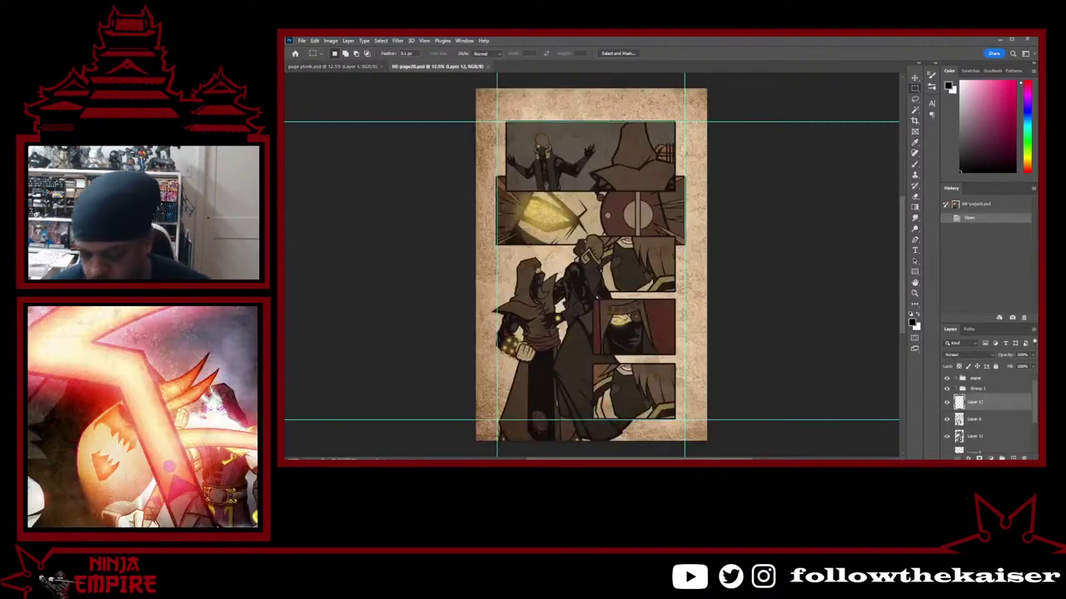
Hide the paper texture group on the finished comic page and sample the dark robe colour with the Brush tool
{"action": "left_click", "coordinate": [947, 379]}
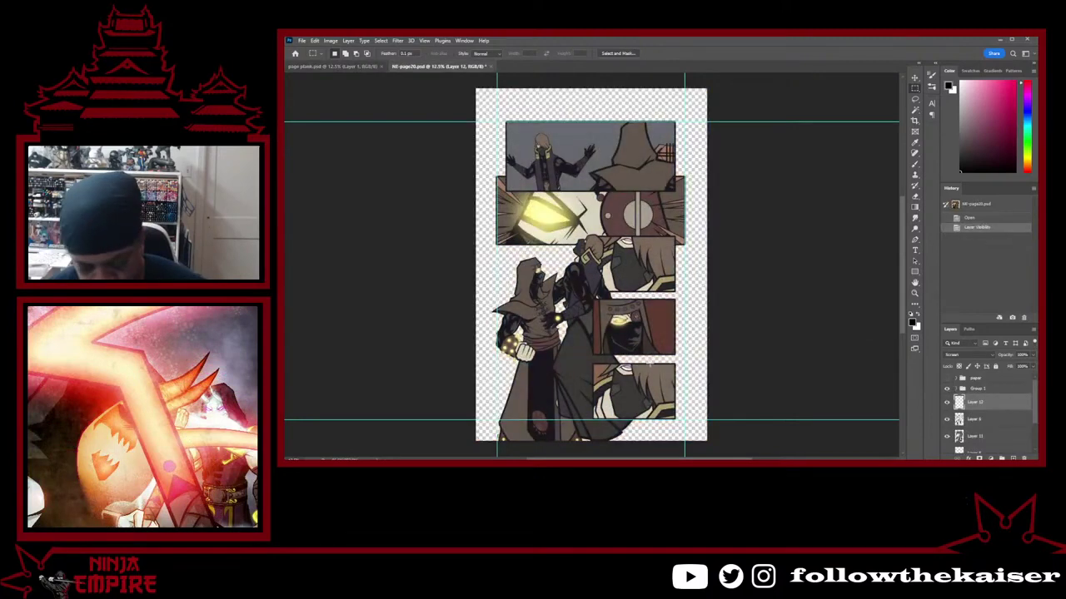
{"action": "key", "text": "b"}
{"action": "left_click", "coordinate": [537, 391], "text": "alt"}
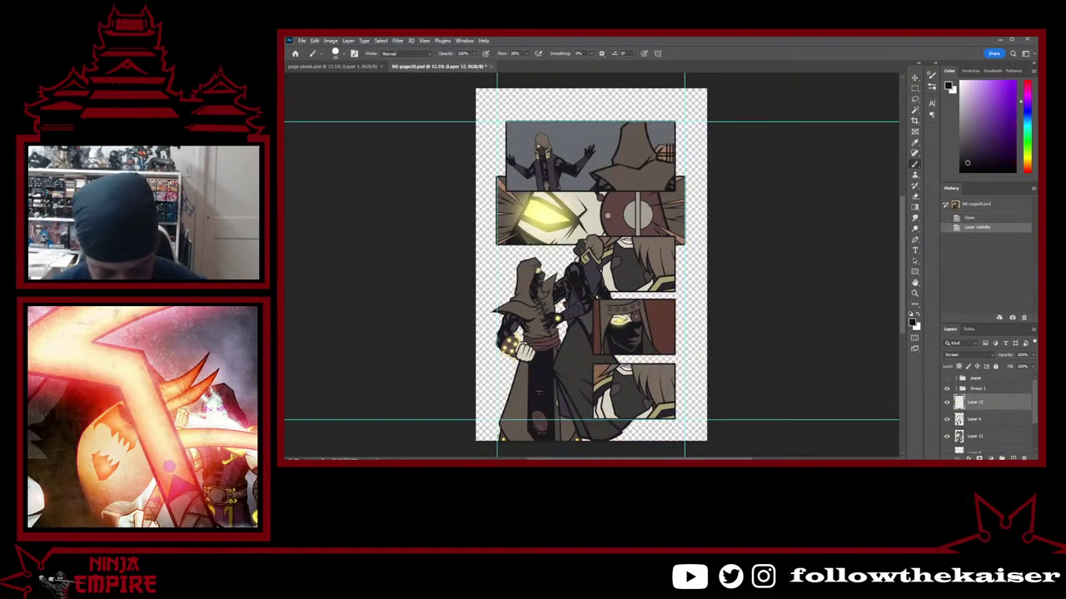
On the blank page document, draw a full-width panel rectangle about 9 by 3.9 in below the top guide, with a 30 px stroke
{"action": "left_click", "coordinate": [350, 66]}
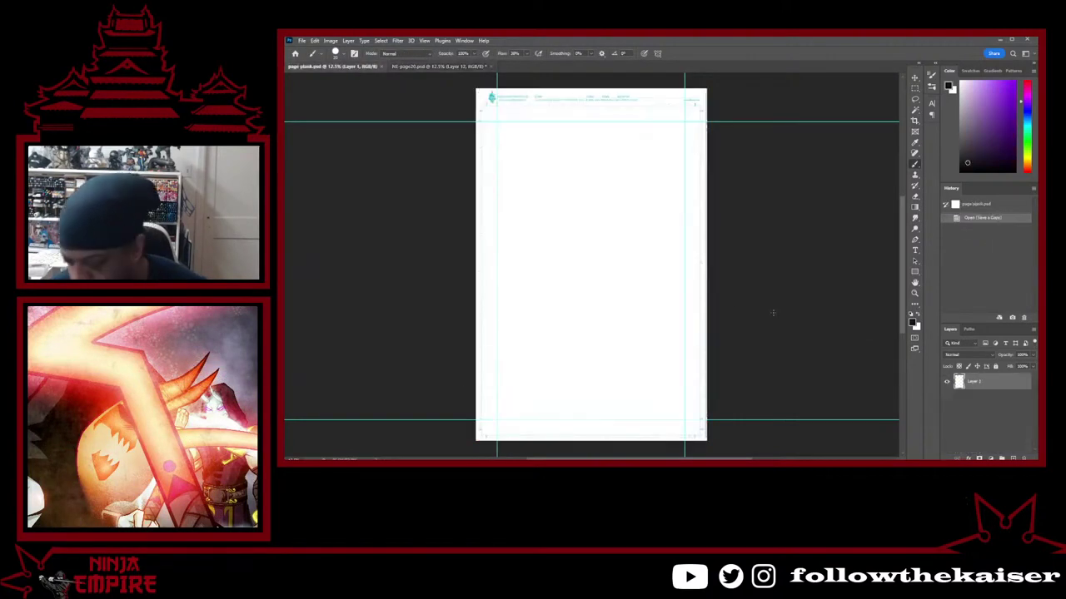
{"action": "left_click", "coordinate": [915, 271]}
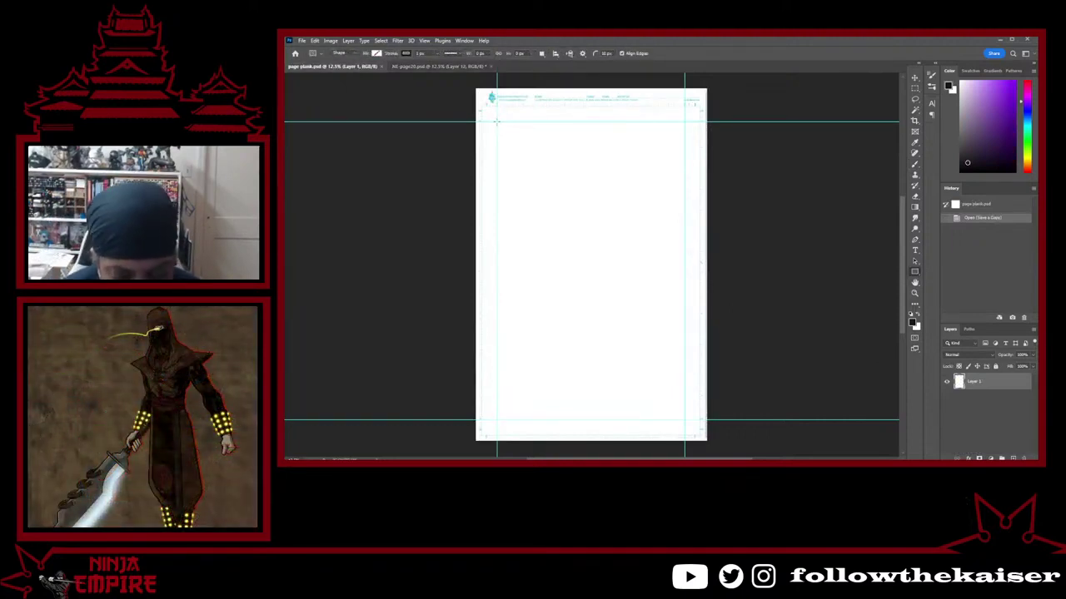
{"action": "left_click_drag", "start_coordinate": [497, 121], "coordinate": [683, 202]}
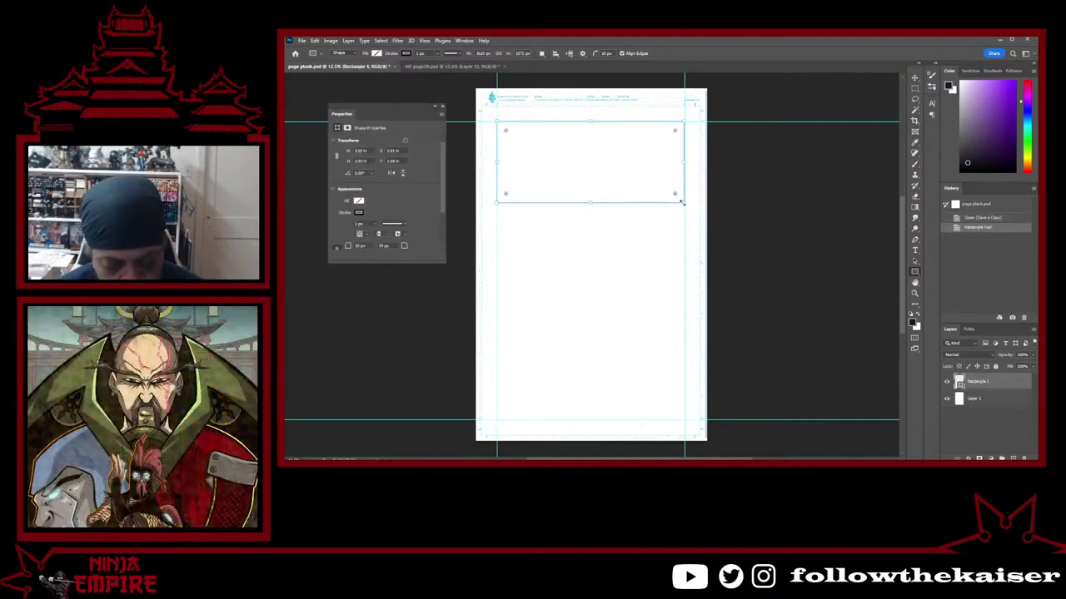
{"action": "left_click", "coordinate": [358, 224]}
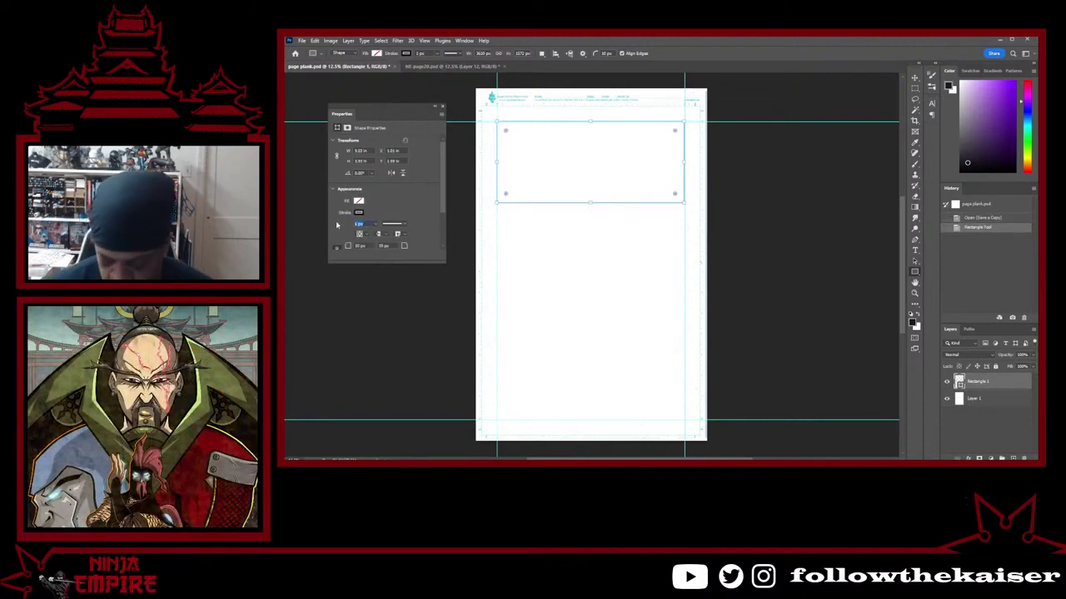
{"action": "type", "text": "30"}
{"action": "key", "text": "Return"}
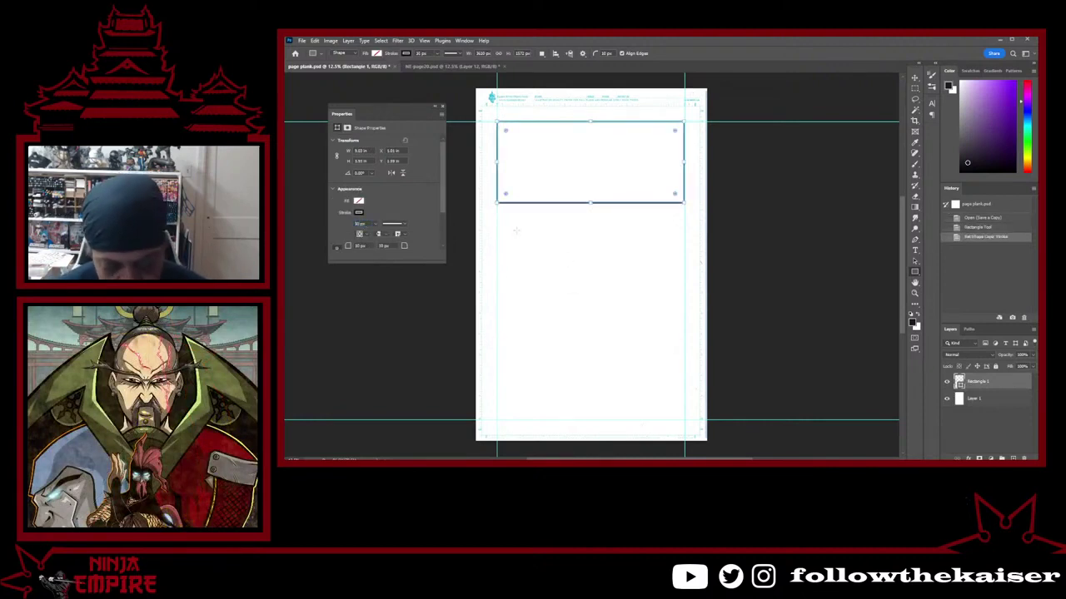
Draw a second panel rectangle about 4.57 by 3.6 in just below the first, starting at the left guide
{"action": "left_click", "coordinate": [978, 400]}
{"action": "scroll", "coordinate": [516, 219], "scroll_direction": "up", "scroll_amount": 2}
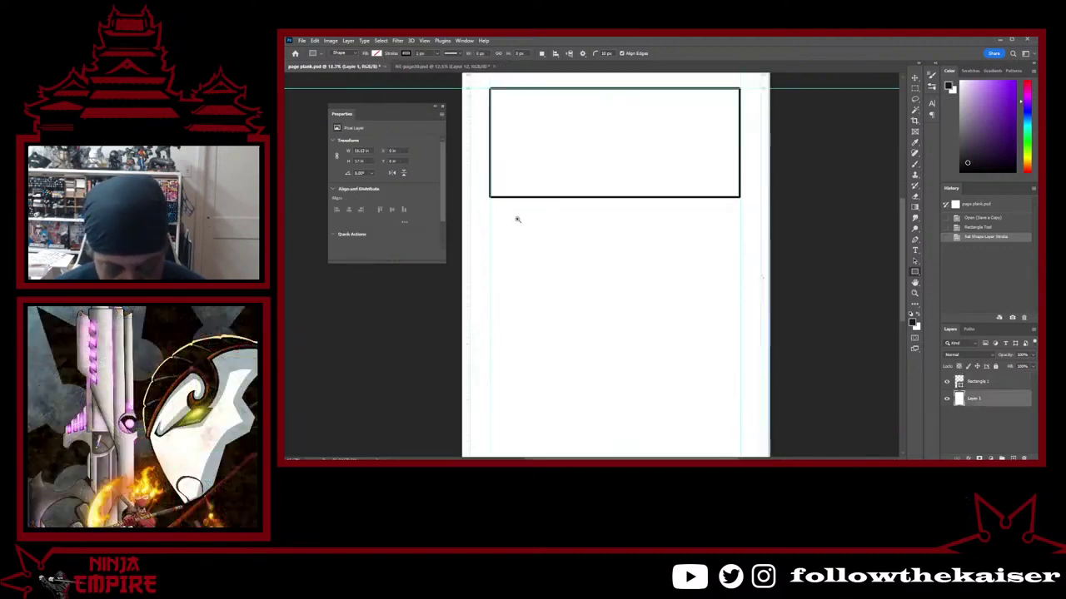
{"action": "left_click_drag", "start_coordinate": [507, 219], "coordinate": [568, 246]}
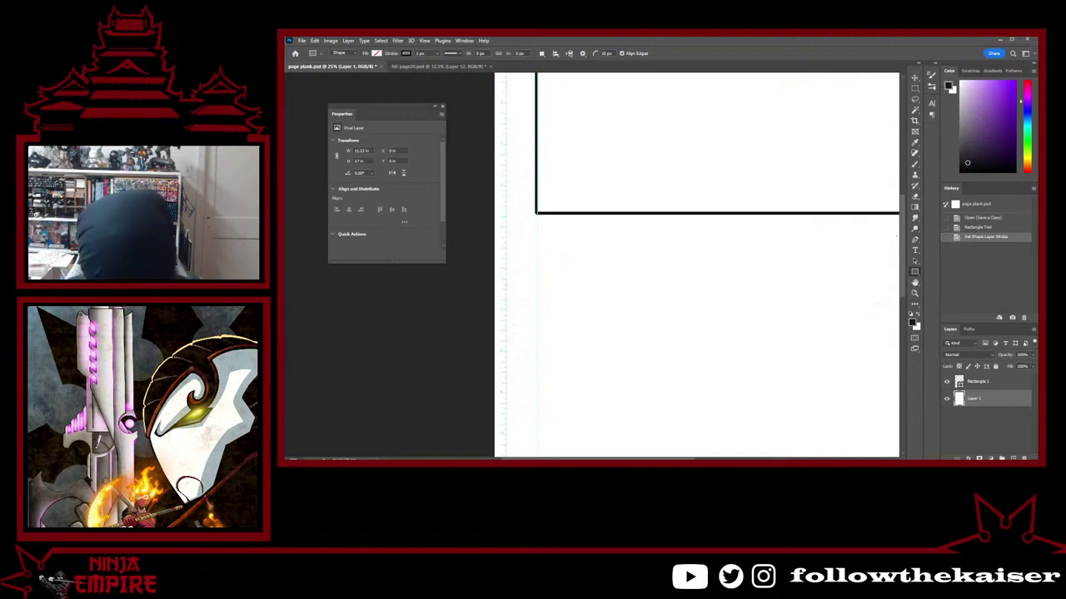
{"action": "left_click_drag", "start_coordinate": [537, 220], "coordinate": [683, 370]}
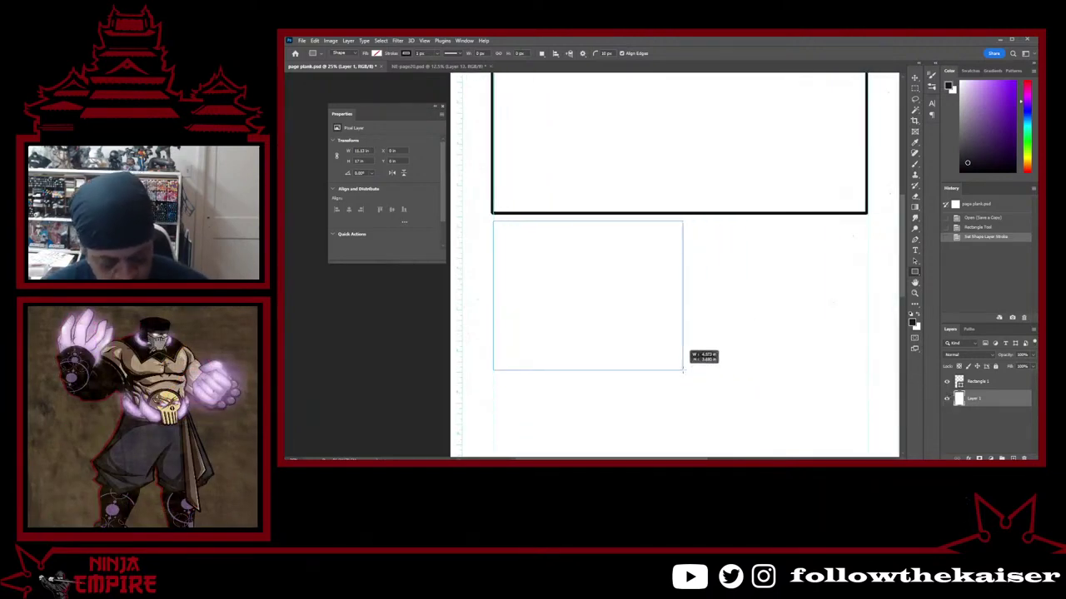
{"action": "left_click_drag", "start_coordinate": [683, 370], "coordinate": [683, 368]}
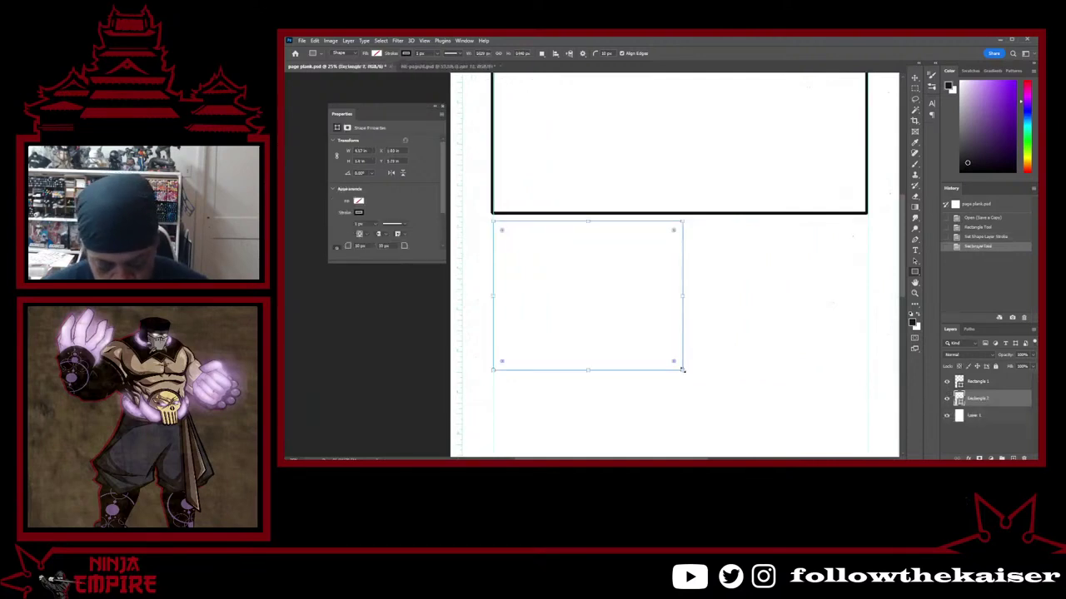
Set the second panel's stroke to 30 px and narrow the panel to about 4.37 in wide
{"action": "scroll", "coordinate": [687, 379], "scroll_direction": "down", "scroll_amount": 2}
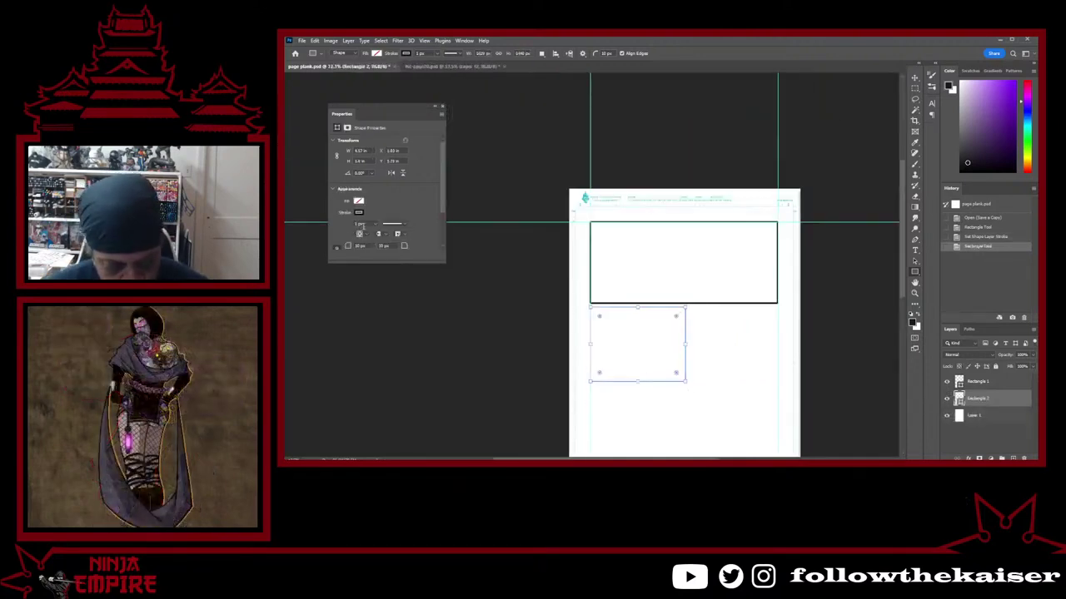
{"action": "left_click_drag", "start_coordinate": [365, 225], "coordinate": [340, 225]}
{"action": "type", "text": "30"}
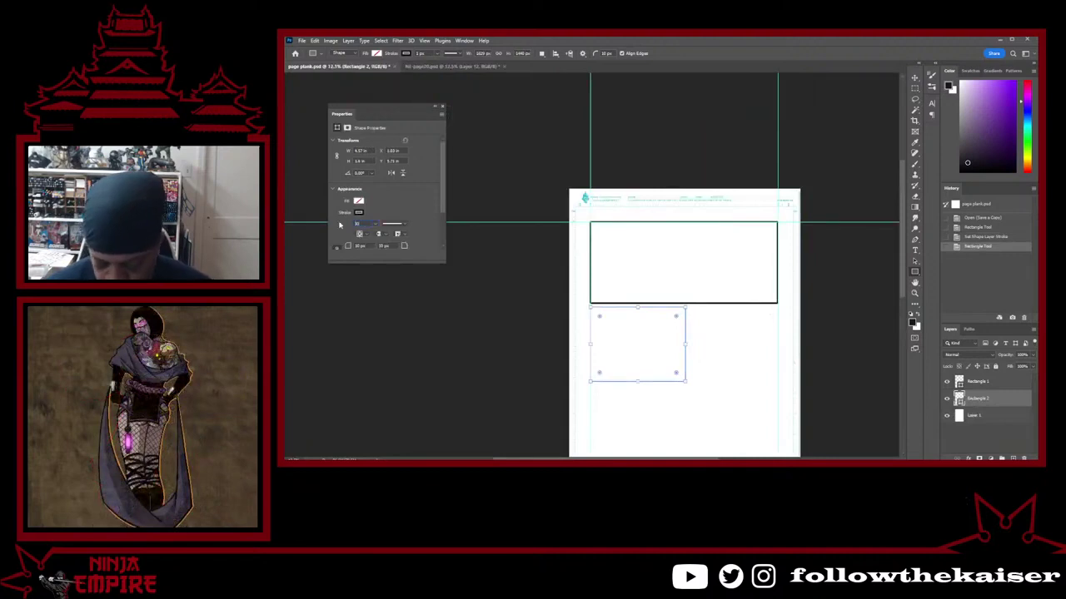
{"action": "type", "text": "10"}
{"action": "key", "text": "Return"}
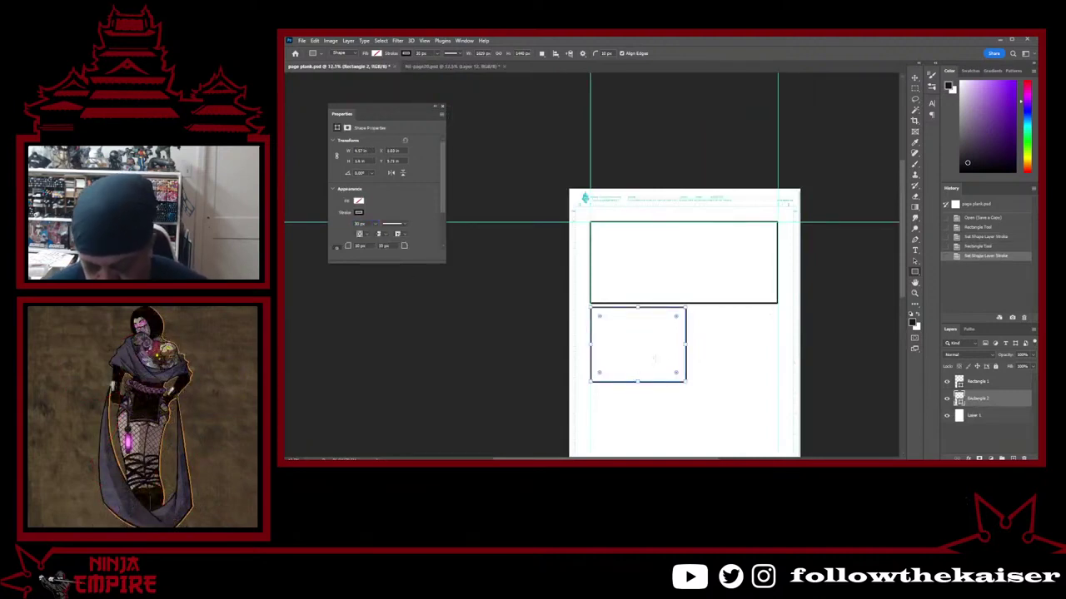
{"action": "left_click_drag", "start_coordinate": [684, 344], "coordinate": [681, 348]}
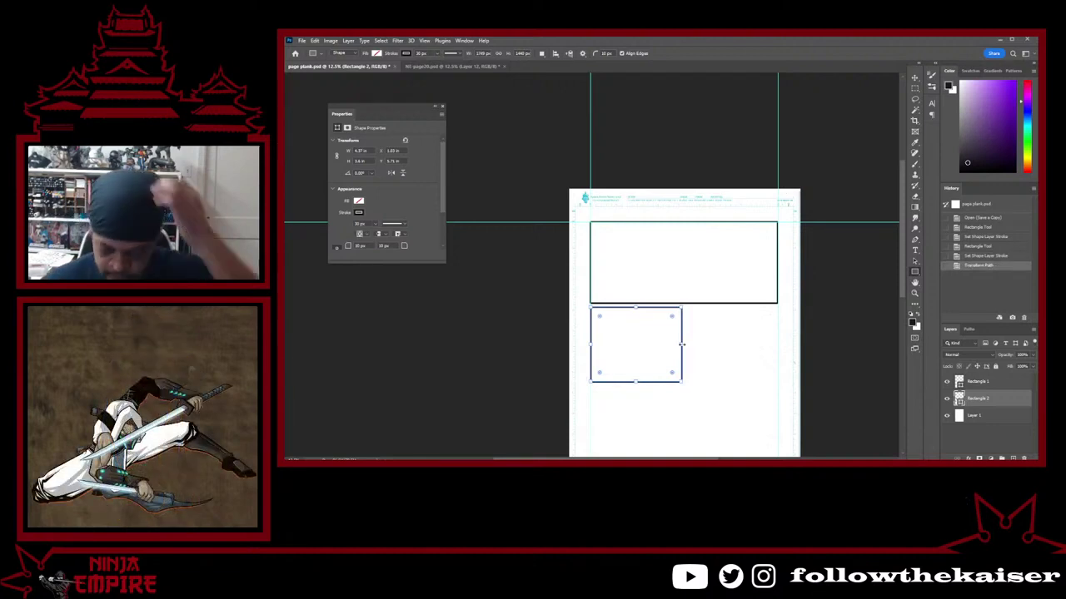
Show the rulers, duplicate the half-width panel and place the copy beside it against the right guide
{"action": "key", "text": "ctrl+r"}
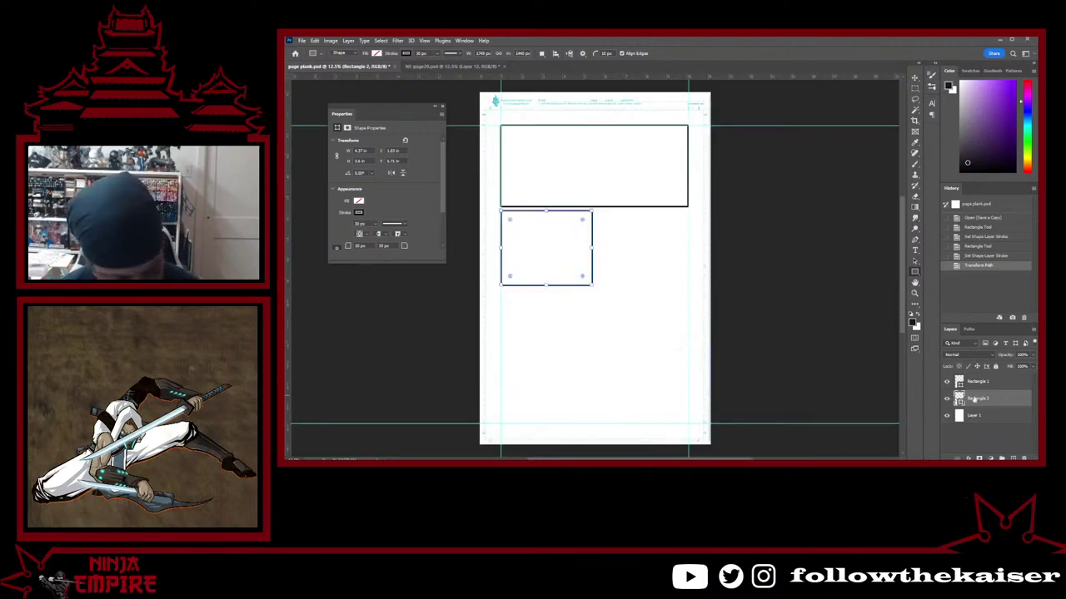
{"action": "left_click_drag", "start_coordinate": [989, 399], "coordinate": [1013, 457]}
{"action": "key", "text": "v"}
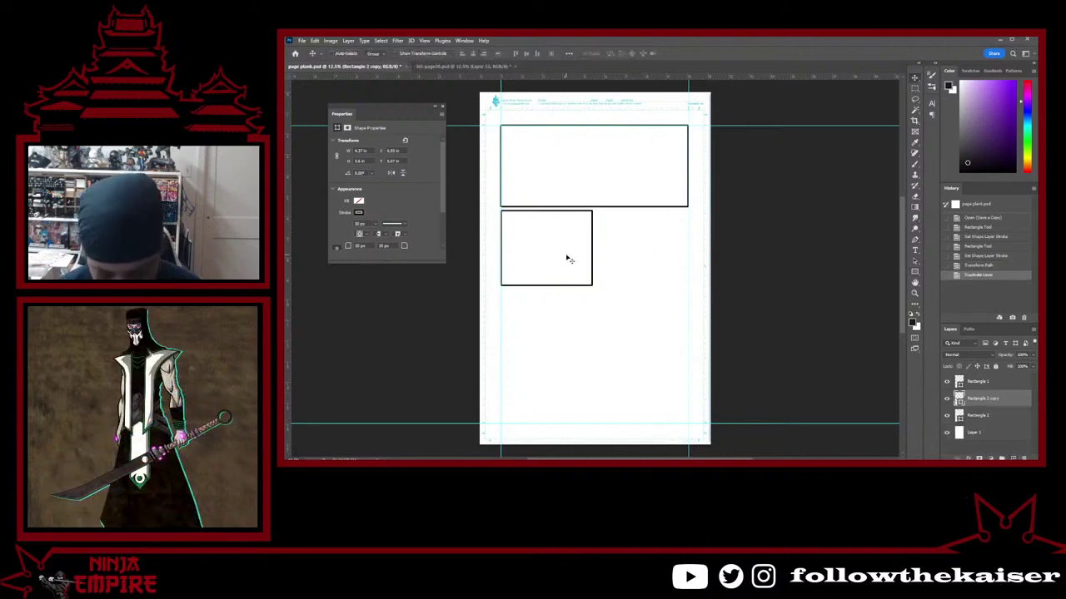
{"action": "left_click_drag", "start_coordinate": [571, 264], "coordinate": [662, 256]}
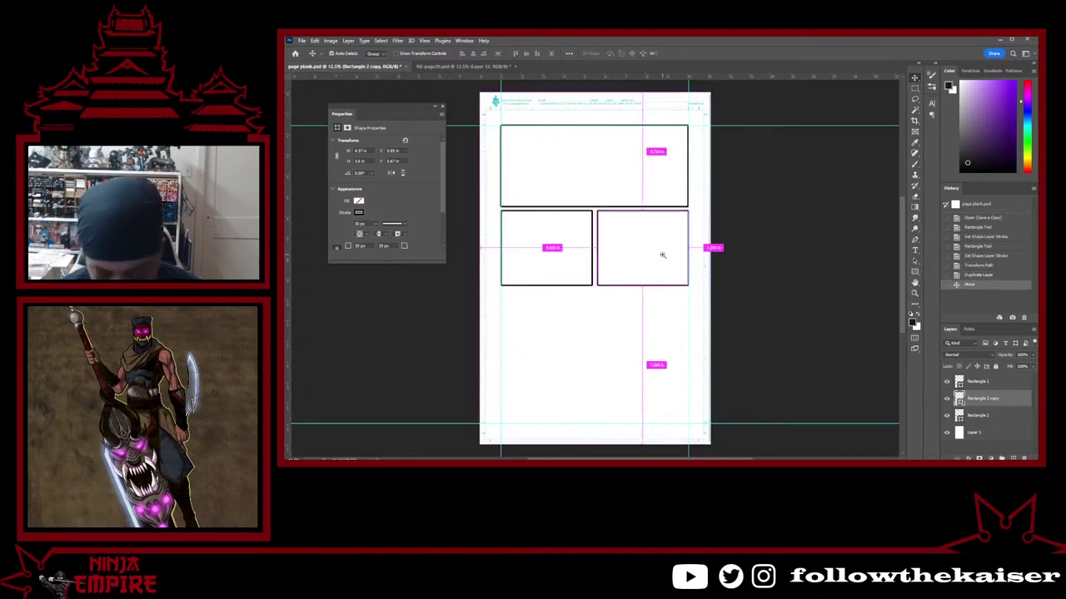
Fine-tune the right copy's horizontal position with small nudges so its outer edge lines up with the top panel
{"action": "left_click", "coordinate": [663, 256], "text": "ctrl"}
{"action": "left_click", "coordinate": [661, 255], "text": "ctrl"}
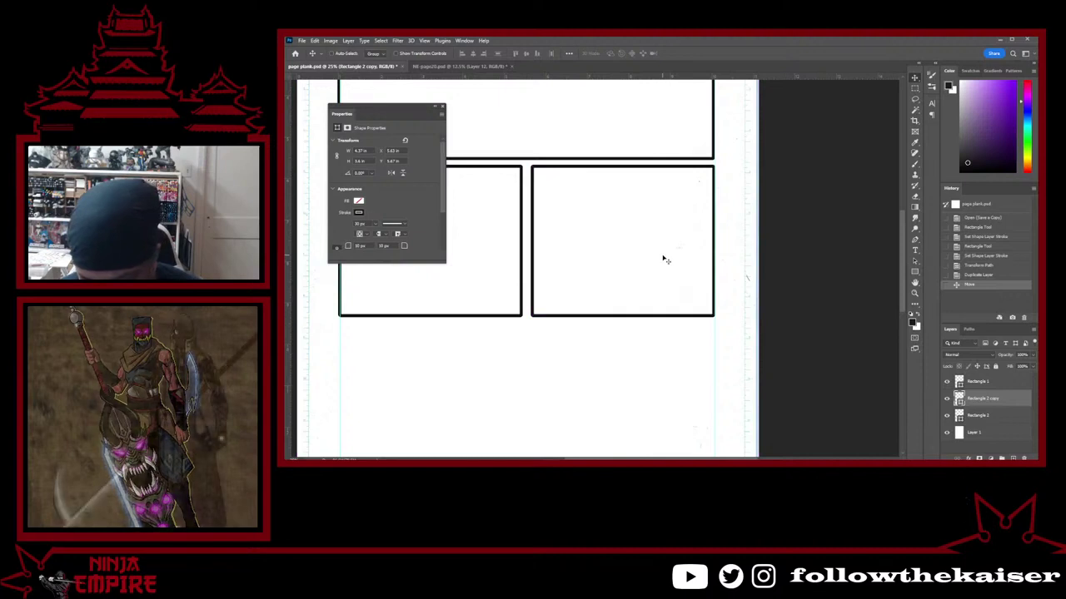
{"action": "key", "text": "Right"}
{"action": "key", "text": "Right"}
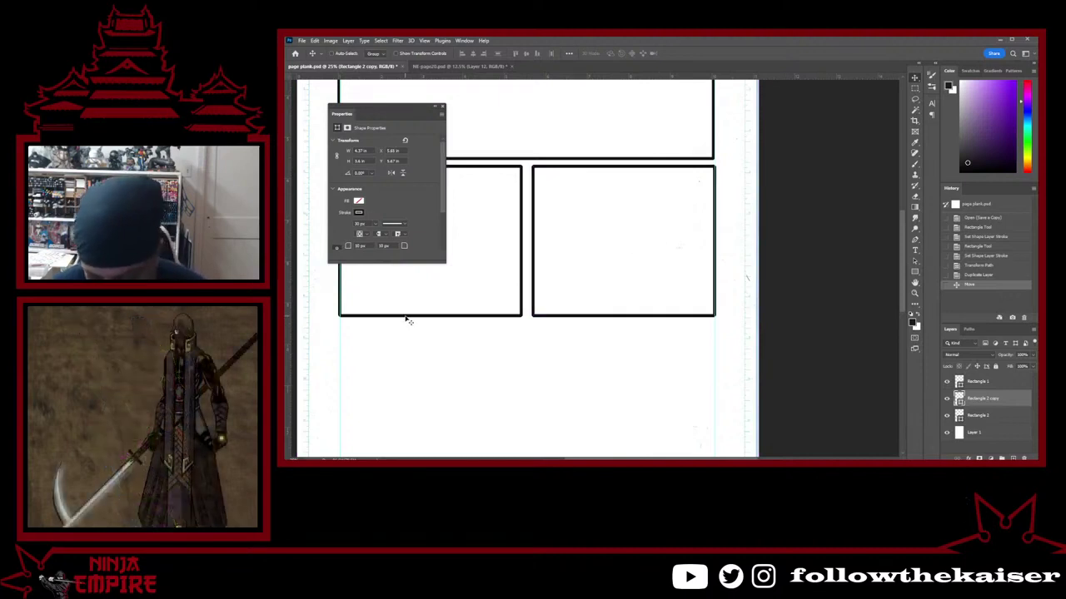
{"action": "key", "text": "Right"}
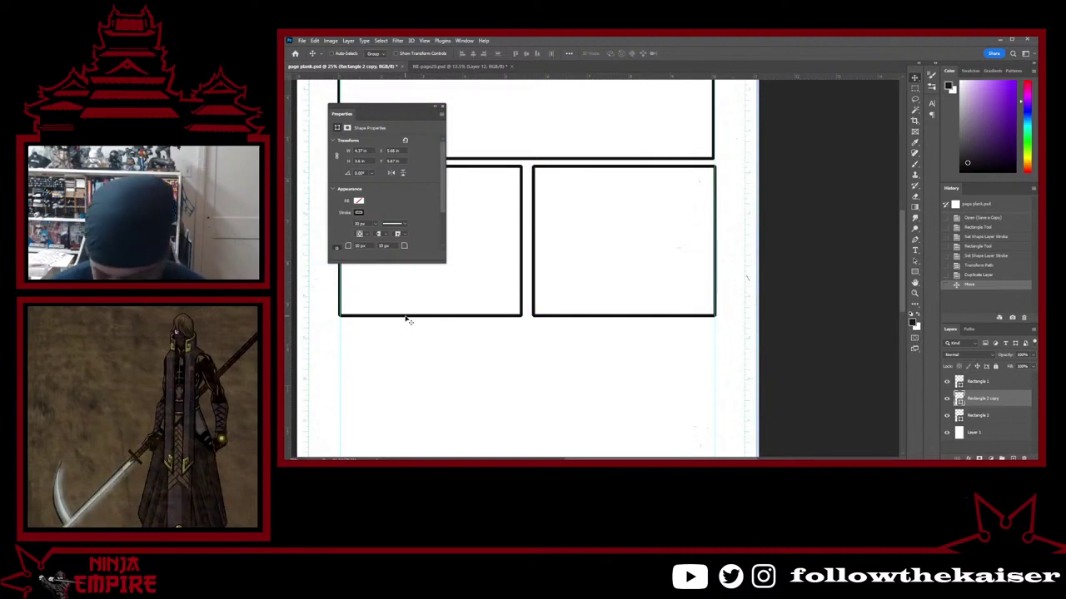
{"action": "key", "text": "Left"}
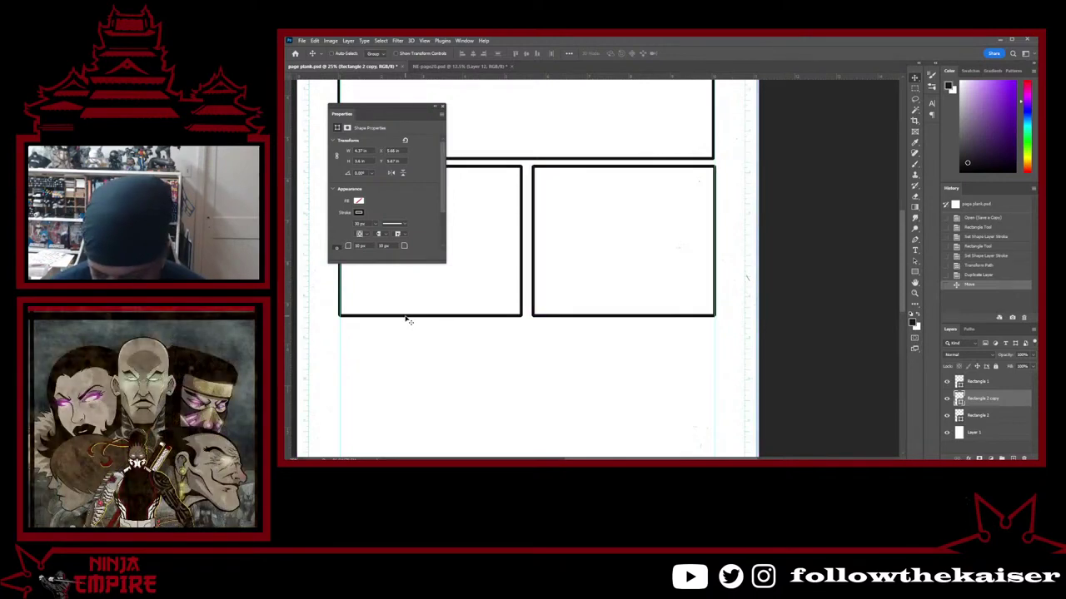
{"action": "key", "text": "Left"}
{"action": "key", "text": "Left"}
{"action": "key", "text": "Left"}
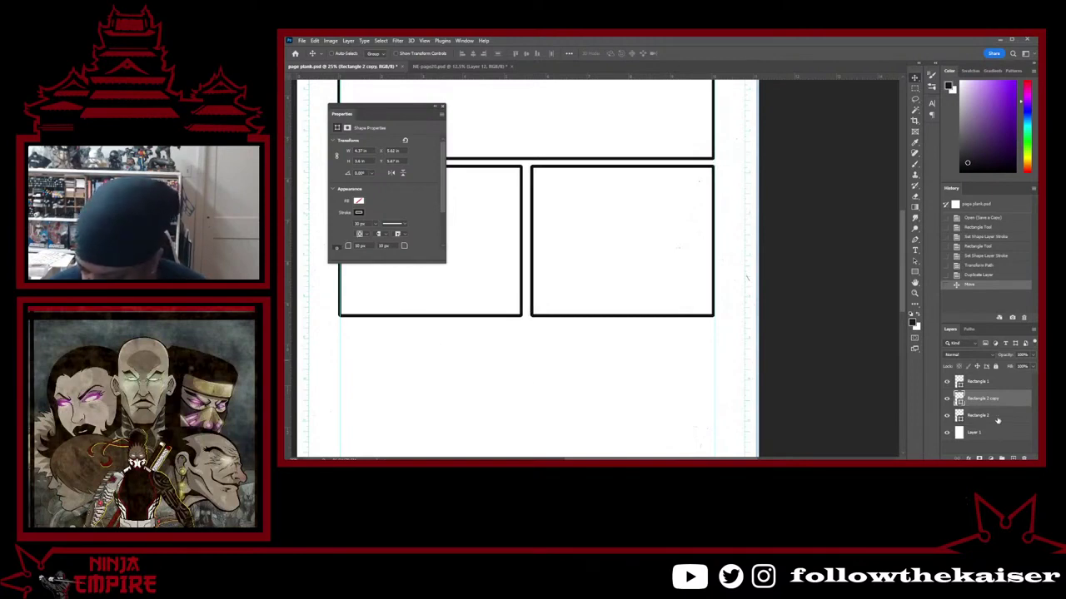
Nudge the left half-width panel slightly right, and select both half-width panel layers together
{"action": "left_click", "coordinate": [997, 421]}
{"action": "key", "text": "Right"}
{"action": "key", "text": "Right"}
{"action": "key", "text": "Right"}
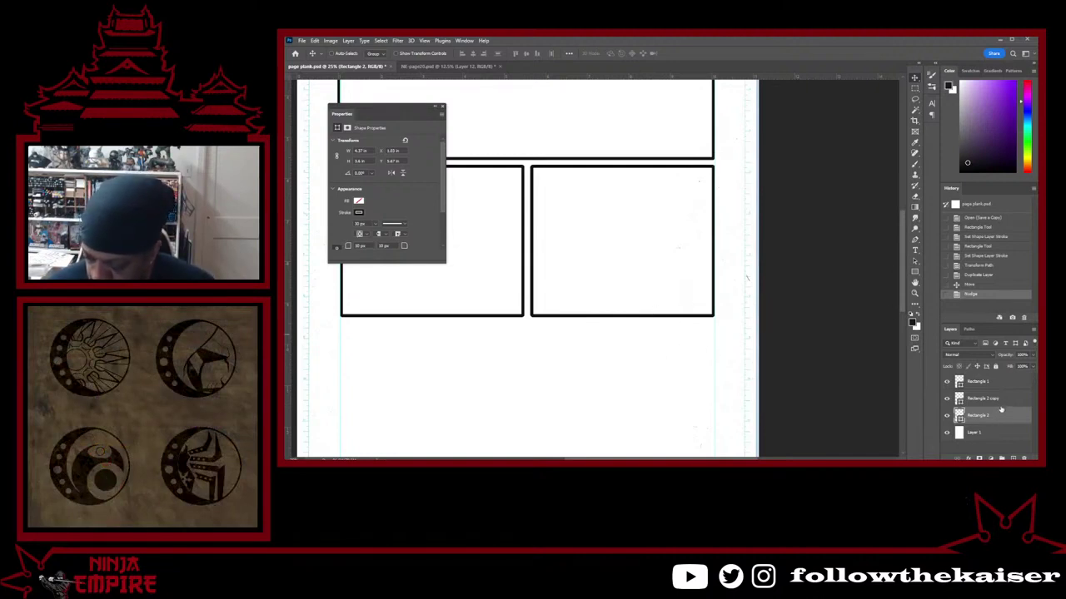
{"action": "left_click", "coordinate": [1001, 400], "text": "shift"}
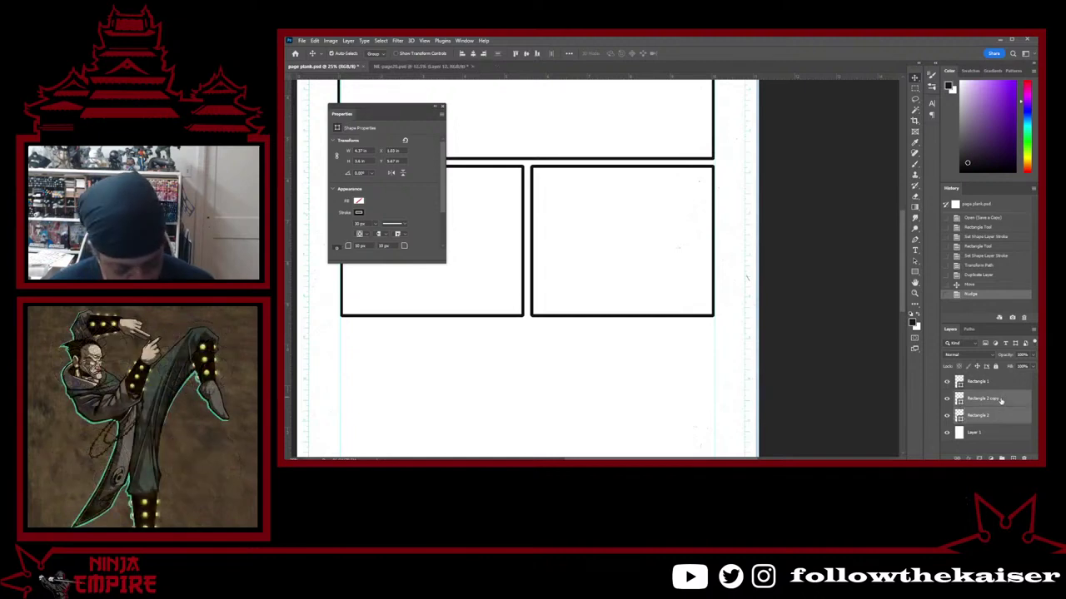
{"action": "key", "text": "ctrl+a"}
{"action": "key", "text": "ctrl+v"}
{"action": "key", "text": "ctrl+z"}
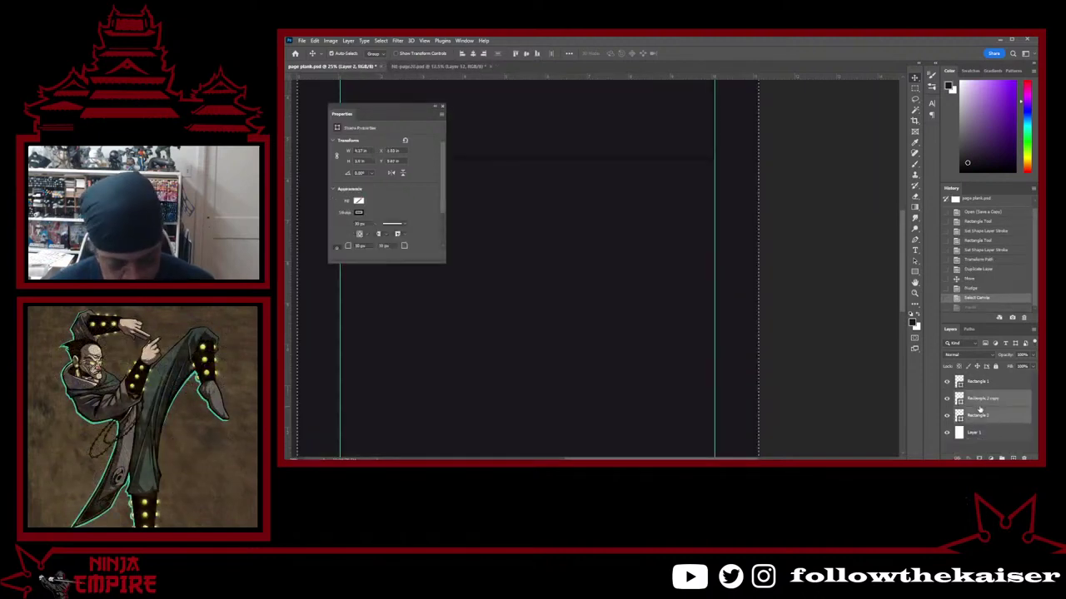
Duplicate the two half-width panels and place the copies straight below as a third row with a small gutter
{"action": "left_click_drag", "start_coordinate": [991, 418], "coordinate": [1014, 458]}
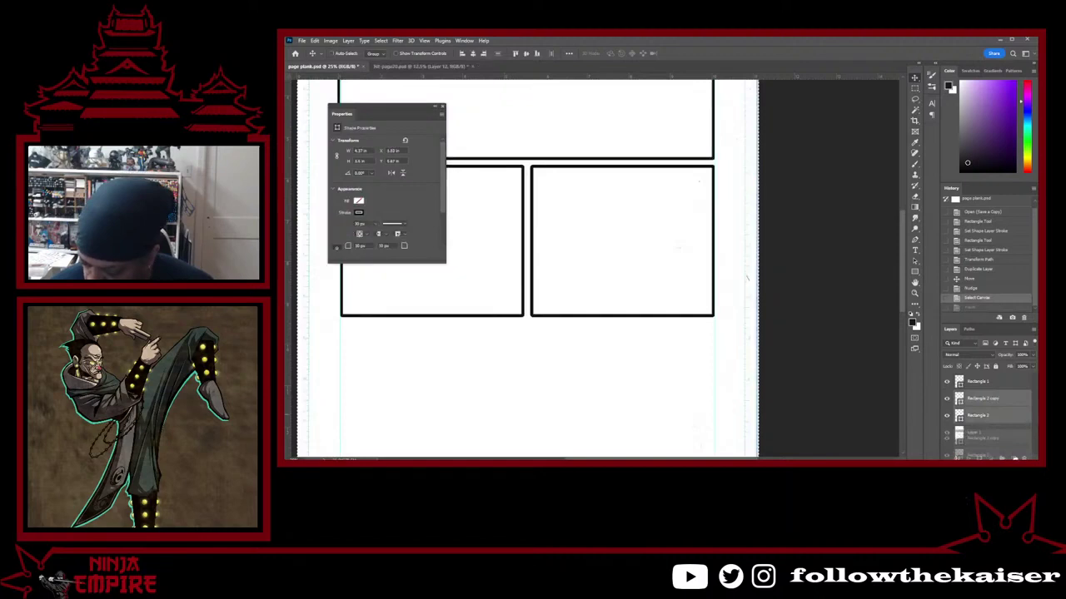
{"action": "key", "text": "ctrl+j"}
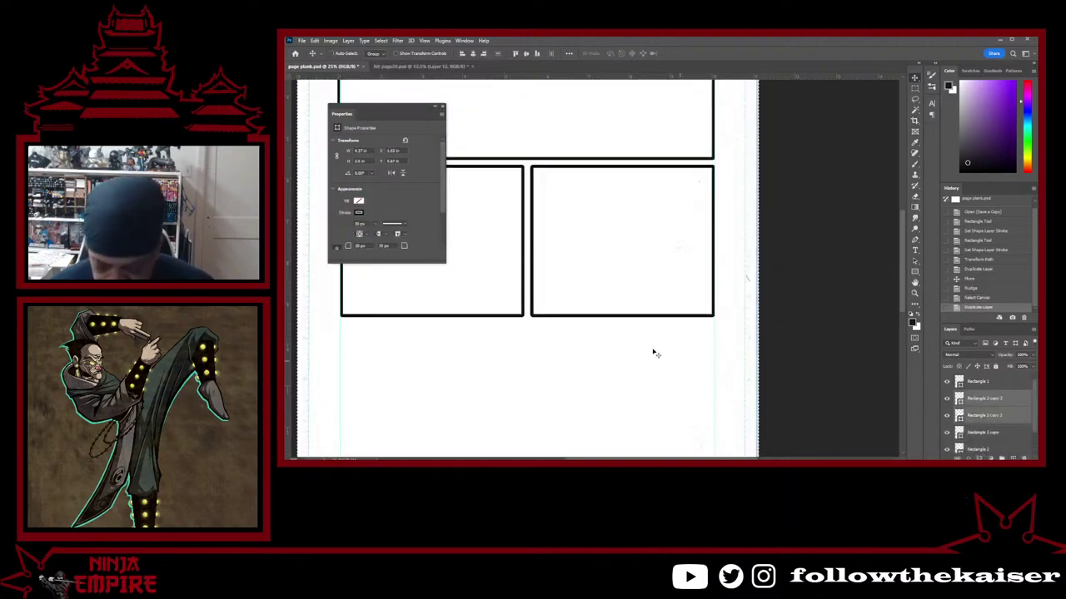
{"action": "left_click_drag", "start_coordinate": [630, 364], "coordinate": [666, 269]}
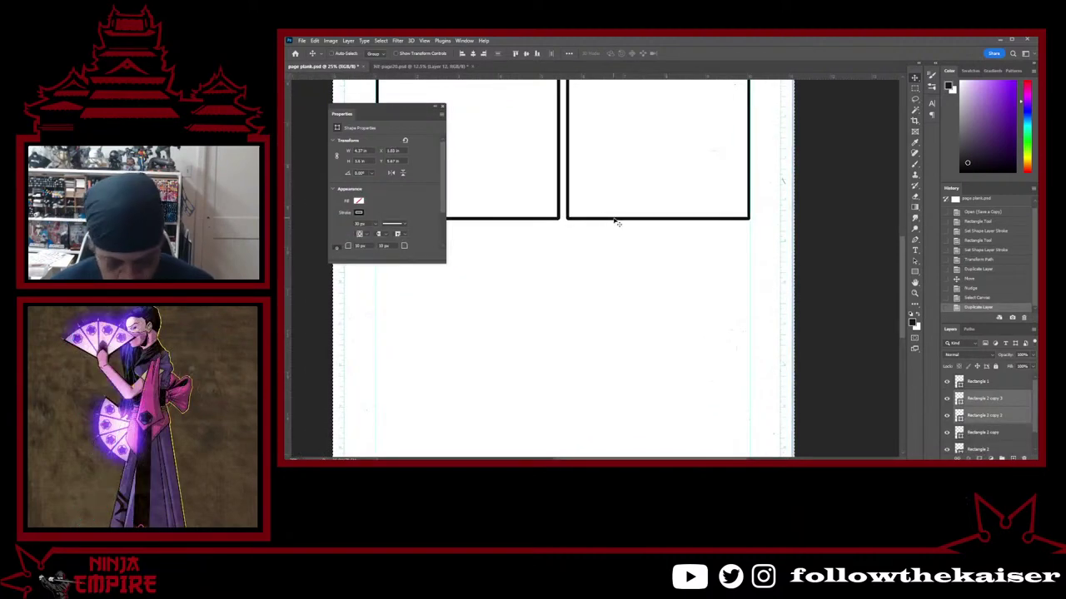
{"action": "left_click_drag", "start_coordinate": [616, 222], "coordinate": [616, 385]}
{"action": "left_click_drag", "start_coordinate": [616, 385], "coordinate": [618, 381]}
{"action": "scroll", "coordinate": [608, 340], "scroll_direction": "down", "scroll_amount": 3}
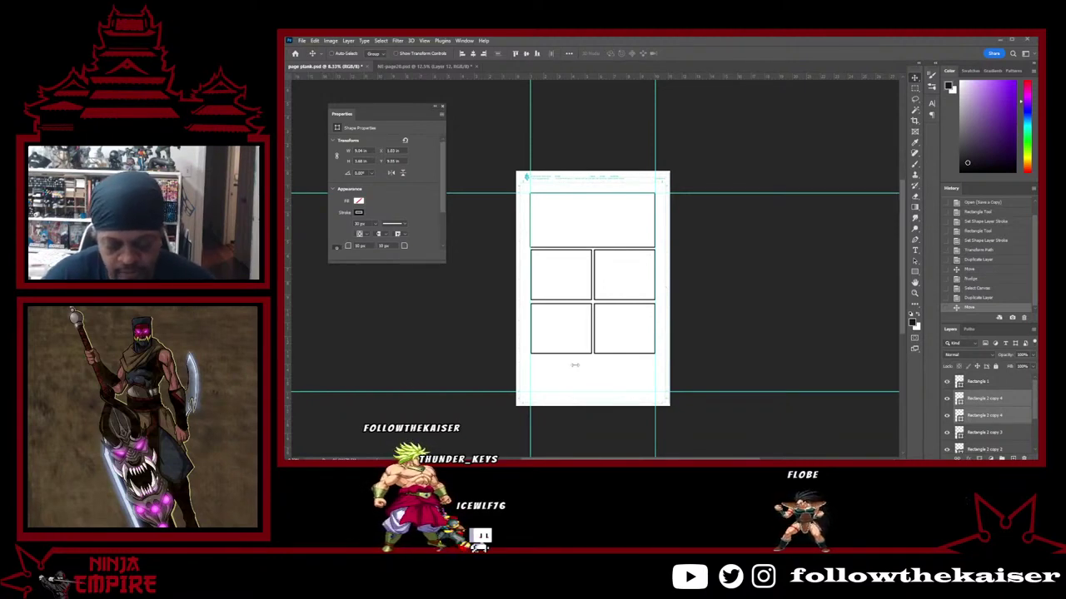
Shorten the full-width top panel to about 3 in high from its lower edge, and pull its left edge in for a 9 in width
{"action": "left_click", "coordinate": [999, 386]}
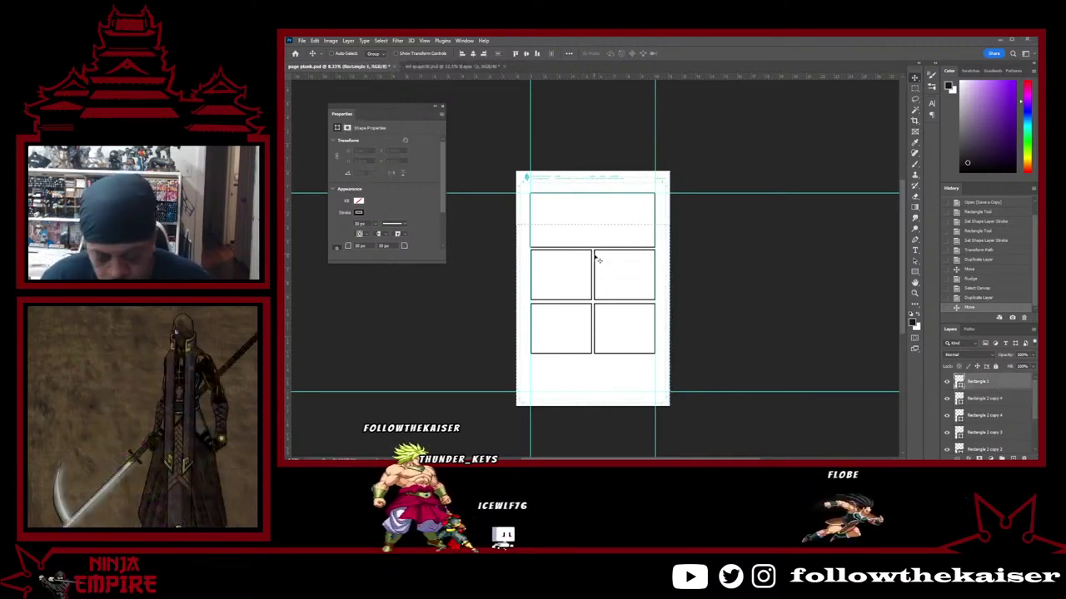
{"action": "scroll", "coordinate": [597, 260], "scroll_direction": "up", "scroll_amount": 2}
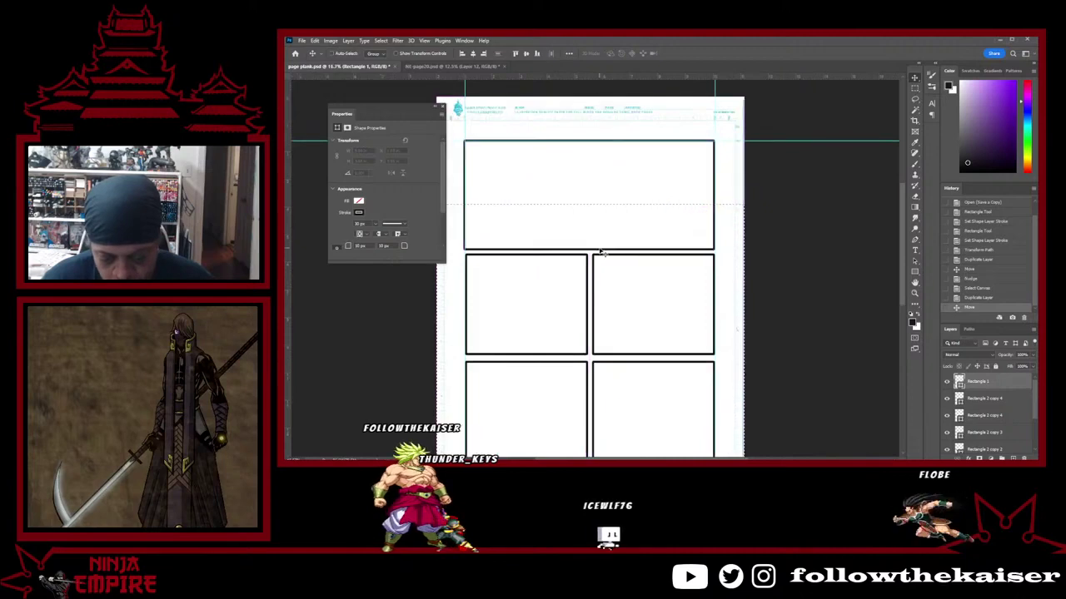
{"action": "double_click", "coordinate": [1011, 384]}
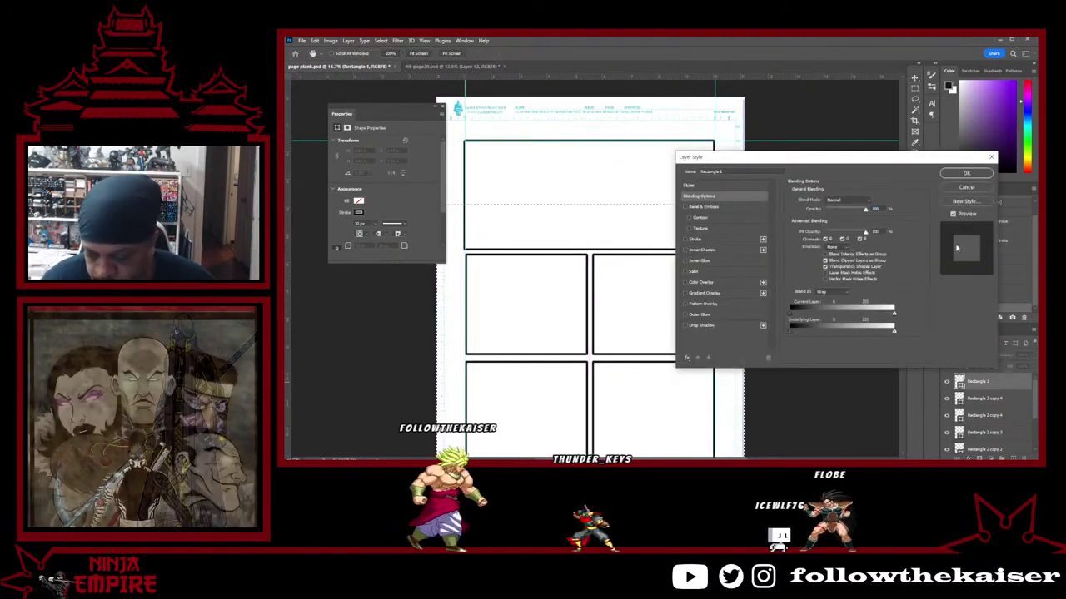
{"action": "left_click", "coordinate": [965, 188]}
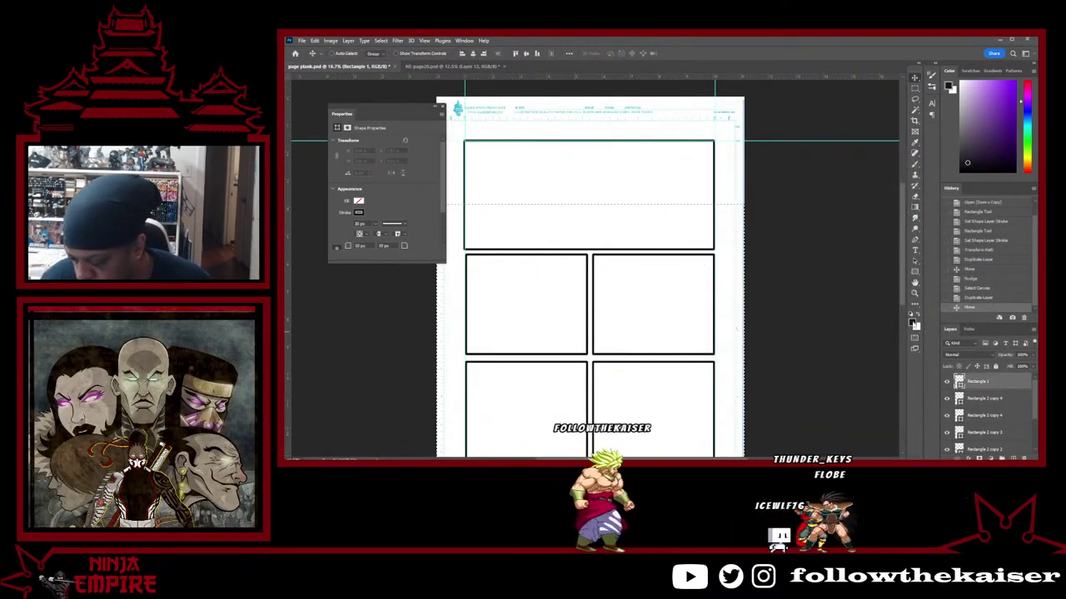
{"action": "key", "text": "u"}
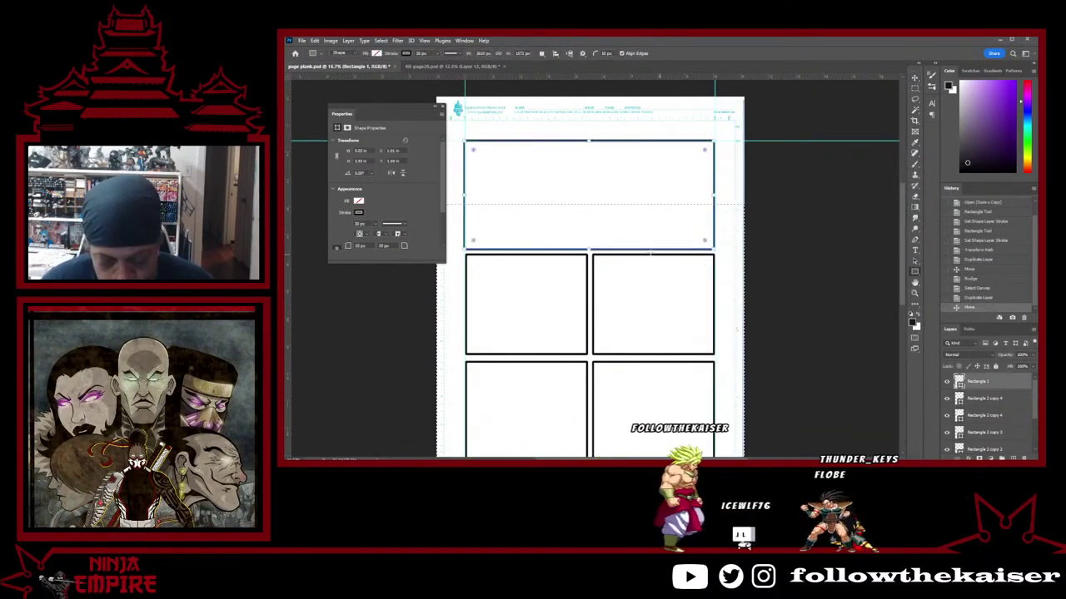
{"action": "left_click_drag", "start_coordinate": [589, 248], "coordinate": [590, 217]}
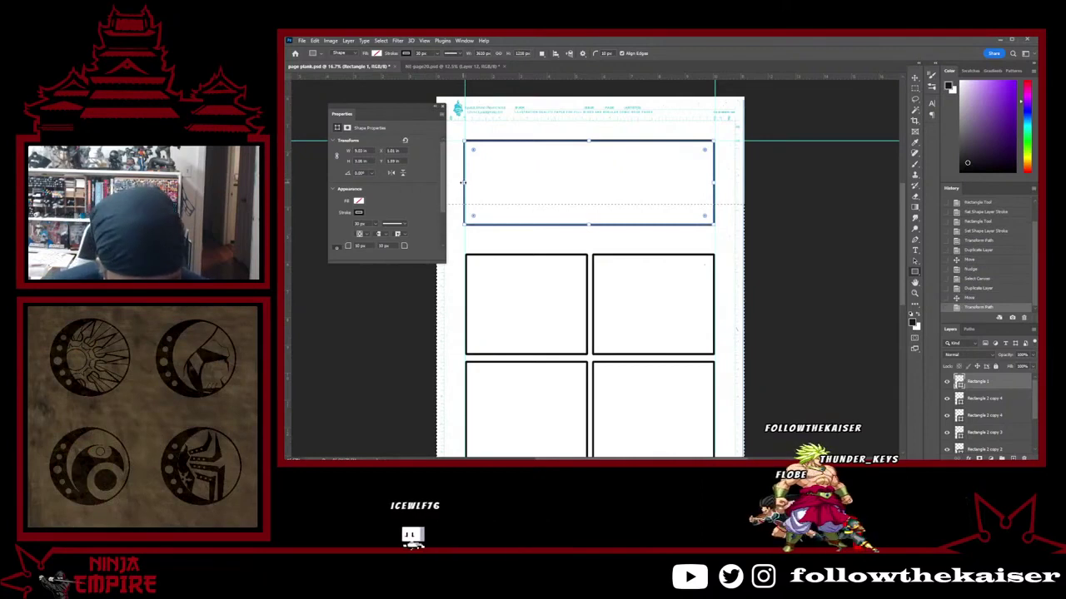
{"action": "left_click_drag", "start_coordinate": [462, 182], "coordinate": [466, 181]}
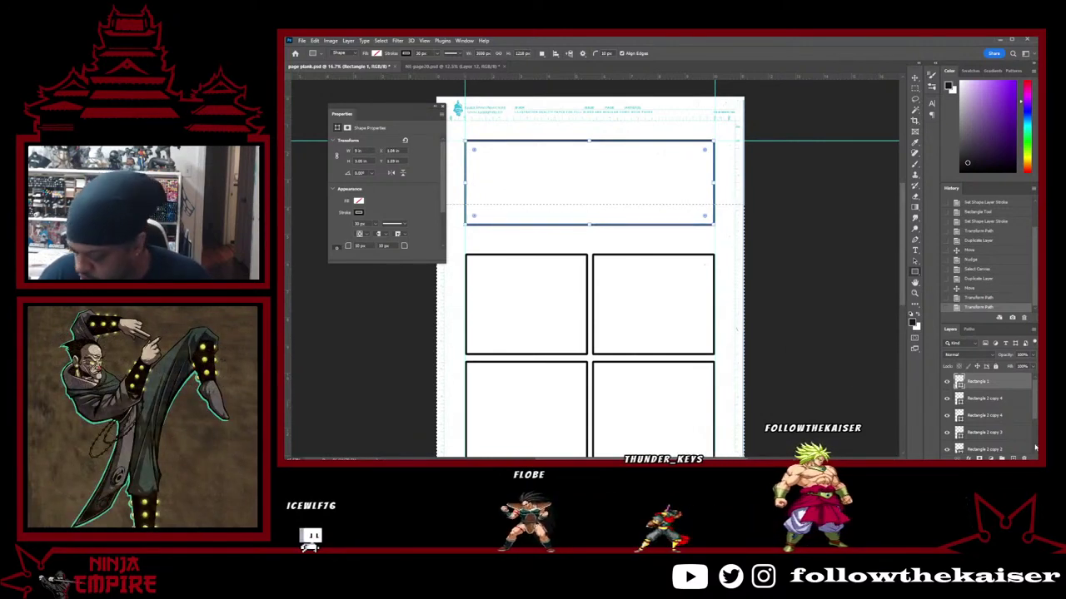
Select the layers of the four half-width panels for moving, and clear the active canvas selection
{"action": "left_click", "coordinate": [985, 403]}
{"action": "left_click", "coordinate": [983, 450], "text": "shift"}
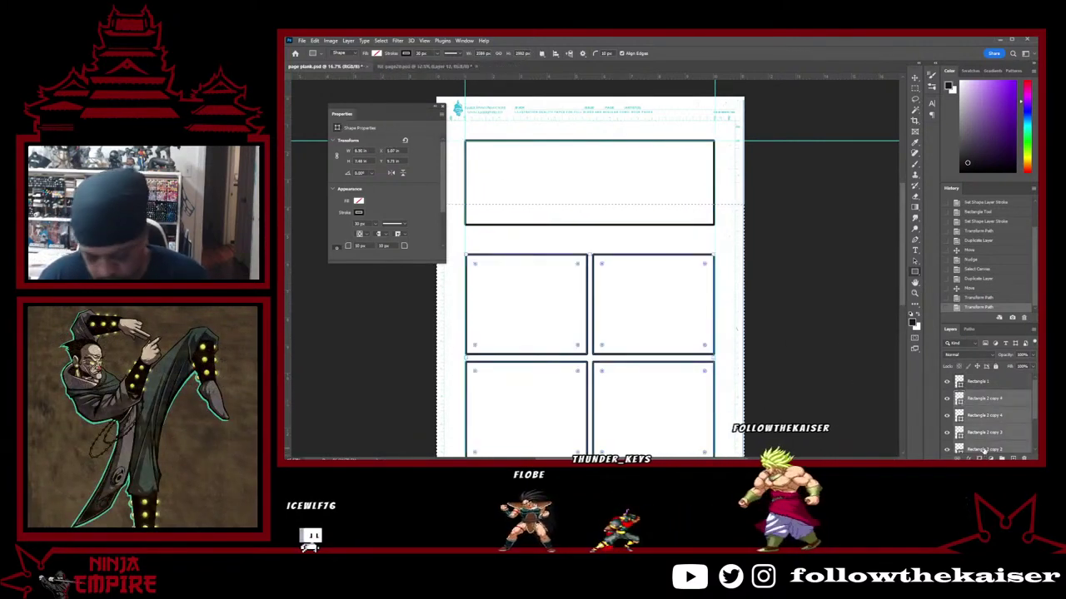
{"action": "key", "text": "v"}
{"action": "key", "text": "Up"}
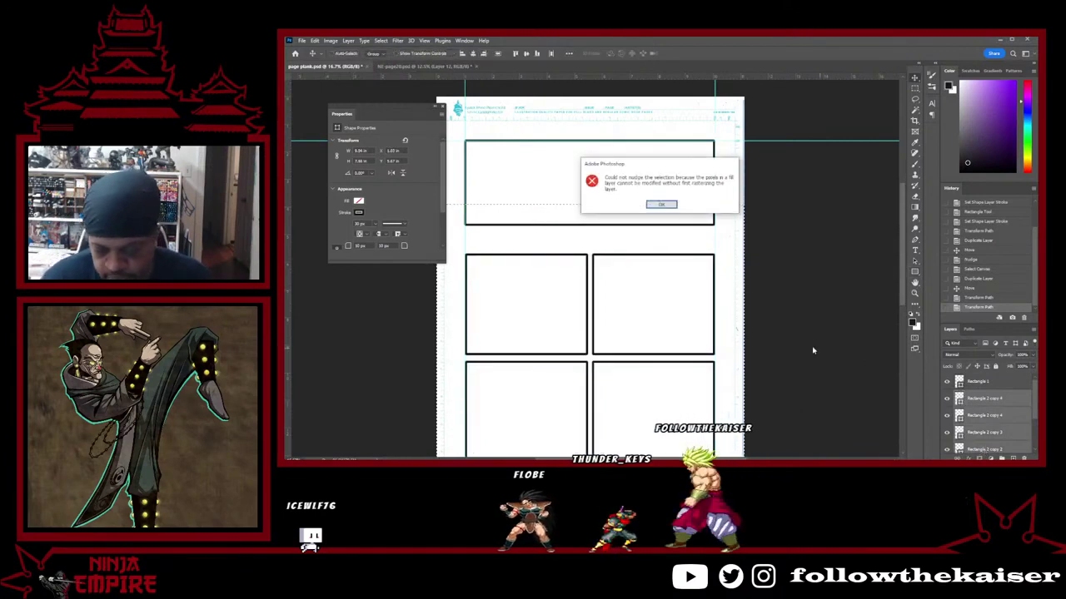
{"action": "left_click", "coordinate": [659, 205]}
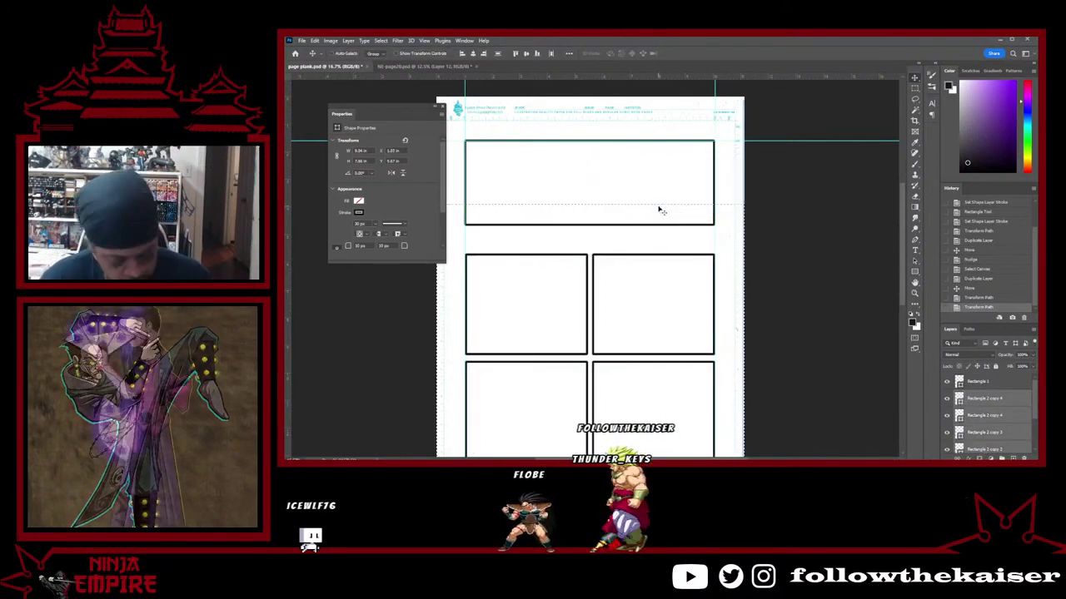
{"action": "left_click_drag", "start_coordinate": [658, 209], "coordinate": [662, 219]}
{"action": "key", "text": "ctrl+d"}
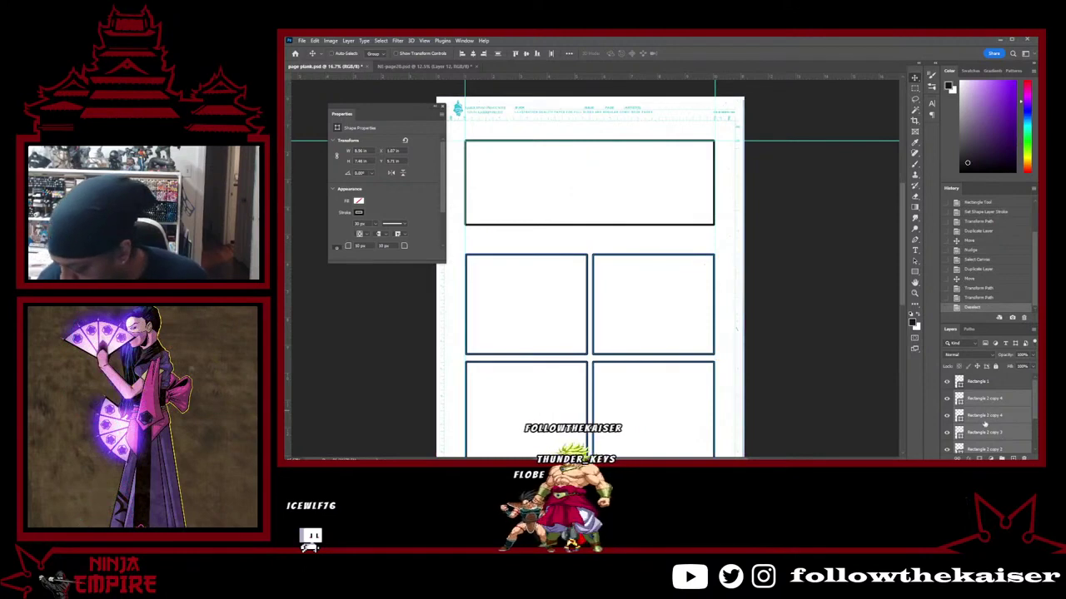
Nudge the four selected half-width panels straight up until only a narrow gutter separates them from the top panel
{"action": "key", "text": "shift+Up"}
{"action": "key", "text": "shift+Up"}
{"action": "key", "text": "shift+Up"}
{"action": "key", "text": "shift+Up"}
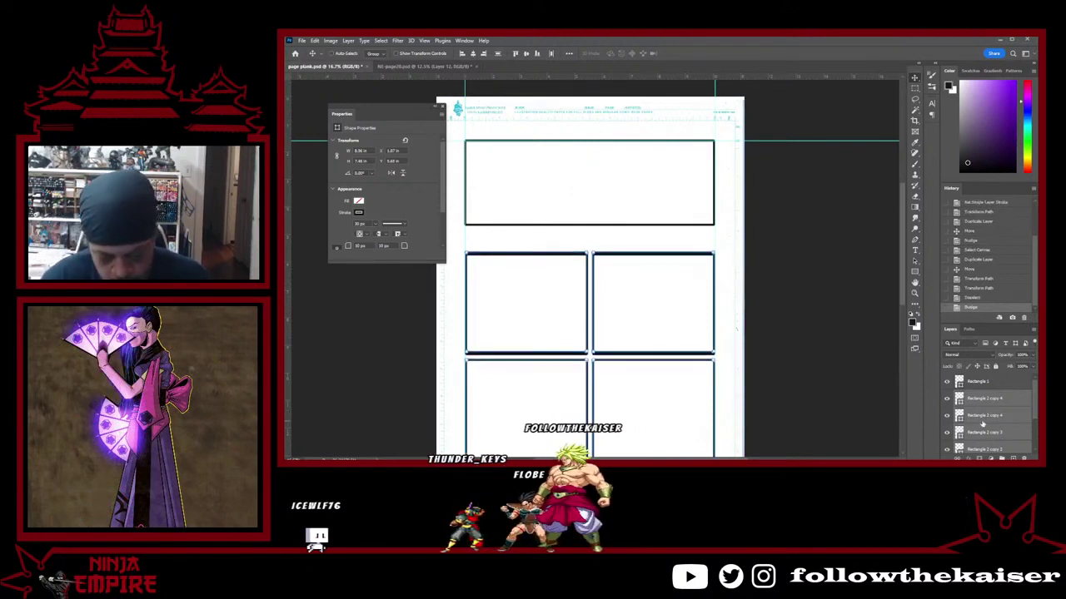
{"action": "key", "text": "shift+Up"}
{"action": "key", "text": "shift+Up"}
{"action": "key", "text": "shift+Up"}
{"action": "key", "text": "shift+Up"}
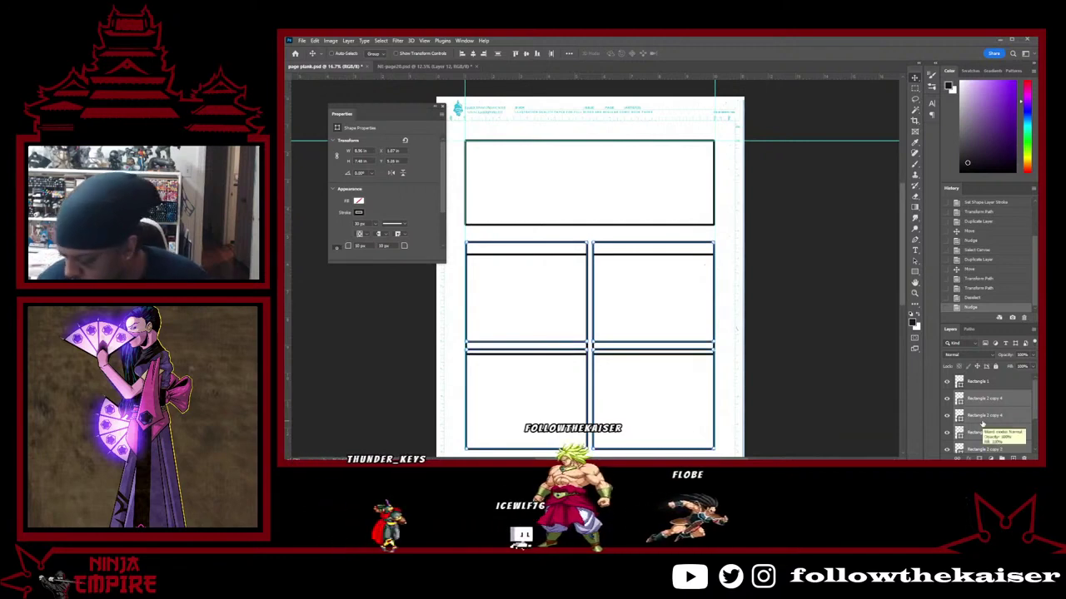
{"action": "scroll", "coordinate": [991, 414], "scroll_direction": "down", "scroll_amount": 2}
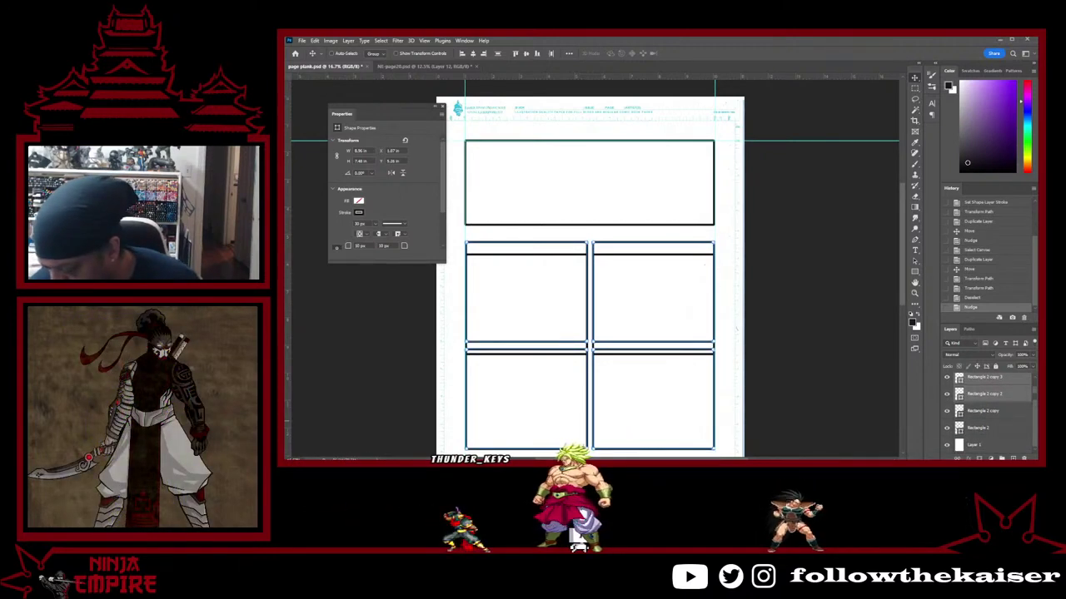
{"action": "scroll", "coordinate": [991, 413], "scroll_direction": "up", "scroll_amount": 2}
{"action": "scroll", "coordinate": [991, 413], "scroll_direction": "down", "scroll_amount": 2}
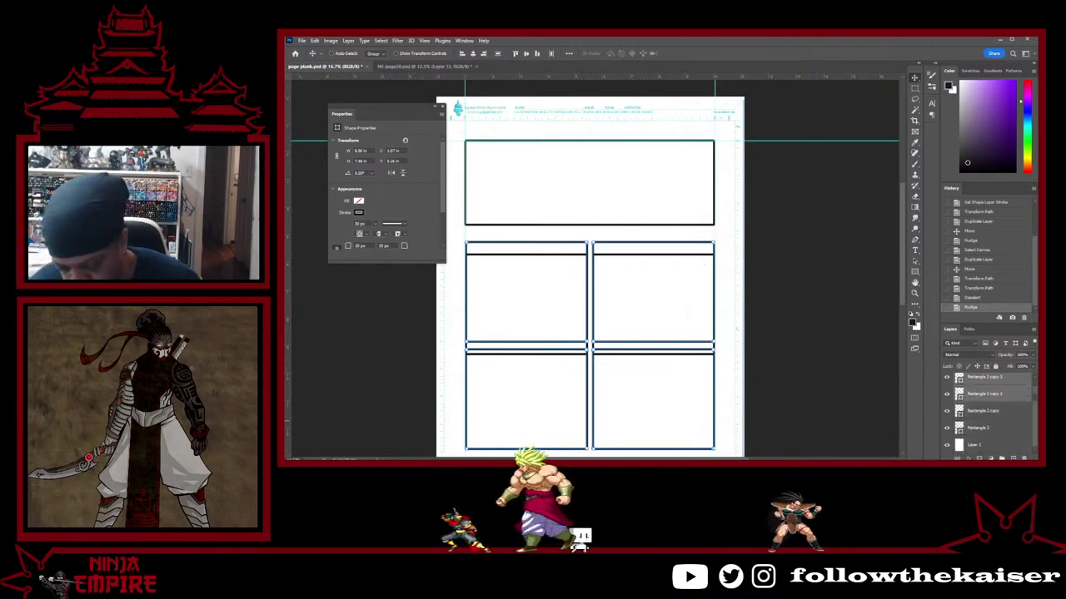
{"action": "mouse_move", "coordinate": [1037, 436]}
{"action": "left_mouse_down"}
{"action": "mouse_move", "coordinate": [1037, 417]}
{"action": "mouse_move", "coordinate": [1036, 427]}
{"action": "left_mouse_up"}
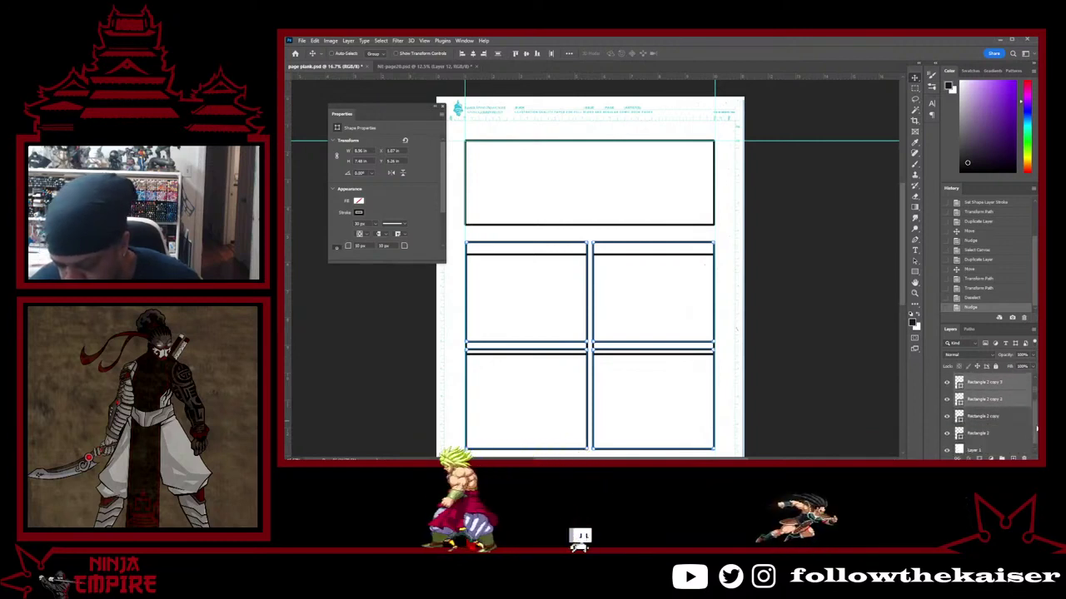
{"action": "key", "text": "Up"}
{"action": "key", "text": "Up"}
{"action": "key", "text": "Up"}
{"action": "key", "text": "Up"}
{"action": "key", "text": "Up"}
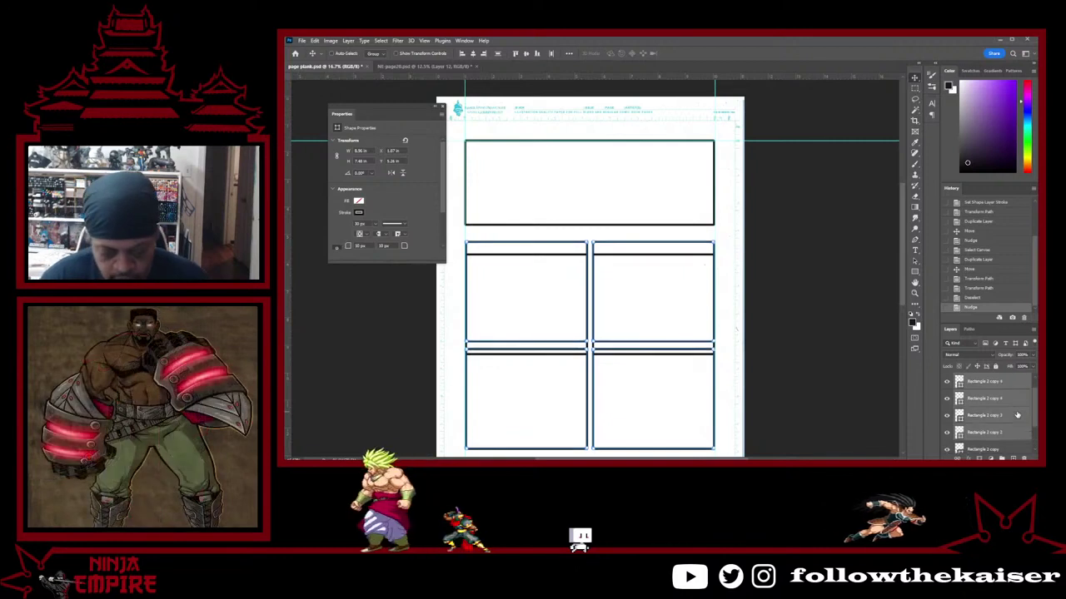
{"action": "key", "text": "Up"}
{"action": "key", "text": "Up"}
{"action": "key", "text": "Up"}
{"action": "key", "text": "Up"}
{"action": "key", "text": "Up"}
{"action": "key", "text": "Up"}
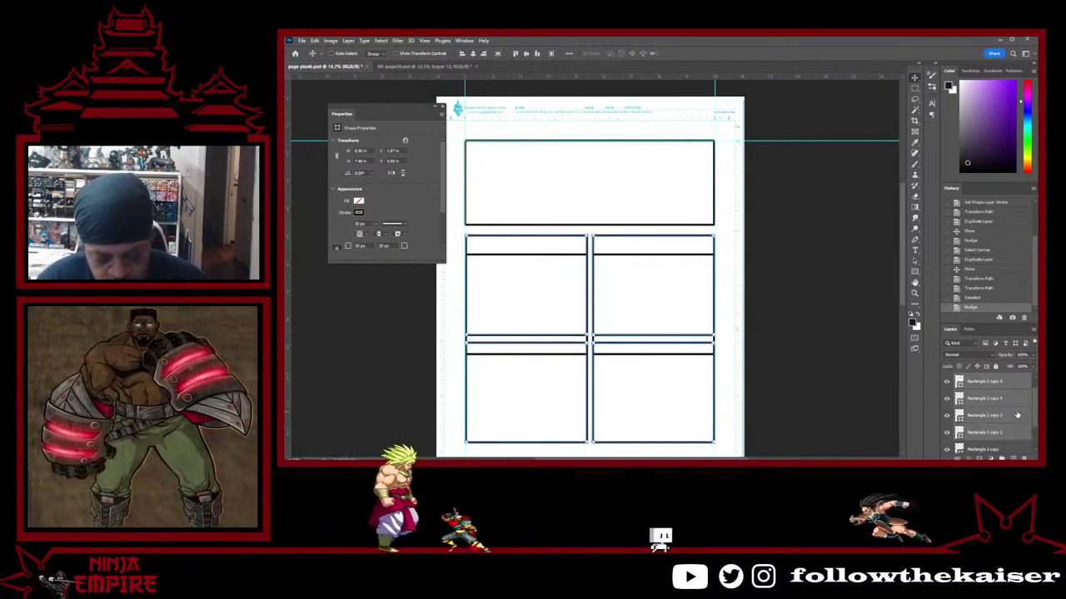
{"action": "key", "text": "shift+Up"}
{"action": "key", "text": "shift+Up"}
{"action": "key", "text": "shift+Up"}
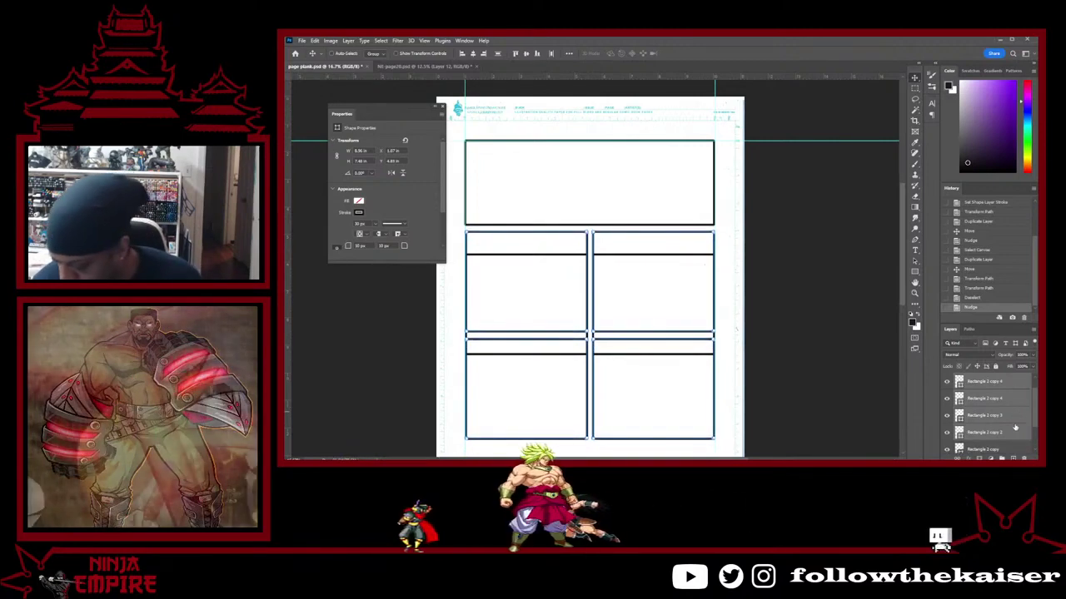
Delete the two leftover duplicate half-width panels, Rectangle 2 copy and Rectangle 2, hiding each to identify it first
{"action": "left_click", "coordinate": [1016, 415]}
{"action": "scroll", "coordinate": [985, 443], "scroll_direction": "down", "scroll_amount": 1}
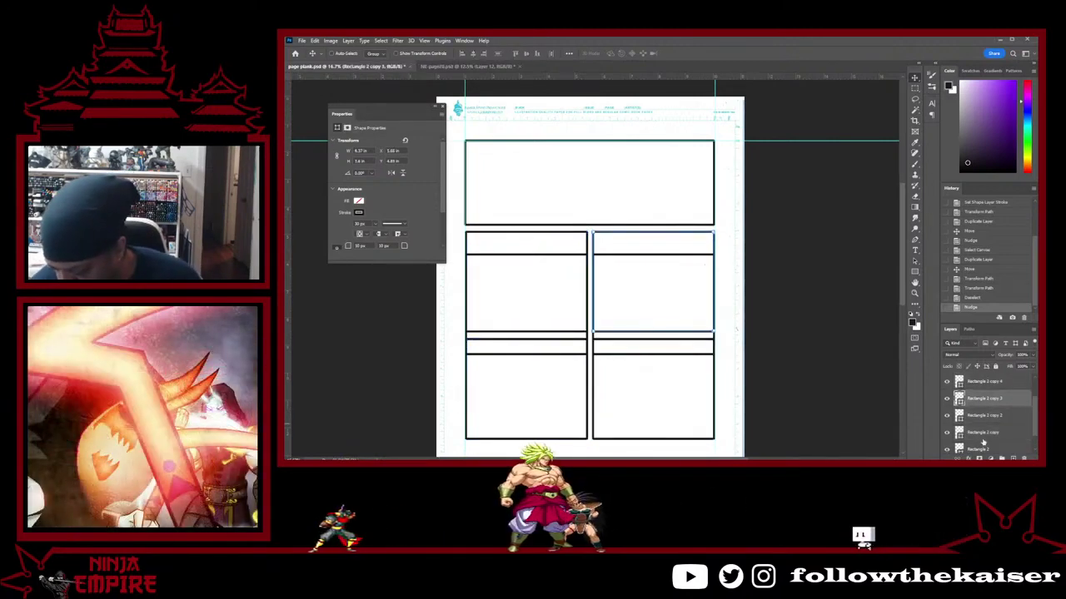
{"action": "left_click", "coordinate": [946, 433]}
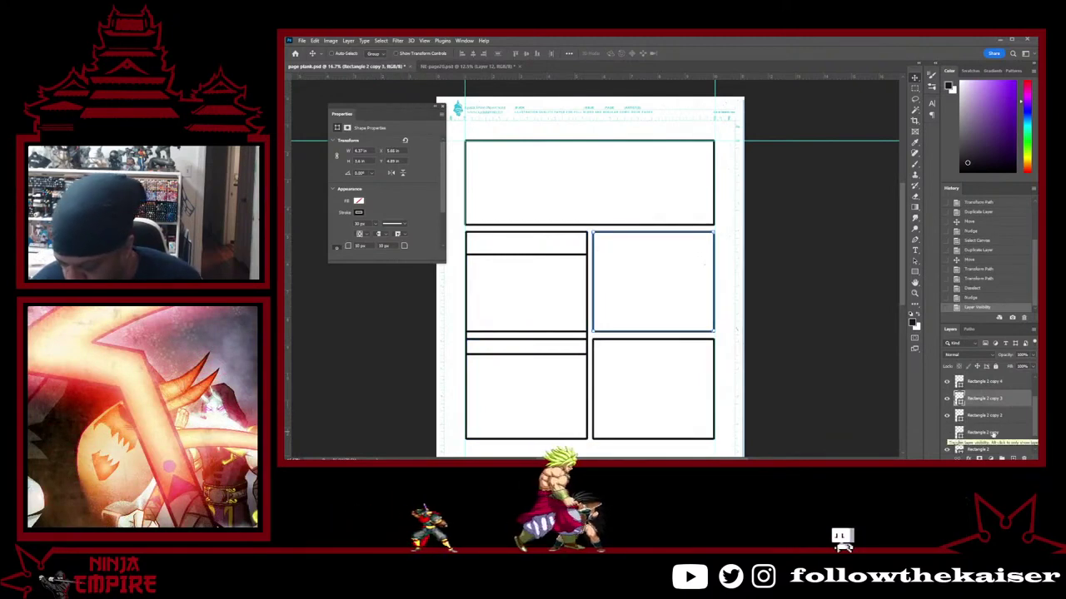
{"action": "left_click_drag", "start_coordinate": [1003, 456], "coordinate": [1024, 458]}
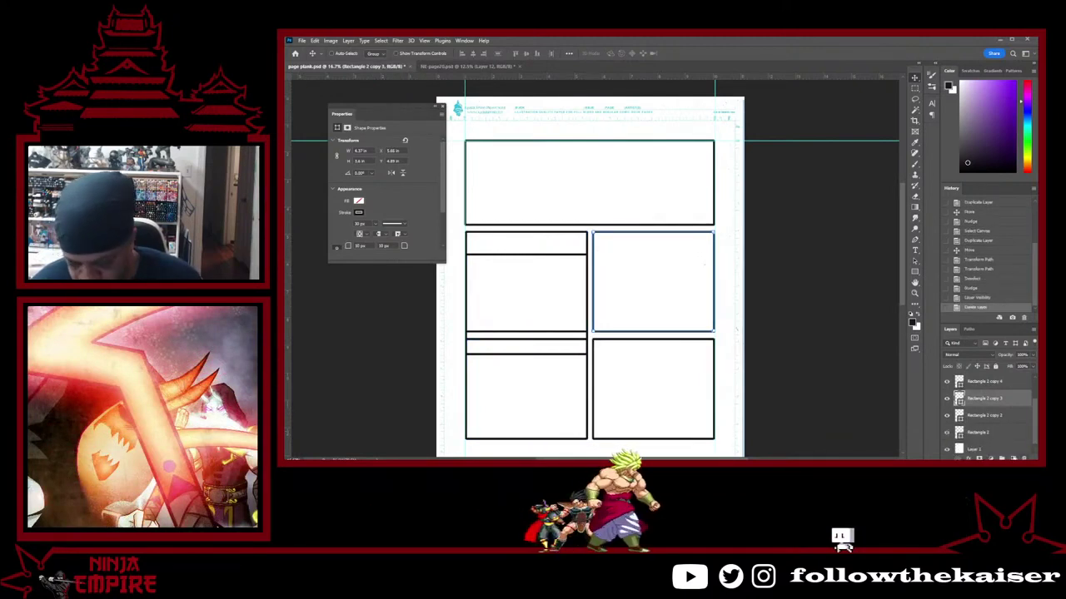
{"action": "left_click", "coordinate": [946, 434]}
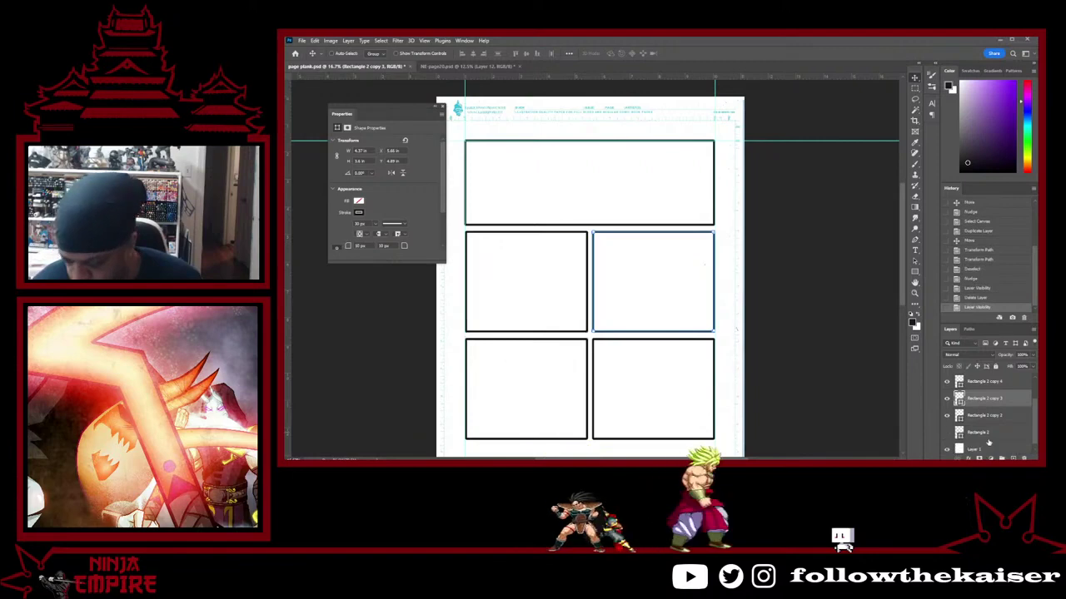
{"action": "left_click_drag", "start_coordinate": [991, 435], "coordinate": [1024, 458]}
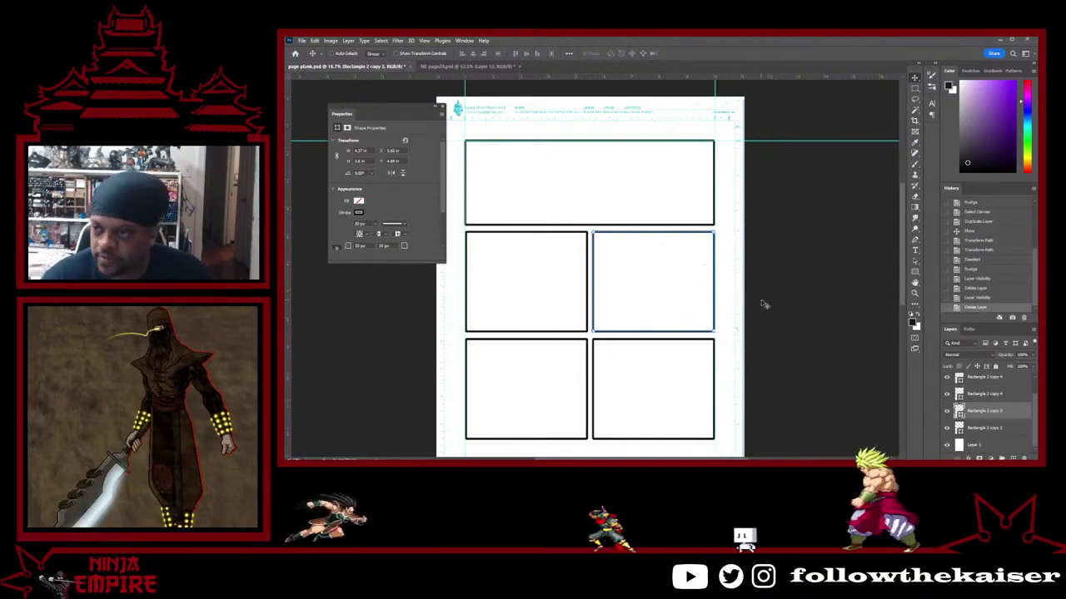
Draw a full-width rectangle panel about 9 by 3.4 in below the third row, spanning the side guides down to the bottom guide
{"action": "key", "text": "ctrl+space"}
{"action": "left_click", "coordinate": [733, 364], "text": "ctrl+alt"}
{"action": "left_click", "coordinate": [733, 365], "text": "ctrl+alt"}
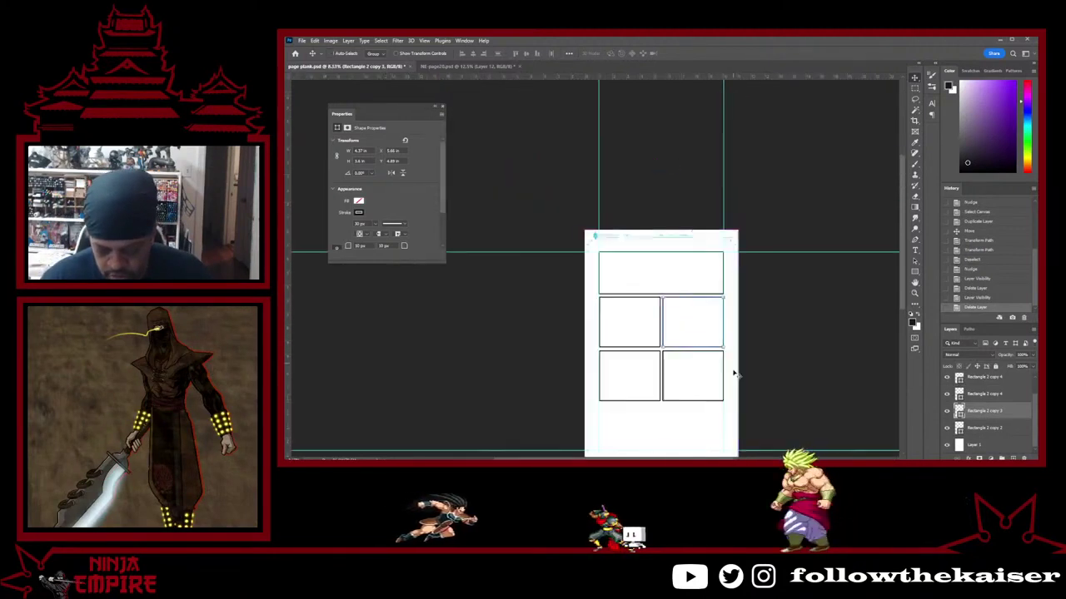
{"action": "left_click_drag", "start_coordinate": [732, 396], "coordinate": [729, 329]}
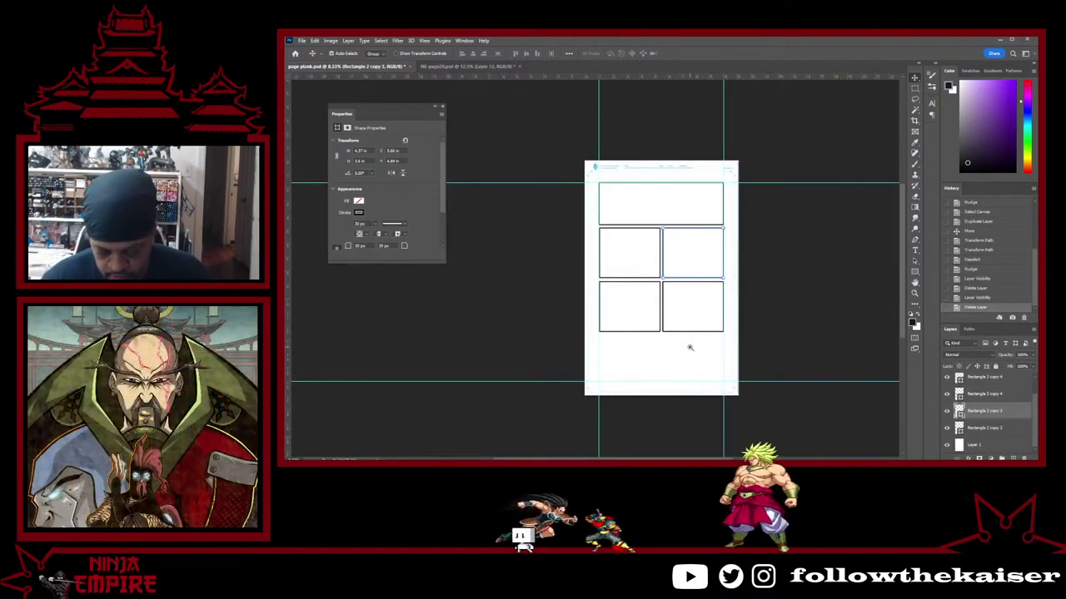
{"action": "scroll", "coordinate": [690, 345], "scroll_direction": "up", "scroll_amount": 2}
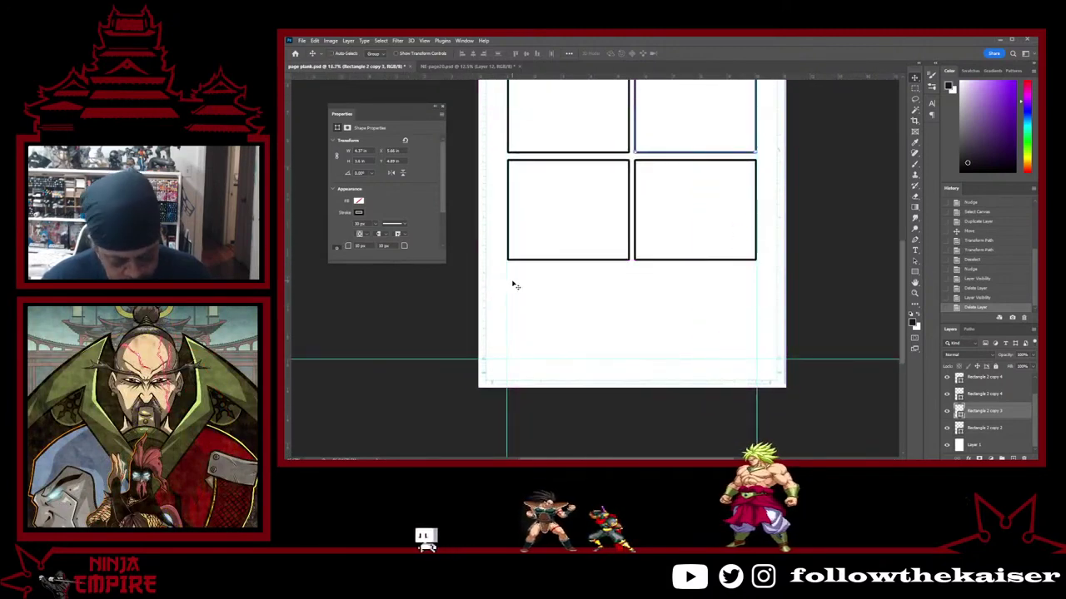
{"action": "key", "text": "u"}
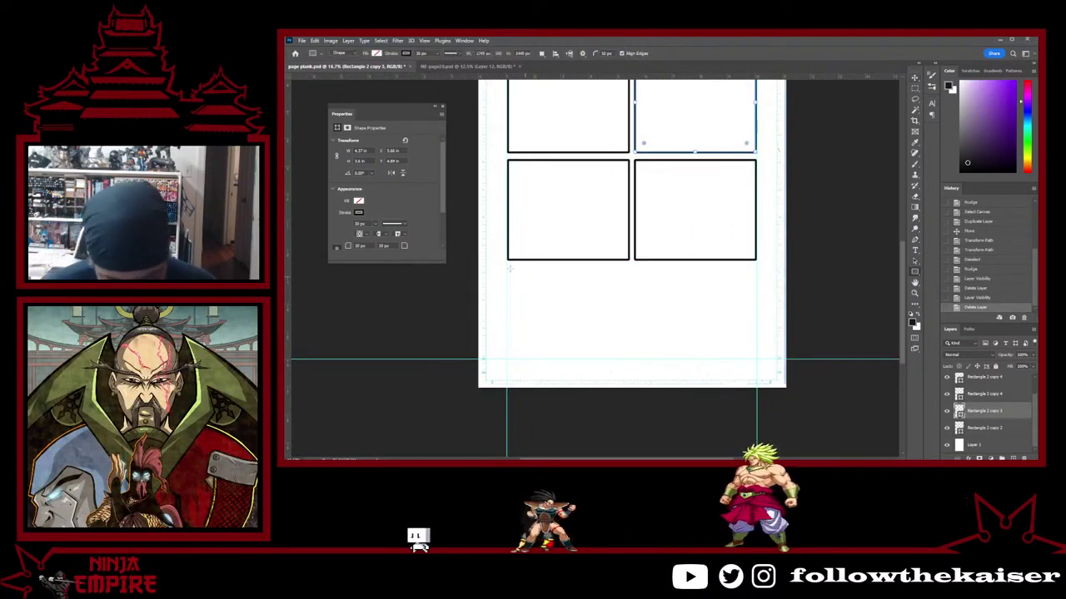
{"action": "scroll", "coordinate": [509, 268], "scroll_direction": "up", "scroll_amount": 2}
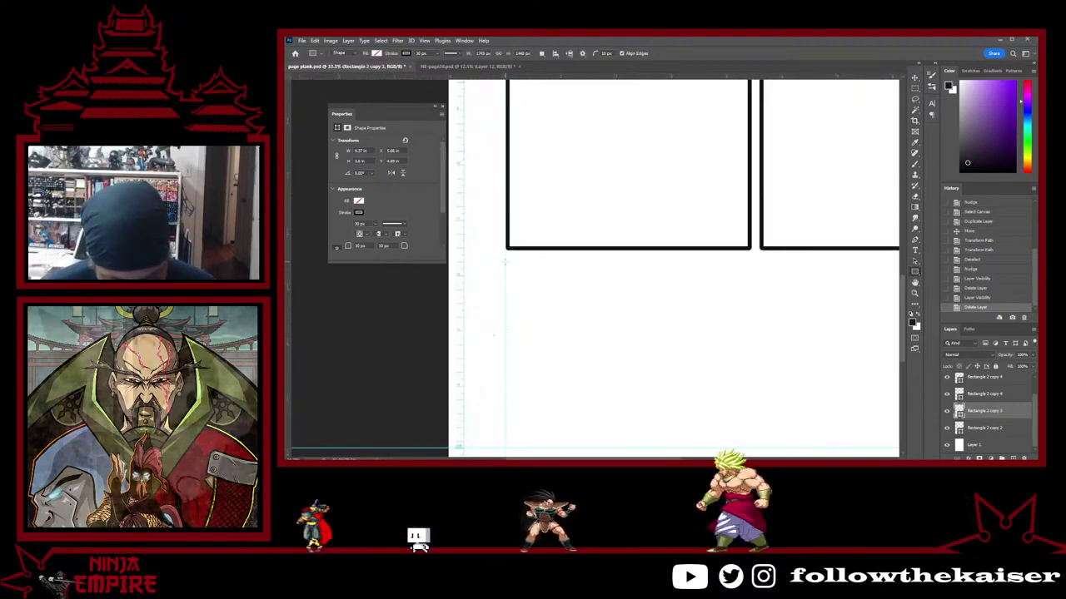
{"action": "left_click_drag", "start_coordinate": [506, 261], "coordinate": [775, 411]}
{"action": "key", "text": "ctrl+z"}
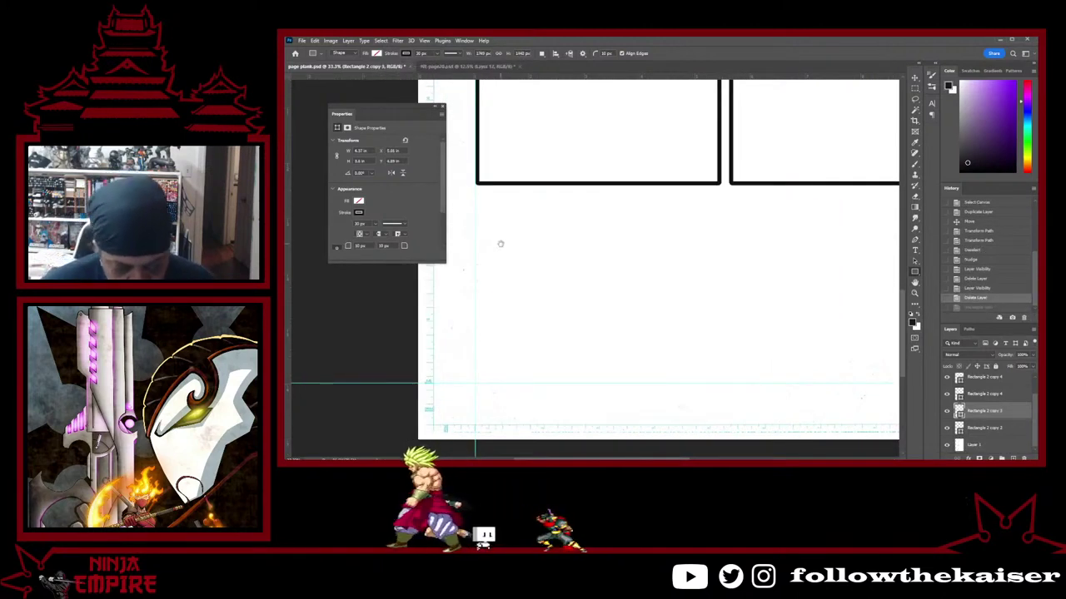
{"action": "left_click_drag", "start_coordinate": [500, 244], "coordinate": [535, 241]}
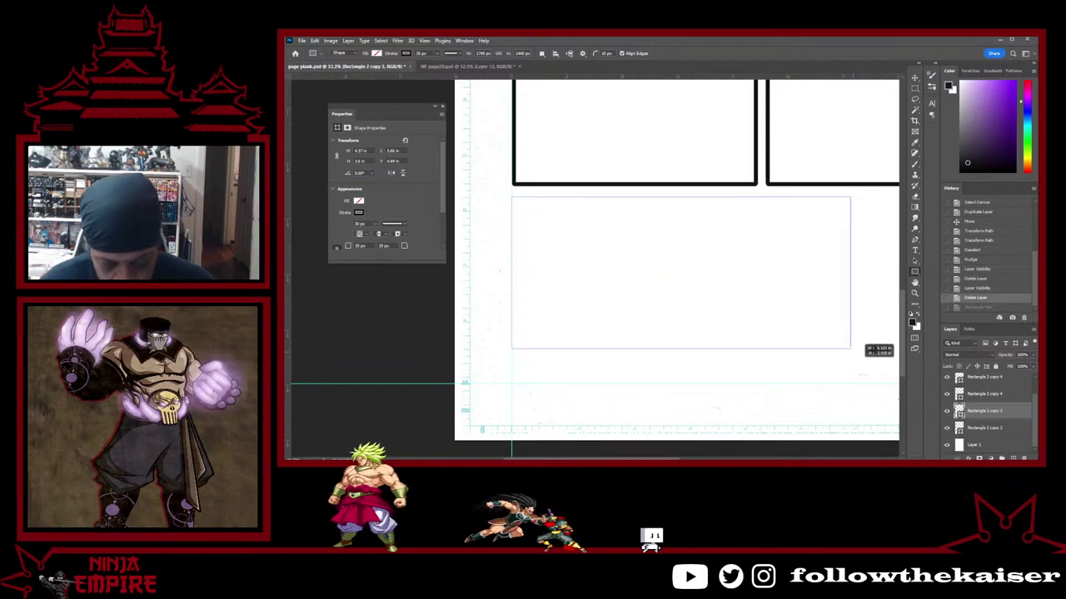
{"action": "left_click_drag", "start_coordinate": [849, 348], "coordinate": [877, 384]}
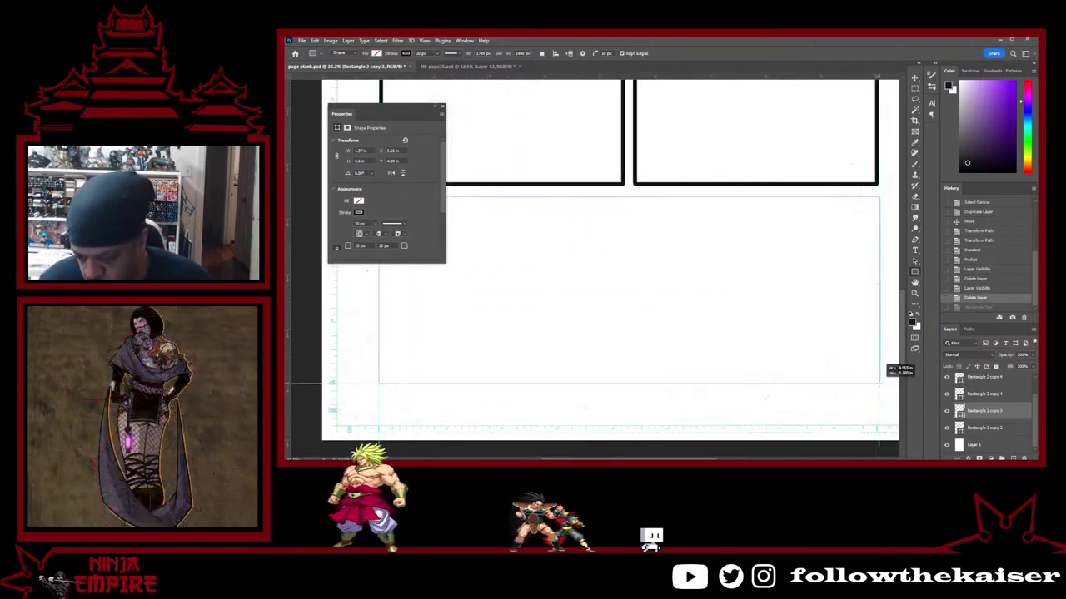
{"action": "left_click_drag", "start_coordinate": [877, 384], "coordinate": [877, 384]}
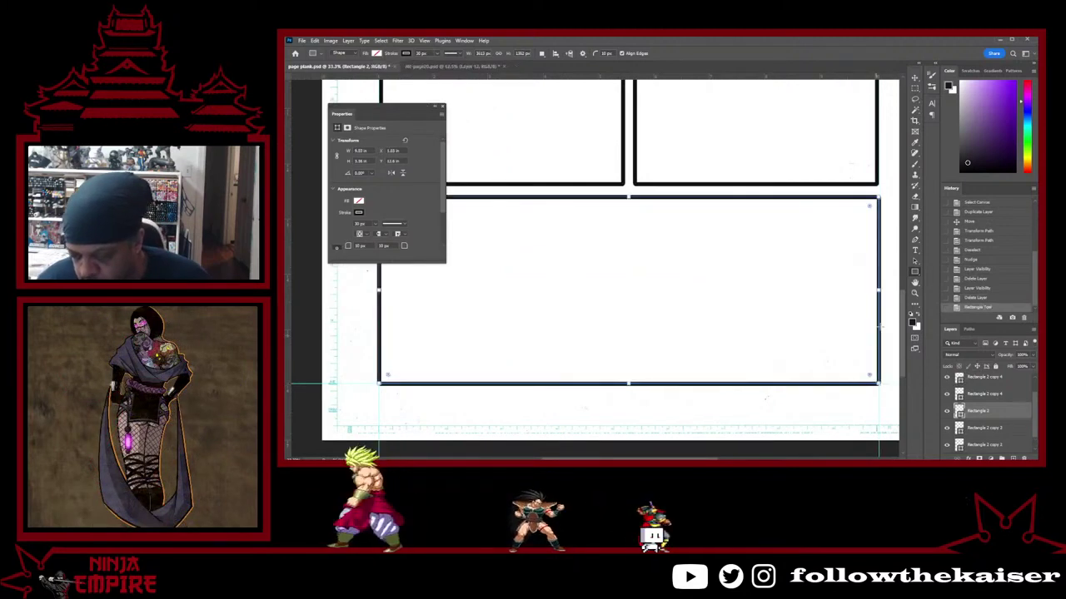
Pull the bottom panel's right and left edges slightly inward to line up with the panels above, making it 8.97 in wide
{"action": "left_click_drag", "start_coordinate": [877, 291], "coordinate": [874, 293]}
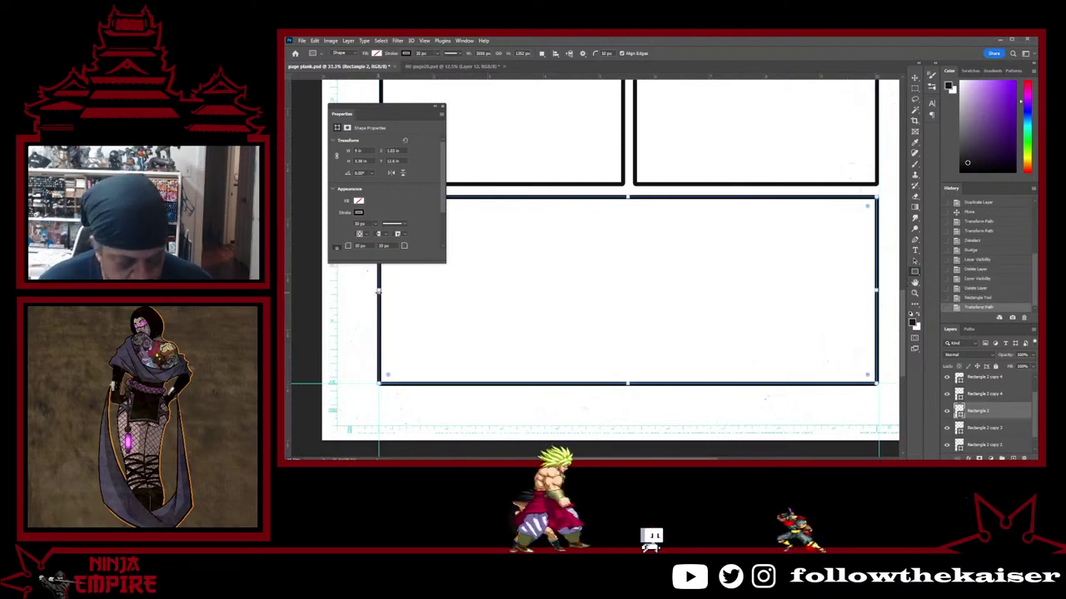
{"action": "left_click_drag", "start_coordinate": [377, 292], "coordinate": [382, 292]}
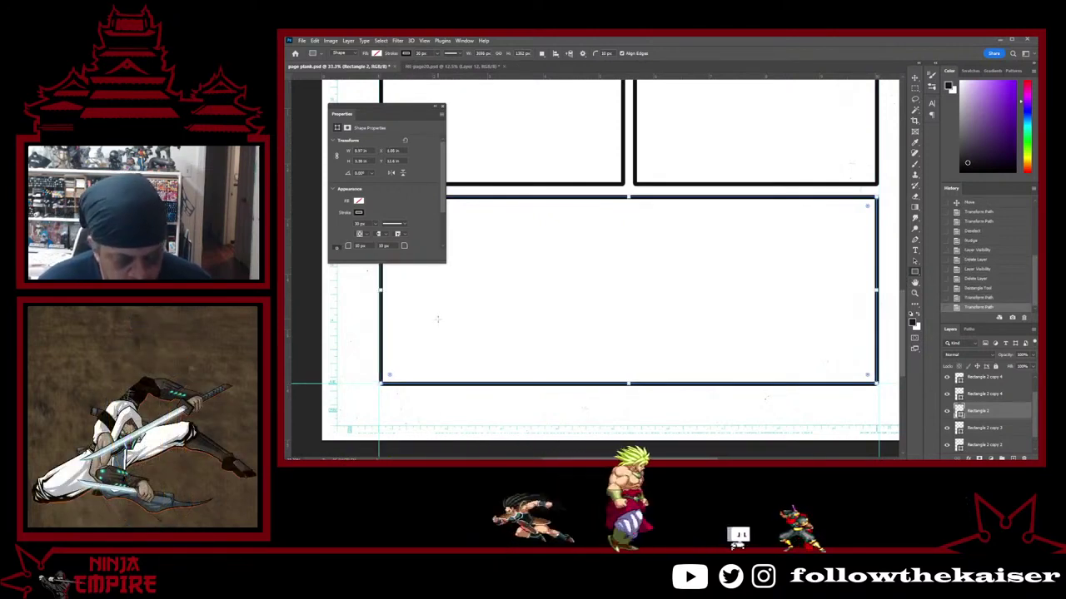
Group all the rectangle panel layers into one layer group and name it panels
{"action": "left_click", "coordinate": [443, 106]}
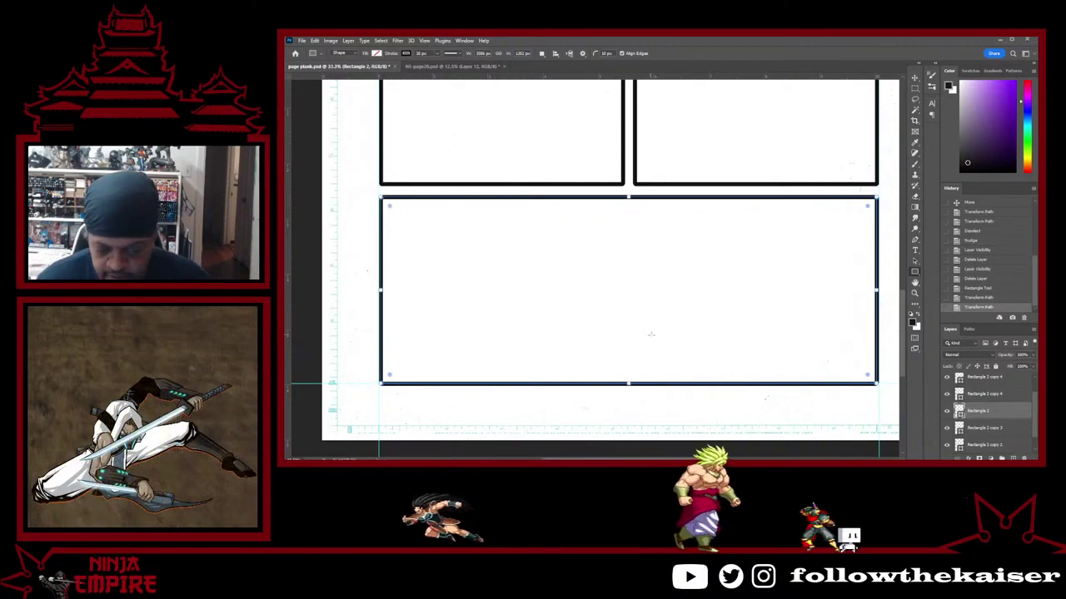
{"action": "scroll", "coordinate": [652, 334], "scroll_direction": "down", "scroll_amount": 3}
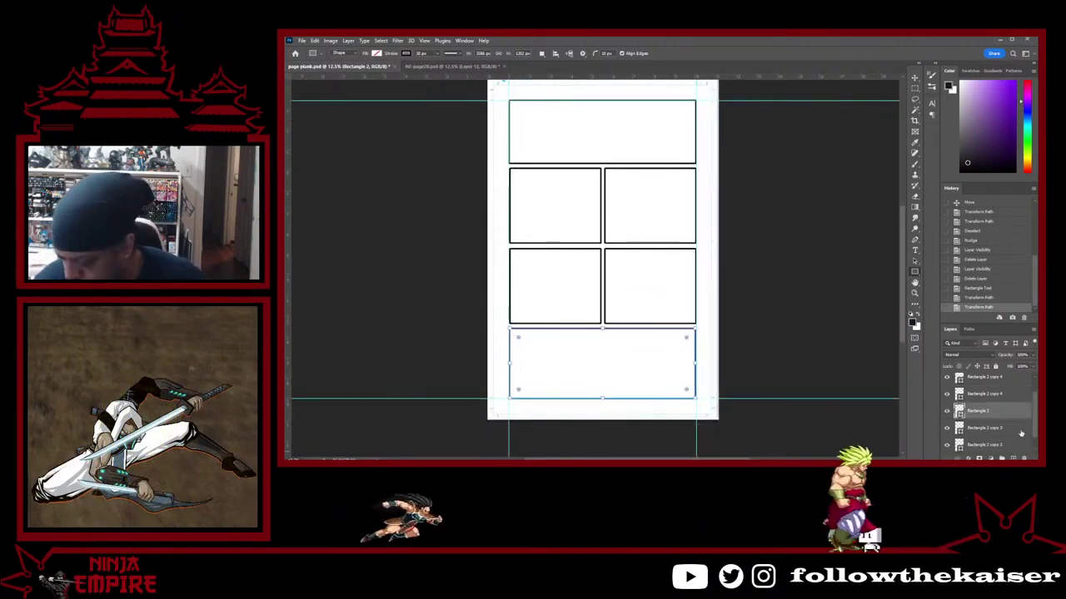
{"action": "left_click", "coordinate": [1012, 445]}
{"action": "scroll", "coordinate": [990, 390], "scroll_direction": "up", "scroll_amount": 1}
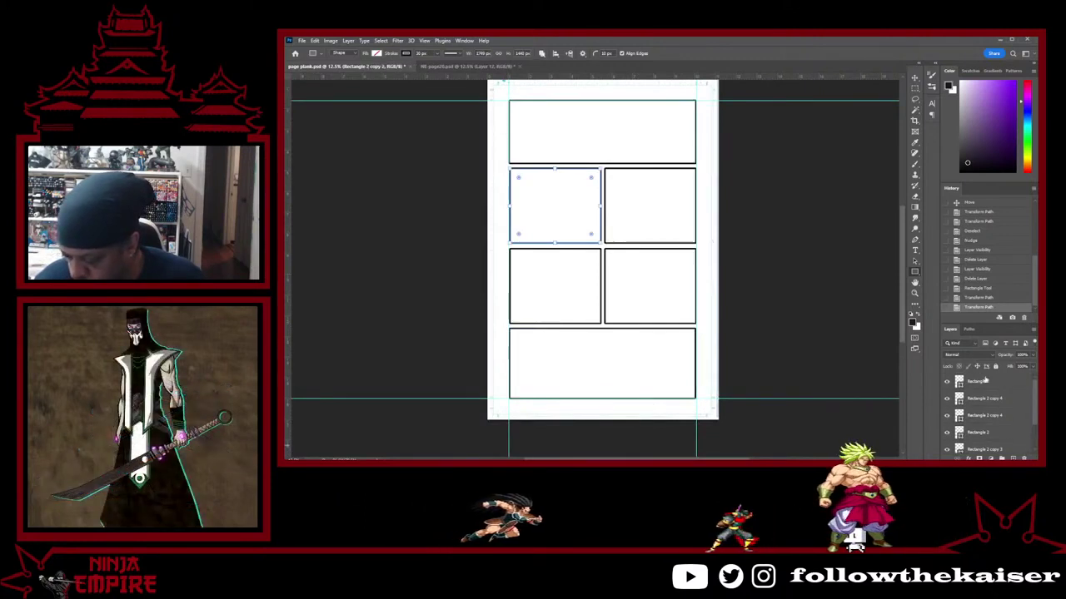
{"action": "left_click", "coordinate": [987, 382], "text": "shift"}
{"action": "key", "text": "ctrl+g"}
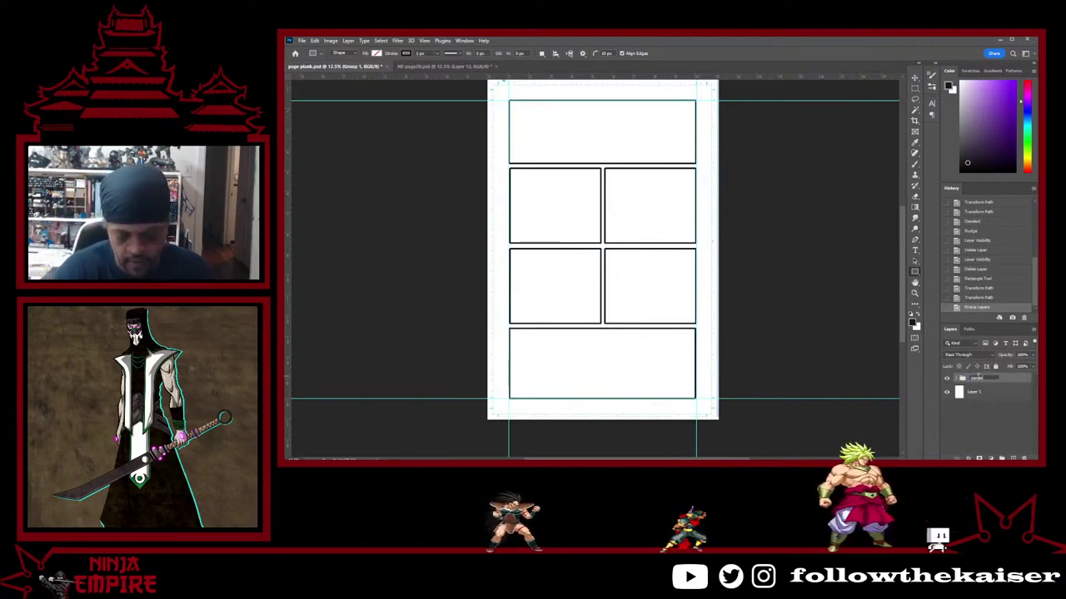
{"action": "key", "text": "Return"}
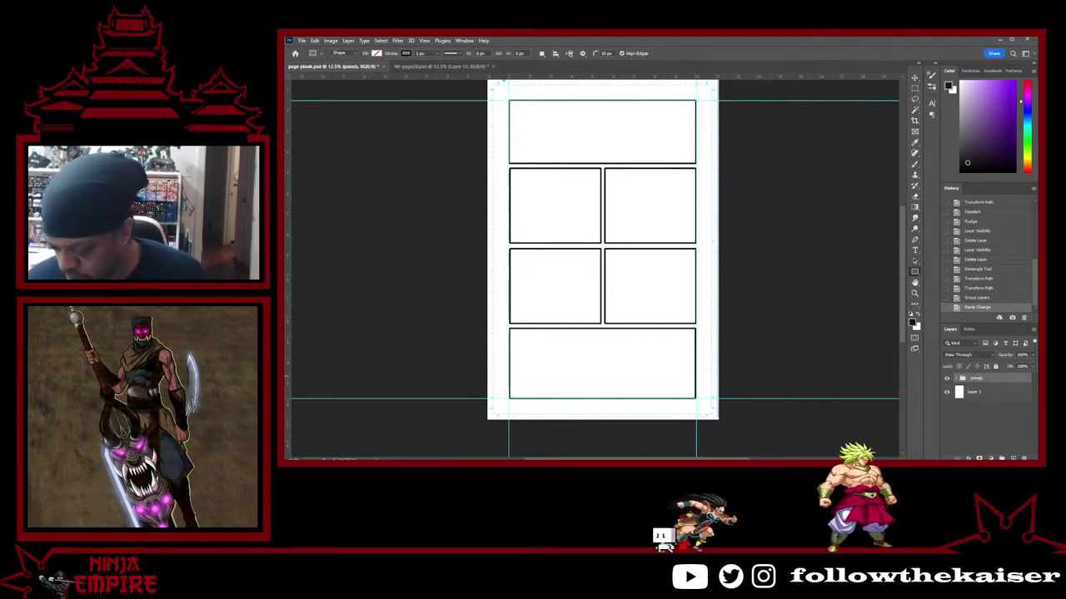
Add a new layer beneath the panels group and choose a pinkish-red foreground colour for sketching
{"action": "left_click", "coordinate": [1012, 458]}
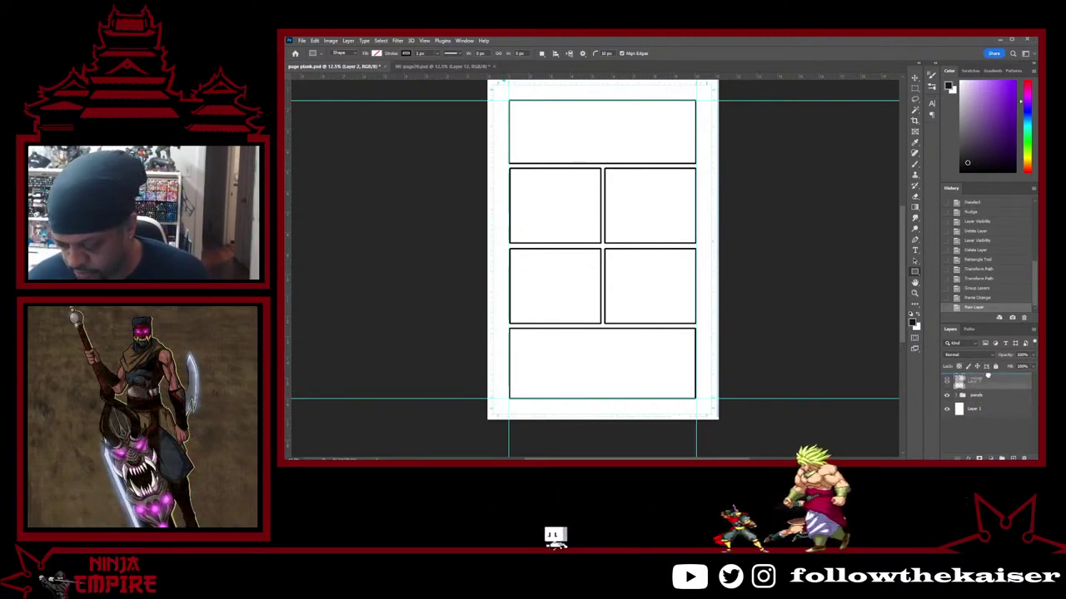
{"action": "left_click_drag", "start_coordinate": [988, 375], "coordinate": [989, 378]}
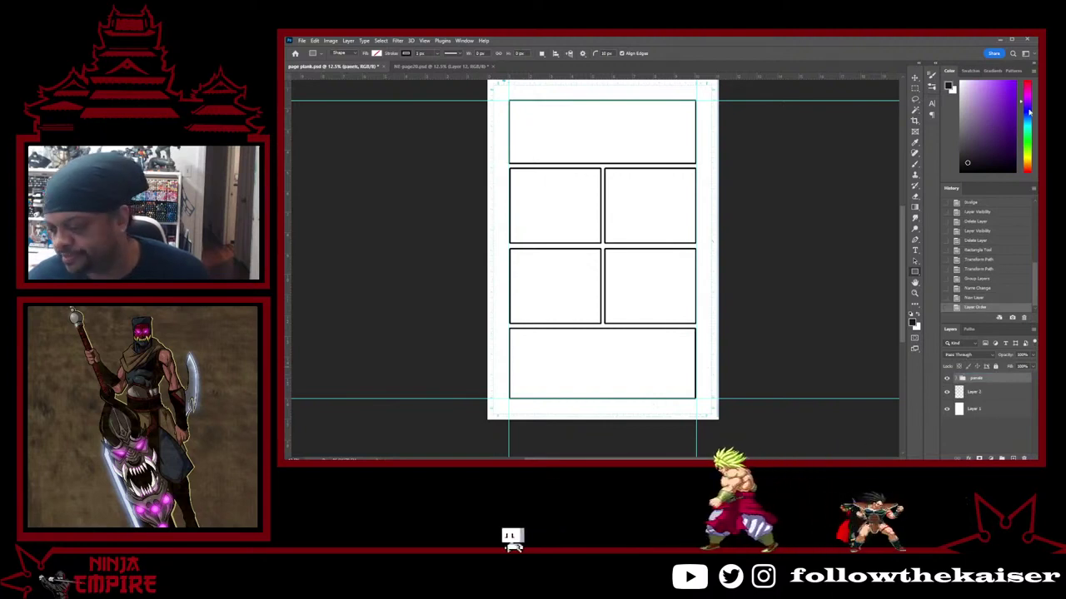
{"action": "left_click_drag", "start_coordinate": [1029, 111], "coordinate": [1028, 87]}
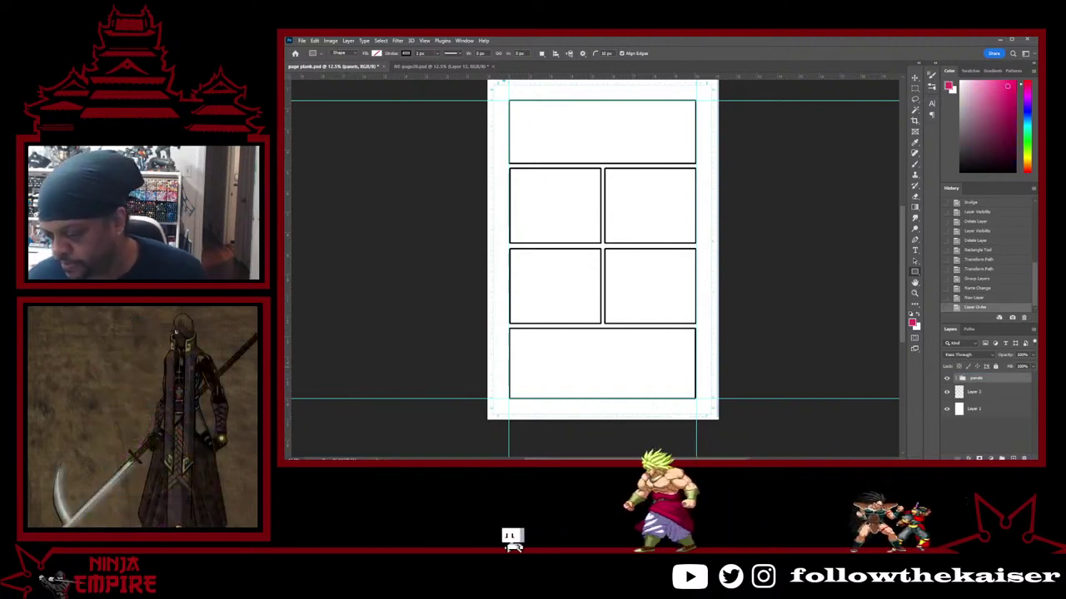
{"action": "left_click", "coordinate": [1006, 86]}
{"action": "left_click_drag", "start_coordinate": [1006, 86], "coordinate": [1004, 89]}
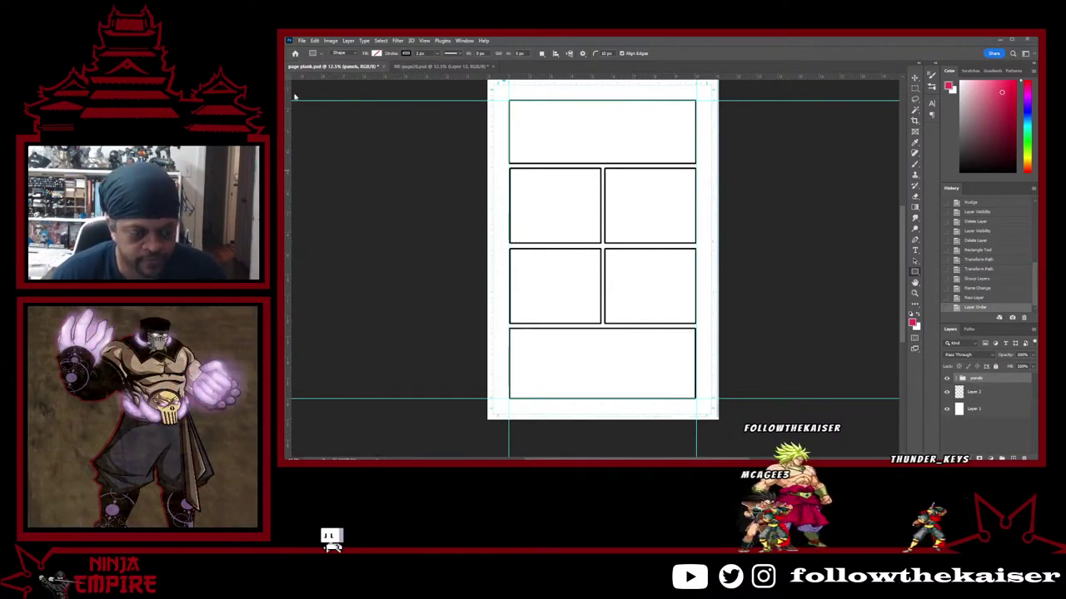
{"action": "key", "text": "alt+Tab"}
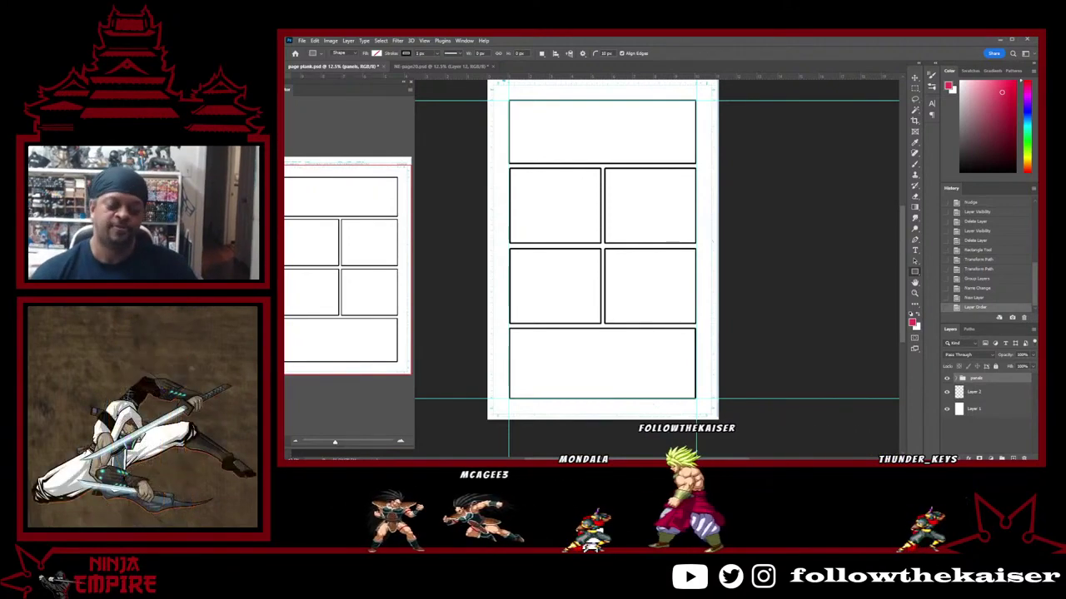
{"action": "left_click", "coordinate": [641, 160], "text": "ctrl"}
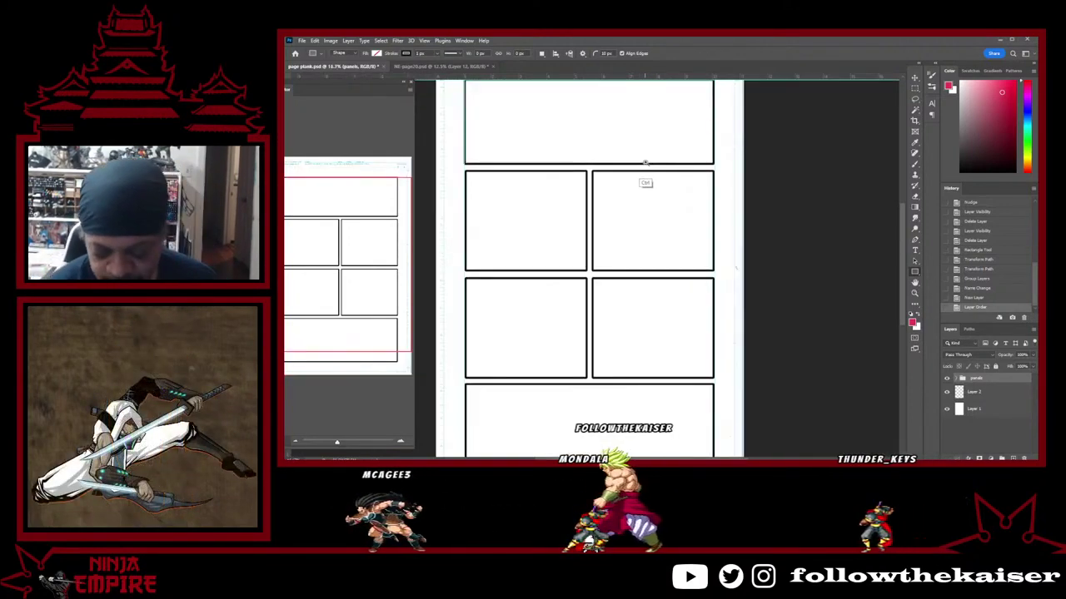
{"action": "left_click_drag", "start_coordinate": [657, 241], "coordinate": [713, 333]}
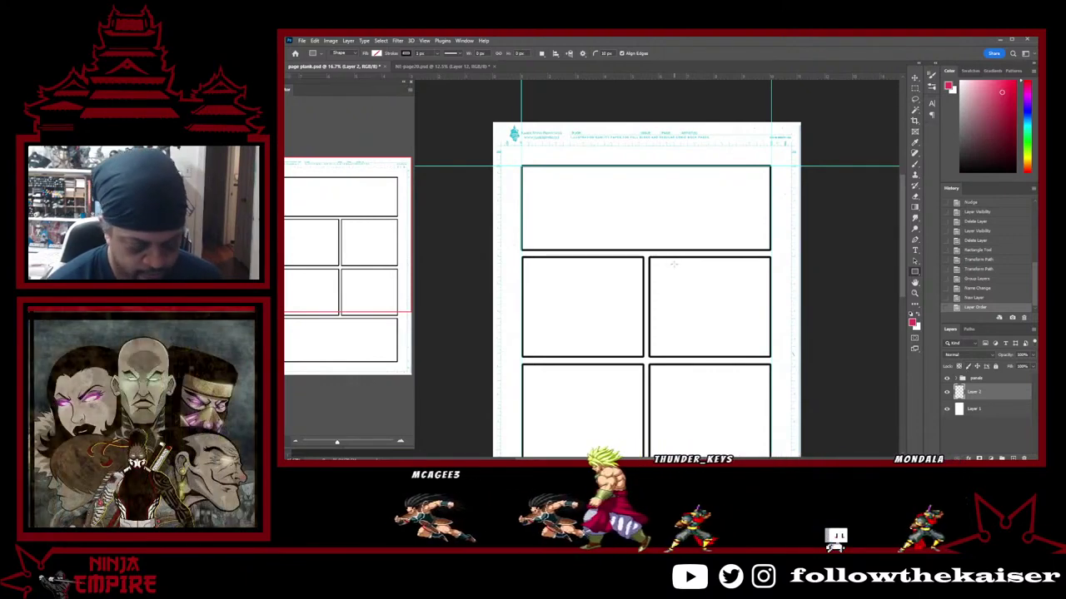
{"action": "left_click_drag", "start_coordinate": [698, 287], "coordinate": [720, 301]}
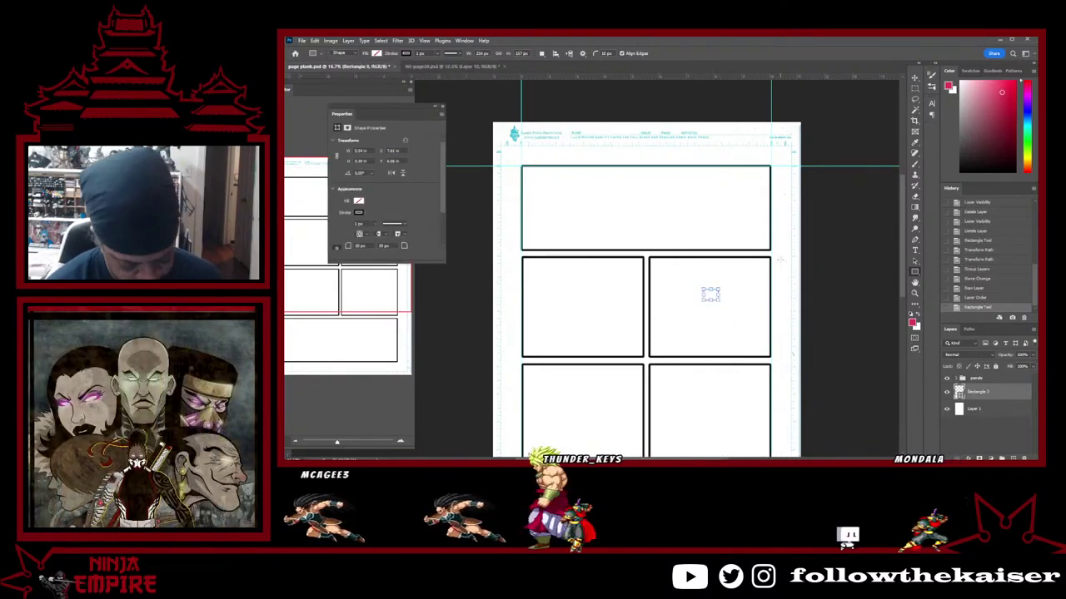
{"action": "key", "text": "ctrl+z"}
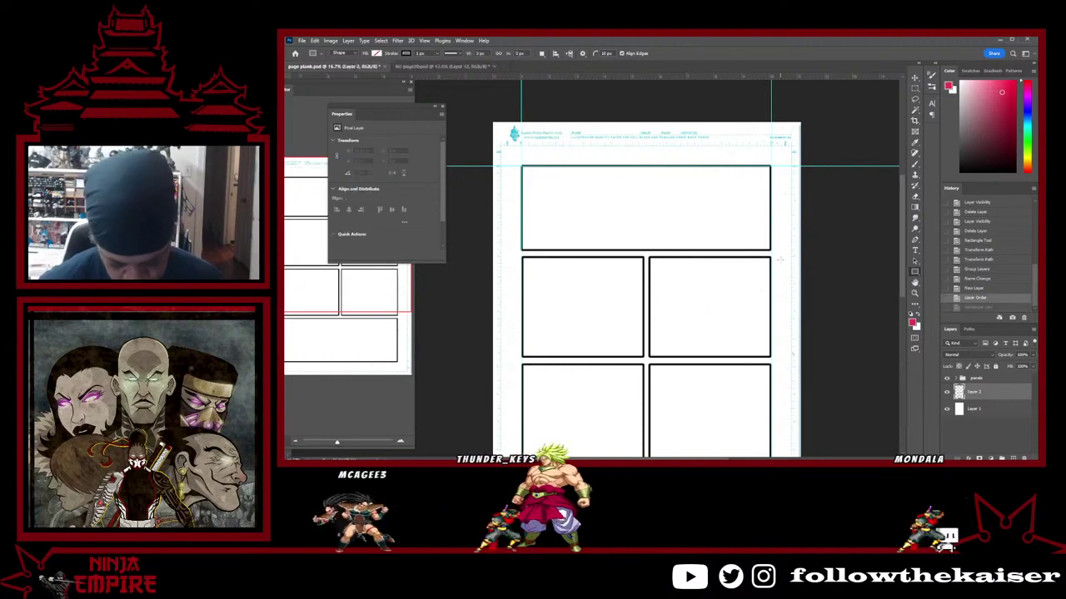
Brush a rough red sketch of two oval heads with a shoulder, outstretched arm and fist in the top panel on Layer 2
{"action": "key", "text": "b"}
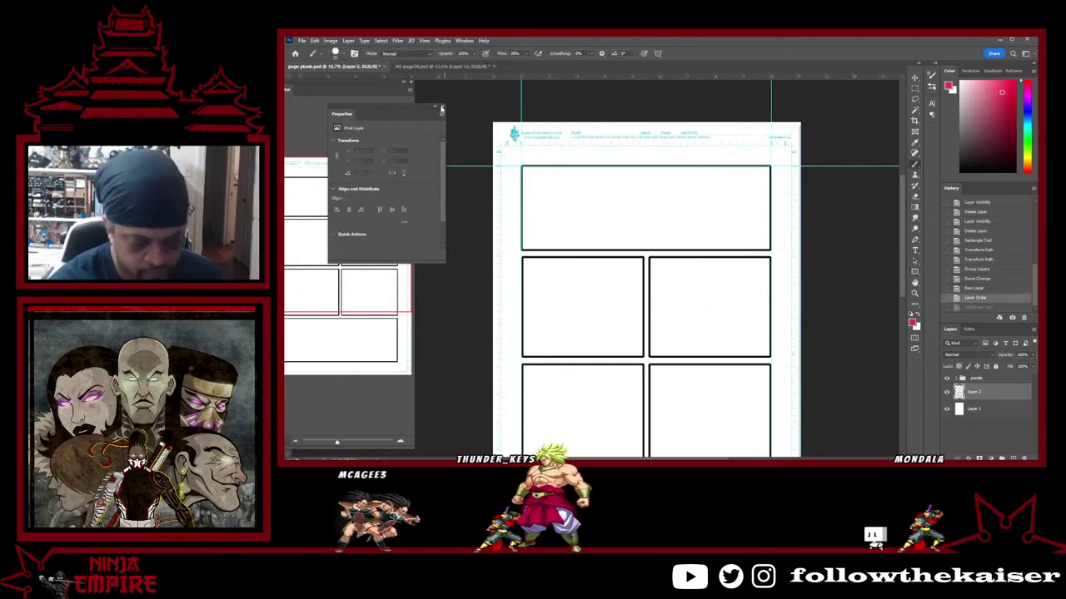
{"action": "left_click", "coordinate": [441, 109]}
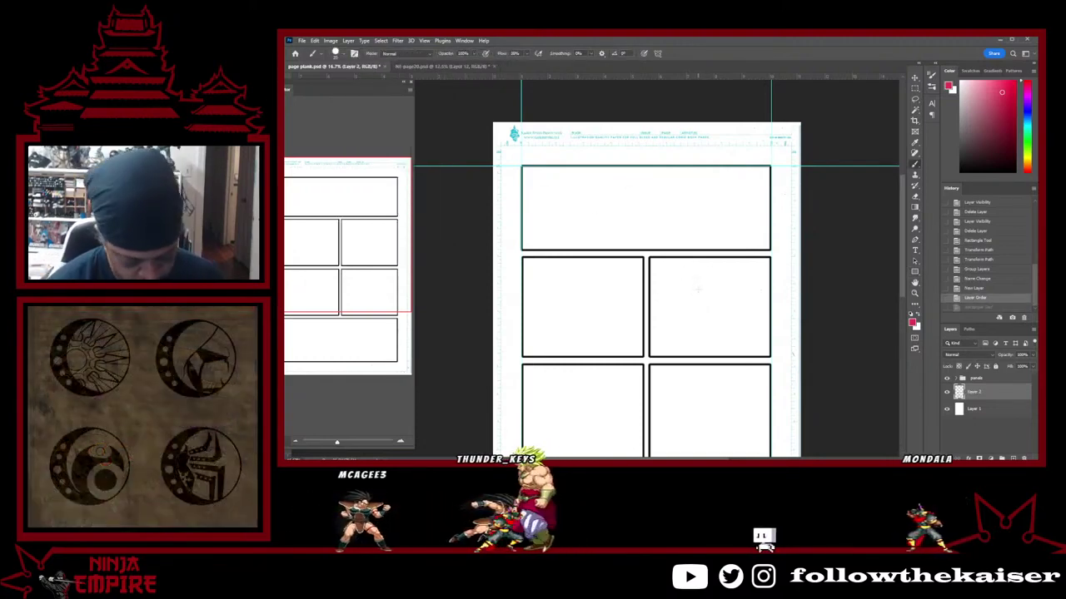
{"action": "key", "text": "ctrl+z"}
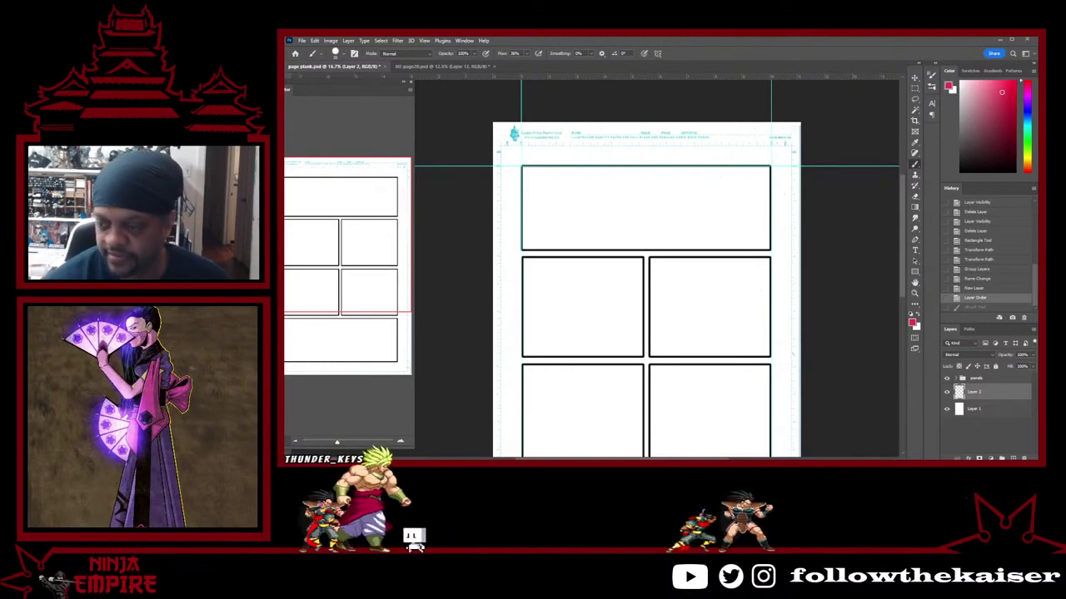
{"action": "left_click_drag", "start_coordinate": [681, 325], "coordinate": [699, 265]}
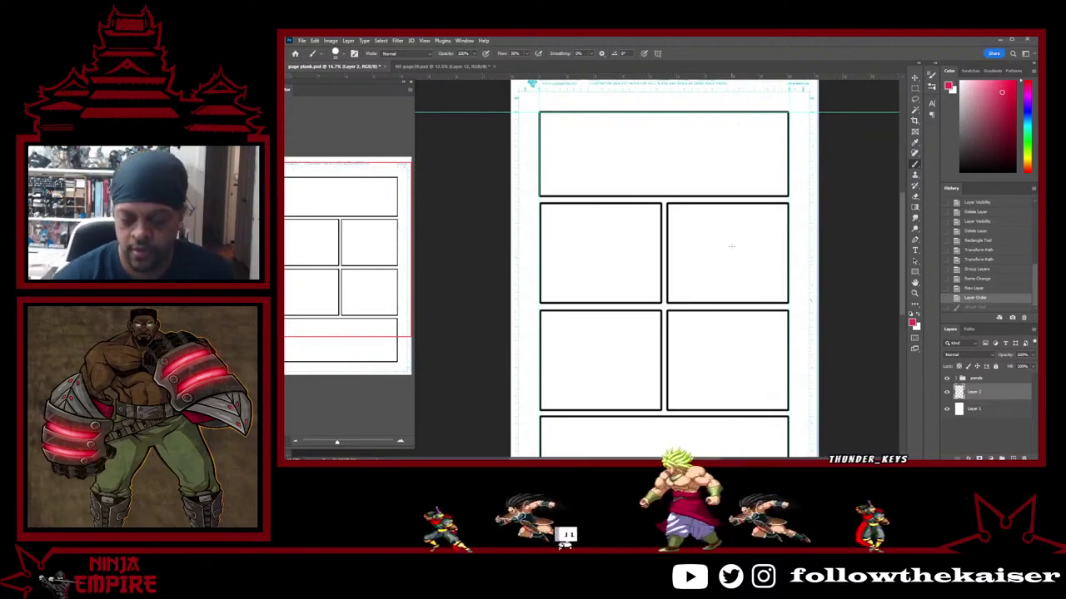
{"action": "left_click_drag", "start_coordinate": [679, 127], "coordinate": [690, 129]}
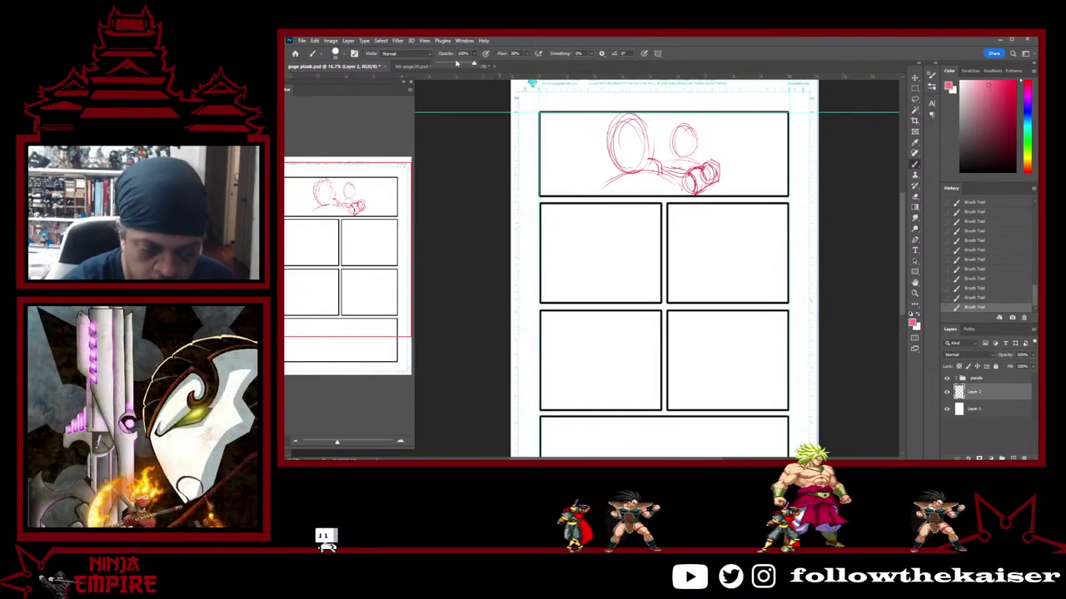
Erase the first fist and start redrawing the forearm with a lower-opacity brush in a deeper pink-red
{"action": "left_click_drag", "start_coordinate": [474, 63], "coordinate": [454, 63]}
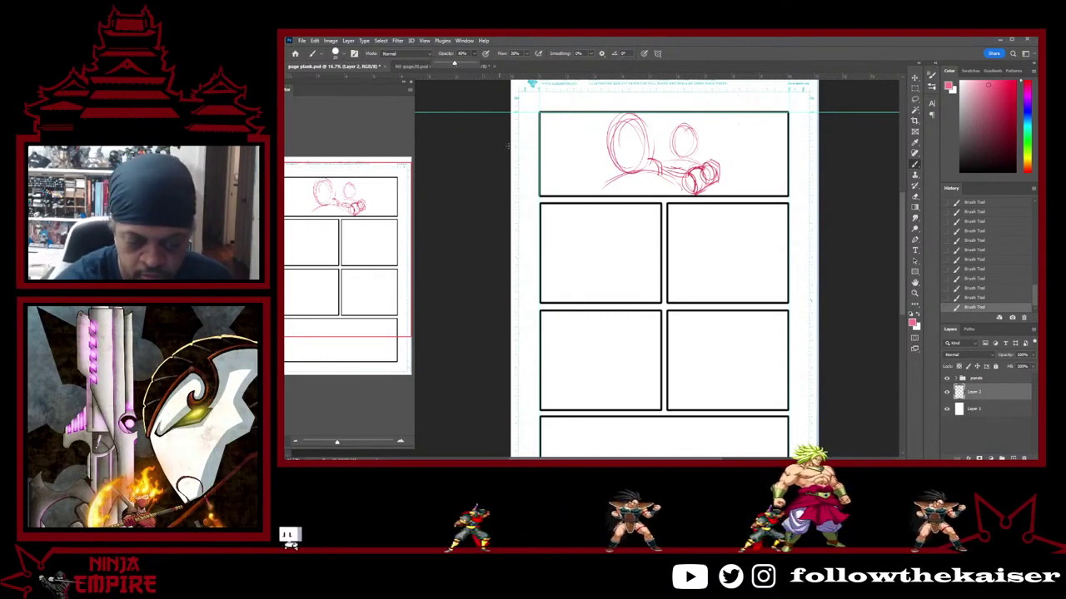
{"action": "left_click", "coordinate": [1004, 90]}
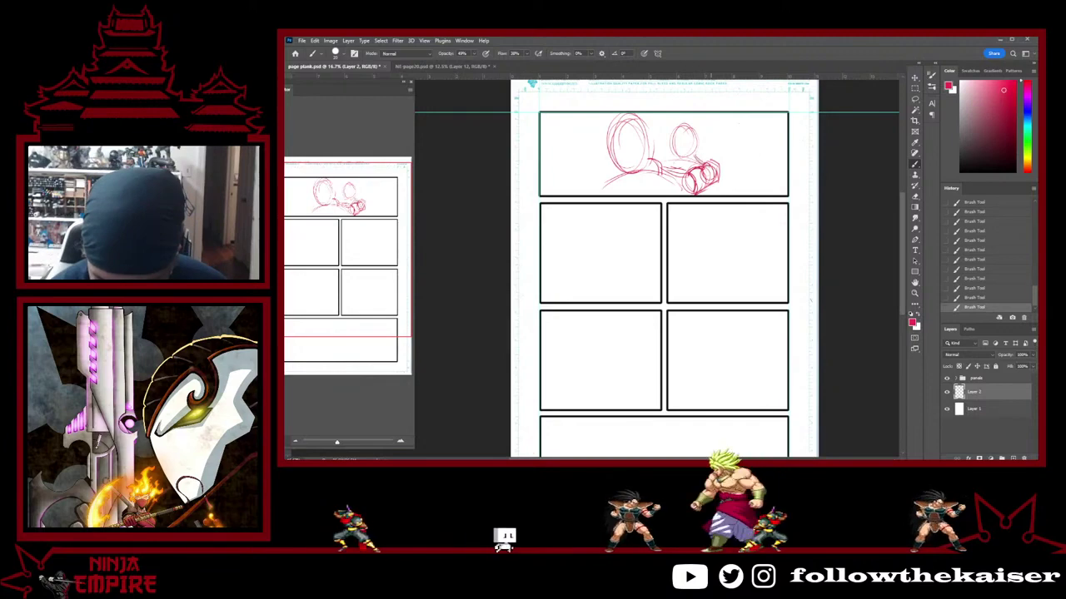
{"action": "key", "text": "e"}
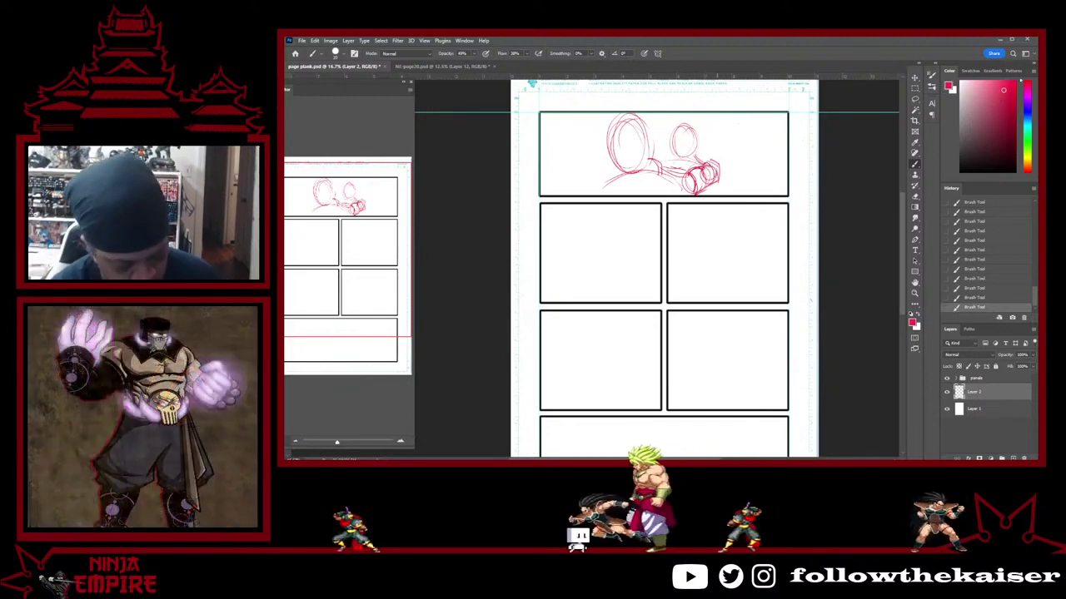
{"action": "left_click_drag", "start_coordinate": [721, 161], "coordinate": [717, 167]}
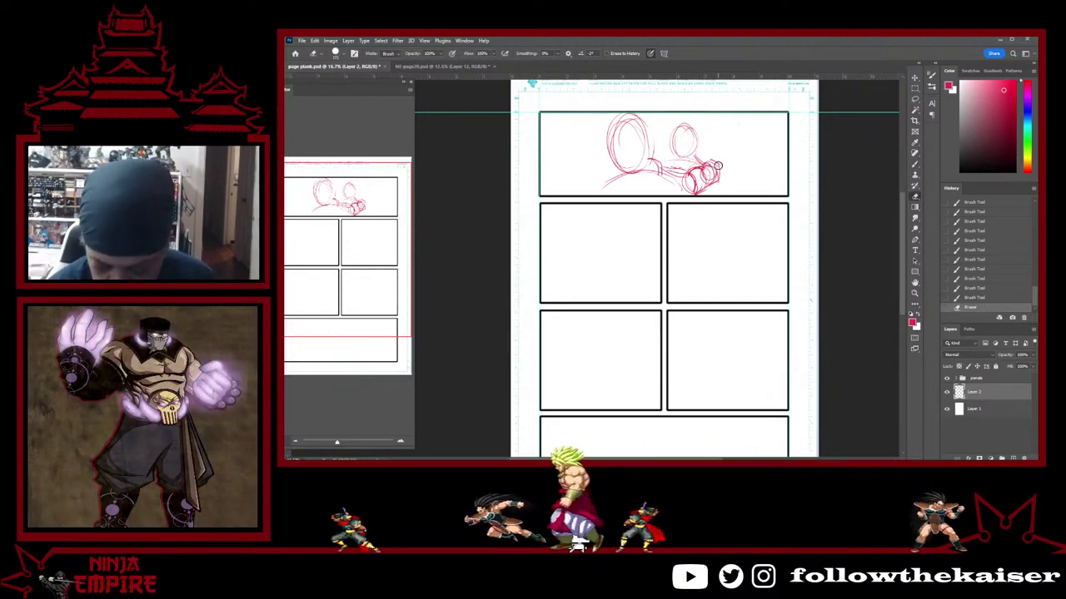
{"action": "left_click_drag", "start_coordinate": [716, 167], "coordinate": [694, 192]}
{"action": "key", "text": "b"}
{"action": "left_click_drag", "start_coordinate": [696, 176], "coordinate": [704, 183]}
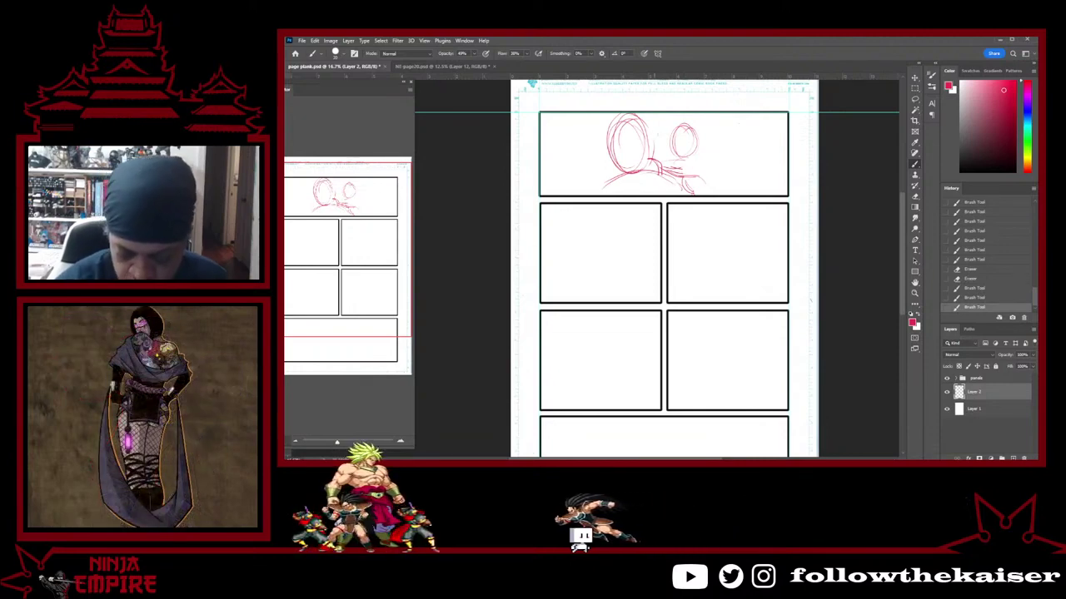
Redraw the second head as a larger, slightly lower oval above a roughed-in fist, erasing the stray lines inside the head
{"action": "left_click_drag", "start_coordinate": [653, 141], "coordinate": [652, 159]}
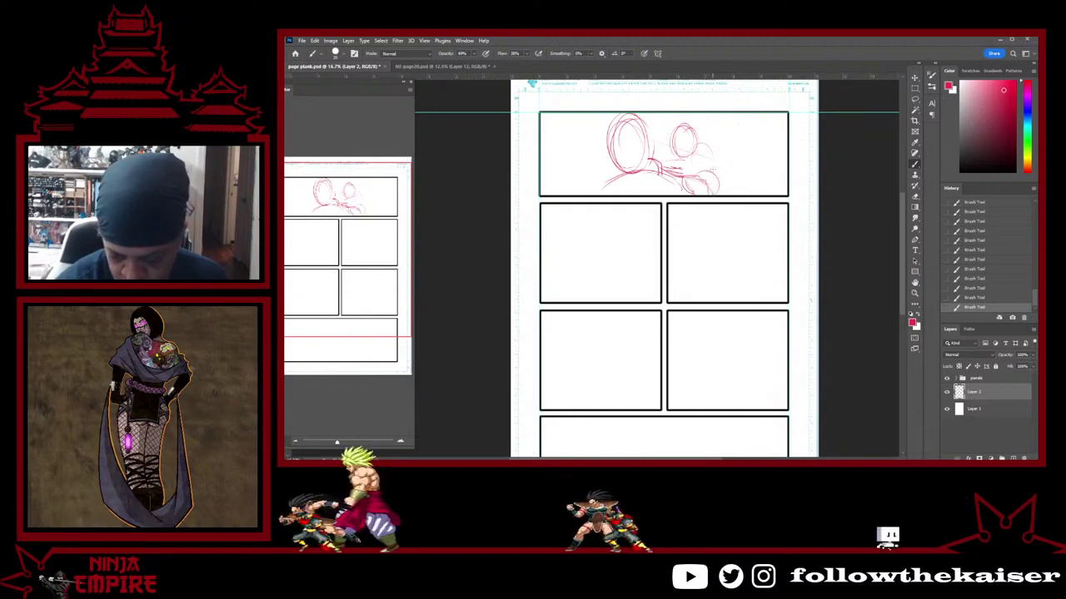
{"action": "mouse_move", "coordinate": [711, 165]}
{"action": "left_mouse_down"}
{"action": "mouse_move", "coordinate": [718, 176]}
{"action": "mouse_move", "coordinate": [683, 171]}
{"action": "left_mouse_up"}
{"action": "mouse_move", "coordinate": [692, 133]}
{"action": "left_mouse_down"}
{"action": "mouse_move", "coordinate": [680, 164]}
{"action": "mouse_move", "coordinate": [701, 175]}
{"action": "left_mouse_up"}
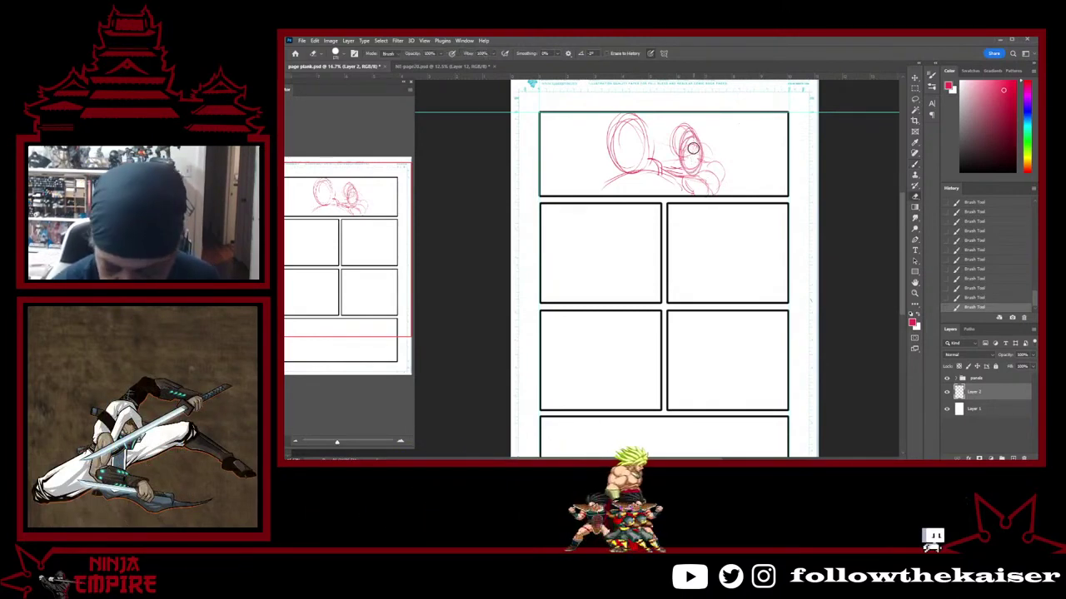
{"action": "mouse_move", "coordinate": [683, 140]}
{"action": "left_mouse_down"}
{"action": "mouse_move", "coordinate": [682, 172]}
{"action": "mouse_move", "coordinate": [701, 168]}
{"action": "mouse_move", "coordinate": [687, 149]}
{"action": "mouse_move", "coordinate": [683, 170]}
{"action": "left_mouse_up"}
{"action": "key", "text": "e"}
{"action": "key", "text": "b"}
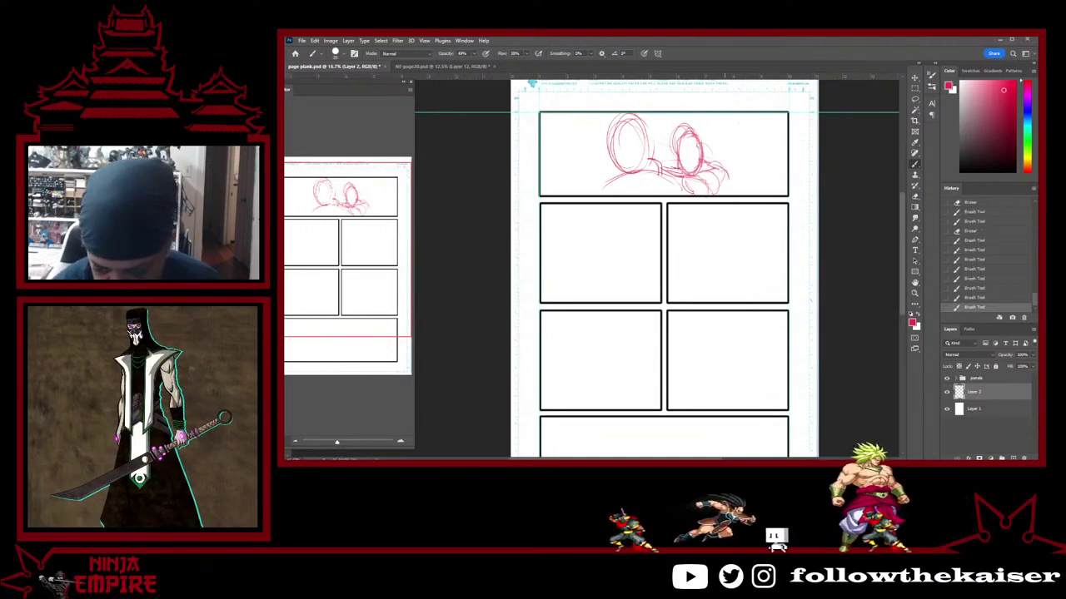
Sketch the fist farther out at the arm's end, erasing excess lines under the forearm and within the fist
{"action": "left_click_drag", "start_coordinate": [723, 167], "coordinate": [727, 184]}
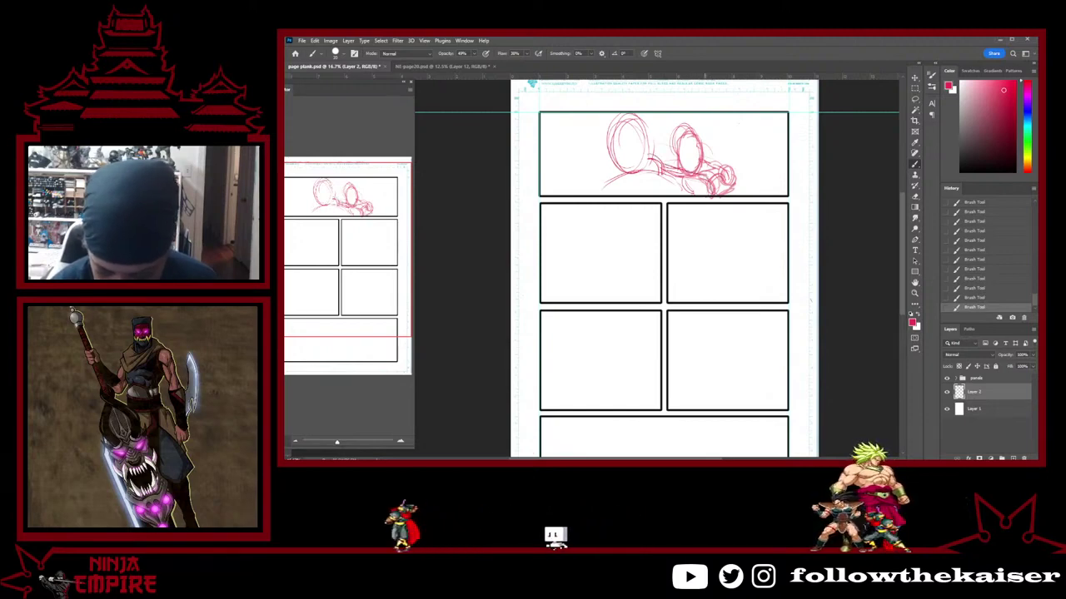
{"action": "key", "text": "e"}
{"action": "left_click_drag", "start_coordinate": [673, 179], "coordinate": [696, 188]}
{"action": "key", "text": "b"}
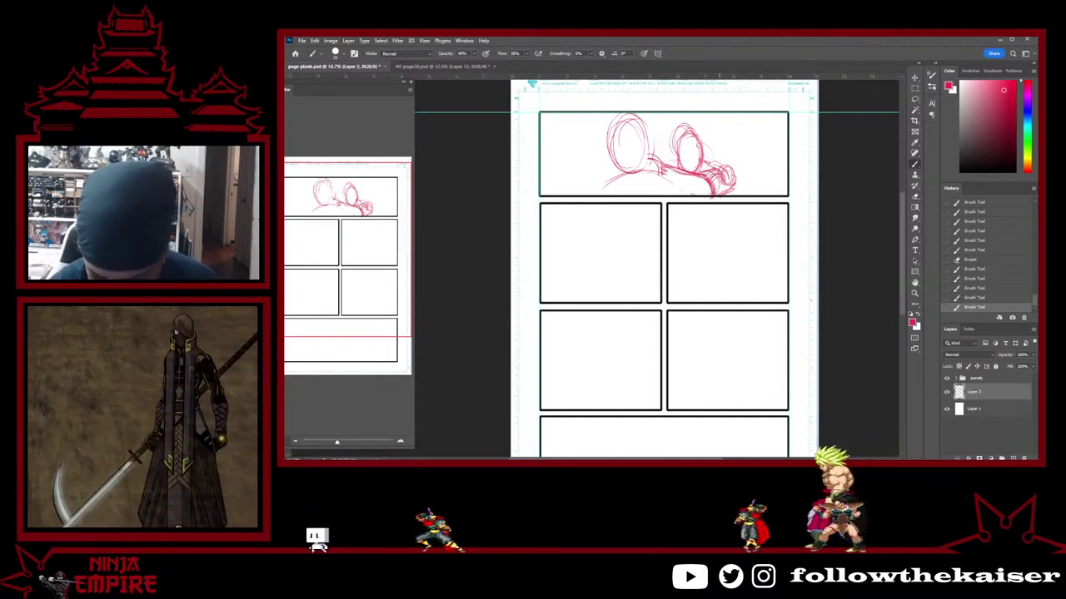
{"action": "key", "text": "e"}
{"action": "mouse_move", "coordinate": [718, 171]}
{"action": "left_mouse_down"}
{"action": "mouse_move", "coordinate": [710, 194]}
{"action": "mouse_move", "coordinate": [734, 176]}
{"action": "left_mouse_up"}
Sketch the larger figure's hair, neck and sloping shoulder, erasing the old shoulder curve and strengthening the new outline
{"action": "key", "text": "b"}
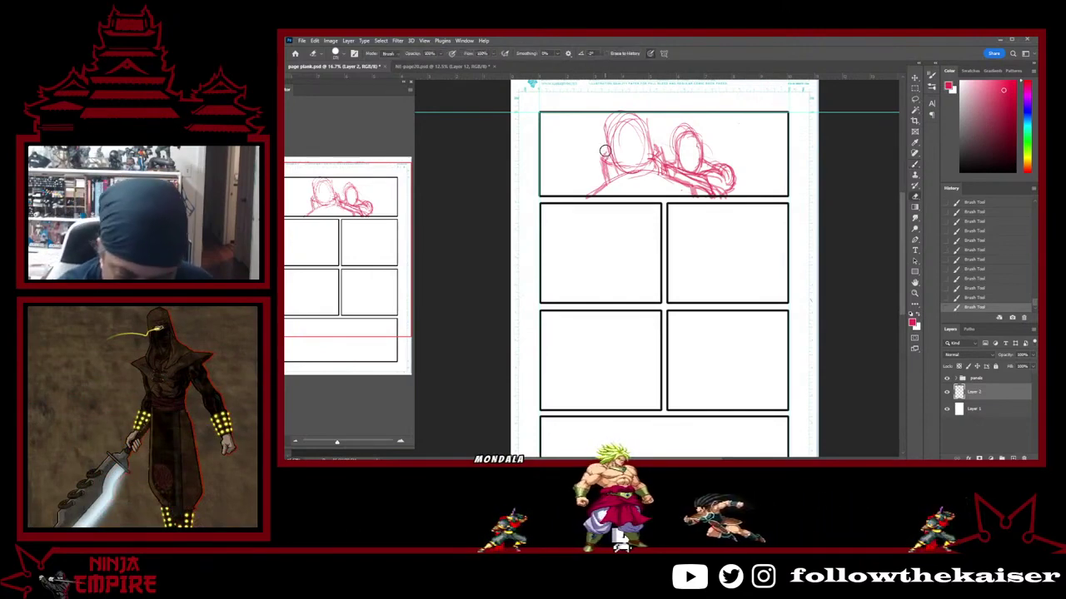
{"action": "key", "text": "e"}
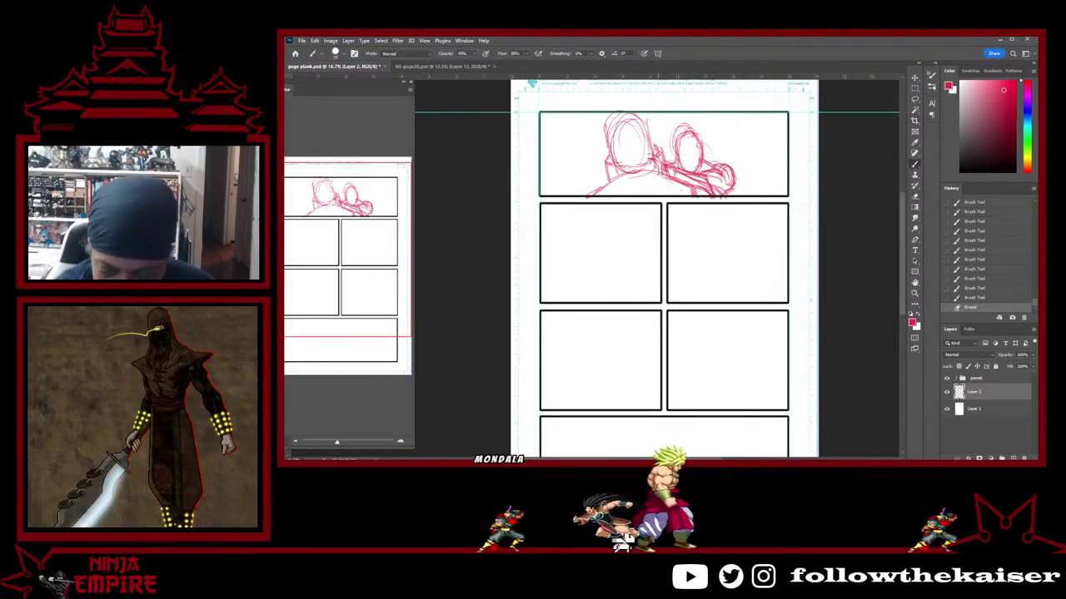
{"action": "mouse_move", "coordinate": [647, 160]}
{"action": "left_mouse_down"}
{"action": "mouse_move", "coordinate": [664, 153]}
{"action": "mouse_move", "coordinate": [663, 174]}
{"action": "left_mouse_up"}
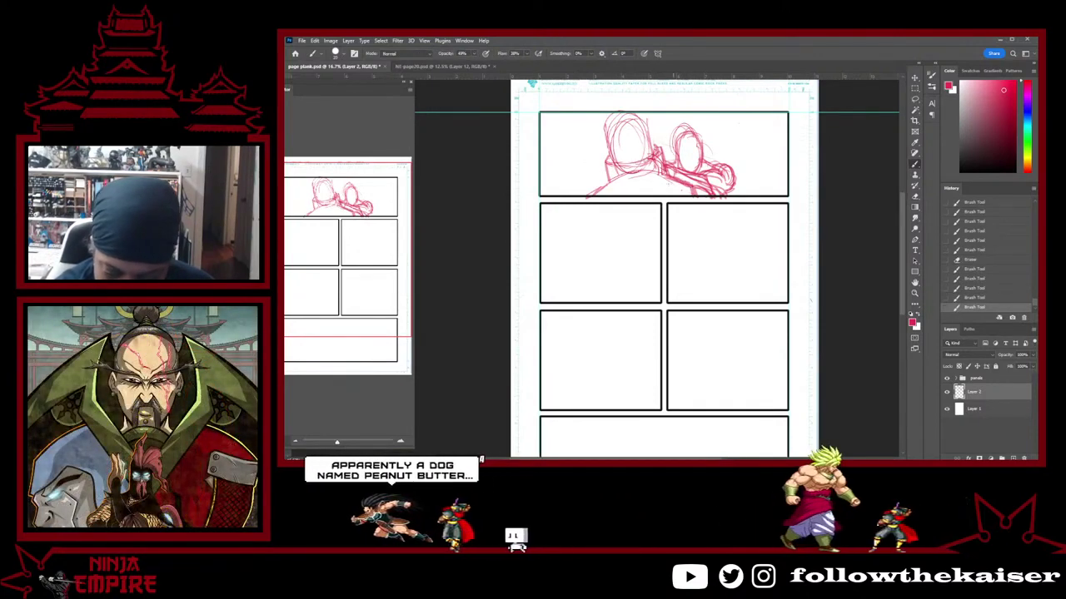
{"action": "key", "text": "e"}
{"action": "key", "text": "b"}
{"action": "left_click_drag", "start_coordinate": [618, 173], "coordinate": [588, 197]}
{"action": "key", "text": "e"}
{"action": "key", "text": "b"}
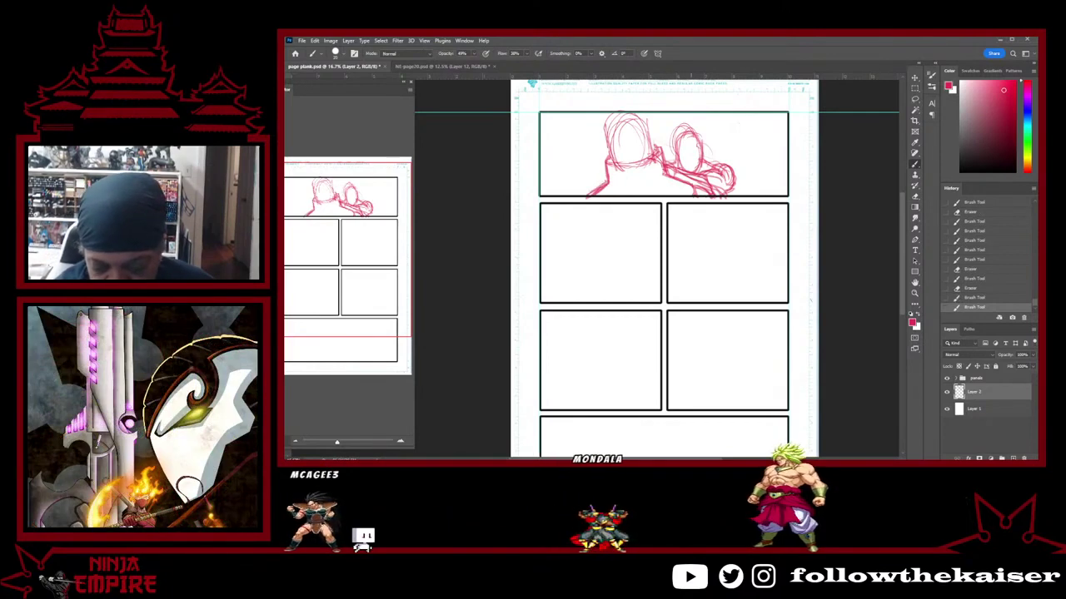
Erase the overlapping strokes below the forearm and fist, and redraw their lower edge at the top panel's bottom border
{"action": "key", "text": "e"}
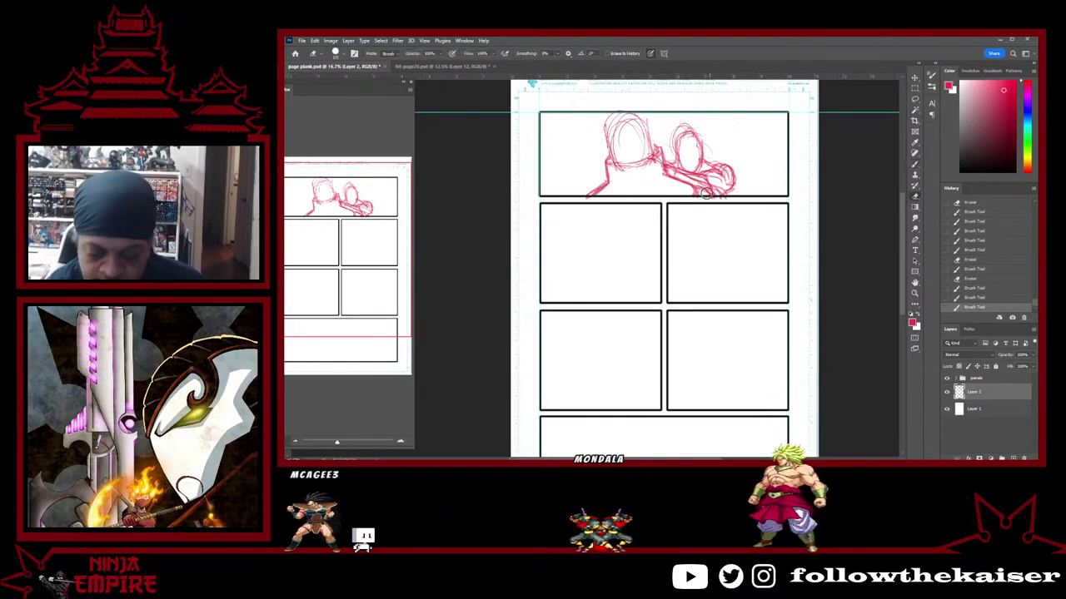
{"action": "key", "text": "b"}
{"action": "mouse_move", "coordinate": [710, 197]}
{"action": "left_mouse_down"}
{"action": "mouse_move", "coordinate": [721, 194]}
{"action": "mouse_move", "coordinate": [695, 196]}
{"action": "mouse_move", "coordinate": [728, 195]}
{"action": "mouse_move", "coordinate": [695, 194]}
{"action": "left_mouse_up"}
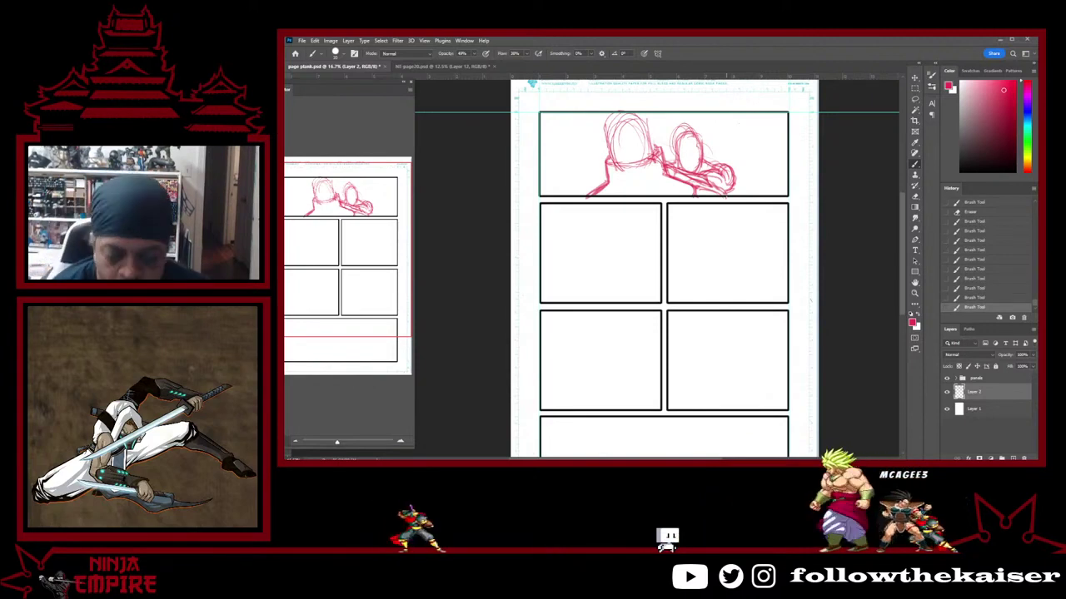
Lasso the two-figure sketch in the top panel, enlarge it to about 122% and reposition it over the panel
{"action": "key", "text": "l"}
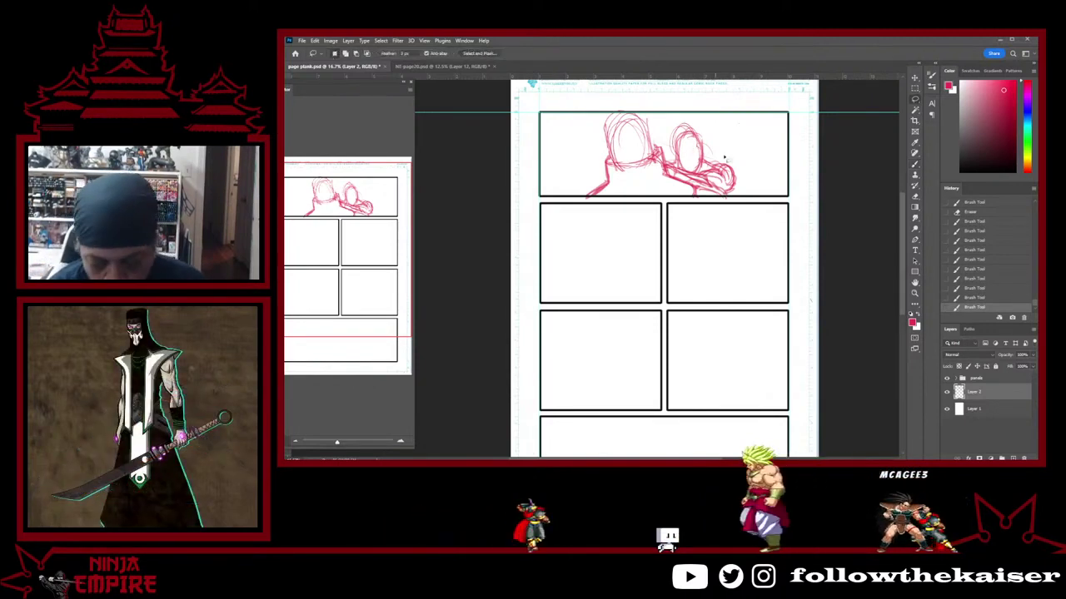
{"action": "key", "text": "ctrl+t"}
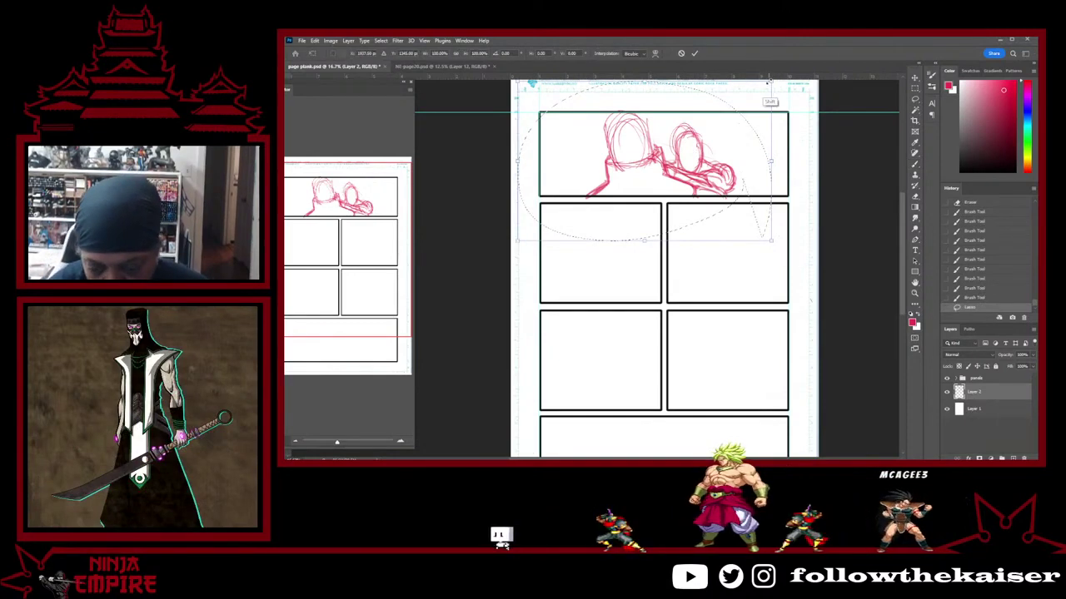
{"action": "left_click_drag", "start_coordinate": [773, 82], "coordinate": [758, 114]}
{"action": "left_click_drag", "start_coordinate": [741, 305], "coordinate": [707, 333]}
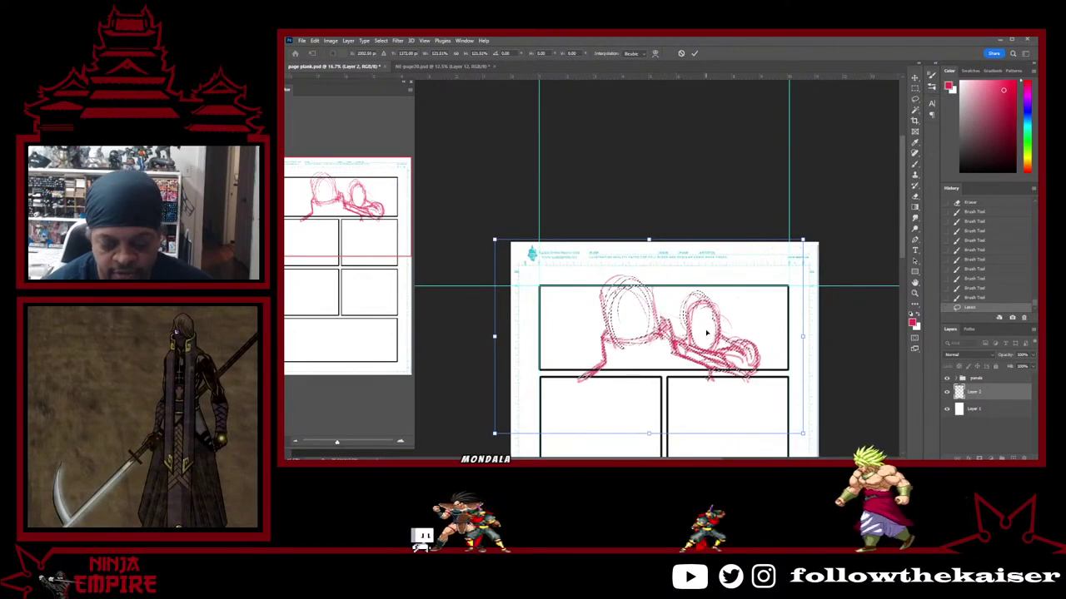
{"action": "mouse_move", "coordinate": [716, 390]}
{"action": "left_mouse_down"}
{"action": "mouse_move", "coordinate": [700, 389]}
{"action": "mouse_move", "coordinate": [778, 333]}
{"action": "mouse_move", "coordinate": [777, 348]}
{"action": "left_mouse_up"}
Rotate the enlarged figures about 4 degrees counterclockwise, fit them to the top panel, apply the transform and deselect
{"action": "mouse_move", "coordinate": [808, 244]}
{"action": "left_mouse_down"}
{"action": "mouse_move", "coordinate": [805, 235]}
{"action": "mouse_move", "coordinate": [812, 280]}
{"action": "left_mouse_up"}
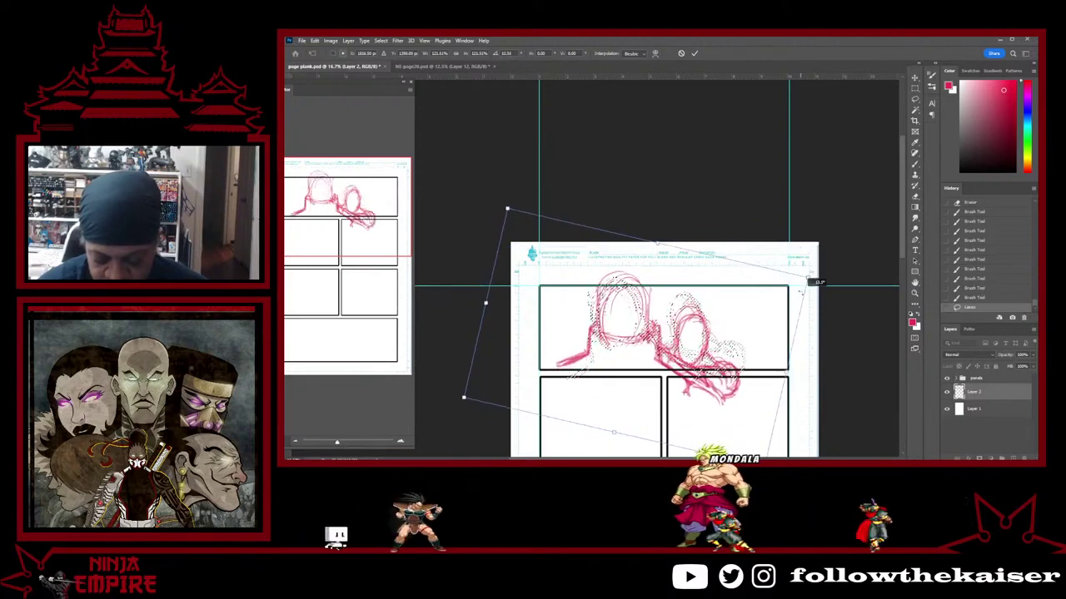
{"action": "left_click_drag", "start_coordinate": [727, 367], "coordinate": [736, 359]}
{"action": "left_click_drag", "start_coordinate": [824, 266], "coordinate": [805, 224]}
{"action": "left_click_drag", "start_coordinate": [757, 316], "coordinate": [760, 319]}
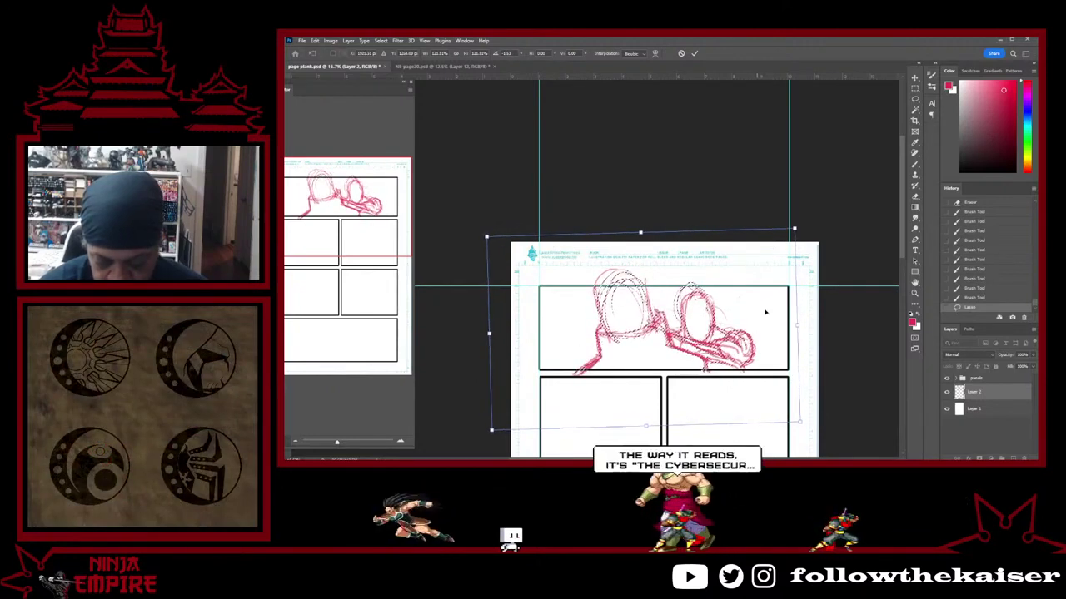
{"action": "mouse_move", "coordinate": [816, 250]}
{"action": "left_mouse_down"}
{"action": "mouse_move", "coordinate": [825, 231]}
{"action": "mouse_move", "coordinate": [806, 235]}
{"action": "left_mouse_up"}
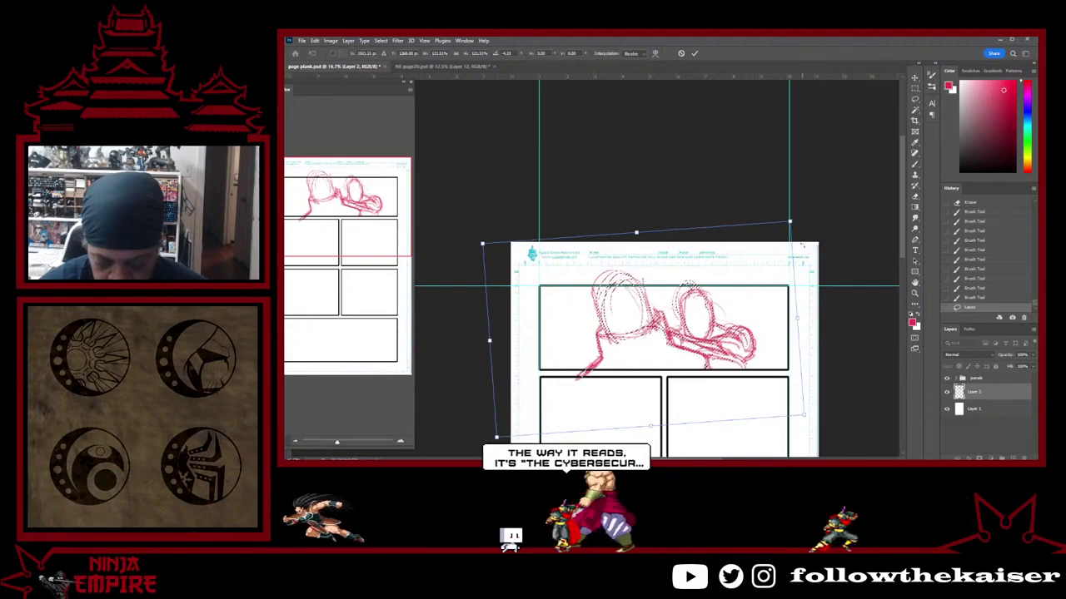
{"action": "key", "text": "Return"}
{"action": "key", "text": "ctrl+d"}
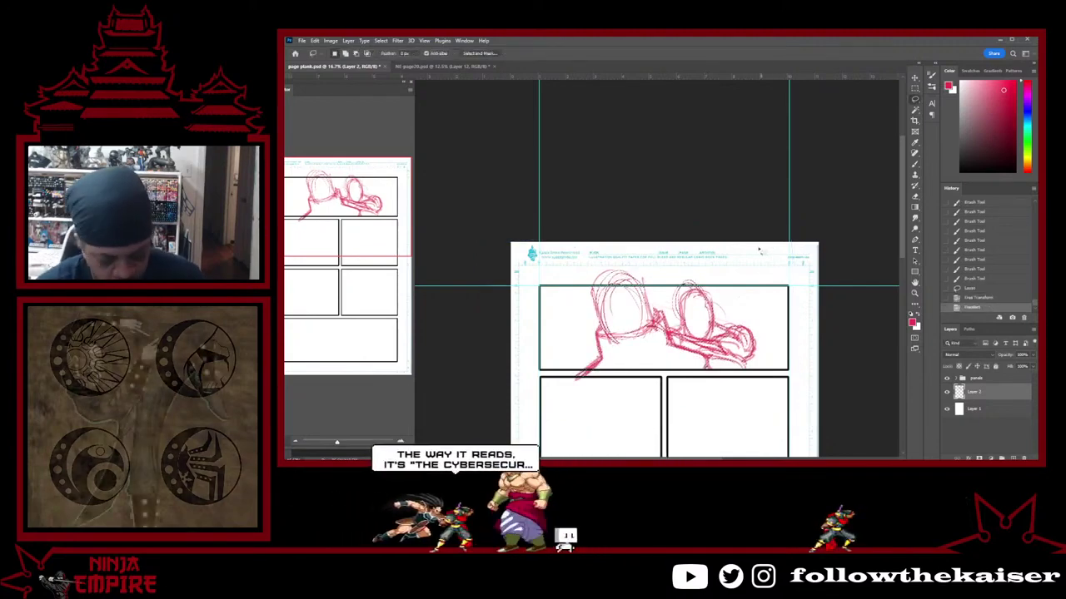
Erase the larger figure's shoulder lines that extend below the top panel's bottom border
{"action": "key", "text": "b"}
{"action": "left_click_drag", "start_coordinate": [567, 381], "coordinate": [585, 371]}
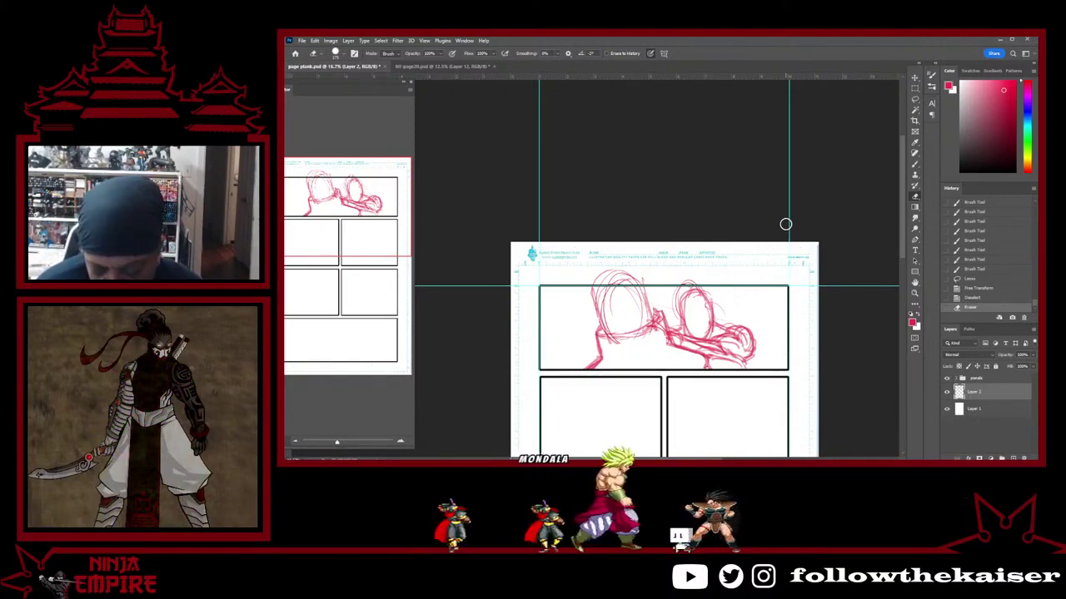
{"action": "left_click_drag", "start_coordinate": [721, 407], "coordinate": [753, 259]}
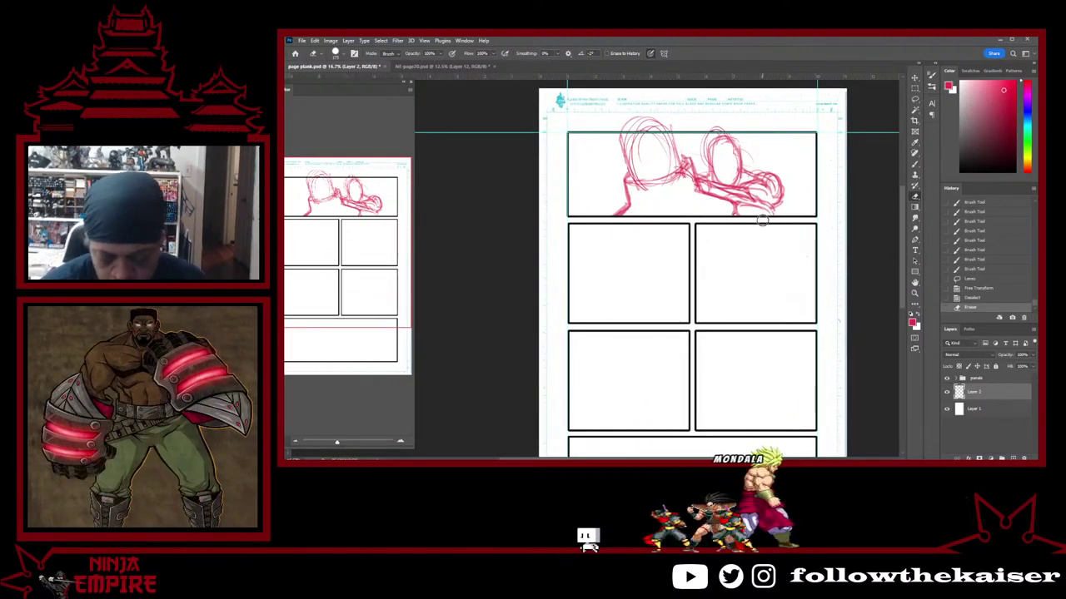
Sketch a large front-facing head in the second row's left panel, with a pointed chin, vertical centre line and curved eye line
{"action": "key", "text": "b"}
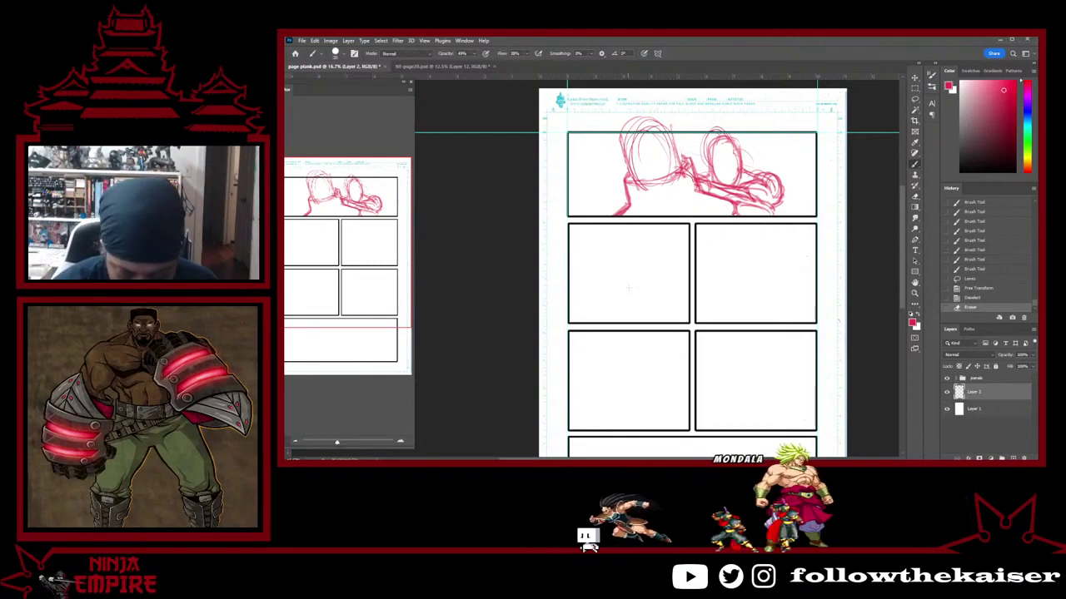
{"action": "left_click_drag", "start_coordinate": [592, 233], "coordinate": [596, 300]}
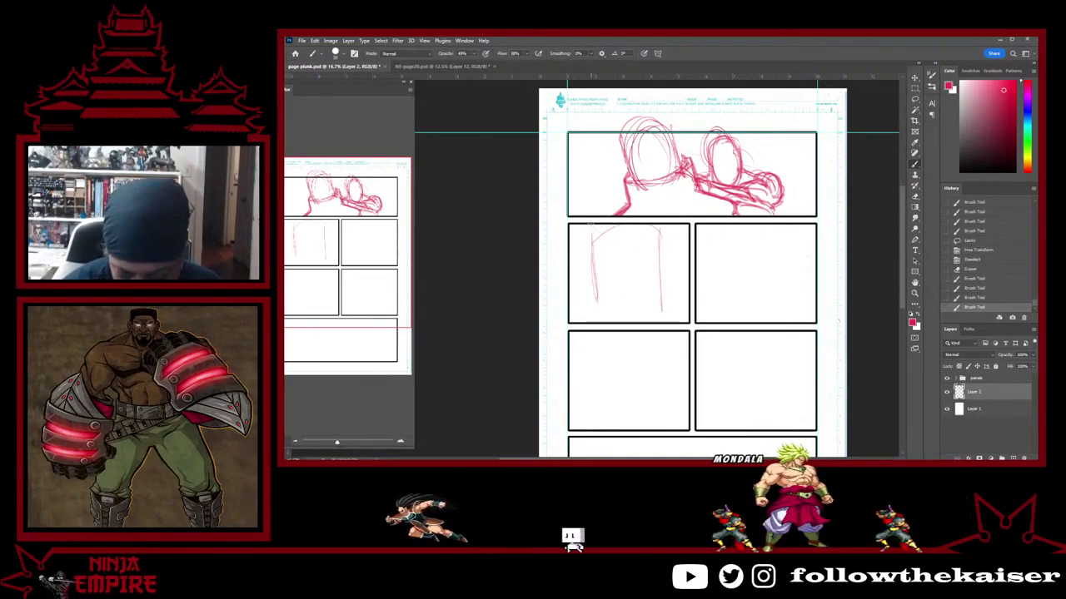
{"action": "mouse_move", "coordinate": [594, 243]}
{"action": "left_mouse_down"}
{"action": "mouse_move", "coordinate": [597, 303]}
{"action": "mouse_move", "coordinate": [630, 333]}
{"action": "left_mouse_up"}
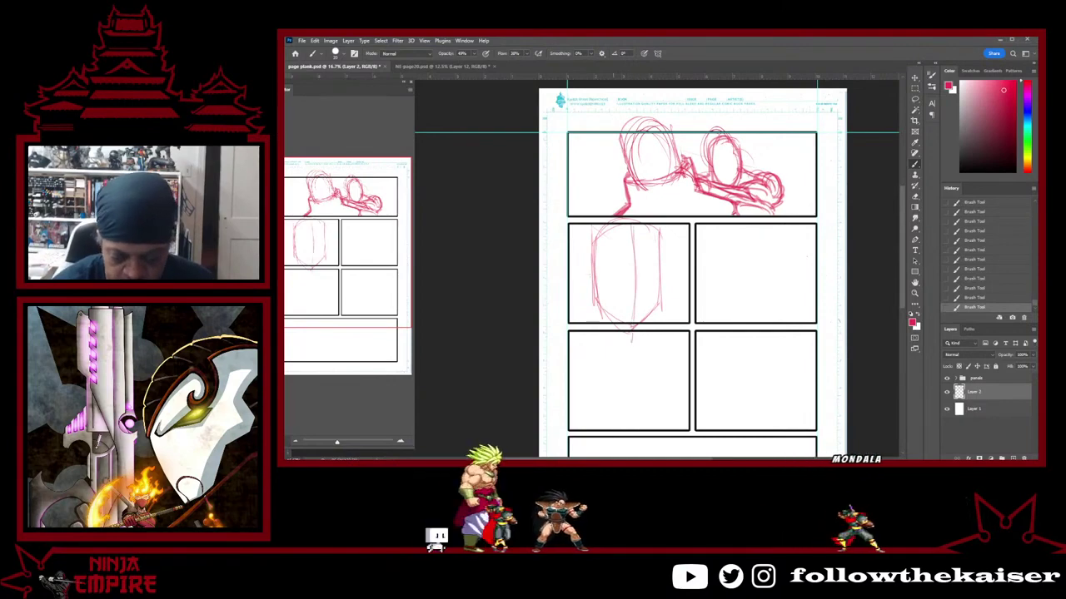
{"action": "left_click_drag", "start_coordinate": [595, 268], "coordinate": [671, 257]}
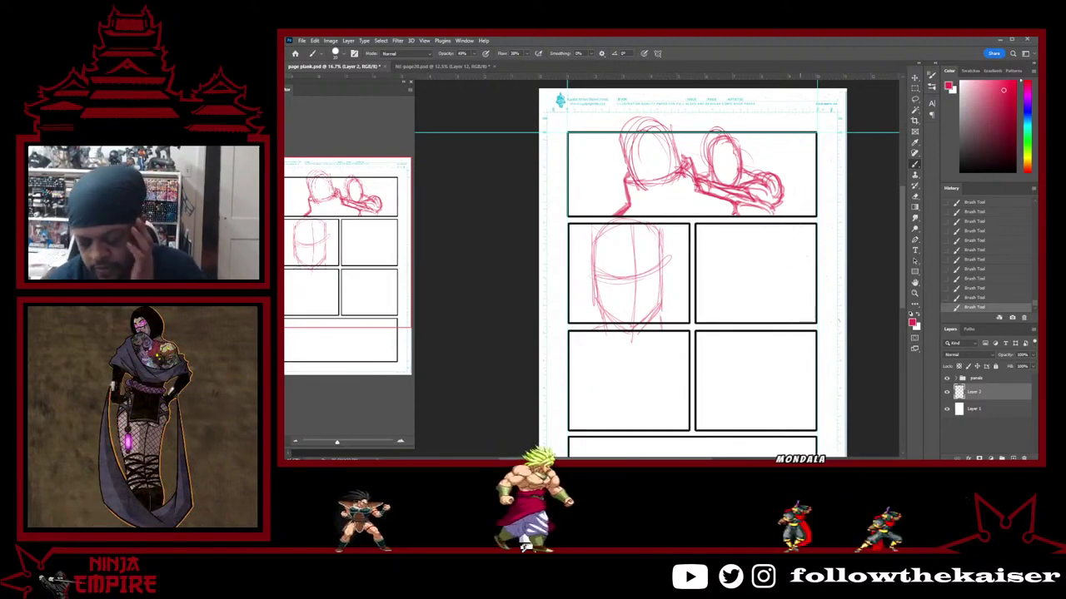
Lasso the large head sketch and move it down into the third row's left panel, then deselect
{"action": "left_click_drag", "start_coordinate": [758, 298], "coordinate": [730, 264]}
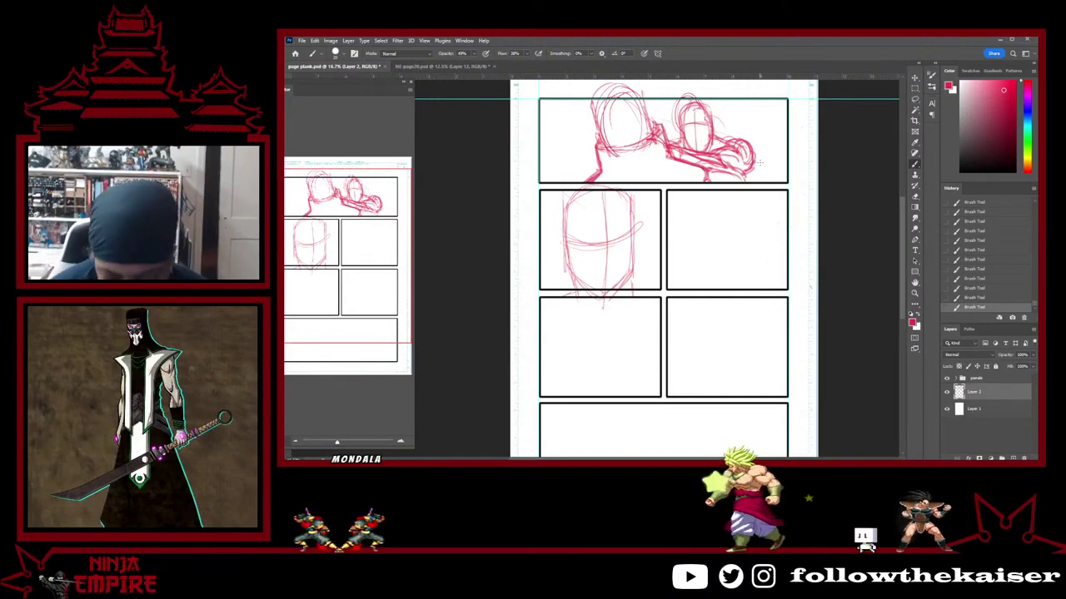
{"action": "scroll", "coordinate": [733, 317], "scroll_direction": "down", "scroll_amount": 1}
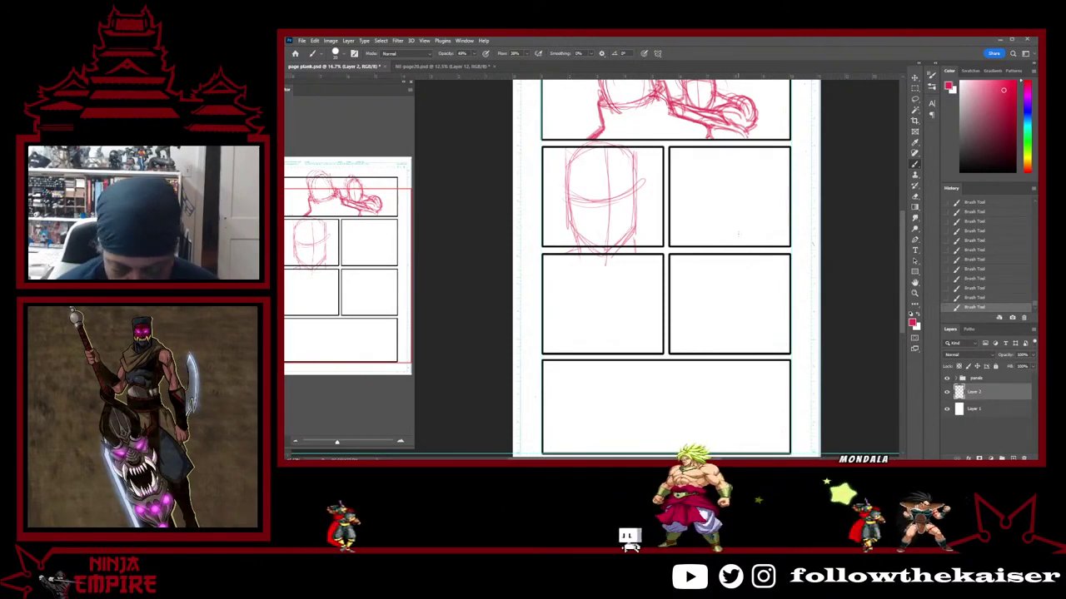
{"action": "key", "text": "l"}
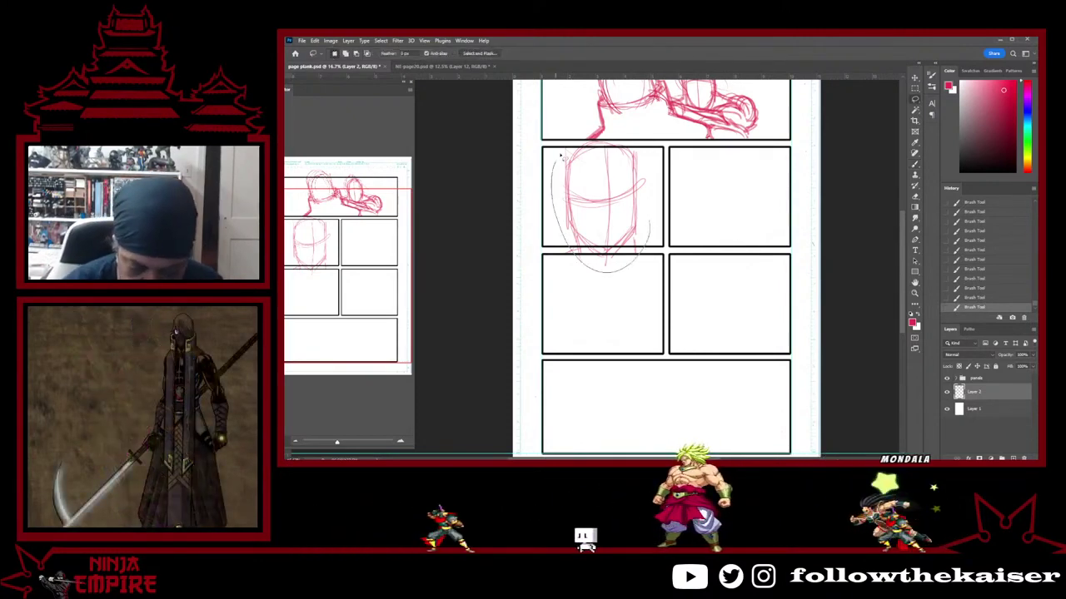
{"action": "left_click_drag", "start_coordinate": [584, 145], "coordinate": [652, 267]}
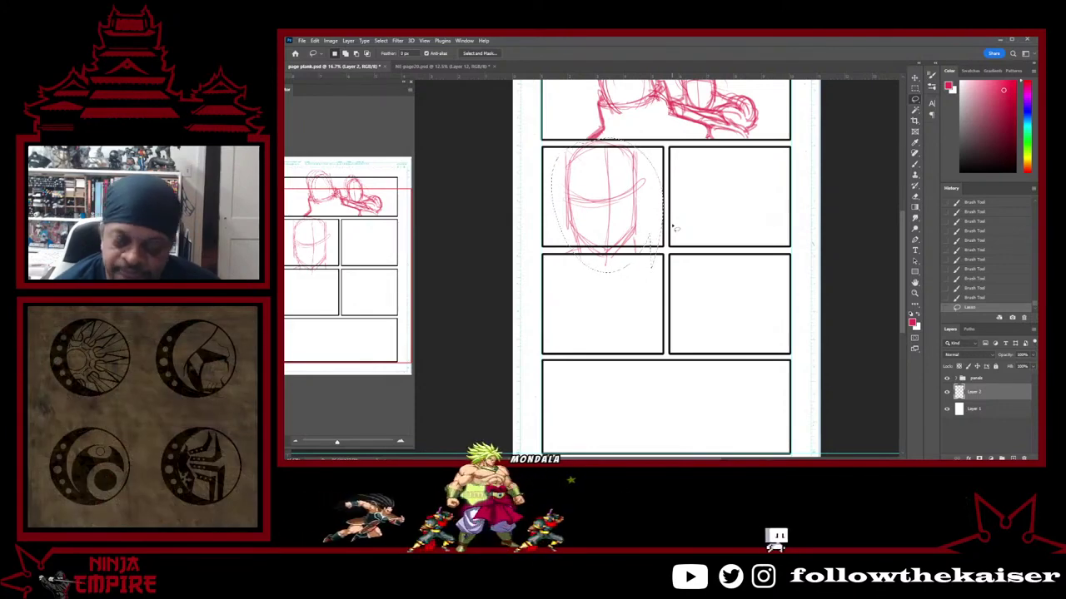
{"action": "mouse_move", "coordinate": [620, 232]}
{"action": "left_mouse_down"}
{"action": "mouse_move", "coordinate": [766, 217]}
{"action": "mouse_move", "coordinate": [624, 330]}
{"action": "mouse_move", "coordinate": [637, 312]}
{"action": "mouse_move", "coordinate": [625, 325]}
{"action": "mouse_move", "coordinate": [623, 312]}
{"action": "left_mouse_up"}
{"action": "key", "text": "ctrl+d"}
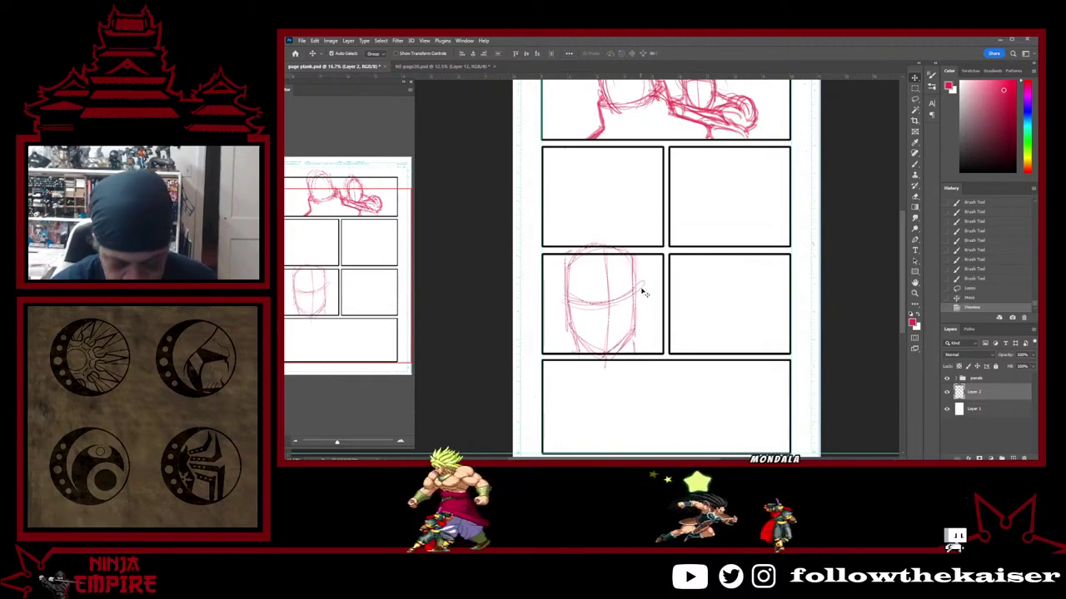
Redraw the centre and eye guidelines of the third-row head, and strengthen its side, jaw and neck outlines
{"action": "left_click_drag", "start_coordinate": [609, 250], "coordinate": [606, 354]}
{"action": "key", "text": "e"}
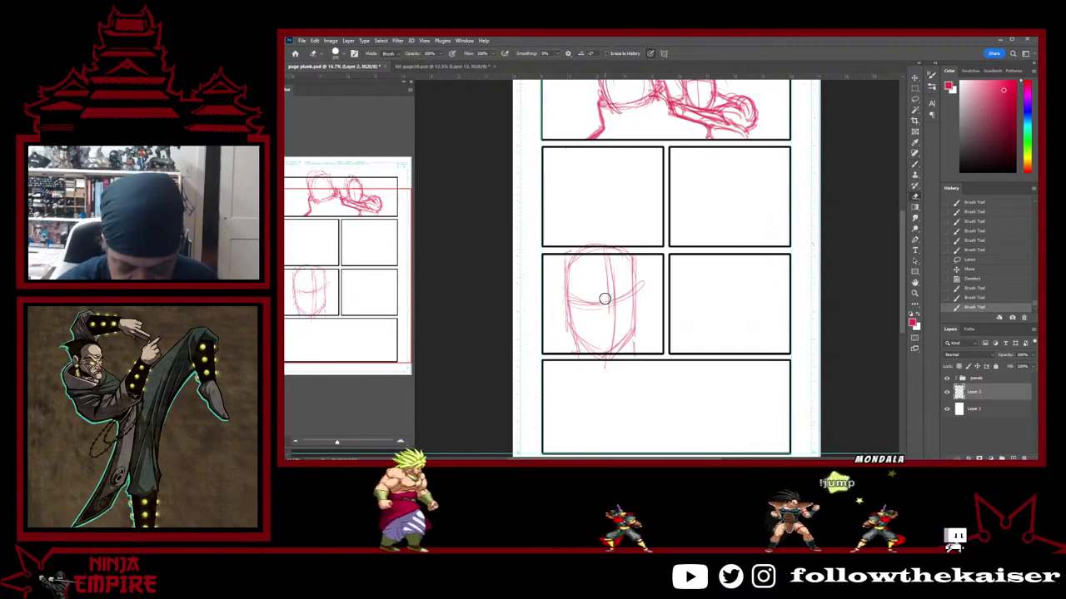
{"action": "key", "text": "b"}
{"action": "left_click_drag", "start_coordinate": [607, 300], "coordinate": [603, 304]}
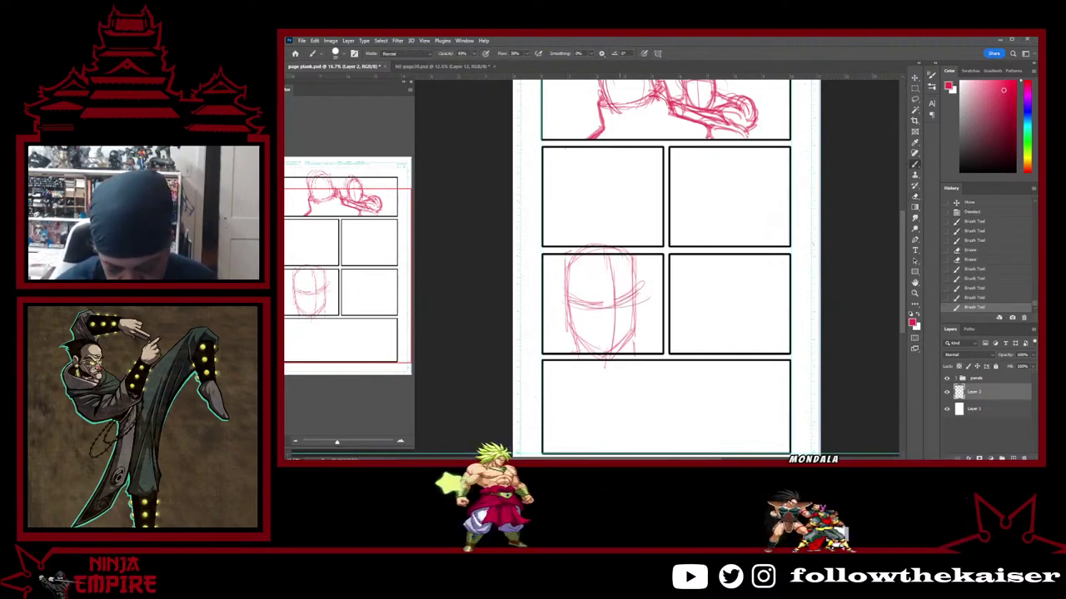
{"action": "left_click_drag", "start_coordinate": [615, 353], "coordinate": [634, 331]}
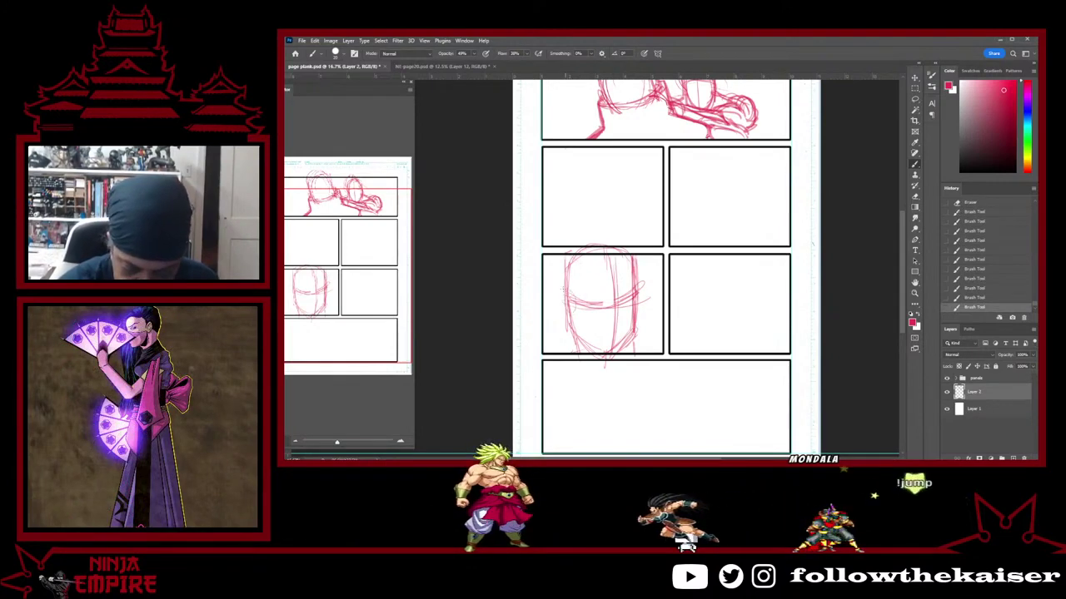
{"action": "mouse_move", "coordinate": [568, 253]}
{"action": "left_mouse_down"}
{"action": "mouse_move", "coordinate": [559, 294]}
{"action": "mouse_move", "coordinate": [572, 312]}
{"action": "left_mouse_up"}
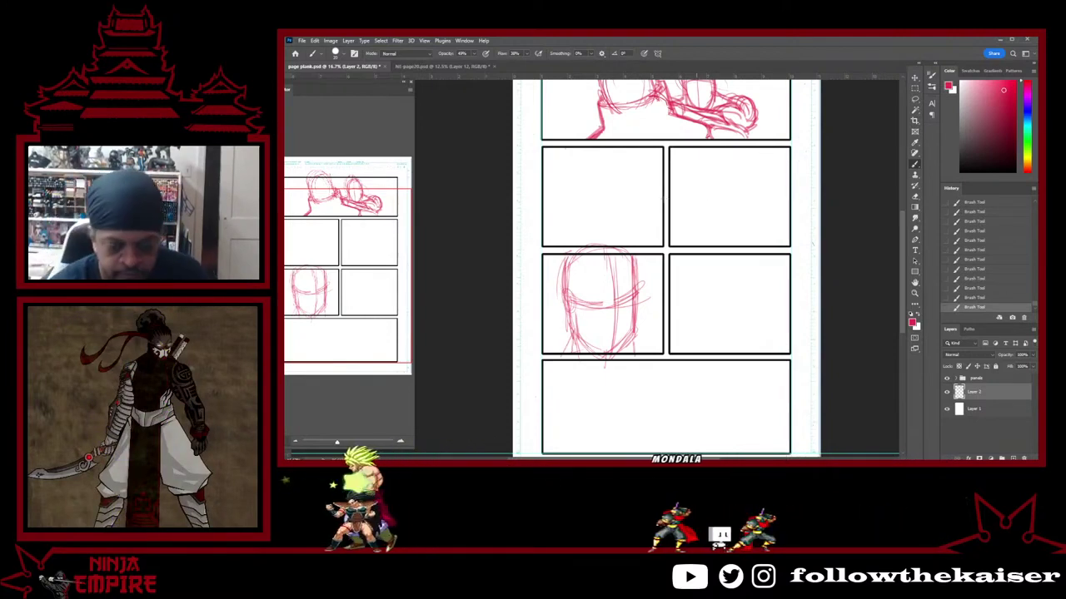
Rough in a tilted head in the second row's left panel with a curved crown, slanted centre line and tapering sides
{"action": "mouse_move", "coordinate": [573, 166]}
{"action": "left_mouse_down"}
{"action": "mouse_move", "coordinate": [620, 168]}
{"action": "mouse_move", "coordinate": [629, 183]}
{"action": "mouse_move", "coordinate": [593, 236]}
{"action": "left_mouse_up"}
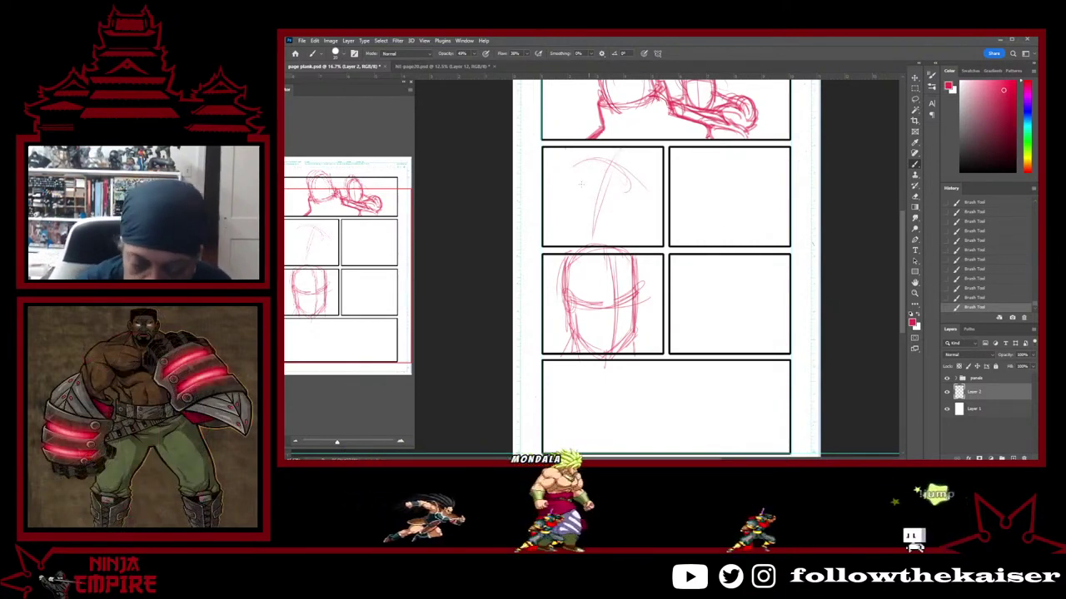
{"action": "left_click_drag", "start_coordinate": [572, 170], "coordinate": [574, 244]}
{"action": "left_click_drag", "start_coordinate": [630, 208], "coordinate": [608, 245]}
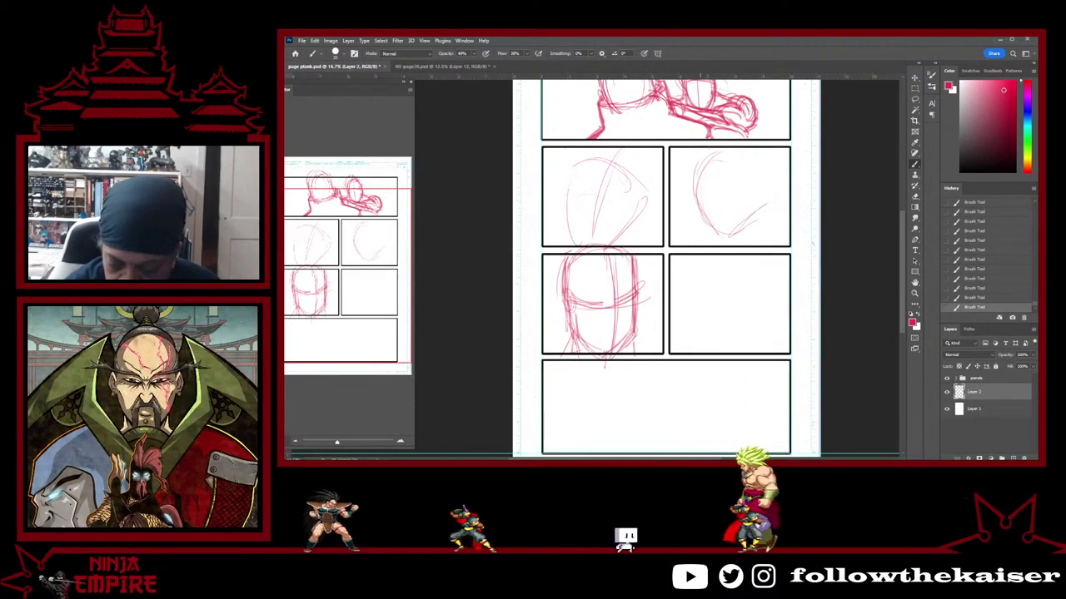
Sketch a left-facing head in the second row's right panel with an ear, eye, nose, mouth and jaw
{"action": "left_click_drag", "start_coordinate": [766, 163], "coordinate": [770, 245]}
{"action": "left_click_drag", "start_coordinate": [752, 179], "coordinate": [759, 207]}
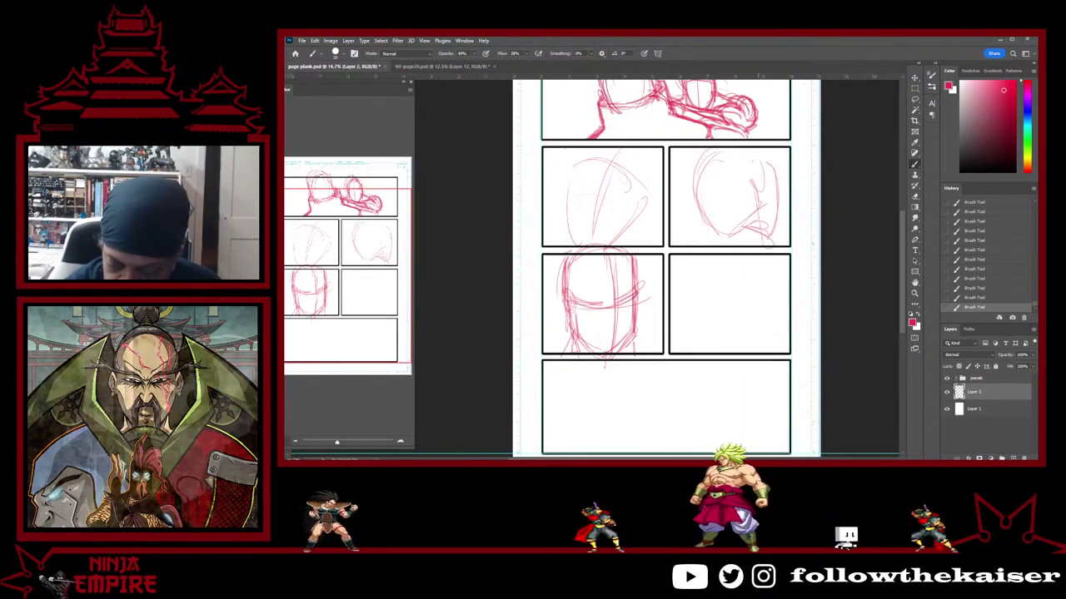
{"action": "left_click_drag", "start_coordinate": [750, 164], "coordinate": [753, 183]}
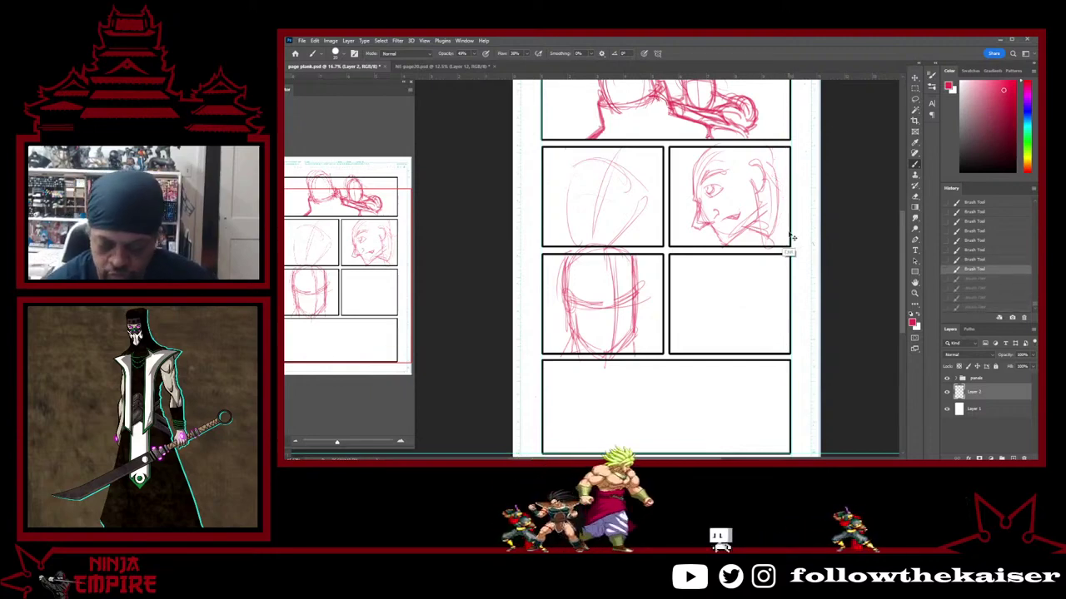
Undo all the strokes of the face sketch in the second row's right panel
{"action": "key", "text": "ctrl+z"}
{"action": "key", "text": "ctrl+z"}
{"action": "key", "text": "ctrl+z"}
{"action": "key", "text": "ctrl+z"}
{"action": "key", "text": "ctrl+z"}
{"action": "key", "text": "ctrl+z"}
{"action": "key", "text": "ctrl+z"}
{"action": "key", "text": "ctrl+z"}
{"action": "key", "text": "ctrl+z"}
{"action": "key", "text": "ctrl+z"}
{"action": "key", "text": "ctrl+z"}
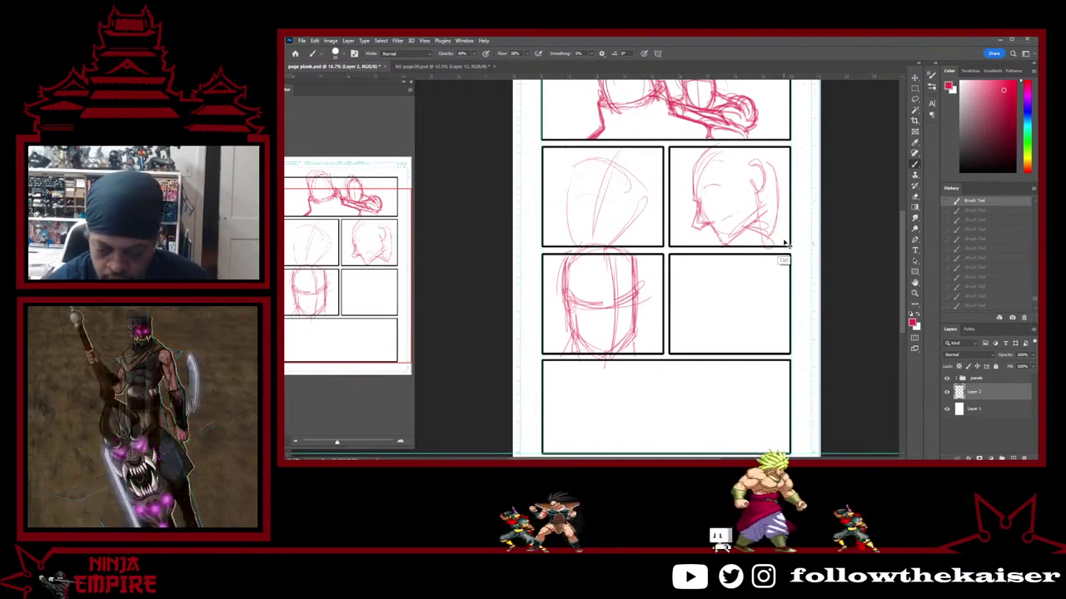
{"action": "key", "text": "ctrl+z"}
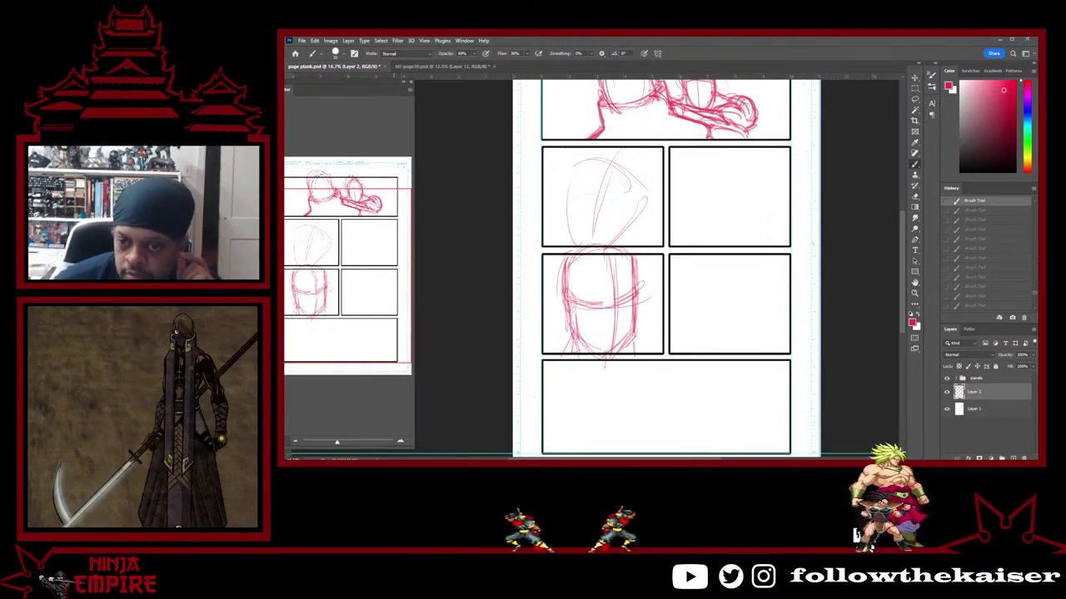
Switch to the image viewer showing the reference page Full-size-page 16-retro.jpg and move its window clear of the canvas
{"action": "key", "text": "alt+Tab"}
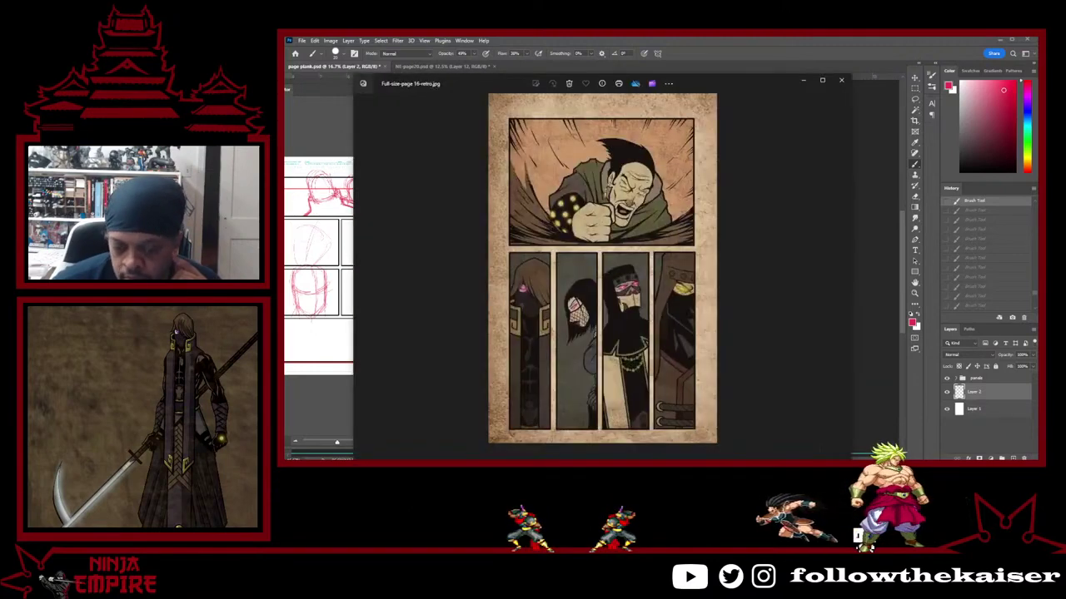
{"action": "key", "text": "alt+Tab"}
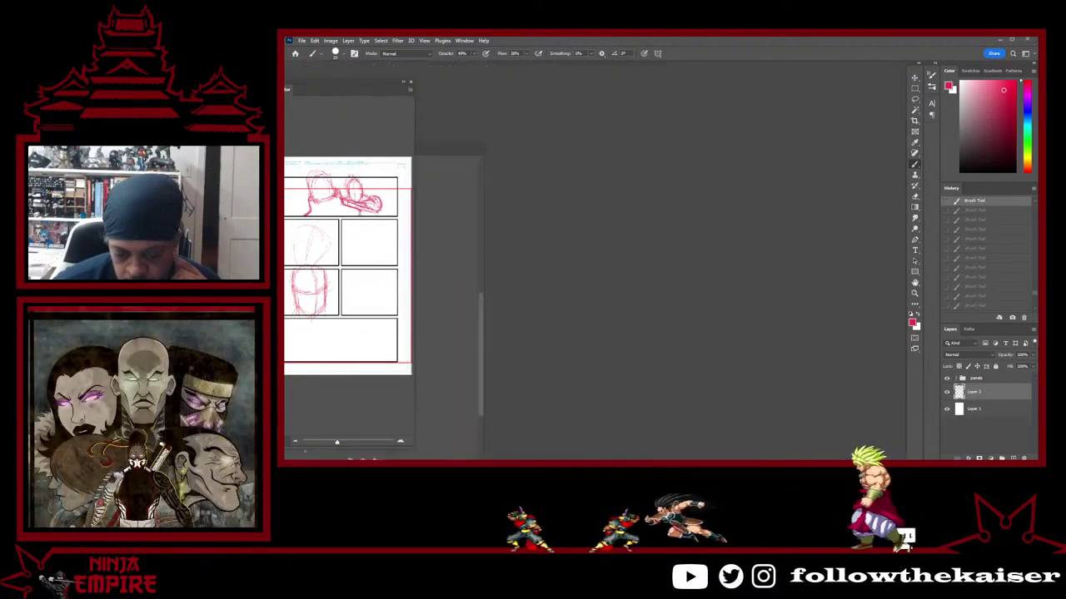
{"action": "left_click_drag", "start_coordinate": [626, 218], "coordinate": [820, 89]}
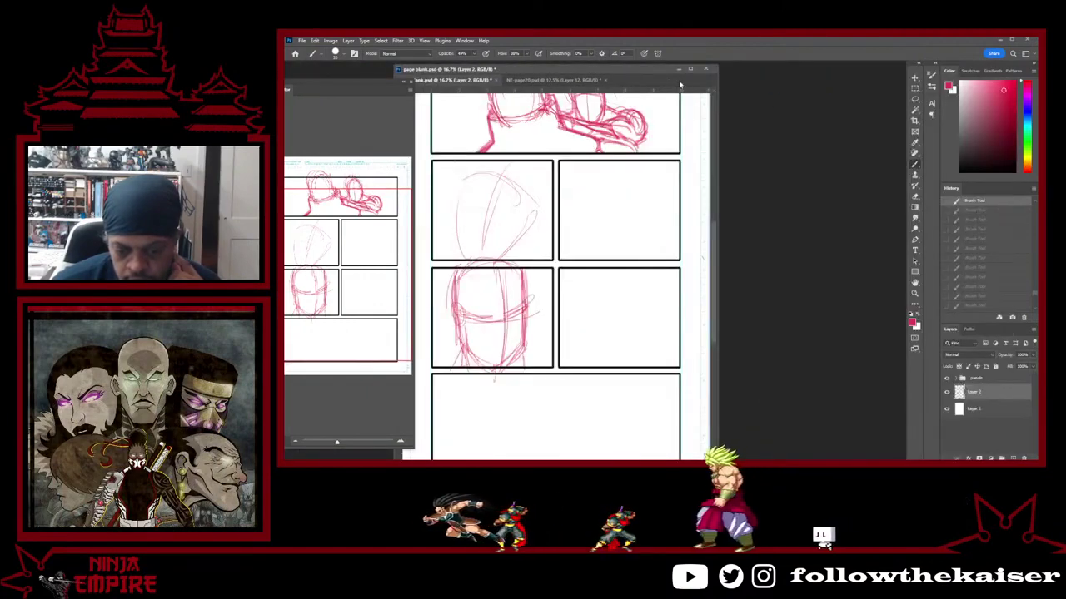
{"action": "left_click_drag", "start_coordinate": [667, 66], "coordinate": [671, 66]}
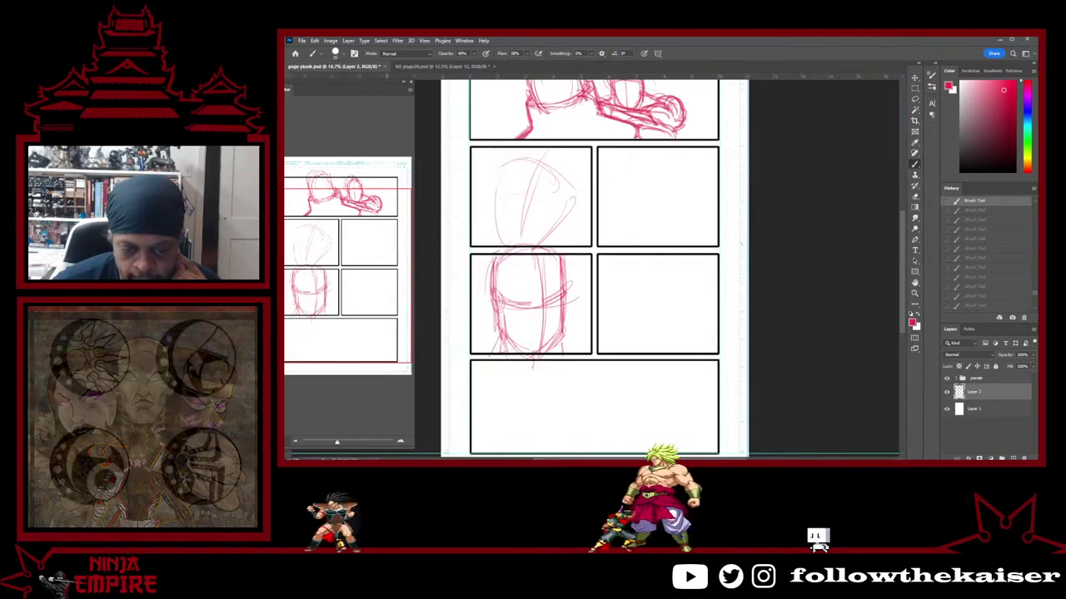
{"action": "key", "text": "alt+Tab"}
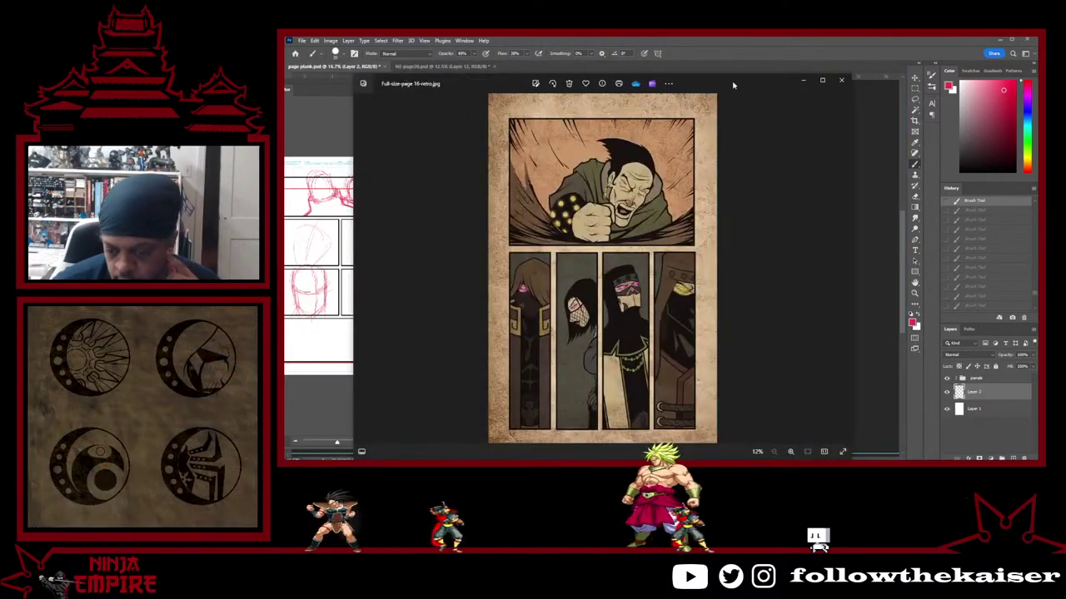
{"action": "left_click_drag", "start_coordinate": [733, 85], "coordinate": [167, 138]}
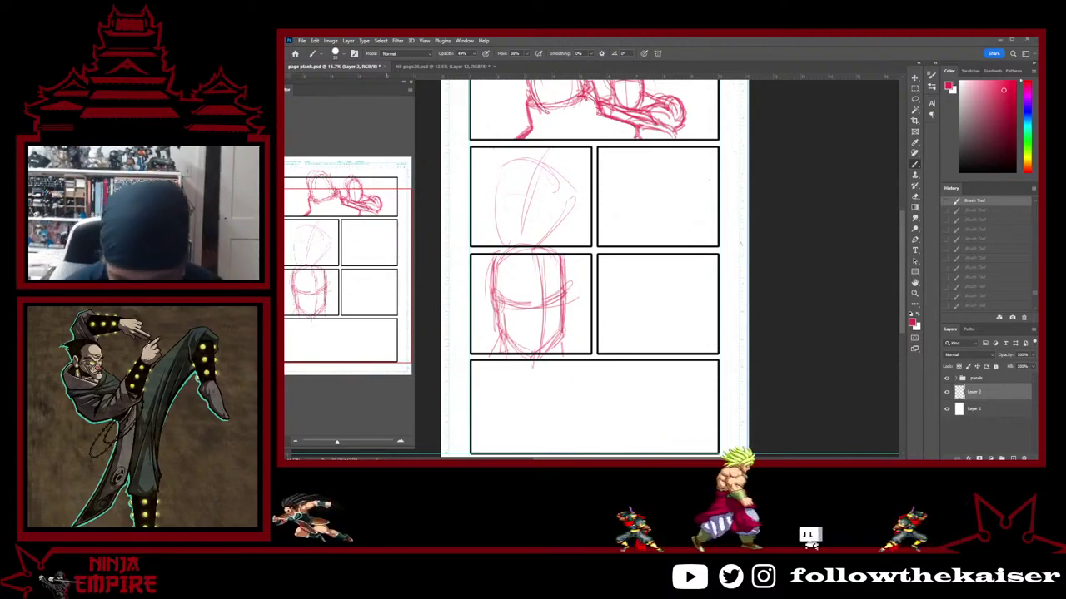
Rough in a front-facing head in the third row's right panel with guidelines, closed eyes, nose, smiling mouth and jaw
{"action": "left_click", "coordinate": [637, 289]}
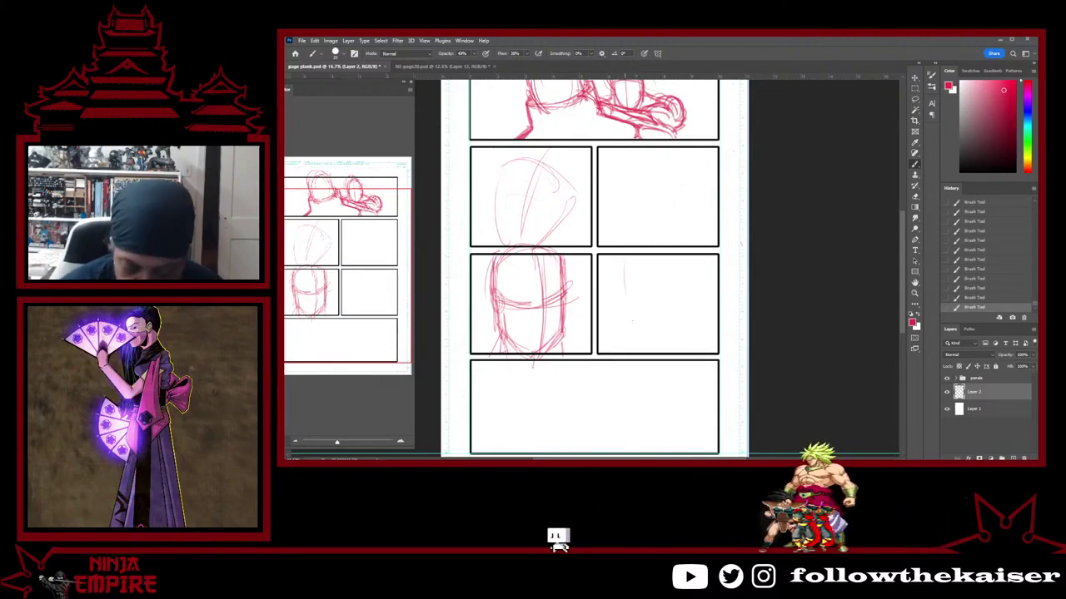
{"action": "left_click_drag", "start_coordinate": [678, 265], "coordinate": [649, 341]}
{"action": "left_click_drag", "start_coordinate": [625, 263], "coordinate": [658, 345]}
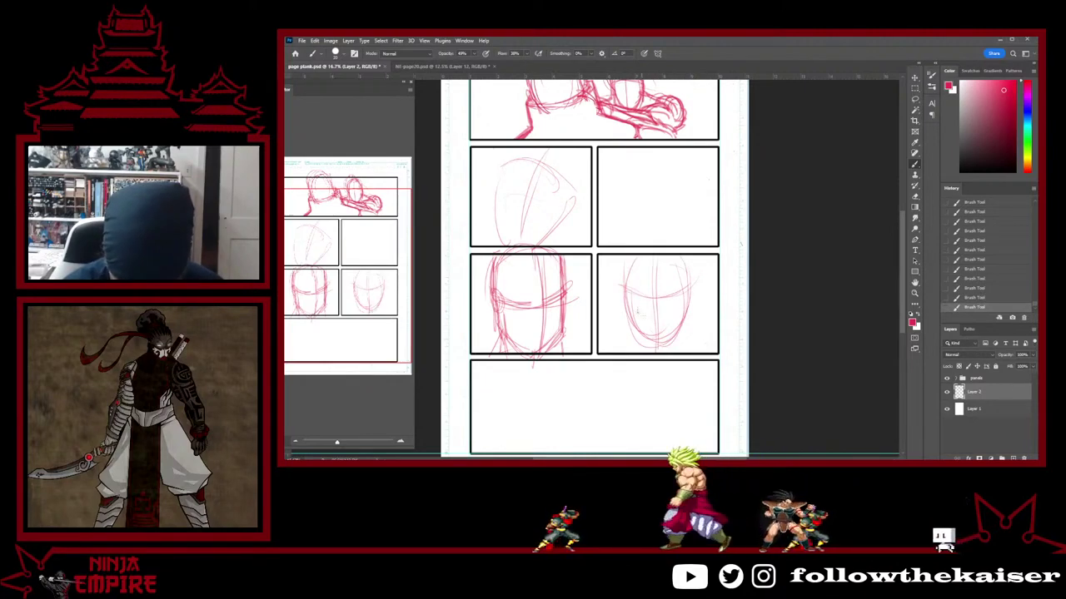
{"action": "mouse_move", "coordinate": [639, 315]}
{"action": "left_mouse_down"}
{"action": "mouse_move", "coordinate": [672, 316]}
{"action": "mouse_move", "coordinate": [663, 313]}
{"action": "left_mouse_up"}
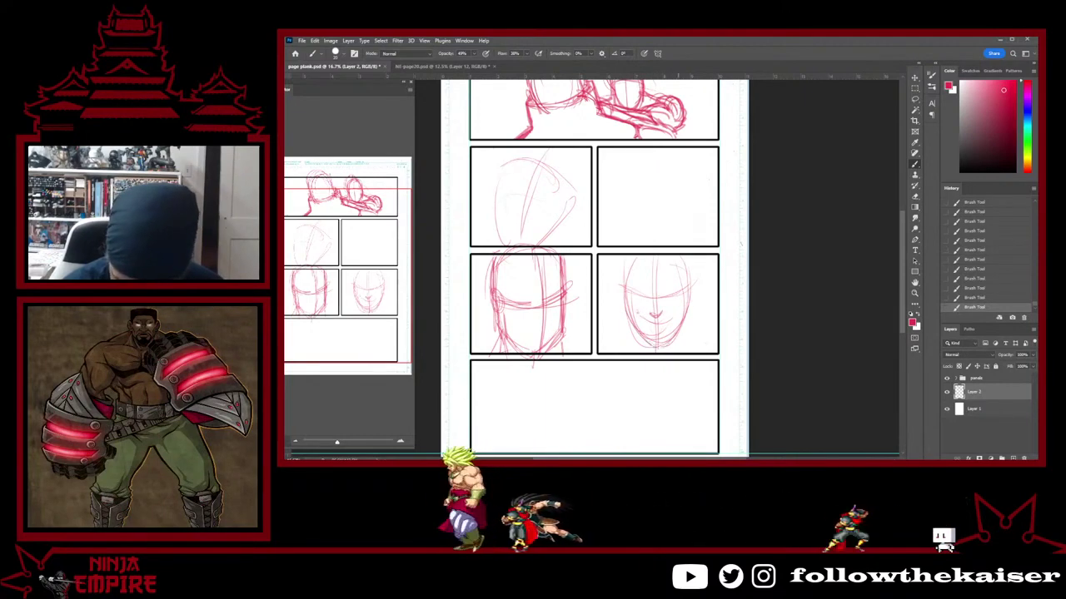
{"action": "left_click_drag", "start_coordinate": [687, 316], "coordinate": [671, 336]}
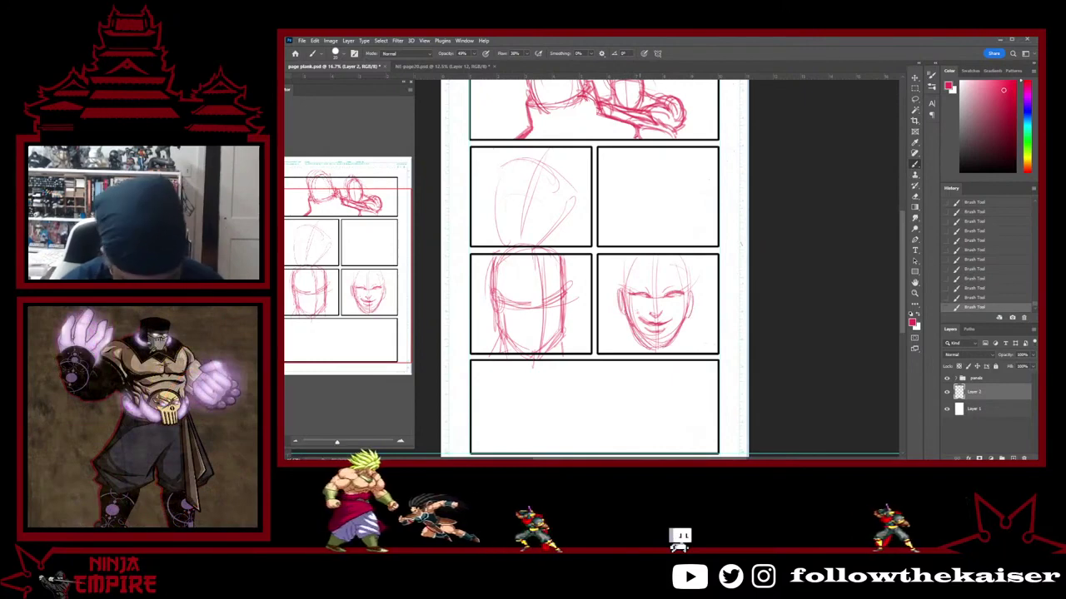
Erase stray jaw lines on the smiling face and sketch a narrower chin with neck lines beneath it
{"action": "key", "text": "e"}
{"action": "mouse_move", "coordinate": [632, 333]}
{"action": "left_mouse_down"}
{"action": "mouse_move", "coordinate": [660, 358]}
{"action": "mouse_move", "coordinate": [673, 336]}
{"action": "mouse_move", "coordinate": [652, 347]}
{"action": "left_mouse_up"}
{"action": "key", "text": "b"}
{"action": "mouse_move", "coordinate": [637, 332]}
{"action": "left_mouse_down"}
{"action": "mouse_move", "coordinate": [659, 351]}
{"action": "mouse_move", "coordinate": [639, 340]}
{"action": "mouse_move", "coordinate": [639, 352]}
{"action": "left_mouse_up"}
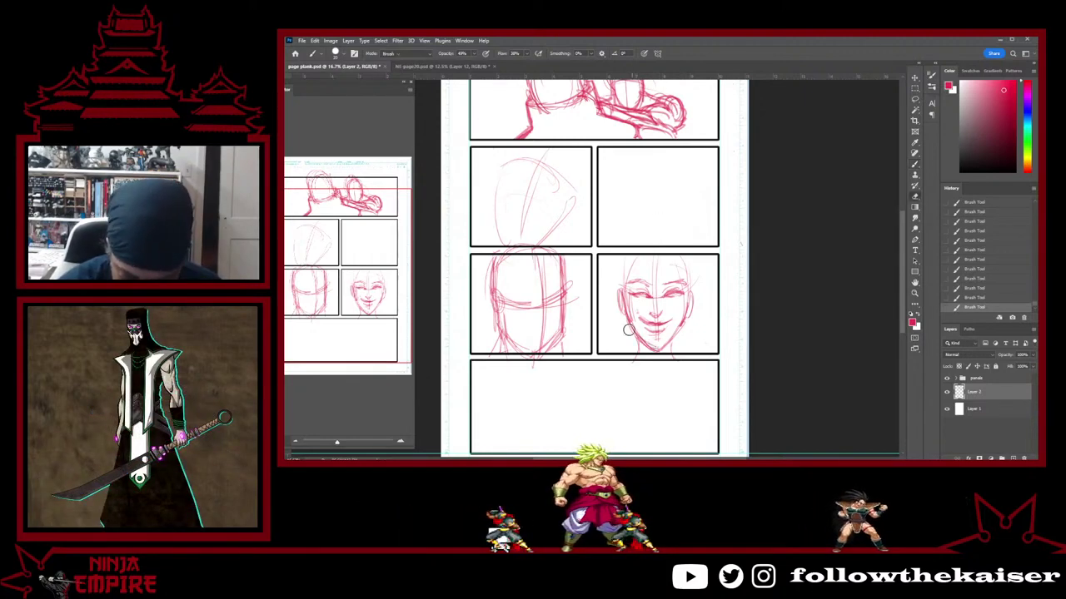
{"action": "key", "text": "e"}
{"action": "left_click_drag", "start_coordinate": [651, 348], "coordinate": [671, 355]}
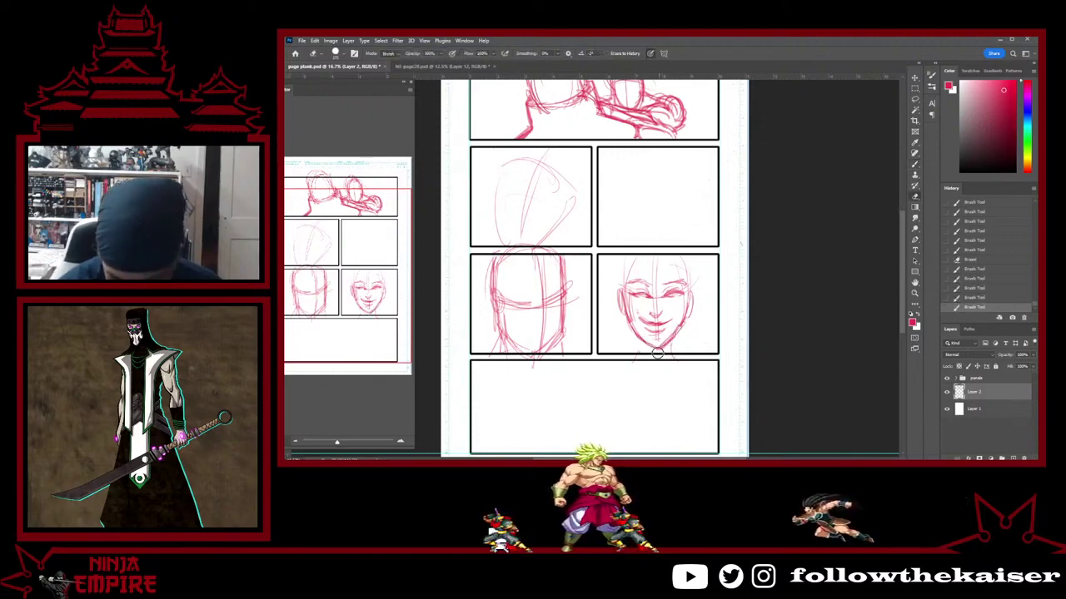
{"action": "key", "text": "b"}
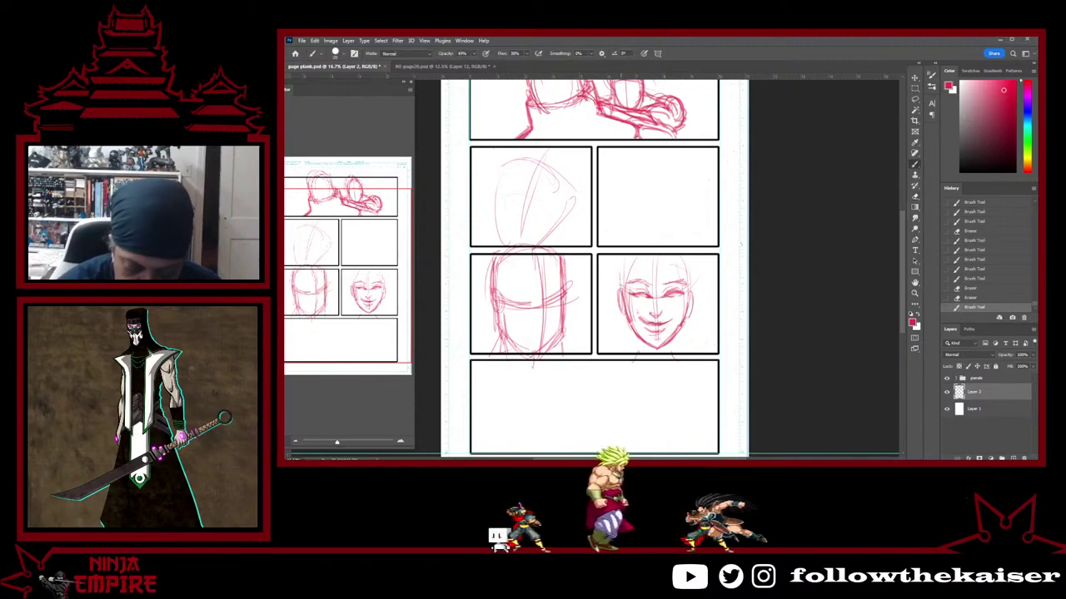
Add ears, a firmer jaw and neck, and long hair strands on both sides of the smiling face
{"action": "left_click_drag", "start_coordinate": [690, 309], "coordinate": [682, 328]}
{"action": "left_click_drag", "start_coordinate": [692, 290], "coordinate": [686, 321]}
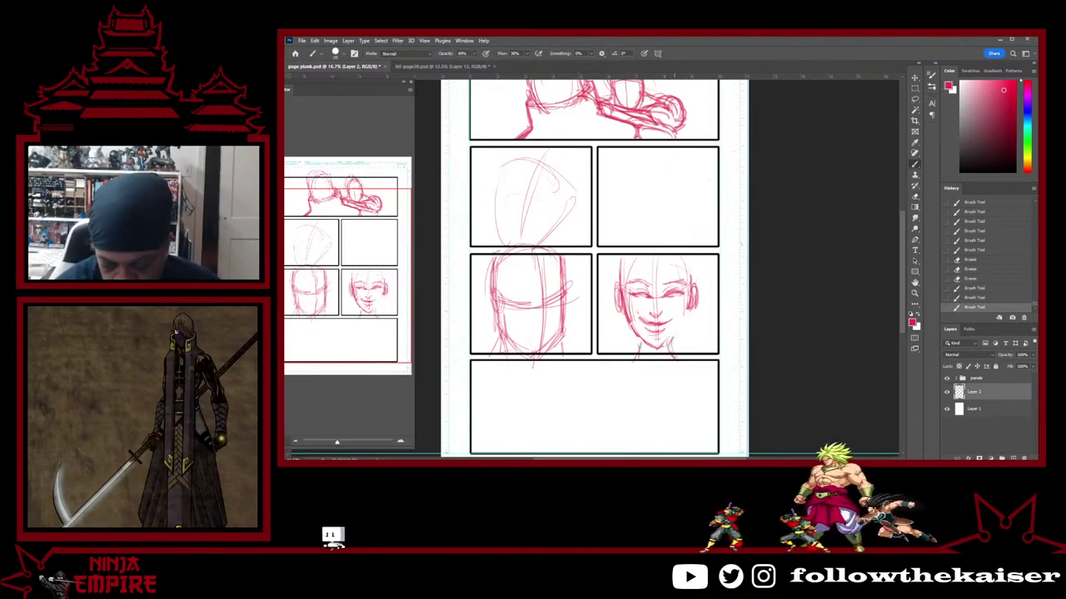
{"action": "left_click_drag", "start_coordinate": [689, 309], "coordinate": [661, 346]}
{"action": "left_click_drag", "start_coordinate": [628, 314], "coordinate": [643, 339]}
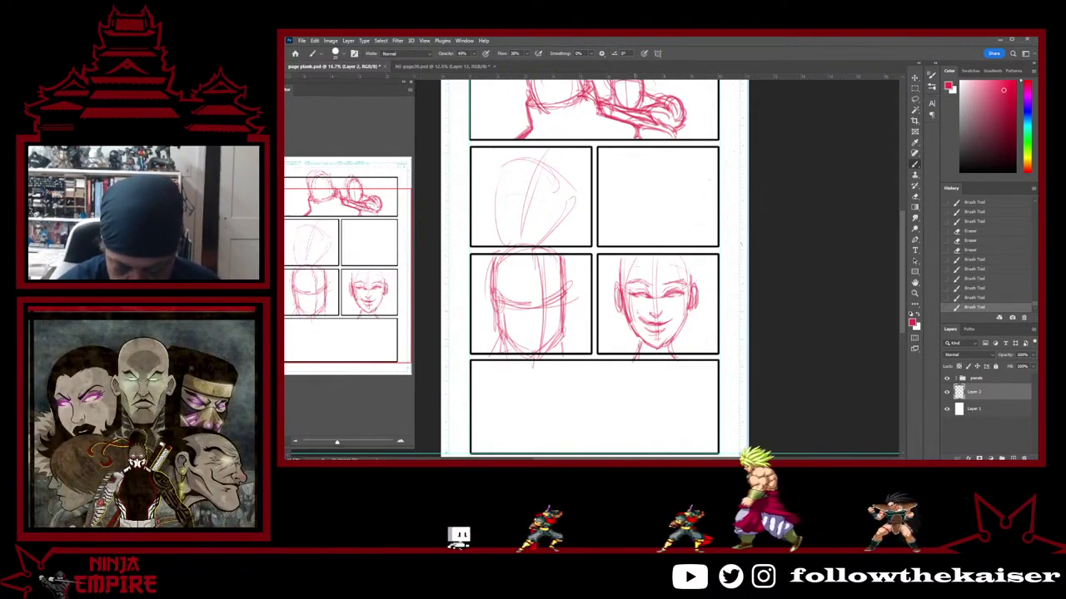
{"action": "mouse_move", "coordinate": [619, 300]}
{"action": "left_mouse_down"}
{"action": "mouse_move", "coordinate": [606, 342]}
{"action": "mouse_move", "coordinate": [631, 345]}
{"action": "left_mouse_up"}
{"action": "mouse_move", "coordinate": [696, 301]}
{"action": "left_mouse_down"}
{"action": "mouse_move", "coordinate": [707, 345]}
{"action": "mouse_move", "coordinate": [683, 337]}
{"action": "left_mouse_up"}
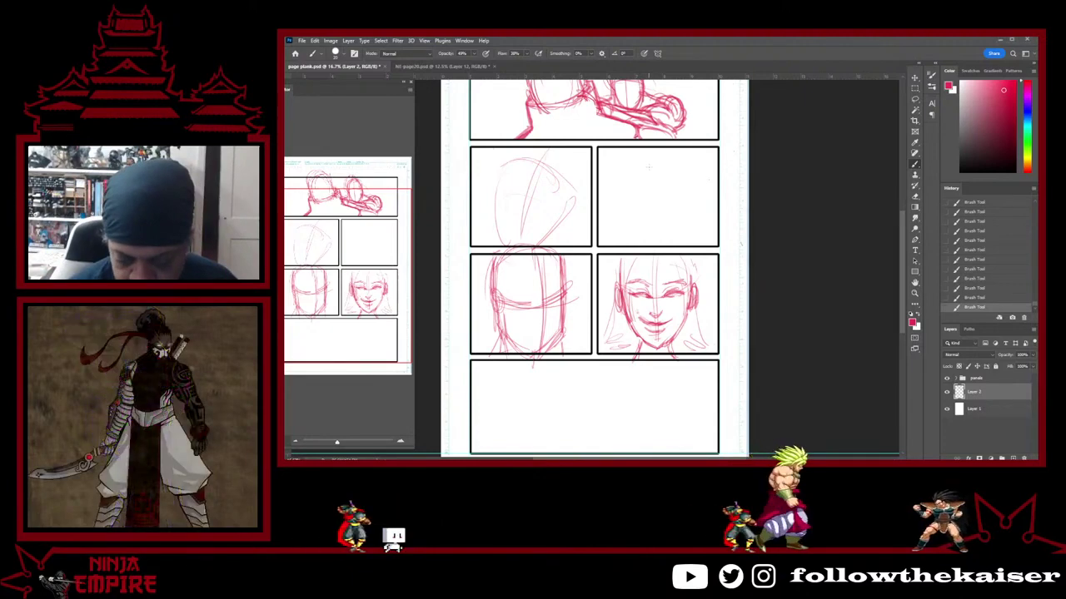
Rough in a tilted three-quarter head in the second row's right panel with centre line, curved brow lines, jaw and ear
{"action": "left_click_drag", "start_coordinate": [638, 161], "coordinate": [642, 220]}
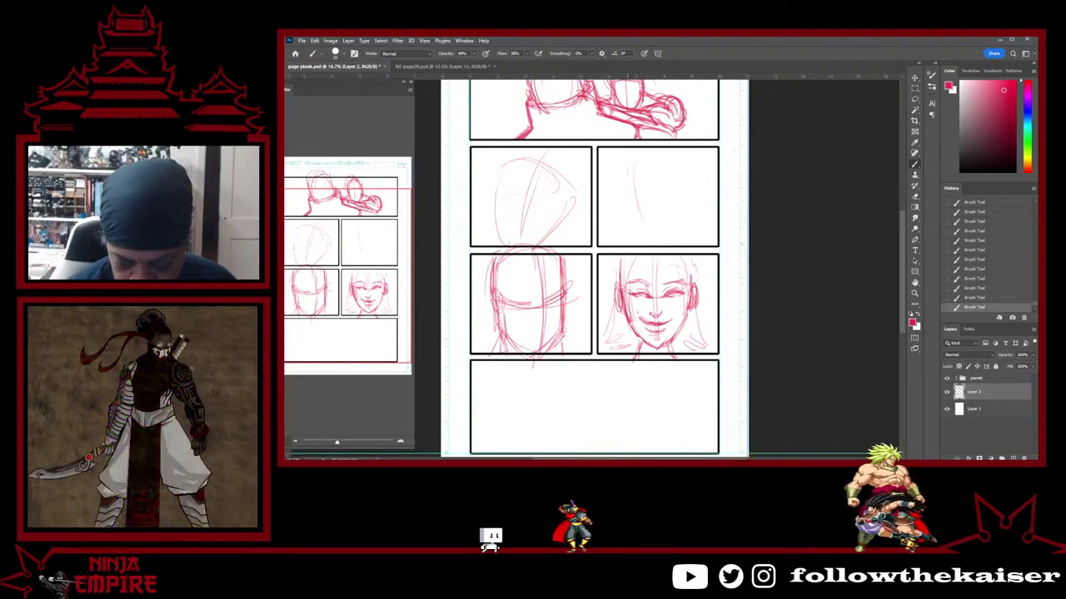
{"action": "mouse_move", "coordinate": [618, 172]}
{"action": "left_mouse_down"}
{"action": "mouse_move", "coordinate": [634, 229]}
{"action": "mouse_move", "coordinate": [655, 236]}
{"action": "left_mouse_up"}
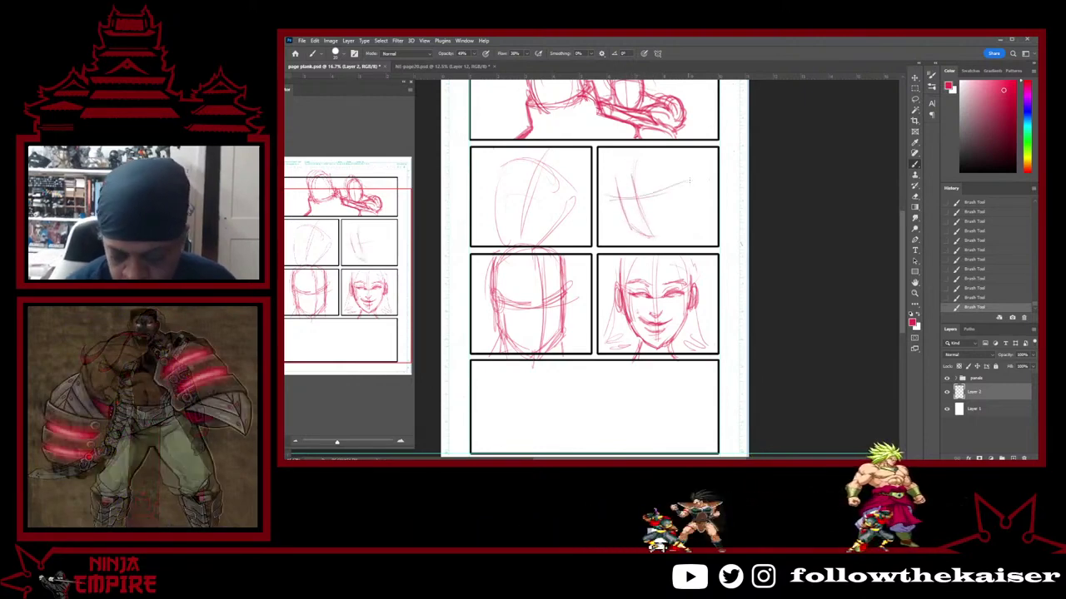
{"action": "left_click_drag", "start_coordinate": [608, 200], "coordinate": [693, 175]}
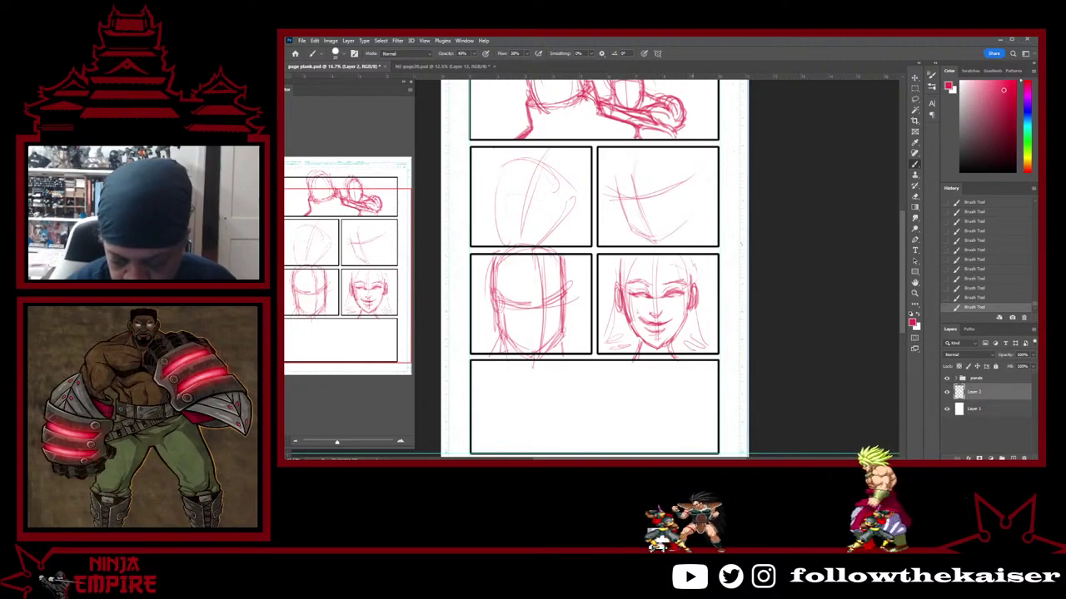
{"action": "left_click_drag", "start_coordinate": [680, 184], "coordinate": [689, 193]}
{"action": "mouse_move", "coordinate": [618, 200]}
{"action": "left_mouse_down"}
{"action": "mouse_move", "coordinate": [626, 149]}
{"action": "mouse_move", "coordinate": [684, 160]}
{"action": "mouse_move", "coordinate": [707, 214]}
{"action": "left_mouse_up"}
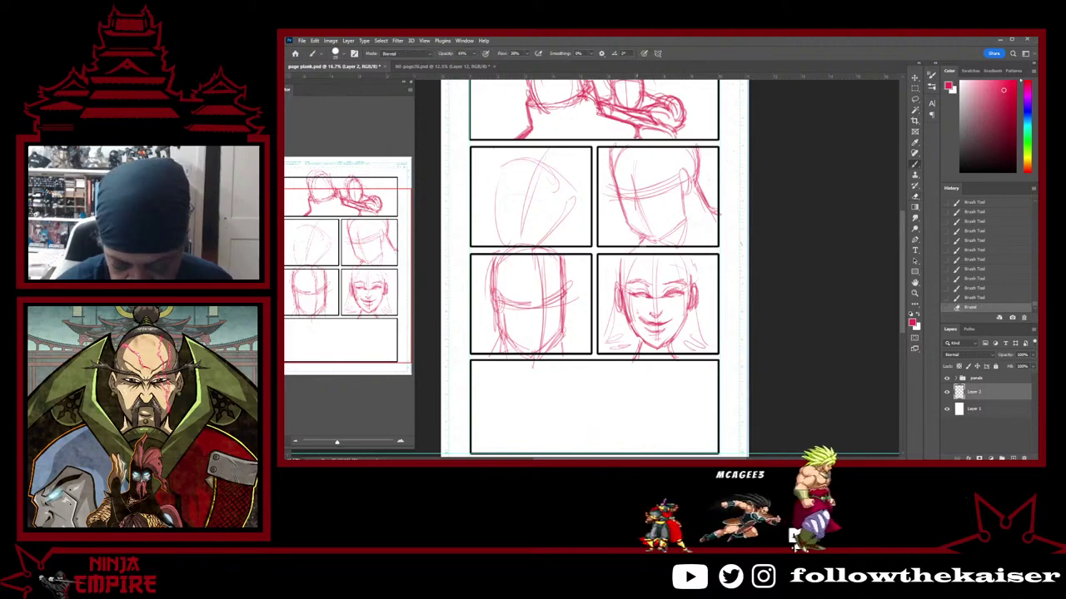
Clean up the tilted head's overshooting lines and redraw its jaw, ear, back of the head and neck line
{"action": "left_click_drag", "start_coordinate": [639, 237], "coordinate": [649, 249]}
{"action": "key", "text": "e"}
{"action": "key", "text": "b"}
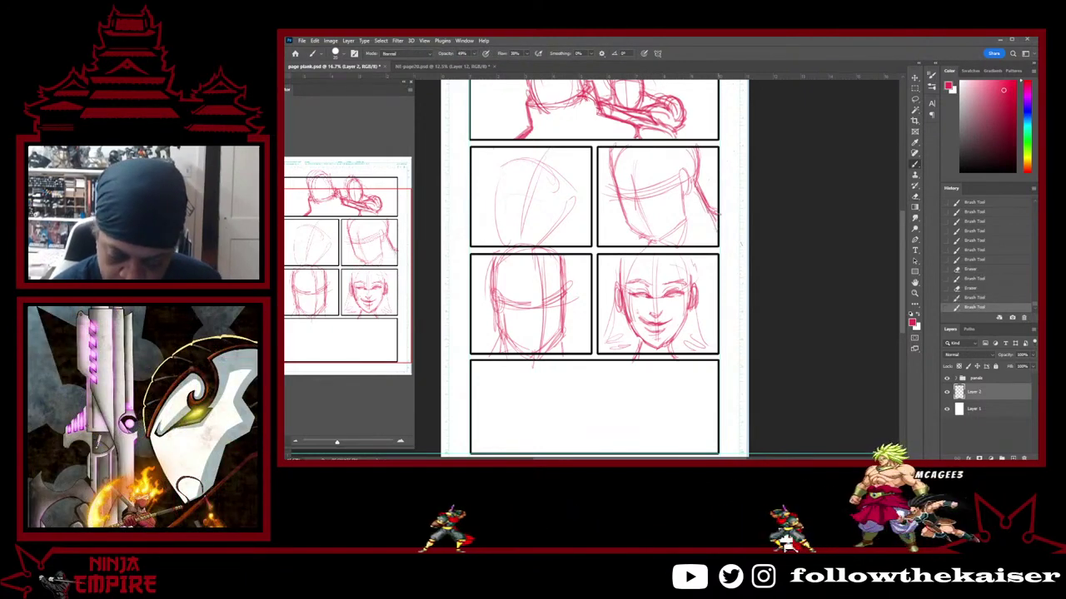
{"action": "key", "text": "e"}
{"action": "key", "text": "b"}
{"action": "mouse_move", "coordinate": [713, 201]}
{"action": "left_mouse_down"}
{"action": "mouse_move", "coordinate": [707, 185]}
{"action": "mouse_move", "coordinate": [717, 228]}
{"action": "left_mouse_up"}
{"action": "key", "text": "e"}
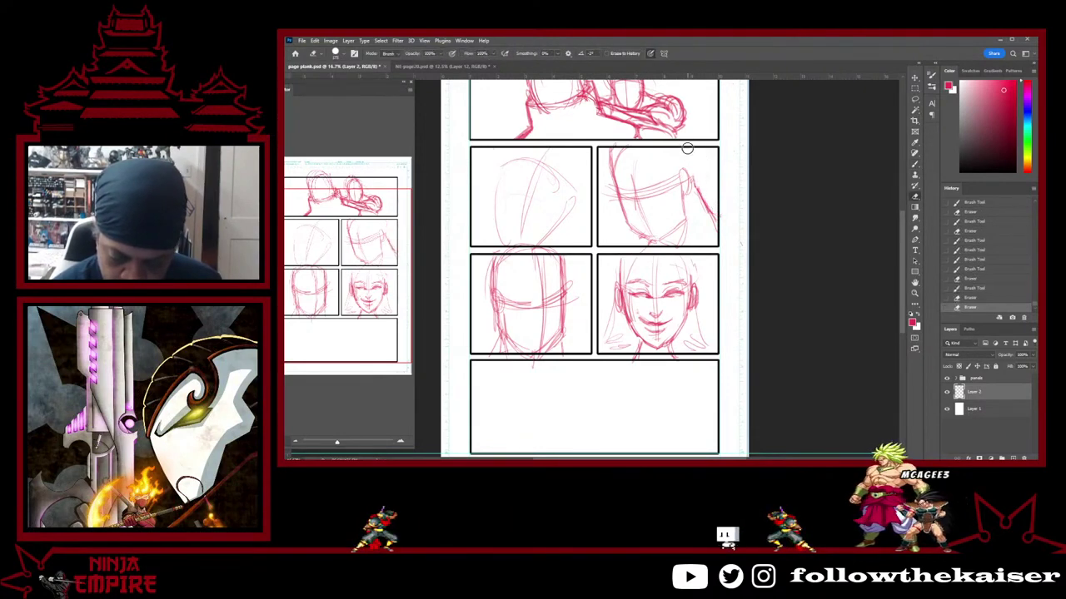
{"action": "key", "text": "b"}
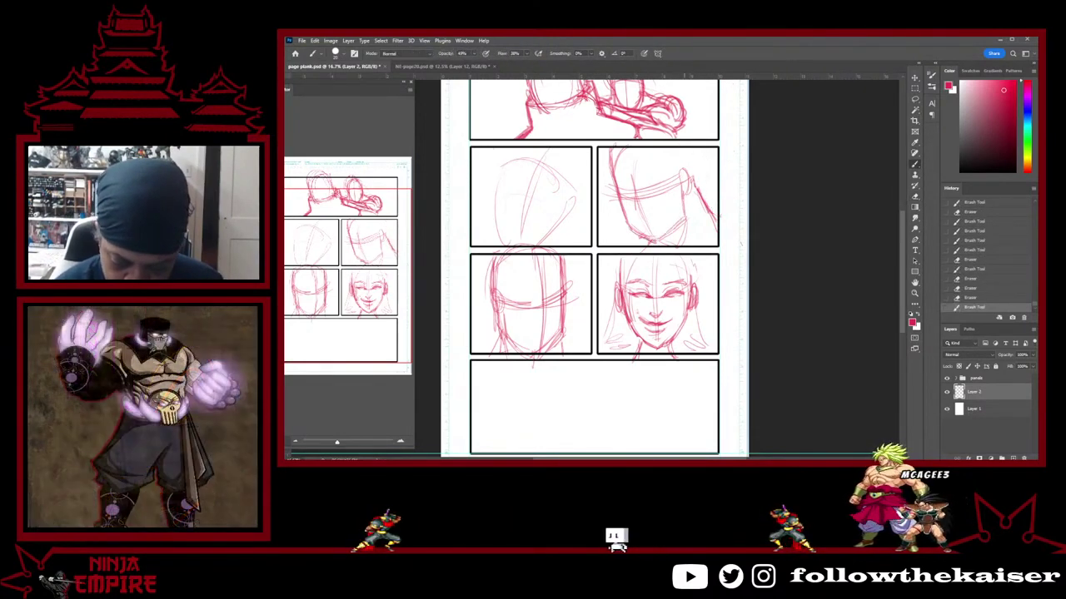
{"action": "left_click_drag", "start_coordinate": [688, 259], "coordinate": [697, 279]}
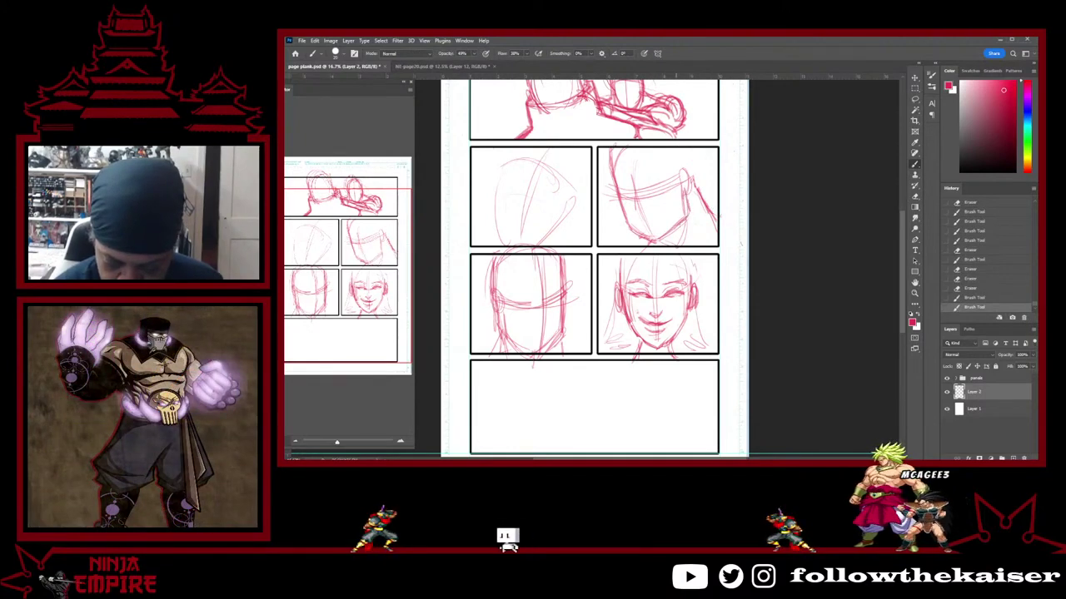
{"action": "left_click_drag", "start_coordinate": [690, 168], "coordinate": [695, 190]}
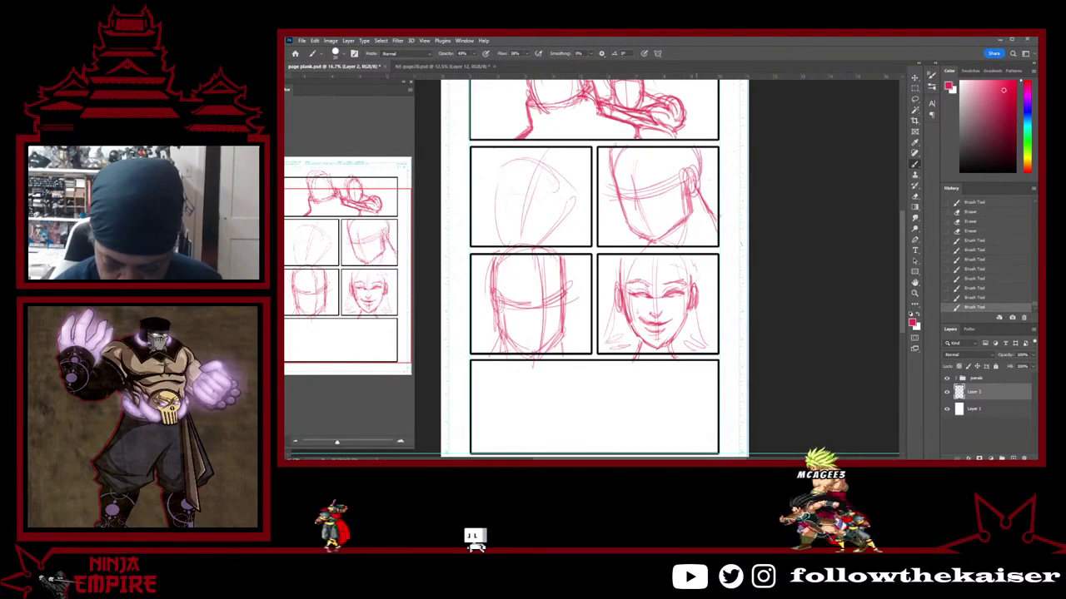
Erase the tilted head's faint face guidelines and redraw its forehead edge, centre line and brow lines more firmly
{"action": "key", "text": "e"}
{"action": "left_click_drag", "start_coordinate": [627, 161], "coordinate": [647, 173]}
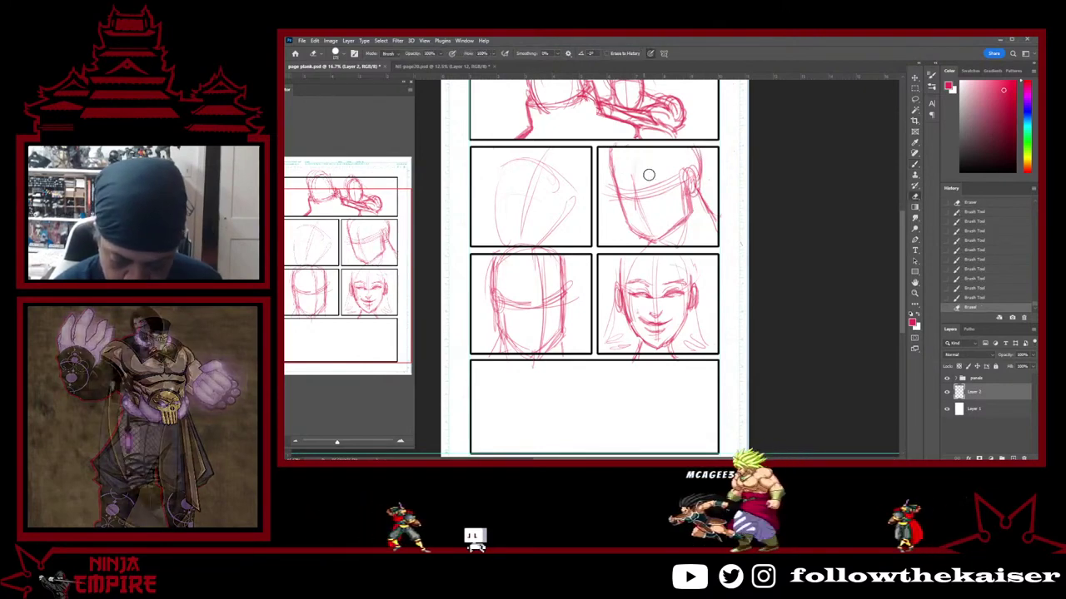
{"action": "key", "text": "b"}
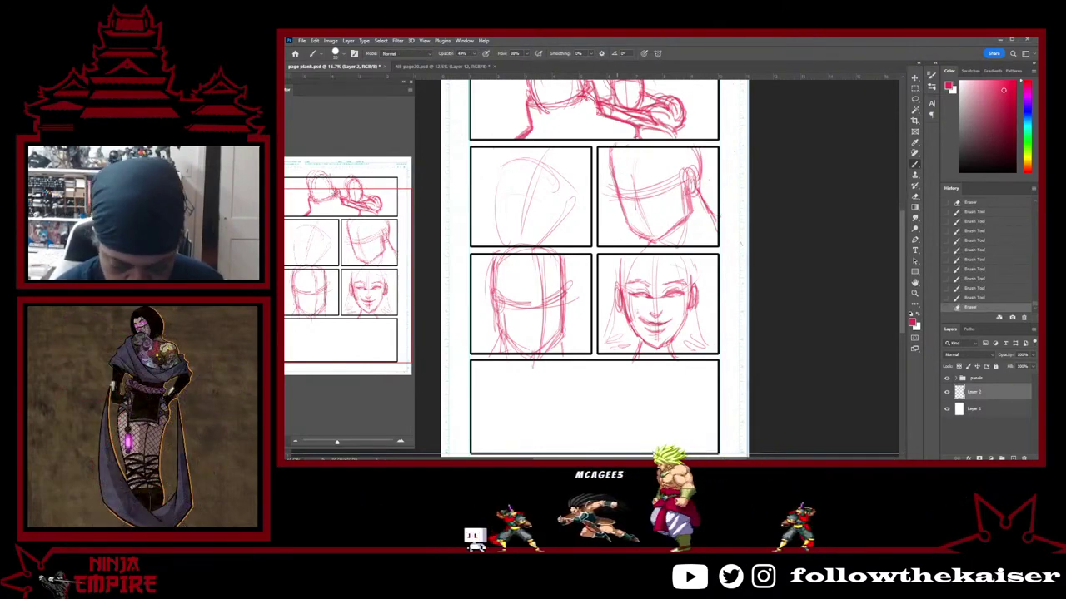
{"action": "mouse_move", "coordinate": [607, 149]}
{"action": "left_mouse_down"}
{"action": "mouse_move", "coordinate": [612, 182]}
{"action": "mouse_move", "coordinate": [638, 211]}
{"action": "left_mouse_up"}
{"action": "key", "text": "e"}
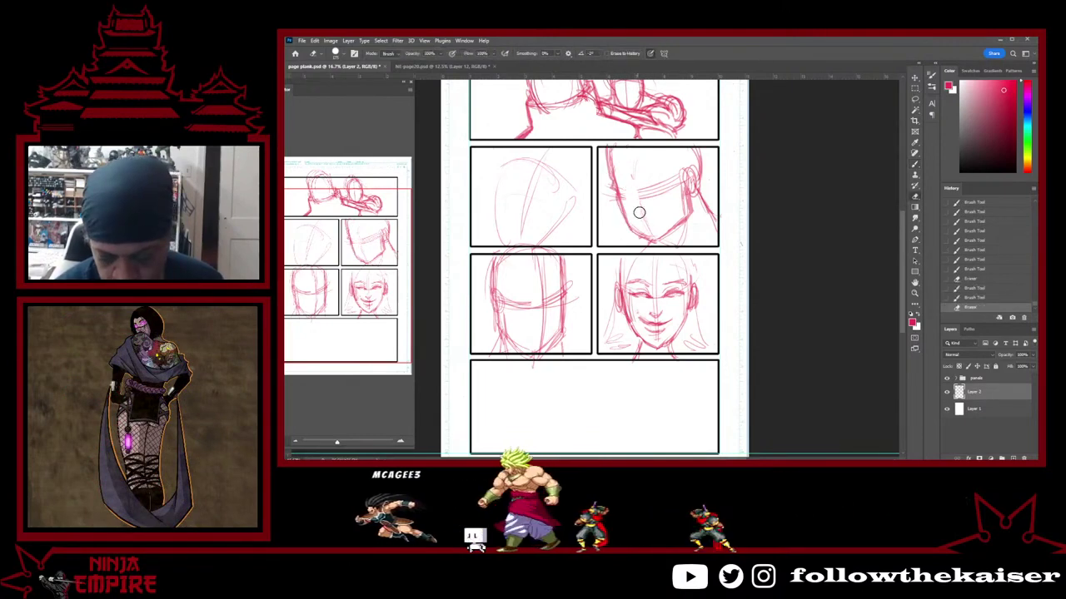
{"action": "key", "text": "b"}
{"action": "left_click_drag", "start_coordinate": [630, 150], "coordinate": [636, 185]}
{"action": "left_click_drag", "start_coordinate": [633, 171], "coordinate": [652, 238]}
{"action": "mouse_move", "coordinate": [610, 188]}
{"action": "left_mouse_down"}
{"action": "mouse_move", "coordinate": [640, 197]}
{"action": "mouse_move", "coordinate": [685, 175]}
{"action": "left_mouse_up"}
{"action": "left_click_drag", "start_coordinate": [640, 193], "coordinate": [686, 173]}
{"action": "key", "text": "e"}
{"action": "key", "text": "b"}
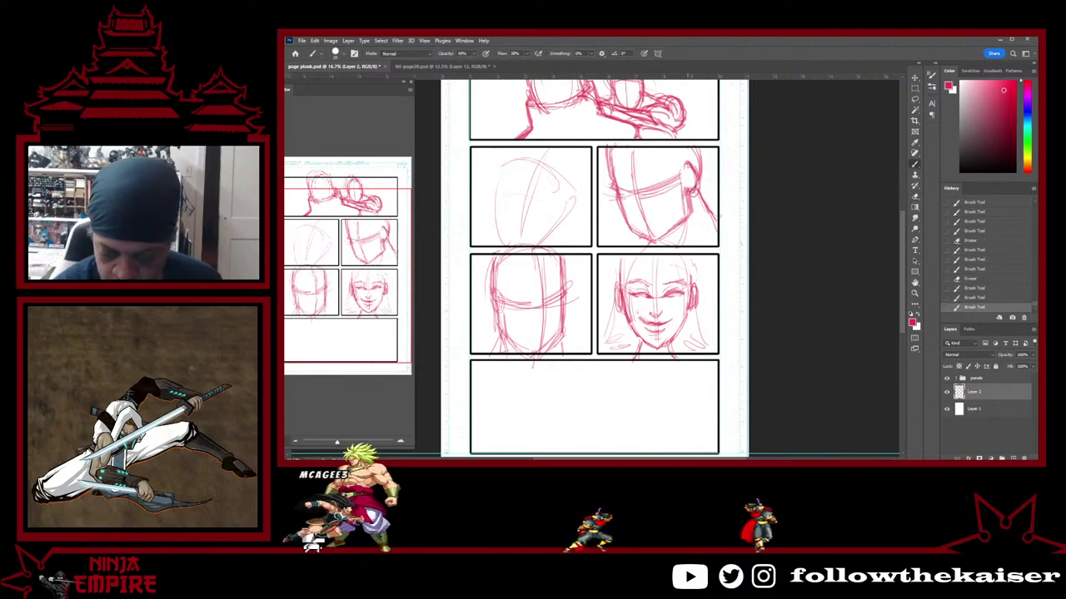
Erase the lines of the tilted head's back and neck behind the ear
{"action": "key", "text": "e"}
{"action": "left_click_drag", "start_coordinate": [690, 144], "coordinate": [701, 162]}
{"action": "mouse_move", "coordinate": [714, 218]}
{"action": "left_mouse_down"}
{"action": "mouse_move", "coordinate": [705, 195]}
{"action": "mouse_move", "coordinate": [716, 230]}
{"action": "left_mouse_up"}
{"action": "left_click_drag", "start_coordinate": [701, 193], "coordinate": [716, 223]}
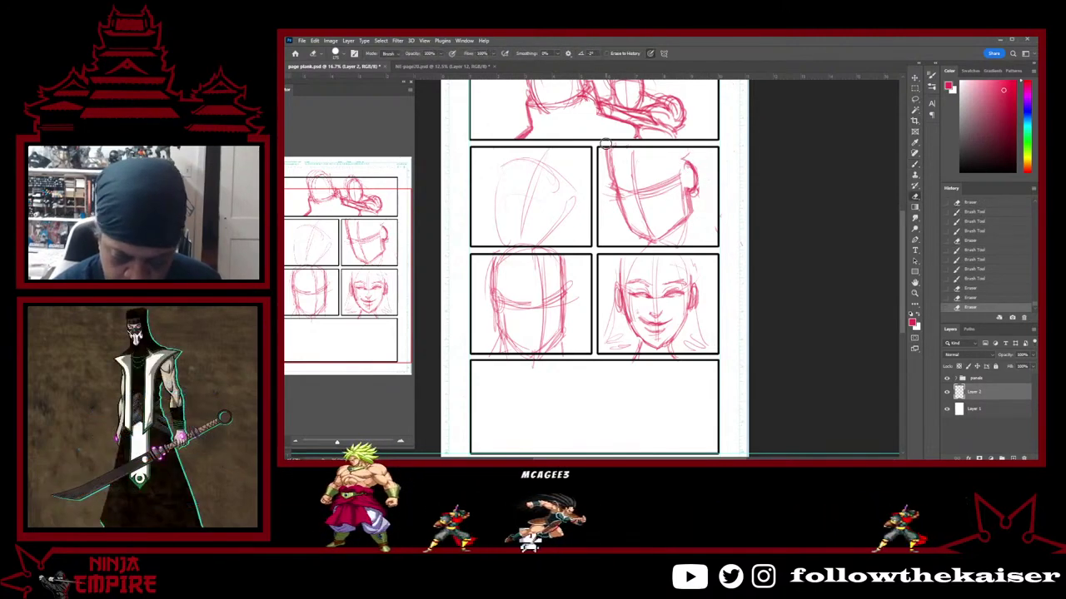
Redraw the tilted head's crown inside the panel border and add a jagged hairline, back of the head and neck
{"action": "key", "text": "b"}
{"action": "mouse_move", "coordinate": [613, 143]}
{"action": "left_mouse_down"}
{"action": "mouse_move", "coordinate": [611, 134]}
{"action": "mouse_move", "coordinate": [607, 185]}
{"action": "mouse_move", "coordinate": [606, 153]}
{"action": "left_mouse_up"}
{"action": "key", "text": "e"}
{"action": "key", "text": "b"}
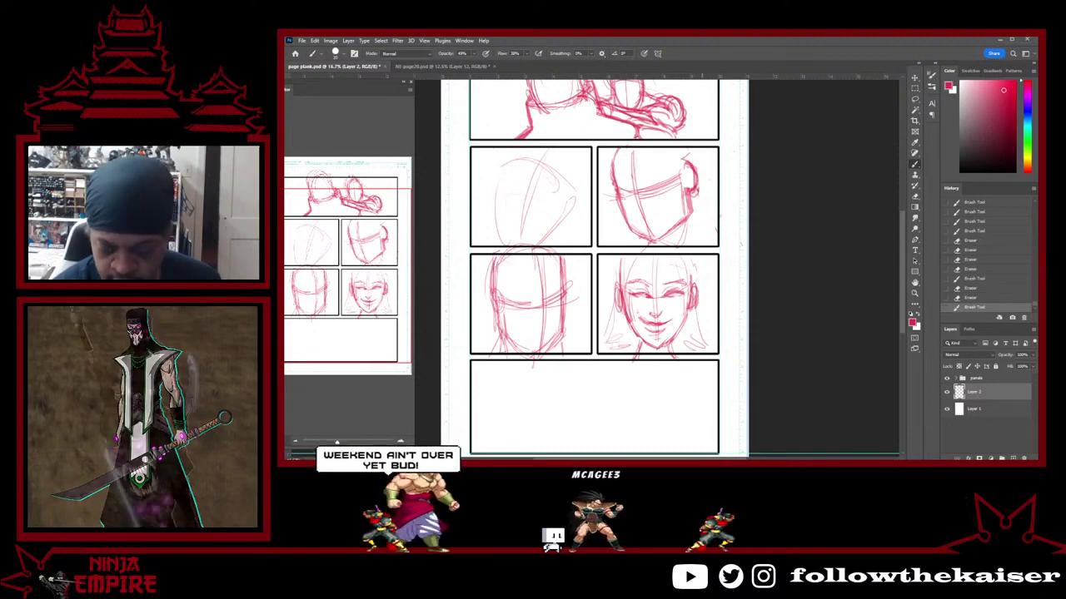
{"action": "left_click_drag", "start_coordinate": [682, 159], "coordinate": [694, 159]}
{"action": "left_click_drag", "start_coordinate": [693, 153], "coordinate": [695, 194]}
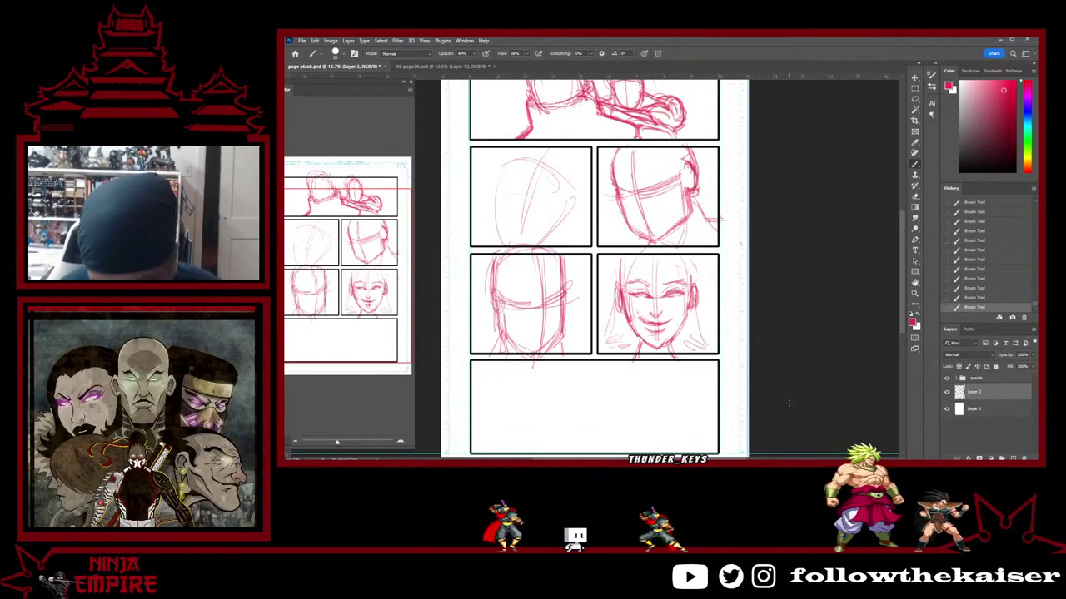
Try roughing in a small head and shoulders near the centre of the bottom panel, and clear the sketch
{"action": "left_click_drag", "start_coordinate": [646, 395], "coordinate": [699, 313]}
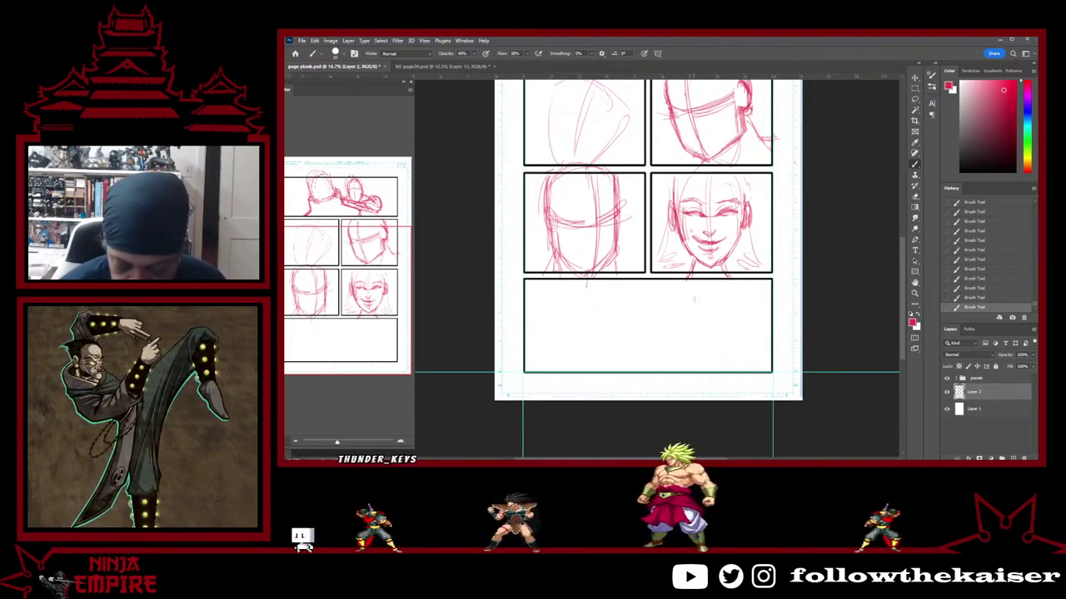
{"action": "left_click_drag", "start_coordinate": [676, 291], "coordinate": [671, 323]}
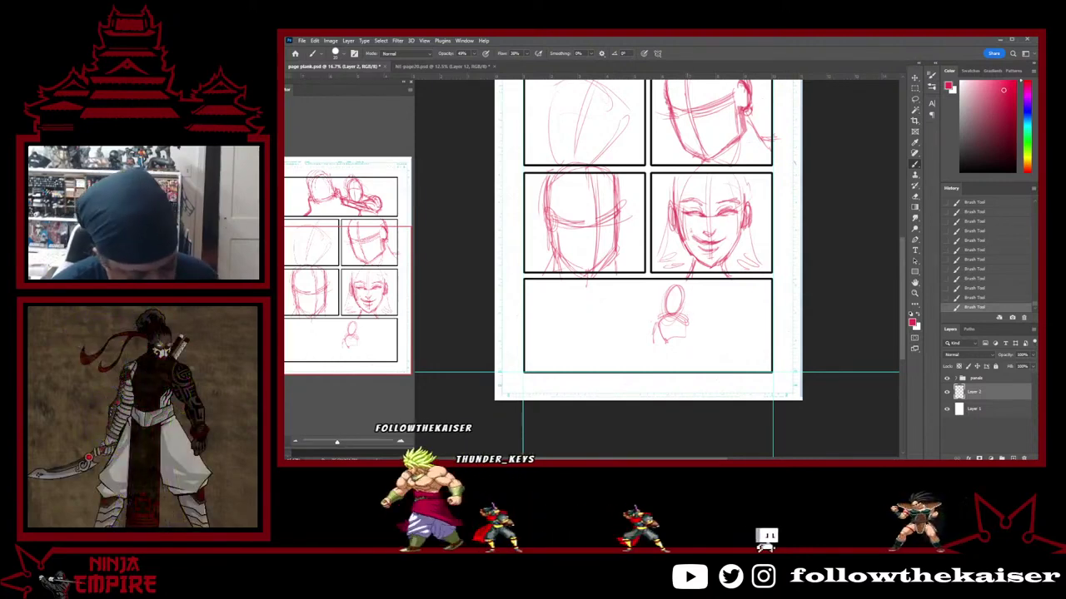
{"action": "key", "text": "e"}
{"action": "mouse_move", "coordinate": [673, 312]}
{"action": "left_mouse_down"}
{"action": "mouse_move", "coordinate": [682, 305]}
{"action": "mouse_move", "coordinate": [661, 292]}
{"action": "left_mouse_up"}
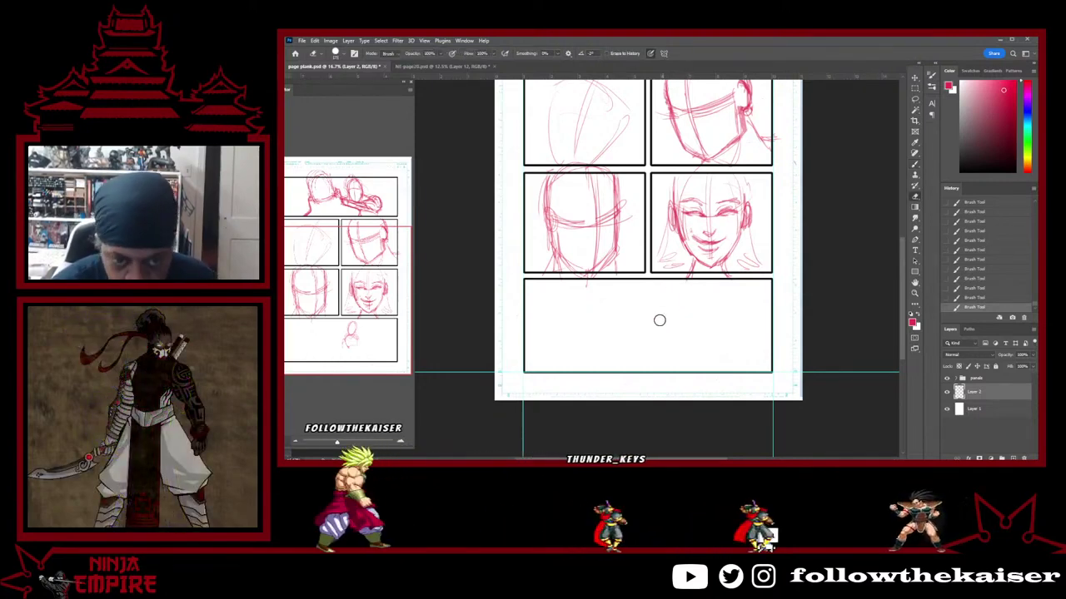
Sketch a low bumpy contour in the bottom panel's right half and a small standing figure with head, torso, arms and legs beside it
{"action": "key", "text": "b"}
{"action": "mouse_move", "coordinate": [663, 359]}
{"action": "left_mouse_down"}
{"action": "mouse_move", "coordinate": [730, 340]}
{"action": "mouse_move", "coordinate": [759, 358]}
{"action": "left_mouse_up"}
{"action": "left_click_drag", "start_coordinate": [638, 294], "coordinate": [645, 293]}
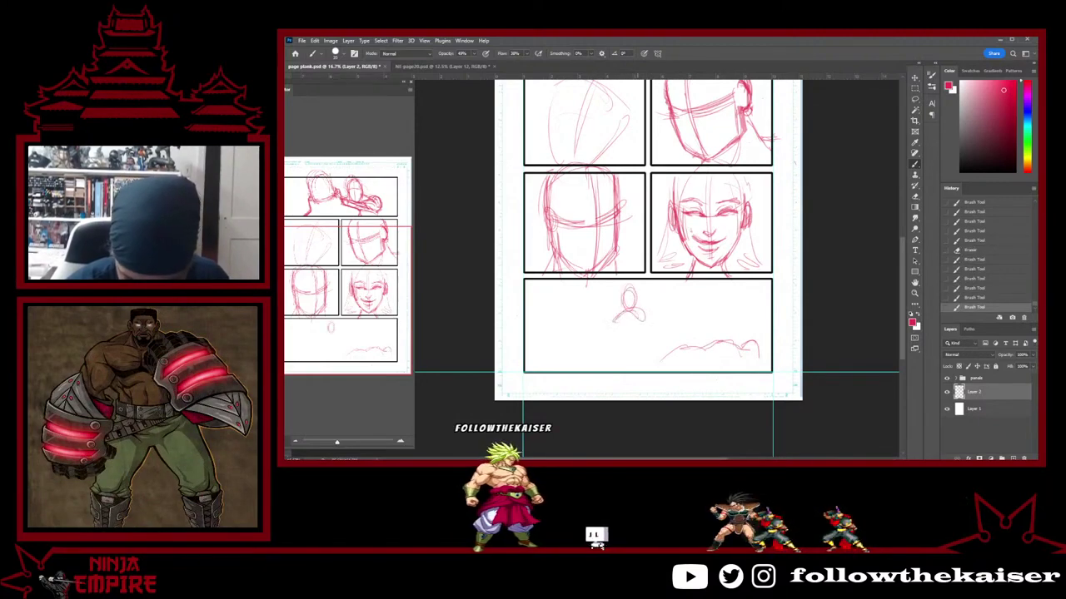
{"action": "mouse_move", "coordinate": [640, 347]}
{"action": "left_mouse_down"}
{"action": "mouse_move", "coordinate": [622, 369]}
{"action": "mouse_move", "coordinate": [655, 364]}
{"action": "left_mouse_up"}
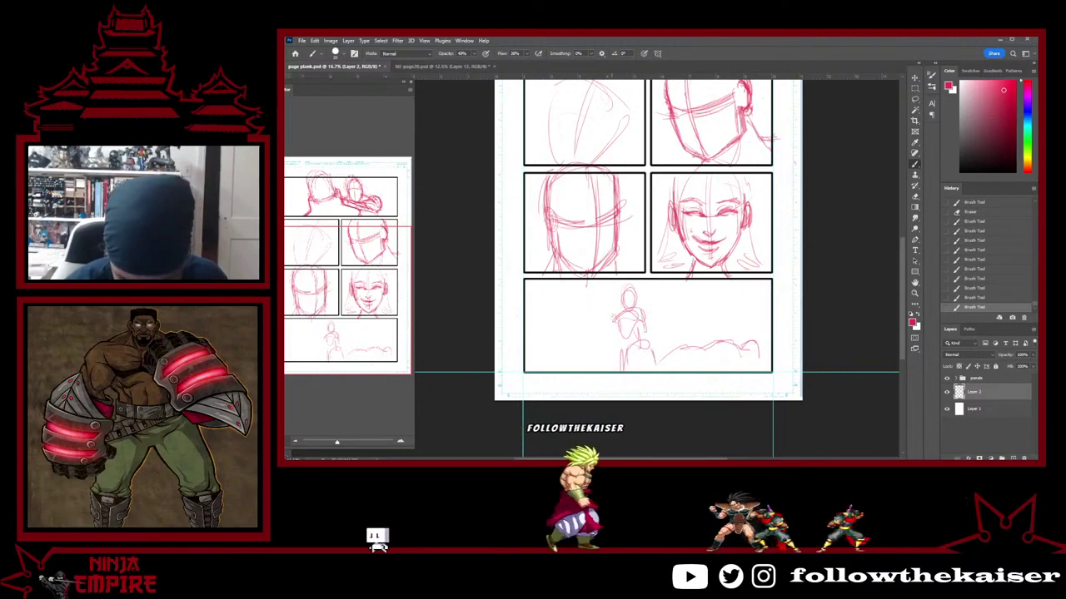
{"action": "left_click_drag", "start_coordinate": [614, 317], "coordinate": [605, 357]}
{"action": "left_click_drag", "start_coordinate": [645, 309], "coordinate": [660, 338]}
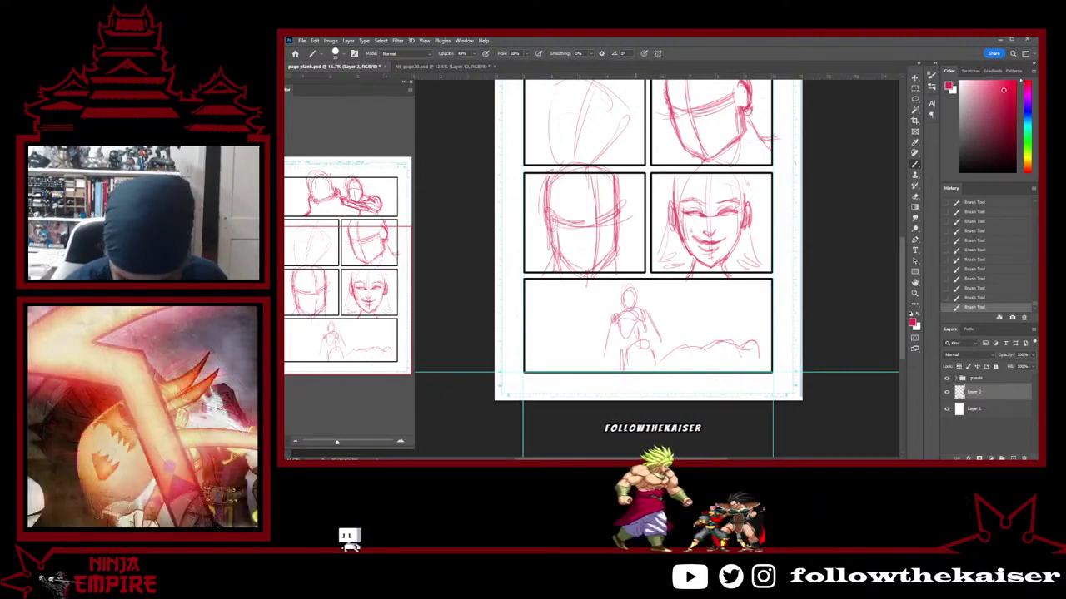
{"action": "left_click_drag", "start_coordinate": [629, 284], "coordinate": [633, 304]}
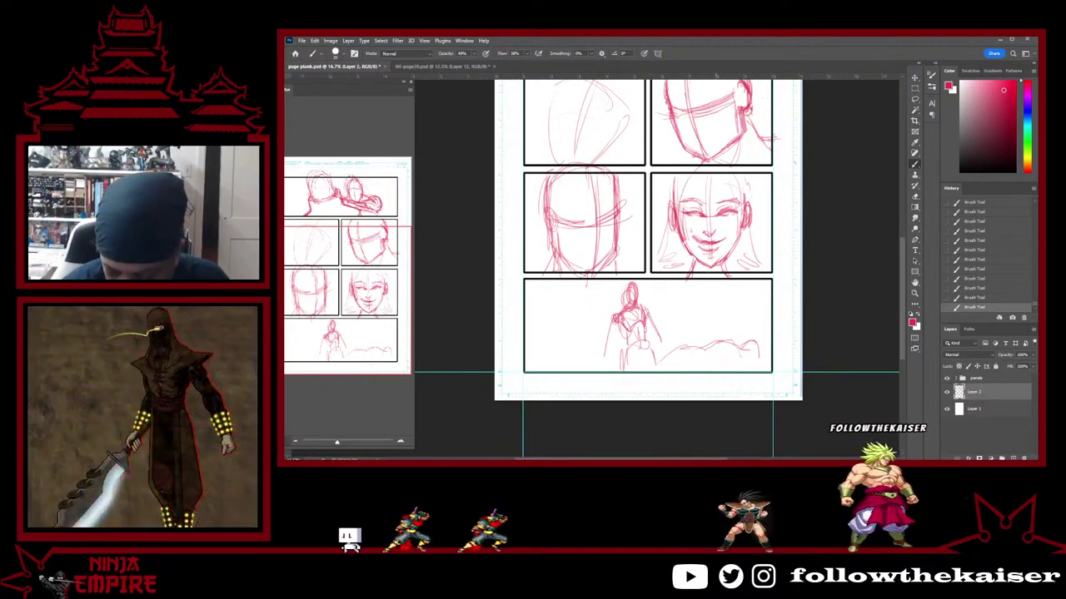
Lasso the standing figure in the bottom panel and transform it to a slightly smaller size, shifted up
{"action": "key", "text": "l"}
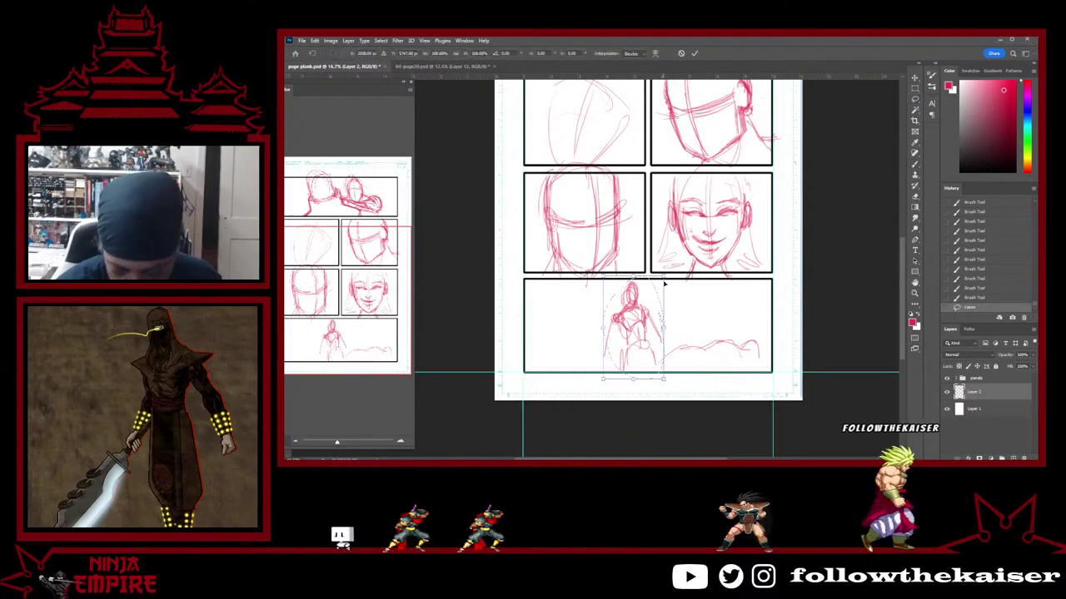
{"action": "key", "text": "ctrl+t"}
{"action": "left_click_drag", "start_coordinate": [632, 327], "coordinate": [631, 314]}
{"action": "key", "text": "Return"}
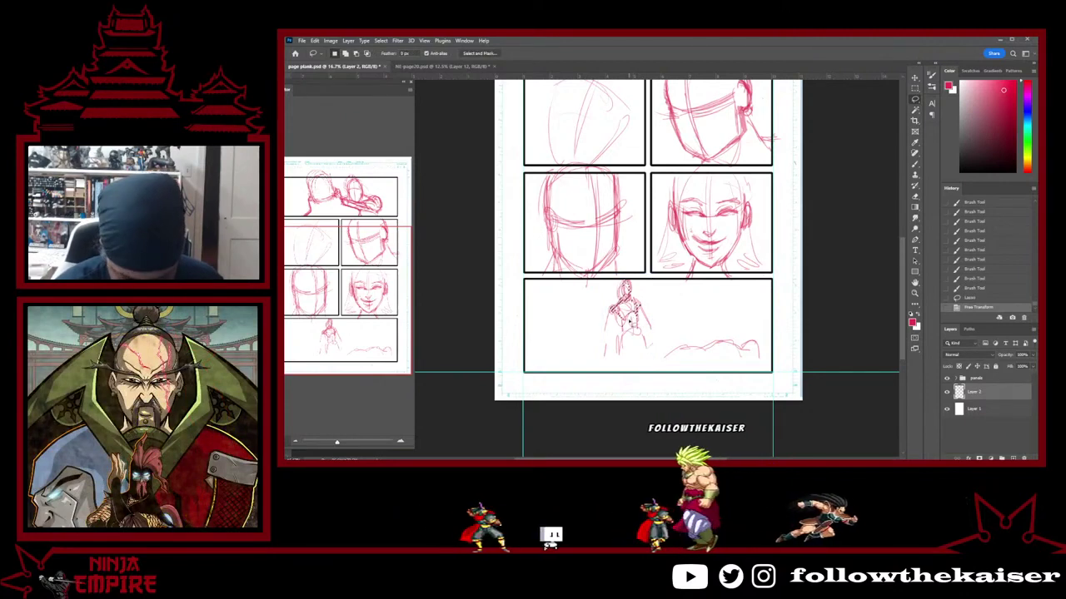
Lasso the standing figure in the bottom panel, move it slightly to the left and deselect it
{"action": "mouse_move", "coordinate": [631, 282]}
{"action": "left_mouse_down"}
{"action": "mouse_move", "coordinate": [649, 328]}
{"action": "mouse_move", "coordinate": [624, 277]}
{"action": "mouse_move", "coordinate": [613, 280]}
{"action": "left_mouse_up"}
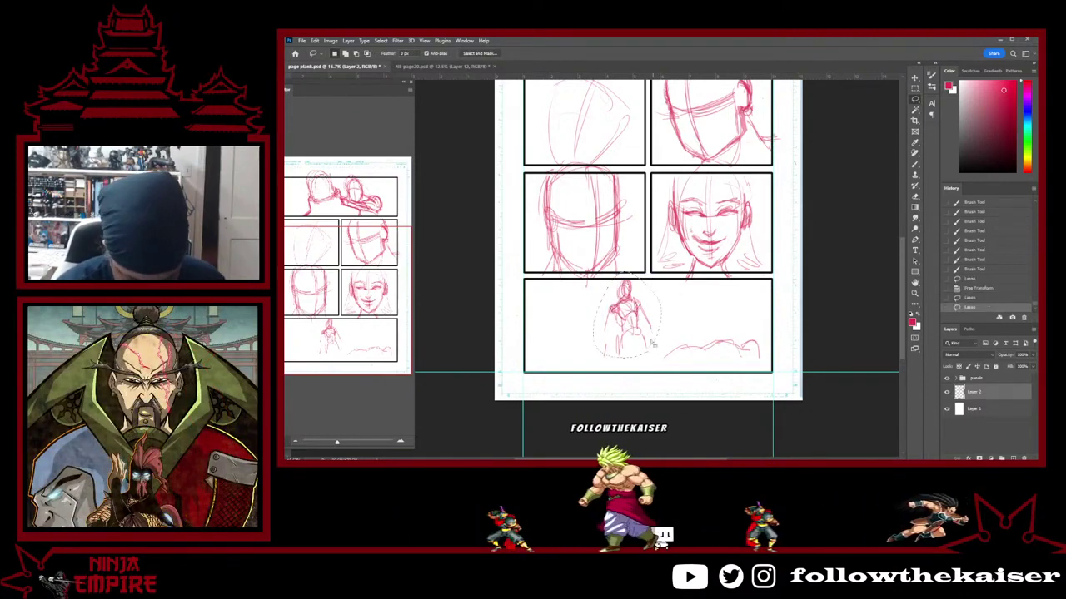
{"action": "key", "text": "v"}
{"action": "left_click_drag", "start_coordinate": [634, 327], "coordinate": [616, 328]}
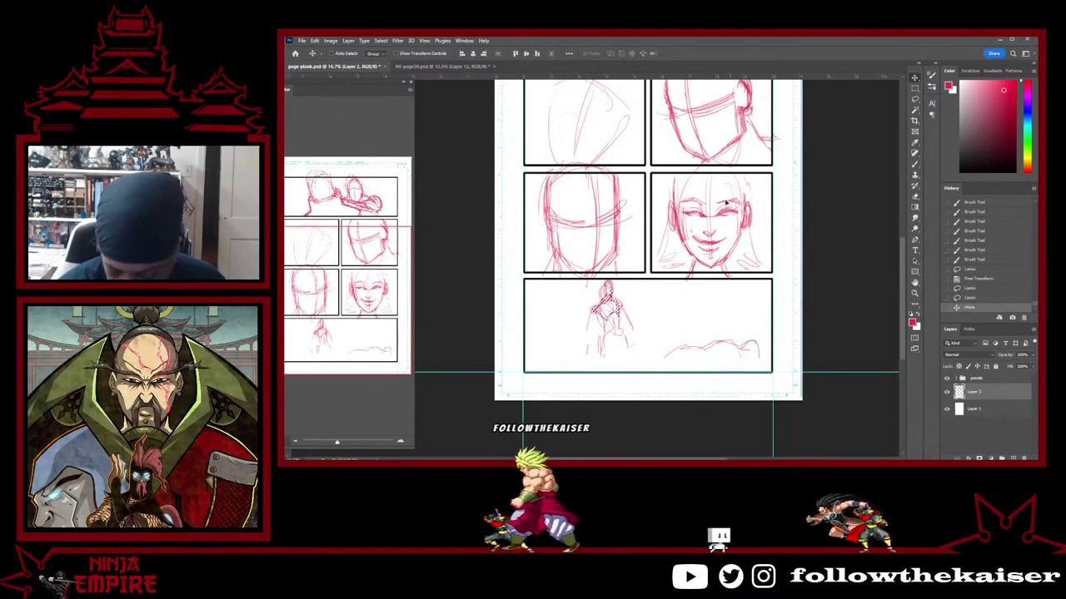
{"action": "left_click_drag", "start_coordinate": [704, 287], "coordinate": [729, 298]}
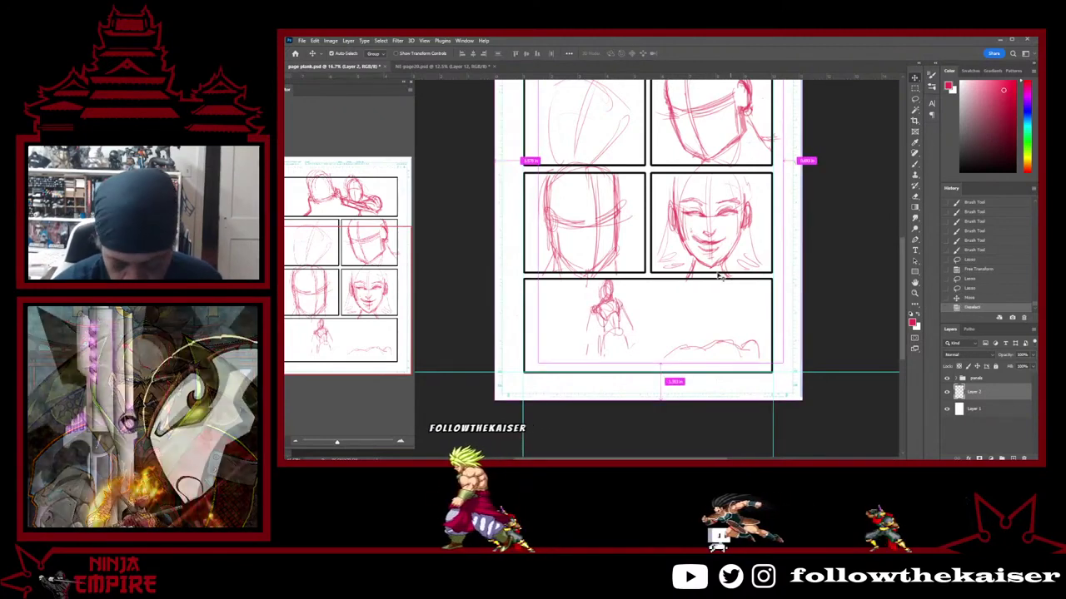
{"action": "key", "text": "ctrl+d"}
Brush in the lying figure with head and outstretched limbs in the bottom panel's right half, and refine the standing figure's arms and legs
{"action": "key", "text": "b"}
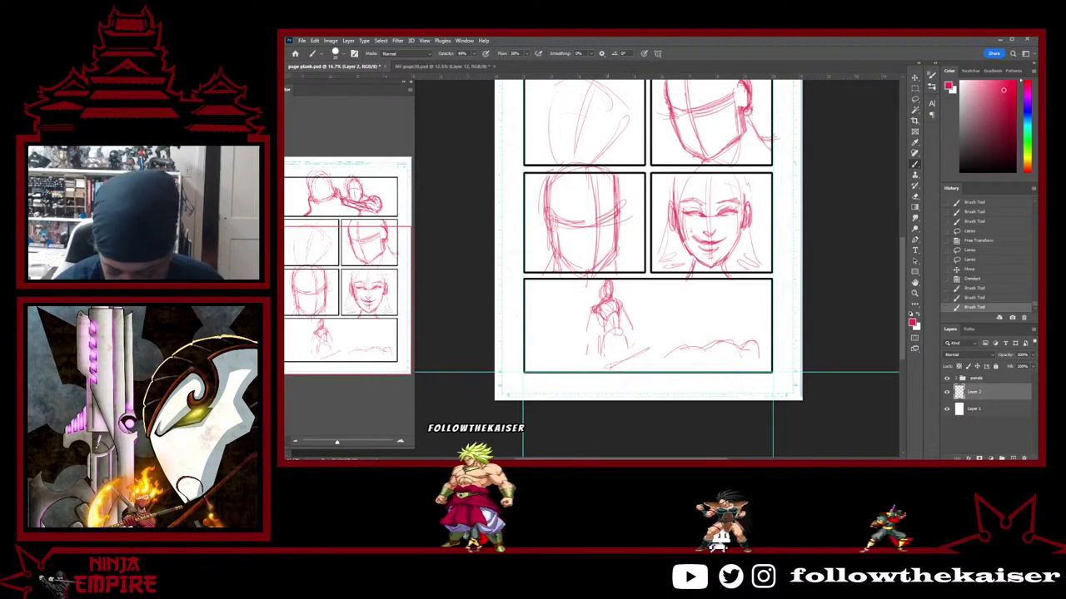
{"action": "mouse_move", "coordinate": [686, 348]}
{"action": "left_mouse_down"}
{"action": "mouse_move", "coordinate": [694, 371]}
{"action": "mouse_move", "coordinate": [716, 346]}
{"action": "mouse_move", "coordinate": [709, 370]}
{"action": "mouse_move", "coordinate": [715, 348]}
{"action": "mouse_move", "coordinate": [743, 356]}
{"action": "left_mouse_up"}
{"action": "mouse_move", "coordinate": [736, 341]}
{"action": "left_mouse_down"}
{"action": "mouse_move", "coordinate": [729, 353]}
{"action": "mouse_move", "coordinate": [710, 343]}
{"action": "left_mouse_up"}
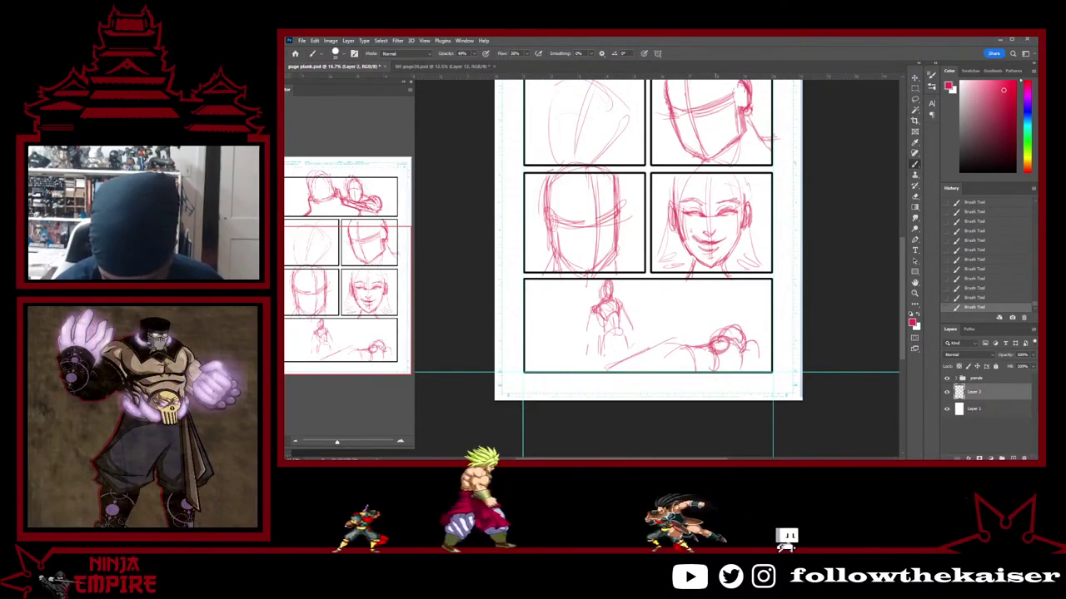
{"action": "mouse_move", "coordinate": [709, 338]}
{"action": "left_mouse_down"}
{"action": "mouse_move", "coordinate": [682, 356]}
{"action": "mouse_move", "coordinate": [718, 336]}
{"action": "left_mouse_up"}
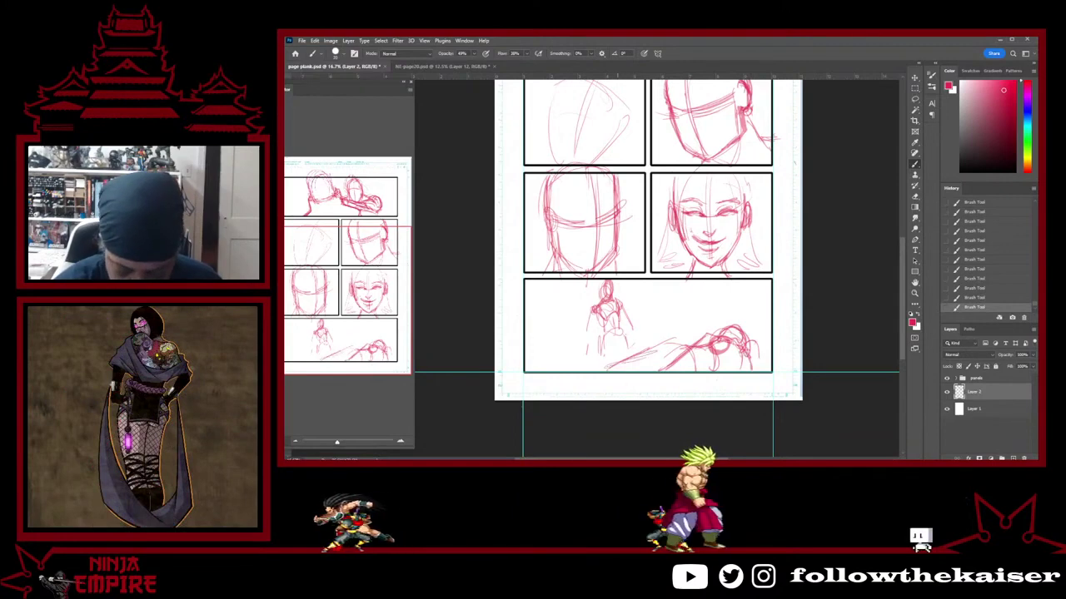
{"action": "left_click_drag", "start_coordinate": [601, 338], "coordinate": [592, 374]}
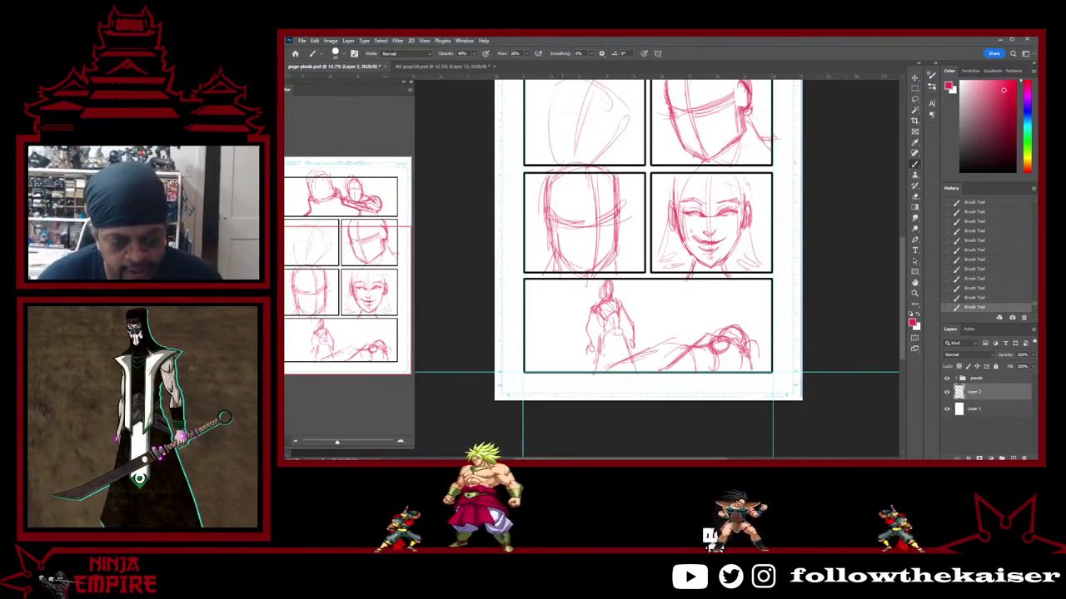
In the page20 document, select Layer 6 and Layer 11 and copy the lowest small panel's artwork with a rectangular marquee
{"action": "left_click", "coordinate": [436, 66]}
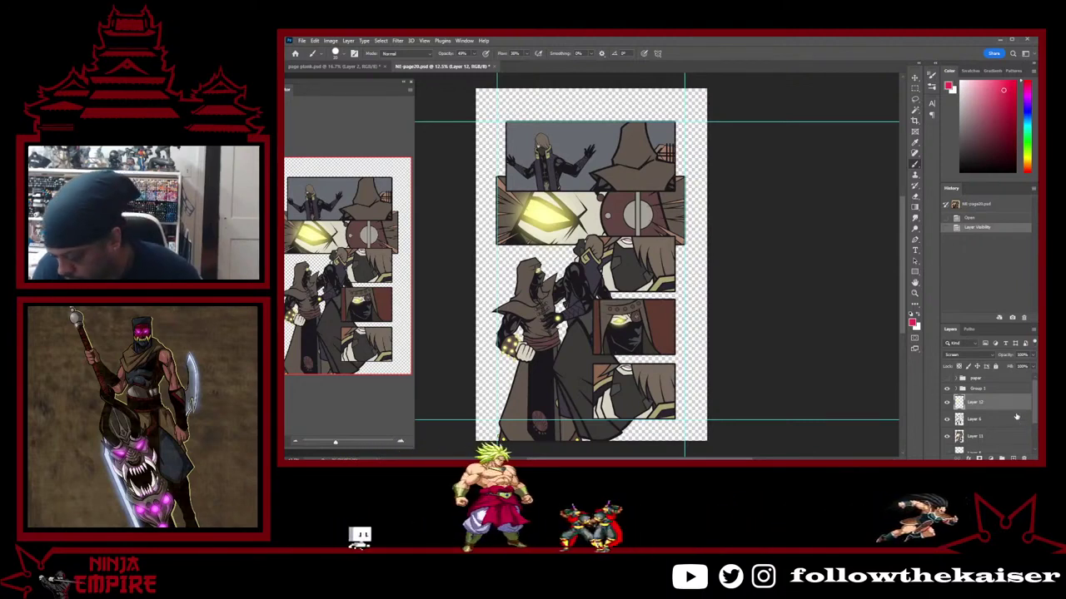
{"action": "left_click", "coordinate": [947, 420]}
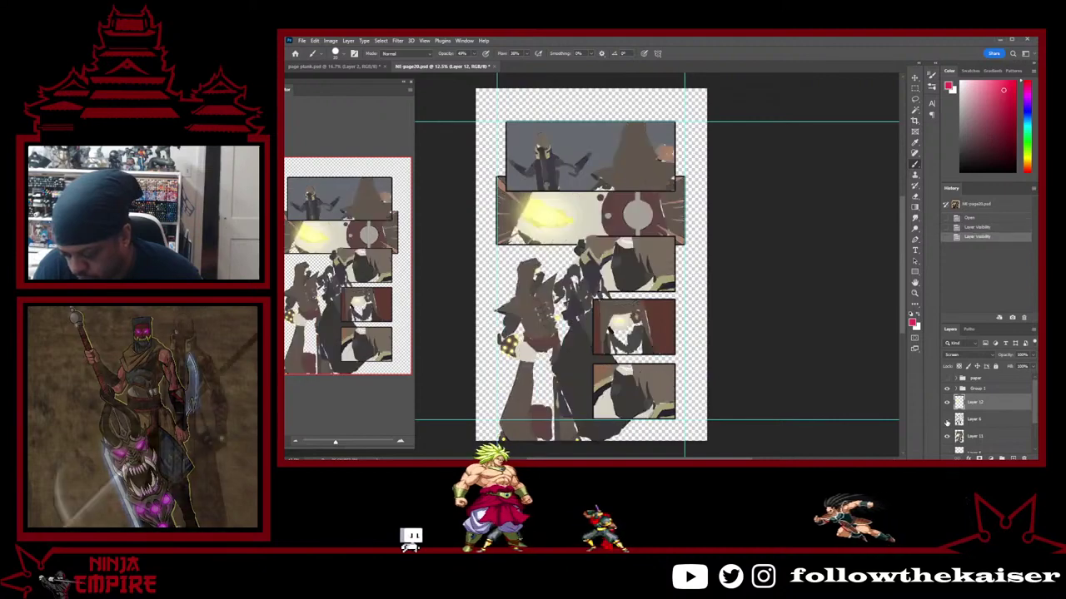
{"action": "left_click", "coordinate": [947, 419]}
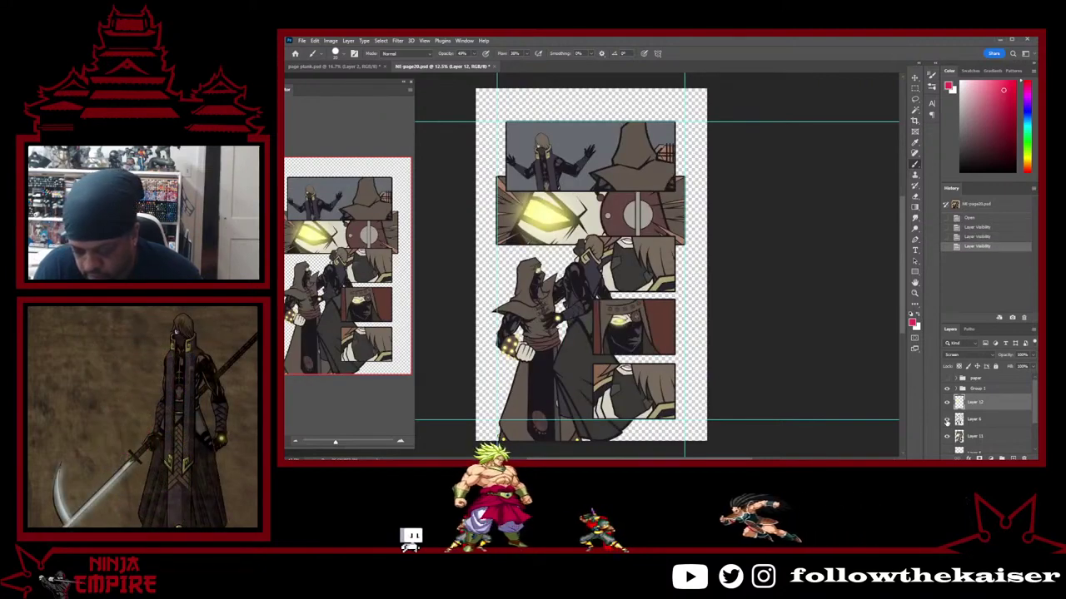
{"action": "left_click", "coordinate": [985, 420]}
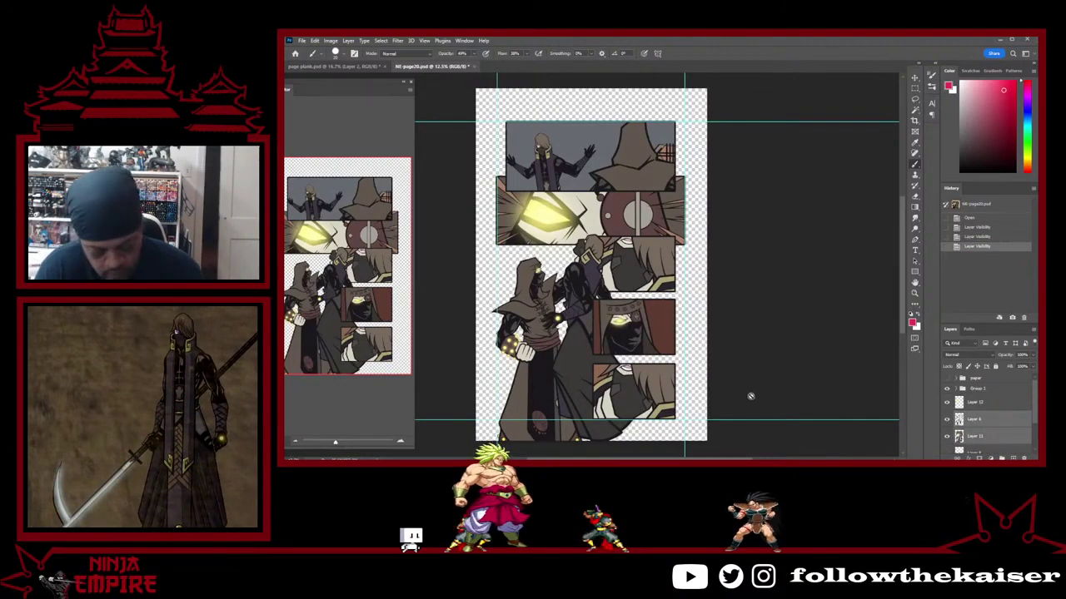
{"action": "key", "text": "l"}
{"action": "key", "text": "m"}
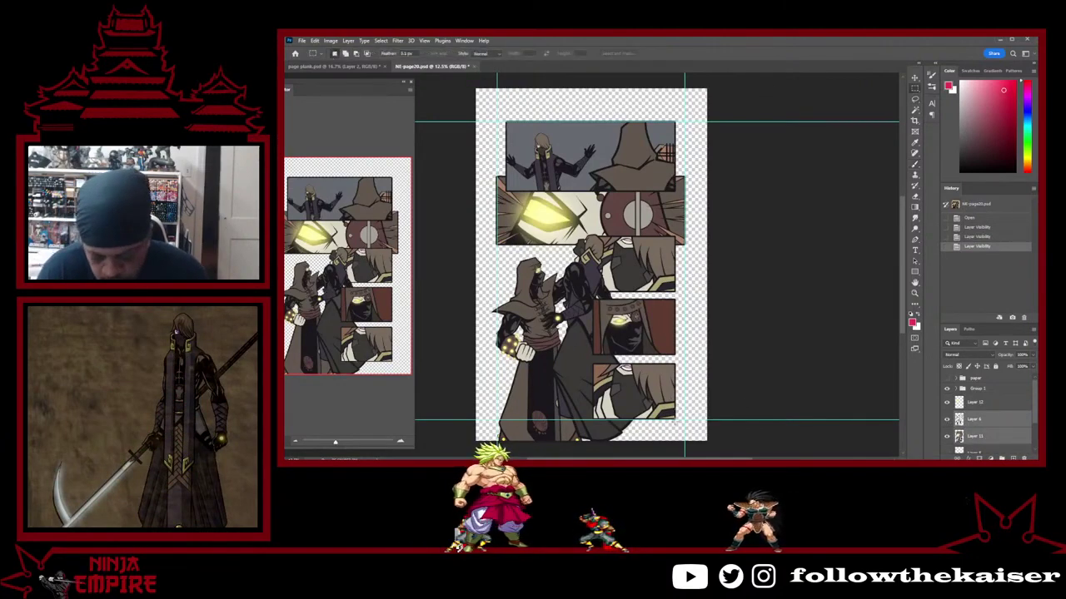
{"action": "left_click_drag", "start_coordinate": [679, 424], "coordinate": [589, 361]}
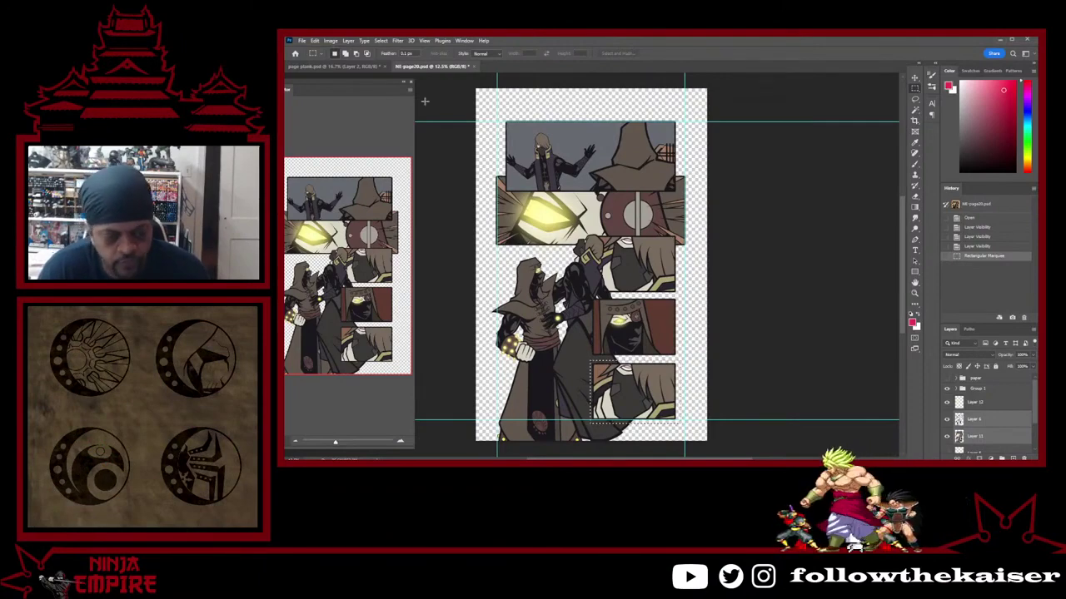
Paste the copied artwork into the page plank.psd document, place it over the second row's left panel and start a free transform
{"action": "left_click", "coordinate": [354, 66]}
{"action": "mouse_move", "coordinate": [606, 229]}
{"action": "left_mouse_down"}
{"action": "mouse_move", "coordinate": [622, 305]}
{"action": "mouse_move", "coordinate": [606, 273]}
{"action": "mouse_move", "coordinate": [602, 283]}
{"action": "left_mouse_up"}
{"action": "key", "text": "ctrl+v"}
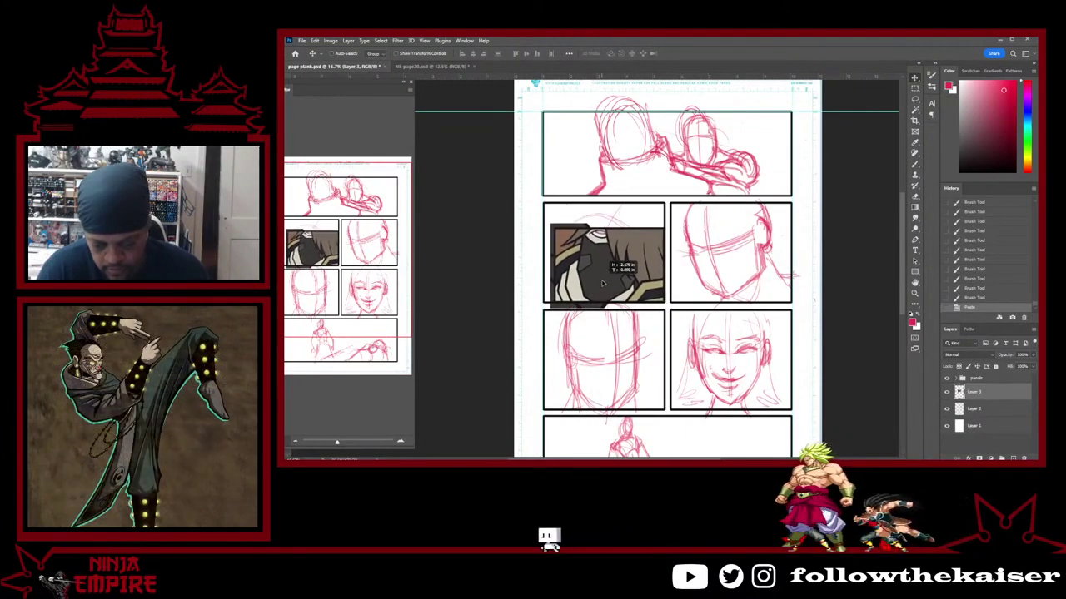
{"action": "key", "text": "ctrl+t"}
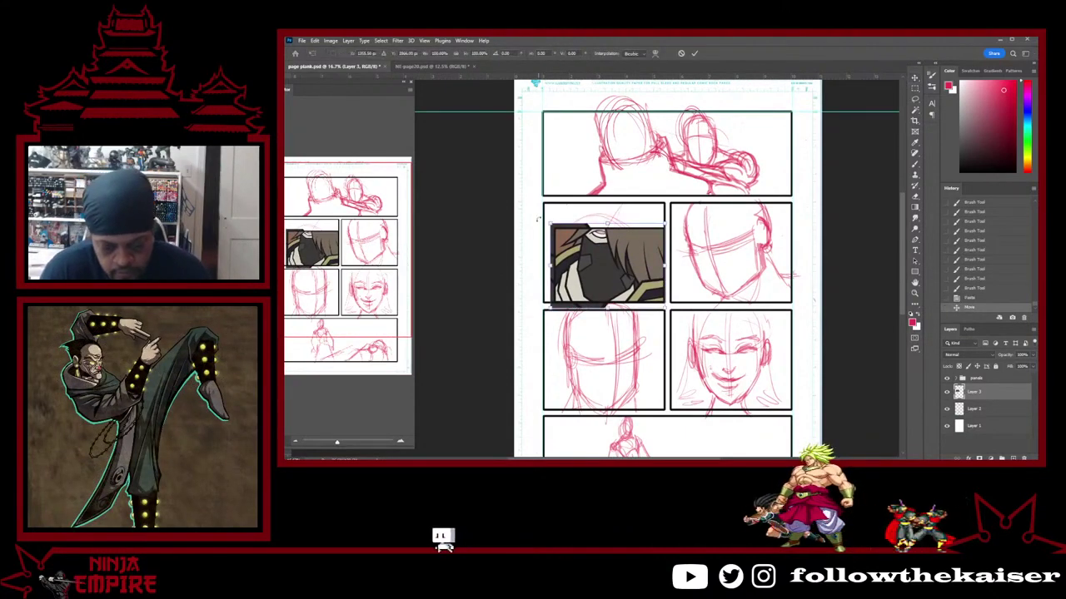
{"action": "left_click_drag", "start_coordinate": [550, 224], "coordinate": [933, 76]}
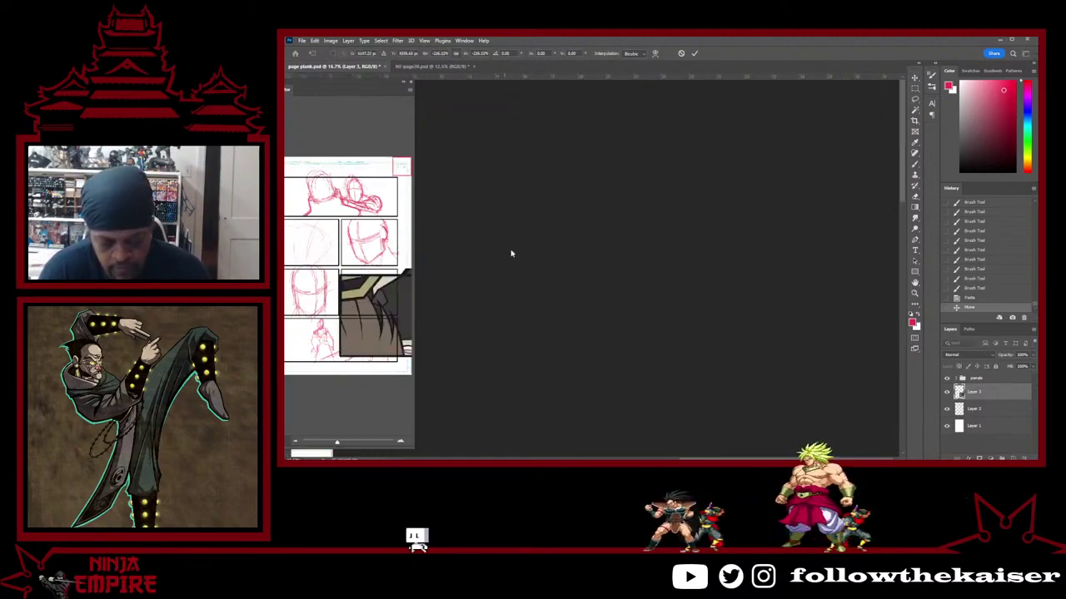
{"action": "left_click_drag", "start_coordinate": [512, 253], "coordinate": [642, 238]}
{"action": "left_click_drag", "start_coordinate": [424, 442], "coordinate": [452, 43]}
{"action": "left_click_drag", "start_coordinate": [476, 142], "coordinate": [563, 117]}
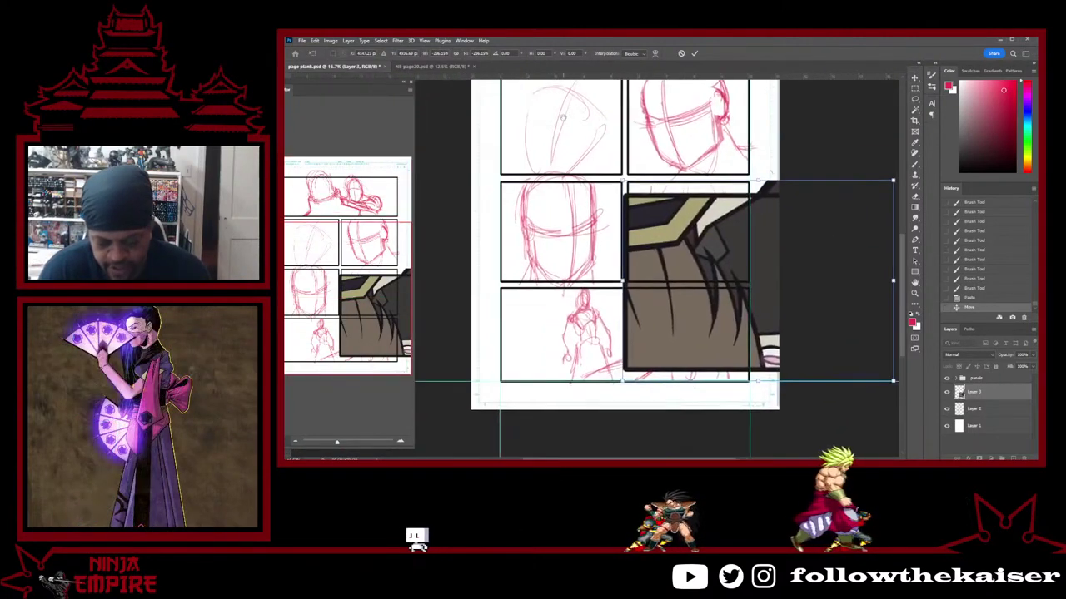
{"action": "left_click_drag", "start_coordinate": [711, 265], "coordinate": [554, 238]}
{"action": "key", "text": "ctrl+z"}
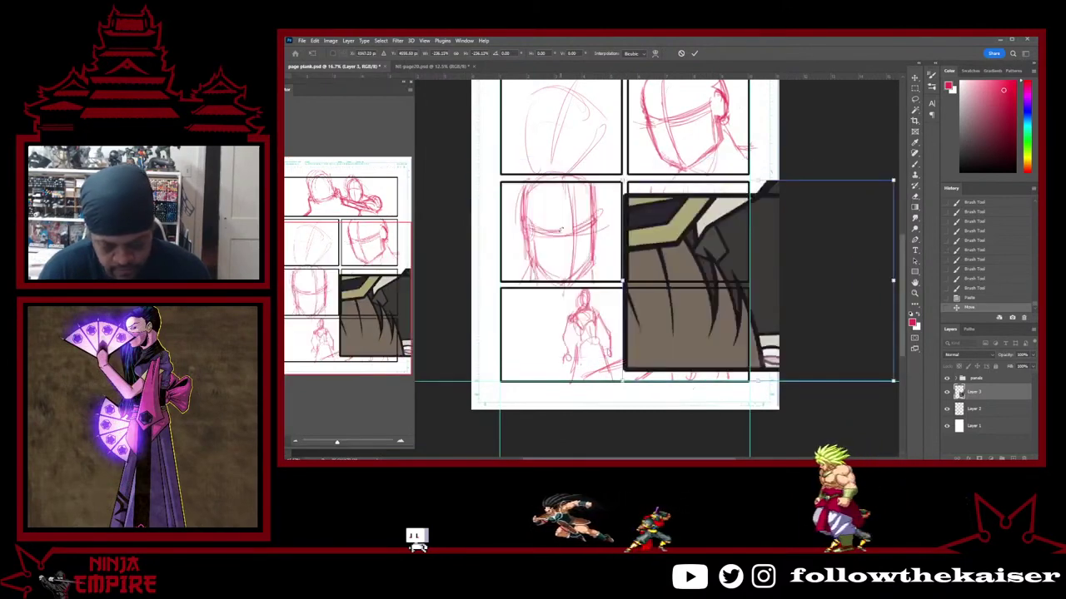
{"action": "key", "text": "ctrl+z"}
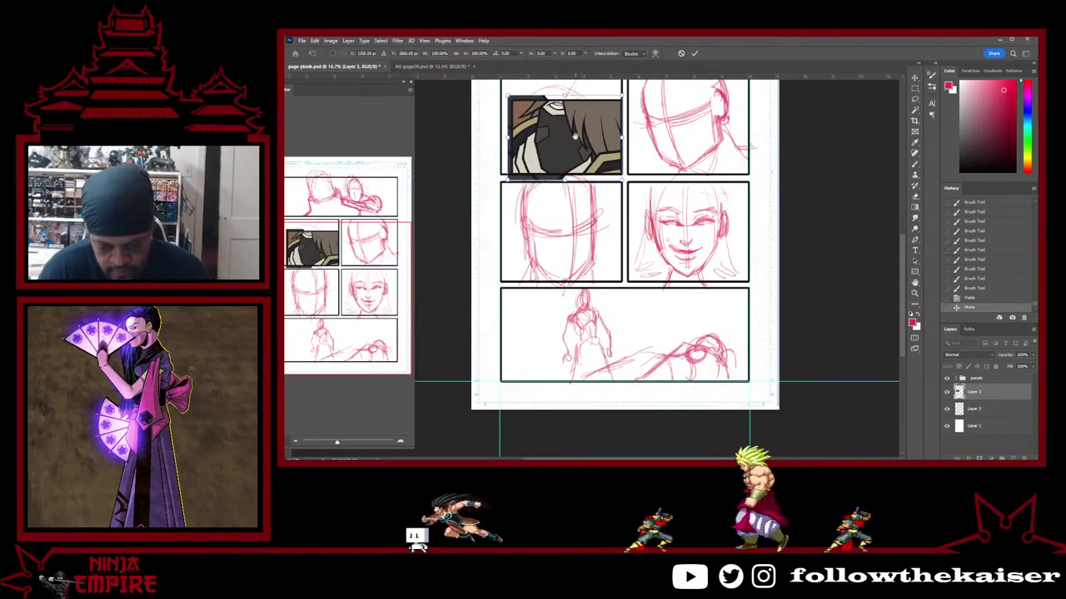
Scale the pasted artwork up to about 136% and position it to cover the second row's left panel
{"action": "scroll", "coordinate": [625, 266], "scroll_direction": "up", "scroll_amount": 4}
{"action": "left_click_drag", "start_coordinate": [519, 248], "coordinate": [487, 223]}
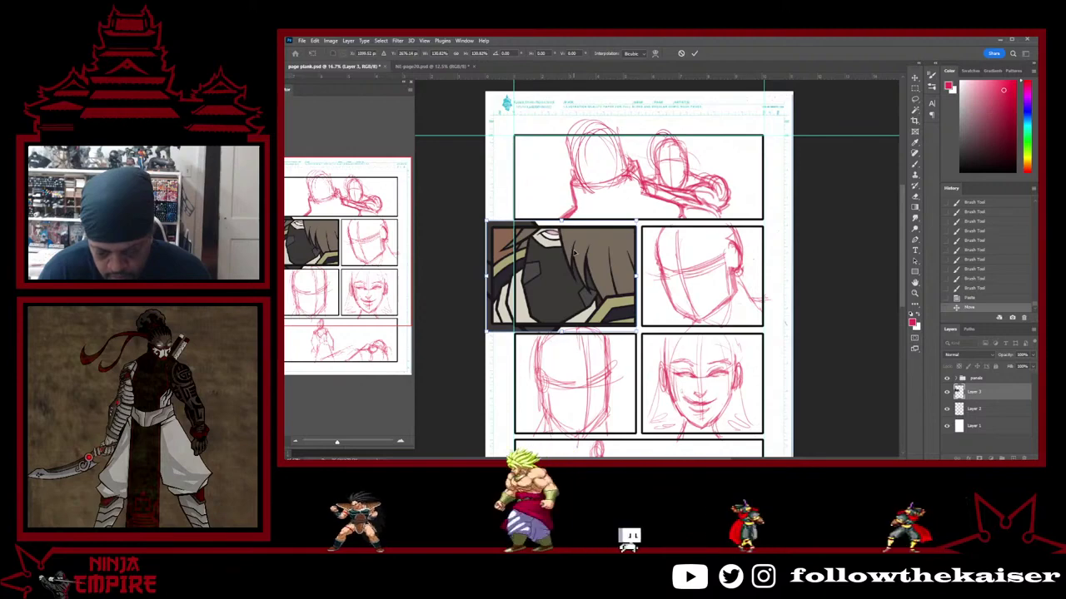
{"action": "left_click_drag", "start_coordinate": [574, 252], "coordinate": [576, 257]}
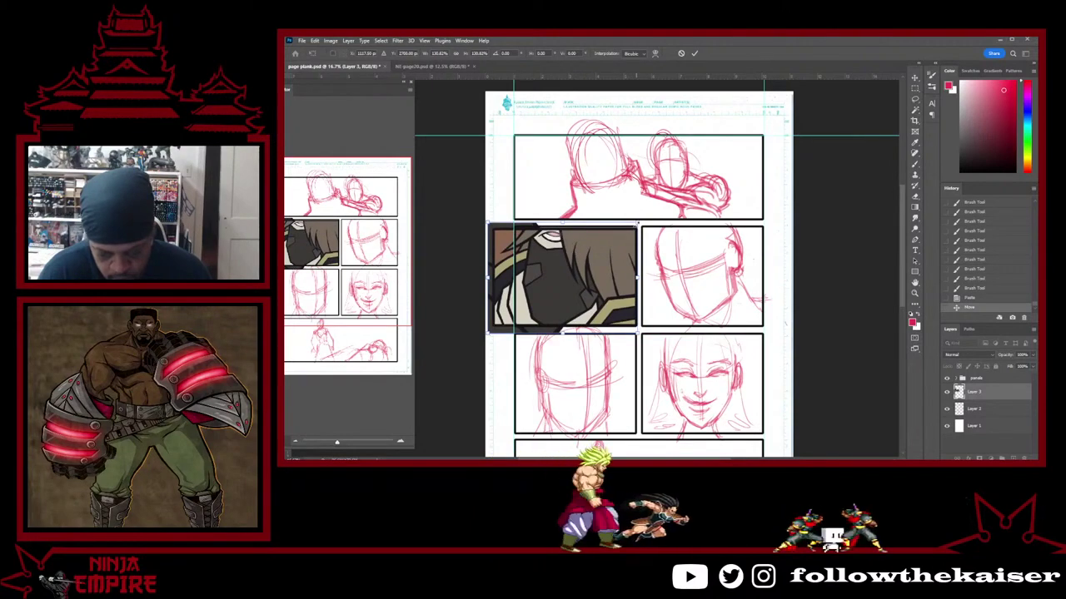
{"action": "left_click_drag", "start_coordinate": [638, 223], "coordinate": [639, 222]}
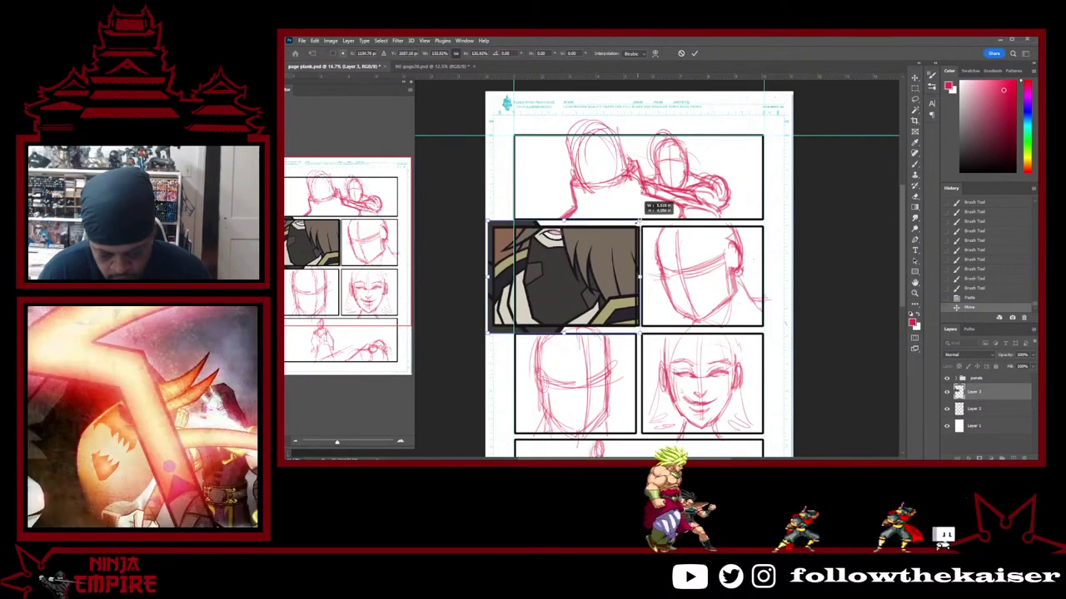
{"action": "left_click_drag", "start_coordinate": [505, 224], "coordinate": [485, 218]}
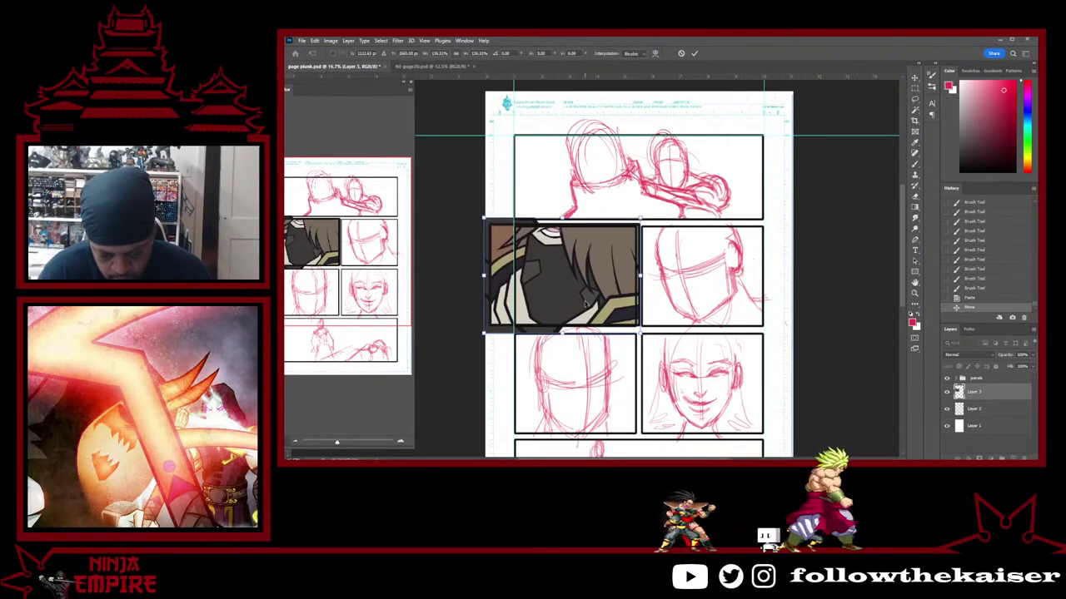
{"action": "left_click_drag", "start_coordinate": [583, 304], "coordinate": [584, 307]}
{"action": "key", "text": "Return"}
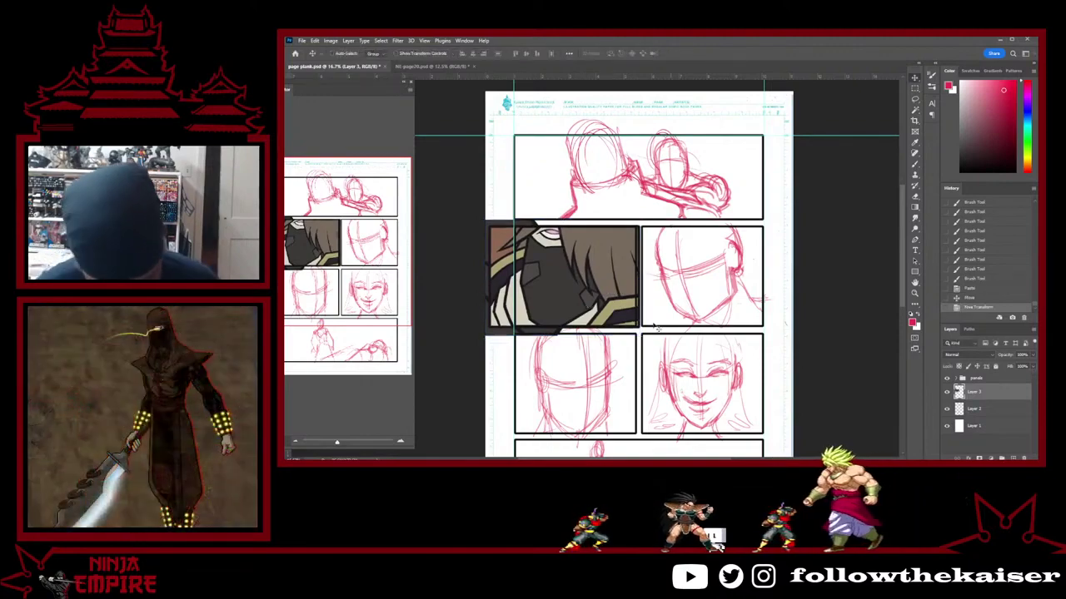
Nudge the pasted artwork to line up with the borders of the second row's left panel
{"action": "scroll", "coordinate": [638, 327], "scroll_direction": "up", "scroll_amount": 3}
{"action": "left_click_drag", "start_coordinate": [652, 353], "coordinate": [675, 354]}
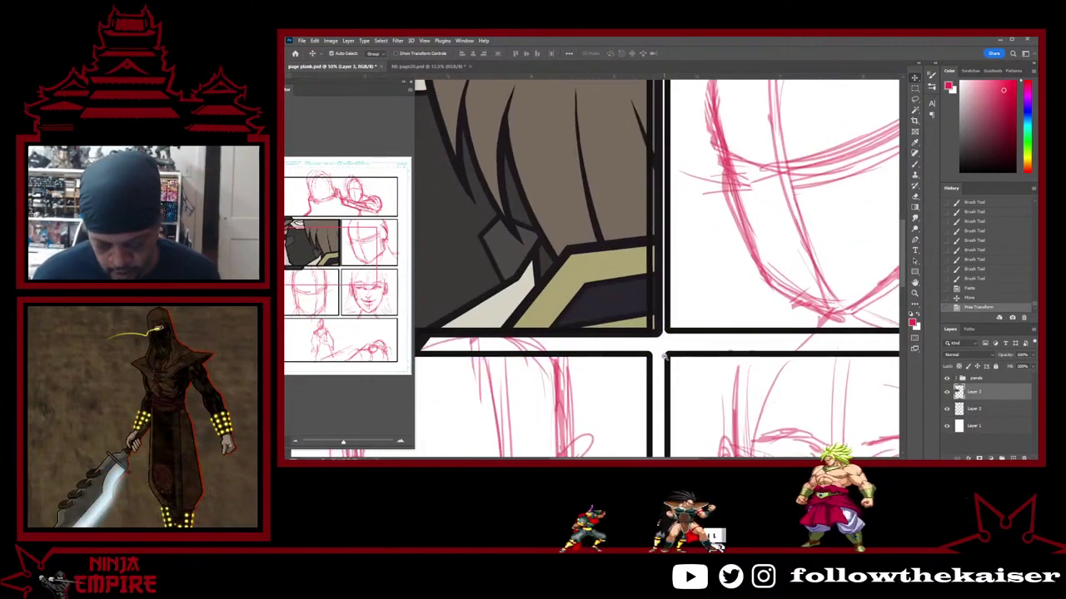
{"action": "scroll", "coordinate": [664, 355], "scroll_direction": "down", "scroll_amount": 2}
{"action": "scroll", "coordinate": [711, 348], "scroll_direction": "up", "scroll_amount": 1}
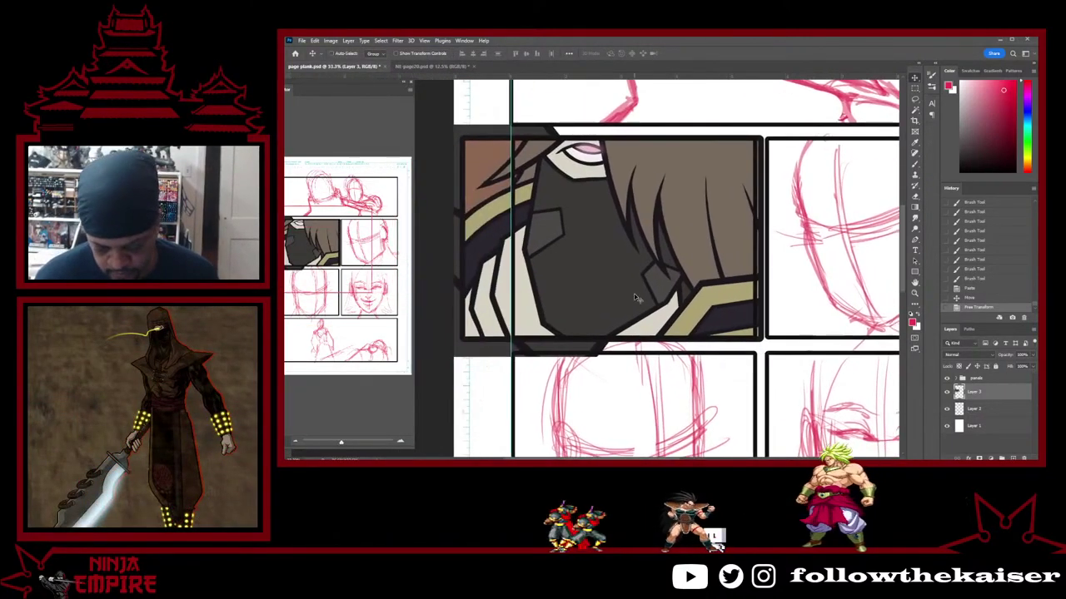
{"action": "left_click_drag", "start_coordinate": [635, 297], "coordinate": [658, 278]}
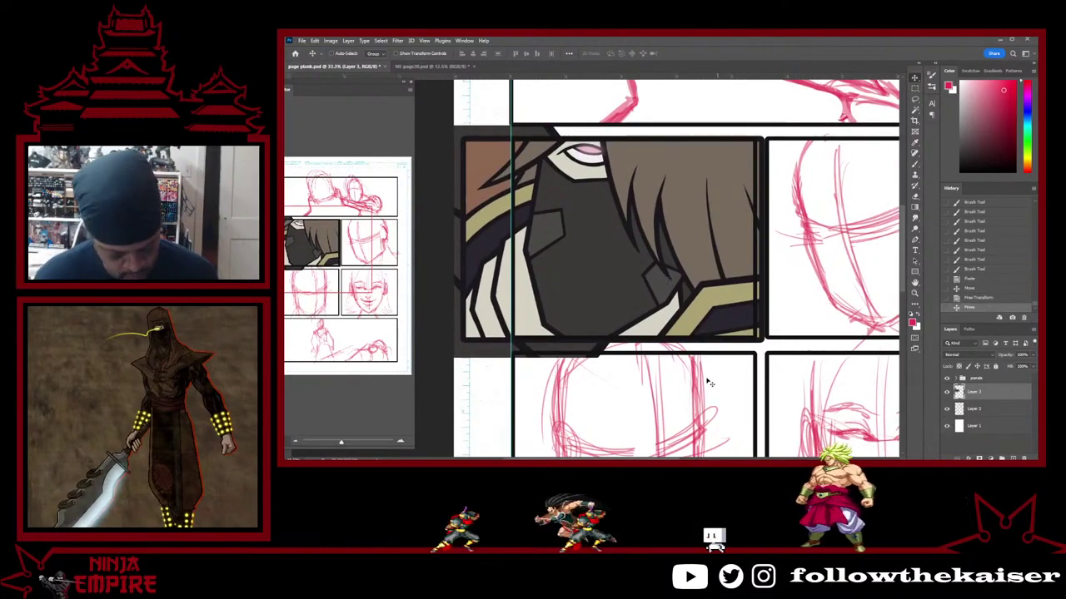
Erase the pasted artwork's overflow in the gutter below the panel with a straight horizontal eraser stroke
{"action": "key", "text": "e"}
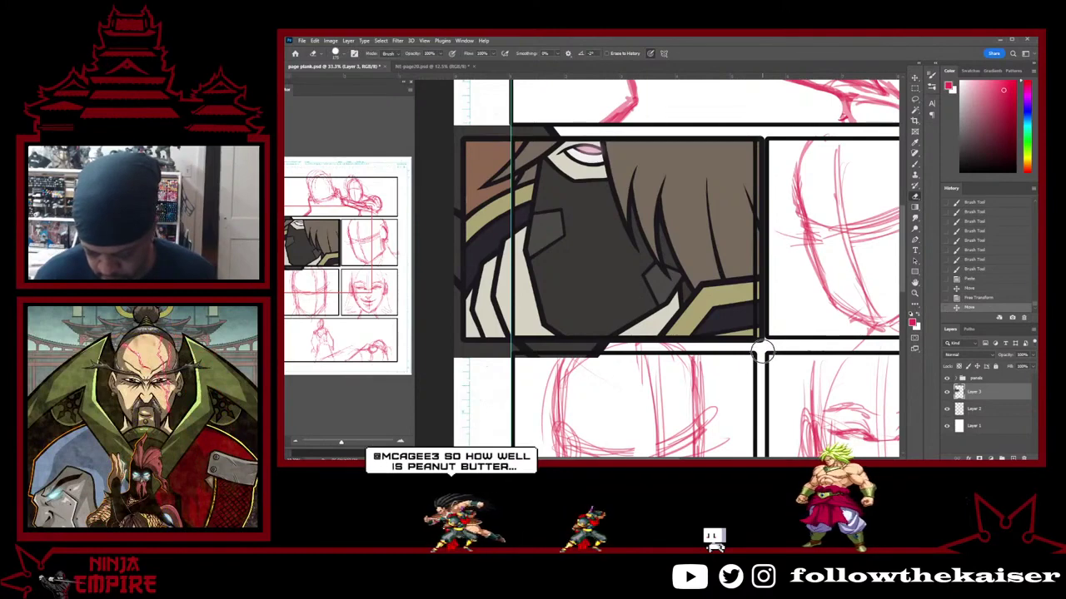
{"action": "left_click", "coordinate": [763, 352]}
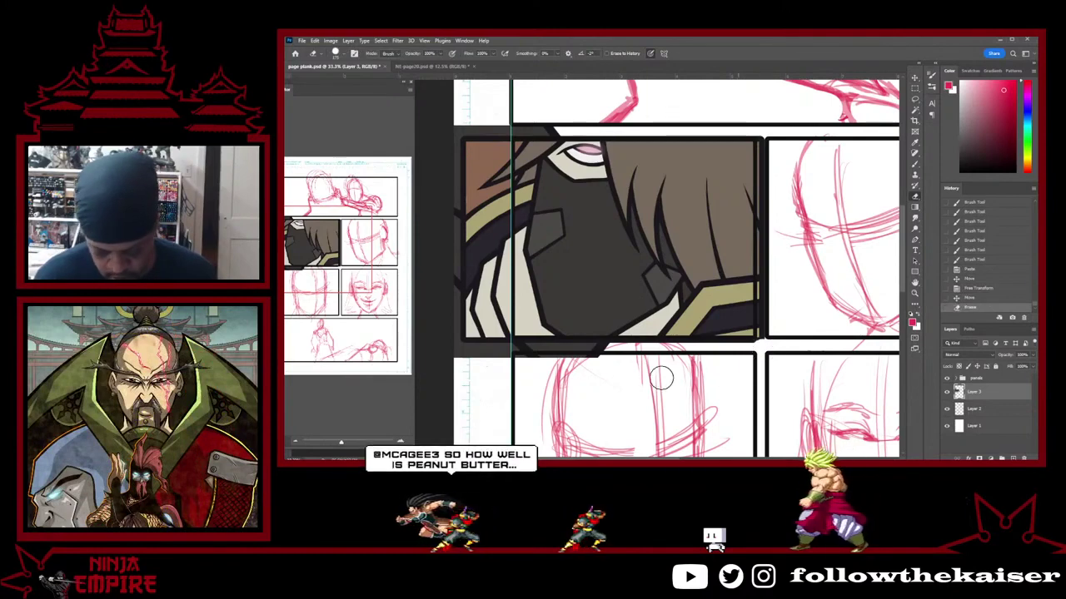
{"action": "left_click", "coordinate": [453, 349], "text": "shift"}
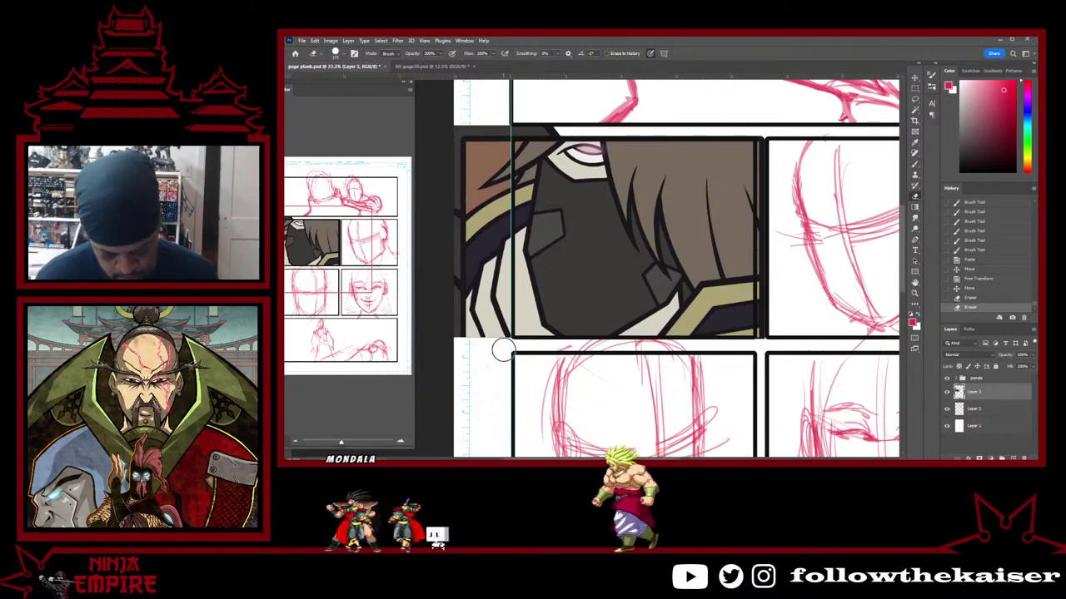
Erase a straight vertical strip of the pasted artwork just outside the panel's left border, redoing the stroke once
{"action": "left_click", "coordinate": [504, 115], "text": "shift"}
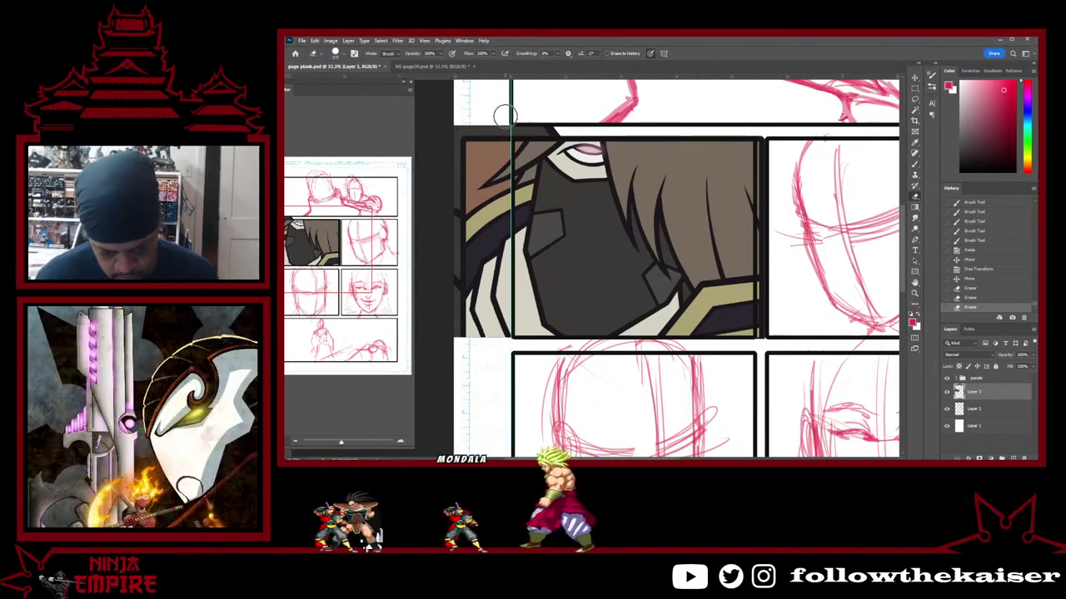
{"action": "left_click", "coordinate": [501, 117], "text": "shift"}
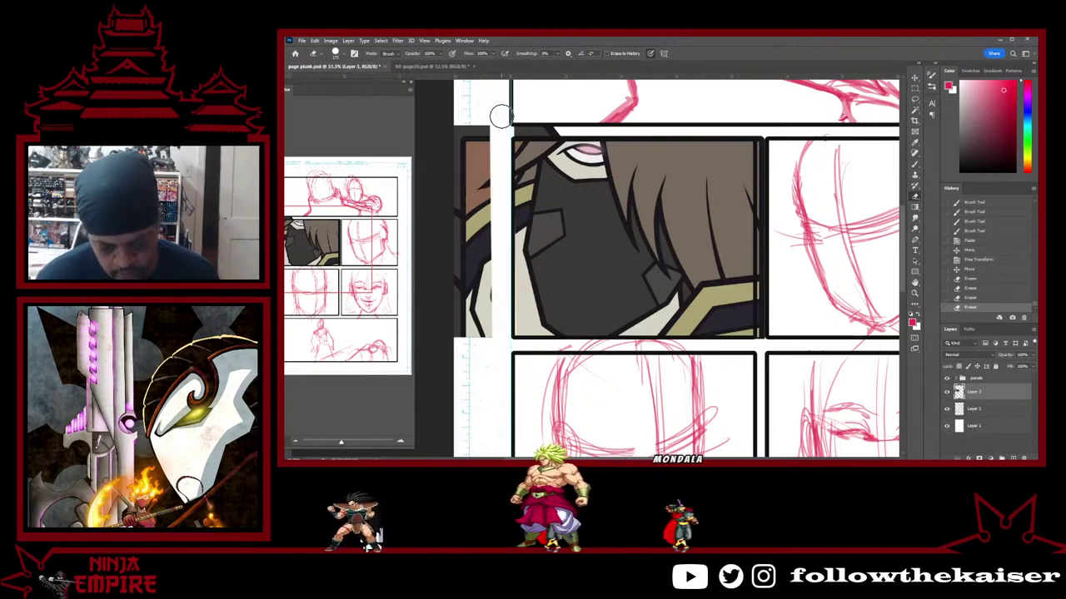
{"action": "key", "text": "ctrl+z"}
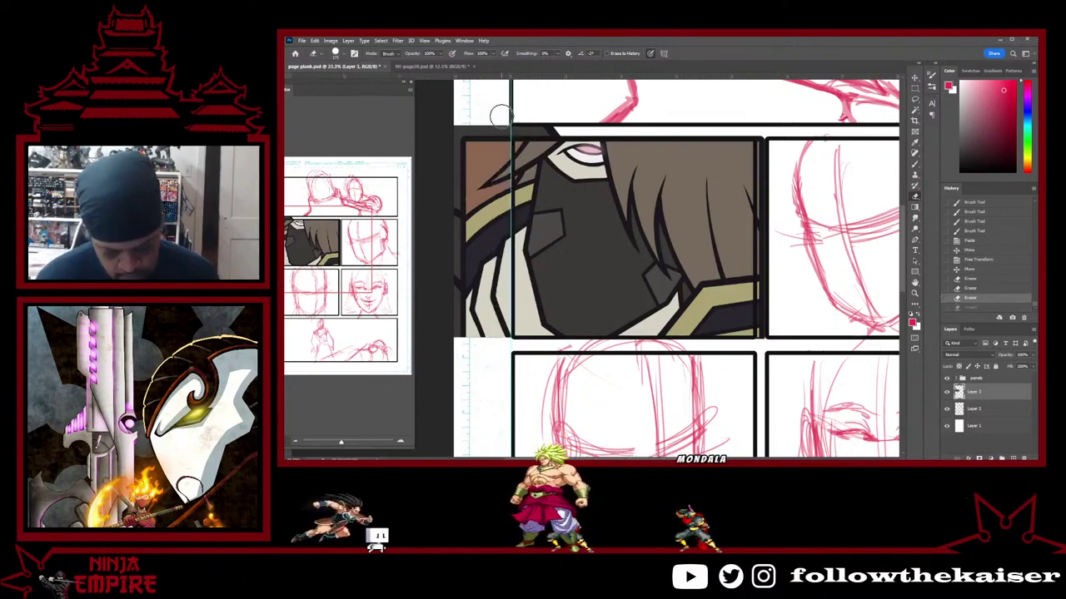
{"action": "left_click", "coordinate": [500, 116]}
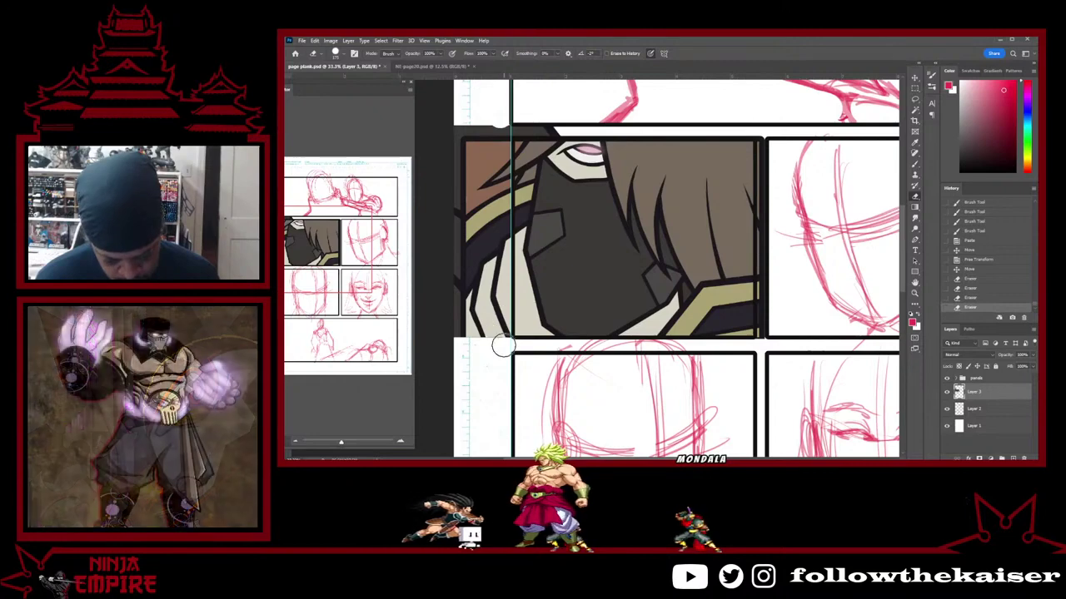
{"action": "left_click", "coordinate": [502, 347], "text": "shift"}
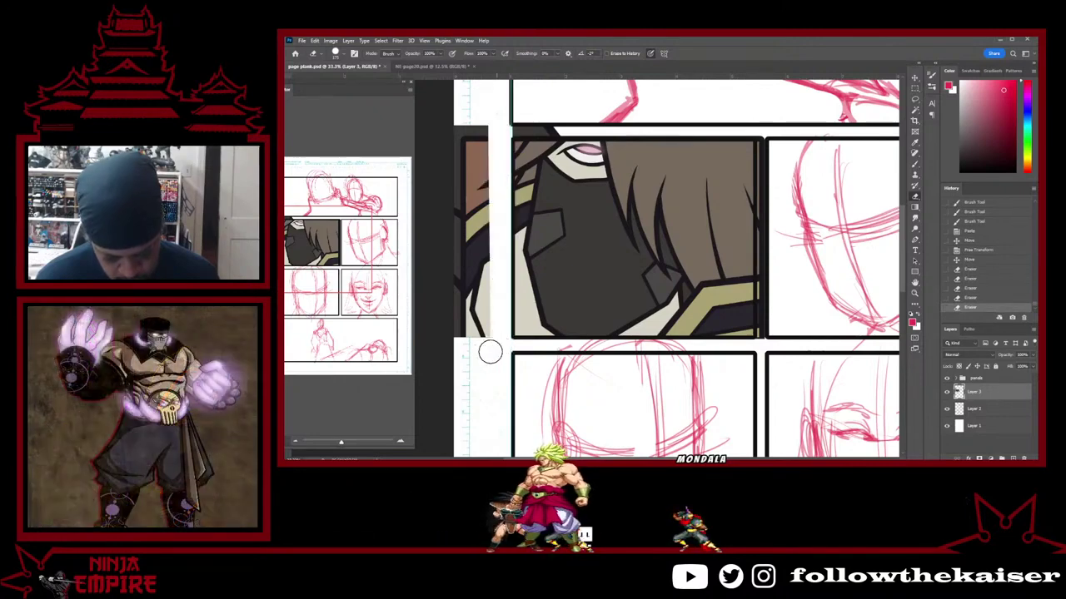
Erase the pasted artwork's remaining overflow beyond the panel's left border and in the gutters above and right of it, using straight eraser strokes
{"action": "left_click_drag", "start_coordinate": [490, 352], "coordinate": [495, 146]}
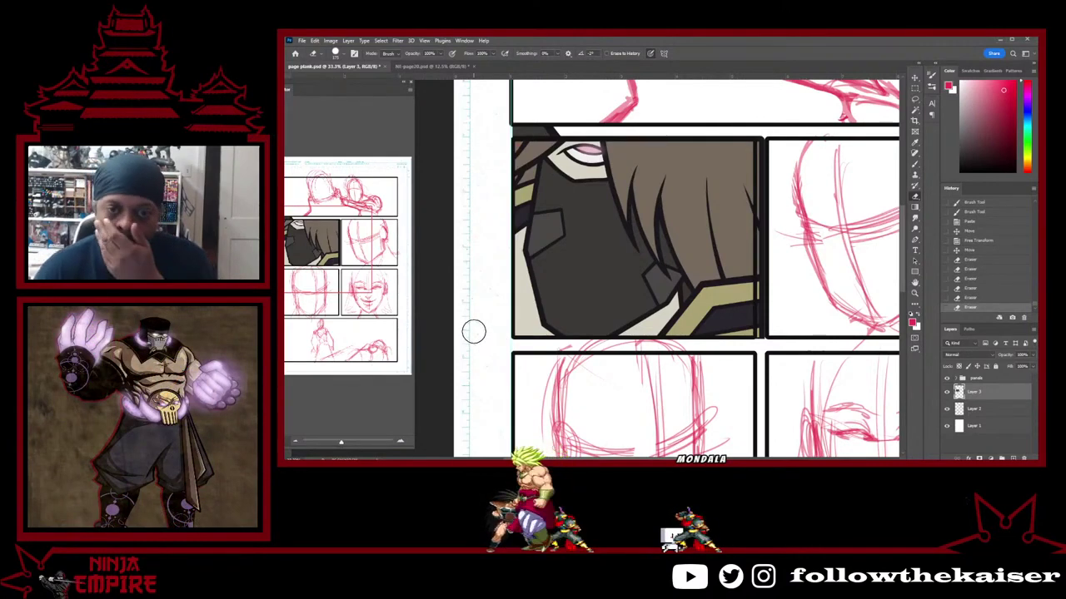
{"action": "left_click_drag", "start_coordinate": [583, 289], "coordinate": [562, 349]}
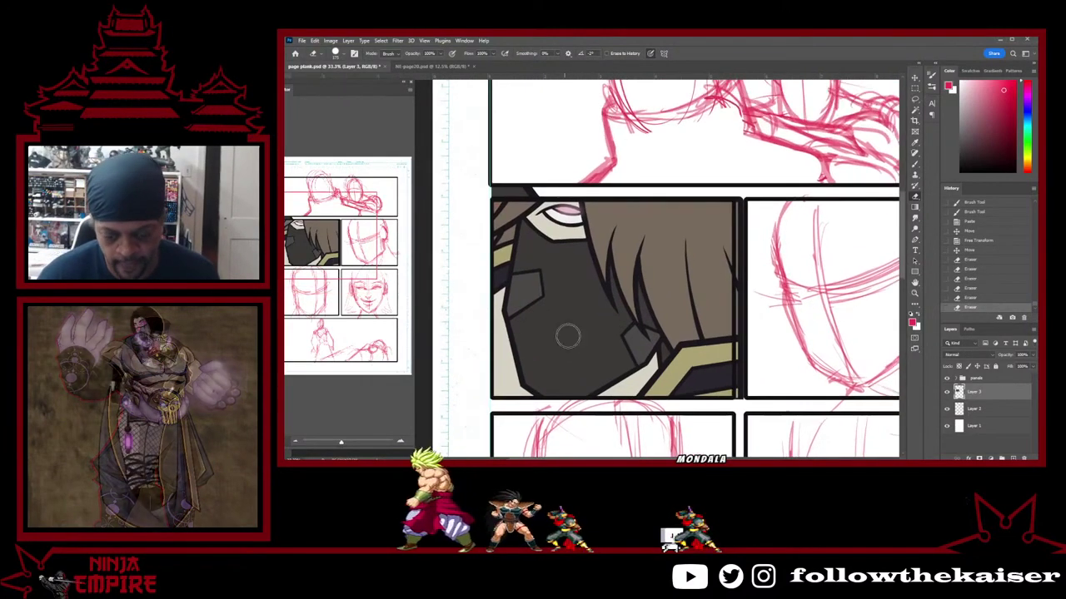
{"action": "left_click", "coordinate": [478, 189]}
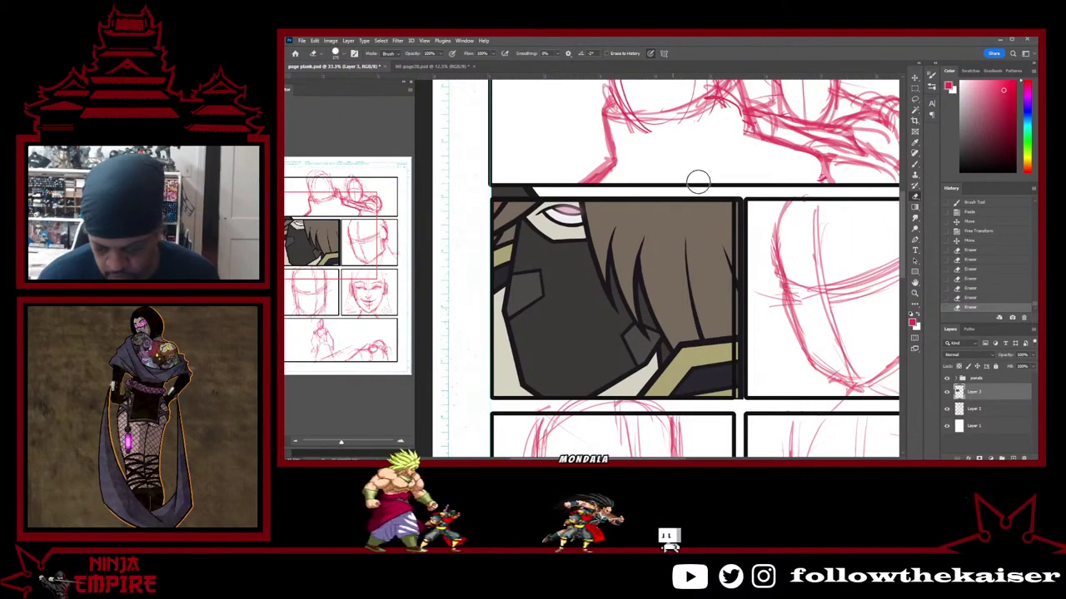
{"action": "left_click", "coordinate": [741, 187], "text": "shift"}
{"action": "left_click", "coordinate": [740, 189], "text": "shift"}
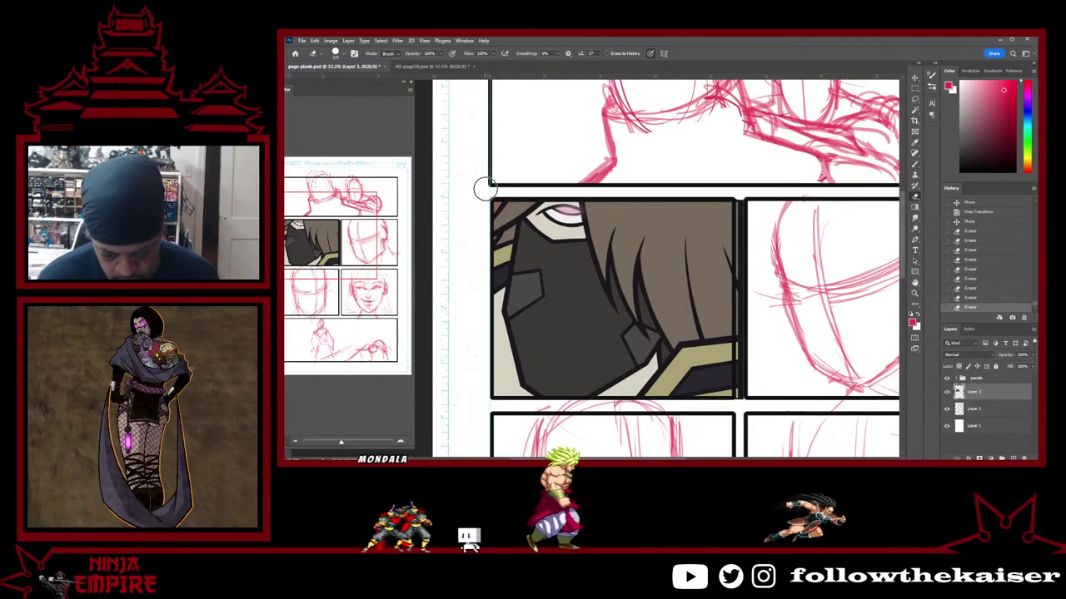
{"action": "left_click", "coordinate": [746, 190], "text": "shift"}
{"action": "left_click", "coordinate": [743, 188]}
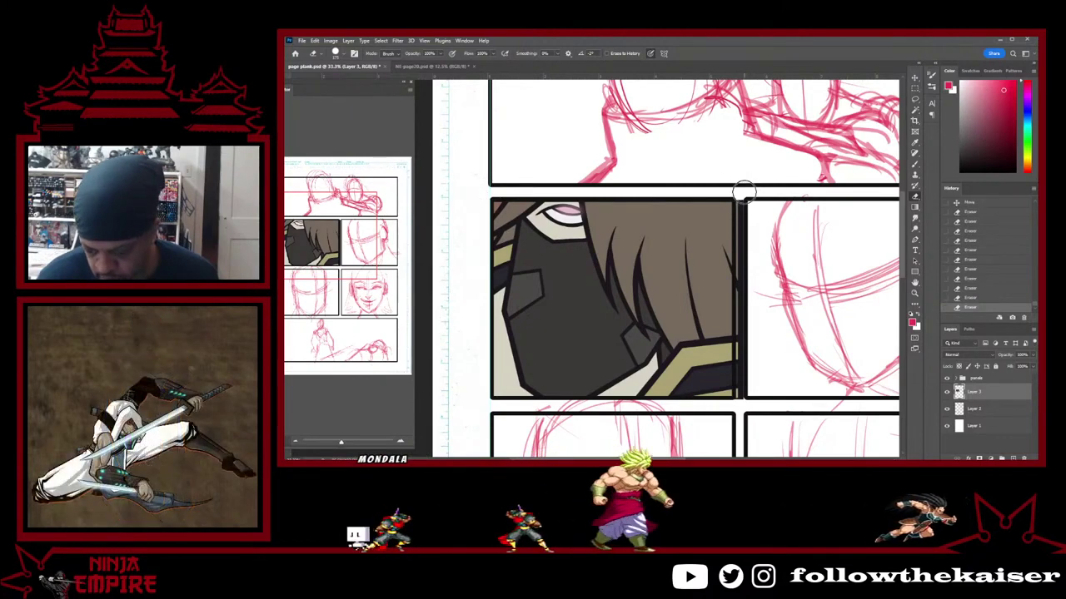
{"action": "left_click", "coordinate": [743, 404]}
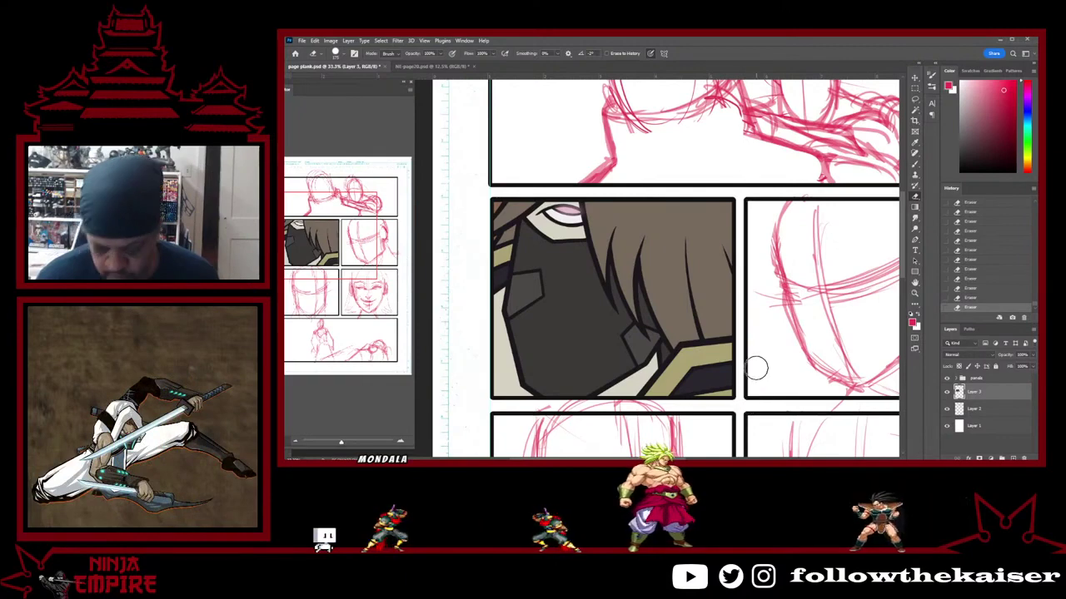
Add a new layer and place it beneath the pasted artwork layer
{"action": "scroll", "coordinate": [704, 344], "scroll_direction": "down", "scroll_amount": 2}
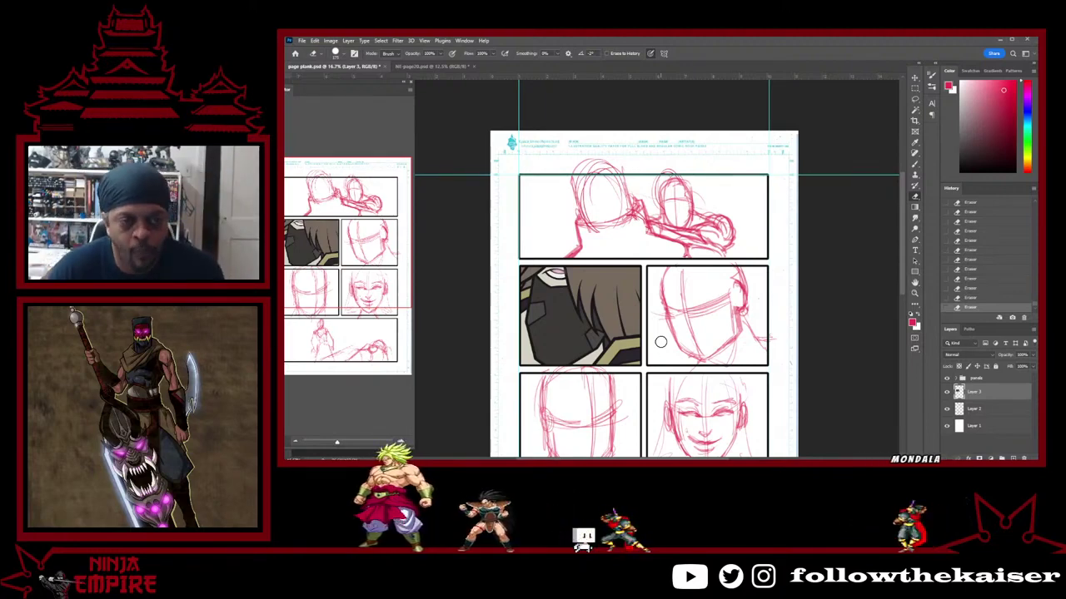
{"action": "left_click_drag", "start_coordinate": [633, 359], "coordinate": [624, 268]}
{"action": "left_click_drag", "start_coordinate": [631, 177], "coordinate": [624, 285]}
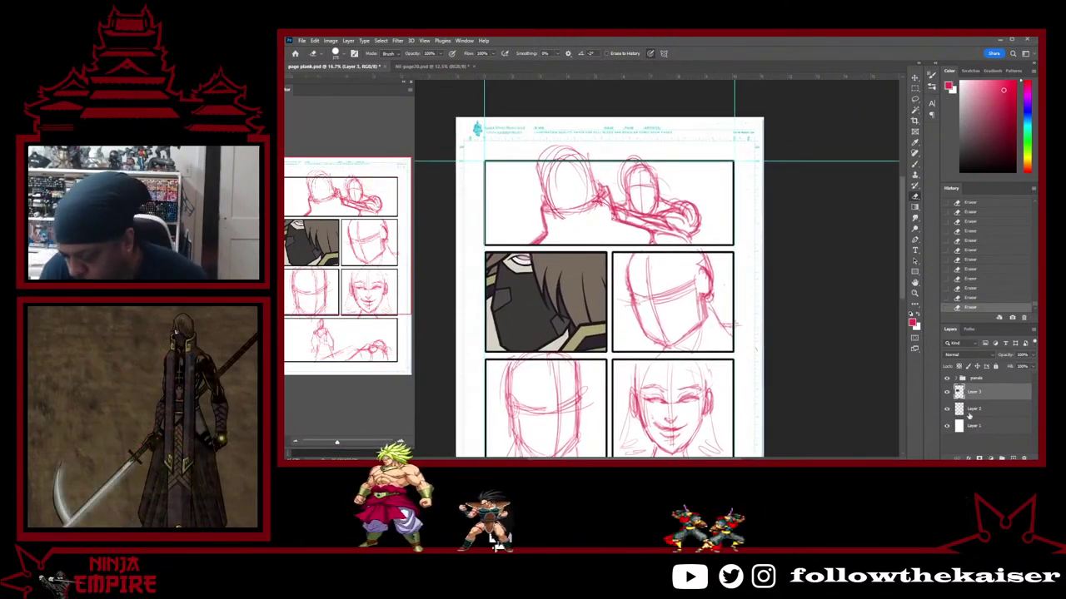
{"action": "left_click", "coordinate": [1013, 458]}
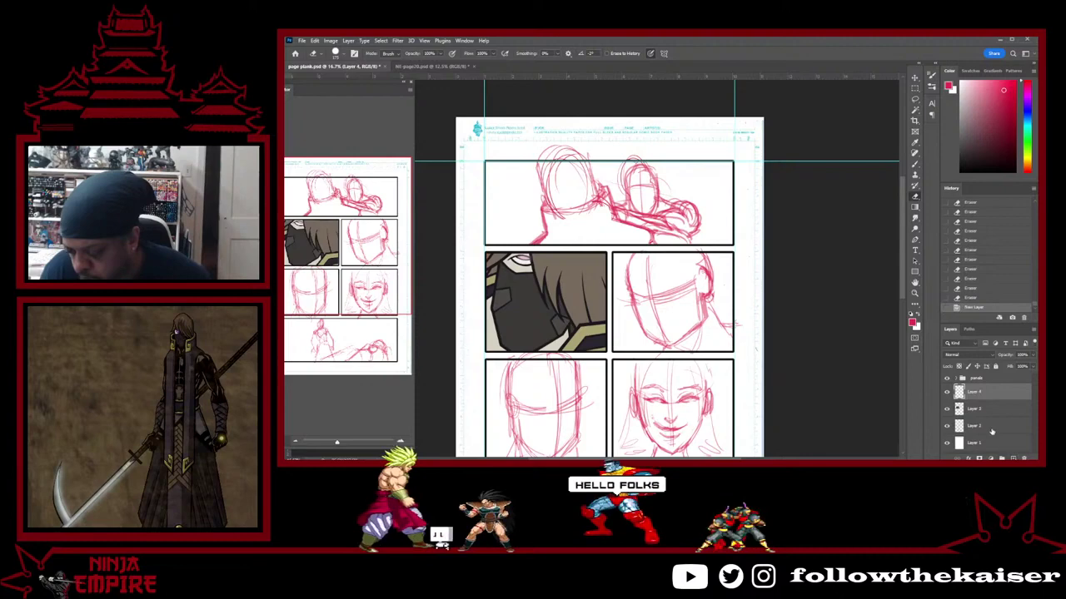
{"action": "double_click", "coordinate": [974, 392]}
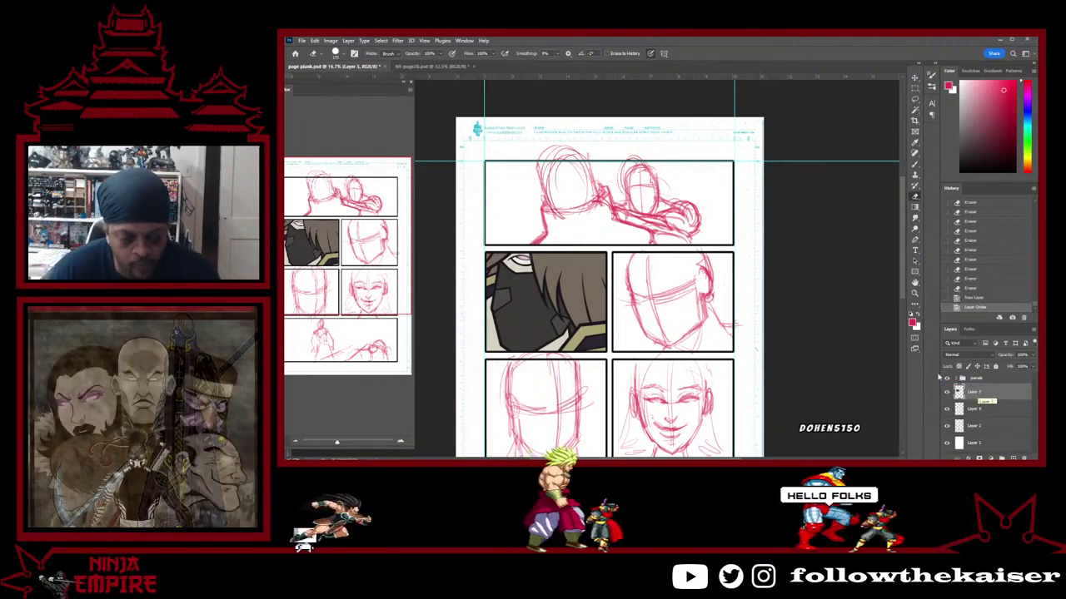
Add a fresh layer for brush inking directly beneath the pasted artwork layer and delete the spare empty Layer 4
{"action": "scroll", "coordinate": [600, 225], "scroll_direction": "up", "scroll_amount": 2}
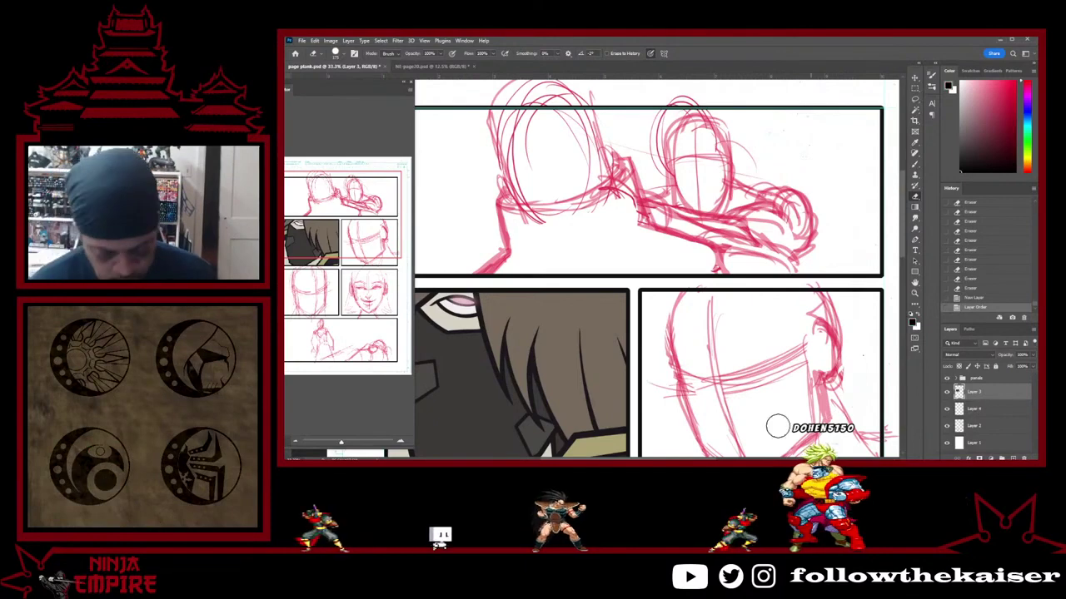
{"action": "key", "text": "b"}
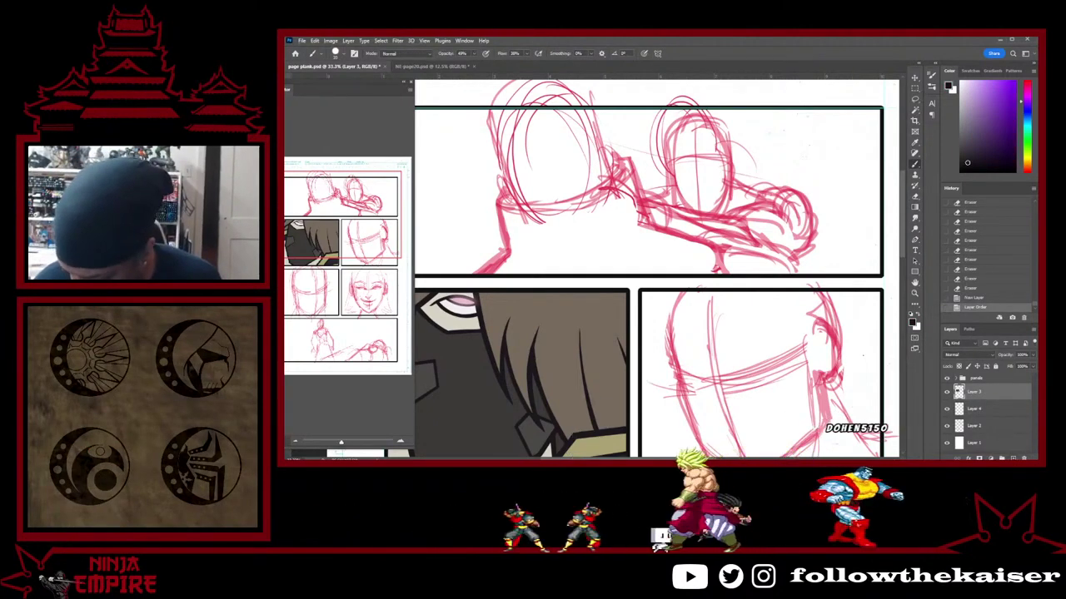
{"action": "left_click", "coordinate": [1012, 457]}
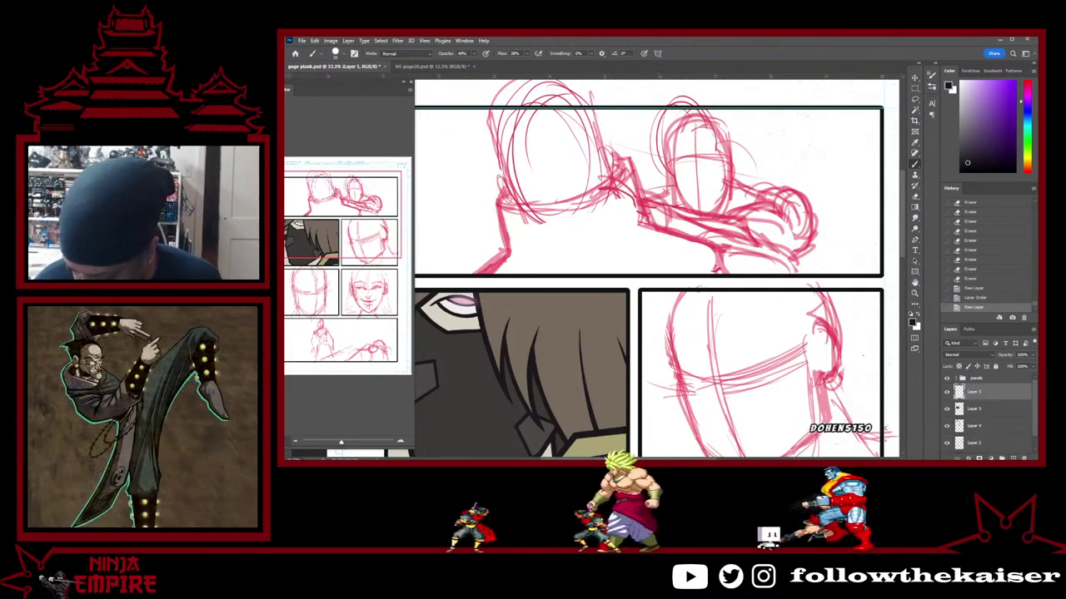
{"action": "left_click", "coordinate": [947, 425]}
{"action": "left_click", "coordinate": [947, 425]}
{"action": "left_click", "coordinate": [947, 425]}
{"action": "left_click", "coordinate": [947, 425]}
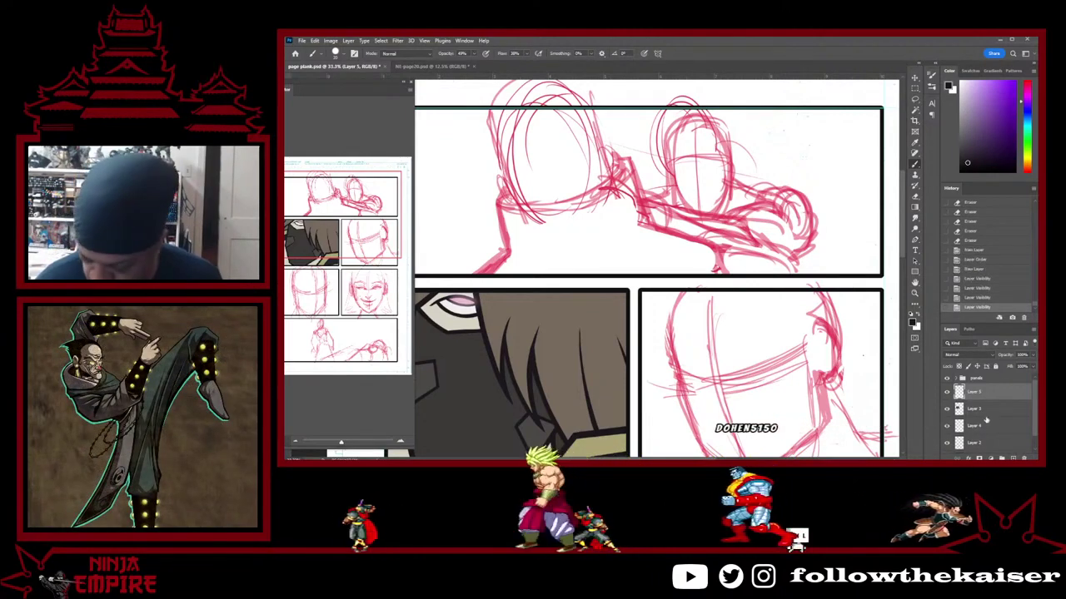
{"action": "key", "text": "ctrl+bracketleft"}
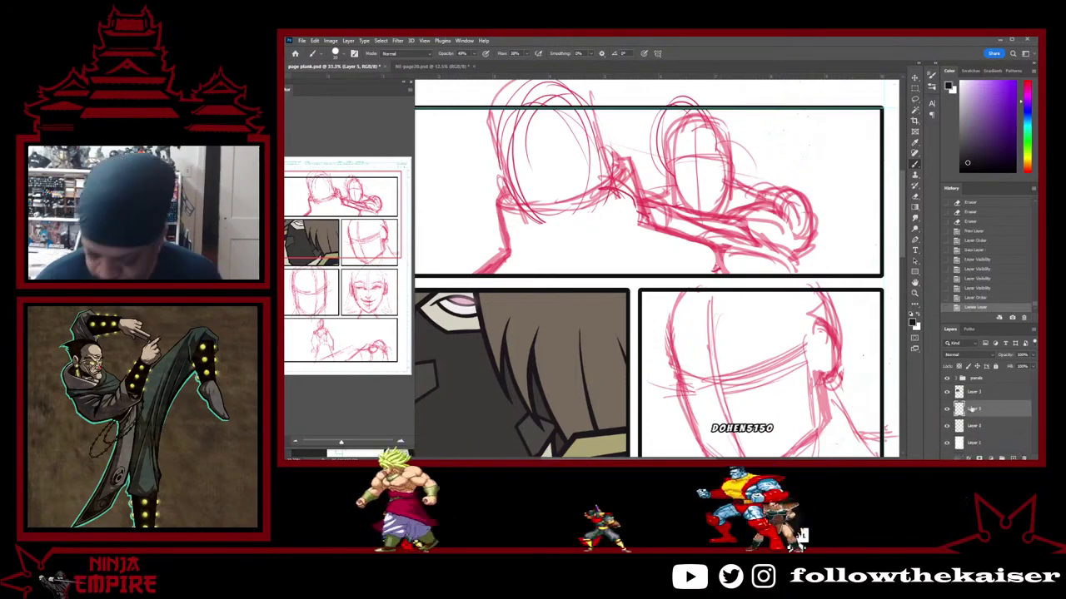
Set the brush flow and opacity to 100%, trying strokes on the left head in the first panel
{"action": "key", "text": "ctrl+plus"}
{"action": "left_click_drag", "start_coordinate": [516, 214], "coordinate": [655, 323]}
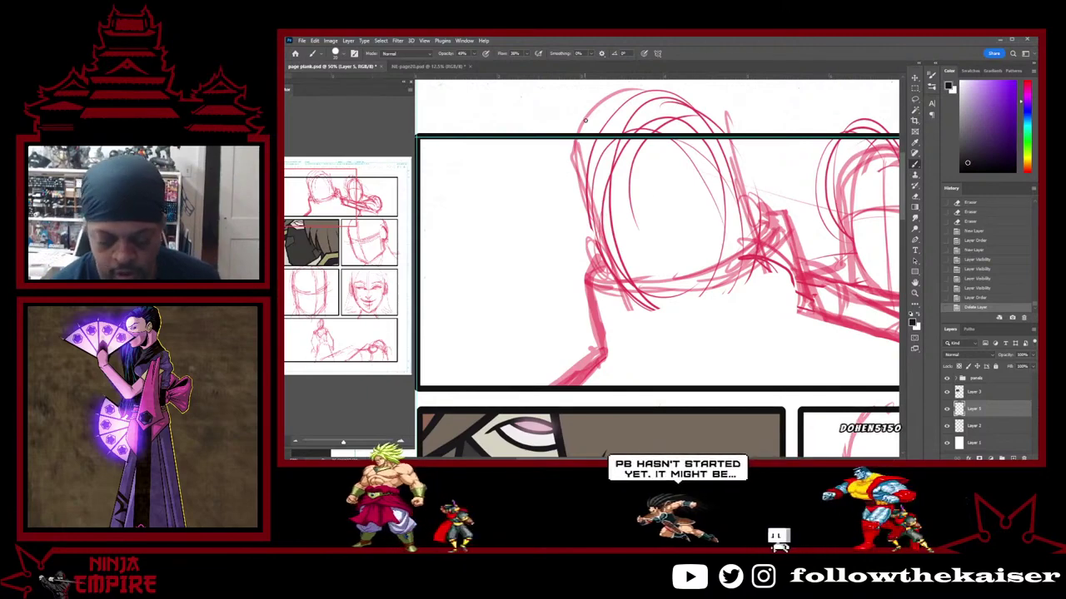
{"action": "mouse_move", "coordinate": [591, 237]}
{"action": "left_mouse_down"}
{"action": "mouse_move", "coordinate": [597, 273]}
{"action": "mouse_move", "coordinate": [602, 265]}
{"action": "left_mouse_up"}
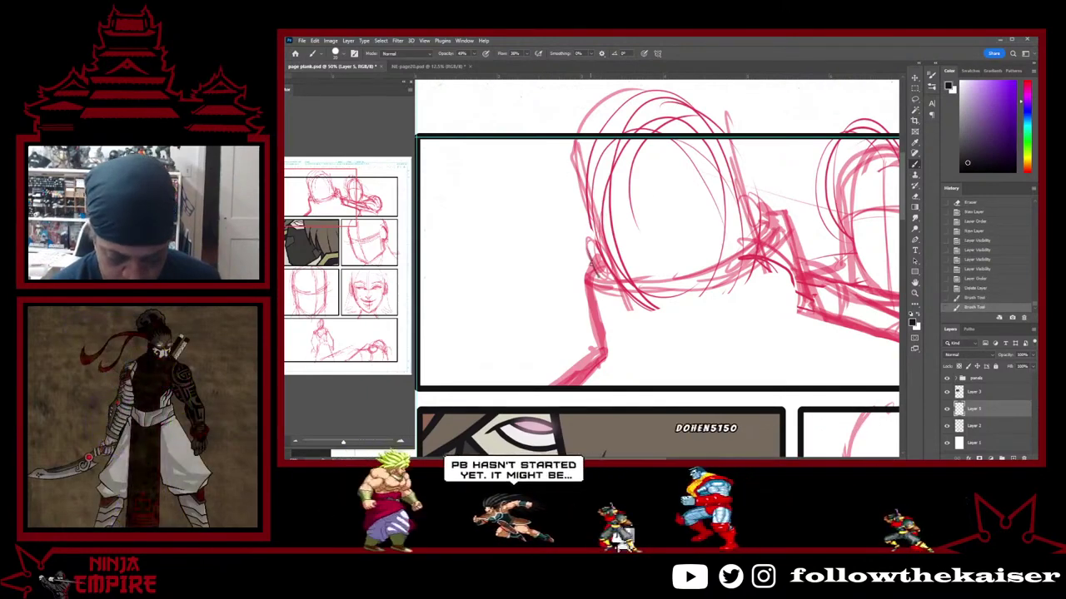
{"action": "left_click", "coordinate": [475, 55]}
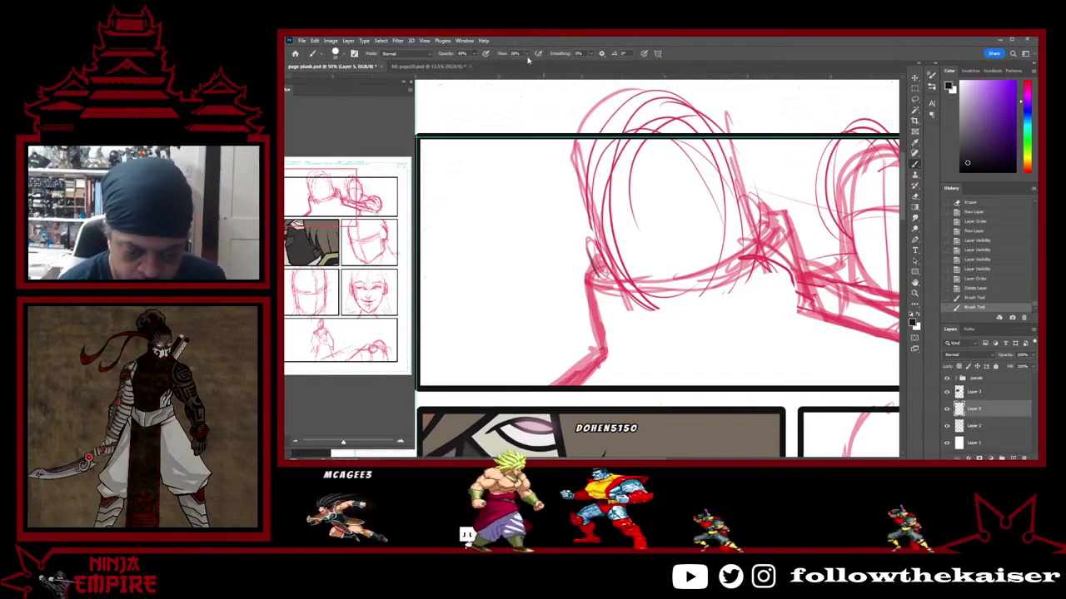
{"action": "left_click_drag", "start_coordinate": [526, 64], "coordinate": [550, 64]}
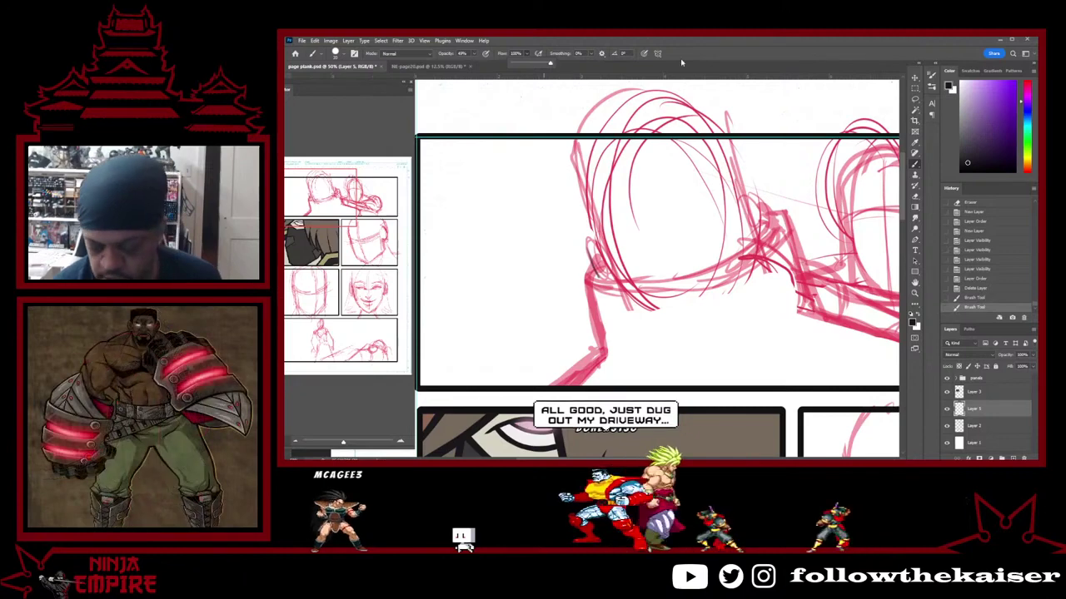
{"action": "left_click_drag", "start_coordinate": [582, 140], "coordinate": [569, 175]}
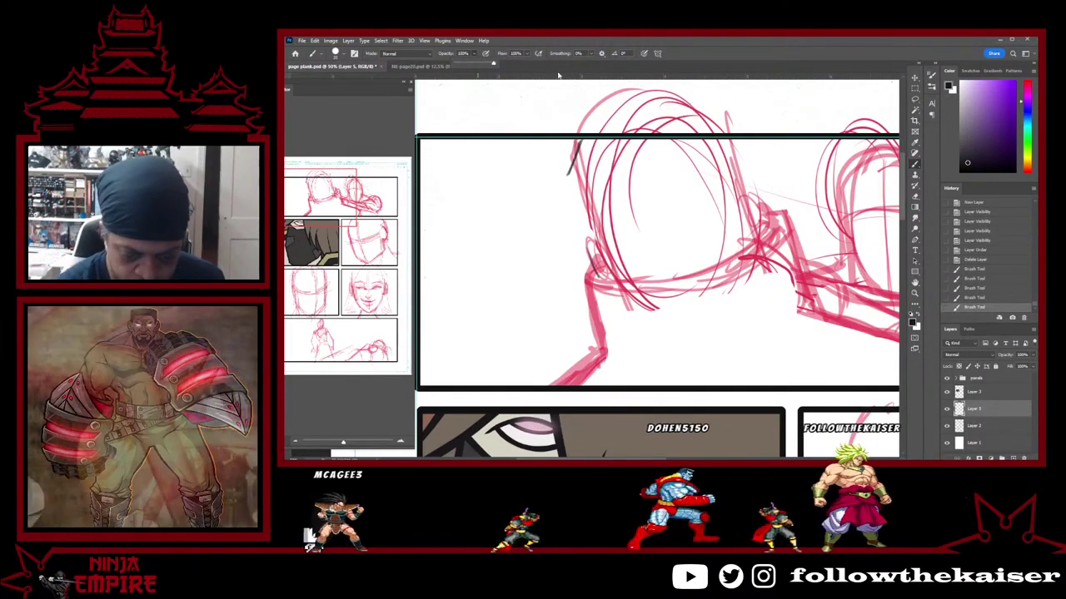
Ink the left head's angular left contour and the spiky tufts along its right side in the first panel
{"action": "mouse_move", "coordinate": [582, 140]}
{"action": "left_mouse_down"}
{"action": "mouse_move", "coordinate": [568, 173]}
{"action": "mouse_move", "coordinate": [592, 261]}
{"action": "left_mouse_up"}
{"action": "left_click_drag", "start_coordinate": [572, 195], "coordinate": [596, 275]}
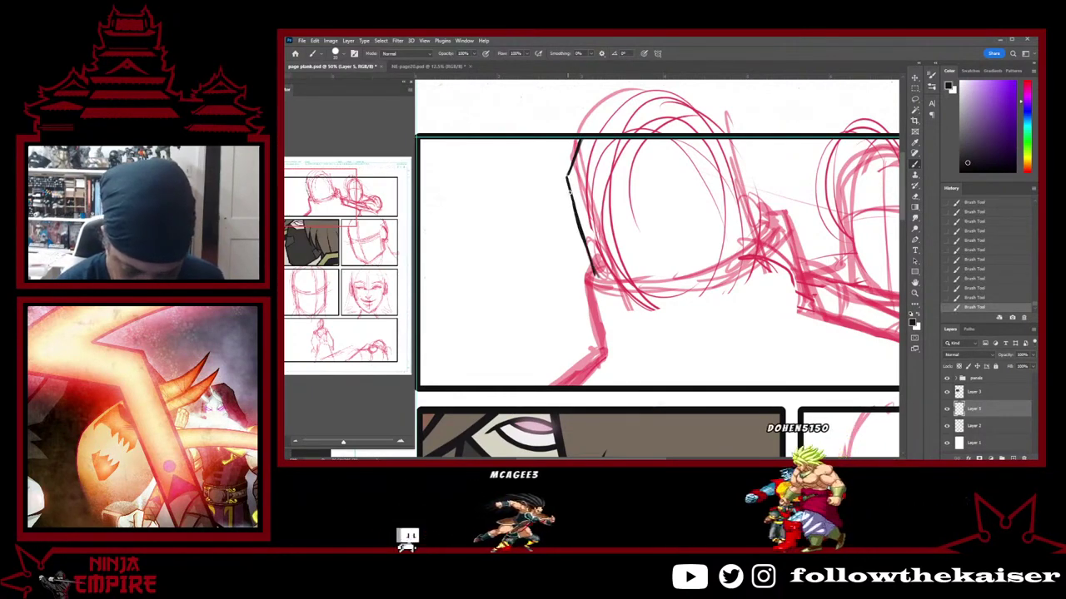
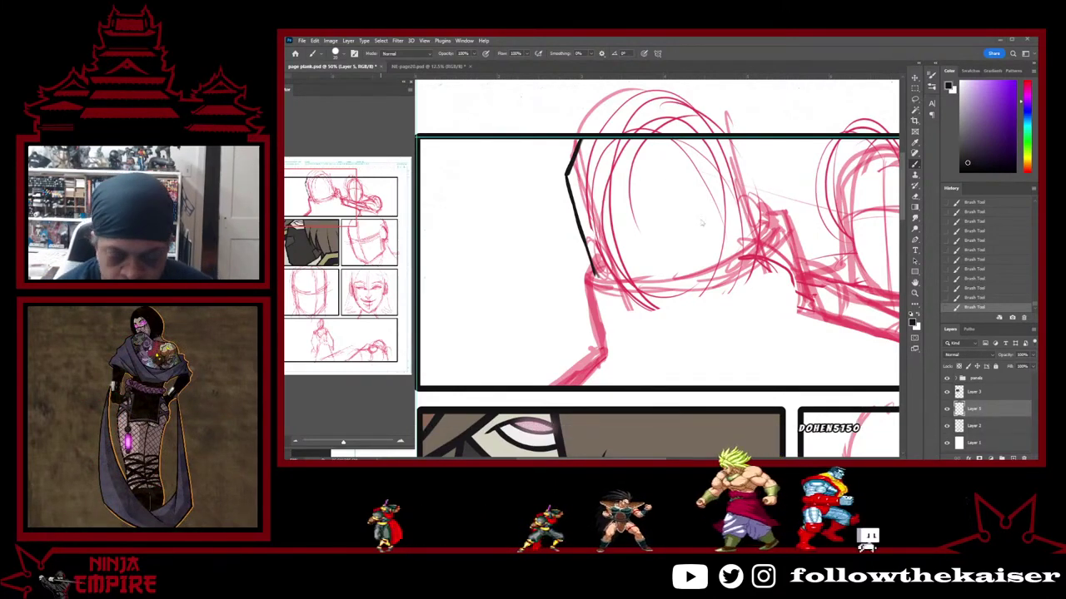
{"action": "left_click_drag", "start_coordinate": [629, 169], "coordinate": [590, 184]}
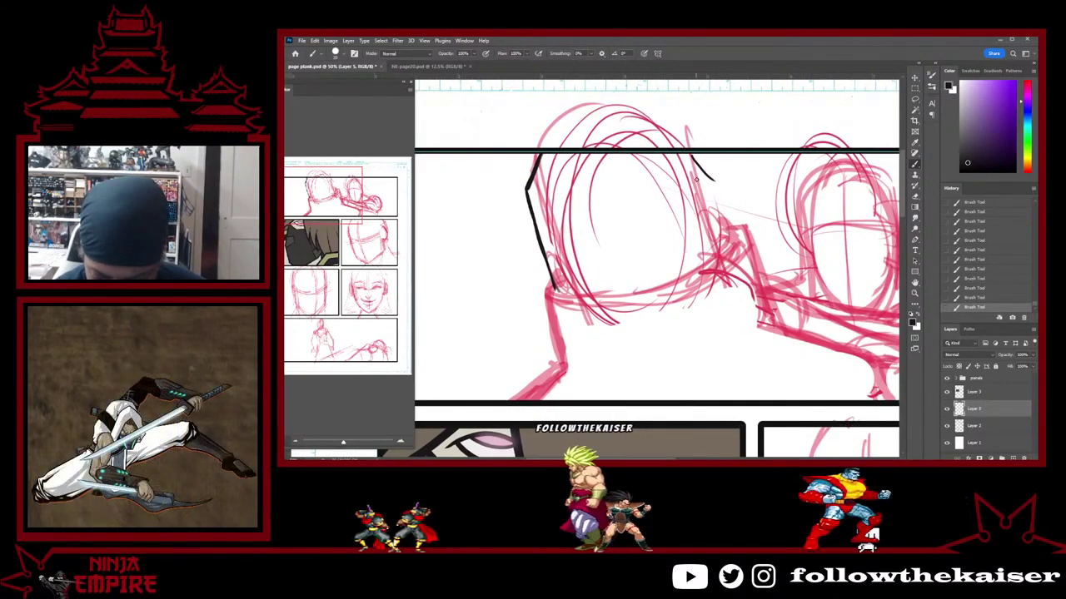
{"action": "mouse_move", "coordinate": [697, 179]}
{"action": "left_mouse_down"}
{"action": "mouse_move", "coordinate": [722, 180]}
{"action": "mouse_move", "coordinate": [721, 220]}
{"action": "left_mouse_up"}
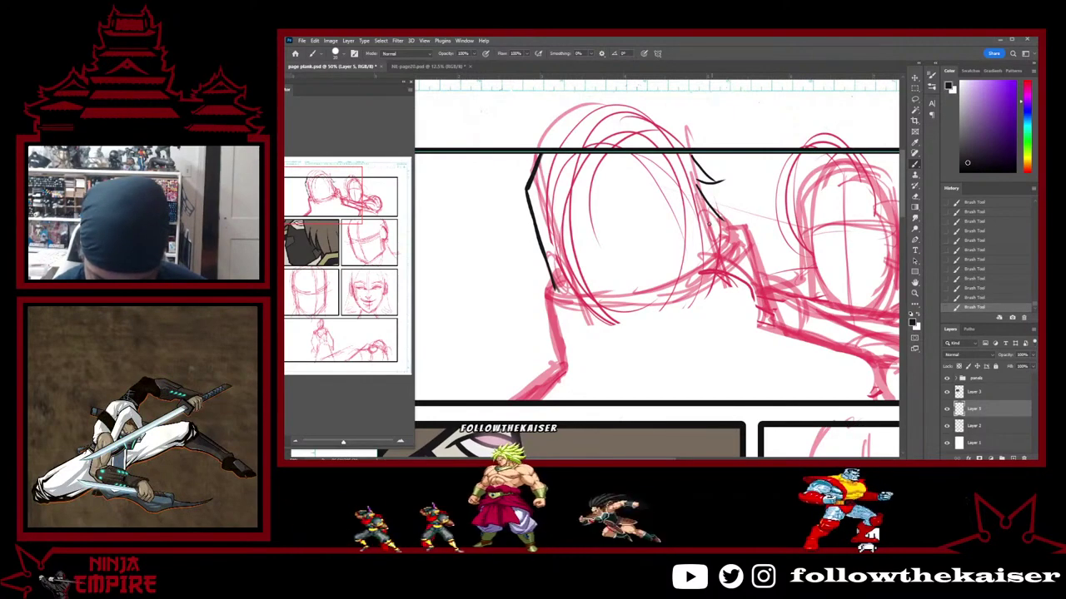
{"action": "left_click_drag", "start_coordinate": [712, 237], "coordinate": [741, 218]}
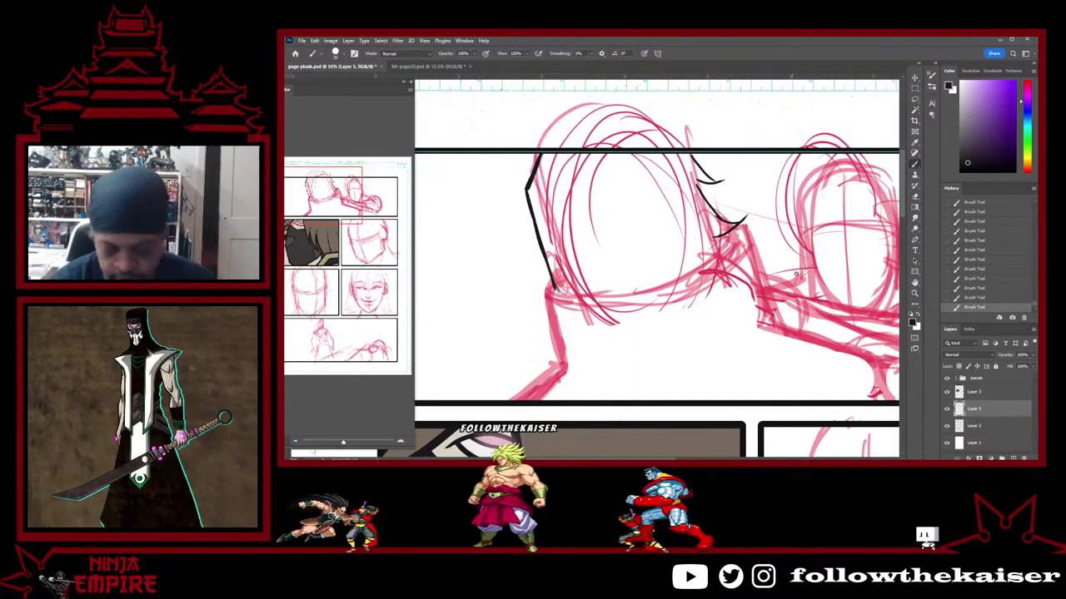
Rotate the canvas and extend the lowest spiky tuft's line inward across the left head's right edge
{"action": "key", "text": "r"}
{"action": "left_click_drag", "start_coordinate": [805, 206], "coordinate": [722, 122]}
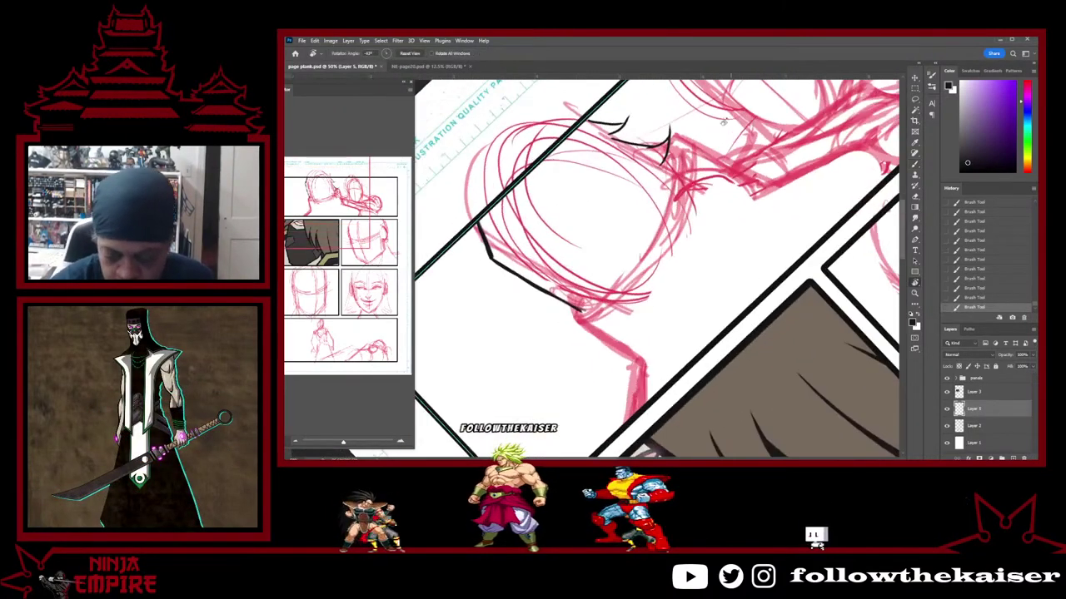
{"action": "mouse_move", "coordinate": [772, 148]}
{"action": "left_mouse_down"}
{"action": "mouse_move", "coordinate": [664, 408]}
{"action": "mouse_move", "coordinate": [590, 366]}
{"action": "left_mouse_up"}
{"action": "mouse_move", "coordinate": [644, 306]}
{"action": "left_mouse_down"}
{"action": "mouse_move", "coordinate": [652, 259]}
{"action": "mouse_move", "coordinate": [641, 311]}
{"action": "left_mouse_up"}
{"action": "key", "text": "b"}
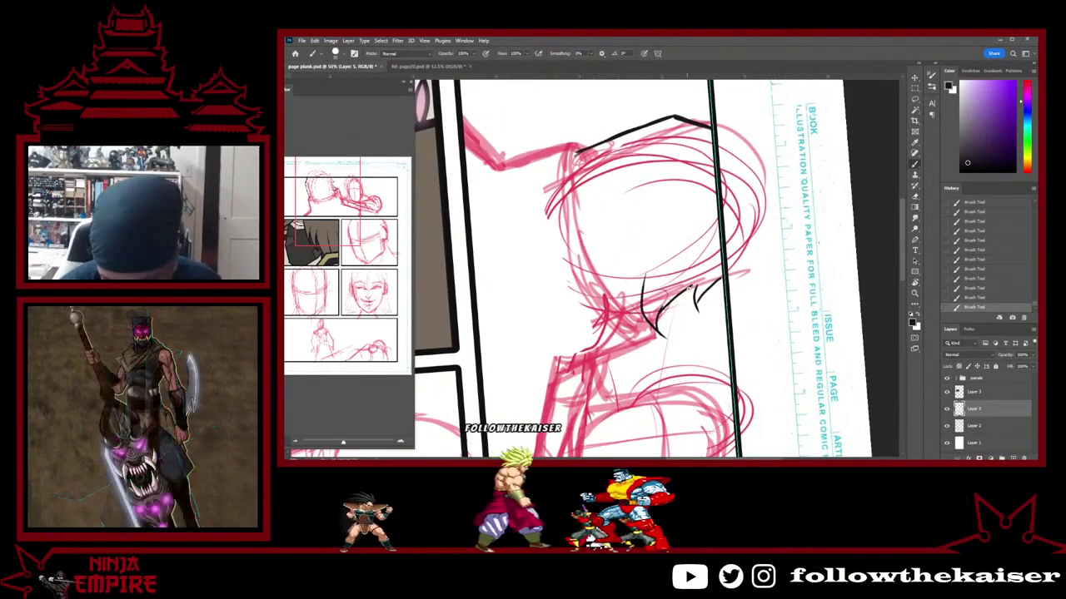
Rotate the canvas to a comfortable angle and ink the left head's curved jawline from its left contour to the tufts
{"action": "key", "text": "r"}
{"action": "mouse_move", "coordinate": [737, 279]}
{"action": "left_mouse_down"}
{"action": "mouse_move", "coordinate": [695, 67]}
{"action": "mouse_move", "coordinate": [706, 102]}
{"action": "left_mouse_up"}
{"action": "key", "text": "b"}
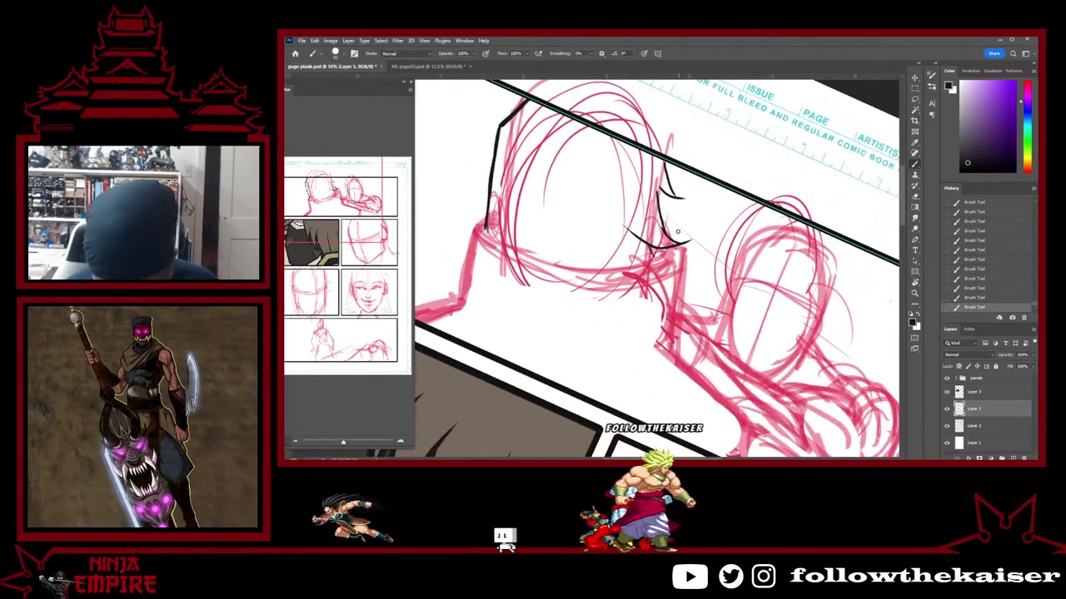
{"action": "key", "text": "r"}
{"action": "mouse_move", "coordinate": [699, 169]}
{"action": "left_mouse_down"}
{"action": "mouse_move", "coordinate": [737, 255]}
{"action": "mouse_move", "coordinate": [736, 290]}
{"action": "left_mouse_up"}
{"action": "key", "text": "b"}
{"action": "mouse_move", "coordinate": [559, 159]}
{"action": "left_mouse_down"}
{"action": "mouse_move", "coordinate": [588, 258]}
{"action": "mouse_move", "coordinate": [641, 316]}
{"action": "left_mouse_up"}
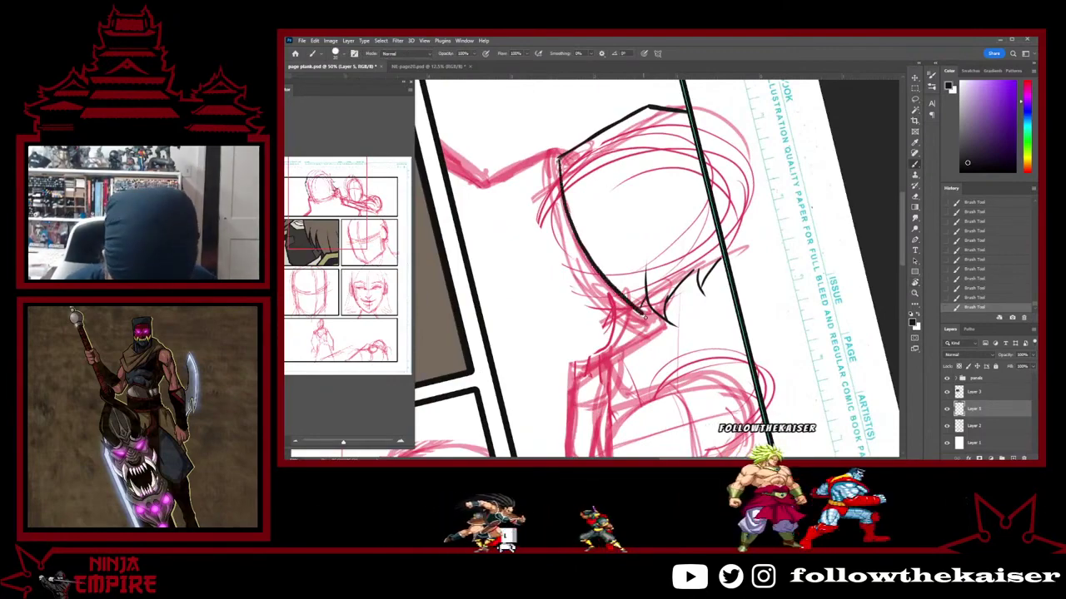
Ink the left figure's neck and shoulder outline on its left side down to the first panel's lower border, rotating the canvas as needed
{"action": "key", "text": "r"}
{"action": "mouse_move", "coordinate": [718, 268]}
{"action": "left_mouse_down"}
{"action": "mouse_move", "coordinate": [656, 162]}
{"action": "mouse_move", "coordinate": [759, 172]}
{"action": "left_mouse_up"}
{"action": "left_click_drag", "start_coordinate": [758, 173], "coordinate": [724, 129]}
{"action": "key", "text": "b"}
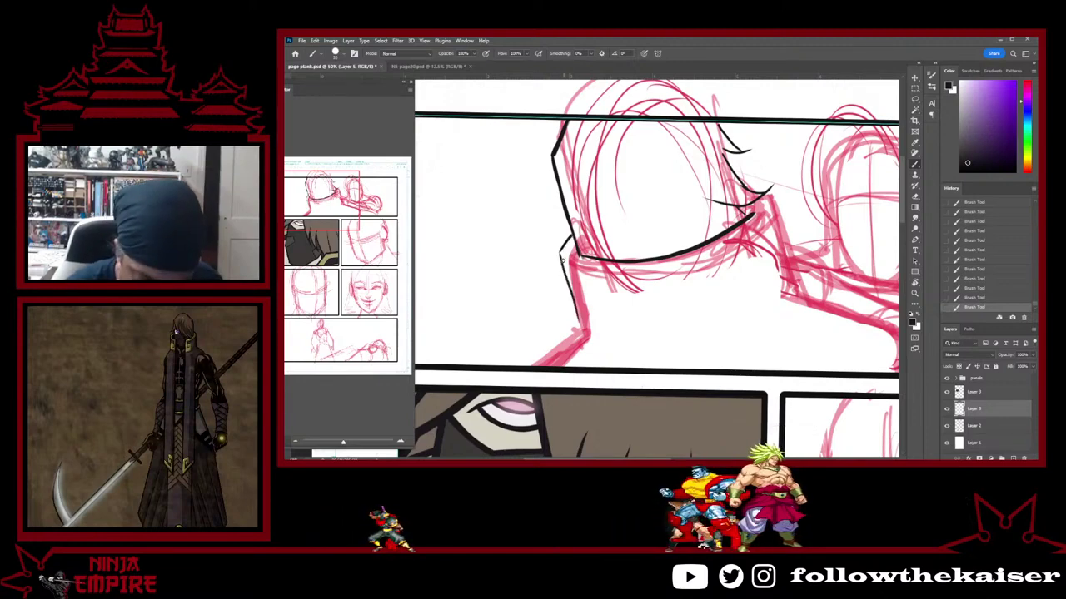
{"action": "key", "text": "r"}
{"action": "left_click_drag", "start_coordinate": [589, 336], "coordinate": [619, 258]}
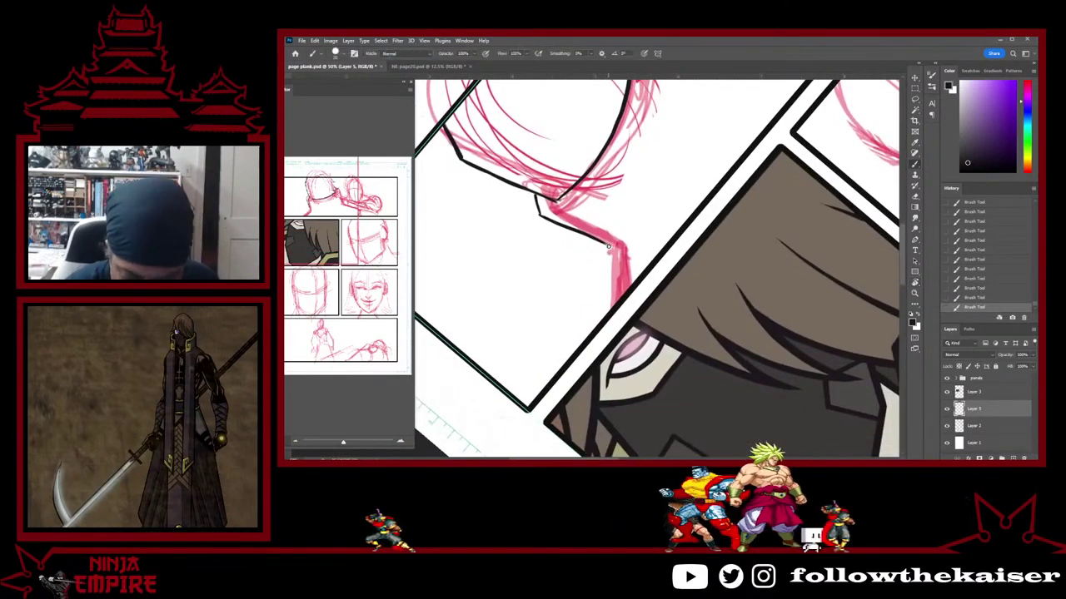
{"action": "key", "text": "r"}
{"action": "mouse_move", "coordinate": [661, 231]}
{"action": "left_mouse_down"}
{"action": "mouse_move", "coordinate": [738, 352]}
{"action": "mouse_move", "coordinate": [596, 242]}
{"action": "left_mouse_up"}
{"action": "key", "text": "b"}
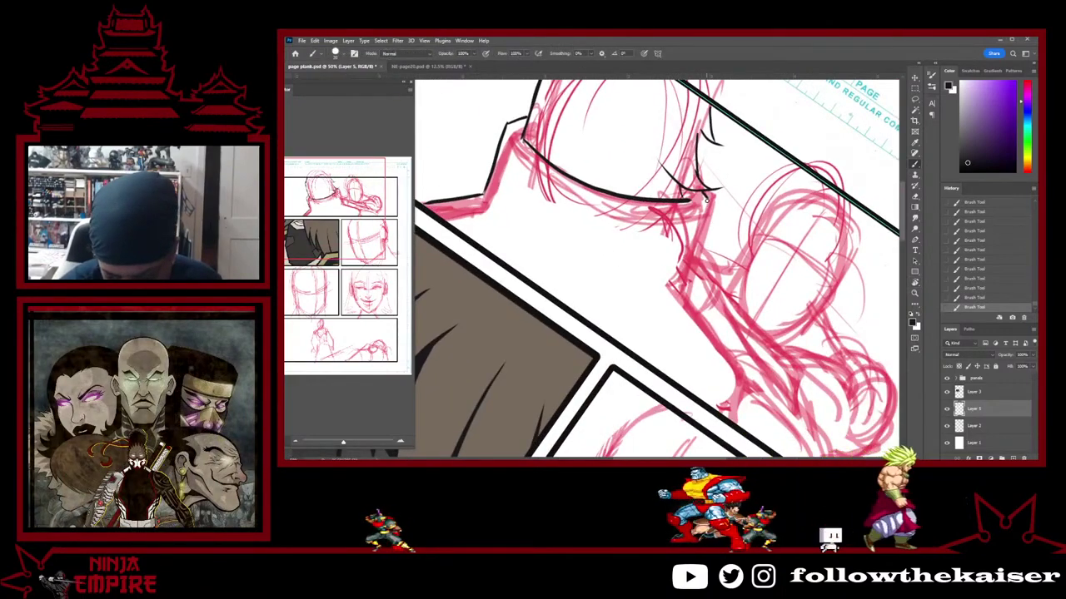
Ink the left figure's right neck and shoulder outline from the lowest tuft down to the panel's lower border, touching up with the eraser
{"action": "left_click_drag", "start_coordinate": [707, 200], "coordinate": [687, 263]}
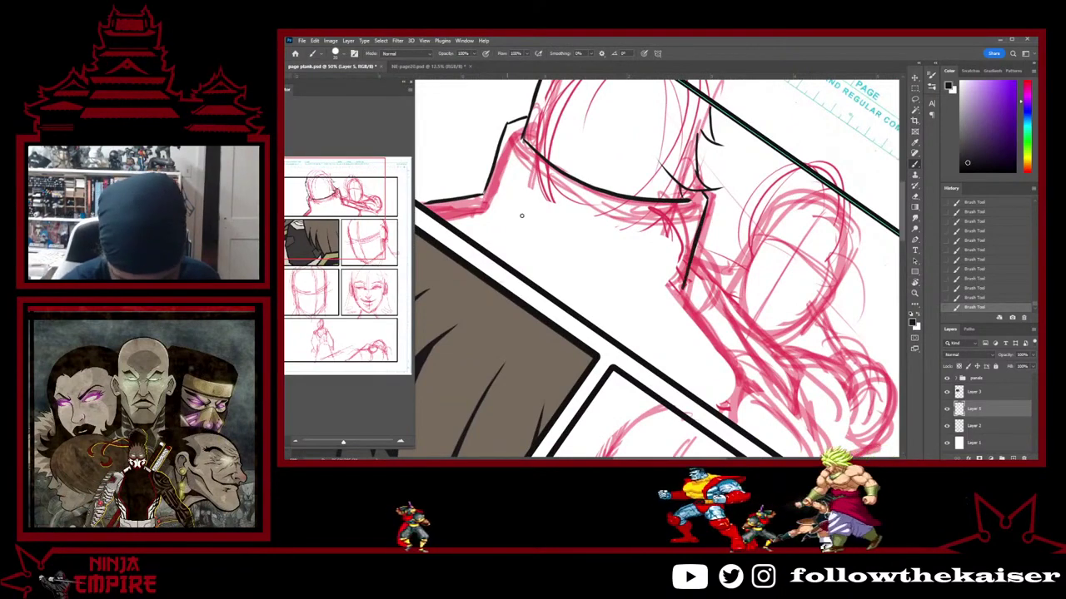
{"action": "key", "text": "e"}
{"action": "key", "text": "b"}
{"action": "left_click_drag", "start_coordinate": [680, 287], "coordinate": [645, 196]}
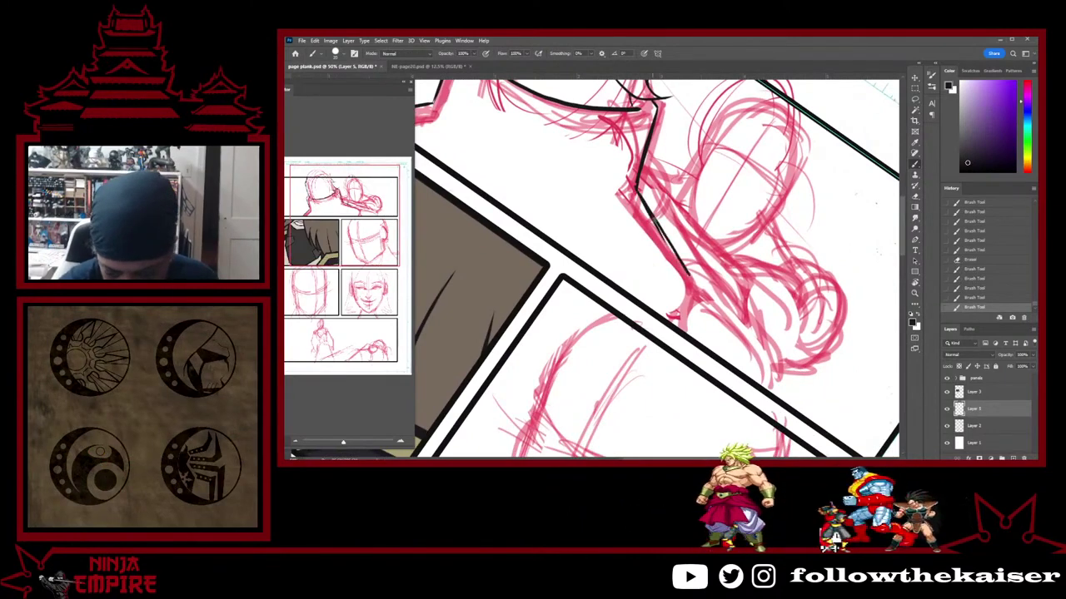
{"action": "key", "text": "r"}
{"action": "left_click_drag", "start_coordinate": [672, 315], "coordinate": [700, 219]}
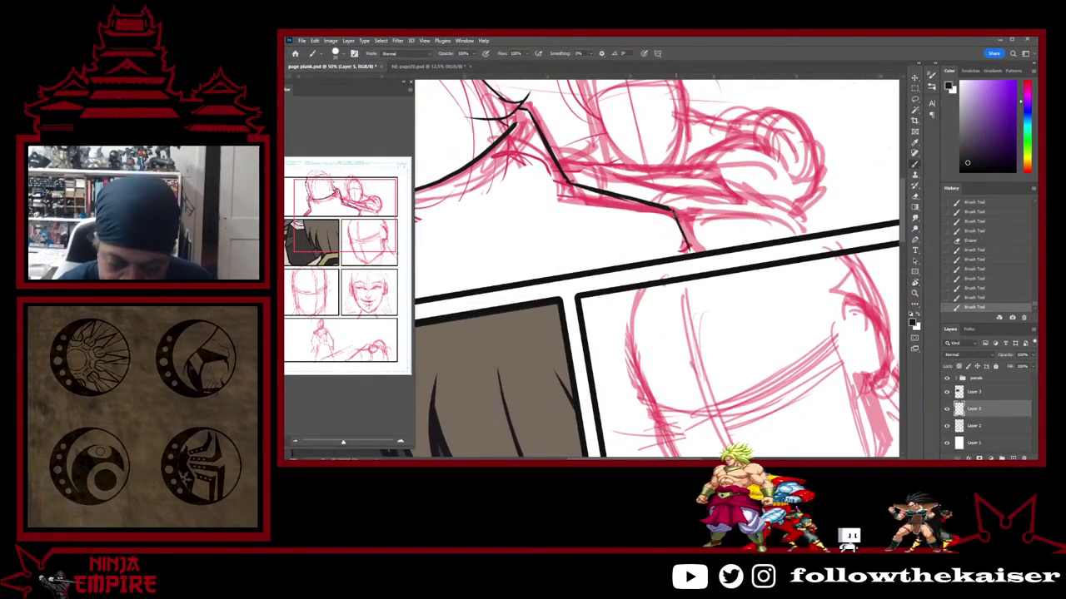
Rotate the canvas and ink the wavy upper edge of the right figure's sleeve beside the left figure's shoulder
{"action": "left_click", "coordinate": [727, 300], "text": "ctrl+alt"}
{"action": "left_click", "coordinate": [728, 302], "text": "ctrl+alt"}
{"action": "left_click", "coordinate": [728, 302], "text": "ctrl+alt"}
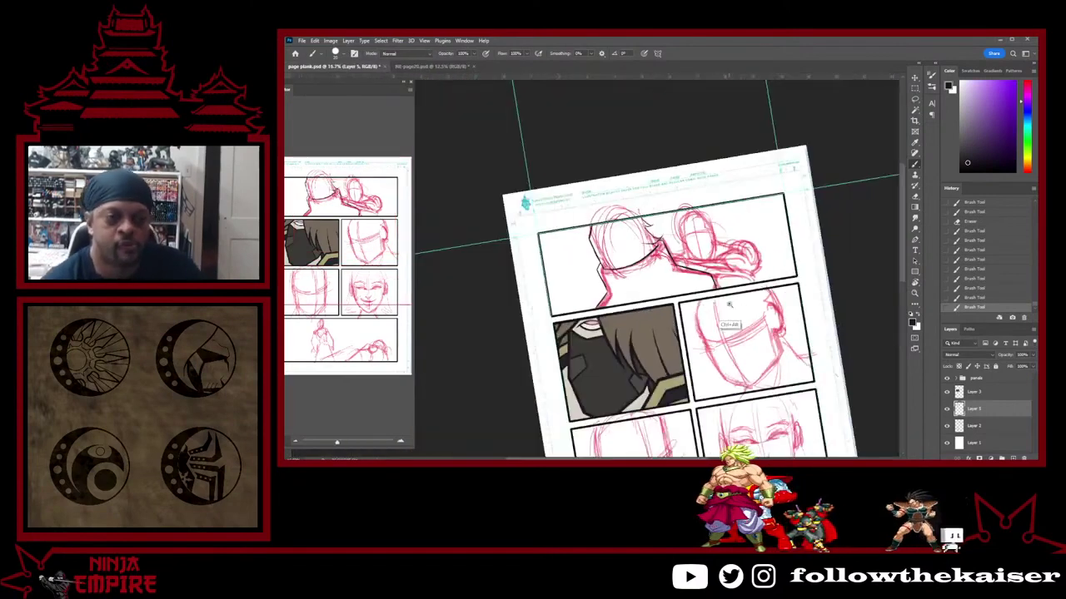
{"action": "left_click_drag", "start_coordinate": [760, 377], "coordinate": [755, 308]}
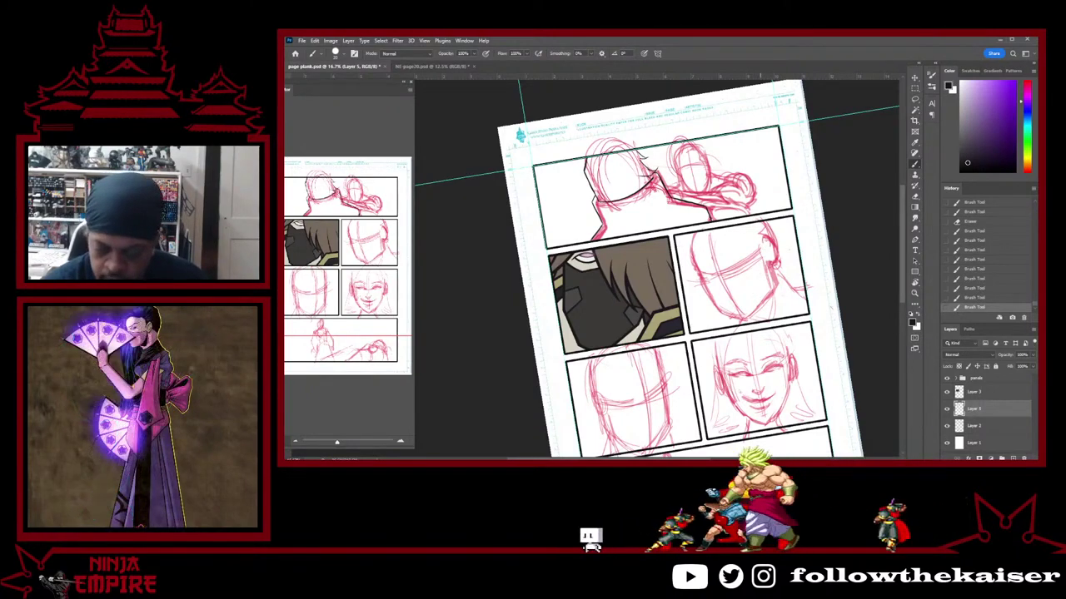
{"action": "key", "text": "r"}
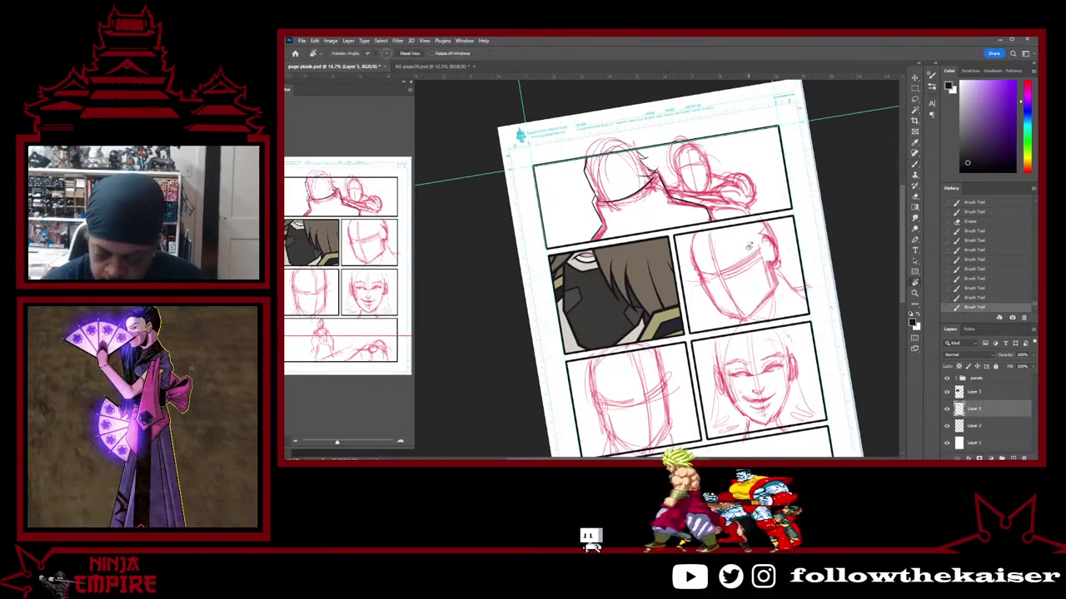
{"action": "left_click_drag", "start_coordinate": [745, 259], "coordinate": [669, 196]}
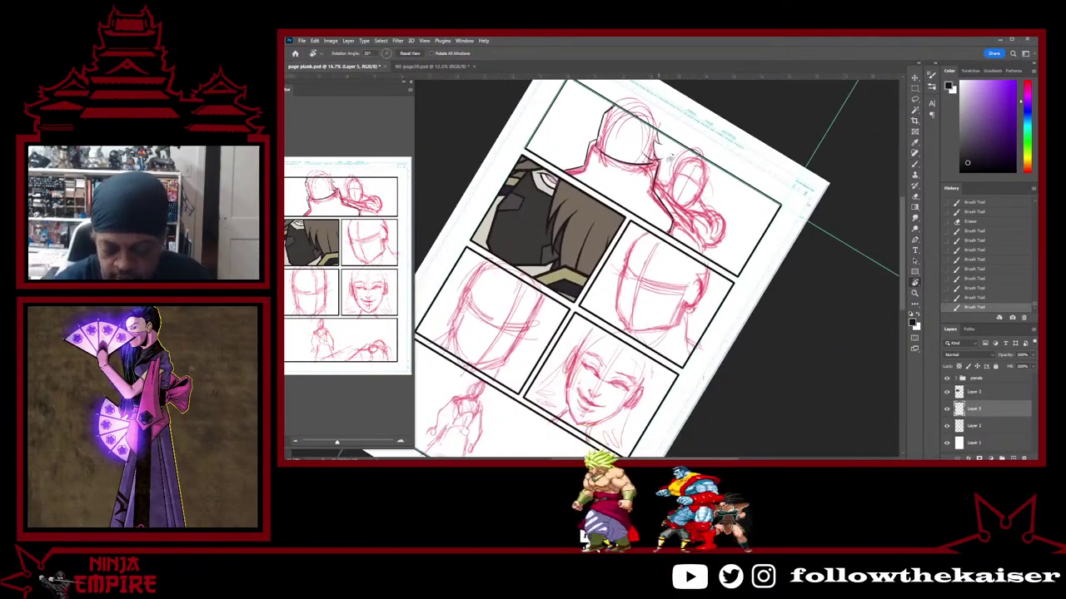
{"action": "left_click", "coordinate": [669, 196], "text": "ctrl"}
{"action": "scroll", "coordinate": [667, 215], "scroll_direction": "up", "scroll_amount": 2}
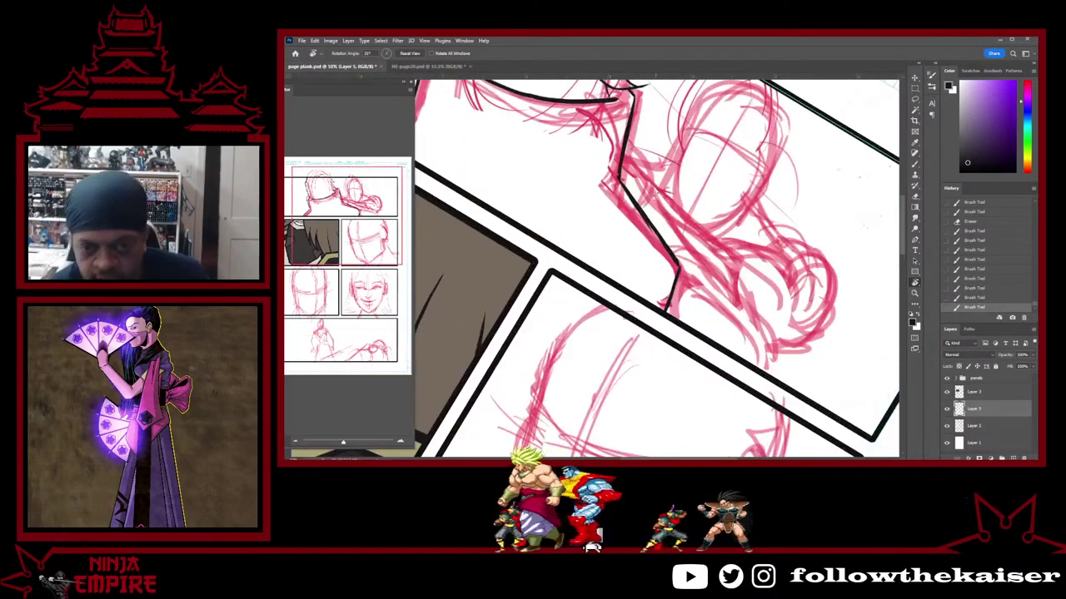
{"action": "key", "text": "b"}
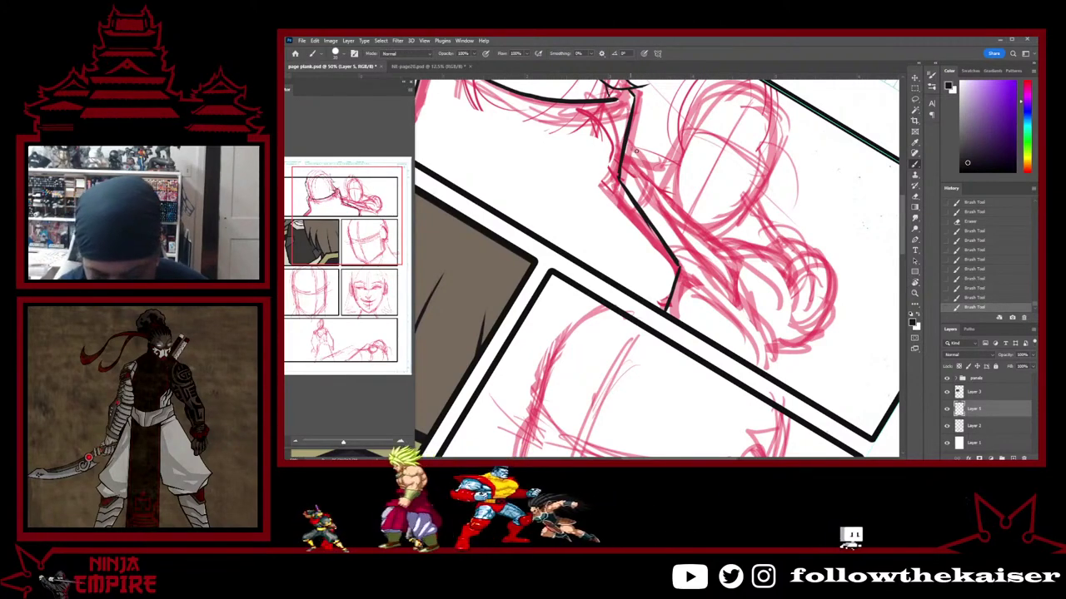
{"action": "left_click_drag", "start_coordinate": [632, 115], "coordinate": [620, 177]}
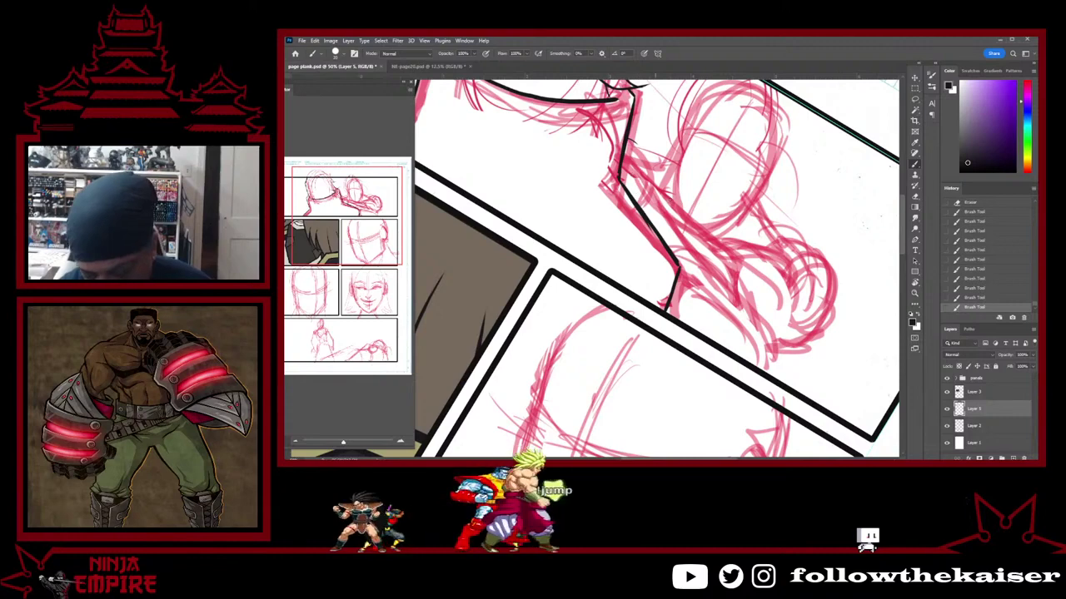
{"action": "left_click_drag", "start_coordinate": [620, 177], "coordinate": [667, 197]}
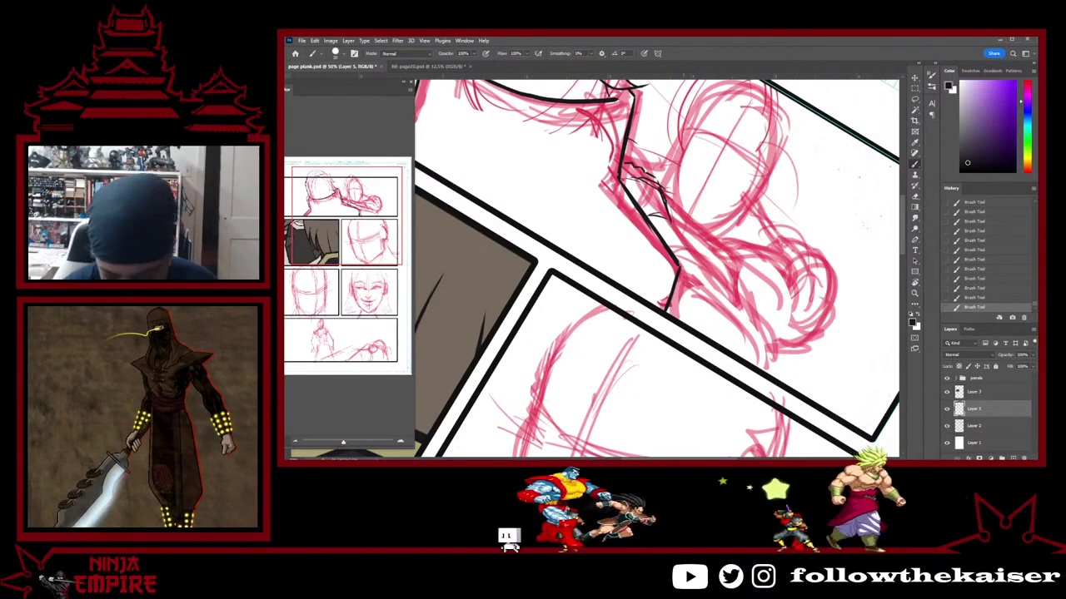
Ink the right figure's sleeve and fold lines down to the first panel's lower border, cleaning the strokes with the eraser
{"action": "left_click_drag", "start_coordinate": [678, 237], "coordinate": [717, 284]}
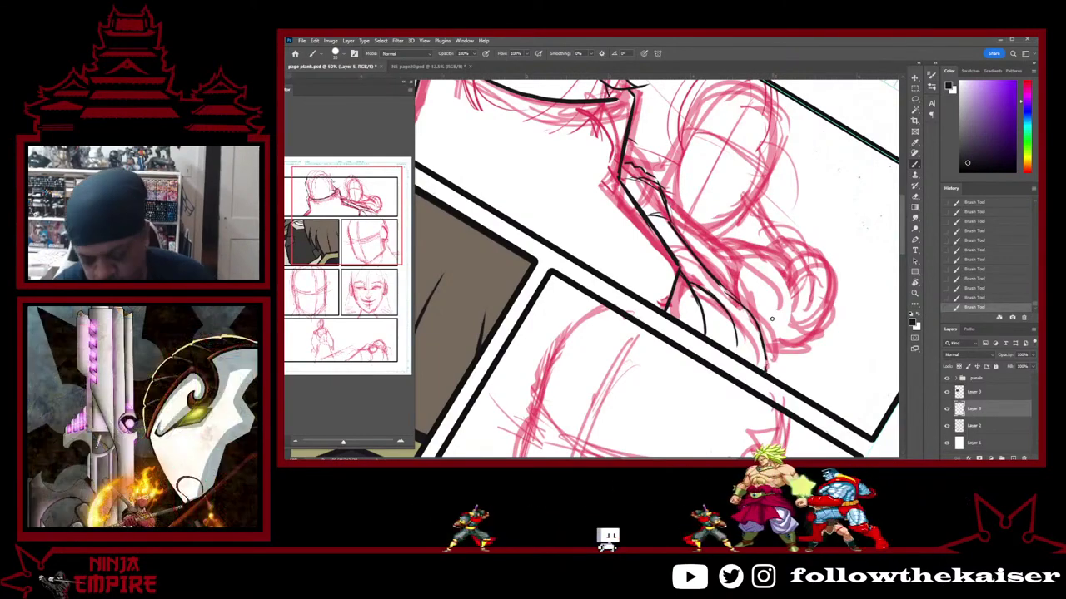
{"action": "scroll", "coordinate": [767, 334], "scroll_direction": "down", "scroll_amount": 2}
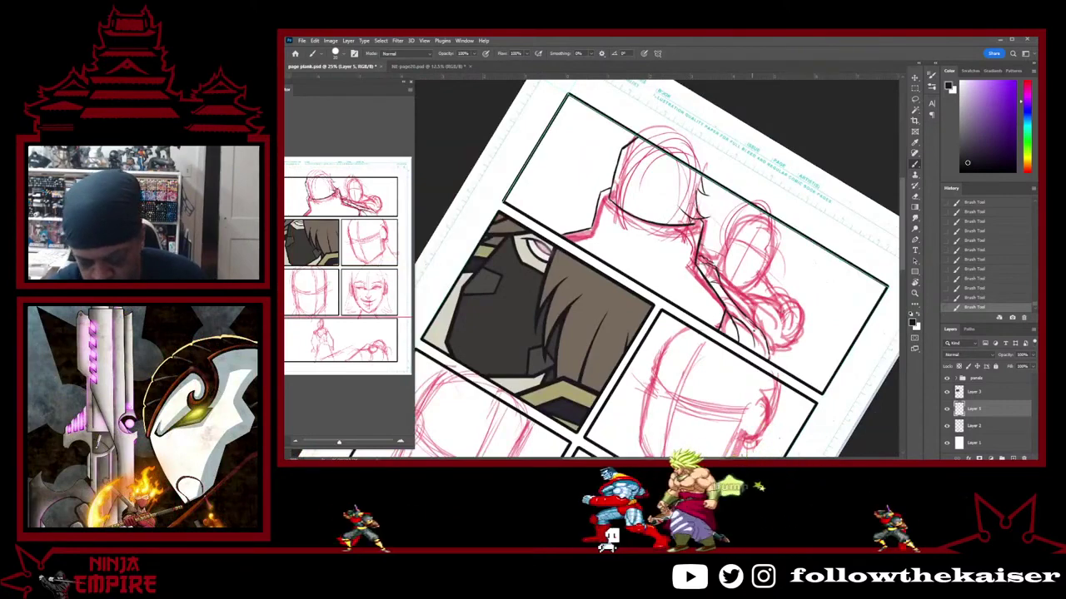
{"action": "key", "text": "e"}
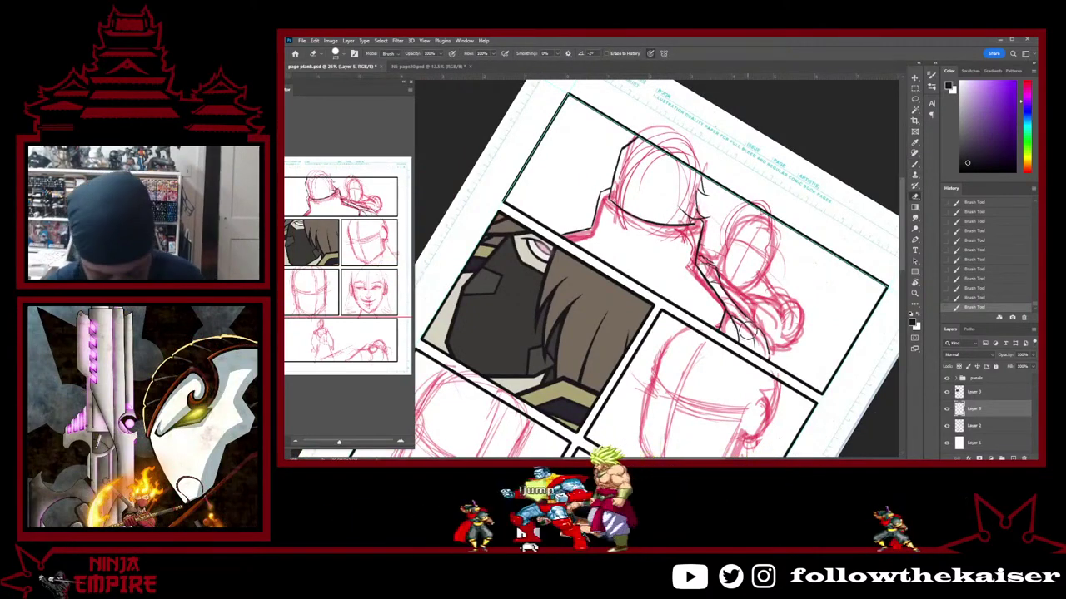
{"action": "mouse_move", "coordinate": [745, 327]}
{"action": "left_mouse_down"}
{"action": "mouse_move", "coordinate": [754, 343]}
{"action": "mouse_move", "coordinate": [726, 328]}
{"action": "mouse_move", "coordinate": [738, 332]}
{"action": "left_mouse_up"}
{"action": "key", "text": "b"}
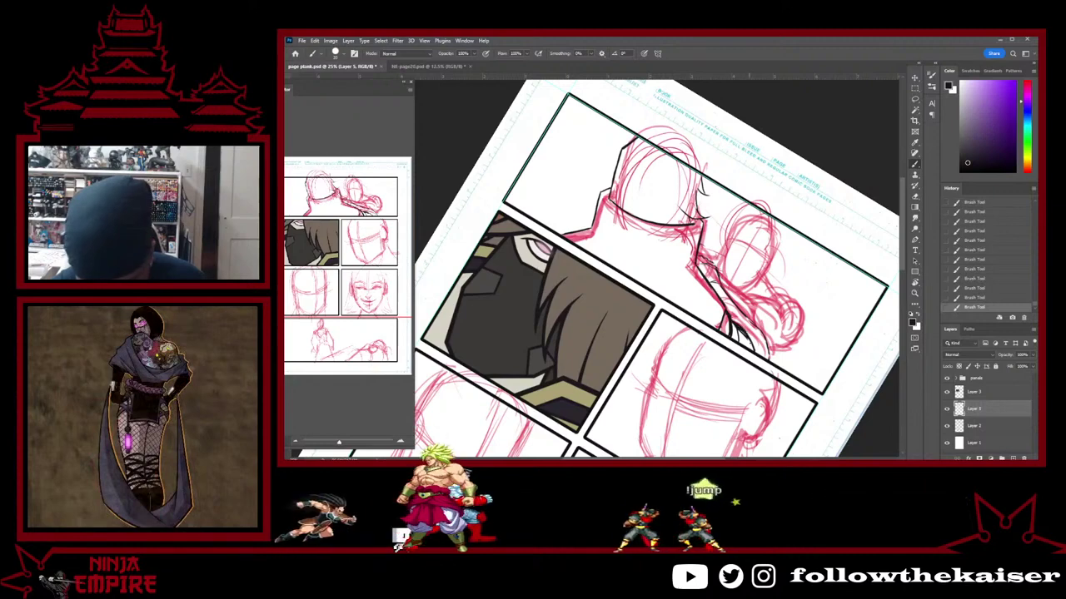
{"action": "key", "text": "e"}
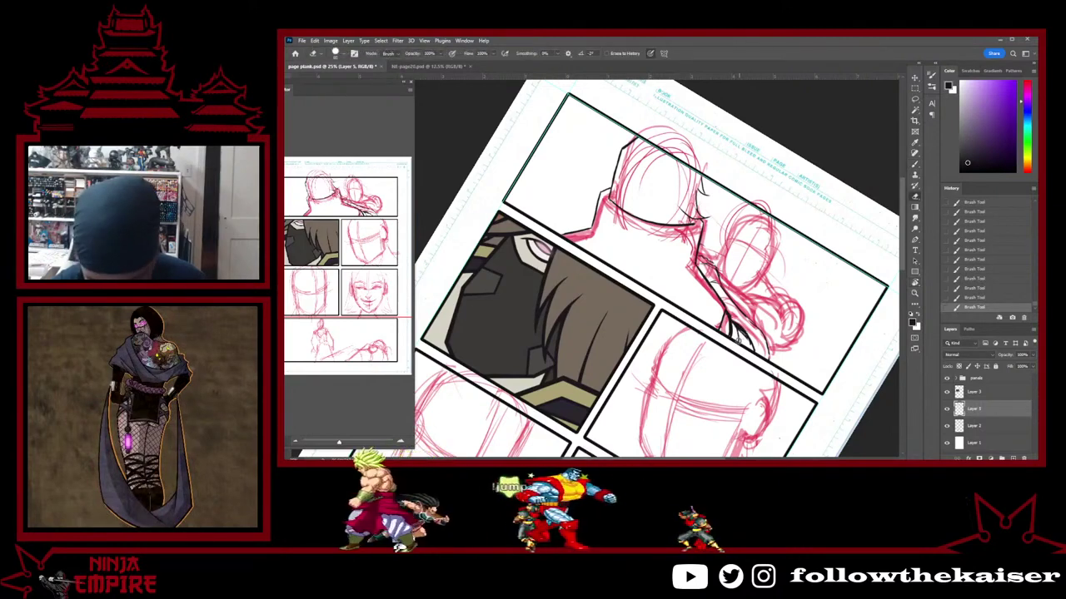
{"action": "left_click_drag", "start_coordinate": [737, 332], "coordinate": [768, 357]}
{"action": "key", "text": "b"}
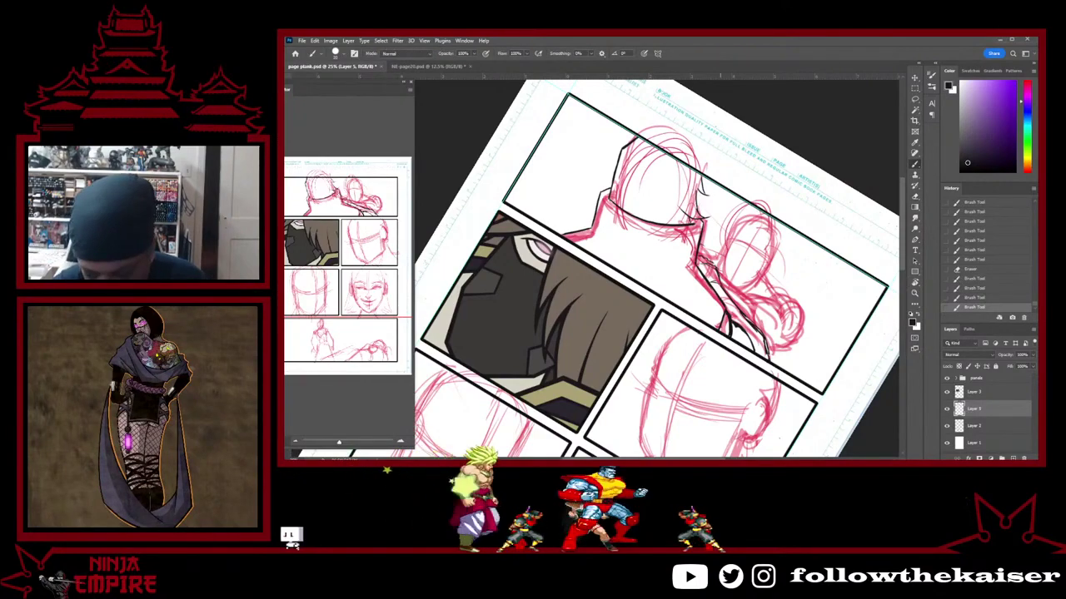
Thicken the sleeve's wavy upper contour, erase the stray strokes beneath it, and reinforce its line down the arm
{"action": "key", "text": "r"}
{"action": "left_click_drag", "start_coordinate": [820, 276], "coordinate": [709, 205]}
{"action": "key", "text": "b"}
{"action": "scroll", "coordinate": [709, 206], "scroll_direction": "up", "scroll_amount": 5}
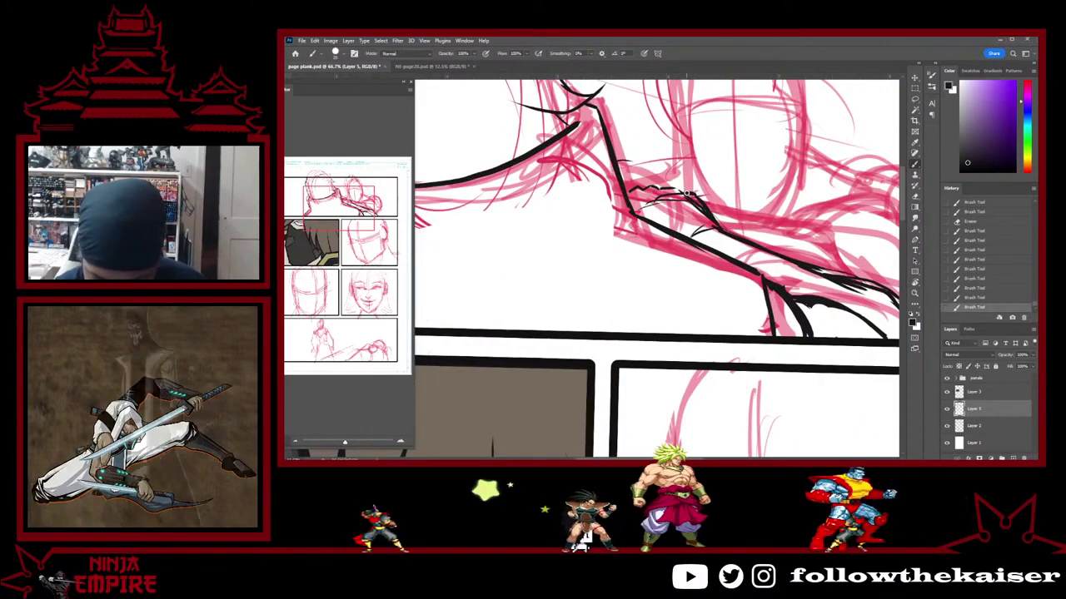
{"action": "mouse_move", "coordinate": [648, 186]}
{"action": "left_mouse_down"}
{"action": "mouse_move", "coordinate": [693, 195]}
{"action": "mouse_move", "coordinate": [656, 186]}
{"action": "left_mouse_up"}
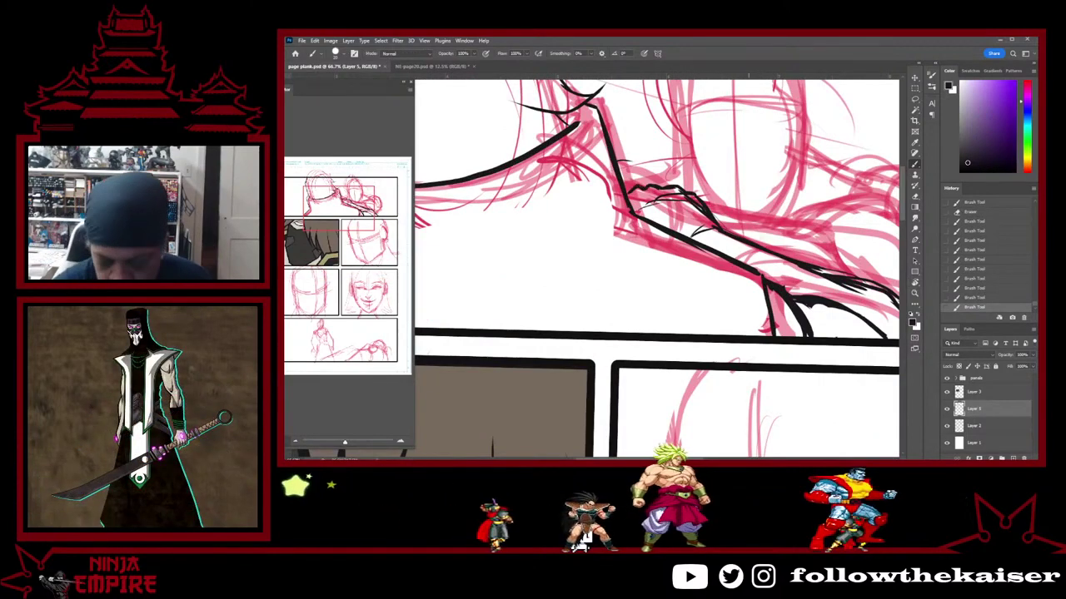
{"action": "key", "text": "e"}
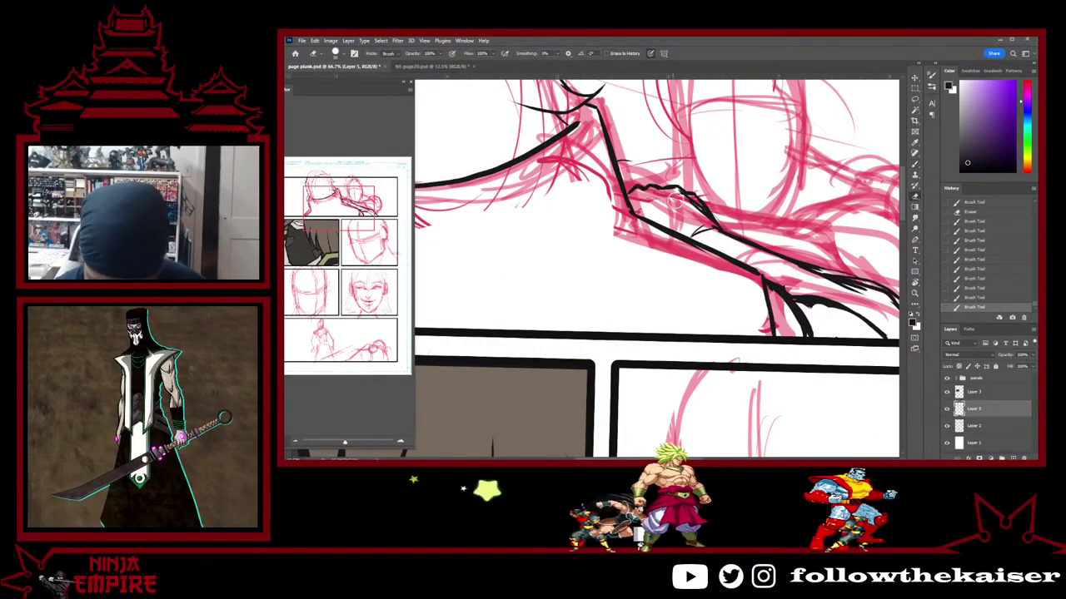
{"action": "mouse_move", "coordinate": [675, 201]}
{"action": "left_mouse_down"}
{"action": "mouse_move", "coordinate": [707, 234]}
{"action": "mouse_move", "coordinate": [708, 224]}
{"action": "left_mouse_up"}
{"action": "key", "text": "r"}
{"action": "mouse_move", "coordinate": [797, 325]}
{"action": "left_mouse_down"}
{"action": "mouse_move", "coordinate": [805, 238]}
{"action": "mouse_move", "coordinate": [769, 321]}
{"action": "mouse_move", "coordinate": [685, 400]}
{"action": "left_mouse_up"}
{"action": "key", "text": "b"}
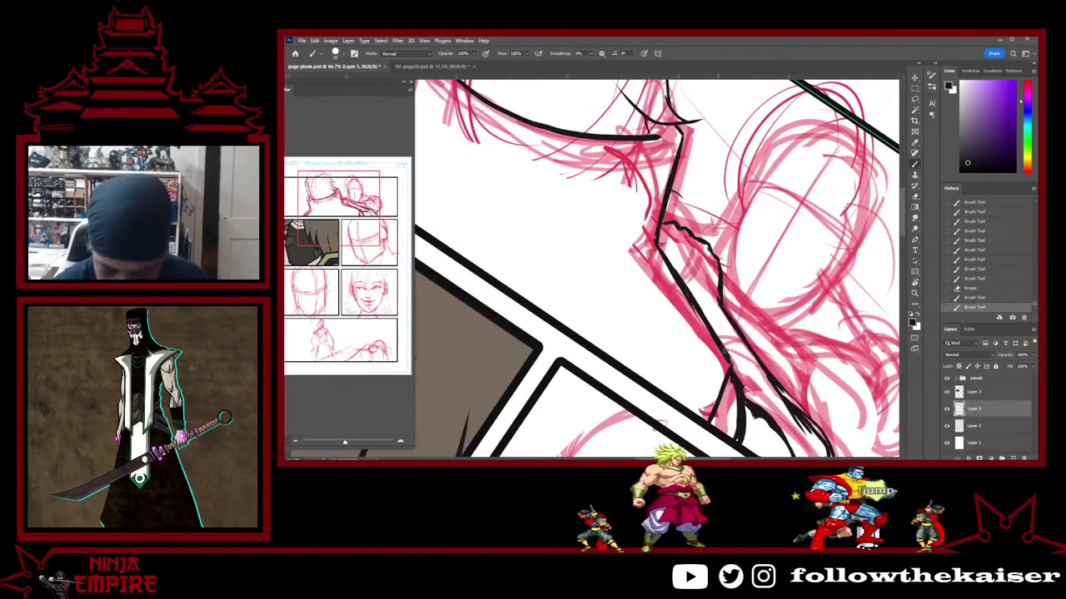
{"action": "left_click_drag", "start_coordinate": [769, 326], "coordinate": [728, 245]}
Rotate the canvas and ink a second curved collar line parallel to the left head's jawline
{"action": "key", "text": "r"}
{"action": "left_click_drag", "start_coordinate": [787, 336], "coordinate": [794, 221]}
{"action": "scroll", "coordinate": [797, 268], "scroll_direction": "down", "scroll_amount": 5}
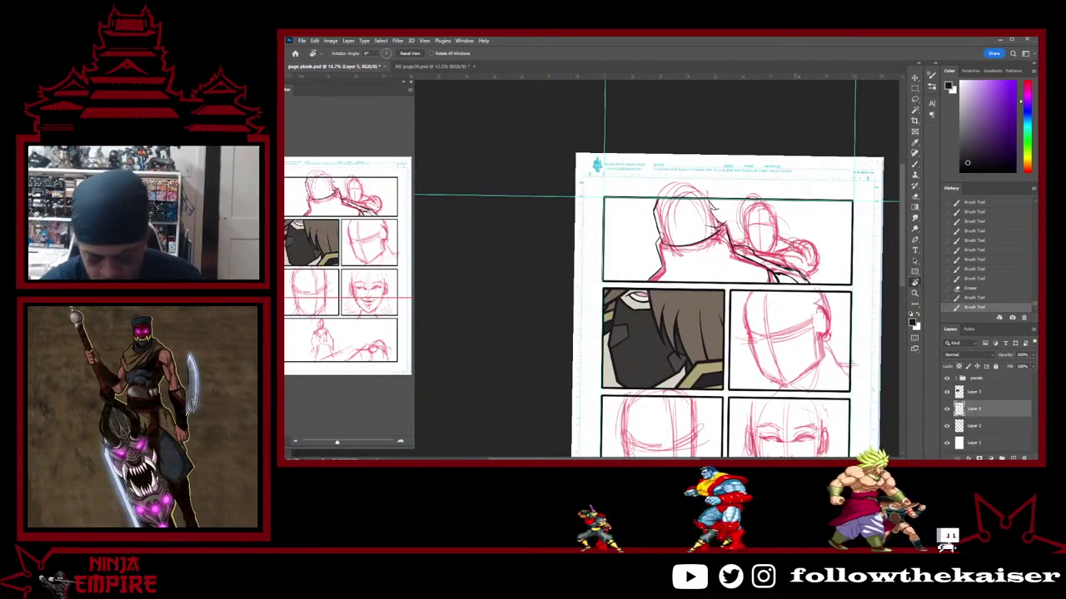
{"action": "left_click_drag", "start_coordinate": [795, 255], "coordinate": [636, 339]}
{"action": "scroll", "coordinate": [635, 339], "scroll_direction": "up", "scroll_amount": 3}
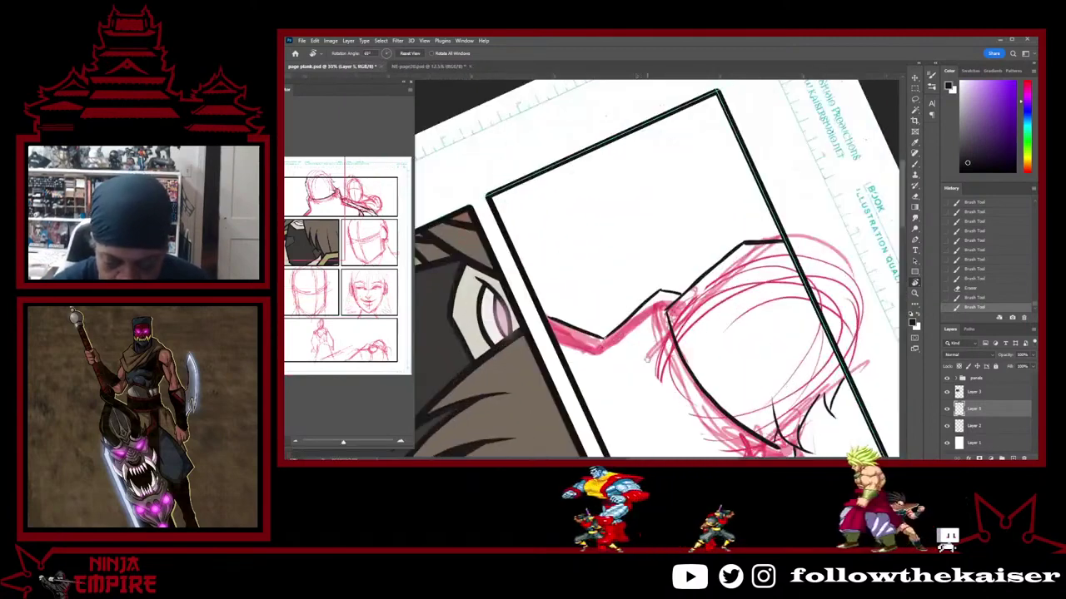
{"action": "mouse_move", "coordinate": [795, 421]}
{"action": "left_mouse_down"}
{"action": "mouse_move", "coordinate": [739, 275]}
{"action": "mouse_move", "coordinate": [745, 359]}
{"action": "left_mouse_up"}
{"action": "key", "text": "b"}
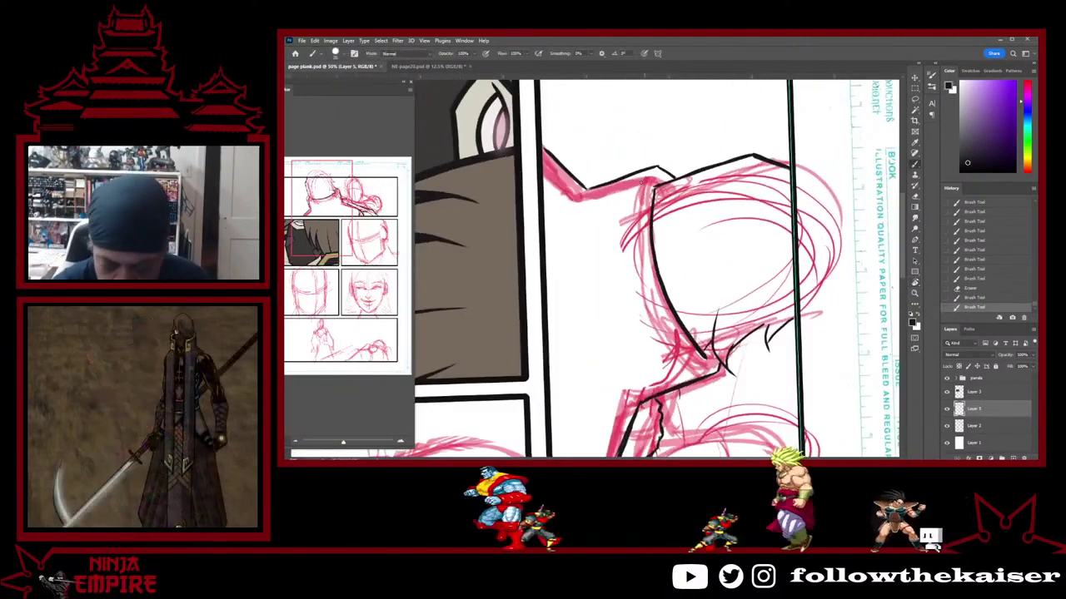
{"action": "left_click_drag", "start_coordinate": [636, 171], "coordinate": [635, 193]}
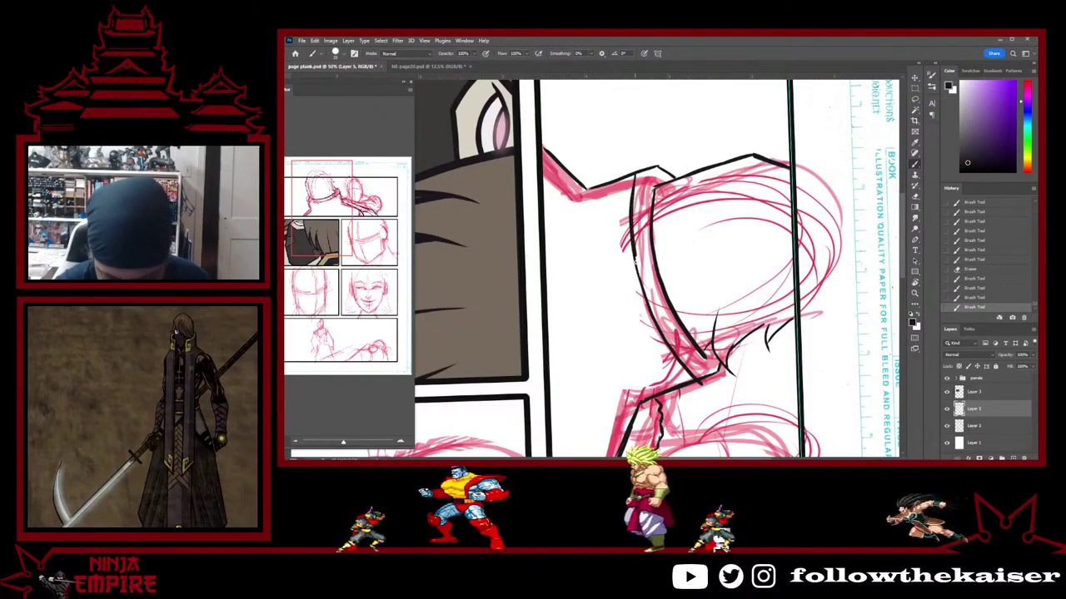
{"action": "left_click_drag", "start_coordinate": [689, 375], "coordinate": [681, 366]}
Erase stray ink around the left figure's collar and shoulder and the adjoining sleeve lines
{"action": "key", "text": "r"}
{"action": "left_click_drag", "start_coordinate": [745, 380], "coordinate": [798, 296]}
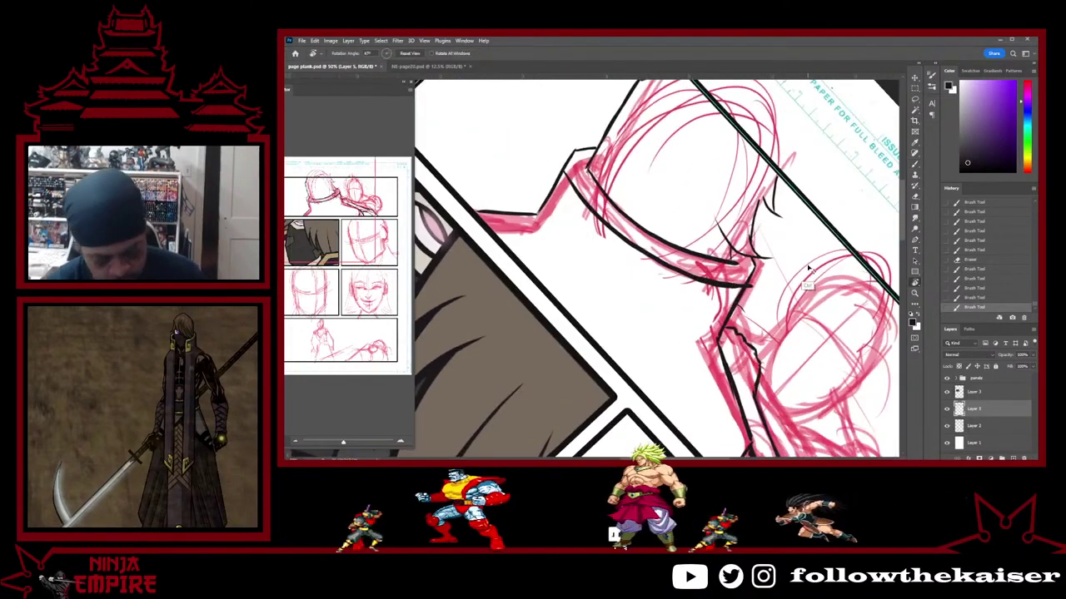
{"action": "key", "text": "ctrl+z"}
{"action": "mouse_move", "coordinate": [816, 363]}
{"action": "left_mouse_down"}
{"action": "mouse_move", "coordinate": [835, 245]}
{"action": "mouse_move", "coordinate": [764, 228]}
{"action": "mouse_move", "coordinate": [721, 185]}
{"action": "left_mouse_up"}
{"action": "key", "text": "e"}
{"action": "left_click_drag", "start_coordinate": [638, 226], "coordinate": [658, 244]}
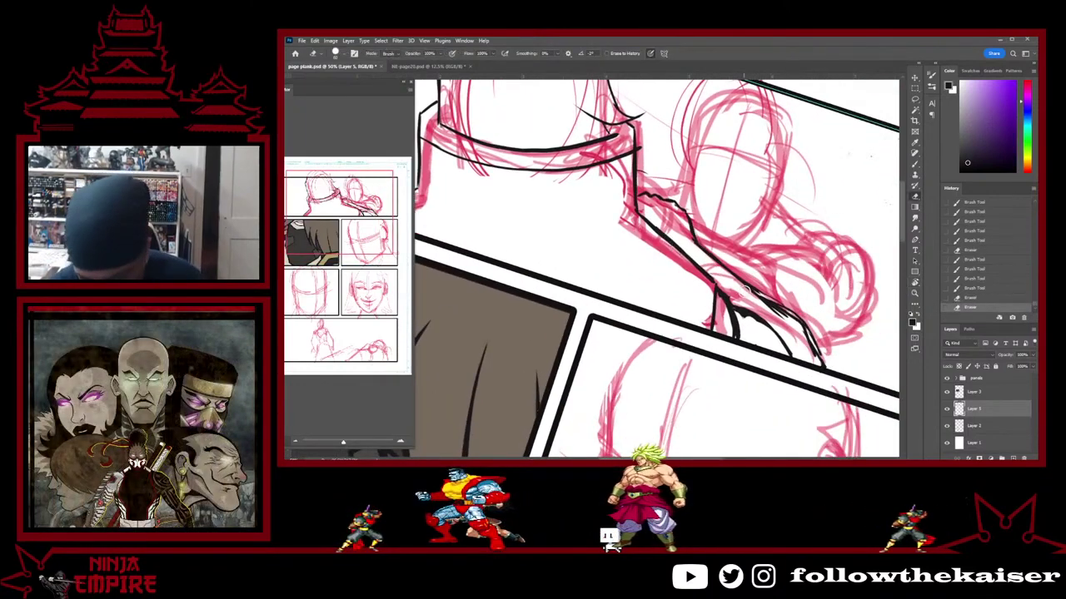
{"action": "scroll", "coordinate": [722, 261], "scroll_direction": "up", "scroll_amount": 3}
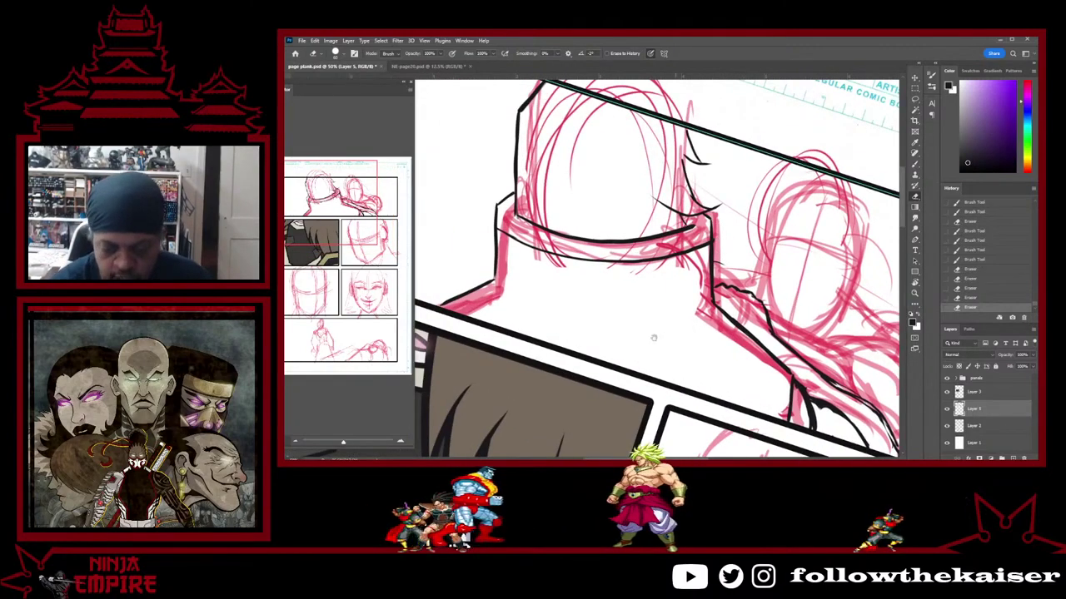
Adjust the canvas angle and touch up the left figure's lower collar line with black ink
{"action": "left_click_drag", "start_coordinate": [653, 338], "coordinate": [726, 322]}
{"action": "key", "text": "r"}
{"action": "left_click_drag", "start_coordinate": [782, 367], "coordinate": [794, 351]}
{"action": "key", "text": "b"}
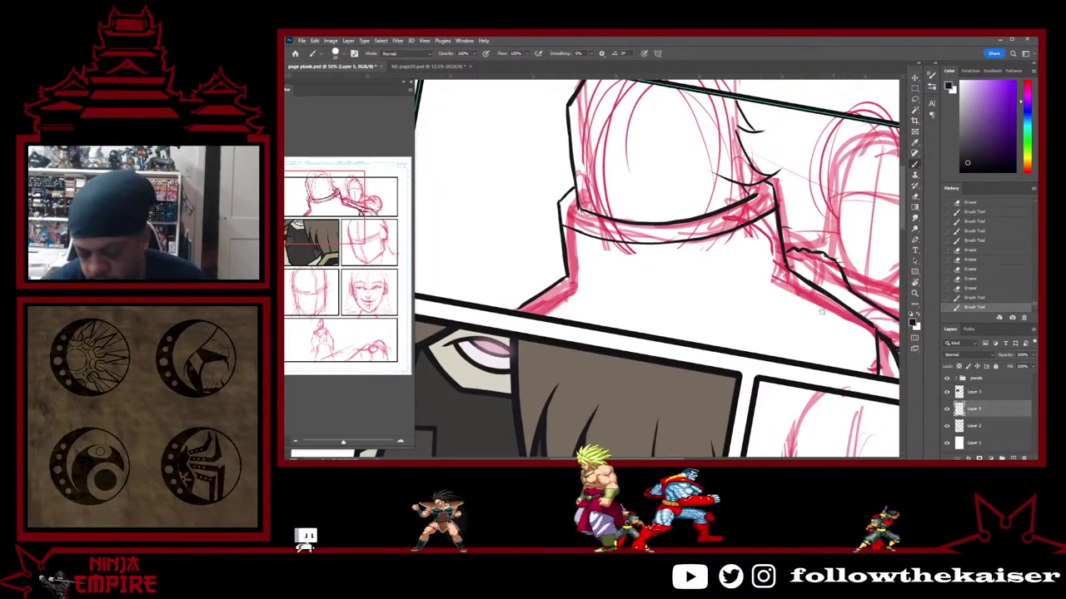
{"action": "scroll", "coordinate": [799, 299], "scroll_direction": "right", "scroll_amount": 3}
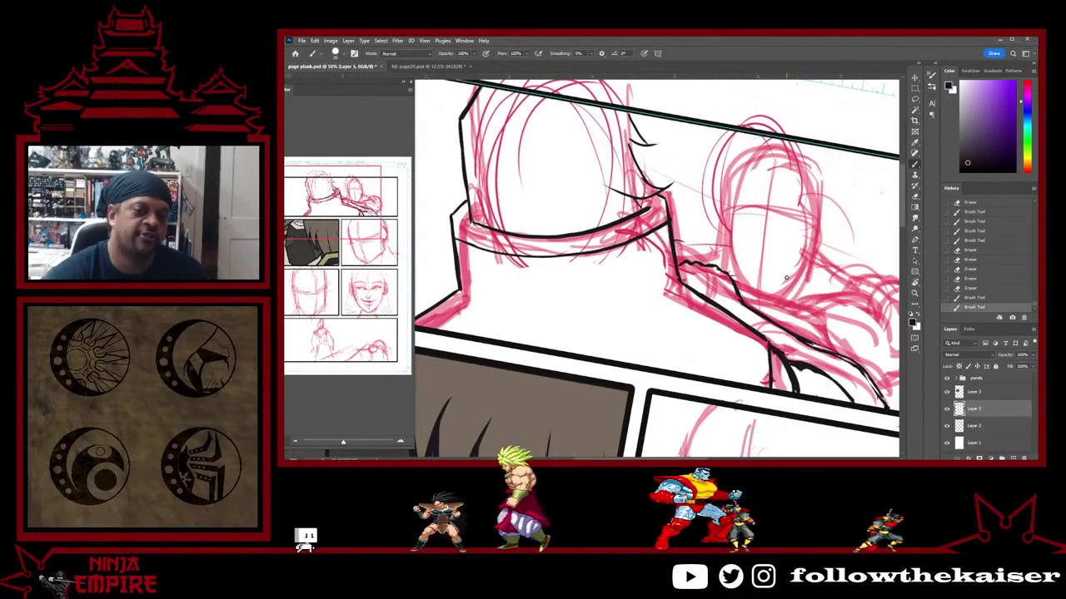
Re-ink the left head's outer left contour as a thicker curve up to the panel border, erasing the old line
{"action": "scroll", "coordinate": [823, 242], "scroll_direction": "down", "scroll_amount": 4}
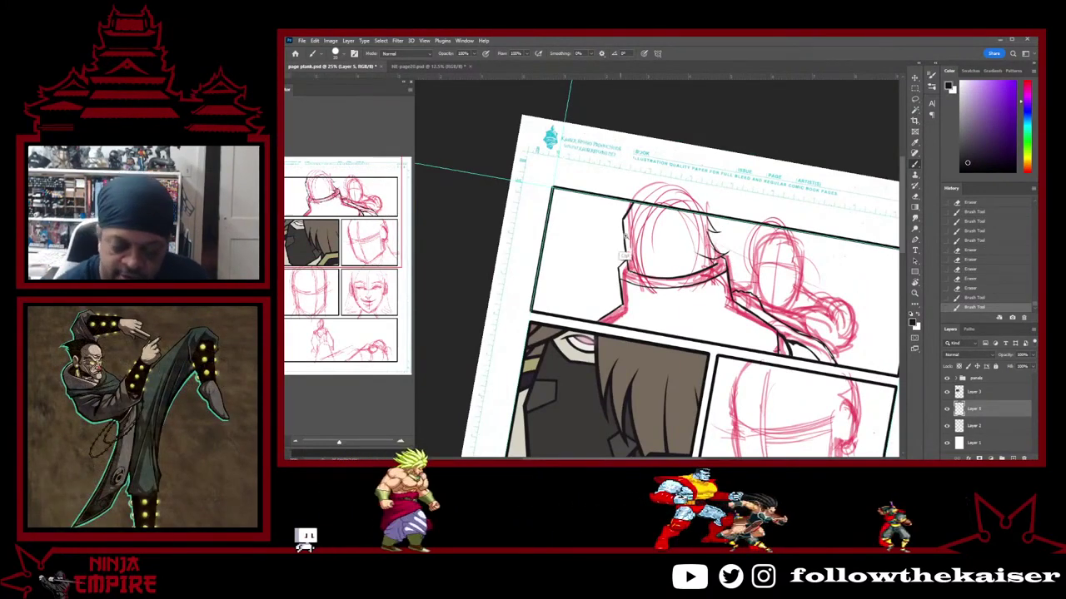
{"action": "scroll", "coordinate": [624, 237], "scroll_direction": "up", "scroll_amount": 3}
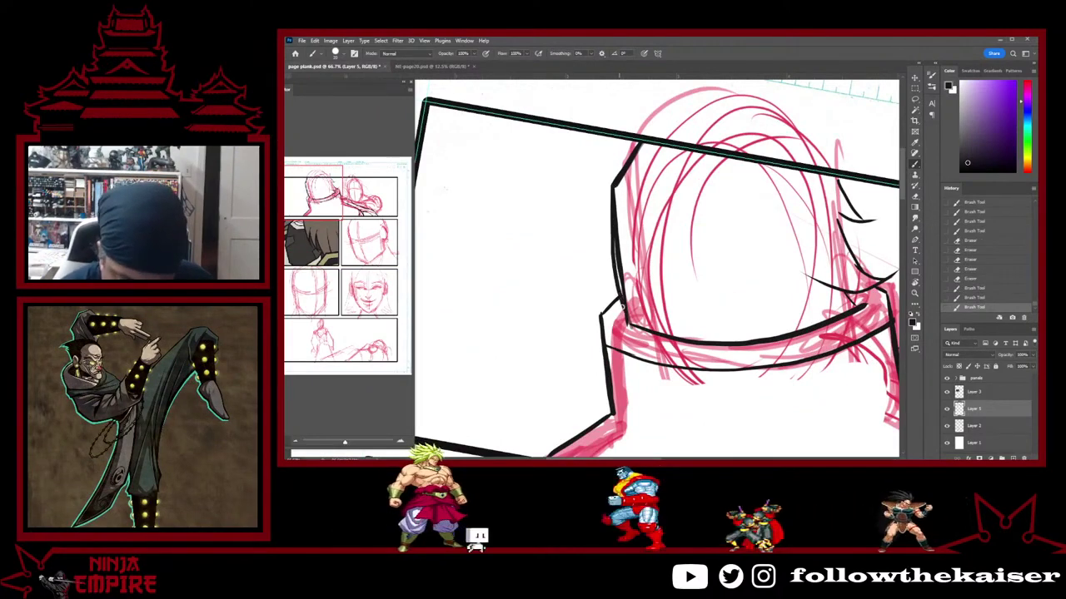
{"action": "mouse_move", "coordinate": [617, 290]}
{"action": "left_mouse_down"}
{"action": "mouse_move", "coordinate": [612, 185]}
{"action": "mouse_move", "coordinate": [612, 250]}
{"action": "left_mouse_up"}
{"action": "key", "text": "e"}
{"action": "mouse_move", "coordinate": [620, 196]}
{"action": "left_mouse_down"}
{"action": "mouse_move", "coordinate": [631, 310]}
{"action": "mouse_move", "coordinate": [613, 273]}
{"action": "mouse_move", "coordinate": [621, 278]}
{"action": "left_mouse_up"}
{"action": "key", "text": "b"}
{"action": "key", "text": "e"}
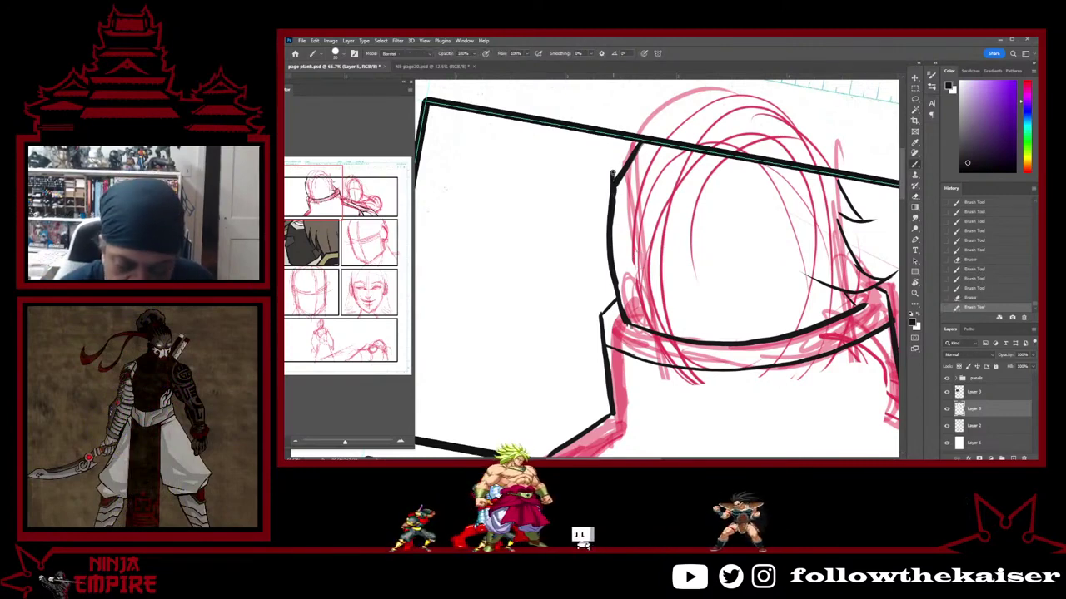
{"action": "key", "text": "e"}
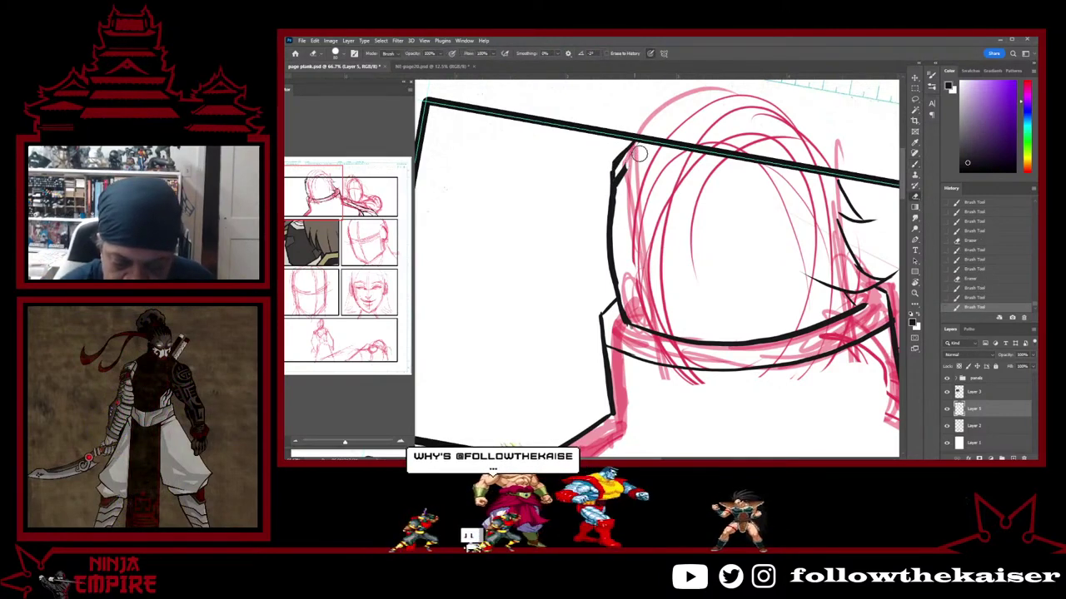
{"action": "key", "text": "b"}
{"action": "mouse_move", "coordinate": [623, 219]}
{"action": "left_mouse_down"}
{"action": "mouse_move", "coordinate": [621, 188]}
{"action": "mouse_move", "coordinate": [611, 250]}
{"action": "left_mouse_up"}
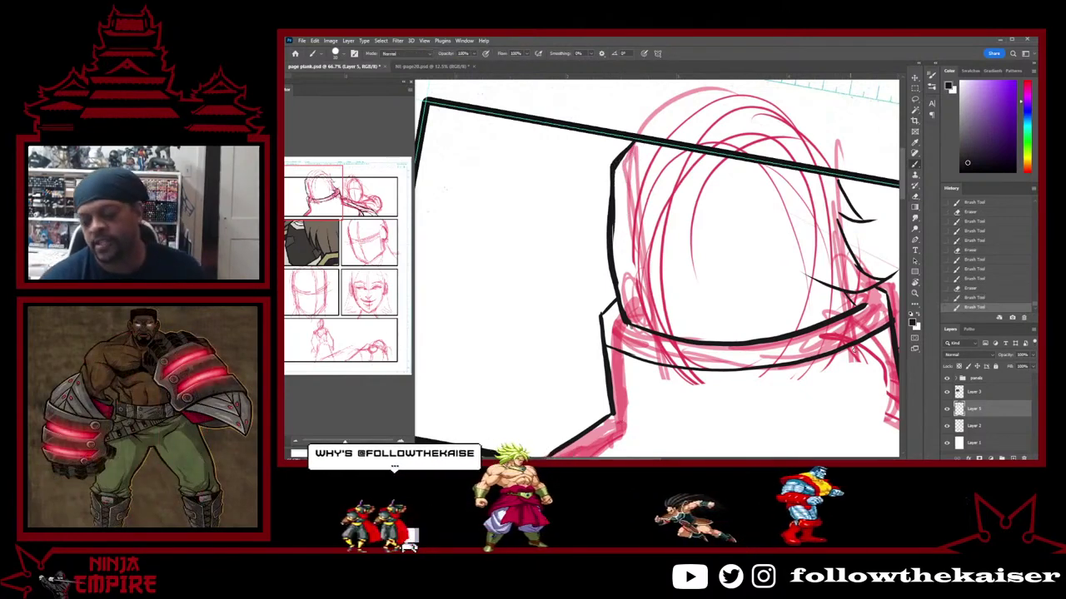
Rotate the canvas and ink two short curved cross lines over the right figure's sleeve
{"action": "key", "text": "space"}
{"action": "left_click_drag", "start_coordinate": [773, 403], "coordinate": [669, 269]}
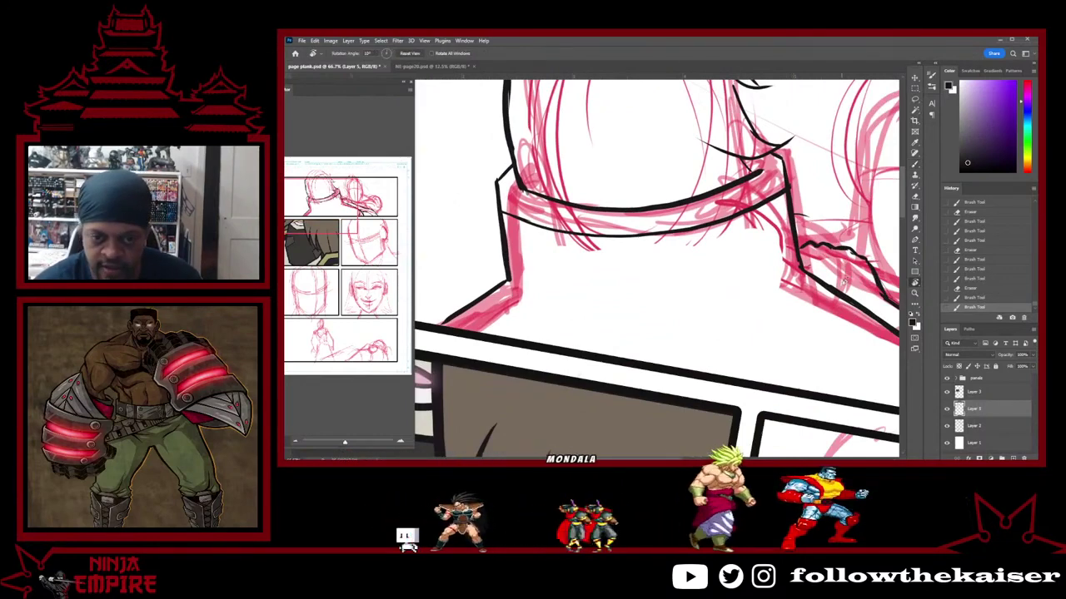
{"action": "left_click_drag", "start_coordinate": [787, 303], "coordinate": [515, 286]}
{"action": "left_click_drag", "start_coordinate": [864, 198], "coordinate": [805, 101]}
{"action": "key", "text": "b"}
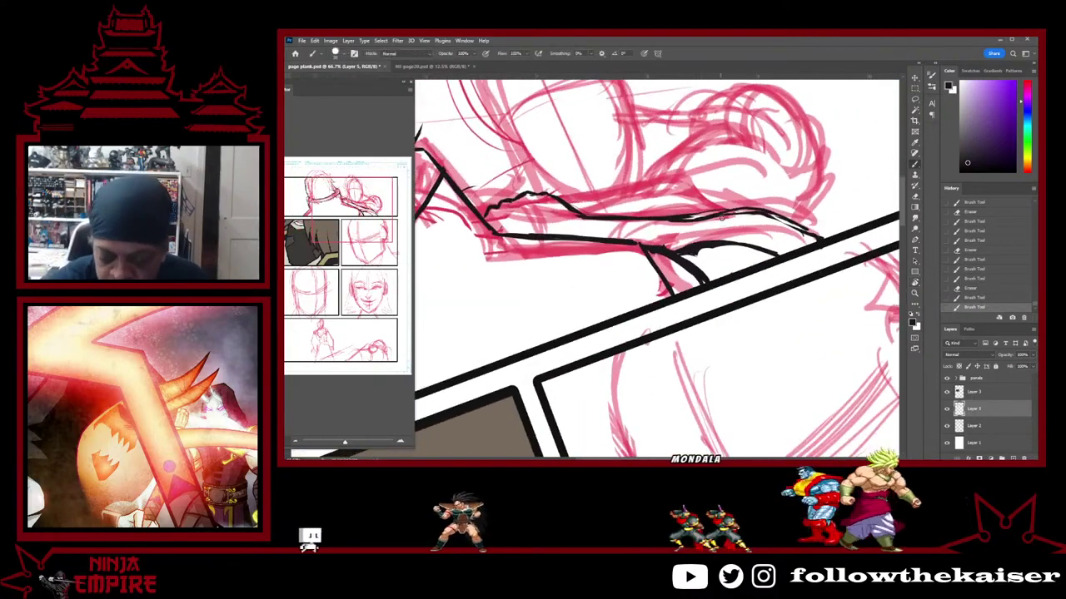
{"action": "left_click_drag", "start_coordinate": [723, 213], "coordinate": [720, 240]}
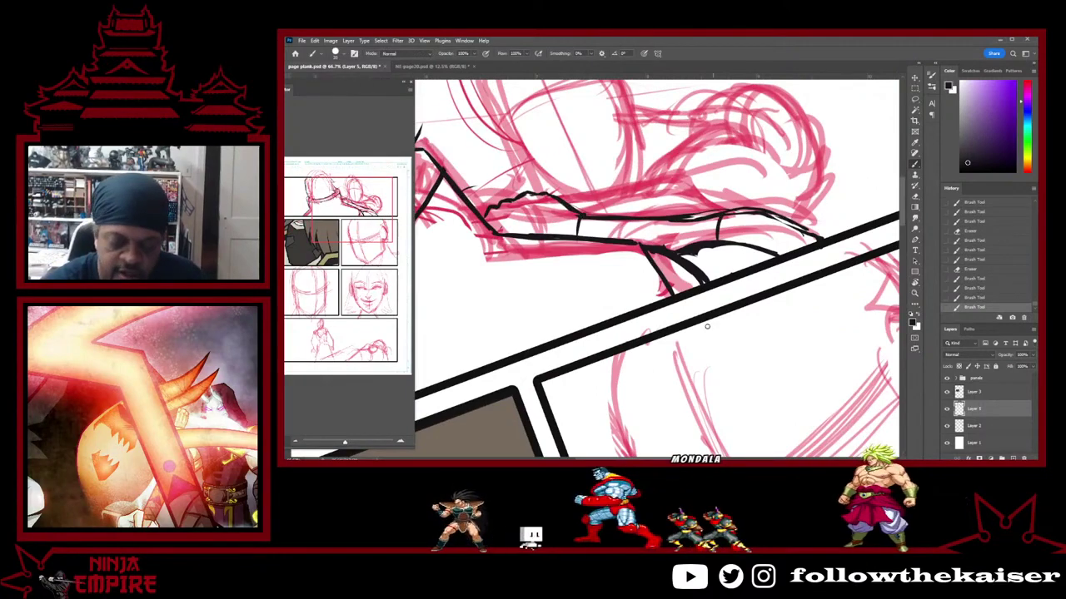
Rotate the canvas and thicken the short black line at the tip of the left figure's collar
{"action": "key", "text": "r"}
{"action": "mouse_move", "coordinate": [706, 326]}
{"action": "left_mouse_down"}
{"action": "mouse_move", "coordinate": [713, 360]}
{"action": "mouse_move", "coordinate": [693, 375]}
{"action": "left_mouse_up"}
{"action": "scroll", "coordinate": [693, 373], "scroll_direction": "down", "scroll_amount": 3}
{"action": "left_click_drag", "start_coordinate": [709, 313], "coordinate": [805, 252]}
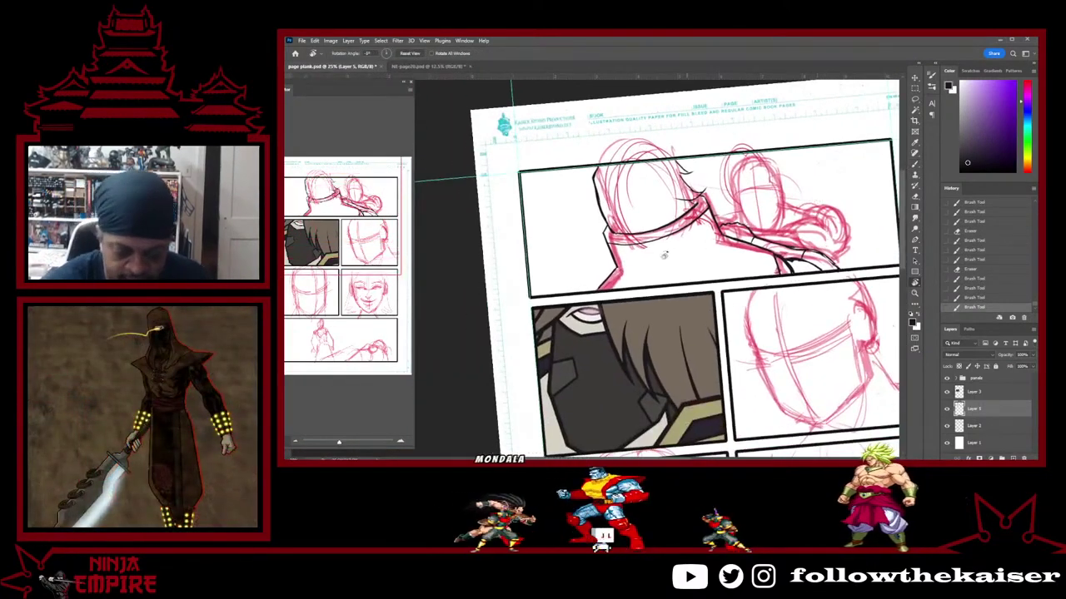
{"action": "scroll", "coordinate": [663, 255], "scroll_direction": "up", "scroll_amount": 3}
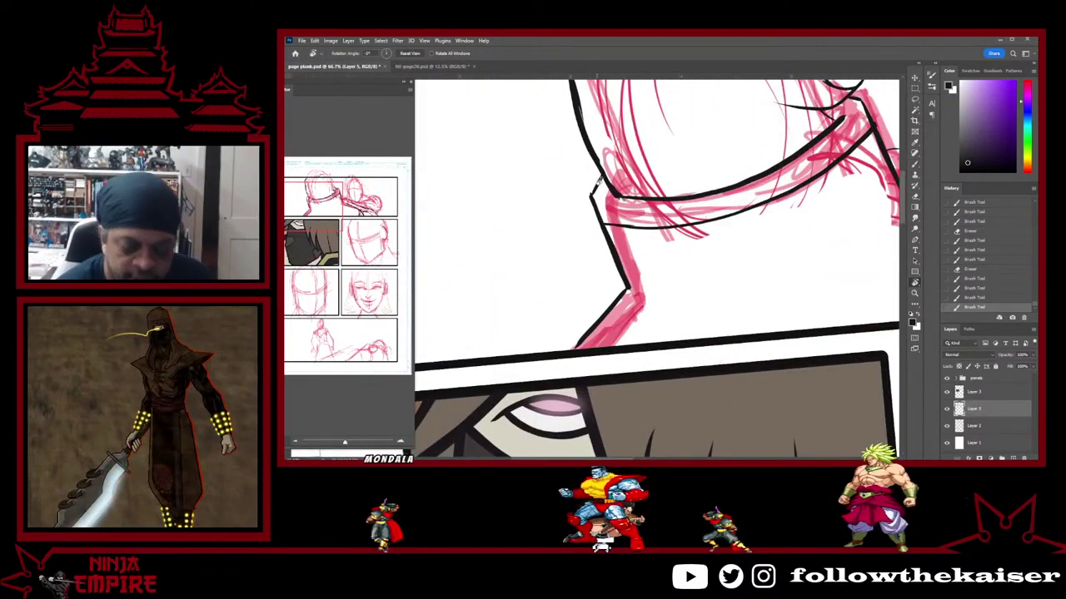
{"action": "key", "text": "b"}
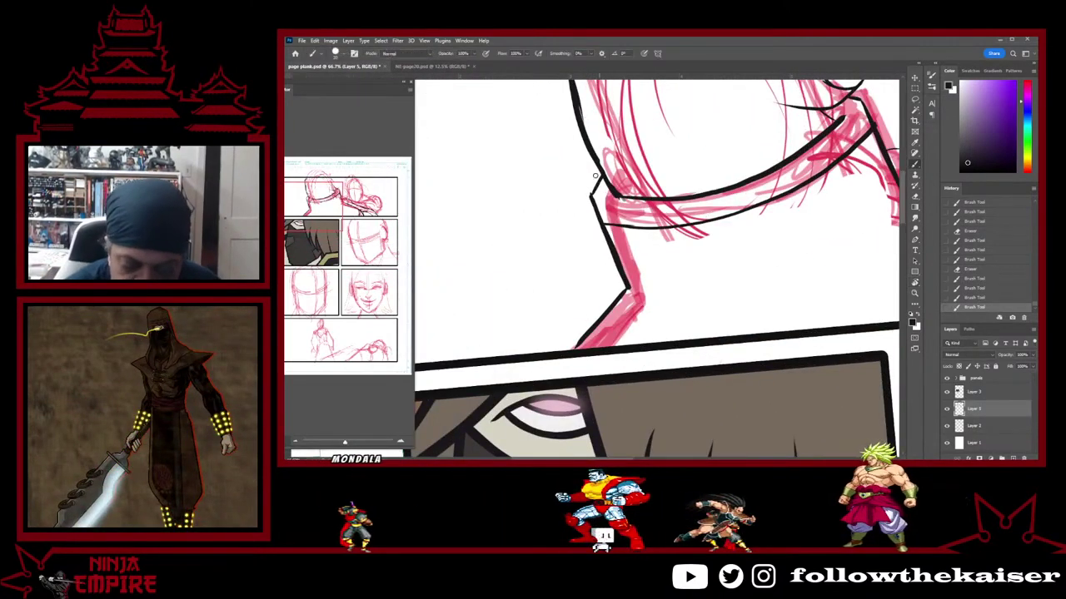
{"action": "left_click_drag", "start_coordinate": [601, 177], "coordinate": [595, 190]}
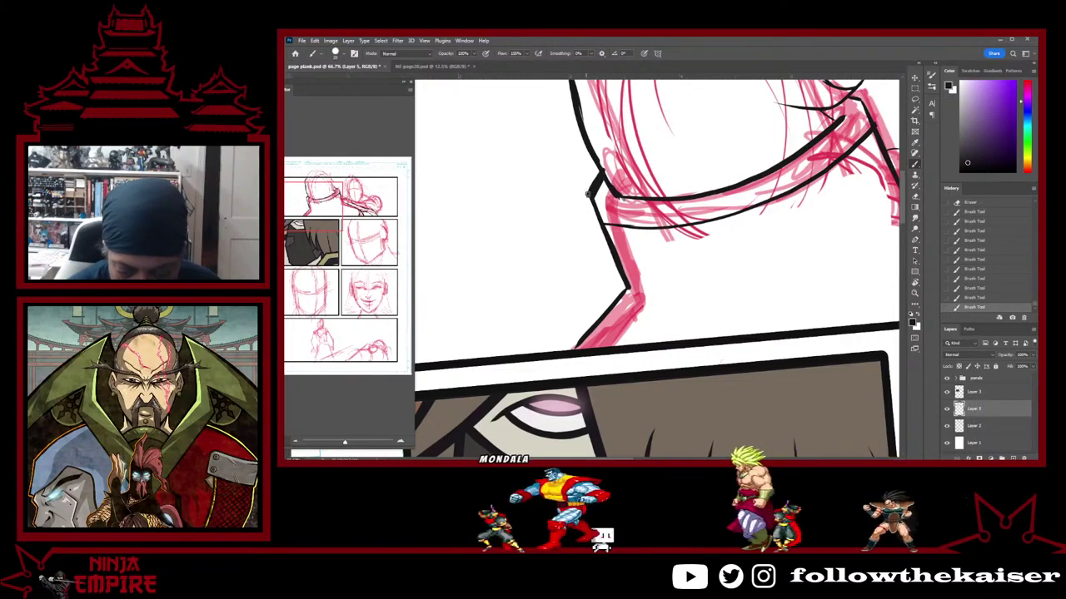
Clean up the left figure's left collar edge and thicken its outline down over the shoulder to the panel border
{"action": "key", "text": "e"}
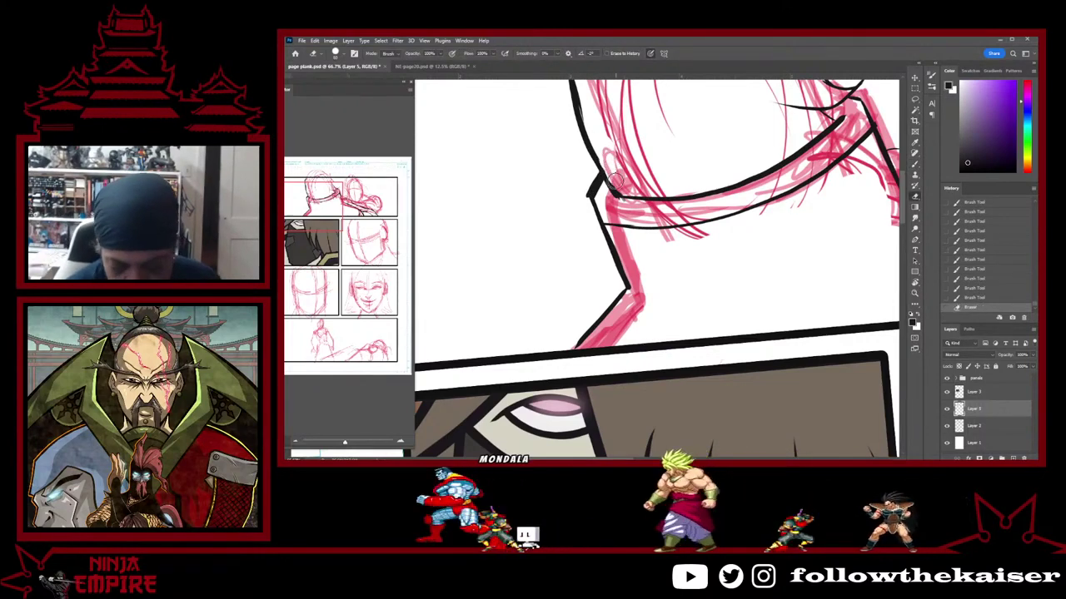
{"action": "key", "text": "b"}
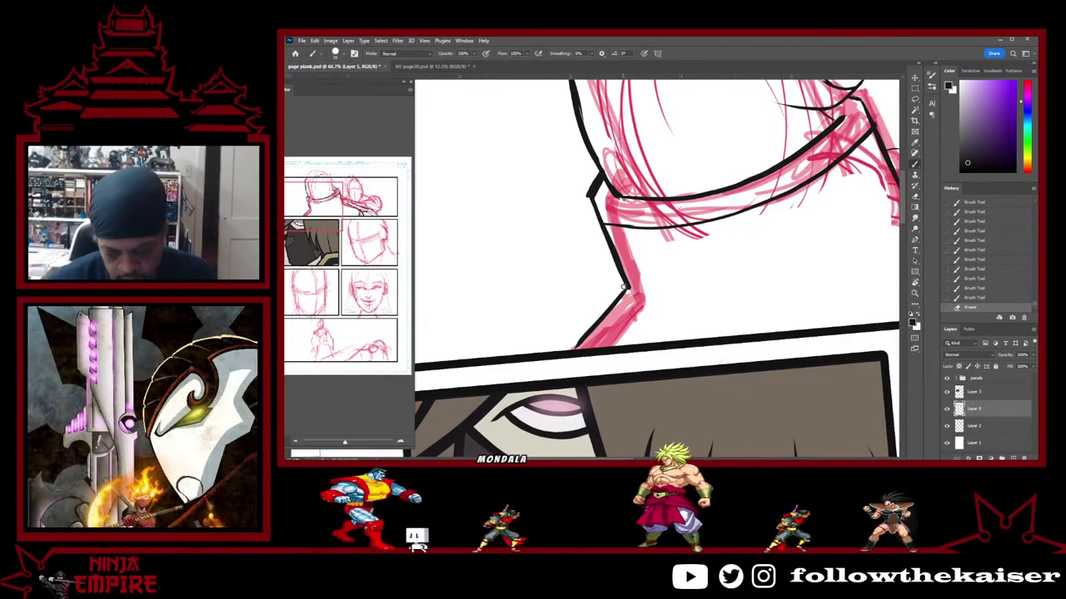
{"action": "left_click_drag", "start_coordinate": [625, 286], "coordinate": [593, 202]}
{"action": "left_click_drag", "start_coordinate": [620, 275], "coordinate": [589, 198]}
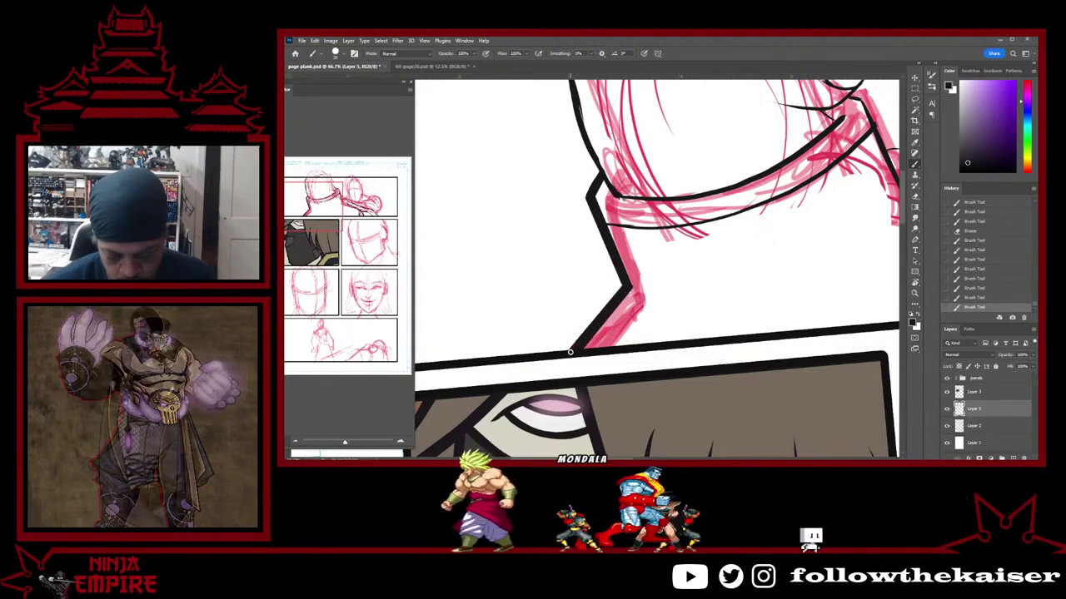
{"action": "key", "text": "e"}
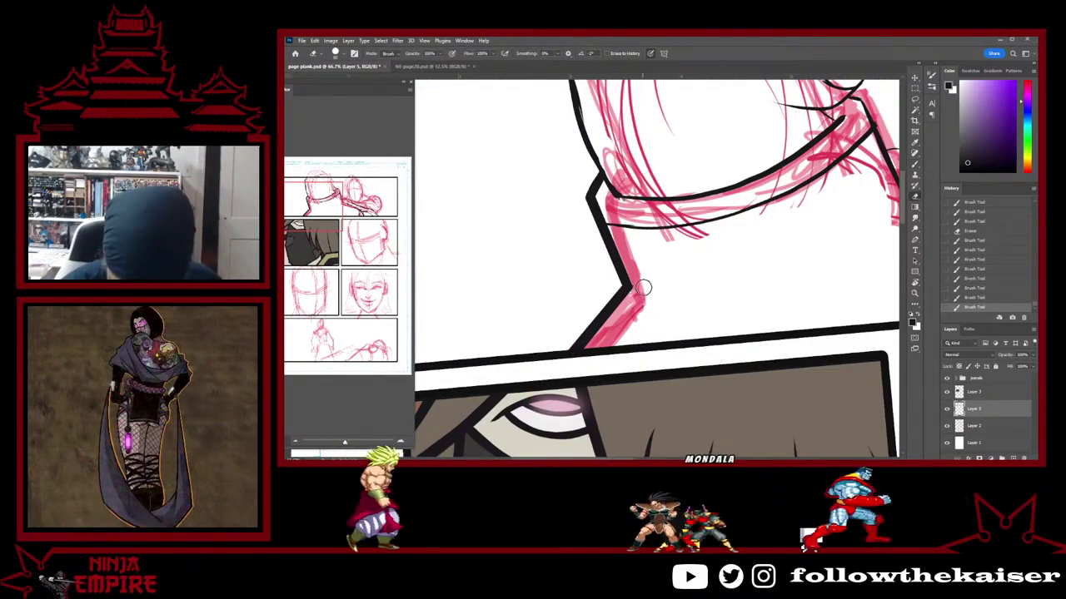
{"action": "left_click_drag", "start_coordinate": [644, 288], "coordinate": [638, 285]}
{"action": "mouse_move", "coordinate": [756, 312]}
{"action": "left_mouse_down"}
{"action": "mouse_move", "coordinate": [568, 354]}
{"action": "mouse_move", "coordinate": [572, 373]}
{"action": "left_mouse_up"}
Rotate the canvas and thicken the black line along the right edge of the left figure's collar
{"action": "key", "text": "r"}
{"action": "mouse_move", "coordinate": [791, 349]}
{"action": "left_mouse_down"}
{"action": "mouse_move", "coordinate": [735, 431]}
{"action": "mouse_move", "coordinate": [537, 433]}
{"action": "left_mouse_up"}
{"action": "mouse_move", "coordinate": [778, 397]}
{"action": "left_mouse_down"}
{"action": "mouse_move", "coordinate": [853, 238]}
{"action": "mouse_move", "coordinate": [855, 208]}
{"action": "left_mouse_up"}
{"action": "key", "text": "b"}
{"action": "left_click_drag", "start_coordinate": [715, 238], "coordinate": [720, 245]}
{"action": "key", "text": "r"}
{"action": "left_click_drag", "start_coordinate": [835, 225], "coordinate": [813, 156]}
{"action": "key", "text": "b"}
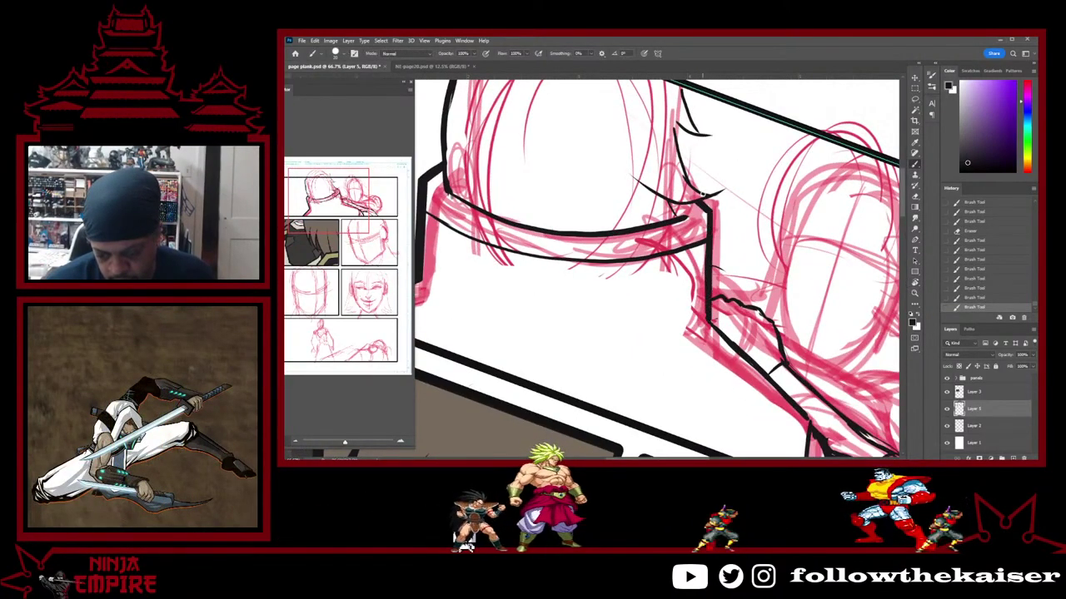
{"action": "left_click_drag", "start_coordinate": [708, 288], "coordinate": [706, 300]}
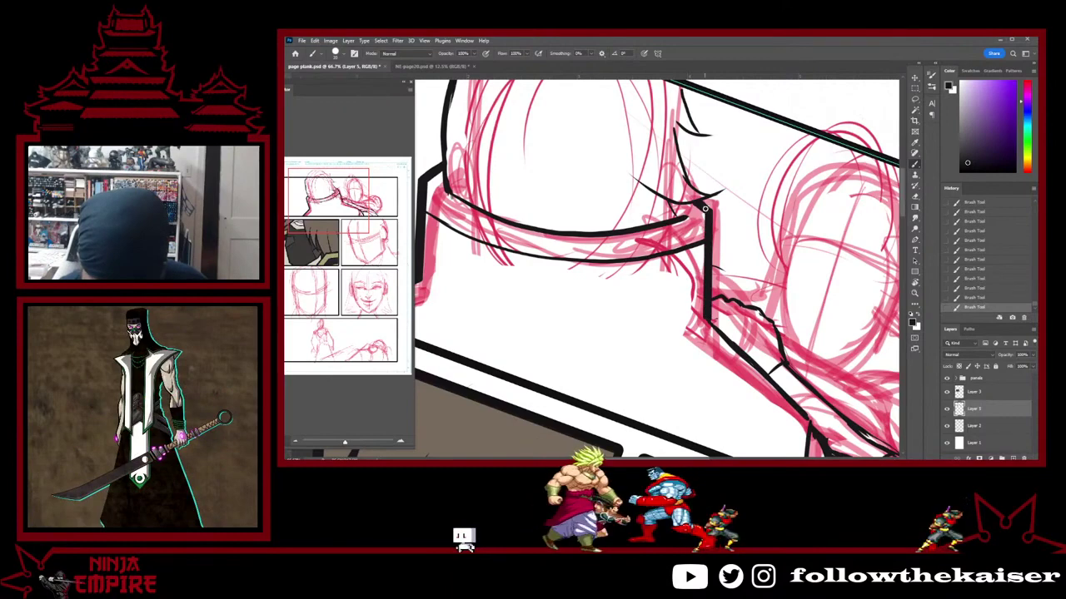
Thicken the left figure's sloping shoulder line and the short line down to the panel border, and level the canvas
{"action": "left_click_drag", "start_coordinate": [791, 324], "coordinate": [680, 205]}
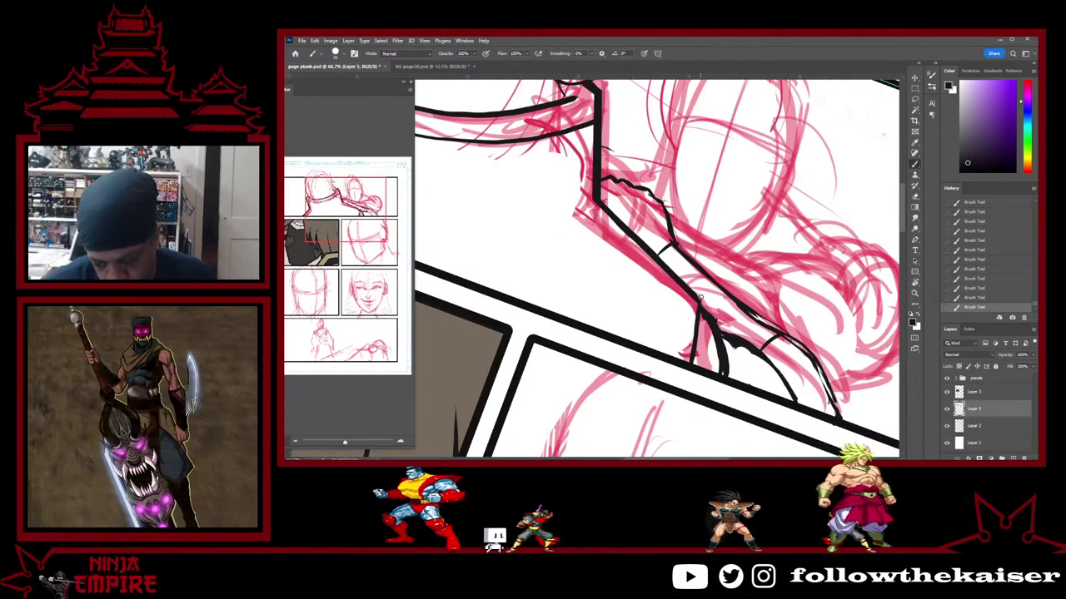
{"action": "key", "text": "r"}
{"action": "left_click_drag", "start_coordinate": [758, 290], "coordinate": [753, 229]}
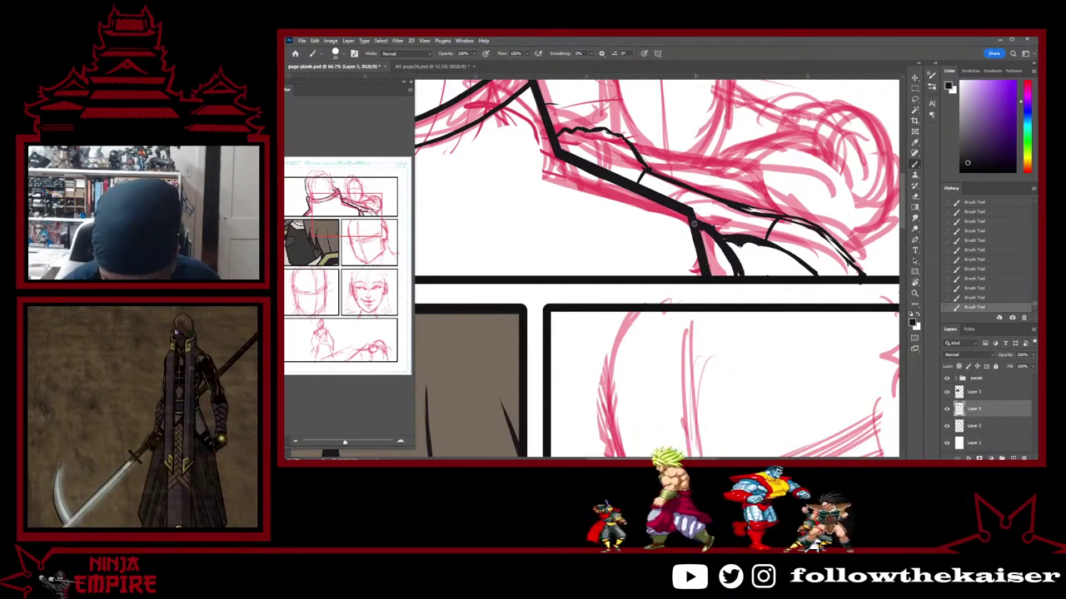
Examine the inked collar and shoulder outlines across the top panel for line weight
{"action": "scroll", "coordinate": [747, 327], "scroll_direction": "down", "scroll_amount": 2}
{"action": "scroll", "coordinate": [747, 326], "scroll_direction": "down", "scroll_amount": 2}
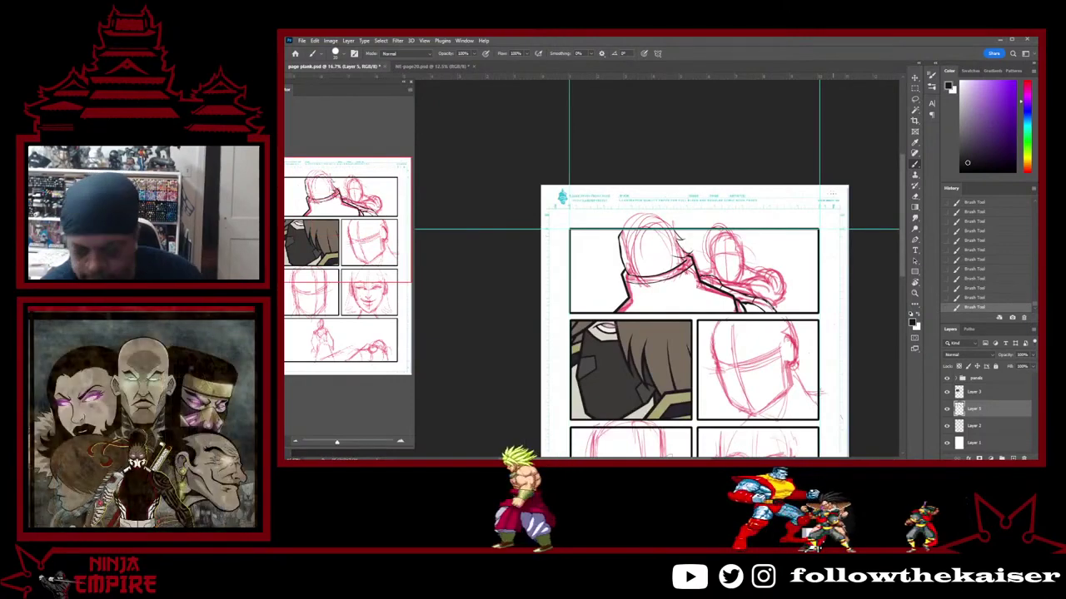
{"action": "scroll", "coordinate": [736, 285], "scroll_direction": "up", "scroll_amount": 3}
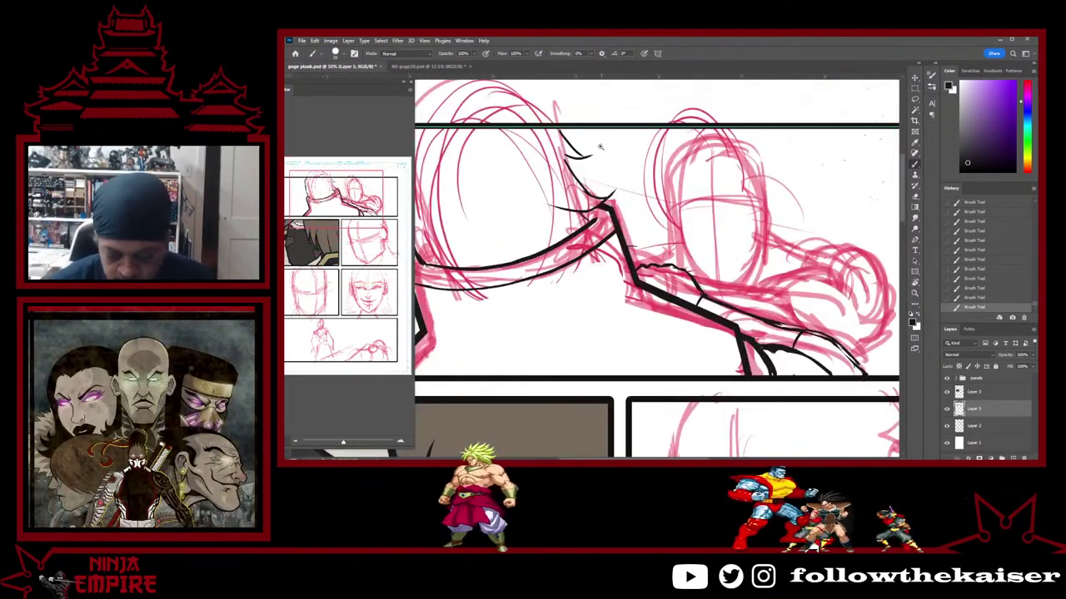
{"action": "scroll", "coordinate": [664, 249], "scroll_direction": "up", "scroll_amount": 1}
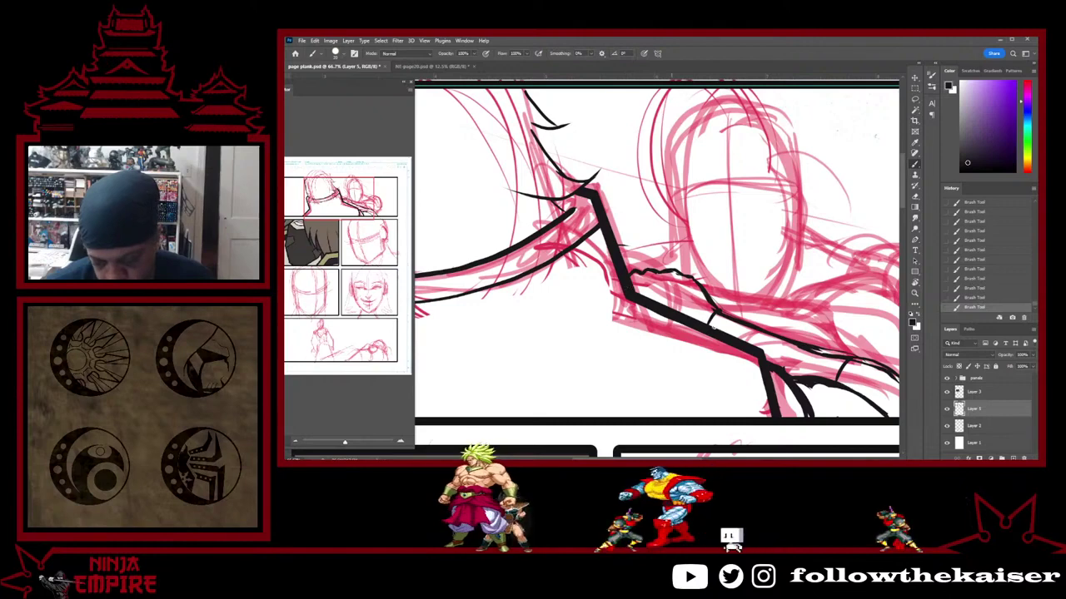
{"action": "left_click_drag", "start_coordinate": [586, 357], "coordinate": [680, 293]}
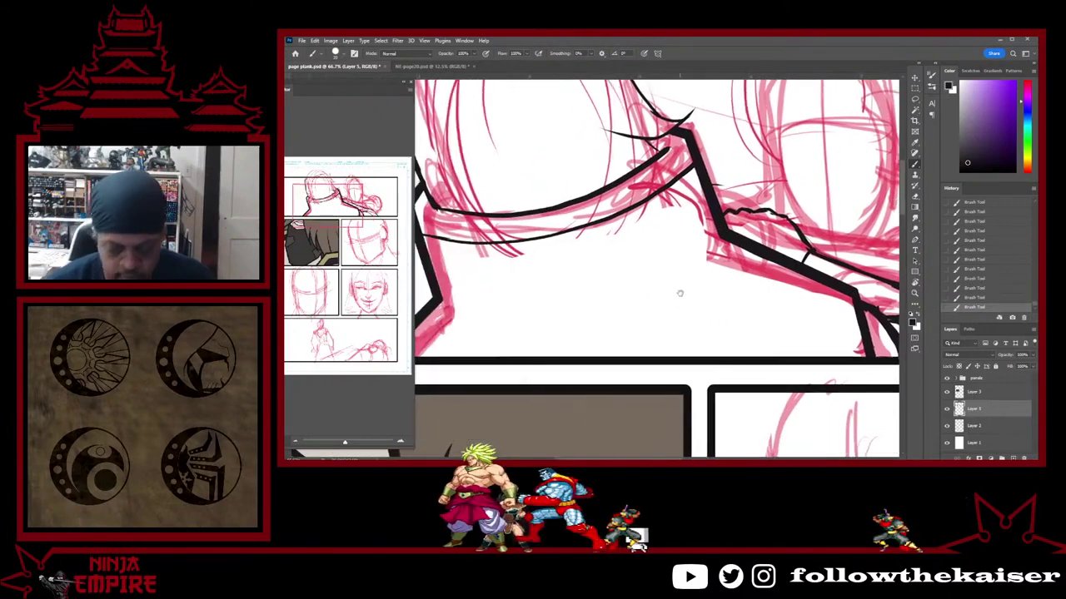
{"action": "left_click_drag", "start_coordinate": [562, 300], "coordinate": [717, 292]}
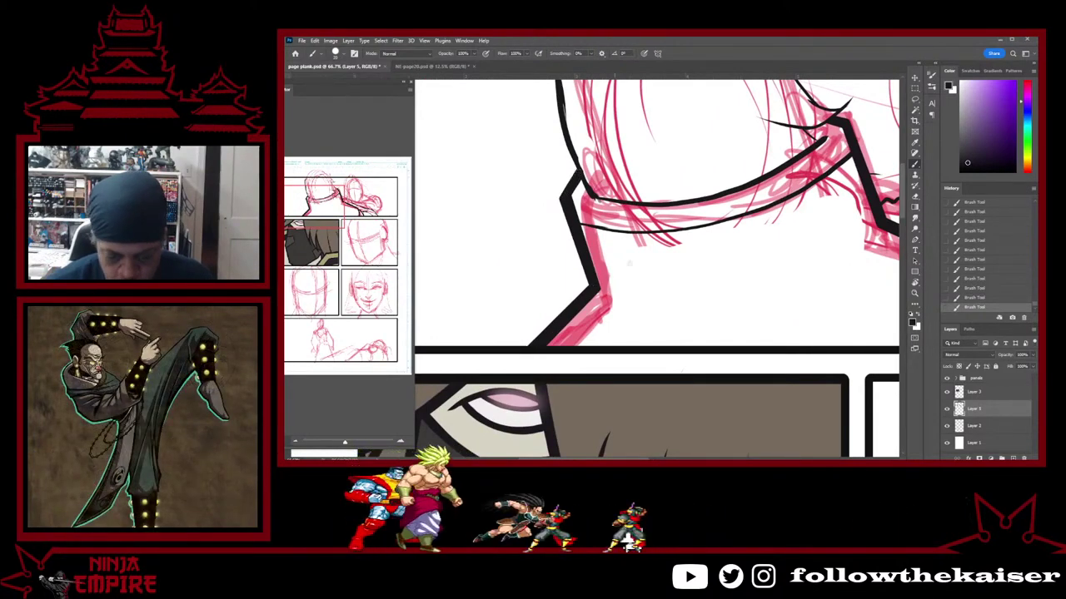
{"action": "scroll", "coordinate": [677, 313], "scroll_direction": "down", "scroll_amount": 2}
{"action": "left_click_drag", "start_coordinate": [721, 336], "coordinate": [519, 249]}
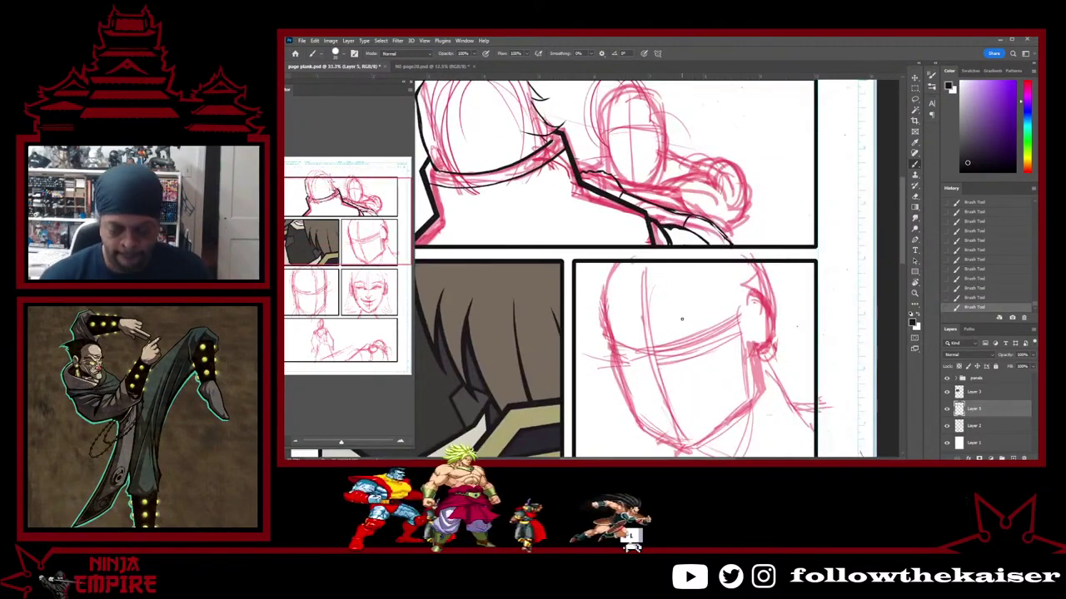
Touch up the curved fold line beneath the left figure's shoulder with black ink and erase its inner edge thinner
{"action": "key", "text": "ctrl+plus"}
{"action": "key", "text": "ctrl+plus"}
{"action": "key", "text": "ctrl+plus"}
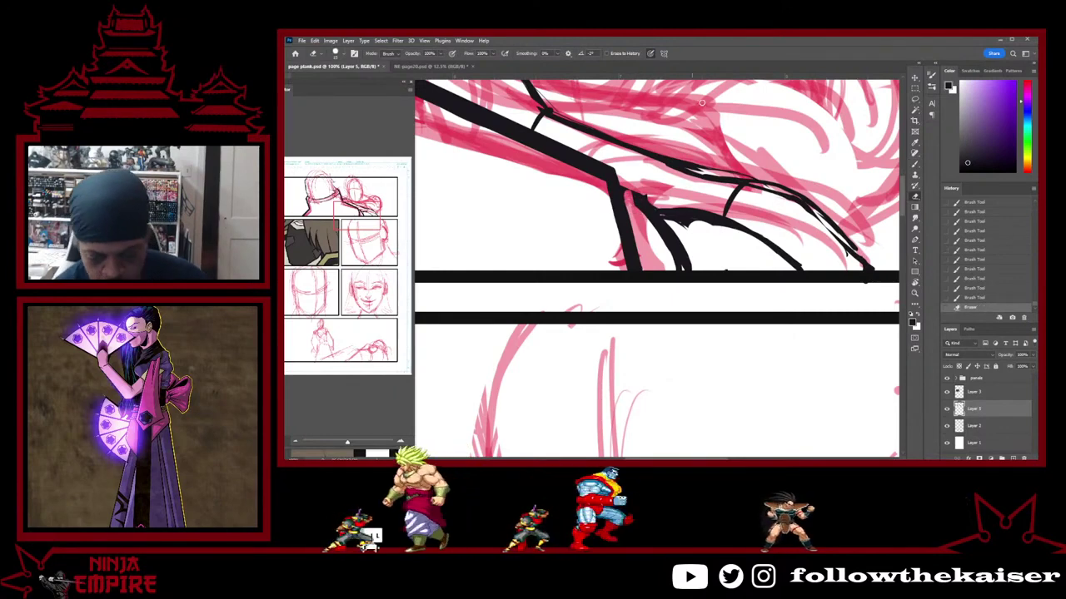
{"action": "key", "text": "b"}
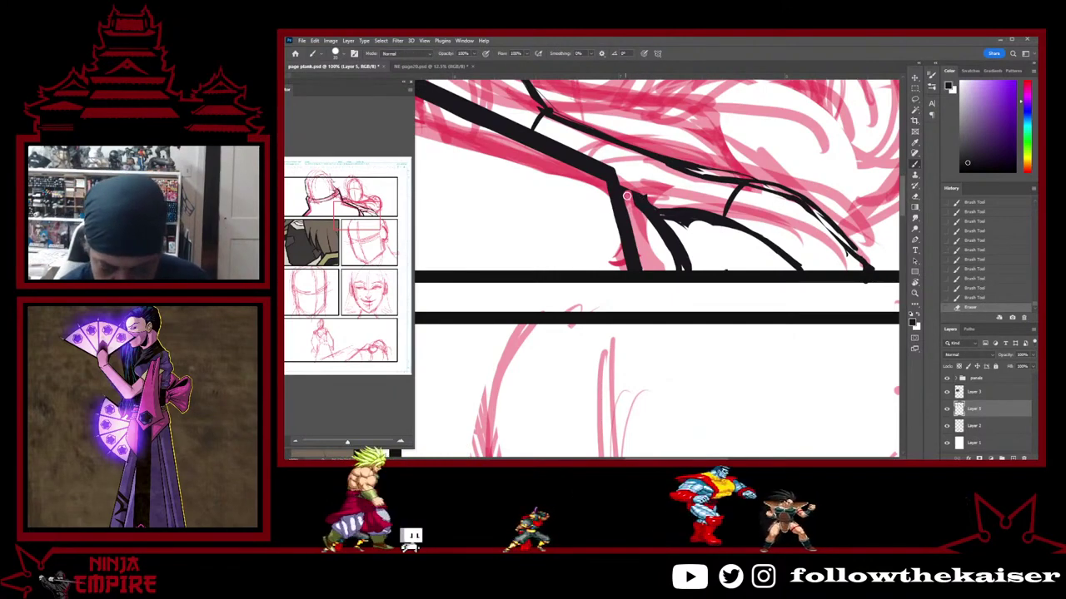
{"action": "left_click_drag", "start_coordinate": [626, 196], "coordinate": [633, 201]}
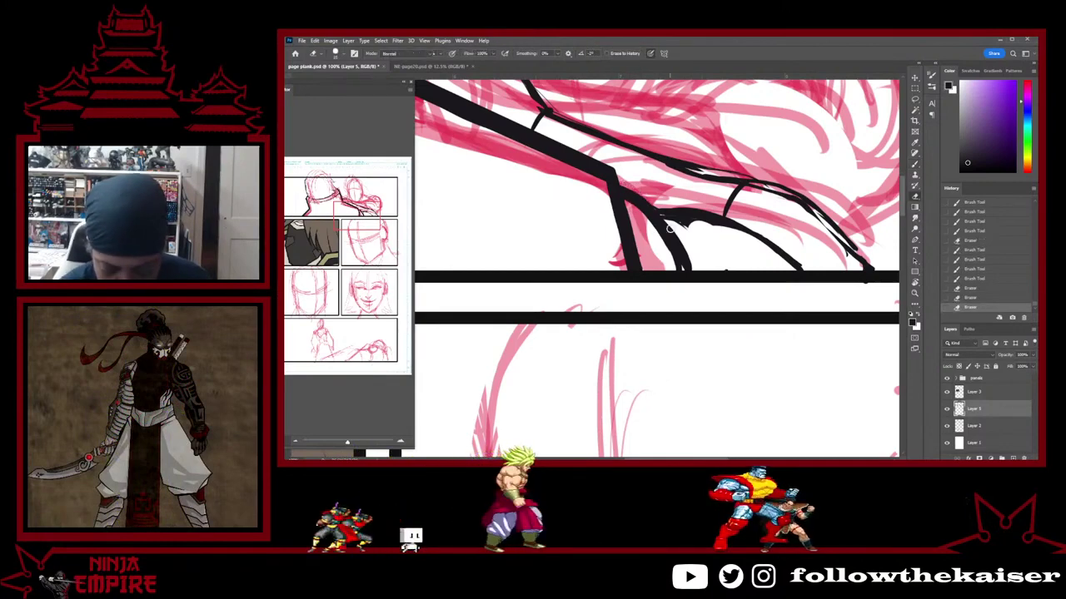
{"action": "key", "text": "e"}
{"action": "mouse_move", "coordinate": [668, 243]}
{"action": "left_mouse_down"}
{"action": "mouse_move", "coordinate": [640, 214]}
{"action": "mouse_move", "coordinate": [678, 275]}
{"action": "mouse_move", "coordinate": [644, 218]}
{"action": "mouse_move", "coordinate": [661, 215]}
{"action": "mouse_move", "coordinate": [679, 273]}
{"action": "left_mouse_up"}
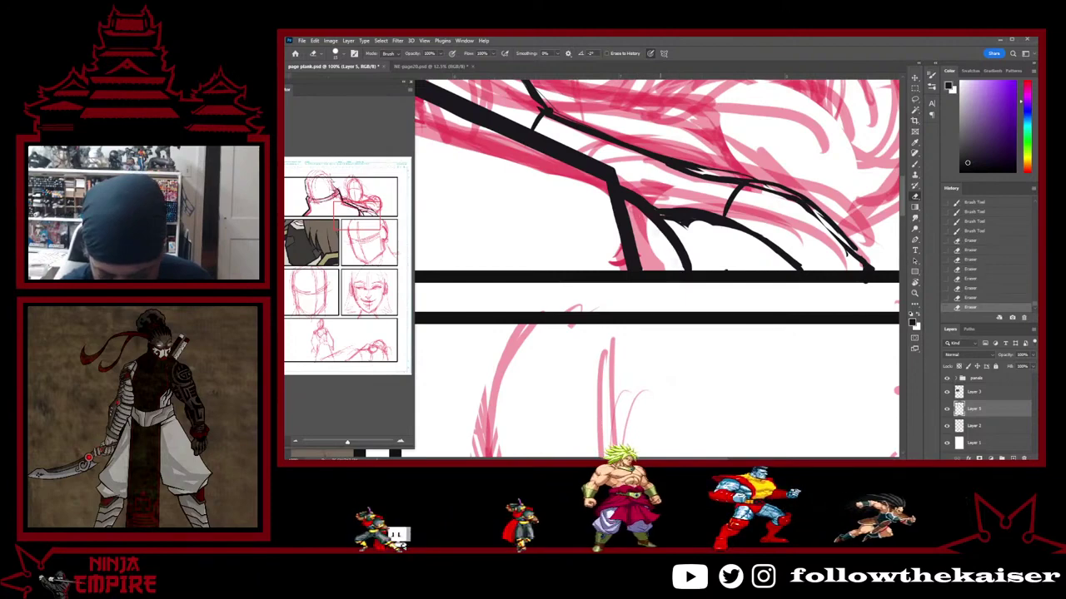
Fill the wedge between the two fold lines below the shoulder with solid black and save the document
{"action": "key", "text": "b"}
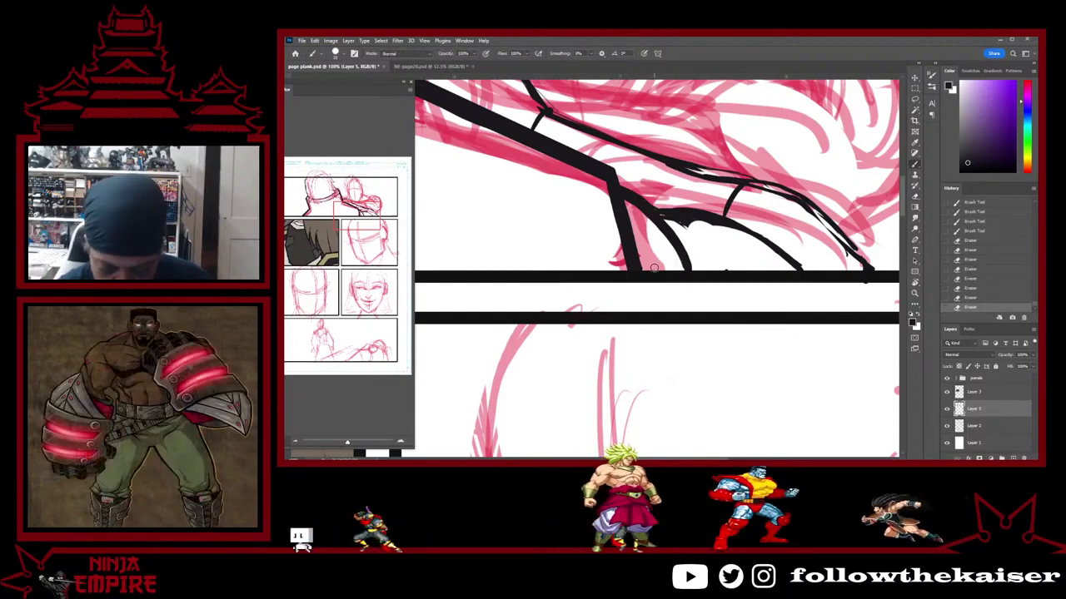
{"action": "left_click_drag", "start_coordinate": [643, 231], "coordinate": [654, 269]}
{"action": "left_click", "coordinate": [642, 230]}
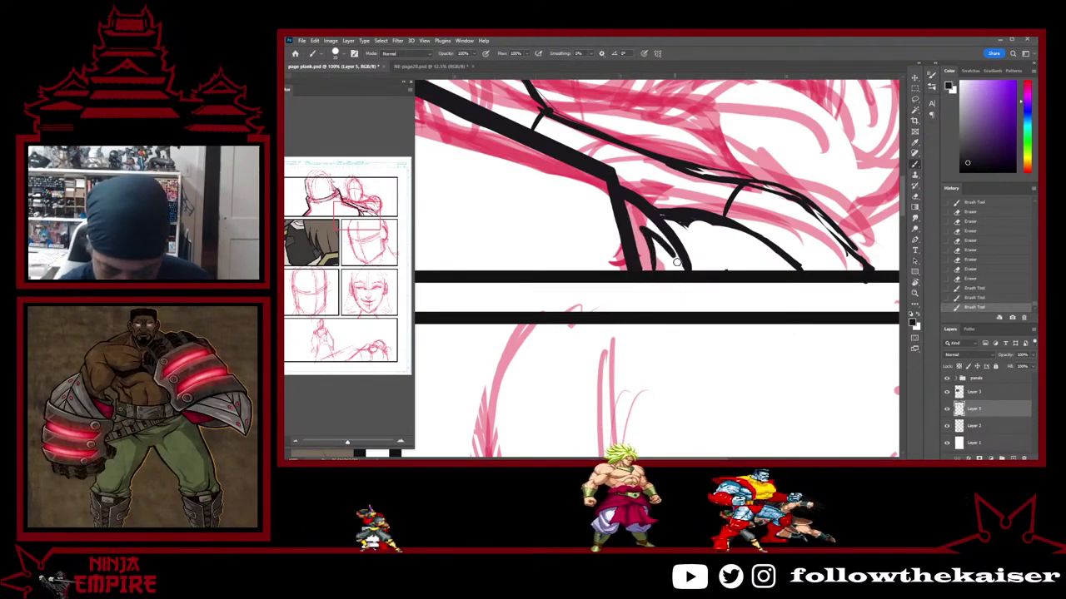
{"action": "left_click", "coordinate": [647, 223]}
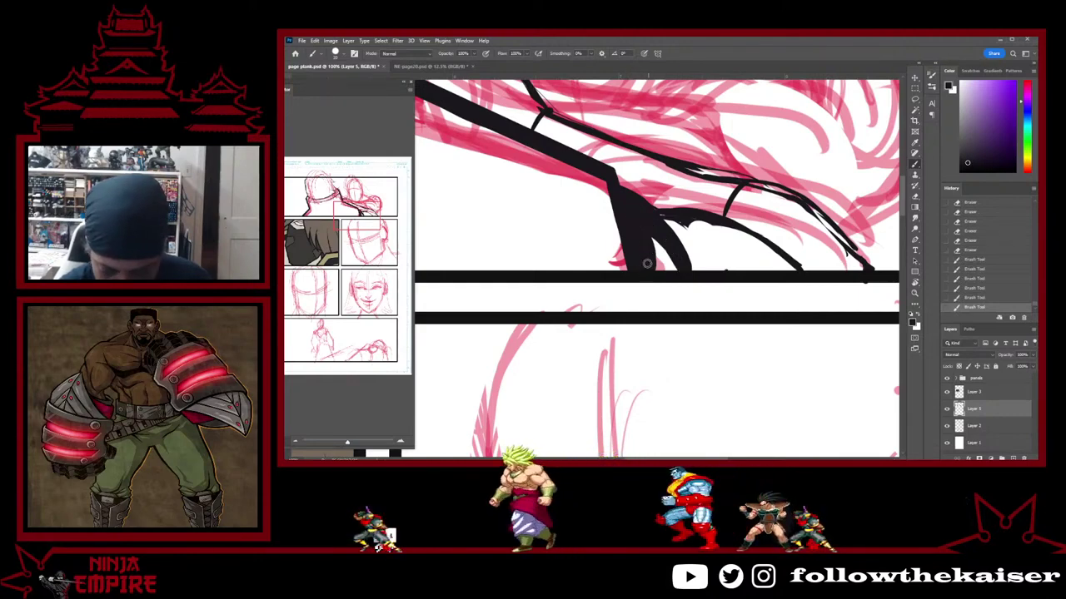
{"action": "left_click", "coordinate": [660, 243]}
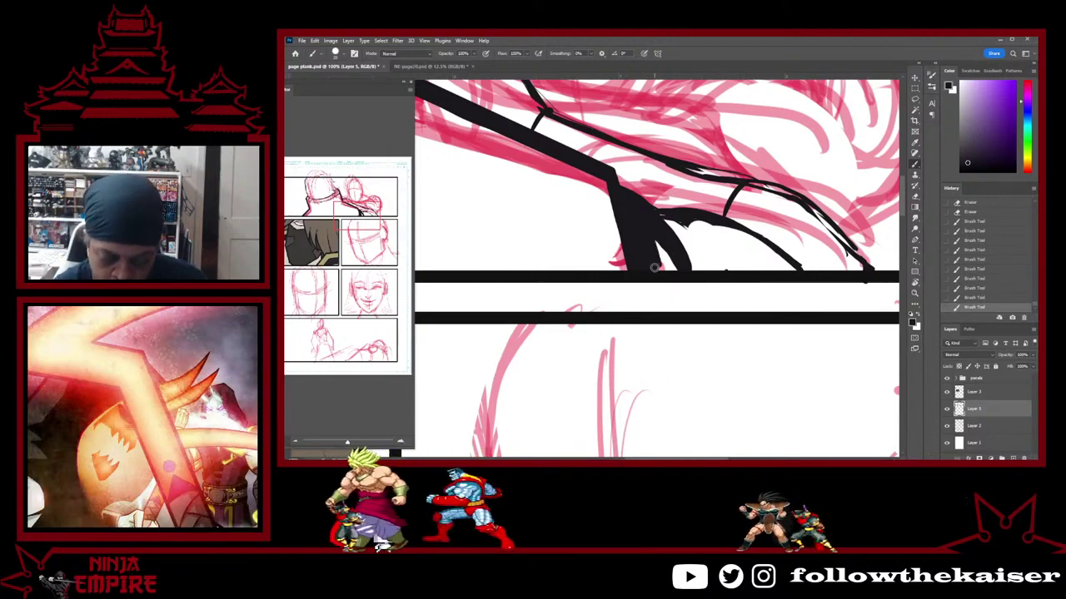
{"action": "left_click_drag", "start_coordinate": [655, 266], "coordinate": [668, 251]}
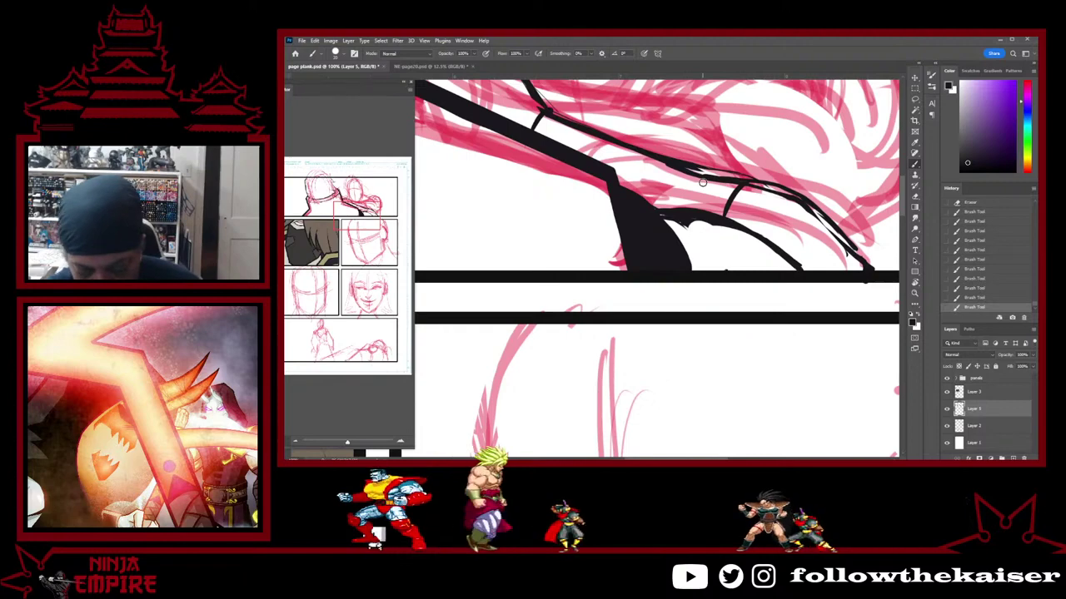
{"action": "left_click", "coordinate": [652, 270], "text": "ctrl"}
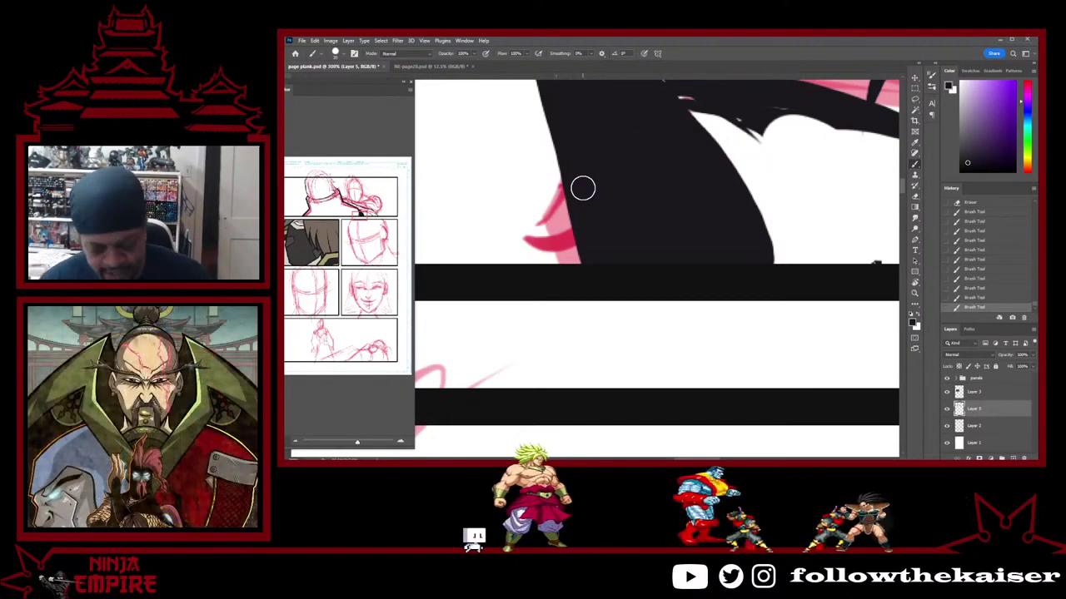
{"action": "key", "text": "ctrl+s"}
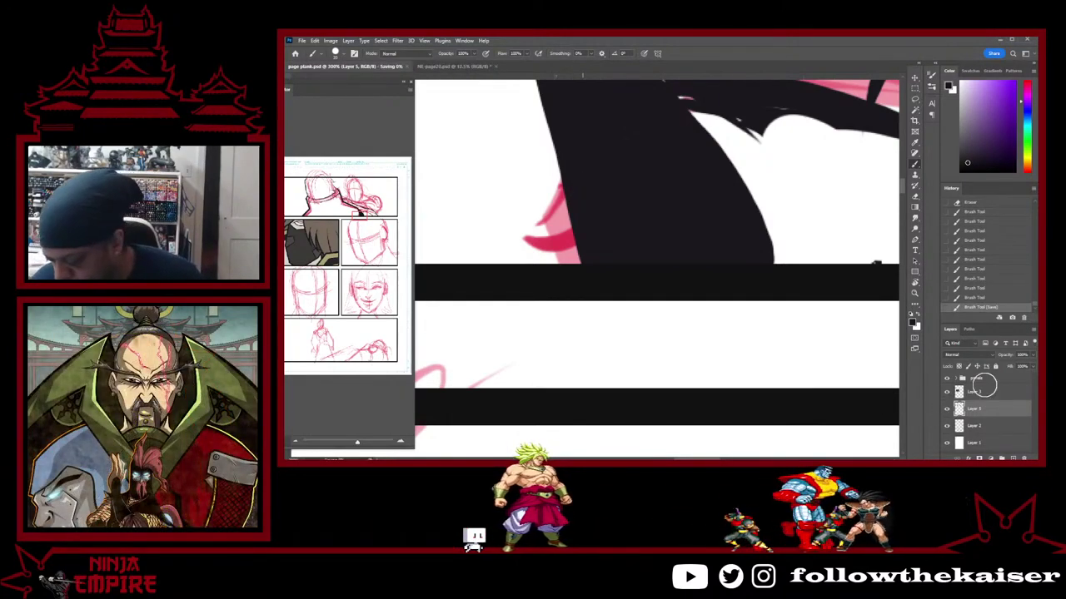
Set the stroke of the Rectangle 1 shape in the panels group to a recently used near-black color
{"action": "left_click", "coordinate": [956, 379]}
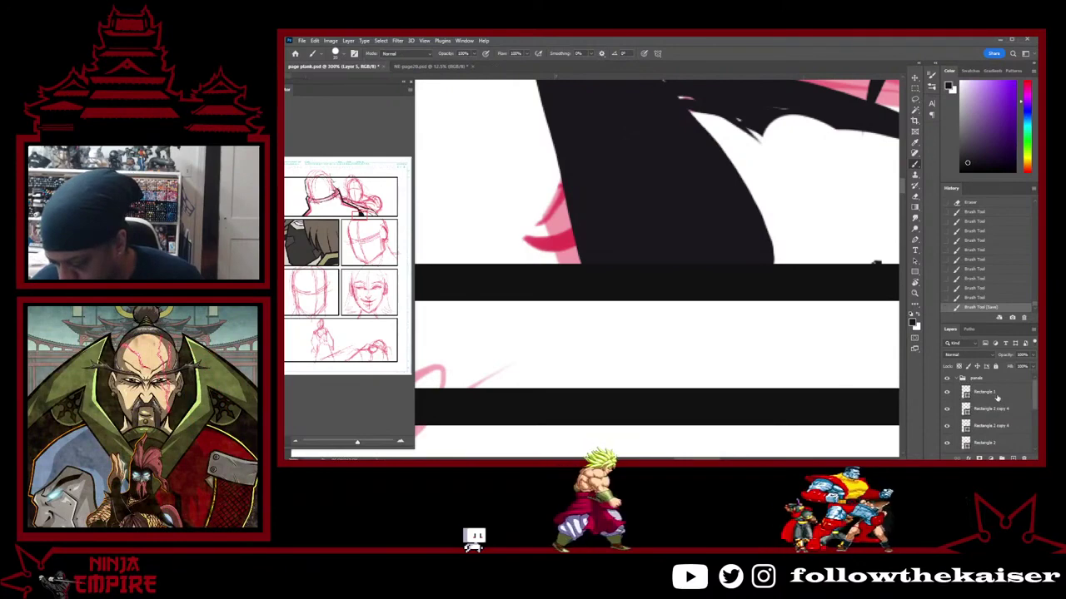
{"action": "left_click", "coordinate": [996, 397]}
{"action": "double_click", "coordinate": [996, 397]}
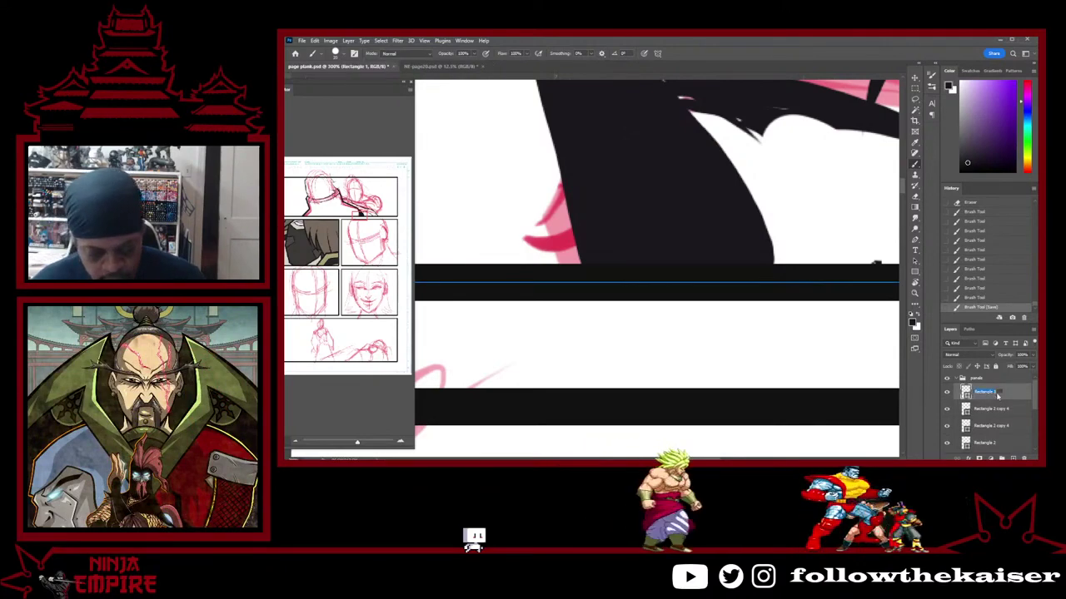
{"action": "left_click", "coordinate": [915, 272]}
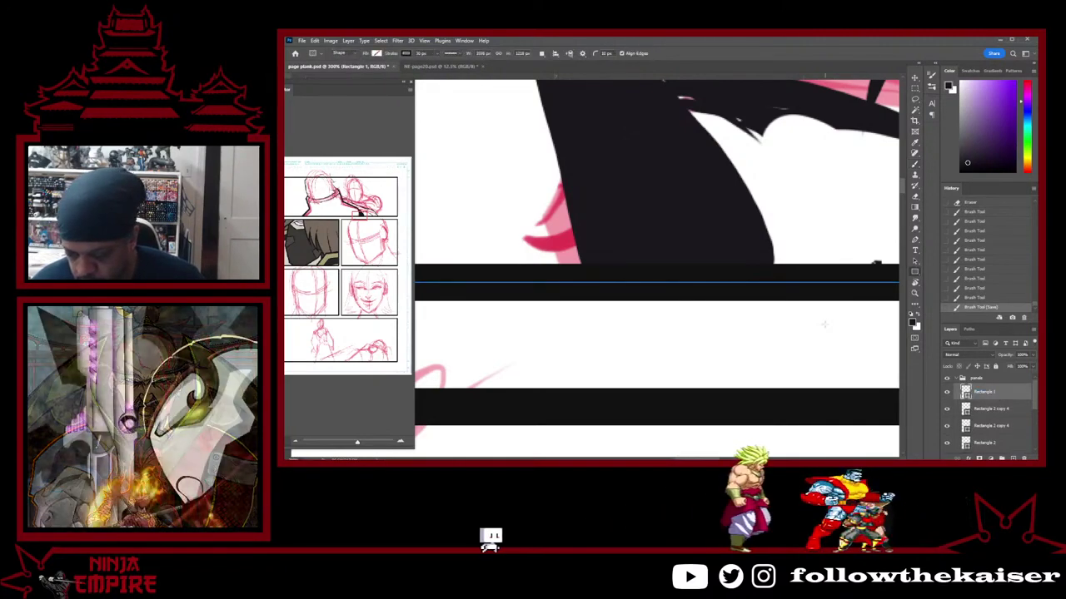
{"action": "left_click", "coordinate": [825, 325]}
{"action": "key", "text": "ctrl+z"}
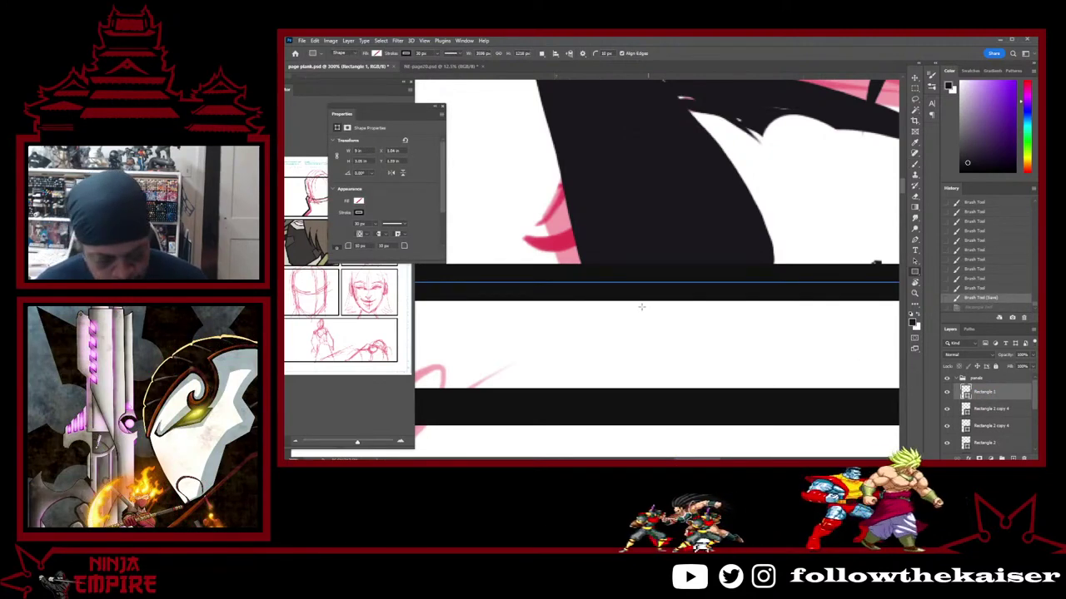
{"action": "left_click", "coordinate": [359, 213]}
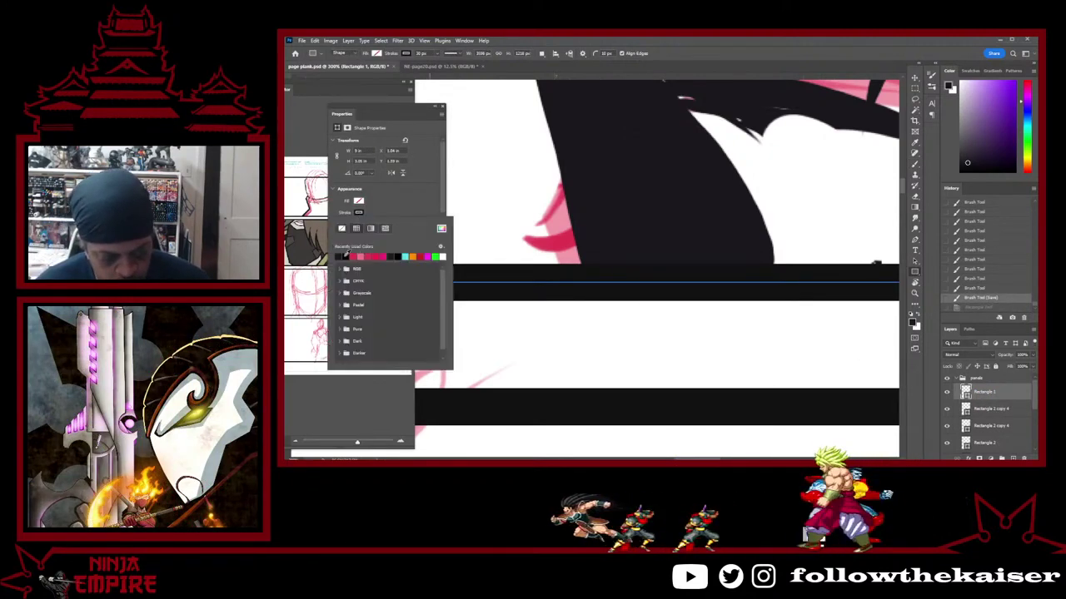
{"action": "left_click", "coordinate": [342, 255]}
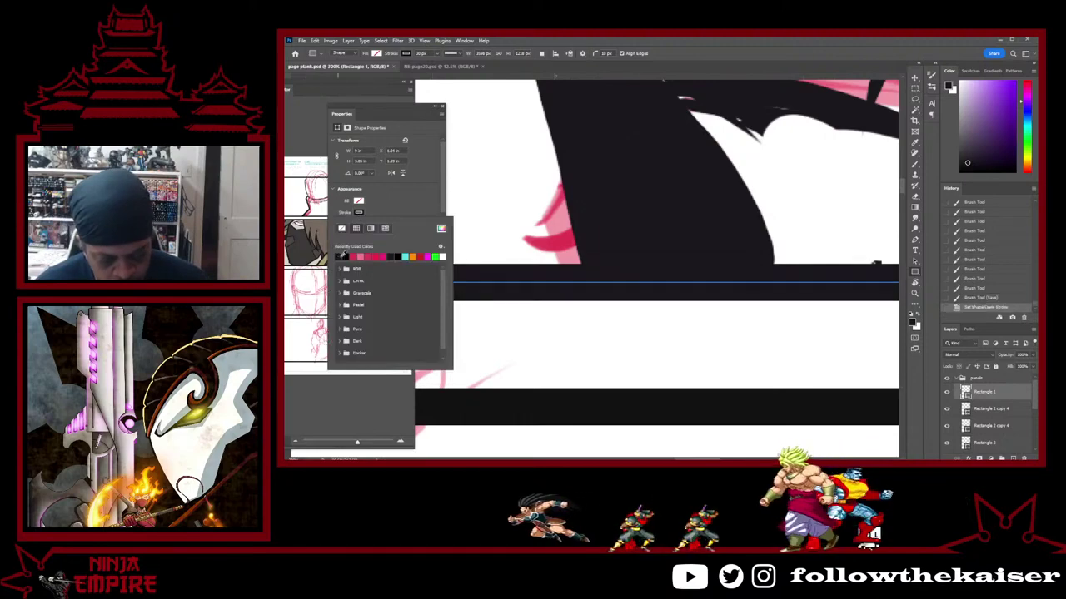
Set the strokes of both Rectangle 2 copy 4 shapes in the panels group to the recently used near-black color
{"action": "left_click", "coordinate": [983, 413]}
{"action": "left_click", "coordinate": [983, 410]}
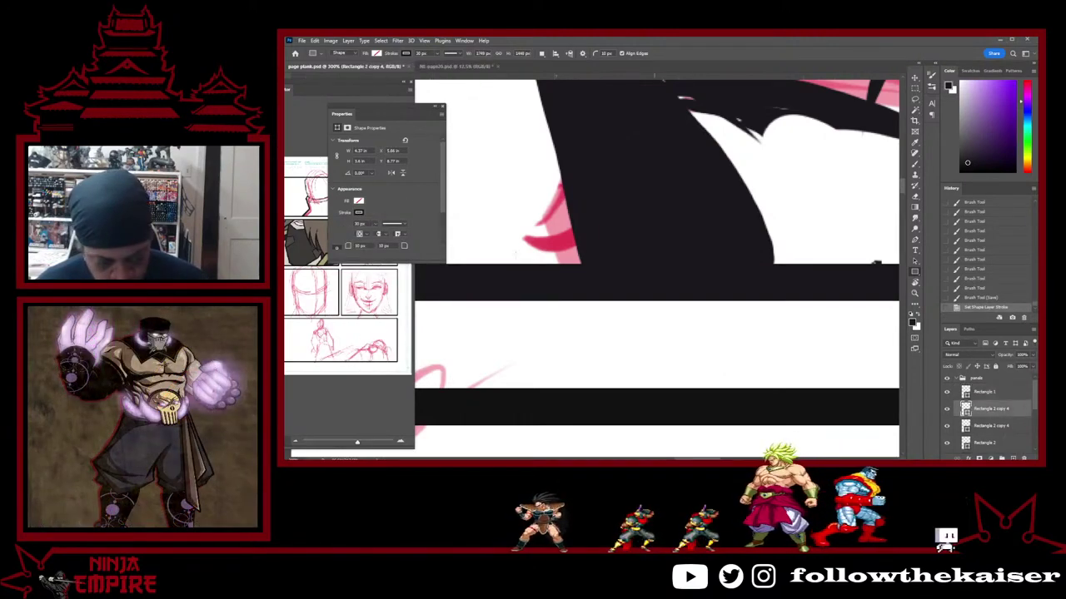
{"action": "left_click", "coordinate": [358, 213]}
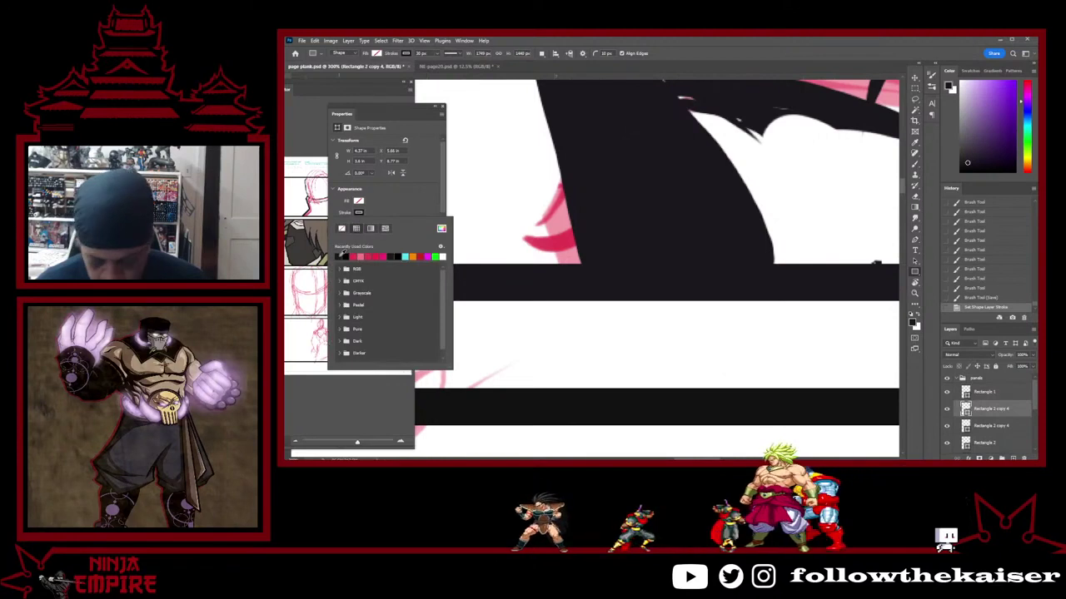
{"action": "left_click", "coordinate": [1009, 427]}
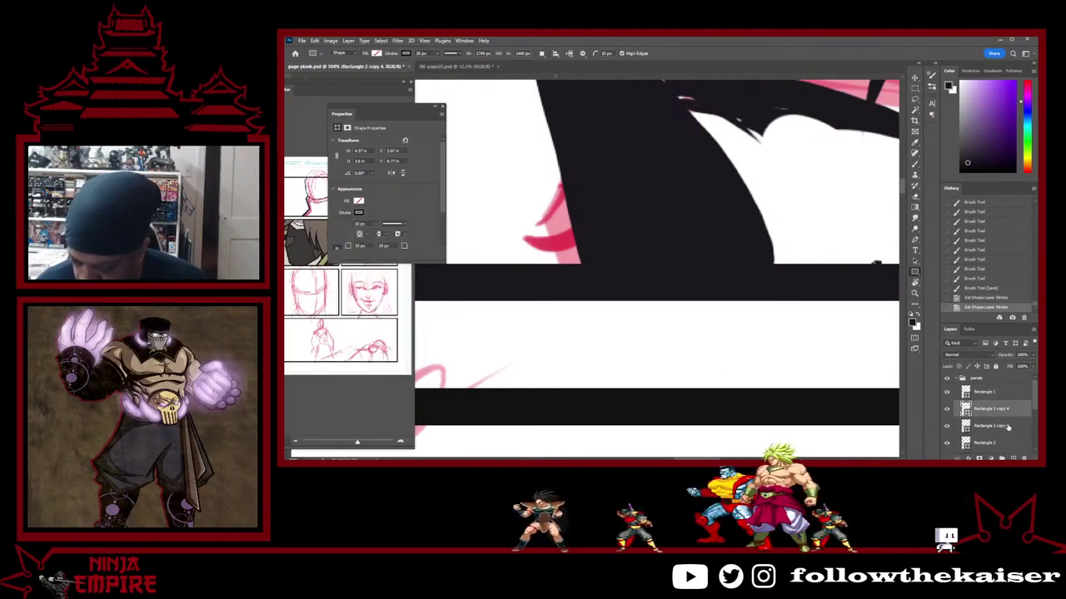
{"action": "left_click", "coordinate": [1008, 426]}
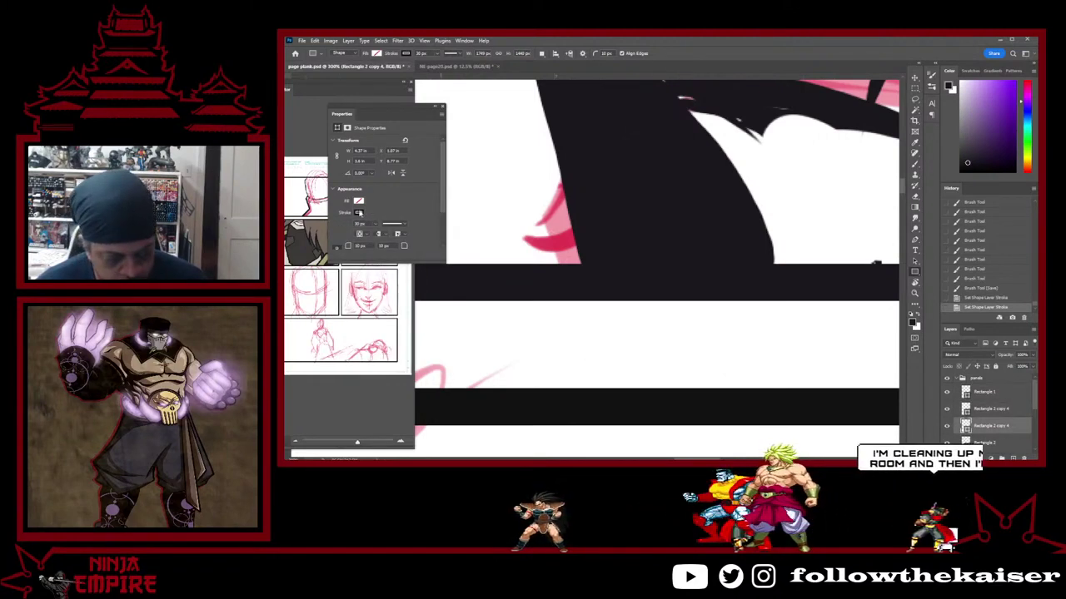
{"action": "left_click", "coordinate": [359, 213]}
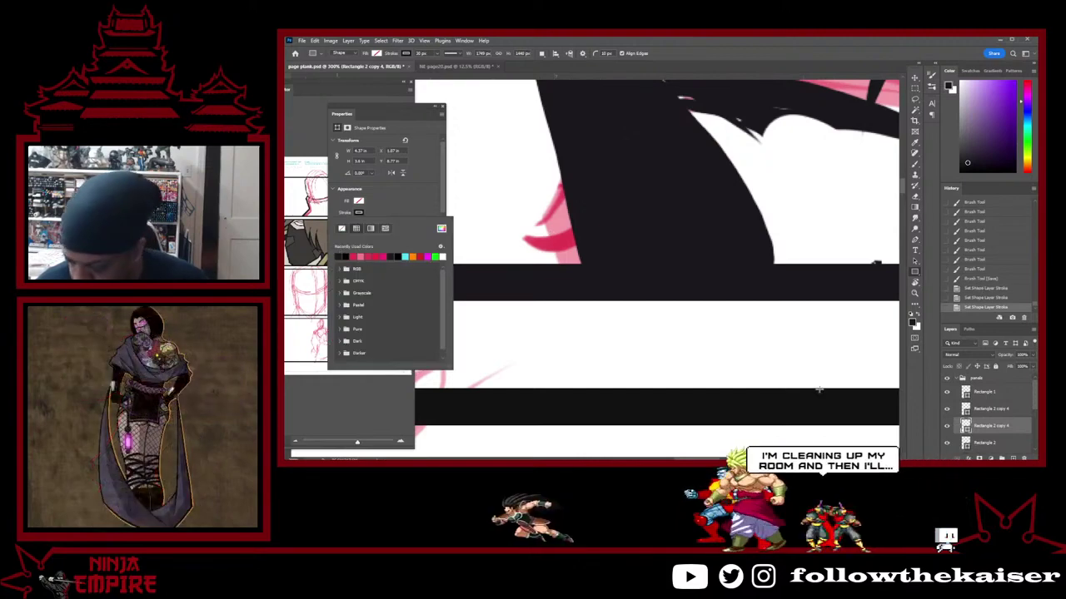
Set the stroke of the Rectangle 2 shape to the same recently used near-black color
{"action": "left_click", "coordinate": [994, 446]}
{"action": "left_click", "coordinate": [993, 446]}
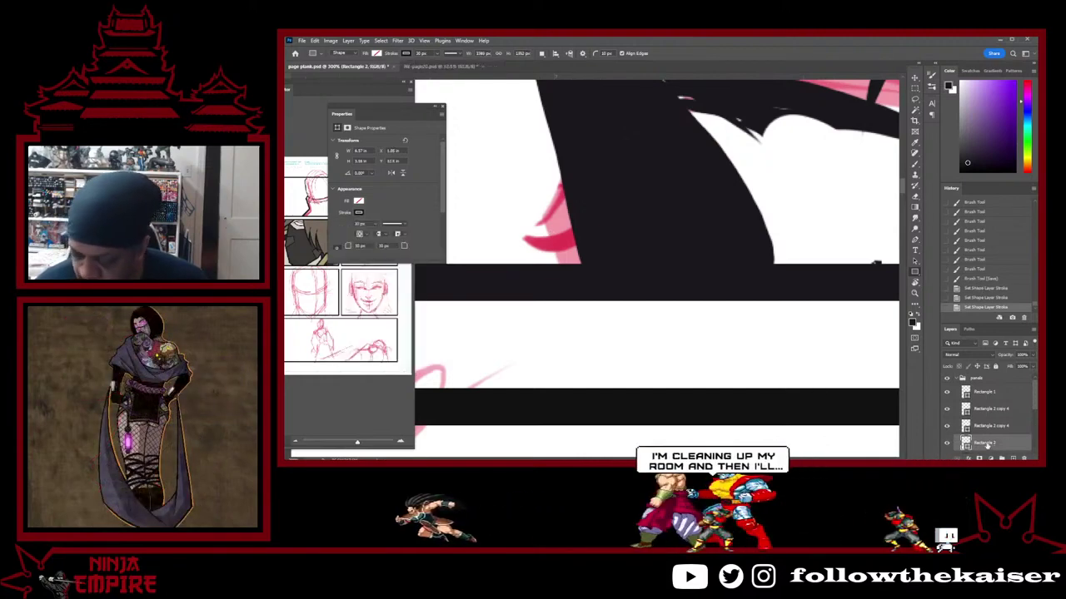
{"action": "left_click", "coordinate": [360, 213]}
{"action": "left_click", "coordinate": [338, 257]}
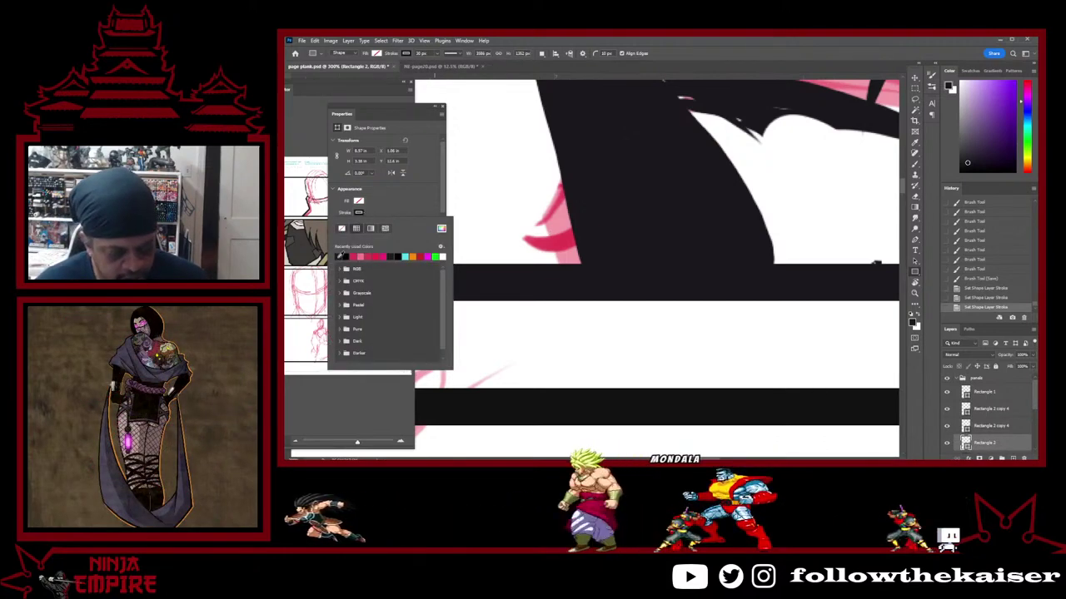
Set the strokes of the Rectangle 2 copy 3 and Rectangle 2 copy 2 shapes to the recent near-black and close the shape properties
{"action": "left_click", "coordinate": [1012, 391]}
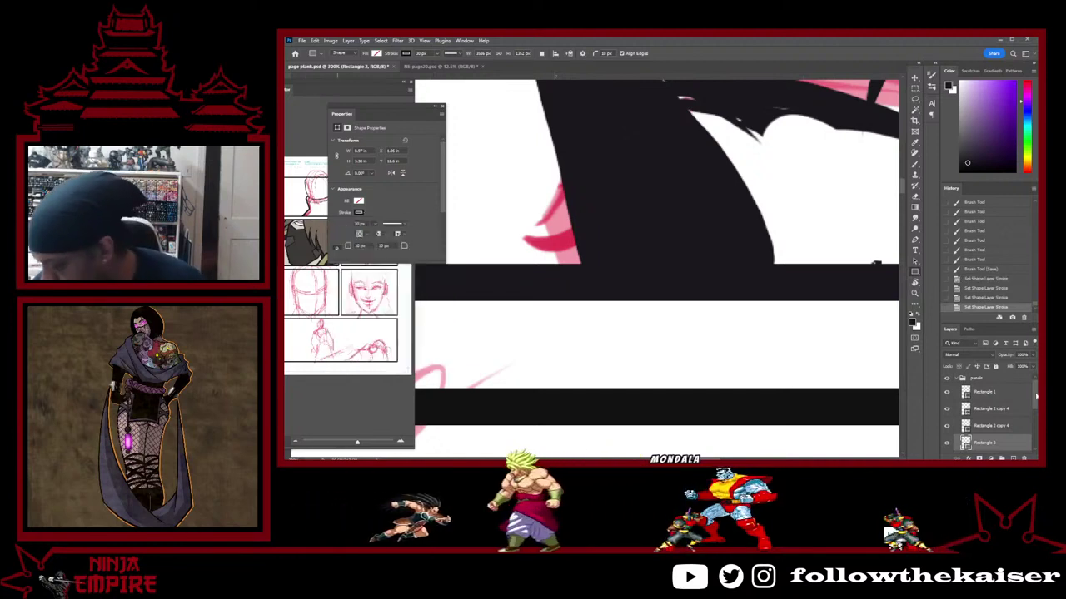
{"action": "scroll", "coordinate": [1012, 395], "scroll_direction": "down", "scroll_amount": 4}
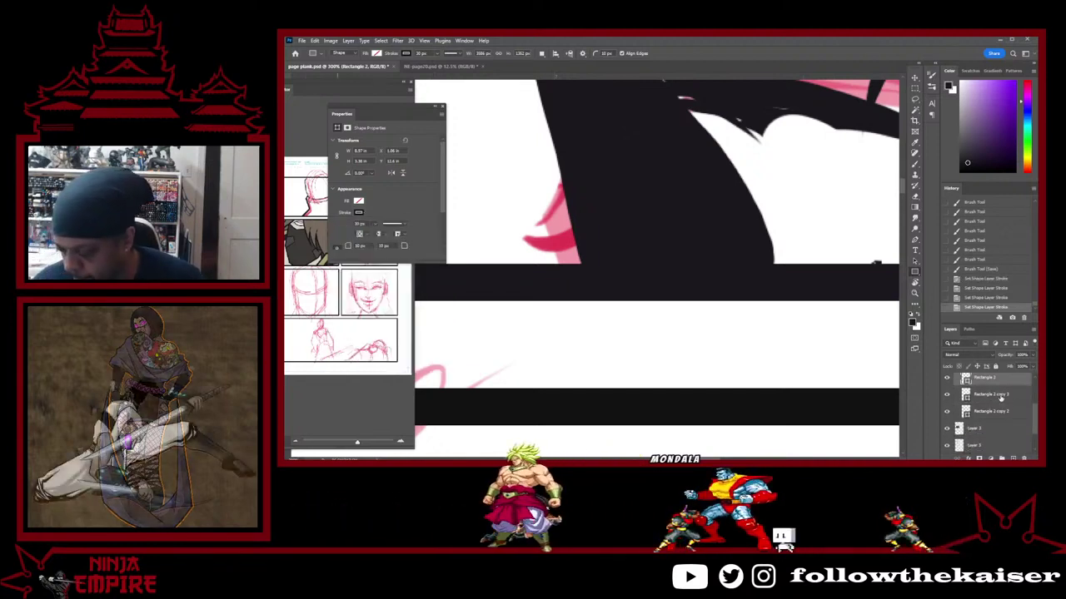
{"action": "left_click", "coordinate": [1009, 395]}
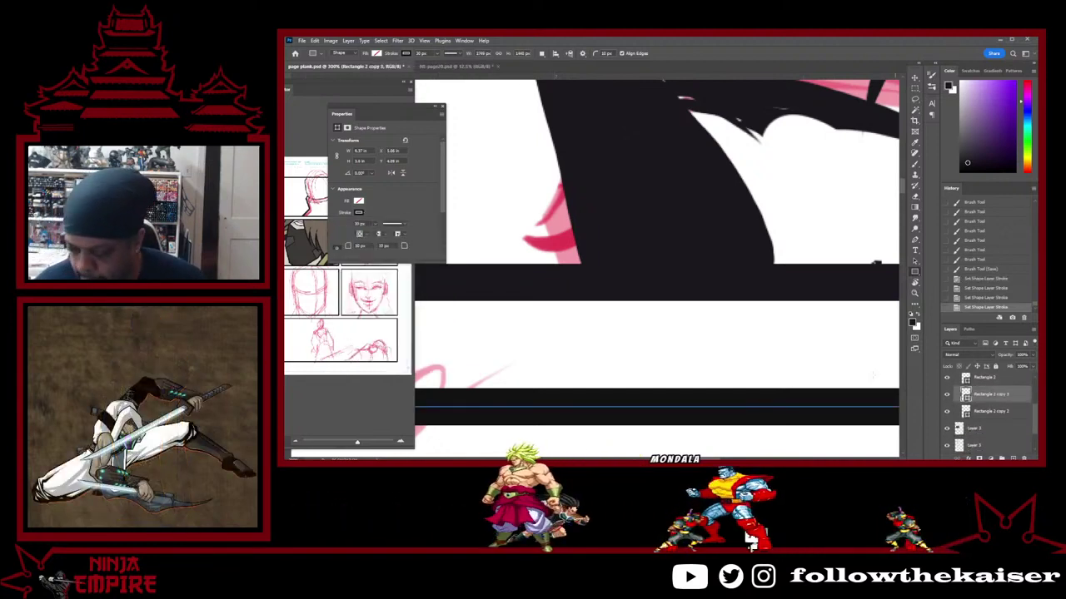
{"action": "left_click", "coordinate": [359, 213]}
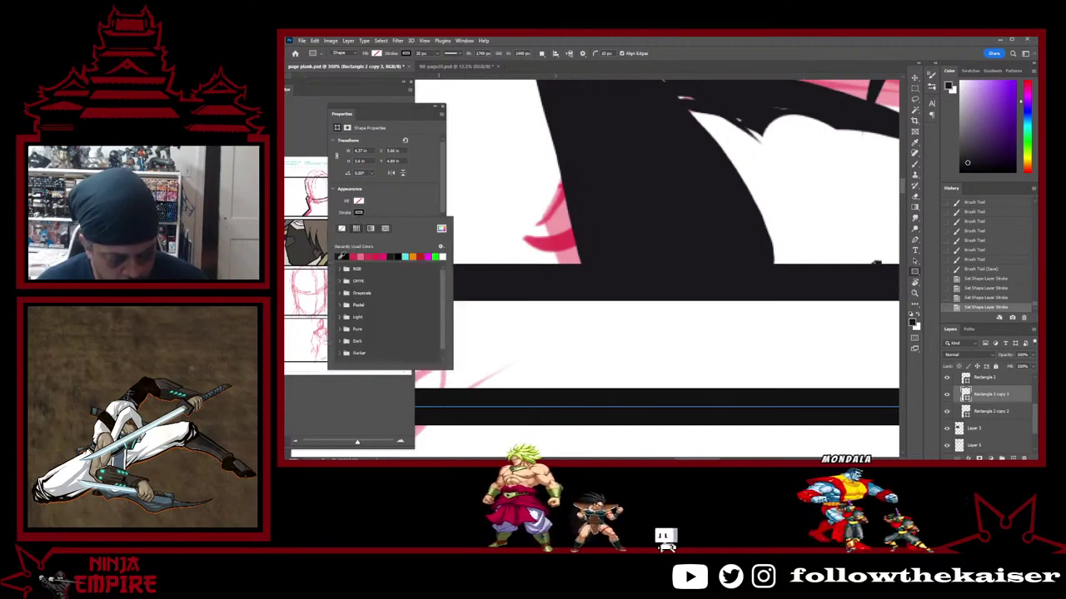
{"action": "left_click", "coordinate": [1010, 416]}
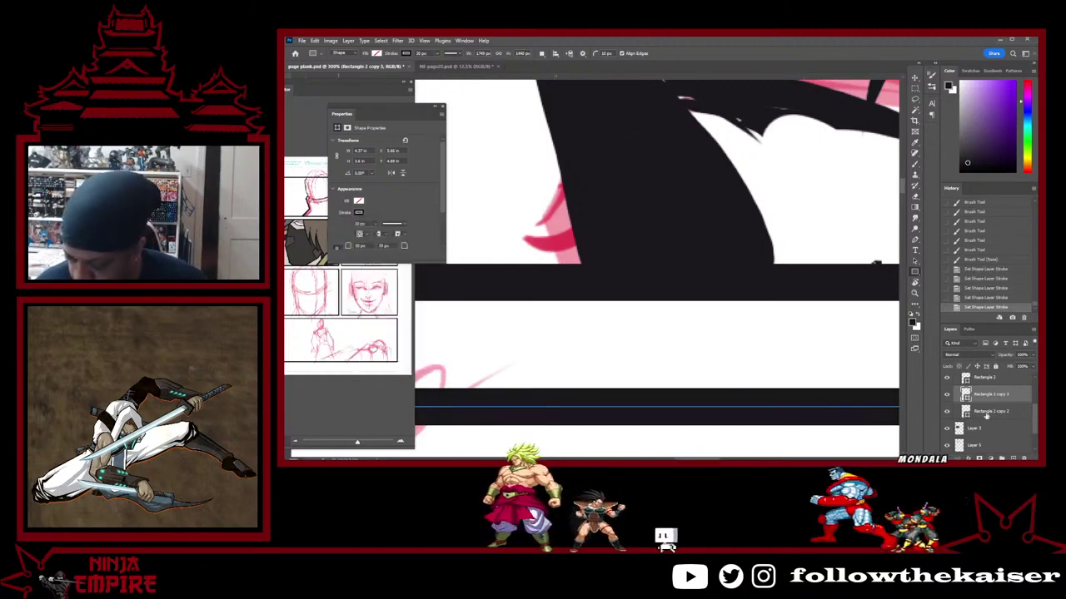
{"action": "left_click", "coordinate": [359, 214]}
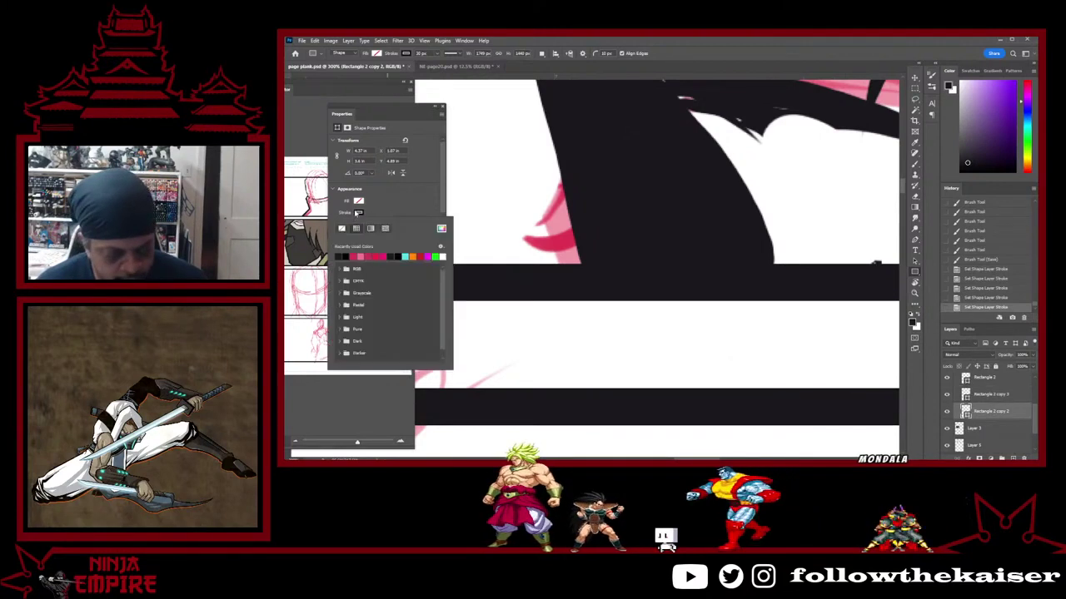
{"action": "left_click", "coordinate": [442, 106]}
{"action": "left_click", "coordinate": [442, 105]}
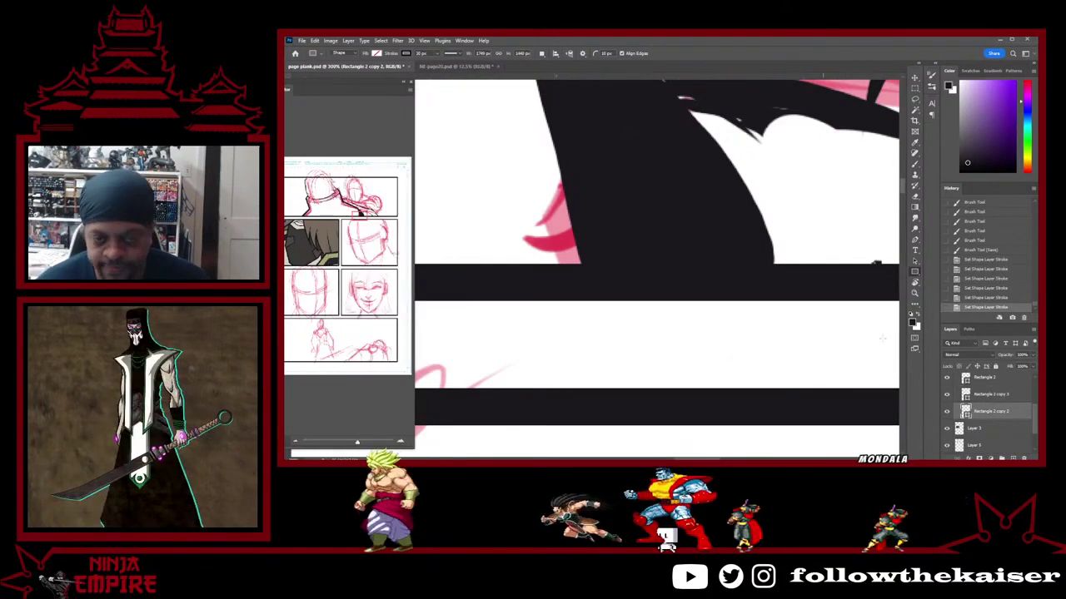
Select Layer 5 and extend the black wedge's lower edge down to the panel border with the brush
{"action": "left_click", "coordinate": [995, 445]}
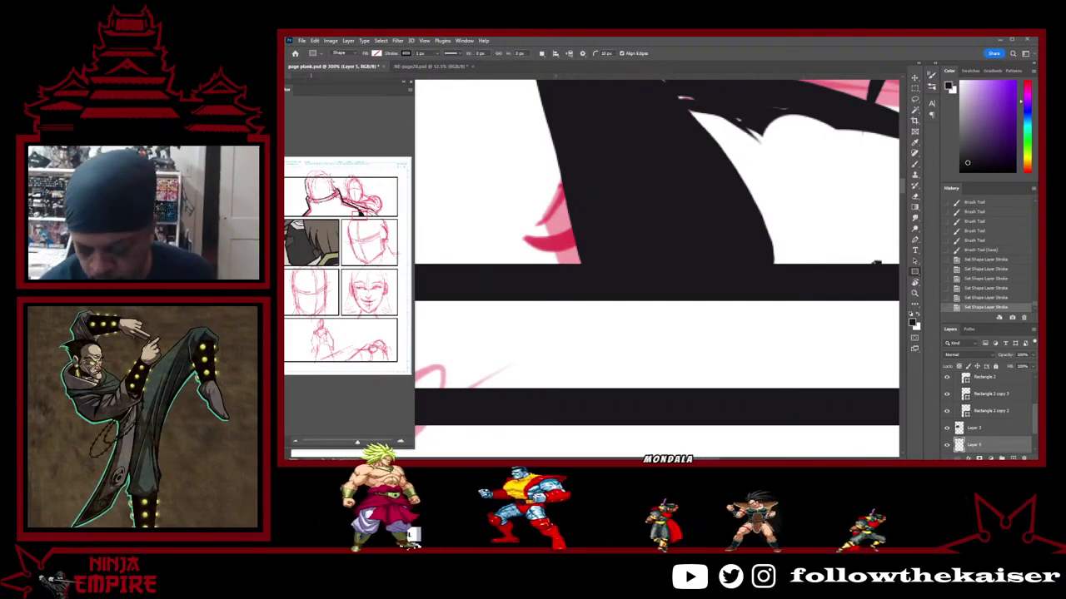
{"action": "key", "text": "ctrl+1"}
{"action": "scroll", "coordinate": [747, 283], "scroll_direction": "up", "scroll_amount": 3}
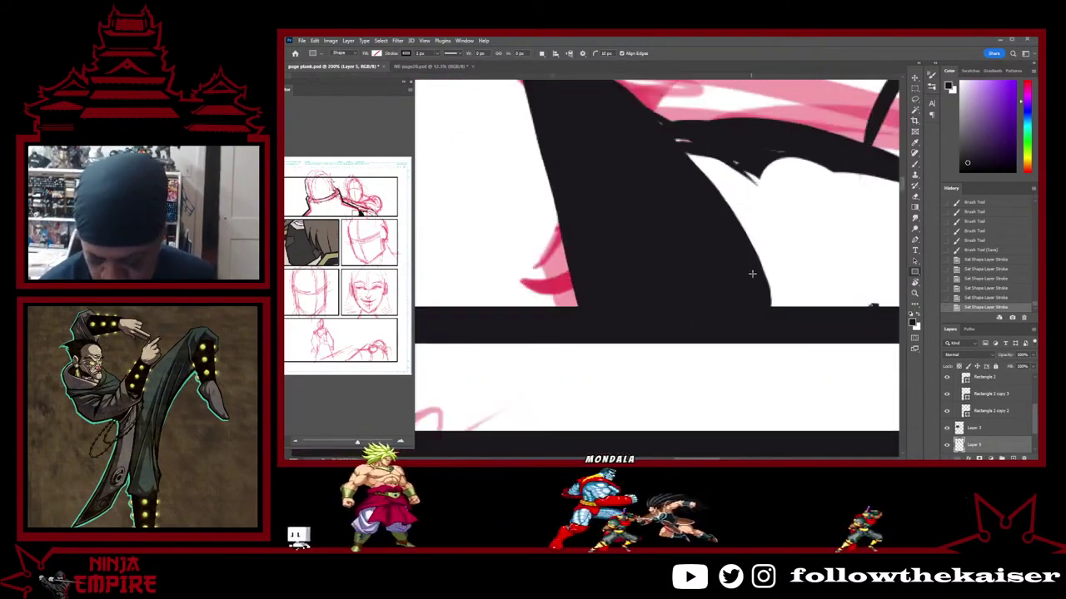
{"action": "key", "text": "b"}
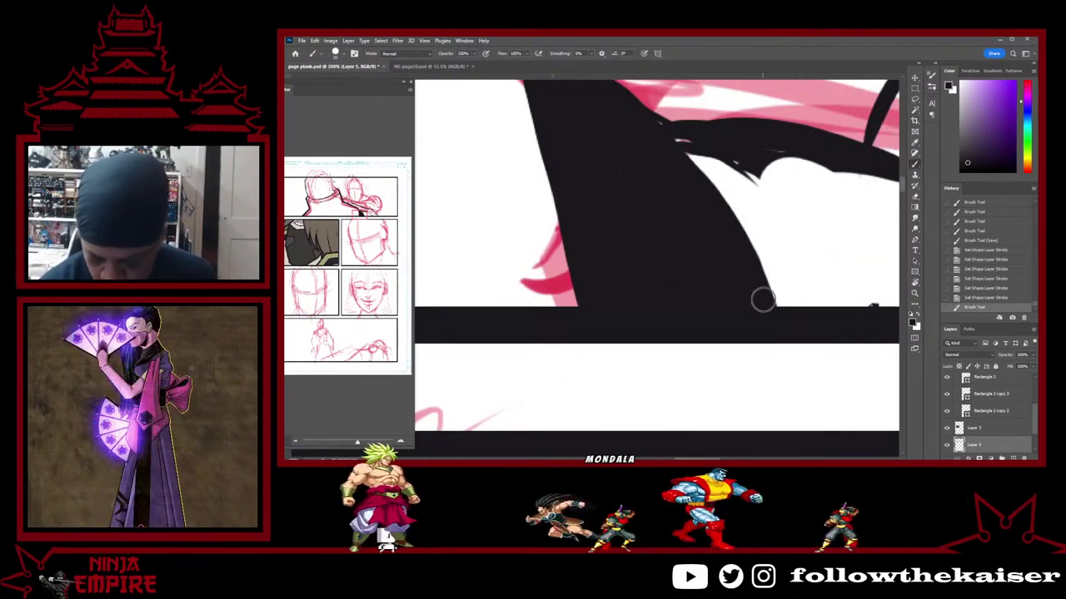
{"action": "scroll", "coordinate": [704, 273], "scroll_direction": "down", "scroll_amount": 2}
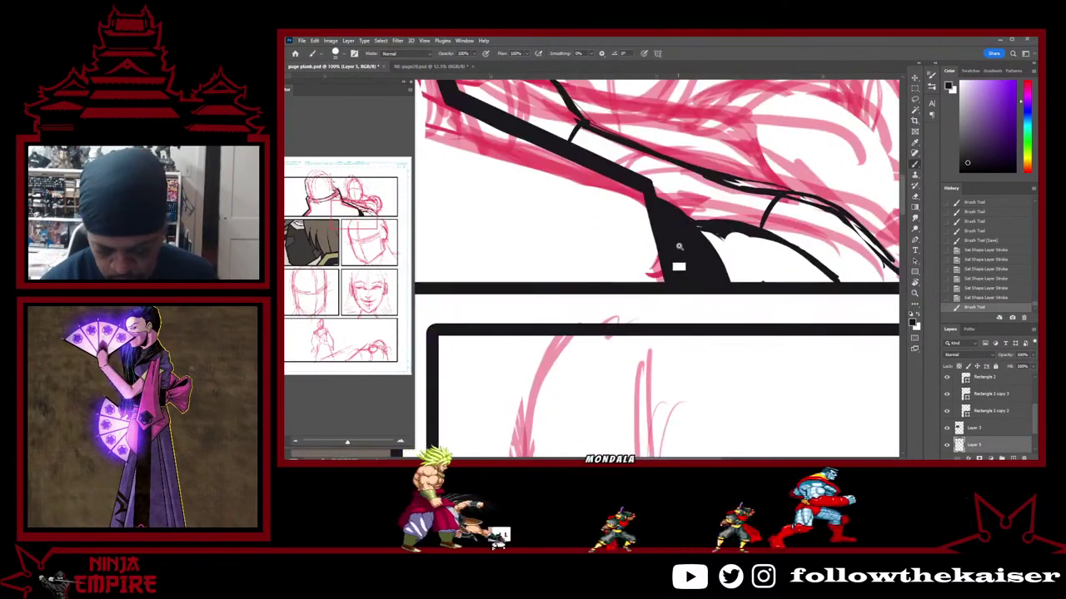
Erase a curved leaf-shaped opening inside the solid black wedge and smooth the ink along its outer fold with the brush
{"action": "scroll", "coordinate": [679, 247], "scroll_direction": "up", "scroll_amount": 3}
{"action": "key", "text": "e"}
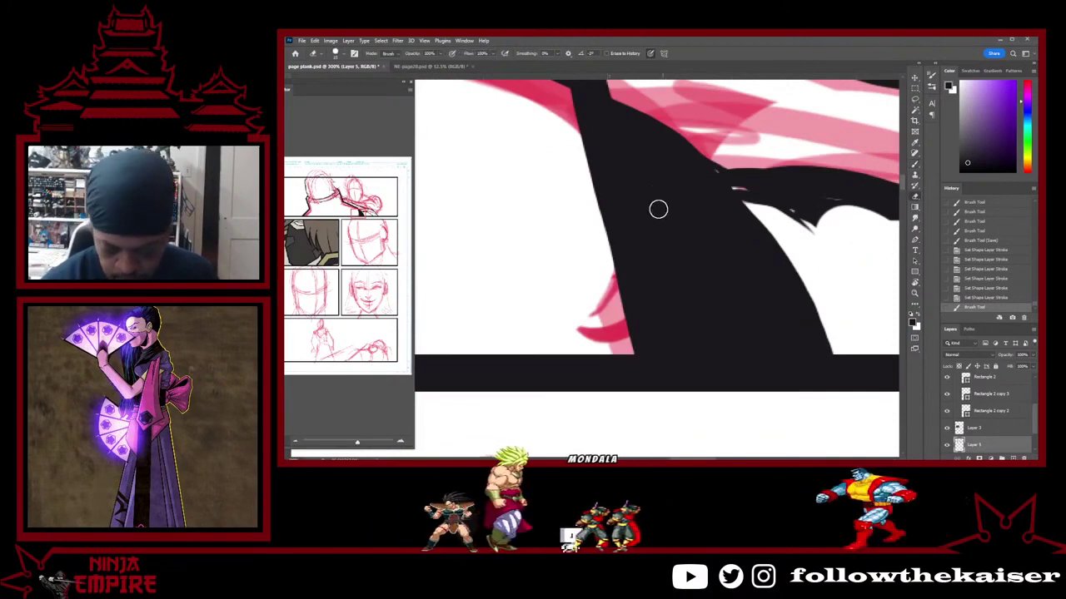
{"action": "left_click_drag", "start_coordinate": [691, 193], "coordinate": [749, 312]}
{"action": "mouse_move", "coordinate": [650, 182]}
{"action": "left_mouse_down"}
{"action": "mouse_move", "coordinate": [671, 256]}
{"action": "mouse_move", "coordinate": [751, 312]}
{"action": "left_mouse_up"}
{"action": "mouse_move", "coordinate": [646, 187]}
{"action": "left_mouse_down"}
{"action": "mouse_move", "coordinate": [671, 271]}
{"action": "mouse_move", "coordinate": [674, 248]}
{"action": "mouse_move", "coordinate": [708, 237]}
{"action": "left_mouse_up"}
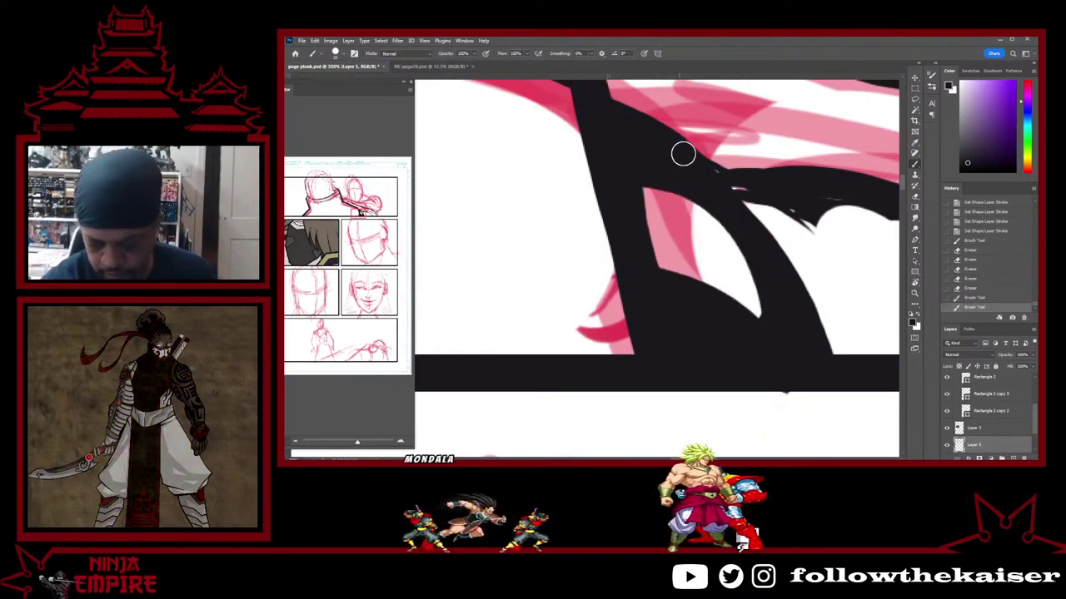
{"action": "mouse_move", "coordinate": [634, 126]}
{"action": "left_mouse_down"}
{"action": "mouse_move", "coordinate": [701, 166]}
{"action": "mouse_move", "coordinate": [790, 328]}
{"action": "left_mouse_up"}
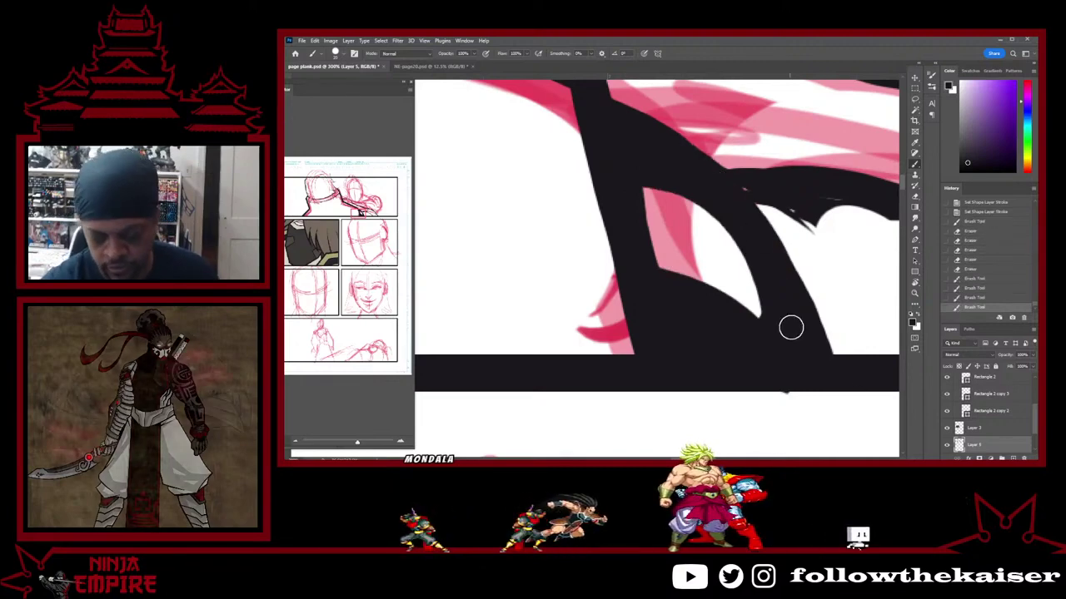
Erase the stray ink that spills below the top panel's bottom border
{"action": "key", "text": "e"}
{"action": "left_click_drag", "start_coordinate": [792, 397], "coordinate": [781, 398]}
{"action": "left_click_drag", "start_coordinate": [766, 422], "coordinate": [586, 434]}
Rotate the canvas and erase the ragged ink under the curved fold and the speck on the panel border
{"action": "key", "text": "r"}
{"action": "mouse_move", "coordinate": [814, 313]}
{"action": "left_mouse_down"}
{"action": "mouse_move", "coordinate": [719, 392]}
{"action": "mouse_move", "coordinate": [717, 263]}
{"action": "left_mouse_up"}
{"action": "scroll", "coordinate": [718, 272], "scroll_direction": "up", "scroll_amount": 4}
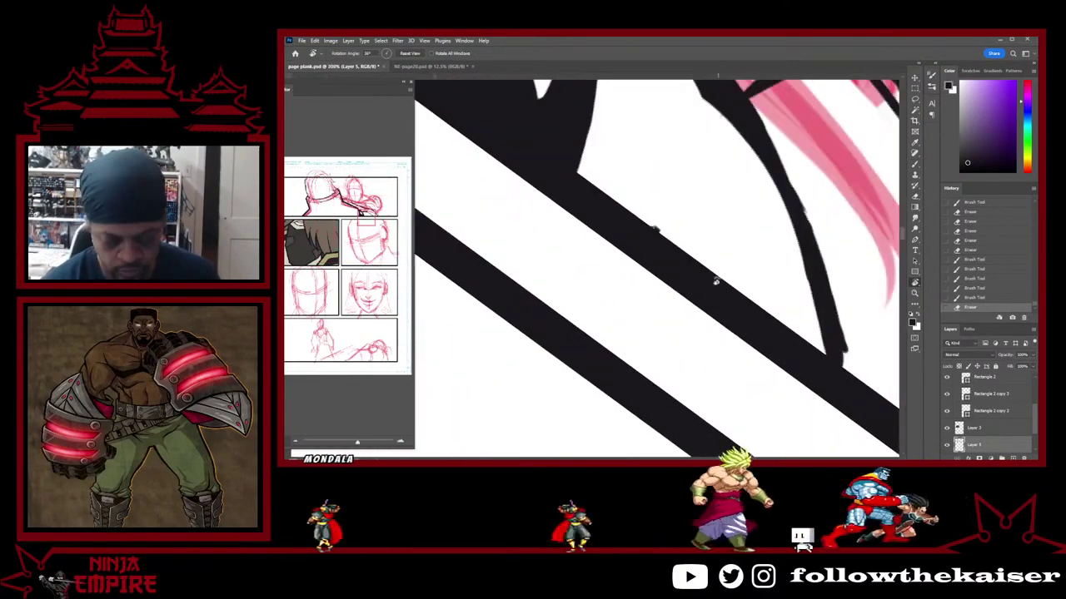
{"action": "left_click_drag", "start_coordinate": [676, 197], "coordinate": [652, 314]}
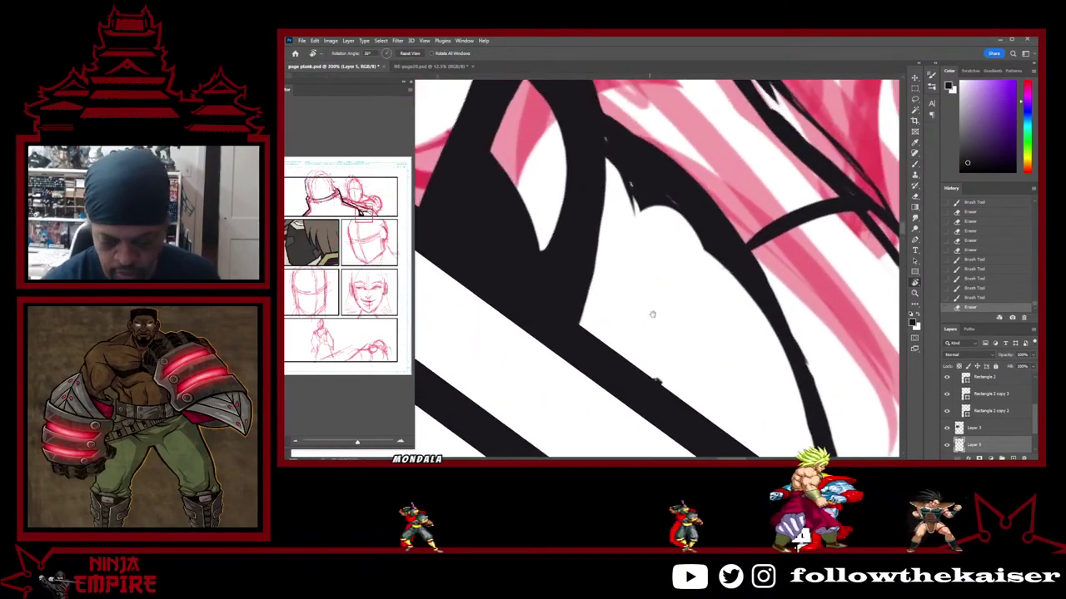
{"action": "key", "text": "e"}
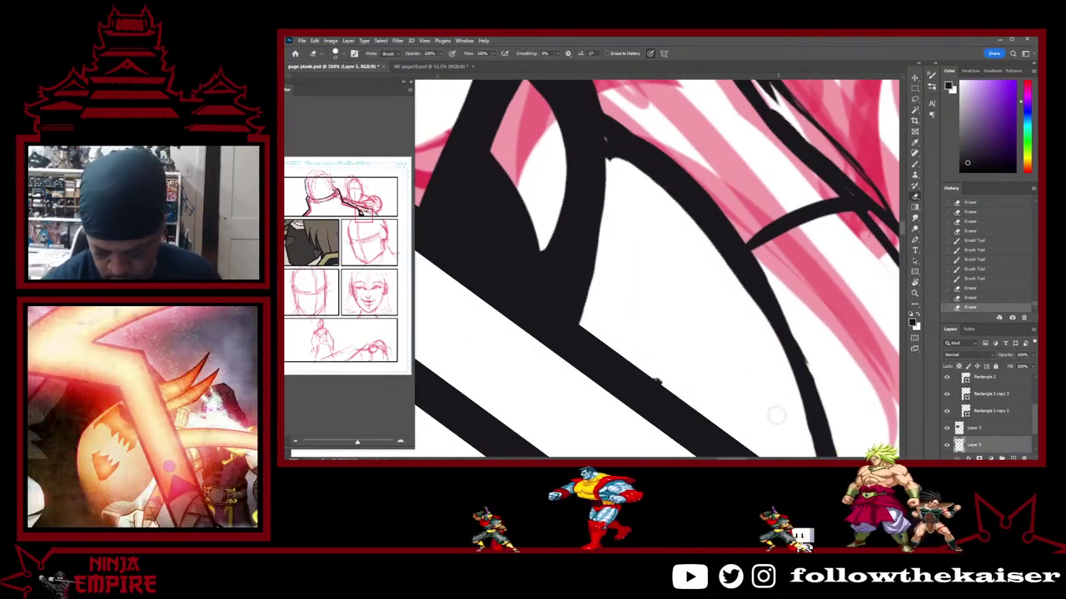
{"action": "left_click_drag", "start_coordinate": [729, 395], "coordinate": [686, 336]}
{"action": "left_click_drag", "start_coordinate": [640, 256], "coordinate": [672, 342]}
Thicken the curved fold line from the wedge down to the panel border with black ink
{"action": "key", "text": "b"}
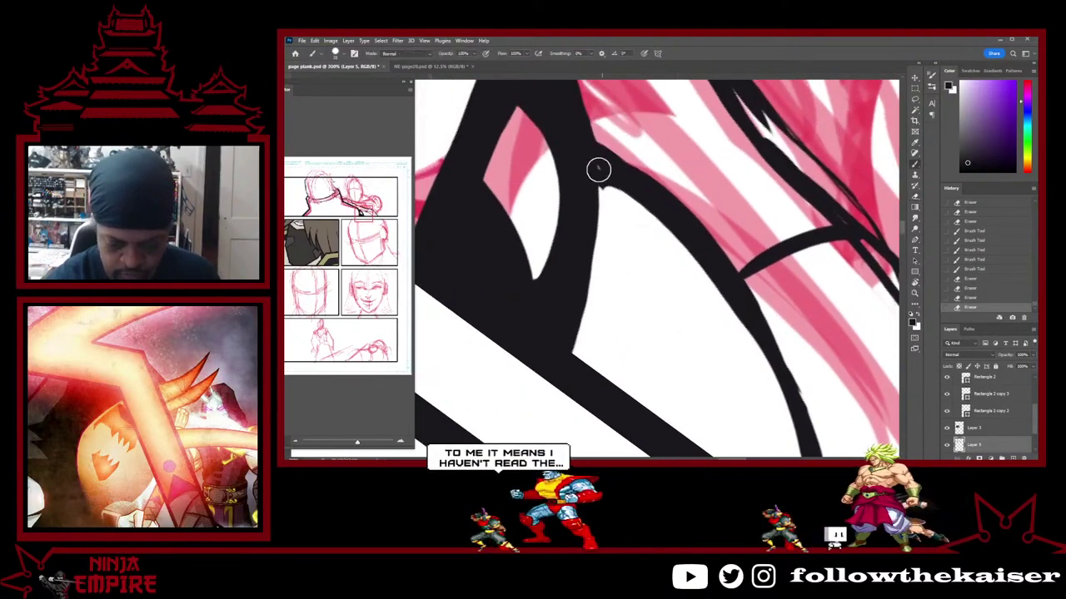
{"action": "mouse_move", "coordinate": [602, 184]}
{"action": "left_mouse_down"}
{"action": "mouse_move", "coordinate": [654, 202]}
{"action": "mouse_move", "coordinate": [654, 214]}
{"action": "mouse_move", "coordinate": [595, 179]}
{"action": "mouse_move", "coordinate": [642, 197]}
{"action": "mouse_move", "coordinate": [722, 273]}
{"action": "mouse_move", "coordinate": [577, 152]}
{"action": "mouse_move", "coordinate": [660, 200]}
{"action": "mouse_move", "coordinate": [725, 276]}
{"action": "mouse_move", "coordinate": [774, 363]}
{"action": "mouse_move", "coordinate": [797, 442]}
{"action": "left_mouse_up"}
{"action": "mouse_move", "coordinate": [747, 312]}
{"action": "left_mouse_down"}
{"action": "mouse_move", "coordinate": [702, 170]}
{"action": "mouse_move", "coordinate": [763, 388]}
{"action": "left_mouse_up"}
{"action": "left_click_drag", "start_coordinate": [719, 221], "coordinate": [741, 288]}
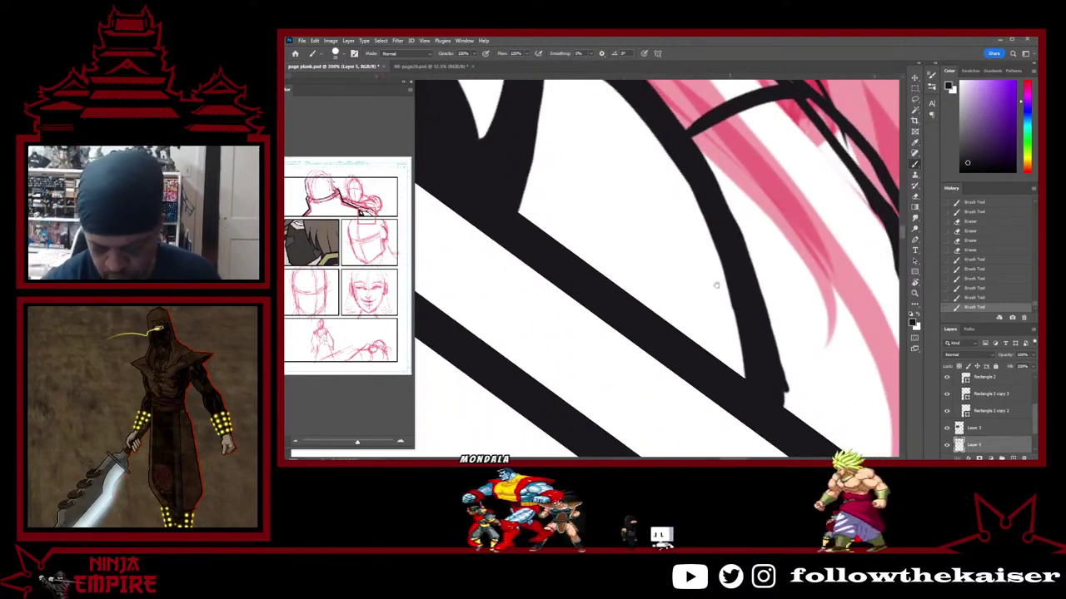
Ink a second curve inside the fold and fill the area between it and the panel border with solid black
{"action": "left_click_drag", "start_coordinate": [633, 167], "coordinate": [685, 305]}
{"action": "mouse_move", "coordinate": [592, 241]}
{"action": "left_mouse_down"}
{"action": "mouse_move", "coordinate": [666, 294]}
{"action": "mouse_move", "coordinate": [729, 370]}
{"action": "mouse_move", "coordinate": [766, 450]}
{"action": "left_mouse_up"}
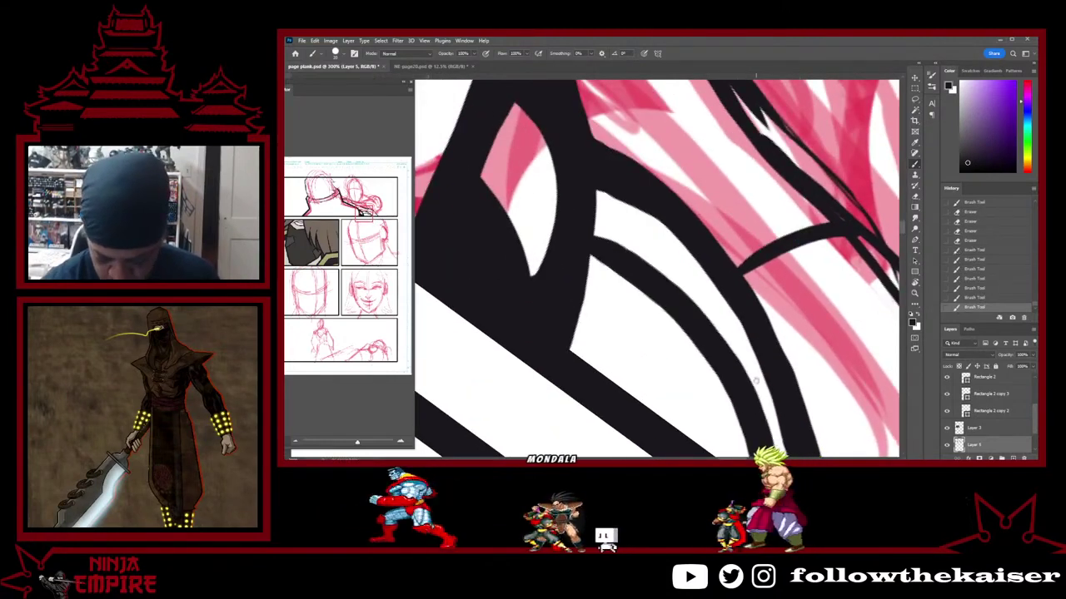
{"action": "mouse_move", "coordinate": [604, 258]}
{"action": "left_mouse_down"}
{"action": "mouse_move", "coordinate": [646, 153]}
{"action": "mouse_move", "coordinate": [704, 269]}
{"action": "mouse_move", "coordinate": [714, 336]}
{"action": "mouse_move", "coordinate": [674, 254]}
{"action": "mouse_move", "coordinate": [651, 260]}
{"action": "mouse_move", "coordinate": [573, 111]}
{"action": "mouse_move", "coordinate": [547, 154]}
{"action": "mouse_move", "coordinate": [536, 123]}
{"action": "mouse_move", "coordinate": [592, 122]}
{"action": "left_mouse_up"}
{"action": "left_click", "coordinate": [662, 247], "text": "ctrl+alt"}
{"action": "left_click_drag", "start_coordinate": [680, 281], "coordinate": [719, 374]}
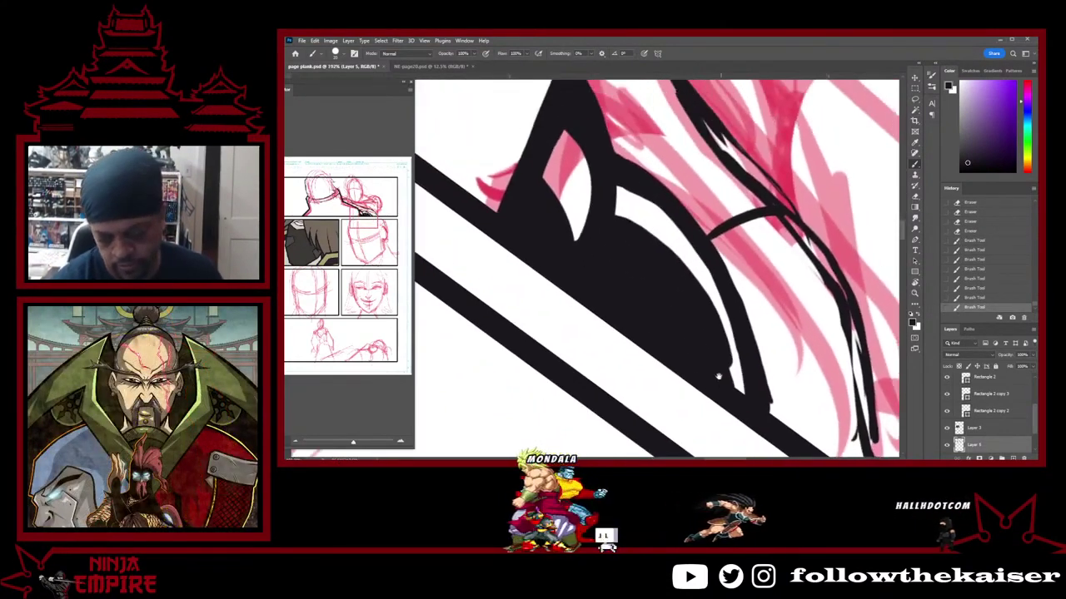
{"action": "left_click_drag", "start_coordinate": [689, 333], "coordinate": [713, 316]}
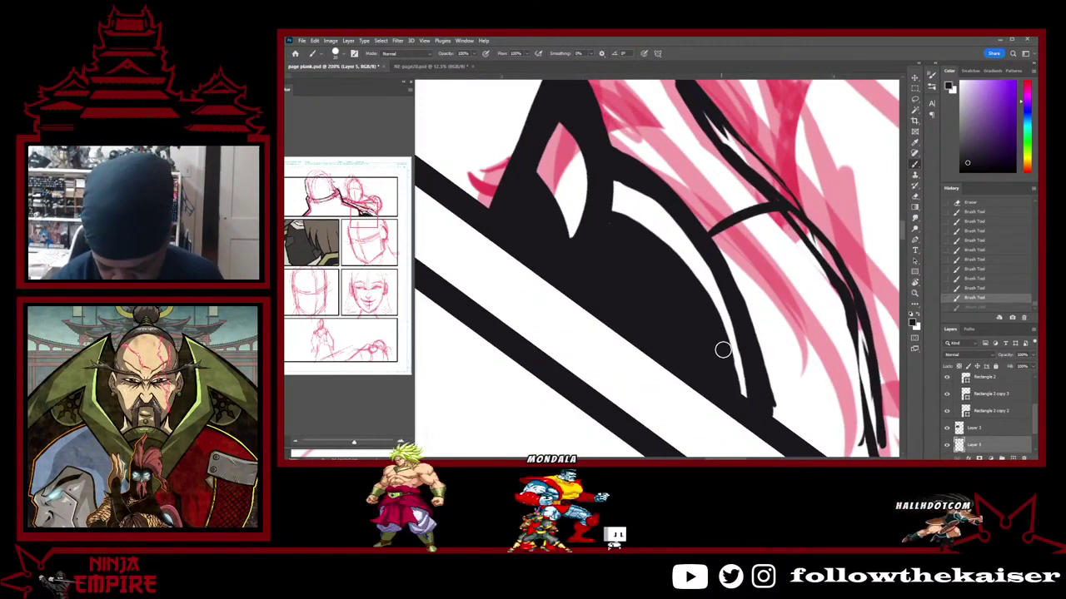
{"action": "mouse_move", "coordinate": [729, 383]}
{"action": "left_mouse_down"}
{"action": "mouse_move", "coordinate": [720, 343]}
{"action": "mouse_move", "coordinate": [734, 401]}
{"action": "mouse_move", "coordinate": [730, 368]}
{"action": "left_mouse_up"}
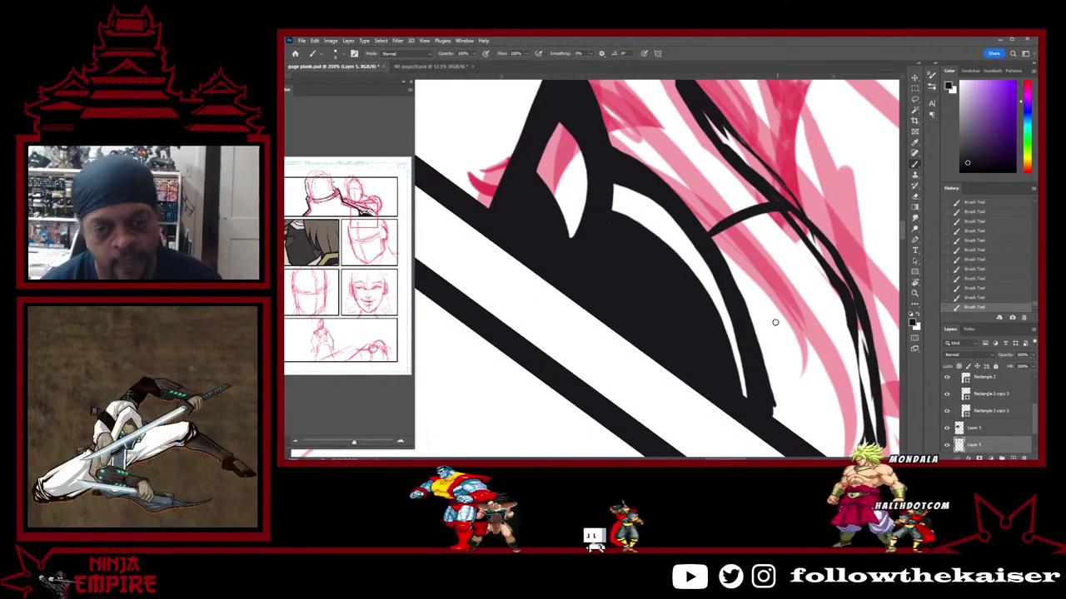
Erase the doubled strokes of the outer curved arm line and re-ink it as one solid line to the panel border
{"action": "left_click_drag", "start_coordinate": [782, 328], "coordinate": [719, 294]}
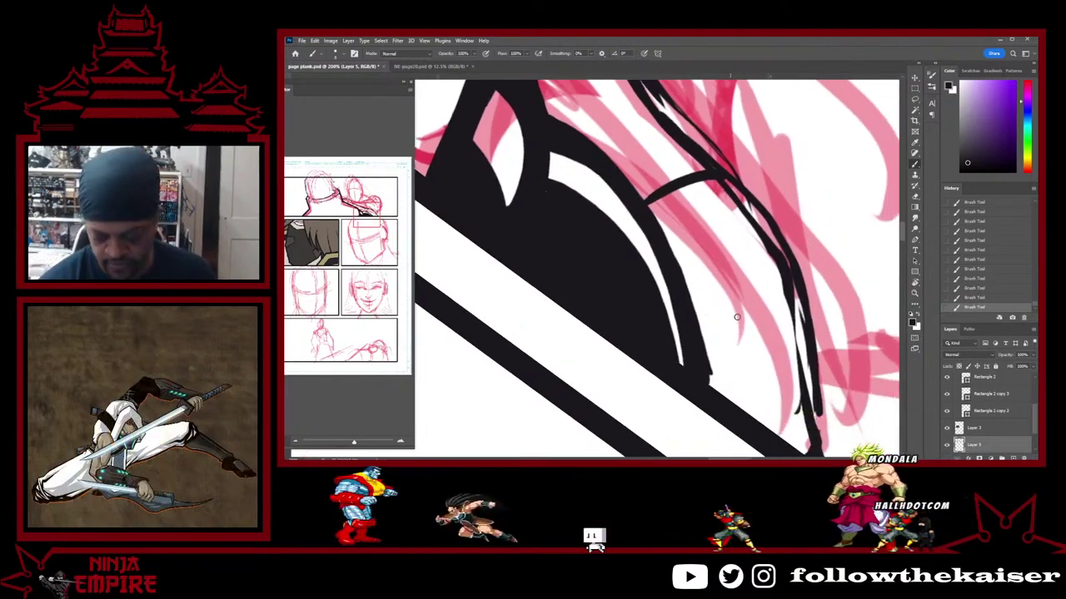
{"action": "scroll", "coordinate": [739, 334], "scroll_direction": "down", "scroll_amount": 2}
{"action": "scroll", "coordinate": [740, 333], "scroll_direction": "up", "scroll_amount": 3}
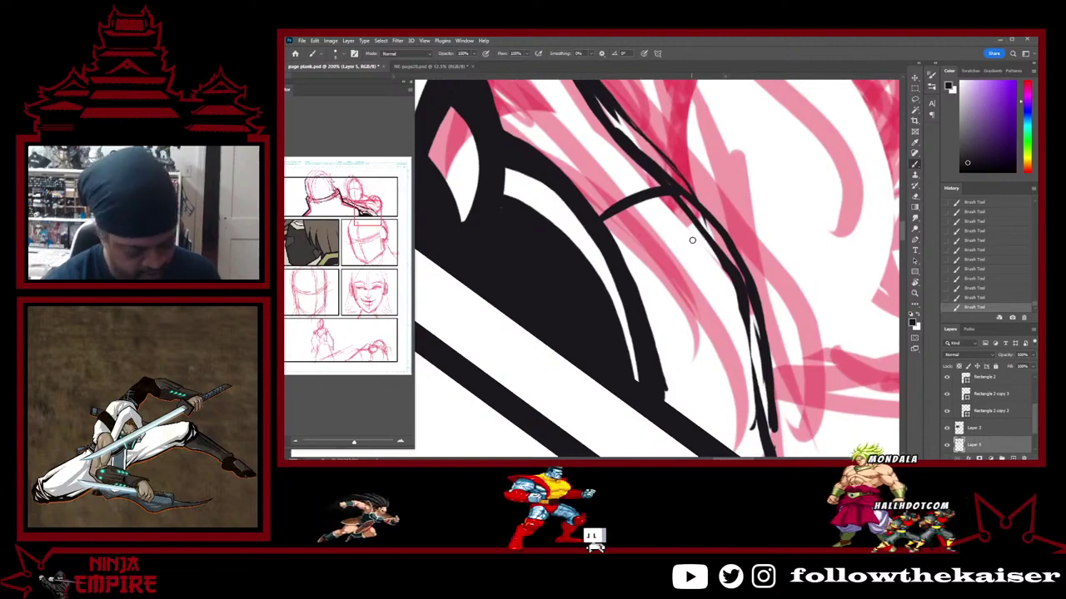
{"action": "key", "text": "e"}
{"action": "mouse_move", "coordinate": [740, 300]}
{"action": "left_mouse_down"}
{"action": "mouse_move", "coordinate": [756, 430]}
{"action": "mouse_move", "coordinate": [730, 365]}
{"action": "left_mouse_up"}
{"action": "key", "text": "b"}
{"action": "mouse_move", "coordinate": [651, 138]}
{"action": "left_mouse_down"}
{"action": "mouse_move", "coordinate": [727, 249]}
{"action": "mouse_move", "coordinate": [742, 379]}
{"action": "left_mouse_up"}
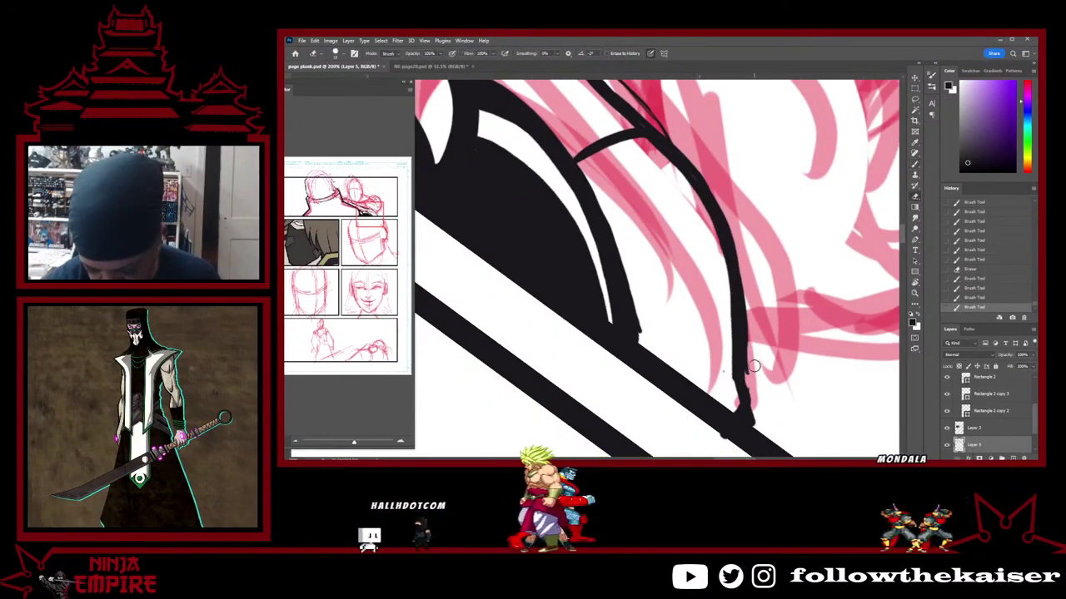
Smooth the lower outer edge of the arm line near the panel border with small erasures and brush touch-ups
{"action": "left_click_drag", "start_coordinate": [754, 366], "coordinate": [750, 378]}
{"action": "key", "text": "b"}
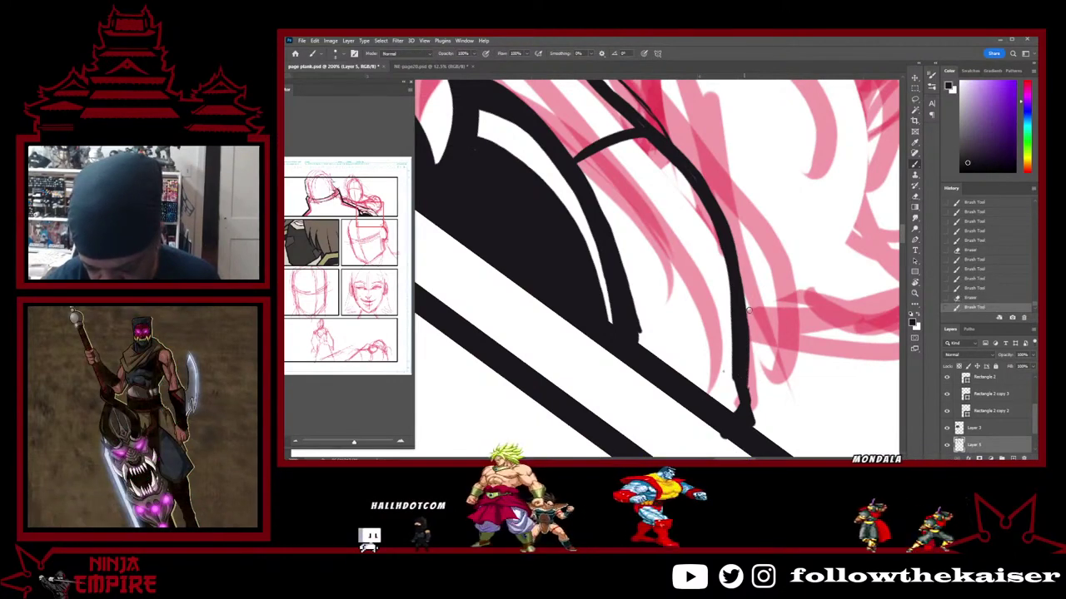
{"action": "key", "text": "e"}
{"action": "left_click_drag", "start_coordinate": [753, 320], "coordinate": [755, 342]}
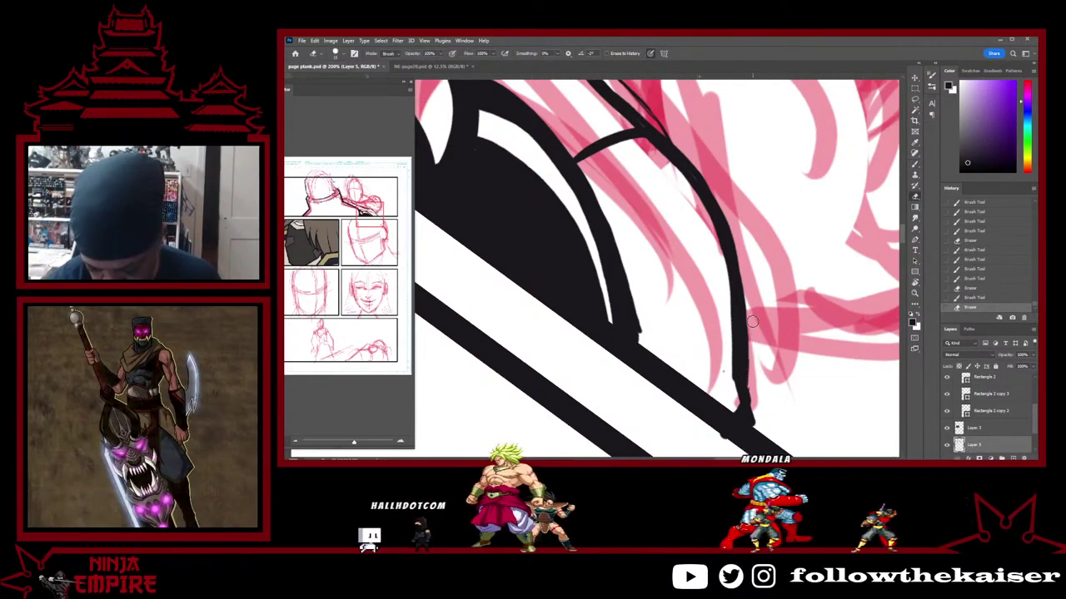
Thicken the outer curved arm line with black ink and clean up its lower end at the panel border
{"action": "key", "text": "b"}
{"action": "left_click_drag", "start_coordinate": [733, 251], "coordinate": [737, 283]}
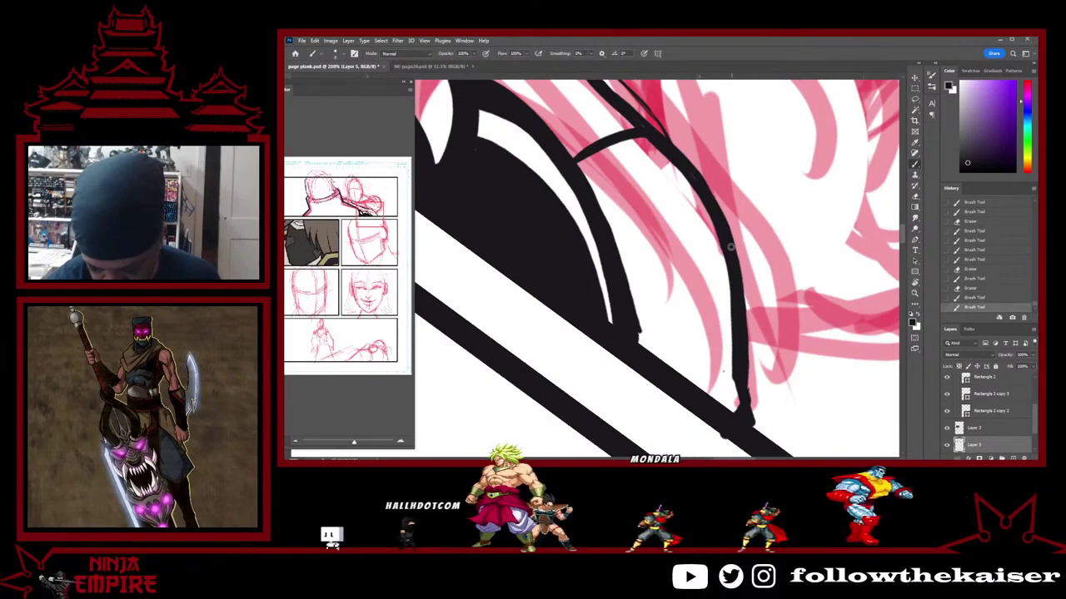
{"action": "left_click_drag", "start_coordinate": [731, 246], "coordinate": [736, 282]}
{"action": "left_click_drag", "start_coordinate": [706, 198], "coordinate": [723, 226]}
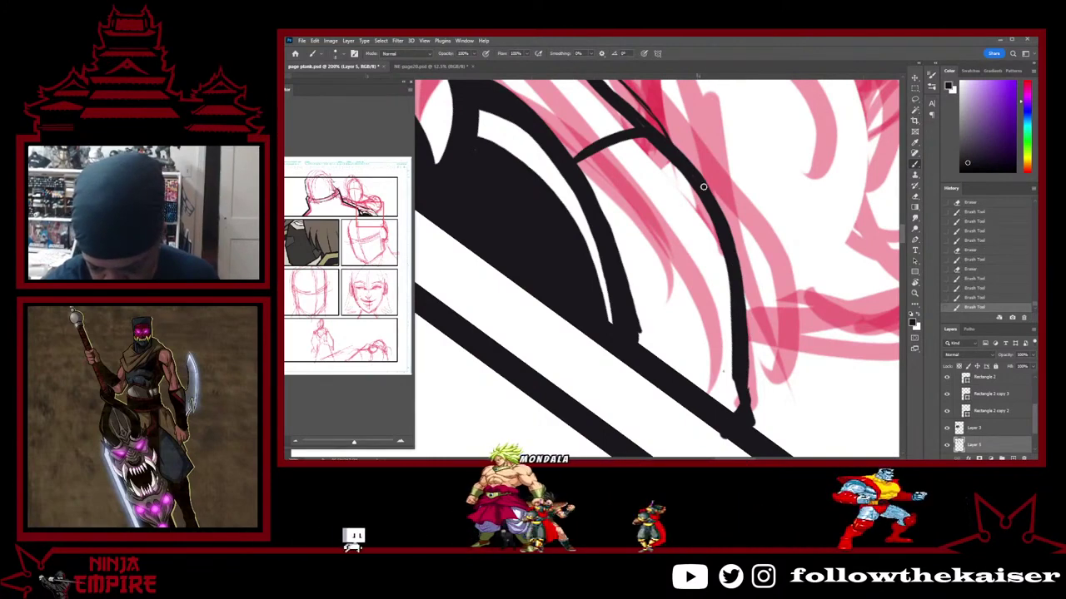
{"action": "left_click_drag", "start_coordinate": [697, 172], "coordinate": [731, 267]}
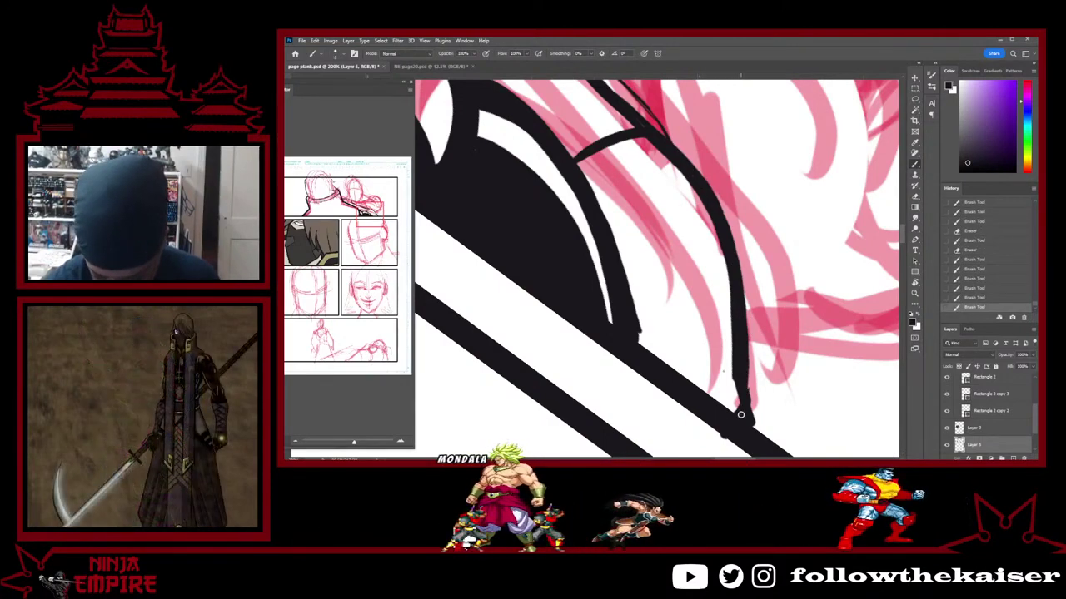
{"action": "mouse_move", "coordinate": [741, 415]}
{"action": "left_mouse_down"}
{"action": "mouse_move", "coordinate": [740, 366]}
{"action": "mouse_move", "coordinate": [753, 423]}
{"action": "mouse_move", "coordinate": [729, 363]}
{"action": "left_mouse_up"}
{"action": "key", "text": "e"}
{"action": "key", "text": "b"}
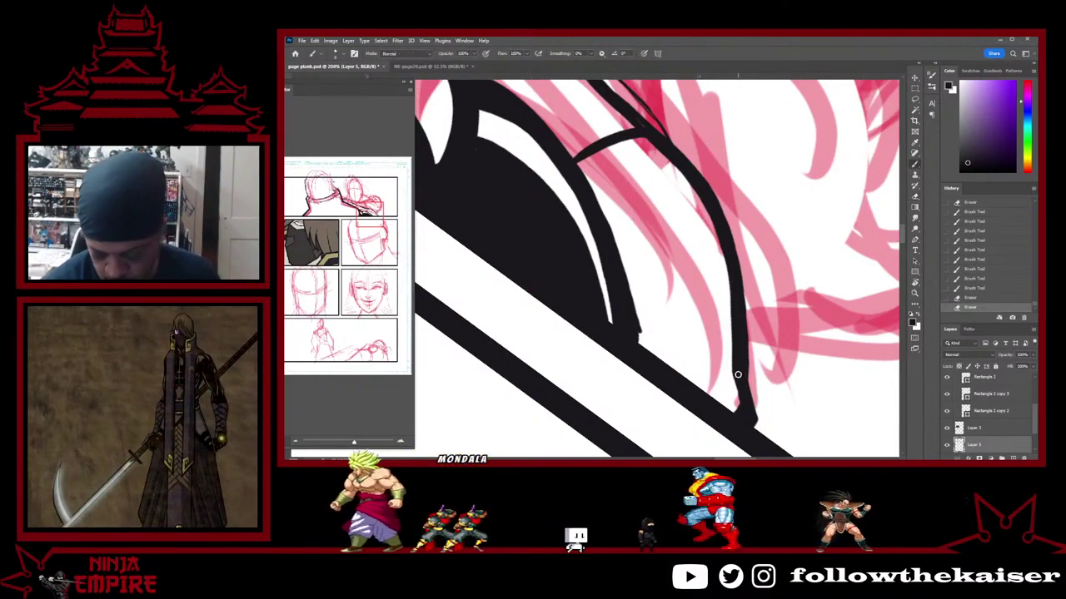
{"action": "left_click_drag", "start_coordinate": [744, 409], "coordinate": [744, 364]}
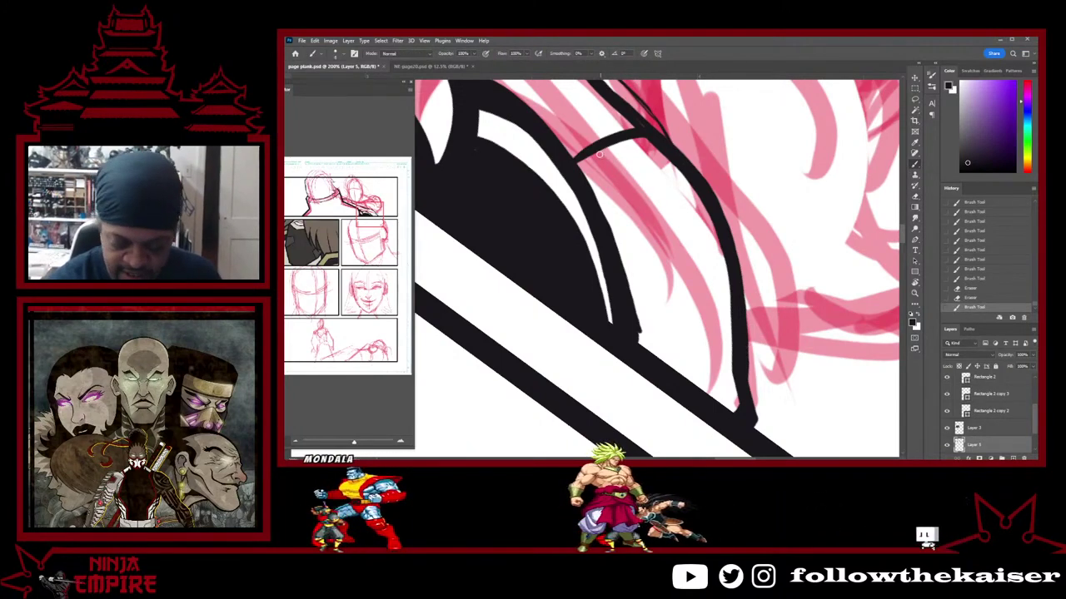
Thicken the short cross line on the arm and ink a pointed fold shape below it along the outer line
{"action": "left_click_drag", "start_coordinate": [578, 164], "coordinate": [648, 136]}
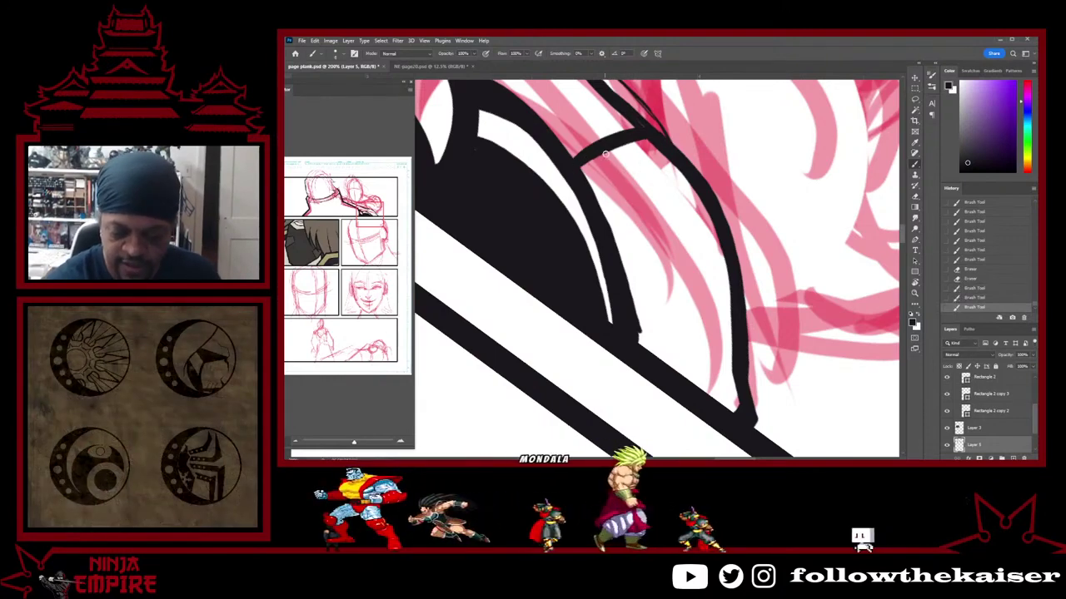
{"action": "left_click_drag", "start_coordinate": [616, 174], "coordinate": [703, 281]}
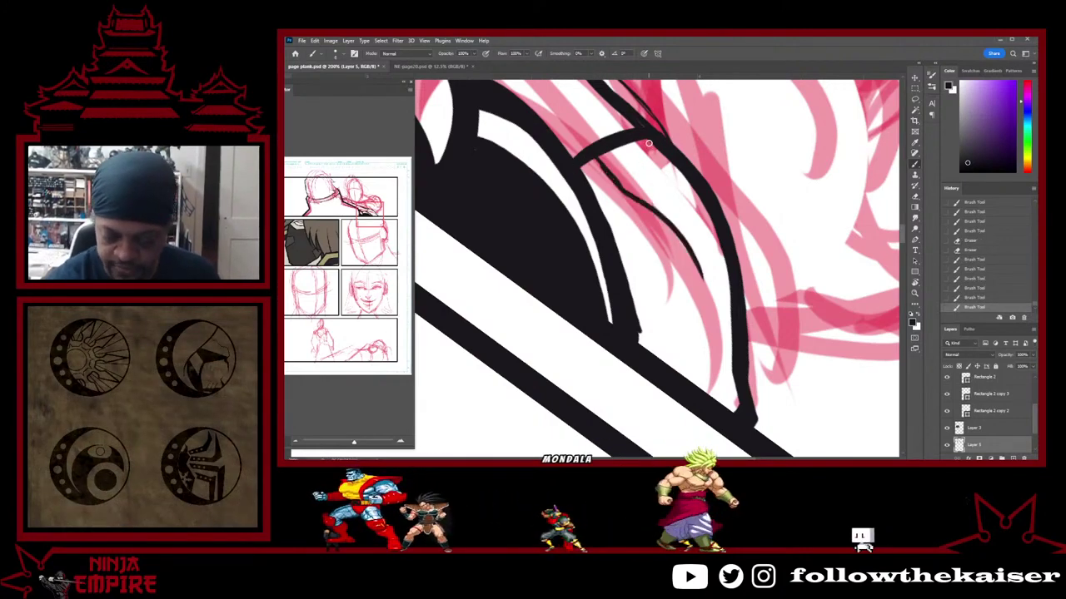
{"action": "mouse_move", "coordinate": [649, 142]}
{"action": "left_mouse_down"}
{"action": "mouse_move", "coordinate": [703, 241]}
{"action": "mouse_move", "coordinate": [704, 283]}
{"action": "left_mouse_up"}
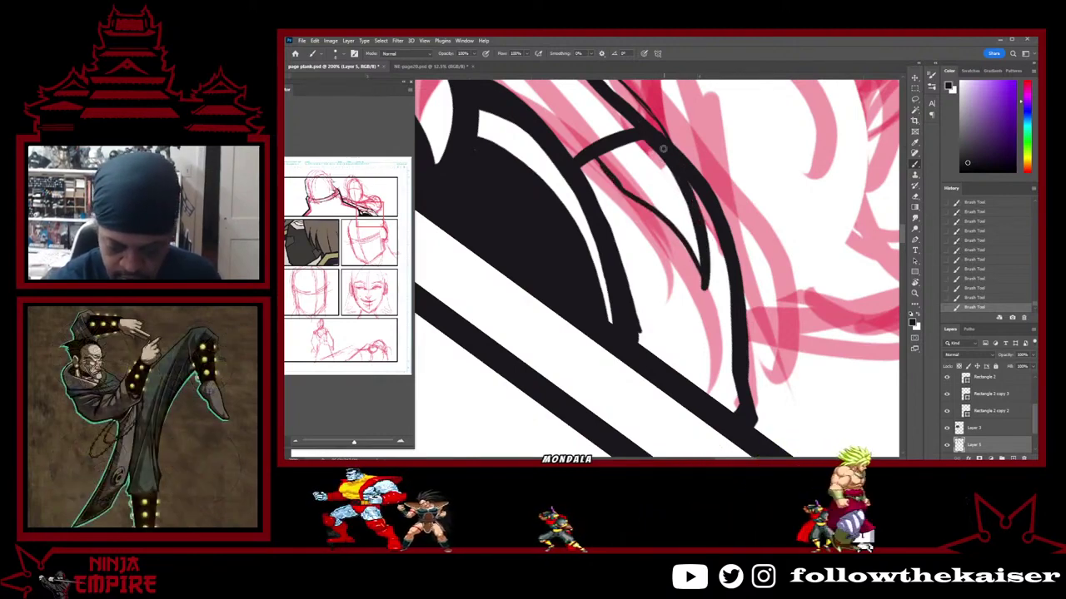
{"action": "left_click_drag", "start_coordinate": [657, 145], "coordinate": [693, 331]}
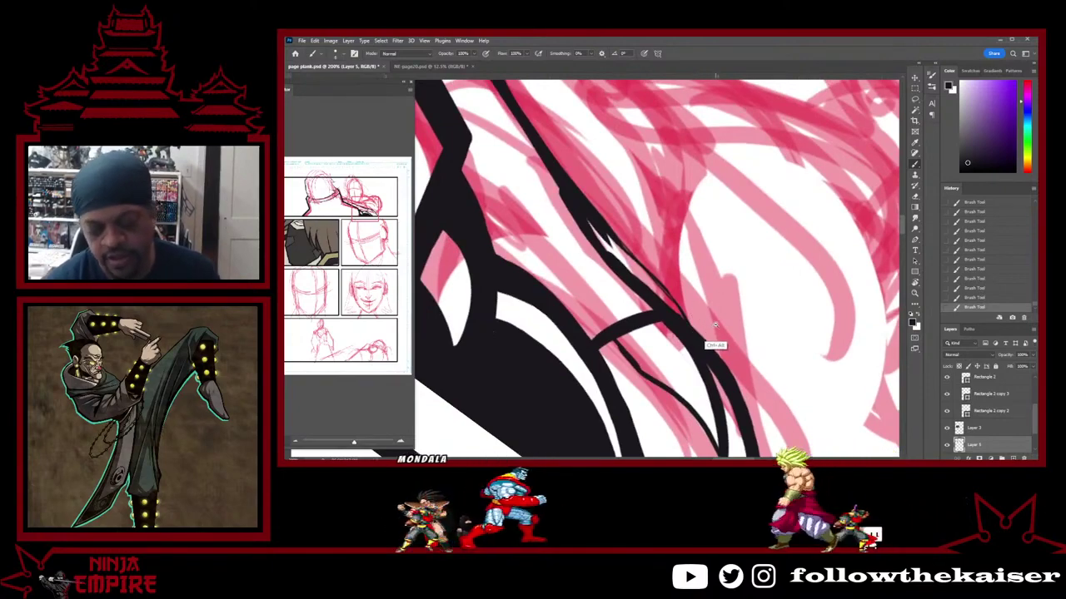
Fill the shadow below the pointed fold with solid black, joining it to the inner and outer arm lines
{"action": "left_click", "coordinate": [715, 323], "text": "ctrl+alt"}
{"action": "left_click", "coordinate": [715, 323], "text": "ctrl+alt"}
{"action": "left_click", "coordinate": [722, 303], "text": "ctrl"}
{"action": "left_click", "coordinate": [722, 303], "text": "ctrl"}
{"action": "left_click_drag", "start_coordinate": [723, 303], "coordinate": [704, 234]}
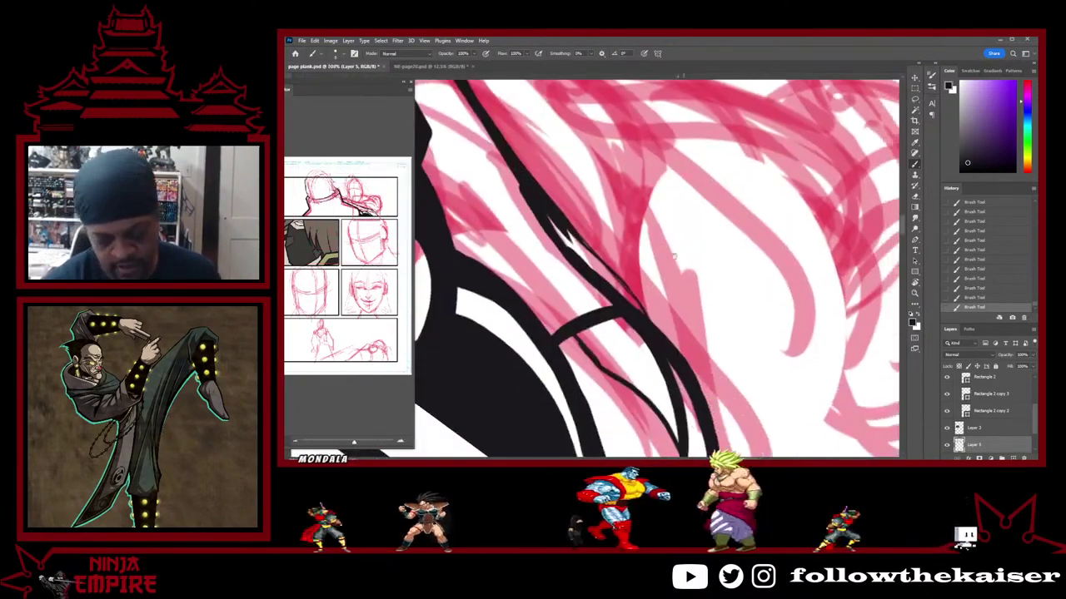
{"action": "mouse_move", "coordinate": [689, 399]}
{"action": "left_mouse_down"}
{"action": "mouse_move", "coordinate": [680, 238]}
{"action": "mouse_move", "coordinate": [689, 298]}
{"action": "mouse_move", "coordinate": [679, 301]}
{"action": "mouse_move", "coordinate": [699, 338]}
{"action": "left_mouse_up"}
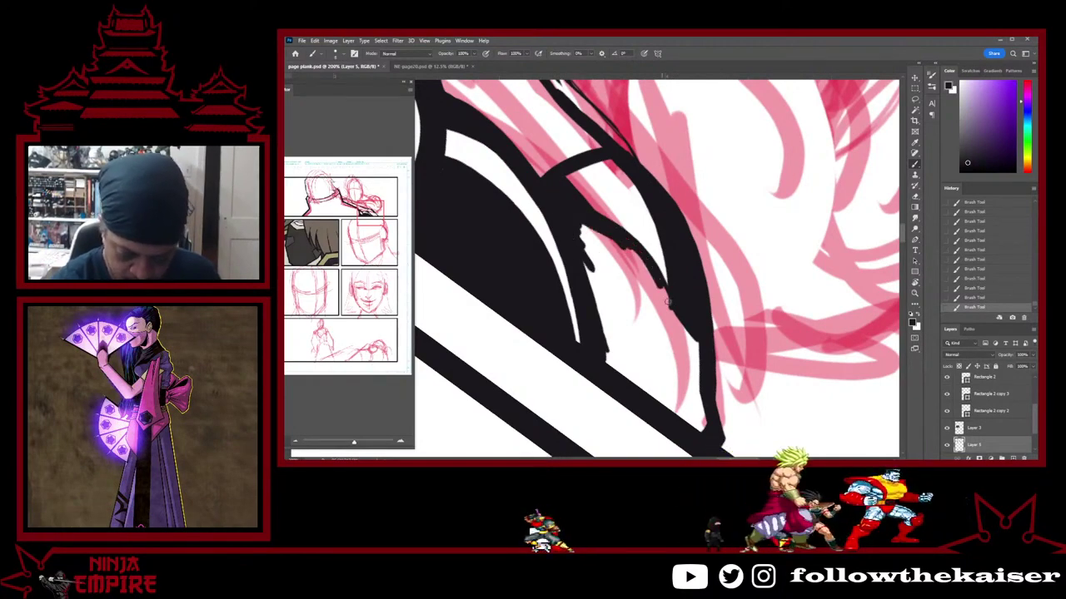
{"action": "left_click_drag", "start_coordinate": [667, 302], "coordinate": [673, 319]}
{"action": "mouse_move", "coordinate": [585, 225]}
{"action": "left_mouse_down"}
{"action": "mouse_move", "coordinate": [644, 288]}
{"action": "mouse_move", "coordinate": [586, 265]}
{"action": "mouse_move", "coordinate": [574, 215]}
{"action": "mouse_move", "coordinate": [650, 287]}
{"action": "mouse_move", "coordinate": [667, 311]}
{"action": "mouse_move", "coordinate": [645, 295]}
{"action": "mouse_move", "coordinate": [657, 321]}
{"action": "mouse_move", "coordinate": [703, 358]}
{"action": "mouse_move", "coordinate": [677, 322]}
{"action": "left_mouse_up"}
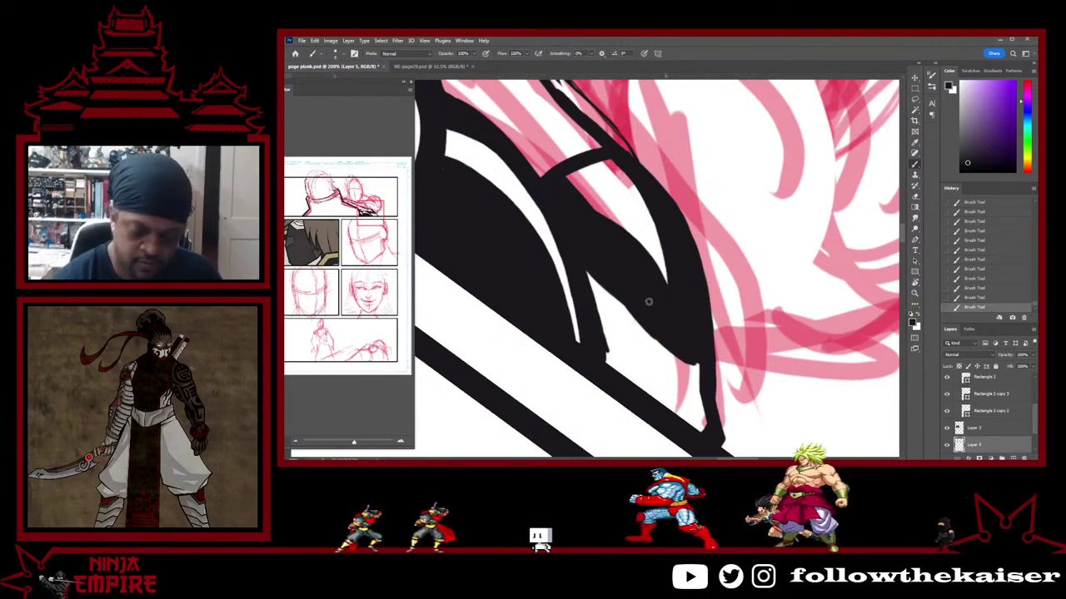
Ink a fold line from the shadow down to the panel border and blacken the area around the remaining white gap
{"action": "mouse_move", "coordinate": [588, 268]}
{"action": "left_mouse_down"}
{"action": "mouse_move", "coordinate": [629, 307]}
{"action": "mouse_move", "coordinate": [642, 338]}
{"action": "mouse_move", "coordinate": [616, 287]}
{"action": "mouse_move", "coordinate": [657, 397]}
{"action": "left_mouse_up"}
{"action": "left_click_drag", "start_coordinate": [646, 343], "coordinate": [661, 400]}
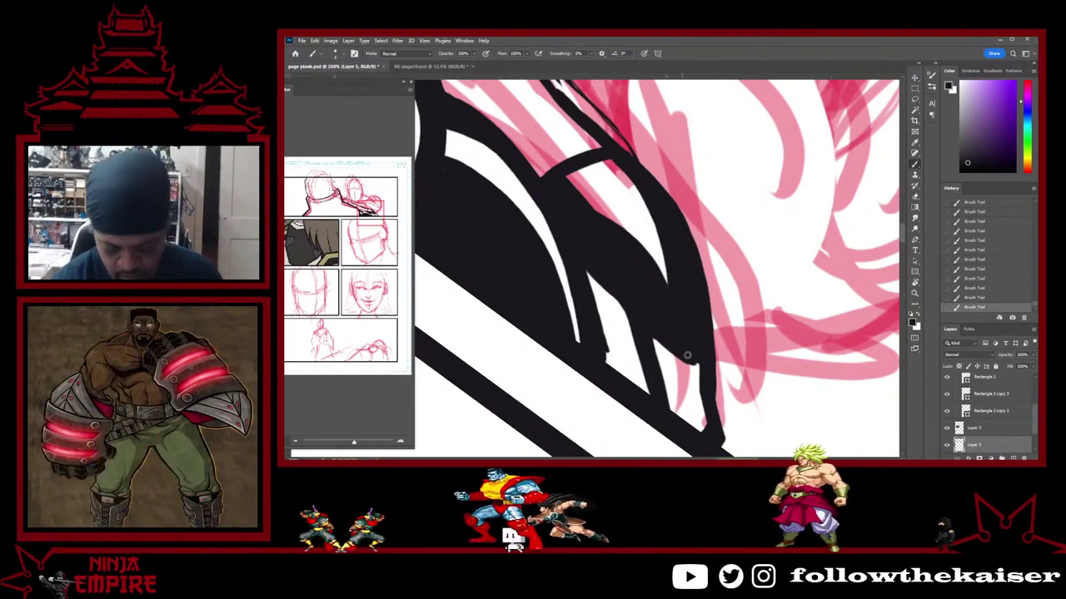
{"action": "scroll", "coordinate": [687, 356], "scroll_direction": "down", "scroll_amount": 5}
{"action": "scroll", "coordinate": [681, 345], "scroll_direction": "up", "scroll_amount": 3}
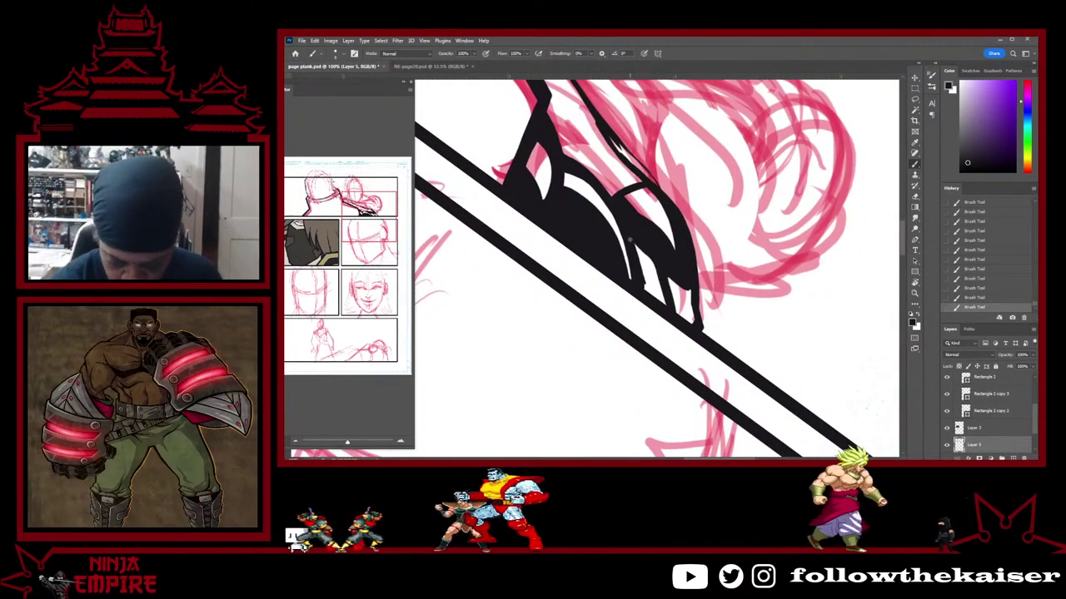
{"action": "mouse_move", "coordinate": [646, 280]}
{"action": "left_mouse_down"}
{"action": "mouse_move", "coordinate": [665, 310]}
{"action": "mouse_move", "coordinate": [682, 313]}
{"action": "mouse_move", "coordinate": [685, 294]}
{"action": "mouse_move", "coordinate": [669, 277]}
{"action": "mouse_move", "coordinate": [675, 311]}
{"action": "left_mouse_up"}
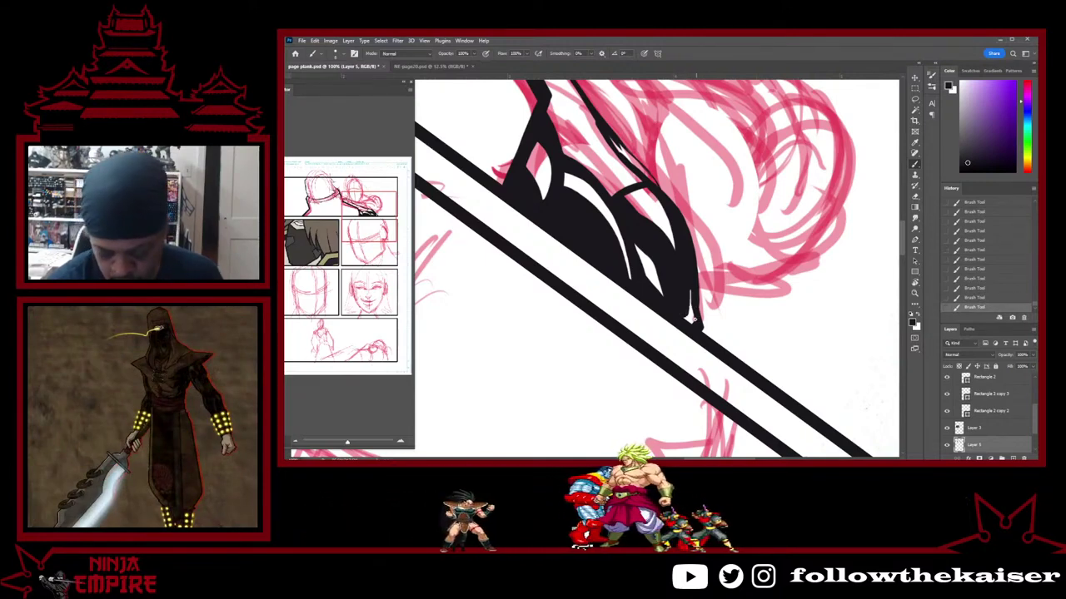
Trim the narrow white highlight beside the outer arm line with the eraser and touch up its edge in black
{"action": "key", "text": "e"}
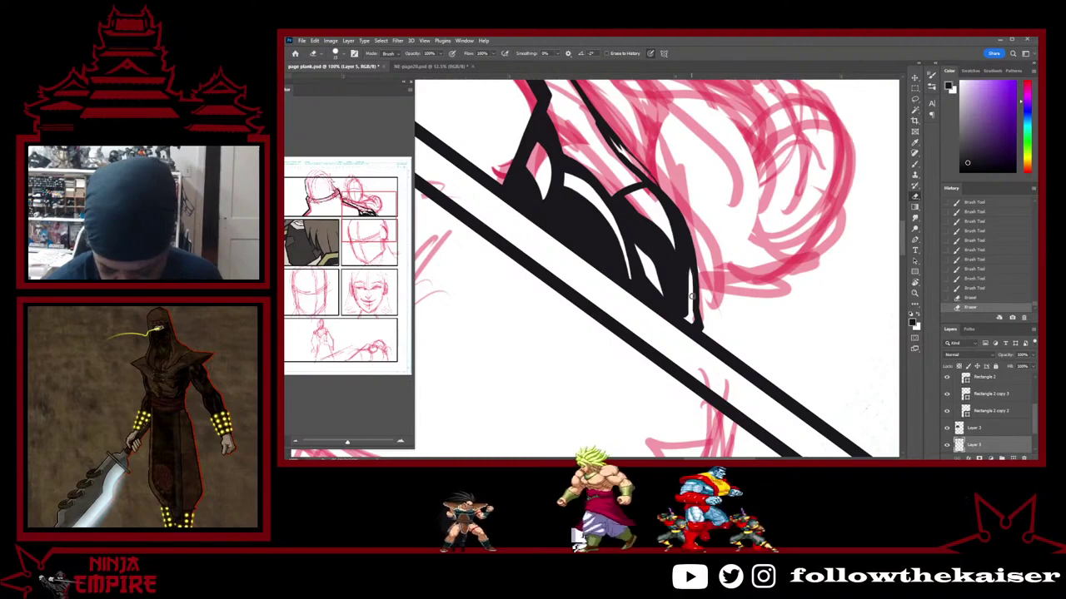
{"action": "key", "text": "b"}
{"action": "left_click_drag", "start_coordinate": [688, 267], "coordinate": [693, 292]}
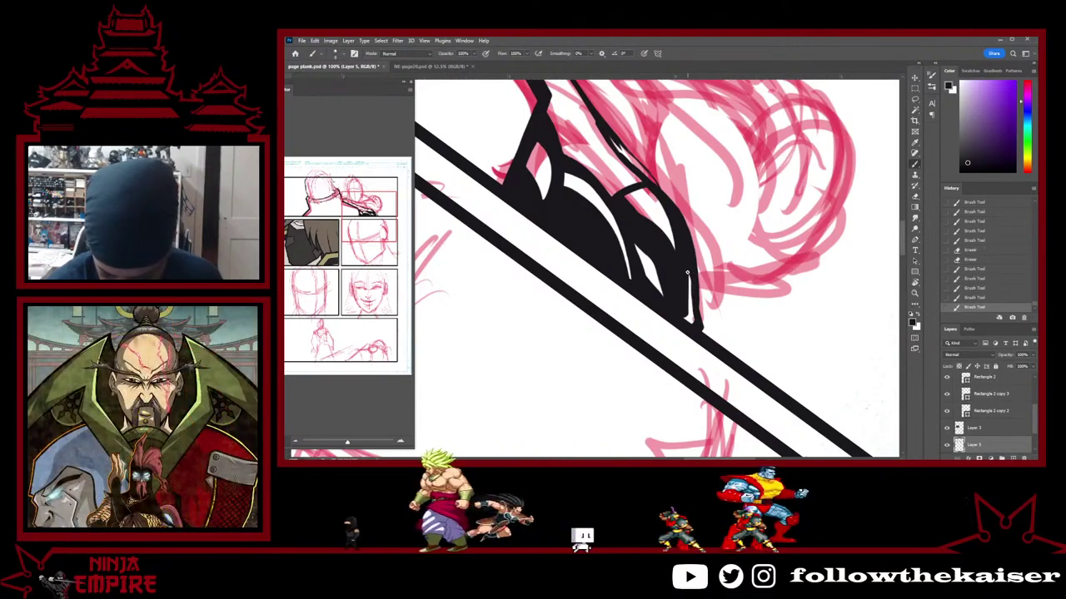
Erase the rough, doubled edges of the upper arm line between the two short cross lines to thin it
{"action": "key", "text": "ctrl+minus"}
{"action": "key", "text": "ctrl+minus"}
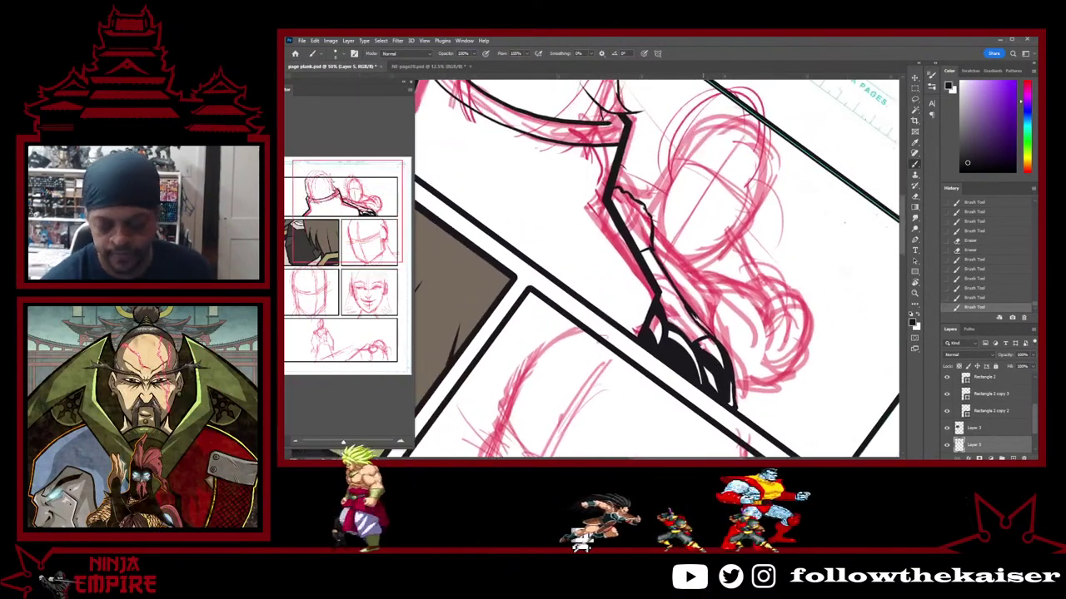
{"action": "key", "text": "ctrl+plus"}
{"action": "key", "text": "ctrl+plus"}
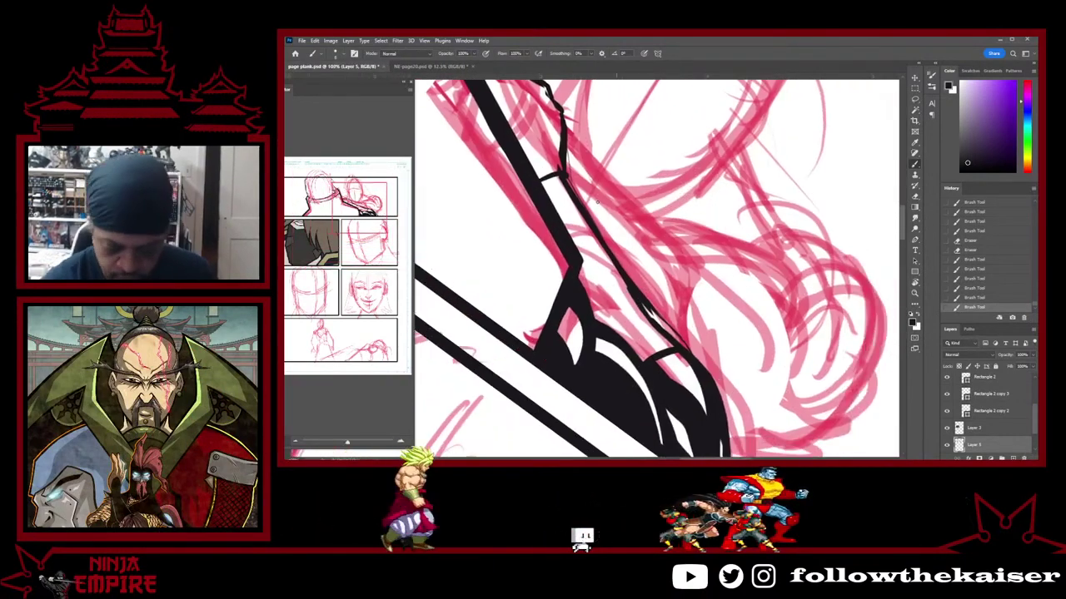
{"action": "key", "text": "e"}
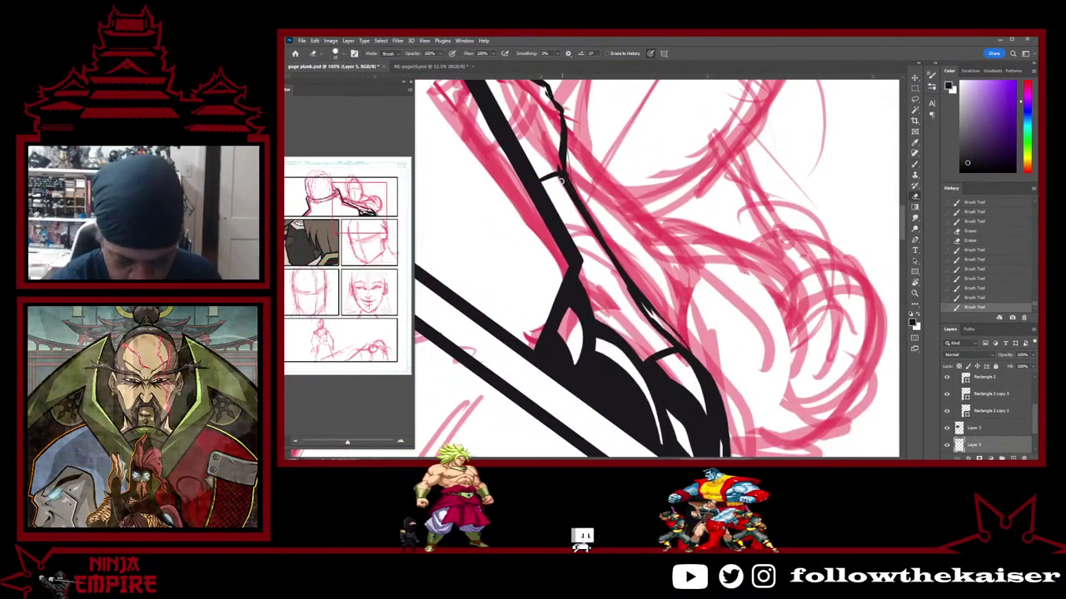
{"action": "left_click_drag", "start_coordinate": [574, 200], "coordinate": [562, 179]}
{"action": "left_click_drag", "start_coordinate": [605, 256], "coordinate": [673, 342]}
{"action": "left_click_drag", "start_coordinate": [619, 277], "coordinate": [676, 345]}
Re-ink the thinned upper arm line as one smooth black stroke down to the lower cross line
{"action": "key", "text": "b"}
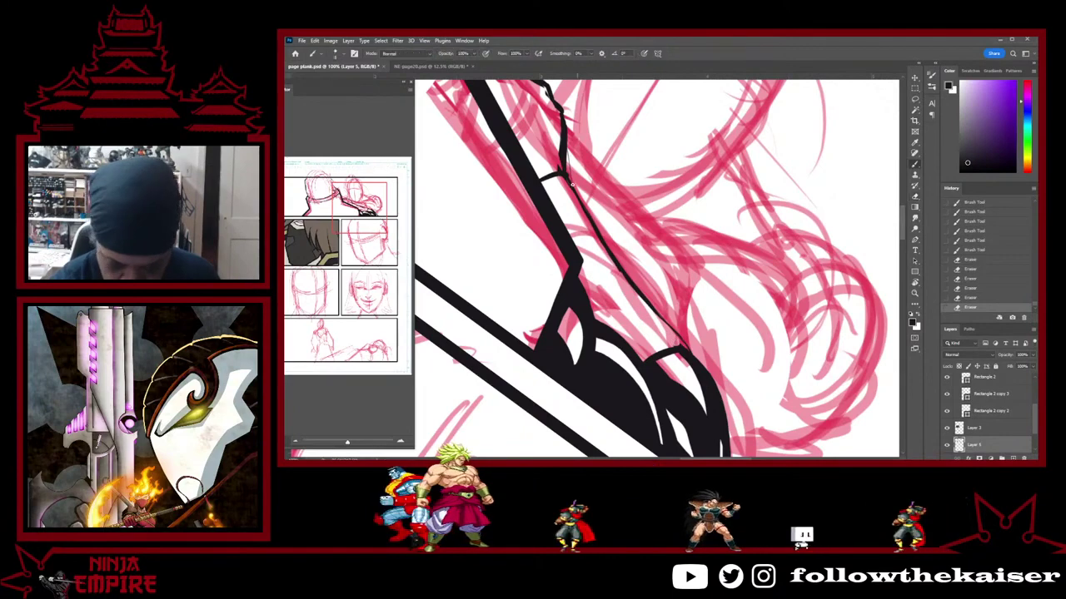
{"action": "left_click_drag", "start_coordinate": [566, 173], "coordinate": [581, 354]}
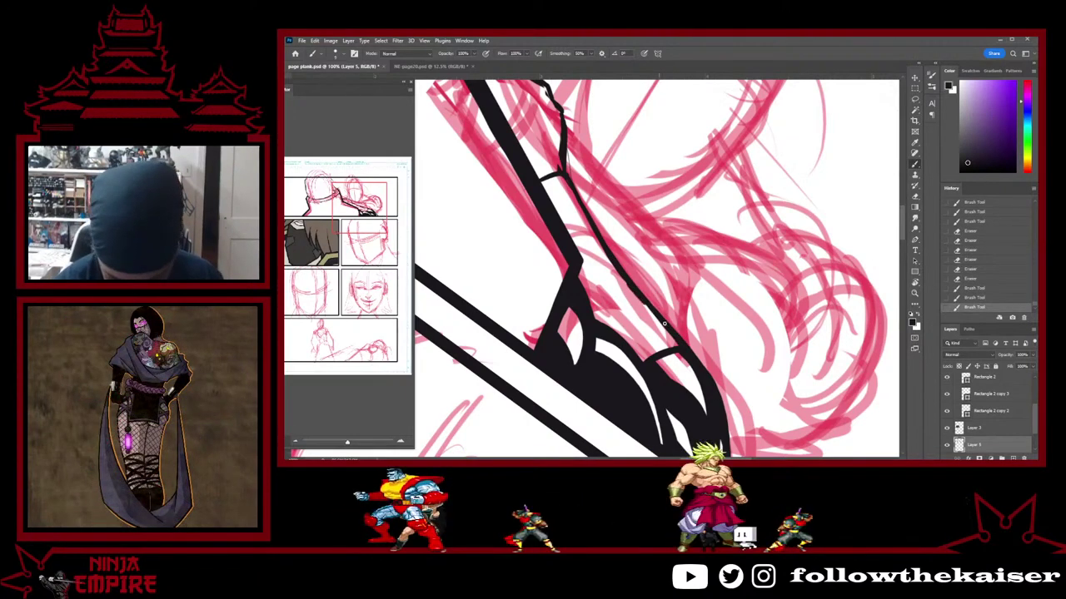
{"action": "key", "text": "ctrl+z"}
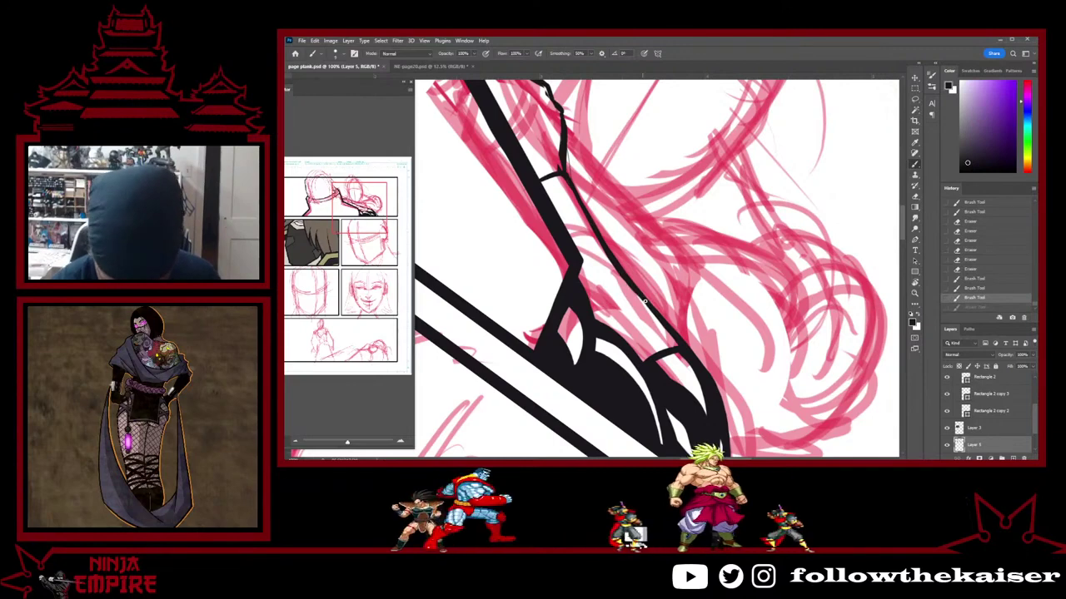
{"action": "left_click_drag", "start_coordinate": [644, 301], "coordinate": [689, 366]}
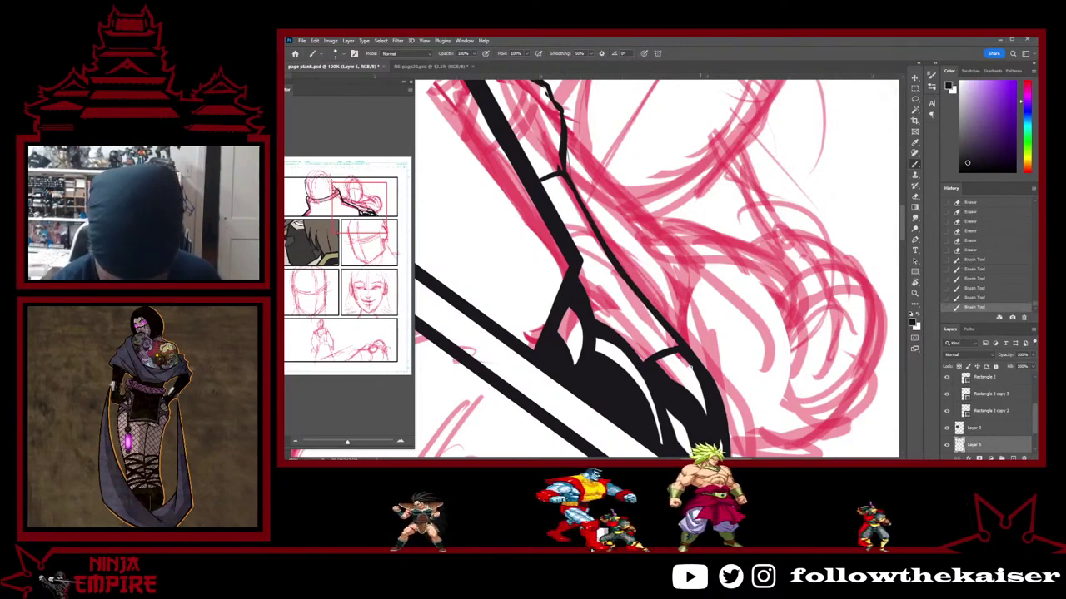
Thicken the upper outline of the narrow arm strip, ink its first cross lines, and undo the last slanted stroke
{"action": "left_click_drag", "start_coordinate": [664, 327], "coordinate": [691, 358]}
{"action": "left_click_drag", "start_coordinate": [565, 149], "coordinate": [588, 216]}
{"action": "key", "text": "r"}
{"action": "mouse_move", "coordinate": [736, 374]}
{"action": "left_mouse_down"}
{"action": "mouse_move", "coordinate": [760, 332]}
{"action": "mouse_move", "coordinate": [762, 218]}
{"action": "left_mouse_up"}
{"action": "key", "text": "e"}
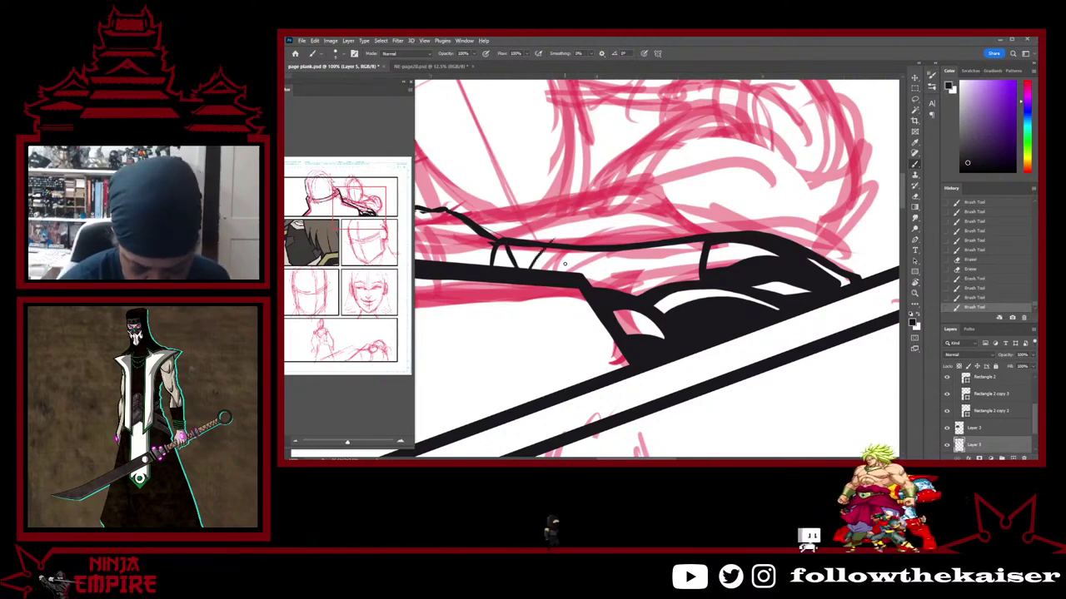
{"action": "key", "text": "ctrl+z"}
Create a new layer above Layer 5 and collapse the panels group
{"action": "left_click", "coordinate": [1014, 459]}
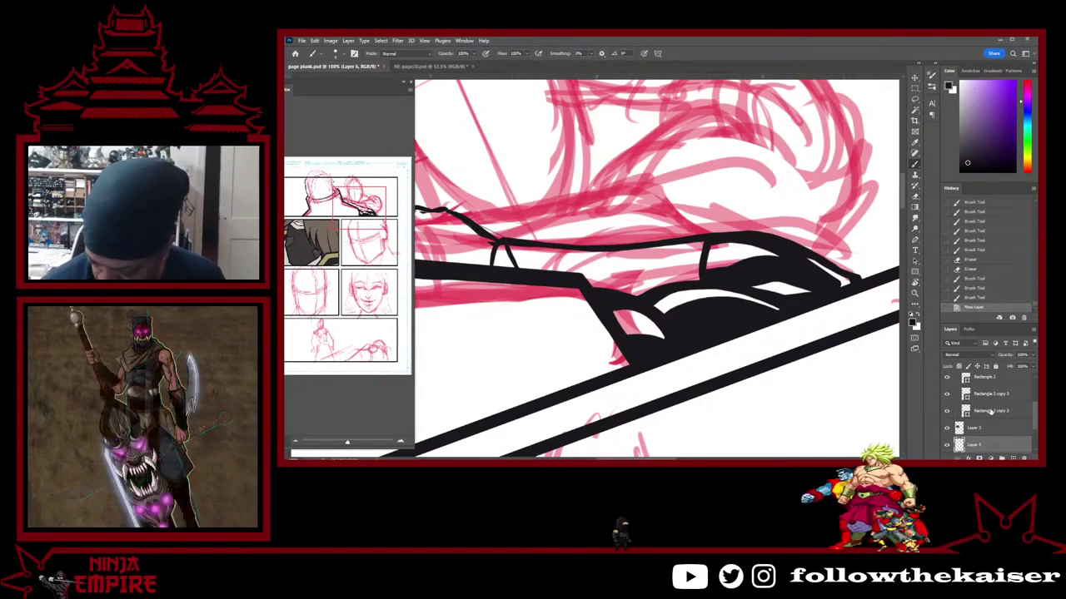
{"action": "left_click_drag", "start_coordinate": [1034, 422], "coordinate": [1034, 404]}
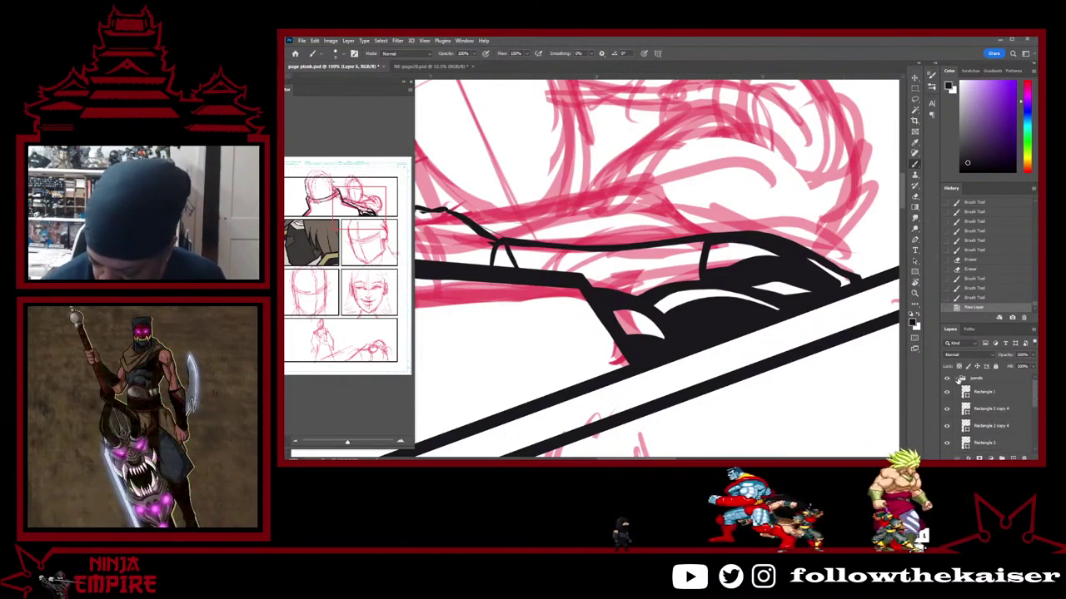
{"action": "left_click", "coordinate": [961, 379]}
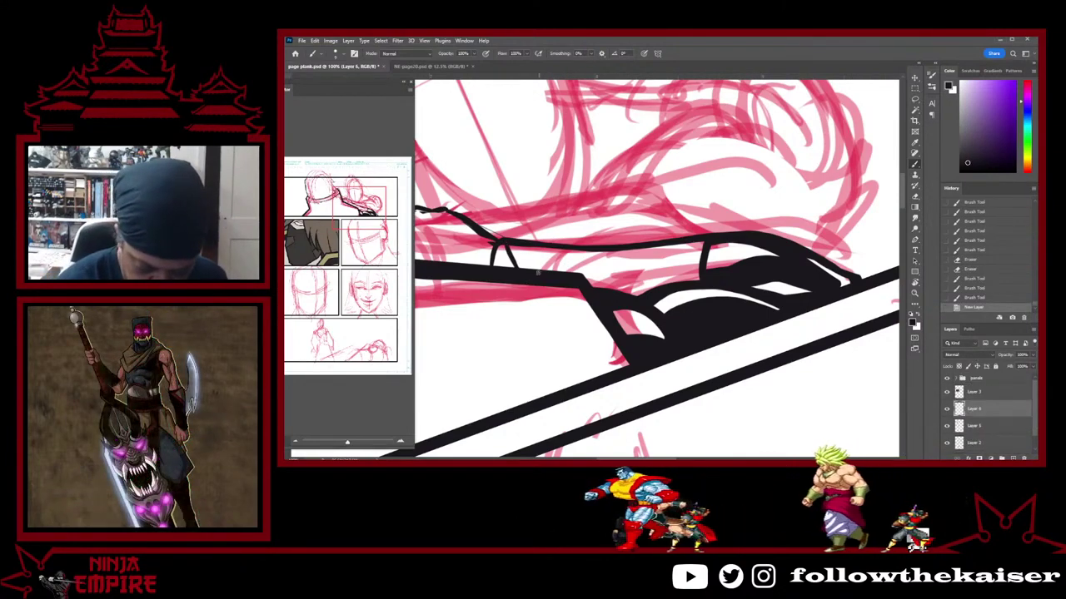
Ink crisscrossing strap lines across the arm strip on the new layer, undoing and redrawing the misplaced strokes
{"action": "mouse_move", "coordinate": [537, 269]}
{"action": "left_mouse_down"}
{"action": "mouse_move", "coordinate": [573, 223]}
{"action": "mouse_move", "coordinate": [576, 274]}
{"action": "mouse_move", "coordinate": [639, 214]}
{"action": "left_mouse_up"}
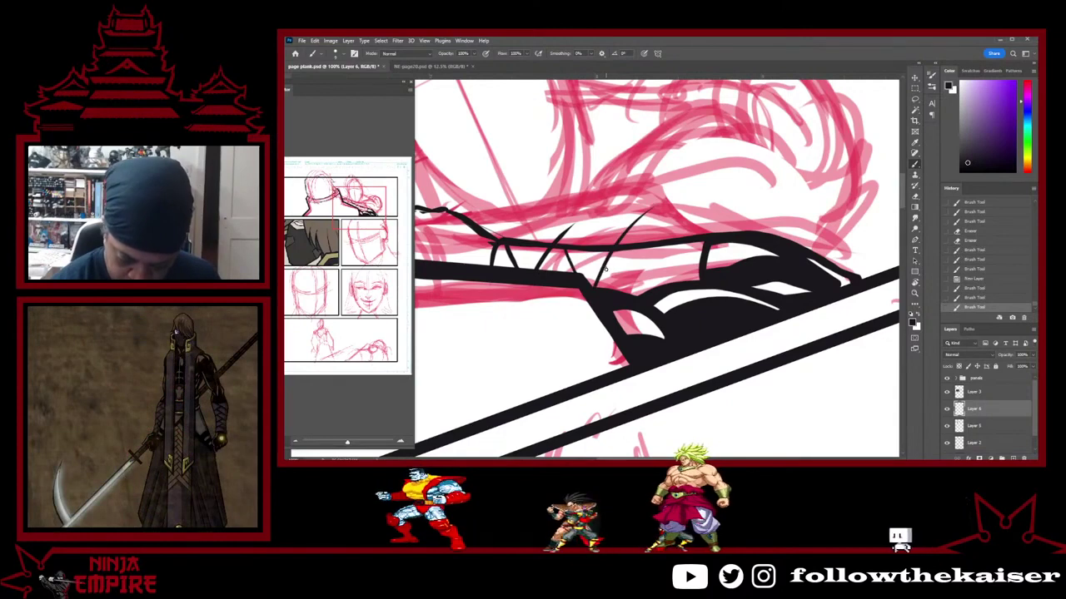
{"action": "key", "text": "ctrl+z"}
{"action": "left_click_drag", "start_coordinate": [662, 329], "coordinate": [668, 326]}
{"action": "key", "text": "ctrl+z"}
{"action": "key", "text": "ctrl+z"}
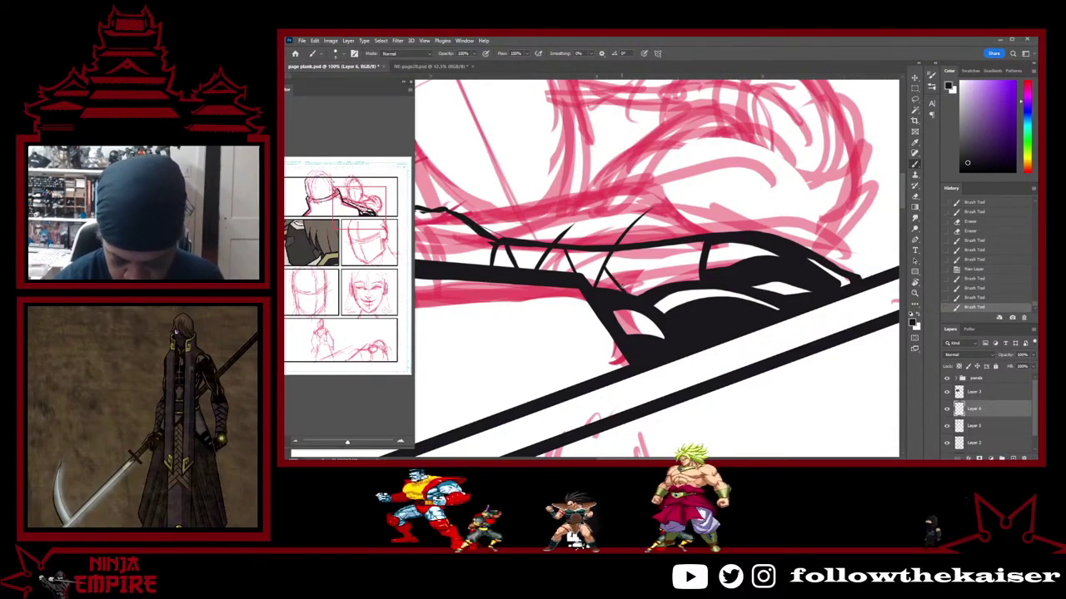
{"action": "key", "text": "ctrl+z"}
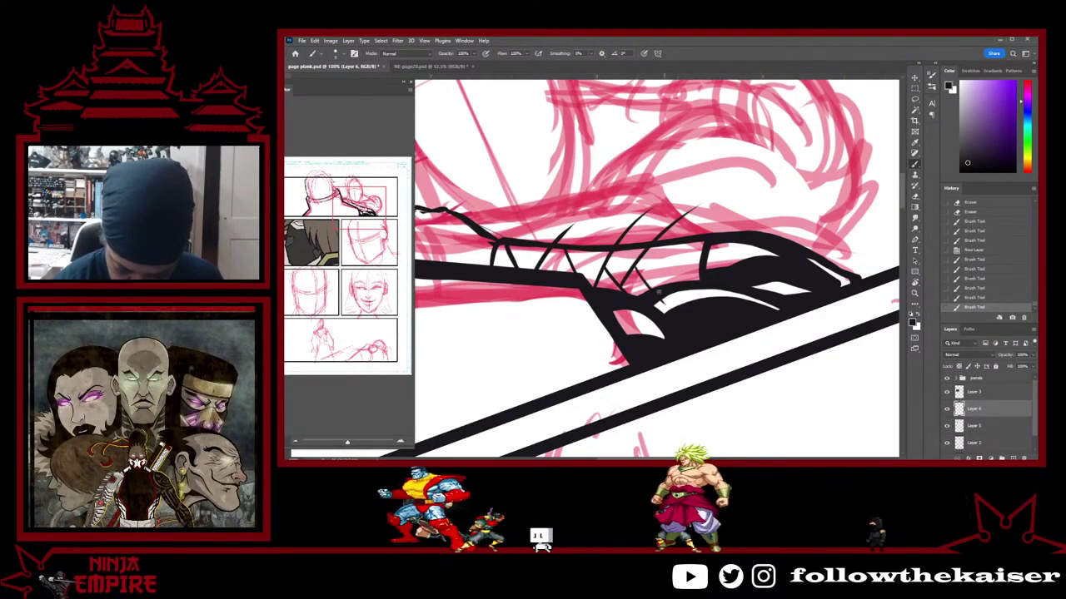
{"action": "key", "text": "ctrl+z"}
{"action": "left_click_drag", "start_coordinate": [643, 286], "coordinate": [737, 212]}
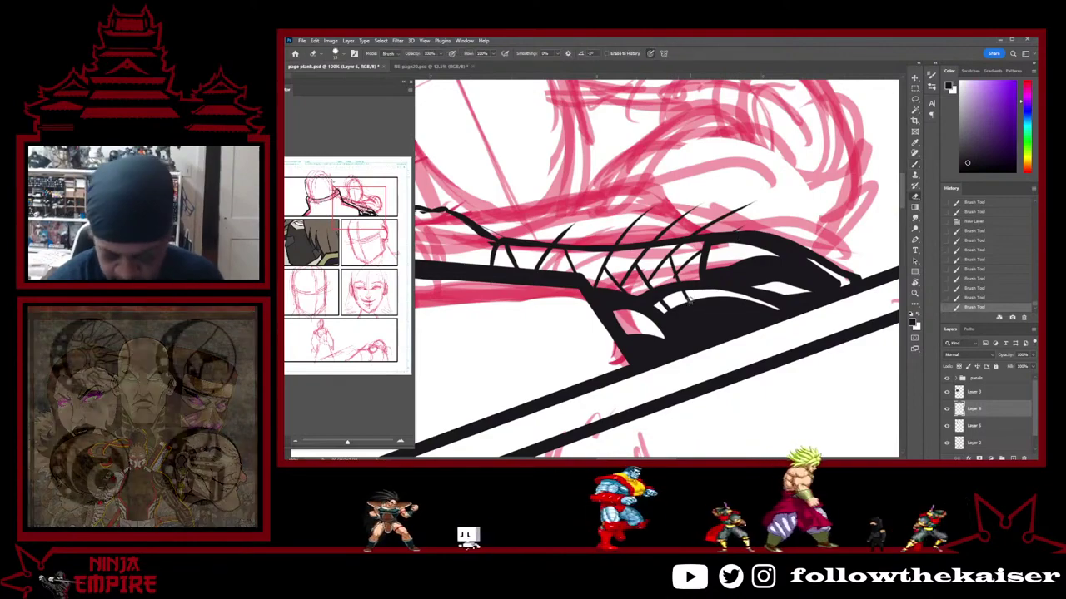
Undo the latest eraser and brush strokes and redraw the last slanted strap line beside the black cuff
{"action": "key", "text": "e"}
{"action": "key", "text": "ctrl+z"}
{"action": "key", "text": "ctrl+z"}
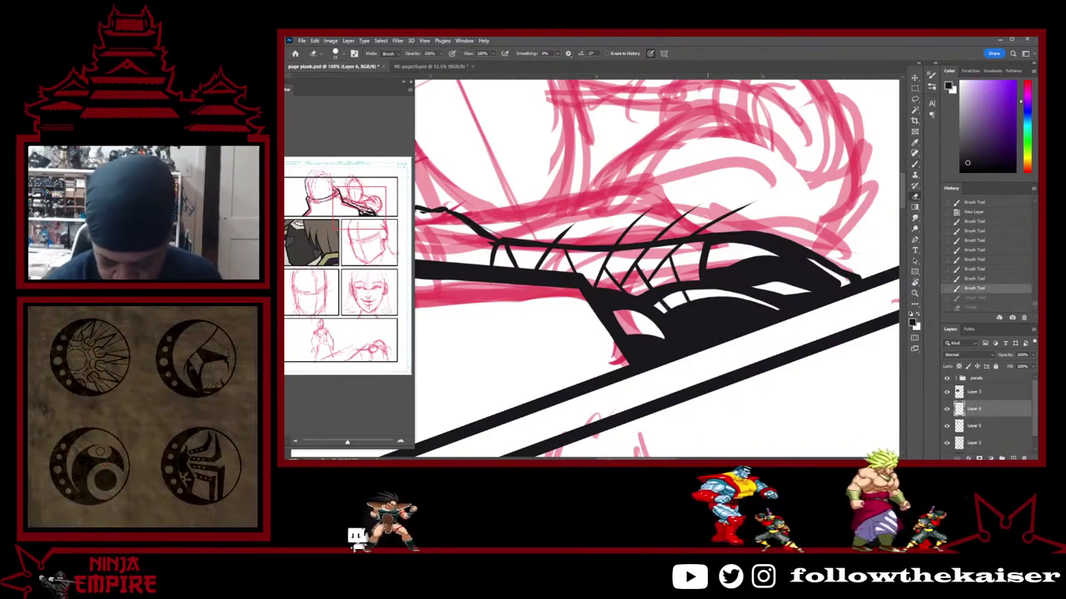
{"action": "key", "text": "b"}
{"action": "left_click_drag", "start_coordinate": [671, 286], "coordinate": [768, 214]}
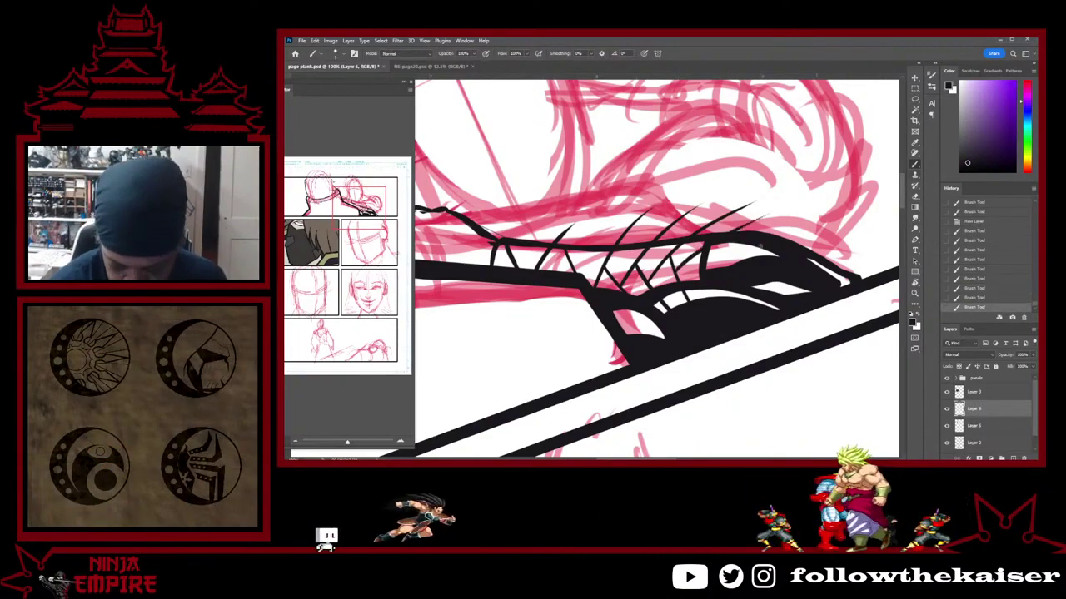
Erase the strap line ends that overshoot the arm strip's outlines and merge the strap layer down into Layer 5
{"action": "key", "text": "e"}
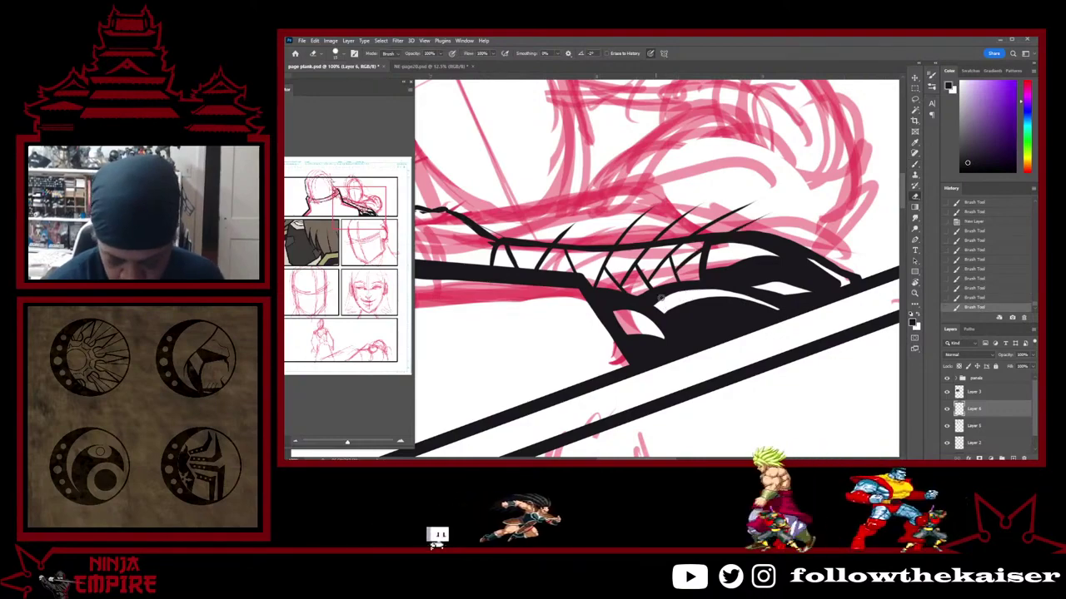
{"action": "key", "text": "r"}
{"action": "mouse_move", "coordinate": [773, 208]}
{"action": "left_mouse_down"}
{"action": "mouse_move", "coordinate": [730, 400]}
{"action": "mouse_move", "coordinate": [719, 396]}
{"action": "left_mouse_up"}
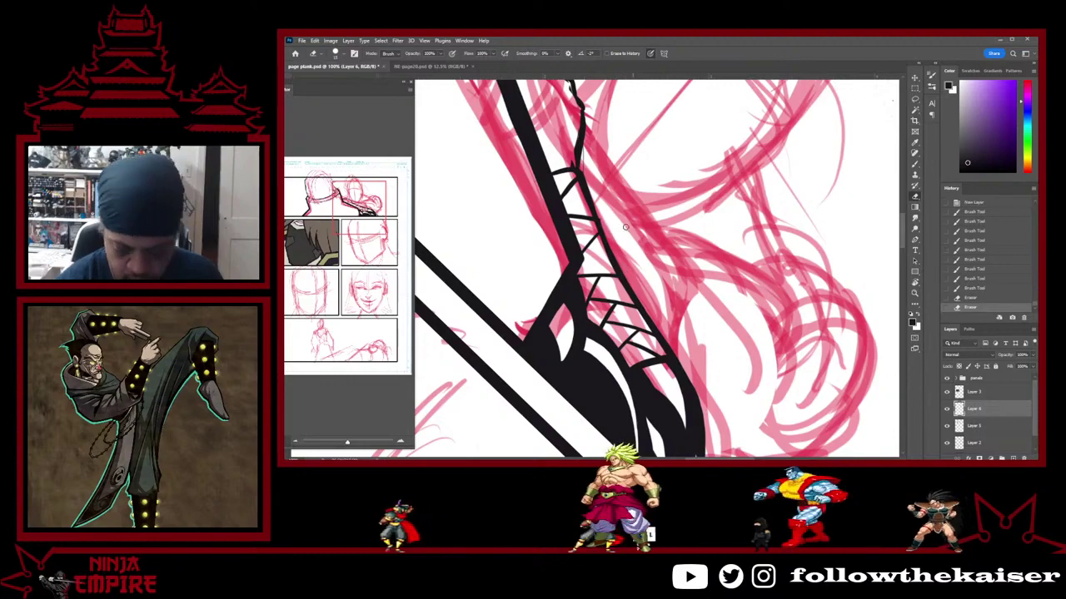
{"action": "left_click", "coordinate": [594, 191]}
{"action": "key", "text": "r"}
{"action": "mouse_move", "coordinate": [594, 191]}
{"action": "left_mouse_down"}
{"action": "mouse_move", "coordinate": [587, 278]}
{"action": "mouse_move", "coordinate": [718, 343]}
{"action": "left_mouse_up"}
{"action": "left_click_drag", "start_coordinate": [780, 252], "coordinate": [792, 233]}
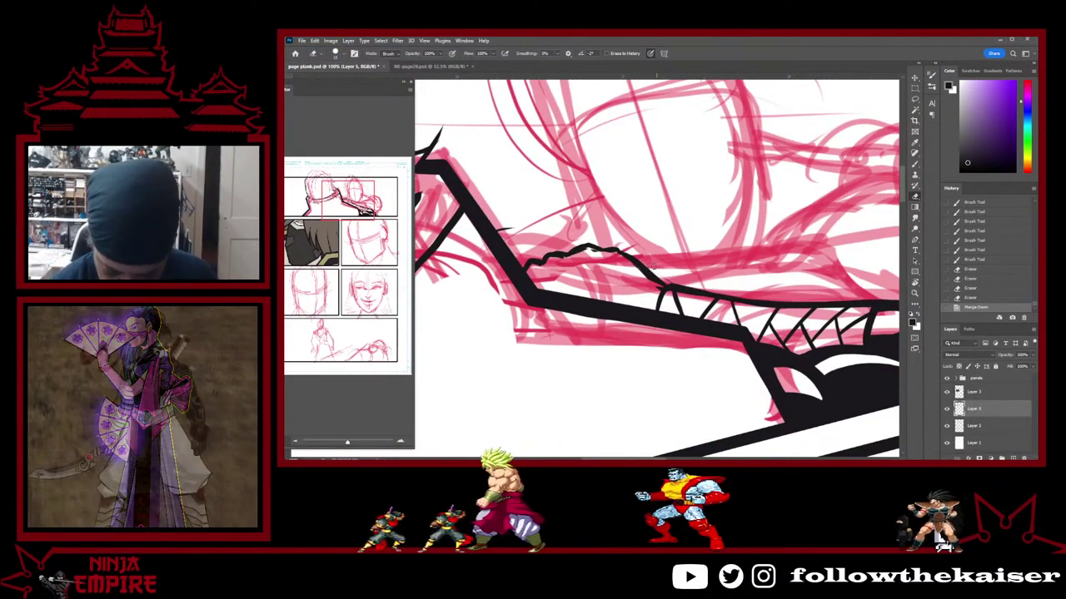
Clean up and reinforce the outline where the bumpy contour meets the first strap line
{"action": "left_click_drag", "start_coordinate": [674, 282], "coordinate": [664, 273]}
{"action": "key", "text": "b"}
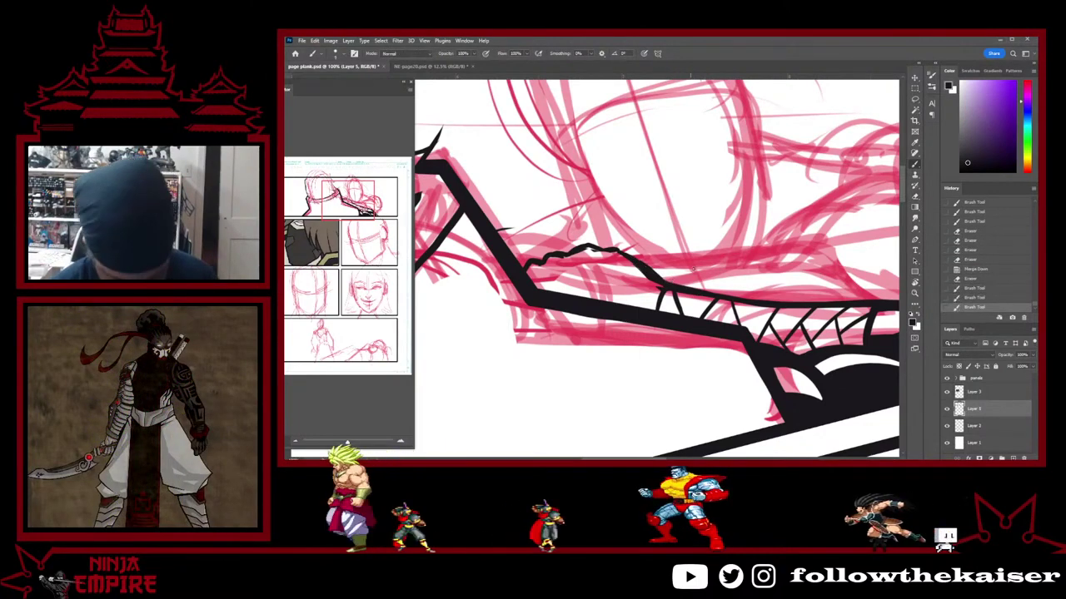
{"action": "key", "text": "ctrl+z"}
{"action": "key", "text": "e"}
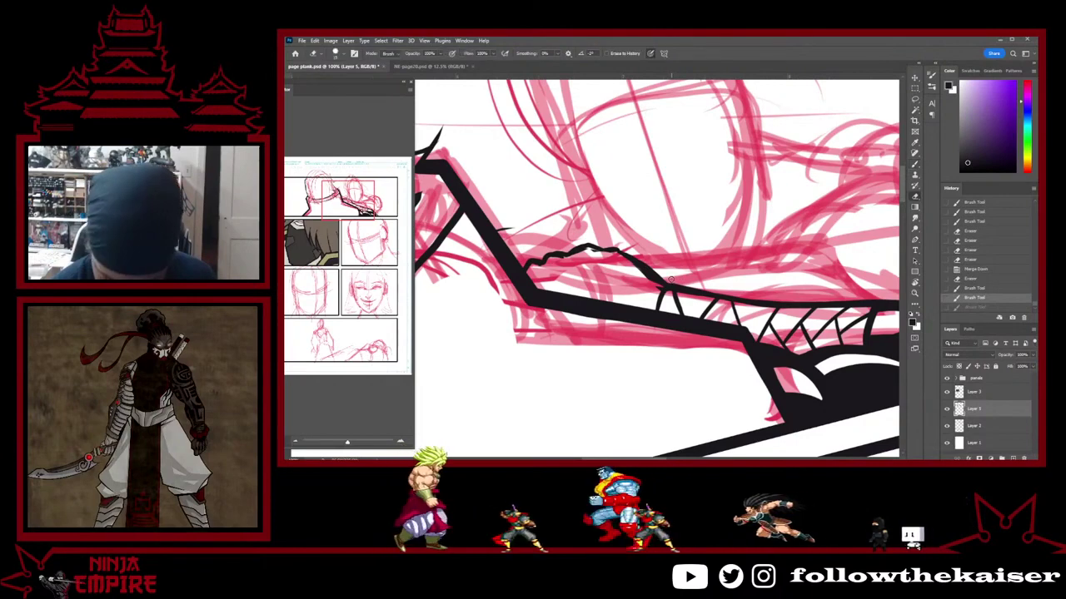
{"action": "left_click_drag", "start_coordinate": [676, 280], "coordinate": [668, 278]}
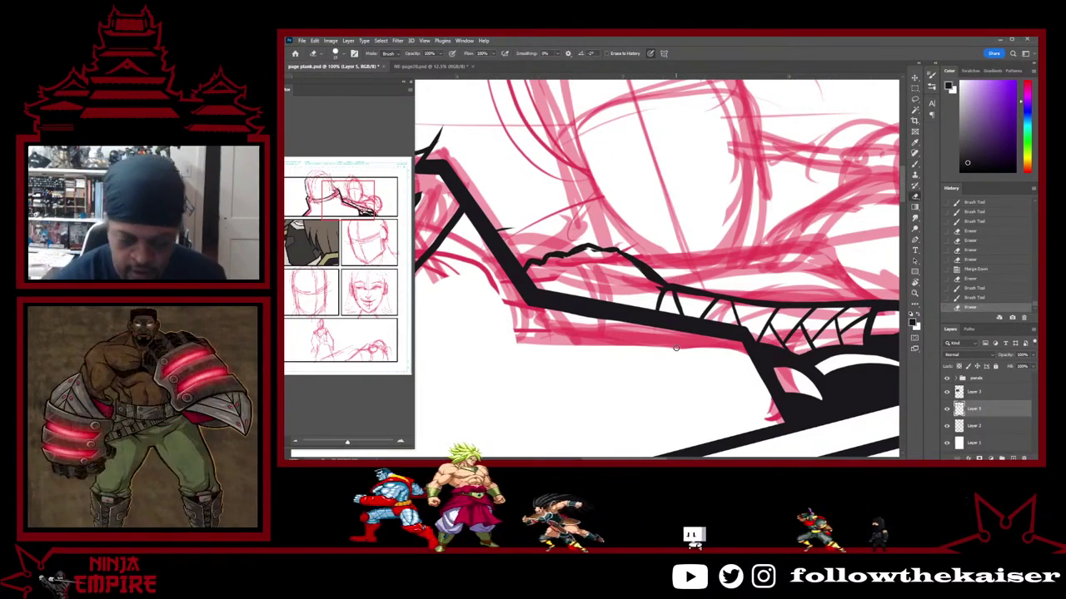
Draw a small circle under the bumpy contour, resting on the thick arm line, and thicken its outline in black
{"action": "left_click_drag", "start_coordinate": [575, 290], "coordinate": [588, 288]}
{"action": "mouse_move", "coordinate": [596, 287]}
{"action": "left_mouse_down"}
{"action": "mouse_move", "coordinate": [604, 286]}
{"action": "mouse_move", "coordinate": [600, 269]}
{"action": "left_mouse_up"}
{"action": "key", "text": "b"}
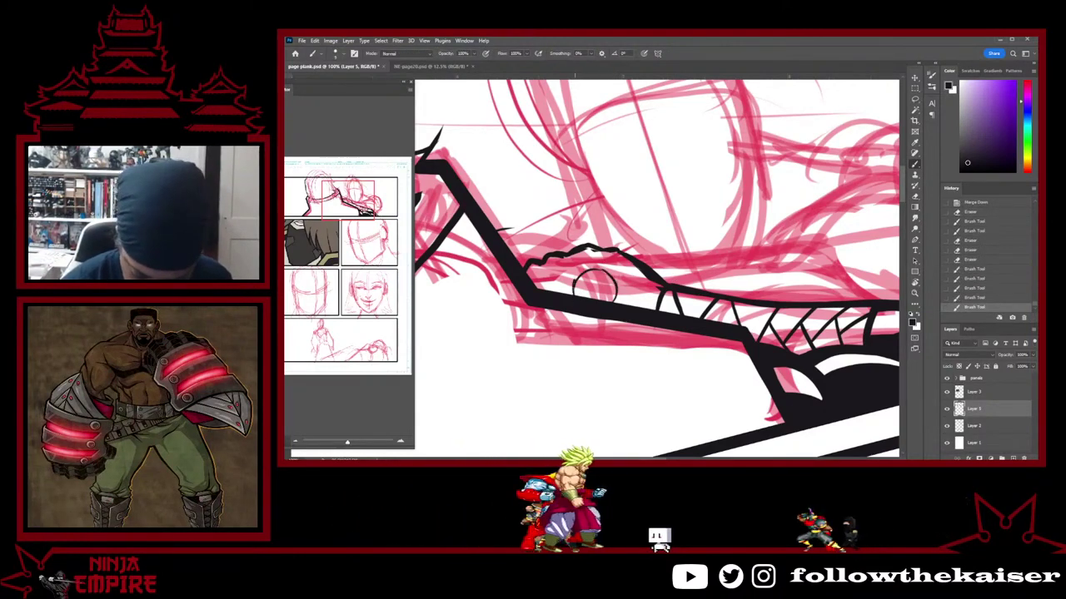
{"action": "mouse_move", "coordinate": [581, 297]}
{"action": "left_mouse_down"}
{"action": "mouse_move", "coordinate": [595, 275]}
{"action": "mouse_move", "coordinate": [585, 272]}
{"action": "mouse_move", "coordinate": [605, 267]}
{"action": "left_mouse_up"}
{"action": "left_click", "coordinate": [596, 267]}
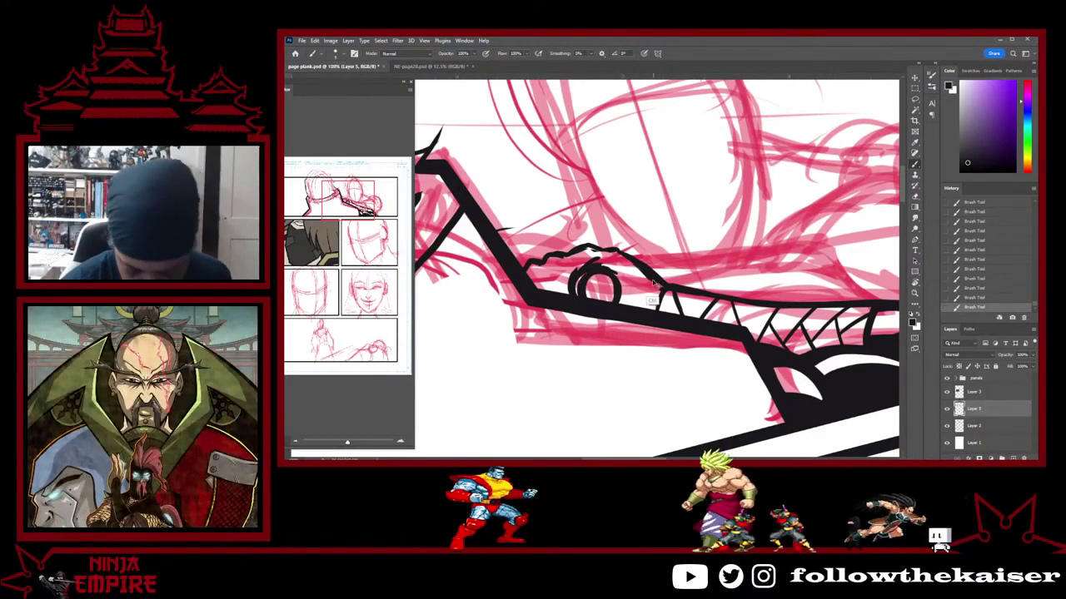
Step back through the recent brush strokes on the circle and restore them
{"action": "key", "text": "ctrl+z"}
{"action": "key", "text": "ctrl+z"}
{"action": "key", "text": "ctrl+z"}
{"action": "key", "text": "ctrl+z"}
{"action": "key", "text": "ctrl+z"}
{"action": "key", "text": "ctrl+z"}
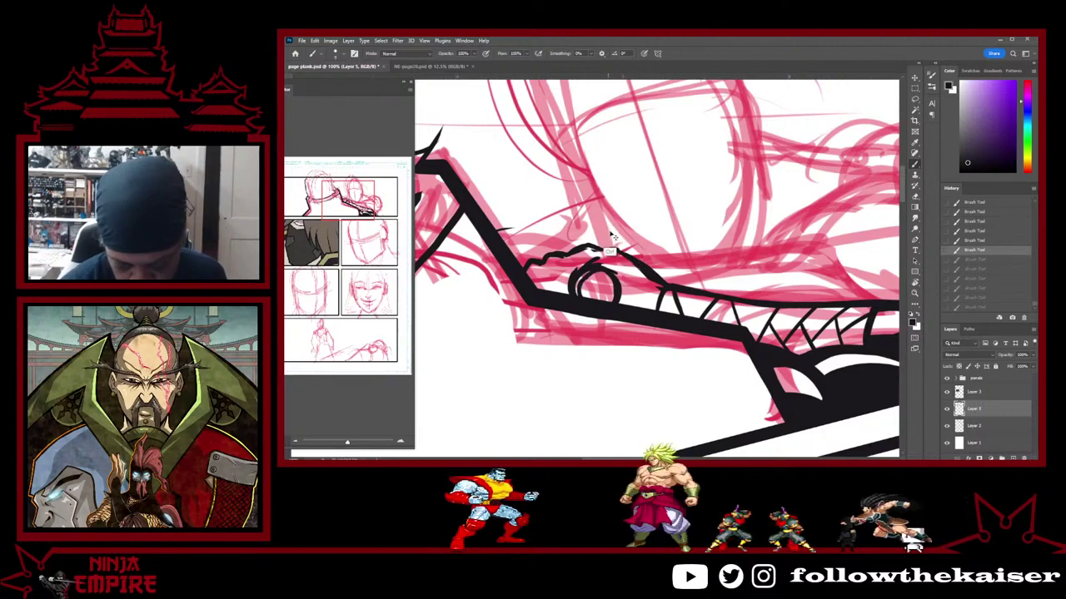
{"action": "key", "text": "ctrl+z"}
{"action": "key", "text": "ctrl+shift+z"}
{"action": "key", "text": "ctrl+shift+z"}
{"action": "key", "text": "ctrl+shift+z"}
{"action": "key", "text": "ctrl+shift+z"}
{"action": "key", "text": "ctrl+shift+z"}
{"action": "key", "text": "ctrl+shift+z"}
{"action": "key", "text": "ctrl+shift+z"}
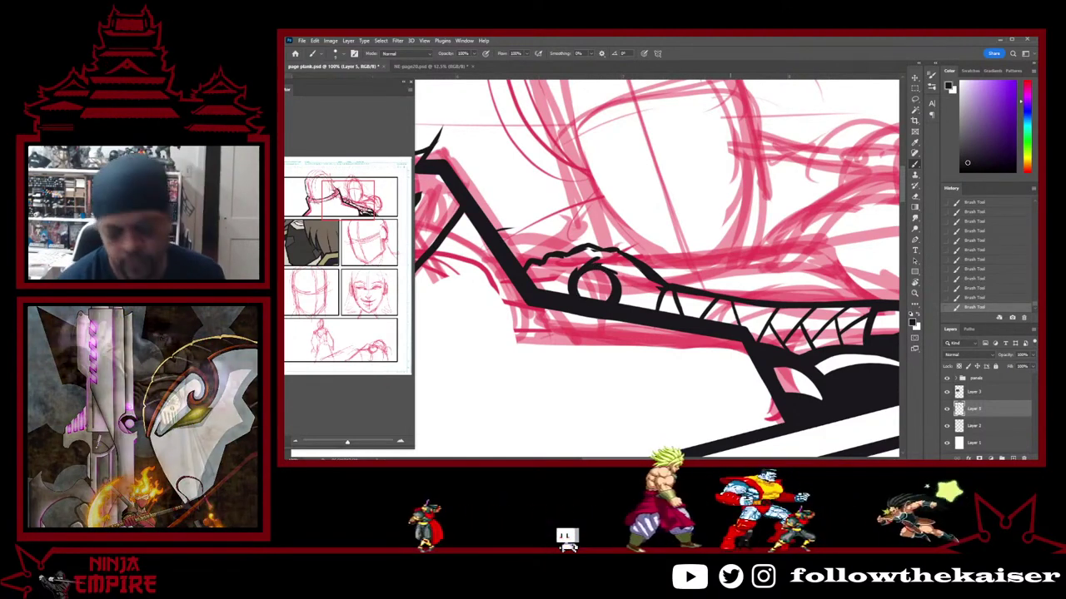
Fill the area between the circle and the first strap line solid black, and trim the stray ink above it
{"action": "mouse_move", "coordinate": [621, 270]}
{"action": "left_mouse_down"}
{"action": "mouse_move", "coordinate": [633, 302]}
{"action": "mouse_move", "coordinate": [642, 282]}
{"action": "mouse_move", "coordinate": [648, 305]}
{"action": "mouse_move", "coordinate": [660, 291]}
{"action": "mouse_move", "coordinate": [601, 260]}
{"action": "left_mouse_up"}
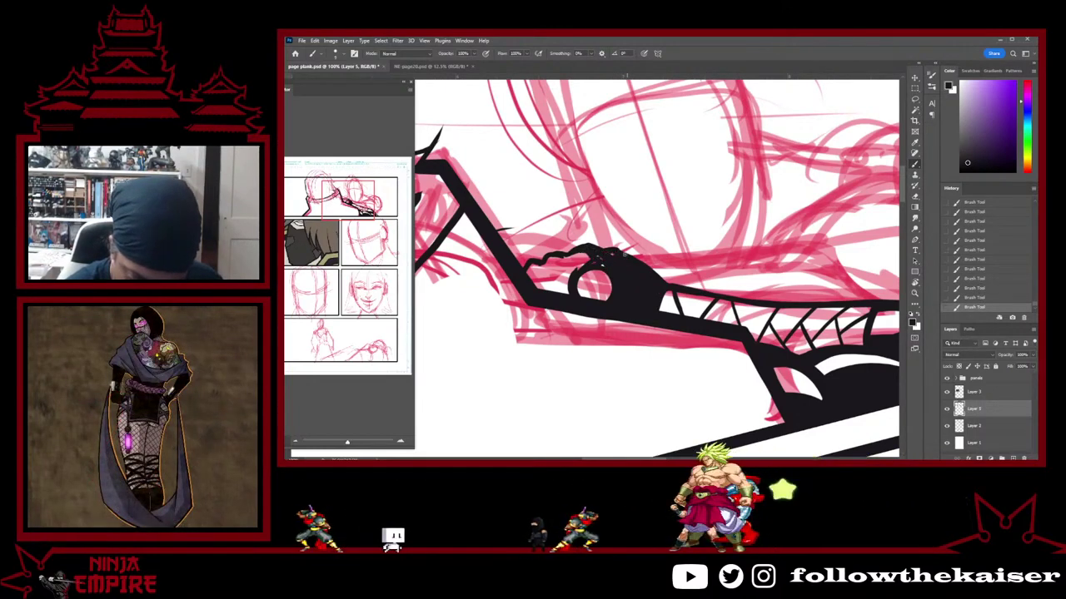
{"action": "key", "text": "e"}
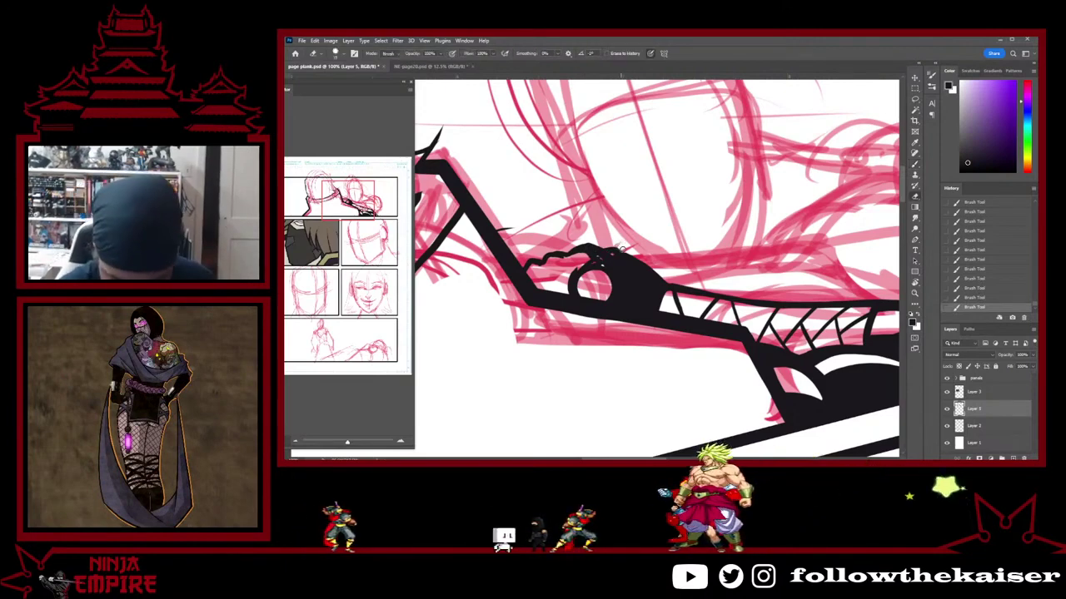
{"action": "left_click_drag", "start_coordinate": [611, 249], "coordinate": [619, 252]}
{"action": "key", "text": "b"}
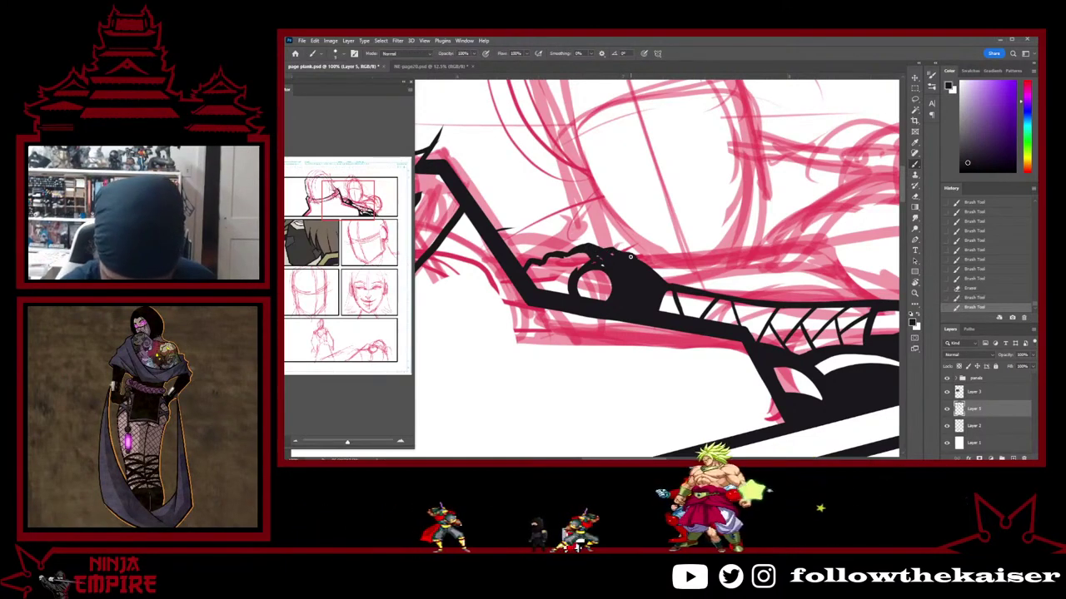
{"action": "key", "text": "ctrl+z"}
{"action": "key", "text": "ctrl+z"}
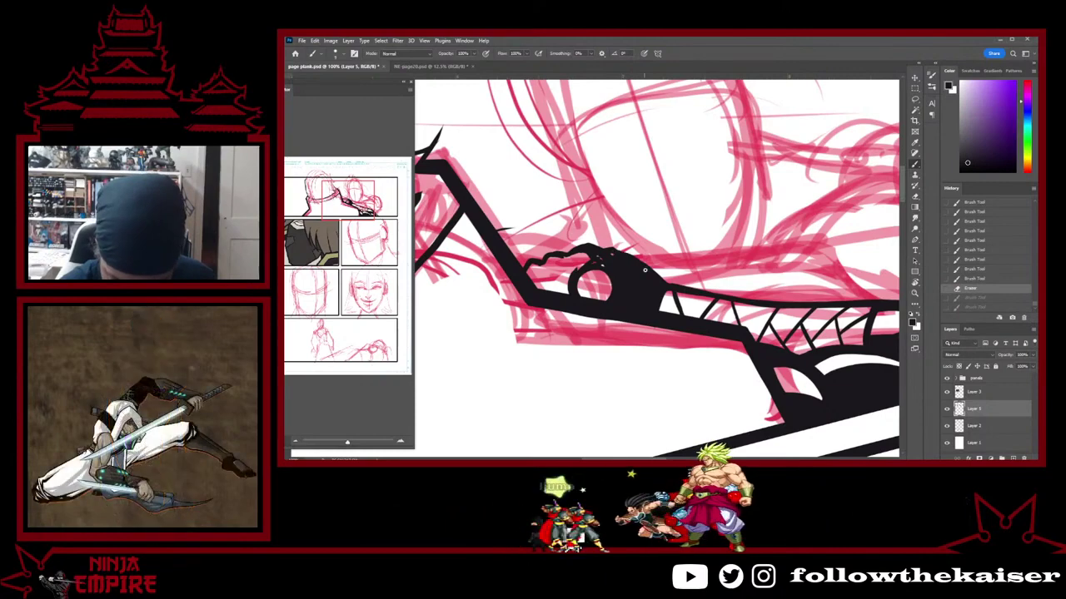
Fill the remaining gaps above and beside the circle solid black, out to the bumpy contour and thick arm line
{"action": "left_click_drag", "start_coordinate": [644, 264], "coordinate": [634, 258]}
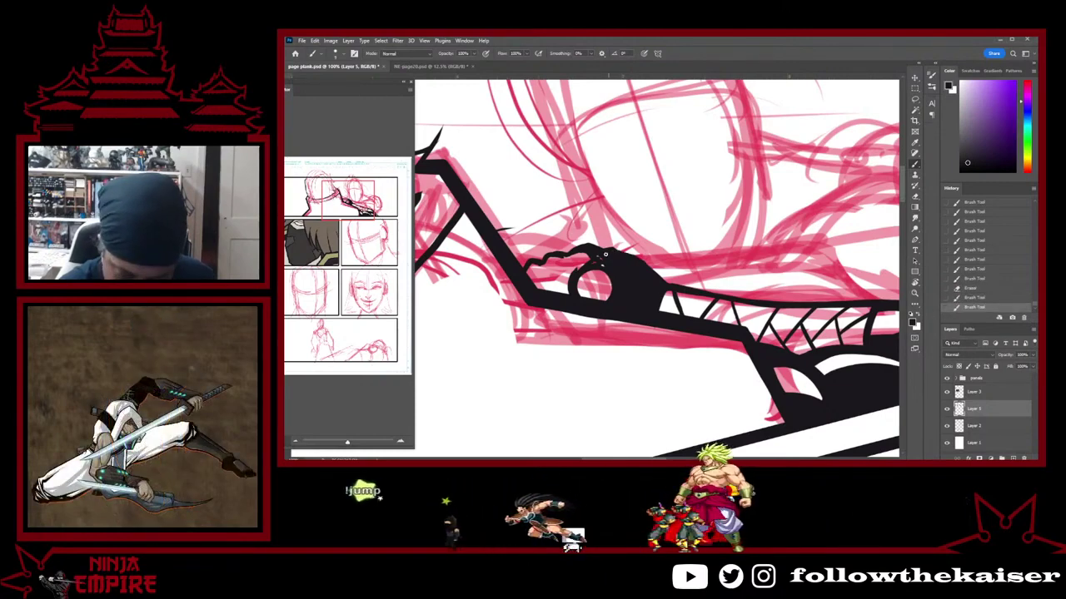
{"action": "left_click_drag", "start_coordinate": [585, 265], "coordinate": [580, 258]}
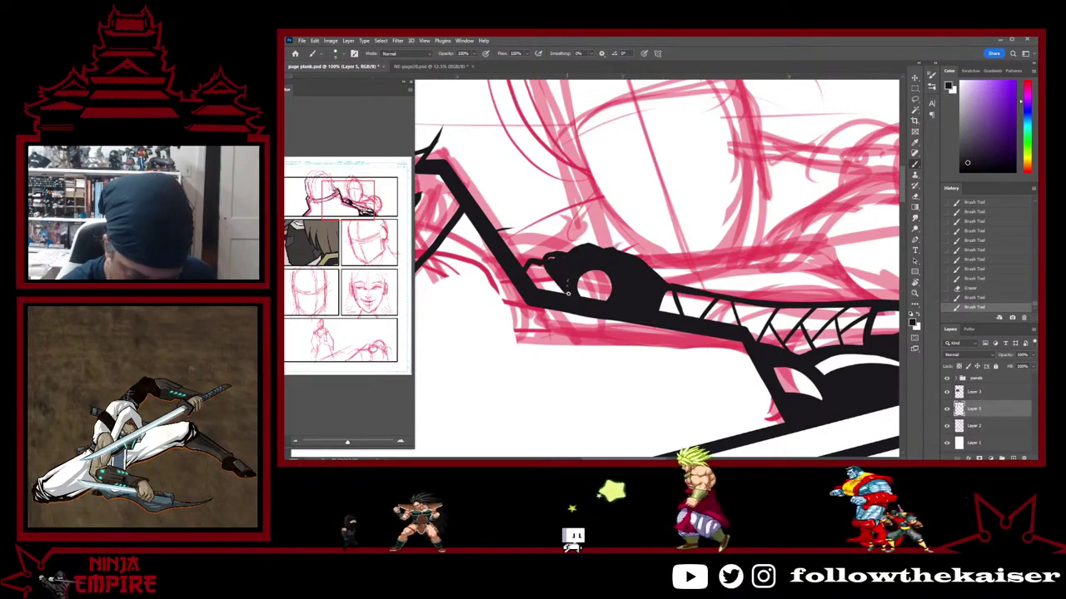
{"action": "left_click_drag", "start_coordinate": [543, 262], "coordinate": [549, 294]}
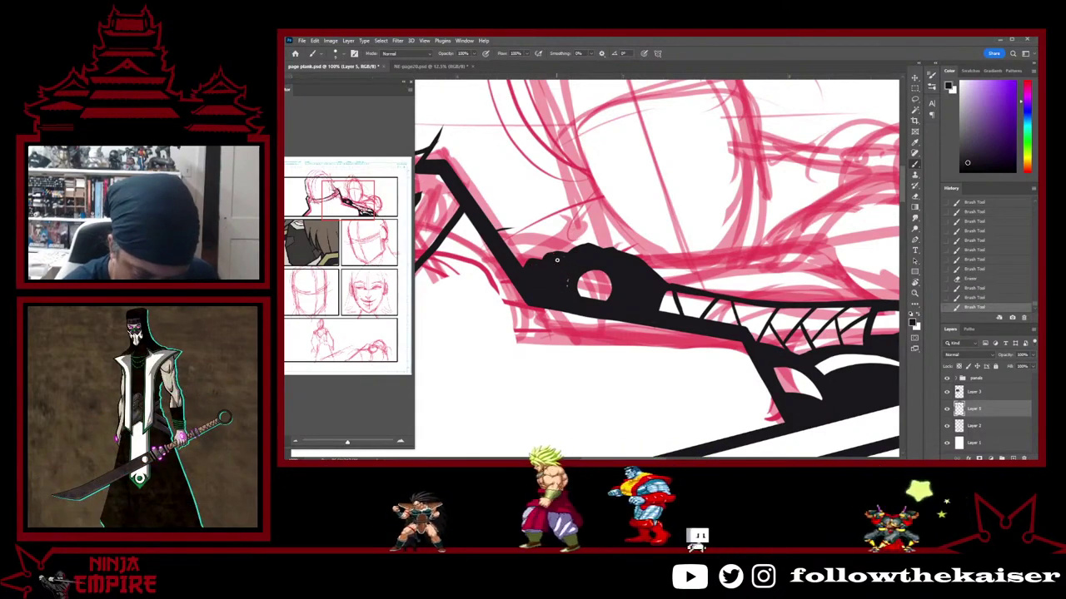
Select a slightly smaller circle inside the round opening with the Elliptical Marquee and fill it with black
{"action": "scroll", "coordinate": [759, 305], "scroll_direction": "down", "scroll_amount": 3}
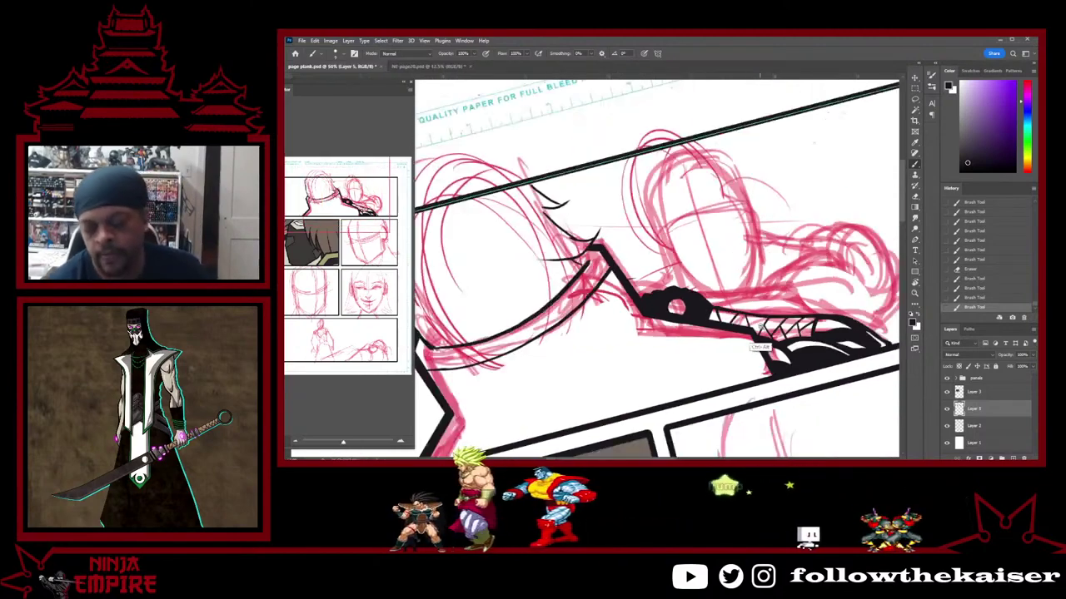
{"action": "left_click_drag", "start_coordinate": [759, 304], "coordinate": [720, 285]}
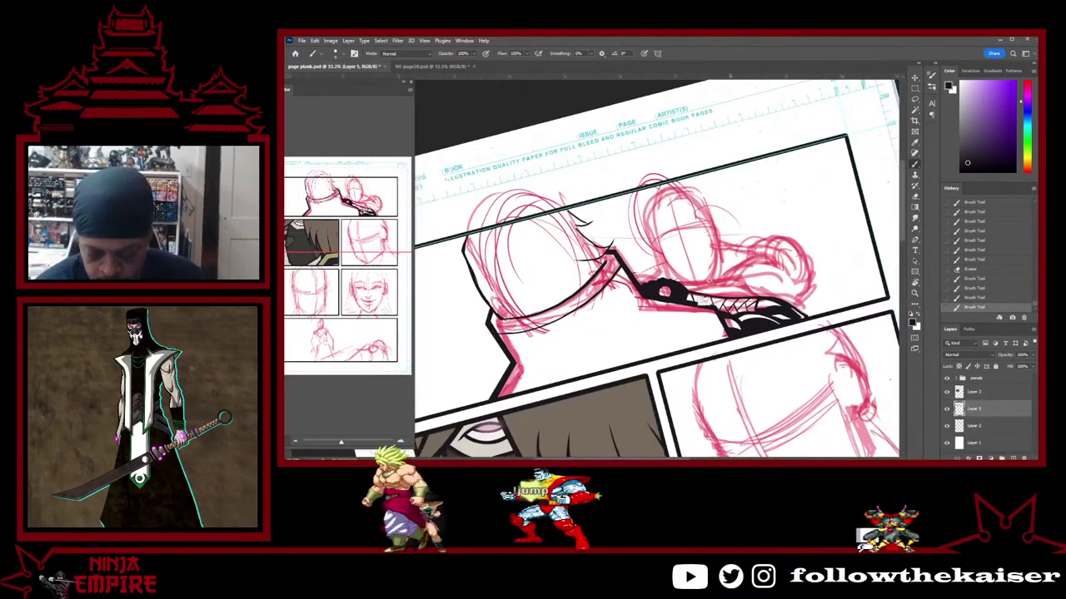
{"action": "scroll", "coordinate": [672, 312], "scroll_direction": "up", "scroll_amount": 5}
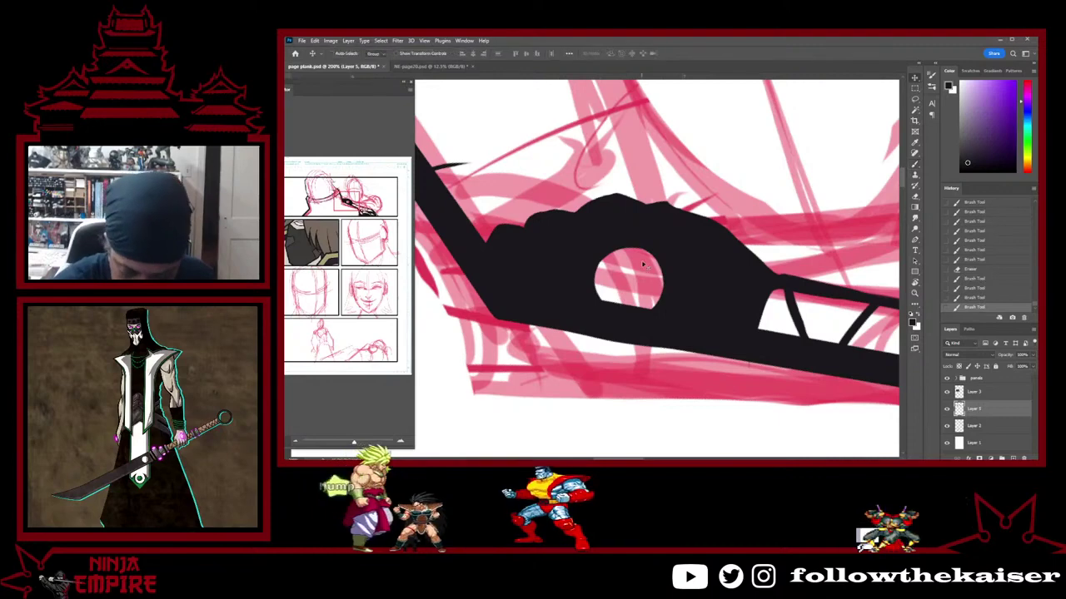
{"action": "key", "text": "m"}
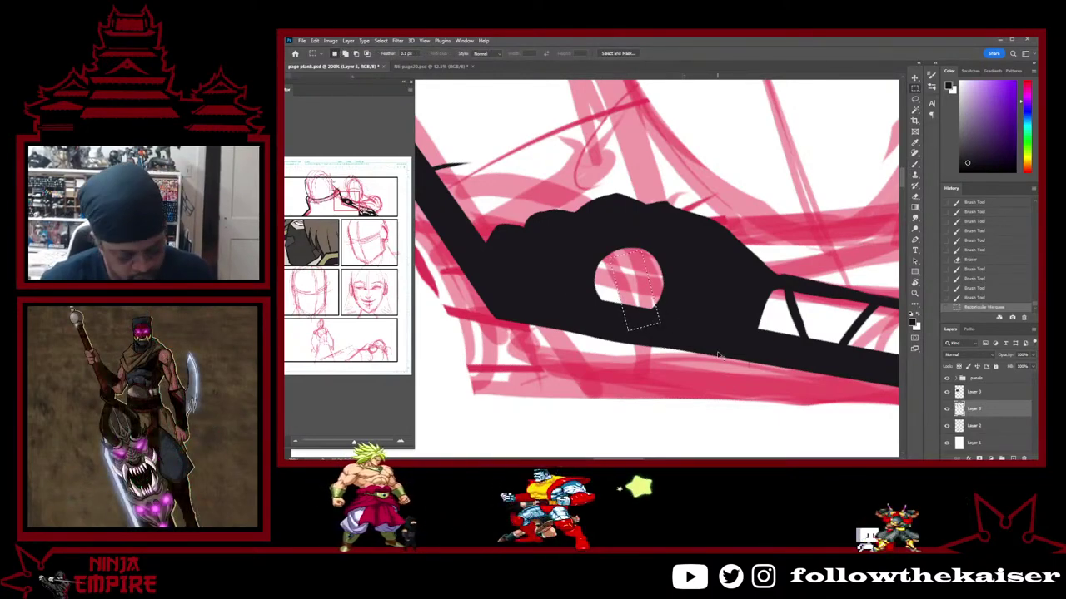
{"action": "right_click", "coordinate": [915, 90]}
{"action": "left_click", "coordinate": [948, 97]}
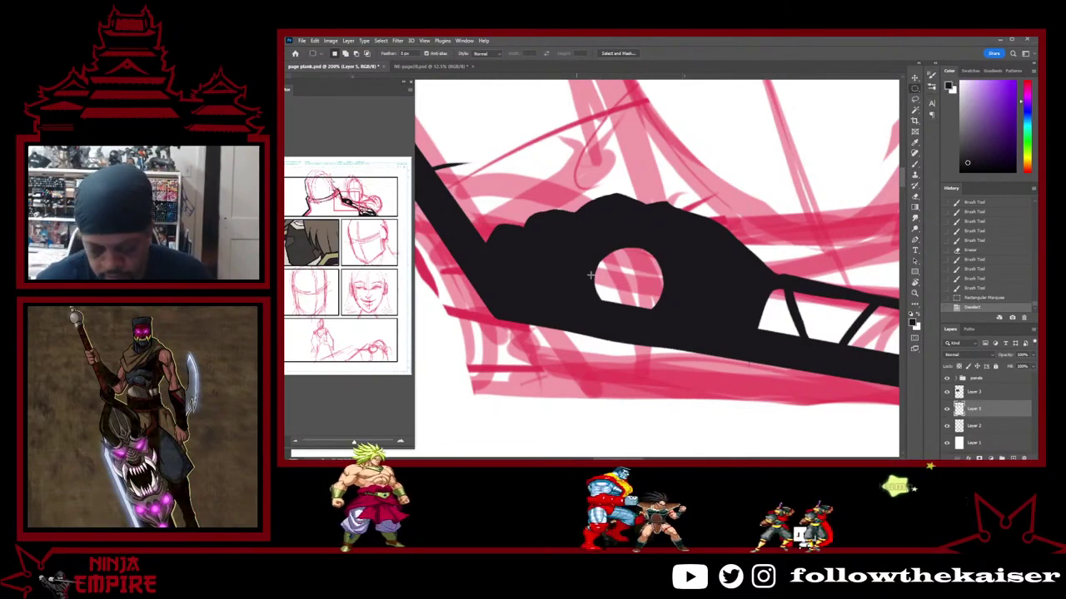
{"action": "left_click_drag", "start_coordinate": [610, 257], "coordinate": [674, 313]}
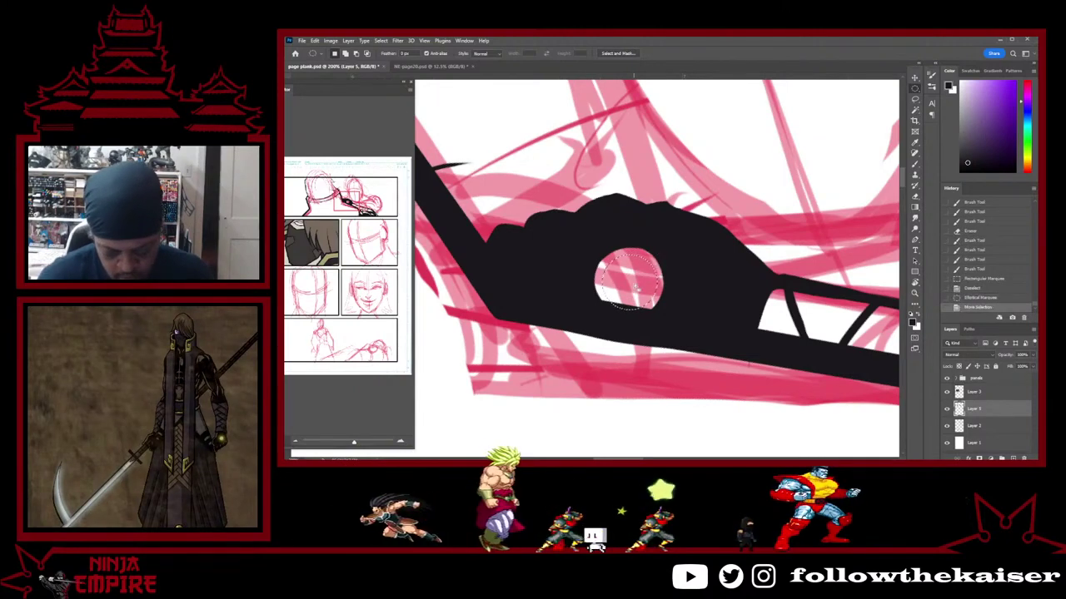
{"action": "key", "text": "alt+BackSpace"}
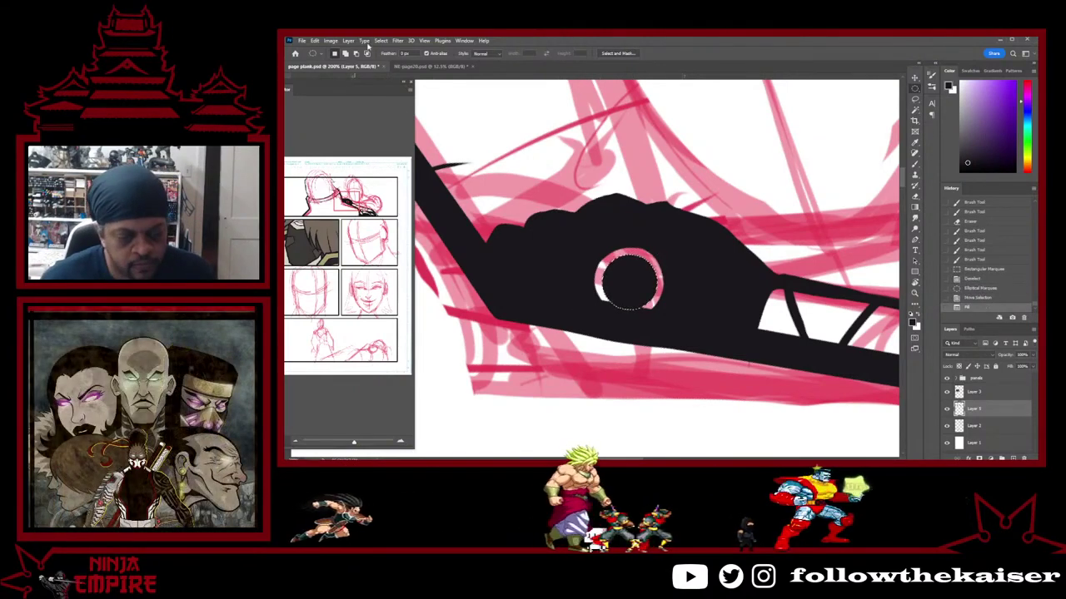
Contract the circular selection by 5 pixels and clear the black inside it, leaving a thin ring
{"action": "left_click", "coordinate": [380, 40]}
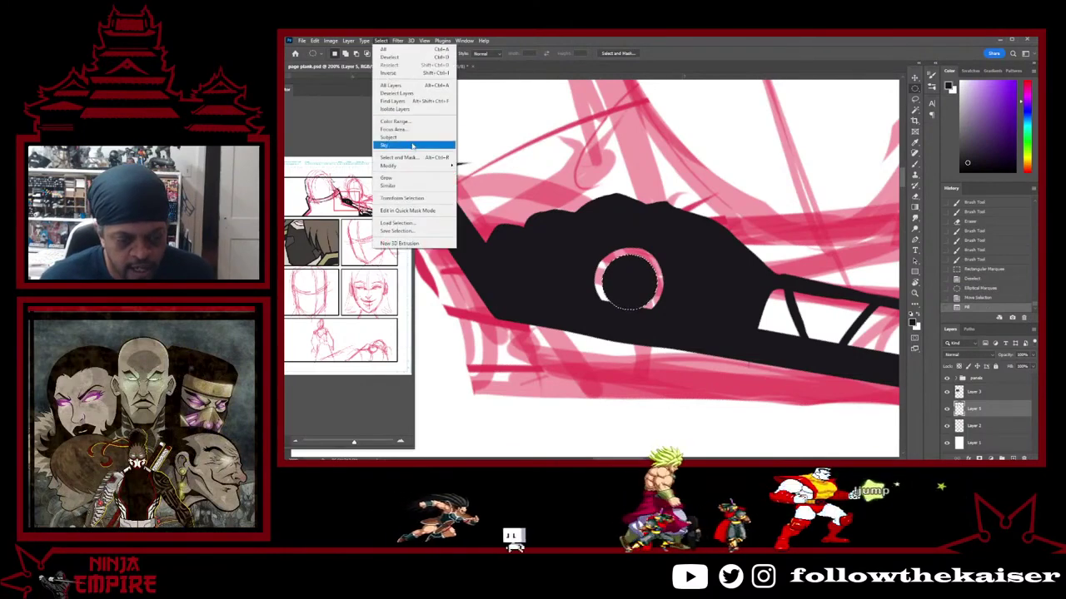
{"action": "mouse_move", "coordinate": [426, 166]}
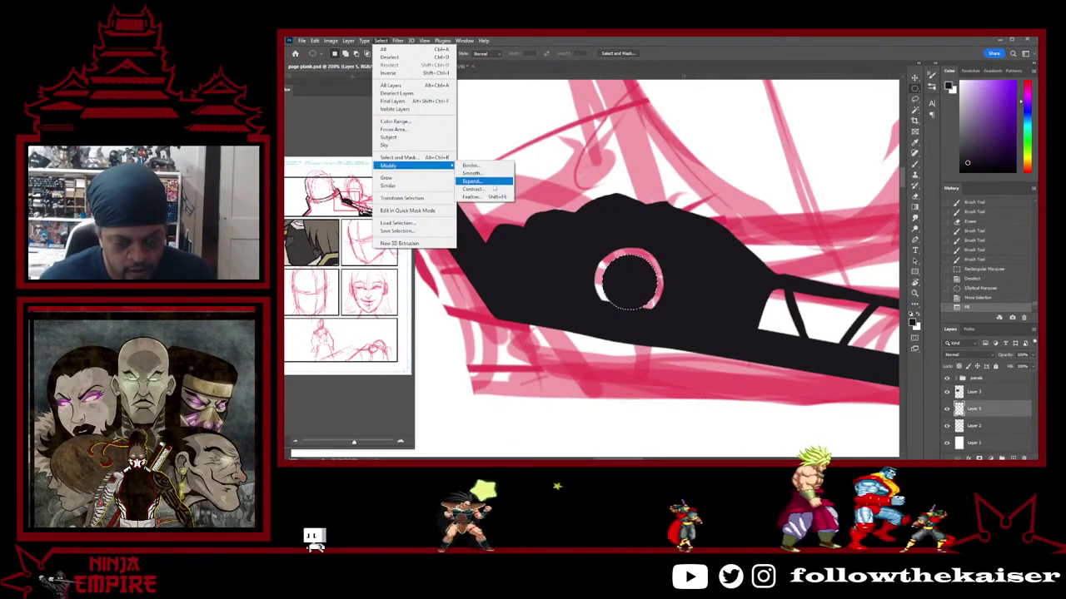
{"action": "left_click", "coordinate": [494, 189]}
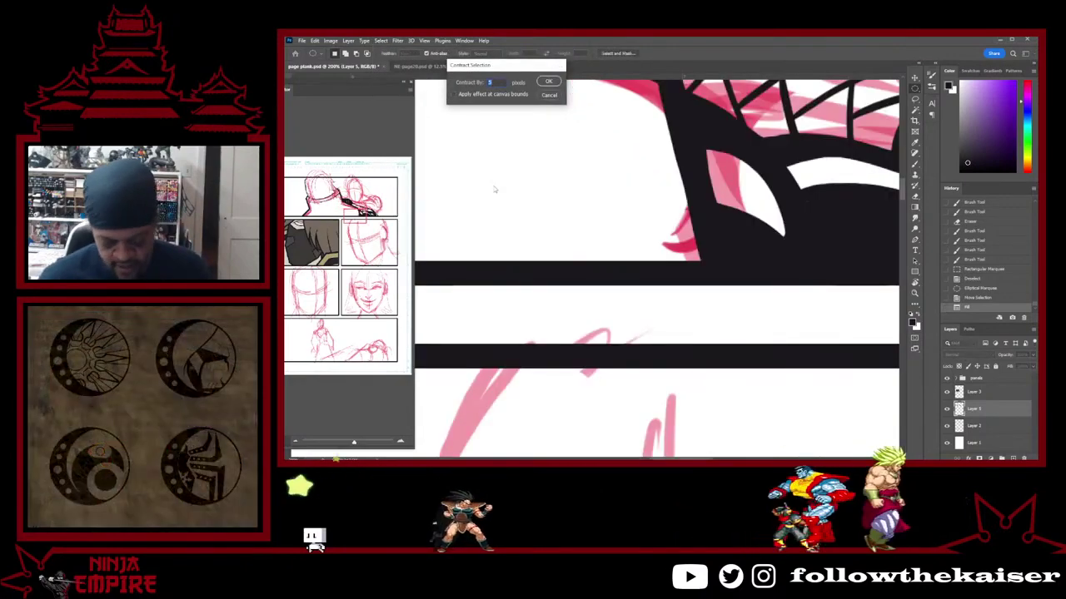
{"action": "key", "text": "Return"}
{"action": "key", "text": "Delete"}
{"action": "scroll", "coordinate": [715, 161], "scroll_direction": "down", "scroll_amount": 2}
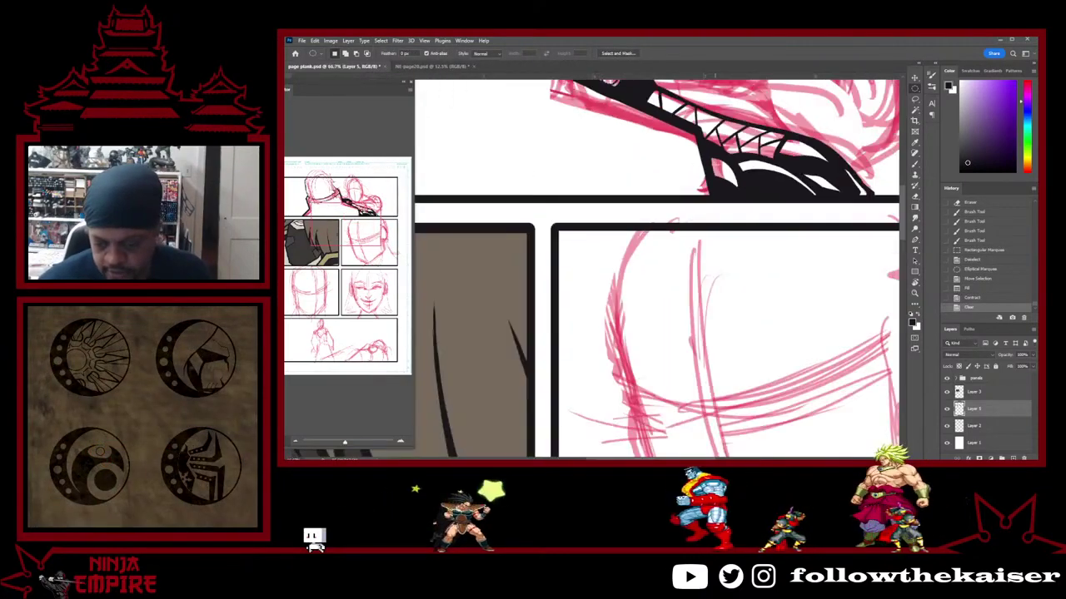
{"action": "left_click_drag", "start_coordinate": [714, 161], "coordinate": [712, 311]}
{"action": "scroll", "coordinate": [607, 228], "scroll_direction": "up", "scroll_amount": 2}
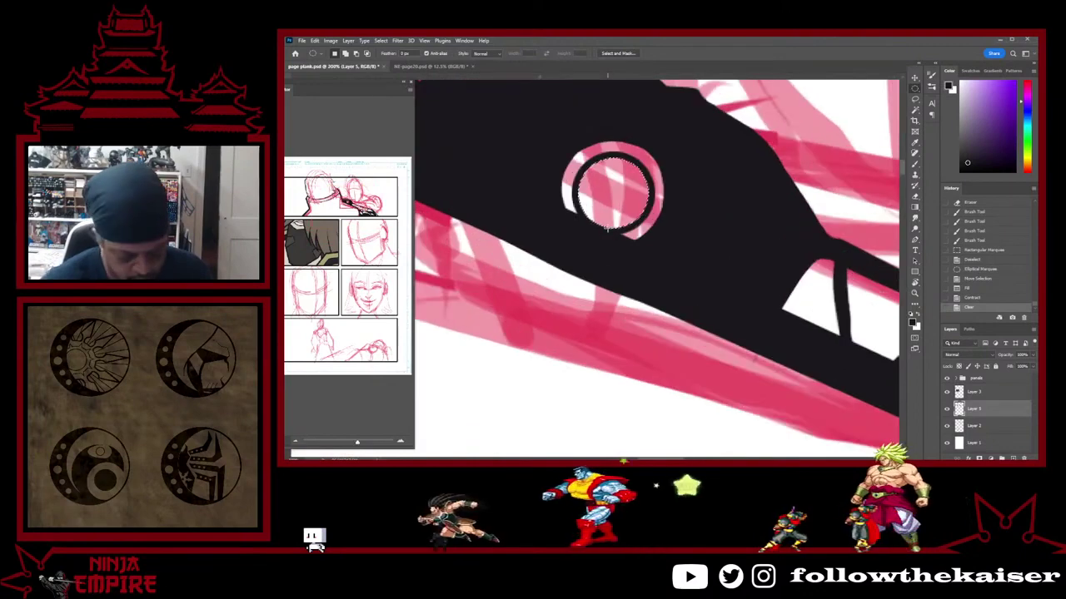
Deselect and paint the gap around the ring solid black, keeping only the small round opening clear
{"action": "key", "text": "b"}
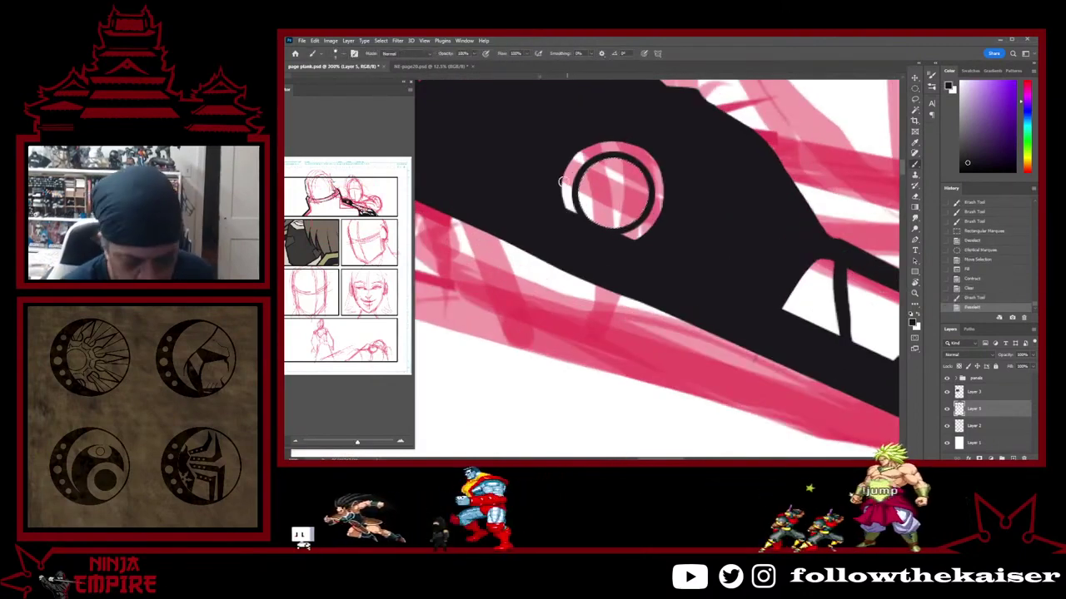
{"action": "key", "text": "ctrl+d"}
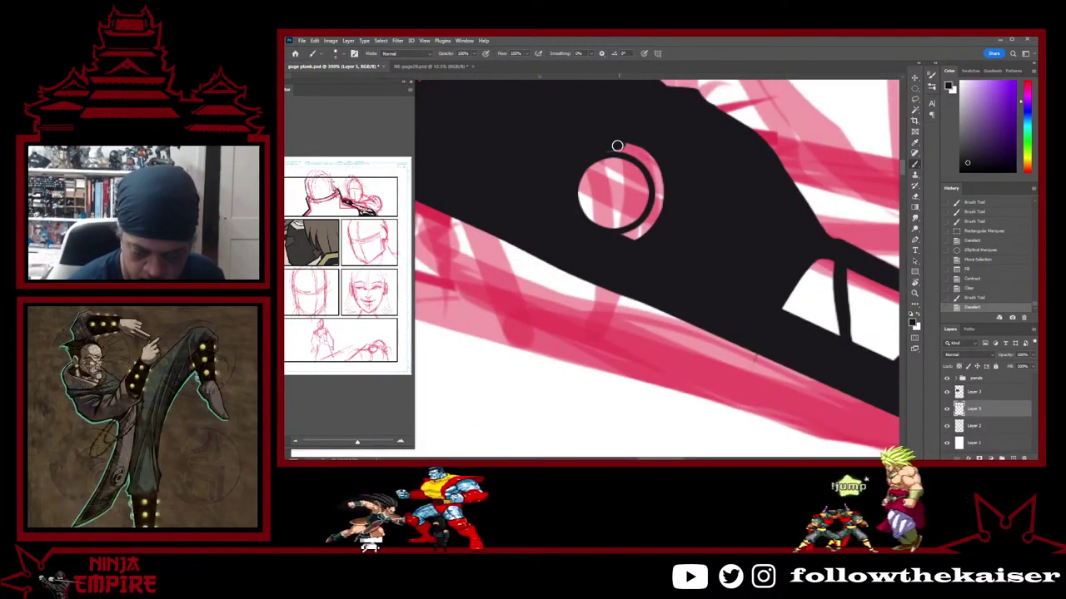
{"action": "left_click_drag", "start_coordinate": [659, 198], "coordinate": [658, 210]}
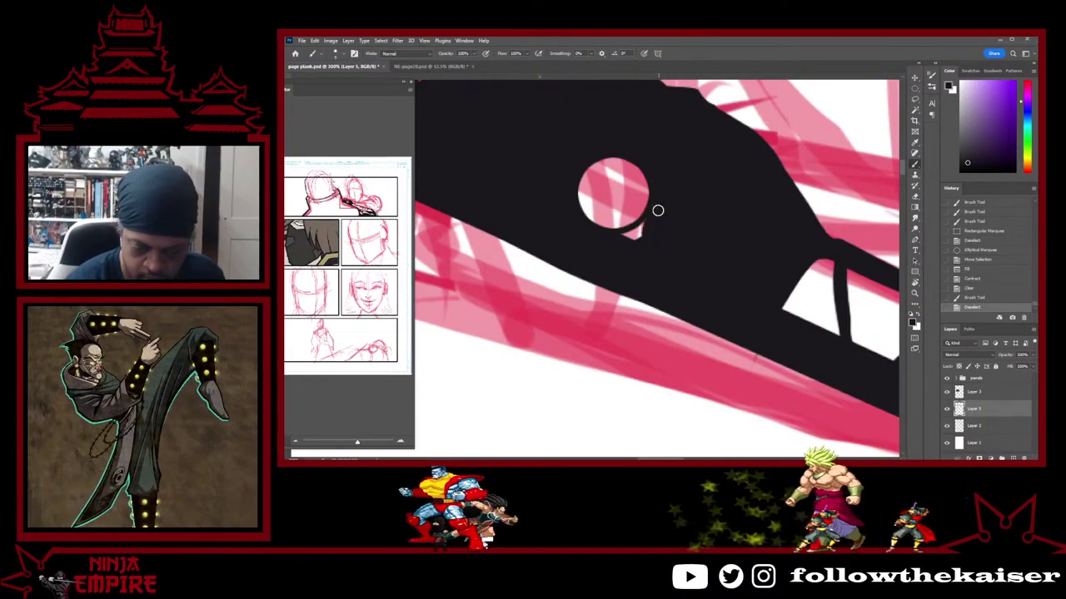
{"action": "scroll", "coordinate": [618, 239], "scroll_direction": "down", "scroll_amount": 5}
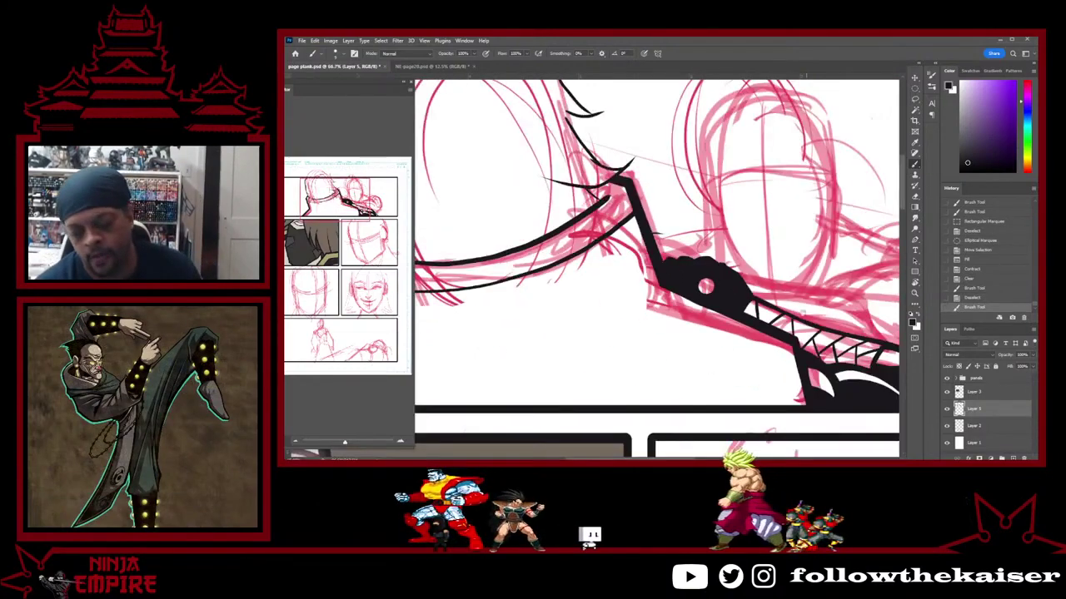
Thicken the black contour on the left side of the large head, from the panel border down to the collar
{"action": "left_click_drag", "start_coordinate": [753, 251], "coordinate": [865, 235]}
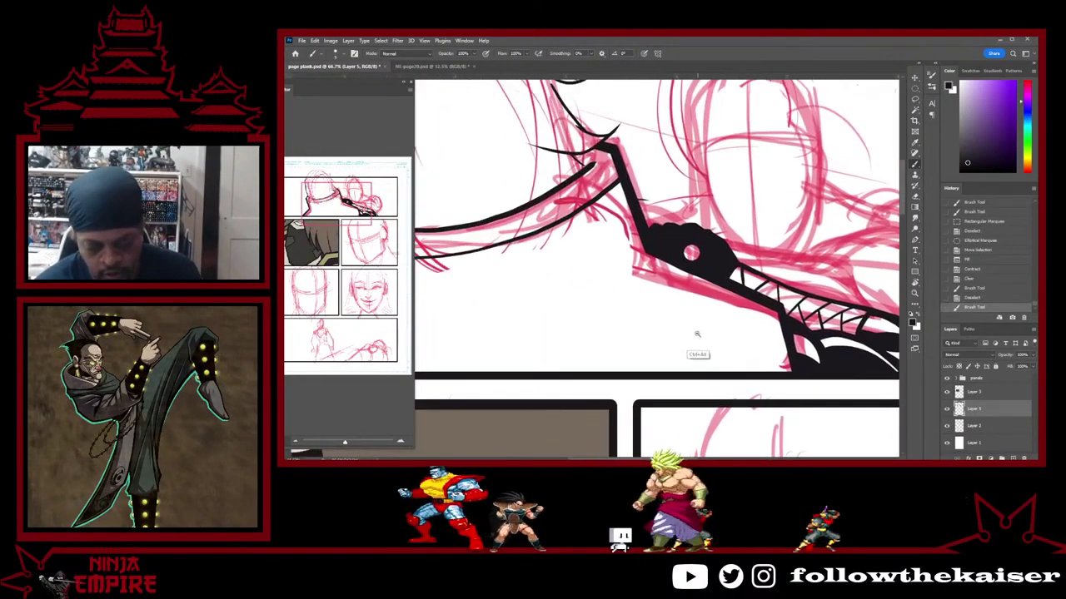
{"action": "scroll", "coordinate": [715, 333], "scroll_direction": "down", "scroll_amount": 3}
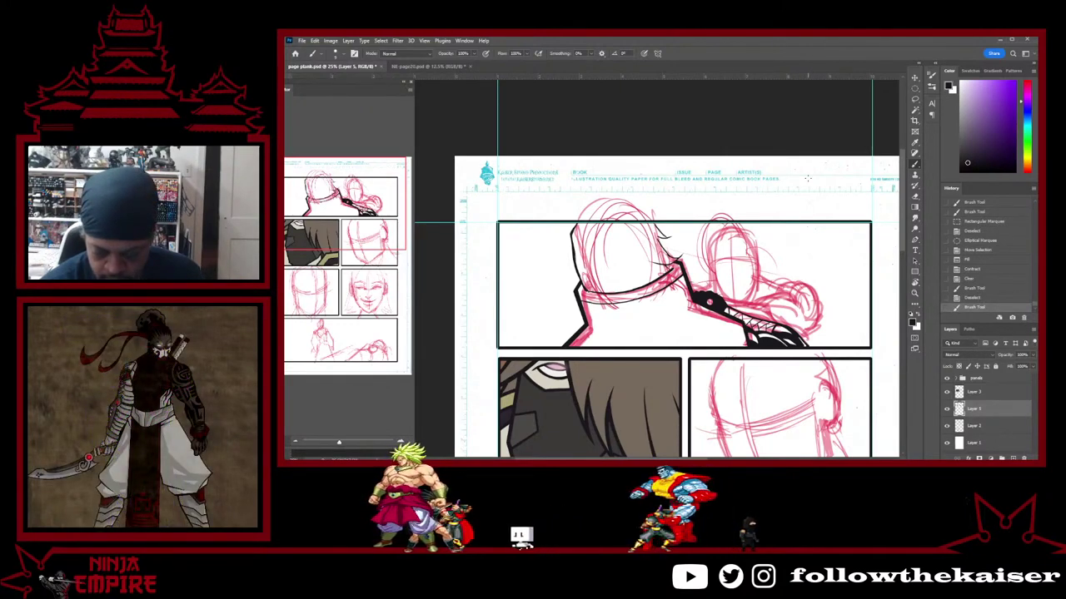
{"action": "scroll", "coordinate": [575, 266], "scroll_direction": "up", "scroll_amount": 3}
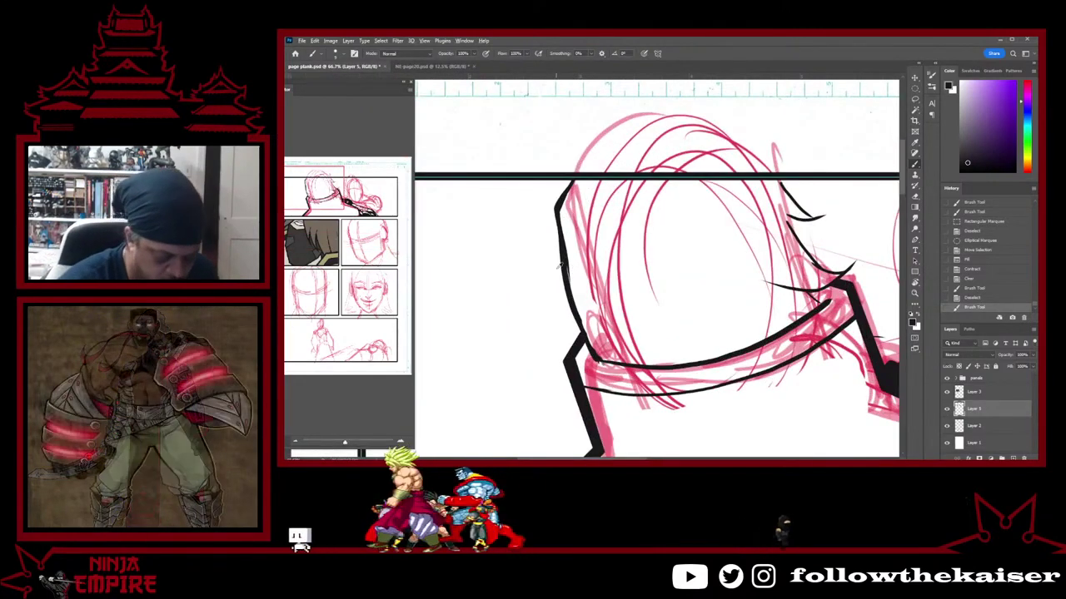
{"action": "left_click_drag", "start_coordinate": [576, 177], "coordinate": [580, 174]}
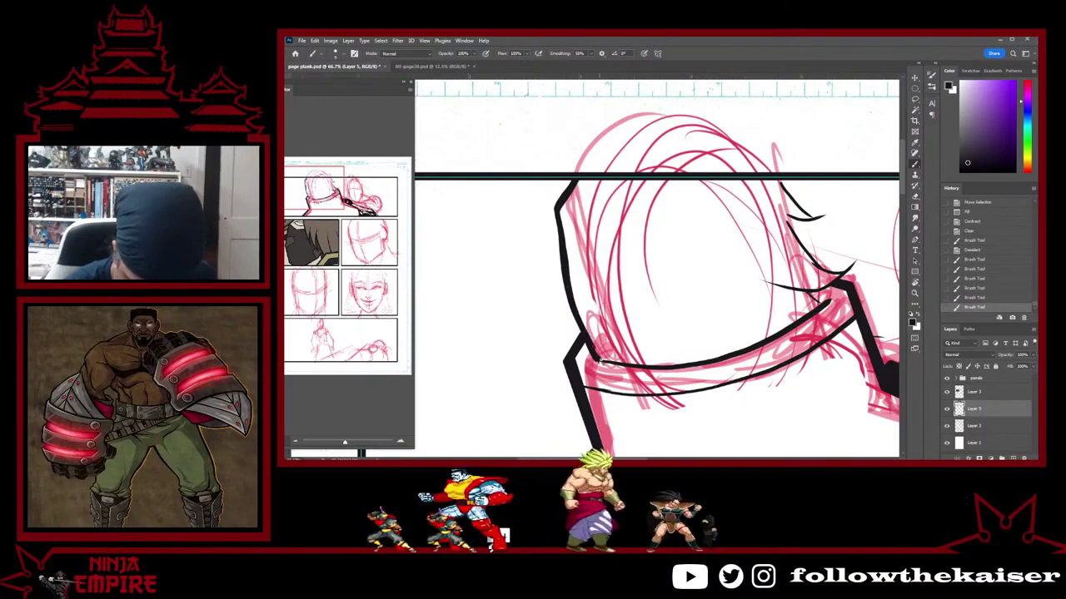
{"action": "left_click_drag", "start_coordinate": [600, 360], "coordinate": [589, 339]}
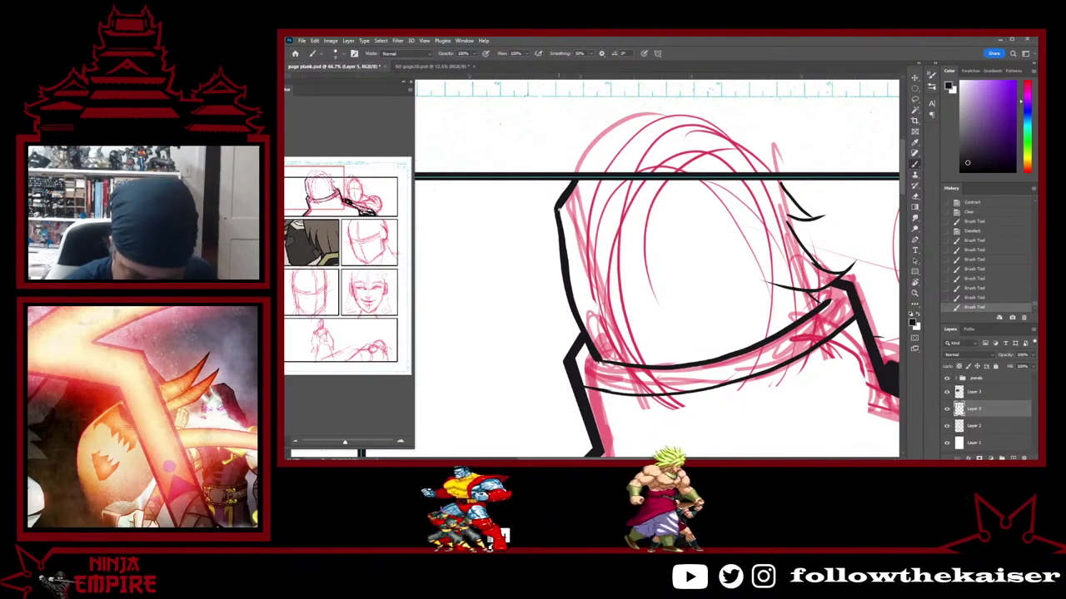
{"action": "left_click_drag", "start_coordinate": [561, 232], "coordinate": [563, 247]}
Thicken the upper hair spike on the head's right side and trim it to a sharp point at the panel border
{"action": "mouse_move", "coordinate": [663, 348]}
{"action": "left_mouse_down"}
{"action": "mouse_move", "coordinate": [630, 361]}
{"action": "mouse_move", "coordinate": [552, 349]}
{"action": "left_mouse_up"}
{"action": "key", "text": "r"}
{"action": "mouse_move", "coordinate": [670, 208]}
{"action": "left_mouse_down"}
{"action": "mouse_move", "coordinate": [695, 260]}
{"action": "mouse_move", "coordinate": [692, 305]}
{"action": "left_mouse_up"}
{"action": "left_click_drag", "start_coordinate": [692, 305], "coordinate": [675, 218]}
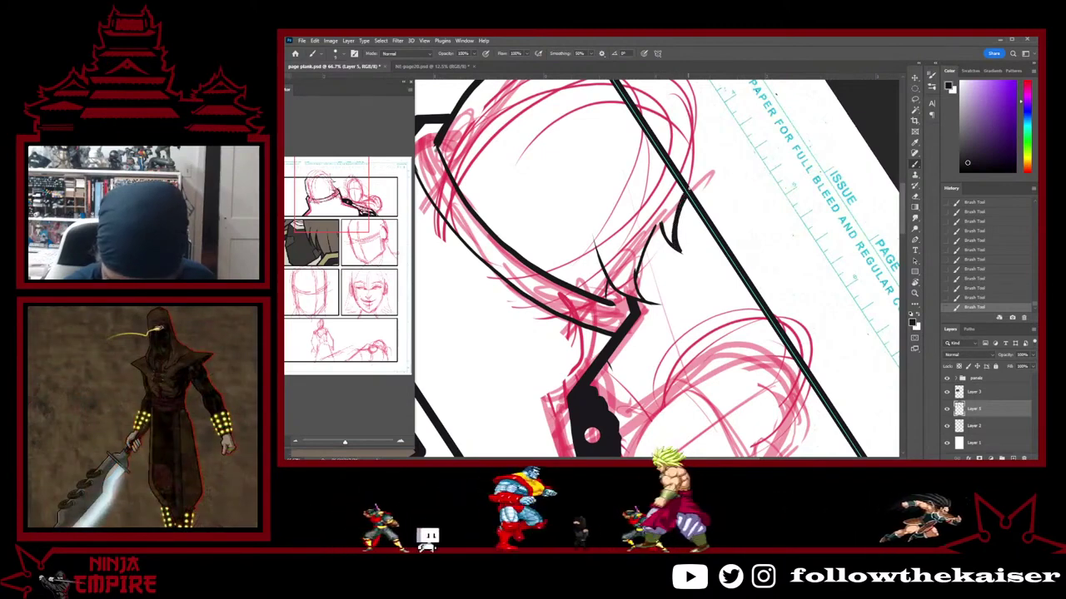
{"action": "key", "text": "e"}
{"action": "mouse_move", "coordinate": [685, 206]}
{"action": "left_mouse_down"}
{"action": "mouse_move", "coordinate": [681, 253]}
{"action": "mouse_move", "coordinate": [686, 195]}
{"action": "left_mouse_up"}
{"action": "key", "text": "b"}
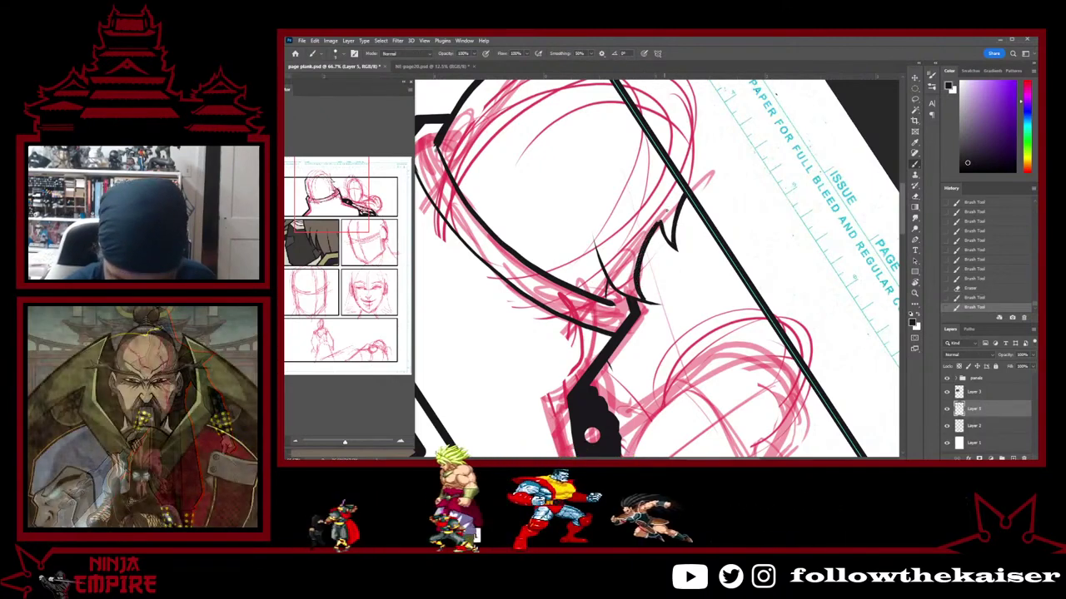
{"action": "key", "text": "e"}
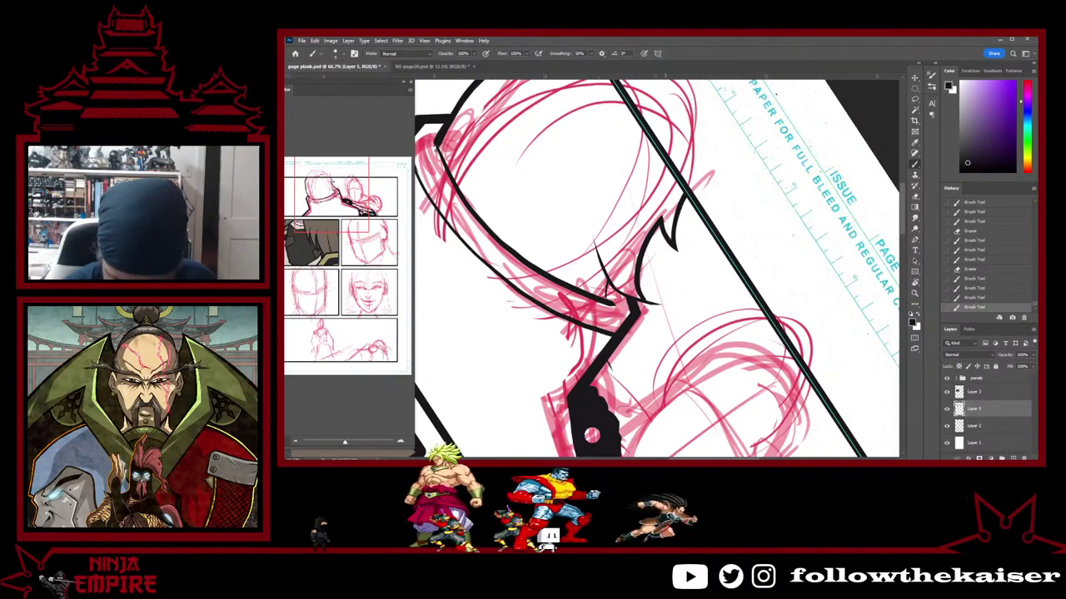
{"action": "mouse_move", "coordinate": [684, 210]}
{"action": "left_mouse_down"}
{"action": "mouse_move", "coordinate": [701, 273]}
{"action": "mouse_move", "coordinate": [689, 184]}
{"action": "left_mouse_up"}
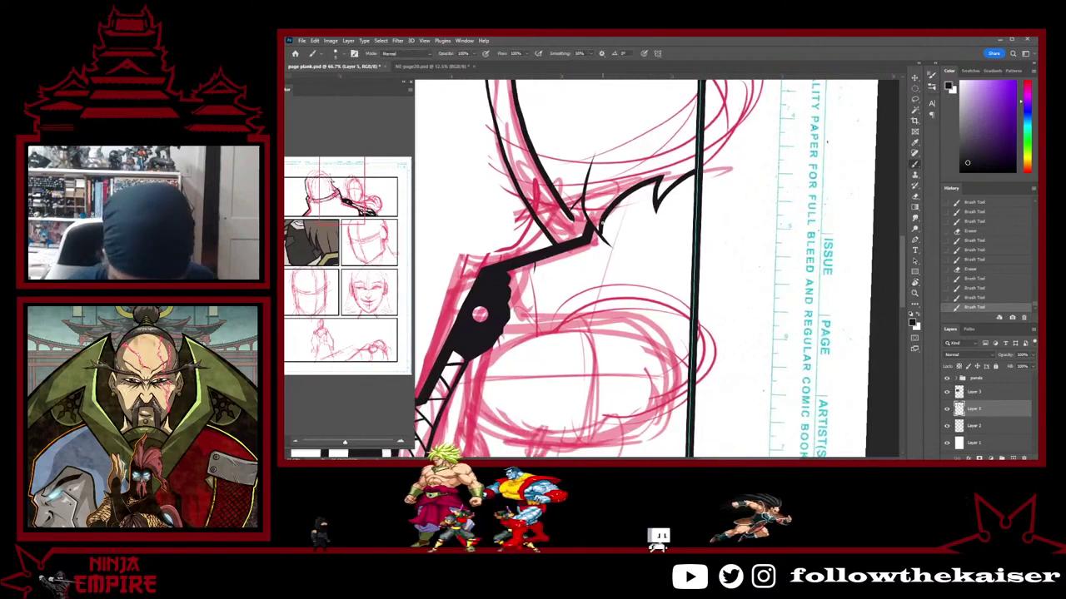
Thicken the lower hair spike beside the shoulder corner and trim its edges to a sharp tip
{"action": "left_click_drag", "start_coordinate": [601, 220], "coordinate": [613, 248]}
{"action": "key", "text": "e"}
{"action": "key", "text": "b"}
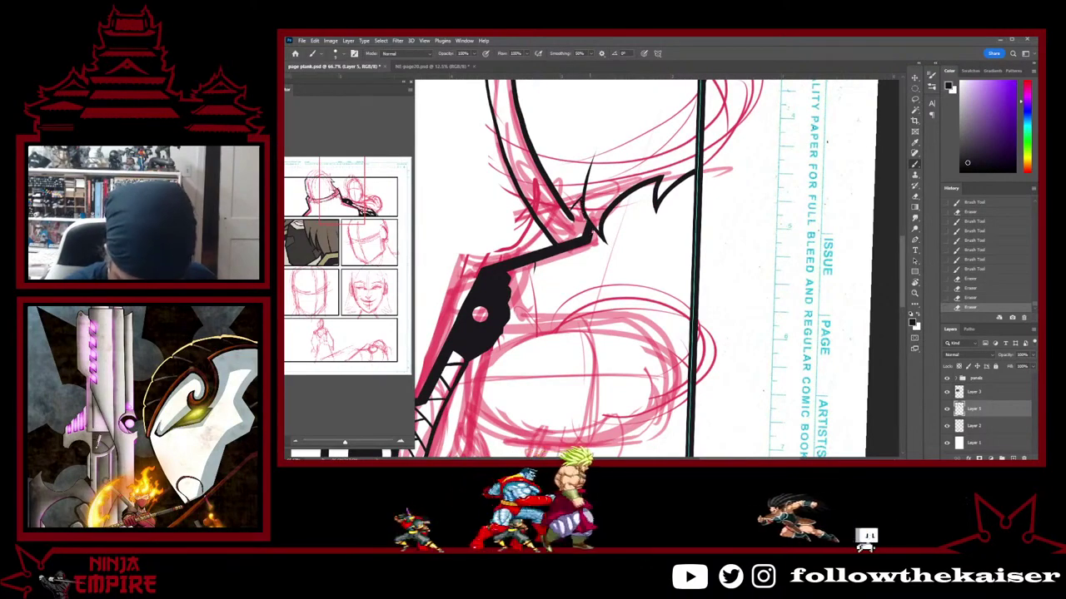
{"action": "left_click_drag", "start_coordinate": [582, 198], "coordinate": [590, 223]}
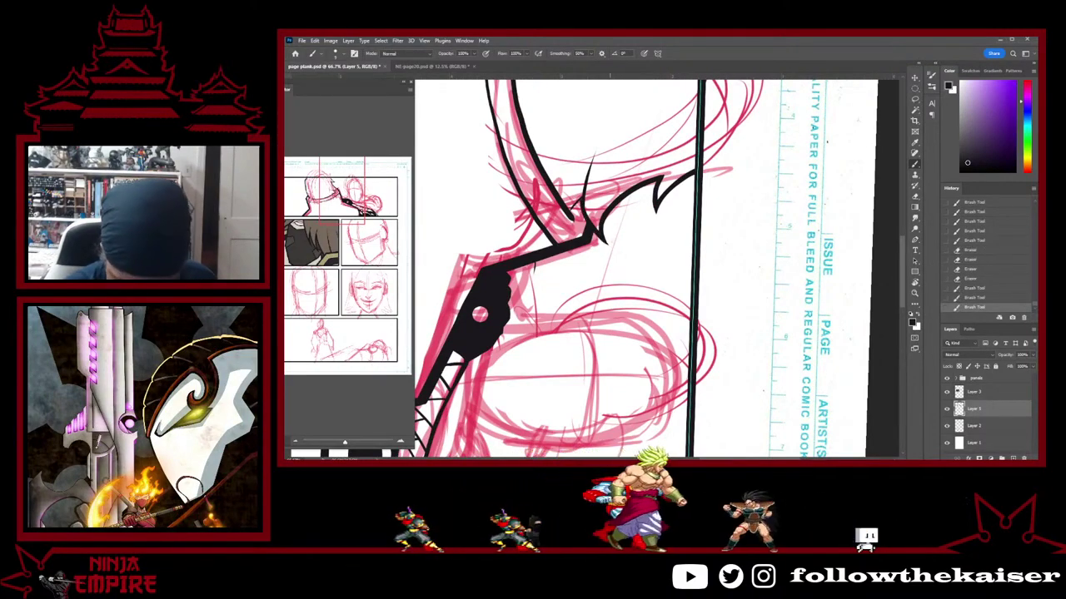
Refine the hair contour between the two spikes with brush and eraser, evening out its thickness and sharpening the tips
{"action": "key", "text": "r"}
{"action": "left_click_drag", "start_coordinate": [675, 198], "coordinate": [620, 206]}
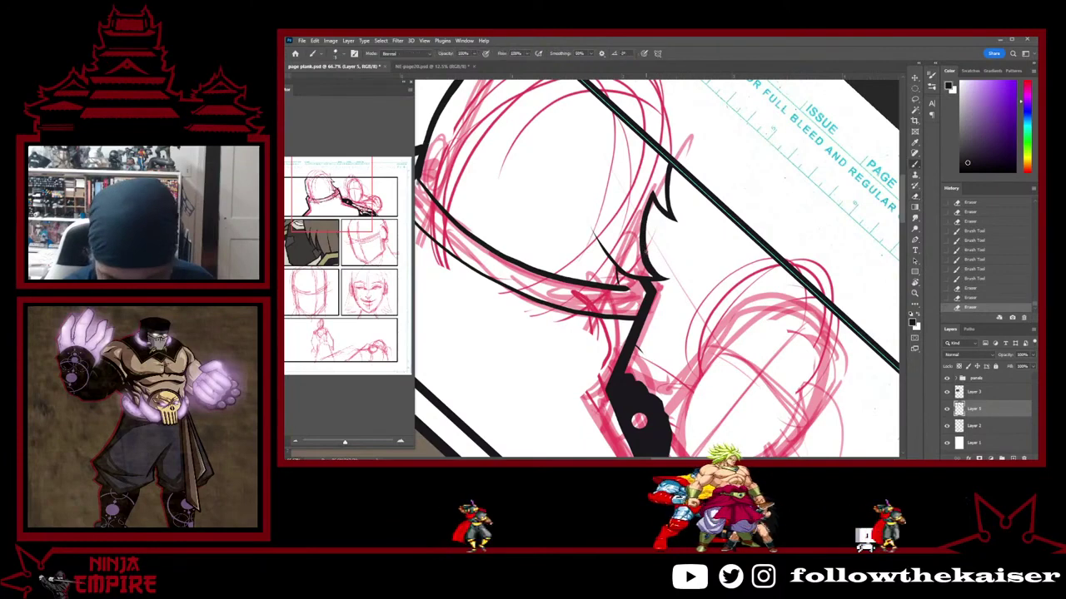
{"action": "key", "text": "b"}
{"action": "mouse_move", "coordinate": [649, 204]}
{"action": "left_mouse_down"}
{"action": "mouse_move", "coordinate": [645, 248]}
{"action": "mouse_move", "coordinate": [645, 213]}
{"action": "left_mouse_up"}
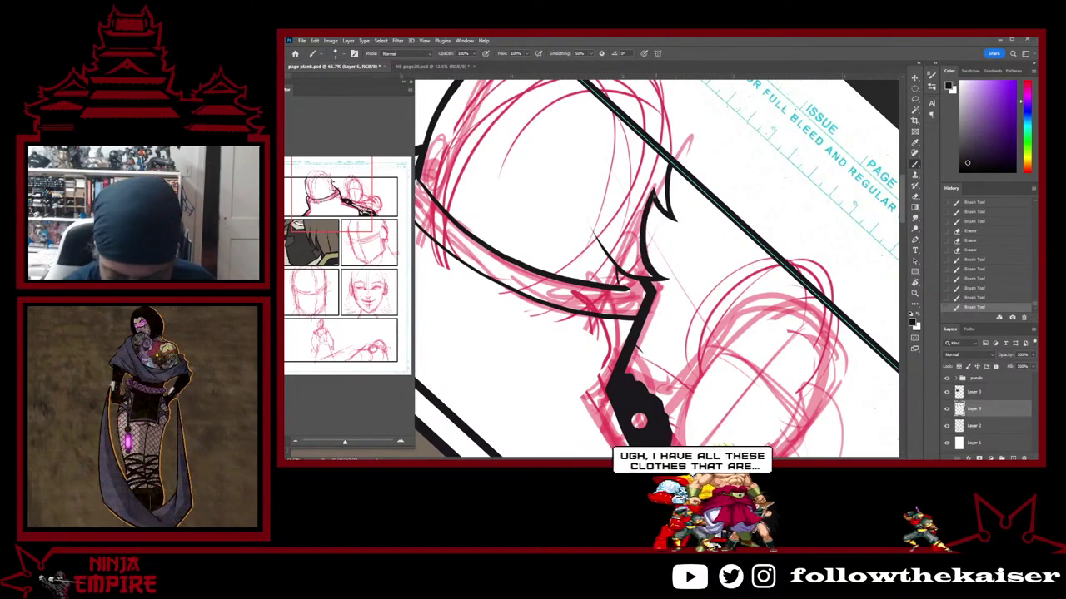
{"action": "left_click_drag", "start_coordinate": [656, 201], "coordinate": [663, 206]}
{"action": "key", "text": "e"}
{"action": "left_click_drag", "start_coordinate": [642, 278], "coordinate": [648, 287]}
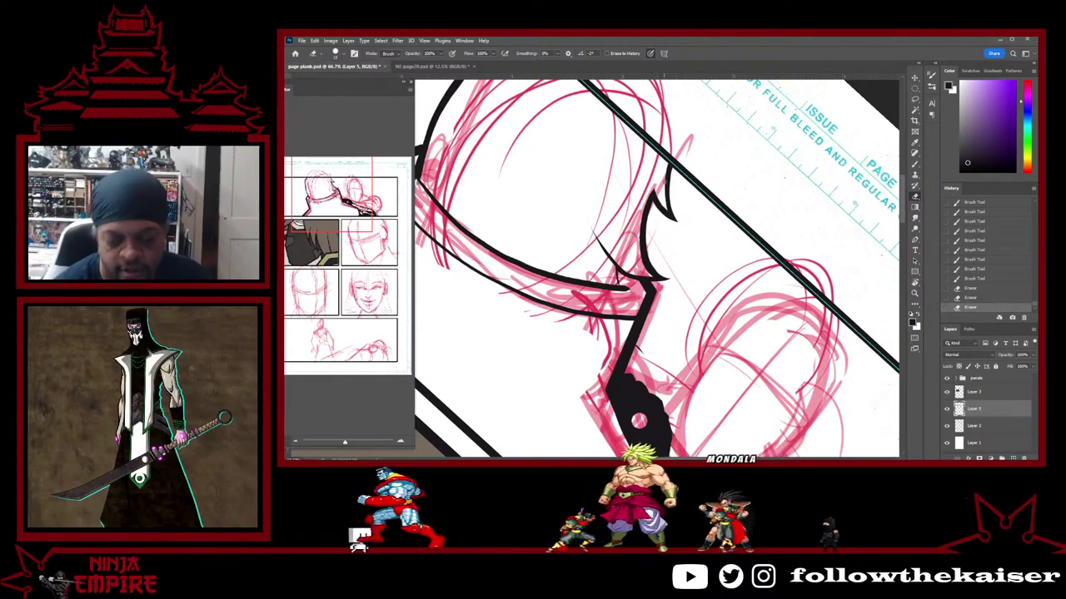
{"action": "key", "text": "b"}
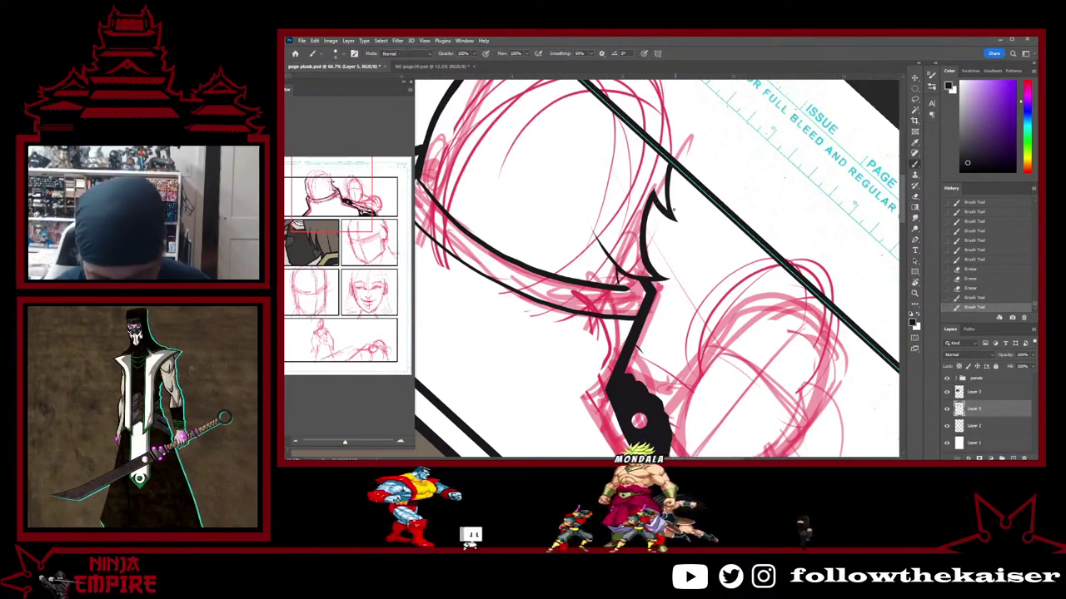
{"action": "left_click_drag", "start_coordinate": [672, 183], "coordinate": [675, 220]}
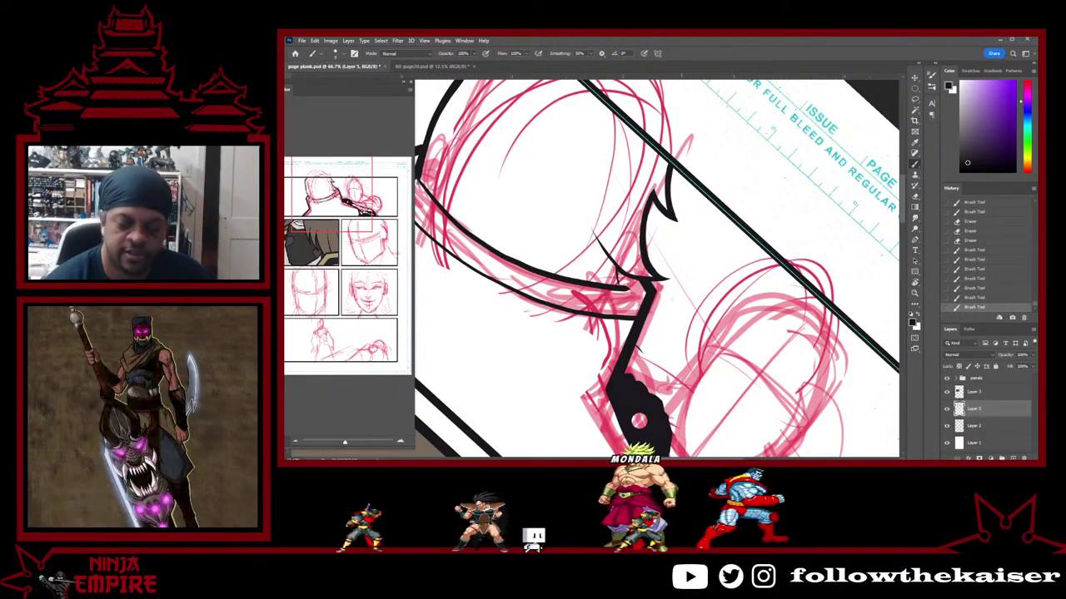
Thicken the inner hair strand that crosses the end of the collar, tapering it toward the head
{"action": "key", "text": "r"}
{"action": "left_click_drag", "start_coordinate": [796, 241], "coordinate": [457, 271]}
{"action": "key", "text": "b"}
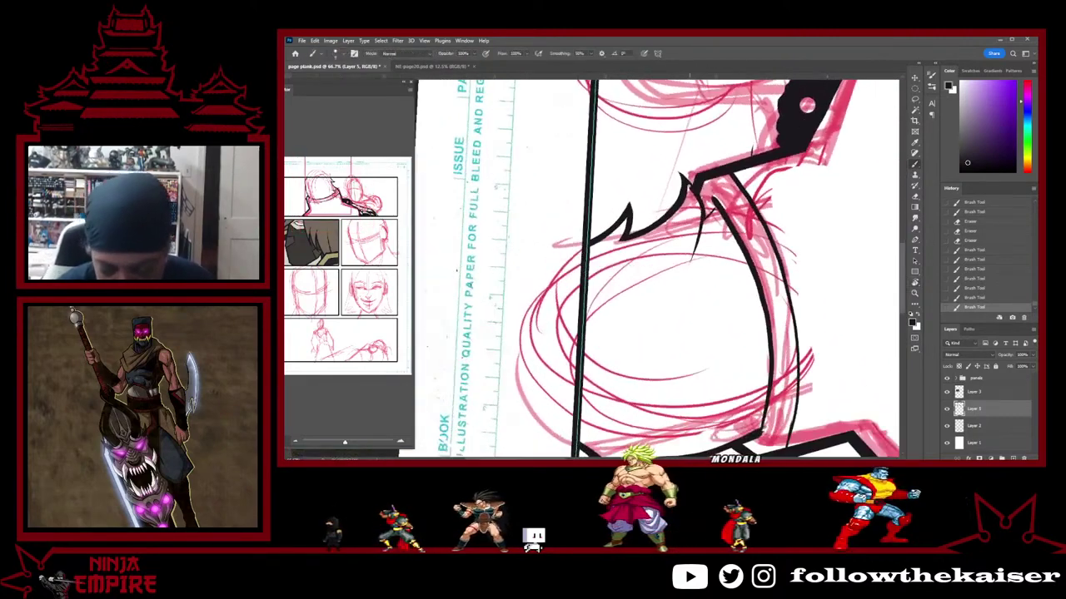
{"action": "left_click_drag", "start_coordinate": [697, 192], "coordinate": [698, 242]}
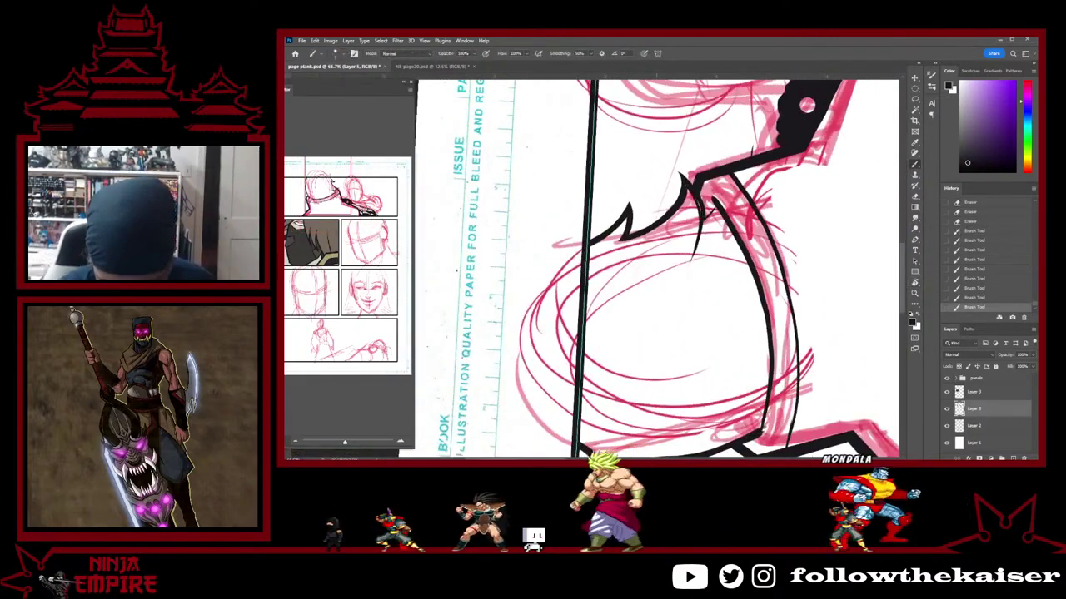
{"action": "left_click_drag", "start_coordinate": [698, 197], "coordinate": [702, 220]}
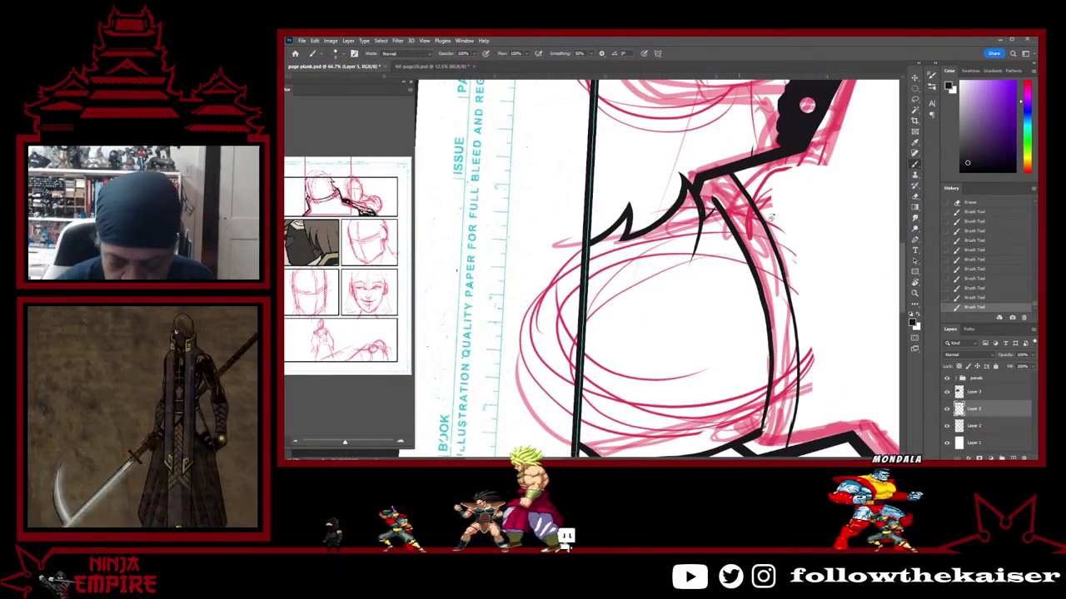
Thicken the collar's upper line along its full curve and join it to the hair strand at its end
{"action": "key", "text": "r"}
{"action": "mouse_move", "coordinate": [466, 218]}
{"action": "left_mouse_down"}
{"action": "mouse_move", "coordinate": [638, 112]}
{"action": "mouse_move", "coordinate": [823, 119]}
{"action": "left_mouse_up"}
{"action": "key", "text": "b"}
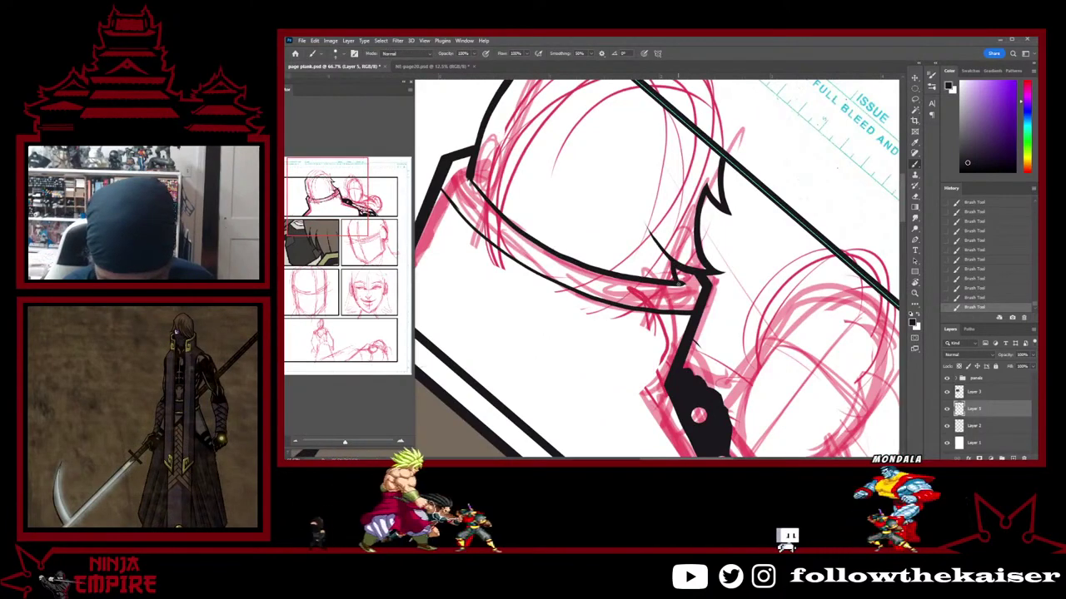
{"action": "key", "text": "r"}
{"action": "left_click_drag", "start_coordinate": [676, 308], "coordinate": [660, 387]}
{"action": "key", "text": "b"}
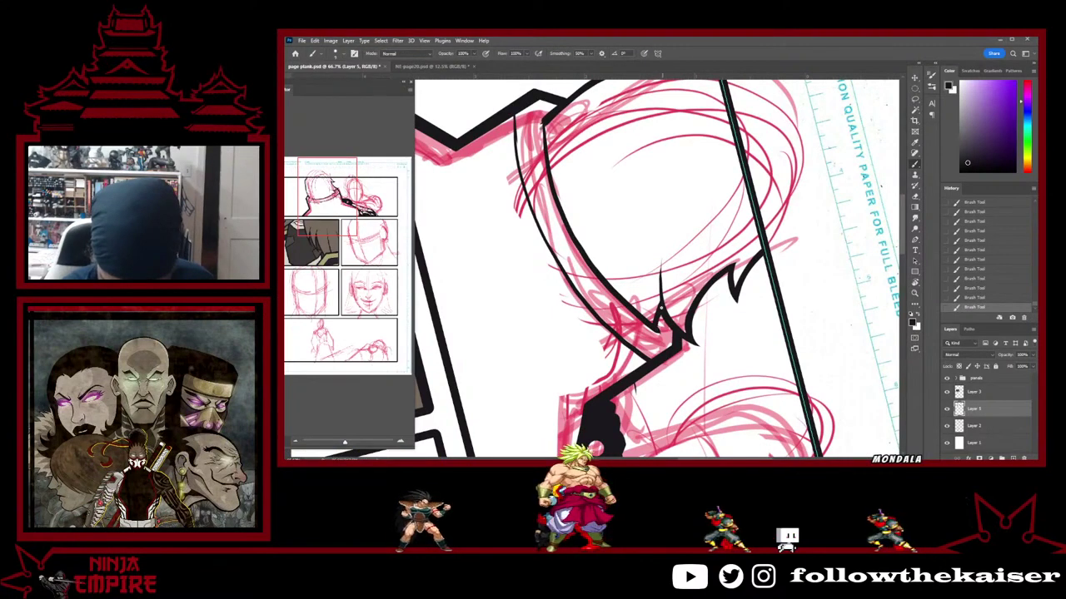
{"action": "mouse_move", "coordinate": [803, 331]}
{"action": "left_mouse_down"}
{"action": "mouse_move", "coordinate": [795, 341]}
{"action": "mouse_move", "coordinate": [790, 325]}
{"action": "left_mouse_up"}
{"action": "key", "text": "b"}
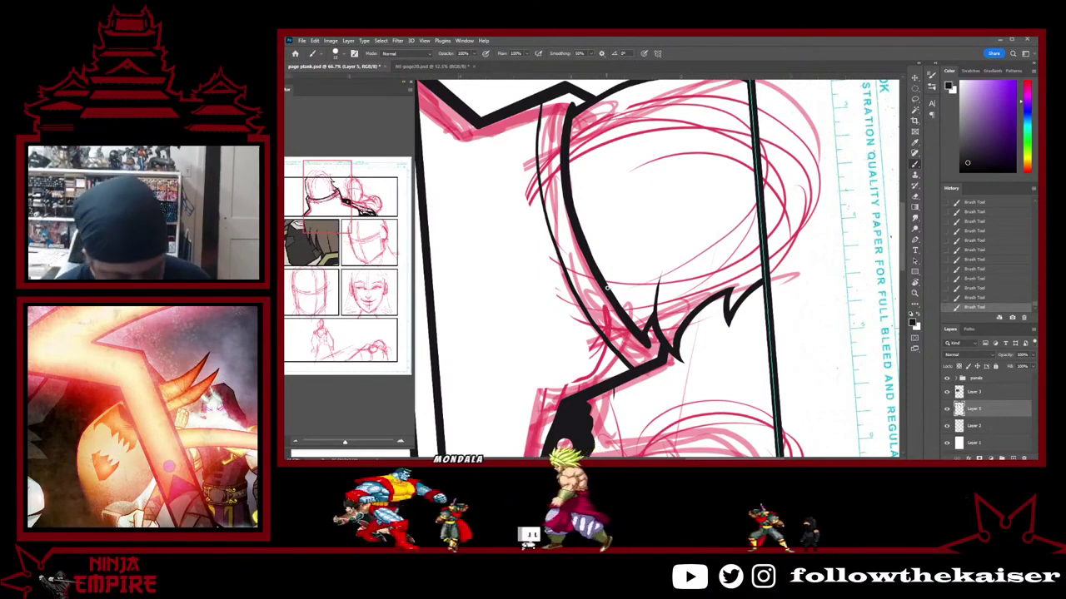
Trim the edges of the thickened upper collar line with the eraser and touch up its curve in black
{"action": "key", "text": "e"}
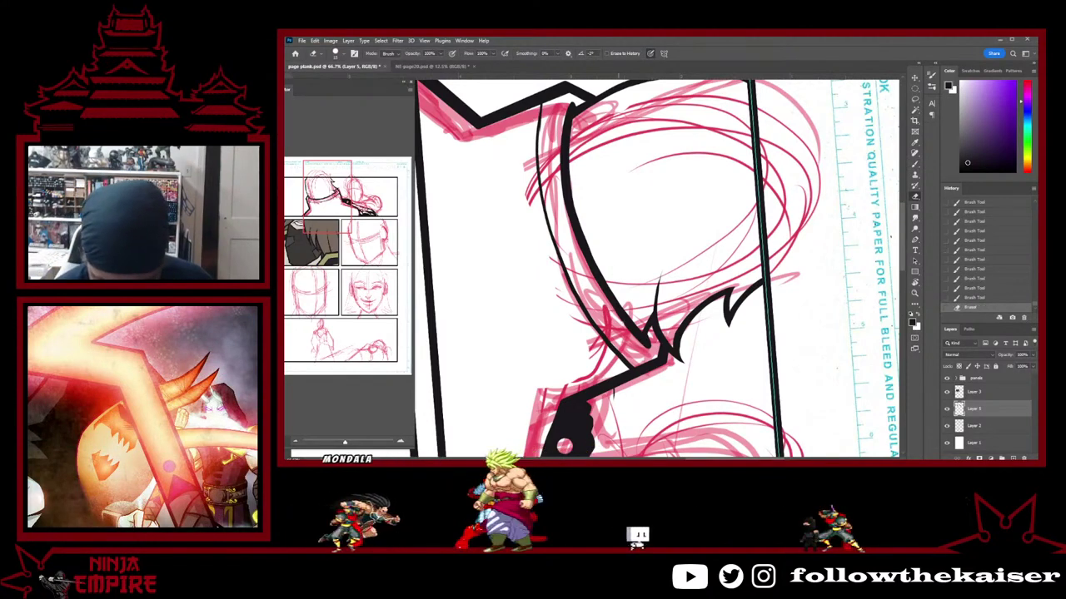
{"action": "left_click_drag", "start_coordinate": [626, 372], "coordinate": [635, 342]}
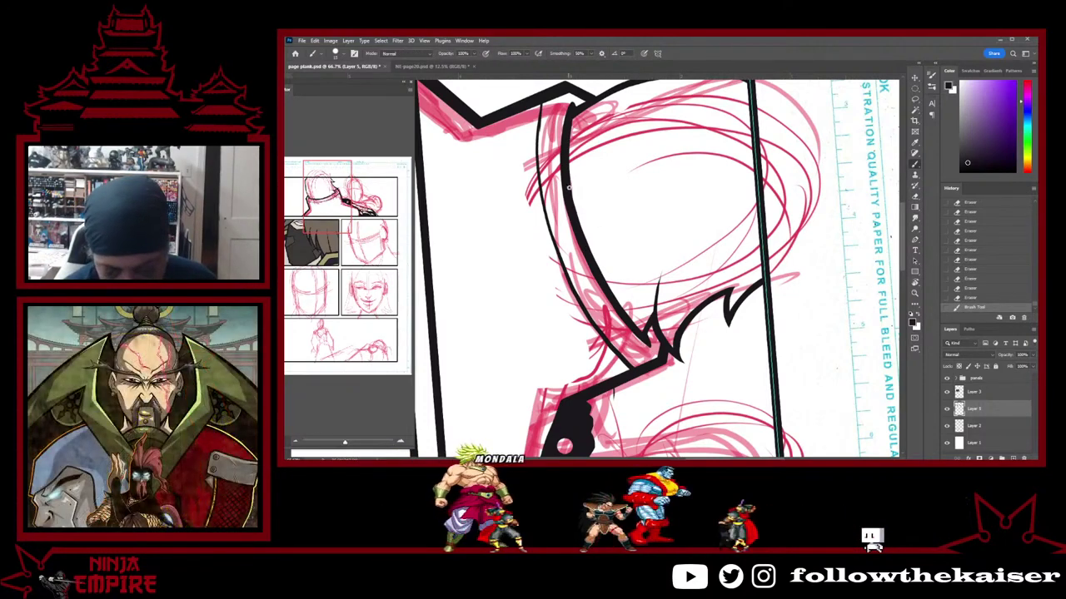
{"action": "key", "text": "e"}
{"action": "left_click_drag", "start_coordinate": [567, 223], "coordinate": [576, 250]}
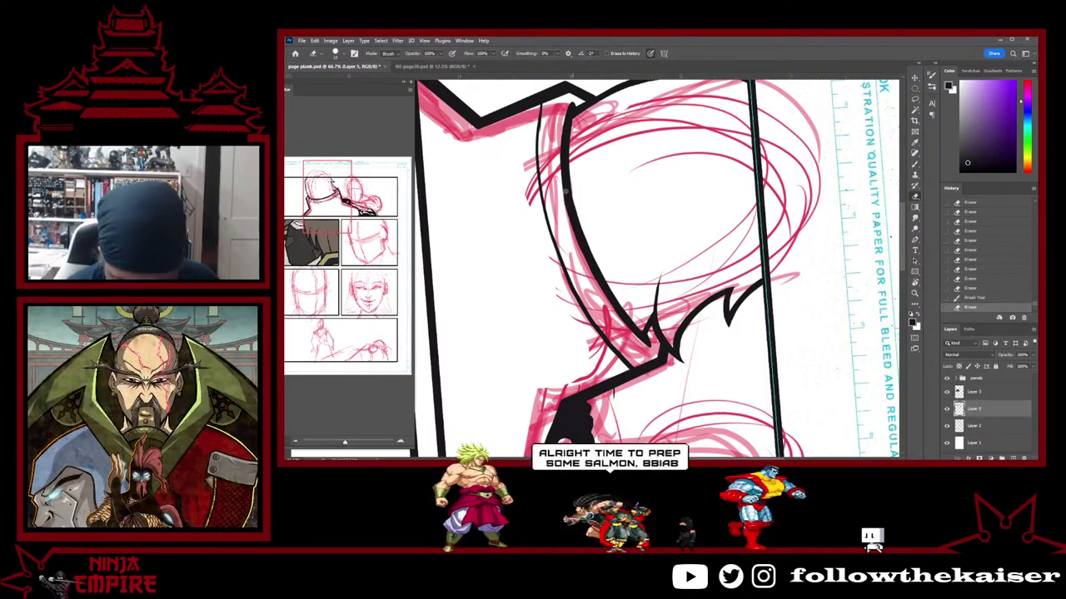
{"action": "left_click_drag", "start_coordinate": [564, 198], "coordinate": [598, 283]}
{"action": "key", "text": "b"}
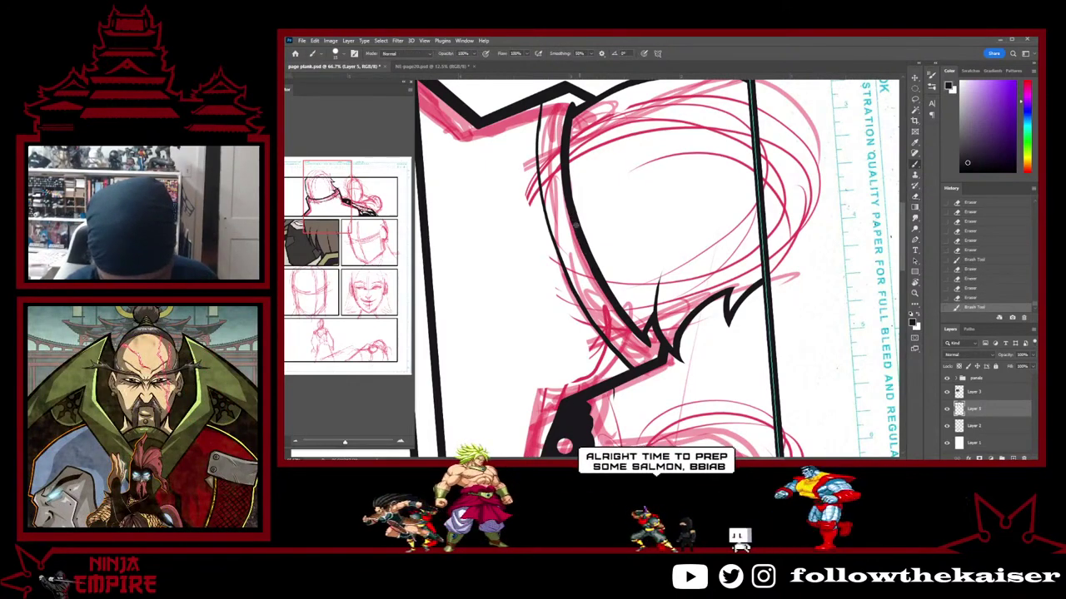
Smooth the middle of the collar's upper line with brush and eraser and trim its pointed end beside the hair strand
{"action": "left_click_drag", "start_coordinate": [574, 227], "coordinate": [587, 259]}
{"action": "left_click_drag", "start_coordinate": [569, 205], "coordinate": [589, 263]}
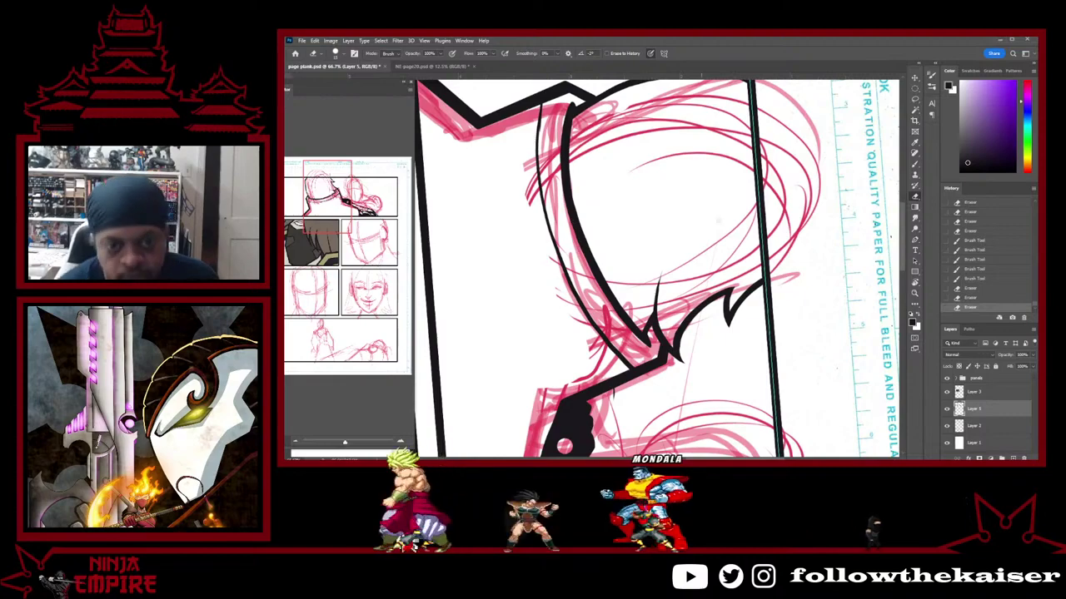
{"action": "key", "text": "r"}
{"action": "left_click_drag", "start_coordinate": [629, 423], "coordinate": [772, 310]}
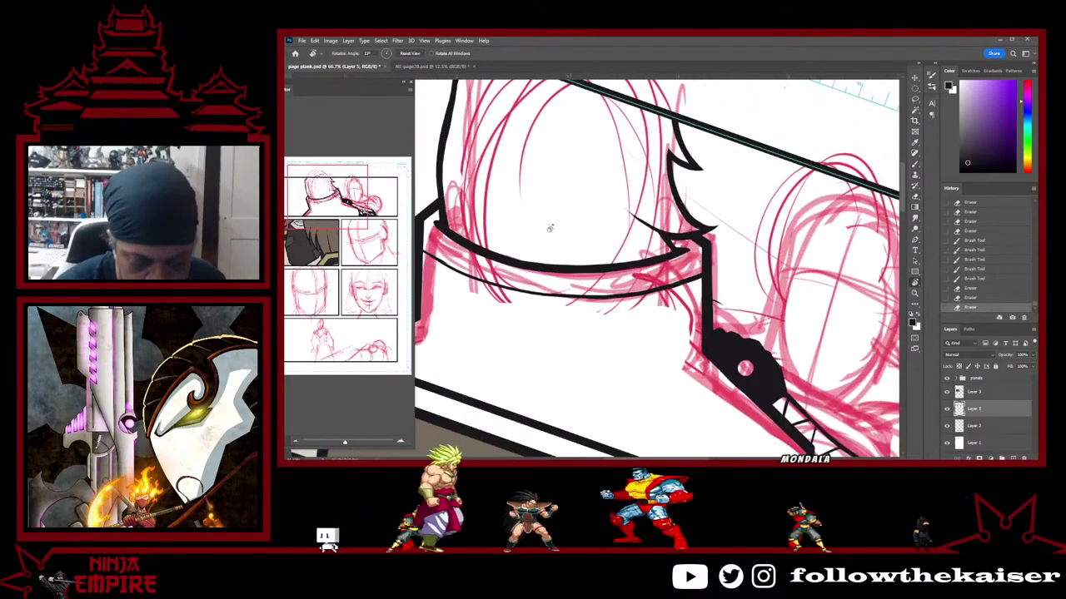
{"action": "key", "text": "e"}
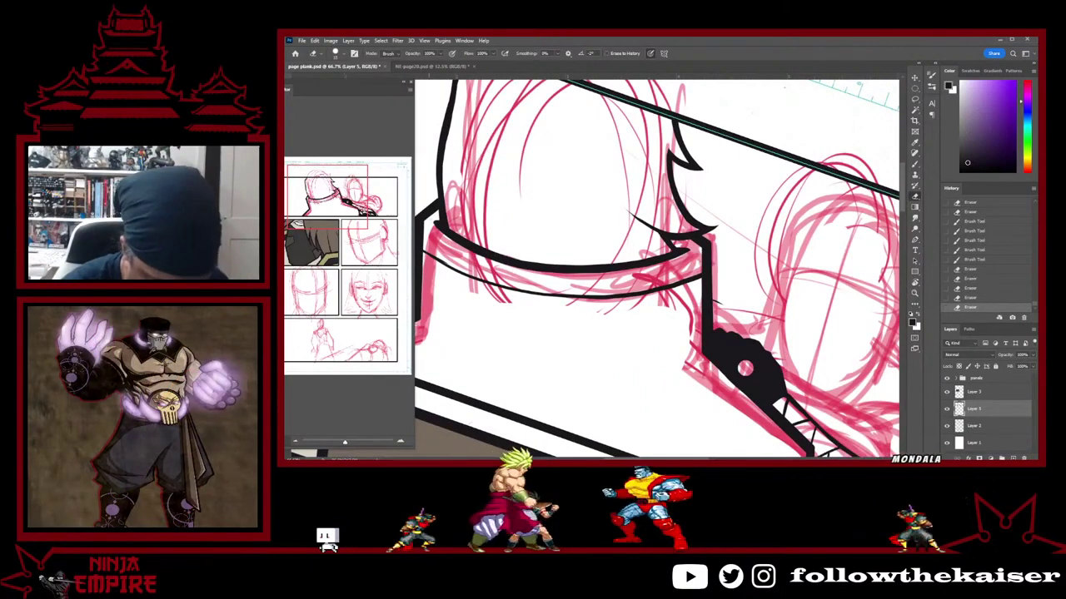
{"action": "left_click_drag", "start_coordinate": [672, 255], "coordinate": [690, 248]}
Even out the thickness of the collar's upper line from its middle to its pointed end, alternating brush and eraser
{"action": "key", "text": "r"}
{"action": "mouse_move", "coordinate": [524, 266]}
{"action": "left_mouse_down"}
{"action": "mouse_move", "coordinate": [610, 174]}
{"action": "mouse_move", "coordinate": [586, 171]}
{"action": "mouse_move", "coordinate": [593, 267]}
{"action": "left_mouse_up"}
{"action": "key", "text": "b"}
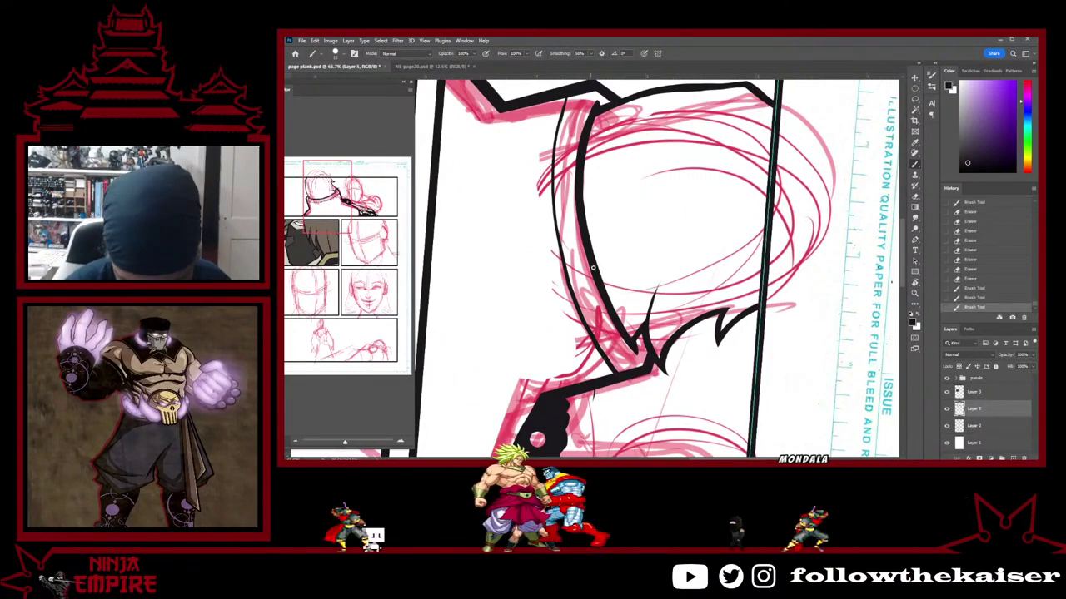
{"action": "left_click_drag", "start_coordinate": [578, 206], "coordinate": [586, 237]}
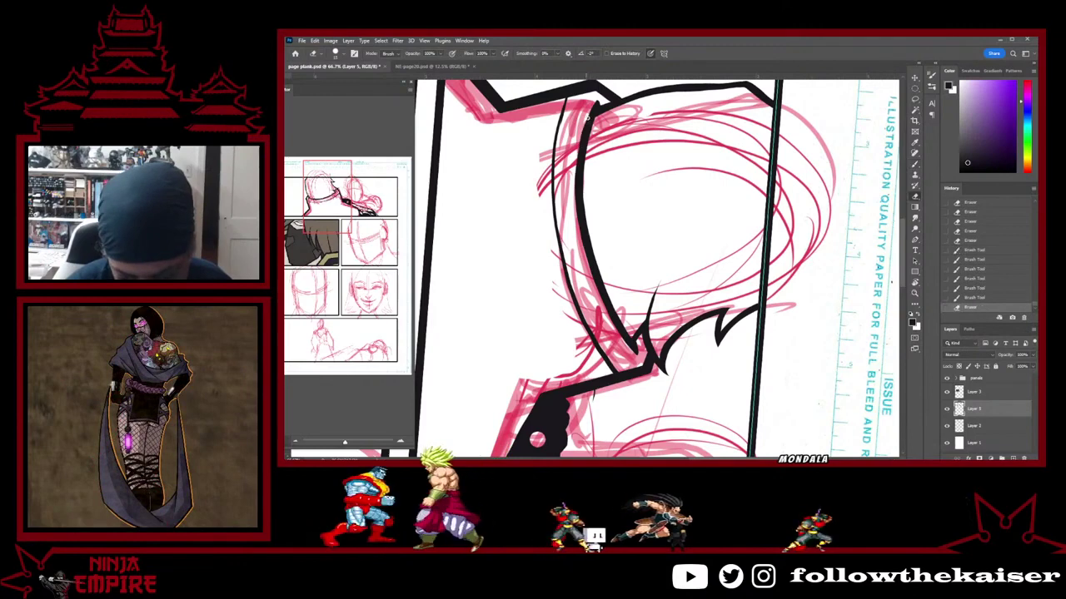
{"action": "key", "text": "b"}
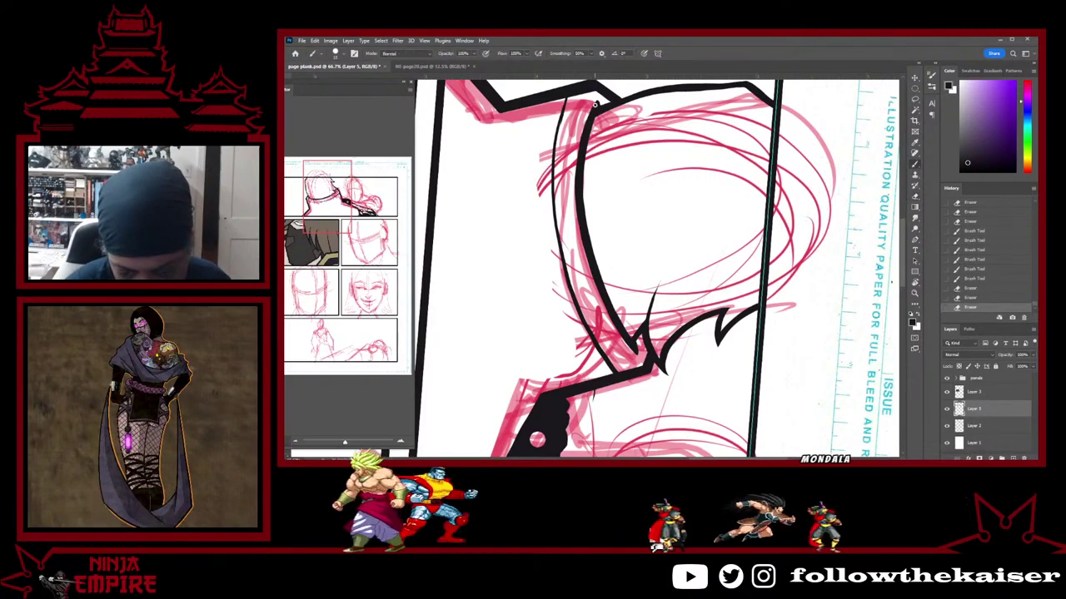
{"action": "mouse_move", "coordinate": [579, 203]}
{"action": "left_mouse_down"}
{"action": "mouse_move", "coordinate": [584, 236]}
{"action": "mouse_move", "coordinate": [586, 215]}
{"action": "left_mouse_up"}
{"action": "key", "text": "e"}
{"action": "key", "text": "b"}
{"action": "key", "text": "e"}
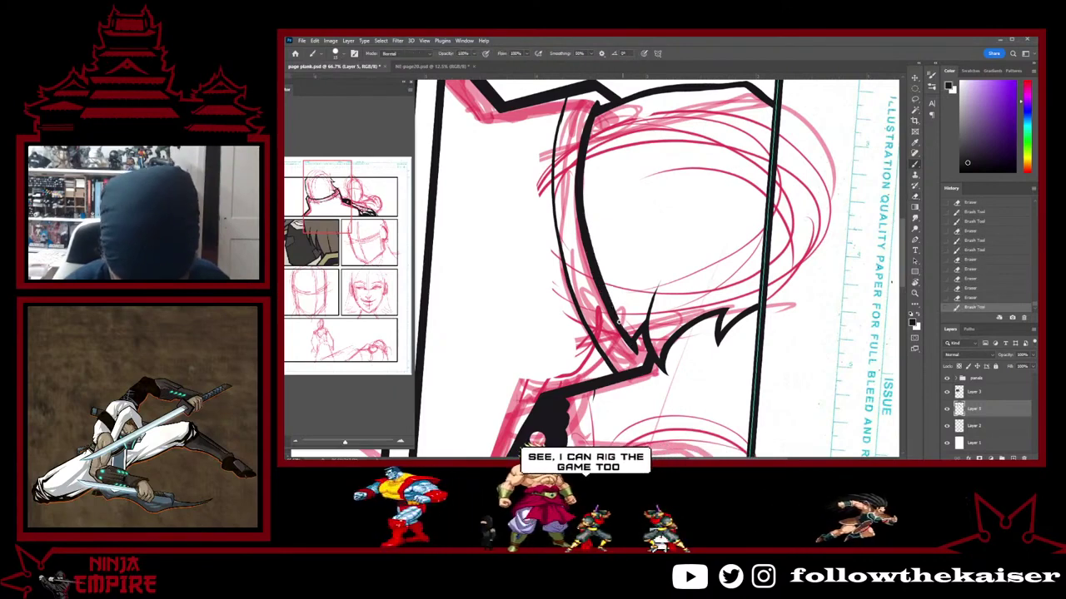
{"action": "left_click_drag", "start_coordinate": [626, 334], "coordinate": [636, 350]}
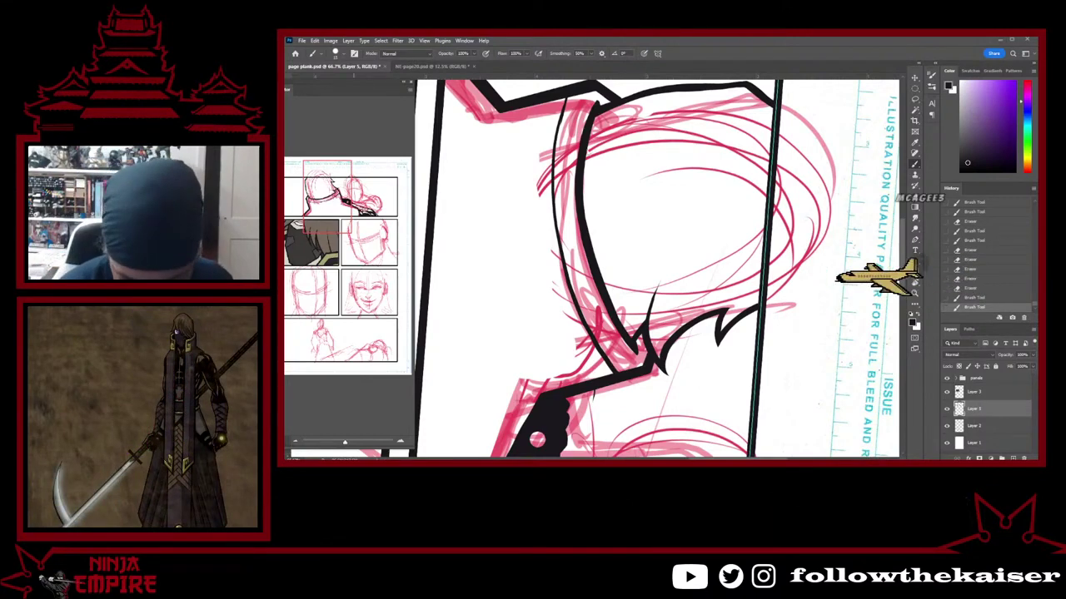
Rework the inner edge of the collar's upper line with long black strokes, undoing the ones that miss the curve
{"action": "left_click_drag", "start_coordinate": [583, 207], "coordinate": [615, 307]}
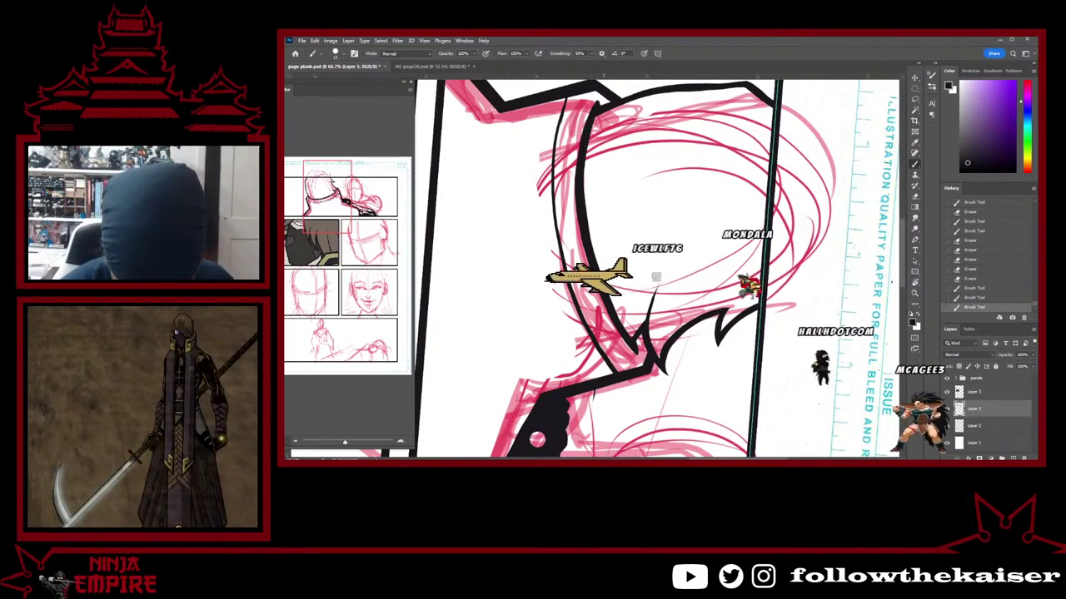
{"action": "key", "text": "ctrl+z"}
{"action": "left_click_drag", "start_coordinate": [581, 200], "coordinate": [613, 306]}
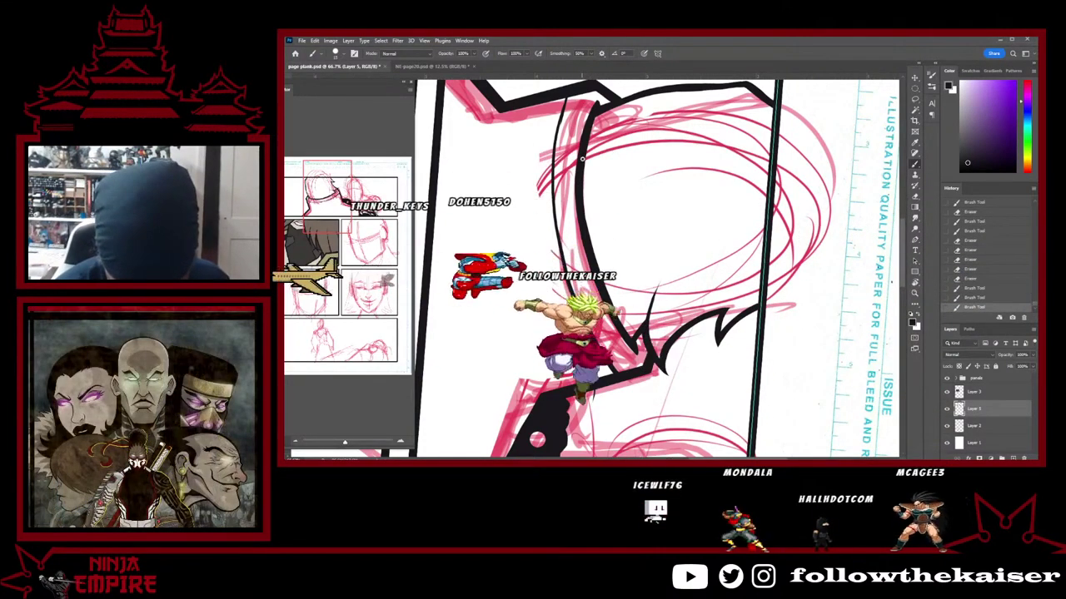
{"action": "left_click_drag", "start_coordinate": [583, 162], "coordinate": [588, 214]}
{"action": "key", "text": "ctrl+z"}
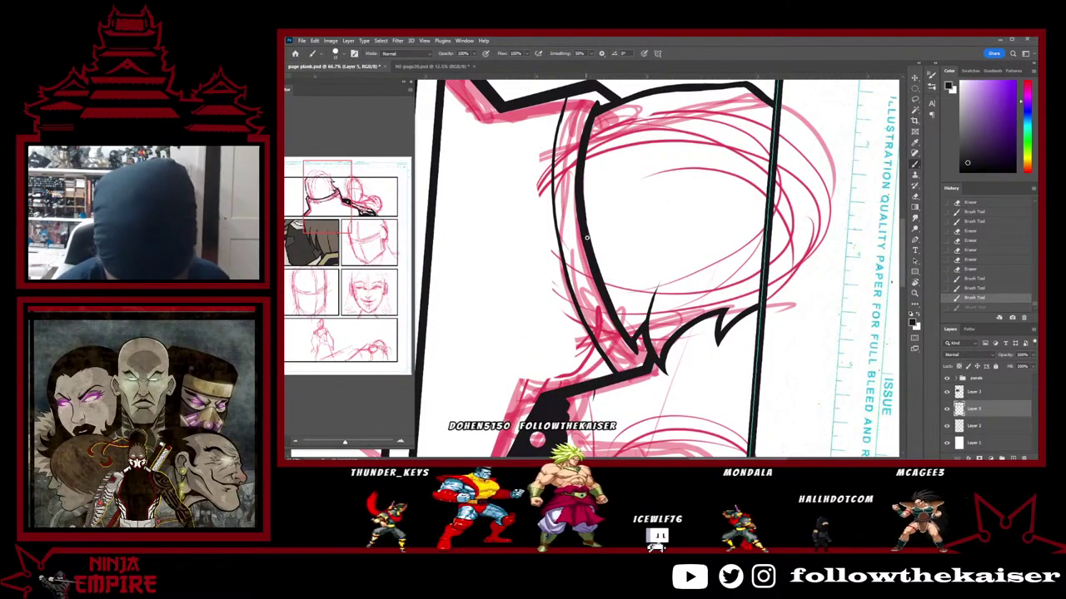
{"action": "left_click", "coordinate": [581, 171]}
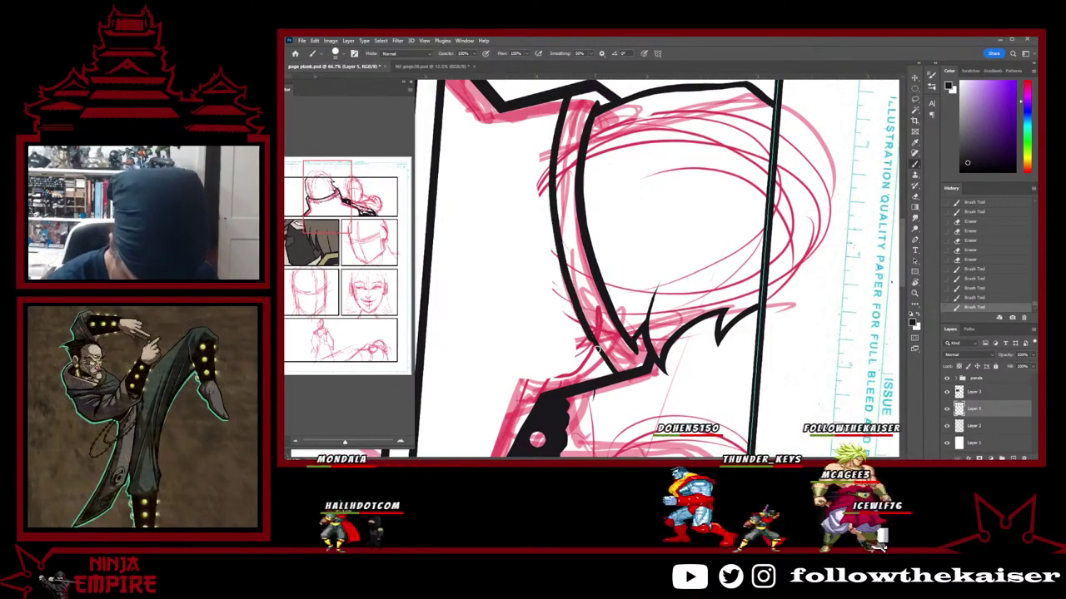
Undo the last stroke on the collar's lower line and redraw it thicker along its full curve
{"action": "key", "text": "ctrl+z"}
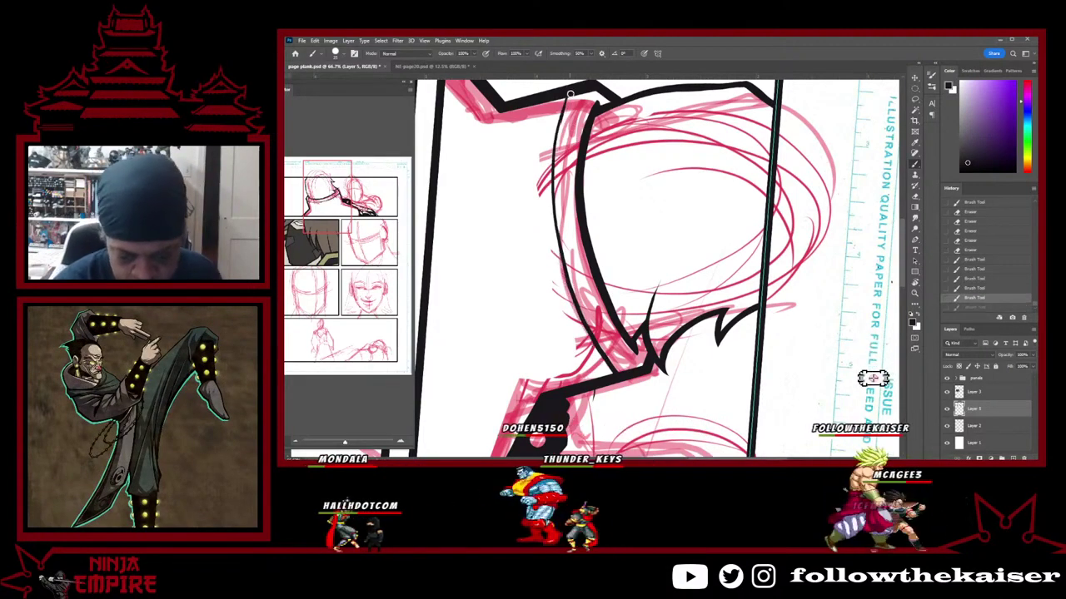
{"action": "mouse_move", "coordinate": [561, 115]}
{"action": "left_mouse_down"}
{"action": "mouse_move", "coordinate": [552, 177]}
{"action": "mouse_move", "coordinate": [557, 234]}
{"action": "left_mouse_up"}
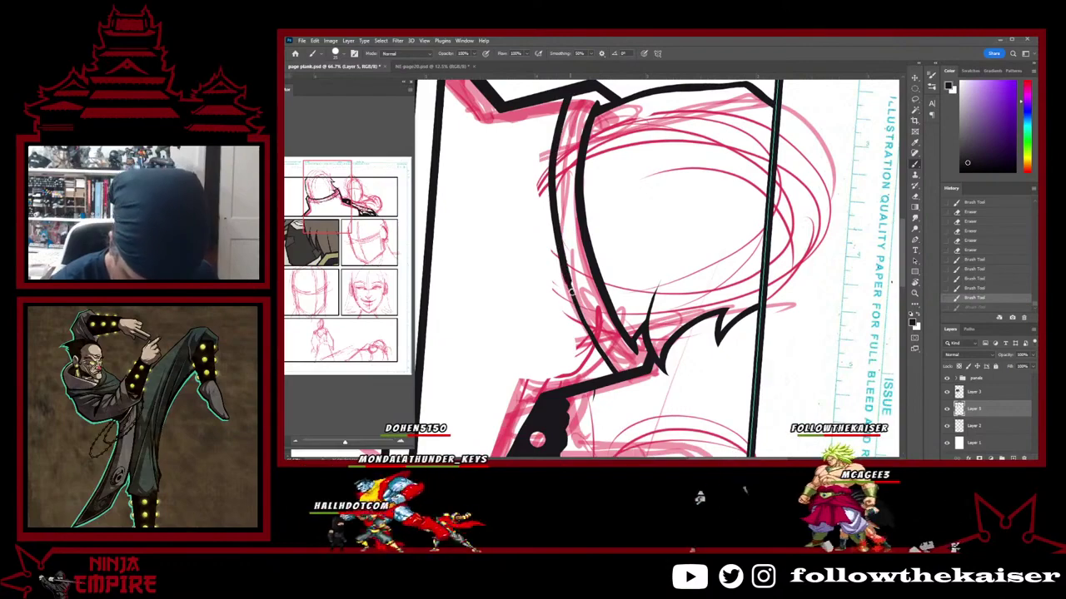
{"action": "left_click_drag", "start_coordinate": [617, 375], "coordinate": [614, 375]}
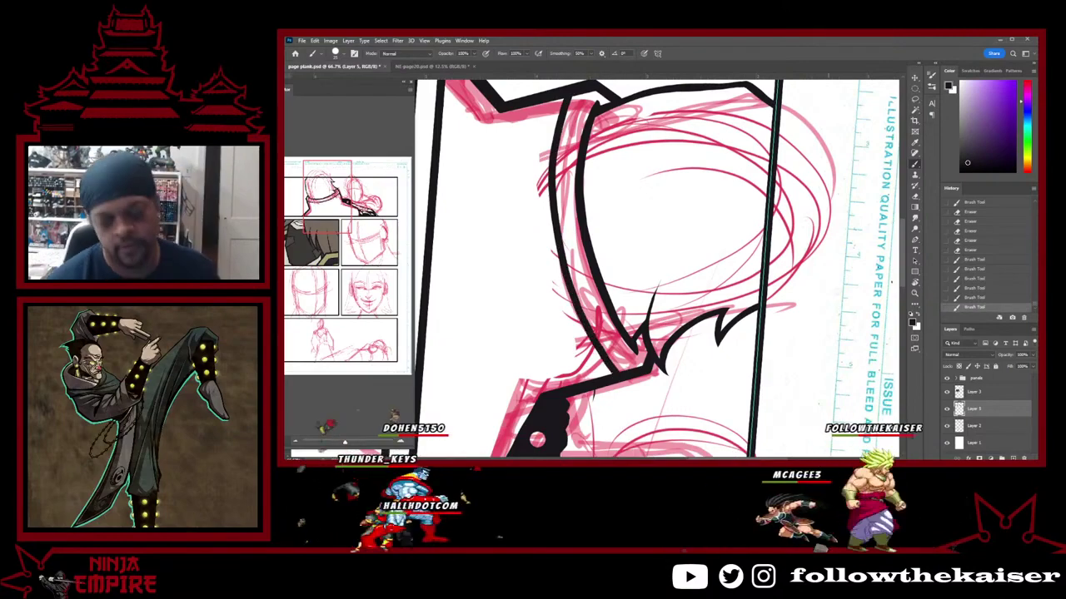
Thin the collar's upper line by erasing along its head-side edge from one end to the other
{"action": "key", "text": "r"}
{"action": "left_click_drag", "start_coordinate": [875, 301], "coordinate": [669, 49]}
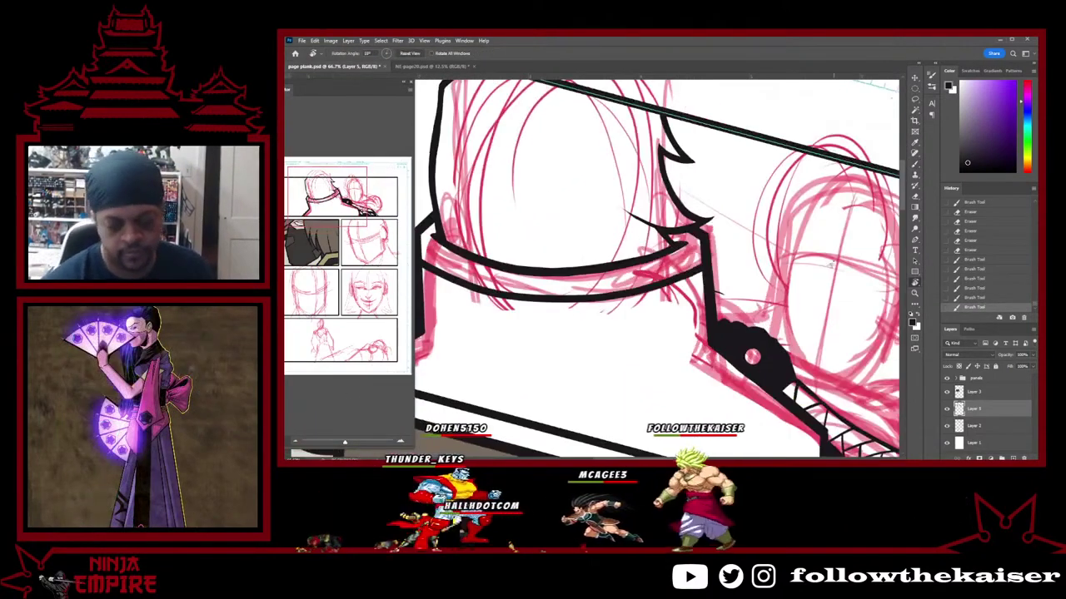
{"action": "scroll", "coordinate": [830, 265], "scroll_direction": "down", "scroll_amount": 3}
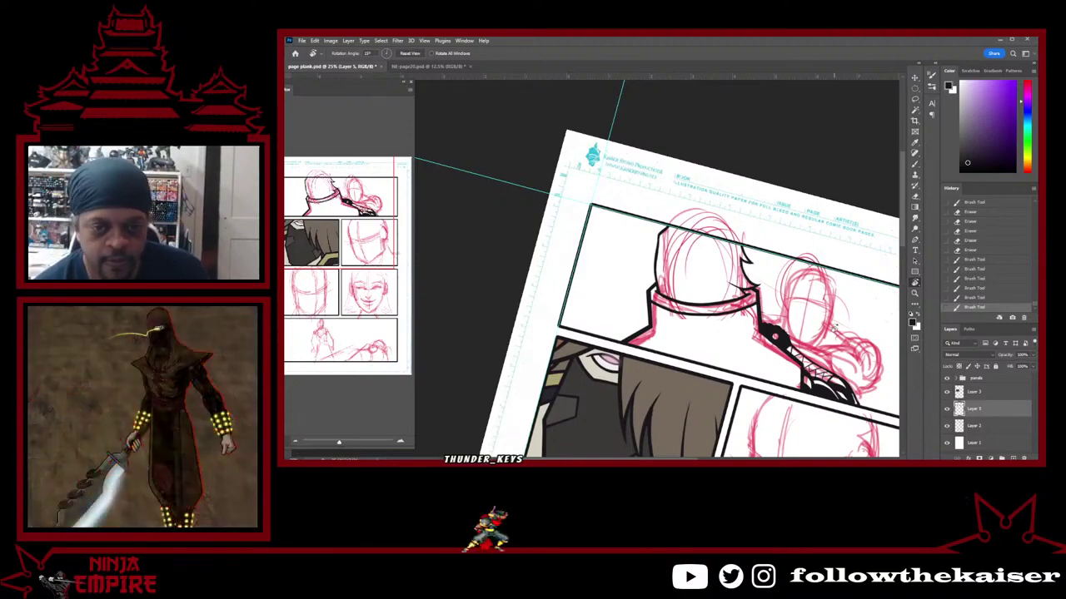
{"action": "left_click_drag", "start_coordinate": [731, 344], "coordinate": [747, 352]}
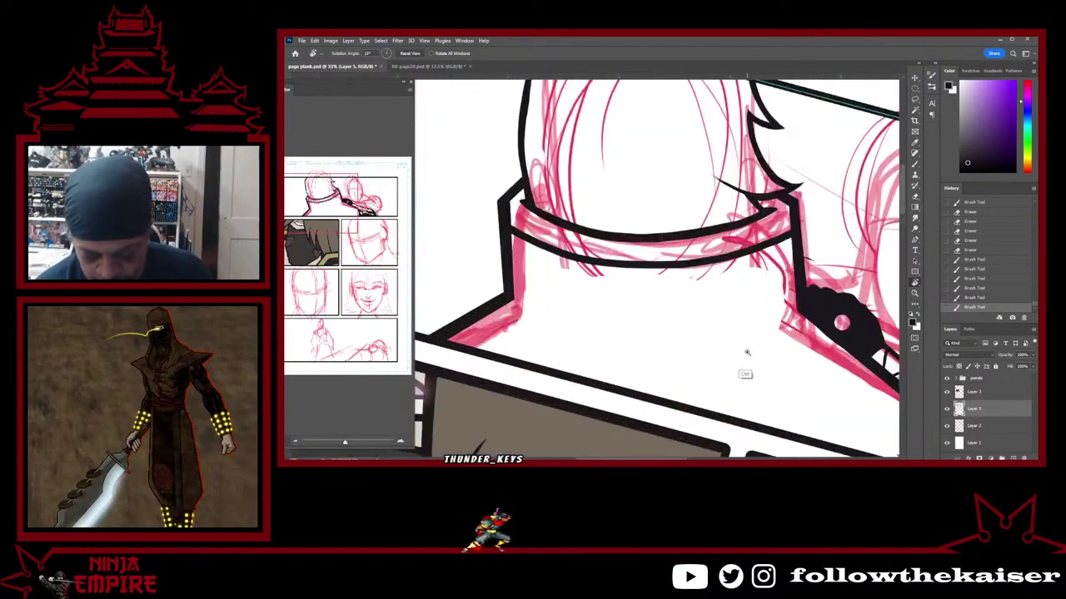
{"action": "left_click_drag", "start_coordinate": [787, 302], "coordinate": [690, 424]}
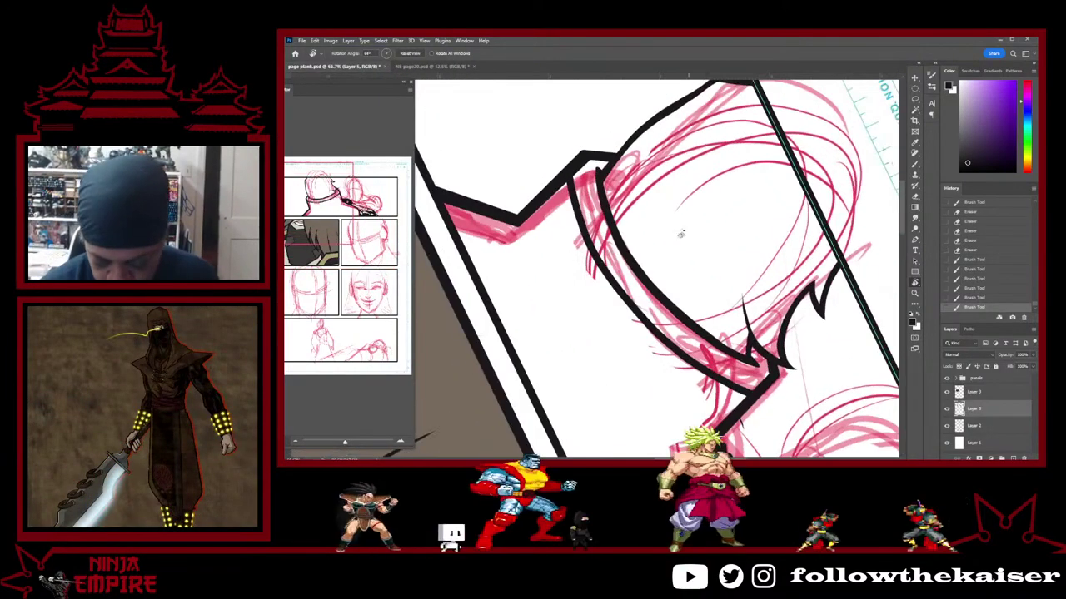
{"action": "key", "text": "e"}
{"action": "mouse_move", "coordinate": [607, 173]}
{"action": "left_mouse_down"}
{"action": "mouse_move", "coordinate": [637, 264]}
{"action": "mouse_move", "coordinate": [630, 253]}
{"action": "mouse_move", "coordinate": [691, 319]}
{"action": "mouse_move", "coordinate": [710, 330]}
{"action": "mouse_move", "coordinate": [680, 308]}
{"action": "mouse_move", "coordinate": [744, 353]}
{"action": "left_mouse_up"}
{"action": "mouse_move", "coordinate": [612, 198]}
{"action": "left_mouse_down"}
{"action": "mouse_move", "coordinate": [620, 224]}
{"action": "mouse_move", "coordinate": [605, 223]}
{"action": "left_mouse_up"}
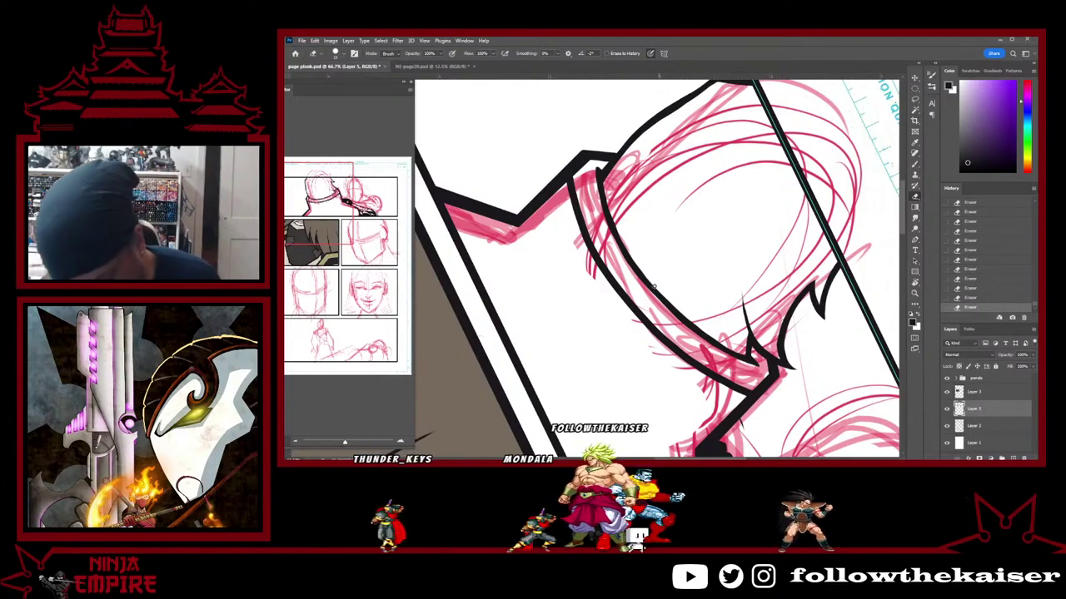
Smooth the middle of the thinned upper collar line with black strokes, using a smaller brush for finer corrections, and undo the last stroke
{"action": "key", "text": "b"}
{"action": "left_click_drag", "start_coordinate": [649, 283], "coordinate": [672, 308]}
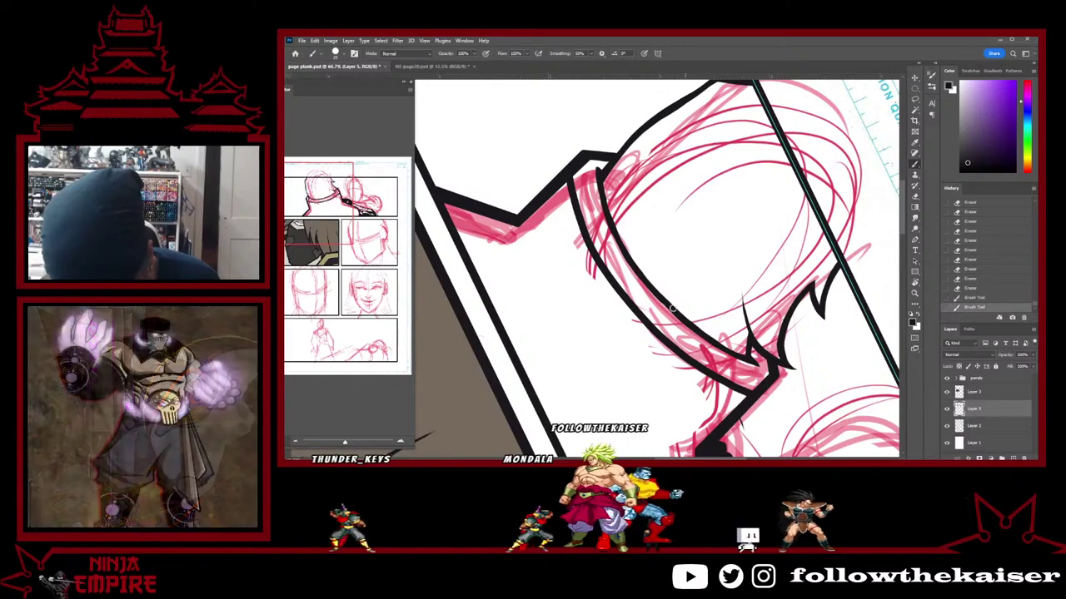
{"action": "left_click_drag", "start_coordinate": [634, 268], "coordinate": [698, 332]}
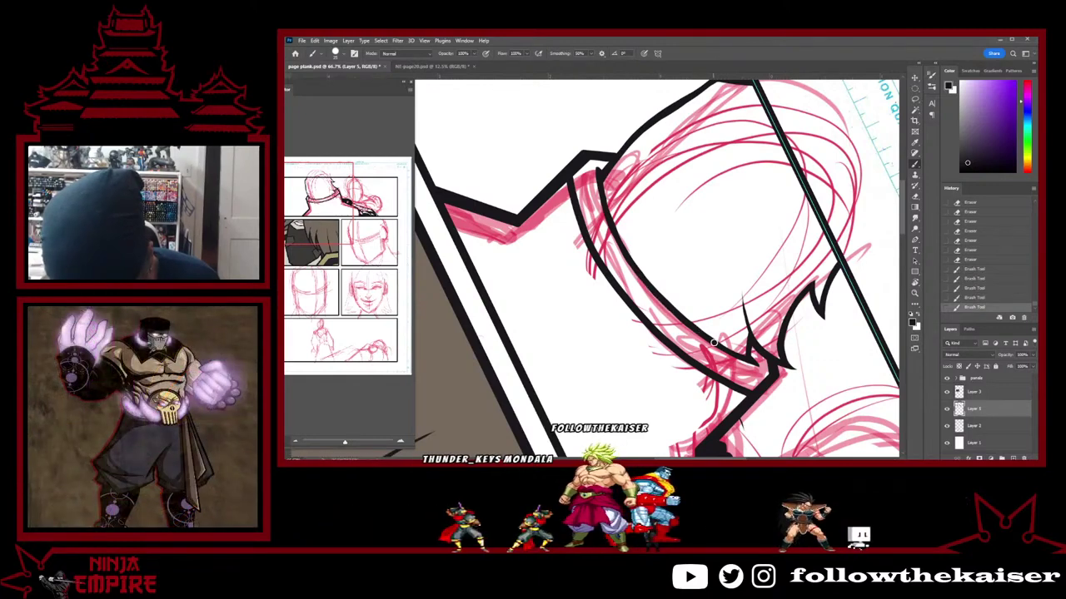
{"action": "key", "text": "bracketleft"}
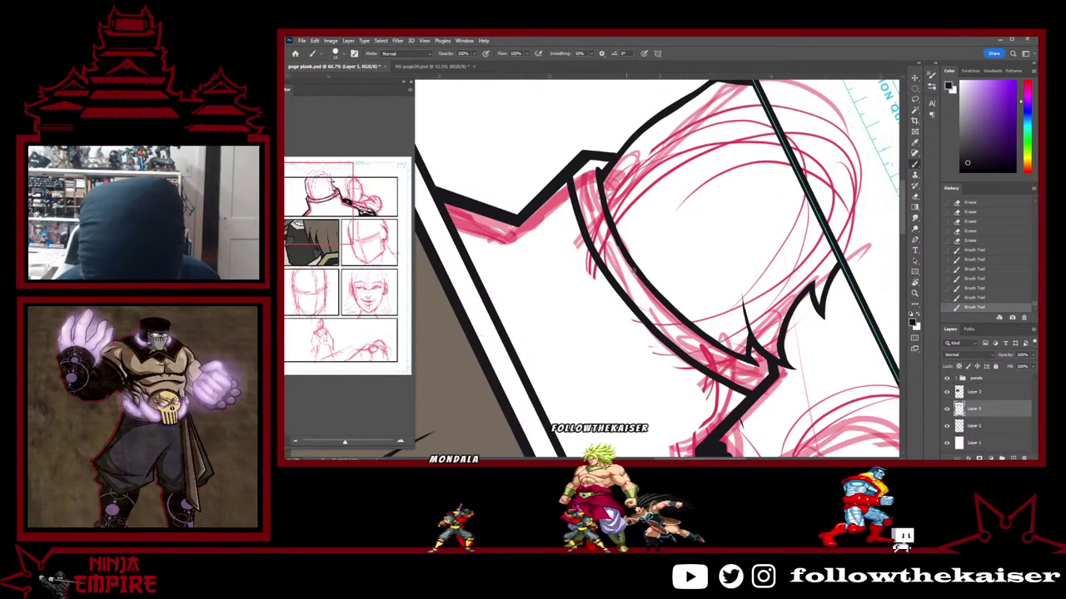
{"action": "mouse_move", "coordinate": [633, 268]}
{"action": "left_mouse_down"}
{"action": "mouse_move", "coordinate": [705, 337]}
{"action": "mouse_move", "coordinate": [660, 299]}
{"action": "left_mouse_up"}
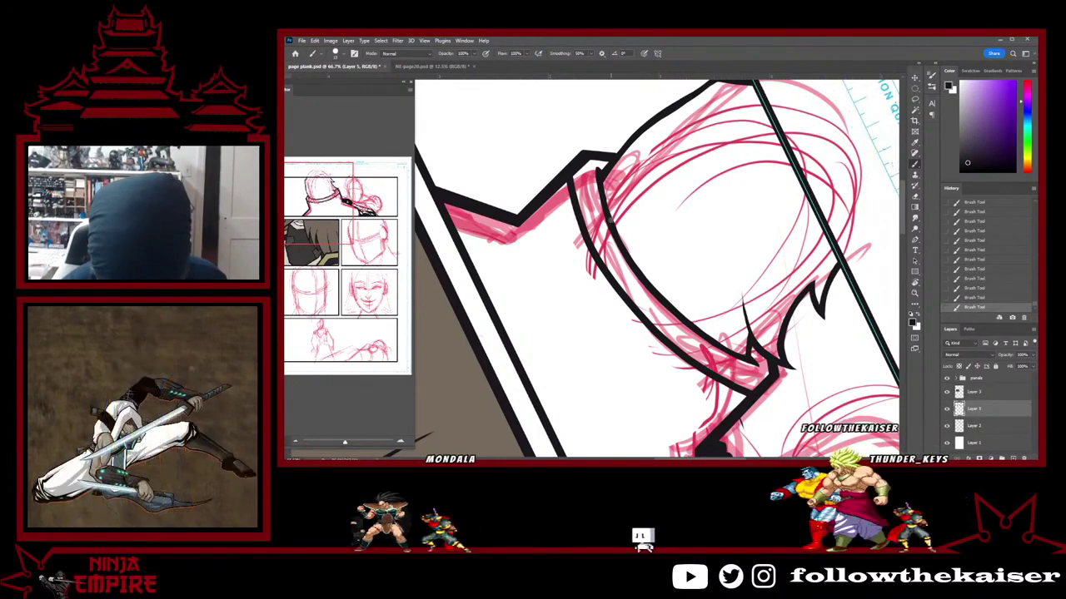
{"action": "key", "text": "ctrl+z"}
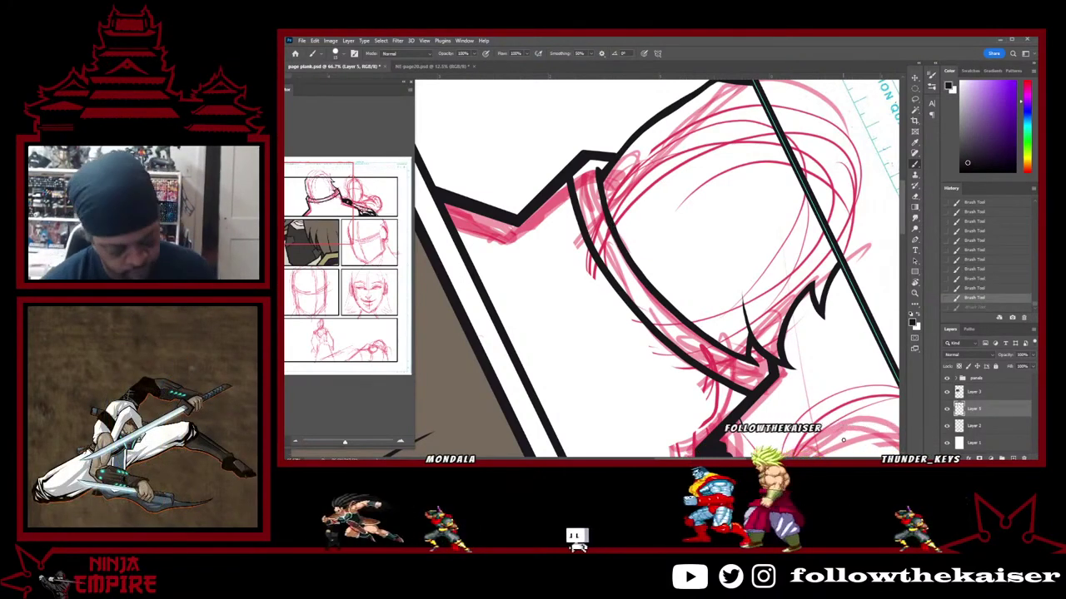
Hide the red sketch on Layer 2 and clean the edges of the upper collar line with the eraser, undoing the last erasure
{"action": "key", "text": "r"}
{"action": "left_click", "coordinate": [947, 427]}
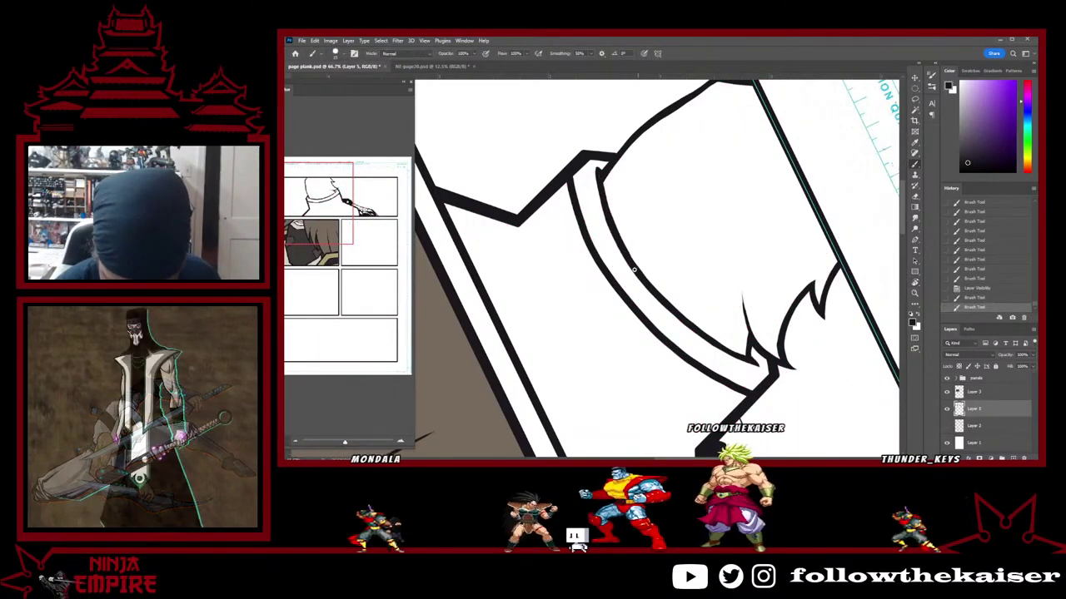
{"action": "key", "text": "e"}
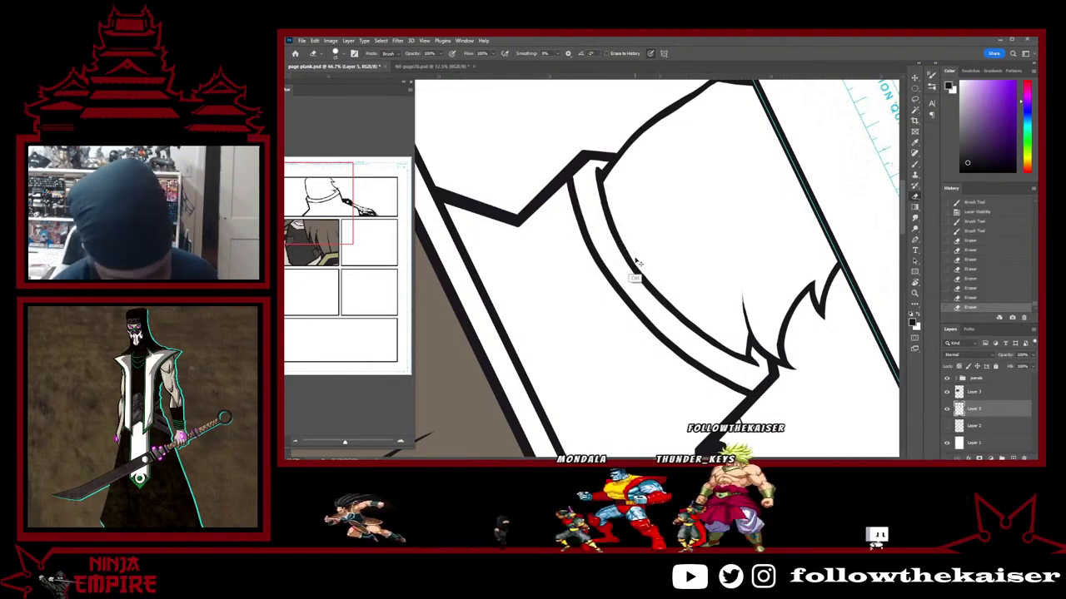
{"action": "key", "text": "ctrl+z"}
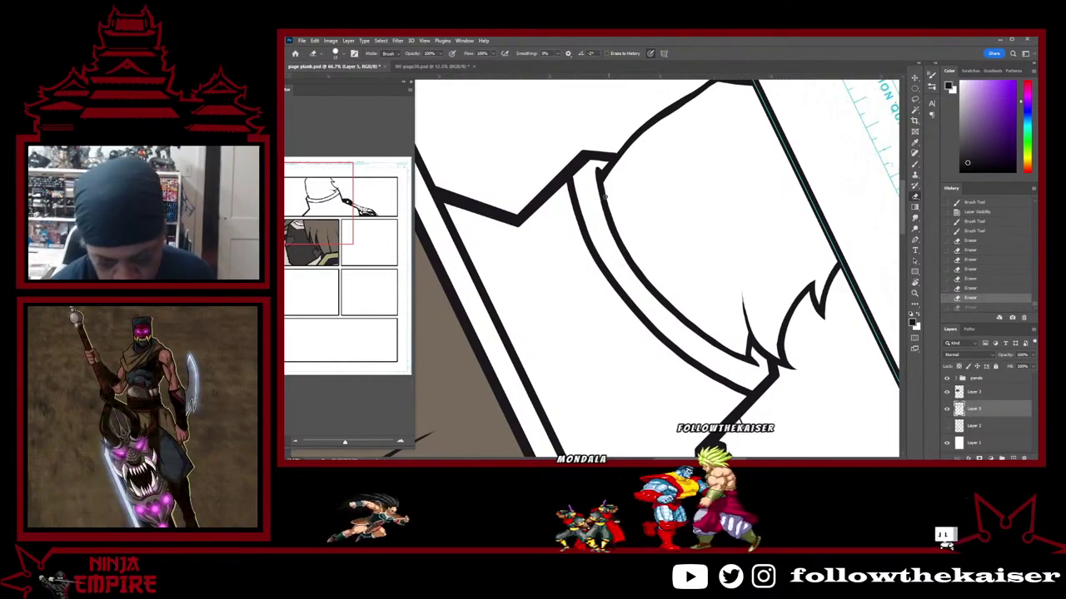
Touch up the upper collar line in black near the hair strand and trim the spot with the eraser
{"action": "key", "text": "r"}
{"action": "left_click_drag", "start_coordinate": [746, 264], "coordinate": [663, 169]}
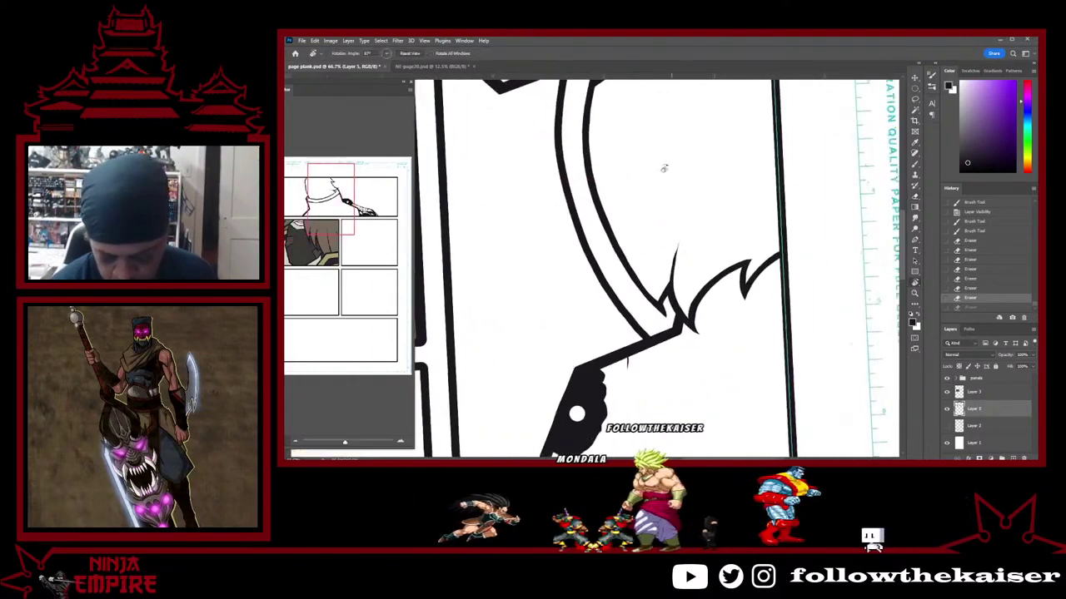
{"action": "key", "text": "b"}
{"action": "mouse_move", "coordinate": [632, 272]}
{"action": "left_mouse_down"}
{"action": "mouse_move", "coordinate": [664, 309]}
{"action": "mouse_move", "coordinate": [615, 242]}
{"action": "mouse_move", "coordinate": [647, 292]}
{"action": "left_mouse_up"}
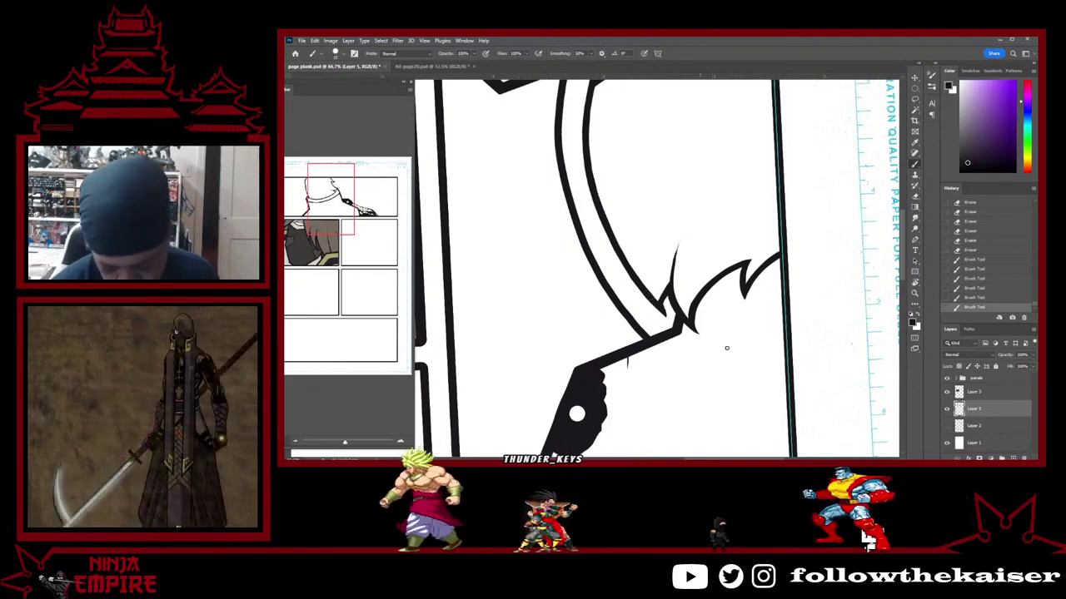
{"action": "key", "text": "r"}
{"action": "left_click_drag", "start_coordinate": [726, 348], "coordinate": [699, 279]}
{"action": "key", "text": "e"}
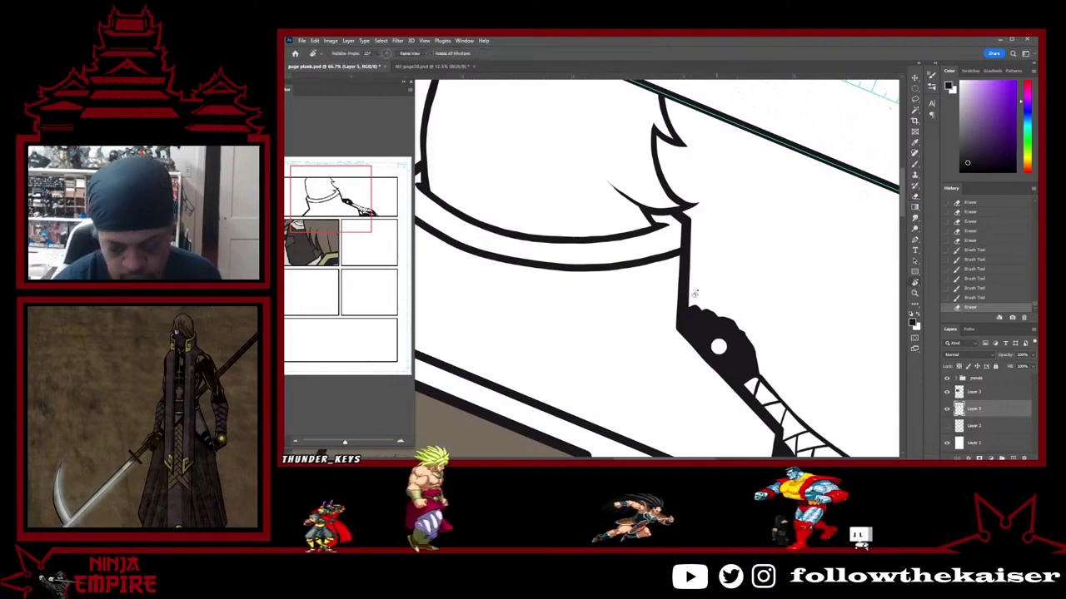
Touch up the corner where the collar's lower line meets the outer collar contour in black, and view the whole panel
{"action": "key", "text": "r"}
{"action": "mouse_move", "coordinate": [699, 273]}
{"action": "left_mouse_down"}
{"action": "mouse_move", "coordinate": [758, 286]}
{"action": "mouse_move", "coordinate": [797, 341]}
{"action": "left_mouse_up"}
{"action": "key", "text": "b"}
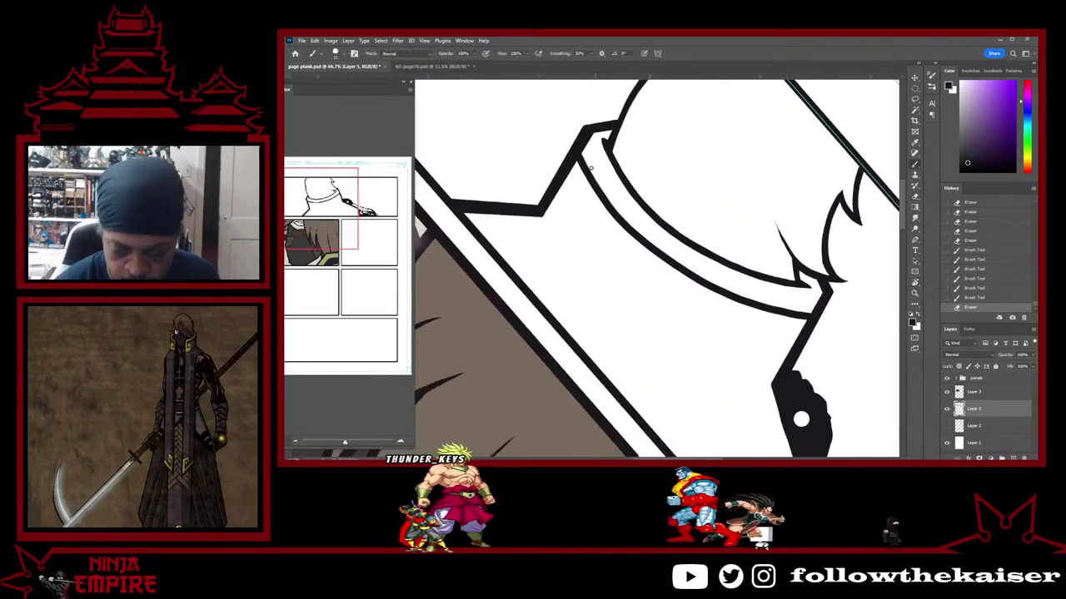
{"action": "left_click_drag", "start_coordinate": [577, 148], "coordinate": [580, 153]}
{"action": "key", "text": "r"}
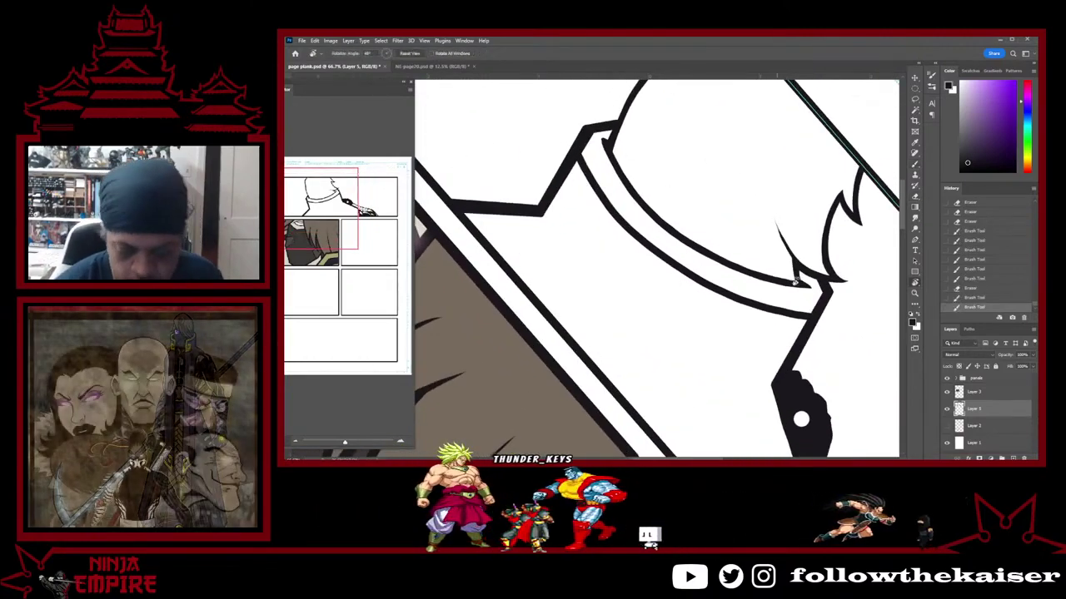
{"action": "left_click_drag", "start_coordinate": [813, 350], "coordinate": [823, 208]}
{"action": "scroll", "coordinate": [806, 275], "scroll_direction": "down", "scroll_amount": 2}
{"action": "scroll", "coordinate": [804, 282], "scroll_direction": "down", "scroll_amount": 2}
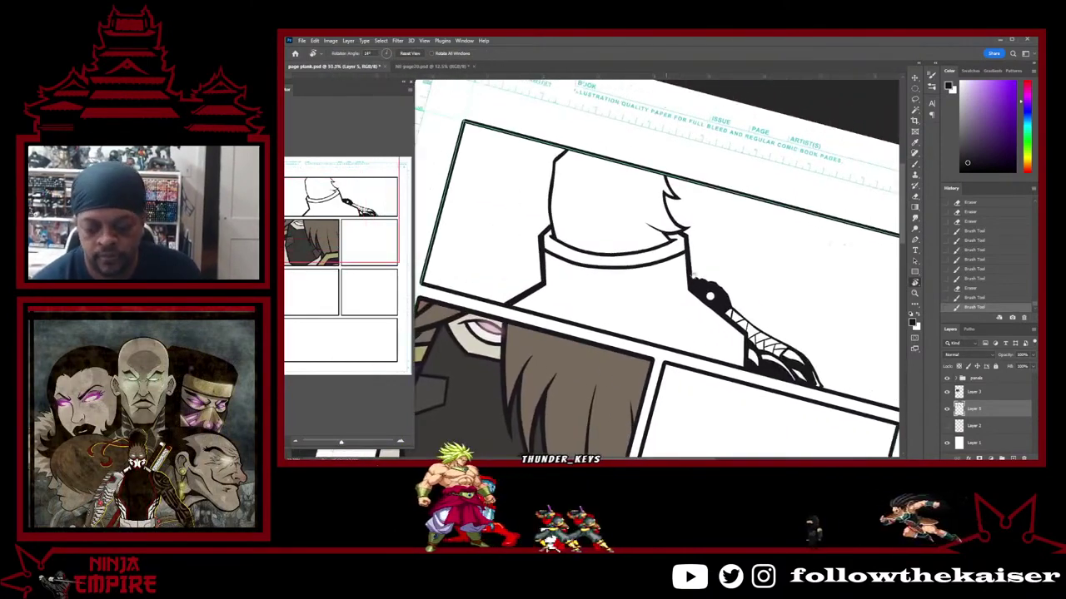
{"action": "scroll", "coordinate": [783, 295], "scroll_direction": "down", "scroll_amount": 2}
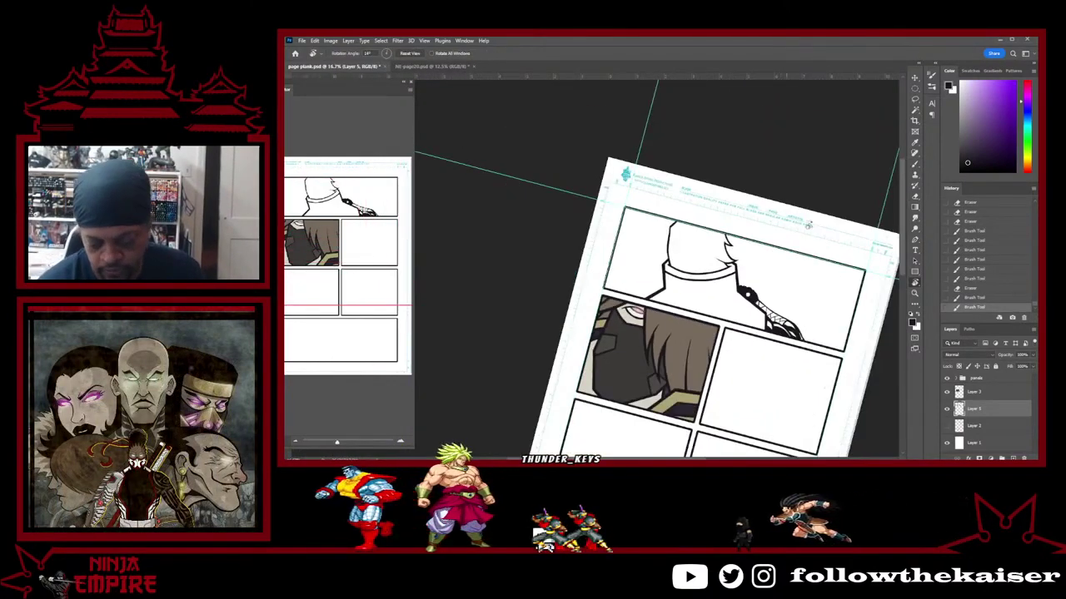
Smooth the back contour of the head with black strokes and trim its upper corner with the eraser
{"action": "scroll", "coordinate": [705, 241], "scroll_direction": "up", "scroll_amount": 3}
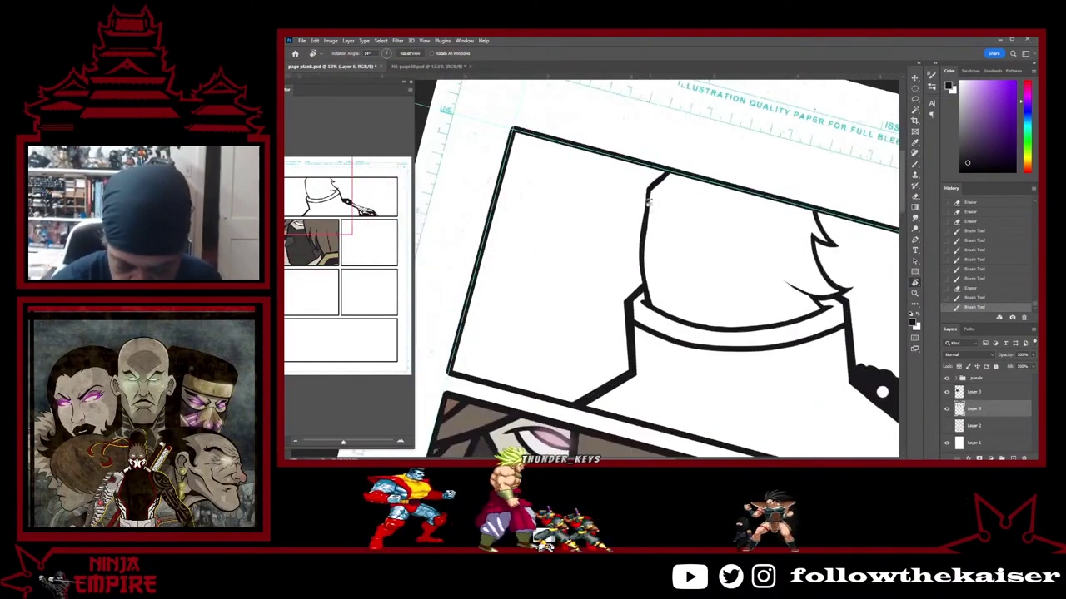
{"action": "key", "text": "b"}
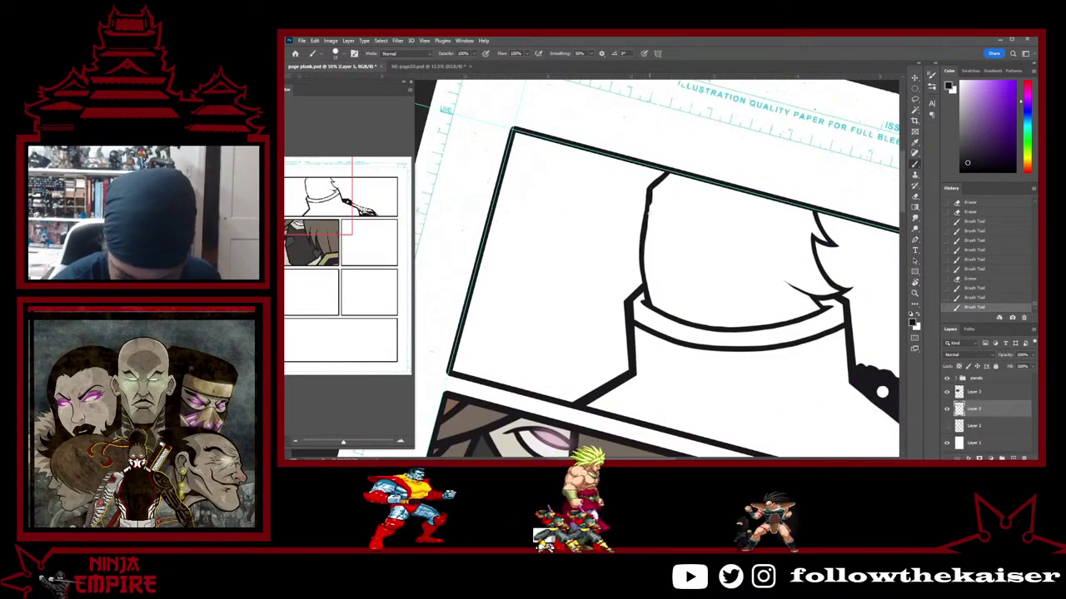
{"action": "left_click_drag", "start_coordinate": [648, 213], "coordinate": [654, 310]}
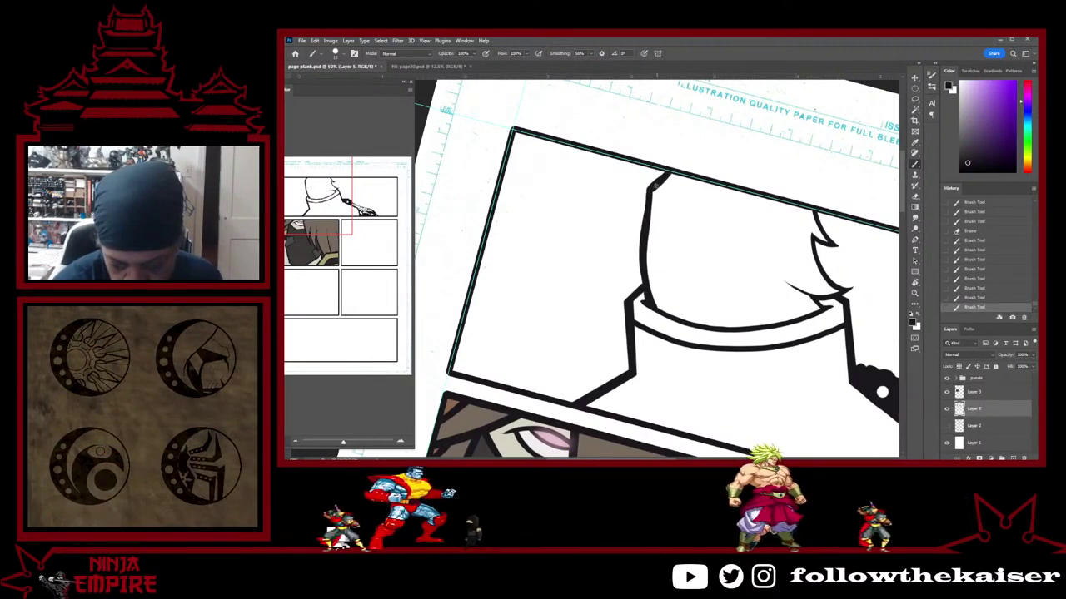
{"action": "key", "text": "e"}
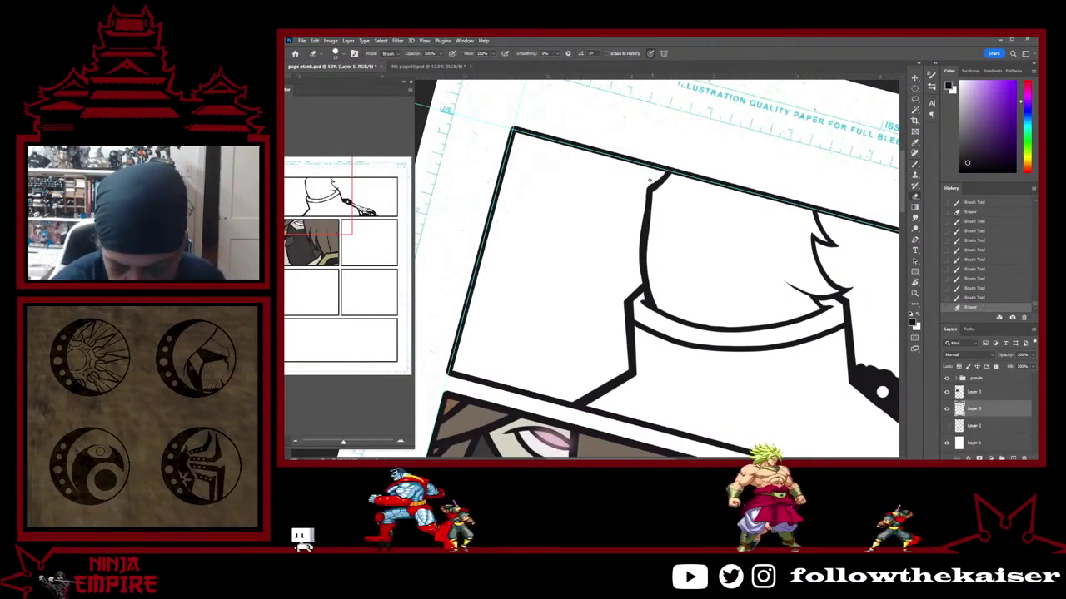
{"action": "key", "text": "b"}
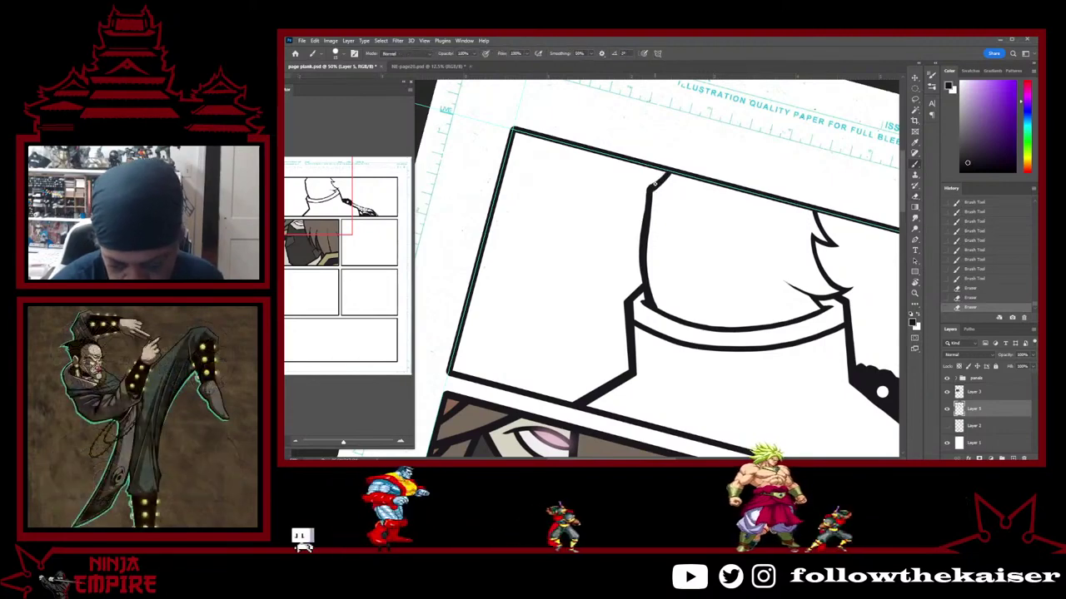
{"action": "mouse_move", "coordinate": [649, 198]}
{"action": "left_mouse_down"}
{"action": "mouse_move", "coordinate": [645, 226]}
{"action": "mouse_move", "coordinate": [643, 214]}
{"action": "left_mouse_up"}
{"action": "key", "text": "e"}
{"action": "left_click_drag", "start_coordinate": [699, 250], "coordinate": [550, 229]}
Thicken the loose hair strand above the collar in black and trim the edges of the hair with the eraser
{"action": "key", "text": "r"}
{"action": "left_click_drag", "start_coordinate": [778, 300], "coordinate": [728, 380]}
{"action": "key", "text": "b"}
{"action": "left_click_drag", "start_coordinate": [636, 288], "coordinate": [651, 317]}
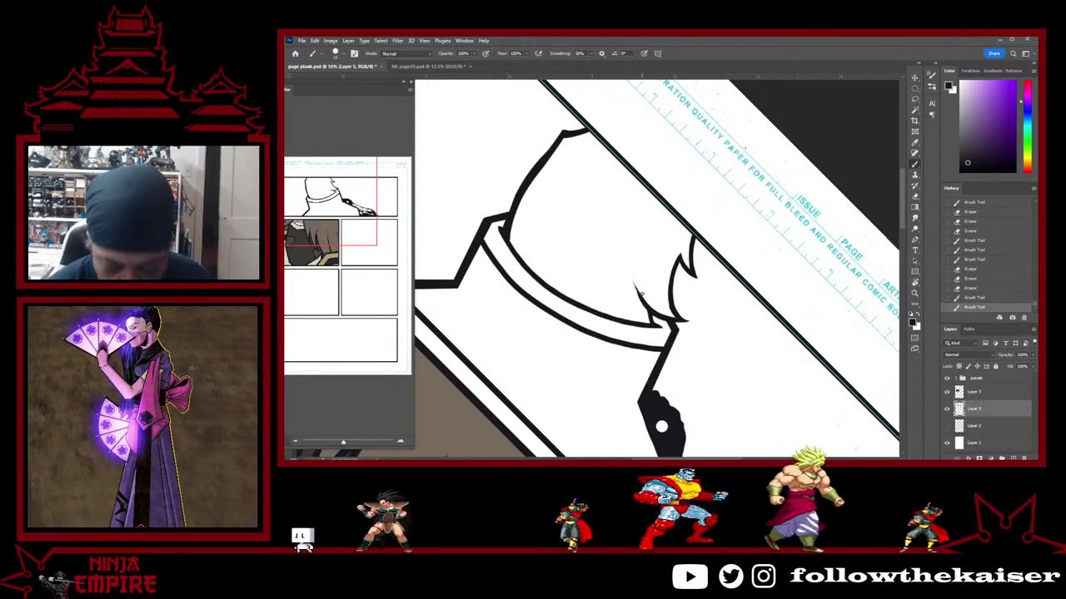
{"action": "key", "text": "e"}
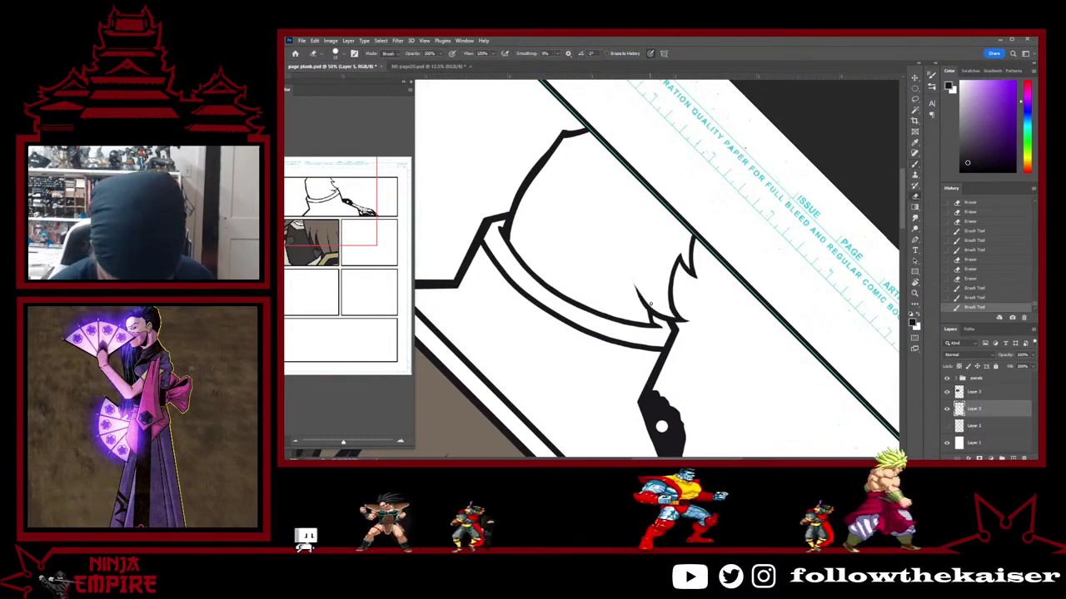
{"action": "left_click_drag", "start_coordinate": [679, 266], "coordinate": [680, 275]}
{"action": "key", "text": "b"}
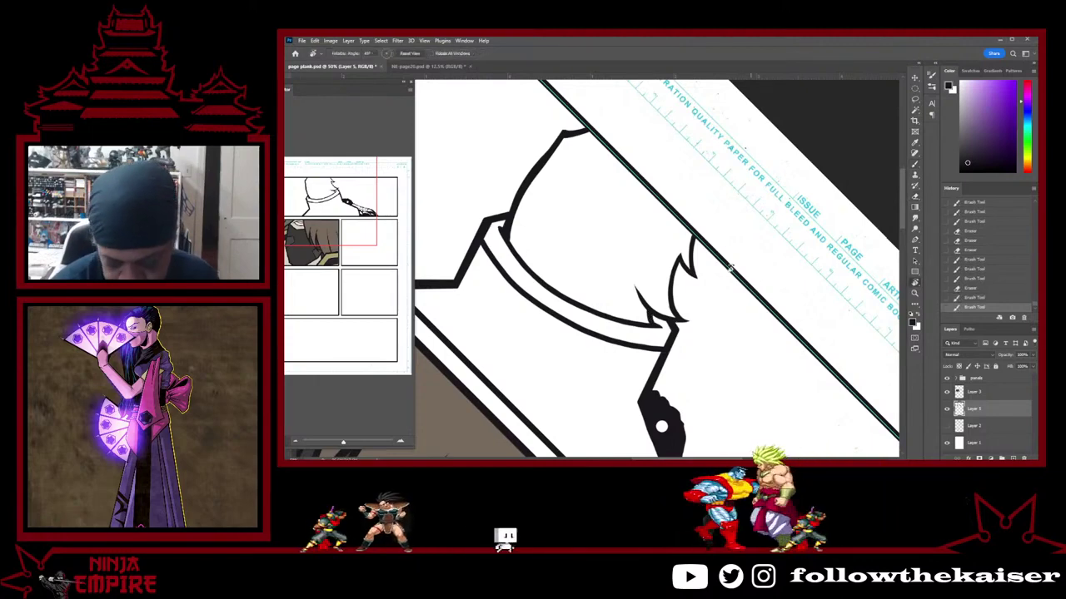
Thicken the hair tufts between the panel border and the collar in black and trim the lowest tip with the eraser
{"action": "key", "text": "r"}
{"action": "left_click_drag", "start_coordinate": [679, 293], "coordinate": [690, 236]}
{"action": "key", "text": "b"}
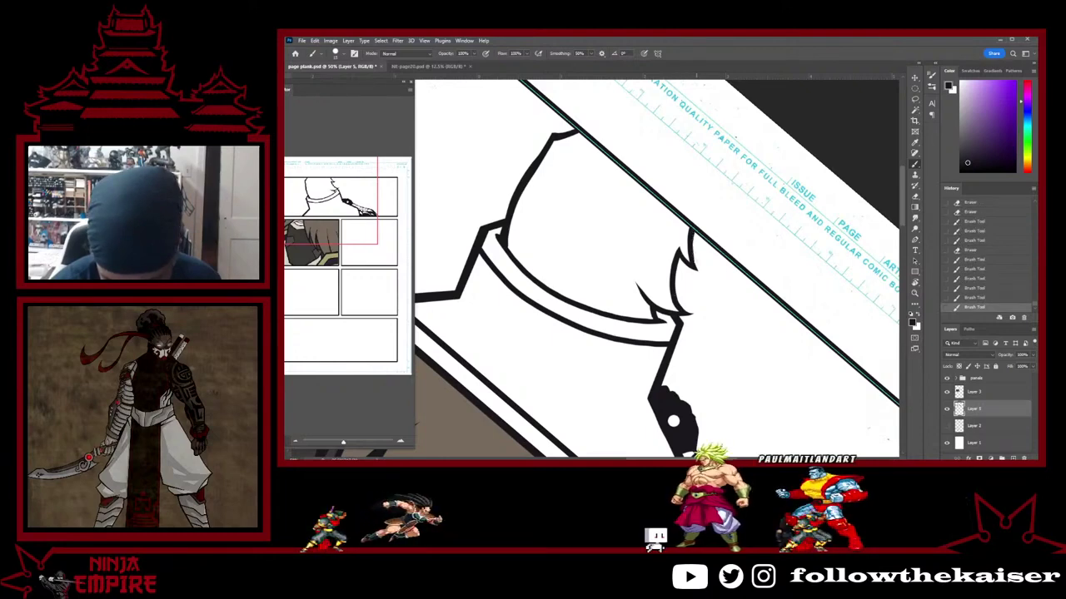
{"action": "mouse_move", "coordinate": [693, 244]}
{"action": "left_mouse_down"}
{"action": "mouse_move", "coordinate": [695, 266]}
{"action": "mouse_move", "coordinate": [674, 303]}
{"action": "left_mouse_up"}
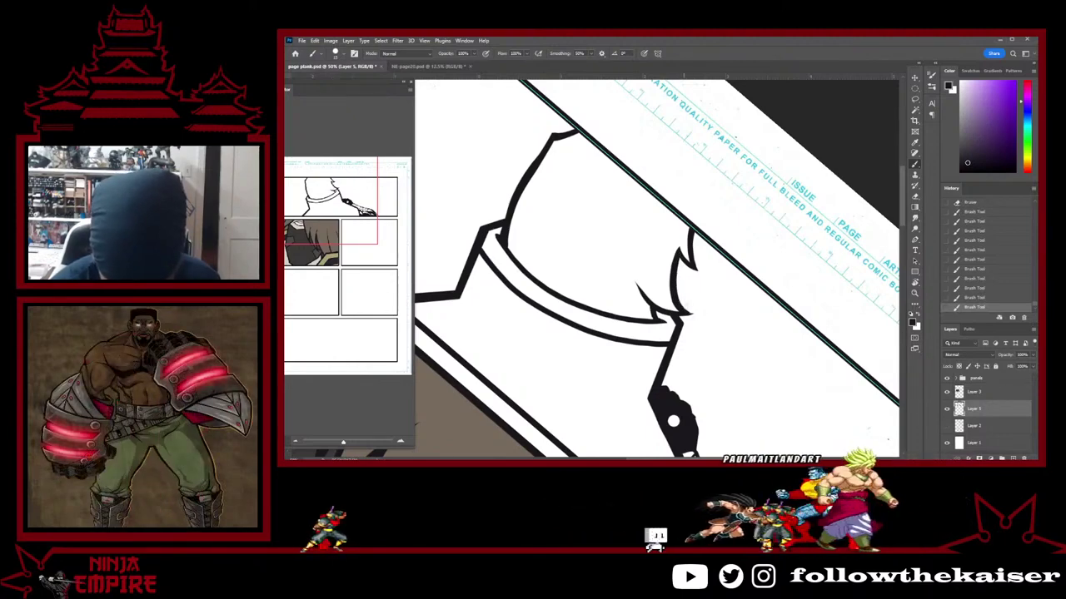
{"action": "key", "text": "e"}
{"action": "left_click_drag", "start_coordinate": [686, 319], "coordinate": [687, 324]}
View the upper part of the page upright and save the document
{"action": "key", "text": "r"}
{"action": "left_click_drag", "start_coordinate": [787, 358], "coordinate": [807, 250]}
{"action": "left_click", "coordinate": [794, 310], "text": "ctrl+alt"}
{"action": "left_click", "coordinate": [794, 310], "text": "ctrl+alt"}
{"action": "left_click", "coordinate": [793, 310], "text": "ctrl+alt"}
{"action": "left_click_drag", "start_coordinate": [876, 337], "coordinate": [790, 322]}
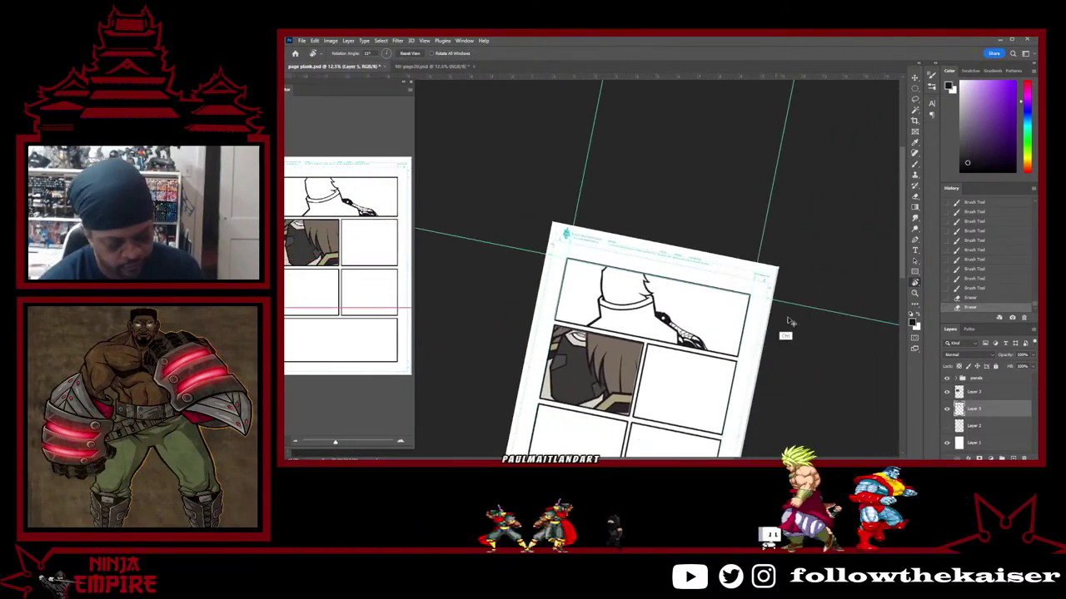
{"action": "key", "text": "ctrl+s"}
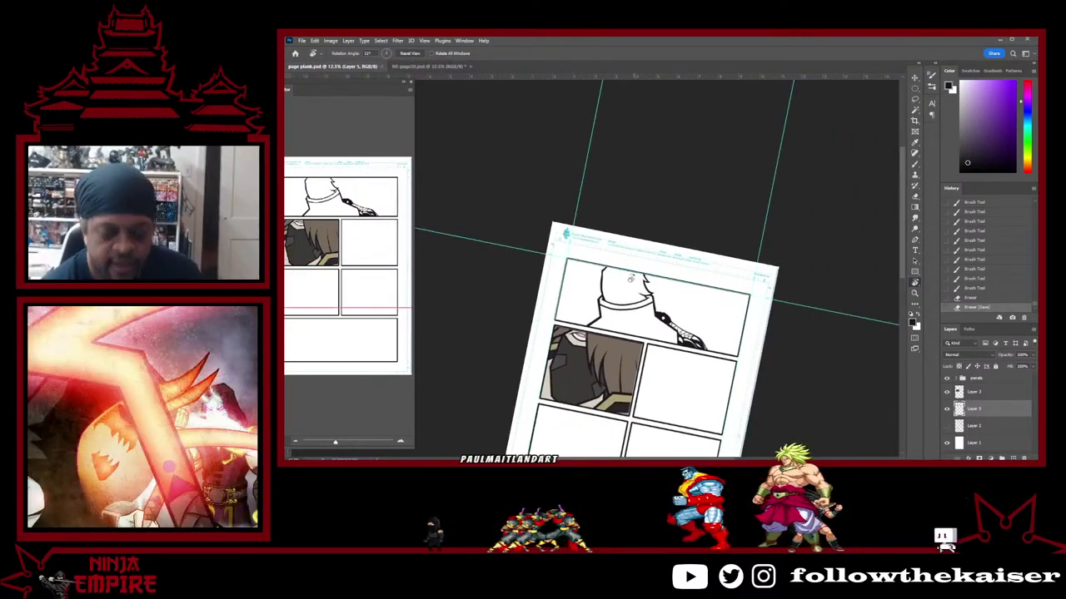
Thicken the upper collar line in black from the back of the neck towards the hair strand
{"action": "left_click", "coordinate": [619, 304], "text": "ctrl"}
{"action": "left_click", "coordinate": [618, 304], "text": "ctrl"}
{"action": "left_click", "coordinate": [618, 304], "text": "ctrl"}
{"action": "left_click", "coordinate": [619, 304], "text": "ctrl"}
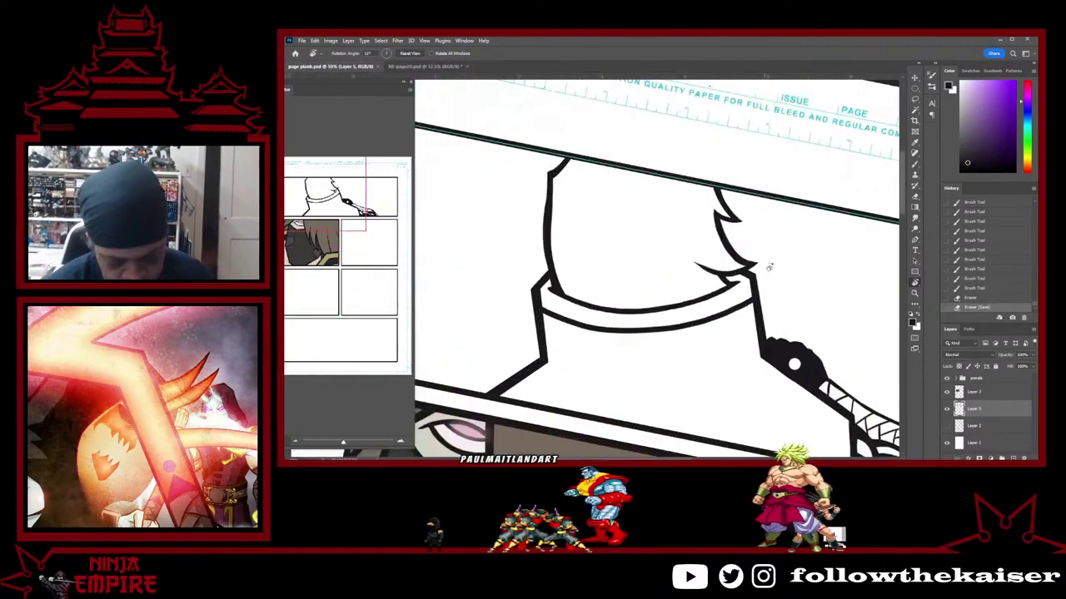
{"action": "left_click_drag", "start_coordinate": [770, 267], "coordinate": [664, 373]}
{"action": "left_click_drag", "start_coordinate": [621, 307], "coordinate": [598, 248]}
{"action": "left_click_drag", "start_coordinate": [658, 211], "coordinate": [676, 242]}
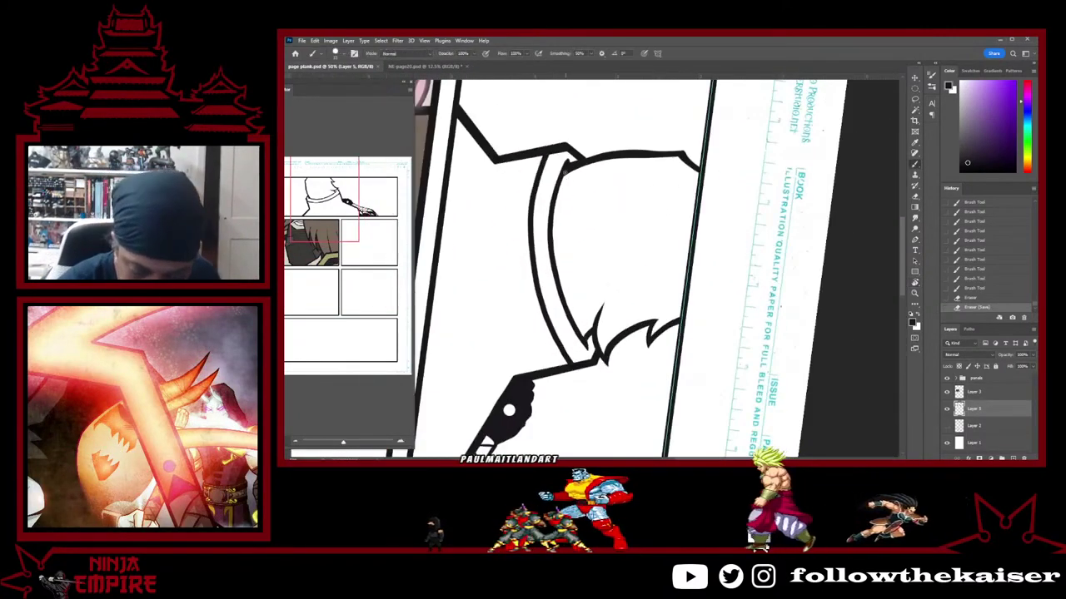
{"action": "mouse_move", "coordinate": [567, 169]}
{"action": "left_mouse_down"}
{"action": "mouse_move", "coordinate": [550, 241]}
{"action": "mouse_move", "coordinate": [579, 329]}
{"action": "left_mouse_up"}
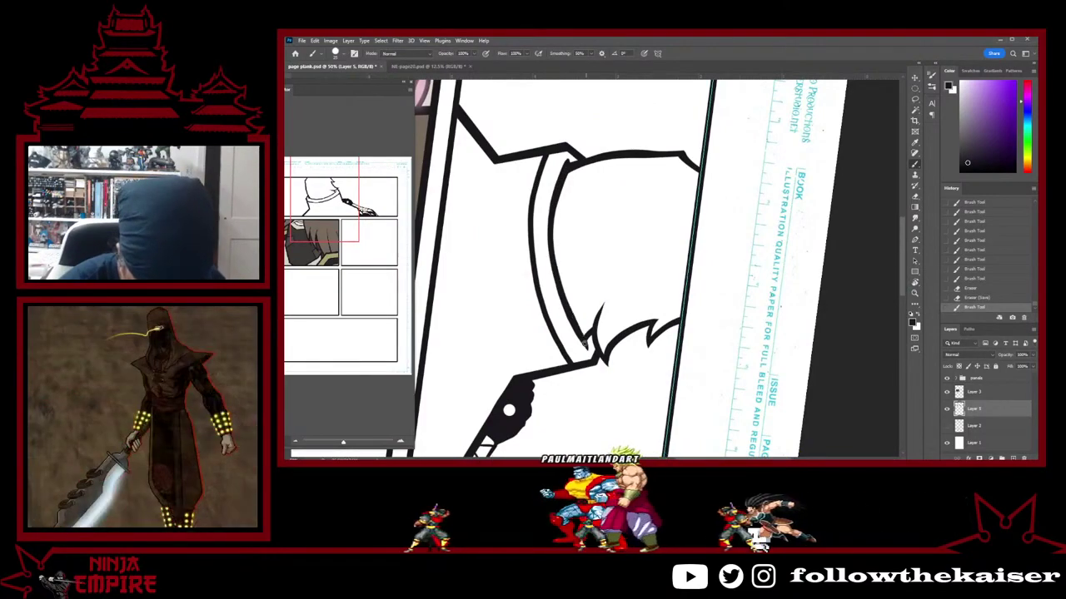
Build up the thickness of the upper collar line down to the hair strand in black, and check the whole panel
{"action": "key", "text": "r"}
{"action": "left_click_drag", "start_coordinate": [778, 248], "coordinate": [556, 60]}
{"action": "scroll", "coordinate": [772, 321], "scroll_direction": "down", "scroll_amount": 4}
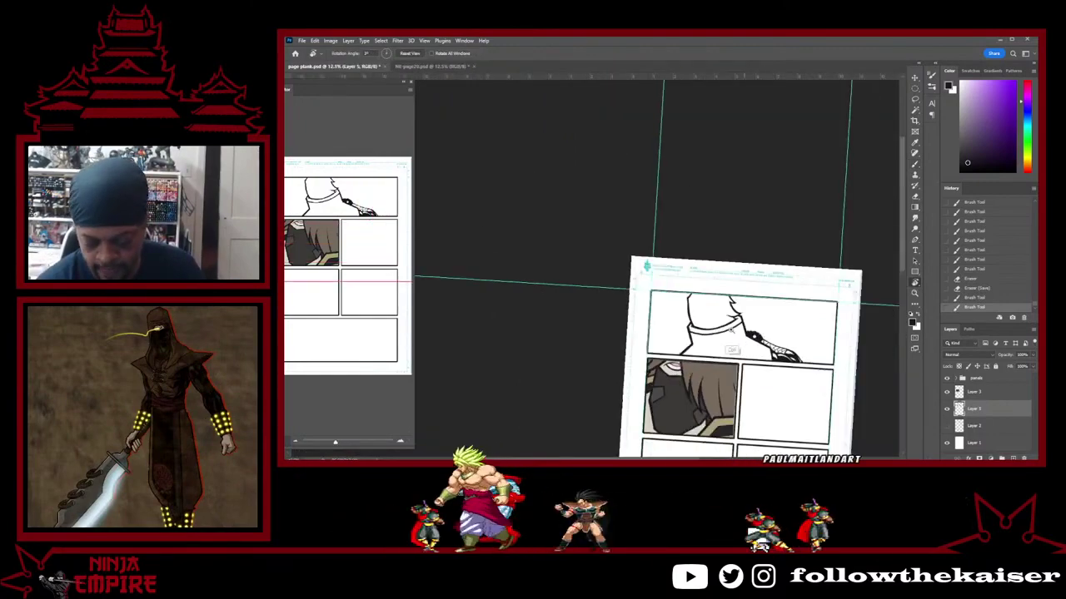
{"action": "scroll", "coordinate": [729, 333], "scroll_direction": "up", "scroll_amount": 5}
{"action": "left_click_drag", "start_coordinate": [733, 242], "coordinate": [612, 321]}
{"action": "left_click_drag", "start_coordinate": [612, 321], "coordinate": [587, 212]}
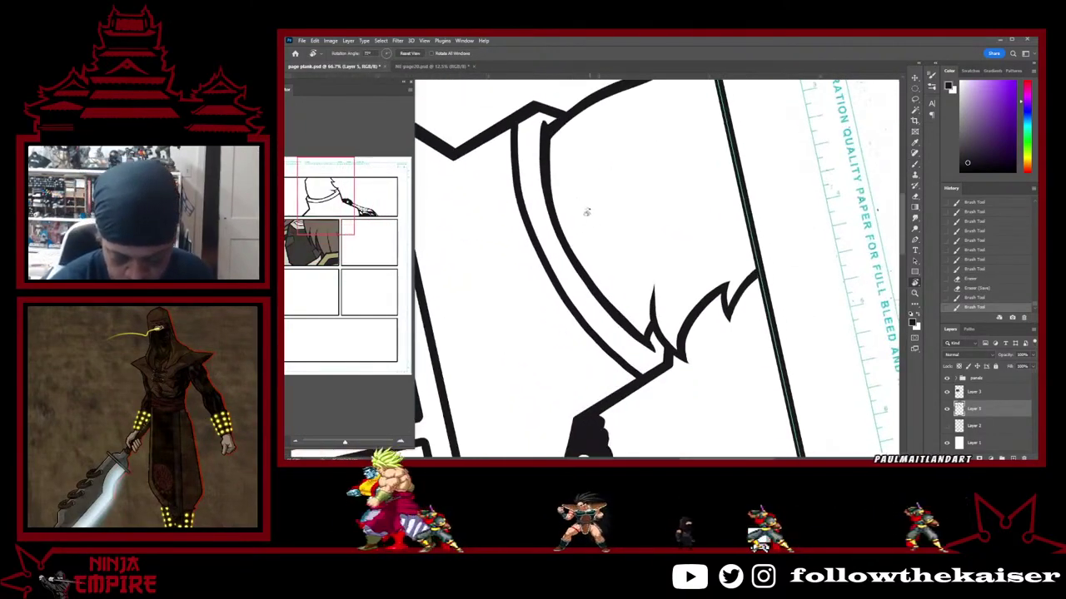
{"action": "key", "text": "b"}
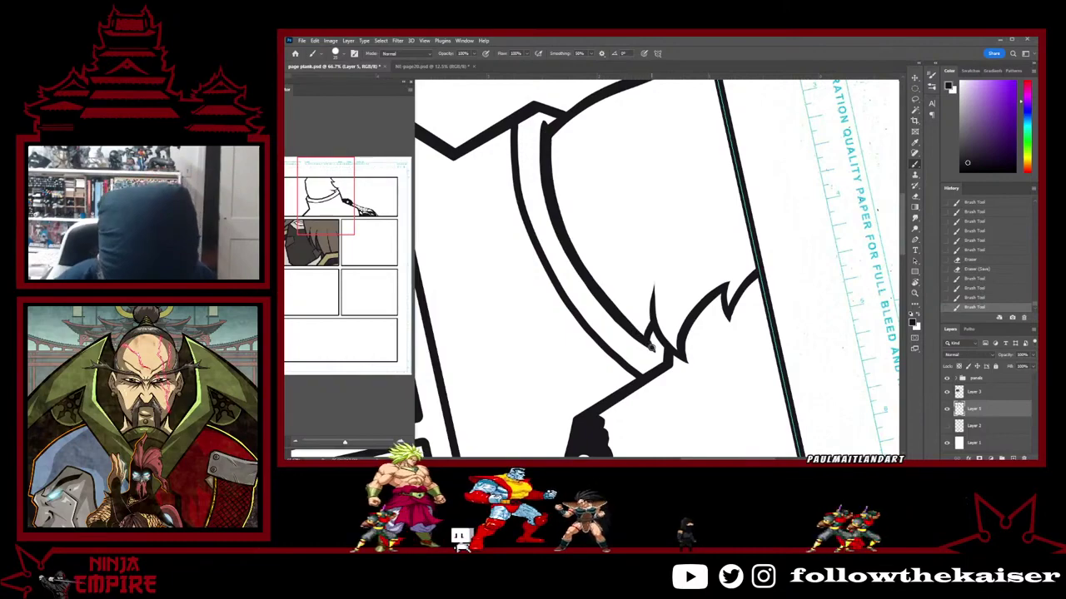
{"action": "key", "text": "r"}
{"action": "left_click_drag", "start_coordinate": [680, 354], "coordinate": [799, 241]}
{"action": "left_click", "coordinate": [790, 298], "text": "ctrl+alt"}
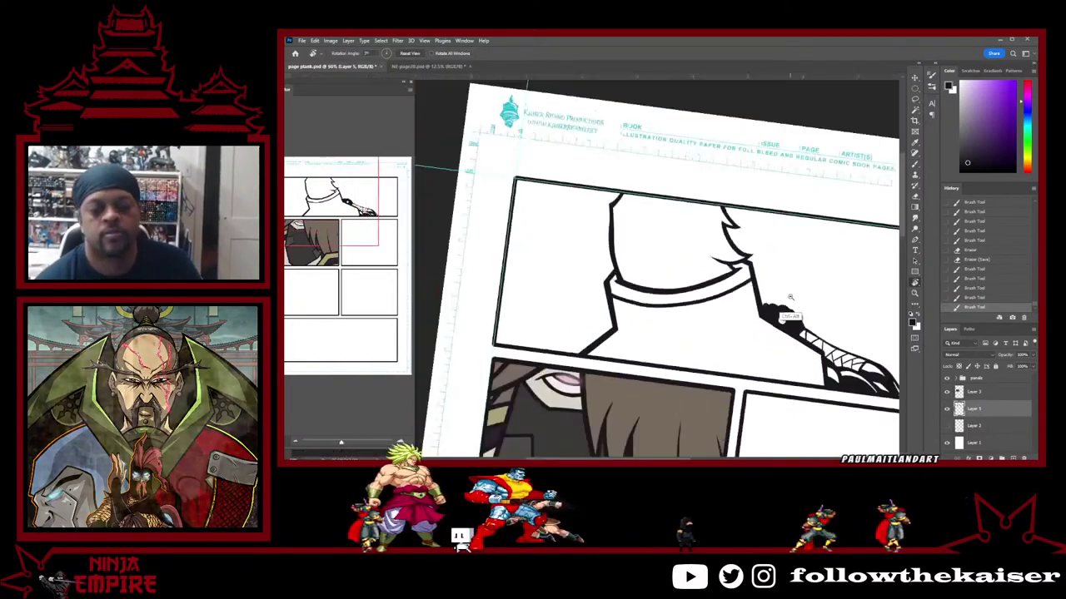
{"action": "left_click", "coordinate": [795, 292], "text": "ctrl+alt"}
{"action": "left_click_drag", "start_coordinate": [886, 284], "coordinate": [752, 295]}
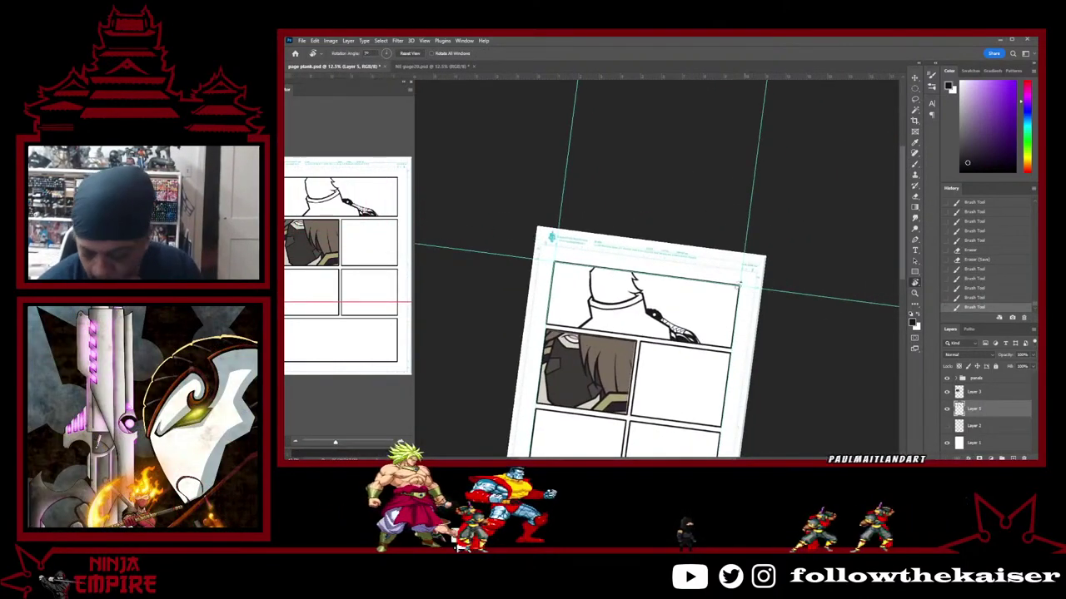
Thicken the black edge beneath the arm fitting's crossed lacing, undoing the first stroke and redrawing it
{"action": "scroll", "coordinate": [700, 313], "scroll_direction": "up", "scroll_amount": 3}
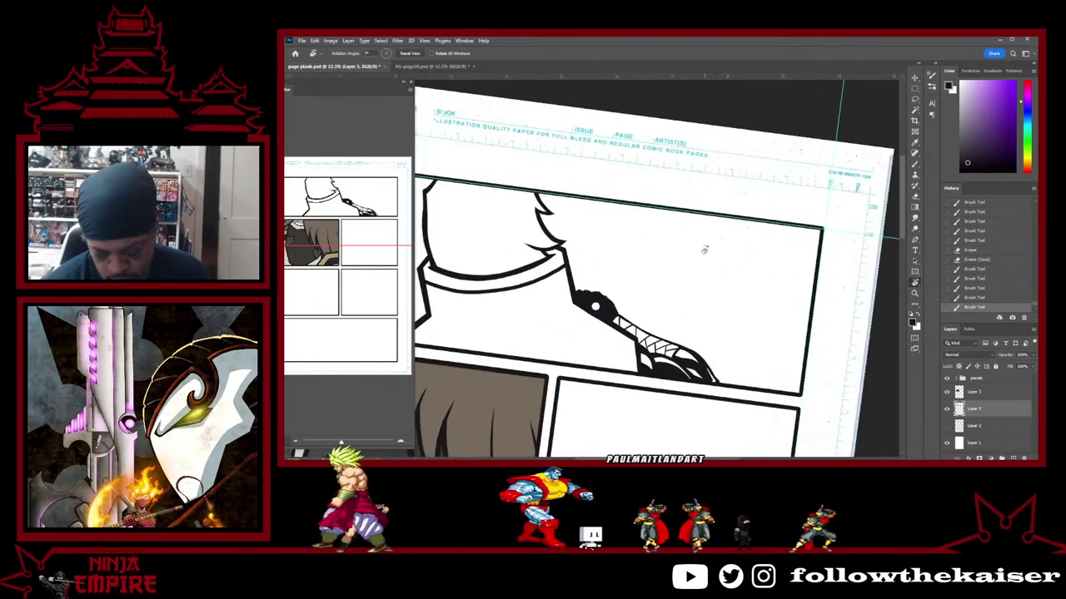
{"action": "scroll", "coordinate": [712, 341], "scroll_direction": "down", "scroll_amount": 2}
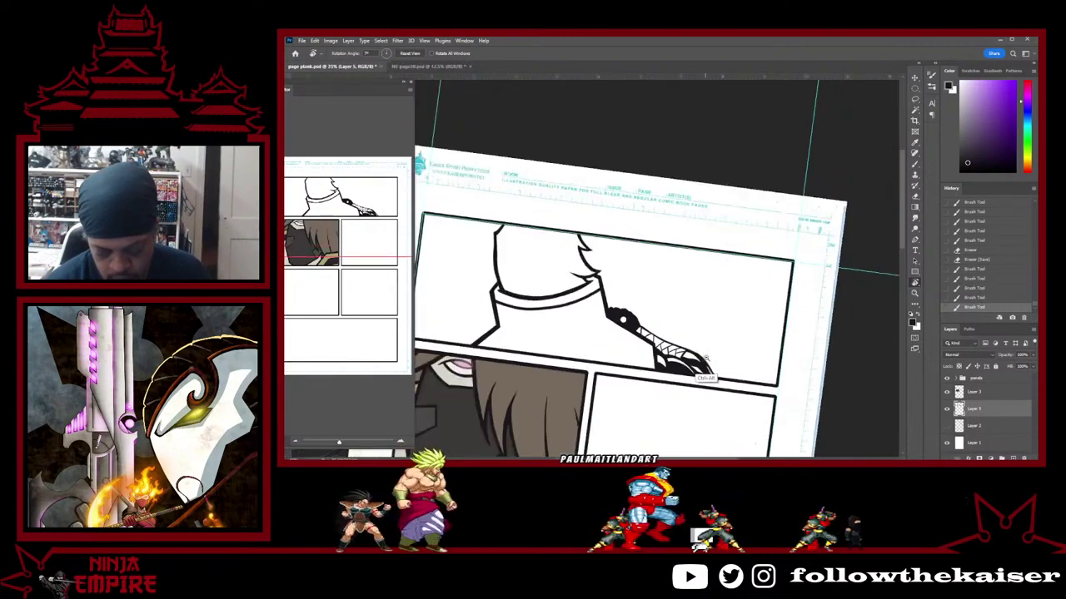
{"action": "scroll", "coordinate": [712, 337], "scroll_direction": "up", "scroll_amount": 1}
{"action": "scroll", "coordinate": [712, 345], "scroll_direction": "up", "scroll_amount": 2}
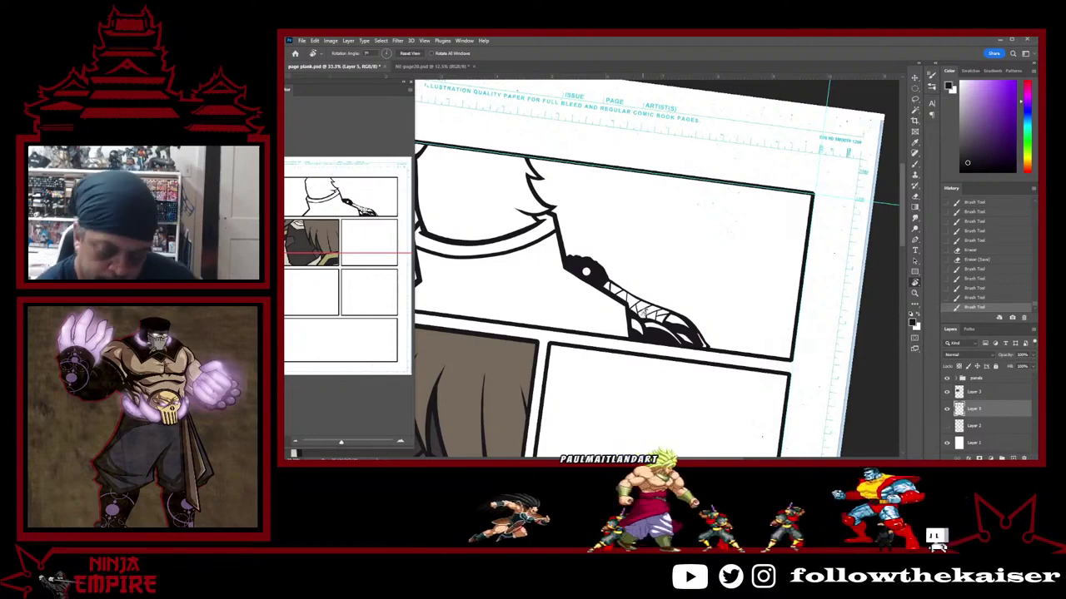
{"action": "key", "text": "b"}
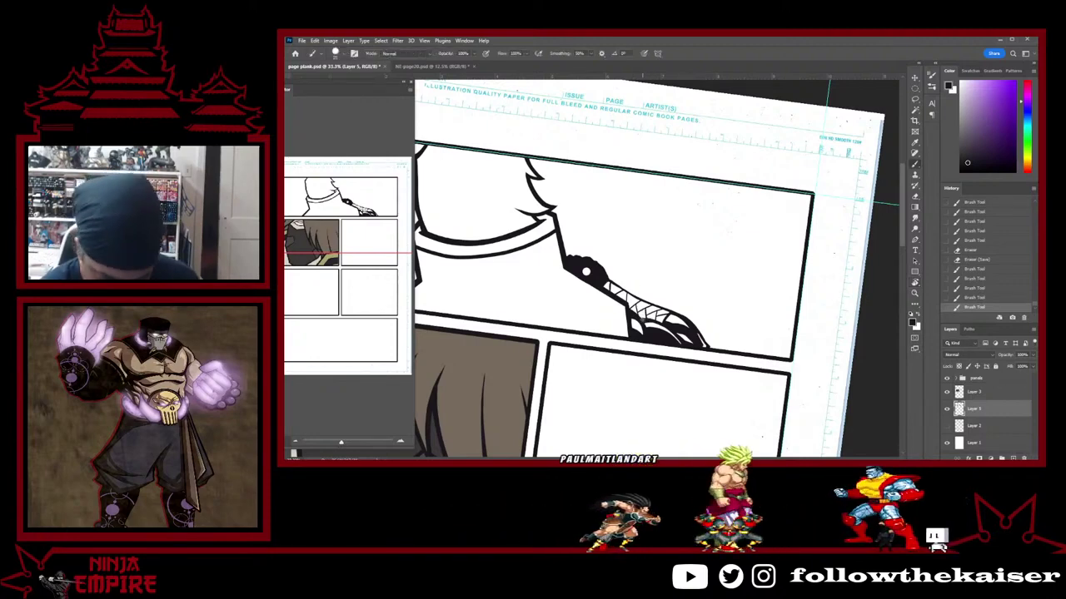
{"action": "scroll", "coordinate": [641, 314], "scroll_direction": "up", "scroll_amount": 3}
{"action": "left_click_drag", "start_coordinate": [635, 314], "coordinate": [697, 331]}
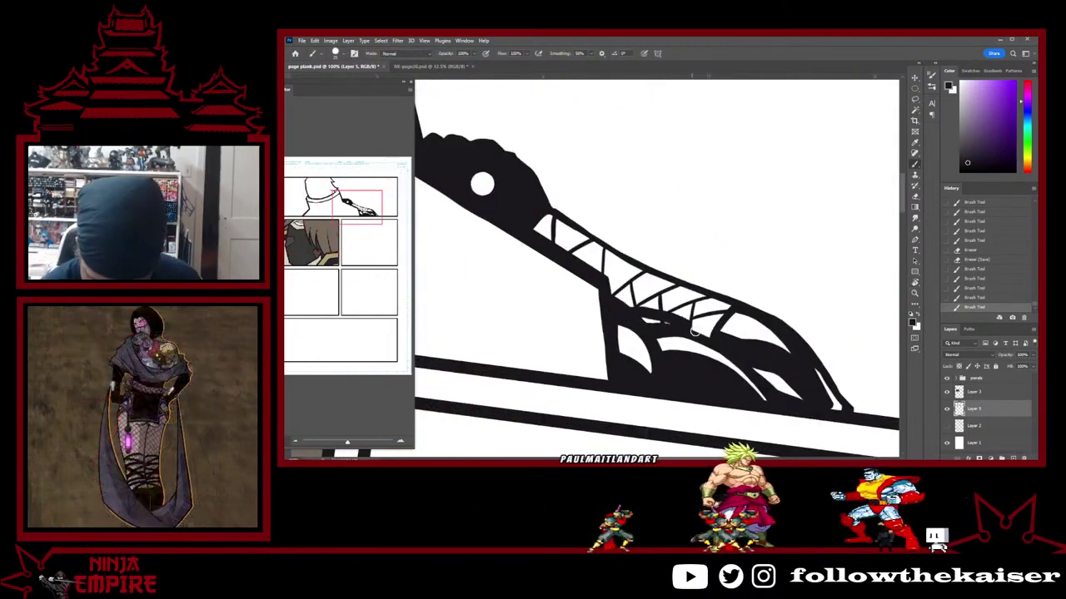
{"action": "key", "text": "ctrl+z"}
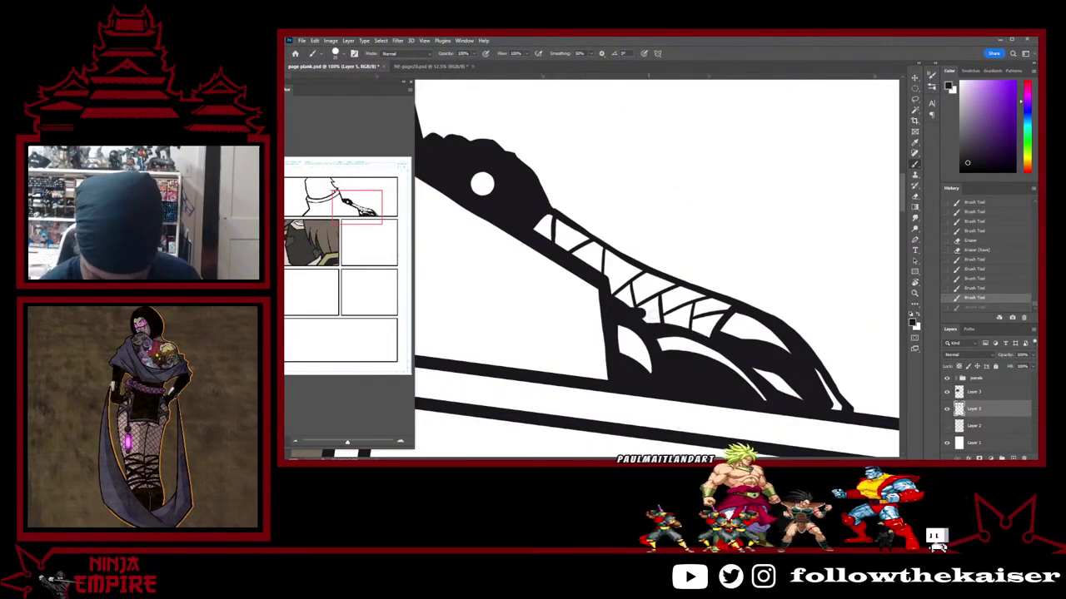
{"action": "left_click_drag", "start_coordinate": [714, 337], "coordinate": [681, 326]}
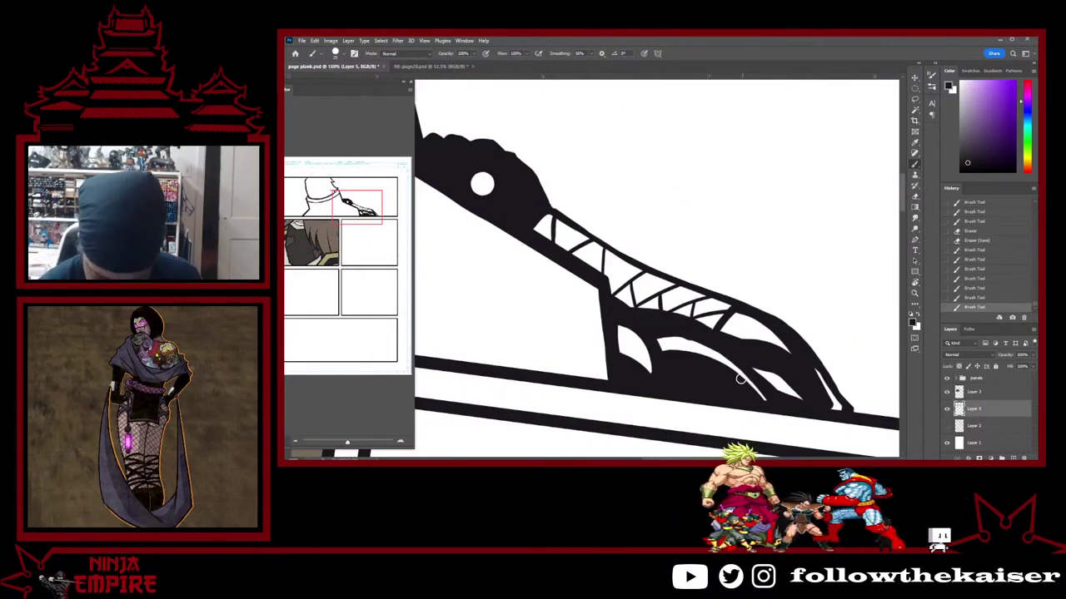
Refine the long curved white highlight below the arm fitting's lacing with black strokes, undoing the stroke over its tip
{"action": "key", "text": "ctrl+z"}
{"action": "left_click_drag", "start_coordinate": [691, 333], "coordinate": [767, 410]}
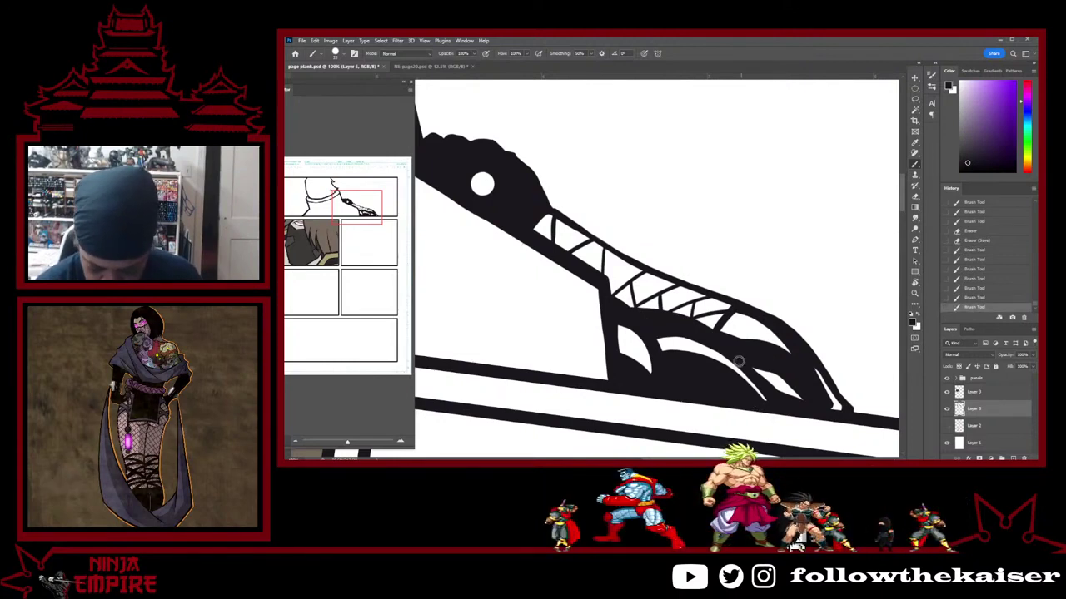
{"action": "left_click_drag", "start_coordinate": [740, 365], "coordinate": [767, 401]}
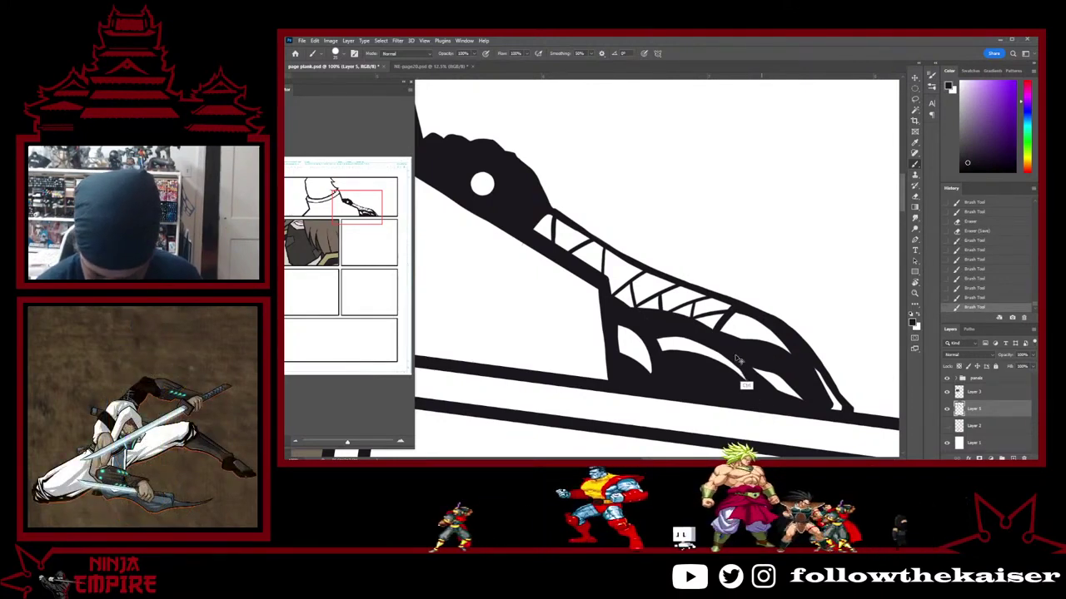
{"action": "key", "text": "ctrl+z"}
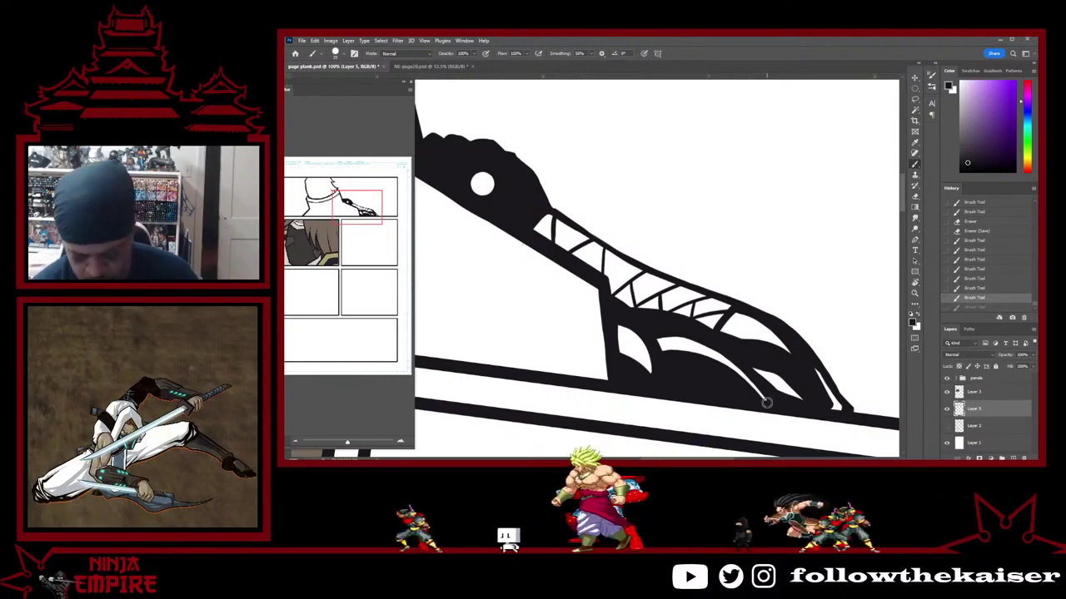
{"action": "left_click", "coordinate": [756, 387], "text": "ctrl"}
{"action": "left_click_drag", "start_coordinate": [775, 431], "coordinate": [754, 387]}
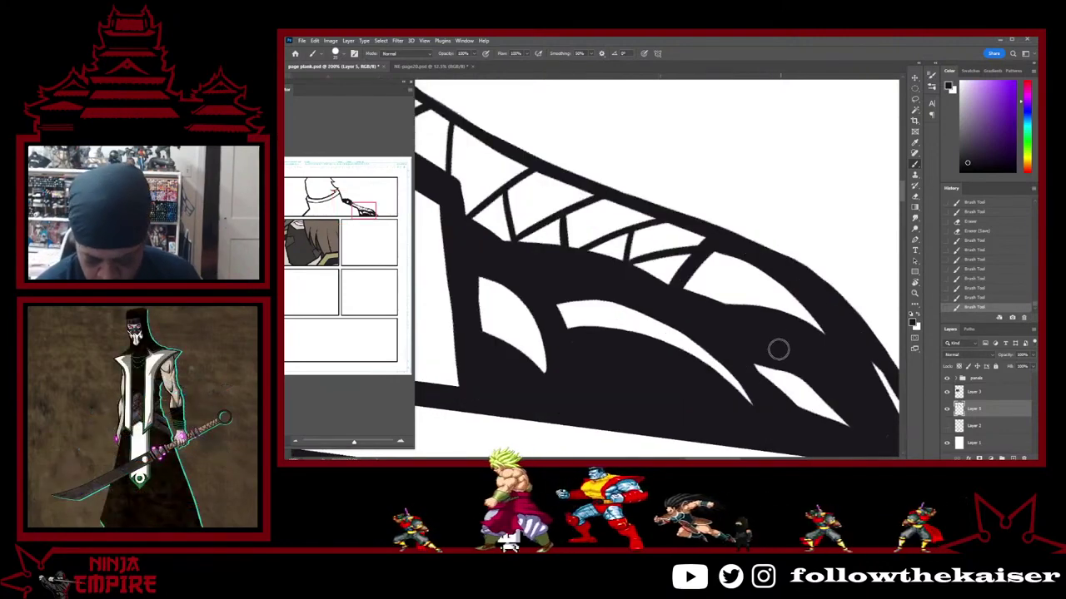
{"action": "scroll", "coordinate": [775, 350], "scroll_direction": "down", "scroll_amount": 2}
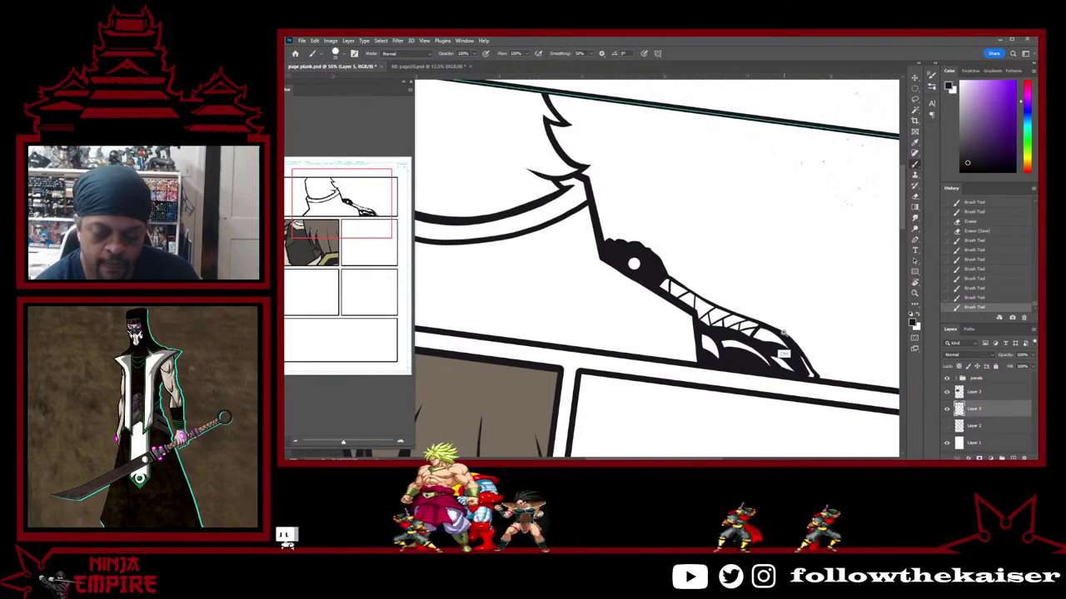
{"action": "scroll", "coordinate": [771, 319], "scroll_direction": "down", "scroll_amount": 3}
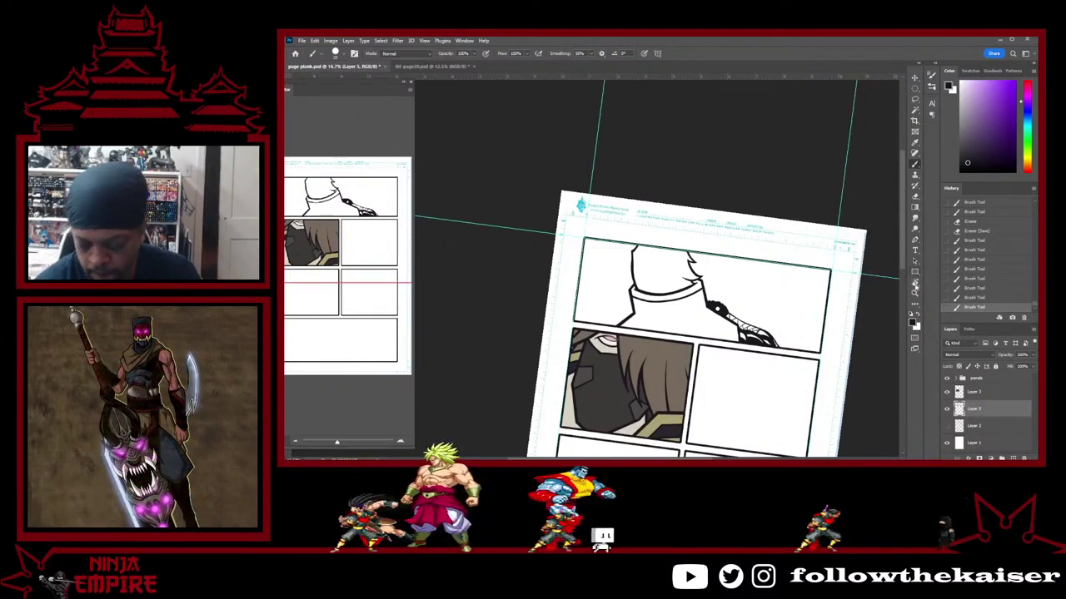
Show the red sketch on Layer 2 again
{"action": "left_click", "coordinate": [947, 426]}
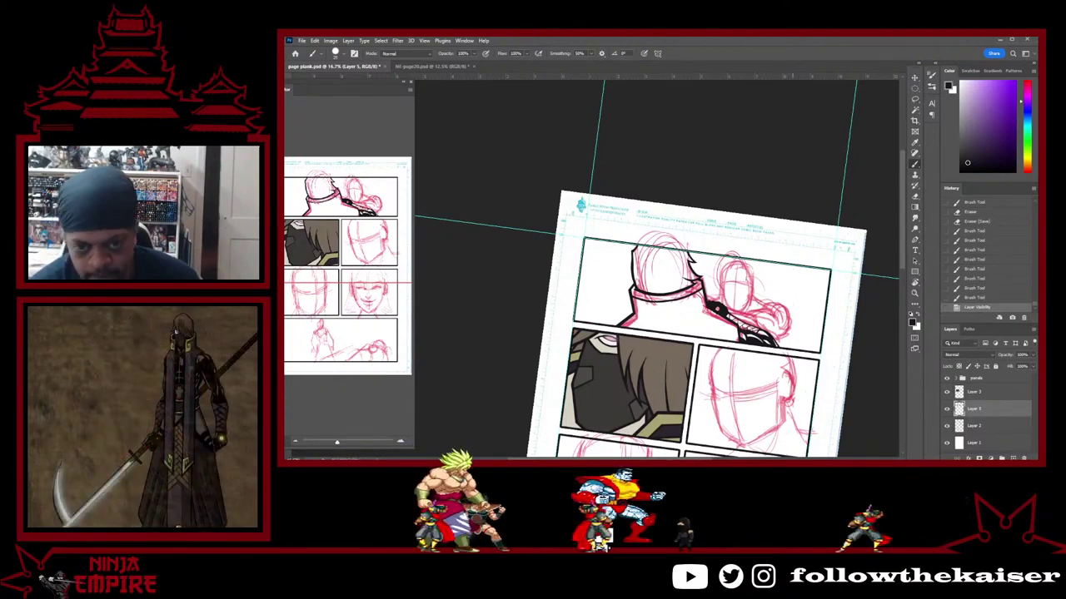
{"action": "key", "text": "r"}
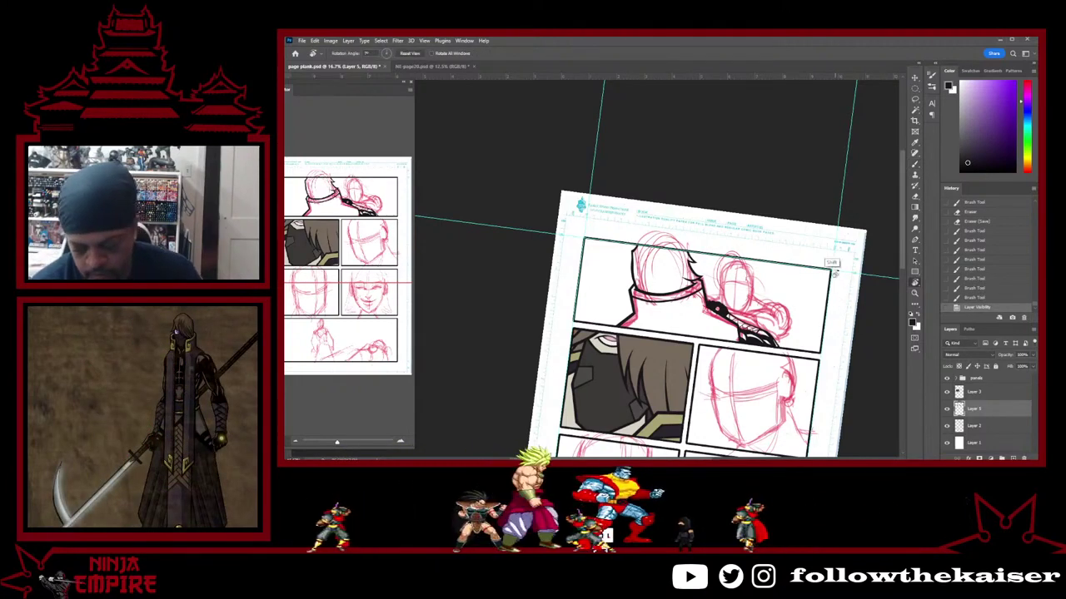
Reset the canvas rotation and lasso the arm fitting with its crossed lacing on the ink layer in the first panel
{"action": "key", "text": "Escape"}
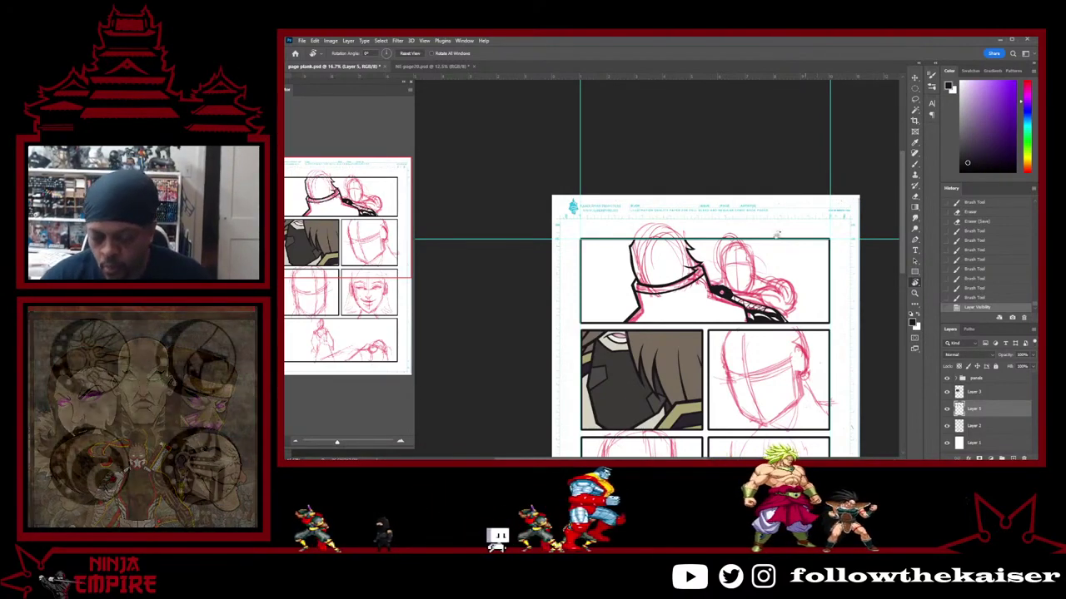
{"action": "scroll", "coordinate": [761, 301], "scroll_direction": "up", "scroll_amount": 3}
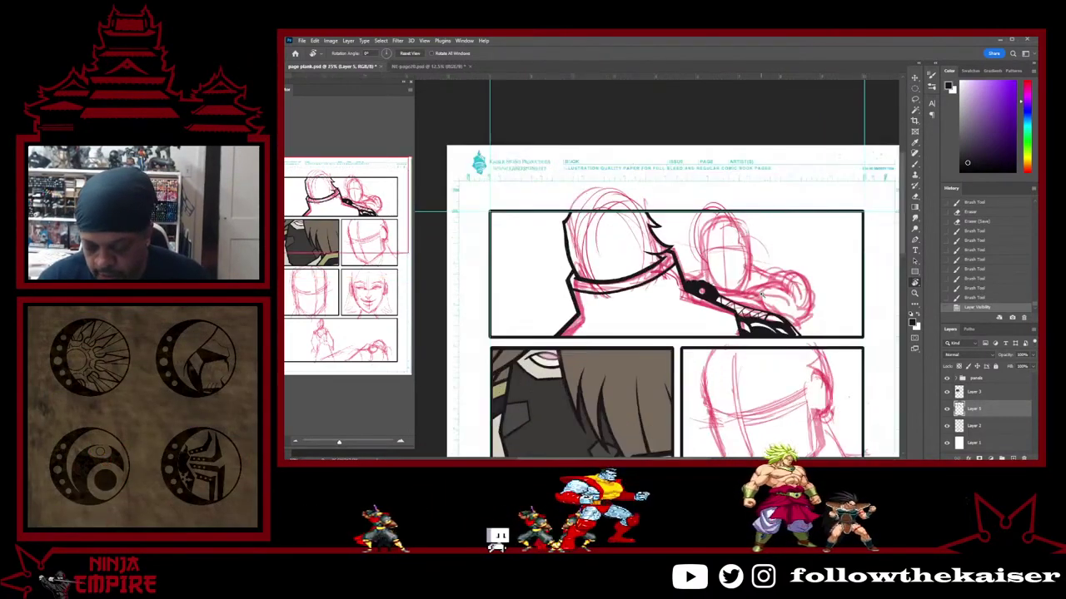
{"action": "key", "text": "b"}
{"action": "left_click_drag", "start_coordinate": [761, 357], "coordinate": [752, 296]}
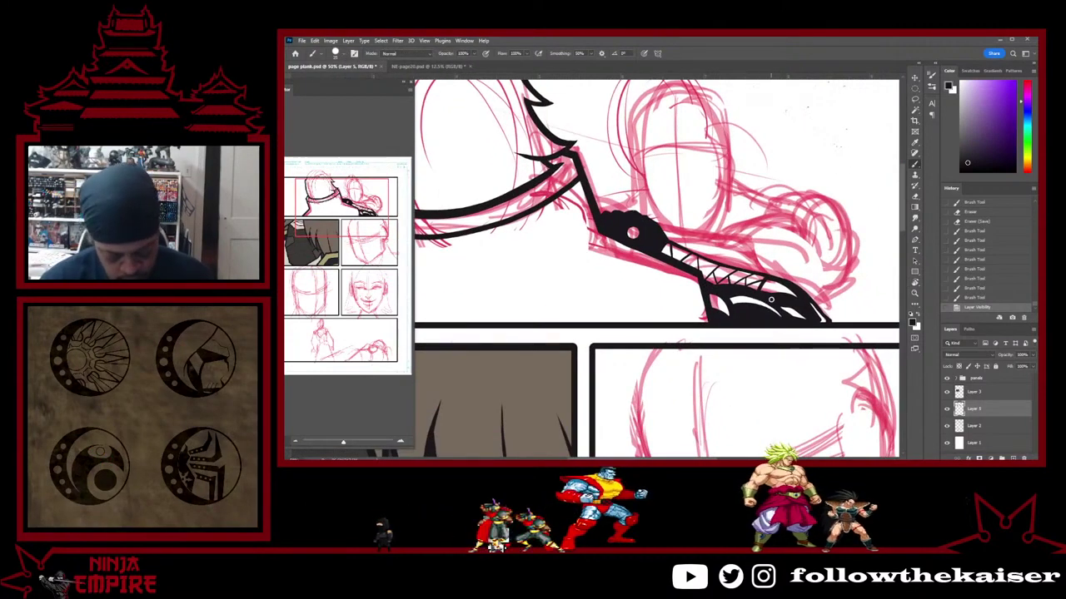
{"action": "key", "text": "l"}
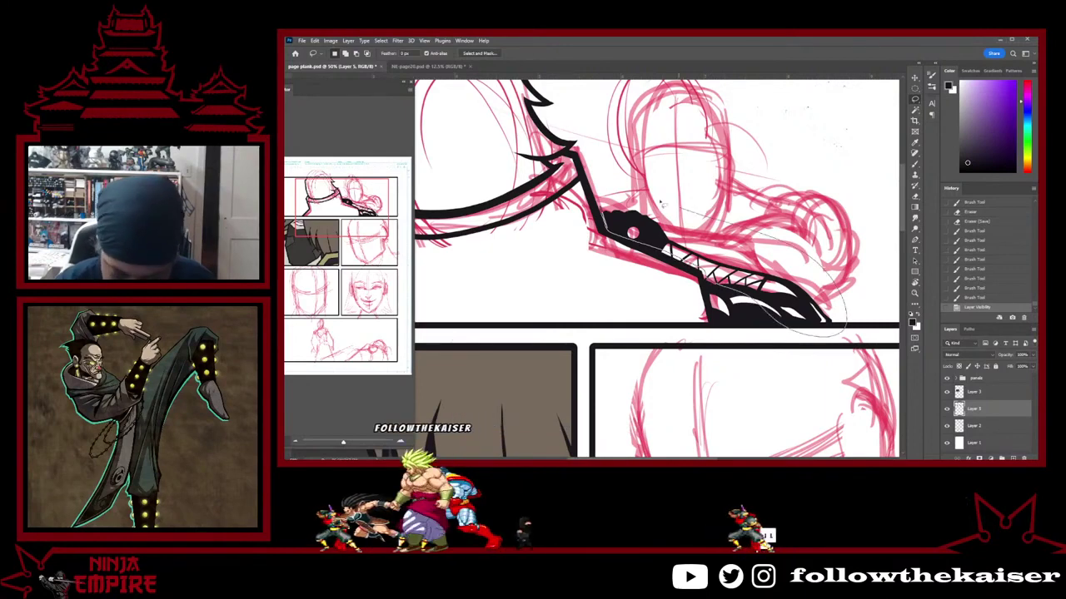
{"action": "left_click_drag", "start_coordinate": [618, 237], "coordinate": [625, 230]}
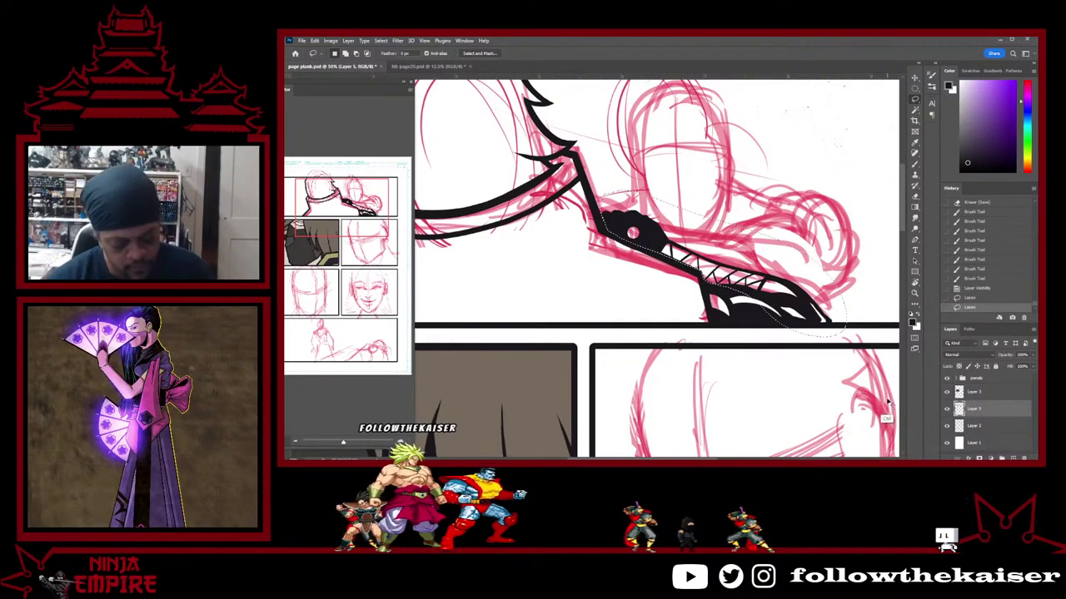
Free-transform the selected arm fitting, enlarging it to about 123% and placing its upper end against the collar
{"action": "key", "text": "ctrl+t"}
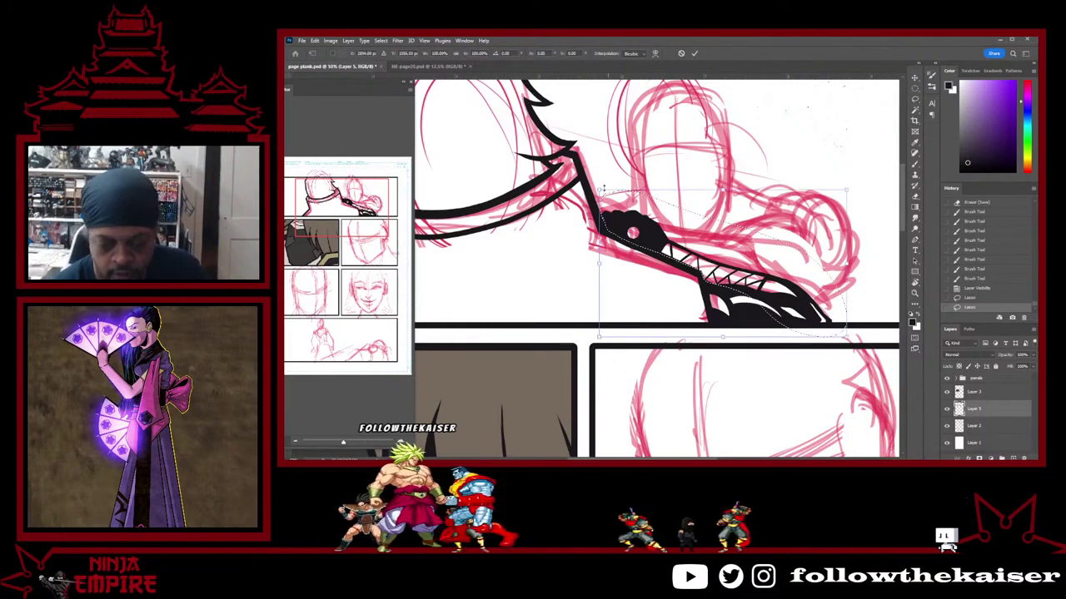
{"action": "left_click_drag", "start_coordinate": [603, 190], "coordinate": [562, 167]}
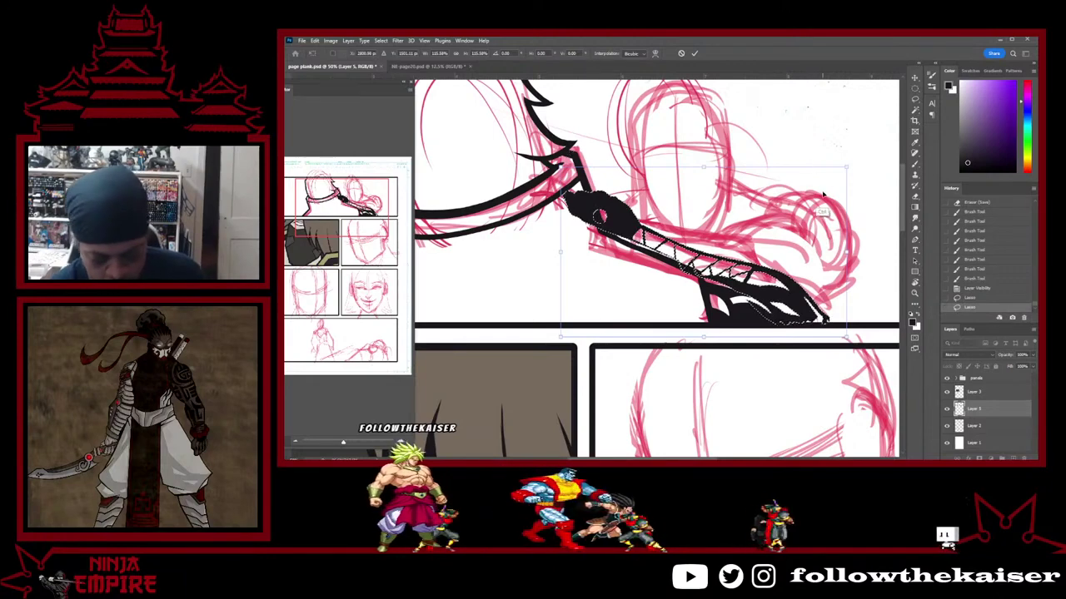
{"action": "left_click_drag", "start_coordinate": [822, 193], "coordinate": [861, 165]}
{"action": "left_click_drag", "start_coordinate": [603, 178], "coordinate": [569, 158]}
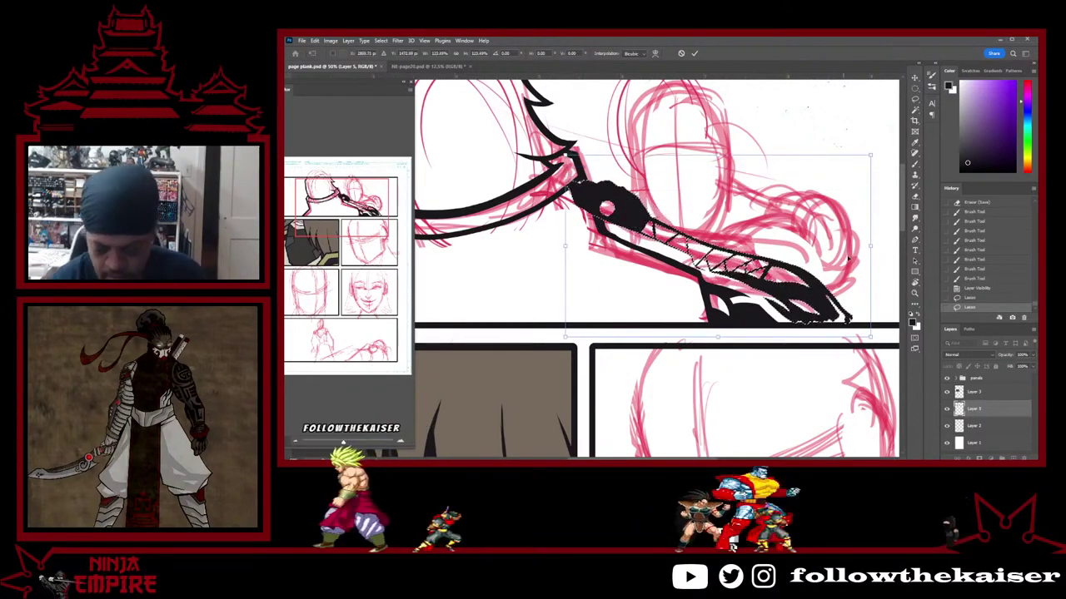
{"action": "scroll", "coordinate": [848, 261], "scroll_direction": "down", "scroll_amount": 2}
{"action": "key", "text": "Return"}
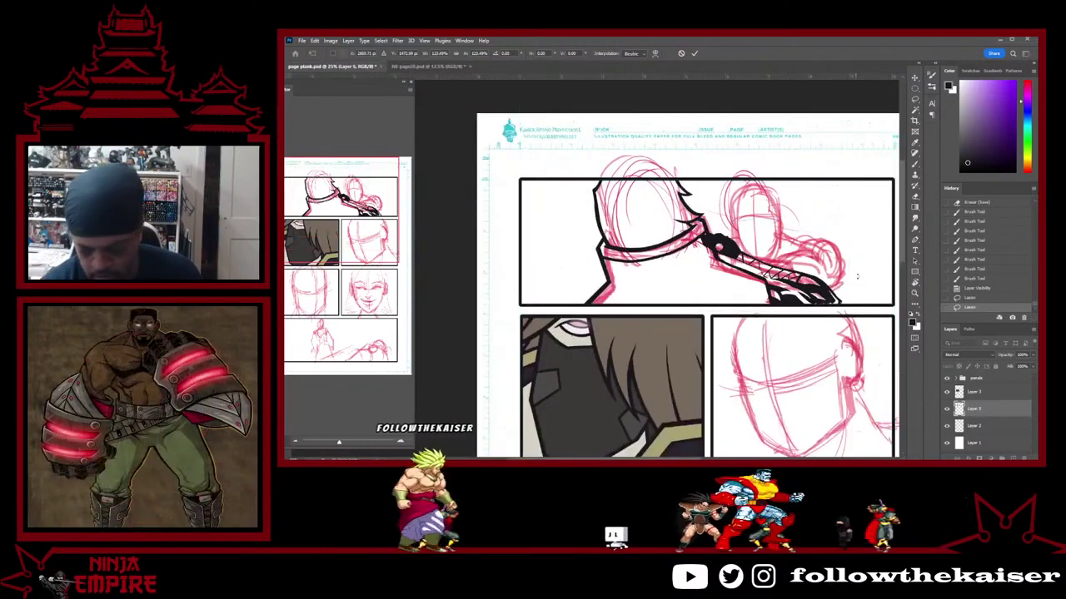
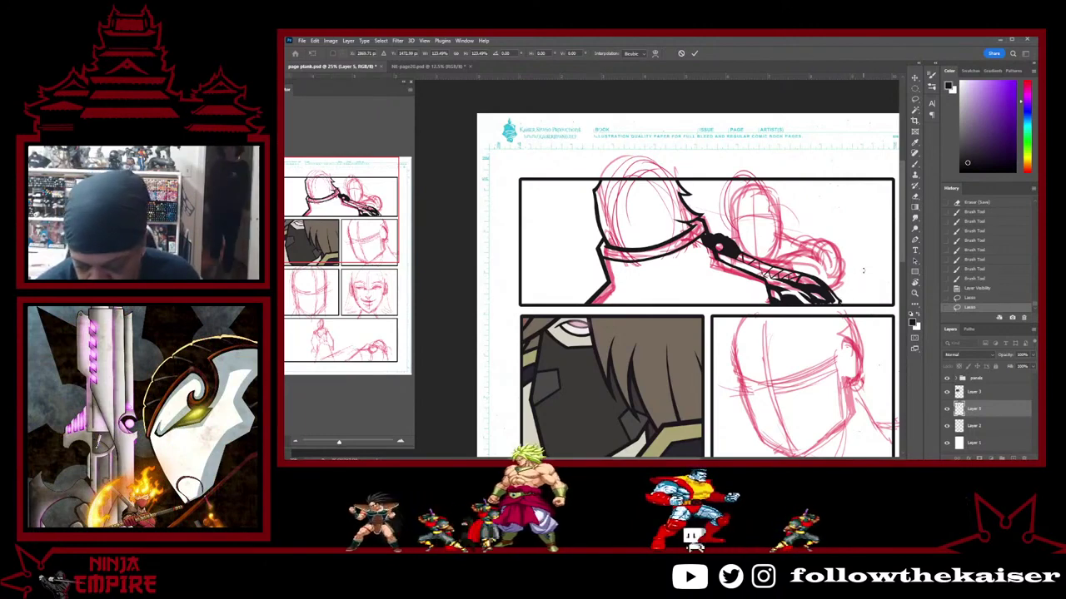
Rotate the selected arm fitting about 6° counterclockwise and enlarge it to about 140%
{"action": "mouse_move", "coordinate": [863, 271]}
{"action": "left_mouse_down"}
{"action": "mouse_move", "coordinate": [866, 257]}
{"action": "mouse_move", "coordinate": [815, 267]}
{"action": "mouse_move", "coordinate": [833, 282]}
{"action": "left_mouse_up"}
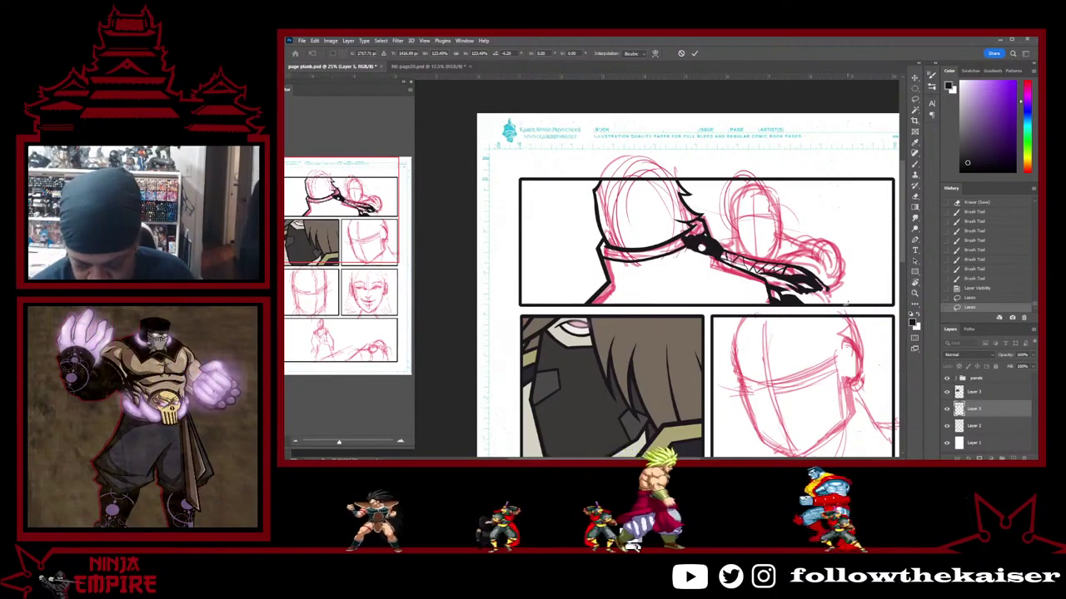
{"action": "key", "text": "ctrl+h"}
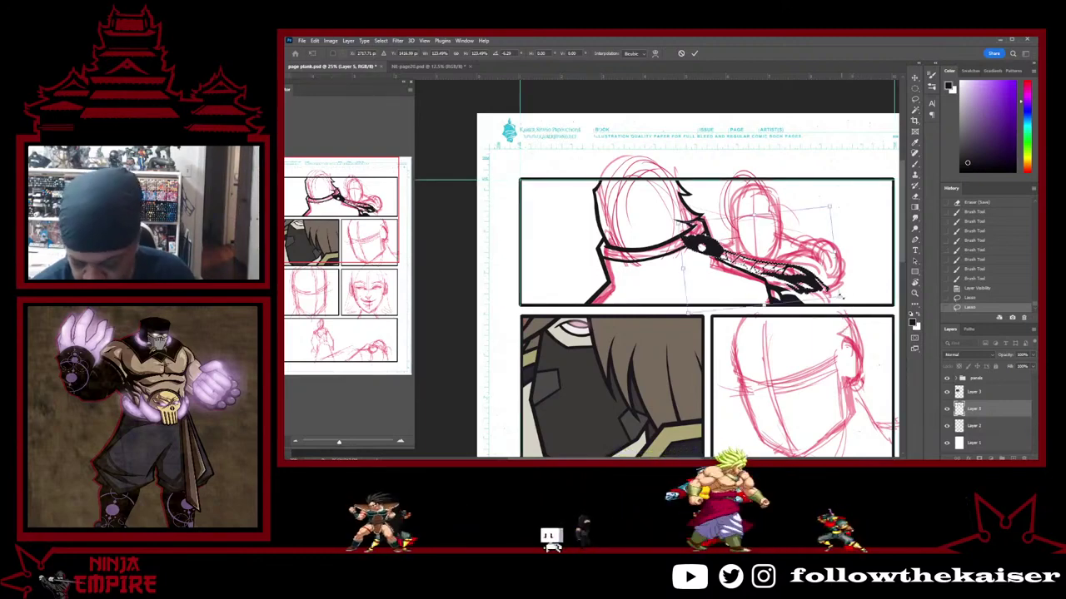
{"action": "left_click_drag", "start_coordinate": [839, 293], "coordinate": [861, 311]}
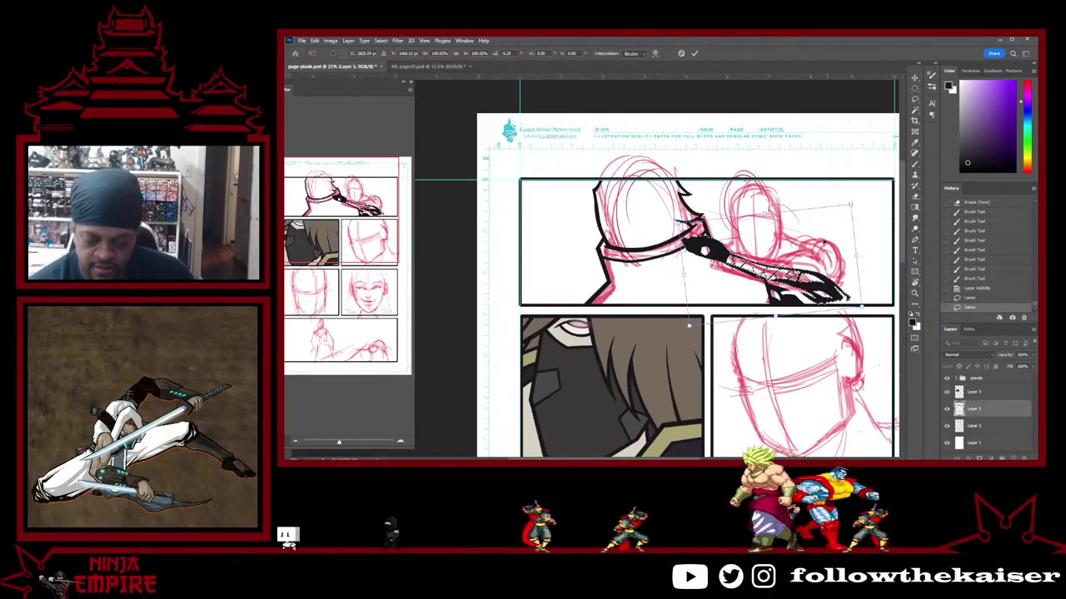
Check the enlarged arm fitting against the first panel and the rest of the page layout
{"action": "left_click", "coordinate": [810, 337], "text": "ctrl+alt"}
{"action": "left_click_drag", "start_coordinate": [816, 338], "coordinate": [797, 289]}
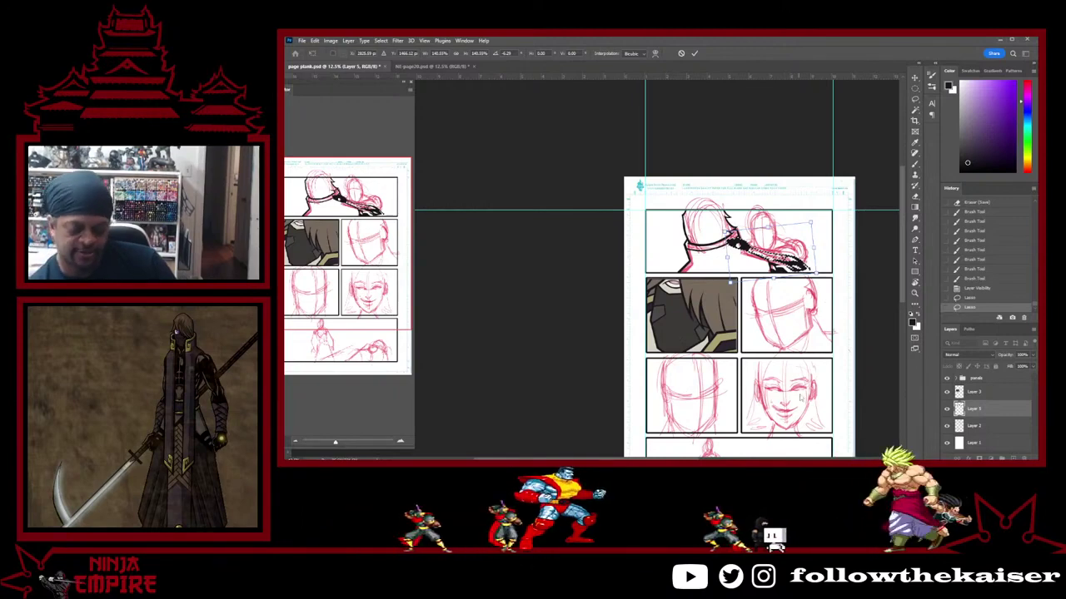
{"action": "left_click_drag", "start_coordinate": [798, 370], "coordinate": [773, 246]}
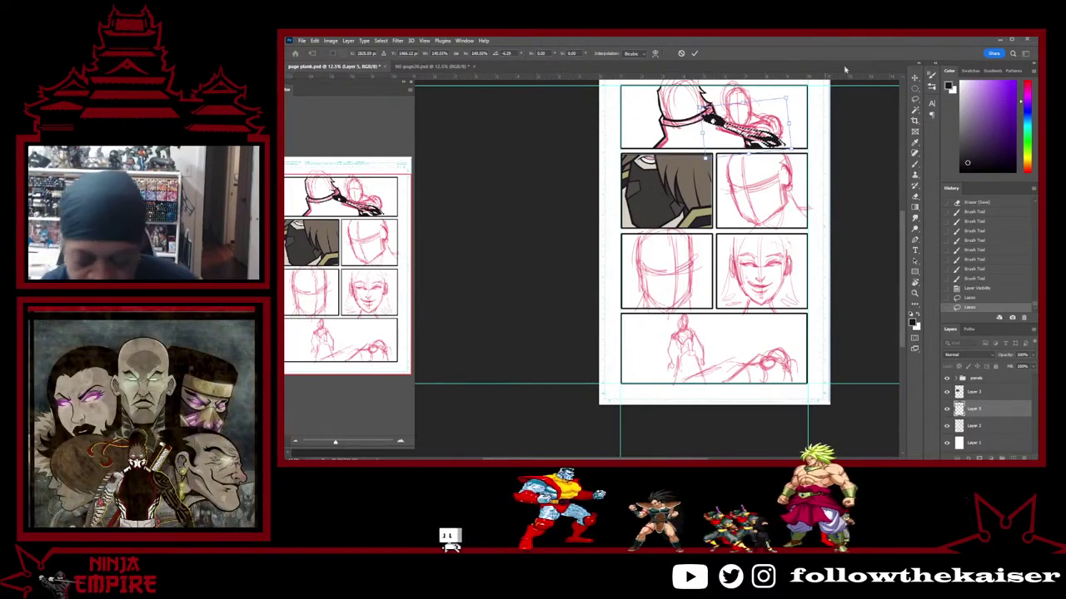
{"action": "scroll", "coordinate": [747, 131], "scroll_direction": "up", "scroll_amount": 3}
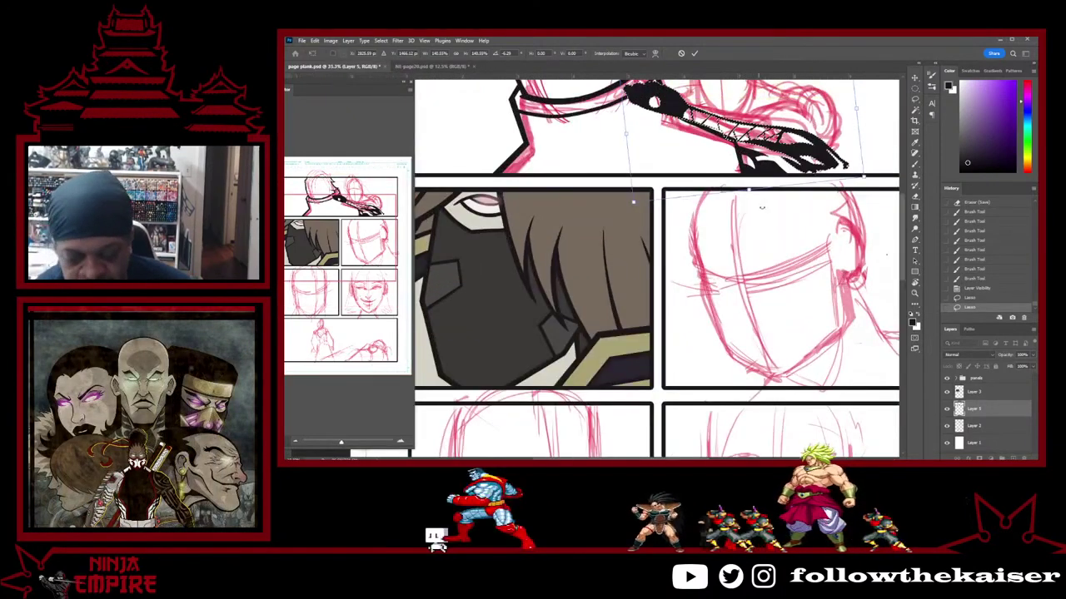
{"action": "left_click", "coordinate": [746, 225], "text": "ctrl"}
{"action": "left_click", "coordinate": [753, 233], "text": "alt"}
{"action": "left_click", "coordinate": [753, 234], "text": "alt"}
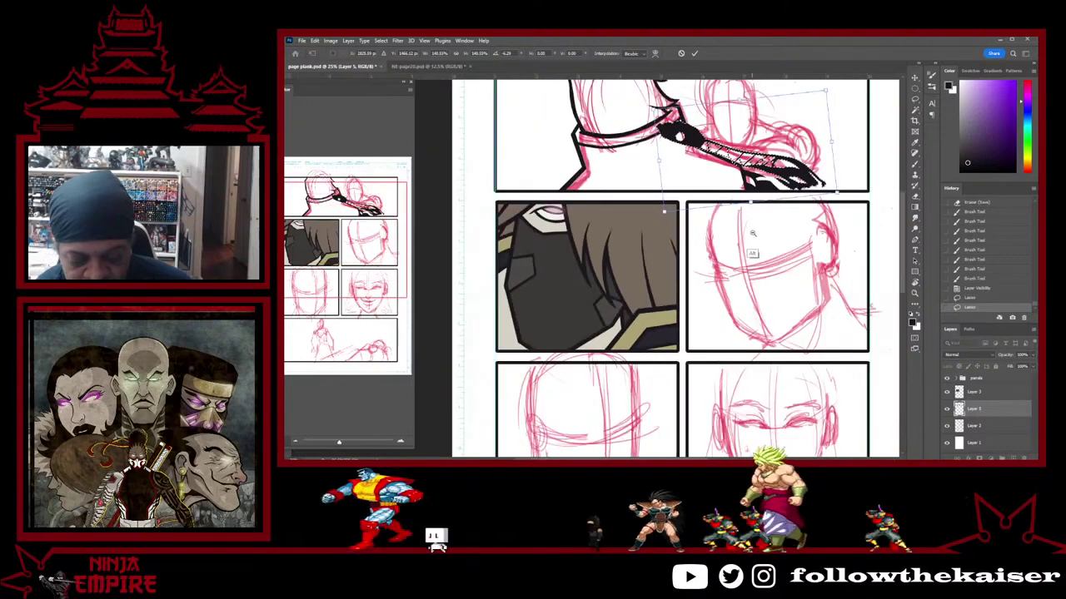
{"action": "left_click_drag", "start_coordinate": [752, 234], "coordinate": [663, 326]}
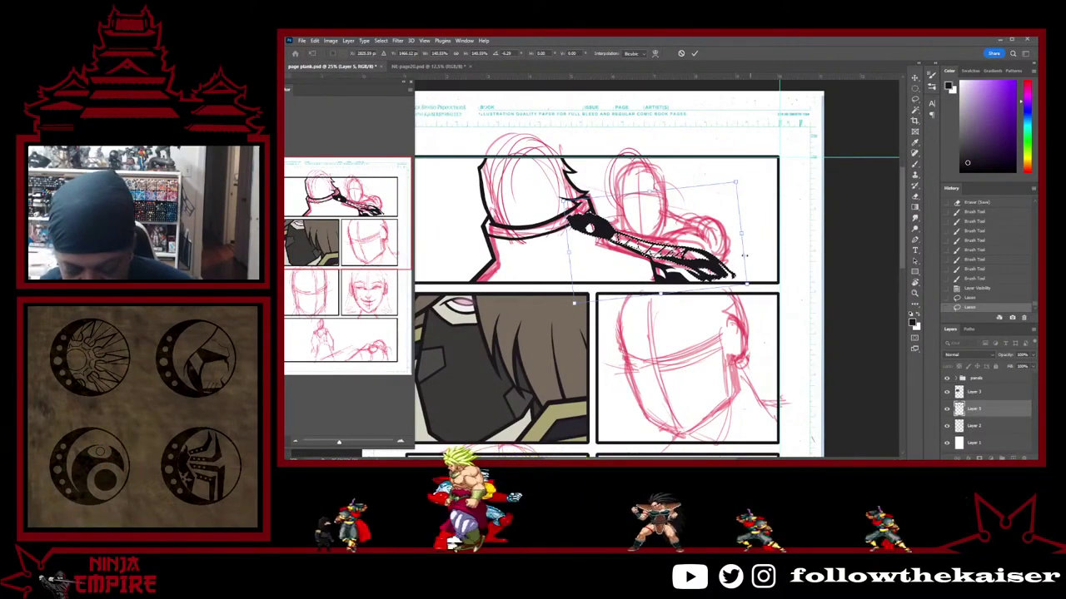
Reposition the arm fitting over the sketched arm, enlarge it to about 155%, rotate it to about 10° counterclockwise, and apply the transform
{"action": "mouse_move", "coordinate": [743, 256]}
{"action": "left_mouse_down"}
{"action": "mouse_move", "coordinate": [728, 250]}
{"action": "mouse_move", "coordinate": [762, 230]}
{"action": "left_mouse_up"}
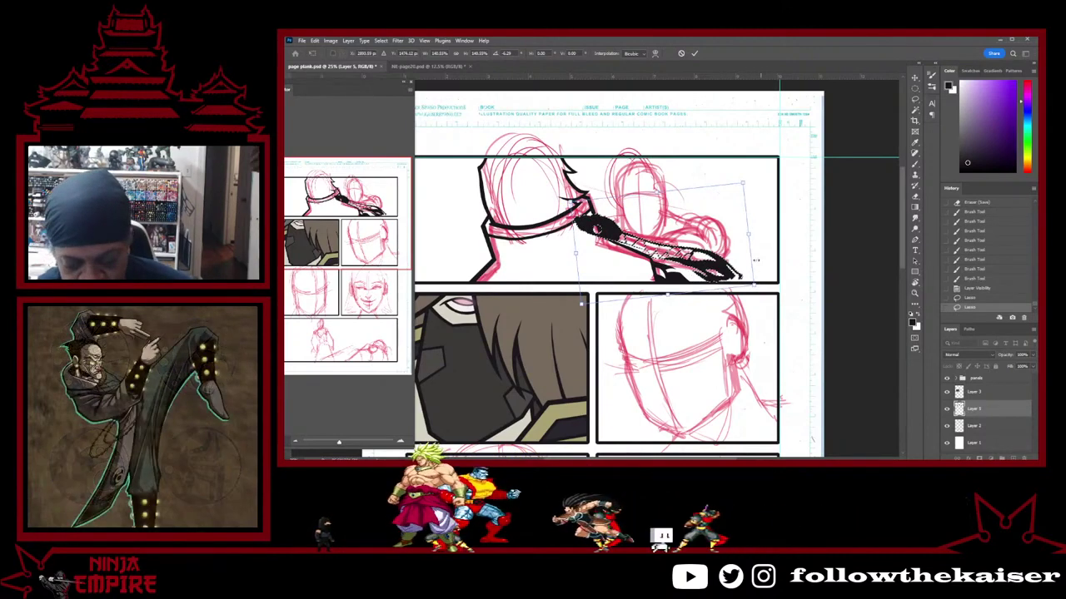
{"action": "left_click_drag", "start_coordinate": [756, 287], "coordinate": [776, 296]}
{"action": "left_click_drag", "start_coordinate": [776, 231], "coordinate": [780, 212]}
{"action": "left_click_drag", "start_coordinate": [722, 255], "coordinate": [718, 245]}
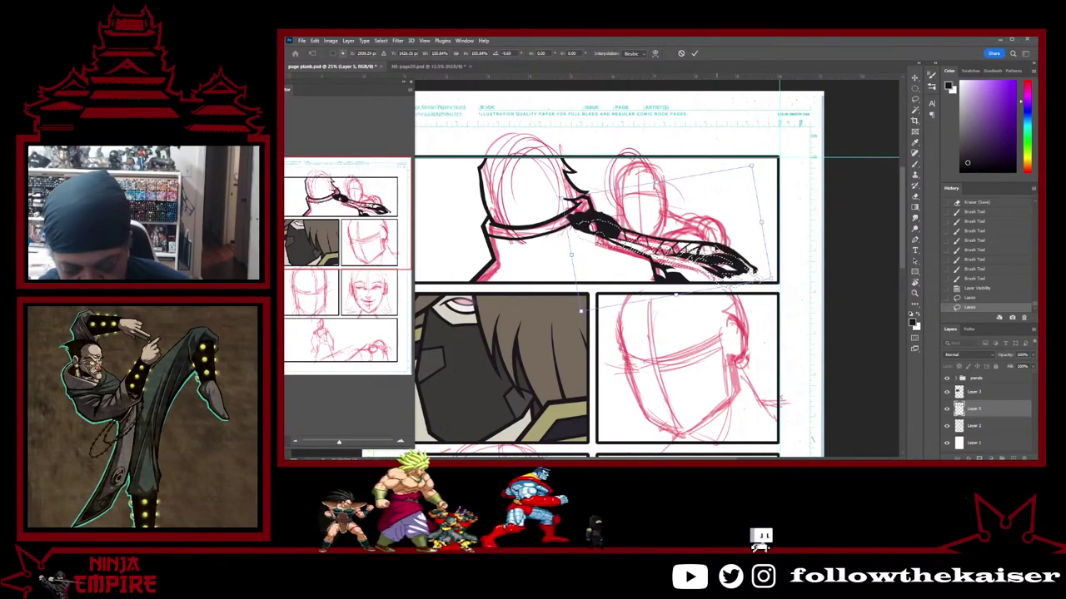
{"action": "key", "text": "Return"}
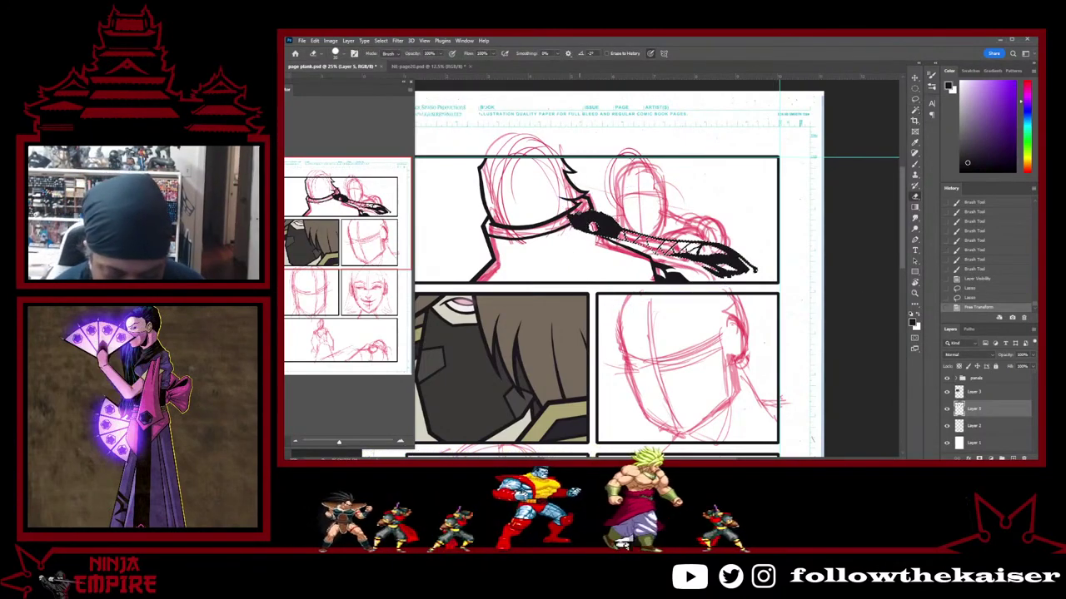
Erase the enlarged arm fitting's upper end where it overlaps the collar, deselect it, and clean up the ink below the hair strand
{"action": "mouse_move", "coordinate": [578, 212]}
{"action": "left_mouse_down"}
{"action": "mouse_move", "coordinate": [568, 209]}
{"action": "mouse_move", "coordinate": [571, 220]}
{"action": "mouse_move", "coordinate": [594, 227]}
{"action": "mouse_move", "coordinate": [592, 207]}
{"action": "left_mouse_up"}
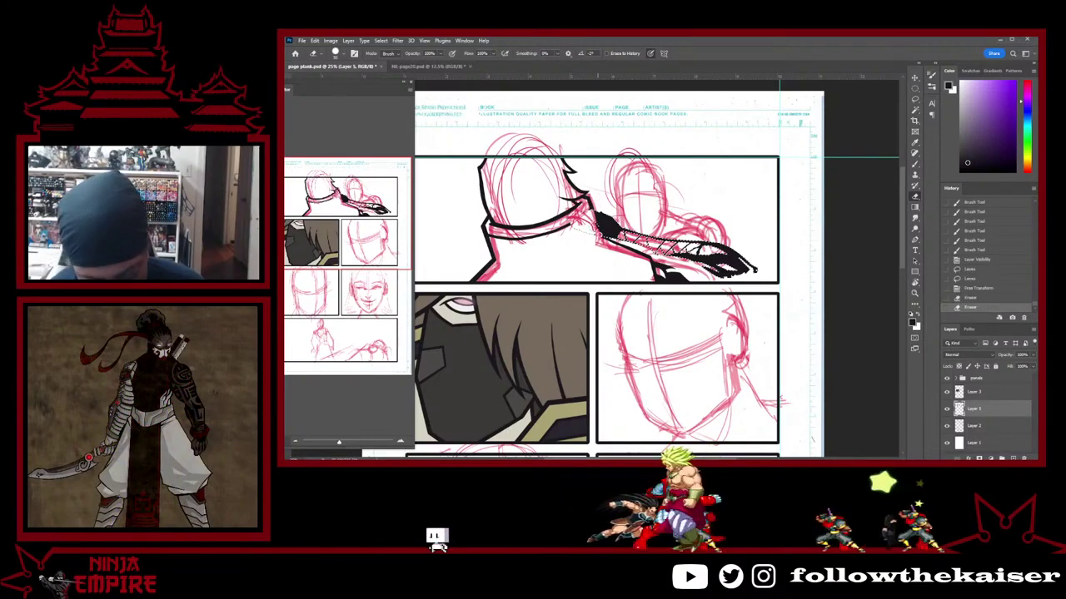
{"action": "key", "text": "ctrl+d"}
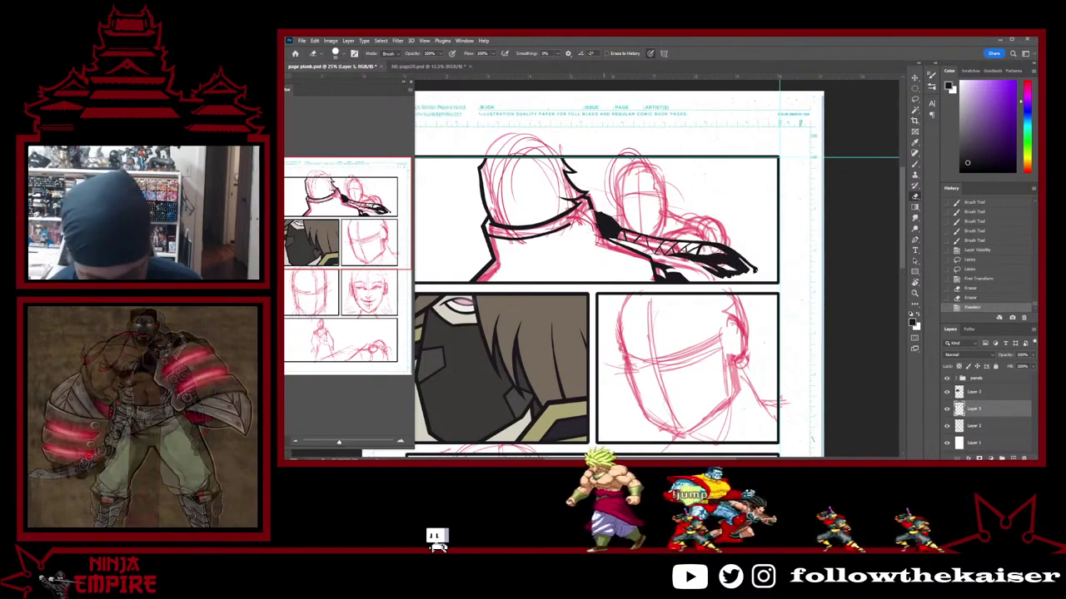
{"action": "scroll", "coordinate": [599, 224], "scroll_direction": "up", "scroll_amount": 2}
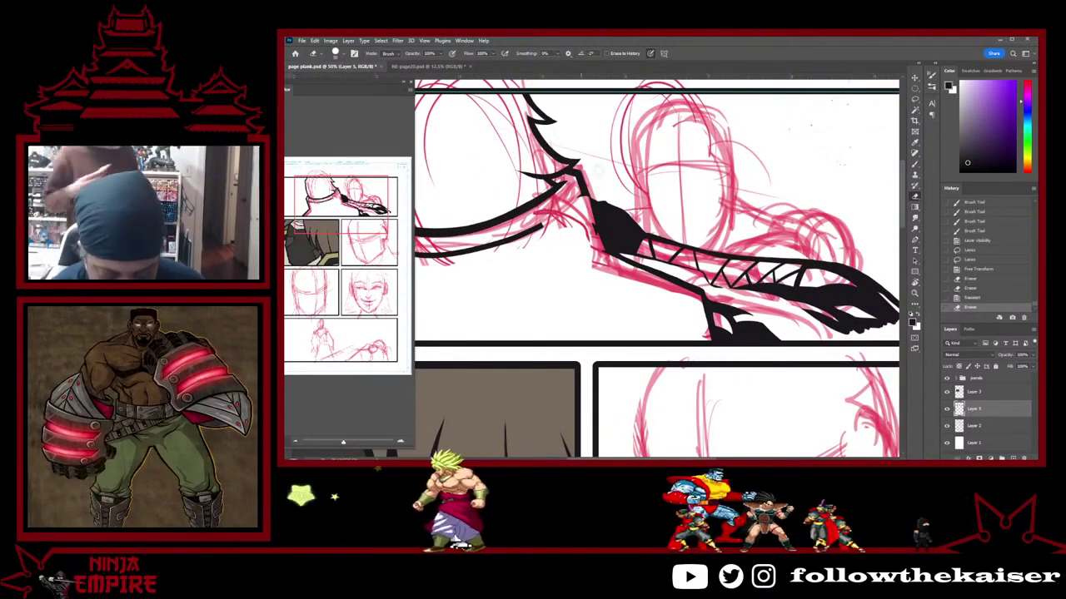
{"action": "left_click_drag", "start_coordinate": [585, 198], "coordinate": [576, 205]}
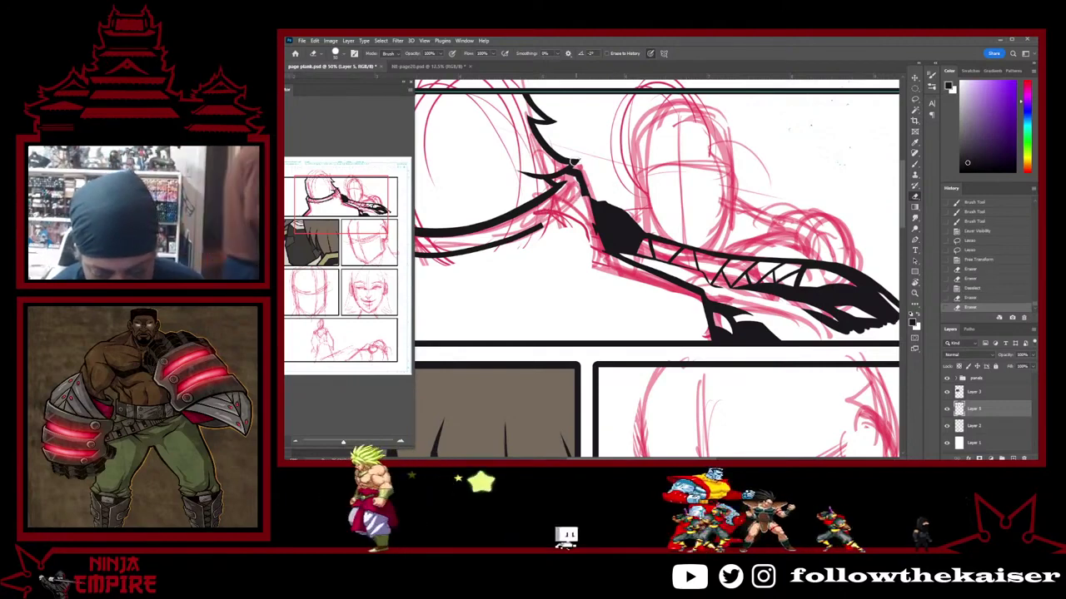
Redraw the black line from the collar into the arm fitting's upper end and thicken the fitting's lower edge
{"action": "key", "text": "b"}
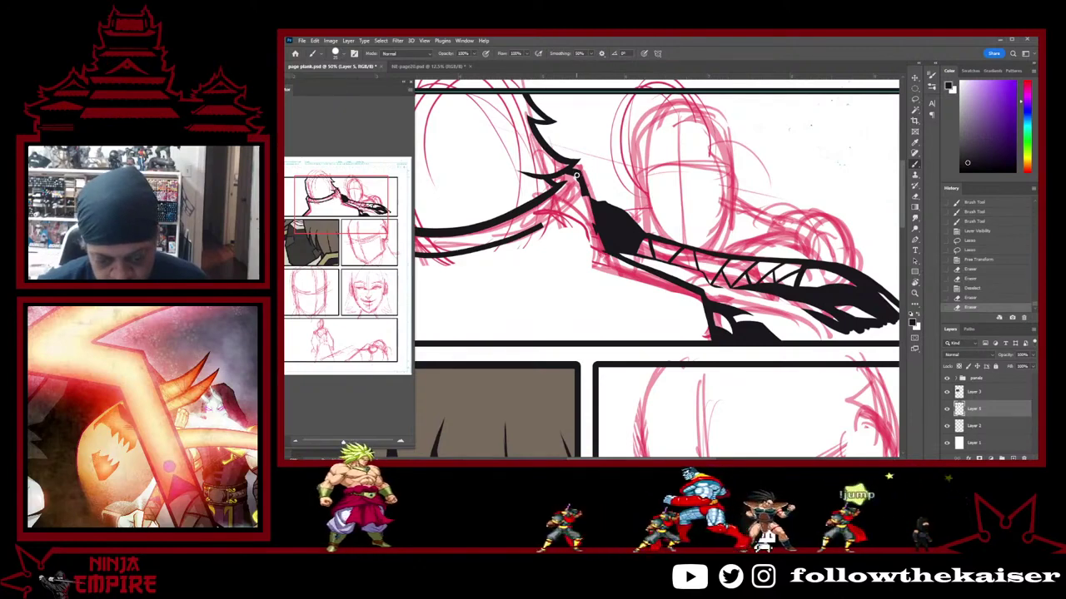
{"action": "left_click_drag", "start_coordinate": [576, 175], "coordinate": [597, 235]}
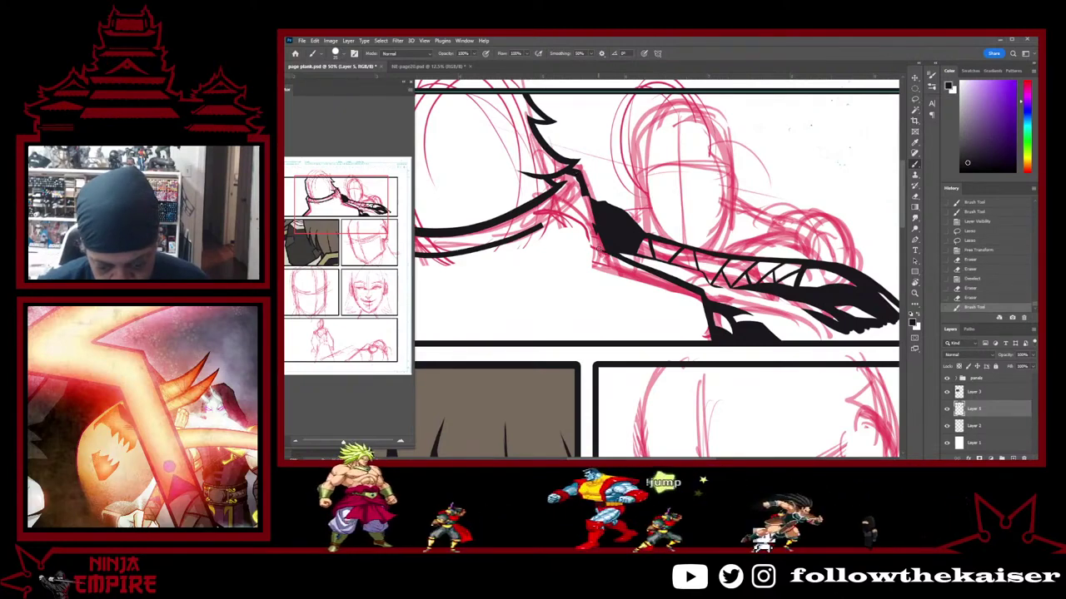
{"action": "left_click_drag", "start_coordinate": [586, 194], "coordinate": [601, 247]}
{"action": "left_click_drag", "start_coordinate": [593, 210], "coordinate": [611, 252]}
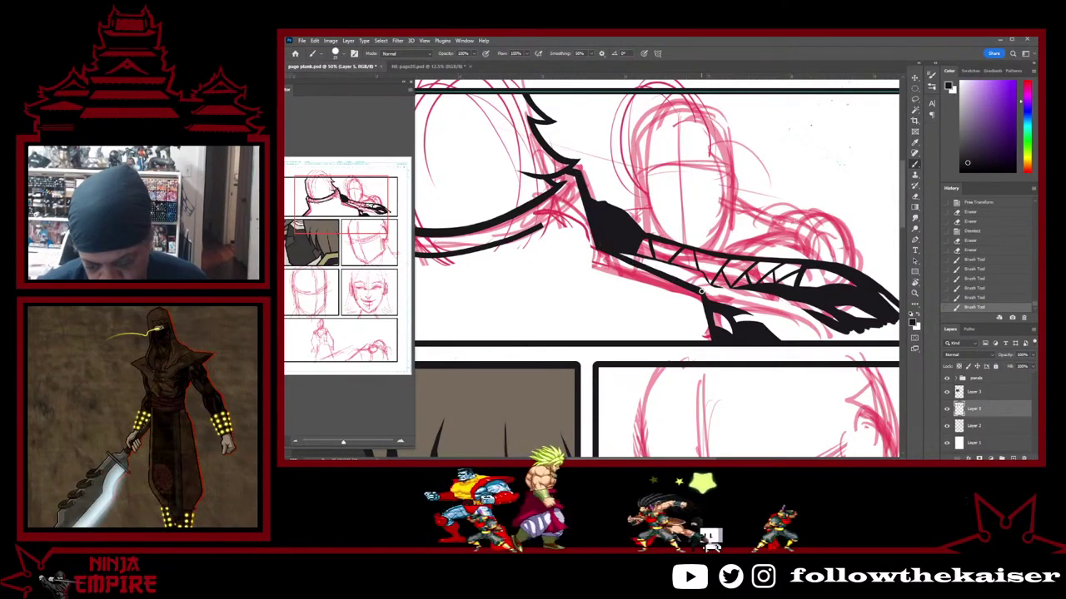
{"action": "left_click_drag", "start_coordinate": [702, 291], "coordinate": [705, 298]}
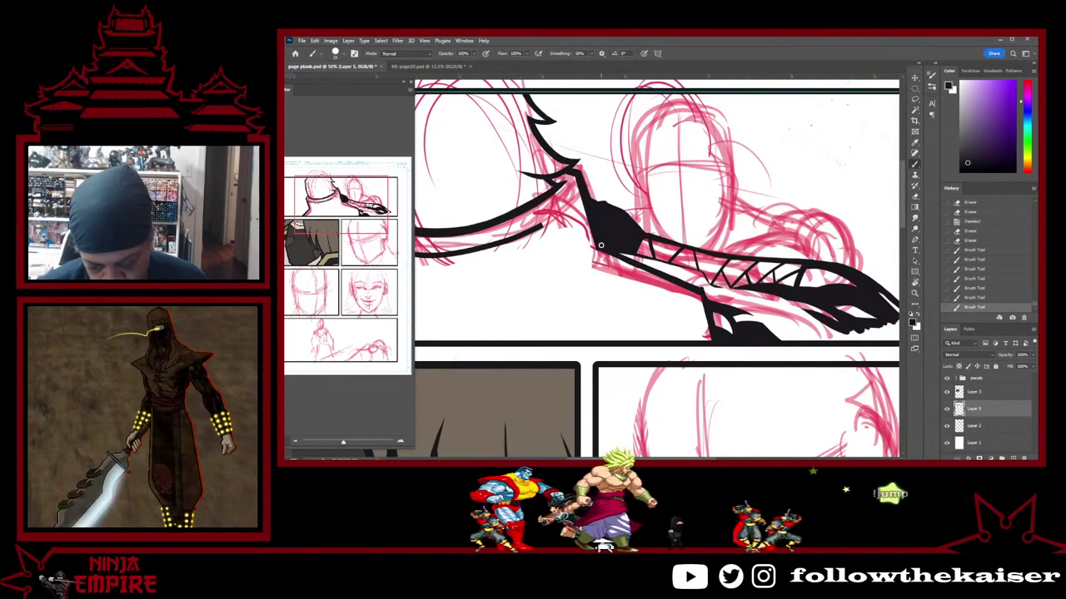
{"action": "left_click_drag", "start_coordinate": [600, 244], "coordinate": [596, 248]}
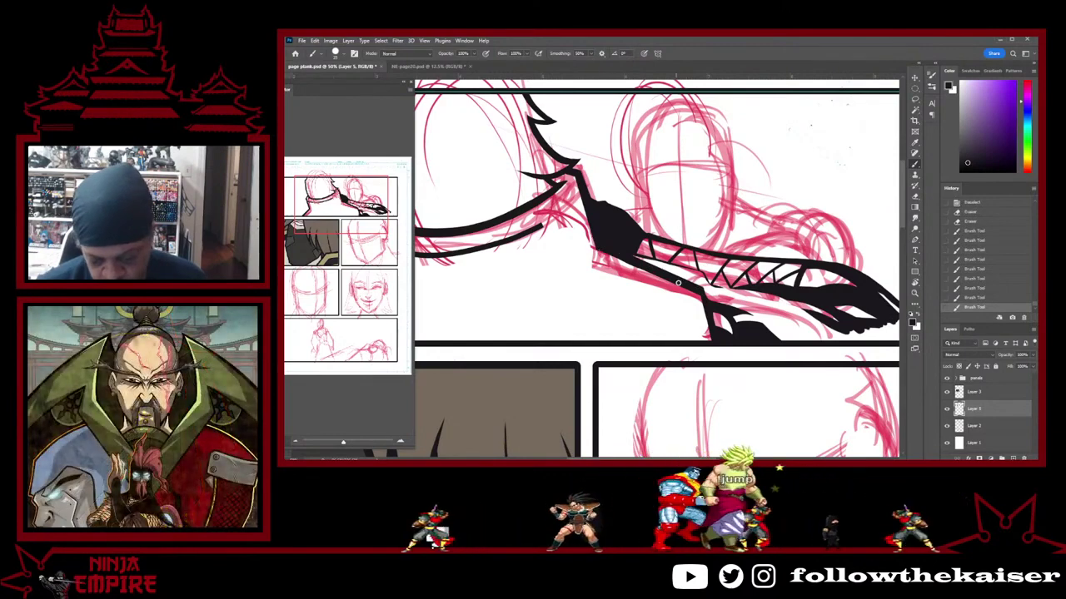
{"action": "left_click_drag", "start_coordinate": [677, 283], "coordinate": [700, 293]}
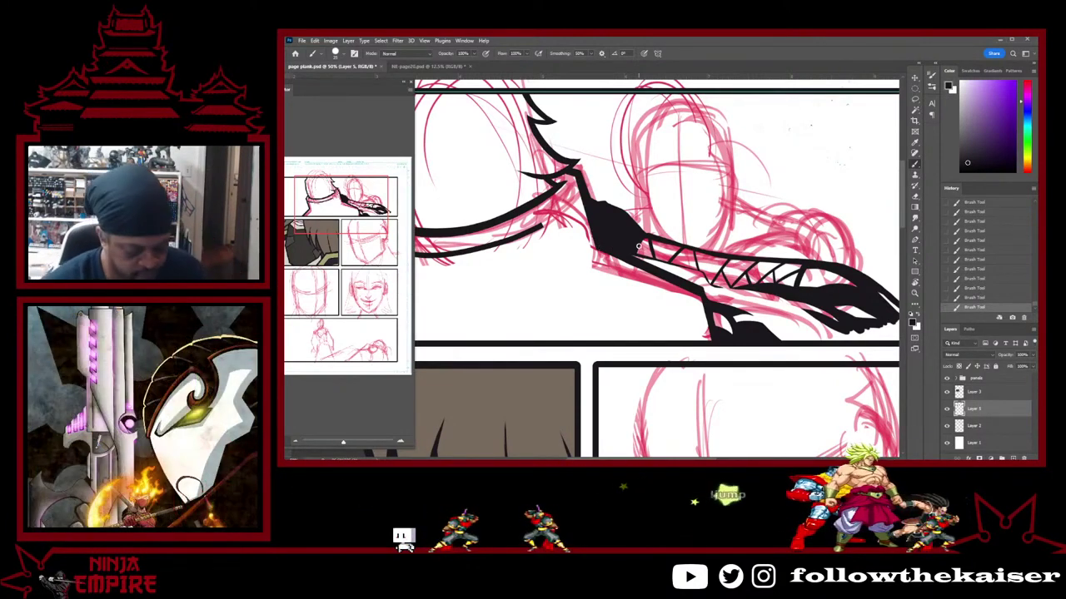
Undo the last brush stroke and extend the lower collar line in black to meet the line leading to the arm fitting
{"action": "key", "text": "r"}
{"action": "left_click_drag", "start_coordinate": [528, 192], "coordinate": [693, 264]}
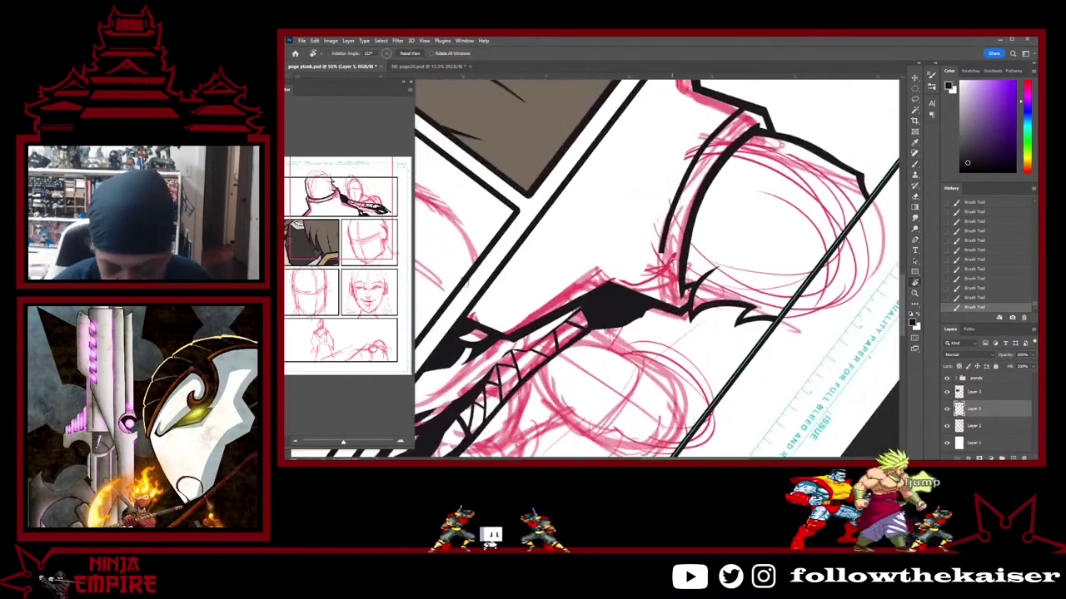
{"action": "left_click", "coordinate": [662, 253], "text": "ctrl"}
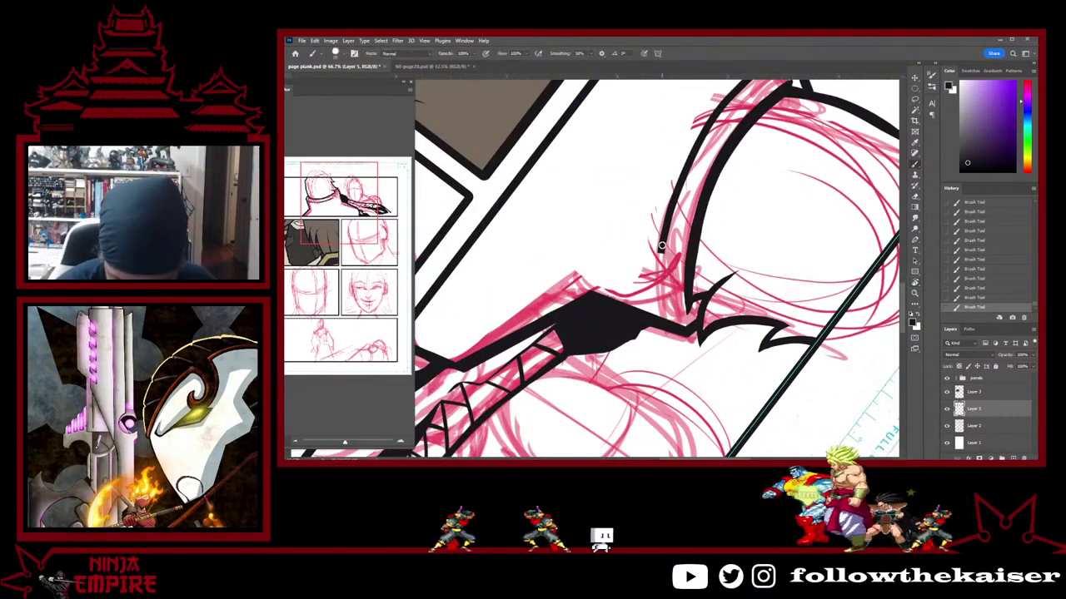
{"action": "key", "text": "ctrl+z"}
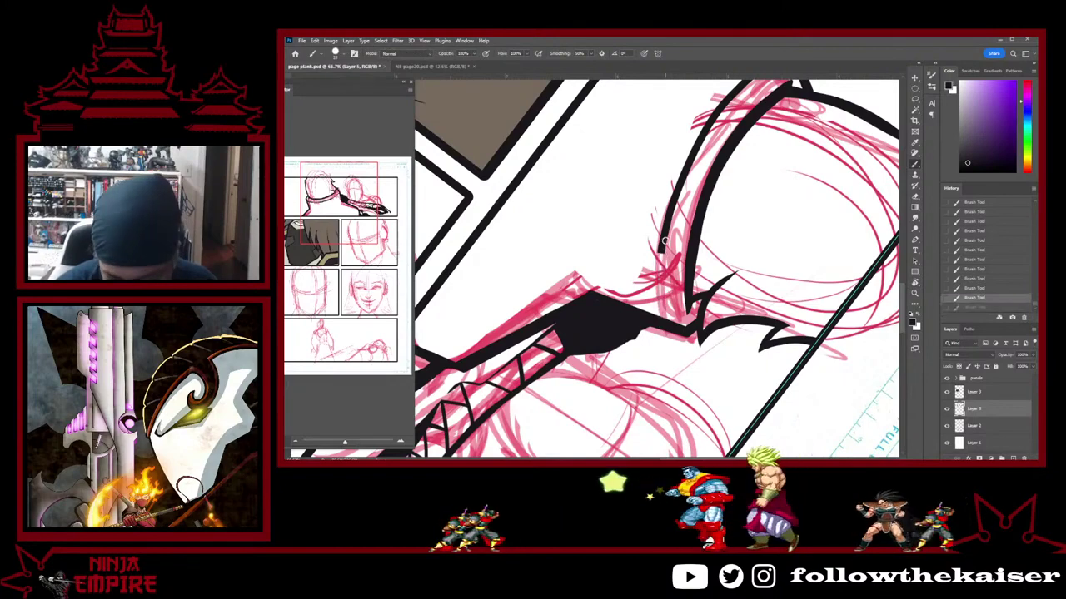
{"action": "left_click_drag", "start_coordinate": [661, 244], "coordinate": [660, 305]}
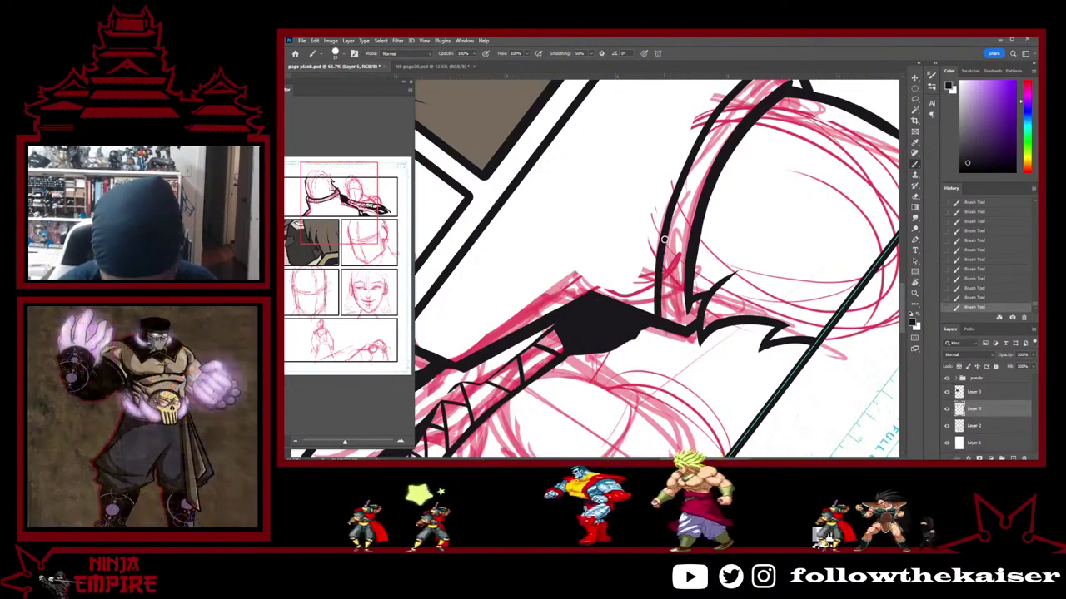
Undo the last brush strokes and redraw the lower part of the collar's outer line in black
{"action": "key", "text": "ctrl+z"}
{"action": "left_click_drag", "start_coordinate": [663, 245], "coordinate": [659, 320]}
{"action": "key", "text": "ctrl+z"}
{"action": "key", "text": "ctrl+z"}
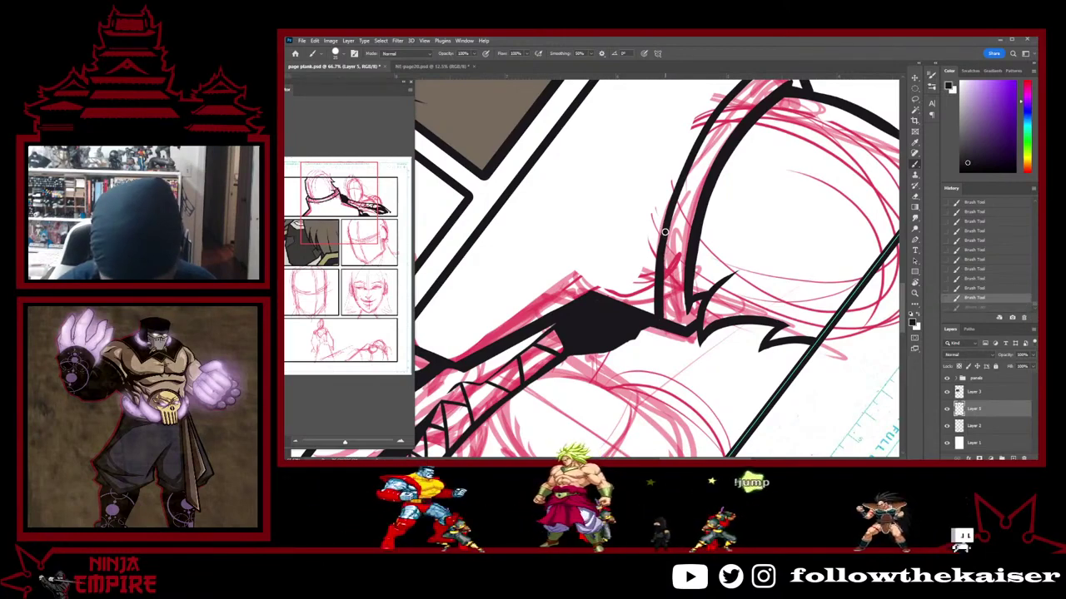
{"action": "left_click_drag", "start_coordinate": [660, 268], "coordinate": [659, 315]}
{"action": "key", "text": "ctrl+z"}
{"action": "left_click_drag", "start_coordinate": [660, 250], "coordinate": [676, 200]}
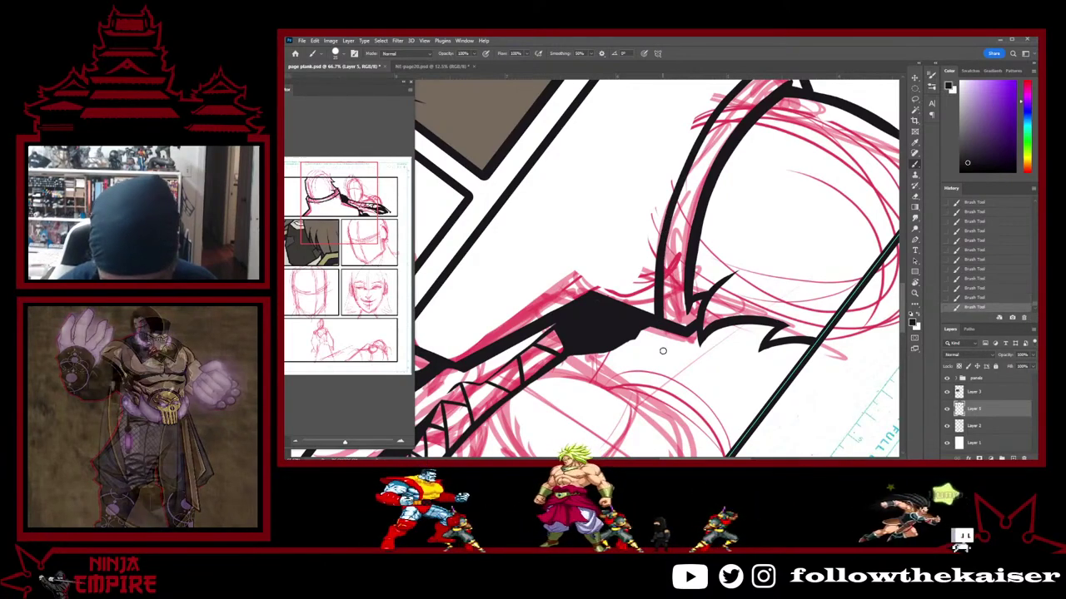
Erase excess ink from the facing edges of the collar's two black lines
{"action": "key", "text": "e"}
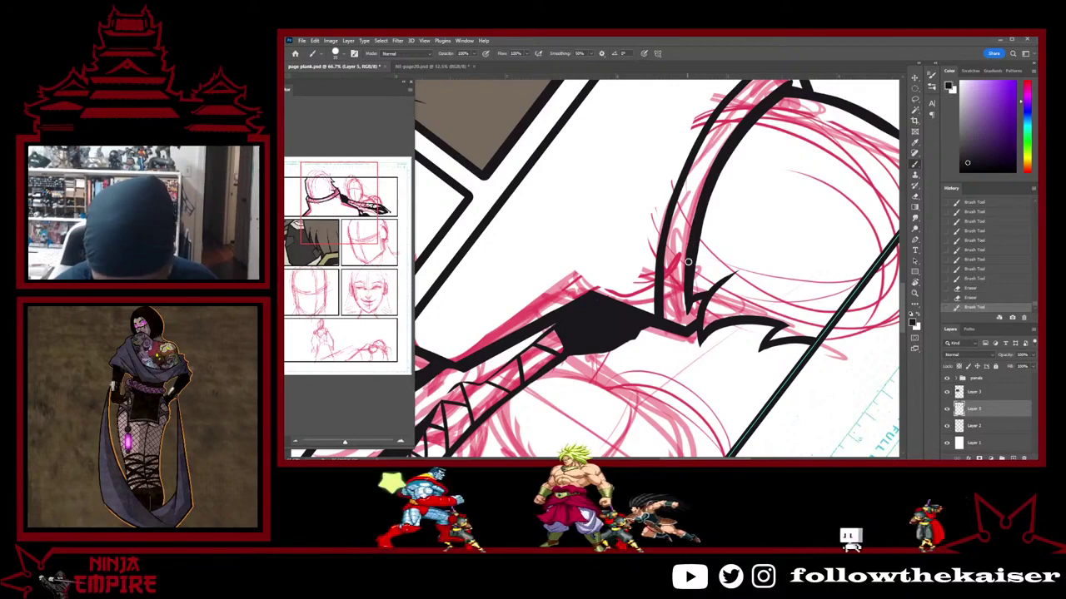
{"action": "key", "text": "e"}
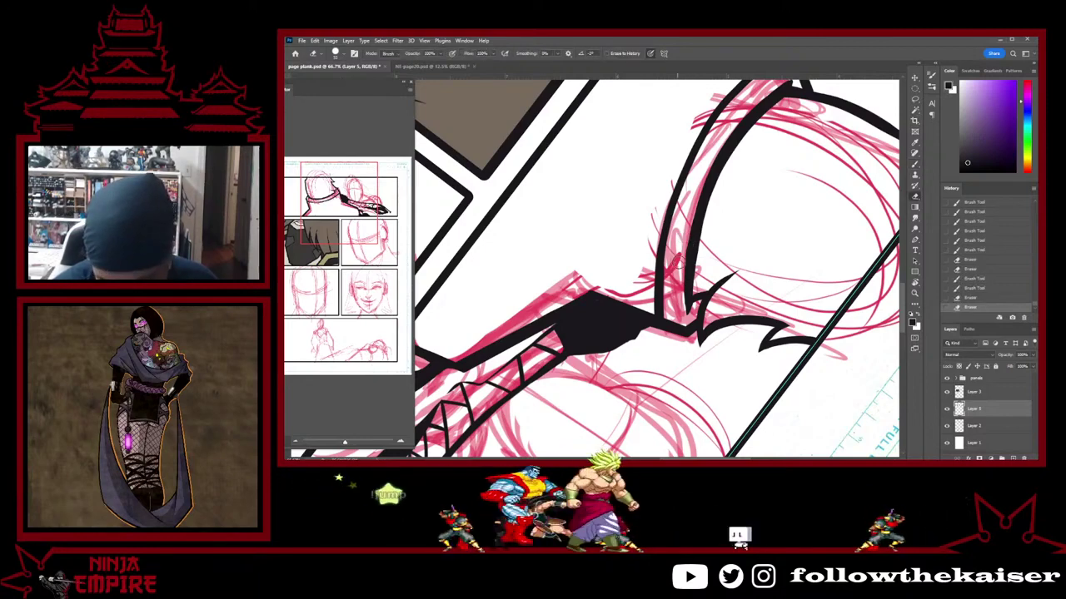
{"action": "left_click_drag", "start_coordinate": [684, 238], "coordinate": [679, 263]}
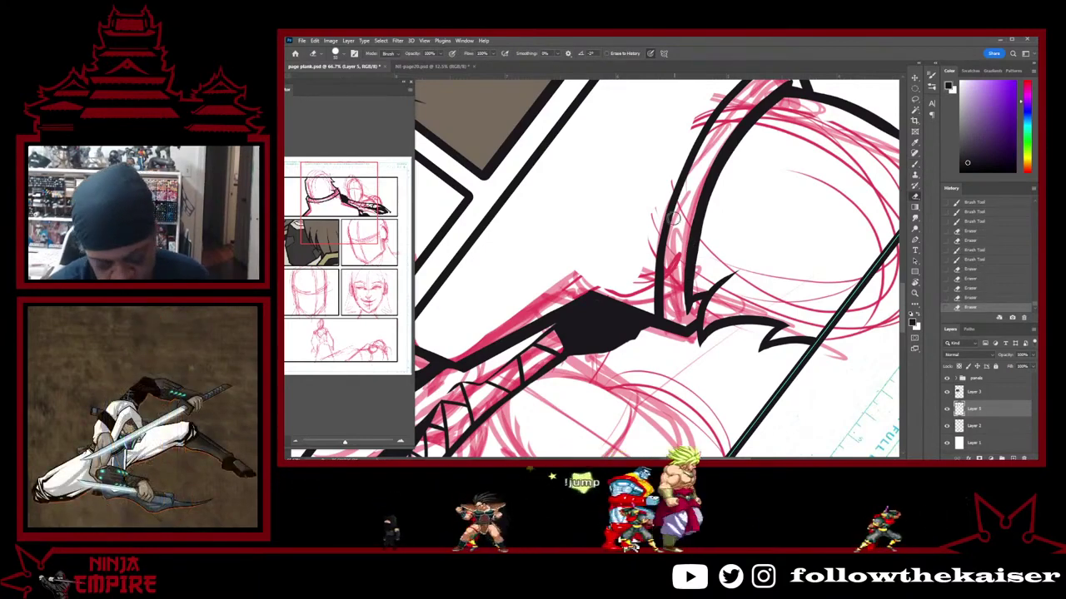
{"action": "left_click_drag", "start_coordinate": [681, 267], "coordinate": [679, 296]}
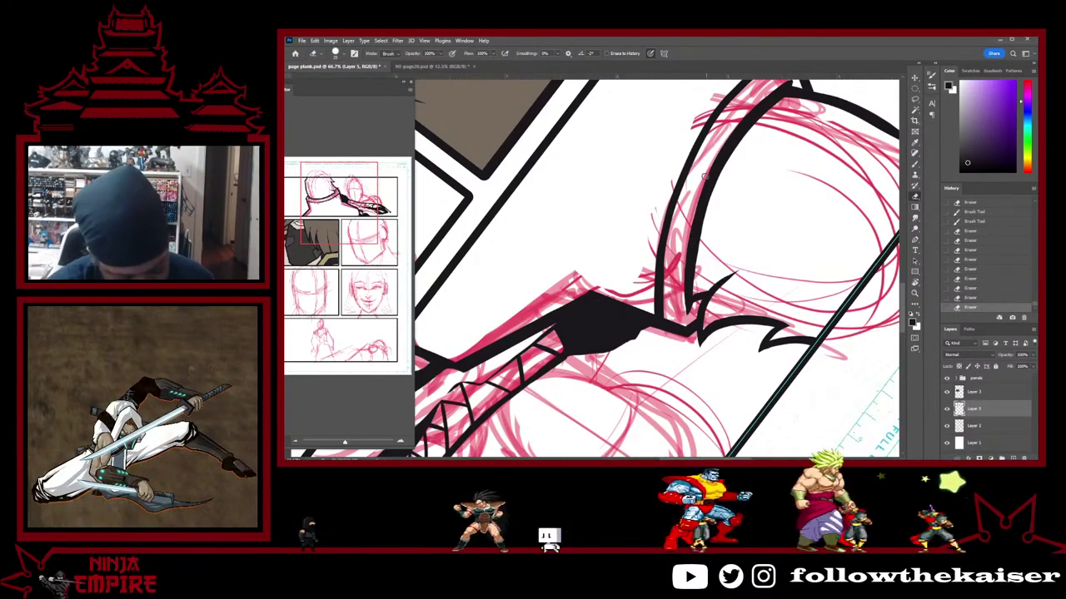
Thicken and smooth the collar's inner line in black down to its lower corner
{"action": "key", "text": "b"}
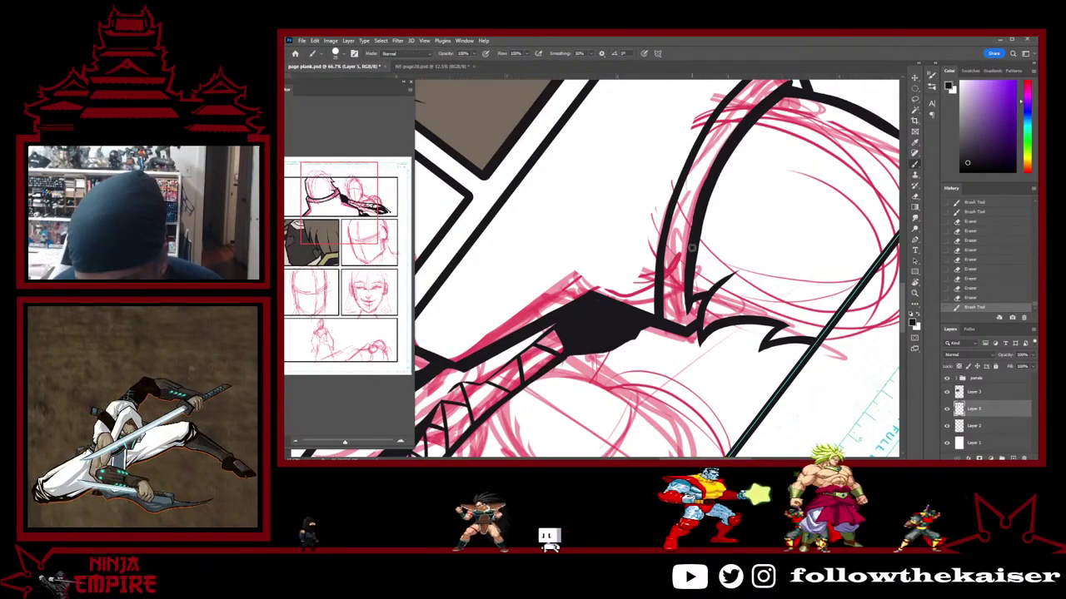
{"action": "mouse_move", "coordinate": [691, 248]}
{"action": "left_mouse_down"}
{"action": "mouse_move", "coordinate": [704, 171]}
{"action": "mouse_move", "coordinate": [704, 242]}
{"action": "left_mouse_up"}
{"action": "key", "text": "r"}
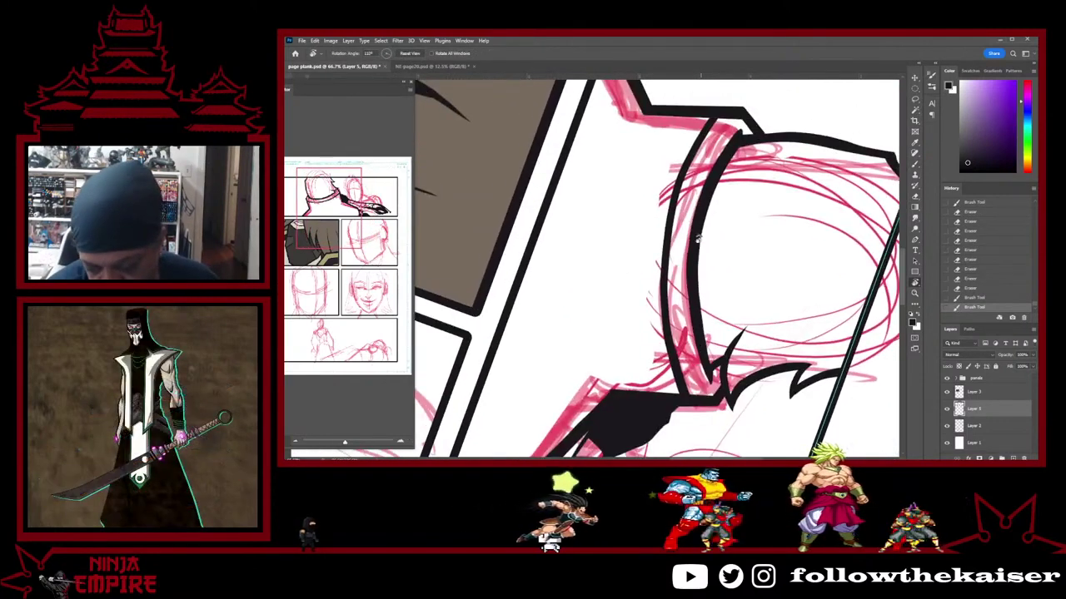
{"action": "key", "text": "b"}
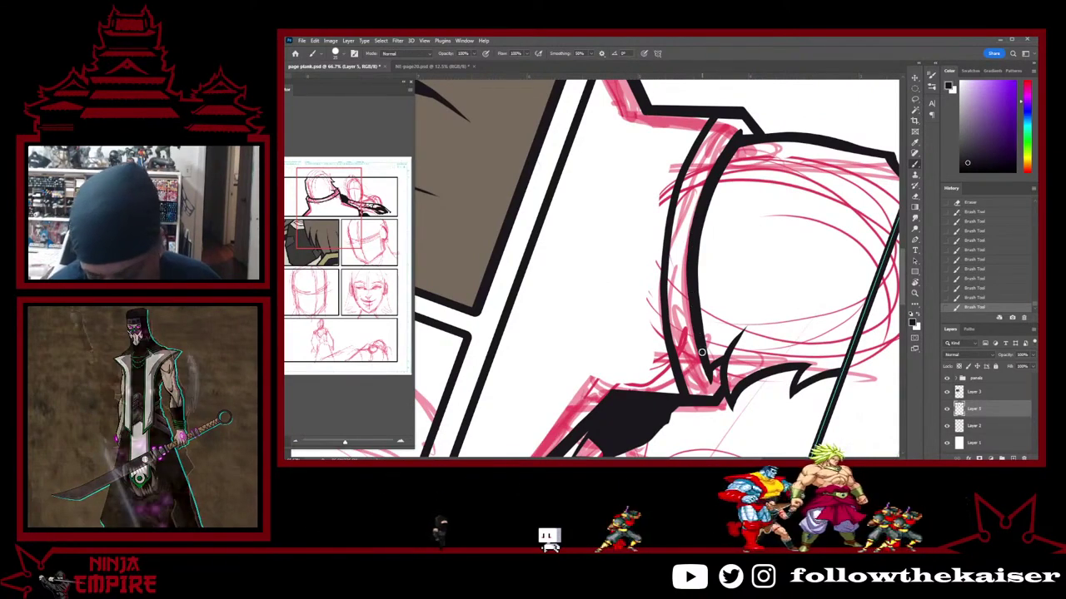
Erase the inner strokes and part of the fill in the small black shape between the arm fitting and the panel border
{"action": "key", "text": "r"}
{"action": "left_click_drag", "start_coordinate": [769, 238], "coordinate": [797, 248]}
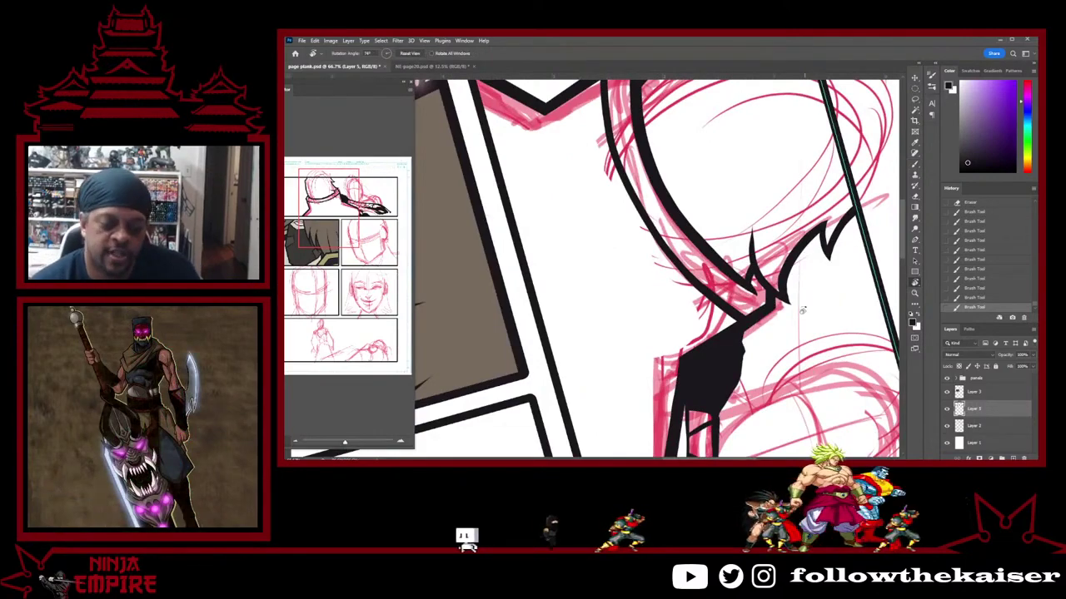
{"action": "key", "text": "ctrl+minus"}
{"action": "key", "text": "ctrl+minus"}
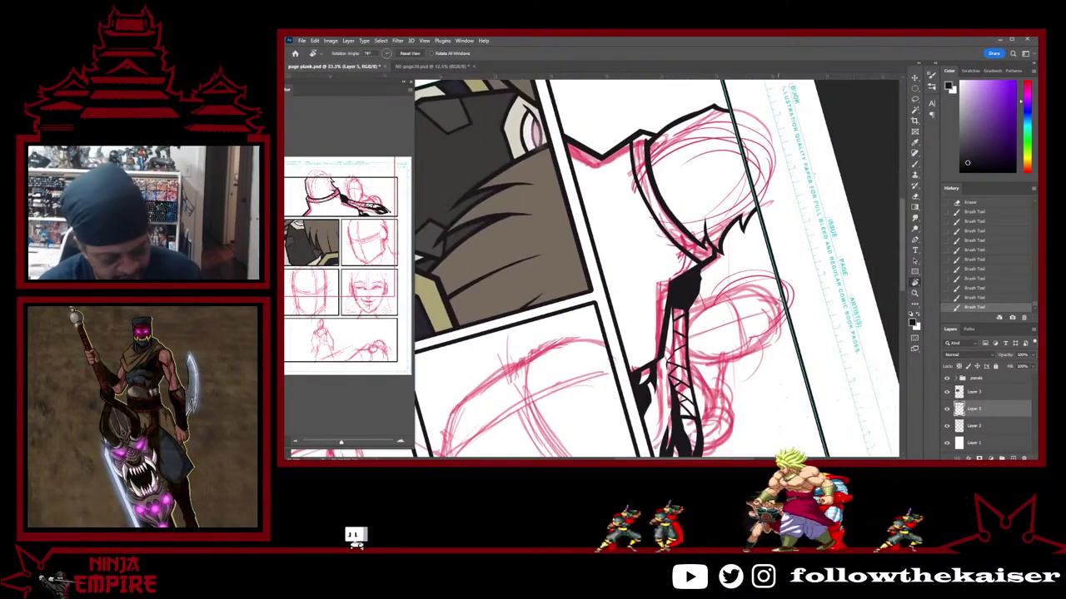
{"action": "left_click_drag", "start_coordinate": [779, 391], "coordinate": [746, 250]}
{"action": "key", "text": "ctrl+plus"}
{"action": "key", "text": "ctrl+plus"}
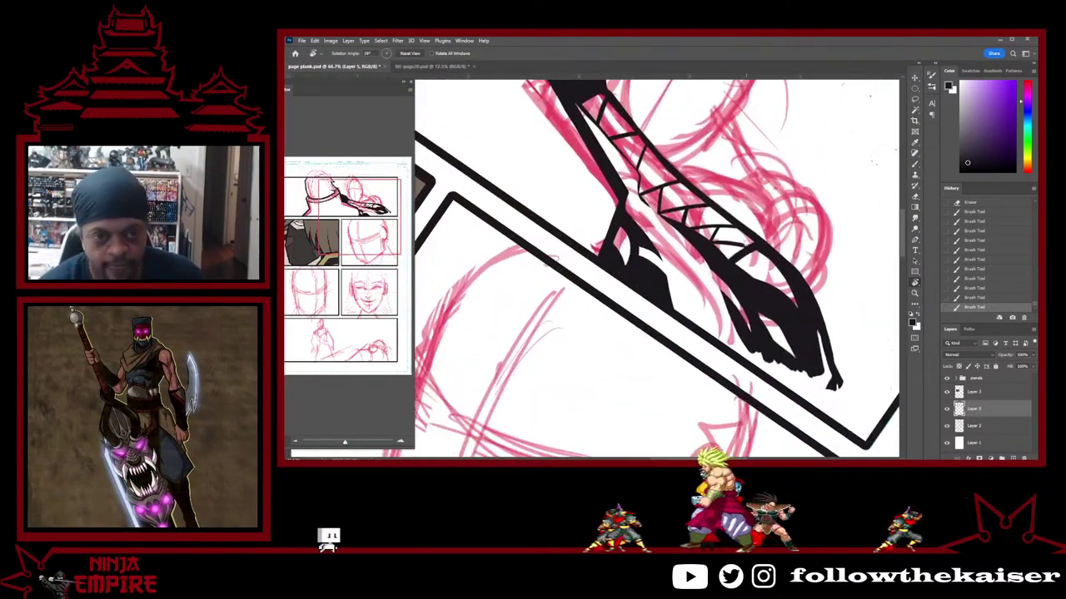
{"action": "left_click_drag", "start_coordinate": [747, 338], "coordinate": [727, 311]}
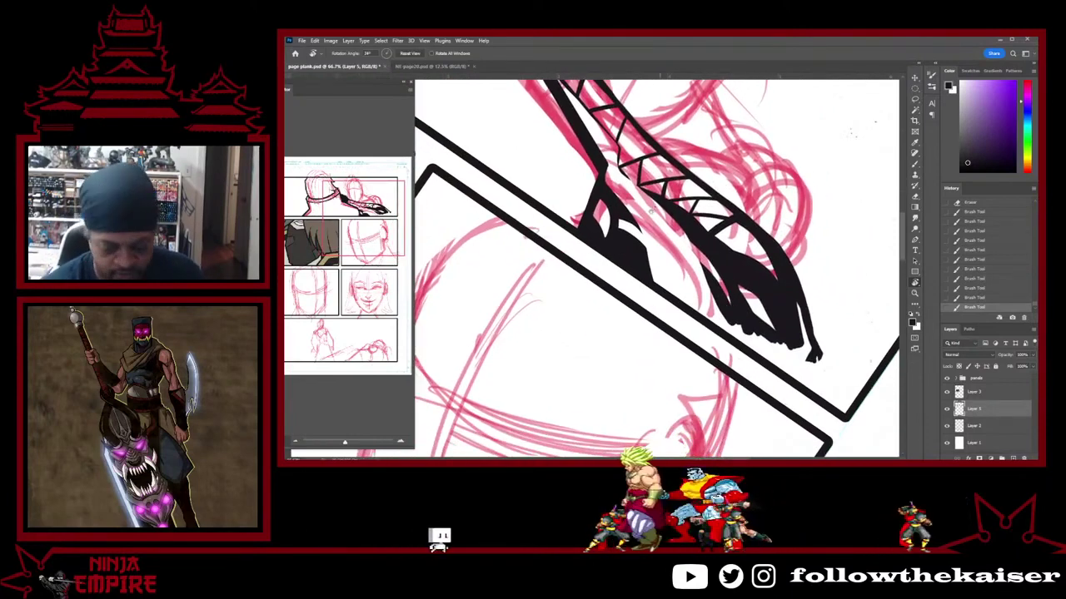
{"action": "key", "text": "e"}
{"action": "mouse_move", "coordinate": [638, 228]}
{"action": "left_mouse_down"}
{"action": "mouse_move", "coordinate": [625, 192]}
{"action": "mouse_move", "coordinate": [614, 193]}
{"action": "mouse_move", "coordinate": [605, 235]}
{"action": "mouse_move", "coordinate": [603, 219]}
{"action": "mouse_move", "coordinate": [614, 242]}
{"action": "mouse_move", "coordinate": [619, 215]}
{"action": "mouse_move", "coordinate": [646, 244]}
{"action": "left_mouse_up"}
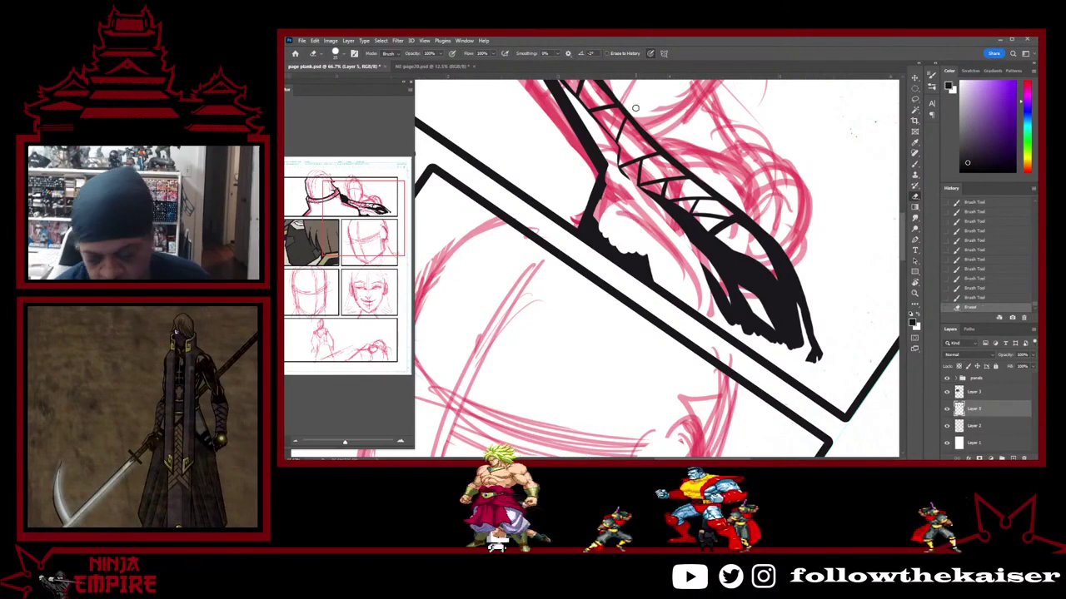
Draw a thick curved black line from the bottom of the fitting's lower edge down to the panel border
{"action": "key", "text": "b"}
{"action": "left_click_drag", "start_coordinate": [692, 216], "coordinate": [684, 210]}
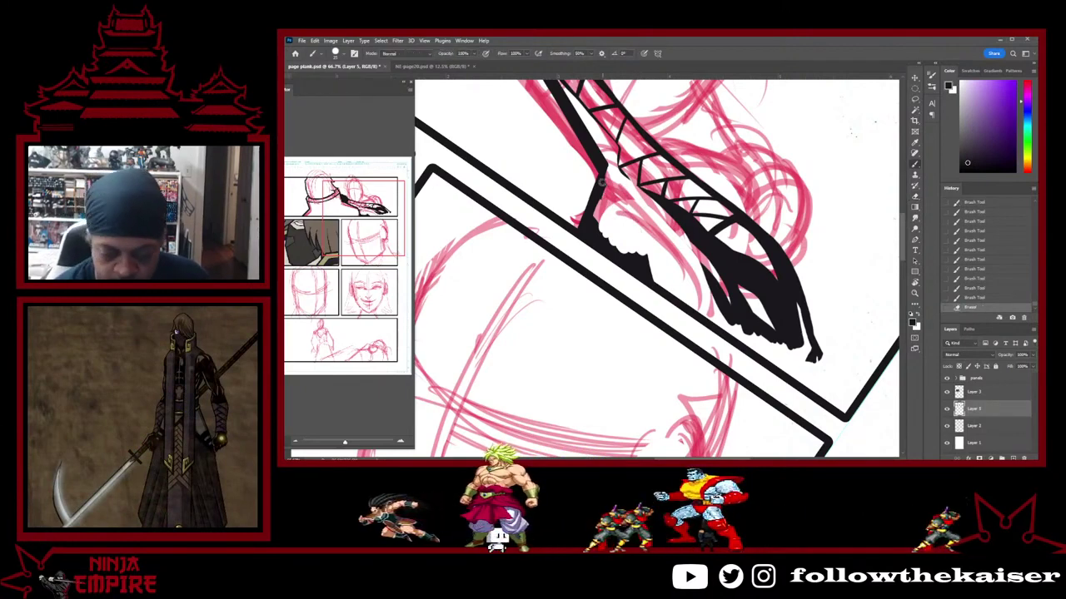
{"action": "mouse_move", "coordinate": [604, 169]}
{"action": "left_mouse_down"}
{"action": "mouse_move", "coordinate": [612, 181]}
{"action": "mouse_move", "coordinate": [602, 178]}
{"action": "left_mouse_up"}
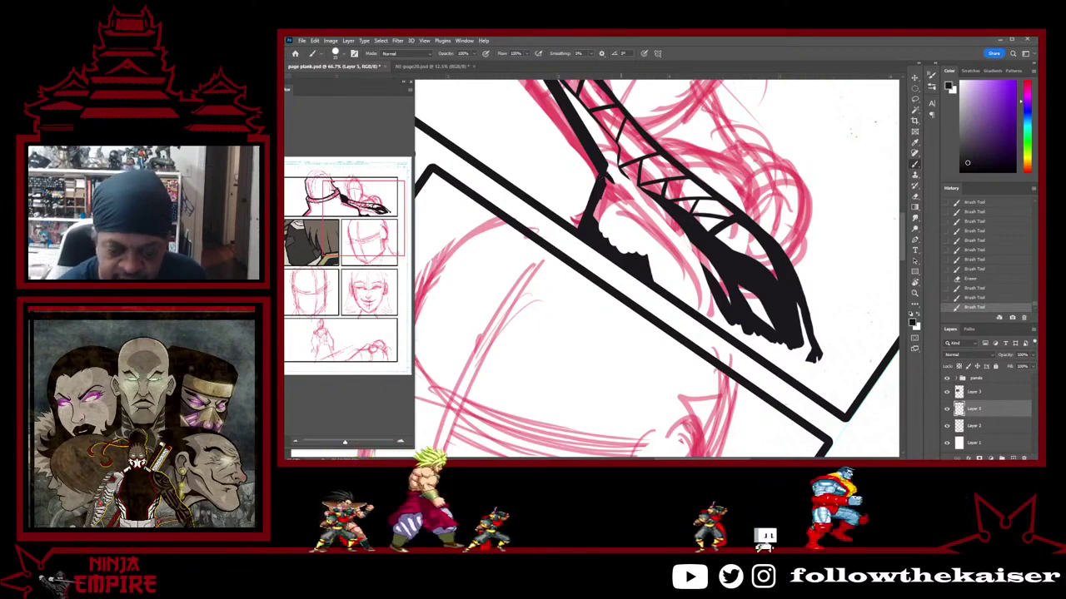
{"action": "left_click_drag", "start_coordinate": [618, 188], "coordinate": [655, 259]}
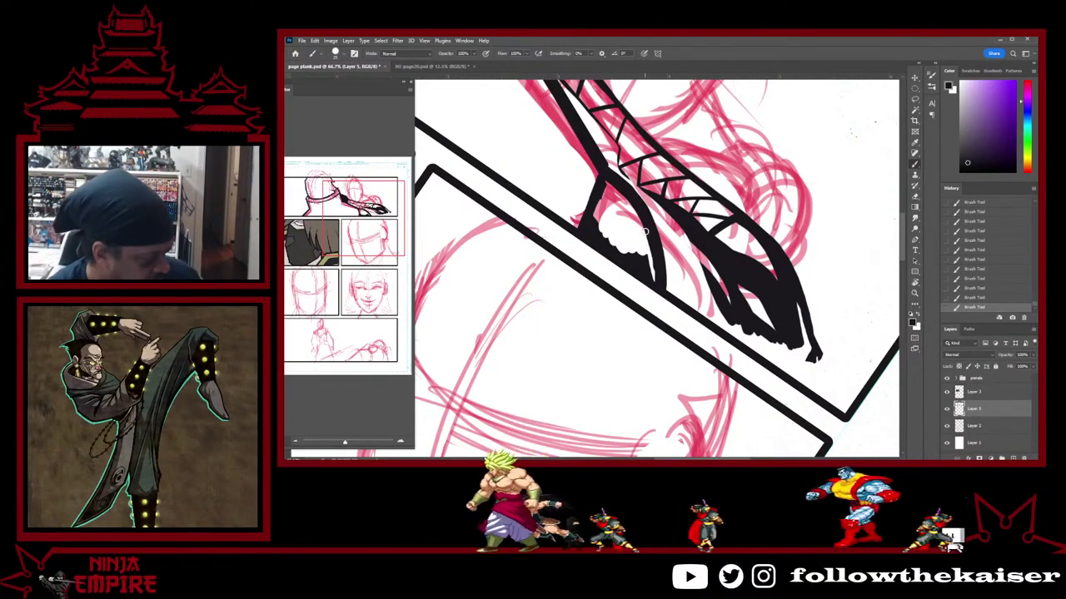
Extend the line at the tip of the hand down to the panel border in black and trim its outer edge
{"action": "scroll", "coordinate": [705, 218], "scroll_direction": "down", "scroll_amount": 2}
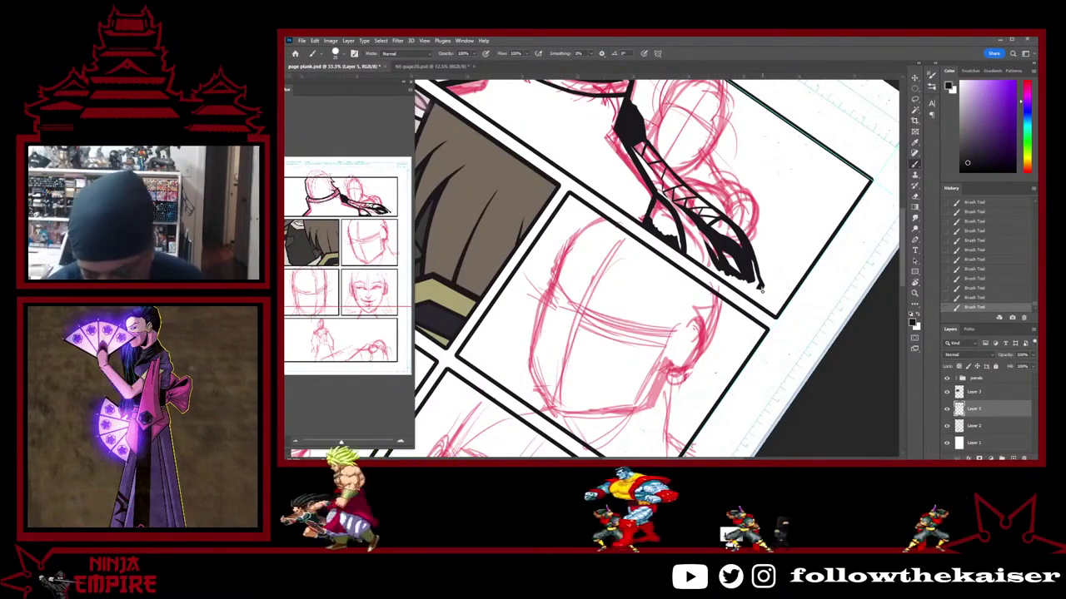
{"action": "scroll", "coordinate": [759, 285], "scroll_direction": "up", "scroll_amount": 2}
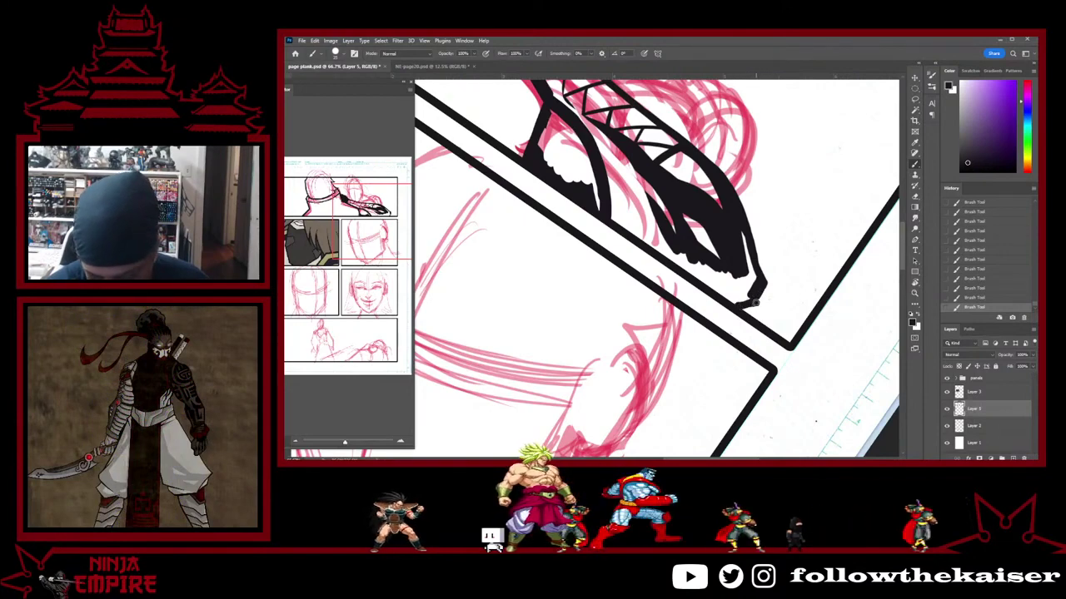
{"action": "key", "text": "e"}
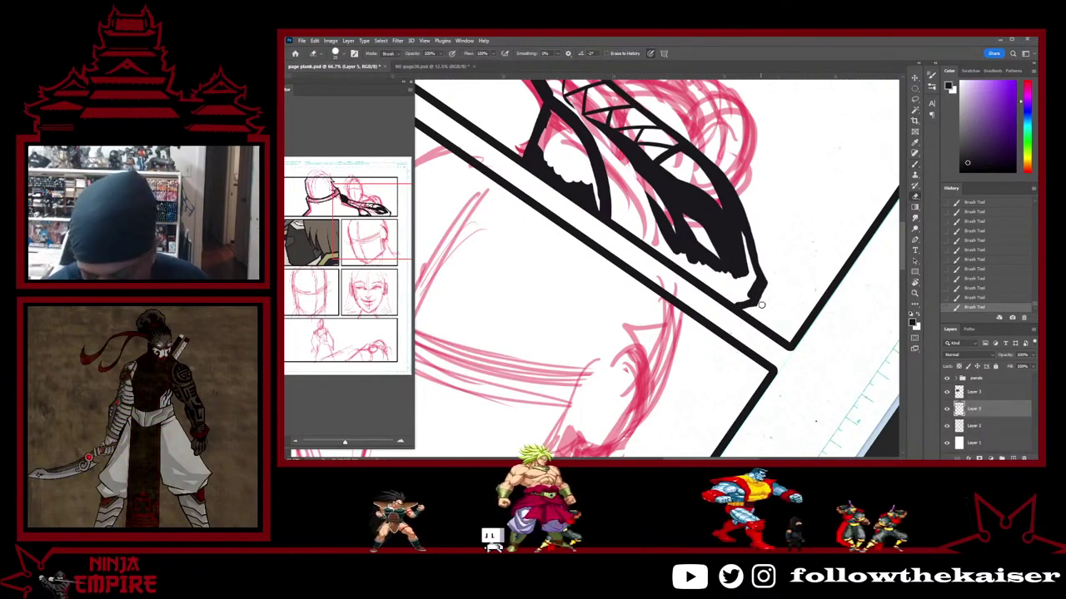
{"action": "left_click_drag", "start_coordinate": [761, 305], "coordinate": [765, 294]}
{"action": "key", "text": "r"}
{"action": "mouse_move", "coordinate": [802, 231]}
{"action": "left_mouse_down"}
{"action": "mouse_move", "coordinate": [801, 197]}
{"action": "mouse_move", "coordinate": [736, 109]}
{"action": "left_mouse_up"}
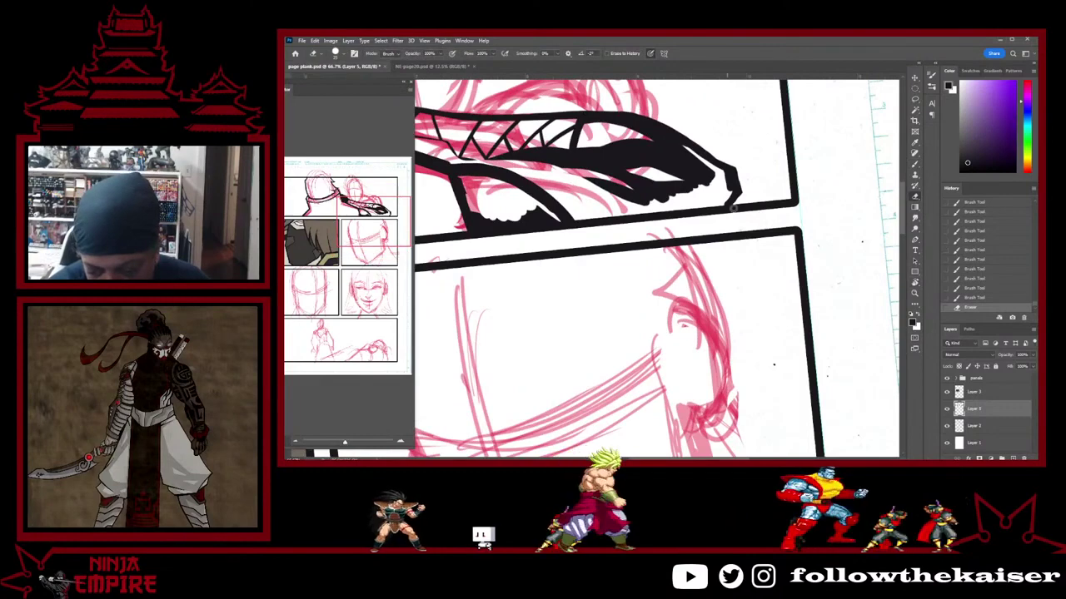
{"action": "left_click_drag", "start_coordinate": [760, 195], "coordinate": [746, 198]}
Outline the tip of the hand, fill its ragged lower end with black to the panel border, and clean up its edge
{"action": "key", "text": "r"}
{"action": "mouse_move", "coordinate": [760, 195]}
{"action": "left_mouse_down"}
{"action": "mouse_move", "coordinate": [774, 264]}
{"action": "mouse_move", "coordinate": [739, 232]}
{"action": "left_mouse_up"}
{"action": "key", "text": "b"}
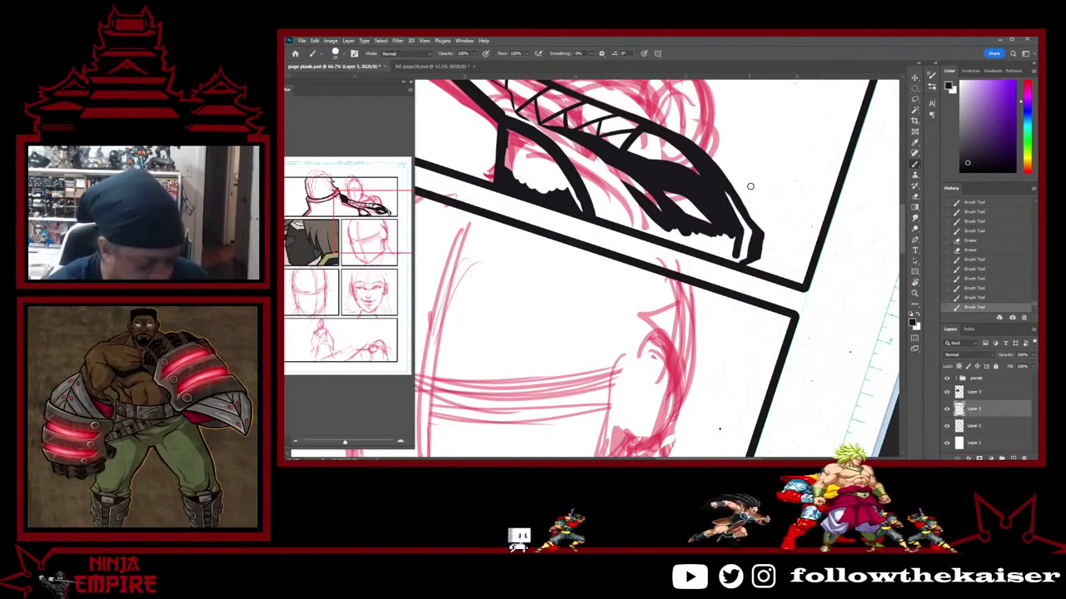
{"action": "mouse_move", "coordinate": [730, 253]}
{"action": "left_mouse_down"}
{"action": "mouse_move", "coordinate": [724, 226]}
{"action": "mouse_move", "coordinate": [700, 237]}
{"action": "left_mouse_up"}
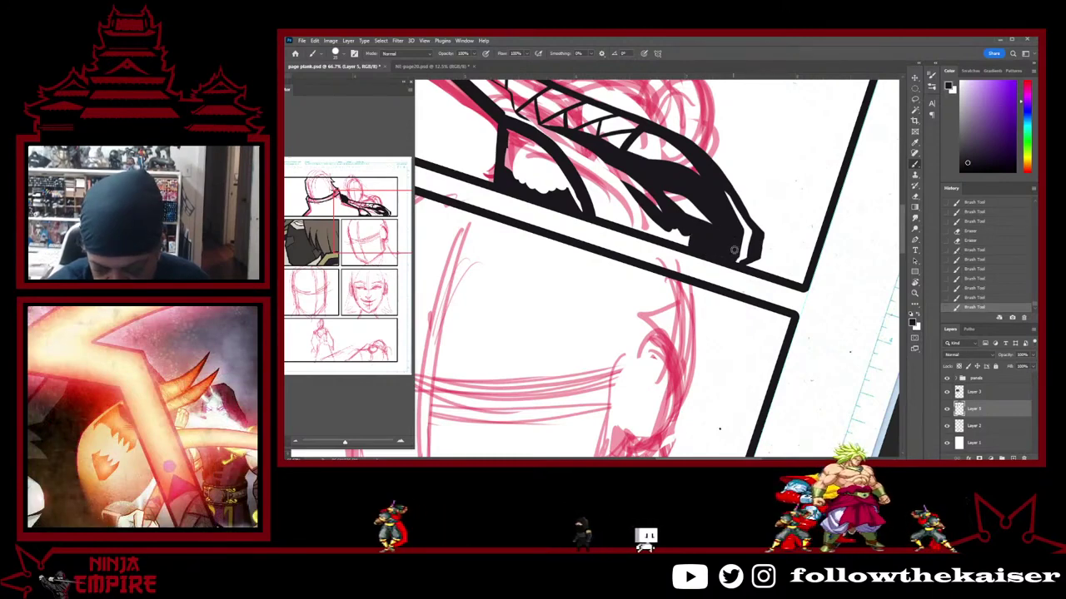
{"action": "mouse_move", "coordinate": [753, 236]}
{"action": "left_mouse_down"}
{"action": "mouse_move", "coordinate": [741, 258]}
{"action": "mouse_move", "coordinate": [763, 266]}
{"action": "mouse_move", "coordinate": [777, 290]}
{"action": "left_mouse_up"}
{"action": "key", "text": "e"}
{"action": "key", "text": "r"}
{"action": "left_click_drag", "start_coordinate": [799, 247], "coordinate": [795, 287]}
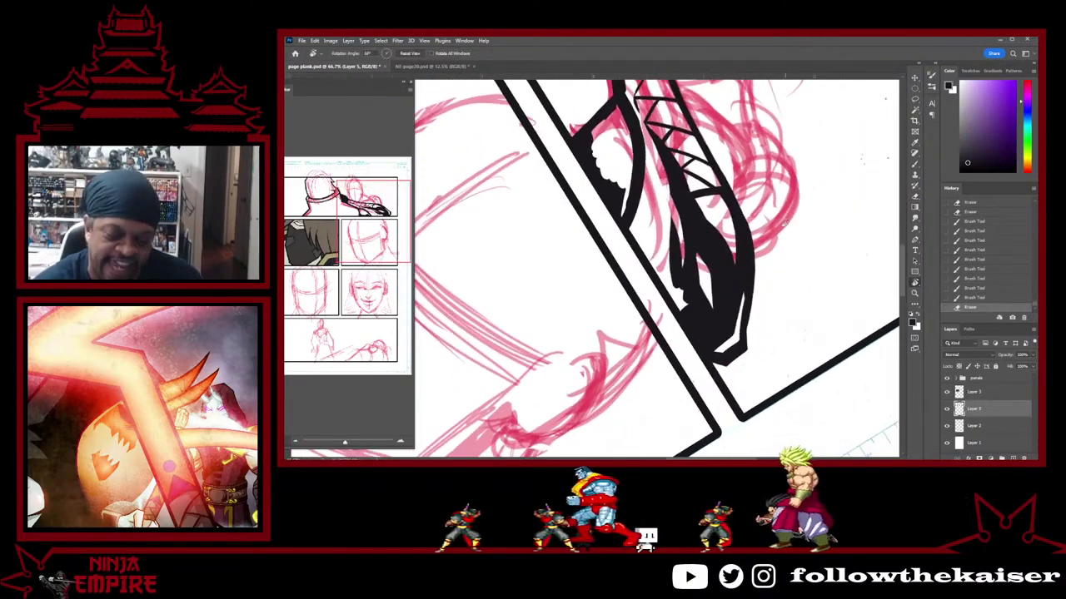
Touch up the ink beside the arm fitting's lacing and erase part of the crisscross lines in its upper half
{"action": "key", "text": "b"}
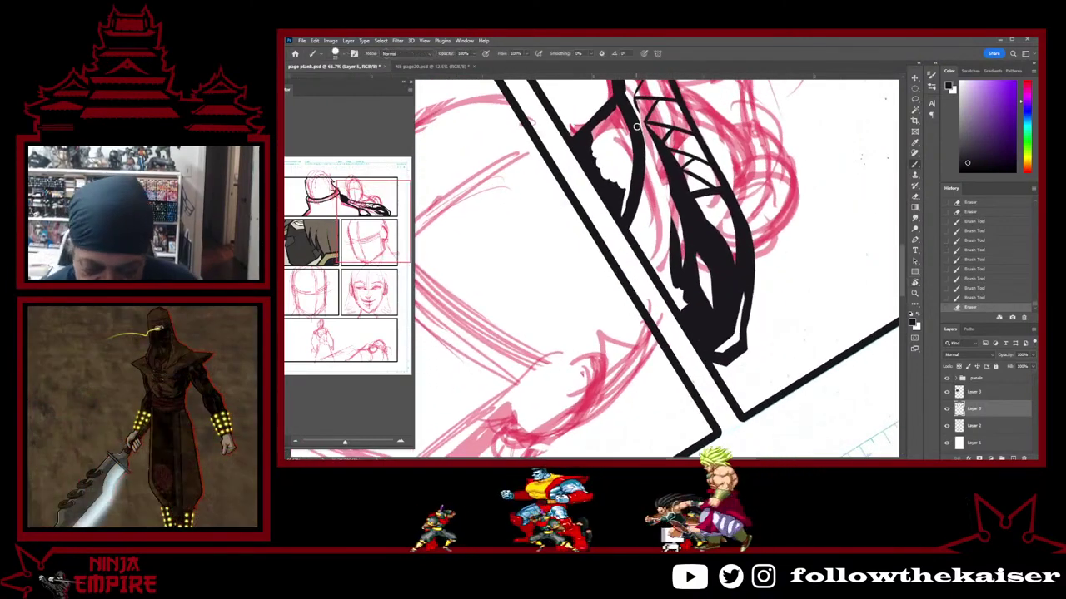
{"action": "left_click_drag", "start_coordinate": [638, 124], "coordinate": [643, 137]}
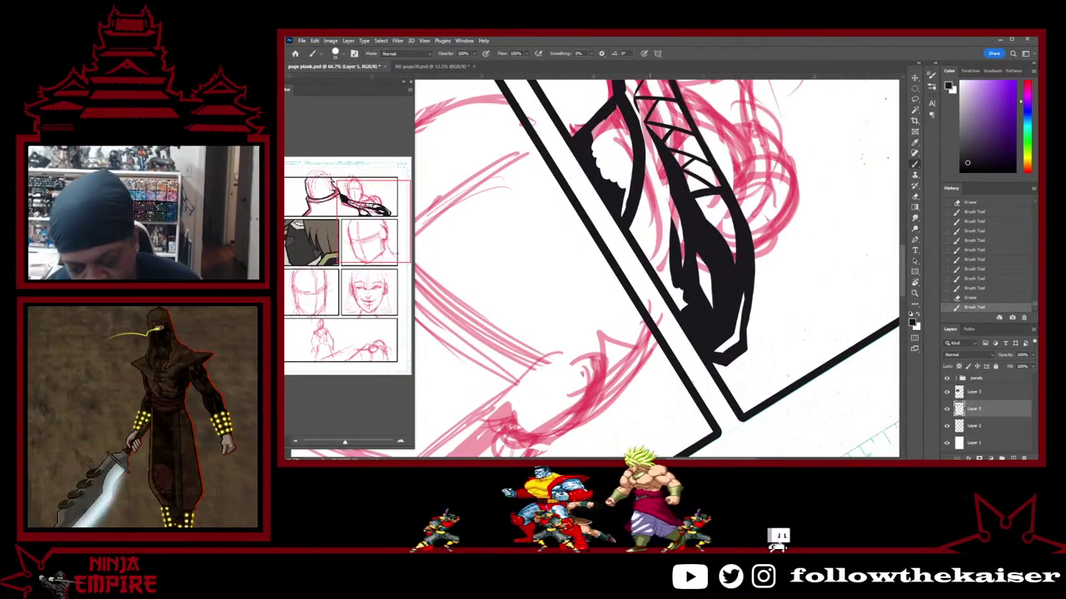
{"action": "scroll", "coordinate": [675, 180], "scroll_direction": "down", "scroll_amount": 2}
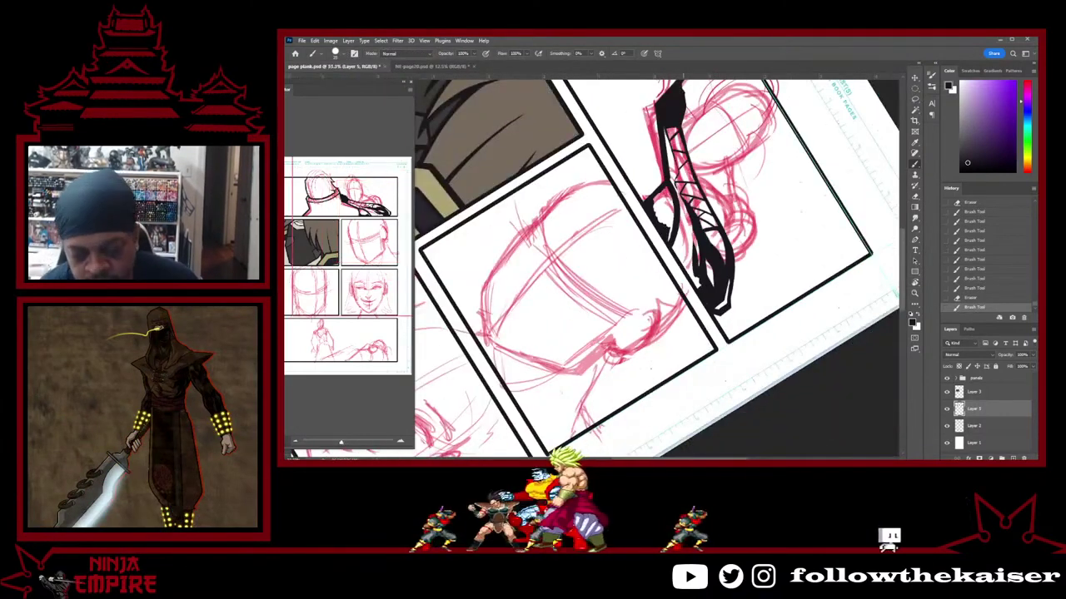
{"action": "scroll", "coordinate": [679, 204], "scroll_direction": "up", "scroll_amount": 2}
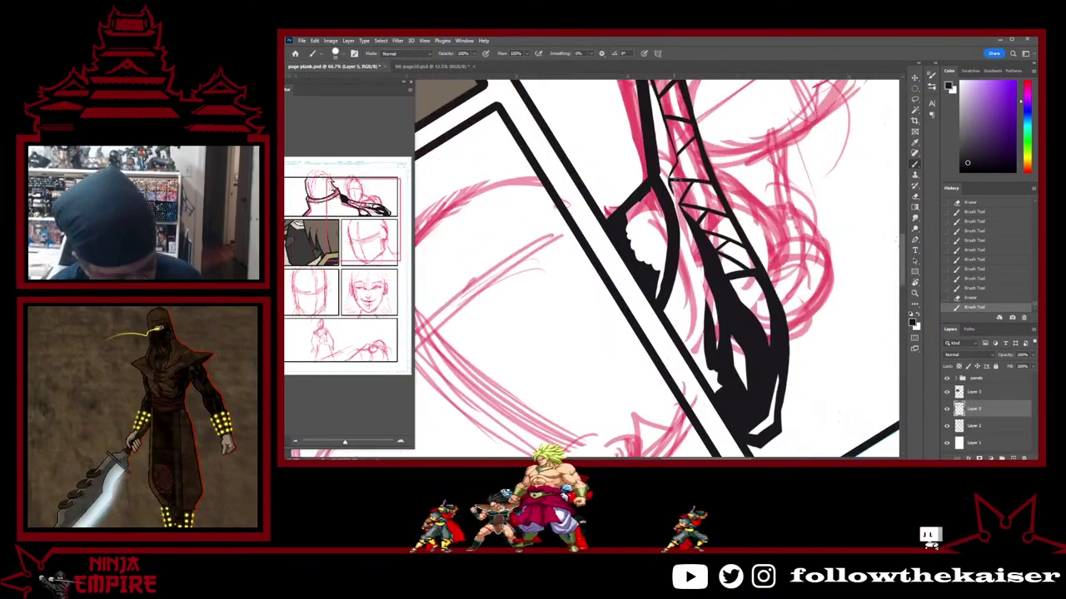
{"action": "key", "text": "e"}
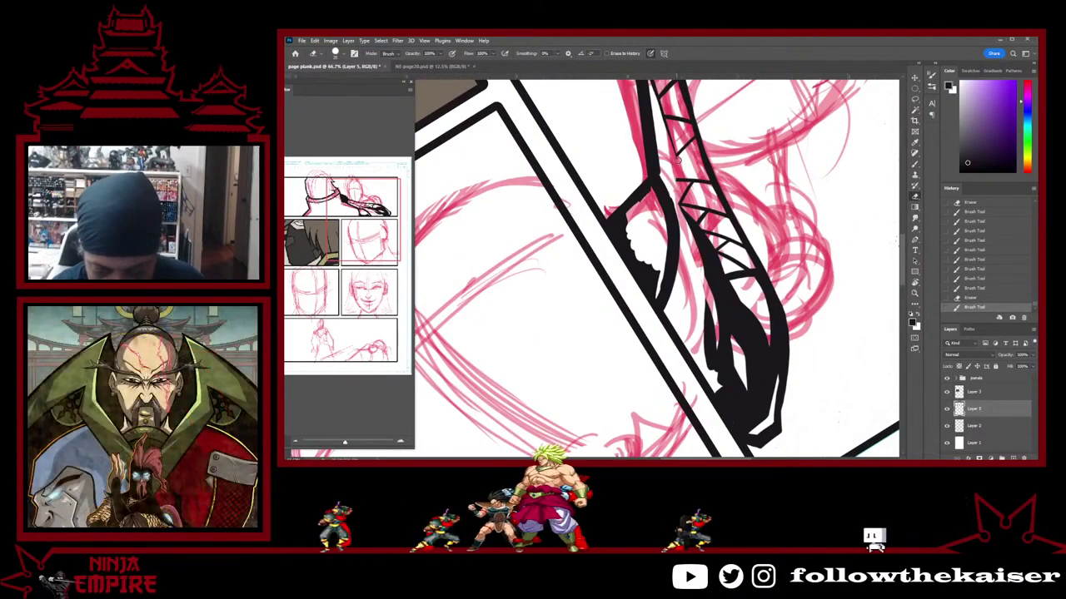
{"action": "left_click_drag", "start_coordinate": [678, 160], "coordinate": [676, 153]}
{"action": "mouse_move", "coordinate": [678, 157]}
{"action": "left_mouse_down"}
{"action": "mouse_move", "coordinate": [673, 149]}
{"action": "mouse_move", "coordinate": [687, 205]}
{"action": "mouse_move", "coordinate": [621, 158]}
{"action": "left_mouse_up"}
Reshape the solid black piece at the fitting's upper end by inking its lower edge and trimming its upper edge
{"action": "key", "text": "r"}
{"action": "mouse_move", "coordinate": [621, 158]}
{"action": "left_mouse_down"}
{"action": "mouse_move", "coordinate": [706, 281]}
{"action": "mouse_move", "coordinate": [726, 282]}
{"action": "left_mouse_up"}
{"action": "left_click_drag", "start_coordinate": [726, 282], "coordinate": [723, 239]}
{"action": "key", "text": "b"}
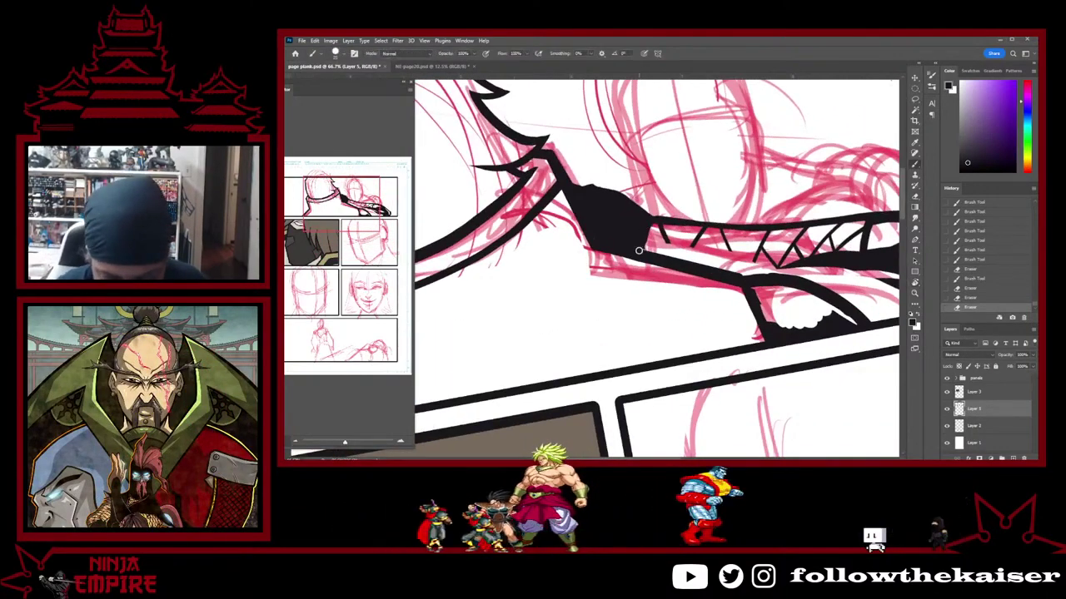
{"action": "mouse_move", "coordinate": [639, 250]}
{"action": "left_mouse_down"}
{"action": "mouse_move", "coordinate": [651, 225]}
{"action": "mouse_move", "coordinate": [645, 253]}
{"action": "mouse_move", "coordinate": [645, 232]}
{"action": "mouse_move", "coordinate": [595, 244]}
{"action": "mouse_move", "coordinate": [620, 227]}
{"action": "mouse_move", "coordinate": [628, 232]}
{"action": "mouse_move", "coordinate": [608, 259]}
{"action": "left_mouse_up"}
{"action": "key", "text": "r"}
{"action": "key", "text": "e"}
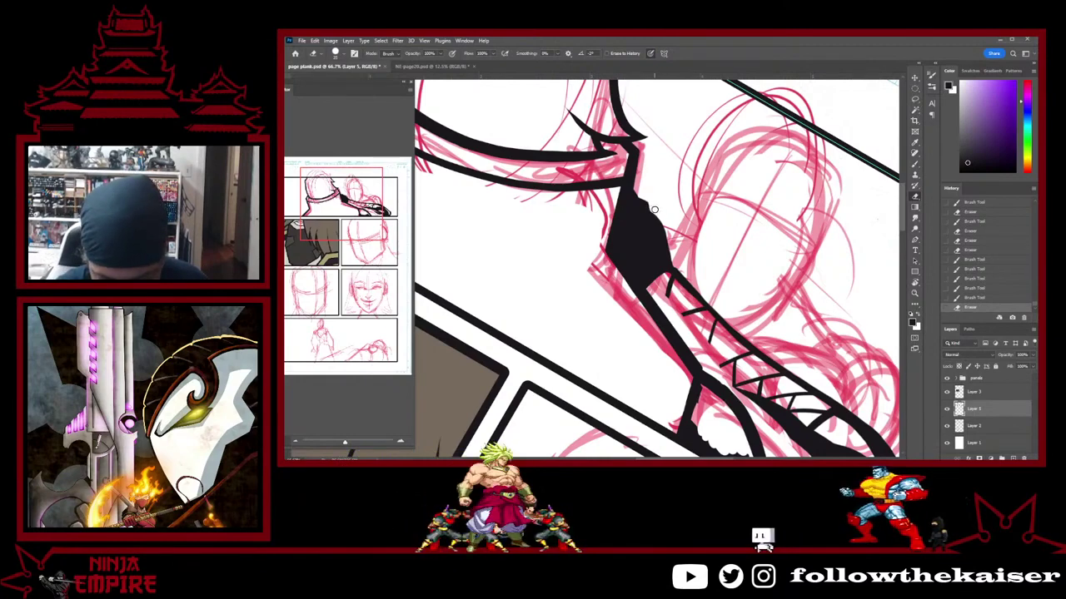
{"action": "mouse_move", "coordinate": [661, 216]}
{"action": "left_mouse_down"}
{"action": "mouse_move", "coordinate": [669, 231]}
{"action": "mouse_move", "coordinate": [649, 227]}
{"action": "left_mouse_up"}
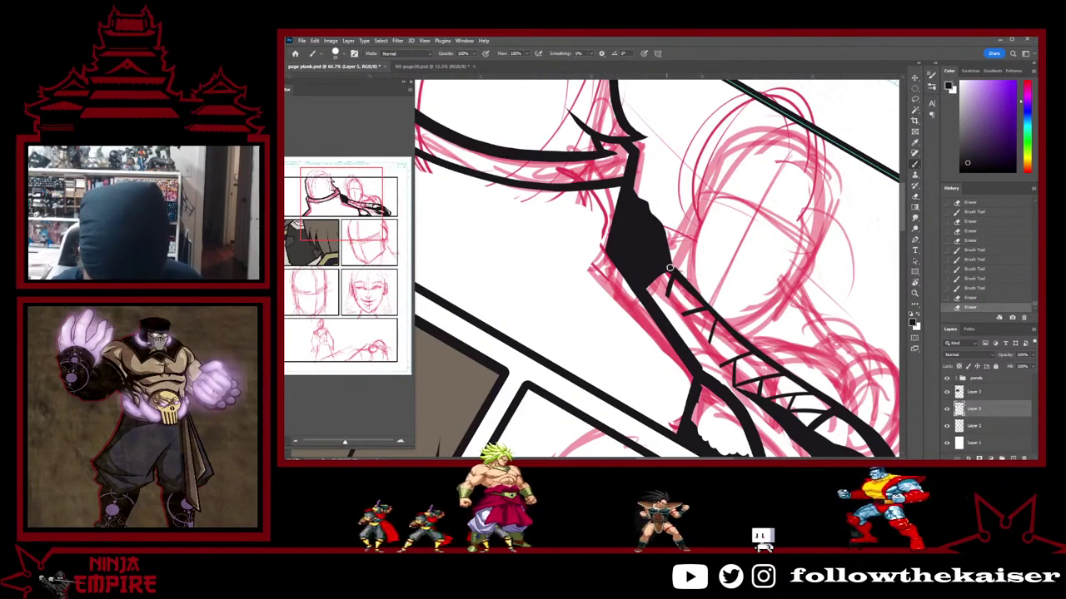
Refine the fitting's upper line where it meets the solid black piece, alternating black ink and erasing
{"action": "mouse_move", "coordinate": [675, 268]}
{"action": "left_mouse_down"}
{"action": "mouse_move", "coordinate": [696, 293]}
{"action": "mouse_move", "coordinate": [672, 277]}
{"action": "mouse_move", "coordinate": [681, 286]}
{"action": "left_mouse_up"}
{"action": "key", "text": "e"}
{"action": "key", "text": "b"}
{"action": "key", "text": "e"}
{"action": "mouse_move", "coordinate": [676, 281]}
{"action": "left_mouse_down"}
{"action": "mouse_move", "coordinate": [695, 300]}
{"action": "mouse_move", "coordinate": [634, 198]}
{"action": "mouse_move", "coordinate": [683, 297]}
{"action": "mouse_move", "coordinate": [748, 248]}
{"action": "left_mouse_up"}
{"action": "key", "text": "b"}
{"action": "key", "text": "r"}
{"action": "key", "text": "e"}
{"action": "key", "text": "r"}
{"action": "key", "text": "b"}
{"action": "key", "text": "r"}
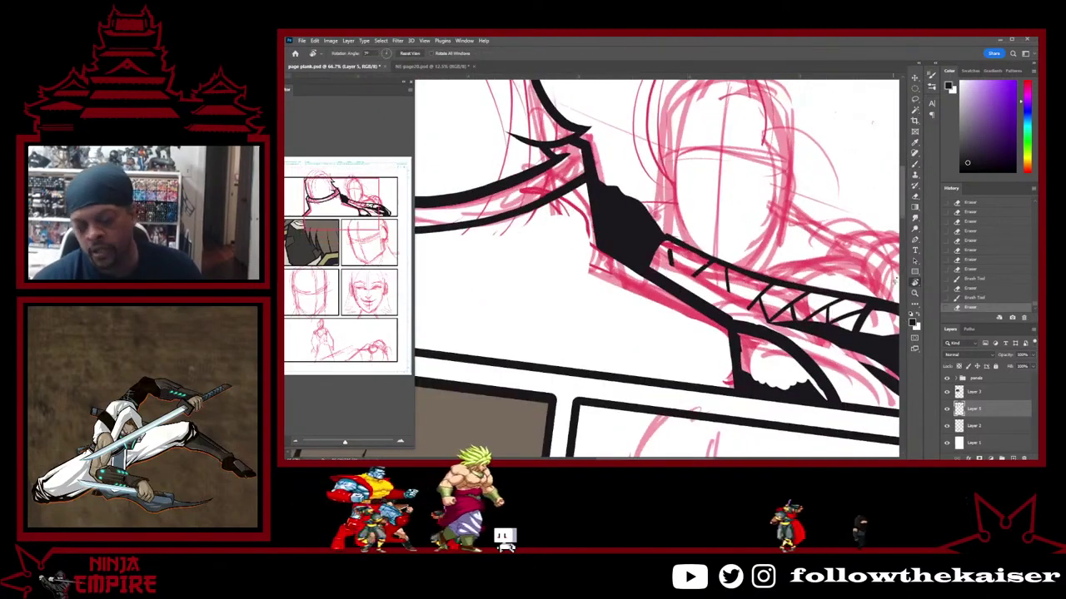
Erase the remaining crisscross lacing inside the arm fitting, up to where the hand begins
{"action": "key", "text": "e"}
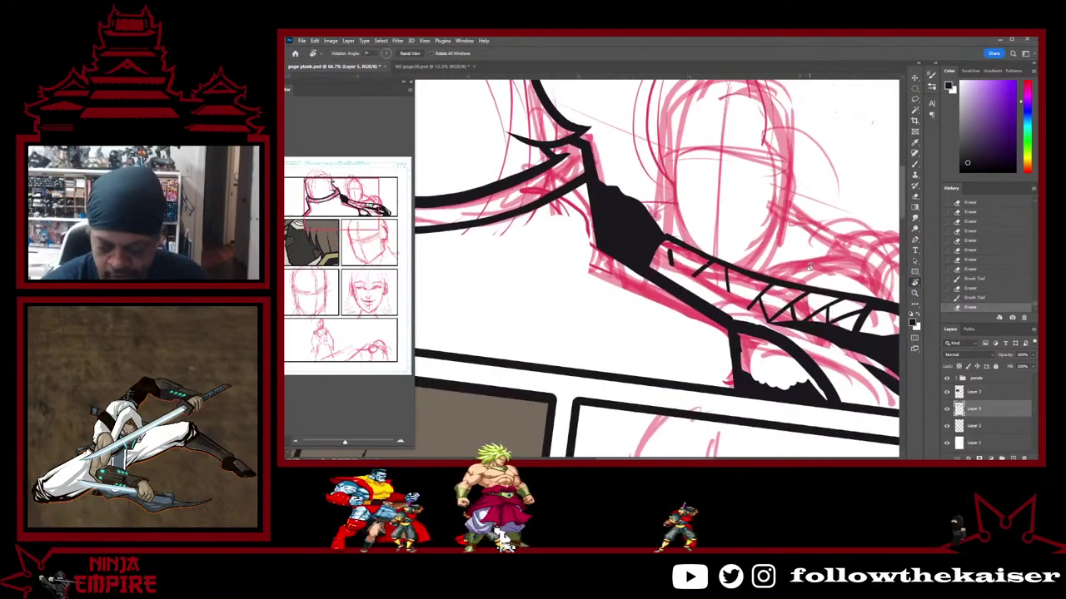
{"action": "key", "text": "r"}
{"action": "left_click_drag", "start_coordinate": [814, 258], "coordinate": [799, 348]}
{"action": "key", "text": "space"}
{"action": "left_click_drag", "start_coordinate": [799, 349], "coordinate": [738, 253]}
{"action": "key", "text": "e"}
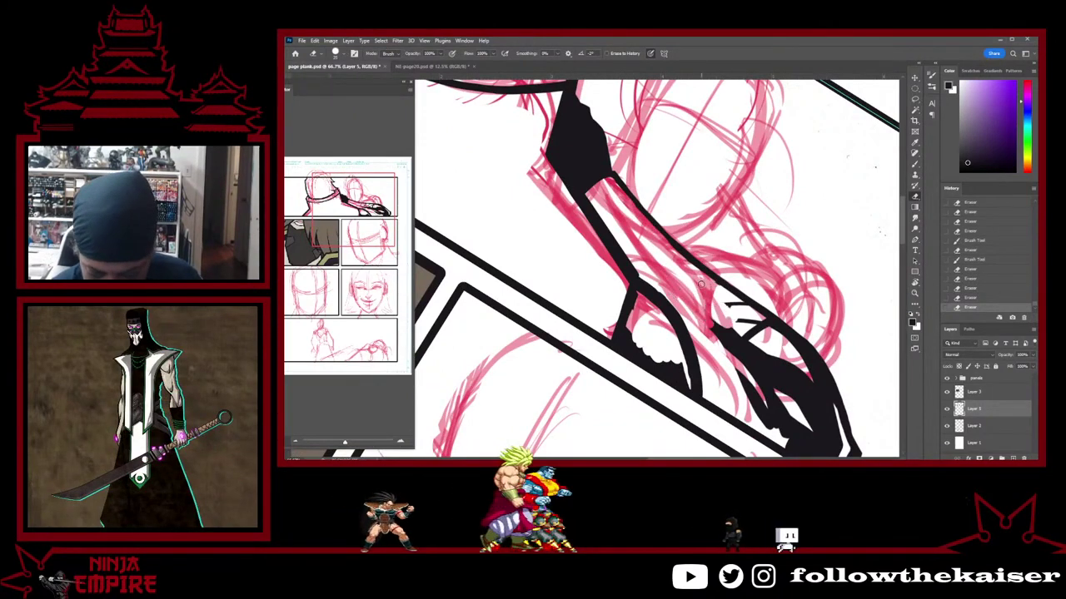
{"action": "mouse_move", "coordinate": [705, 282]}
{"action": "left_mouse_down"}
{"action": "mouse_move", "coordinate": [760, 317]}
{"action": "mouse_move", "coordinate": [738, 320]}
{"action": "left_mouse_up"}
{"action": "key", "text": "r"}
{"action": "mouse_move", "coordinate": [795, 218]}
{"action": "left_mouse_down"}
{"action": "mouse_move", "coordinate": [780, 172]}
{"action": "mouse_move", "coordinate": [726, 105]}
{"action": "left_mouse_up"}
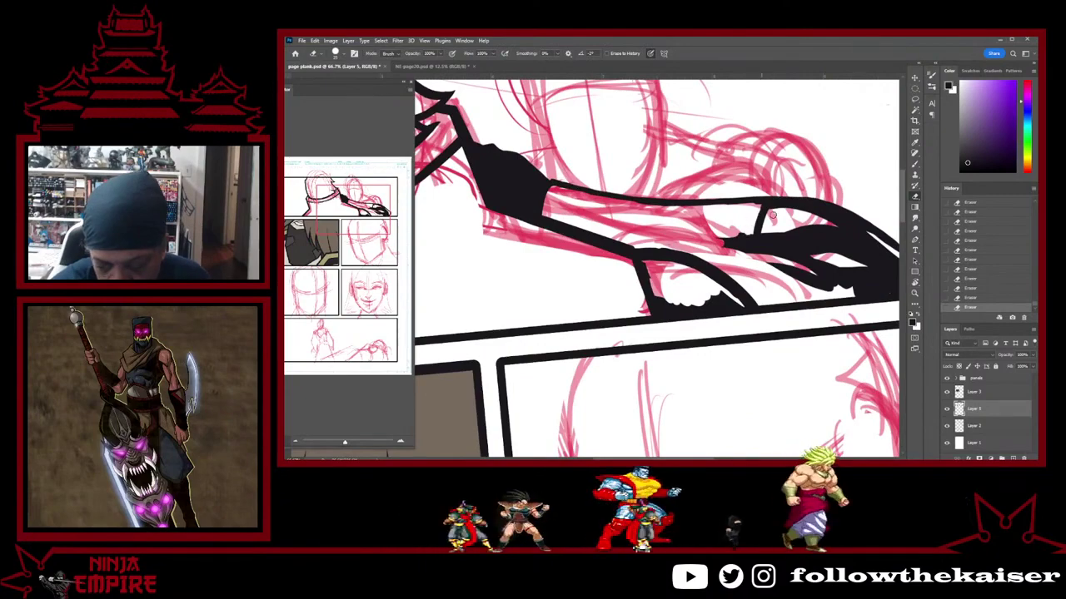
Re-ink the forearm's upper contour in black from the solid black piece to the hand, undoing and redrawing strokes as needed
{"action": "key", "text": "r"}
{"action": "left_click_drag", "start_coordinate": [756, 209], "coordinate": [733, 374]}
{"action": "key", "text": "b"}
{"action": "mouse_move", "coordinate": [648, 193]}
{"action": "left_mouse_down"}
{"action": "mouse_move", "coordinate": [676, 271]}
{"action": "mouse_move", "coordinate": [738, 375]}
{"action": "left_mouse_up"}
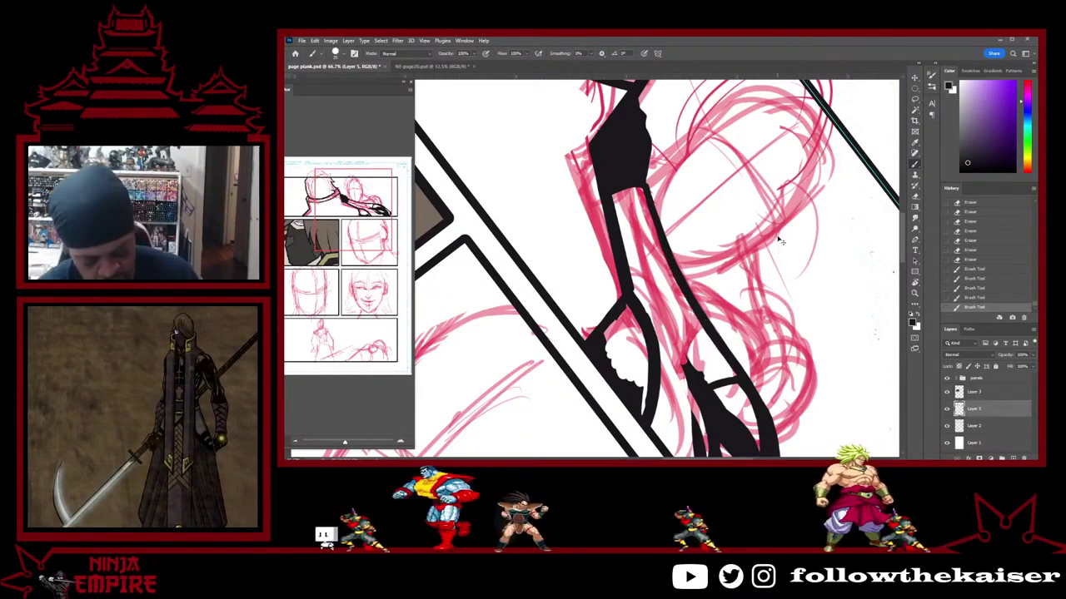
{"action": "key", "text": "ctrl+z"}
{"action": "key", "text": "ctrl+z"}
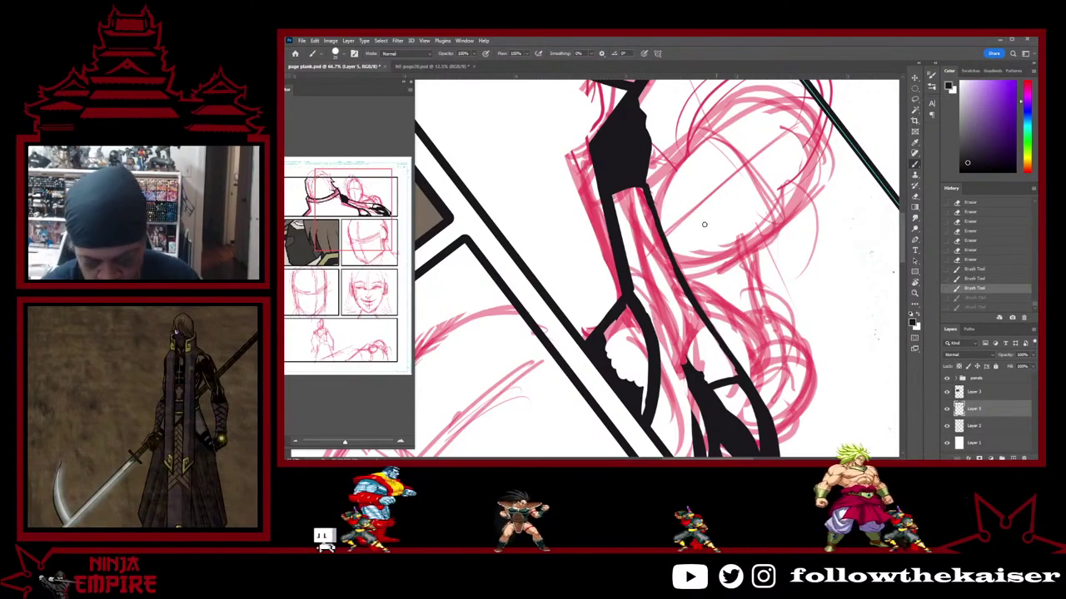
{"action": "mouse_move", "coordinate": [657, 223]}
{"action": "left_mouse_down"}
{"action": "mouse_move", "coordinate": [648, 192]}
{"action": "mouse_move", "coordinate": [675, 269]}
{"action": "mouse_move", "coordinate": [739, 373]}
{"action": "left_mouse_up"}
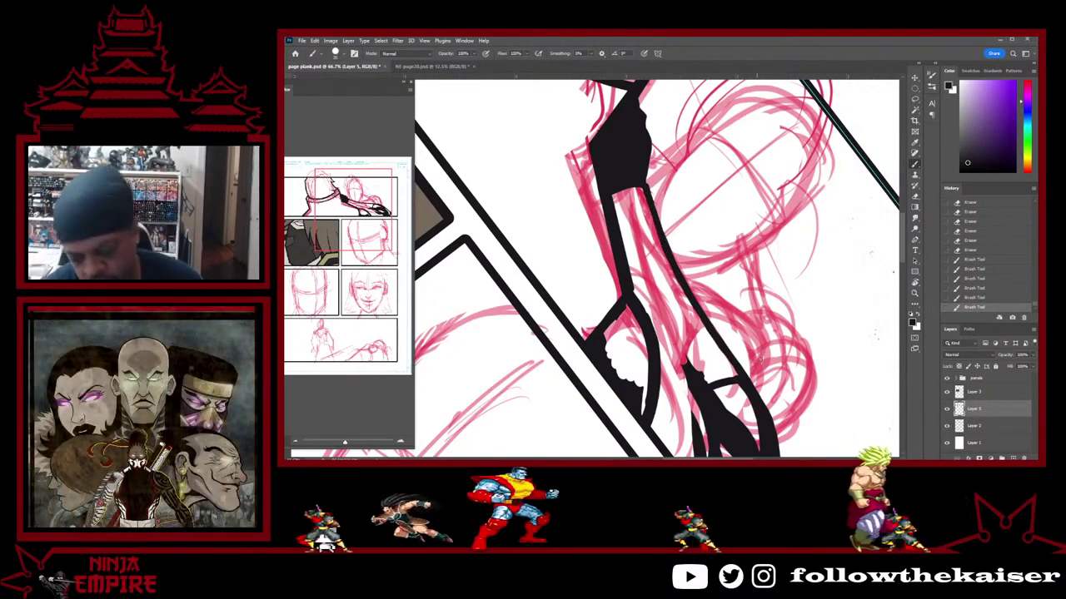
{"action": "key", "text": "ctrl+z"}
{"action": "key", "text": "ctrl+shift+z"}
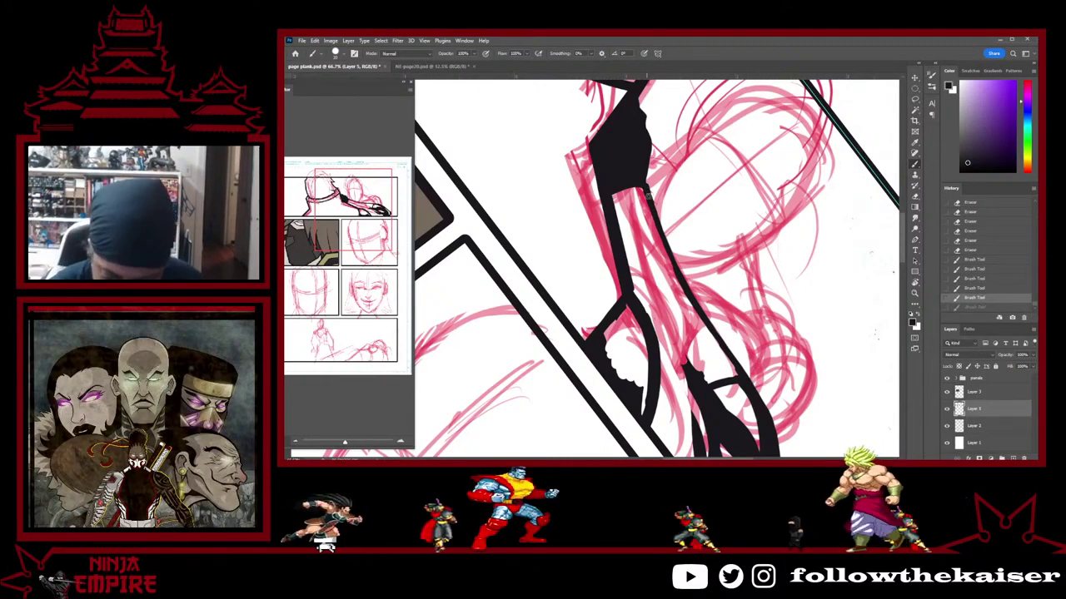
{"action": "left_click_drag", "start_coordinate": [673, 265], "coordinate": [693, 302]}
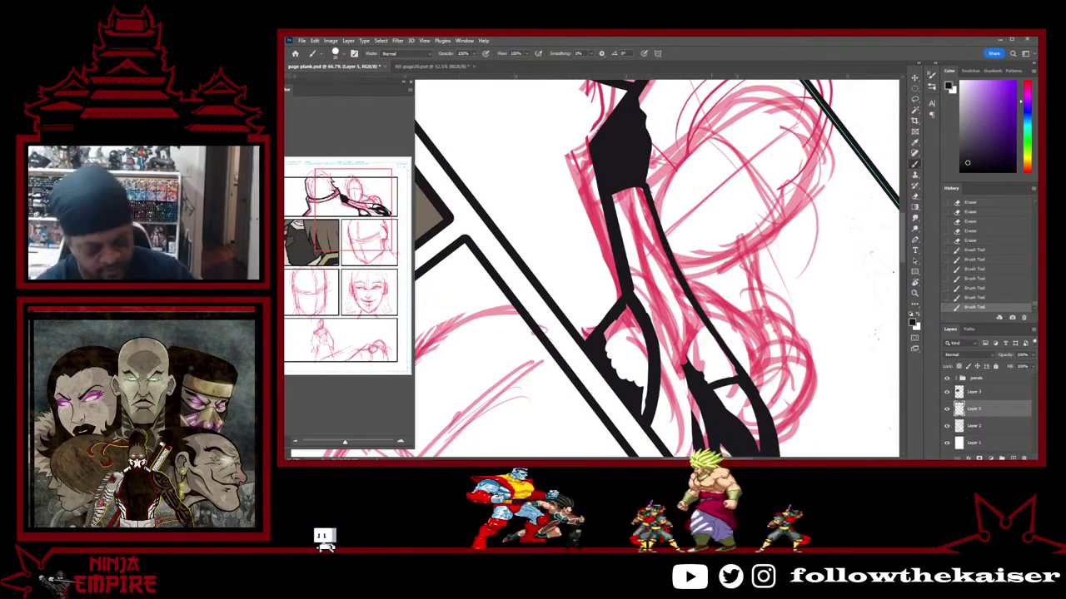
Erase stray ink along the short curved line across the back of the hand to refine its edge
{"action": "key", "text": "e"}
{"action": "left_click_drag", "start_coordinate": [722, 392], "coordinate": [733, 388]}
{"action": "left_click_drag", "start_coordinate": [715, 393], "coordinate": [721, 391]}
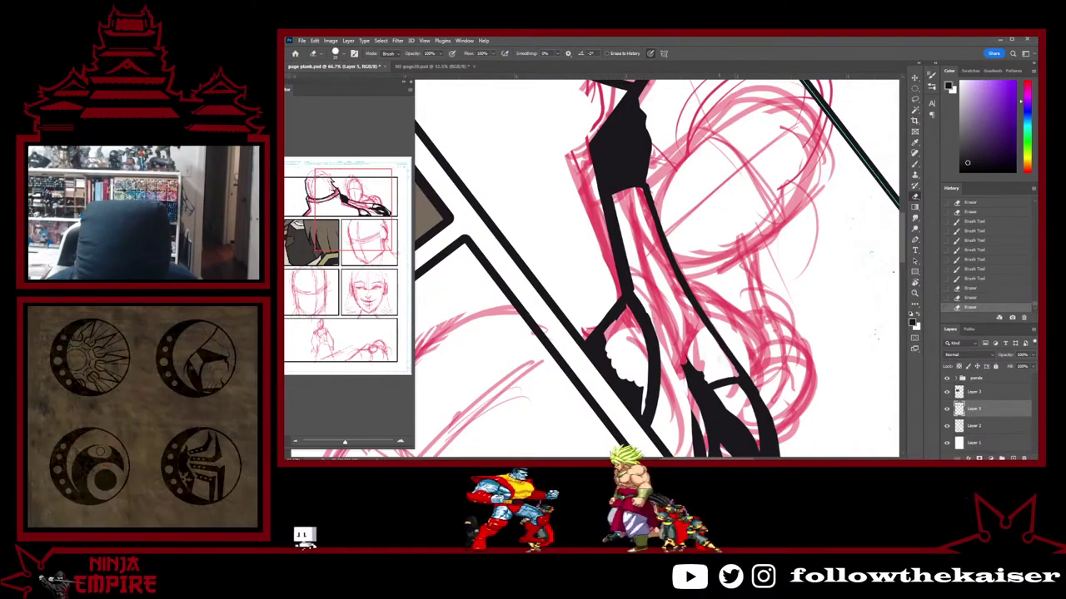
{"action": "key", "text": "b"}
{"action": "key", "text": "r"}
{"action": "left_click_drag", "start_coordinate": [718, 354], "coordinate": [789, 158]}
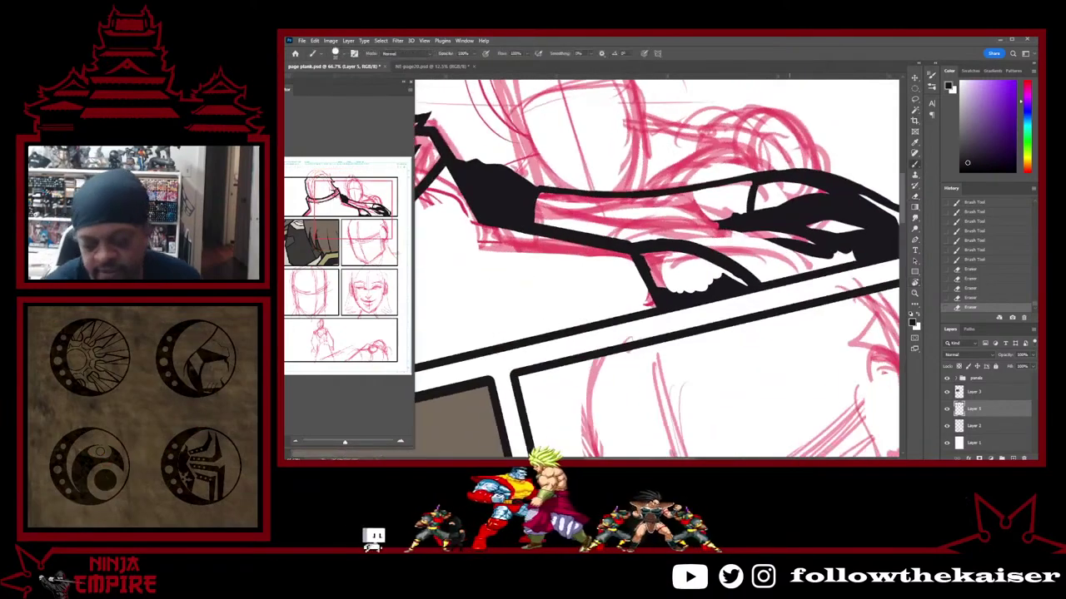
{"action": "key", "text": "r"}
{"action": "mouse_move", "coordinate": [752, 193]}
{"action": "left_mouse_down"}
{"action": "mouse_move", "coordinate": [738, 309]}
{"action": "mouse_move", "coordinate": [721, 332]}
{"action": "mouse_move", "coordinate": [741, 354]}
{"action": "left_mouse_up"}
{"action": "key", "text": "b"}
{"action": "key", "text": "e"}
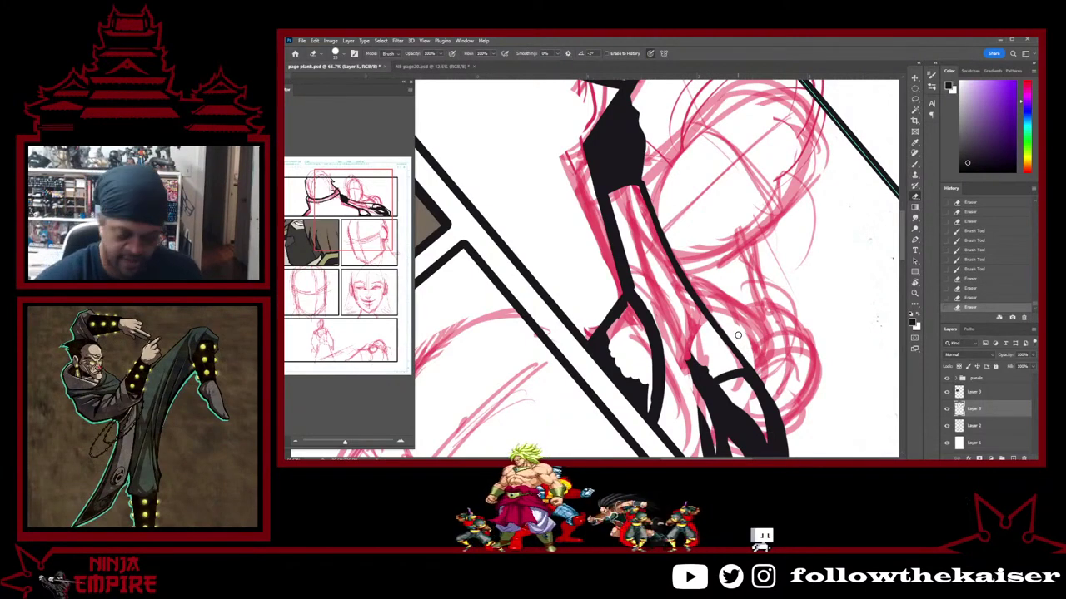
Ink a thick black line joining the thumb's curve to the solid black shape on the hand, and clean up the joint
{"action": "key", "text": "r"}
{"action": "mouse_move", "coordinate": [851, 306]}
{"action": "left_mouse_down"}
{"action": "mouse_move", "coordinate": [825, 197]}
{"action": "mouse_move", "coordinate": [795, 149]}
{"action": "left_mouse_up"}
{"action": "mouse_move", "coordinate": [731, 295]}
{"action": "left_mouse_down"}
{"action": "mouse_move", "coordinate": [733, 254]}
{"action": "mouse_move", "coordinate": [669, 224]}
{"action": "mouse_move", "coordinate": [757, 185]}
{"action": "left_mouse_up"}
{"action": "key", "text": "r"}
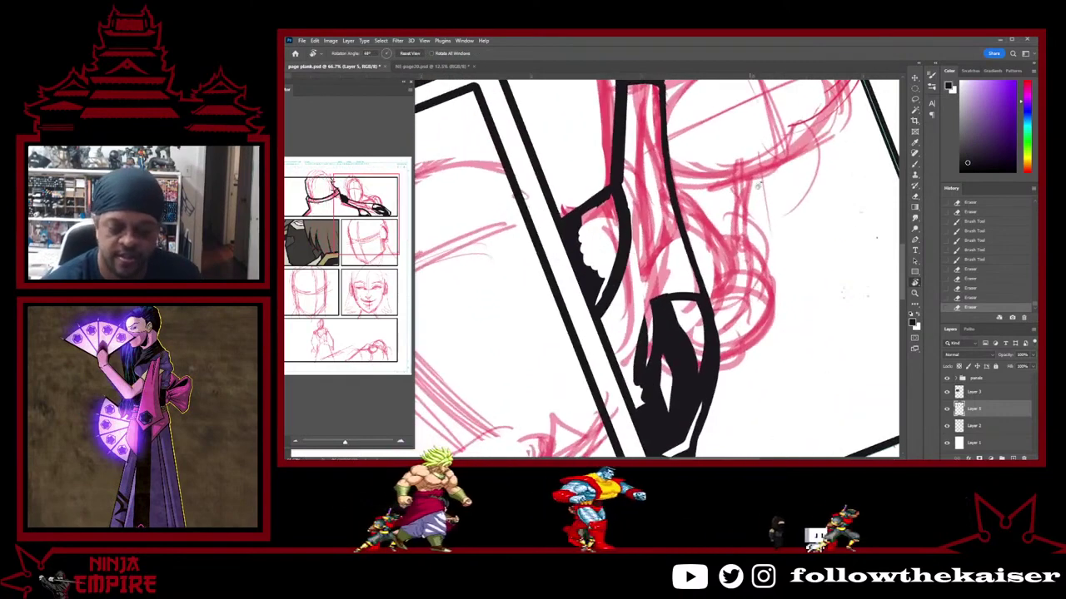
{"action": "key", "text": "b"}
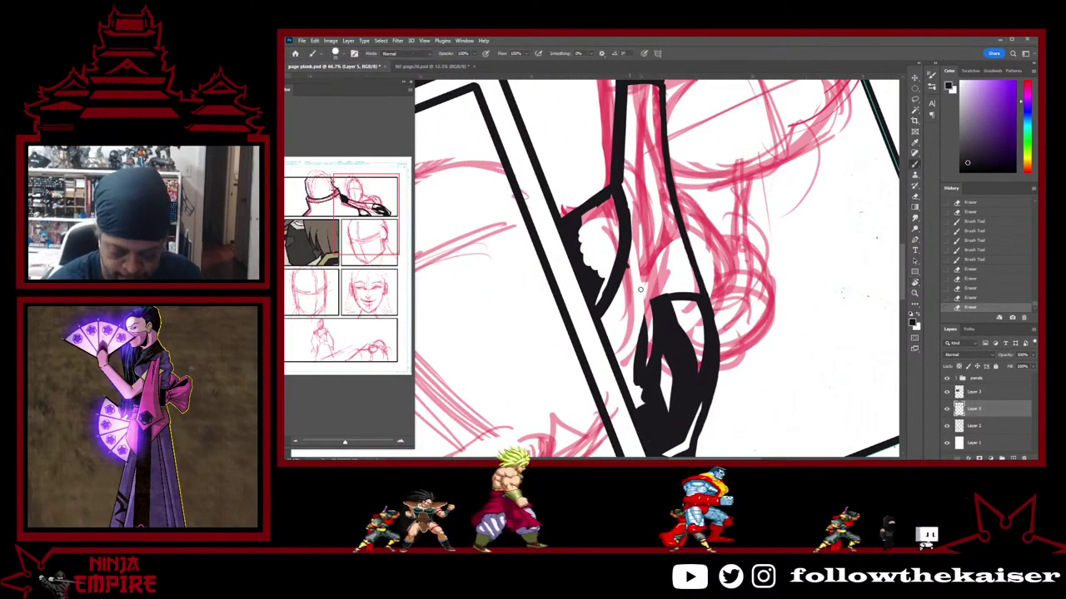
{"action": "left_click_drag", "start_coordinate": [626, 261], "coordinate": [654, 305]}
{"action": "left_click_drag", "start_coordinate": [625, 259], "coordinate": [647, 293]}
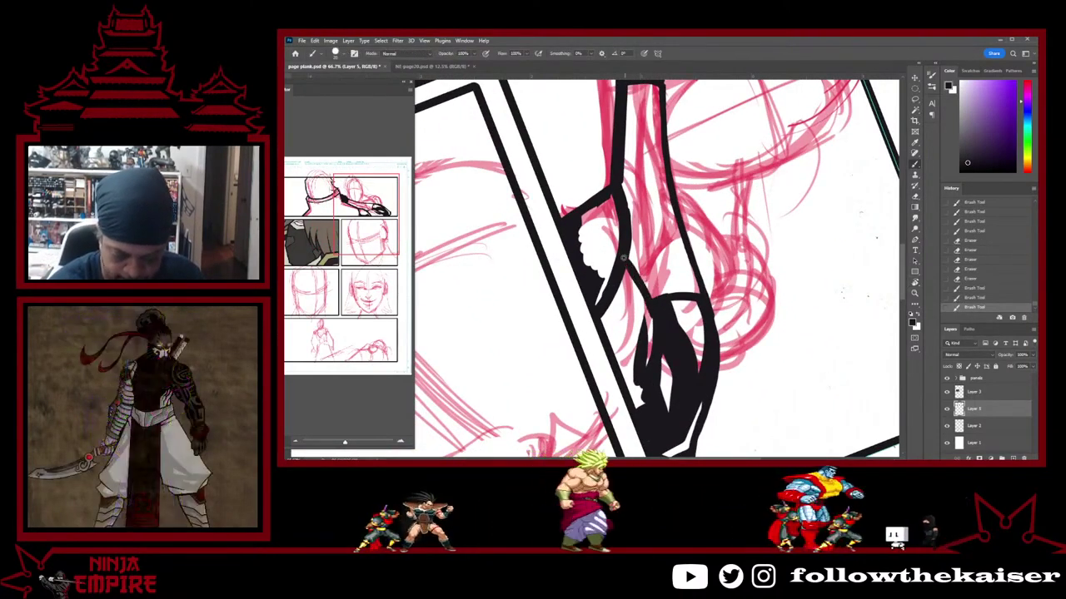
{"action": "key", "text": "e"}
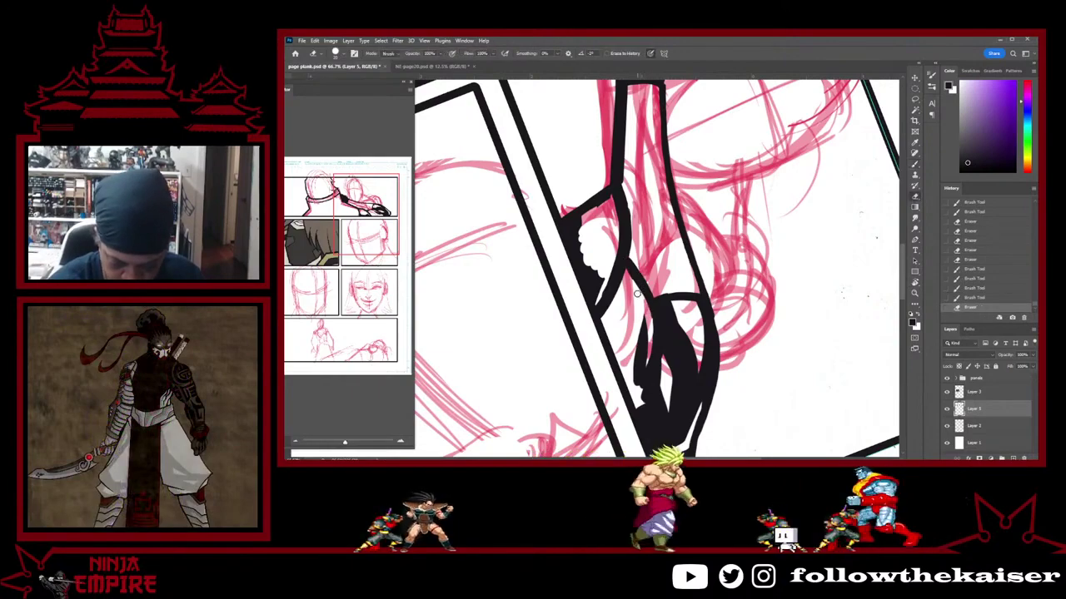
{"action": "key", "text": "b"}
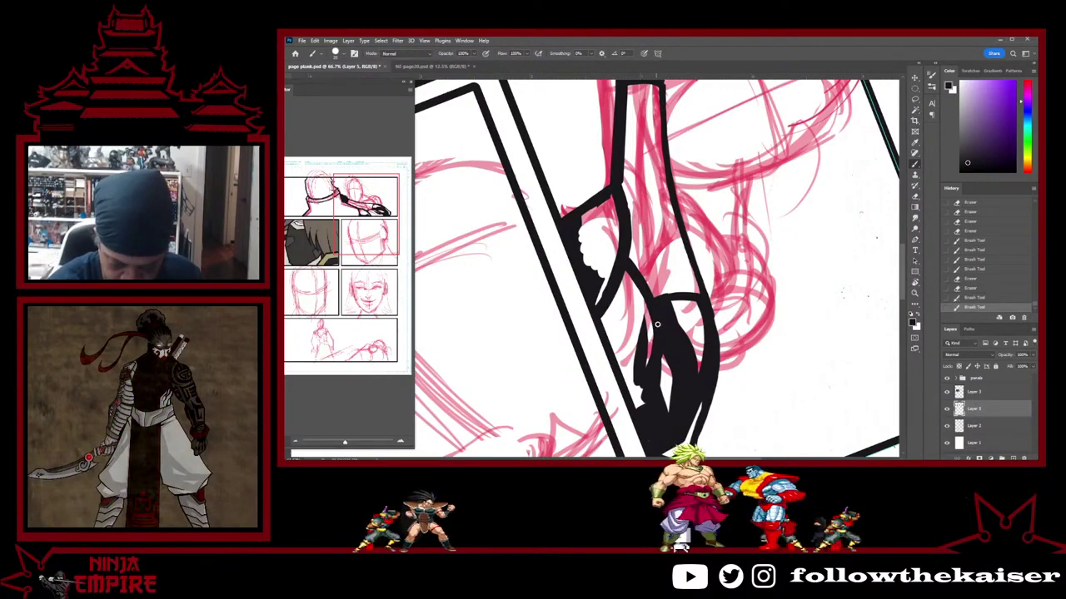
{"action": "left_click_drag", "start_coordinate": [646, 318], "coordinate": [668, 299]}
Trim the lower edge of the hand's black shape and ink a curved finger line from the thumb toward the fingertip
{"action": "key", "text": "e"}
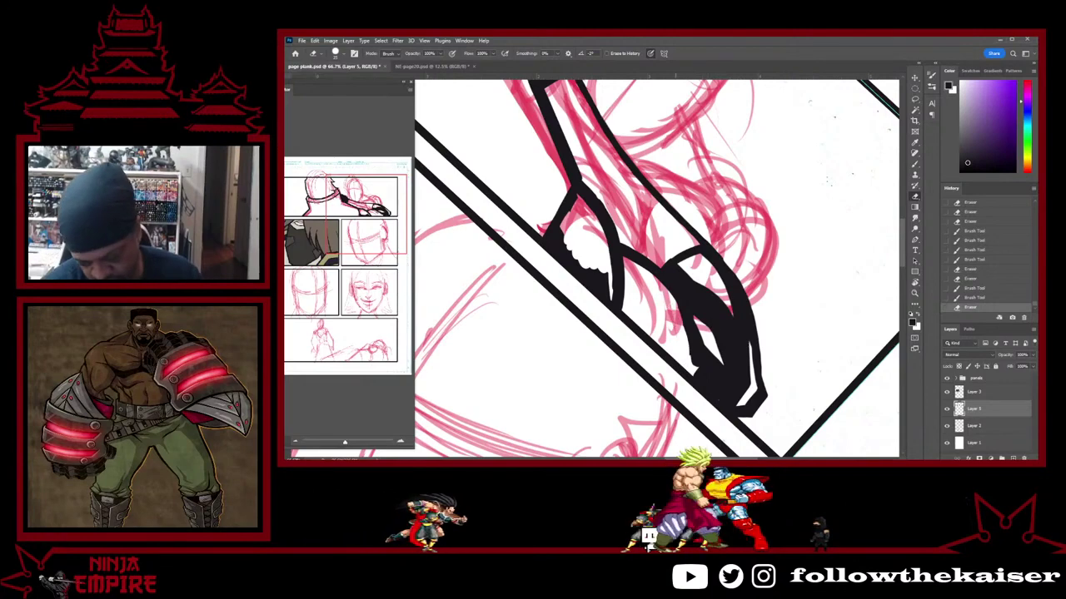
{"action": "left_click_drag", "start_coordinate": [678, 316], "coordinate": [685, 336]}
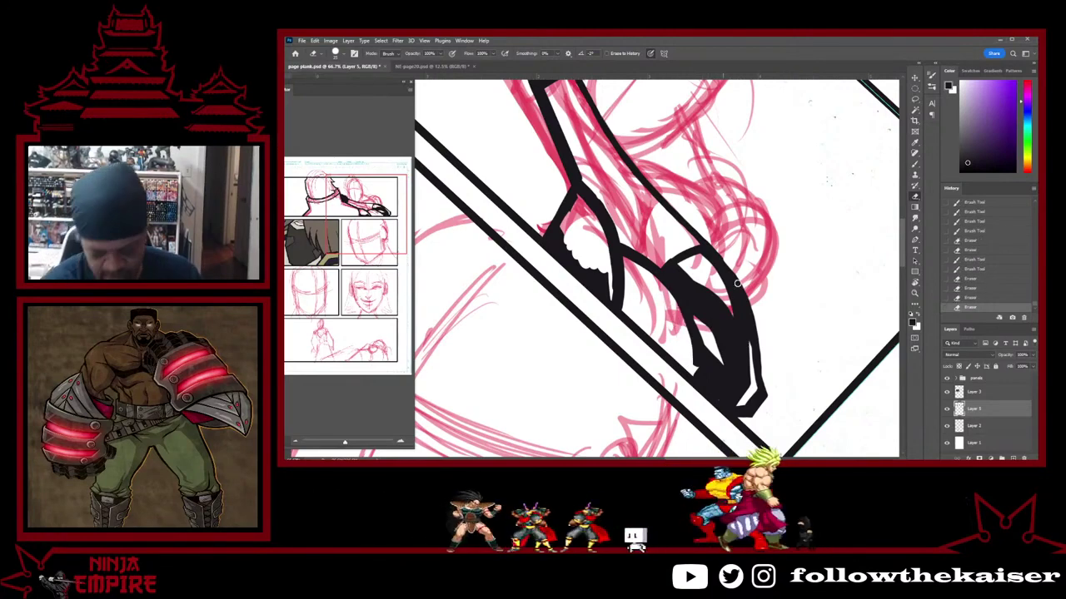
{"action": "key", "text": "r"}
{"action": "left_click_drag", "start_coordinate": [672, 270], "coordinate": [660, 312]}
{"action": "key", "text": "b"}
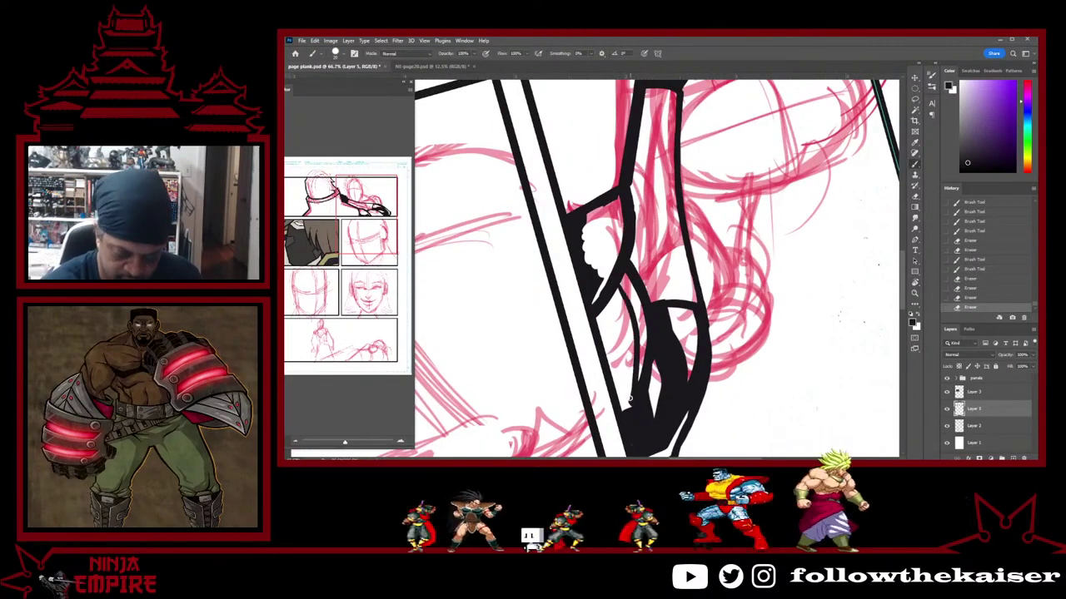
{"action": "mouse_move", "coordinate": [616, 283]}
{"action": "left_mouse_down"}
{"action": "mouse_move", "coordinate": [640, 345]}
{"action": "mouse_move", "coordinate": [633, 399]}
{"action": "left_mouse_up"}
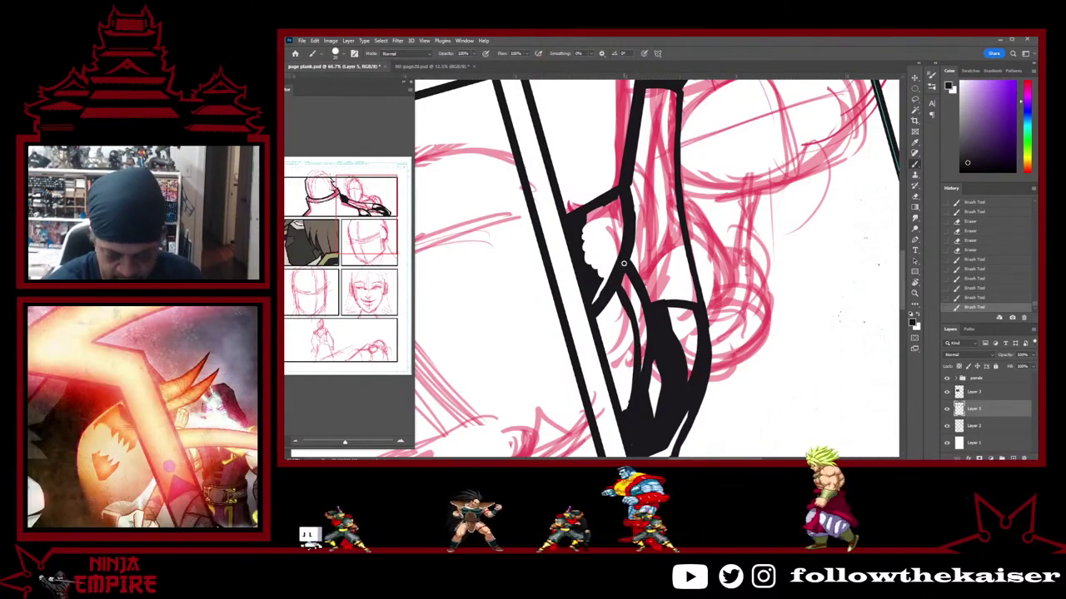
{"action": "mouse_move", "coordinate": [623, 263]}
{"action": "left_mouse_down"}
{"action": "mouse_move", "coordinate": [615, 288]}
{"action": "mouse_move", "coordinate": [628, 315]}
{"action": "mouse_move", "coordinate": [612, 288]}
{"action": "mouse_move", "coordinate": [651, 349]}
{"action": "left_mouse_up"}
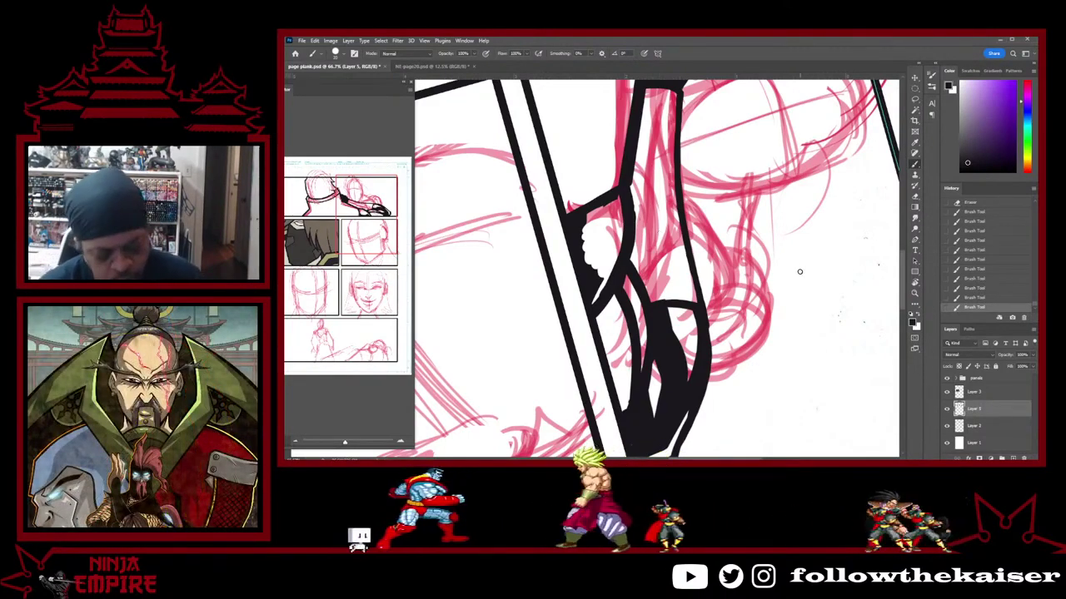
Erase and re-ink the corner where the short curved line across the hand meets the solid black shape
{"action": "key", "text": "r"}
{"action": "mouse_move", "coordinate": [659, 230]}
{"action": "left_mouse_down"}
{"action": "mouse_move", "coordinate": [679, 111]}
{"action": "mouse_move", "coordinate": [643, 97]}
{"action": "left_mouse_up"}
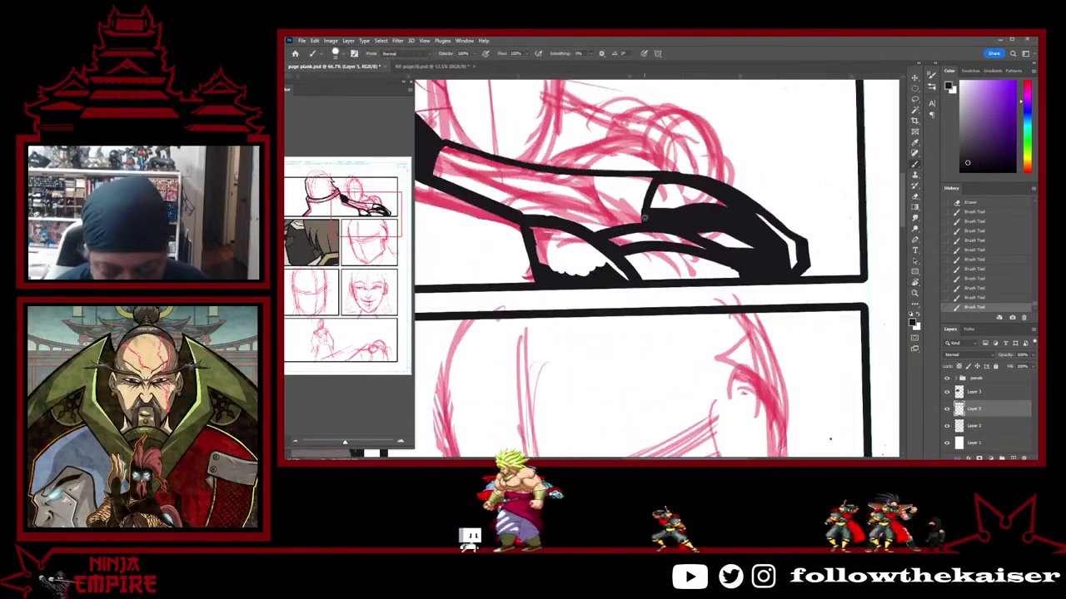
{"action": "key", "text": "e"}
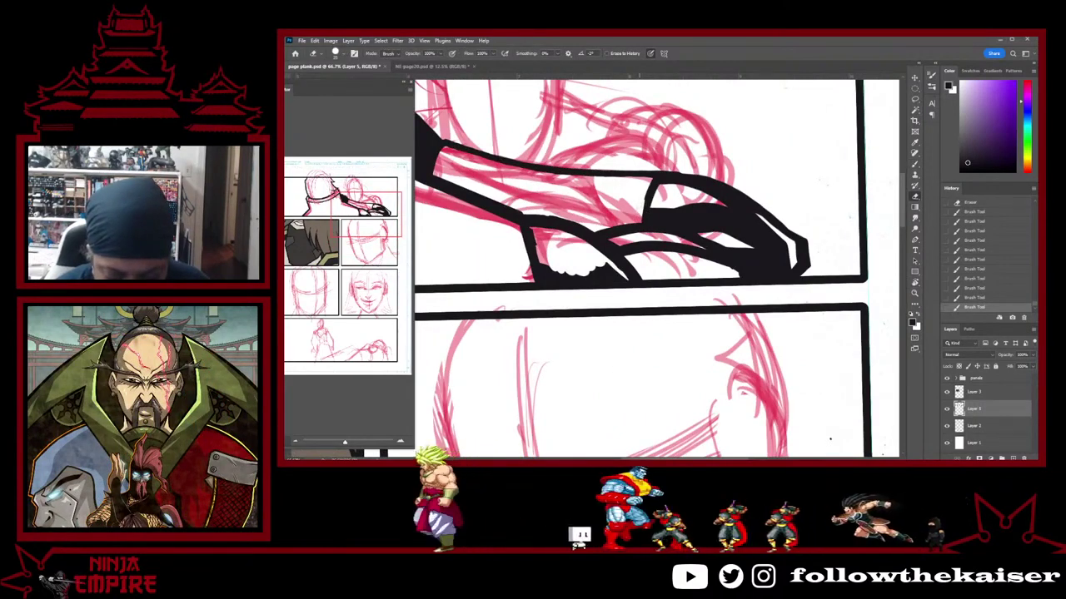
{"action": "key", "text": "e"}
{"action": "left_click_drag", "start_coordinate": [638, 210], "coordinate": [641, 223]}
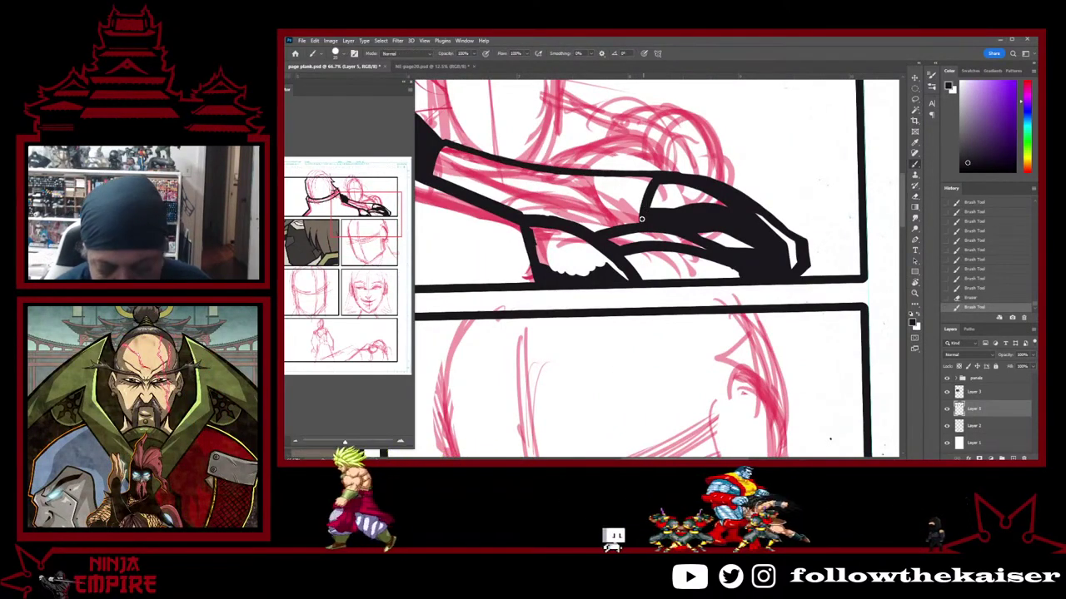
{"action": "left_click_drag", "start_coordinate": [640, 220], "coordinate": [655, 182]}
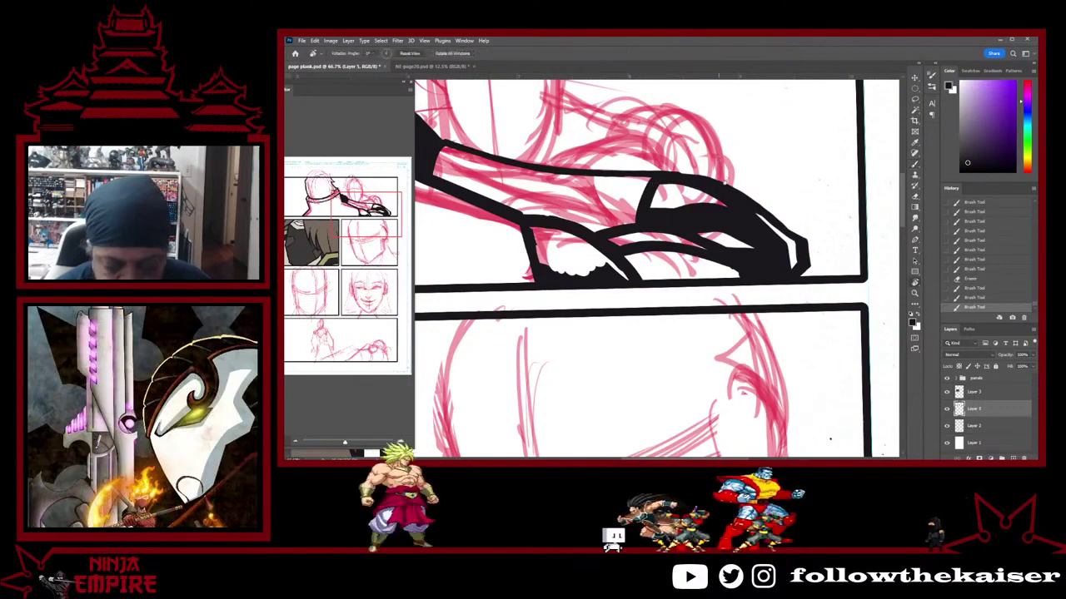
Touch up the forearm's upper contour and thicken the thumb's curved line at the wrist with black ink and small erasures
{"action": "left_click_drag", "start_coordinate": [721, 182], "coordinate": [725, 339]}
{"action": "mouse_move", "coordinate": [681, 231]}
{"action": "left_mouse_down"}
{"action": "mouse_move", "coordinate": [696, 263]}
{"action": "mouse_move", "coordinate": [692, 251]}
{"action": "left_mouse_up"}
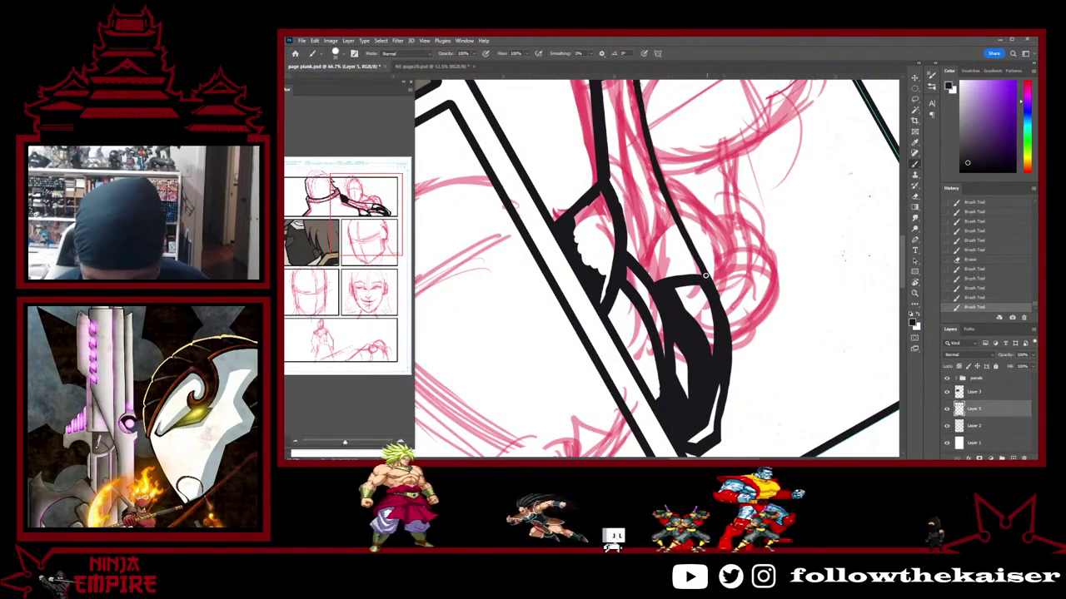
{"action": "left_click_drag", "start_coordinate": [655, 158], "coordinate": [674, 210]}
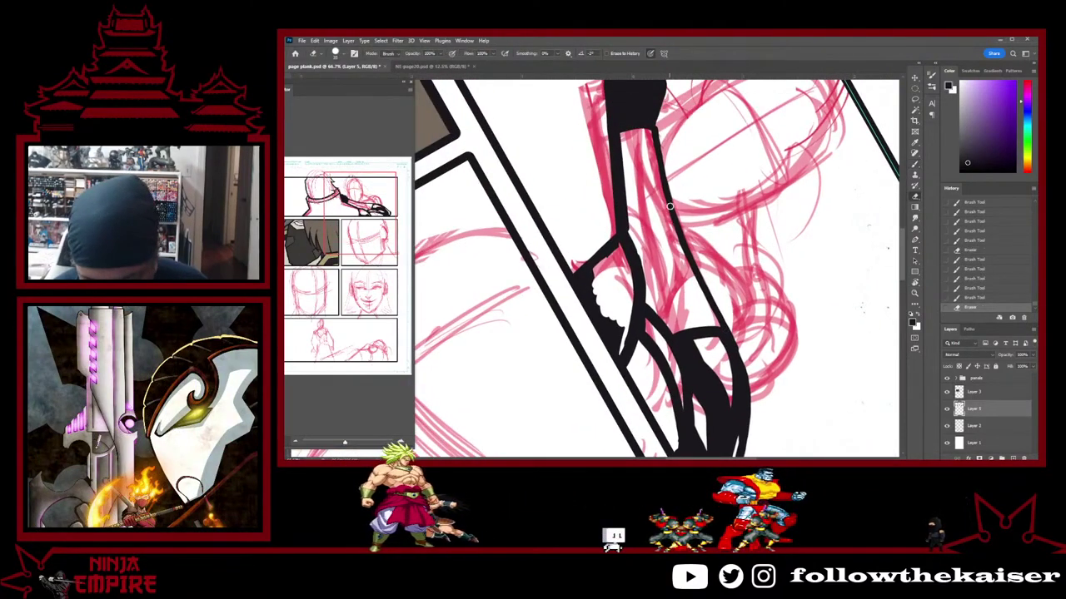
{"action": "left_click_drag", "start_coordinate": [656, 134], "coordinate": [713, 126]}
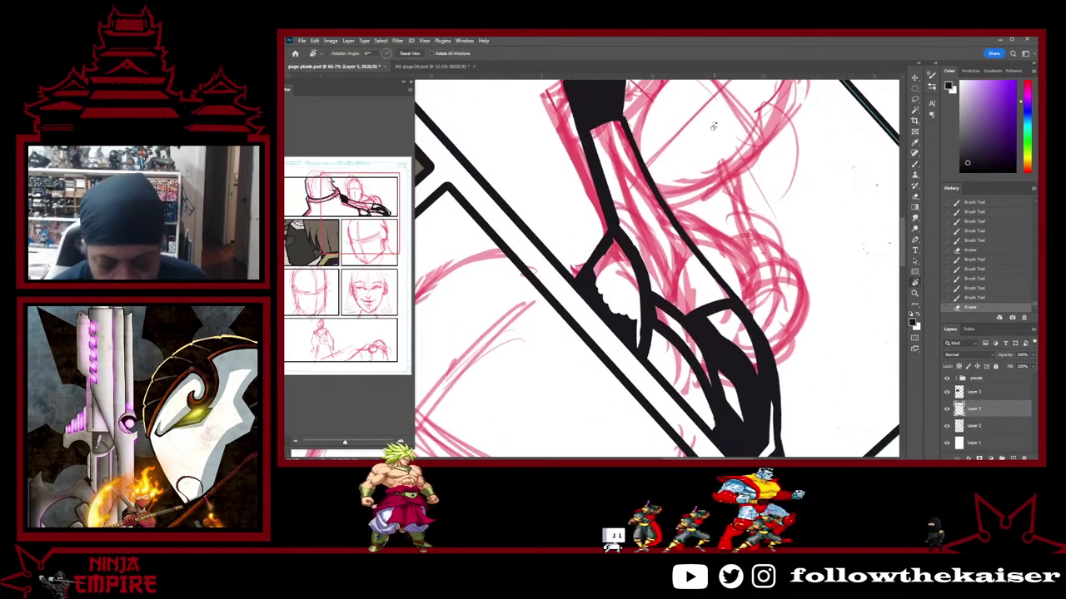
{"action": "mouse_move", "coordinate": [636, 263]}
{"action": "left_mouse_down"}
{"action": "mouse_move", "coordinate": [641, 278]}
{"action": "mouse_move", "coordinate": [640, 267]}
{"action": "left_mouse_up"}
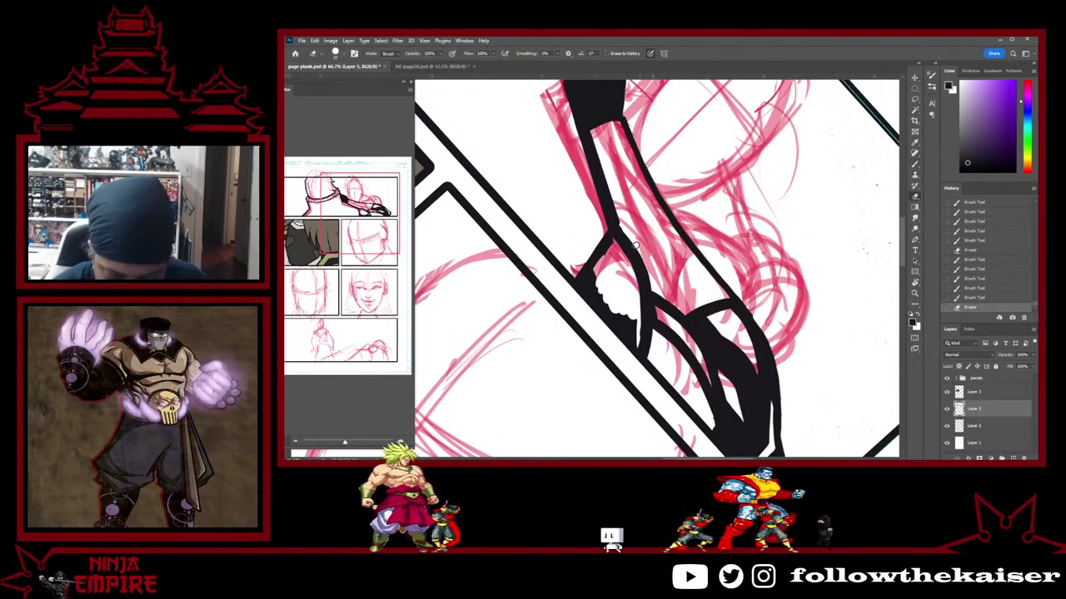
{"action": "key", "text": "b"}
{"action": "left_click_drag", "start_coordinate": [616, 226], "coordinate": [636, 264]}
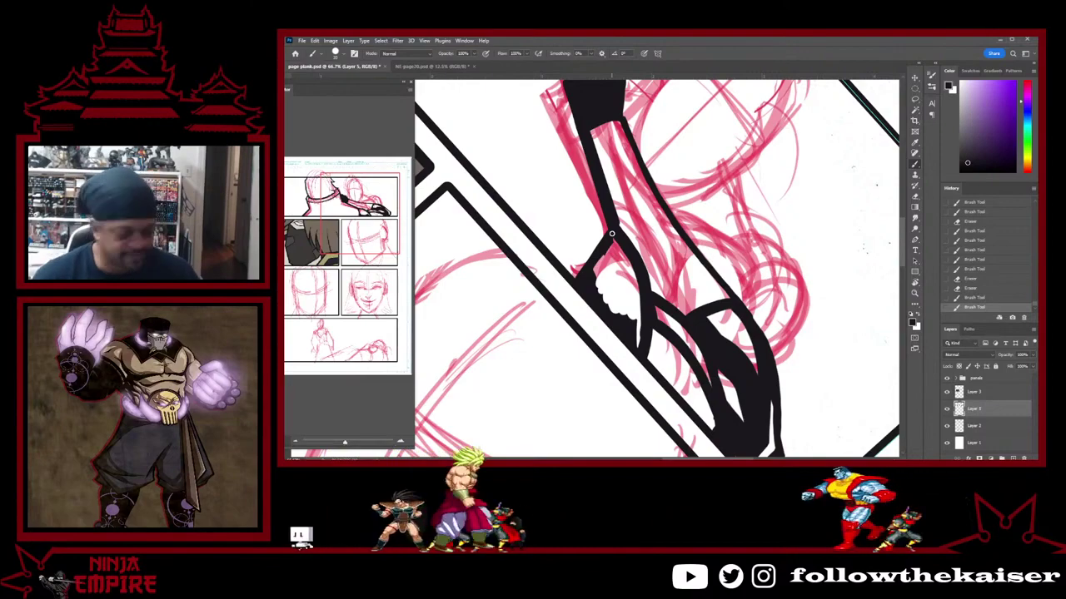
Reinforce the fingertip's outline in black at its lower corner where it meets the panel border
{"action": "scroll", "coordinate": [752, 393], "scroll_direction": "down", "scroll_amount": 4}
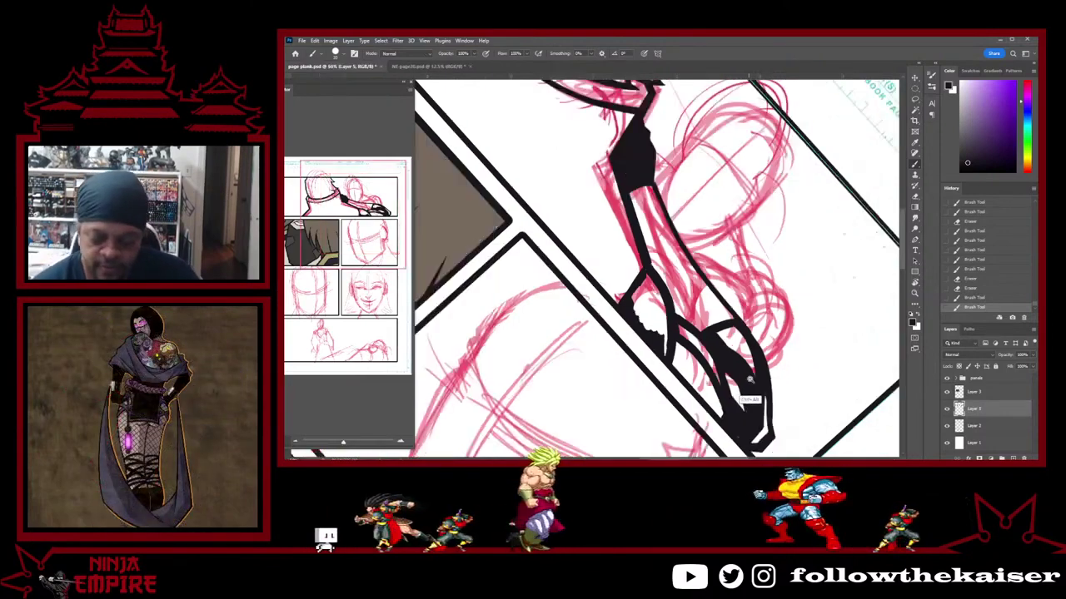
{"action": "scroll", "coordinate": [758, 370], "scroll_direction": "up", "scroll_amount": 1}
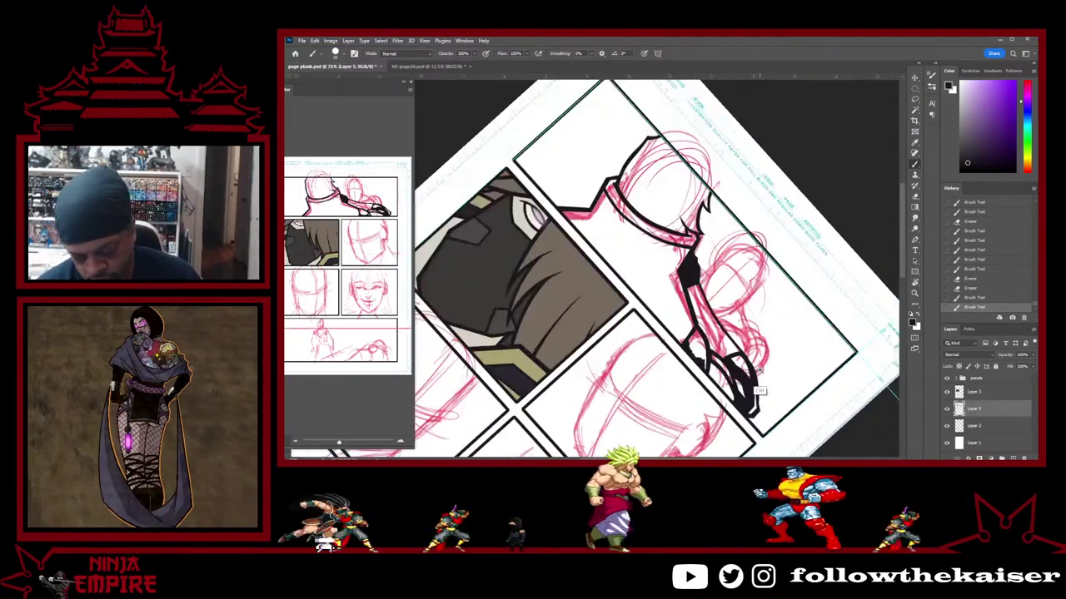
{"action": "key", "text": "r"}
{"action": "left_click_drag", "start_coordinate": [803, 291], "coordinate": [762, 143]}
{"action": "scroll", "coordinate": [814, 282], "scroll_direction": "up", "scroll_amount": 3}
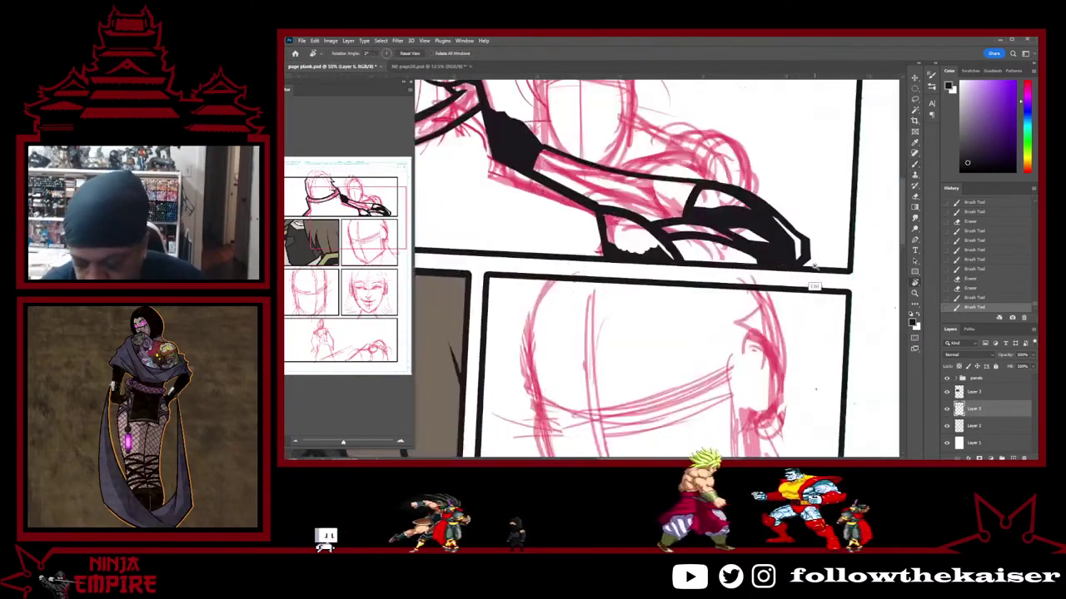
{"action": "key", "text": "b"}
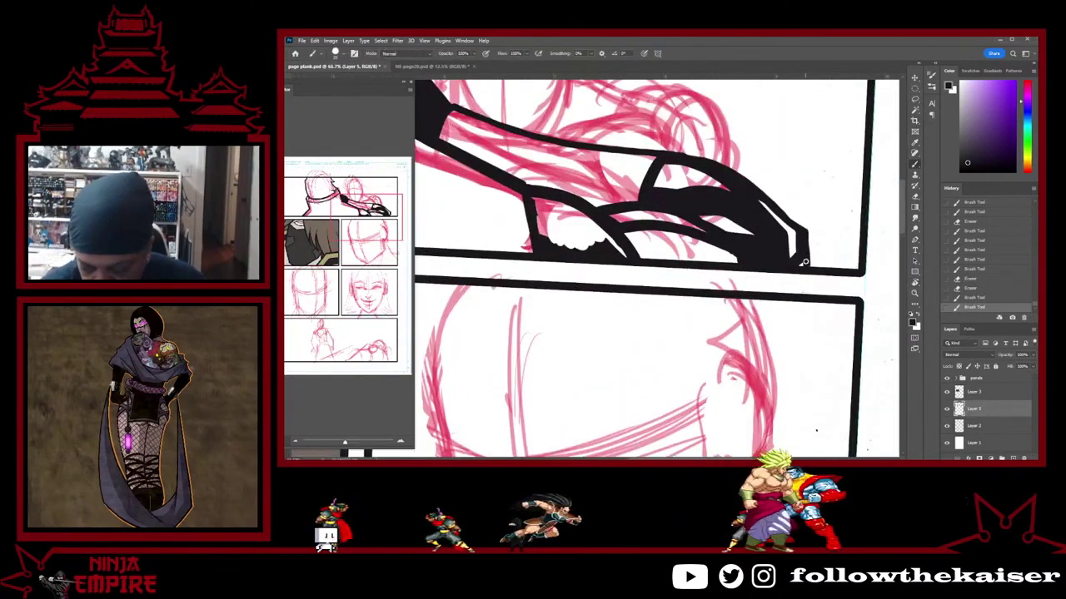
{"action": "left_click_drag", "start_coordinate": [800, 250], "coordinate": [800, 238]}
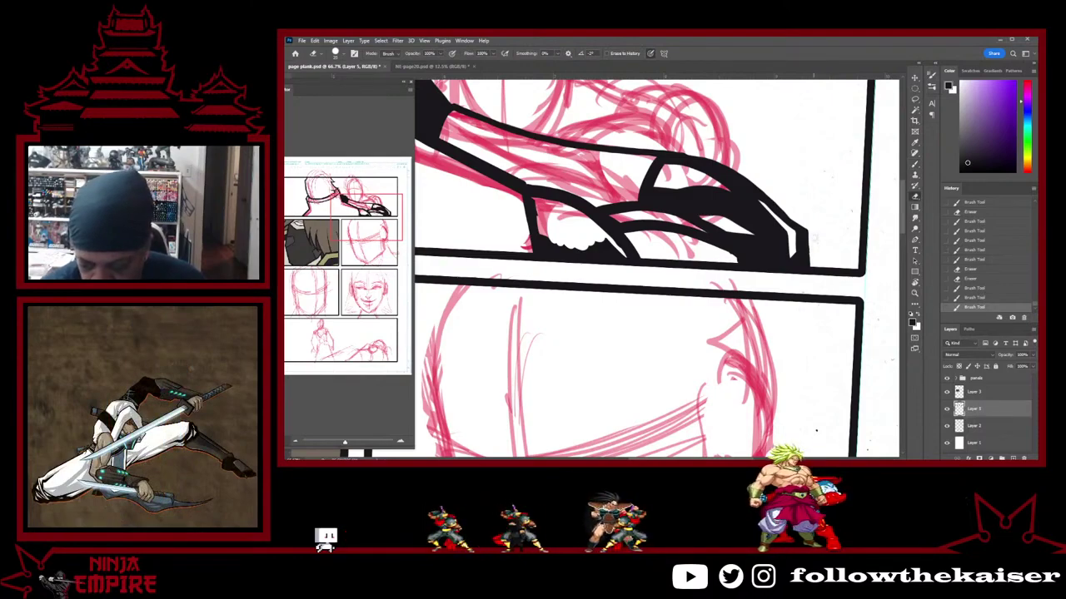
{"action": "left_click_drag", "start_coordinate": [815, 238], "coordinate": [814, 256]}
{"action": "key", "text": "r"}
{"action": "mouse_move", "coordinate": [826, 278]}
{"action": "left_mouse_down"}
{"action": "mouse_move", "coordinate": [825, 328]}
{"action": "mouse_move", "coordinate": [762, 404]}
{"action": "left_mouse_up"}
{"action": "key", "text": "b"}
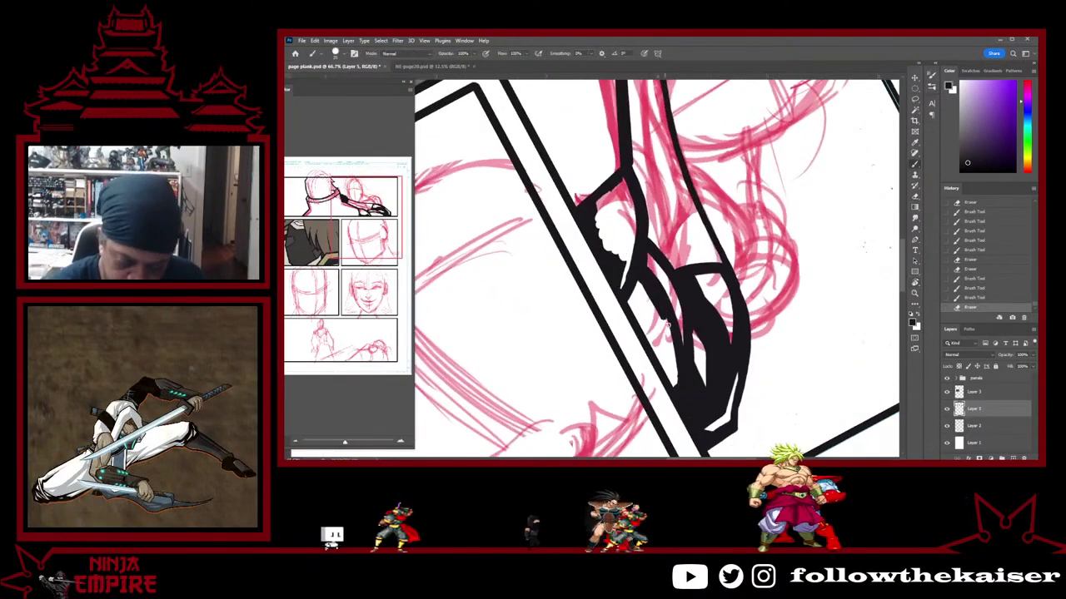
{"action": "left_click_drag", "start_coordinate": [653, 335], "coordinate": [658, 350]}
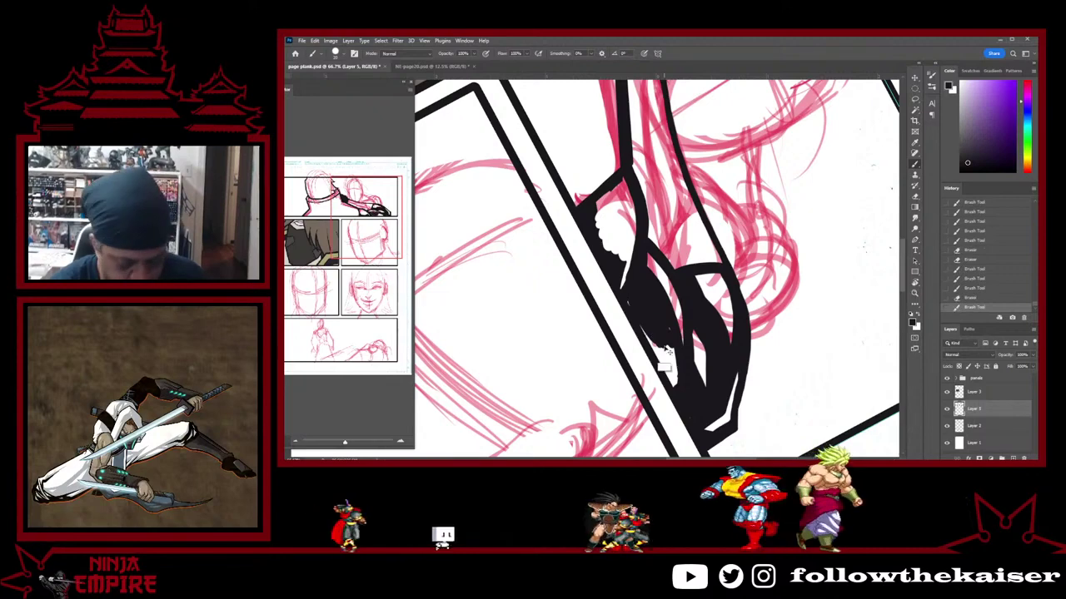
{"action": "key", "text": "ctrl+z"}
{"action": "key", "text": "ctrl+z"}
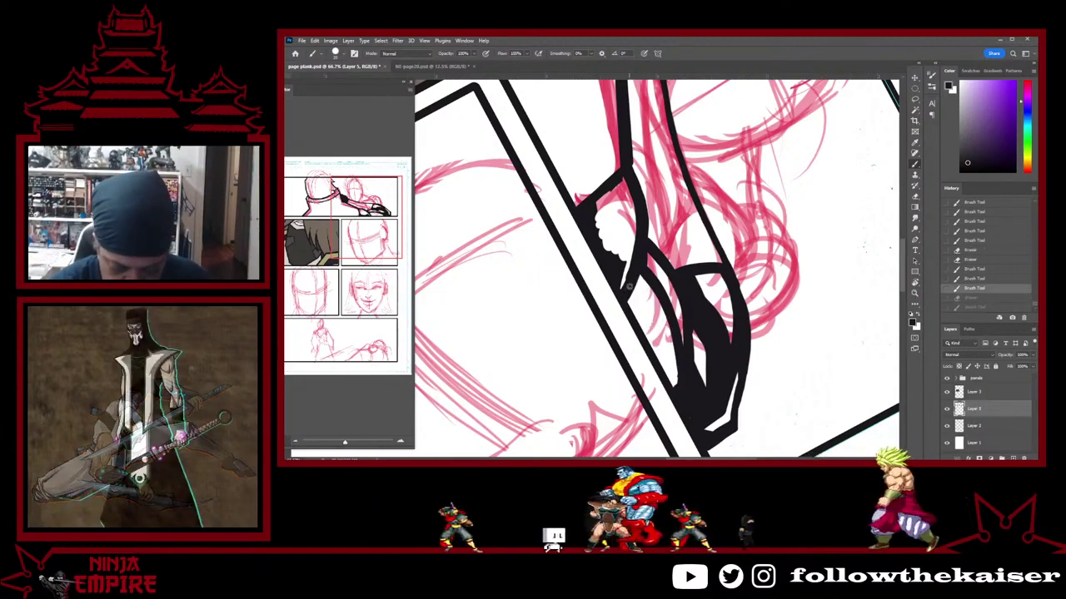
Trim the lower edge of the thumb's curved line near the panel border and re-ink its contour in black
{"action": "key", "text": "e"}
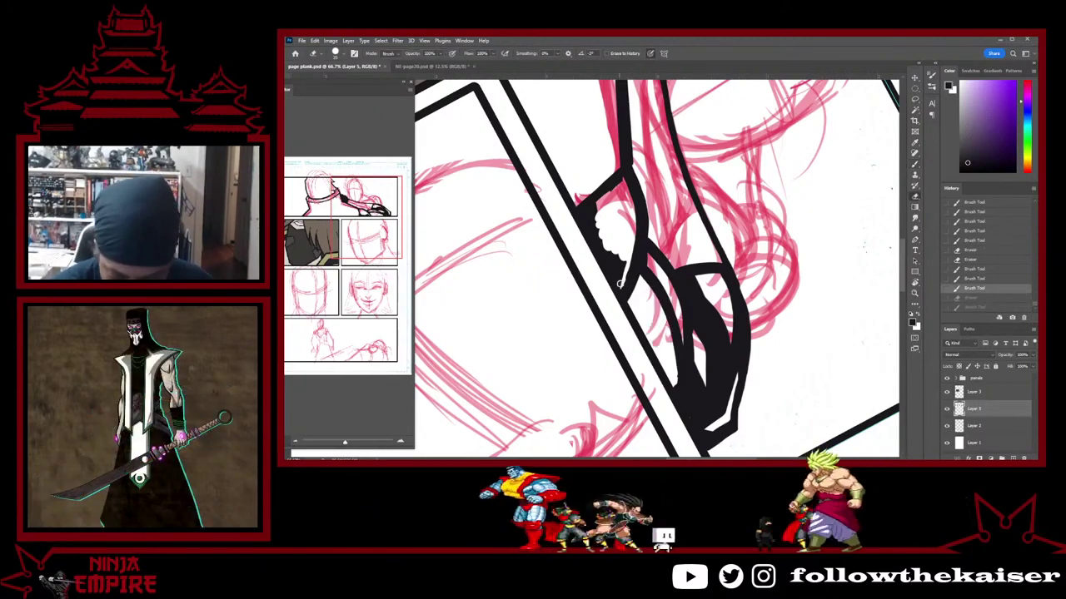
{"action": "left_click_drag", "start_coordinate": [633, 272], "coordinate": [616, 287]}
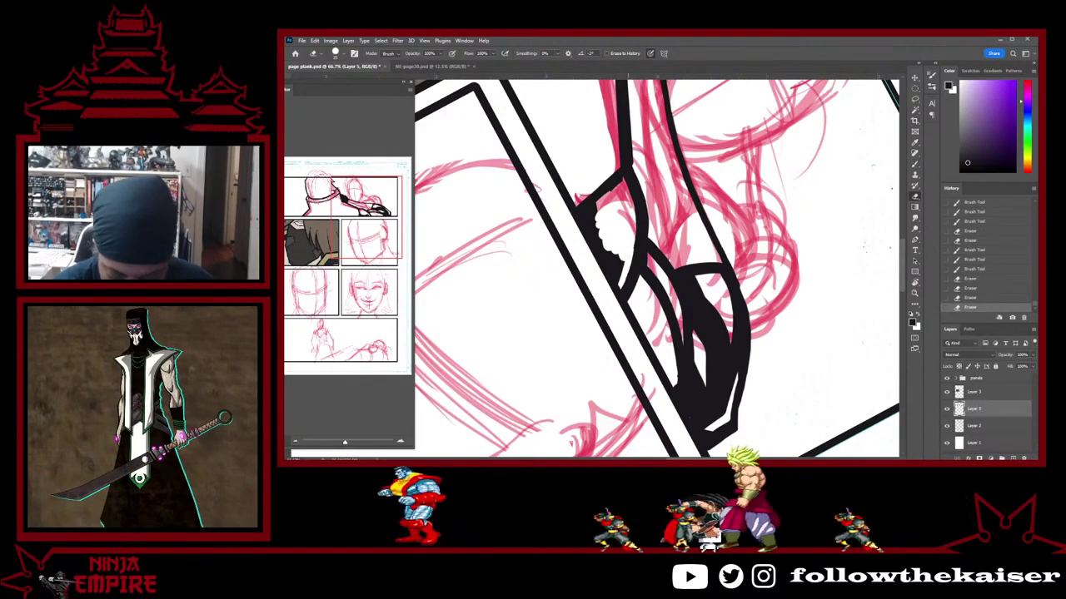
{"action": "key", "text": "b"}
{"action": "key", "text": "r"}
{"action": "left_click_drag", "start_coordinate": [646, 262], "coordinate": [659, 210]}
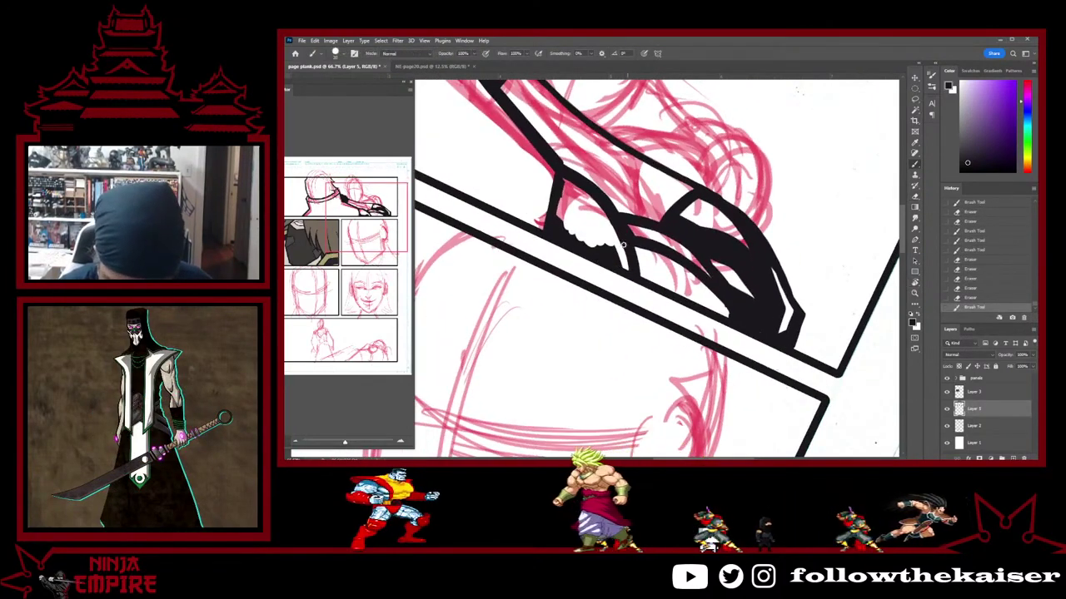
{"action": "left_click_drag", "start_coordinate": [623, 245], "coordinate": [629, 264]}
{"action": "mouse_move", "coordinate": [617, 226]}
{"action": "left_mouse_down"}
{"action": "mouse_move", "coordinate": [635, 273]}
{"action": "mouse_move", "coordinate": [626, 244]}
{"action": "left_mouse_up"}
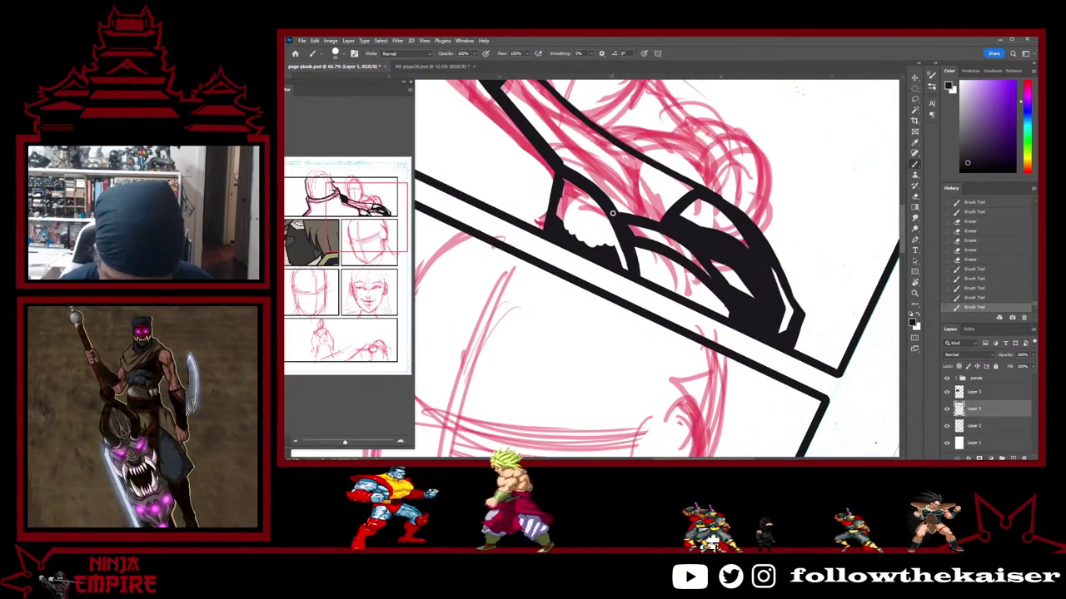
Fill the gap between the curved finger line and the panel border with solid black
{"action": "key", "text": "r"}
{"action": "left_click_drag", "start_coordinate": [710, 212], "coordinate": [630, 257]}
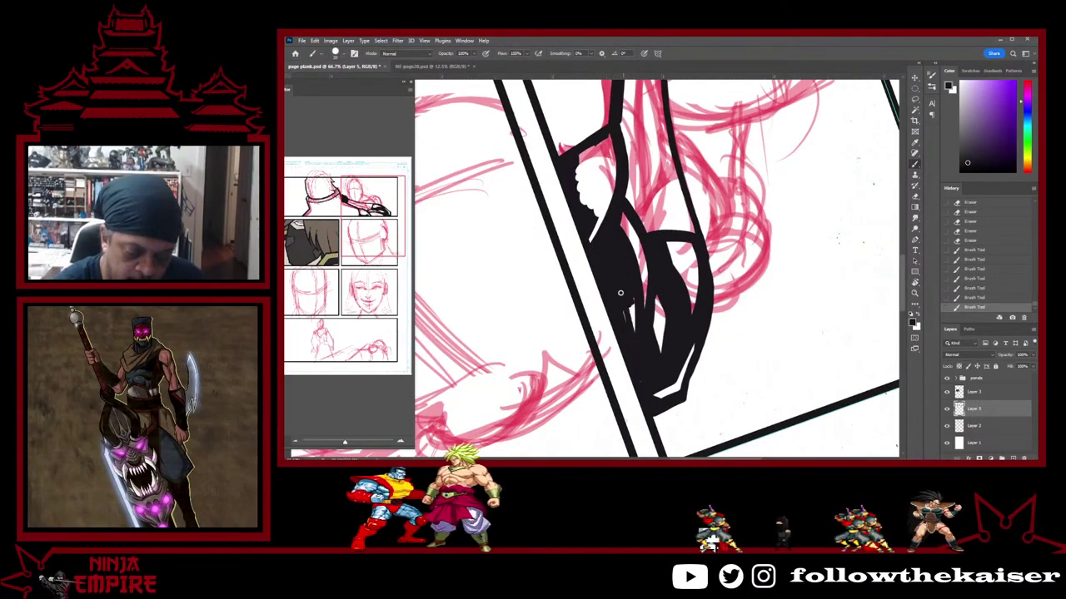
{"action": "left_click_drag", "start_coordinate": [635, 329], "coordinate": [632, 309]}
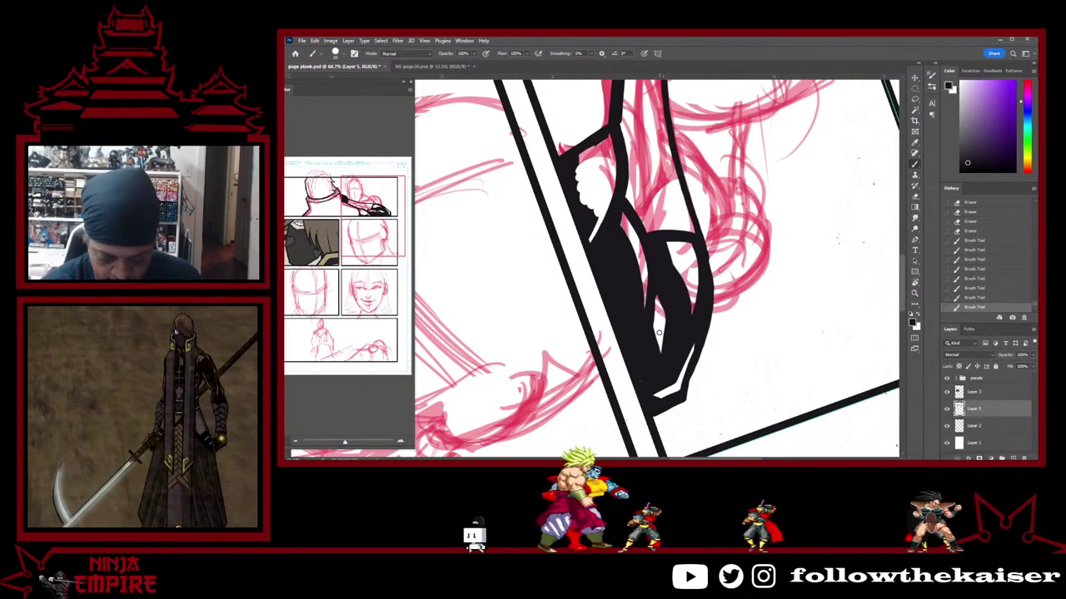
Lengthen the white highlight between the two black finger shapes toward the fingertip and clean its edge with black ink
{"action": "key", "text": "e"}
{"action": "left_click_drag", "start_coordinate": [650, 342], "coordinate": [656, 313]}
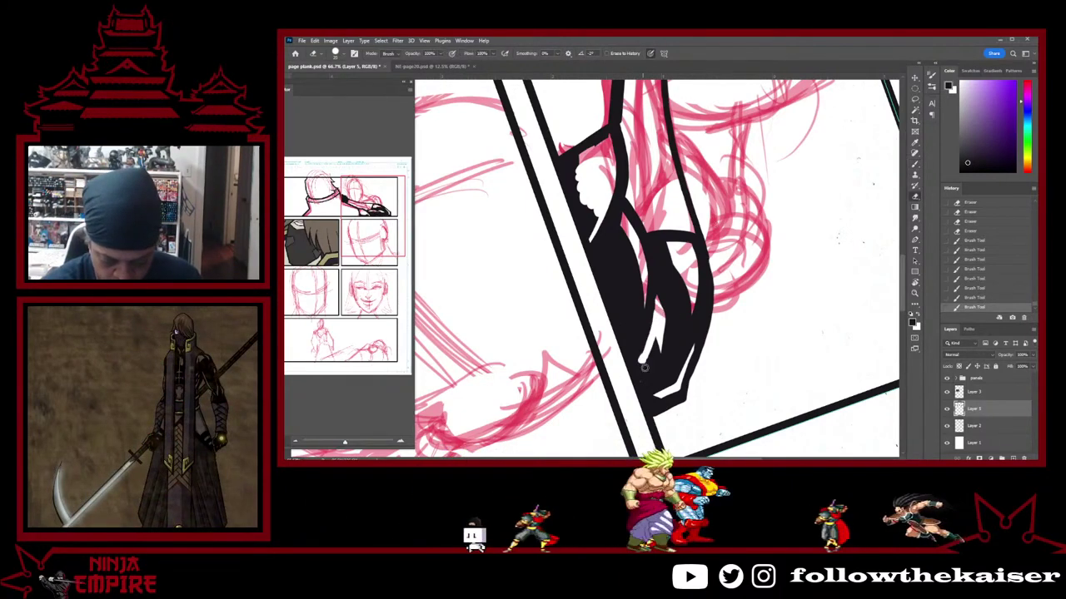
{"action": "left_click_drag", "start_coordinate": [644, 367], "coordinate": [654, 341]}
{"action": "key", "text": "b"}
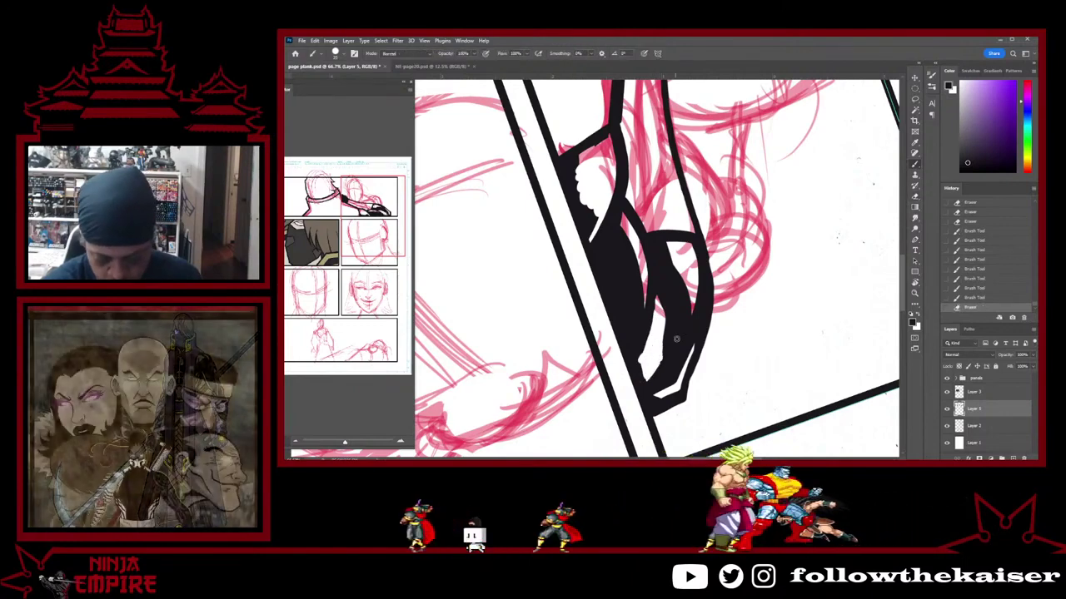
{"action": "left_click_drag", "start_coordinate": [654, 379], "coordinate": [668, 350]}
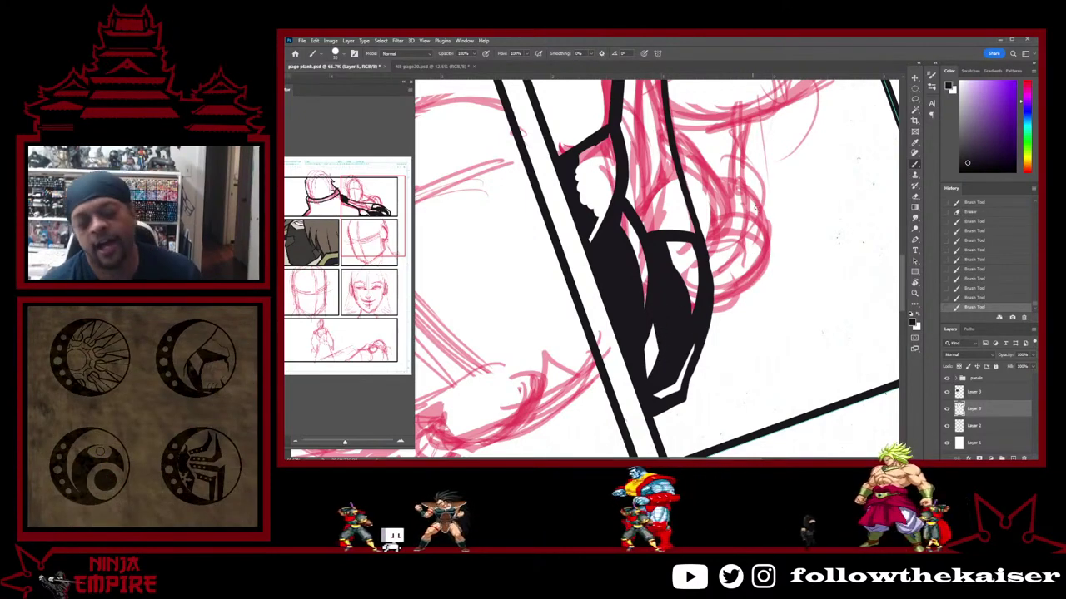
Thicken the thumb's curved line and replace the ragged black edge inside the thumb with a clean shadow around a white wedge
{"action": "left_click", "coordinate": [740, 297], "text": "ctrl+alt"}
{"action": "left_click", "coordinate": [740, 296], "text": "ctrl+alt"}
{"action": "left_click", "coordinate": [740, 297], "text": "ctrl+alt"}
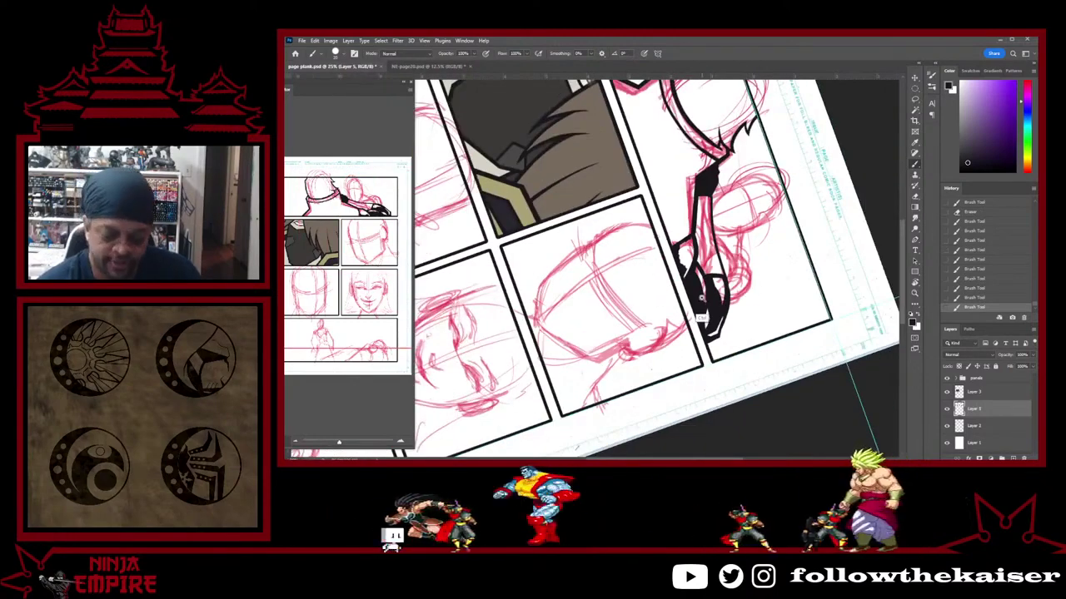
{"action": "key", "text": "ctrl+plus"}
{"action": "key", "text": "ctrl+plus"}
{"action": "key", "text": "ctrl+plus"}
{"action": "left_click_drag", "start_coordinate": [689, 308], "coordinate": [711, 425]}
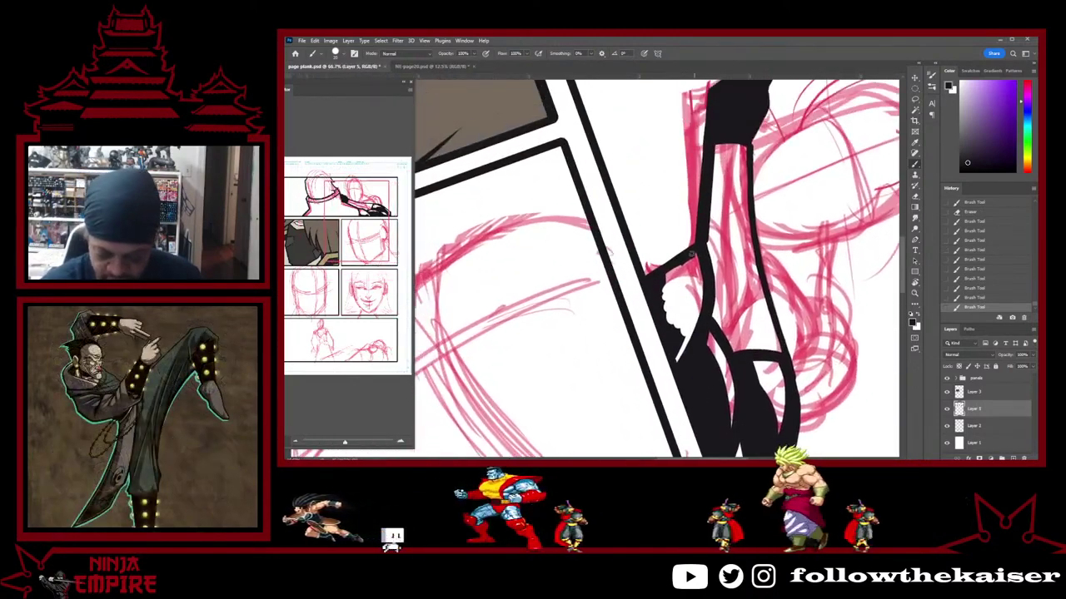
{"action": "key", "text": "r"}
{"action": "mouse_move", "coordinate": [698, 262]}
{"action": "left_mouse_down"}
{"action": "mouse_move", "coordinate": [683, 218]}
{"action": "mouse_move", "coordinate": [643, 189]}
{"action": "left_mouse_up"}
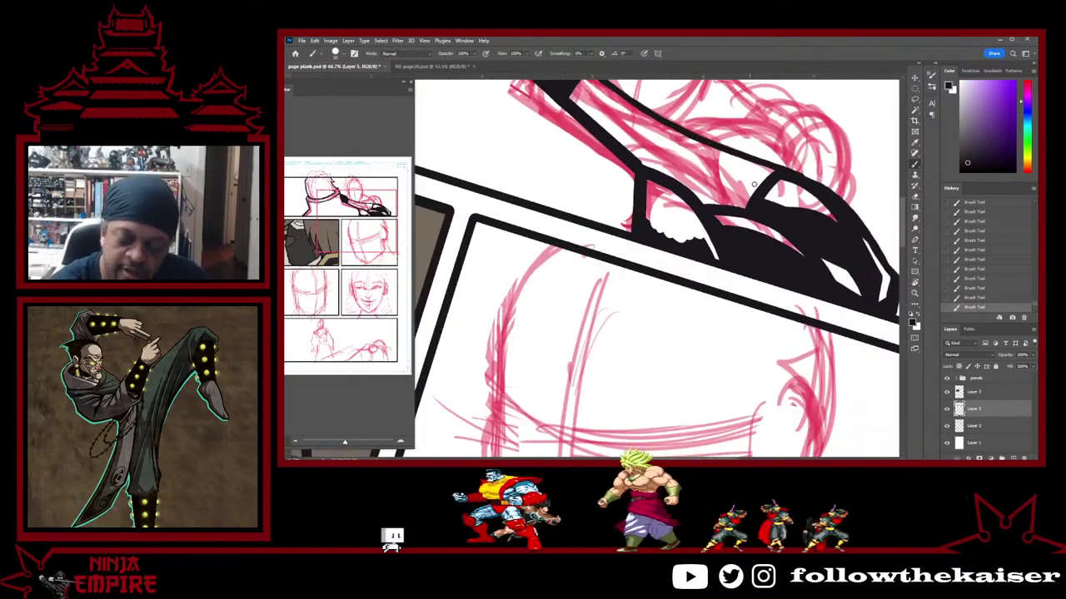
{"action": "key", "text": "r"}
{"action": "left_click_drag", "start_coordinate": [754, 185], "coordinate": [773, 294]}
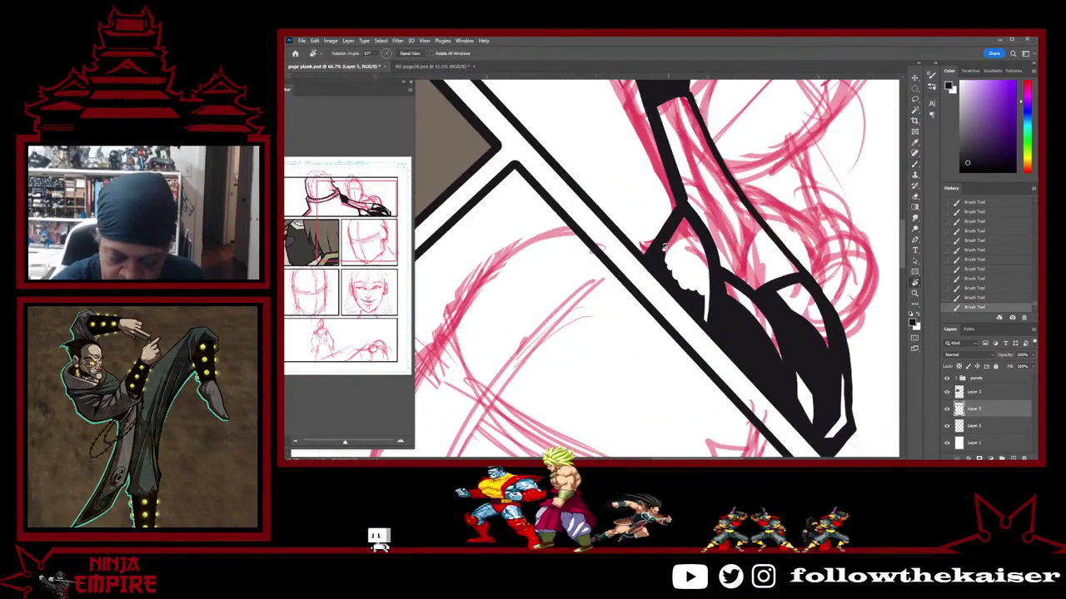
{"action": "key", "text": "b"}
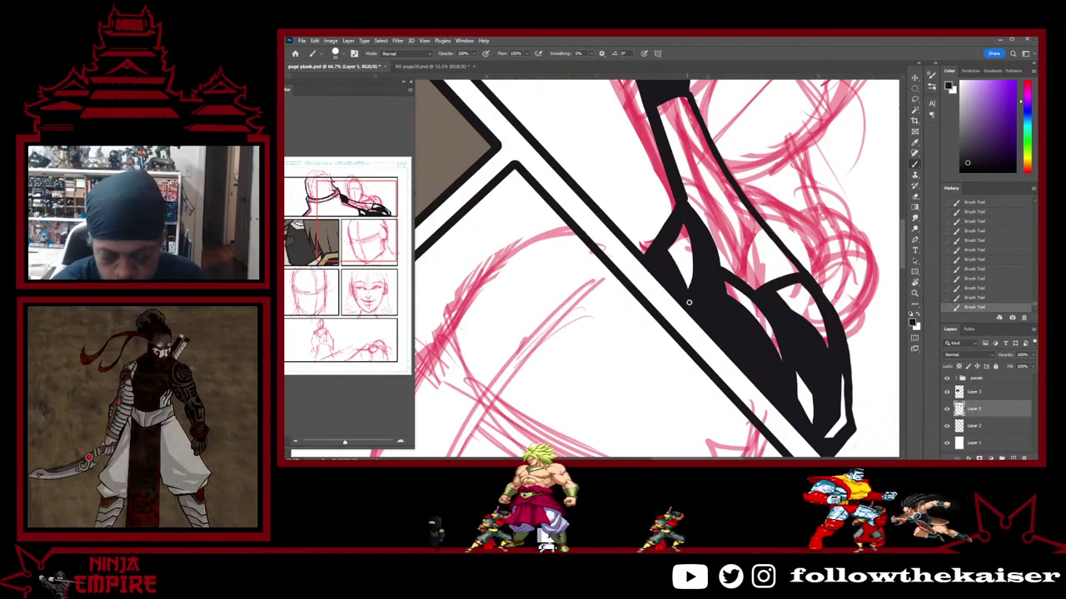
Erase a thin curved highlight through the solid black between the thumb and the lower finger shape
{"action": "key", "text": "r"}
{"action": "left_click_drag", "start_coordinate": [775, 252], "coordinate": [785, 327]}
{"action": "scroll", "coordinate": [767, 354], "scroll_direction": "down", "scroll_amount": 3}
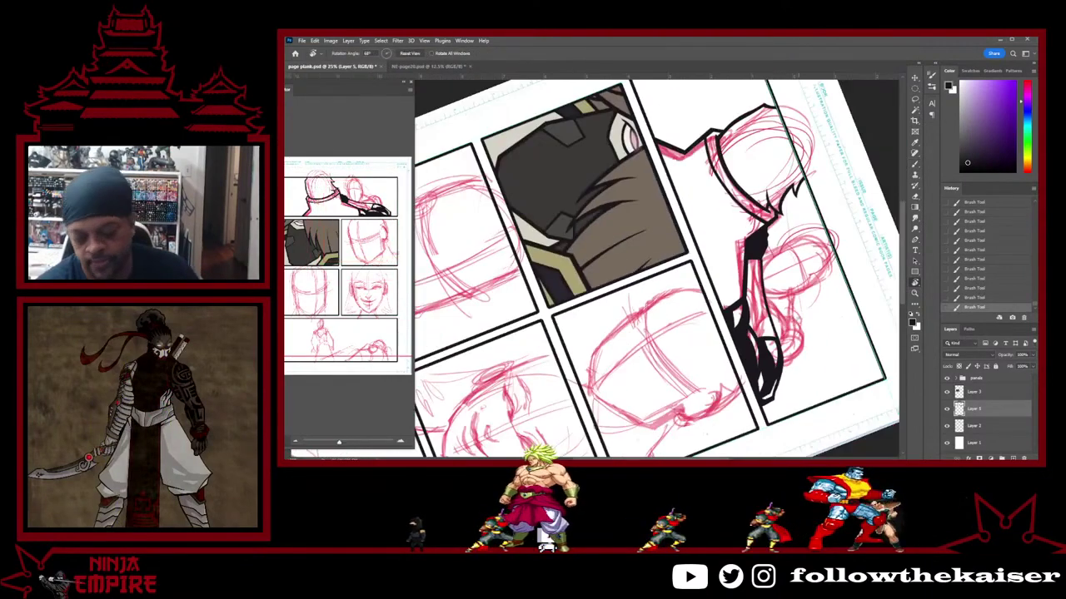
{"action": "scroll", "coordinate": [799, 288], "scroll_direction": "up", "scroll_amount": 2}
{"action": "left_click_drag", "start_coordinate": [779, 303], "coordinate": [742, 154]}
{"action": "key", "text": "ctrl+plus"}
{"action": "key", "text": "ctrl+plus"}
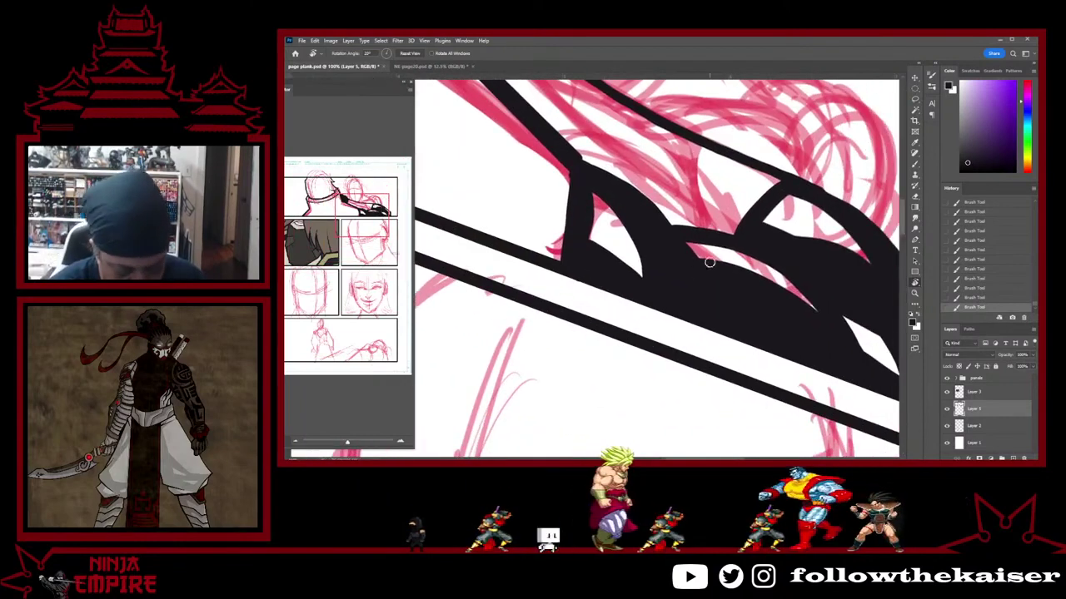
{"action": "key", "text": "e"}
{"action": "left_click_drag", "start_coordinate": [689, 247], "coordinate": [706, 297]}
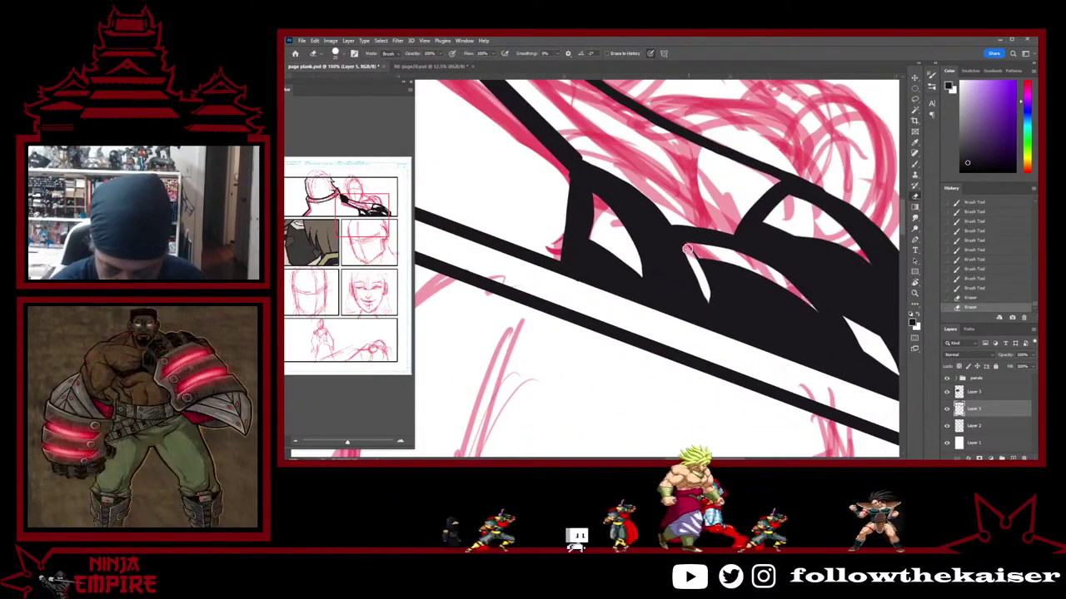
{"action": "left_click_drag", "start_coordinate": [687, 248], "coordinate": [707, 304]}
{"action": "left_click_drag", "start_coordinate": [688, 247], "coordinate": [701, 259]}
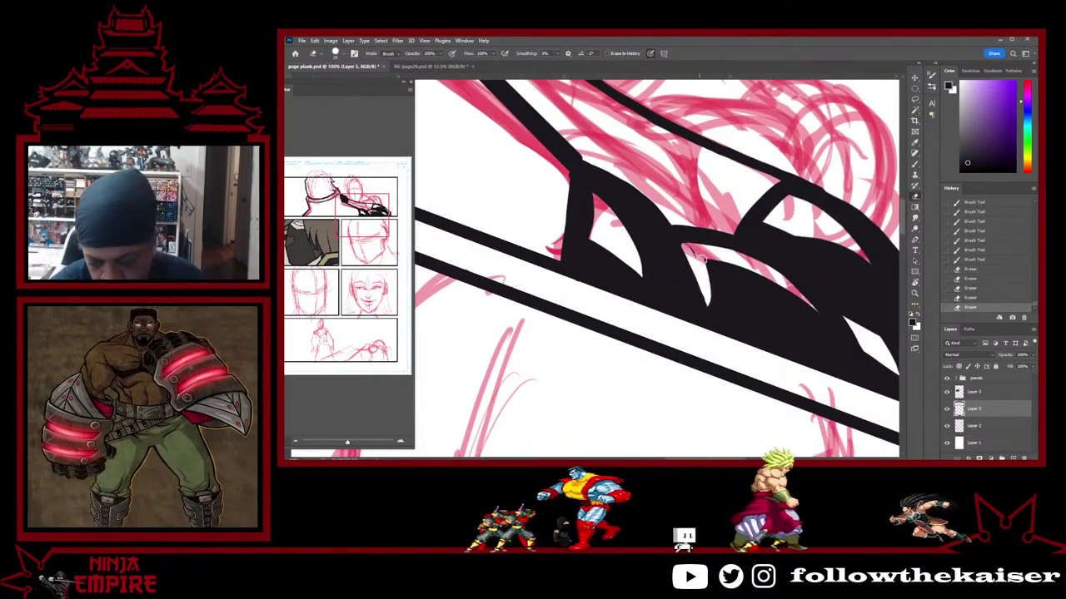
Narrow the curved highlight beside the thumb and taper its lower tip to a point with black ink
{"action": "key", "text": "b"}
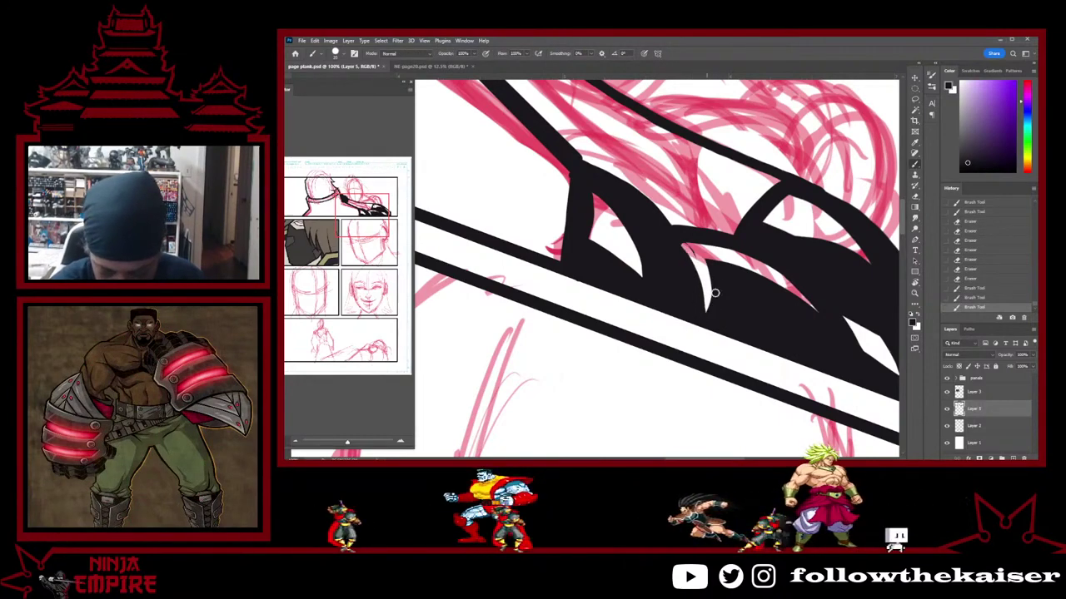
{"action": "left_click_drag", "start_coordinate": [682, 249], "coordinate": [695, 264]}
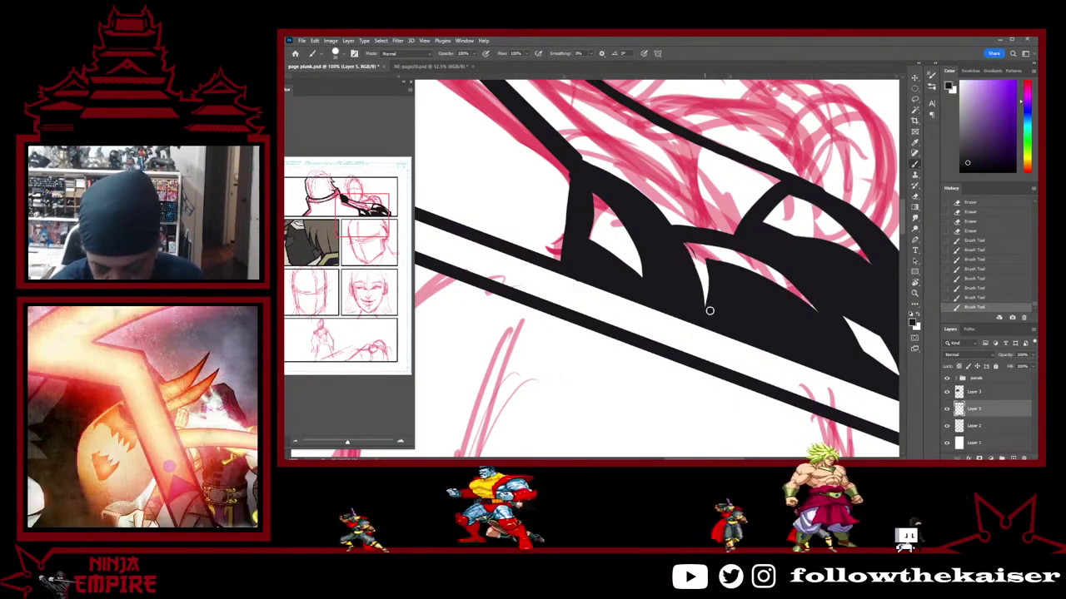
{"action": "left_click_drag", "start_coordinate": [710, 310], "coordinate": [708, 315]}
{"action": "key", "text": "r"}
{"action": "mouse_move", "coordinate": [713, 249]}
{"action": "left_mouse_down"}
{"action": "mouse_move", "coordinate": [714, 345]}
{"action": "mouse_move", "coordinate": [673, 320]}
{"action": "left_mouse_up"}
{"action": "key", "text": "e"}
{"action": "key", "text": "b"}
Refine both edges of the curved highlight beside the thumb with small erasures and black touch-ups
{"action": "key", "text": "space"}
{"action": "mouse_move", "coordinate": [727, 363]}
{"action": "left_mouse_down"}
{"action": "mouse_move", "coordinate": [711, 258]}
{"action": "mouse_move", "coordinate": [658, 245]}
{"action": "mouse_move", "coordinate": [668, 241]}
{"action": "mouse_move", "coordinate": [675, 155]}
{"action": "left_mouse_up"}
{"action": "key", "text": "e"}
{"action": "key", "text": "r"}
{"action": "key", "text": "b"}
{"action": "key", "text": "space"}
{"action": "left_click_drag", "start_coordinate": [656, 302], "coordinate": [695, 399]}
{"action": "key", "text": "r"}
{"action": "left_click_drag", "start_coordinate": [761, 295], "coordinate": [711, 252]}
{"action": "key", "text": "b"}
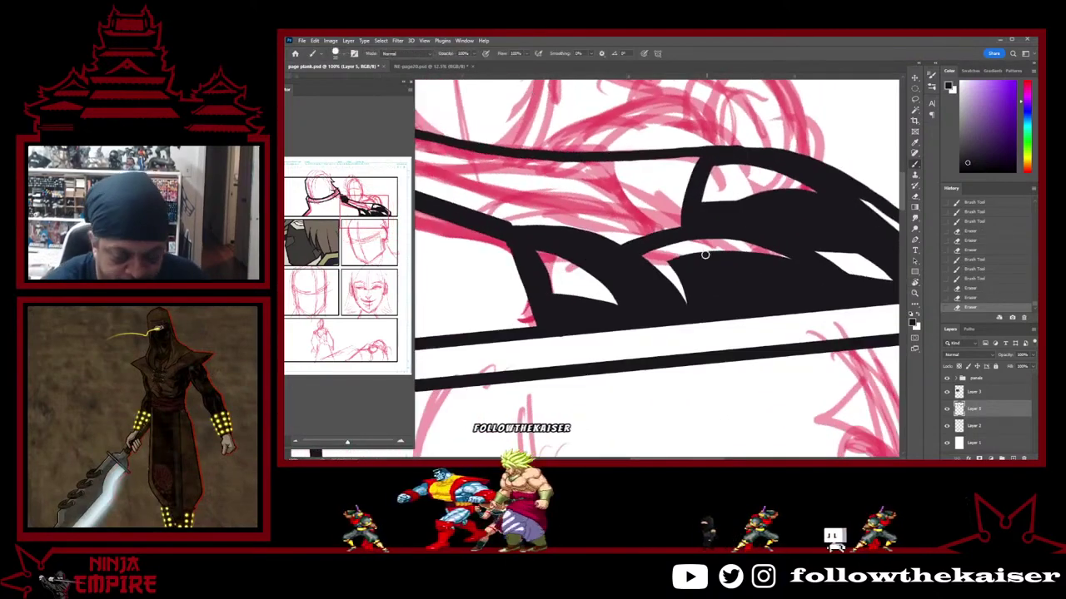
{"action": "key", "text": "e"}
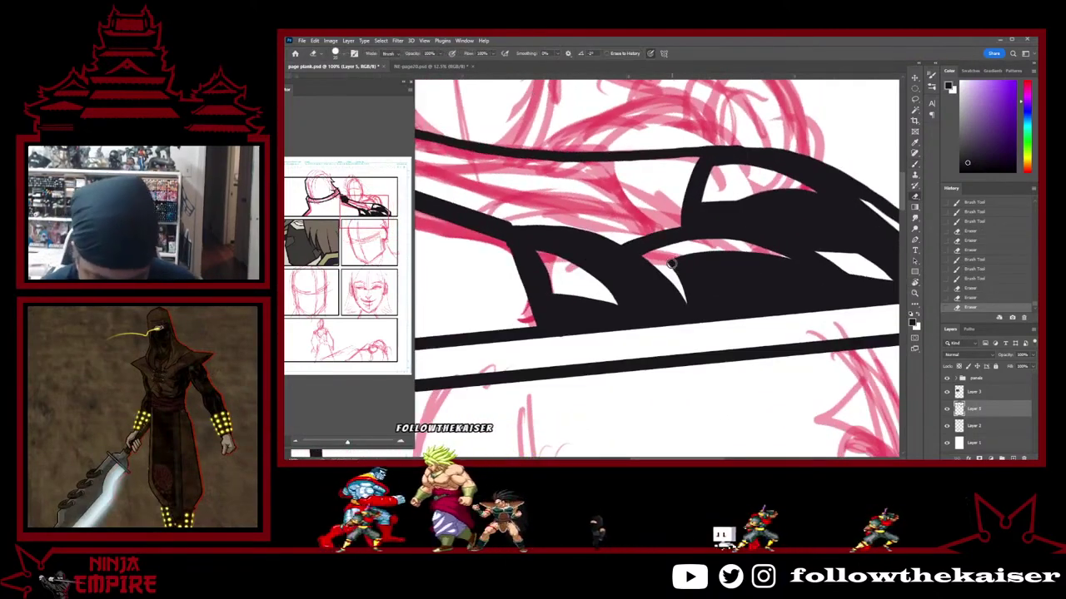
{"action": "left_click", "coordinate": [677, 276]}
{"action": "key", "text": "b"}
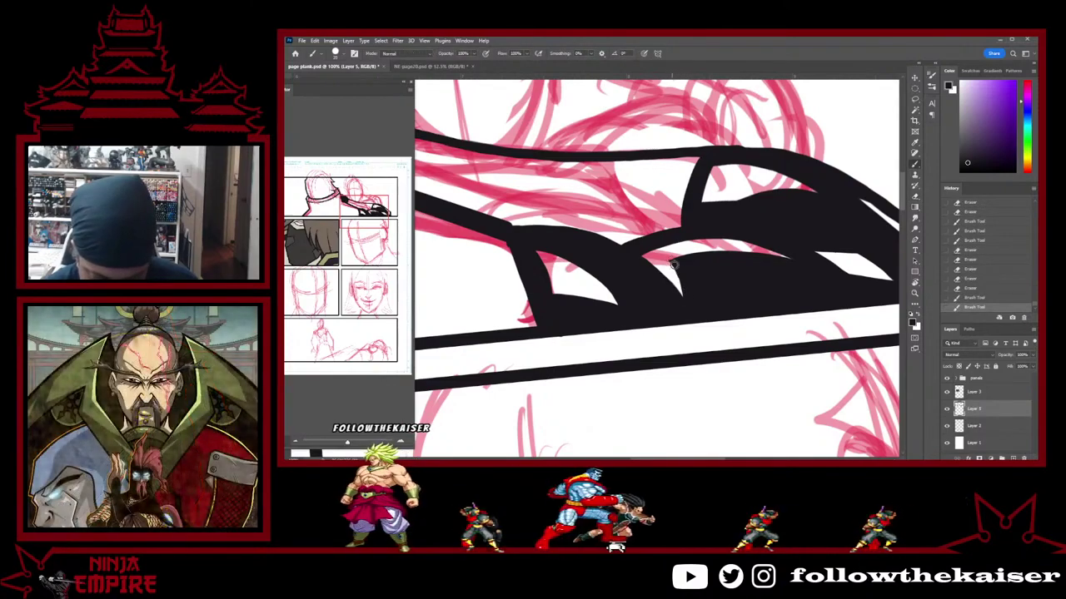
{"action": "left_click_drag", "start_coordinate": [679, 273], "coordinate": [691, 318]}
Trim the upper corner of the black finger shape next to the highlight and smooth it with black ink
{"action": "key", "text": "r"}
{"action": "left_click_drag", "start_coordinate": [770, 223], "coordinate": [721, 407]}
{"action": "key", "text": "e"}
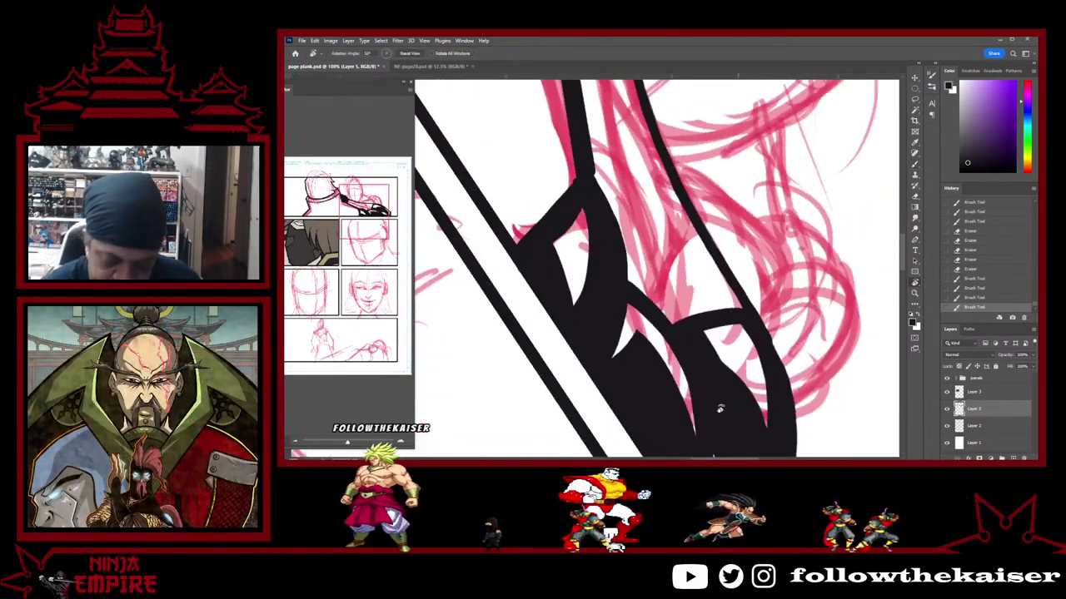
{"action": "left_click_drag", "start_coordinate": [634, 324], "coordinate": [649, 347]}
{"action": "key", "text": "b"}
Erase along the outer edge of the short line running from the wrist down to the panel border
{"action": "mouse_move", "coordinate": [718, 389]}
{"action": "left_mouse_down"}
{"action": "mouse_move", "coordinate": [701, 284]}
{"action": "mouse_move", "coordinate": [712, 405]}
{"action": "mouse_move", "coordinate": [701, 475]}
{"action": "mouse_move", "coordinate": [710, 386]}
{"action": "mouse_move", "coordinate": [757, 276]}
{"action": "mouse_move", "coordinate": [716, 310]}
{"action": "left_mouse_up"}
{"action": "key", "text": "r"}
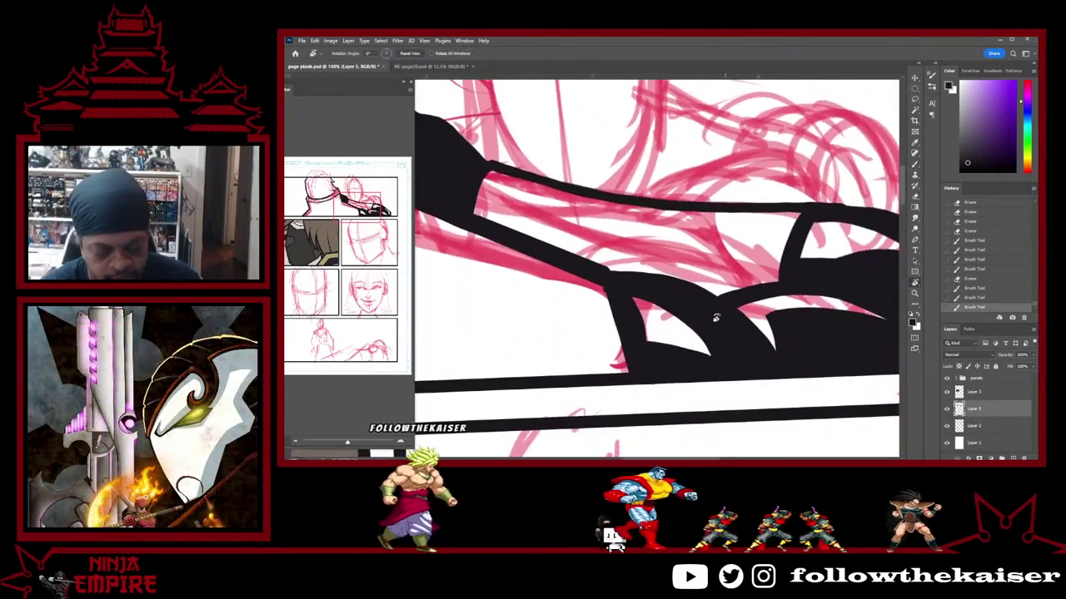
{"action": "key", "text": "b"}
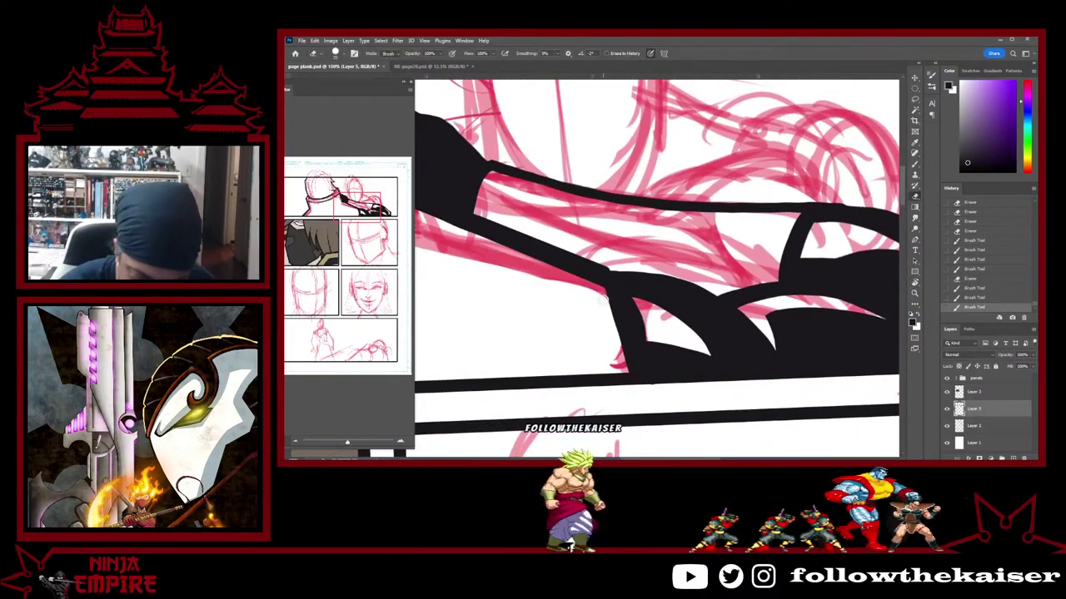
{"action": "mouse_move", "coordinate": [601, 295]}
{"action": "left_mouse_down"}
{"action": "mouse_move", "coordinate": [632, 371]}
{"action": "mouse_move", "coordinate": [608, 280]}
{"action": "mouse_move", "coordinate": [625, 347]}
{"action": "left_mouse_up"}
{"action": "key", "text": "b"}
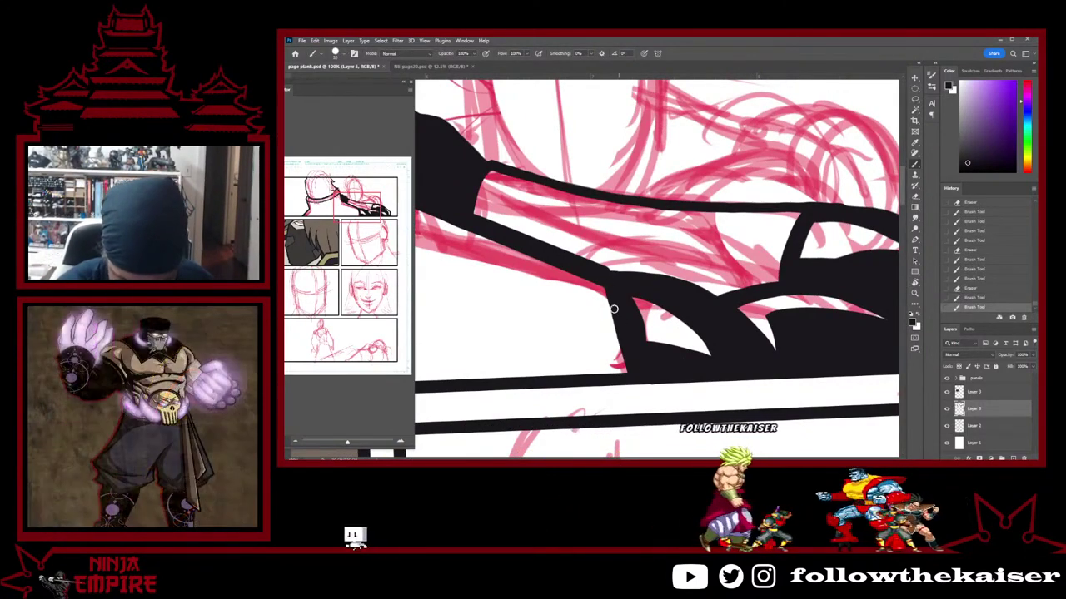
{"action": "left_click_drag", "start_coordinate": [607, 288], "coordinate": [638, 359]}
{"action": "key", "text": "ctrl+z"}
{"action": "key", "text": "ctrl+z"}
{"action": "key", "text": "ctrl+z"}
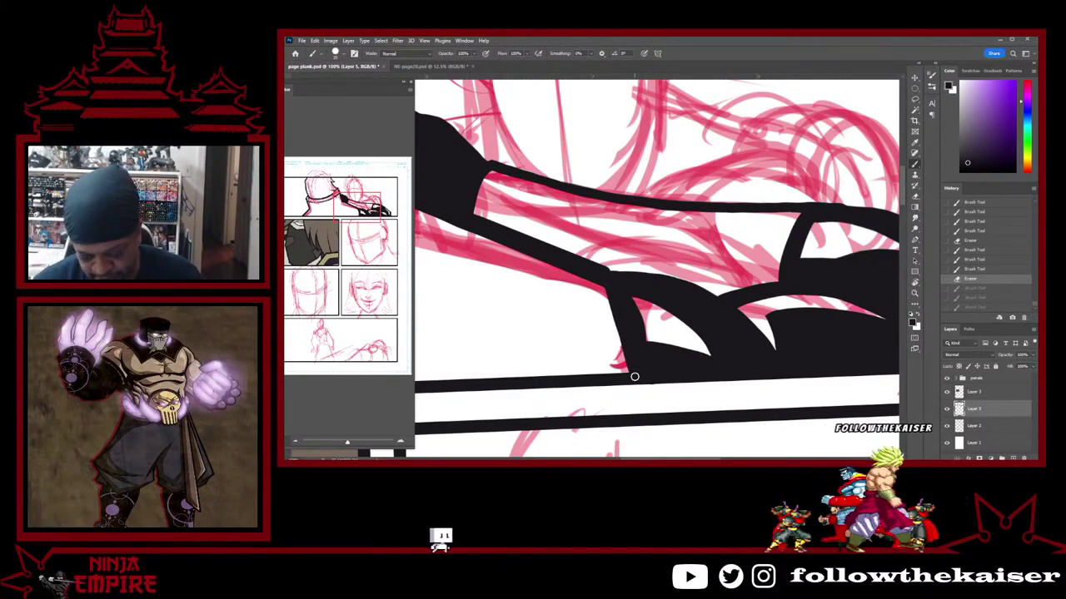
Re-ink the outer edge of the short line from the wrist to the panel border and clean up its contour
{"action": "left_click_drag", "start_coordinate": [634, 376], "coordinate": [611, 290]}
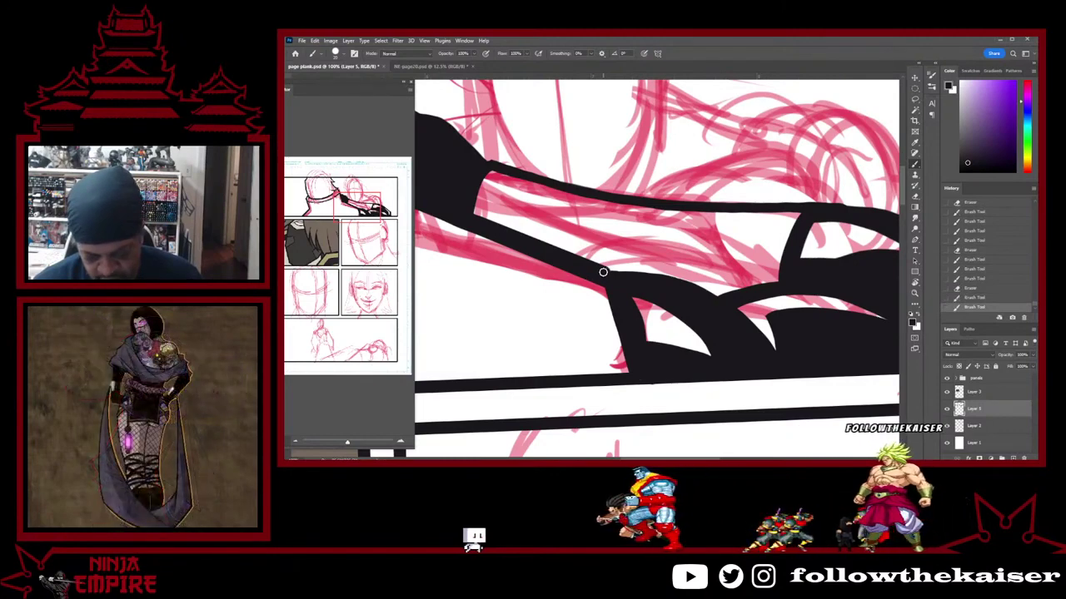
{"action": "left_click_drag", "start_coordinate": [605, 271], "coordinate": [634, 378]}
{"action": "mouse_move", "coordinate": [608, 288]}
{"action": "left_mouse_down"}
{"action": "mouse_move", "coordinate": [632, 376]}
{"action": "mouse_move", "coordinate": [708, 385]}
{"action": "left_mouse_up"}
{"action": "key", "text": "e"}
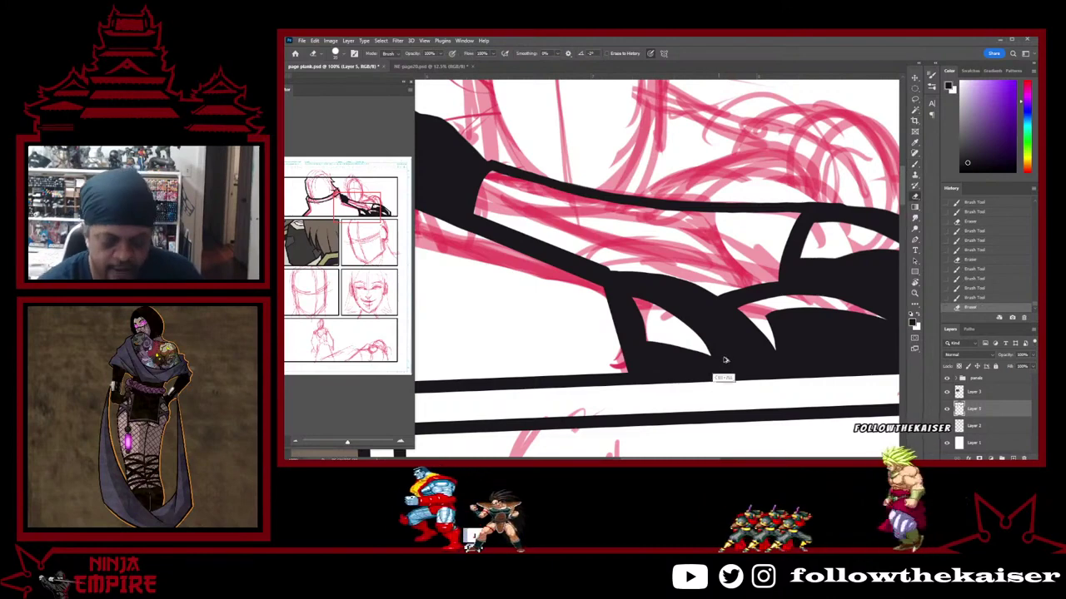
Ink a thin curved line across the forearm just beyond the solid black area of the arm
{"action": "scroll", "coordinate": [725, 373], "scroll_direction": "down", "scroll_amount": 2}
{"action": "scroll", "coordinate": [691, 308], "scroll_direction": "up", "scroll_amount": 2}
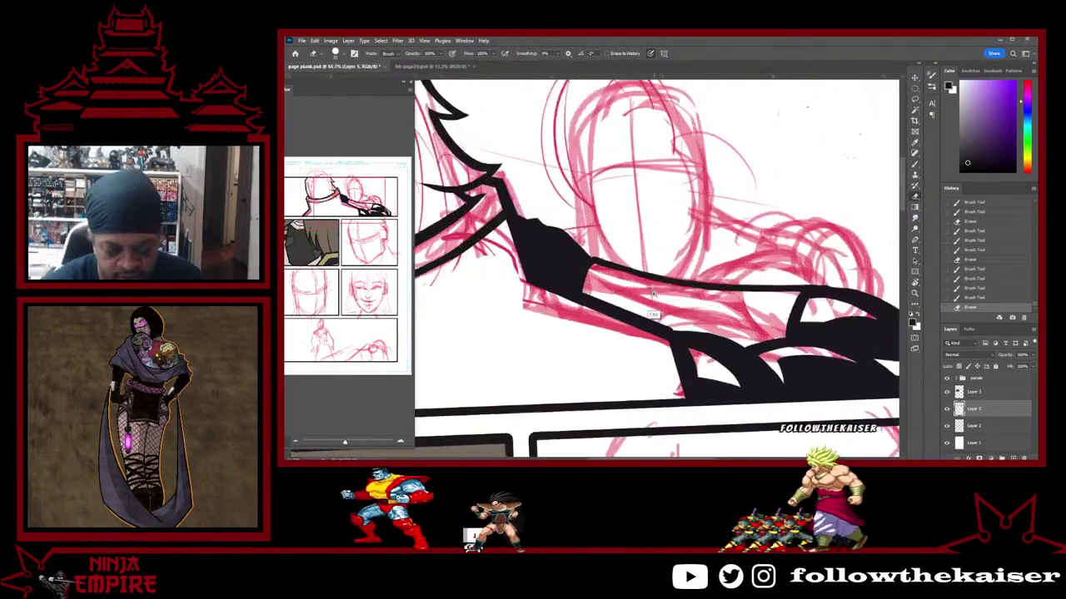
{"action": "key", "text": "b"}
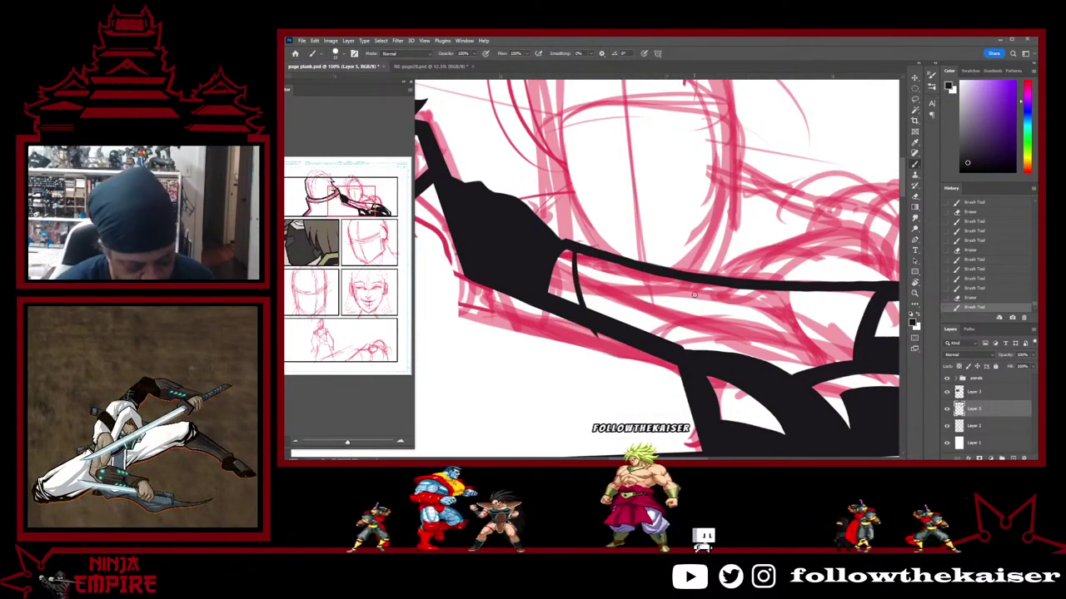
Undo the last curved forearm line and ink a row of crisscrossing lacing lines along the forearm on a new layer
{"action": "key", "text": "ctrl+z"}
{"action": "key", "text": "ctrl+shift+alt+n"}
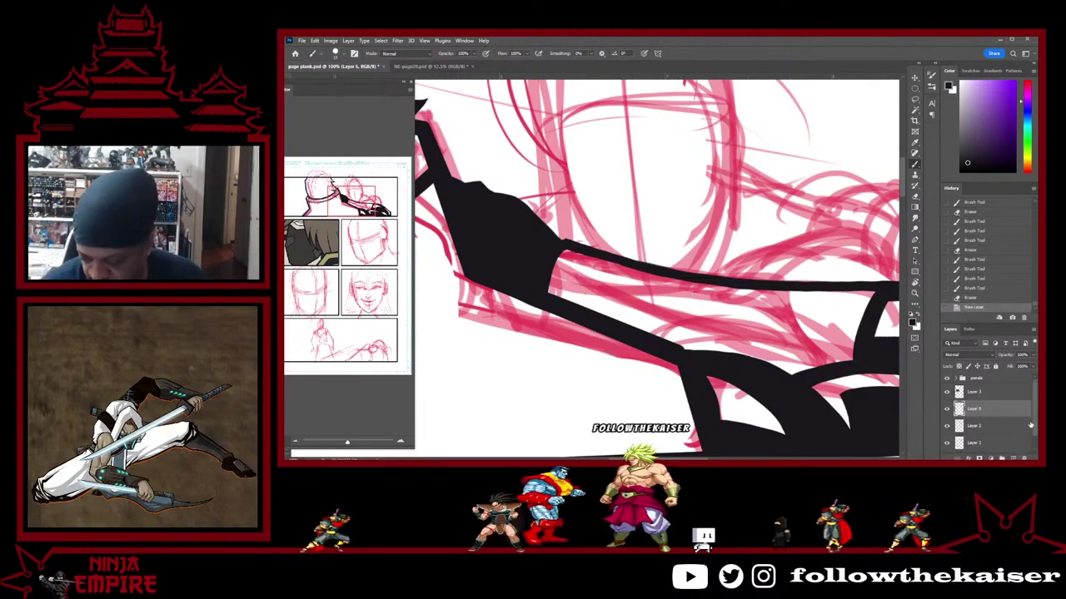
{"action": "left_click_drag", "start_coordinate": [578, 255], "coordinate": [605, 351]}
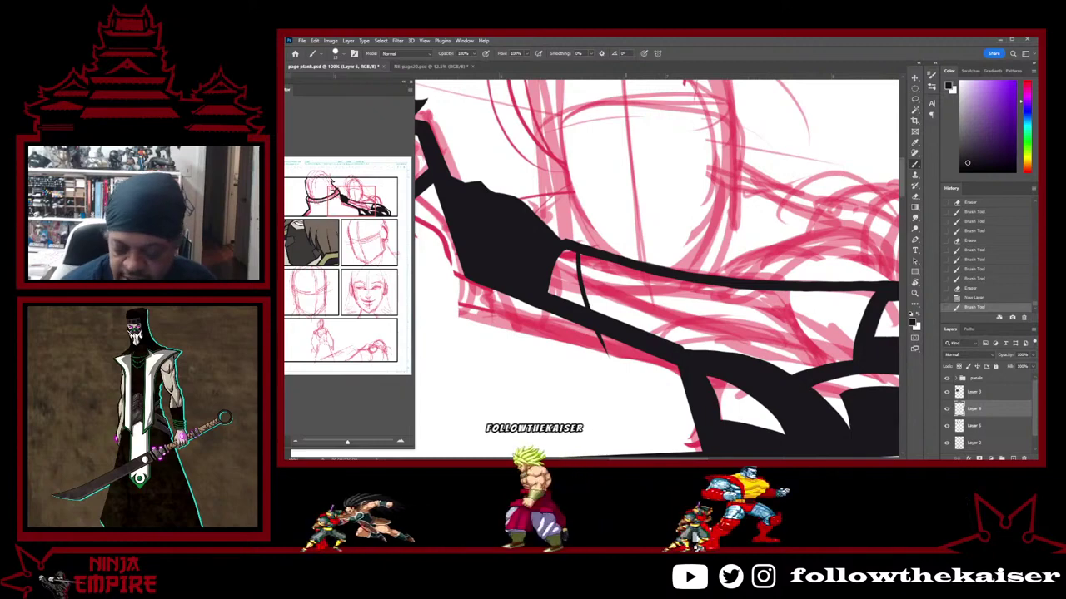
{"action": "mouse_move", "coordinate": [587, 313]}
{"action": "left_mouse_down"}
{"action": "mouse_move", "coordinate": [604, 291]}
{"action": "mouse_move", "coordinate": [701, 240]}
{"action": "left_mouse_up"}
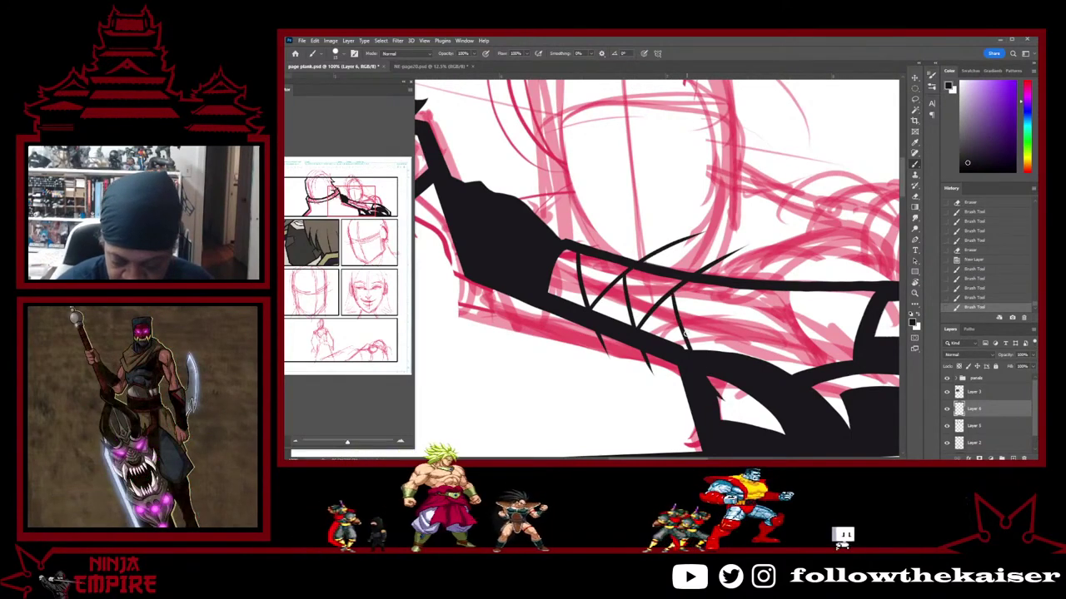
{"action": "left_click_drag", "start_coordinate": [685, 336], "coordinate": [795, 253]}
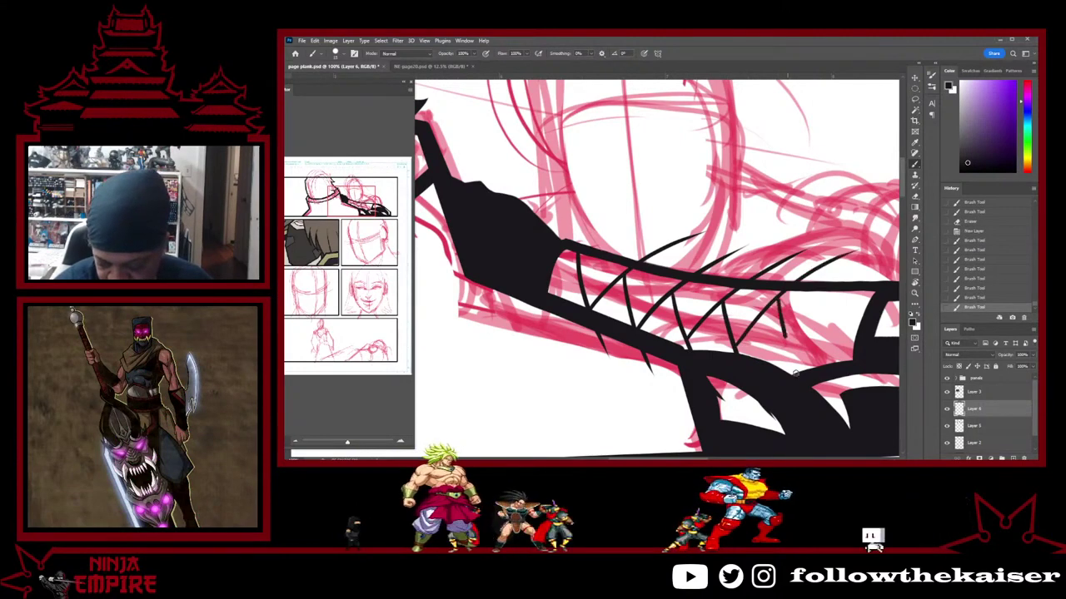
{"action": "left_click_drag", "start_coordinate": [789, 349], "coordinate": [898, 249]}
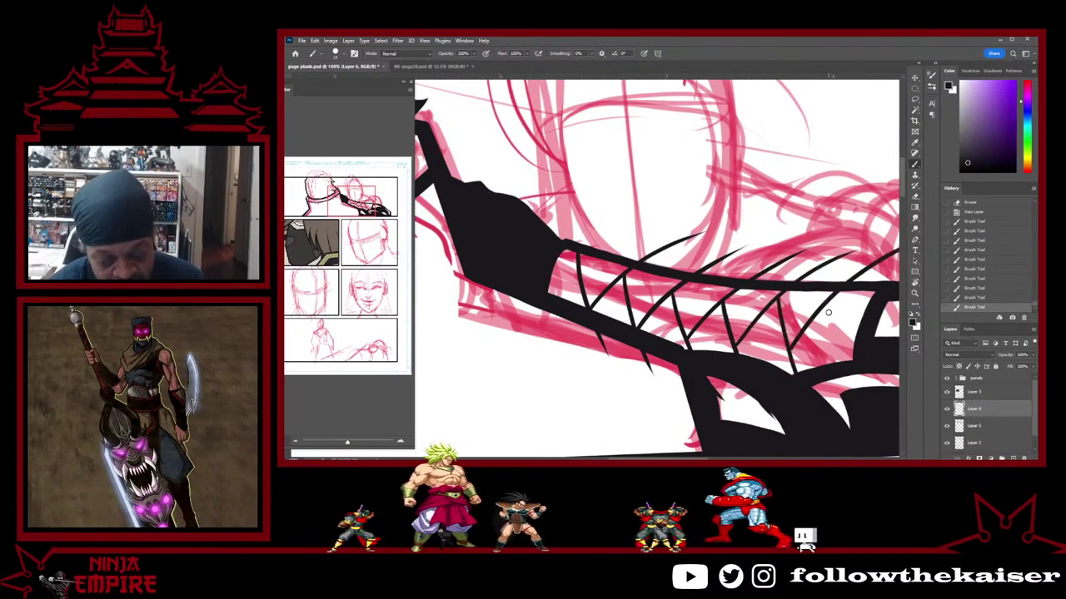
{"action": "left_click_drag", "start_coordinate": [824, 312], "coordinate": [843, 365]}
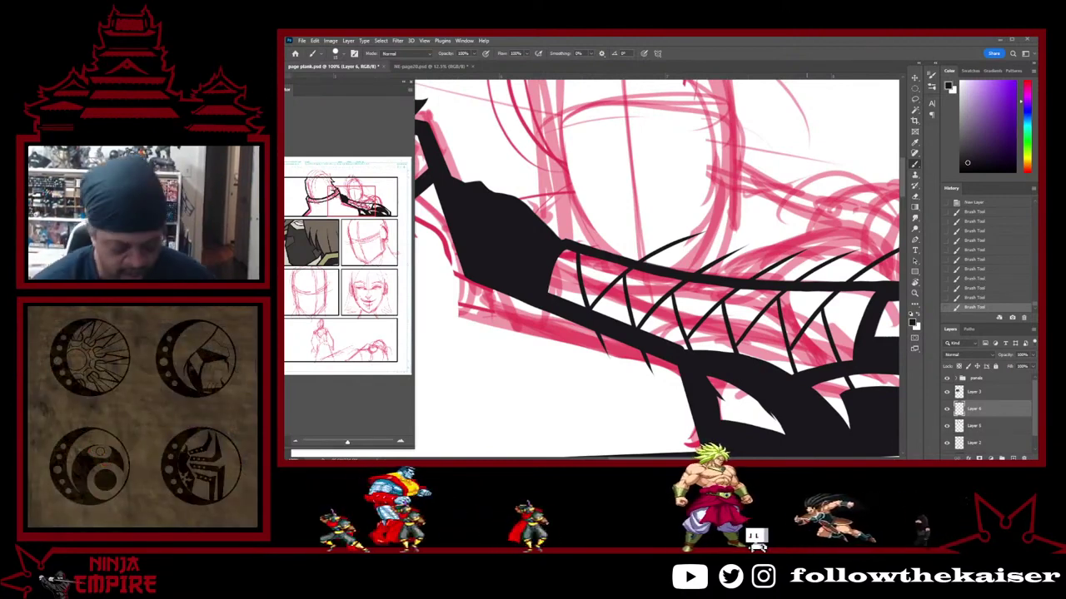
Erase the ends of the lacing lines that stick out past both edges of the forearm
{"action": "key", "text": "e"}
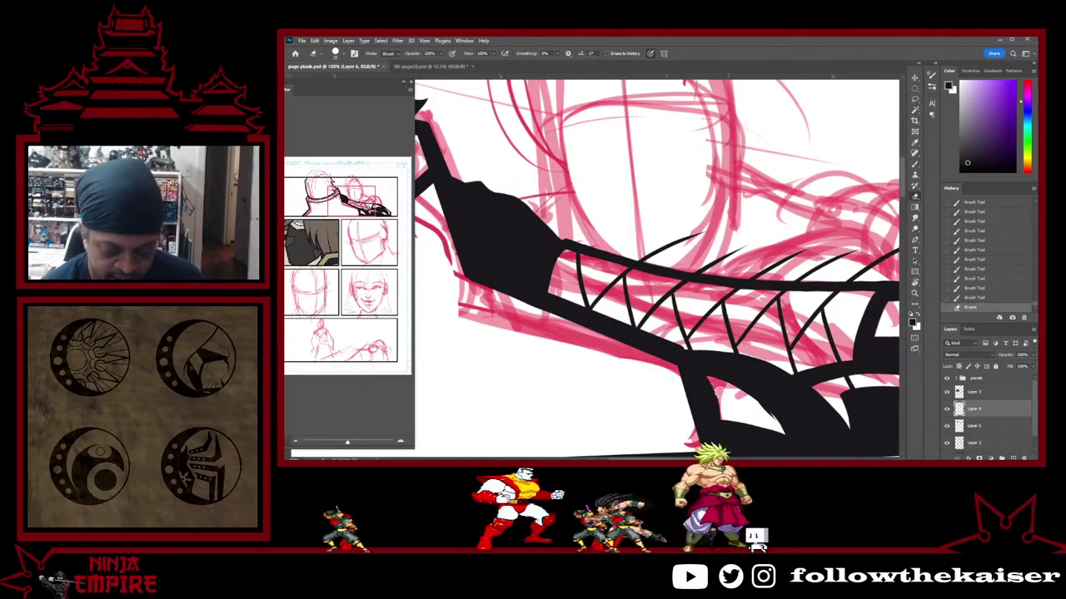
{"action": "left_click_drag", "start_coordinate": [727, 399], "coordinate": [602, 316]}
{"action": "left_click_drag", "start_coordinate": [638, 323], "coordinate": [660, 345]}
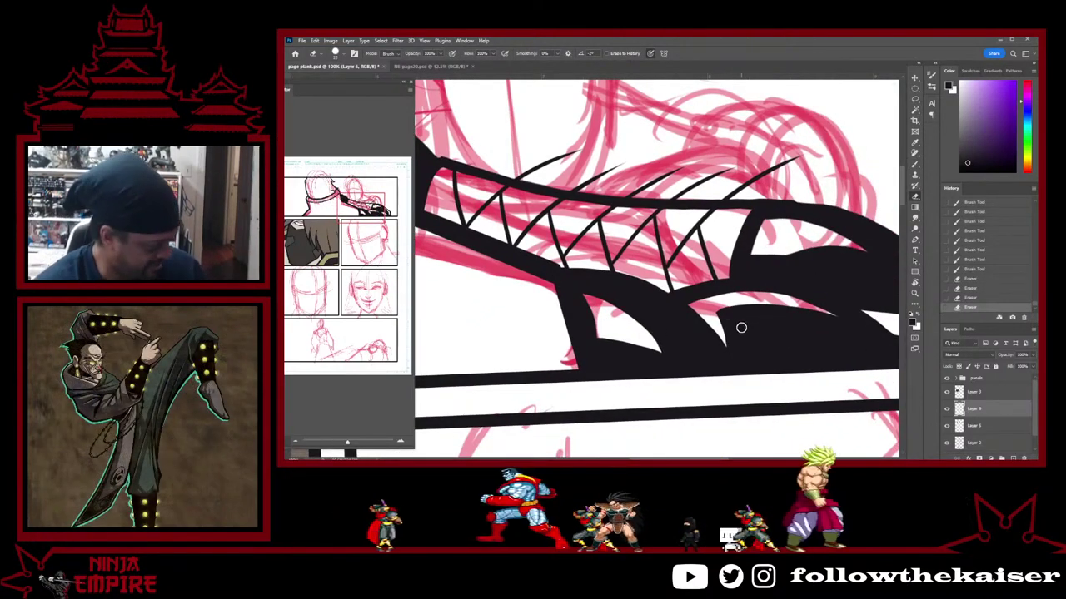
{"action": "key", "text": "r"}
{"action": "mouse_move", "coordinate": [766, 304]}
{"action": "left_mouse_down"}
{"action": "mouse_move", "coordinate": [735, 440]}
{"action": "mouse_move", "coordinate": [687, 453]}
{"action": "left_mouse_up"}
{"action": "left_click_drag", "start_coordinate": [791, 373], "coordinate": [756, 359]}
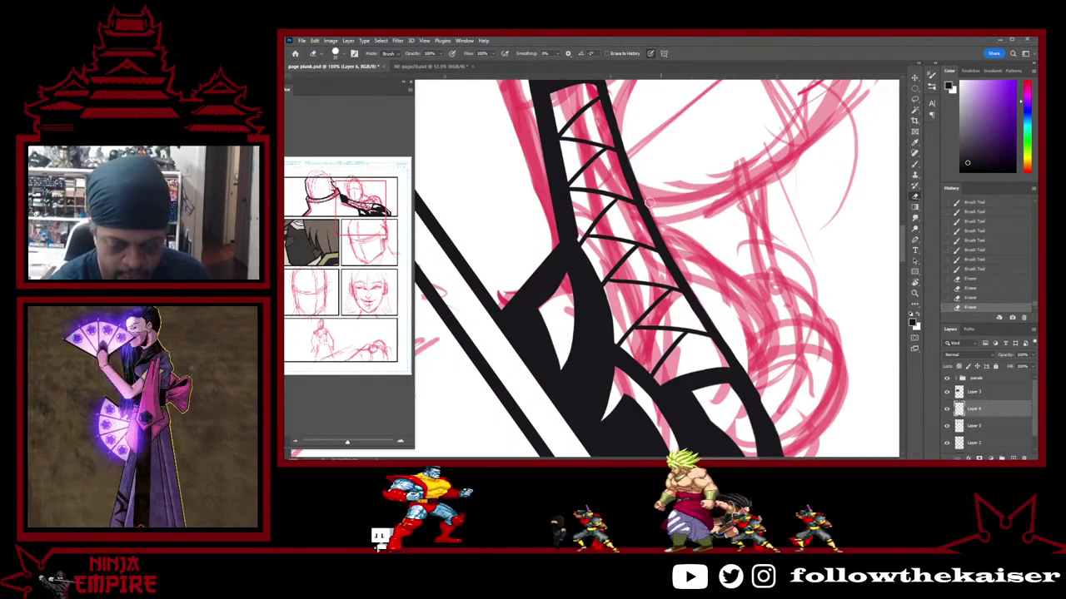
{"action": "left_click_drag", "start_coordinate": [688, 148], "coordinate": [752, 345]}
Merge the lacing layer into the ink layer below and erase a round hole in the solid black area of the arm
{"action": "key", "text": "r"}
{"action": "left_click_drag", "start_coordinate": [780, 254], "coordinate": [713, 107]}
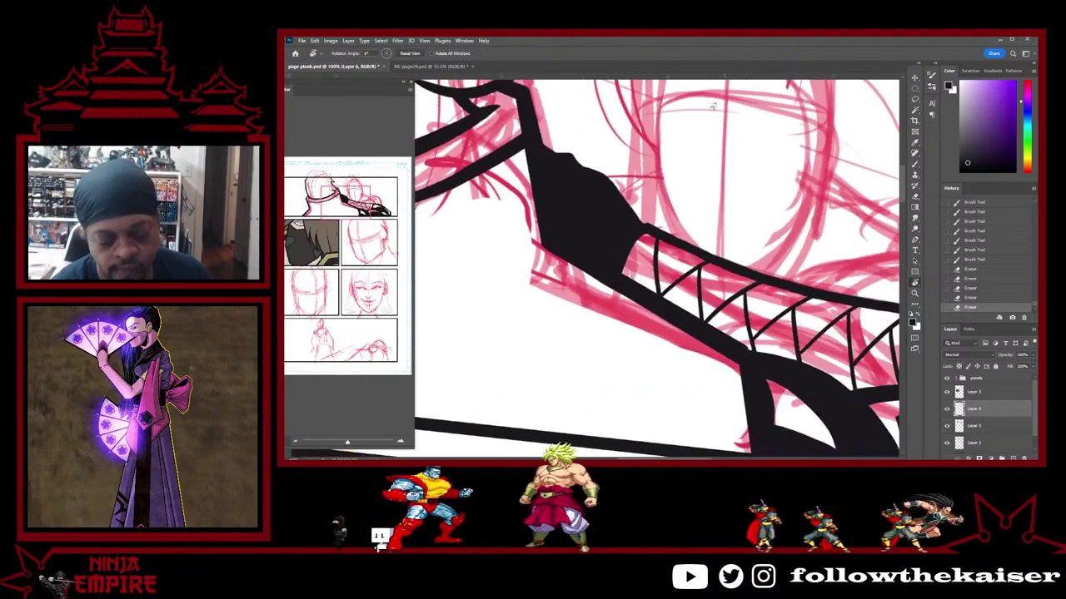
{"action": "key", "text": "e"}
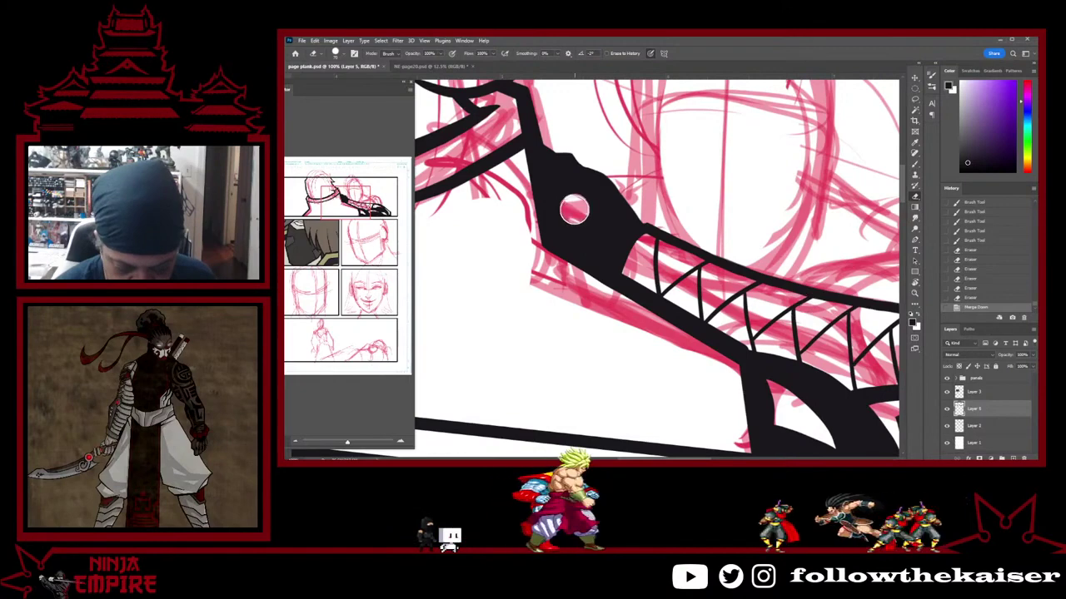
Touch up the foreground head's outline with black ink and the eraser where it meets the upper panel border
{"action": "scroll", "coordinate": [714, 197], "scroll_direction": "down", "scroll_amount": 3}
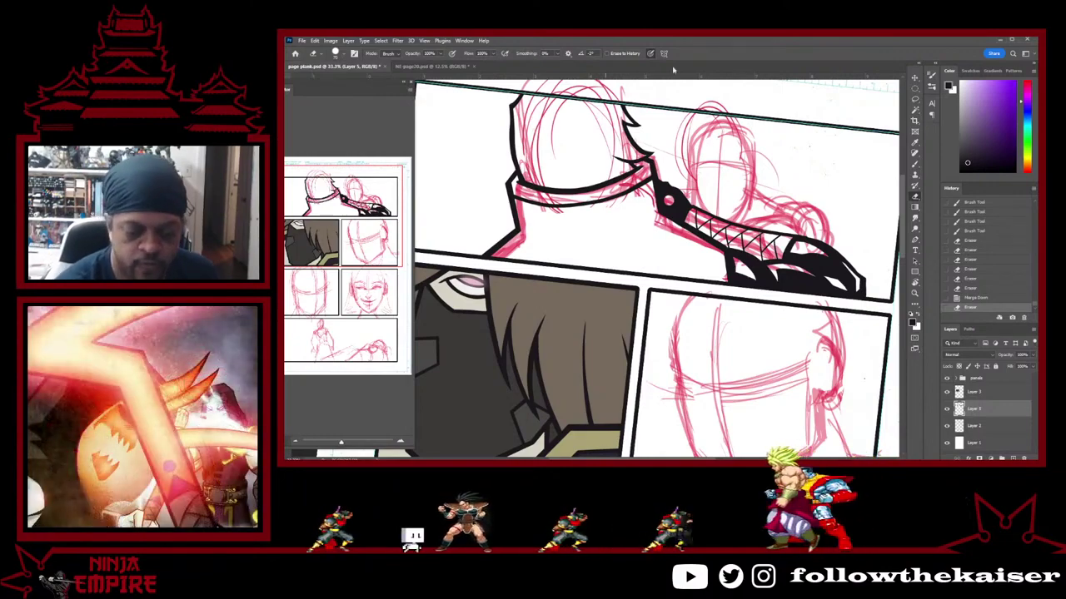
{"action": "double_click", "coordinate": [545, 115], "text": "ctrl"}
{"action": "left_click_drag", "start_coordinate": [533, 120], "coordinate": [659, 246]}
{"action": "key", "text": "b"}
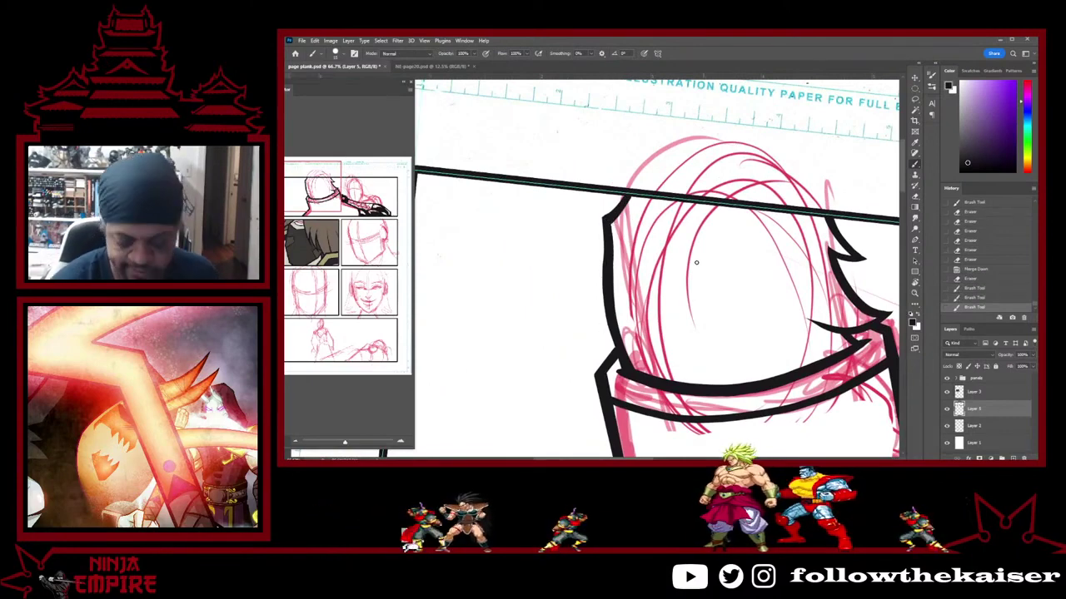
{"action": "key", "text": "e"}
{"action": "left_click_drag", "start_coordinate": [609, 201], "coordinate": [611, 194]}
Save the page and toggle the visibility of the ink layer to compare the inks with the red sketch
{"action": "triple_click", "coordinate": [743, 340], "text": "ctrl+alt"}
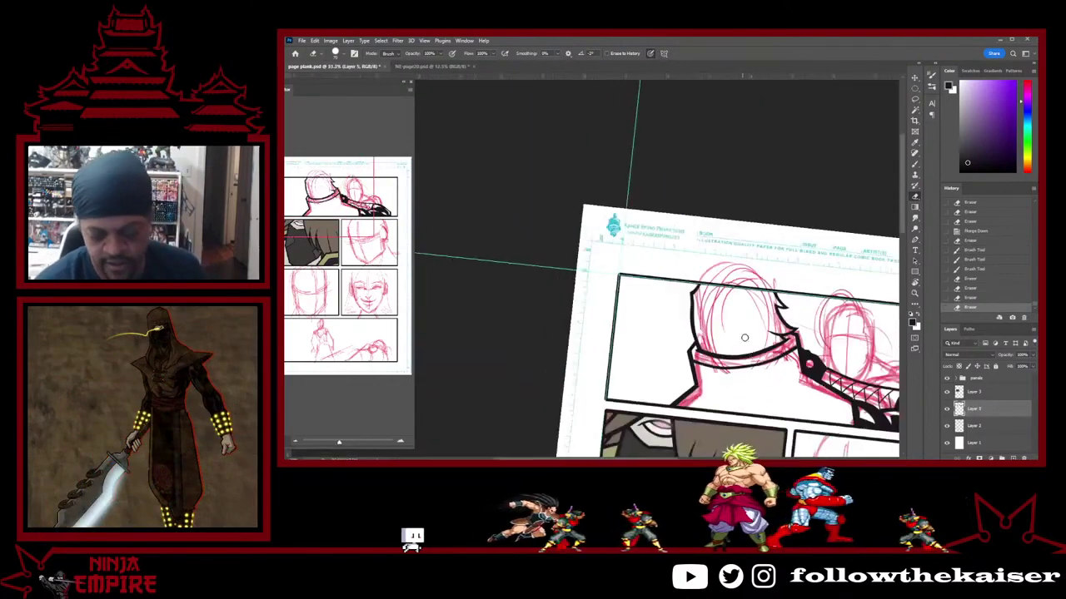
{"action": "left_click_drag", "start_coordinate": [744, 338], "coordinate": [630, 276]}
{"action": "left_click_drag", "start_coordinate": [810, 295], "coordinate": [712, 244]}
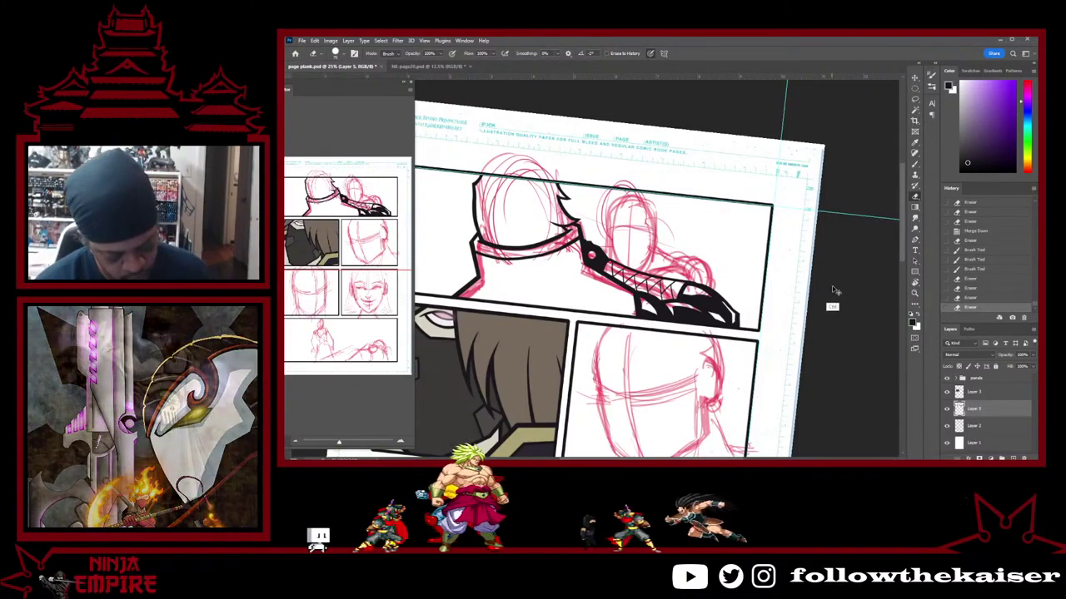
{"action": "key", "text": "ctrl+s"}
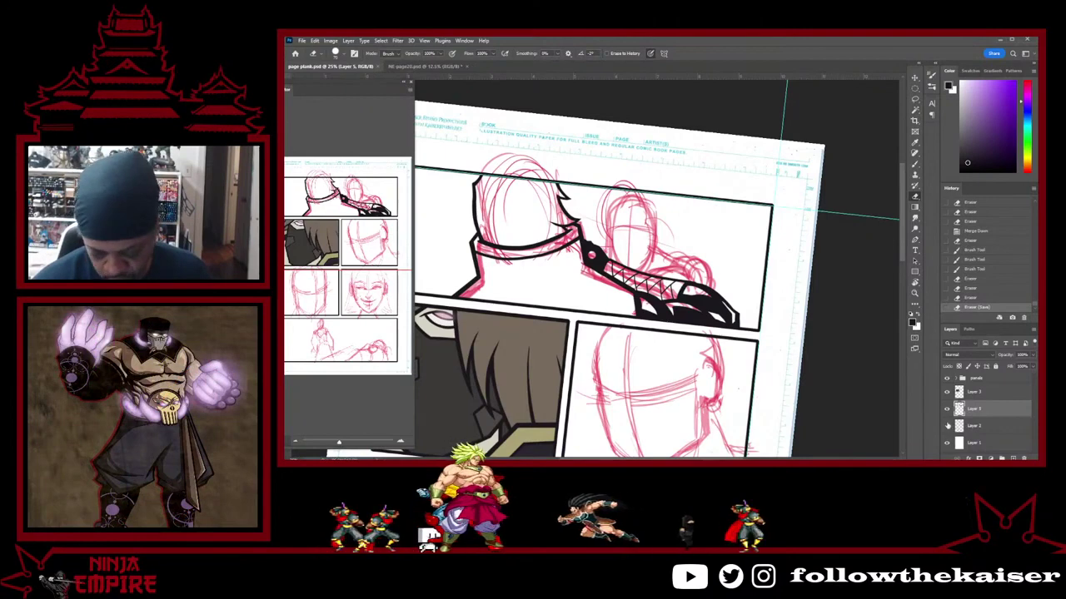
{"action": "left_click", "coordinate": [947, 408]}
{"action": "left_click", "coordinate": [947, 409]}
{"action": "left_click", "coordinate": [947, 409]}
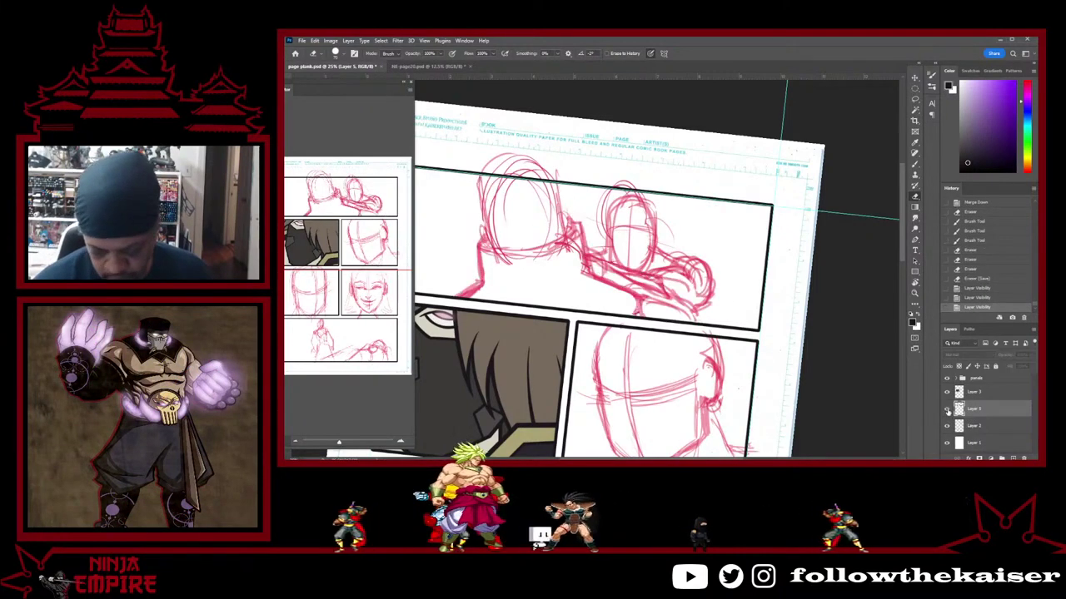
{"action": "left_click", "coordinate": [947, 409]}
Add a new layer and ink thin side contours and the jawline of the background character's face over the sketch
{"action": "key", "text": "r"}
{"action": "left_click_drag", "start_coordinate": [805, 256], "coordinate": [792, 226]}
{"action": "scroll", "coordinate": [689, 287], "scroll_direction": "up", "scroll_amount": 2}
{"action": "left_click_drag", "start_coordinate": [736, 291], "coordinate": [773, 289]}
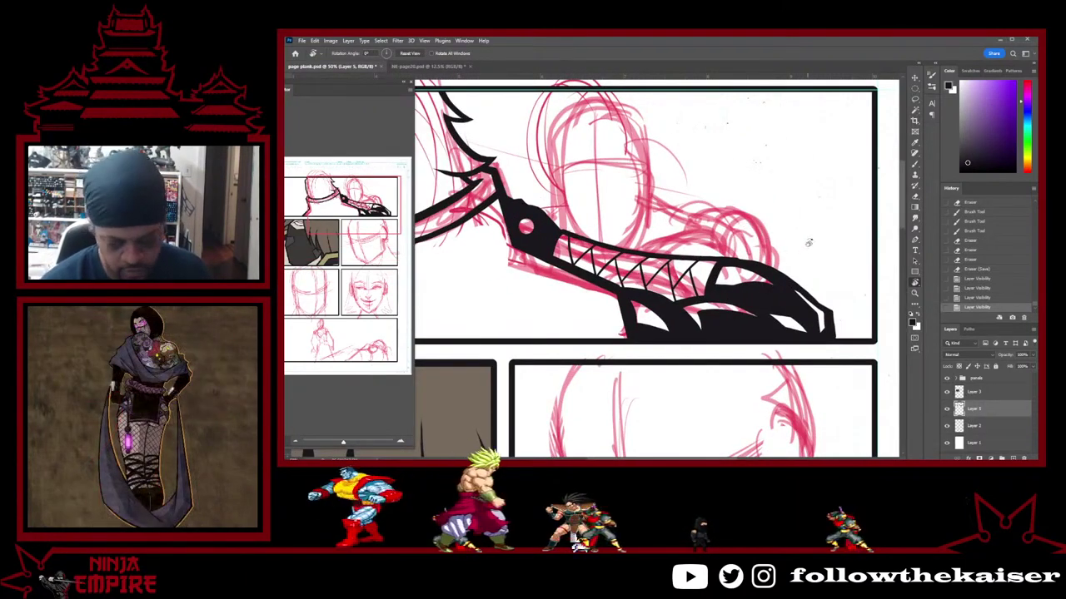
{"action": "left_click_drag", "start_coordinate": [808, 242], "coordinate": [781, 262]}
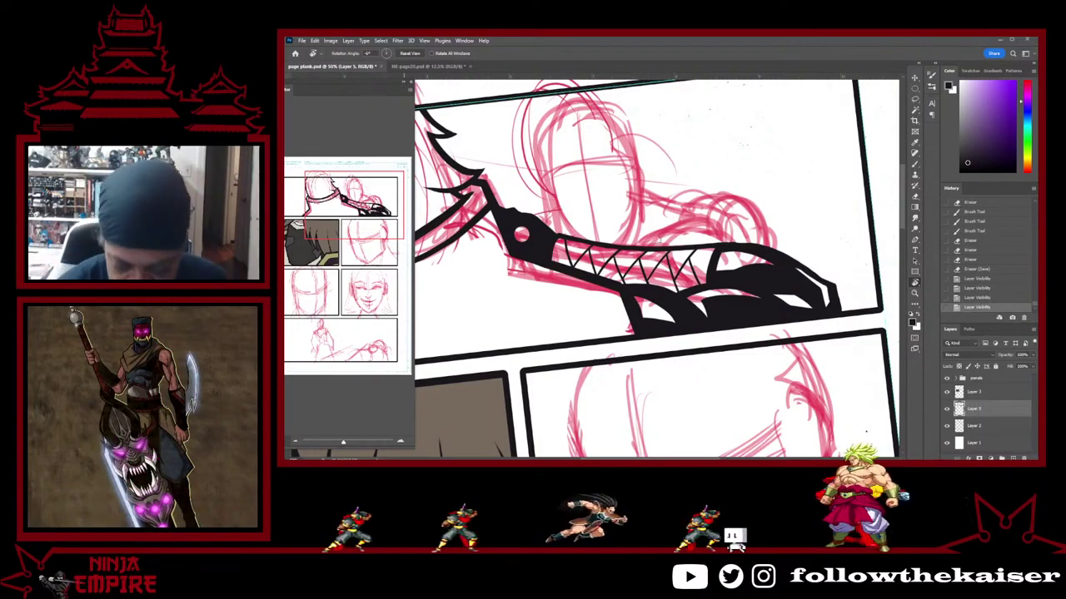
{"action": "left_click", "coordinate": [1013, 459]}
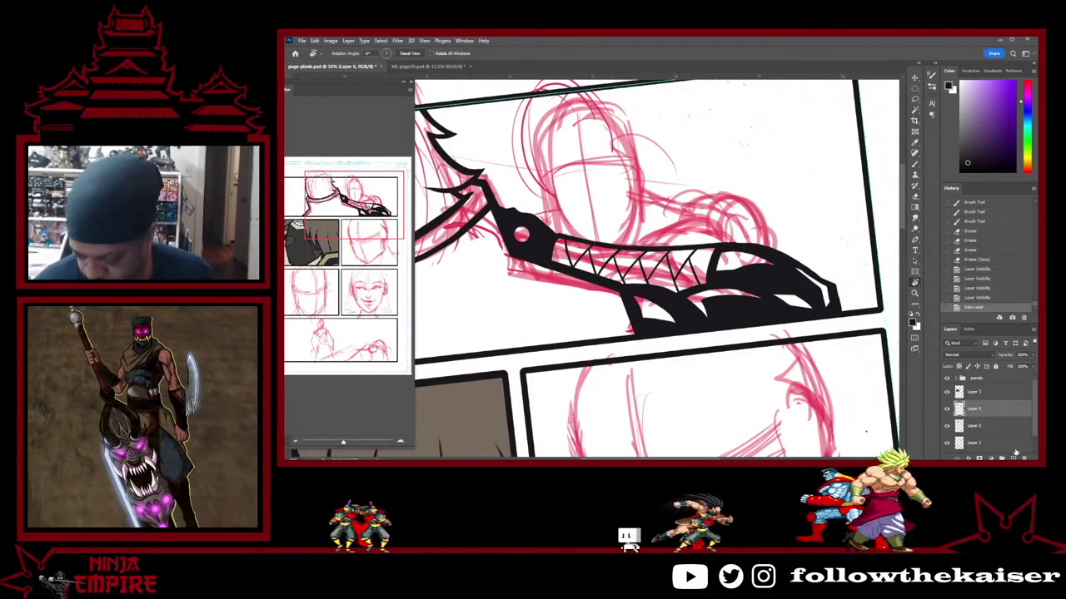
{"action": "key", "text": "b"}
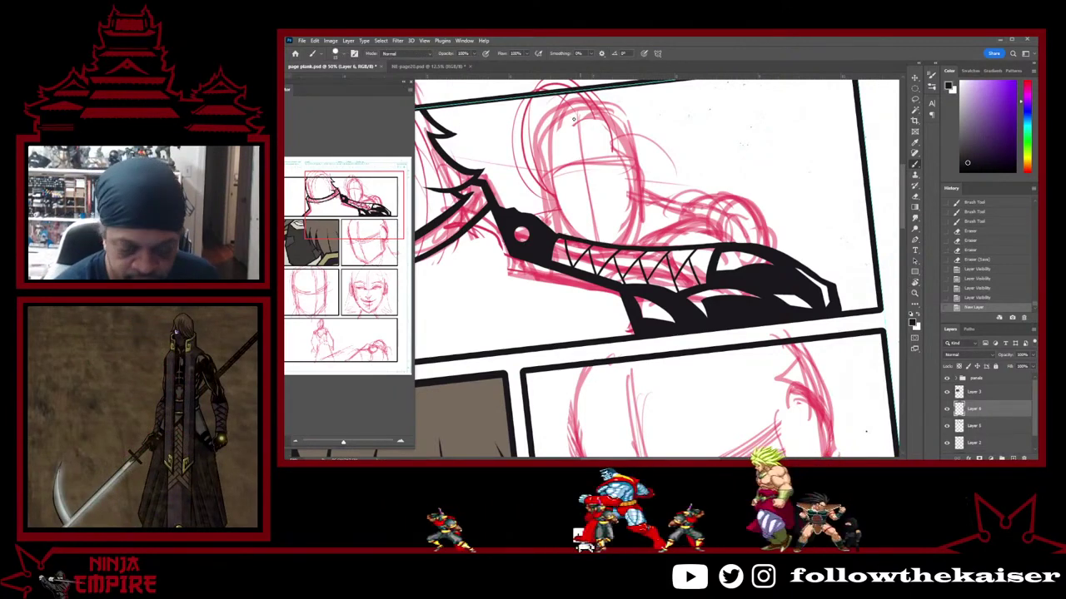
{"action": "left_click_drag", "start_coordinate": [547, 150], "coordinate": [542, 155]}
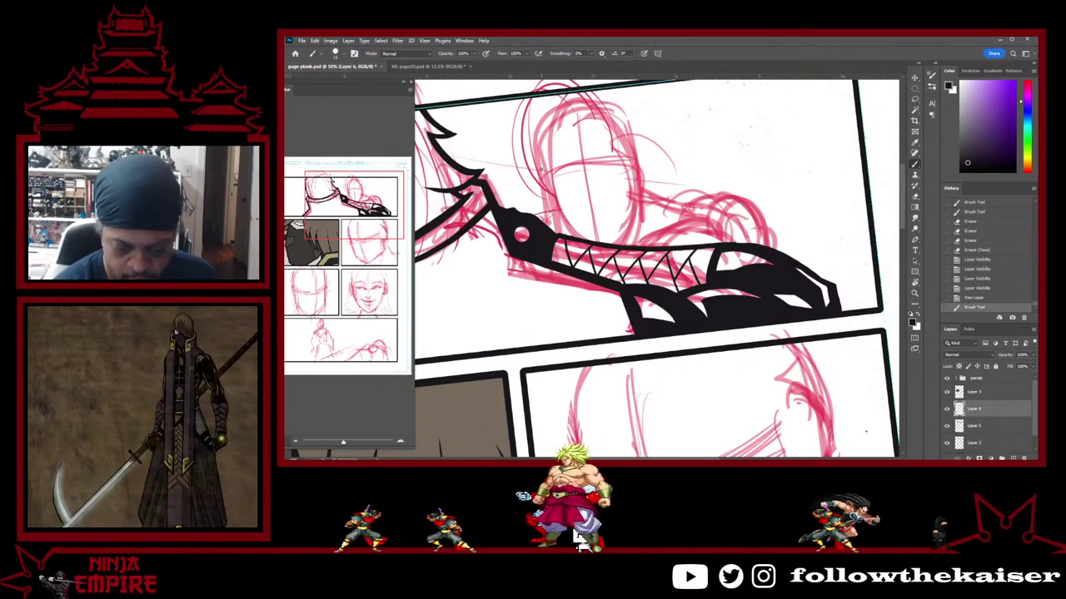
{"action": "left_click_drag", "start_coordinate": [542, 169], "coordinate": [553, 212]}
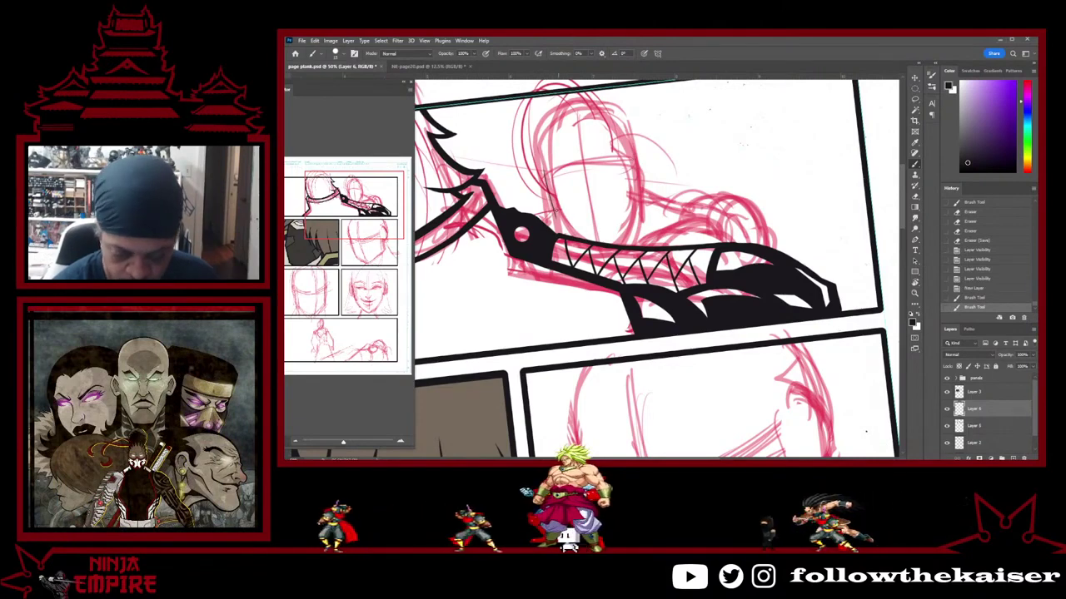
{"action": "left_click_drag", "start_coordinate": [553, 199], "coordinate": [563, 234]}
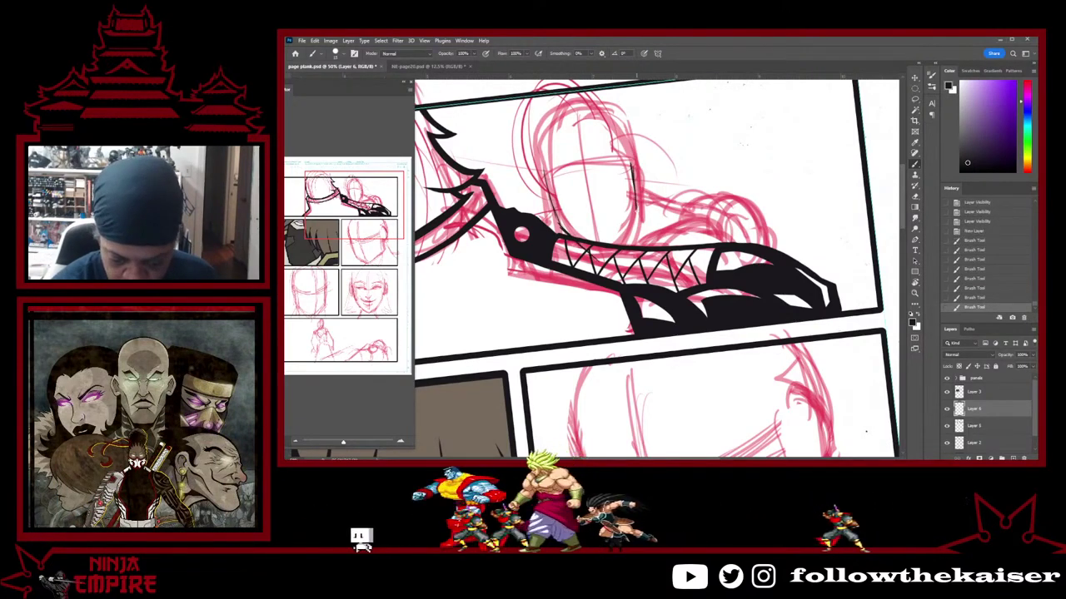
{"action": "left_click_drag", "start_coordinate": [551, 202], "coordinate": [560, 228]}
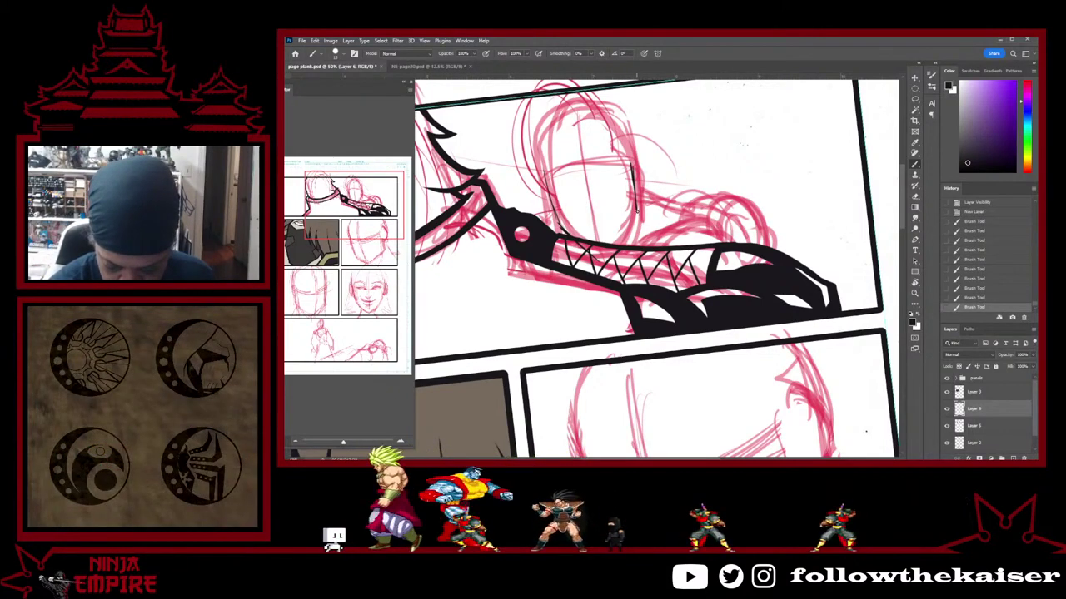
{"action": "left_click_drag", "start_coordinate": [635, 217], "coordinate": [625, 242]}
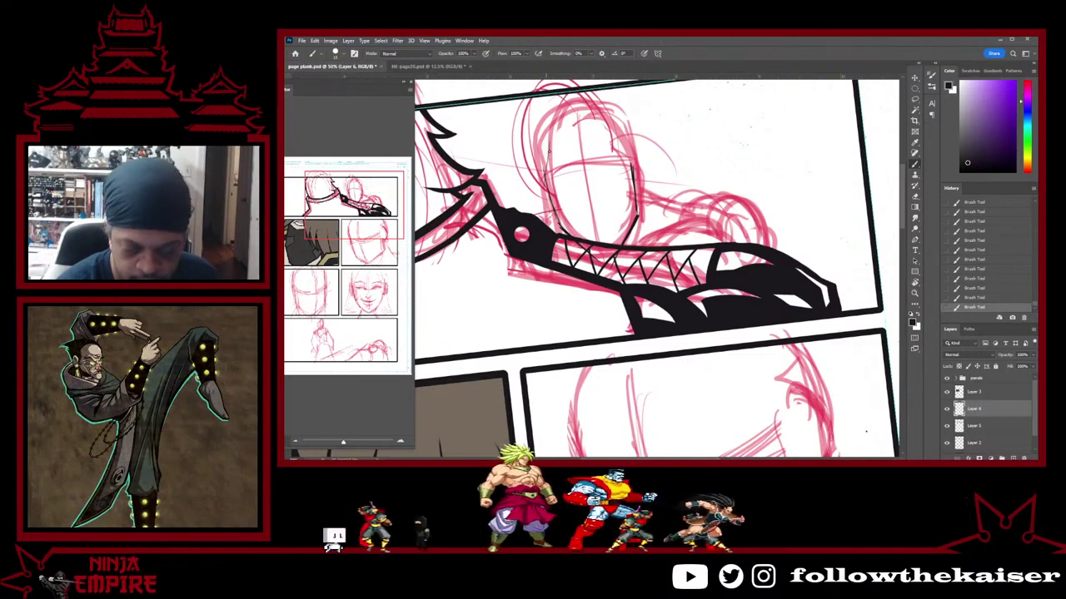
Ink two curved headband lines across the background character's forehead
{"action": "left_click_drag", "start_coordinate": [617, 133], "coordinate": [624, 137]}
{"action": "left_click_drag", "start_coordinate": [553, 149], "coordinate": [626, 136]}
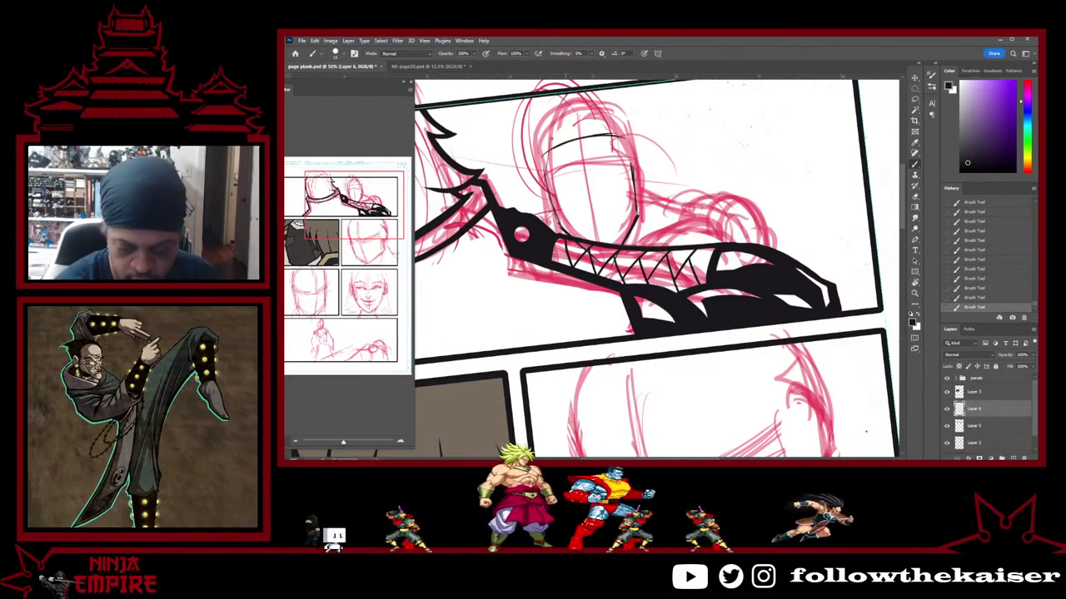
{"action": "left_click_drag", "start_coordinate": [542, 133], "coordinate": [614, 116]}
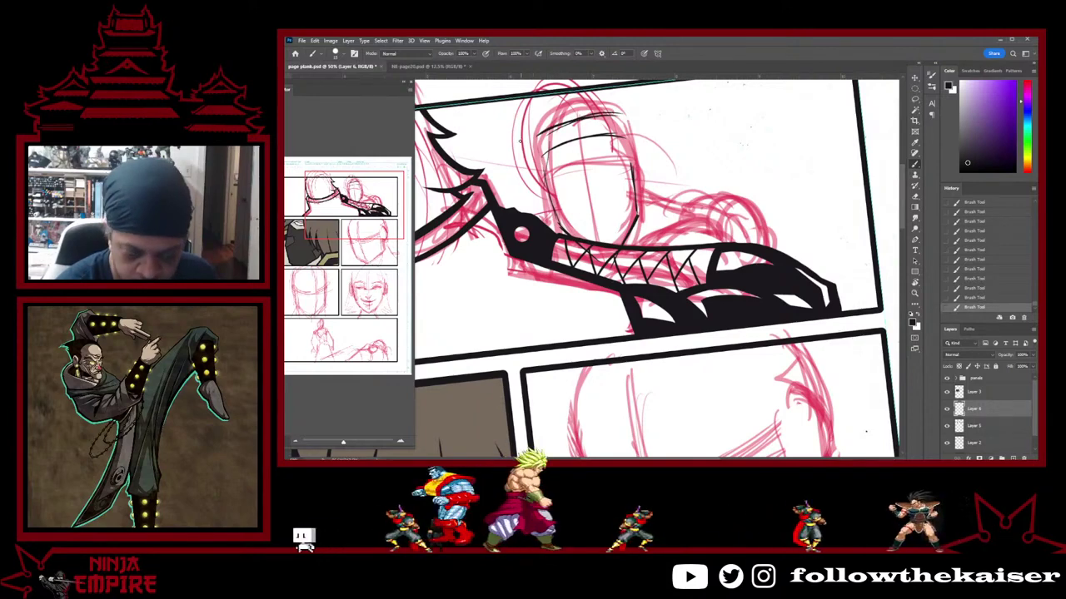
Ink the long outer line beside the background character's face down to the black arm and trim its ends with the eraser
{"action": "left_click_drag", "start_coordinate": [531, 204], "coordinate": [531, 213]}
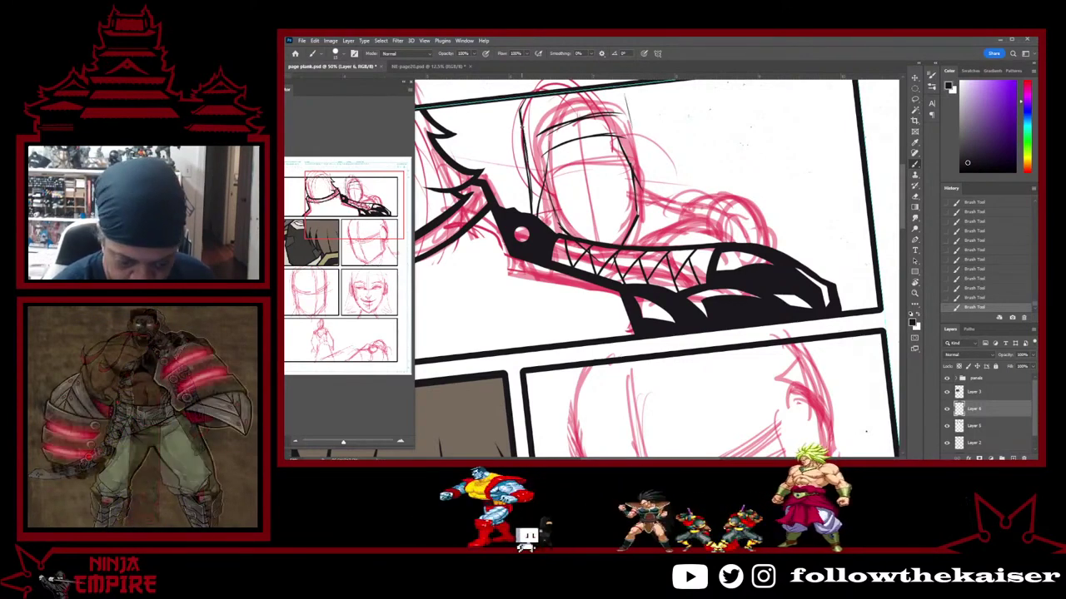
{"action": "key", "text": "r"}
{"action": "mouse_move", "coordinate": [523, 102]}
{"action": "left_mouse_down"}
{"action": "mouse_move", "coordinate": [541, 93]}
{"action": "mouse_move", "coordinate": [513, 101]}
{"action": "mouse_move", "coordinate": [506, 122]}
{"action": "left_mouse_up"}
{"action": "key", "text": "e"}
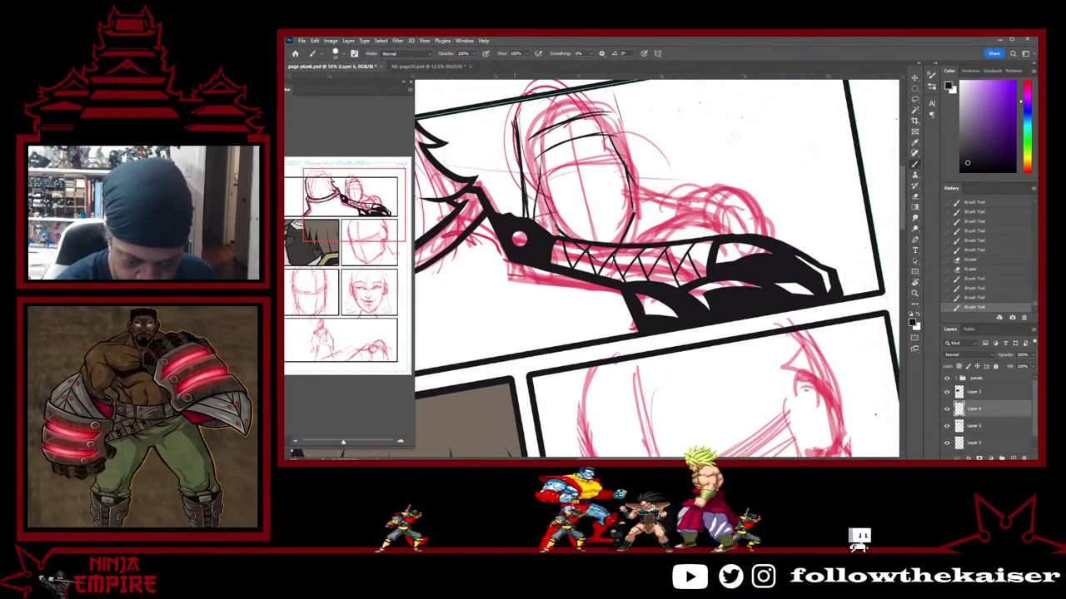
{"action": "key", "text": "e"}
{"action": "left_click_drag", "start_coordinate": [524, 206], "coordinate": [527, 214]}
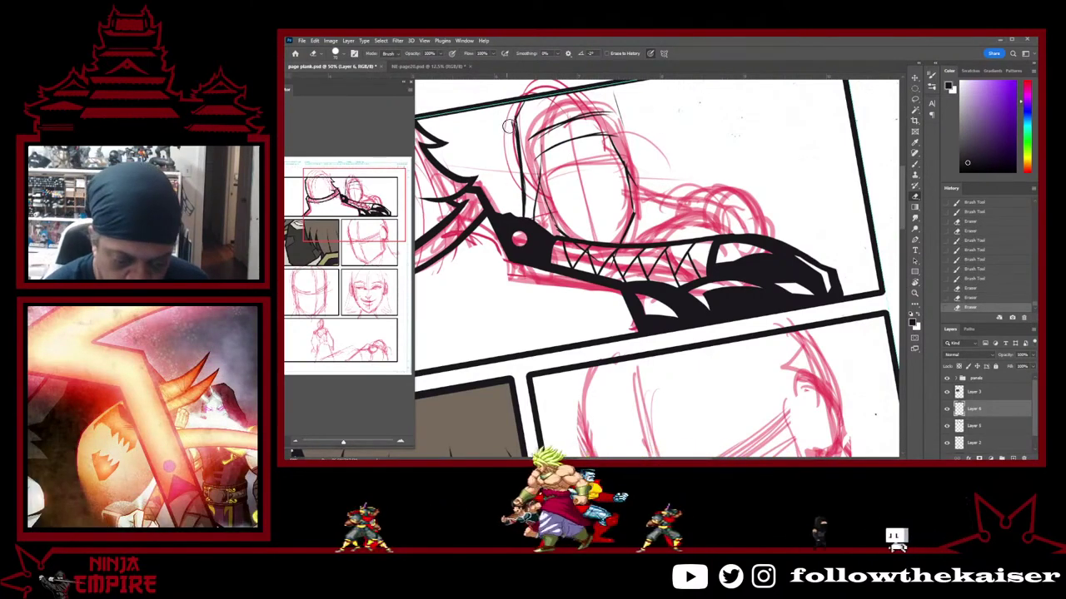
{"action": "left_click", "coordinate": [509, 118]}
Ink the outer line on the other side of the background character's head down to the shoulder and clean up the headband lines
{"action": "key", "text": "b"}
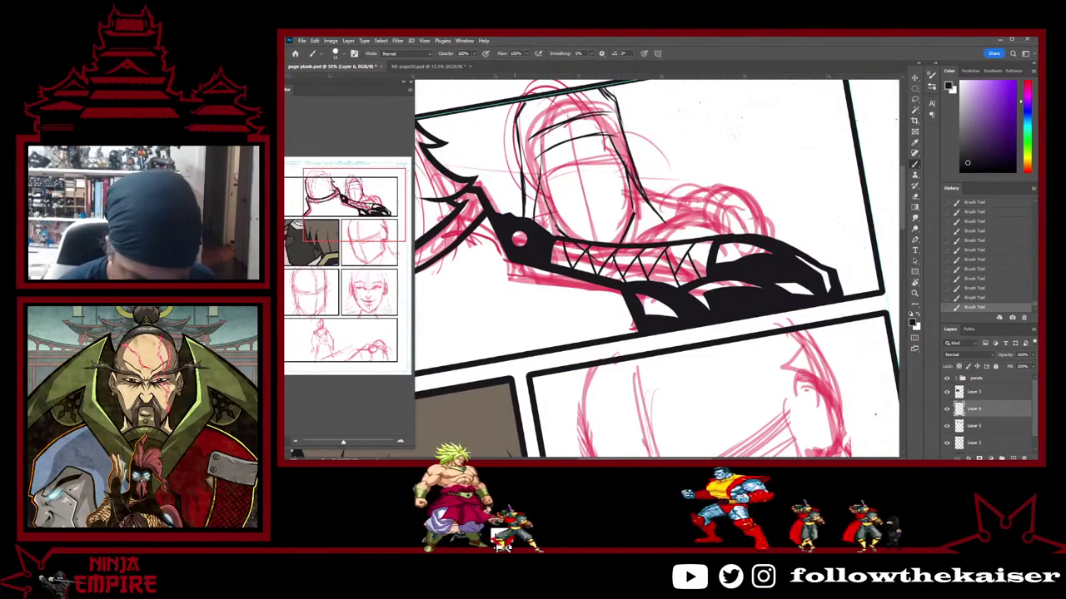
{"action": "key", "text": "r"}
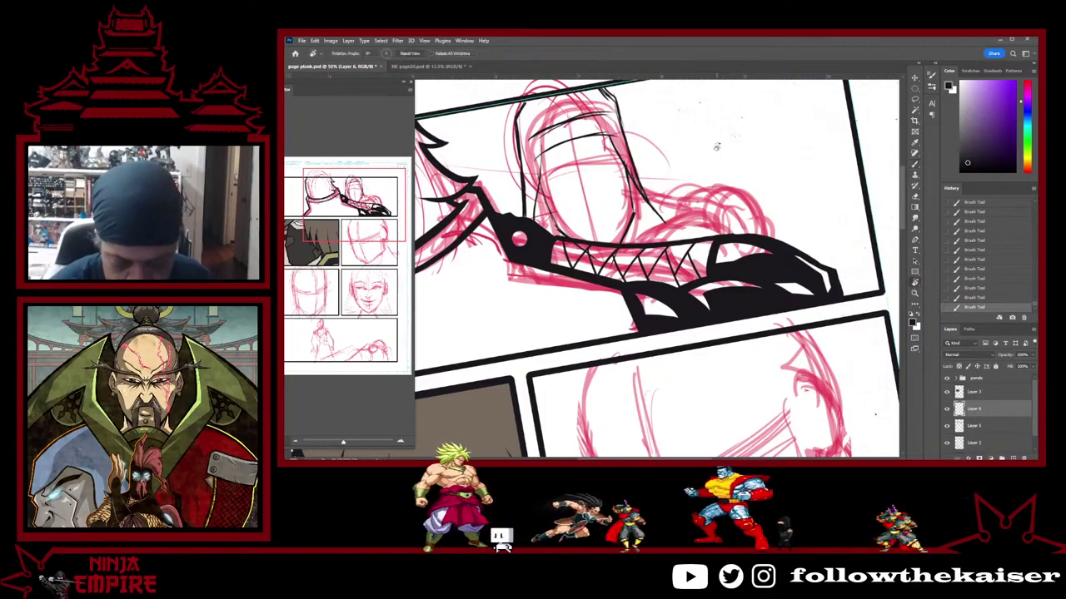
{"action": "mouse_move", "coordinate": [718, 145]}
{"action": "left_mouse_down"}
{"action": "mouse_move", "coordinate": [647, 268]}
{"action": "mouse_move", "coordinate": [605, 271]}
{"action": "left_mouse_up"}
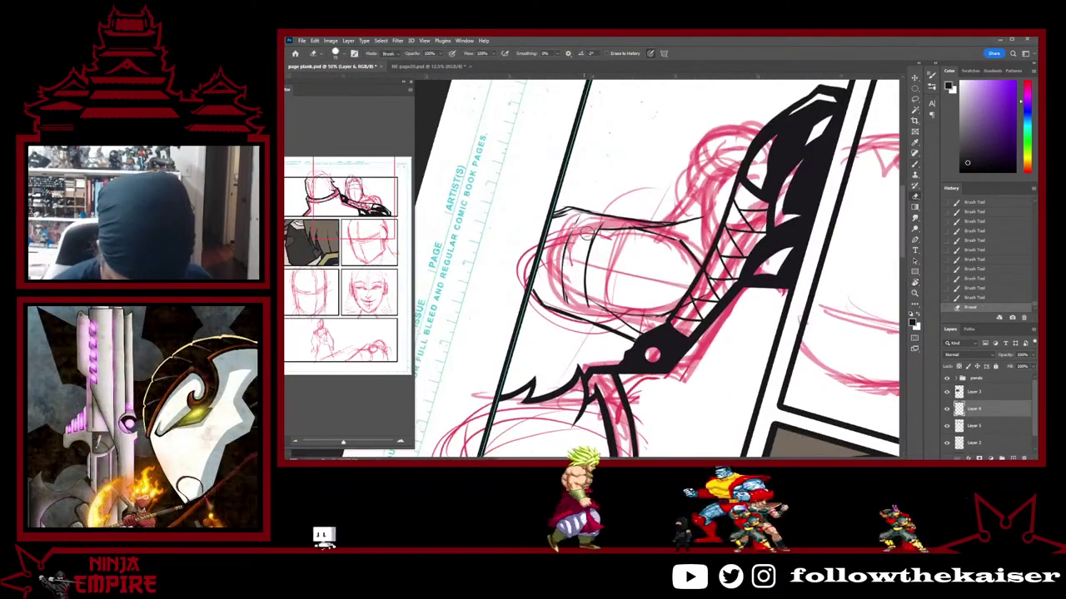
{"action": "key", "text": "r"}
{"action": "left_click_drag", "start_coordinate": [702, 131], "coordinate": [767, 275]}
{"action": "left_click_drag", "start_coordinate": [754, 185], "coordinate": [725, 143]}
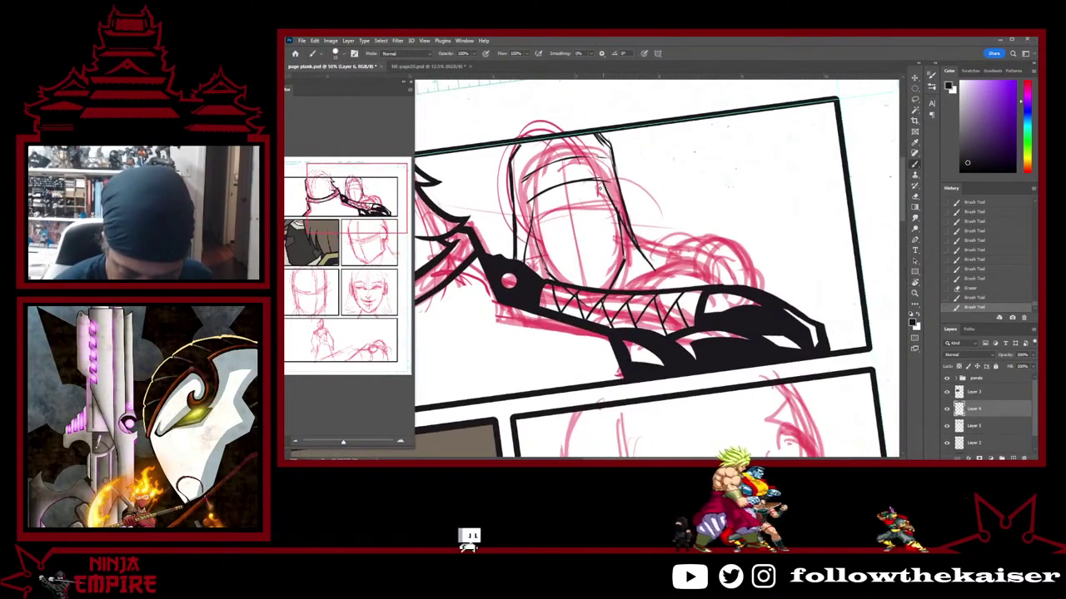
Ink the background character's round eyepiece and the curved upper edge of the mask, then thicken and trim the adjacent cheek line
{"action": "left_click_drag", "start_coordinate": [584, 185], "coordinate": [588, 207]}
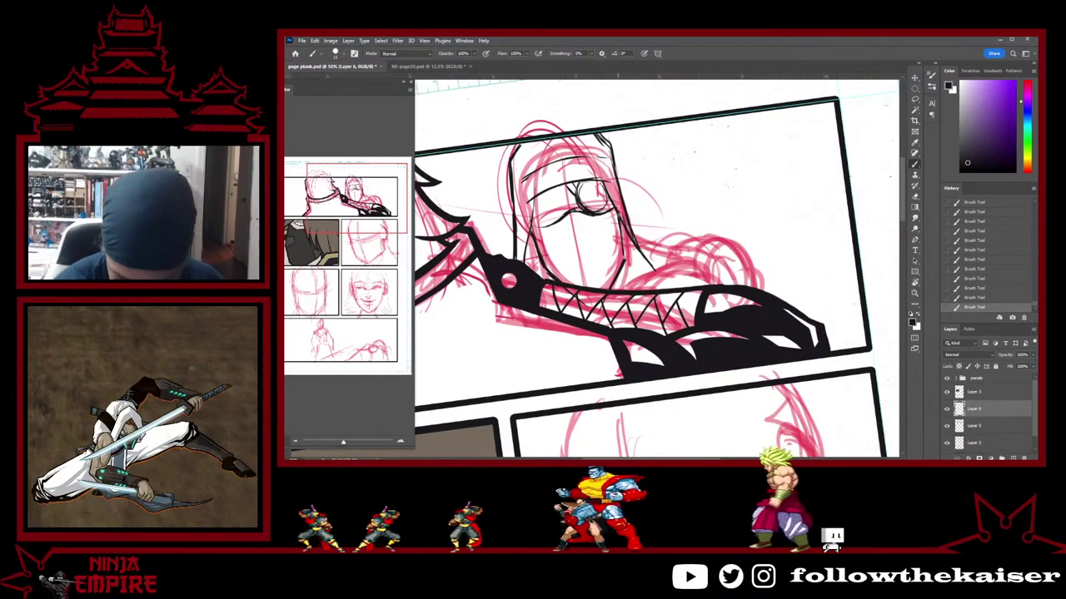
{"action": "left_click_drag", "start_coordinate": [618, 217], "coordinate": [626, 271]}
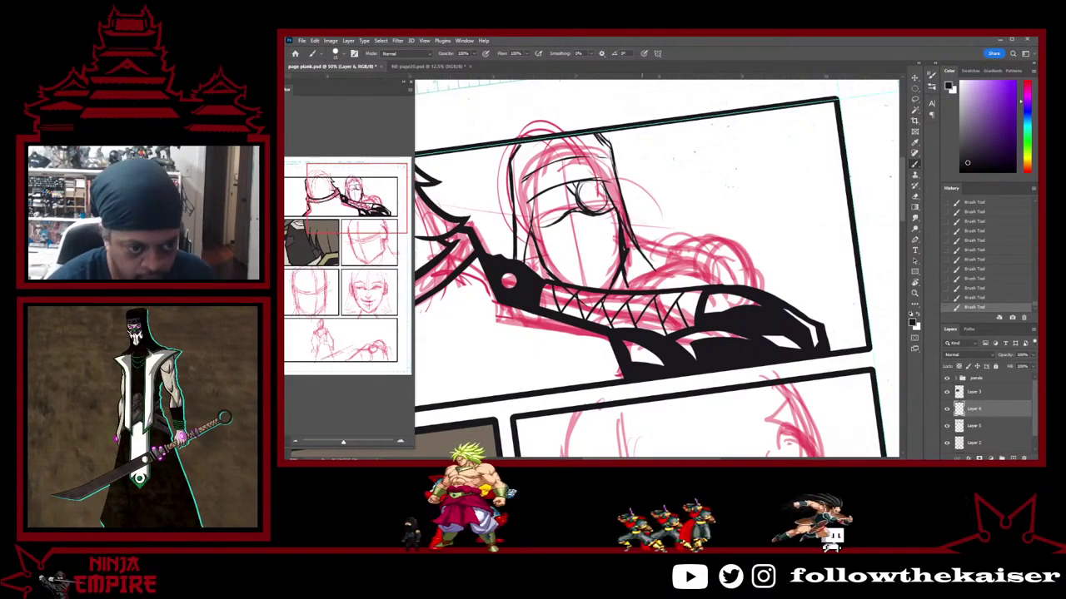
{"action": "key", "text": "e"}
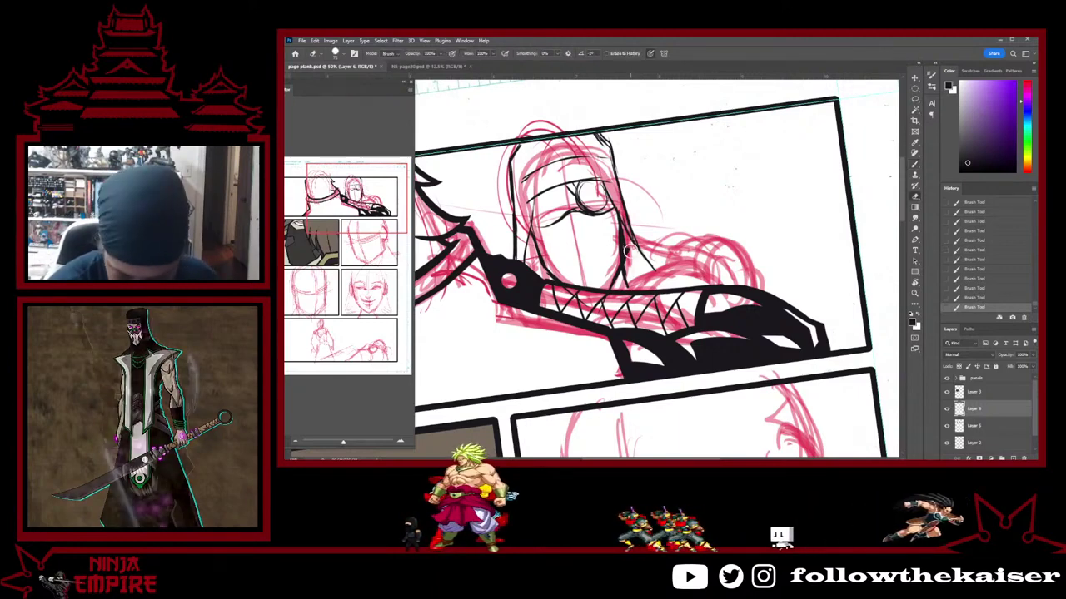
{"action": "left_click", "coordinate": [624, 246]}
{"action": "mouse_move", "coordinate": [627, 247]}
{"action": "left_mouse_down"}
{"action": "mouse_move", "coordinate": [626, 263]}
{"action": "mouse_move", "coordinate": [624, 215]}
{"action": "left_mouse_up"}
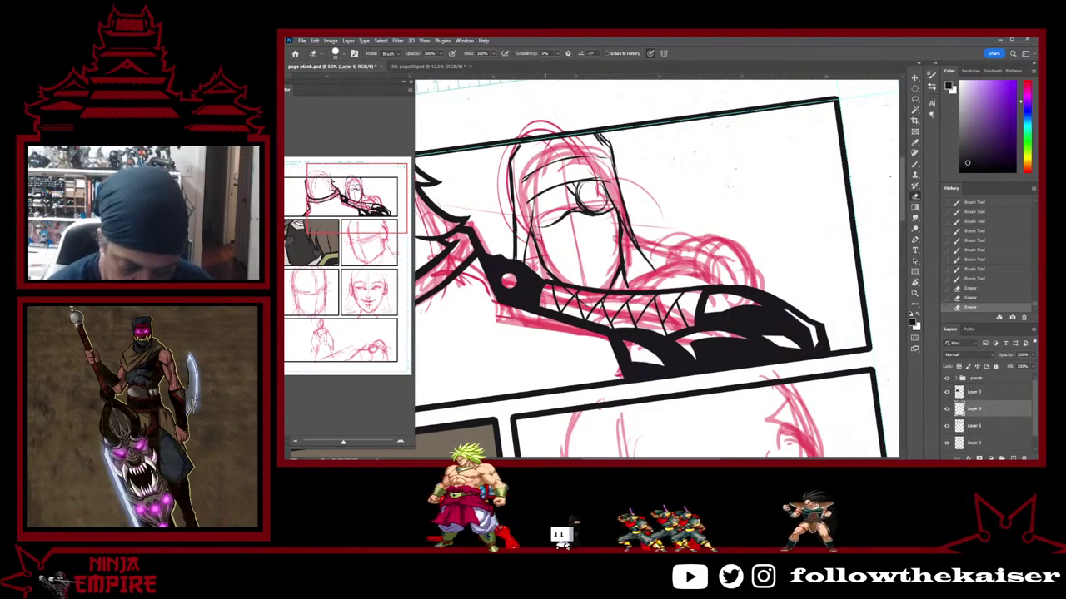
Rework the cheek contour below the eyepiece, inking a line from the side of the face down to the black arm
{"action": "key", "text": "b"}
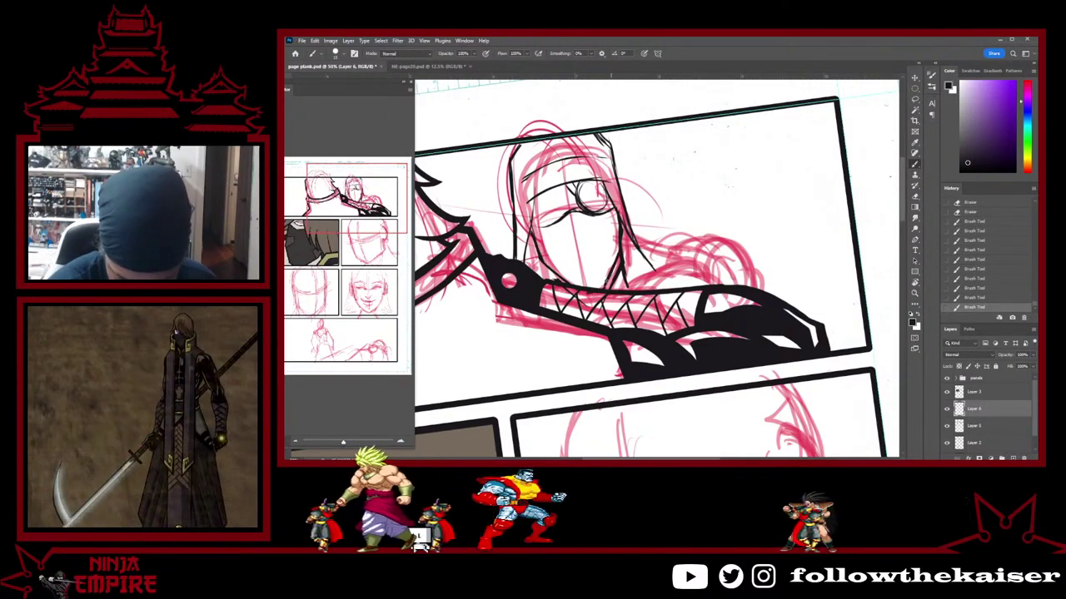
{"action": "key", "text": "e"}
{"action": "mouse_move", "coordinate": [618, 275]}
{"action": "left_mouse_down"}
{"action": "mouse_move", "coordinate": [621, 232]}
{"action": "mouse_move", "coordinate": [622, 271]}
{"action": "left_mouse_up"}
{"action": "key", "text": "b"}
{"action": "left_click_drag", "start_coordinate": [619, 225], "coordinate": [622, 286]}
{"action": "key", "text": "e"}
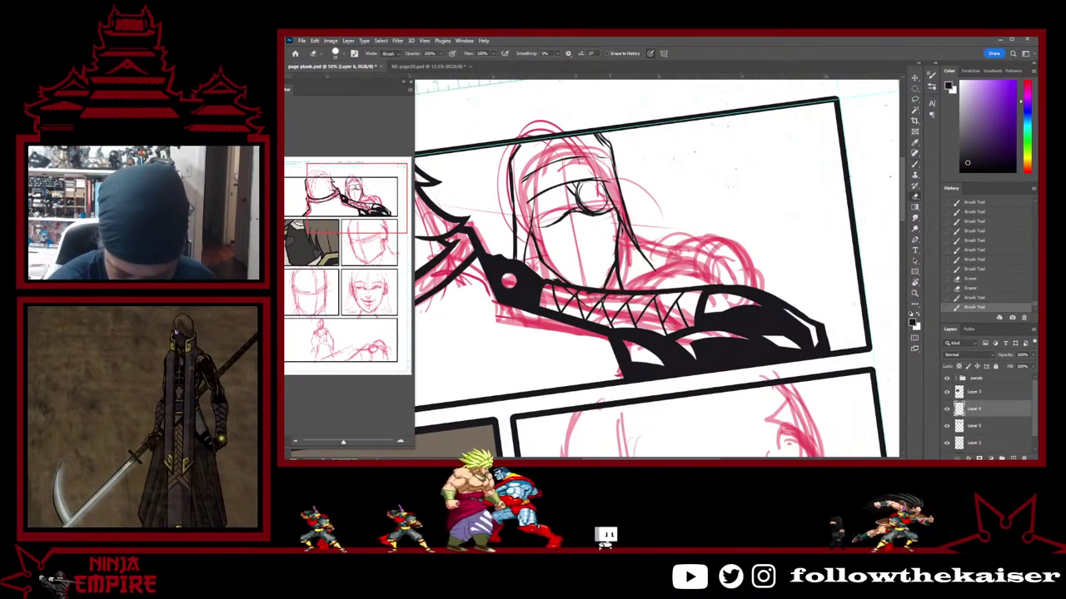
Clean up the mask's upper edge and ink a heavier jaw and chin line along the arm, trimming the excess with the eraser
{"action": "key", "text": "e"}
{"action": "left_click_drag", "start_coordinate": [551, 221], "coordinate": [570, 231]}
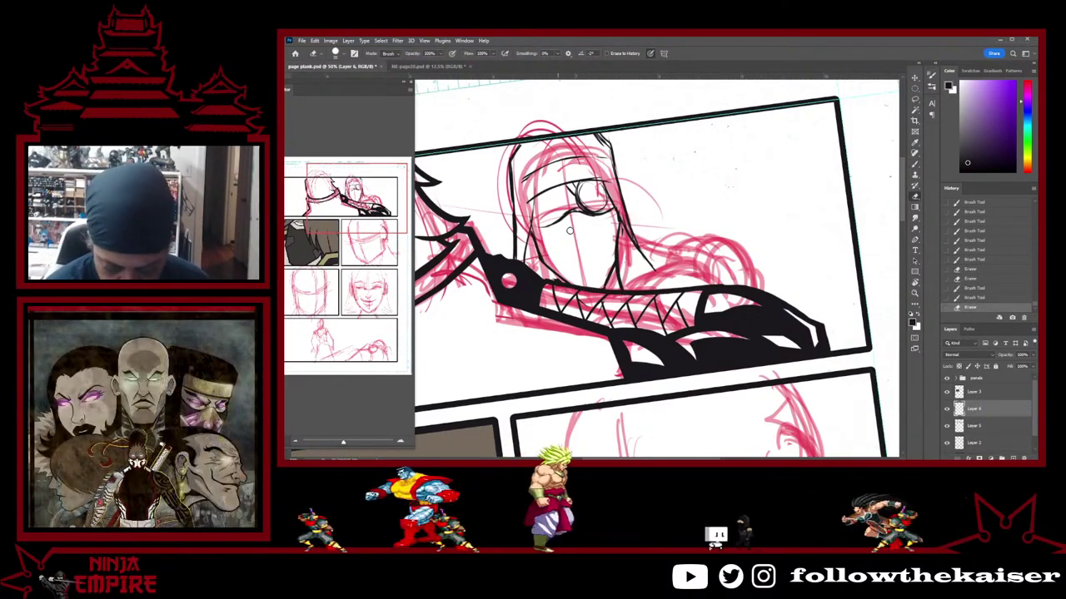
{"action": "key", "text": "b"}
{"action": "mouse_move", "coordinate": [604, 264]}
{"action": "left_mouse_down"}
{"action": "mouse_move", "coordinate": [606, 287]}
{"action": "mouse_move", "coordinate": [615, 278]}
{"action": "mouse_move", "coordinate": [544, 262]}
{"action": "left_mouse_up"}
{"action": "key", "text": "e"}
{"action": "key", "text": "b"}
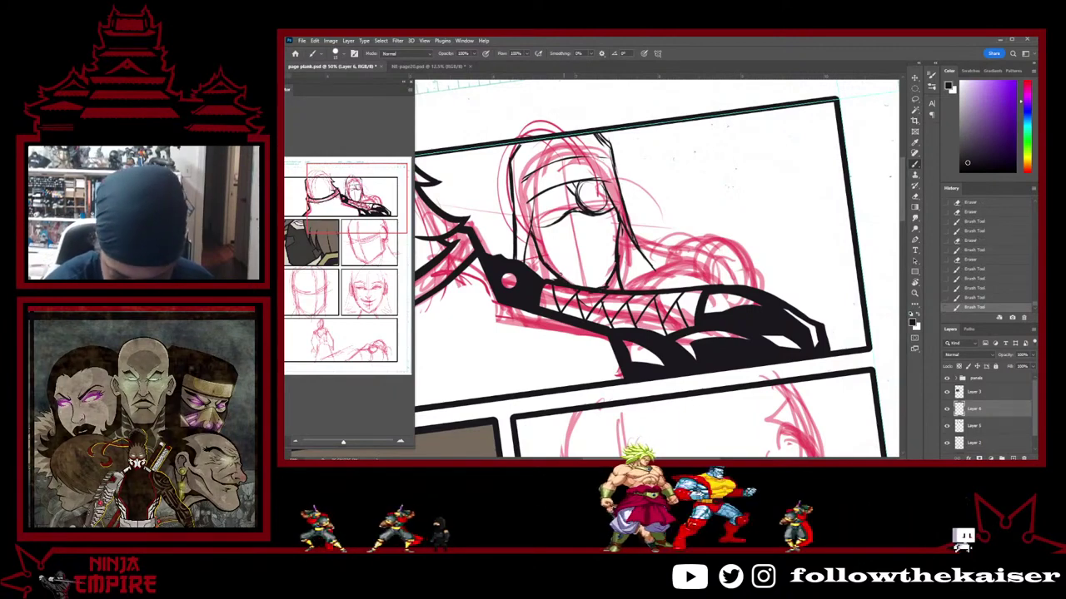
{"action": "left_click_drag", "start_coordinate": [602, 293], "coordinate": [586, 296]}
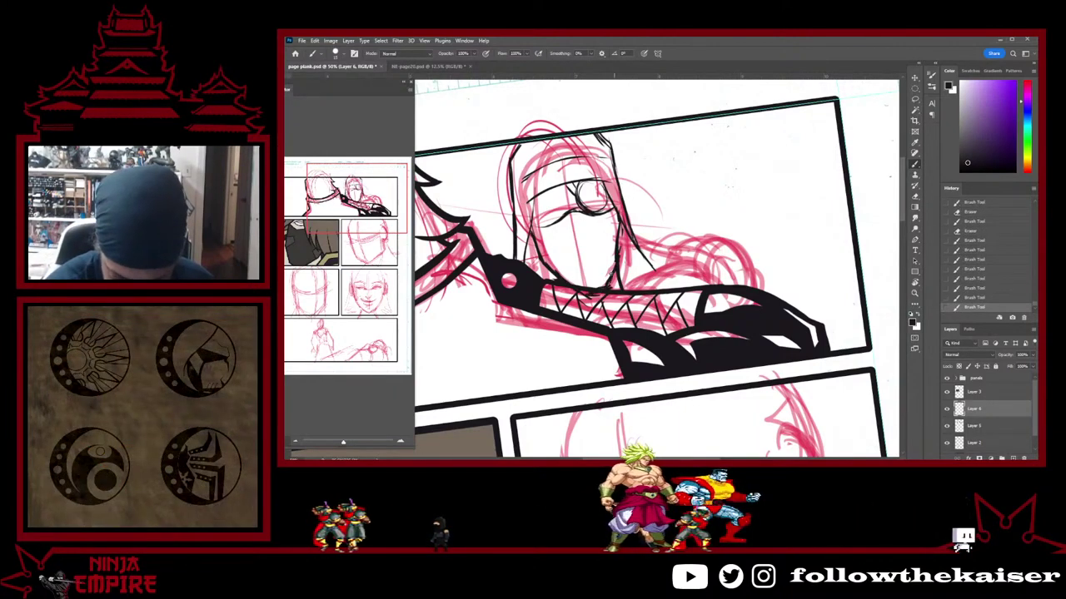
{"action": "key", "text": "e"}
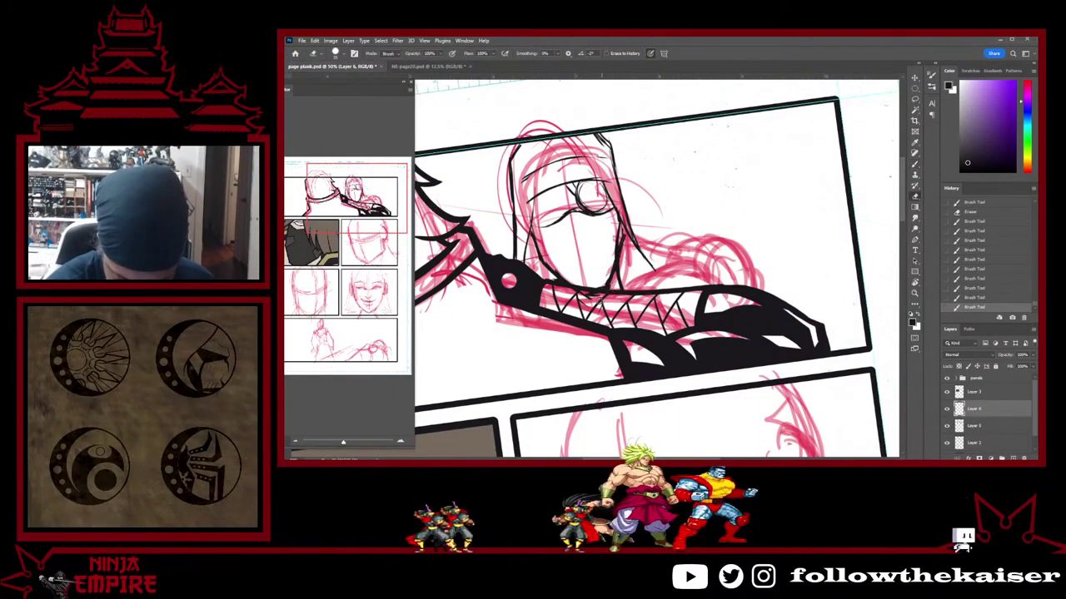
{"action": "left_click_drag", "start_coordinate": [601, 294], "coordinate": [612, 289]}
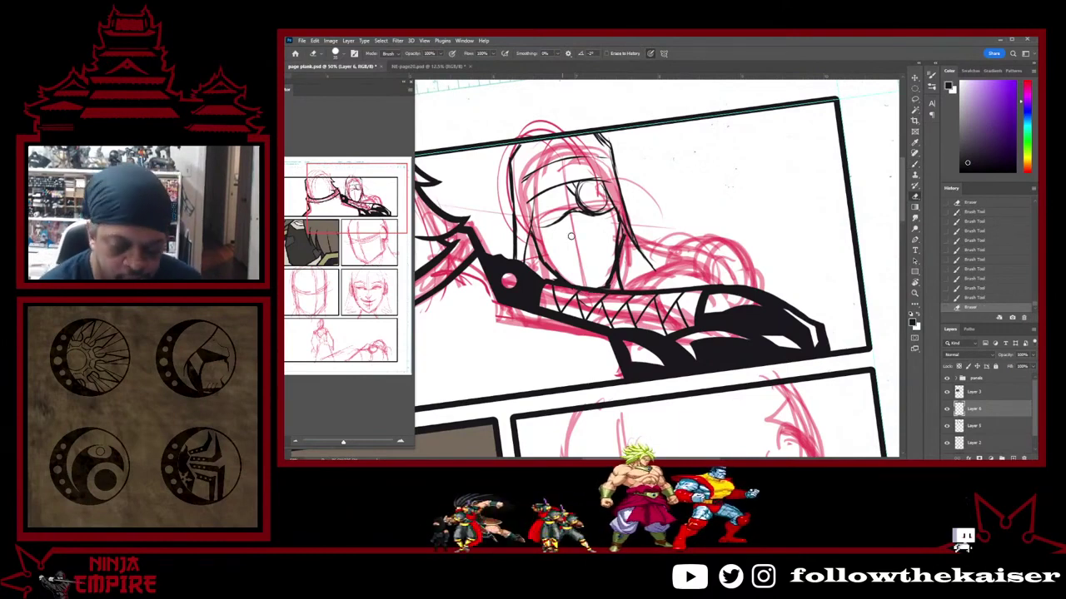
Ink the narrowed eye and the brow creases beside the round eyepiece
{"action": "key", "text": "b"}
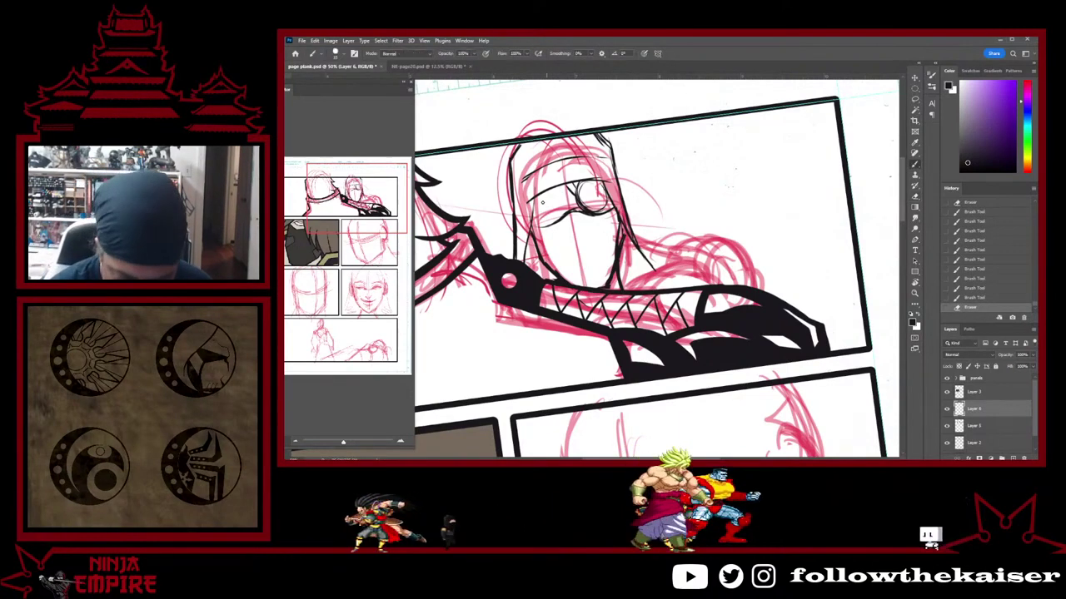
{"action": "left_click_drag", "start_coordinate": [545, 203], "coordinate": [564, 206]}
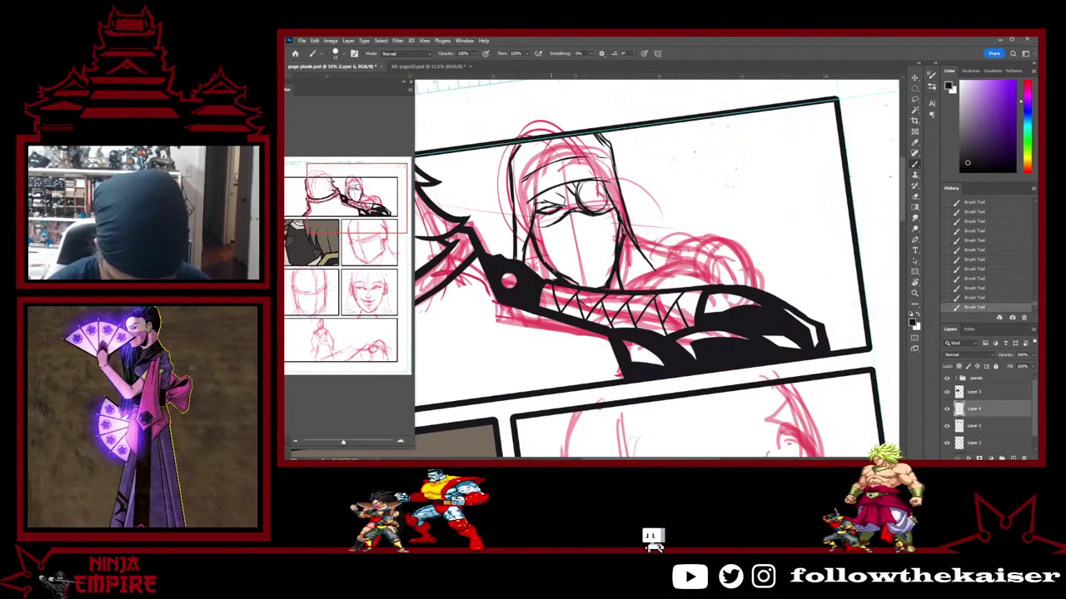
Refine the background character's jawline and chin, alternating eraser cleanup with fresh brush strokes just above the arm
{"action": "key", "text": "e"}
{"action": "left_click_drag", "start_coordinate": [576, 288], "coordinate": [566, 285]}
{"action": "key", "text": "b"}
{"action": "left_click_drag", "start_coordinate": [547, 266], "coordinate": [574, 285]}
{"action": "mouse_move", "coordinate": [557, 275]}
{"action": "left_mouse_down"}
{"action": "mouse_move", "coordinate": [602, 287]}
{"action": "mouse_move", "coordinate": [592, 290]}
{"action": "left_mouse_up"}
{"action": "key", "text": "e"}
{"action": "key", "text": "b"}
{"action": "mouse_move", "coordinate": [602, 285]}
{"action": "left_mouse_down"}
{"action": "mouse_move", "coordinate": [593, 290]}
{"action": "mouse_move", "coordinate": [611, 286]}
{"action": "left_mouse_up"}
{"action": "key", "text": "e"}
{"action": "key", "text": "b"}
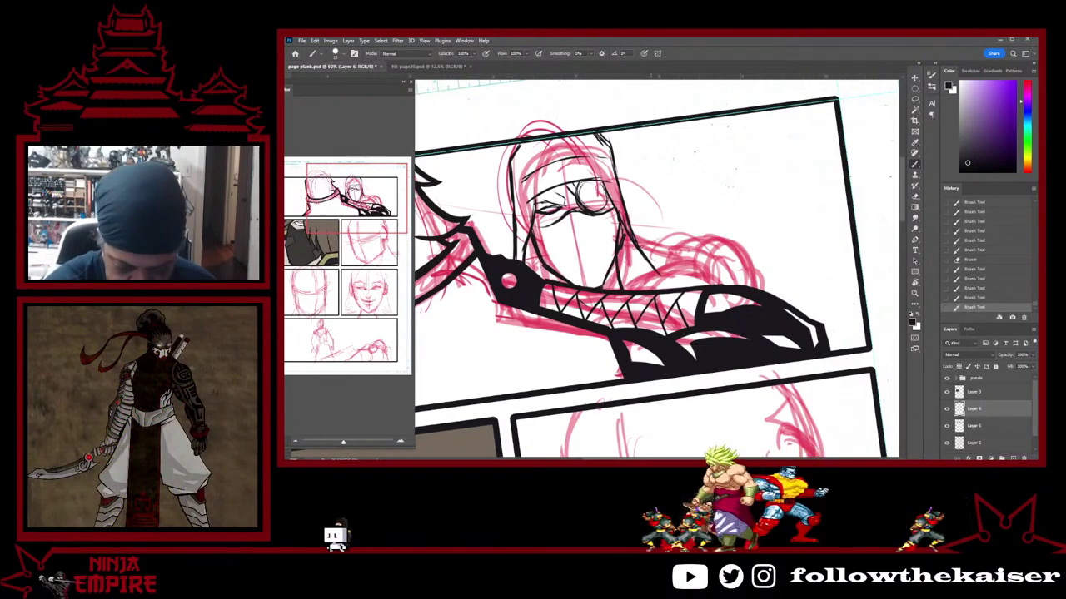
Thicken the outer hood line from the top of the head and extend it down to the shoulder
{"action": "left_click_drag", "start_coordinate": [609, 147], "coordinate": [617, 178]}
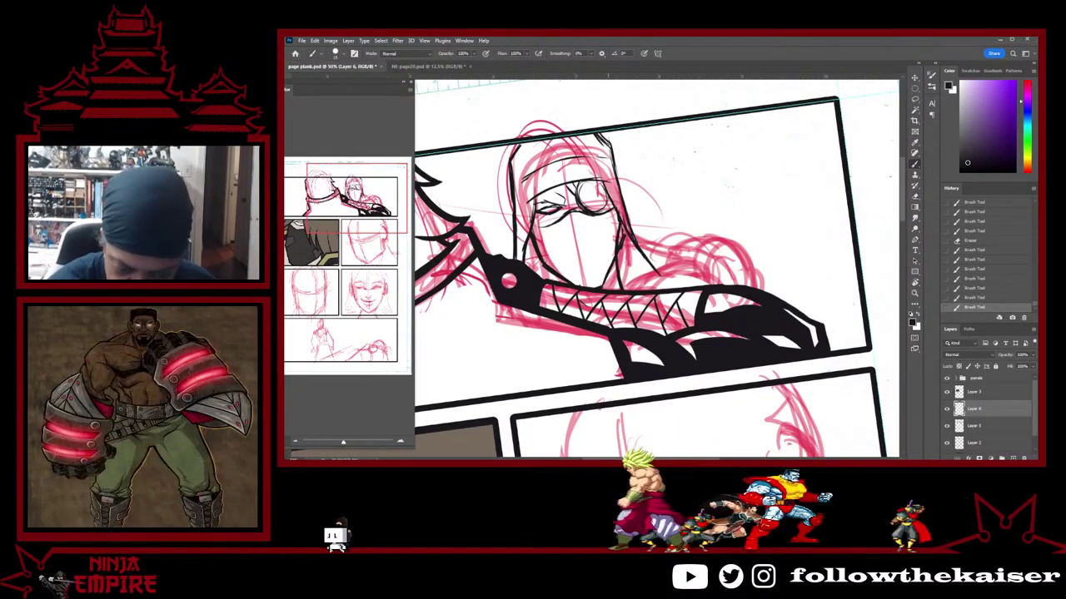
{"action": "left_click_drag", "start_coordinate": [596, 135], "coordinate": [623, 205]}
{"action": "left_click_drag", "start_coordinate": [619, 190], "coordinate": [658, 273]}
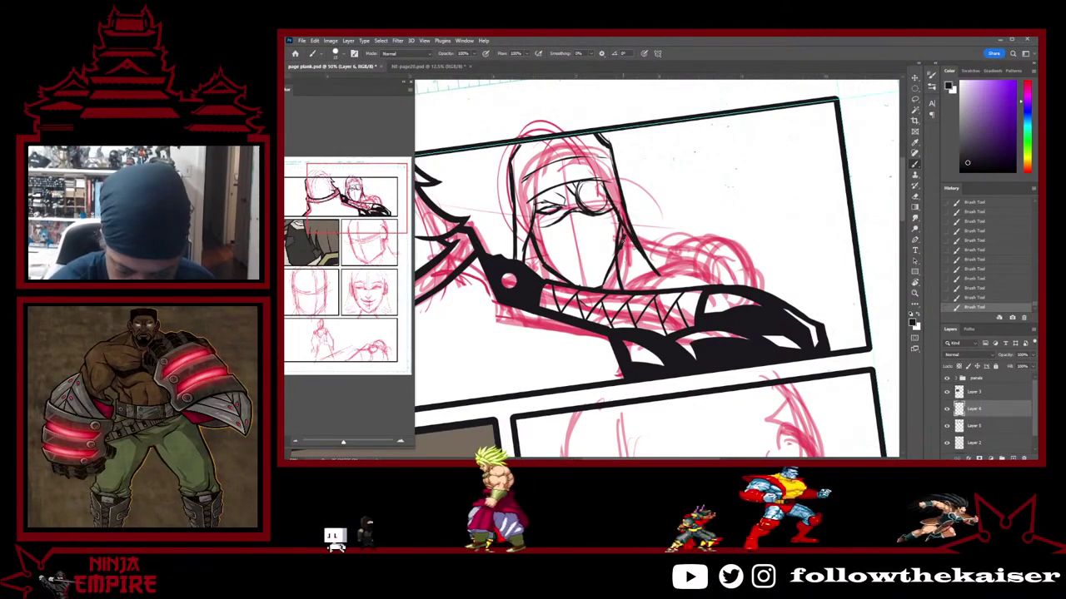
Ink black shadow wedges on both sides of the jaw above the arm and add small strokes between the eyes
{"action": "key", "text": "e"}
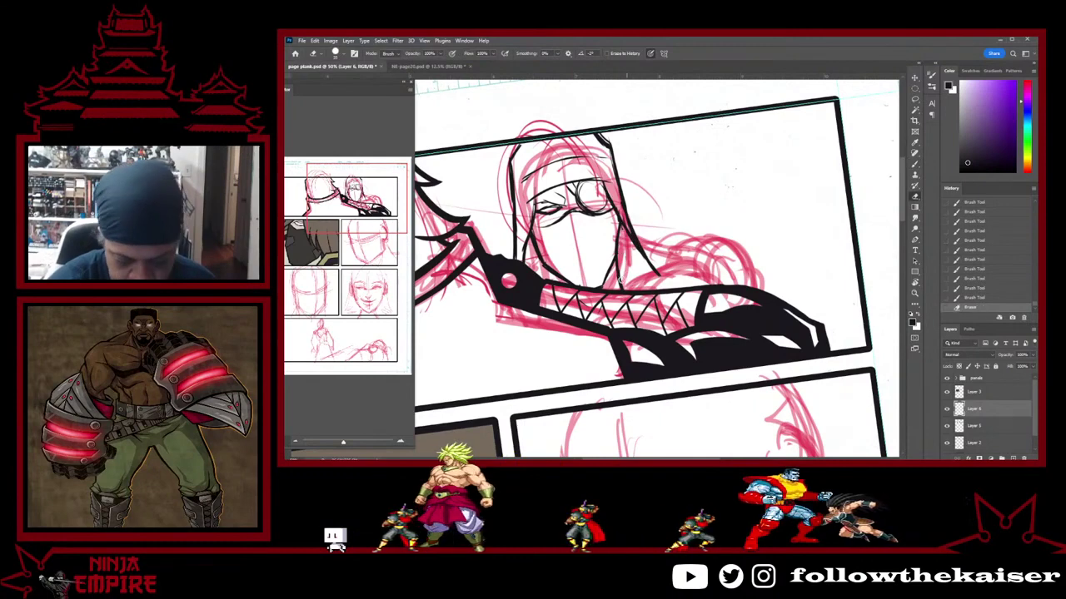
{"action": "key", "text": "b"}
{"action": "left_click_drag", "start_coordinate": [616, 265], "coordinate": [622, 288]}
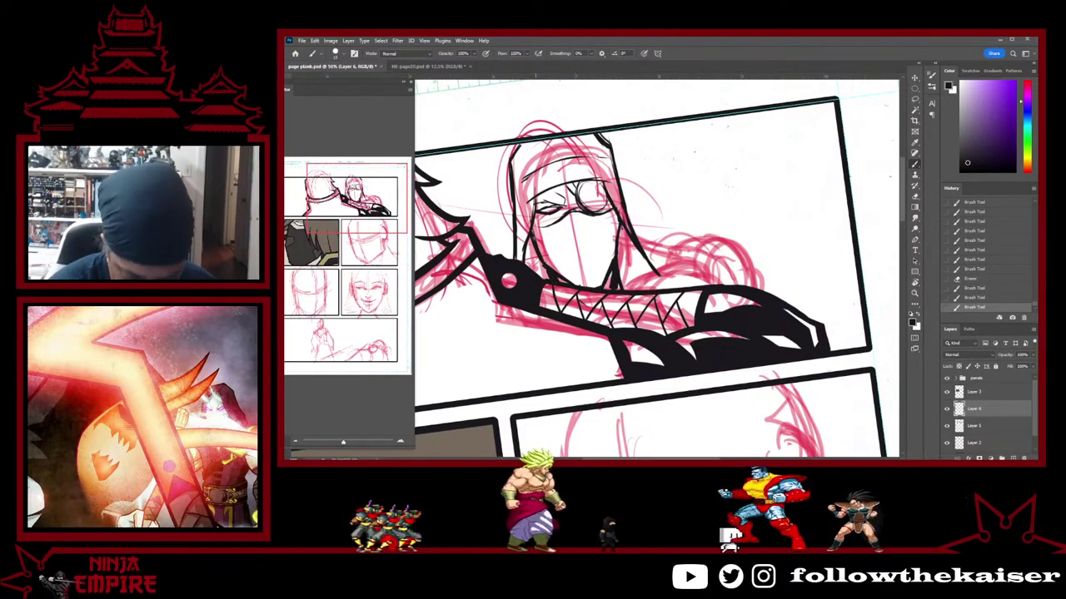
{"action": "left_click_drag", "start_coordinate": [535, 240], "coordinate": [555, 308]}
{"action": "key", "text": "e"}
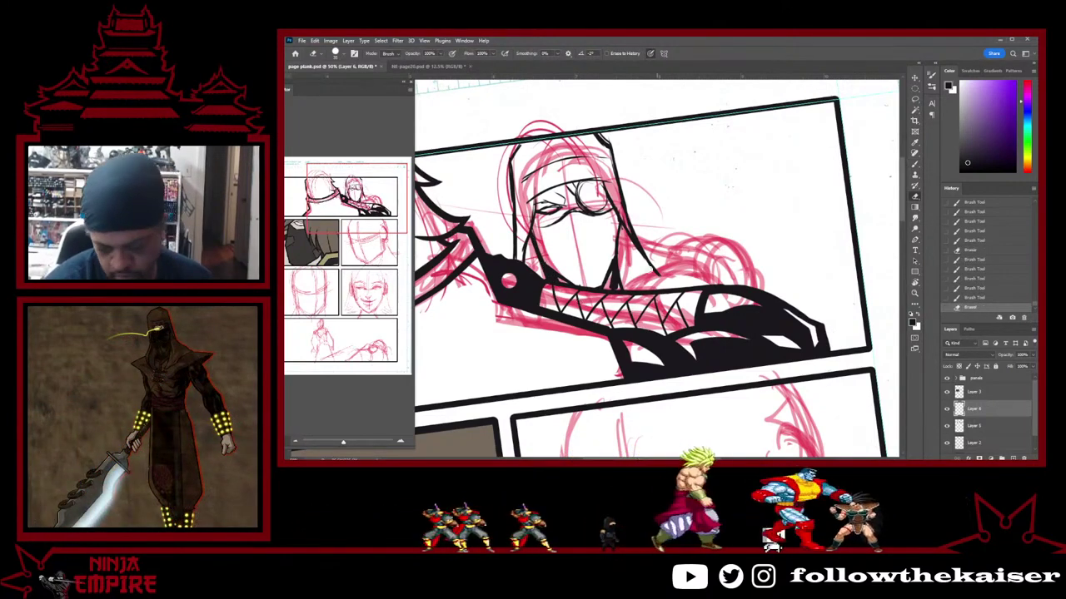
{"action": "key", "text": "b"}
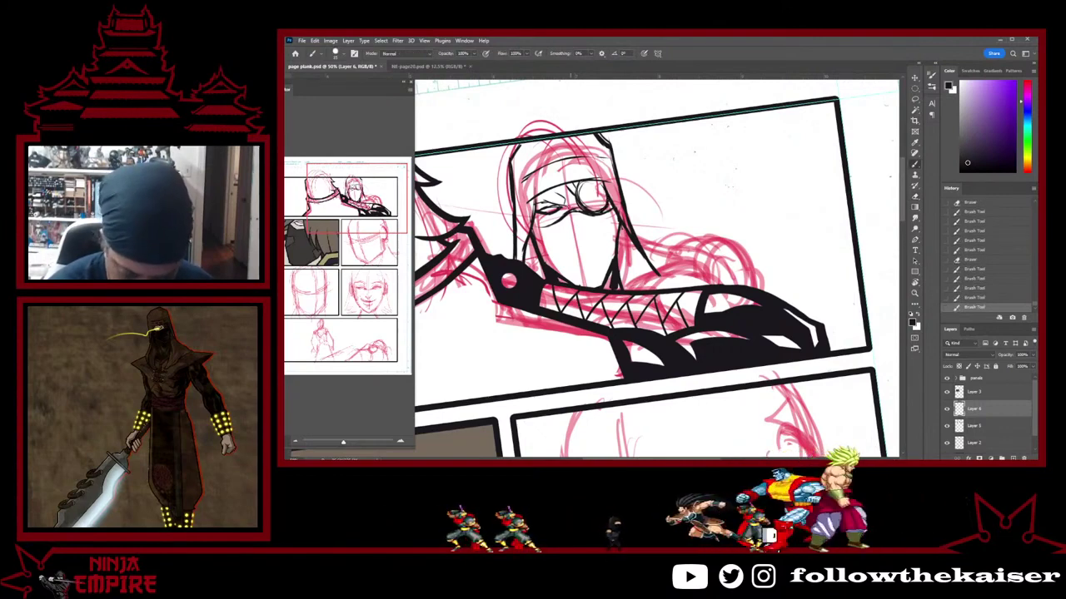
{"action": "left_click_drag", "start_coordinate": [566, 209], "coordinate": [558, 215]}
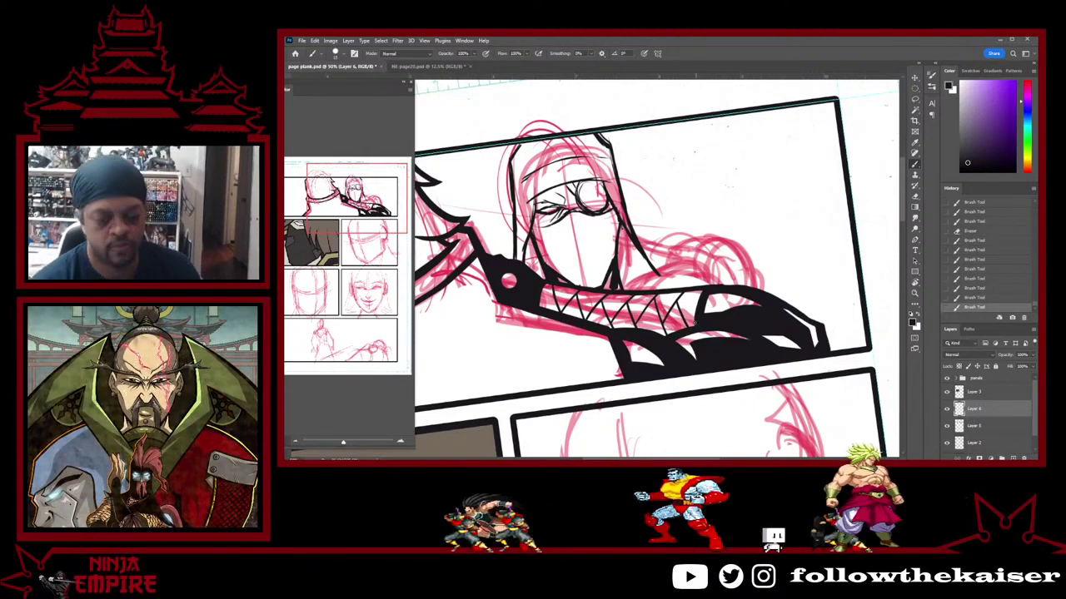
Ink a second fold line along the lower outer edge of the hood and erase the excess ink near the shoulder
{"action": "scroll", "coordinate": [689, 345], "scroll_direction": "down", "scroll_amount": 3}
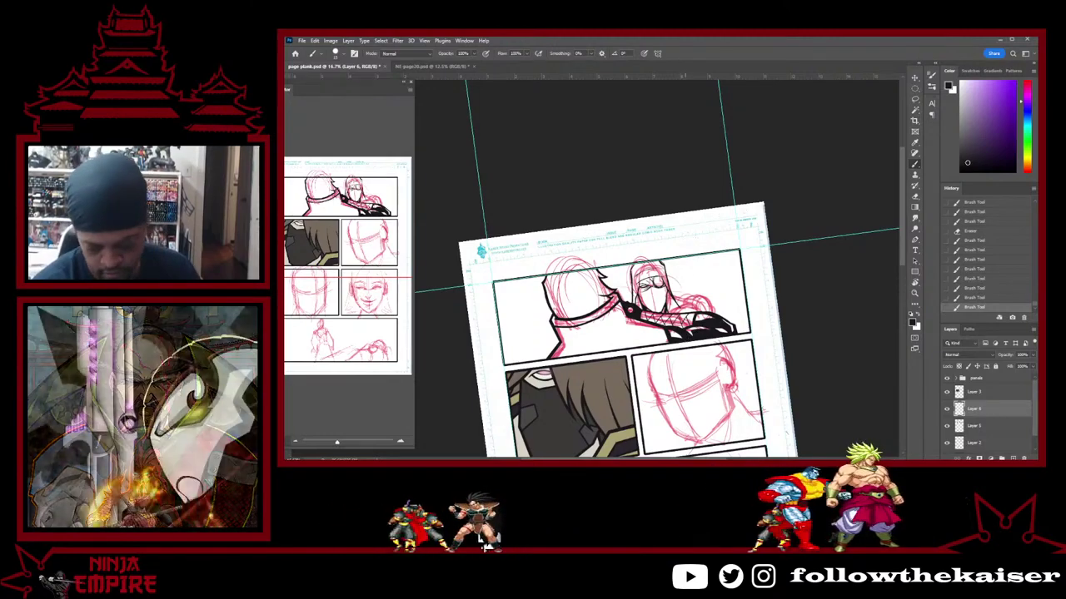
{"action": "scroll", "coordinate": [678, 285], "scroll_direction": "up", "scroll_amount": 1}
{"action": "scroll", "coordinate": [678, 286], "scroll_direction": "up", "scroll_amount": 2}
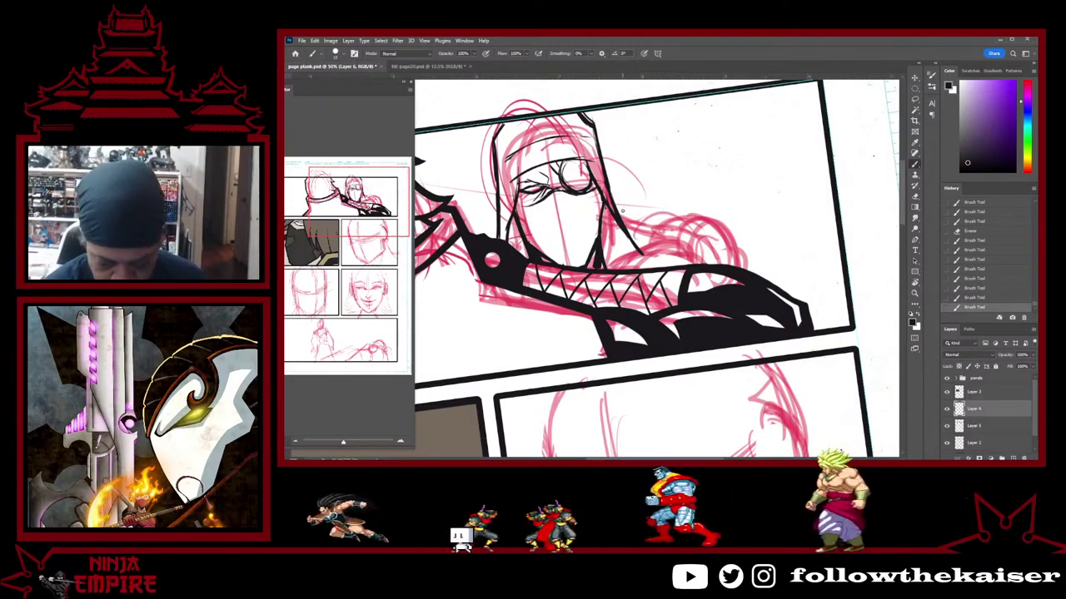
{"action": "mouse_move", "coordinate": [612, 197]}
{"action": "left_mouse_down"}
{"action": "mouse_move", "coordinate": [635, 223]}
{"action": "mouse_move", "coordinate": [641, 254]}
{"action": "mouse_move", "coordinate": [626, 226]}
{"action": "left_mouse_up"}
{"action": "key", "text": "e"}
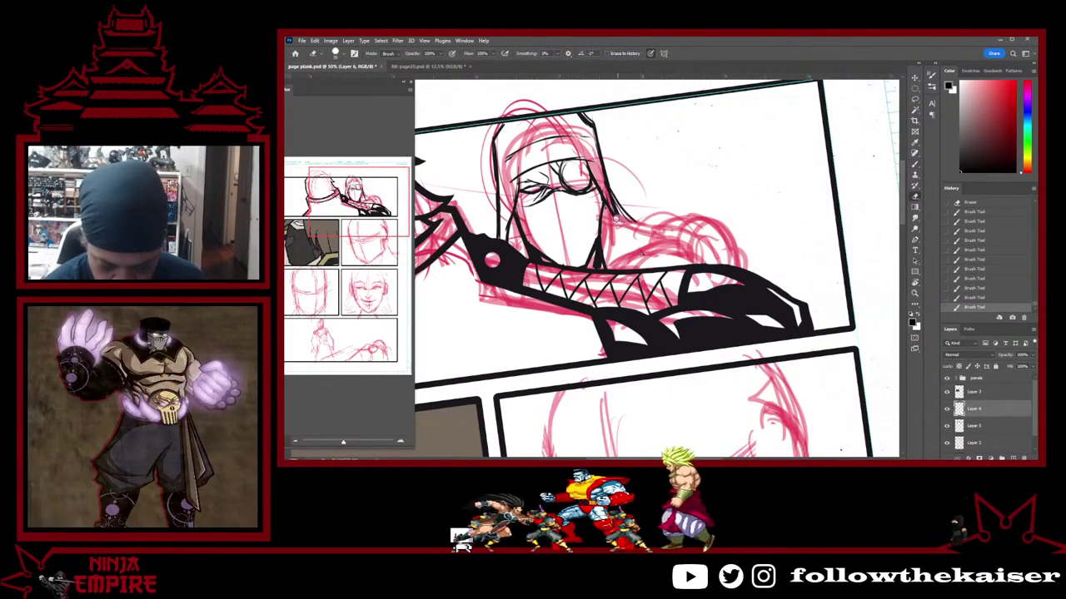
{"action": "key", "text": "b"}
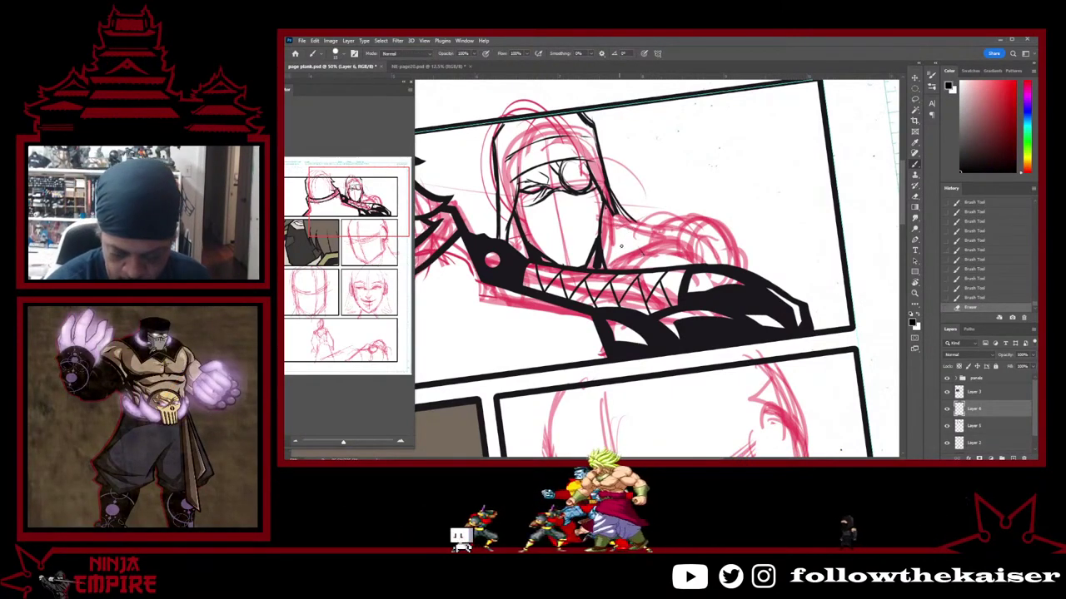
{"action": "key", "text": "e"}
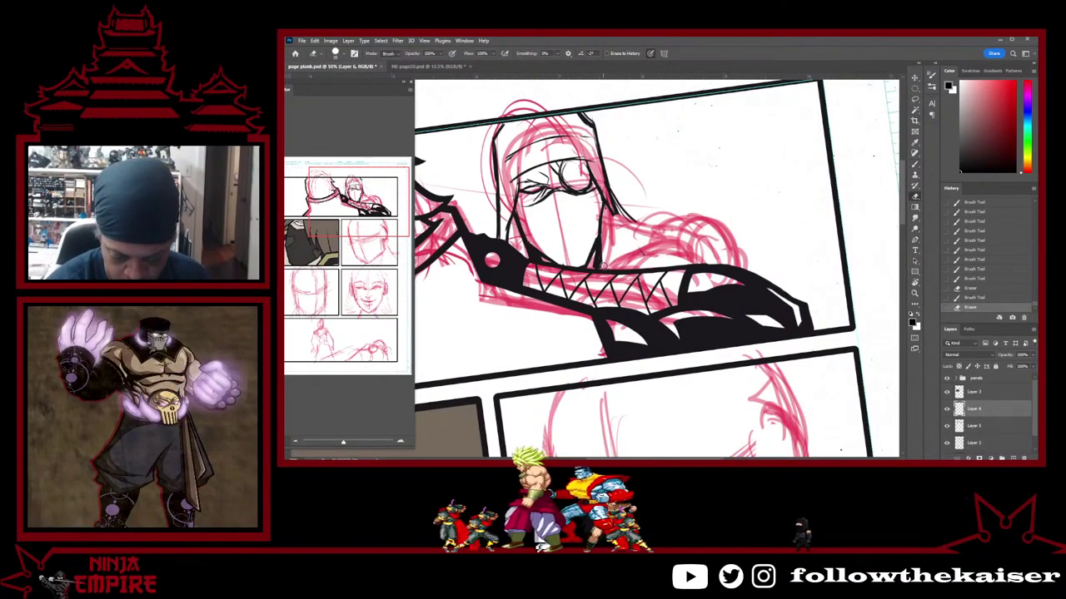
{"action": "key", "text": "b"}
Ink the curved shoulder line rising from the neck and outline a long pointed shoulder guard extending away from the character
{"action": "left_click_drag", "start_coordinate": [603, 264], "coordinate": [675, 207]}
{"action": "key", "text": "r"}
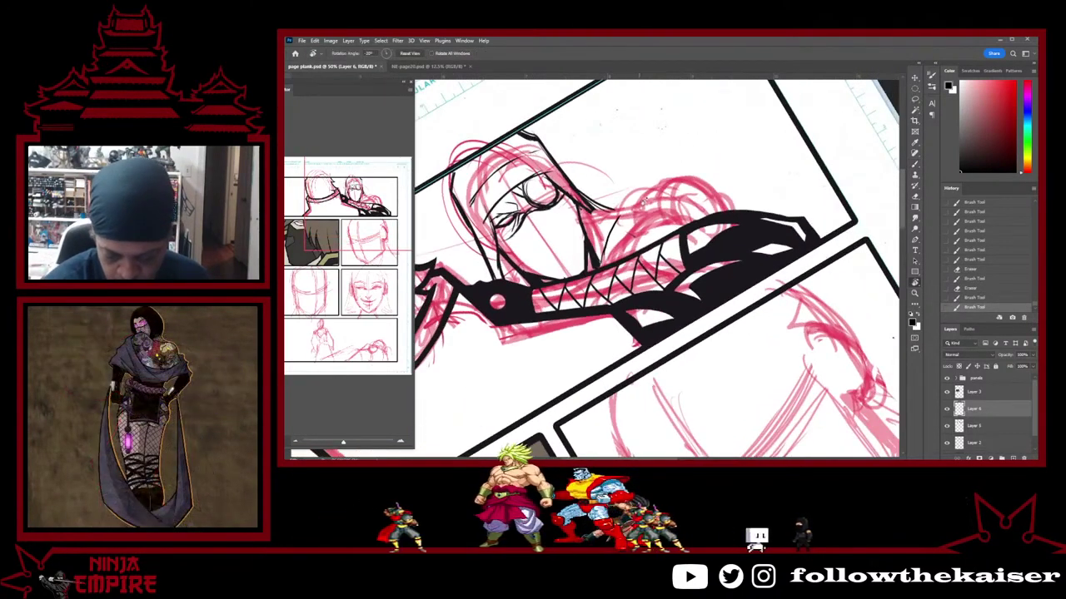
{"action": "key", "text": "b"}
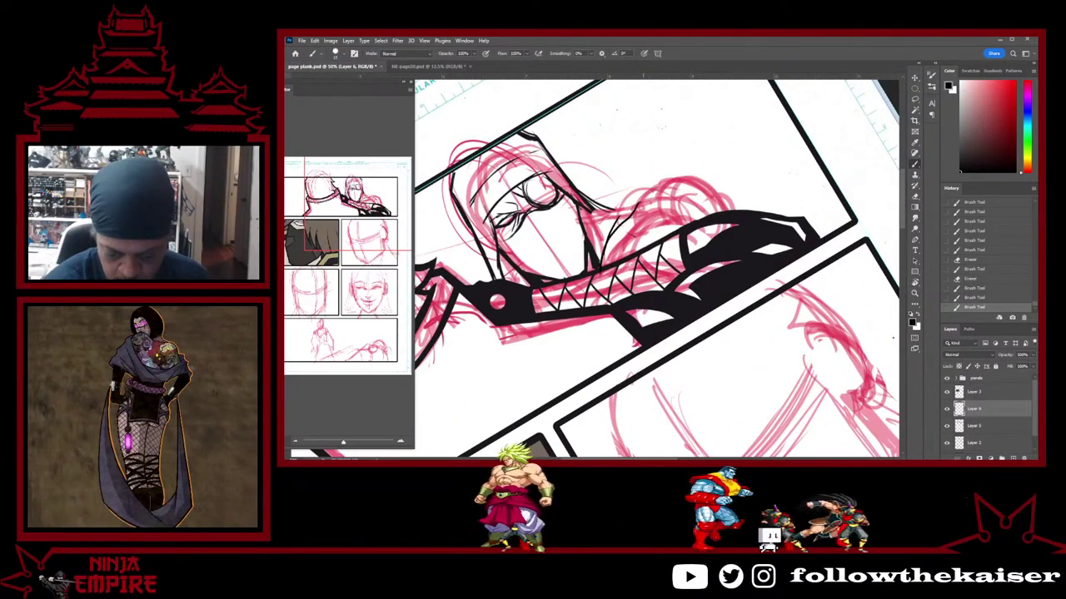
{"action": "mouse_move", "coordinate": [621, 194]}
{"action": "left_mouse_down"}
{"action": "mouse_move", "coordinate": [746, 124]}
{"action": "mouse_move", "coordinate": [736, 138]}
{"action": "left_mouse_up"}
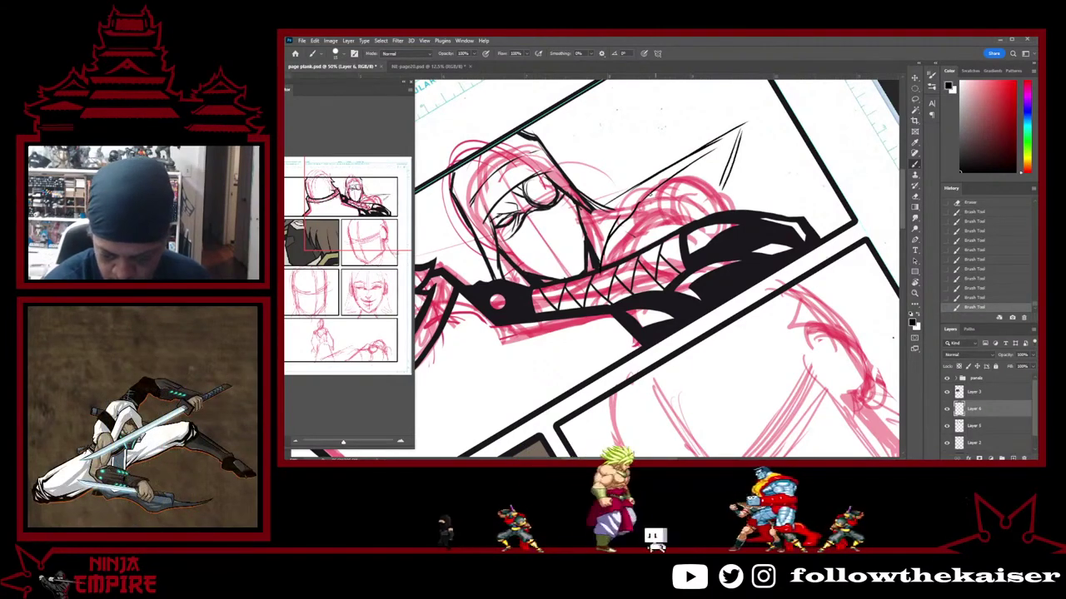
{"action": "left_click_drag", "start_coordinate": [658, 185], "coordinate": [752, 121]}
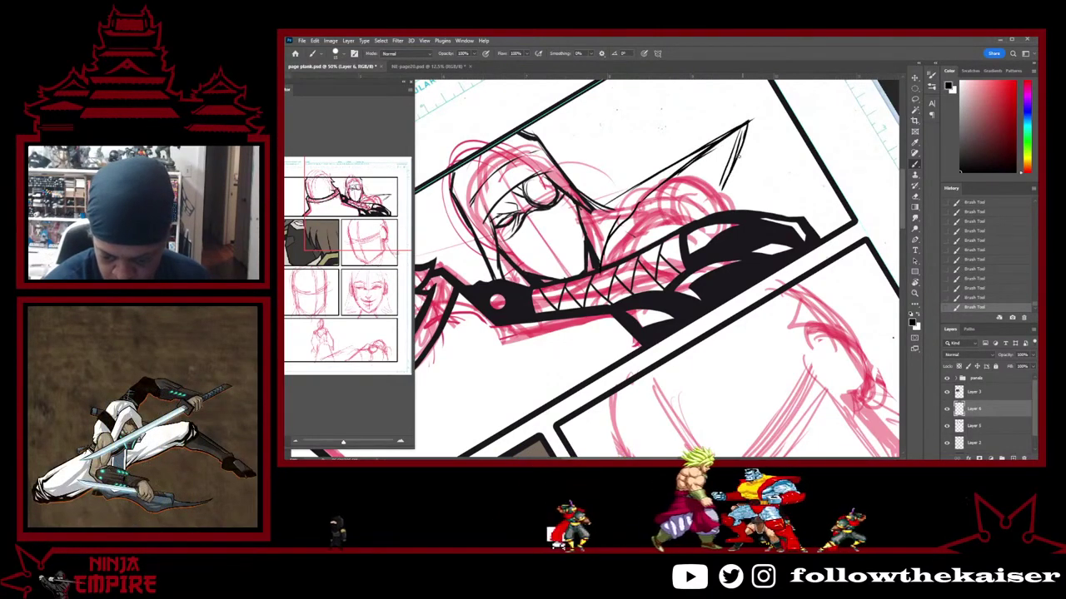
Level the canvas rotation and ink a sloping line from the side of the hood down to the top of the shoulder guard
{"action": "key", "text": "r"}
{"action": "left_click_drag", "start_coordinate": [741, 184], "coordinate": [758, 280]}
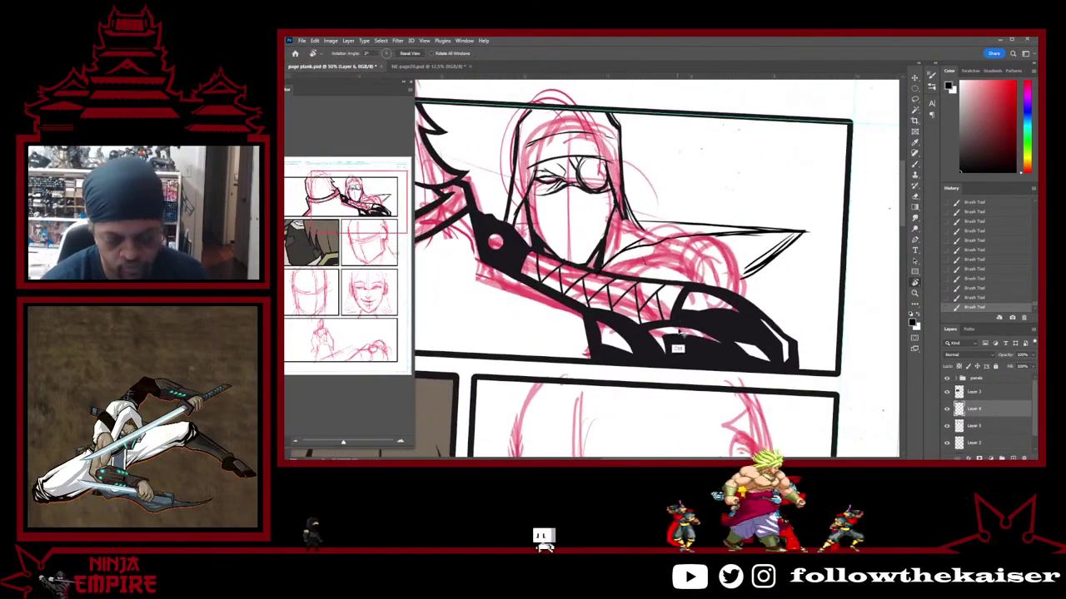
{"action": "key", "text": "ctrl+minus"}
{"action": "key", "text": "ctrl+minus"}
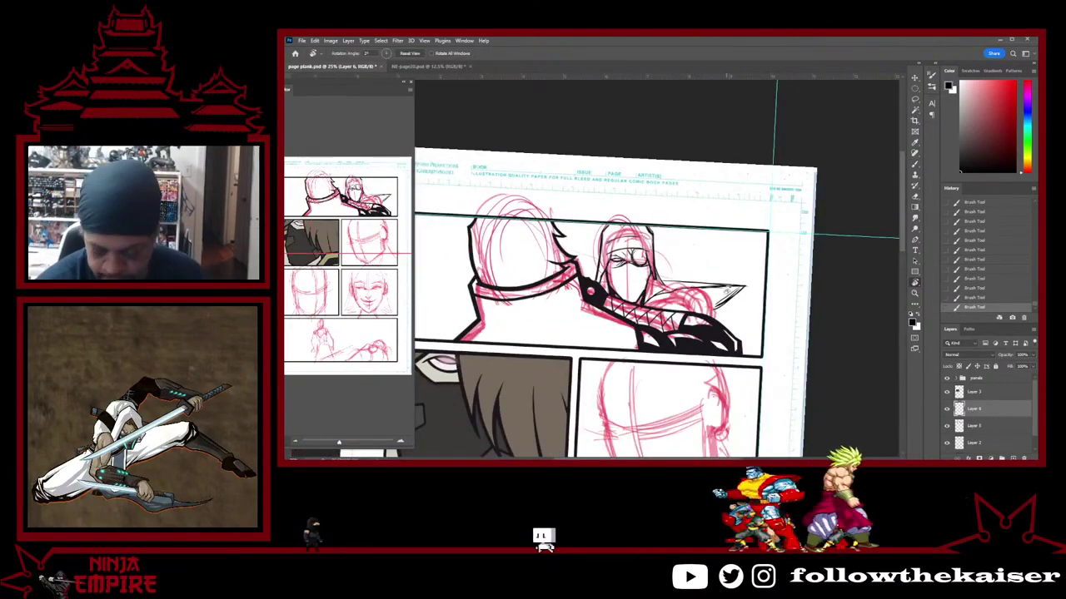
{"action": "key", "text": "ctrl+plus"}
{"action": "key", "text": "ctrl+plus"}
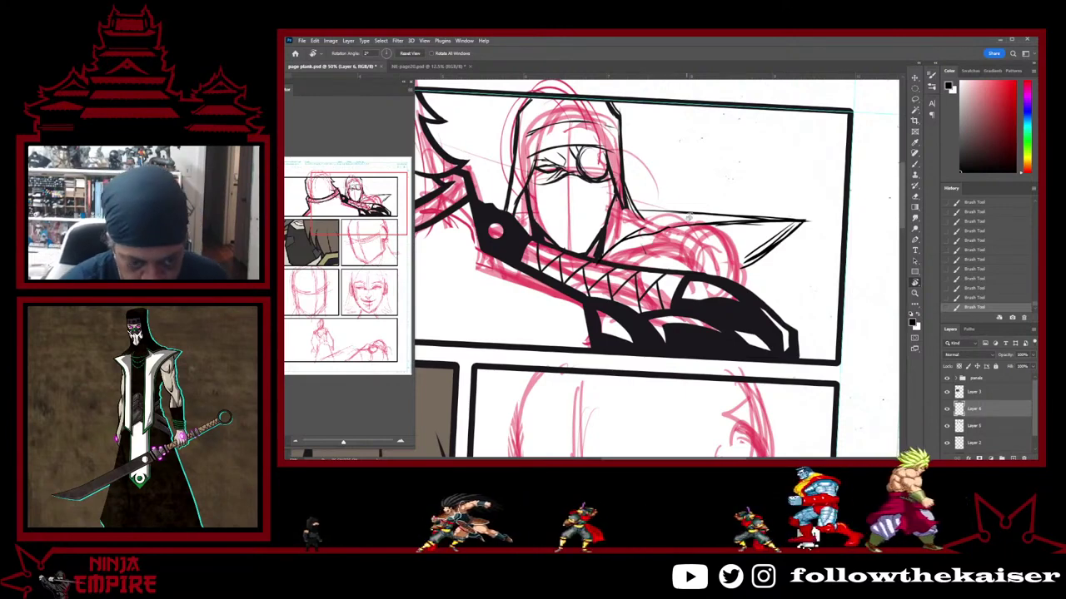
{"action": "key", "text": "b"}
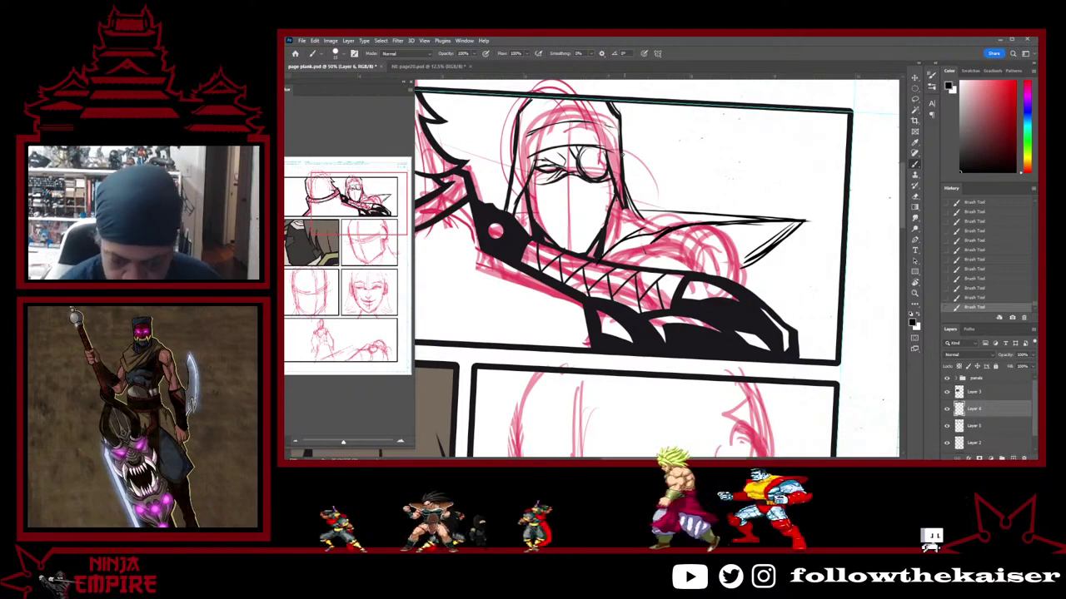
{"action": "mouse_move", "coordinate": [620, 155]}
{"action": "left_mouse_down"}
{"action": "mouse_move", "coordinate": [635, 196]}
{"action": "mouse_move", "coordinate": [672, 208]}
{"action": "left_mouse_up"}
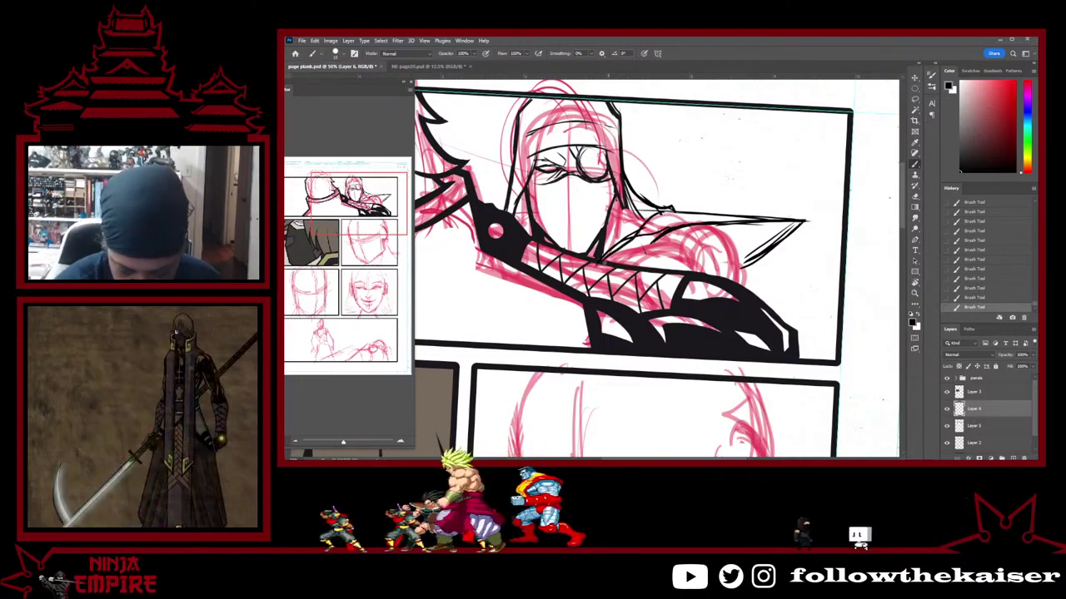
Trim excess ink along the side of the hood and neck with the Eraser and re-ink the lines toward the shoulder
{"action": "key", "text": "r"}
{"action": "left_click_drag", "start_coordinate": [659, 213], "coordinate": [643, 197]}
{"action": "key", "text": "e"}
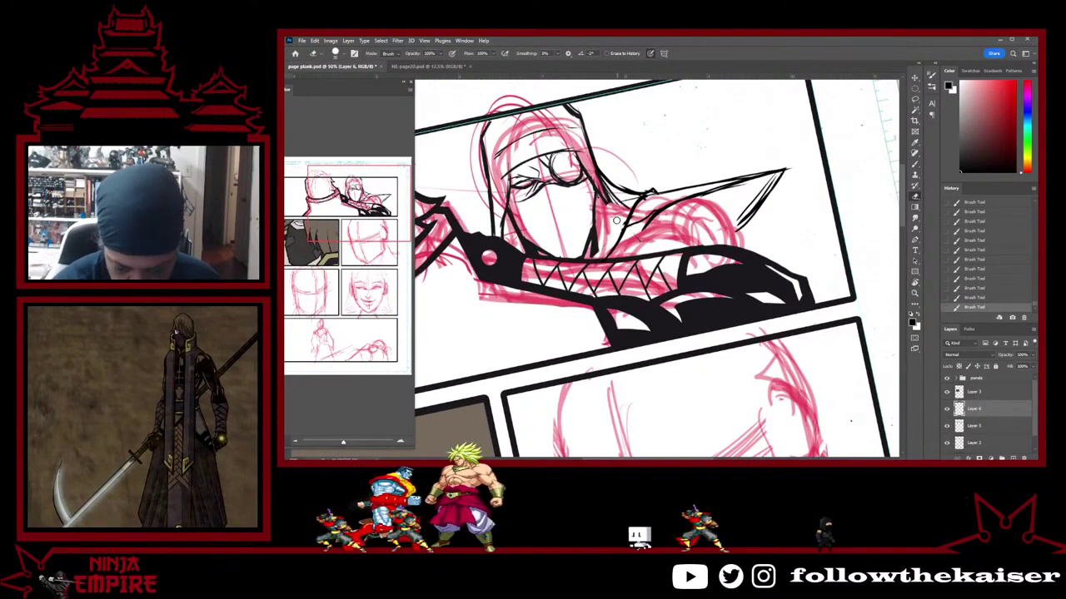
{"action": "key", "text": "b"}
{"action": "key", "text": "e"}
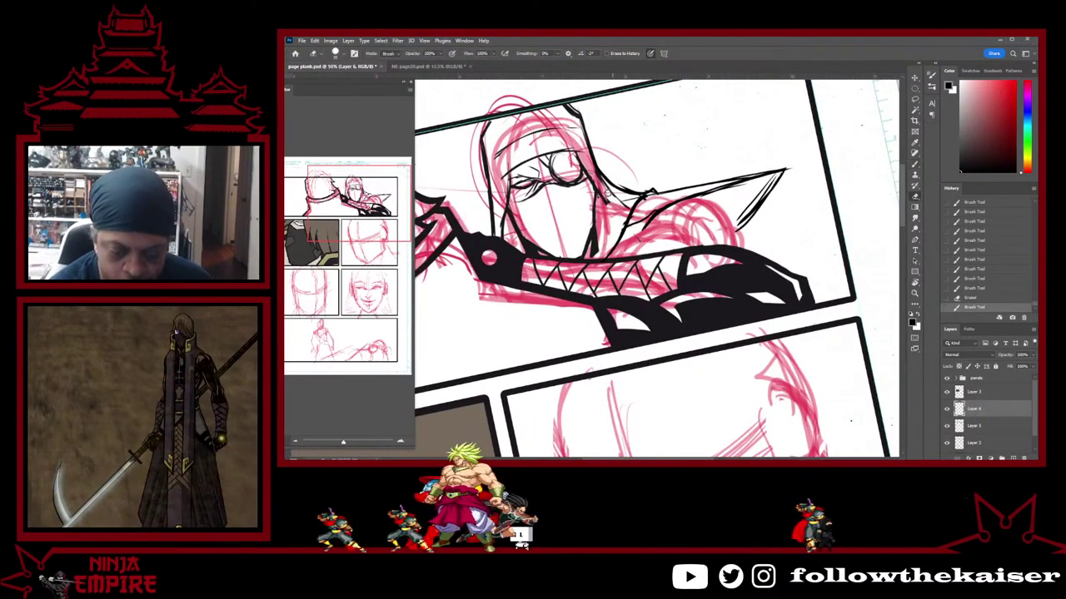
{"action": "left_click_drag", "start_coordinate": [603, 185], "coordinate": [588, 168]}
{"action": "key", "text": "b"}
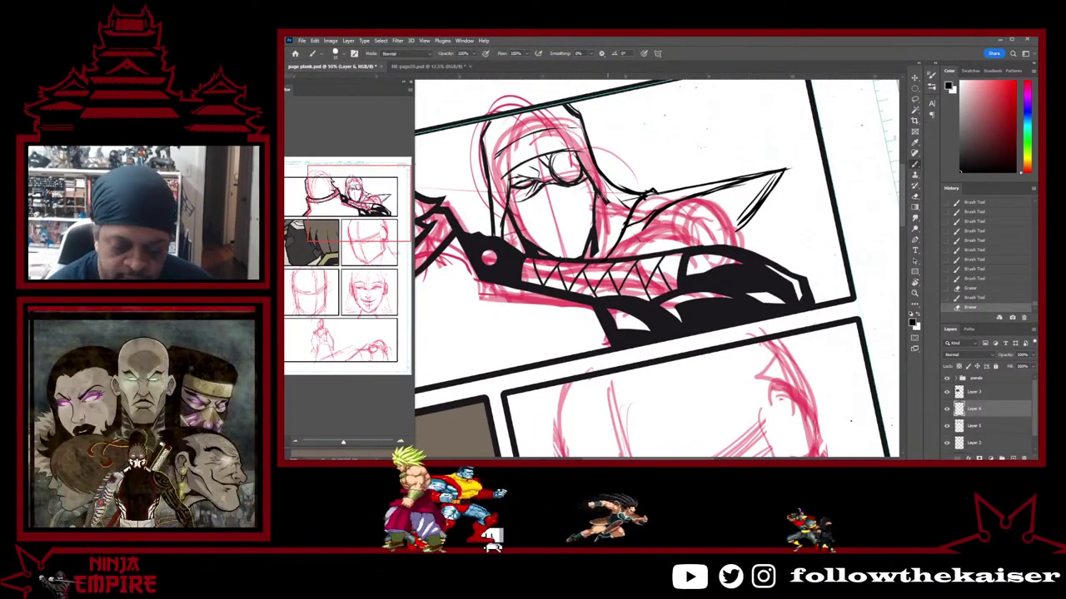
{"action": "key", "text": "e"}
{"action": "left_click_drag", "start_coordinate": [619, 213], "coordinate": [597, 189]}
{"action": "key", "text": "b"}
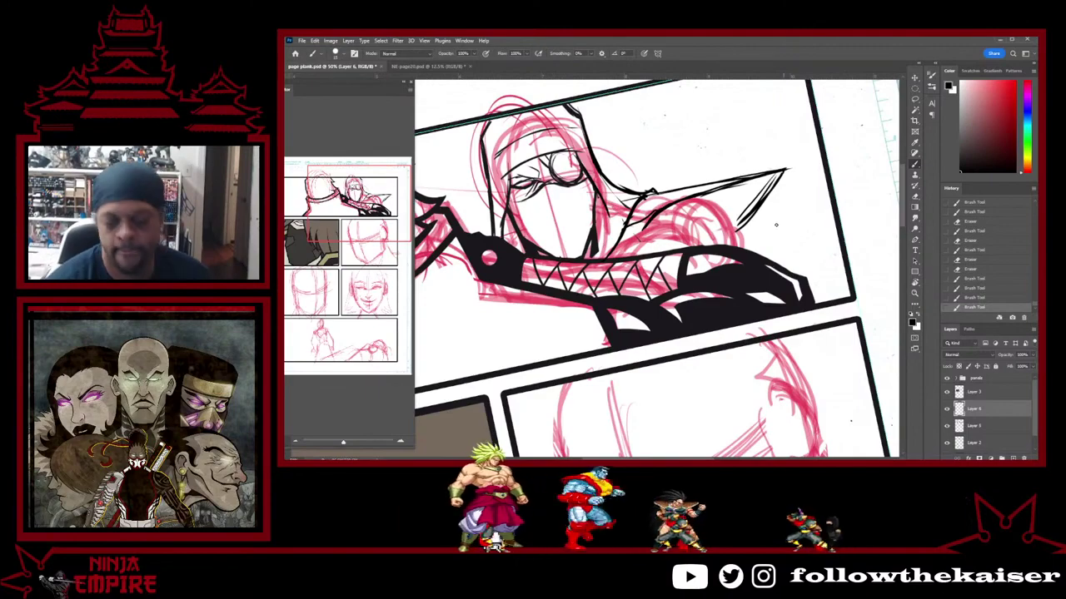
Ink the rounded shoulder outline beneath the pointed guard and the curved inner line above the arm
{"action": "key", "text": "r"}
{"action": "left_click_drag", "start_coordinate": [762, 233], "coordinate": [739, 175]}
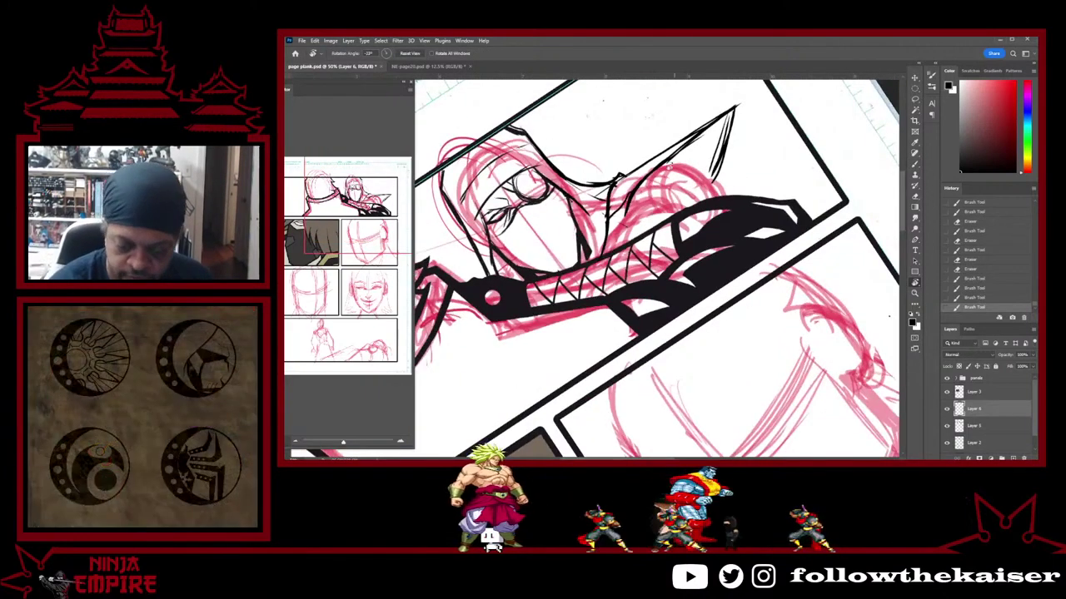
{"action": "key", "text": "b"}
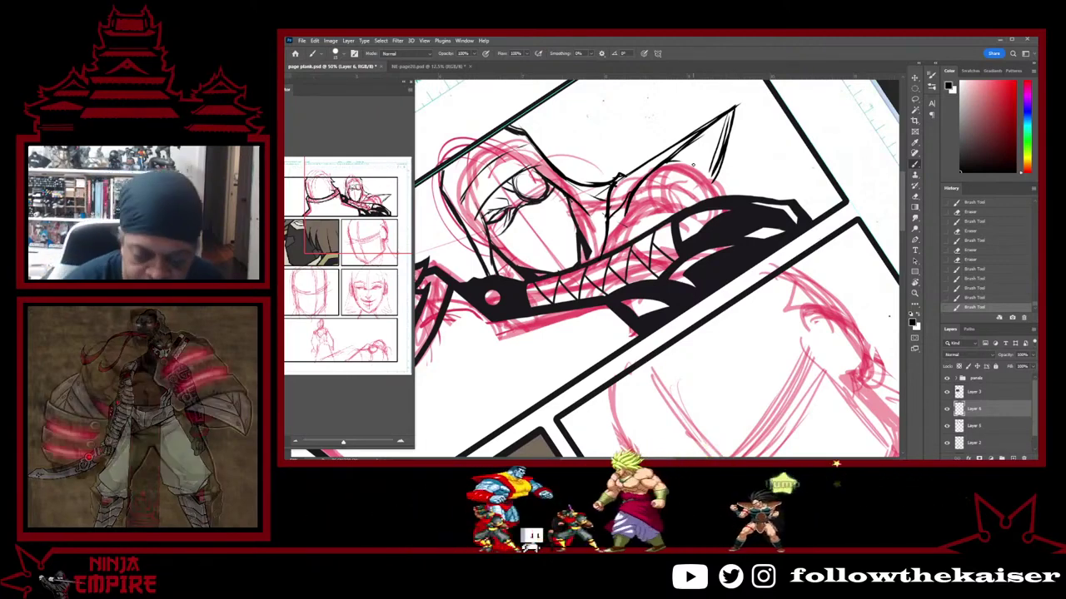
{"action": "left_click_drag", "start_coordinate": [659, 169], "coordinate": [686, 162]}
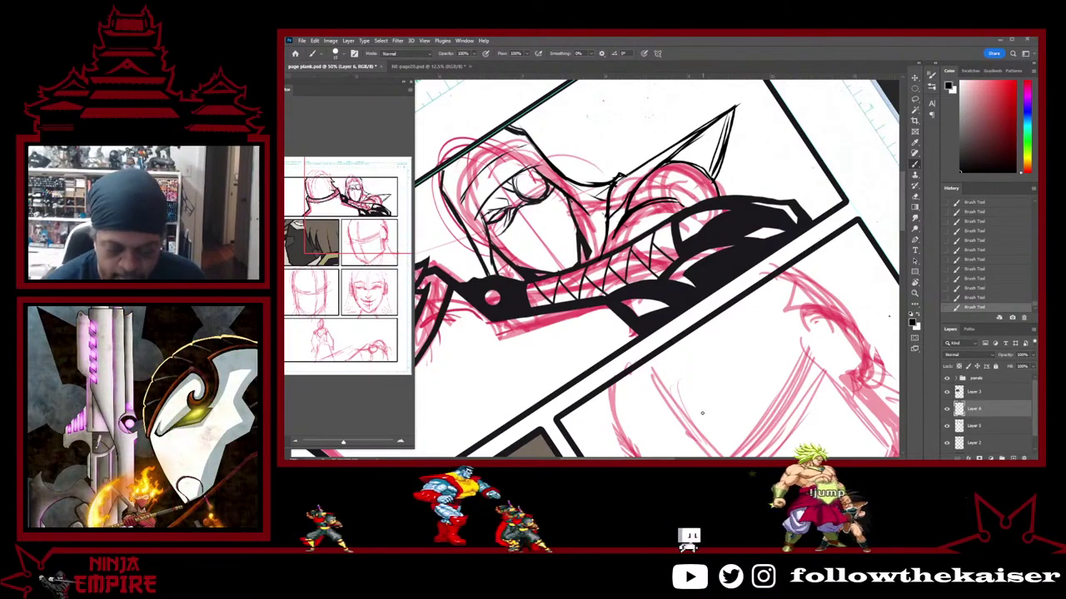
Sample ink colours from the line art around the chin and shoulder, setting the brush back to black
{"action": "key", "text": "r"}
{"action": "mouse_move", "coordinate": [739, 353]}
{"action": "left_mouse_down"}
{"action": "mouse_move", "coordinate": [732, 380]}
{"action": "mouse_move", "coordinate": [621, 400]}
{"action": "mouse_move", "coordinate": [524, 344]}
{"action": "left_mouse_up"}
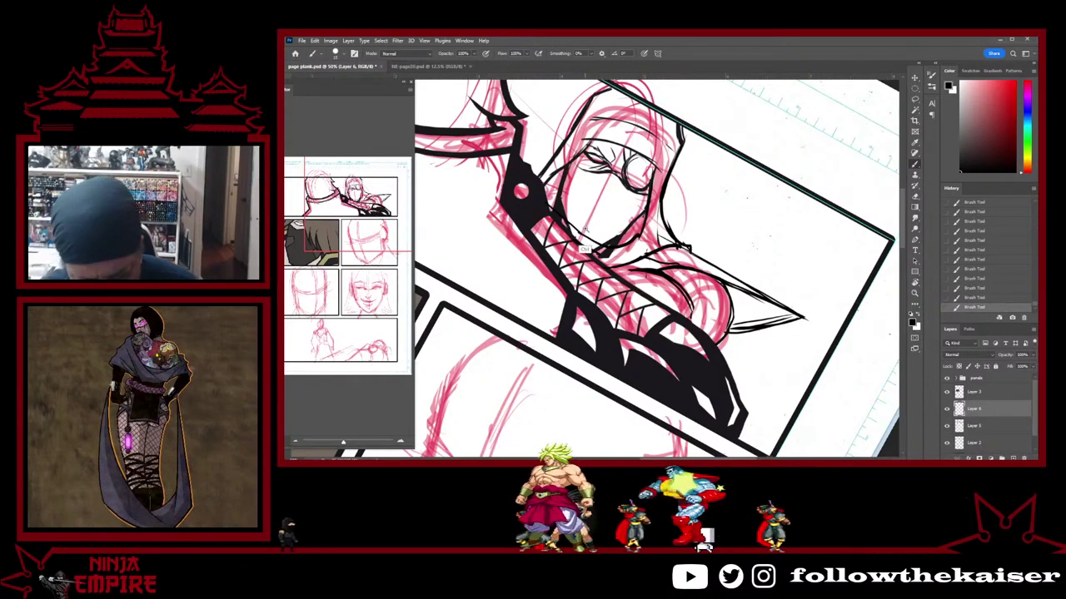
{"action": "scroll", "coordinate": [583, 230], "scroll_direction": "up", "scroll_amount": 1}
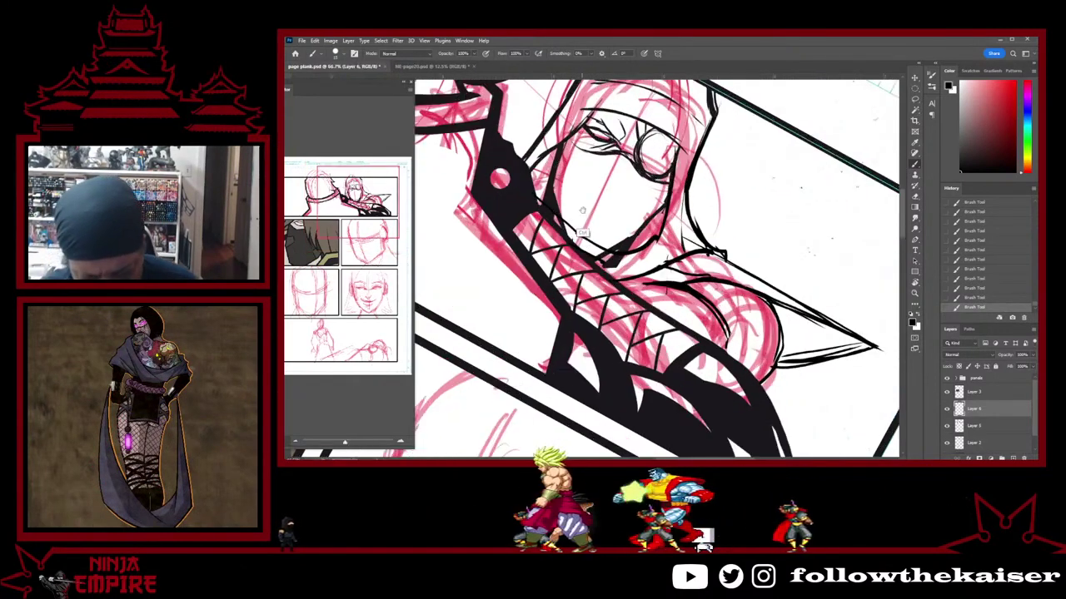
{"action": "left_click", "coordinate": [584, 253], "text": "alt"}
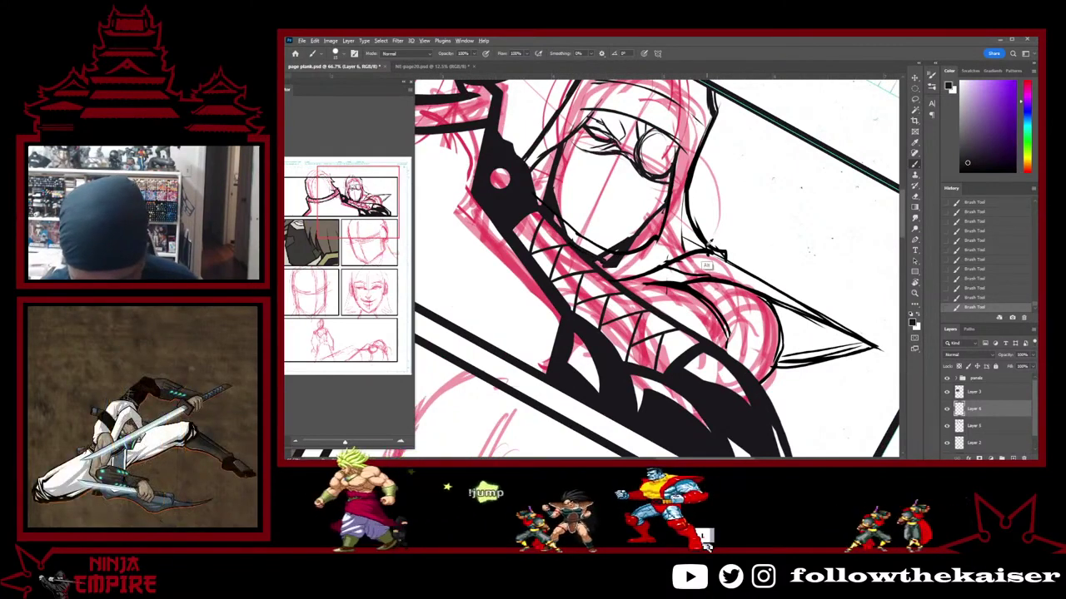
{"action": "left_click", "coordinate": [706, 265], "text": "alt"}
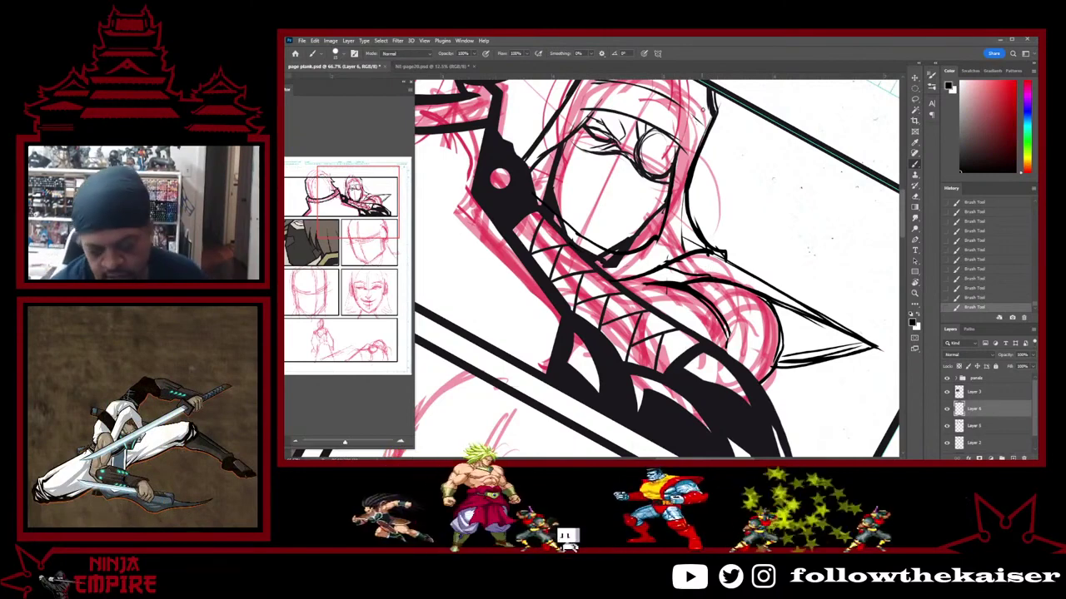
Undo the last three brush strokes around the chin and restore them
{"action": "key", "text": "ctrl+z"}
{"action": "key", "text": "ctrl+z"}
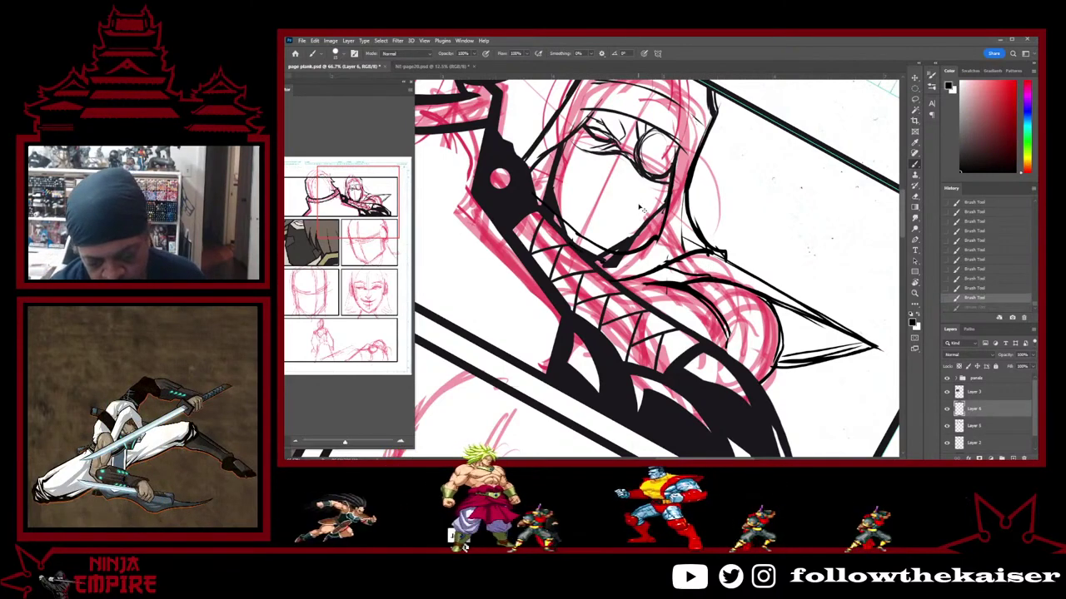
{"action": "key", "text": "ctrl+z"}
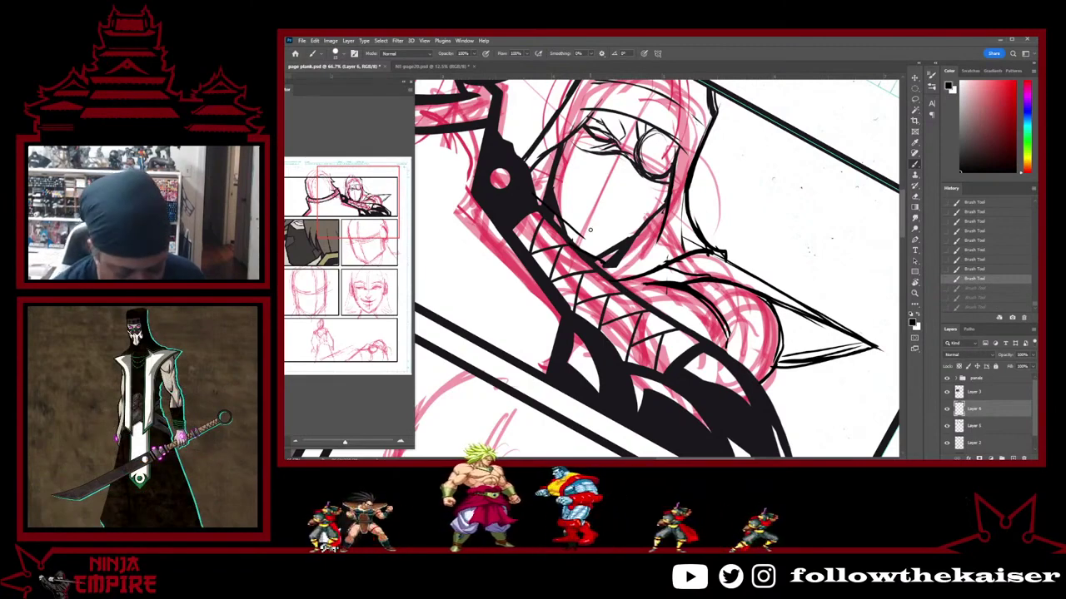
{"action": "key", "text": "ctrl+shift+z"}
{"action": "key", "text": "ctrl+shift+z"}
{"action": "key", "text": "ctrl+shift+z"}
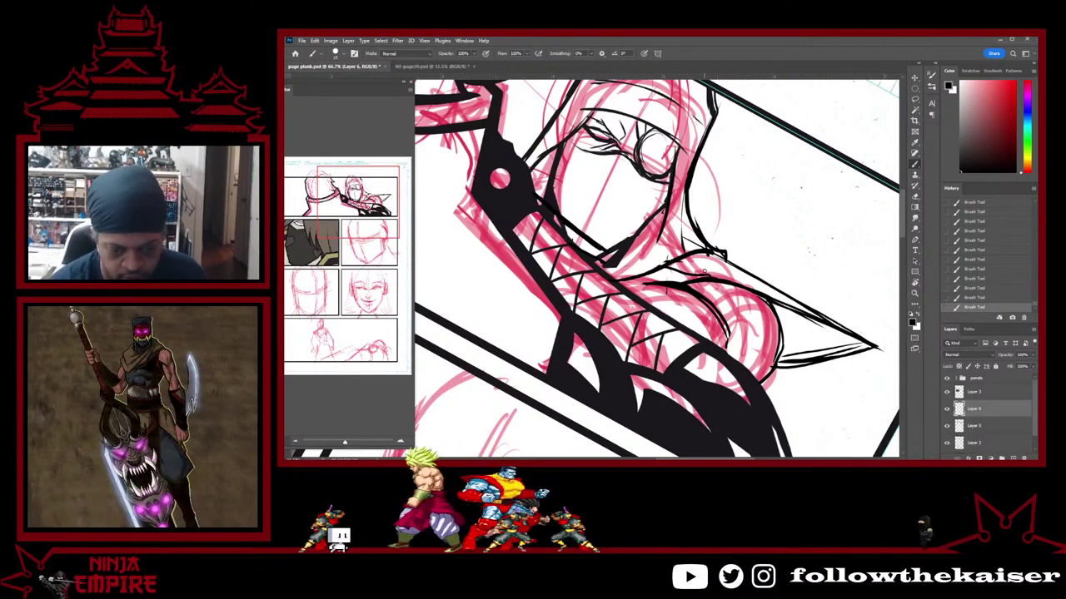
Ink short black strokes at the corner of the jaw, just above the bandaged arm
{"action": "key", "text": "r"}
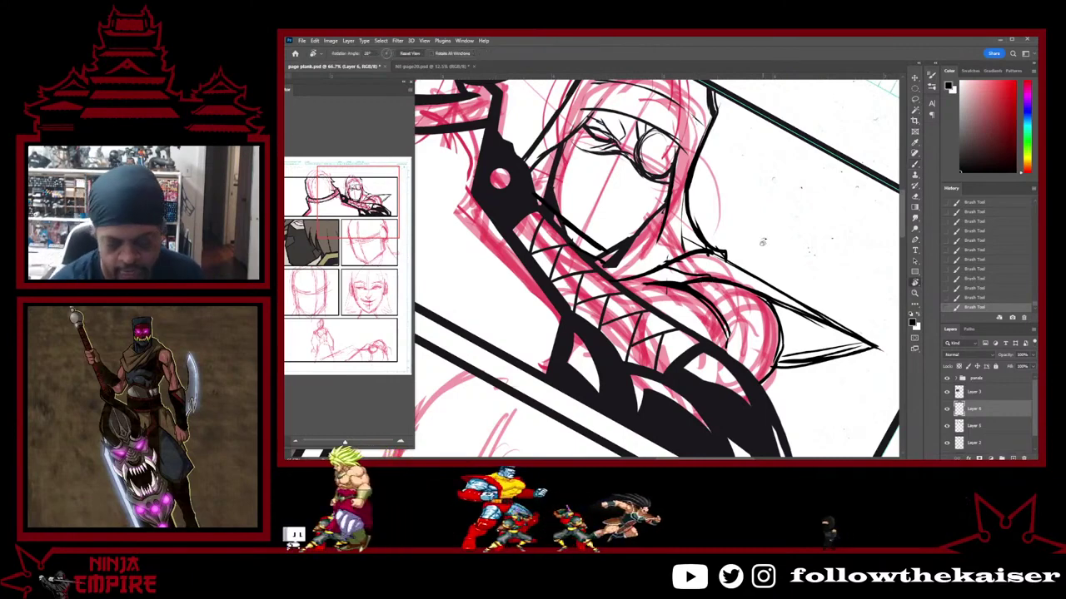
{"action": "left_click_drag", "start_coordinate": [762, 241], "coordinate": [747, 291]}
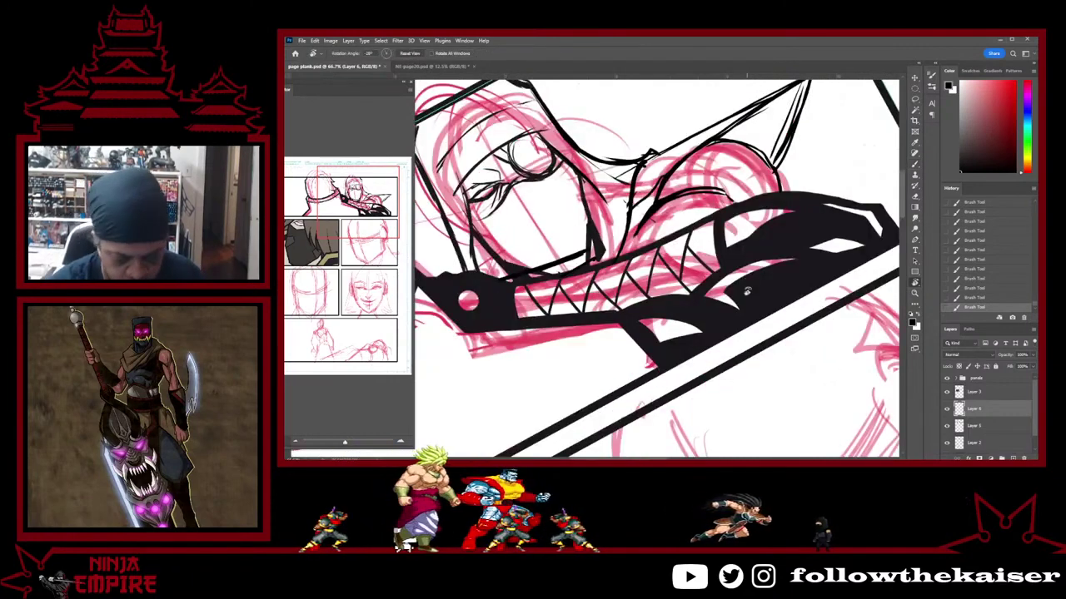
{"action": "key", "text": "ctrl+plus"}
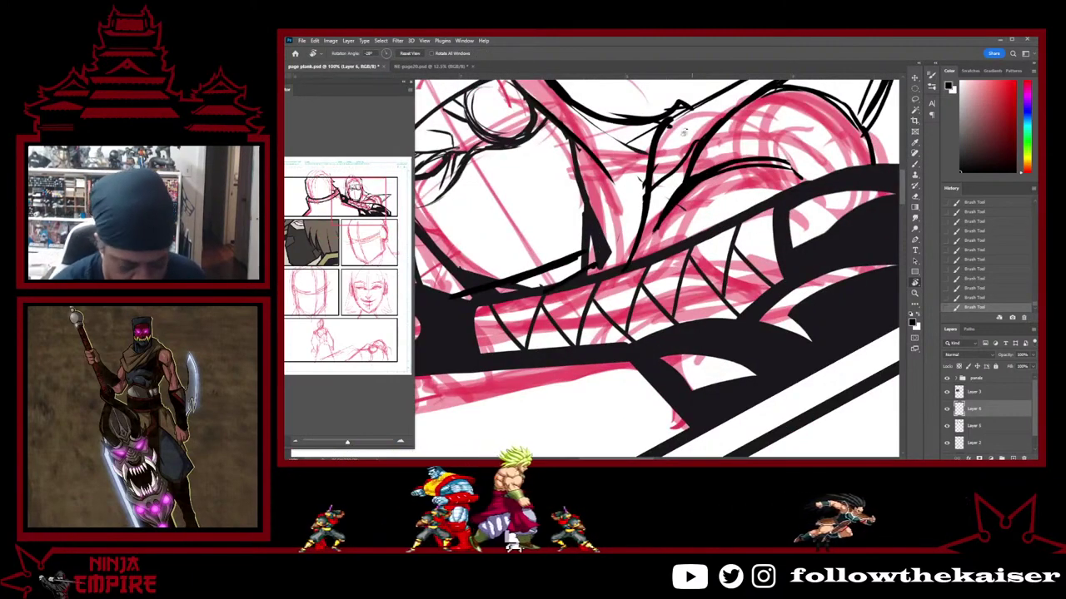
{"action": "key", "text": "ctrl+minus"}
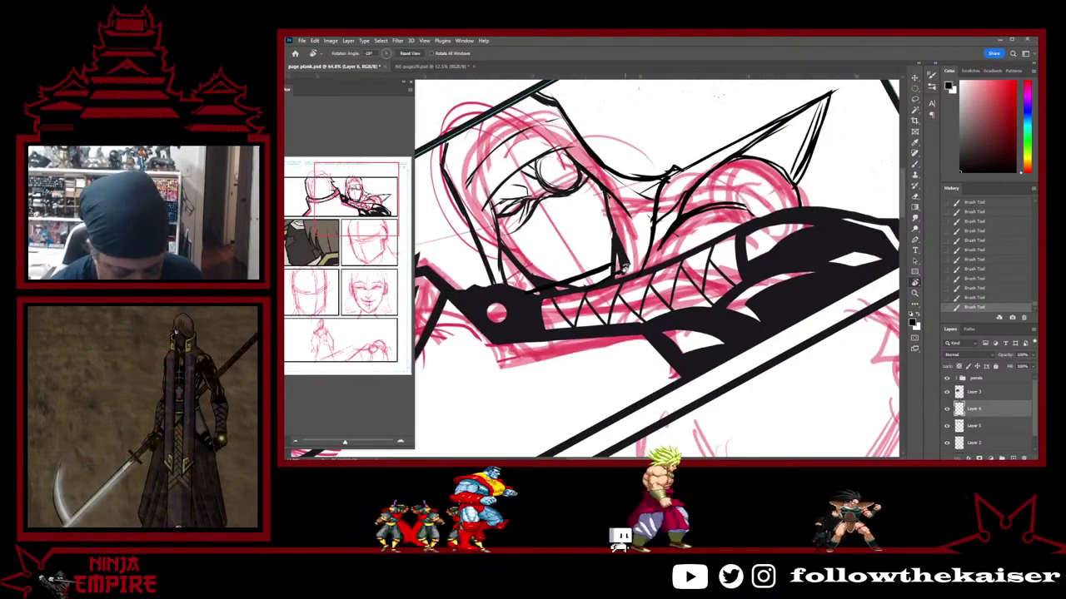
{"action": "key", "text": "b"}
{"action": "mouse_move", "coordinate": [606, 266]}
{"action": "left_mouse_down"}
{"action": "mouse_move", "coordinate": [631, 256]}
{"action": "mouse_move", "coordinate": [640, 272]}
{"action": "left_mouse_up"}
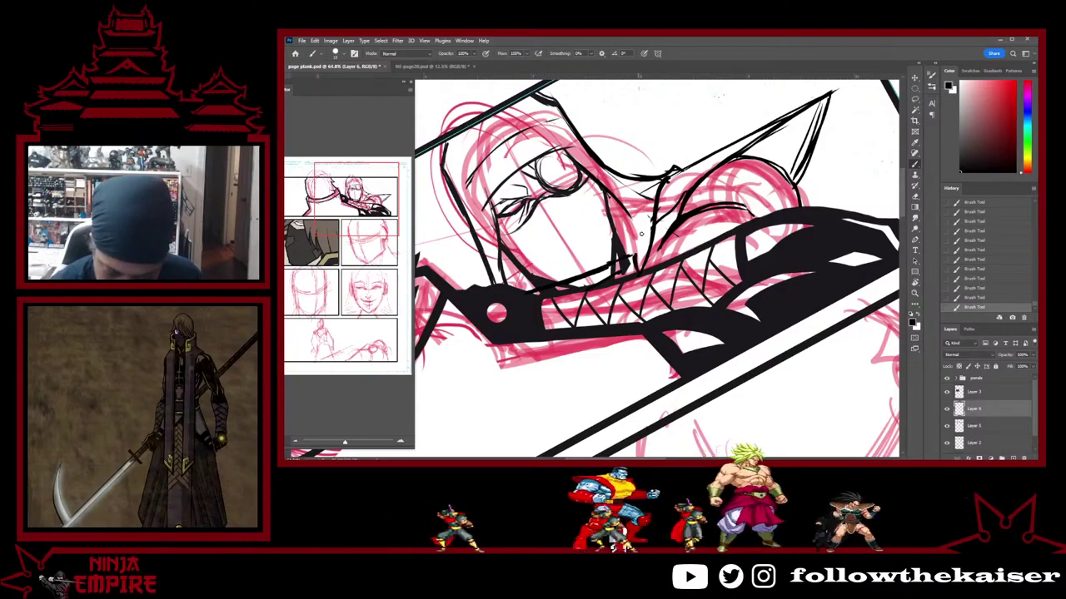
Thicken the shoulder fold near the base of the neck and erase the excess ink below the chin
{"action": "key", "text": "r"}
{"action": "mouse_move", "coordinate": [716, 226]}
{"action": "left_mouse_down"}
{"action": "mouse_move", "coordinate": [695, 265]}
{"action": "mouse_move", "coordinate": [637, 305]}
{"action": "left_mouse_up"}
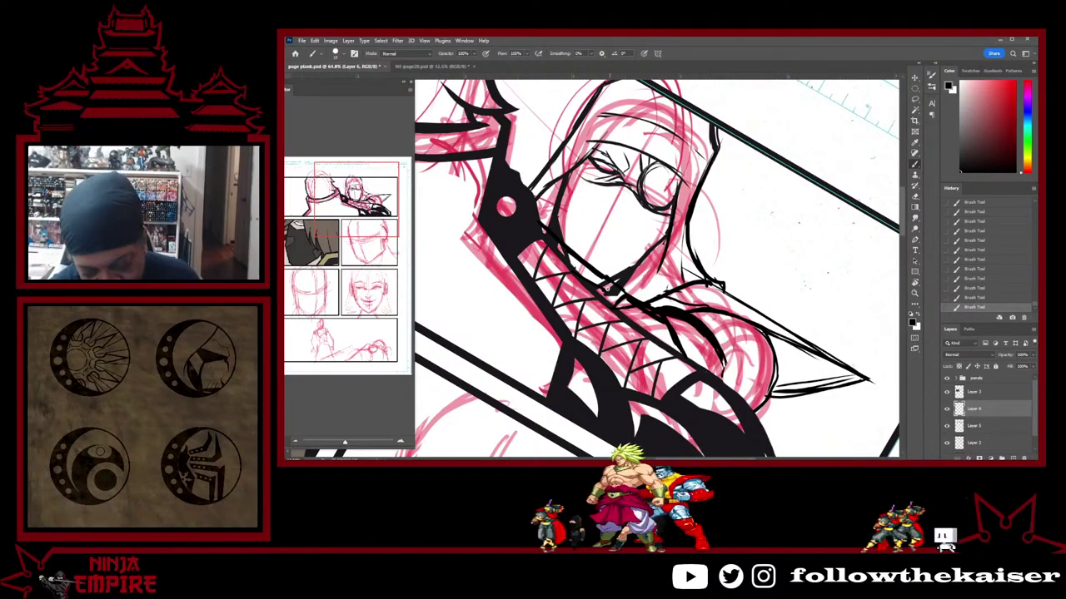
{"action": "key", "text": "e"}
{"action": "left_click_drag", "start_coordinate": [595, 284], "coordinate": [617, 297]}
{"action": "left_click_drag", "start_coordinate": [605, 288], "coordinate": [621, 299]}
{"action": "key", "text": "b"}
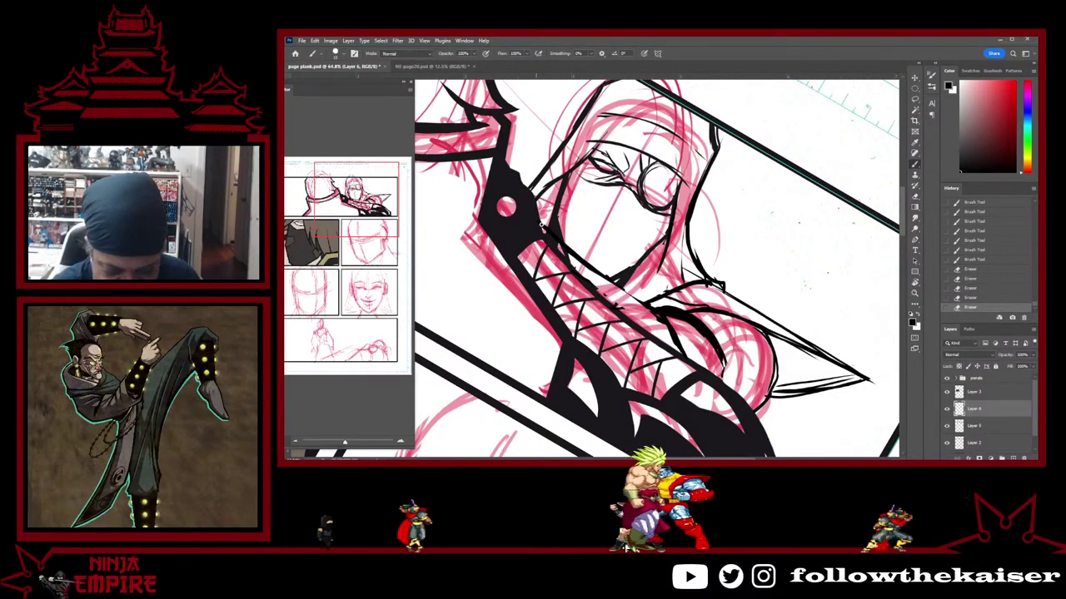
Ink a thick black line from the round clasp along the lower edge of the hooded figure's face
{"action": "left_click_drag", "start_coordinate": [542, 225], "coordinate": [617, 282]}
{"action": "mouse_move", "coordinate": [574, 248]}
{"action": "left_mouse_down"}
{"action": "mouse_move", "coordinate": [643, 301]}
{"action": "mouse_move", "coordinate": [622, 309]}
{"action": "mouse_move", "coordinate": [634, 292]}
{"action": "left_mouse_up"}
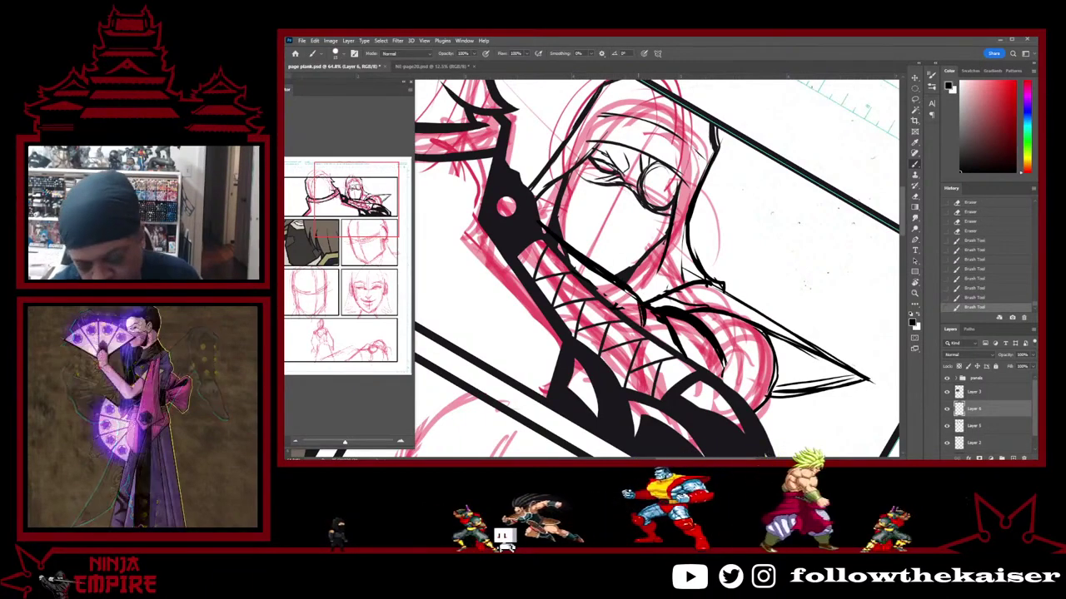
{"action": "key", "text": "r"}
{"action": "mouse_move", "coordinate": [777, 357]}
{"action": "left_mouse_down"}
{"action": "mouse_move", "coordinate": [790, 214]}
{"action": "mouse_move", "coordinate": [797, 252]}
{"action": "mouse_move", "coordinate": [718, 288]}
{"action": "mouse_move", "coordinate": [641, 263]}
{"action": "mouse_move", "coordinate": [652, 283]}
{"action": "left_mouse_up"}
{"action": "key", "text": "b"}
{"action": "mouse_move", "coordinate": [639, 266]}
{"action": "left_mouse_down"}
{"action": "mouse_move", "coordinate": [651, 281]}
{"action": "mouse_move", "coordinate": [658, 260]}
{"action": "mouse_move", "coordinate": [676, 270]}
{"action": "left_mouse_up"}
{"action": "key", "text": "e"}
{"action": "key", "text": "b"}
{"action": "key", "text": "ctrl+minus"}
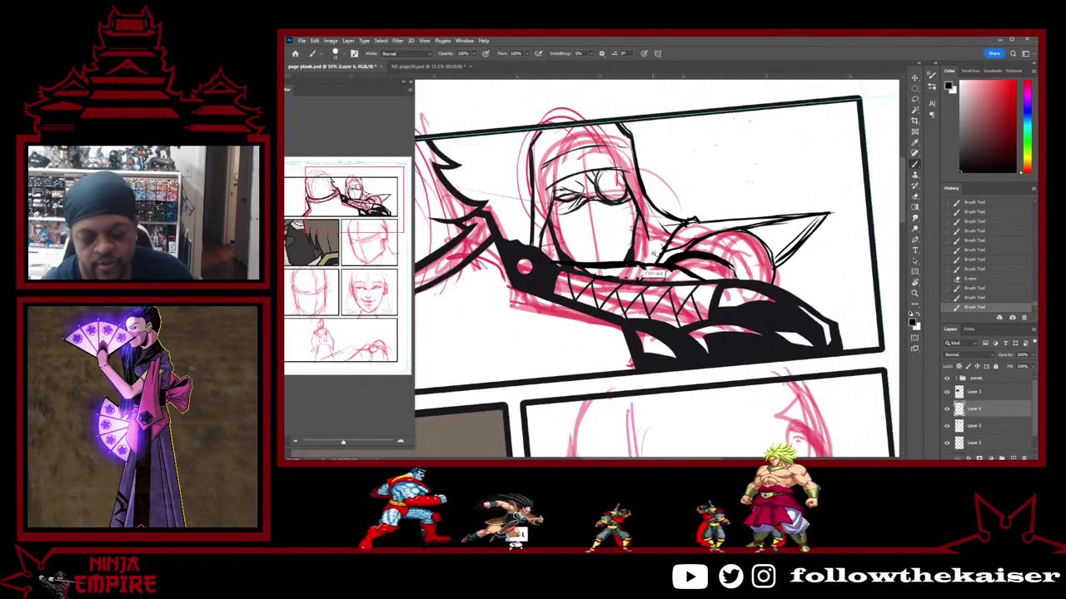
Extend and thicken the inked line beneath the hooded figure's chin, above the laced arm guard
{"action": "key", "text": "ctrl+minus"}
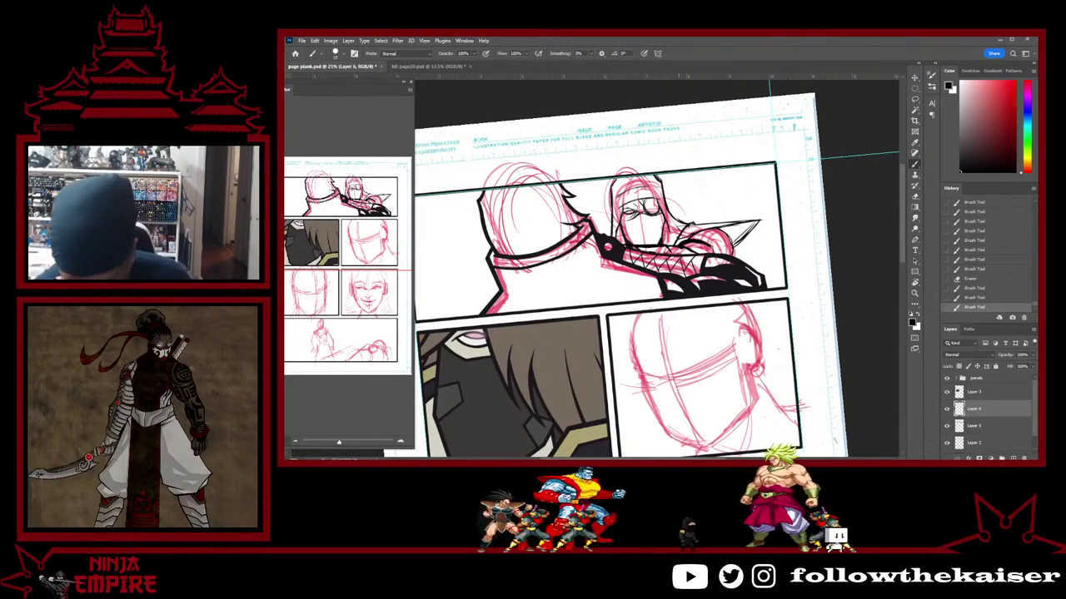
{"action": "key", "text": "ctrl+plus"}
{"action": "key", "text": "ctrl+plus"}
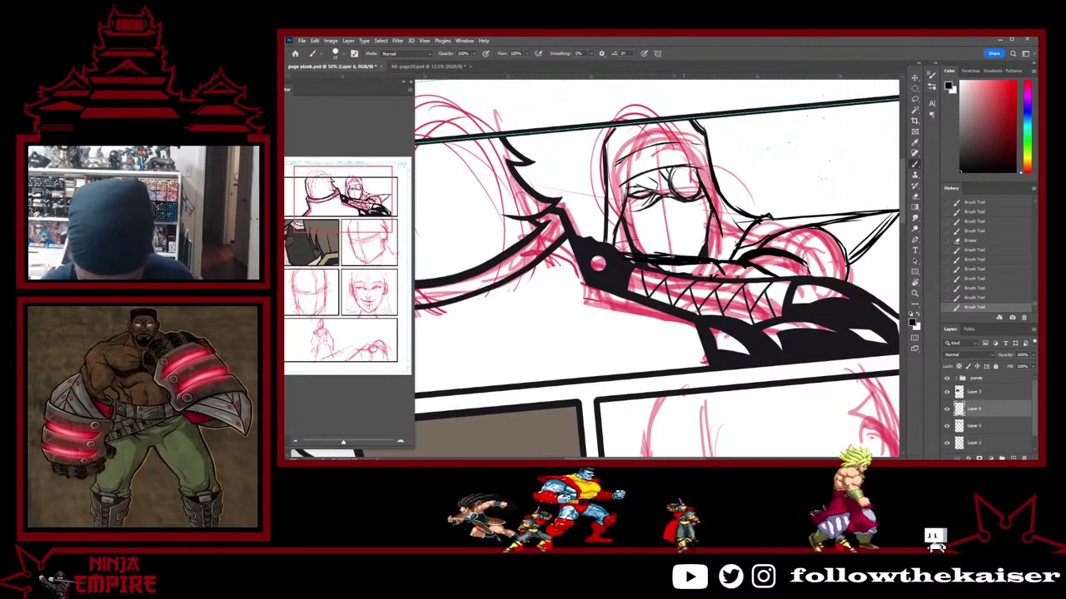
{"action": "mouse_move", "coordinate": [665, 261]}
{"action": "left_mouse_down"}
{"action": "mouse_move", "coordinate": [732, 255]}
{"action": "mouse_move", "coordinate": [722, 275]}
{"action": "left_mouse_up"}
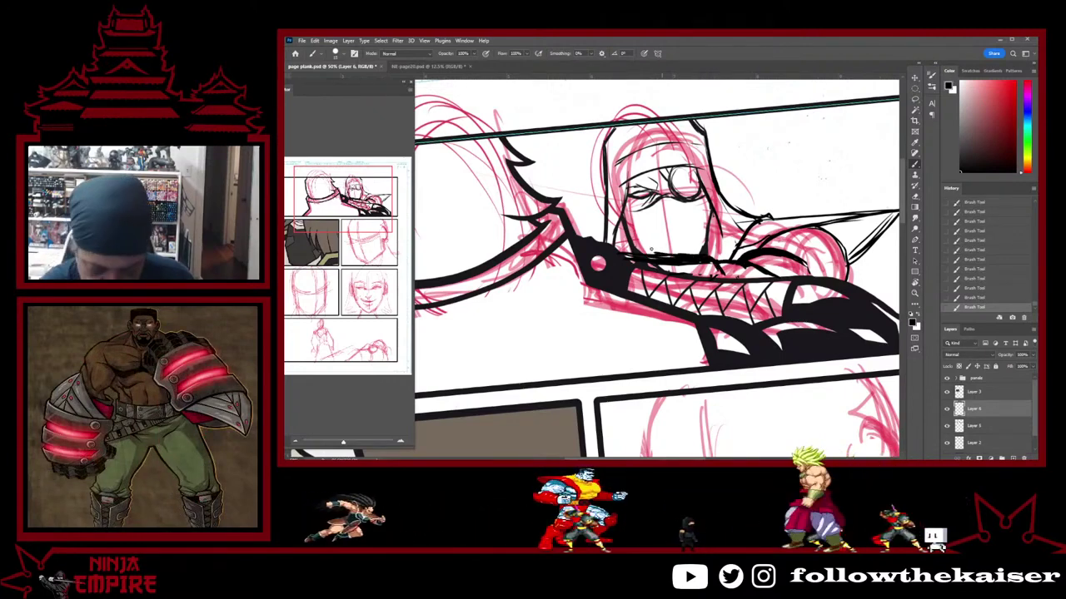
{"action": "left_click_drag", "start_coordinate": [616, 255], "coordinate": [632, 259]}
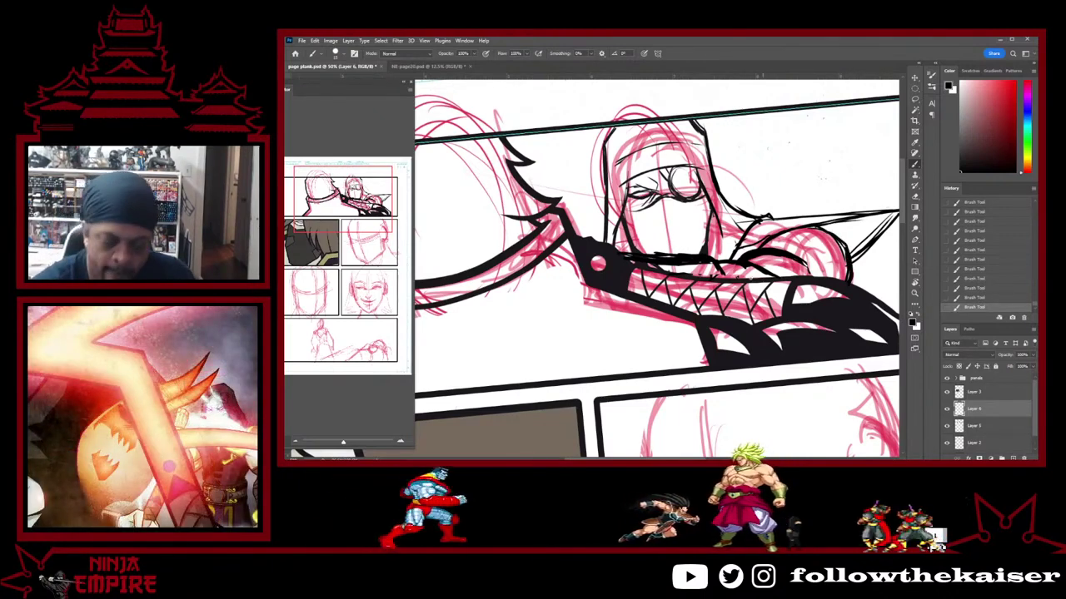
Enlarge the hooded figure's line art on Layer 6 to about 111% and reposition it over the pink sketch in the top panel
{"action": "left_click", "coordinate": [791, 309], "text": "alt"}
{"action": "left_click", "coordinate": [792, 309], "text": "alt"}
{"action": "left_click", "coordinate": [792, 309], "text": "alt"}
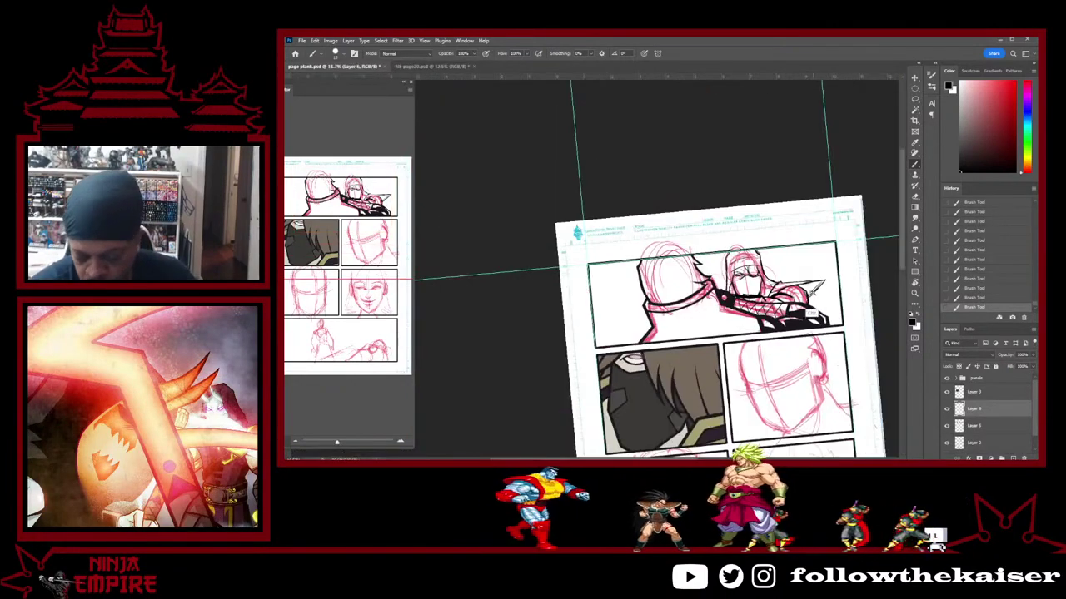
{"action": "left_click", "coordinate": [811, 296], "text": "ctrl"}
{"action": "left_click", "coordinate": [811, 297], "text": "ctrl"}
{"action": "left_click", "coordinate": [812, 297], "text": "ctrl"}
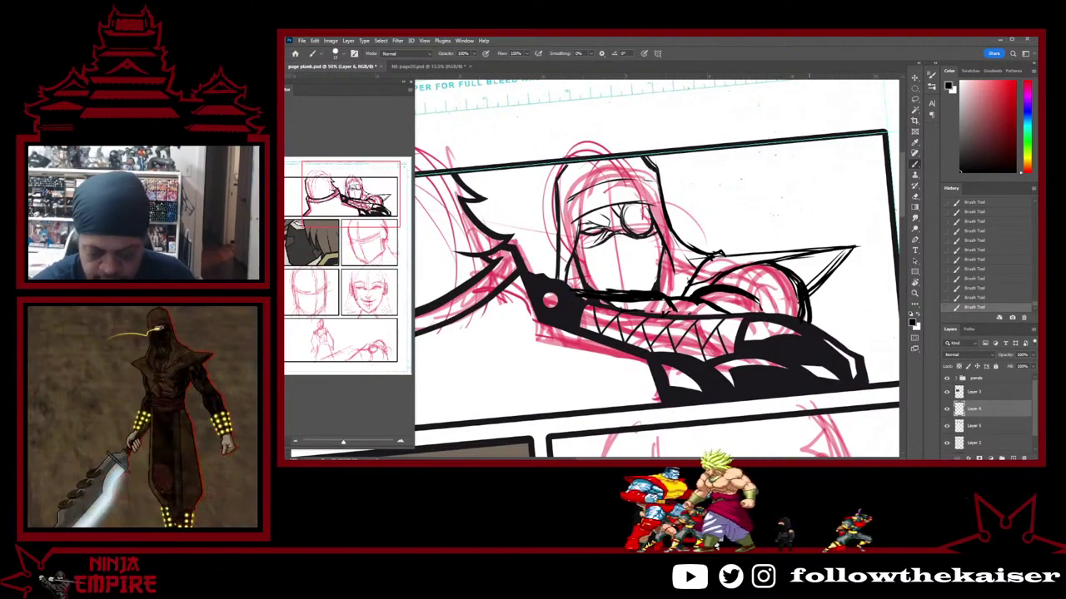
{"action": "scroll", "coordinate": [780, 346], "scroll_direction": "down", "scroll_amount": 2}
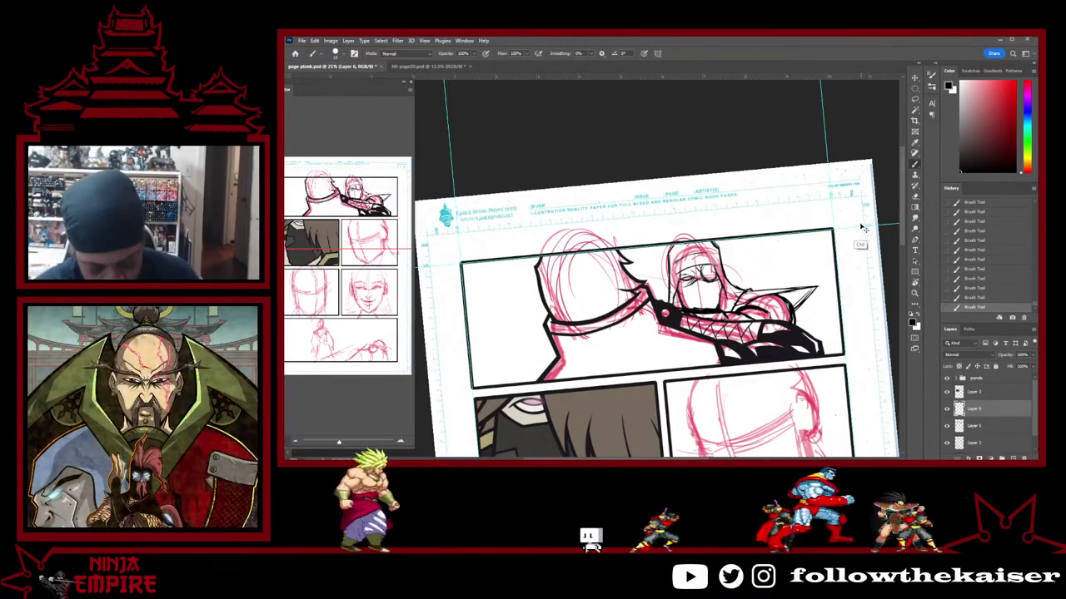
{"action": "key", "text": "ctrl+t"}
{"action": "mouse_move", "coordinate": [829, 323]}
{"action": "left_mouse_down"}
{"action": "mouse_move", "coordinate": [812, 293]}
{"action": "mouse_move", "coordinate": [805, 305]}
{"action": "left_mouse_up"}
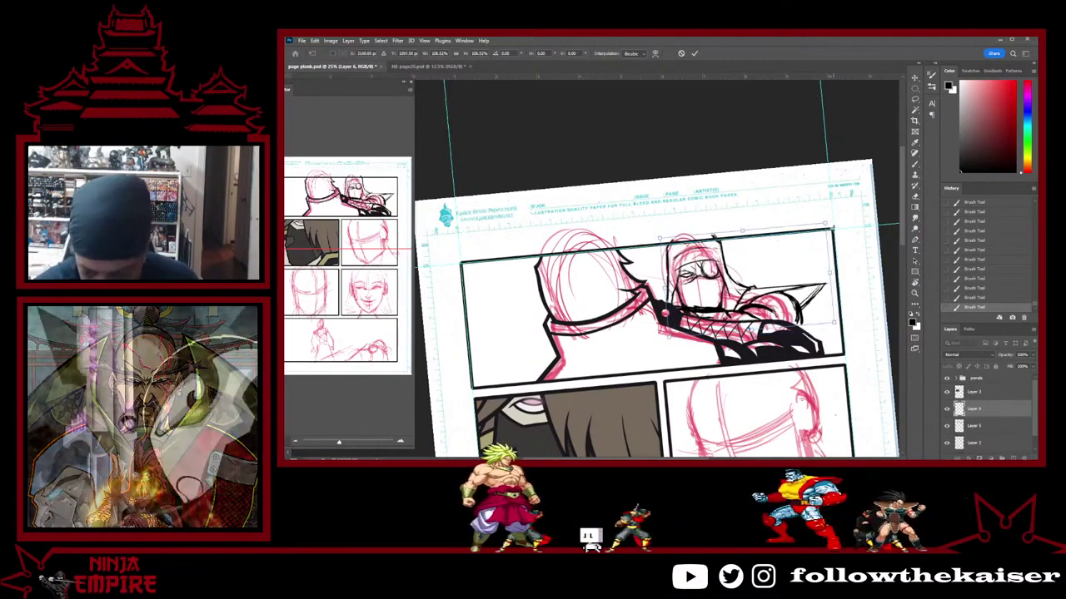
{"action": "left_click_drag", "start_coordinate": [822, 226], "coordinate": [831, 226]}
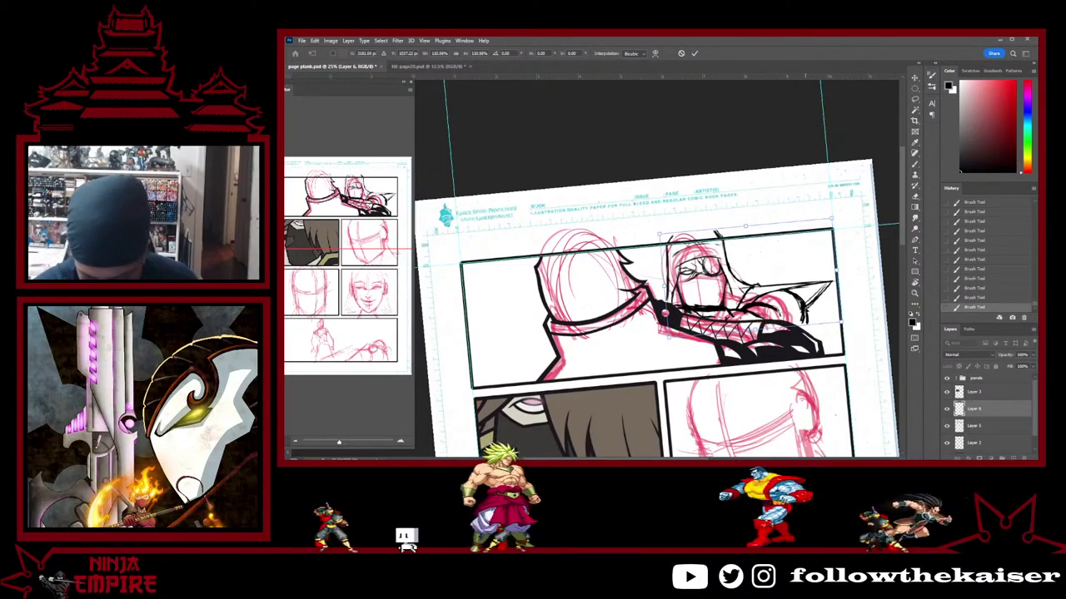
{"action": "left_click_drag", "start_coordinate": [805, 305], "coordinate": [801, 303]}
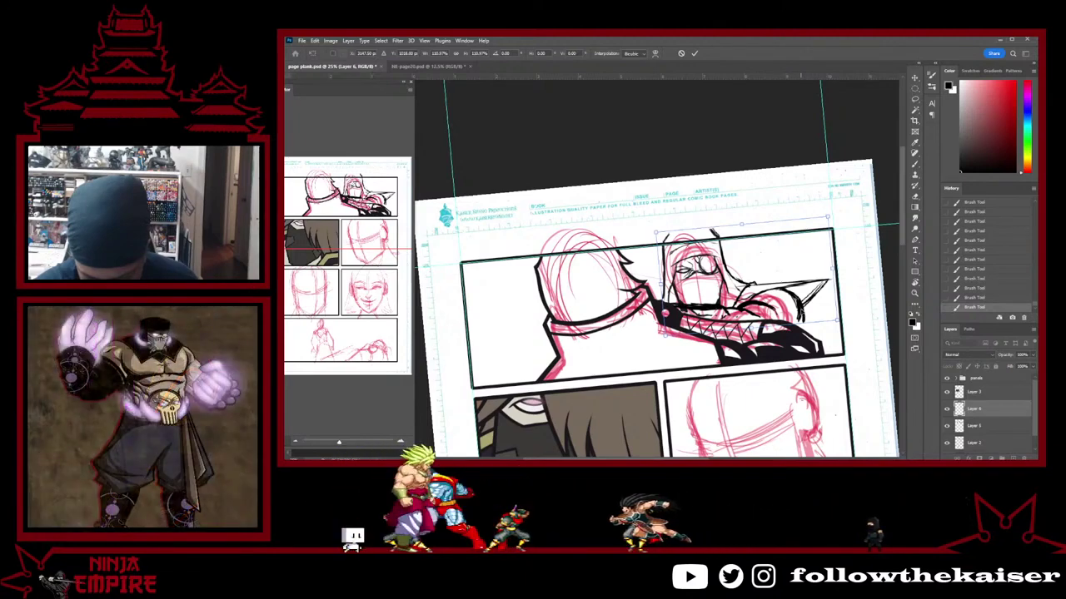
{"action": "left_click_drag", "start_coordinate": [801, 303], "coordinate": [802, 307]}
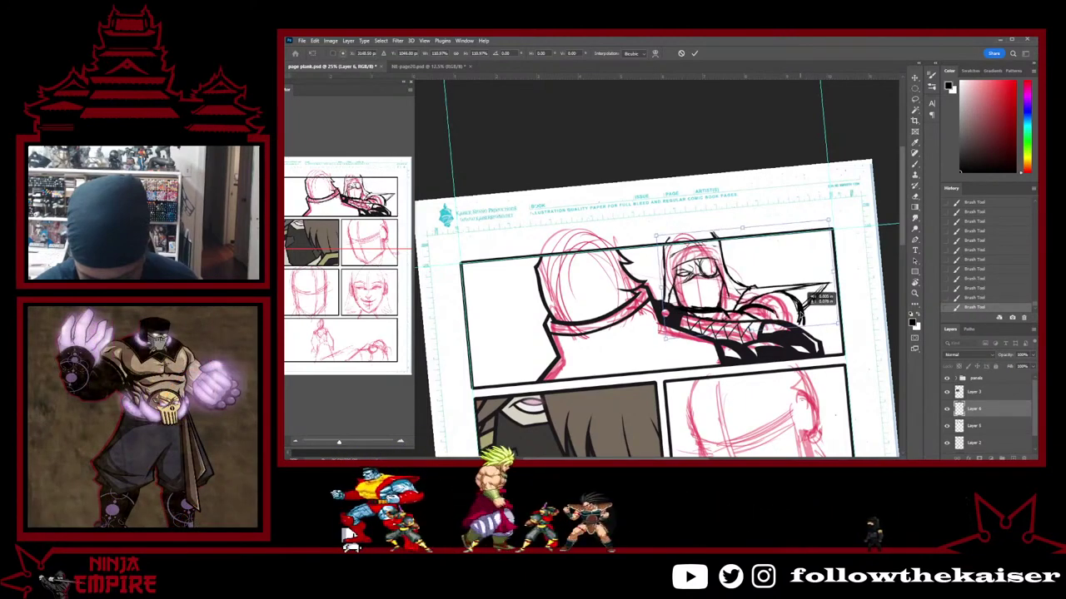
{"action": "key", "text": "Return"}
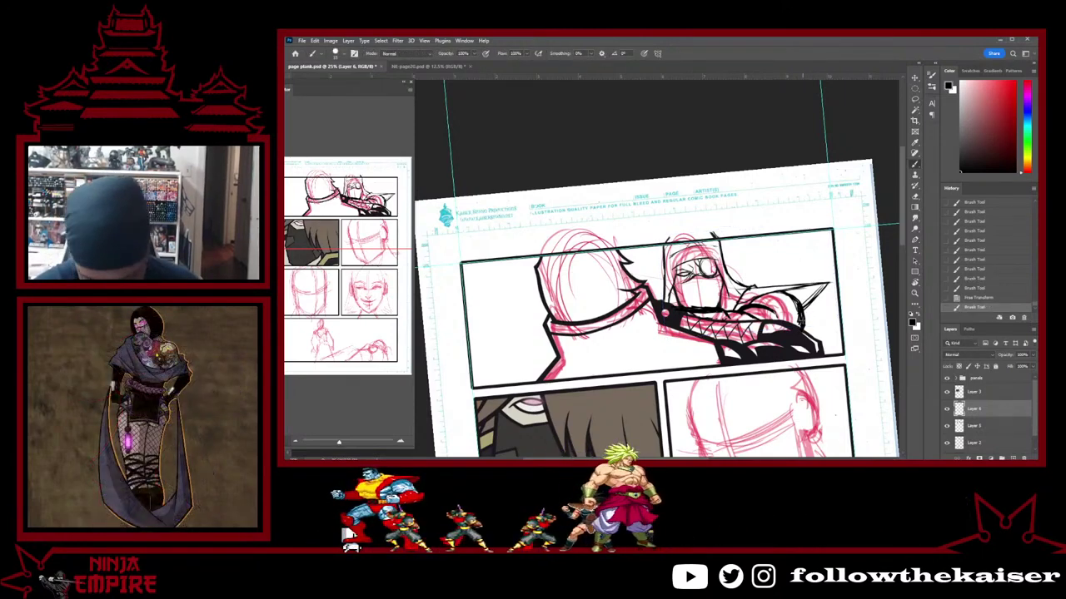
Erase stray marks and redraw the lines around the hooded figure's shoulder and pointed blade
{"action": "key", "text": "e"}
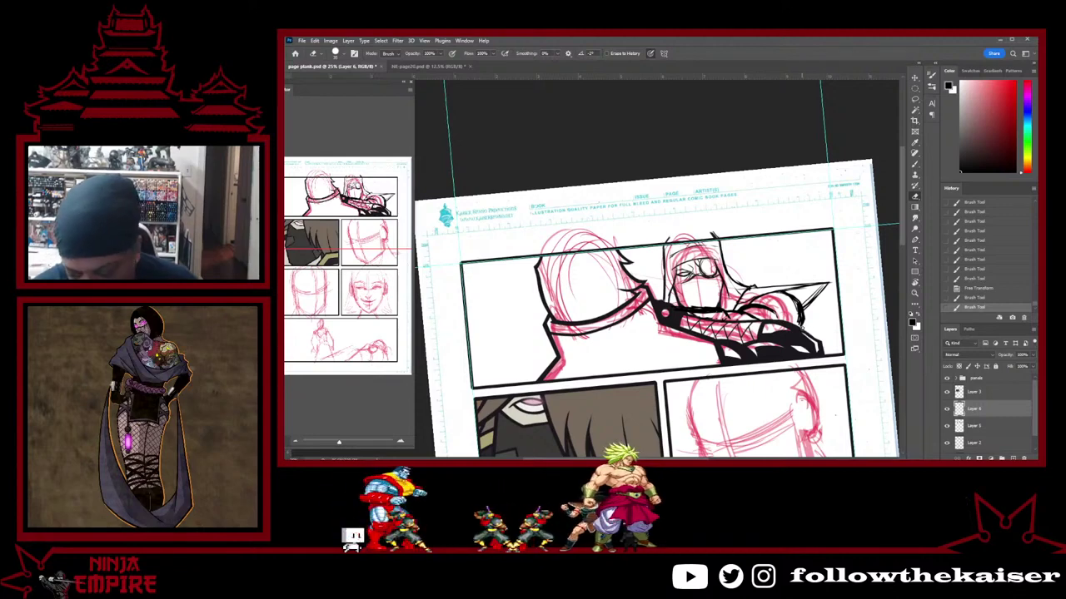
{"action": "left_click_drag", "start_coordinate": [803, 319], "coordinate": [802, 317]}
{"action": "key", "text": "b"}
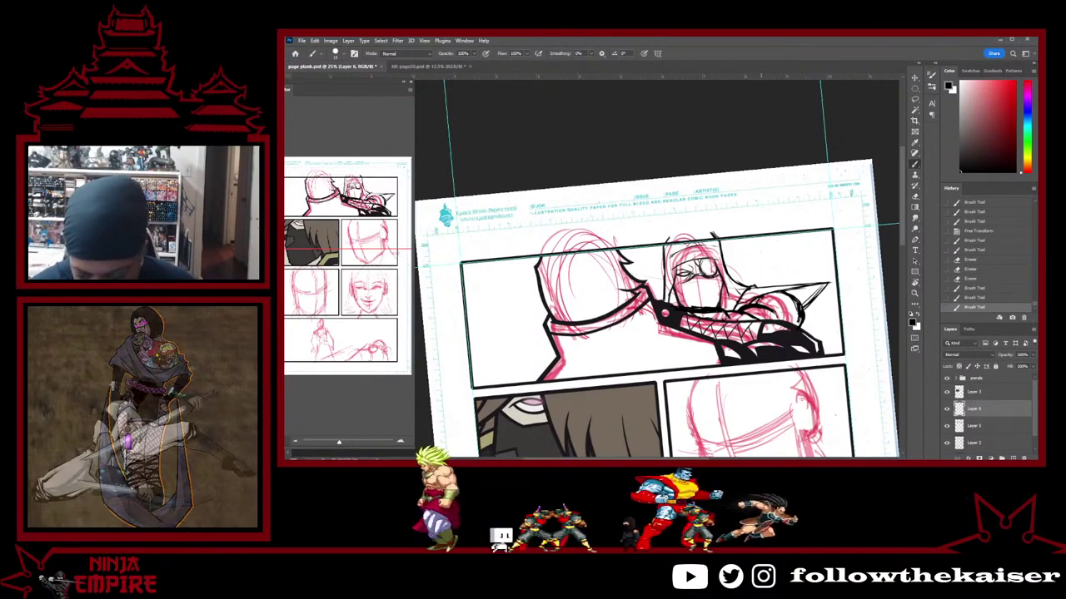
{"action": "key", "text": "e"}
{"action": "key", "text": "b"}
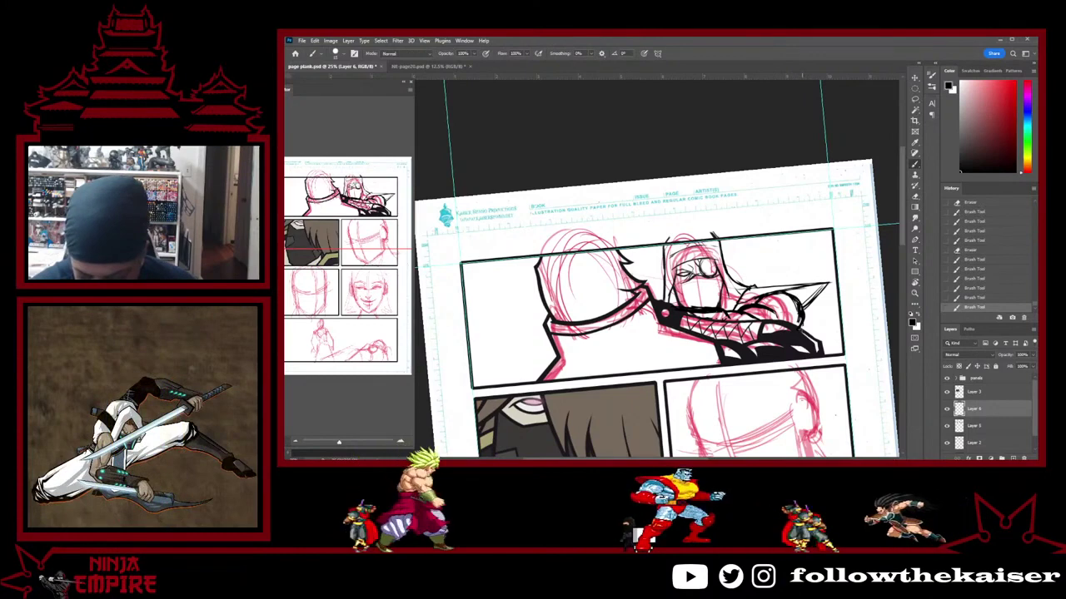
{"action": "left_click_drag", "start_coordinate": [819, 293], "coordinate": [809, 301]}
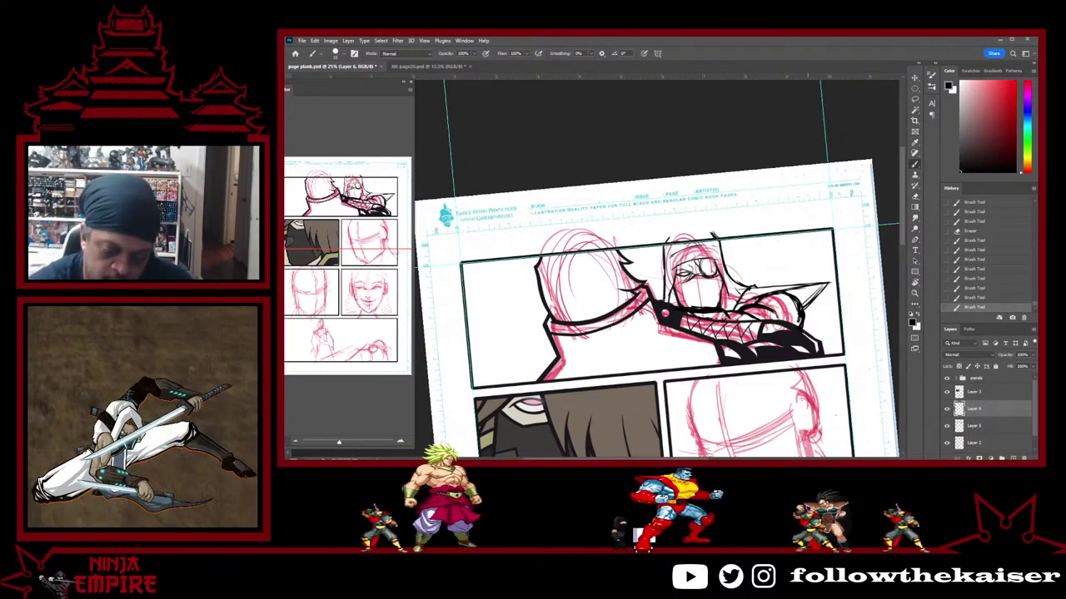
Clean up the line work along the hooded figure's chin and neckline with the Eraser and Brush
{"action": "key", "text": "r"}
{"action": "mouse_move", "coordinate": [764, 222]}
{"action": "left_mouse_down"}
{"action": "mouse_move", "coordinate": [771, 274]}
{"action": "mouse_move", "coordinate": [756, 337]}
{"action": "left_mouse_up"}
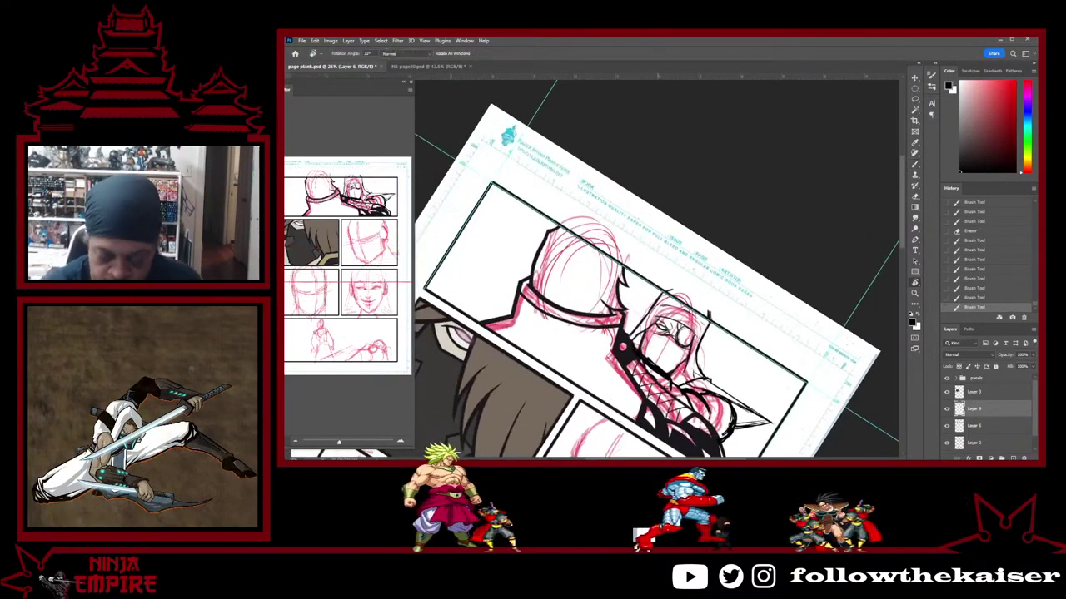
{"action": "key", "text": "e"}
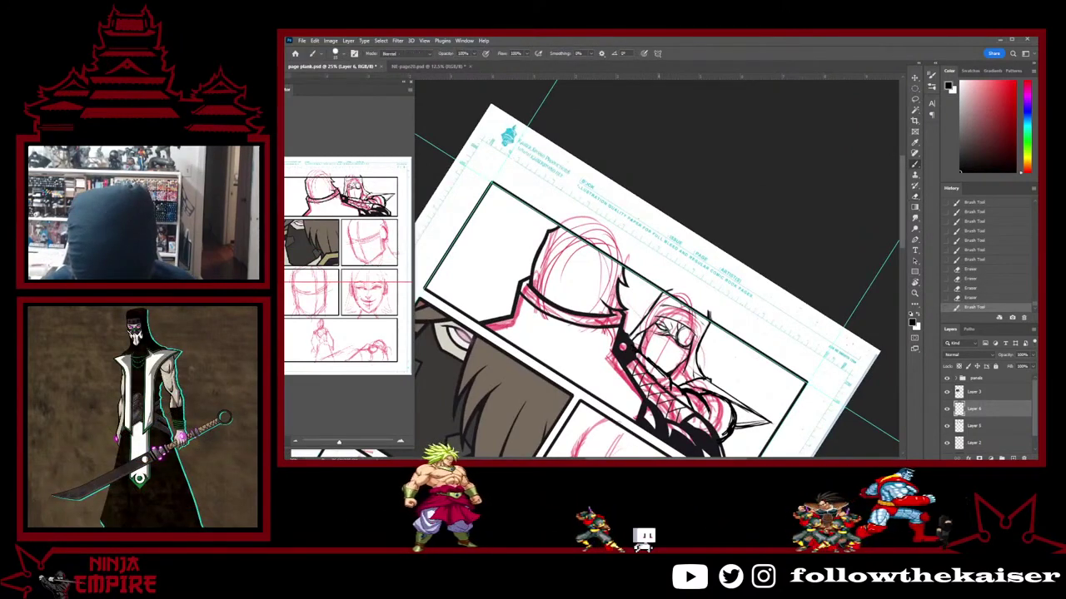
{"action": "key", "text": "e"}
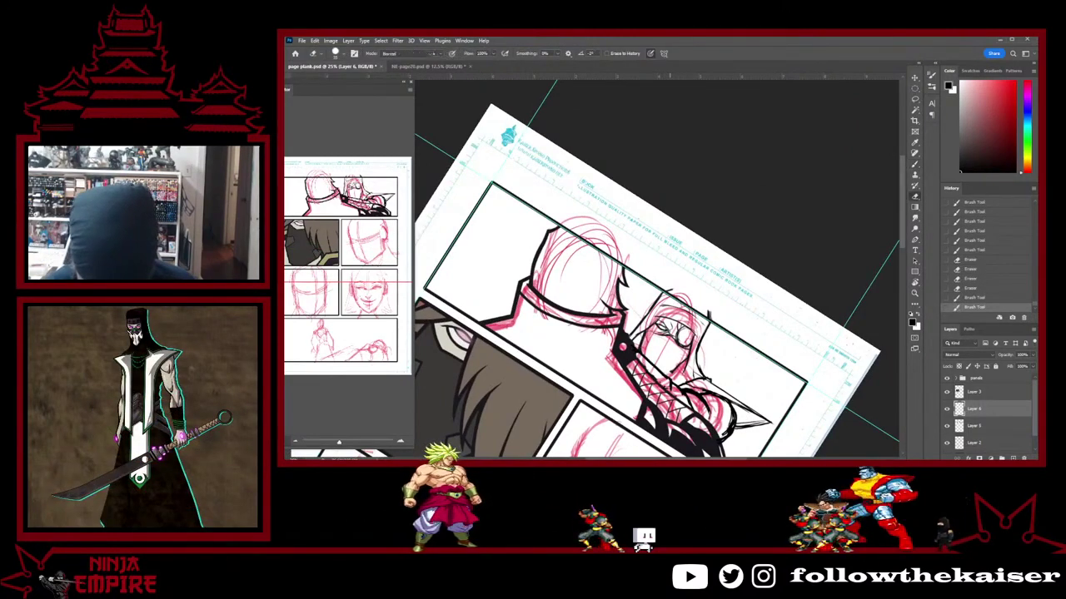
{"action": "key", "text": "r"}
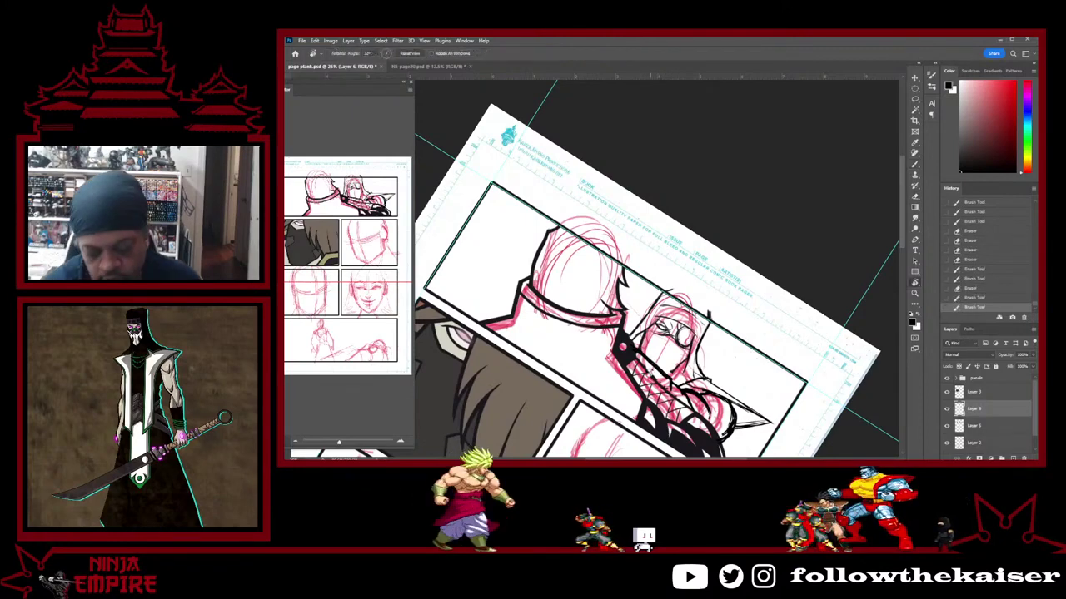
{"action": "left_click_drag", "start_coordinate": [769, 245], "coordinate": [755, 209]}
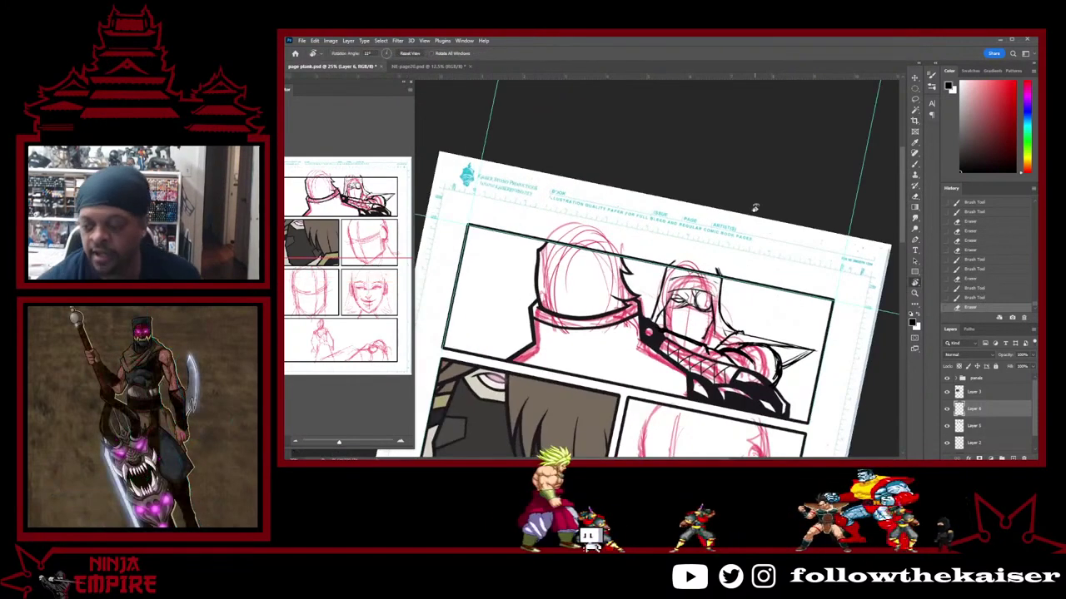
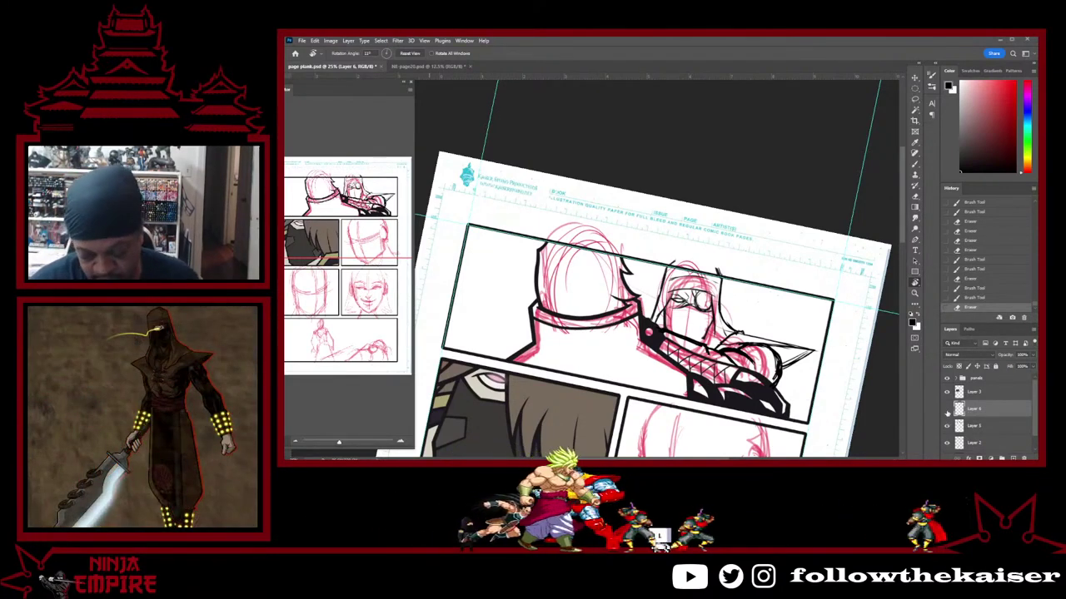
Lower the opacity of Layer 6 to about half and add a new layer above it for clean inks
{"action": "left_click", "coordinate": [947, 409]}
{"action": "left_click", "coordinate": [947, 409]}
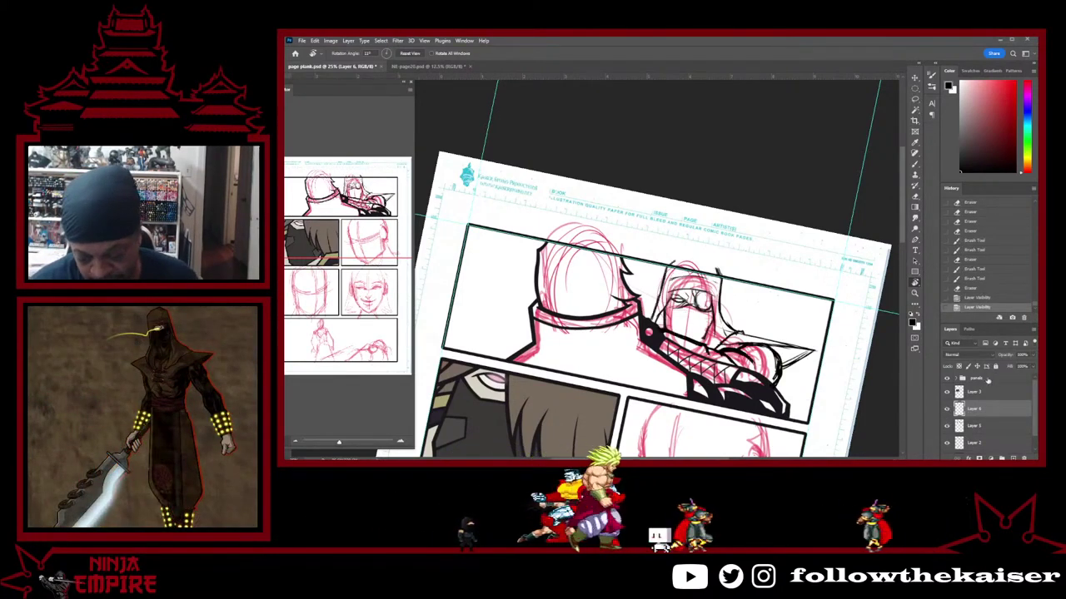
{"action": "left_click", "coordinate": [1034, 355]}
{"action": "left_click_drag", "start_coordinate": [1032, 366], "coordinate": [1012, 368]}
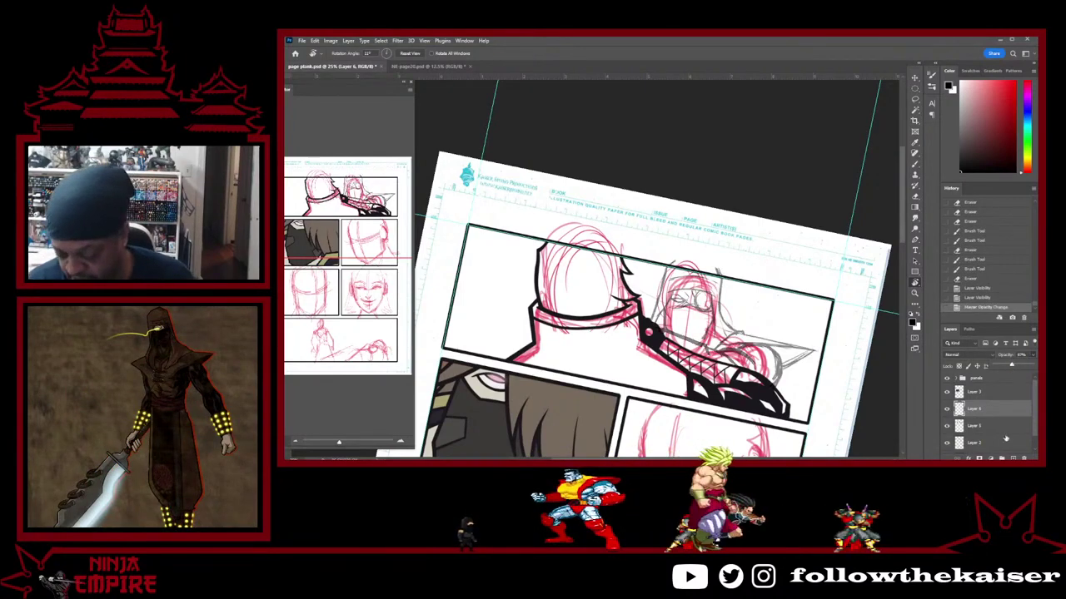
{"action": "left_click", "coordinate": [1014, 458]}
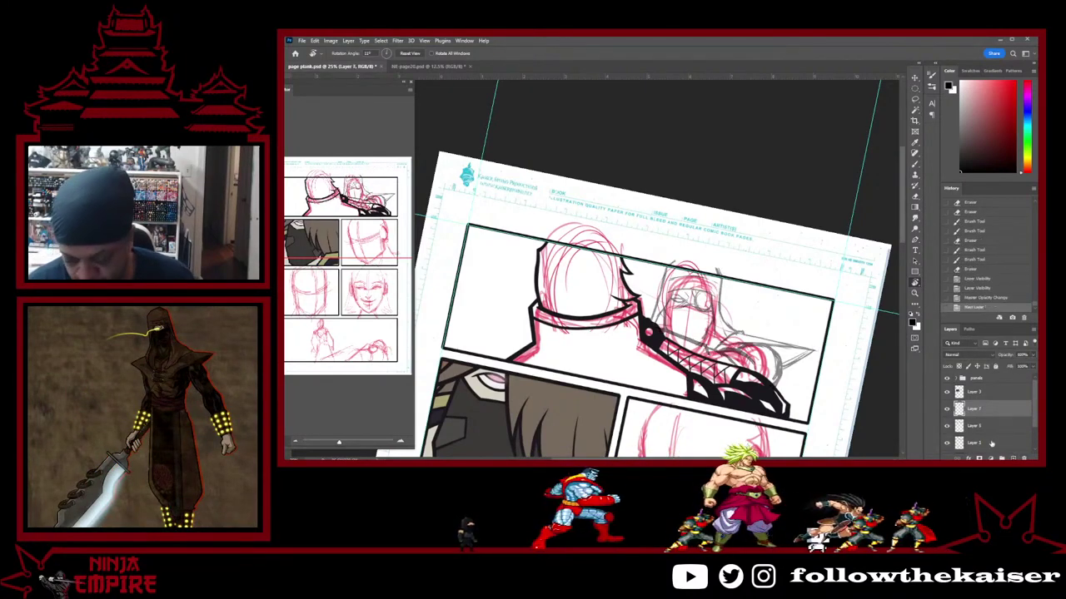
Ink a clean straight black line on the new layer from the round clasp across beneath the hooded figure's chin, replacing a rejected stroke
{"action": "key", "text": "b"}
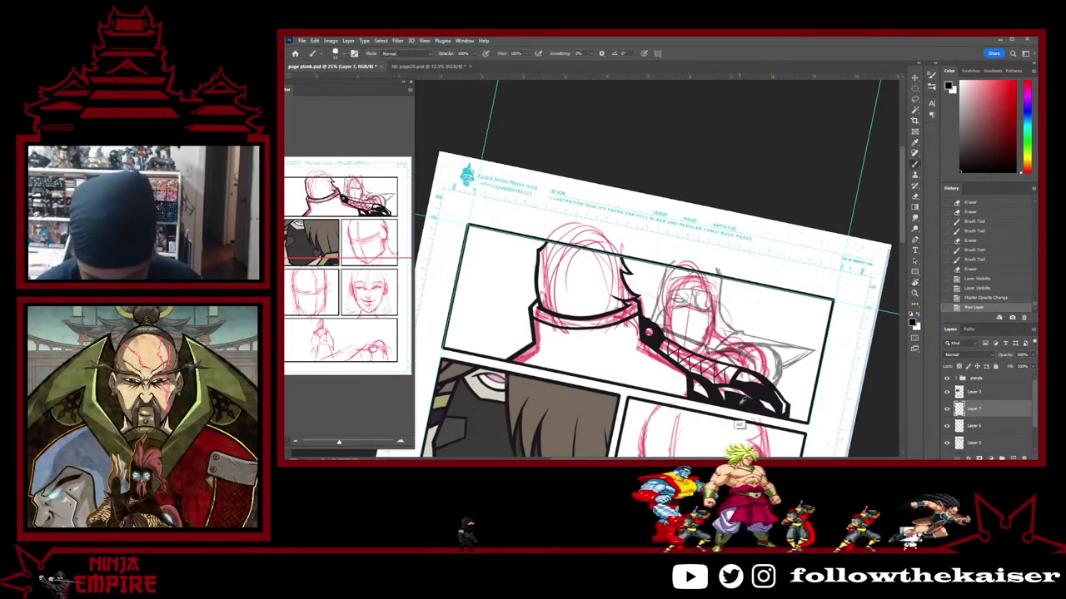
{"action": "scroll", "coordinate": [729, 344], "scroll_direction": "up", "scroll_amount": 3}
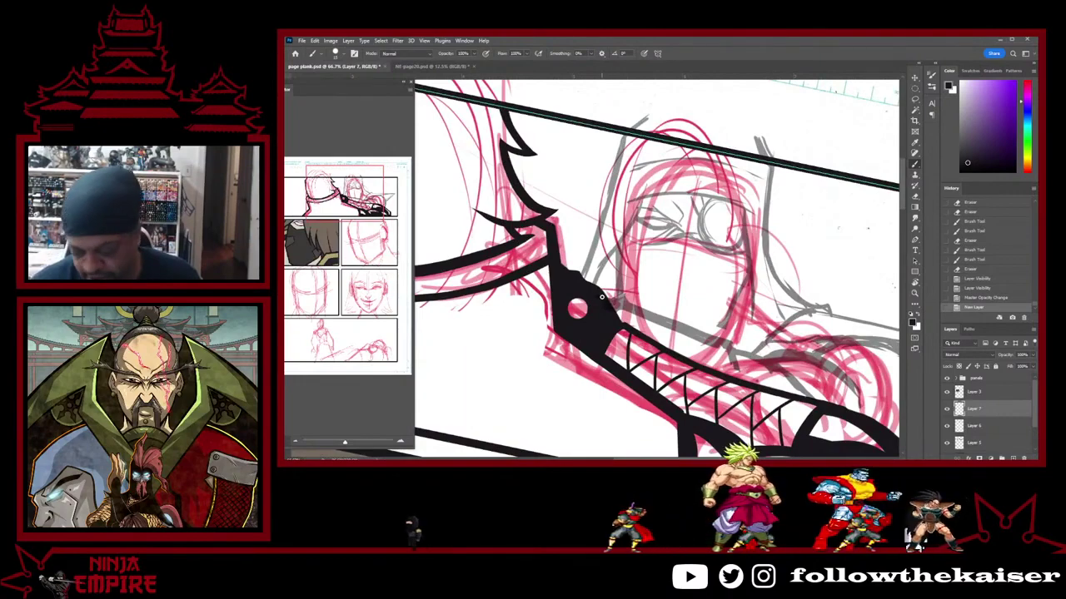
{"action": "left_click_drag", "start_coordinate": [602, 297], "coordinate": [731, 341]}
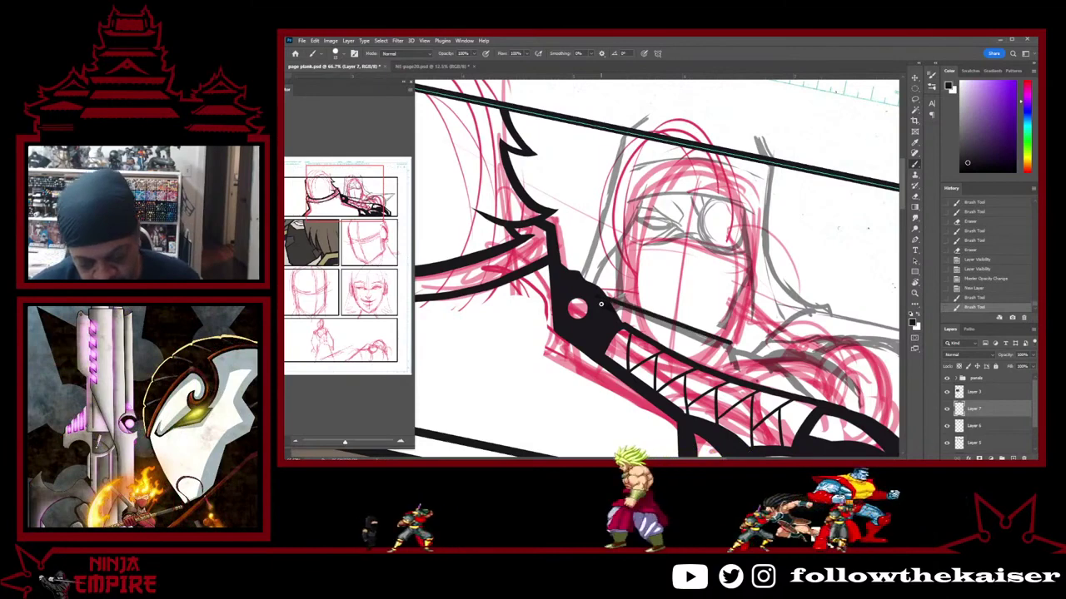
{"action": "scroll", "coordinate": [620, 309], "scroll_direction": "up", "scroll_amount": 1}
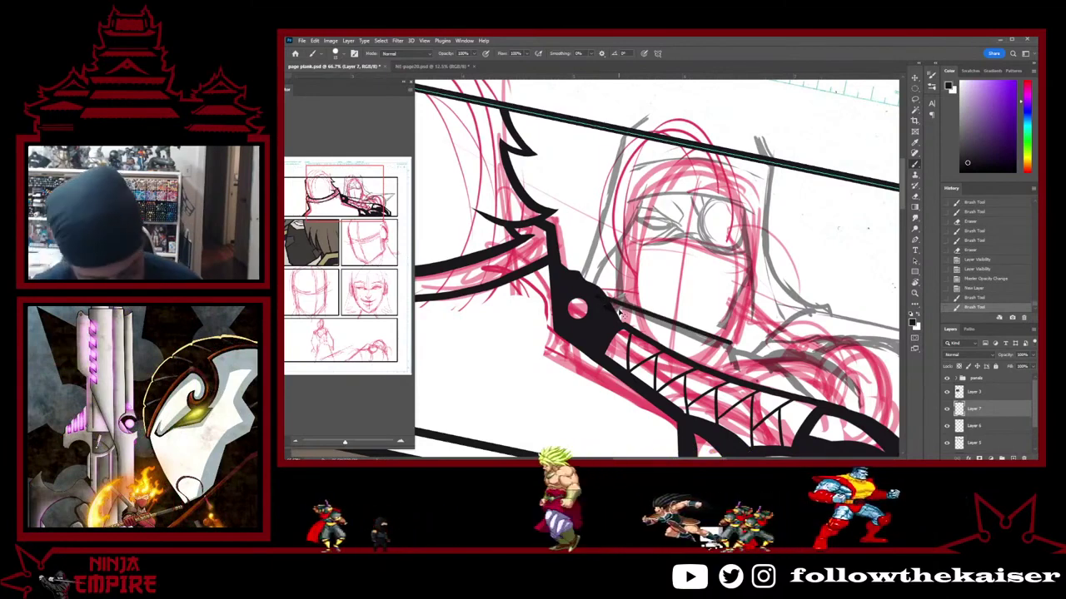
{"action": "key", "text": "ctrl+z"}
{"action": "scroll", "coordinate": [611, 306], "scroll_direction": "up", "scroll_amount": 1}
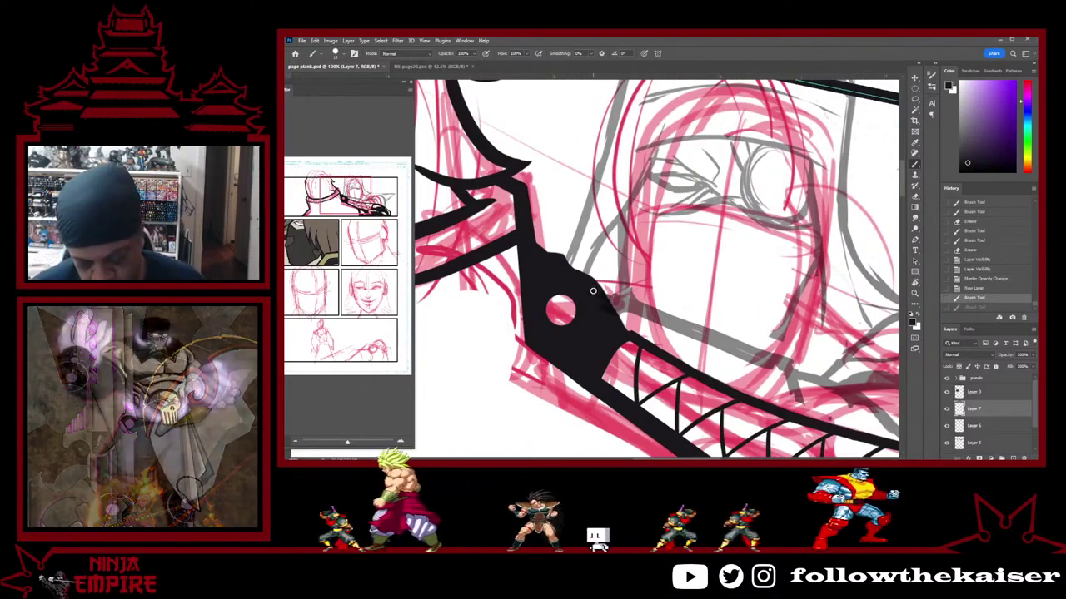
{"action": "mouse_move", "coordinate": [591, 289]}
{"action": "left_mouse_down"}
{"action": "mouse_move", "coordinate": [623, 324]}
{"action": "mouse_move", "coordinate": [791, 362]}
{"action": "left_mouse_up"}
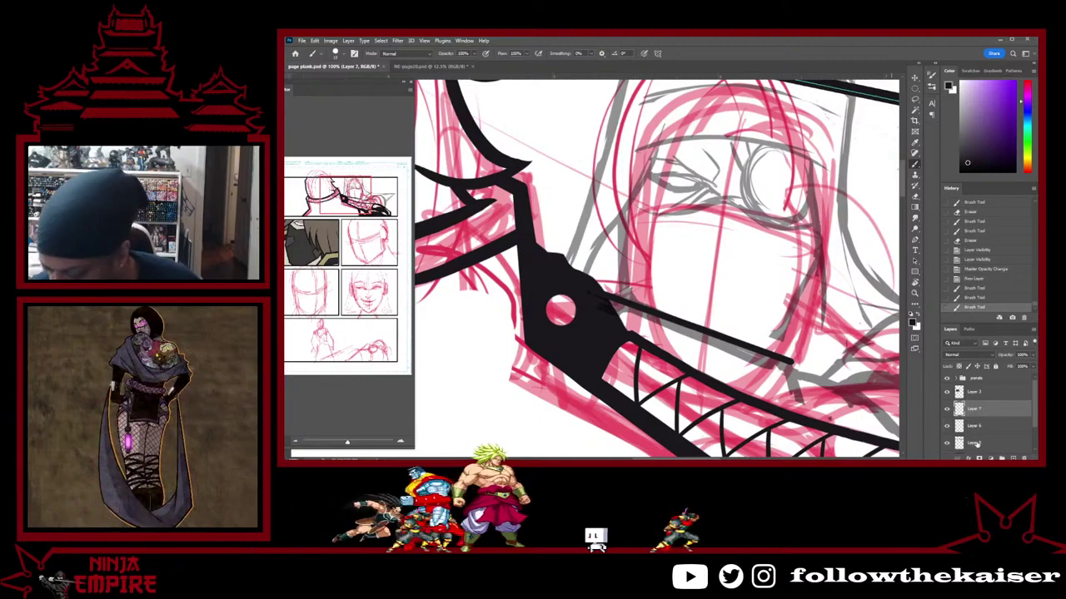
Select Layer 5 and hide the faded line art on Layer 6
{"action": "left_click", "coordinate": [976, 443]}
{"action": "left_click", "coordinate": [947, 426]}
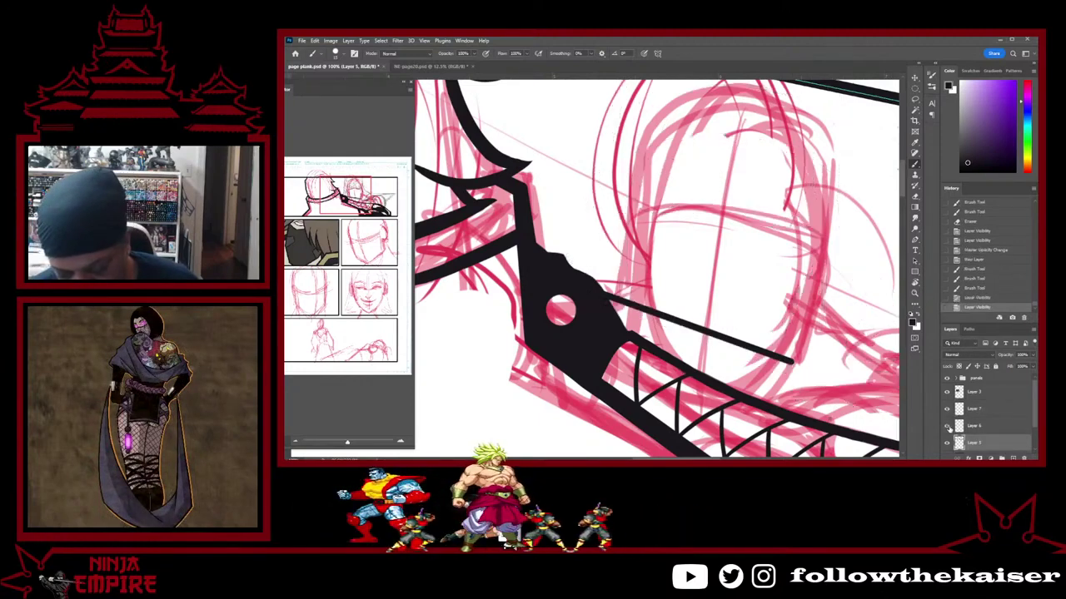
{"action": "left_click", "coordinate": [946, 426]}
{"action": "left_click", "coordinate": [948, 426]}
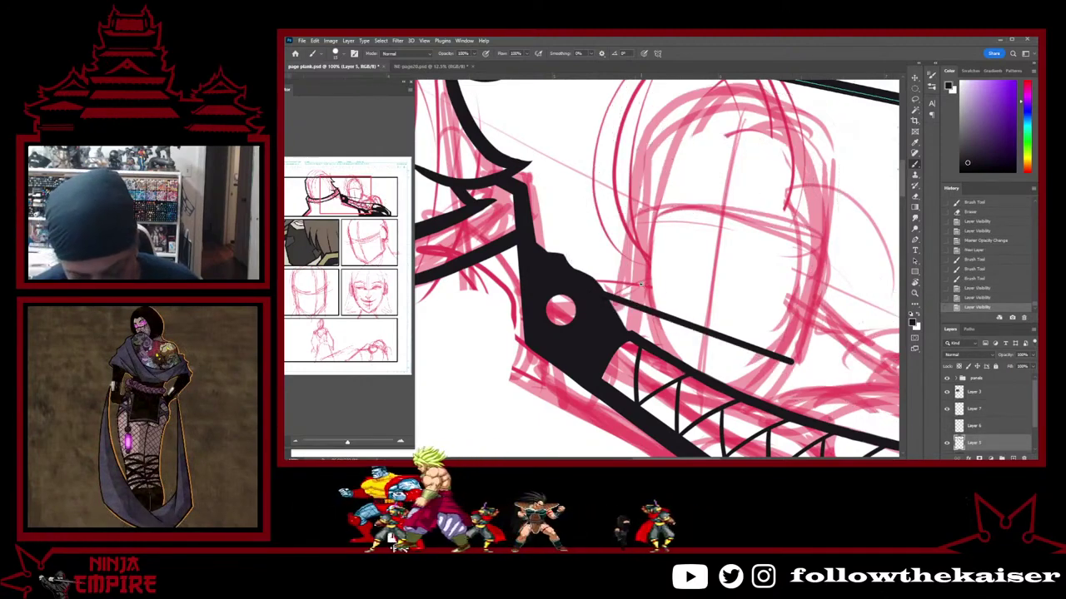
Show the faded line art on Layer 6 again and make Layer 7 the active layer, leaving its layer style unchanged
{"action": "scroll", "coordinate": [641, 286], "scroll_direction": "up", "scroll_amount": 3}
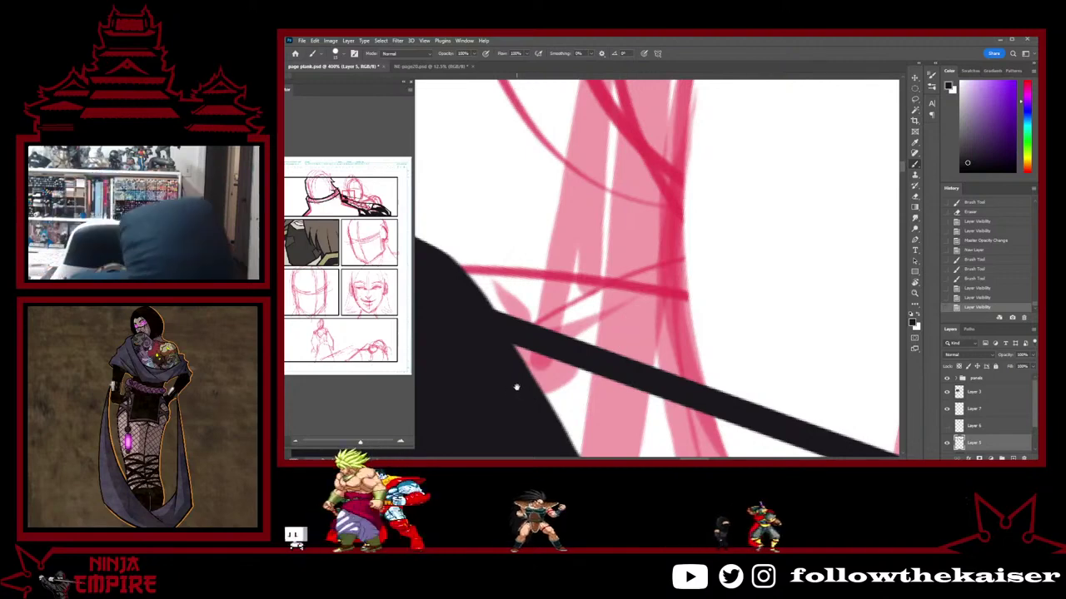
{"action": "scroll", "coordinate": [555, 357], "scroll_direction": "down", "scroll_amount": 5}
{"action": "left_click_drag", "start_coordinate": [565, 381], "coordinate": [551, 283]}
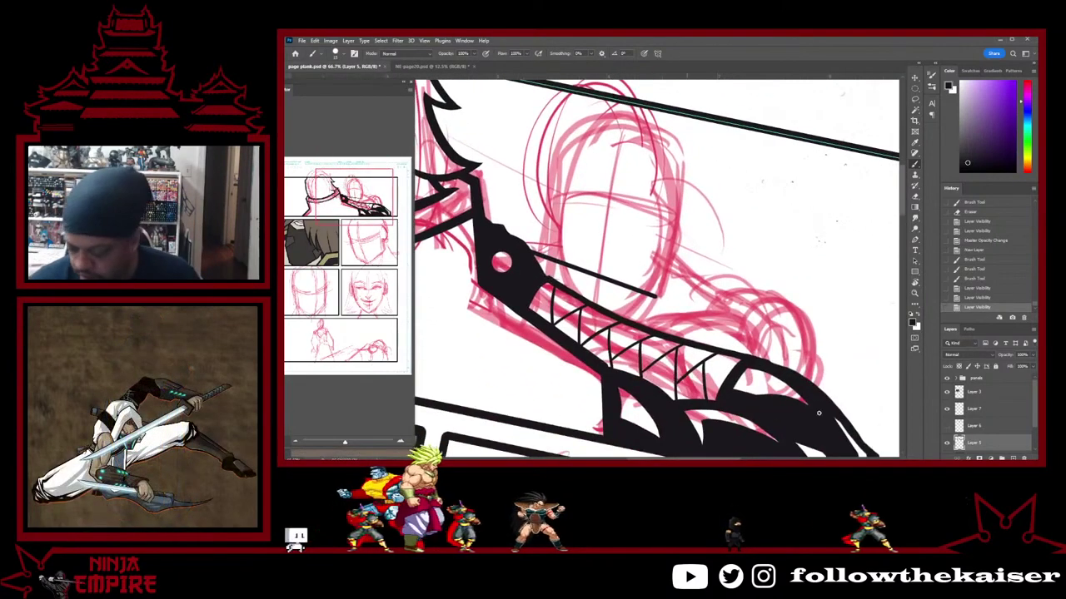
{"action": "left_click", "coordinate": [946, 425]}
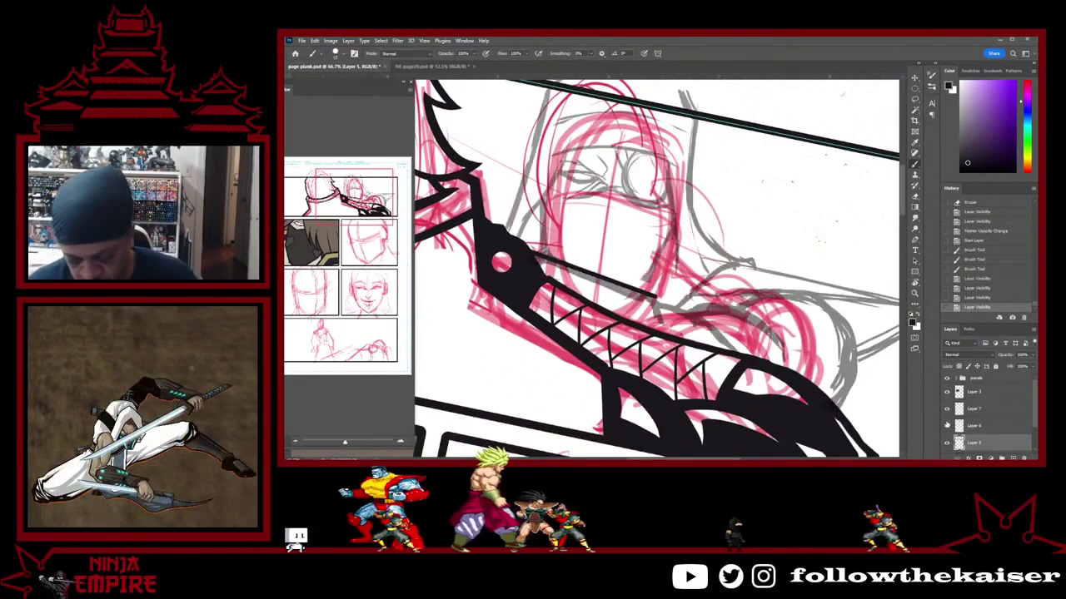
{"action": "left_click_drag", "start_coordinate": [741, 249], "coordinate": [780, 284]}
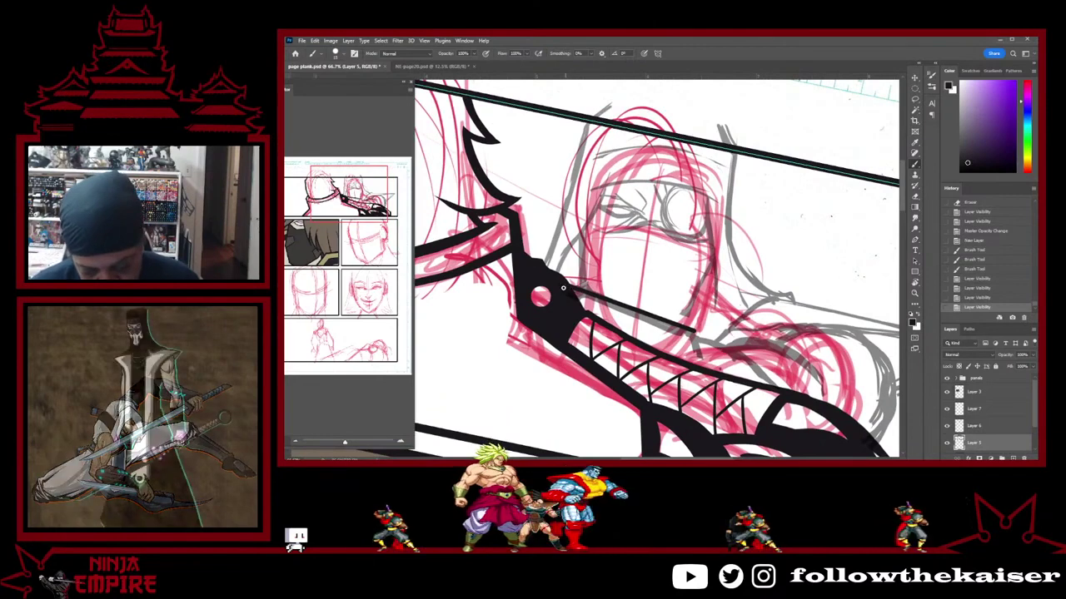
{"action": "left_click", "coordinate": [947, 409]}
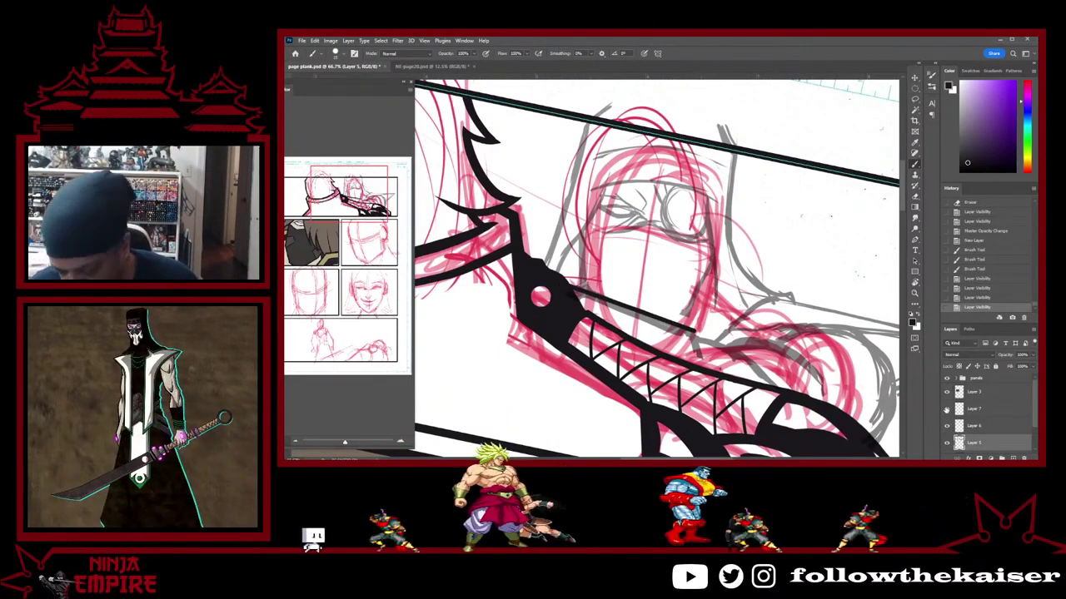
{"action": "left_click", "coordinate": [947, 409]}
{"action": "double_click", "coordinate": [999, 408]}
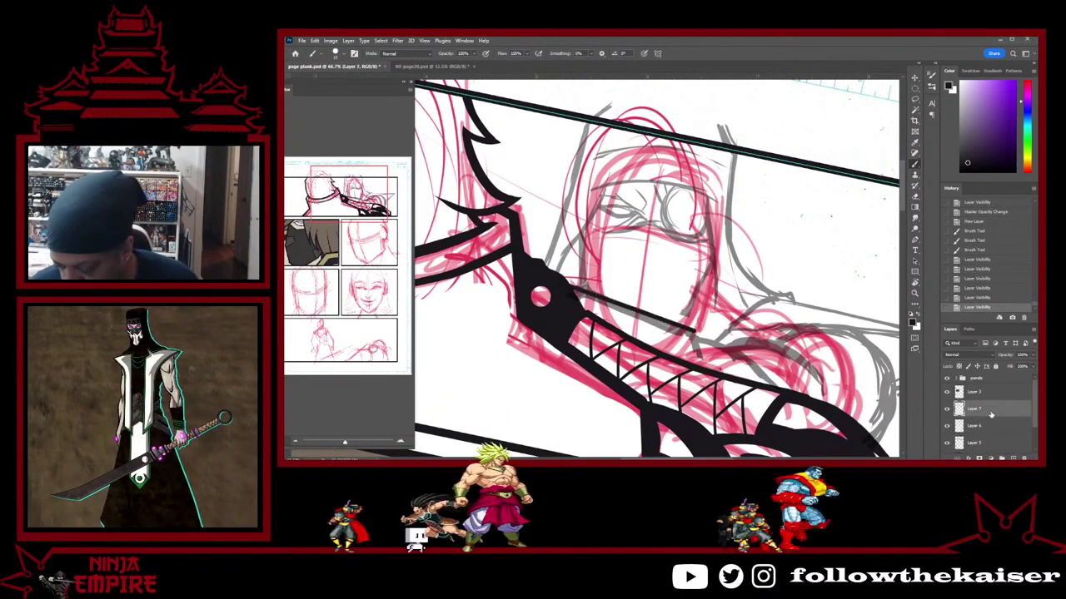
{"action": "left_click_drag", "start_coordinate": [548, 280], "coordinate": [277, 109]}
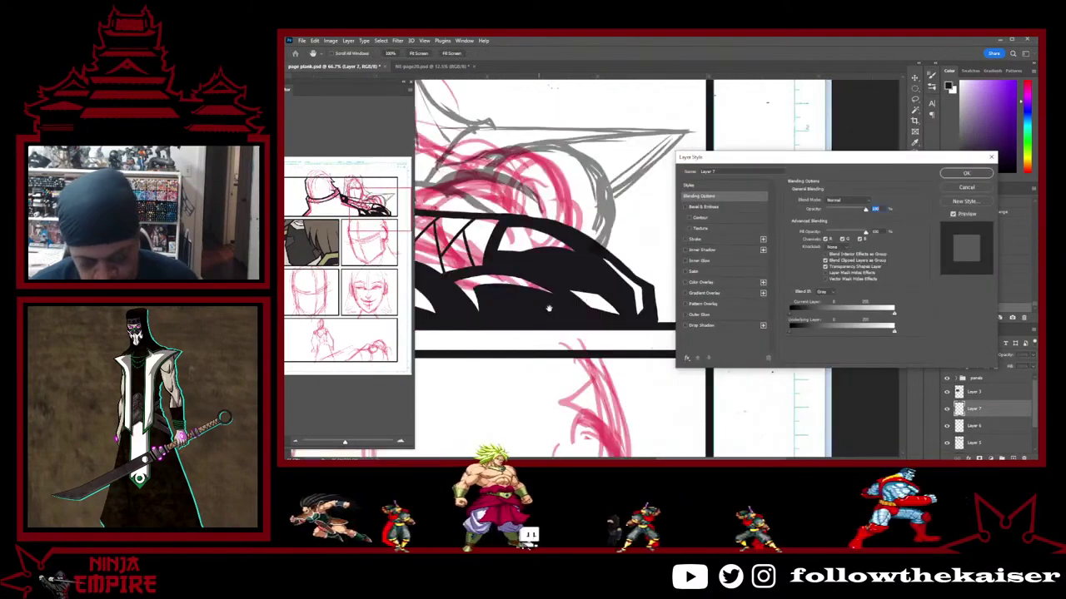
{"action": "left_click", "coordinate": [953, 174]}
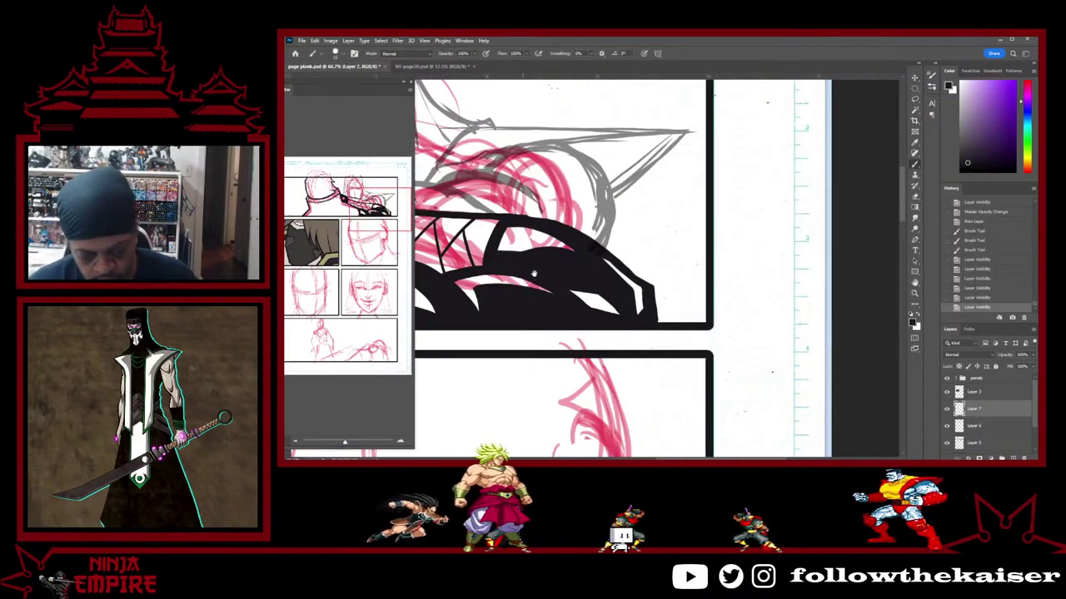
Ink over the straight line beneath the masked figure's chin on Layer 7 to thicken it
{"action": "left_click_drag", "start_coordinate": [535, 324], "coordinate": [835, 428]}
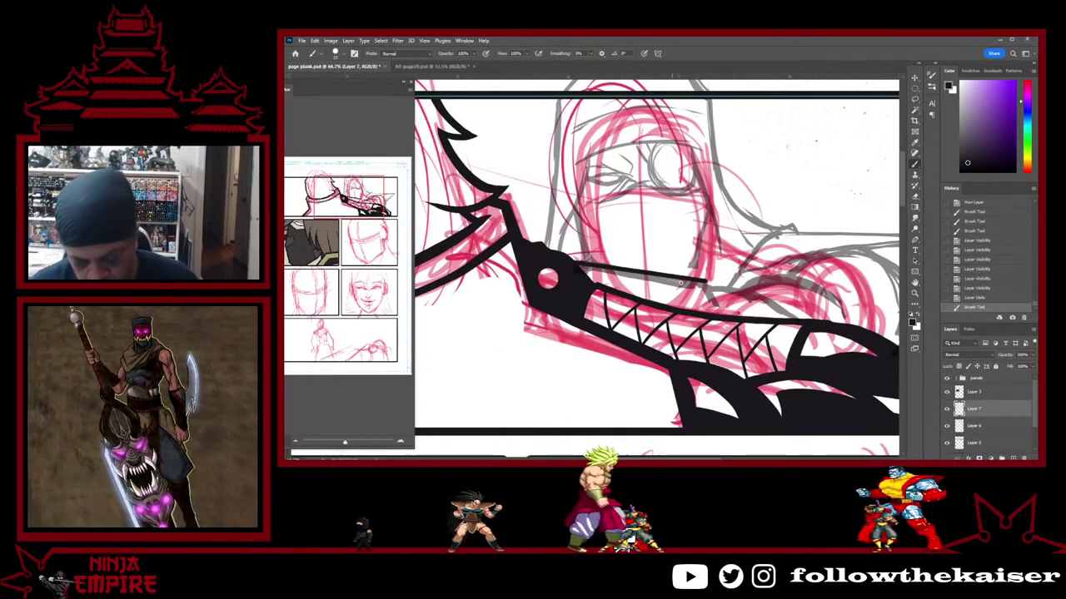
{"action": "left_click_drag", "start_coordinate": [573, 265], "coordinate": [706, 283]}
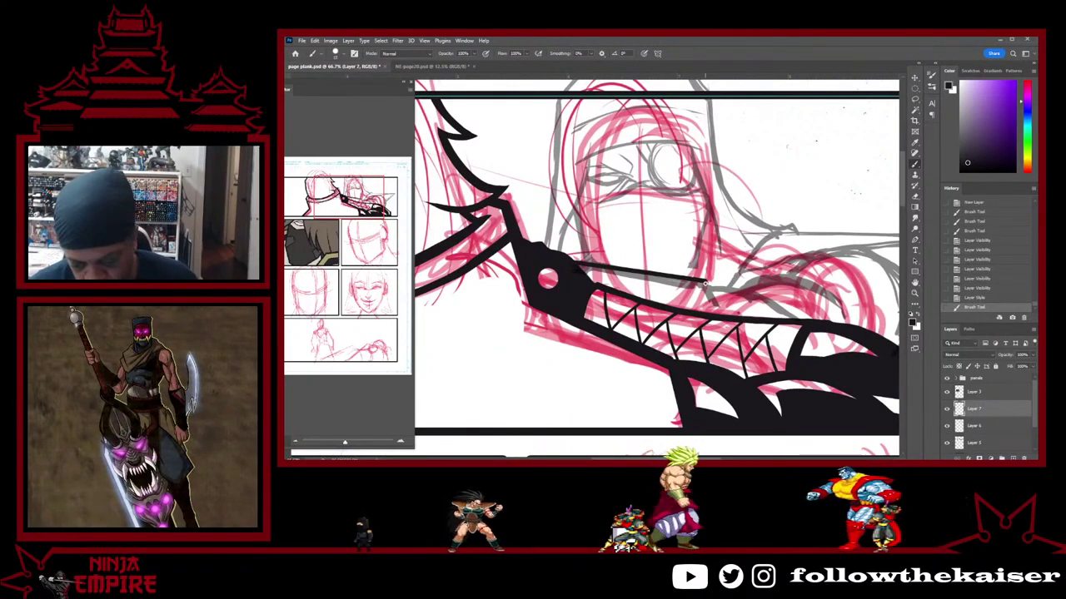
{"action": "left_click_drag", "start_coordinate": [576, 267], "coordinate": [705, 284]}
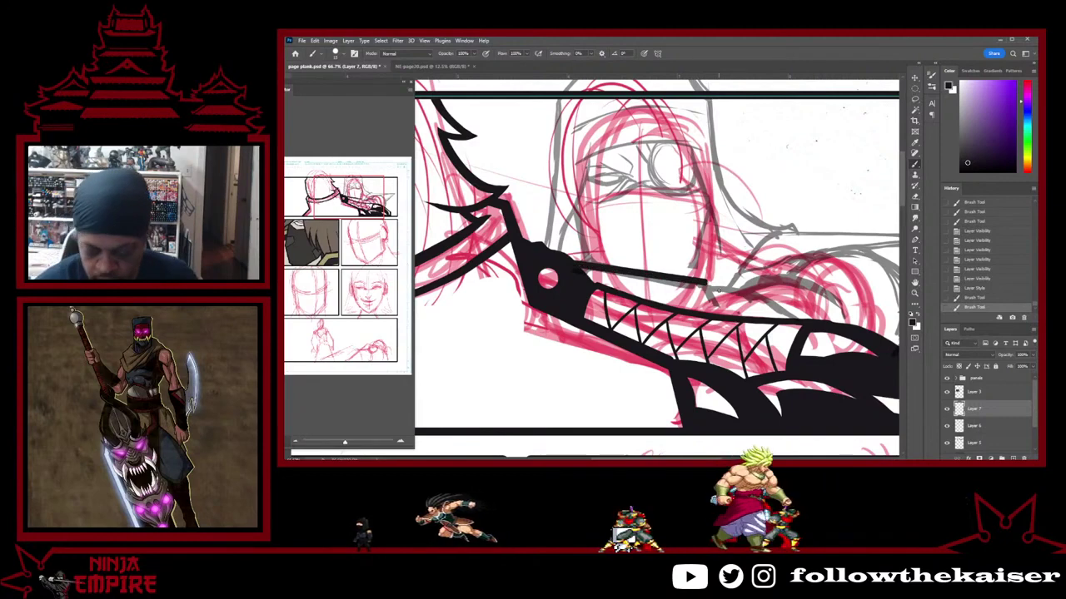
Ink the short angled edge from the end of the chin line down to the wrapped band, using higher brush smoothing and replacing rejected strokes
{"action": "scroll", "coordinate": [709, 293], "scroll_direction": "up", "scroll_amount": 4}
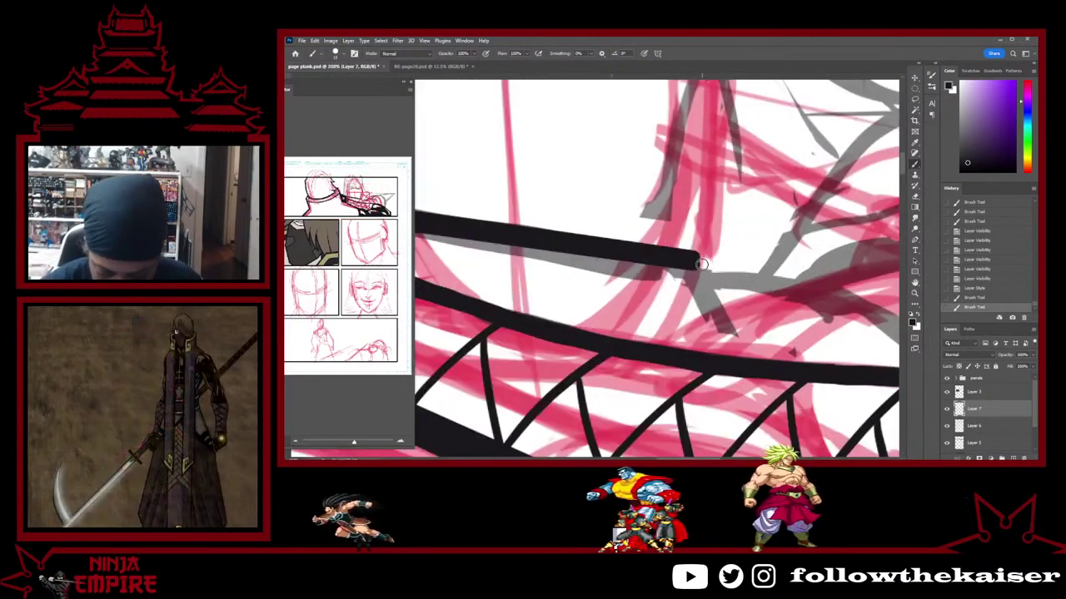
{"action": "left_click_drag", "start_coordinate": [697, 258], "coordinate": [735, 350]}
{"action": "key", "text": "ctrl+z"}
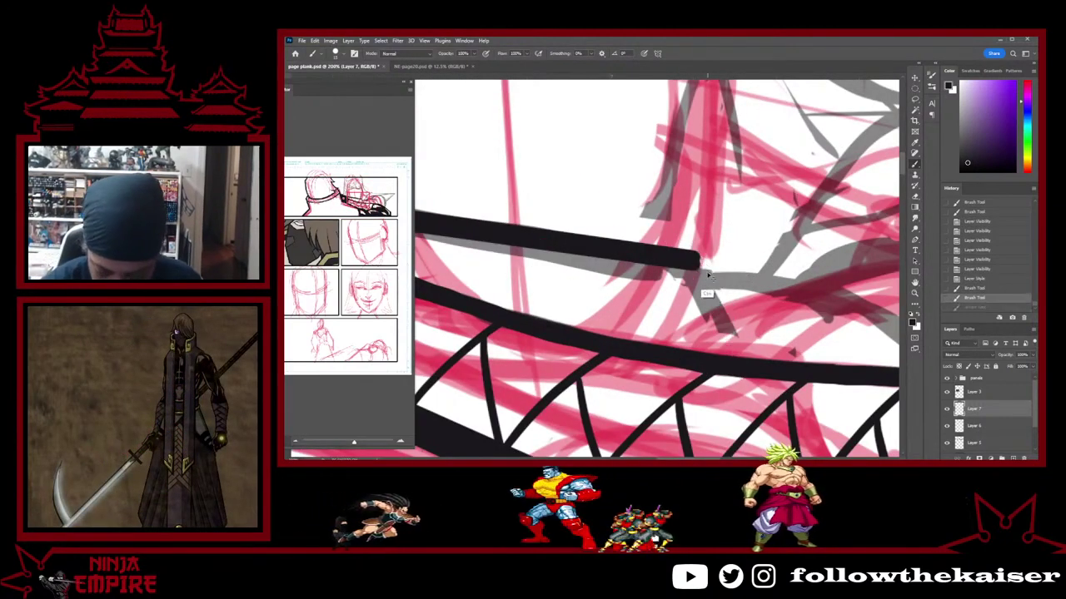
{"action": "left_click_drag", "start_coordinate": [721, 307], "coordinate": [736, 353]}
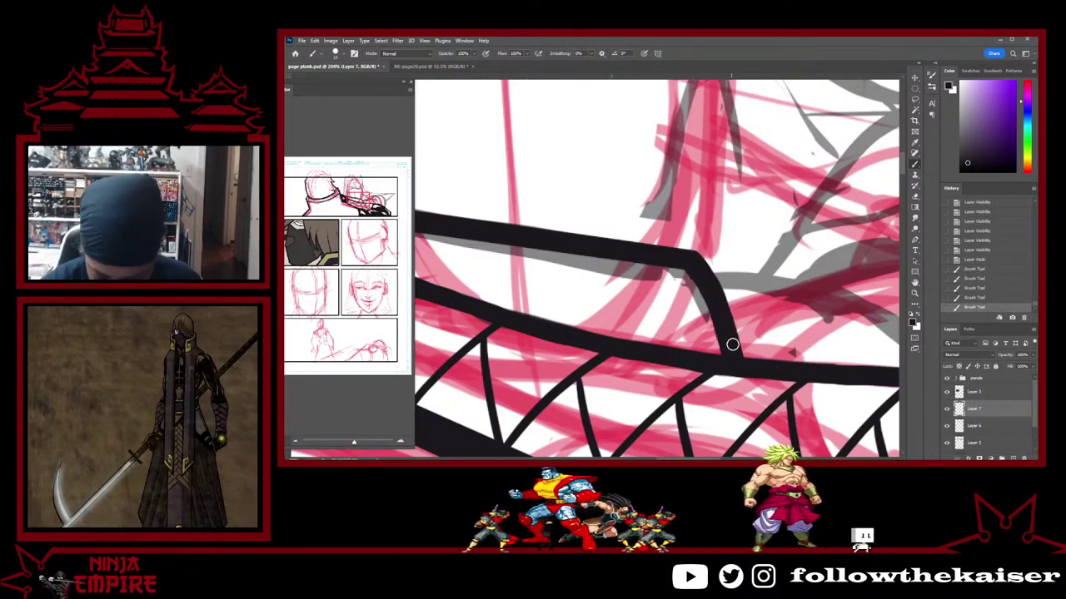
{"action": "key", "text": "ctrl+z"}
{"action": "key", "text": "ctrl+z"}
{"action": "key", "text": "ctrl+z"}
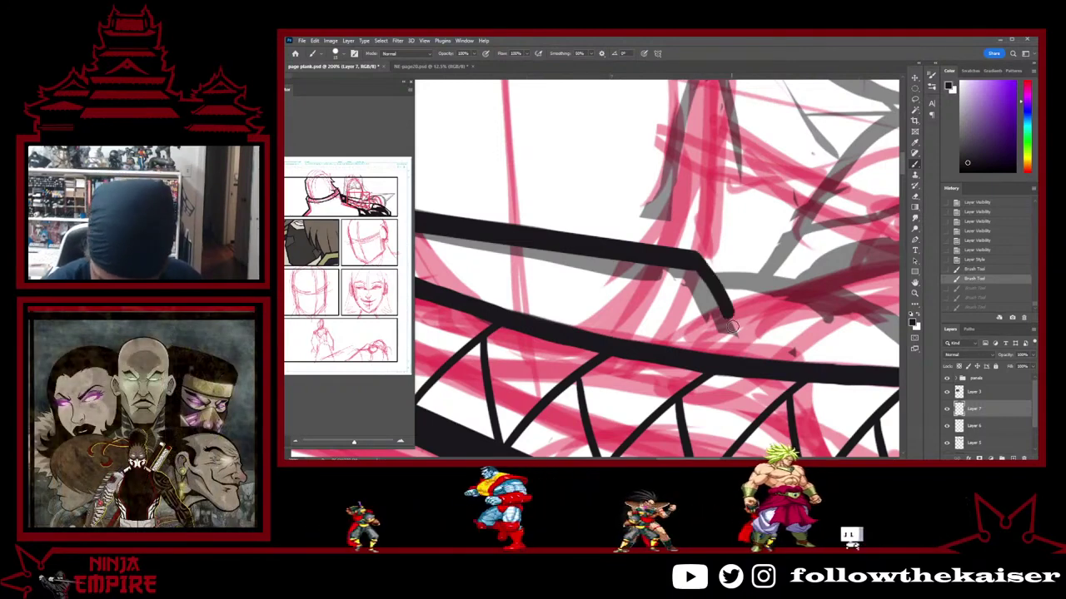
{"action": "left_click_drag", "start_coordinate": [724, 310], "coordinate": [736, 355]}
{"action": "left_click_drag", "start_coordinate": [702, 280], "coordinate": [736, 364]}
Ink the curved fold lines at the base of the masked figure's shoulder beside the wrapped band
{"action": "scroll", "coordinate": [762, 329], "scroll_direction": "down", "scroll_amount": 4}
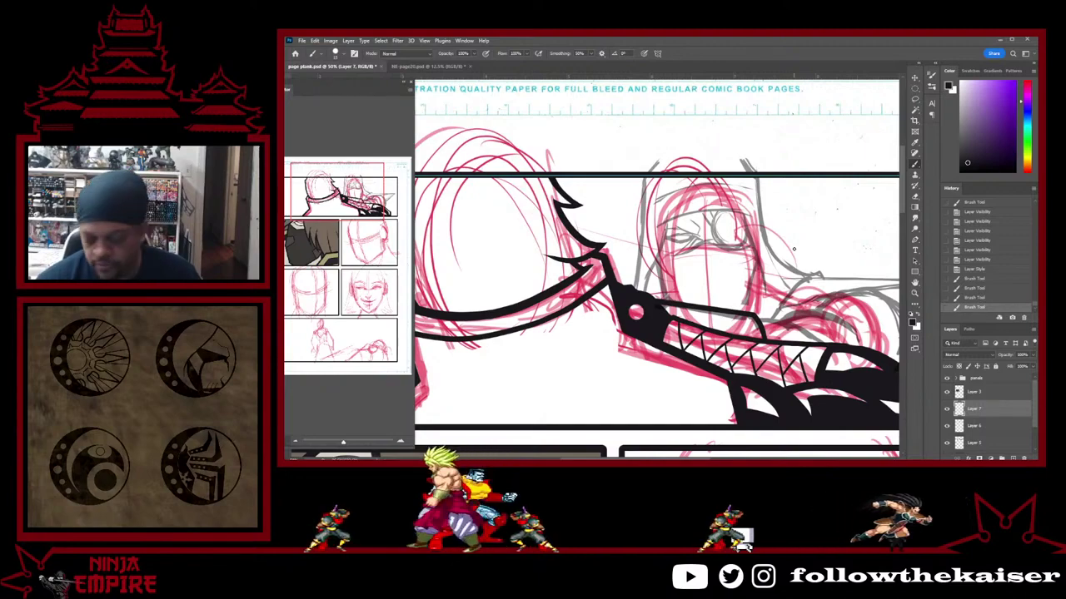
{"action": "scroll", "coordinate": [785, 317], "scroll_direction": "up", "scroll_amount": 1}
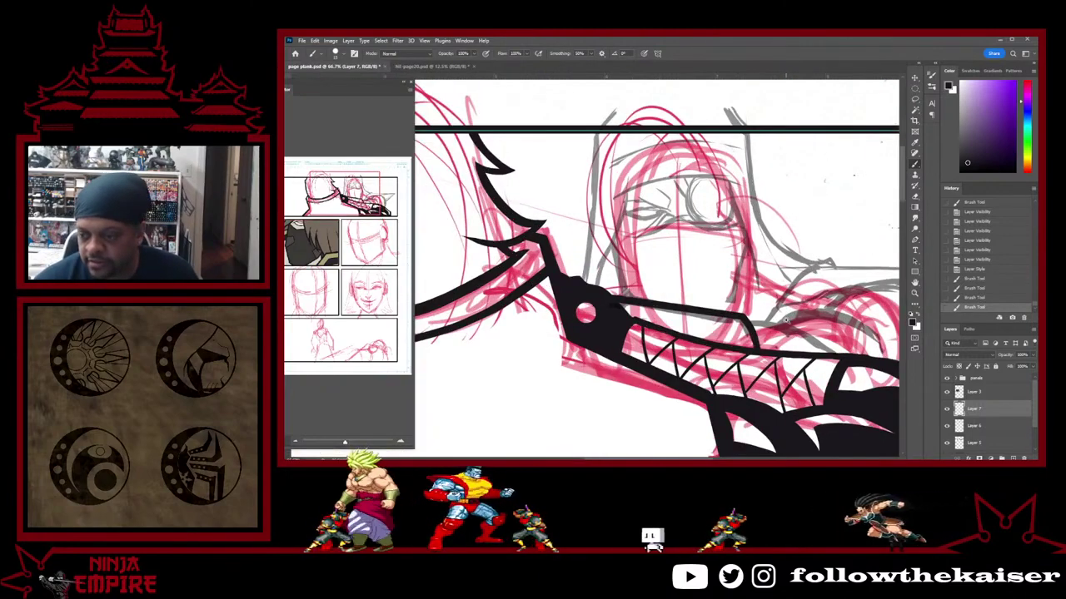
{"action": "scroll", "coordinate": [786, 316], "scroll_direction": "up", "scroll_amount": 2}
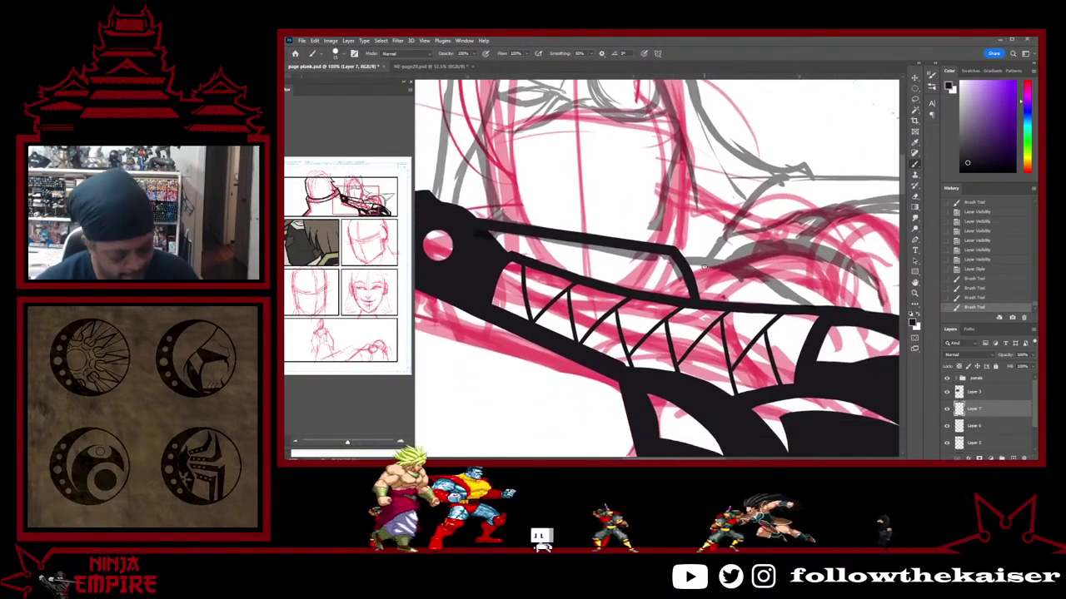
{"action": "key", "text": "r"}
{"action": "left_click_drag", "start_coordinate": [745, 187], "coordinate": [752, 346]}
{"action": "key", "text": "space"}
{"action": "mouse_move", "coordinate": [752, 346]}
{"action": "left_mouse_down"}
{"action": "mouse_move", "coordinate": [727, 189]}
{"action": "mouse_move", "coordinate": [741, 194]}
{"action": "left_mouse_up"}
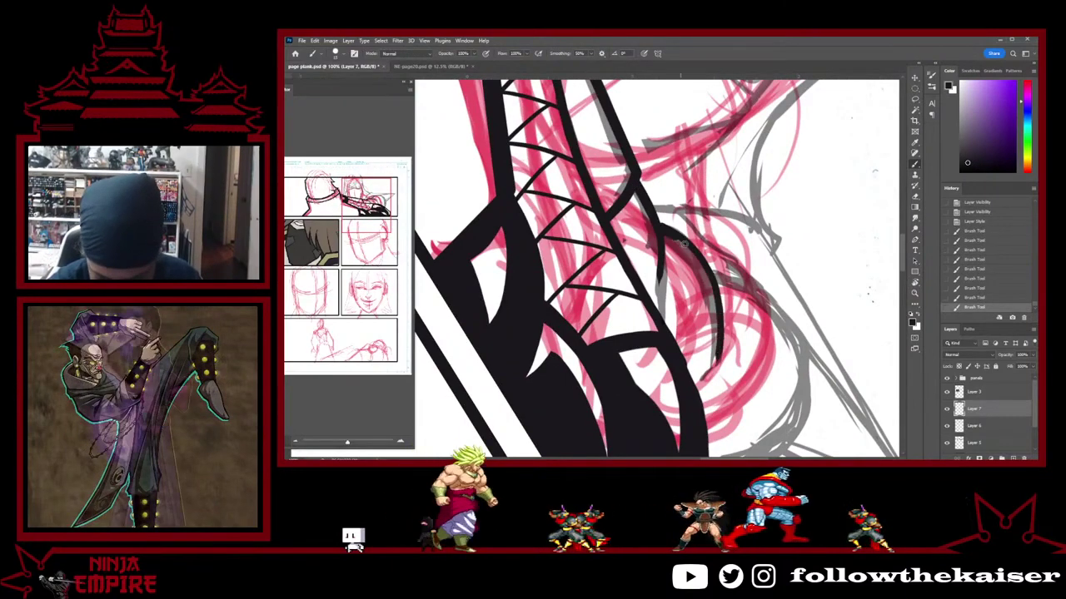
{"action": "left_click_drag", "start_coordinate": [666, 235], "coordinate": [714, 285]}
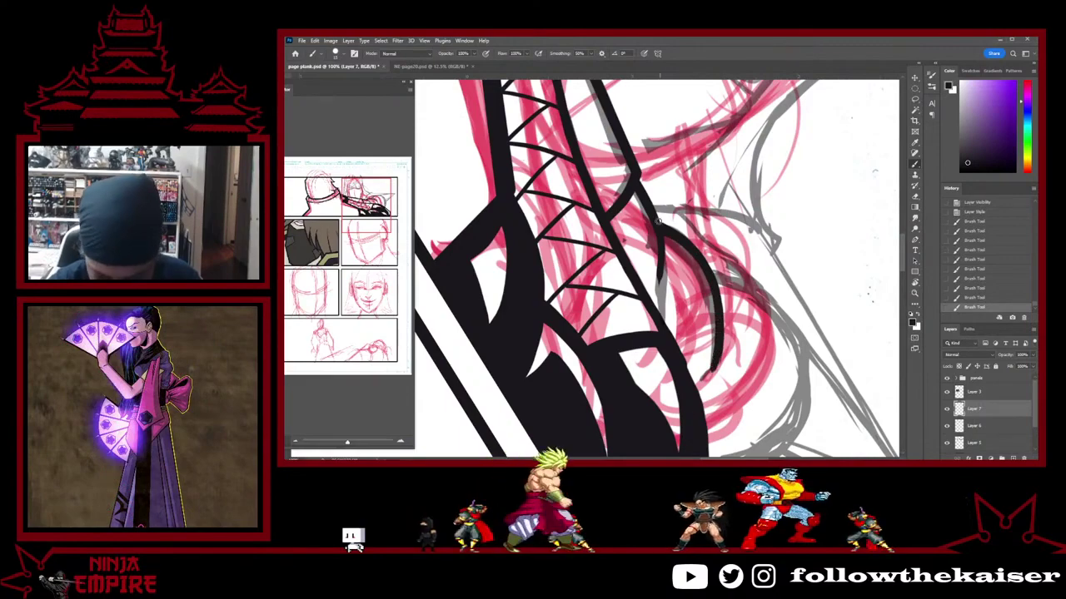
{"action": "mouse_move", "coordinate": [665, 226]}
{"action": "left_mouse_down"}
{"action": "mouse_move", "coordinate": [712, 305]}
{"action": "mouse_move", "coordinate": [720, 344]}
{"action": "left_mouse_up"}
Ink the rising curve of the rounded shoulder from the inner folds up over its top
{"action": "key", "text": "r"}
{"action": "mouse_move", "coordinate": [659, 282]}
{"action": "left_mouse_down"}
{"action": "mouse_move", "coordinate": [654, 263]}
{"action": "mouse_move", "coordinate": [653, 340]}
{"action": "mouse_move", "coordinate": [687, 334]}
{"action": "left_mouse_up"}
{"action": "left_click_drag", "start_coordinate": [668, 163], "coordinate": [684, 243]}
{"action": "key", "text": "b"}
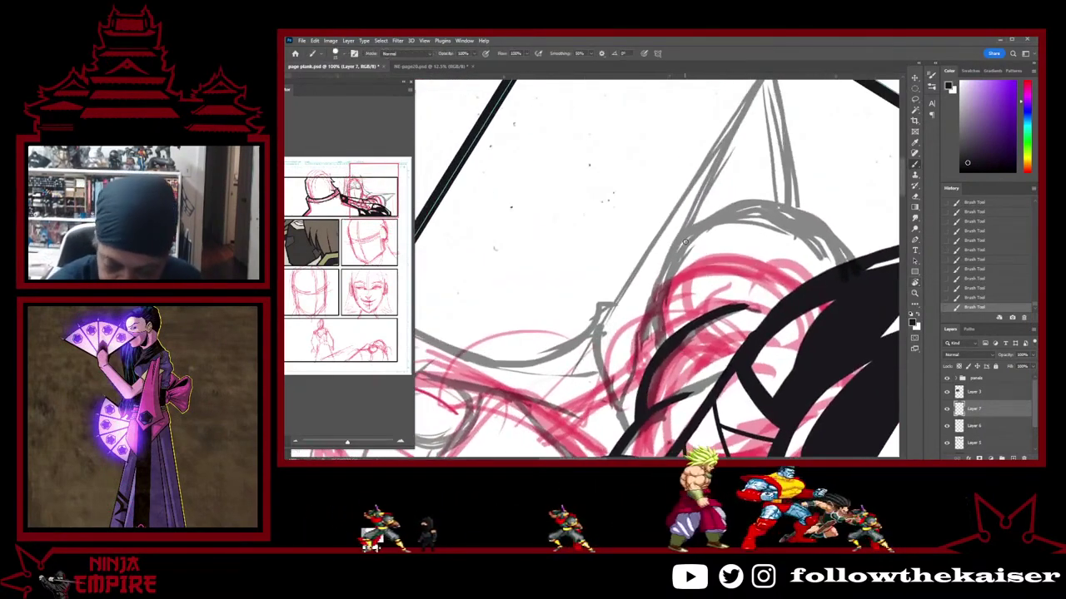
{"action": "mouse_move", "coordinate": [665, 335]}
{"action": "left_mouse_down"}
{"action": "mouse_move", "coordinate": [673, 261]}
{"action": "mouse_move", "coordinate": [701, 217]}
{"action": "left_mouse_up"}
{"action": "key", "text": "r"}
{"action": "left_click_drag", "start_coordinate": [702, 275], "coordinate": [725, 253]}
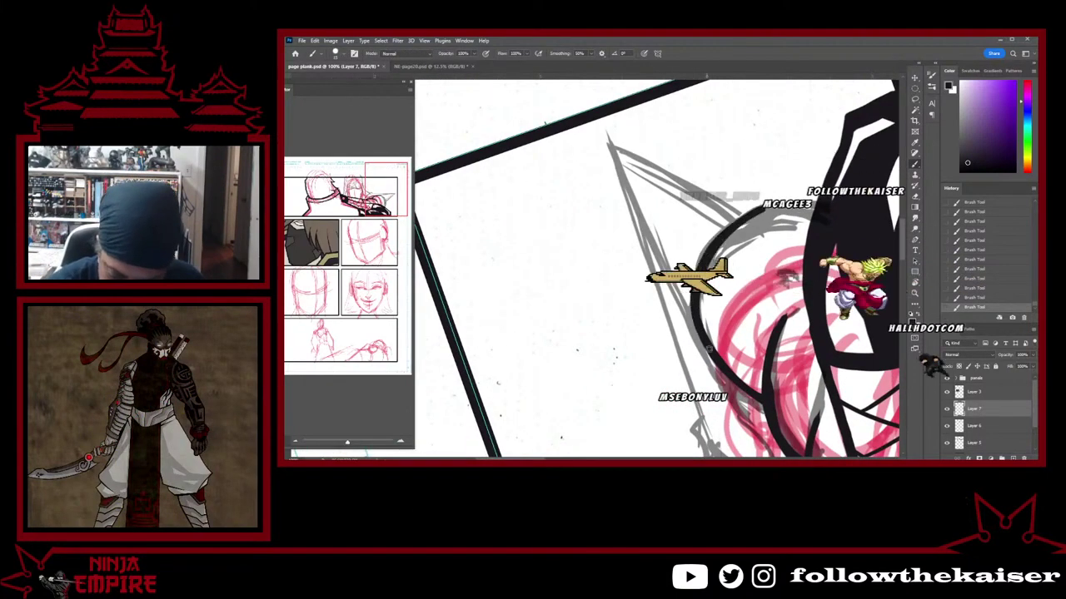
Complete the outer curve of the rounded shoulder down to the solid black shape below it
{"action": "key", "text": "r"}
{"action": "mouse_move", "coordinate": [701, 142]}
{"action": "left_mouse_down"}
{"action": "mouse_move", "coordinate": [761, 270]}
{"action": "mouse_move", "coordinate": [759, 293]}
{"action": "left_mouse_up"}
{"action": "key", "text": "space"}
{"action": "mouse_move", "coordinate": [758, 293]}
{"action": "left_mouse_down"}
{"action": "mouse_move", "coordinate": [702, 164]}
{"action": "mouse_move", "coordinate": [743, 237]}
{"action": "left_mouse_up"}
{"action": "key", "text": "r"}
{"action": "left_click_drag", "start_coordinate": [673, 291], "coordinate": [681, 358]}
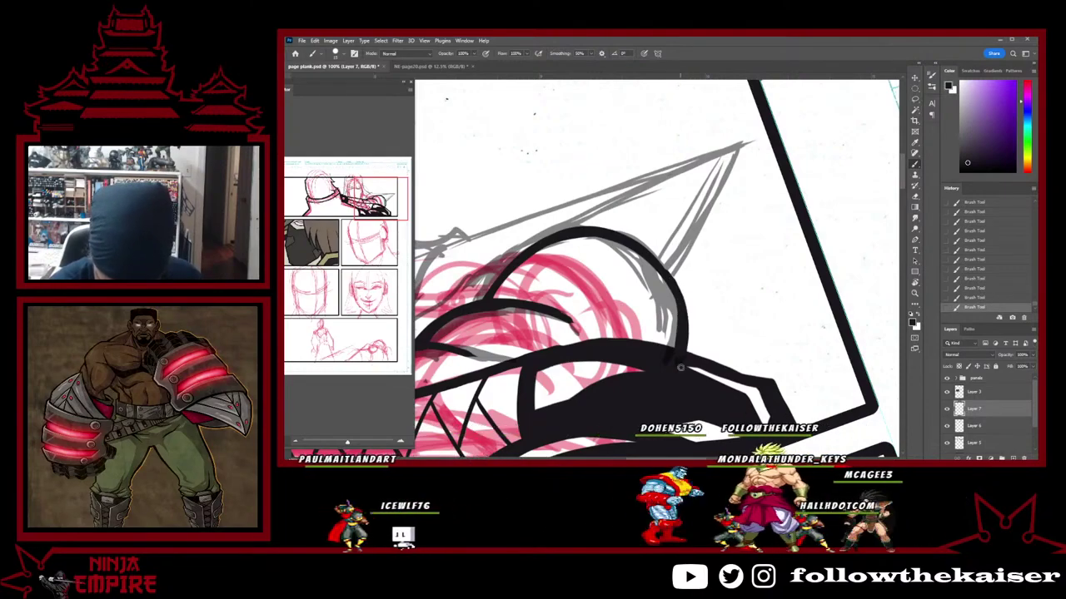
Ink the short curve rising from the shoulder folds and the long straight upper edge of the shoulder spike
{"action": "left_click_drag", "start_coordinate": [680, 368], "coordinate": [857, 343]}
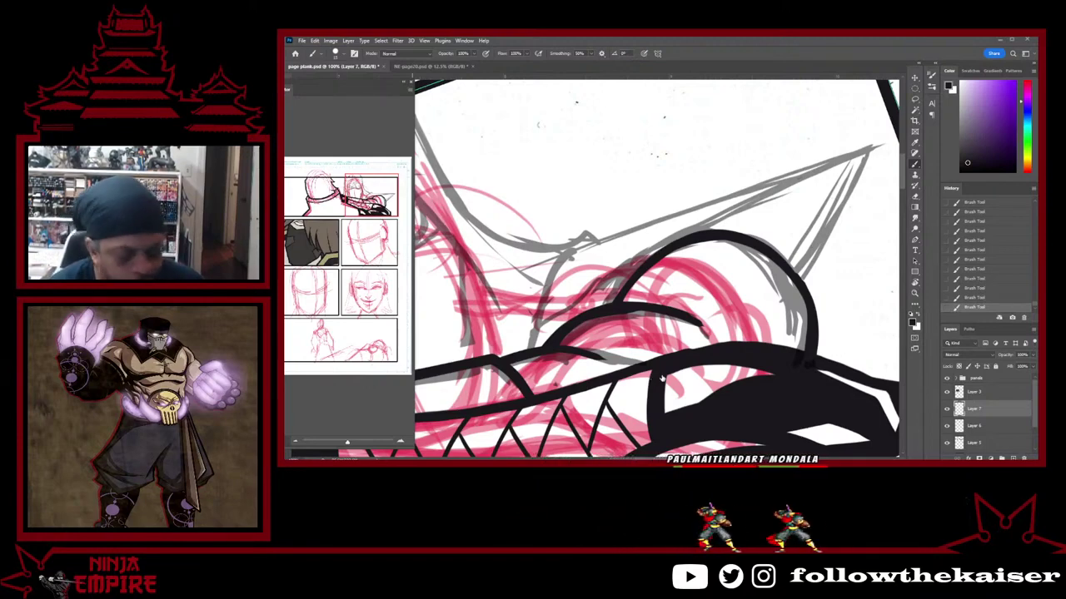
{"action": "left_click_drag", "start_coordinate": [583, 291], "coordinate": [733, 239]}
{"action": "scroll", "coordinate": [722, 279], "scroll_direction": "up", "scroll_amount": 2}
{"action": "scroll", "coordinate": [722, 279], "scroll_direction": "left", "scroll_amount": 2}
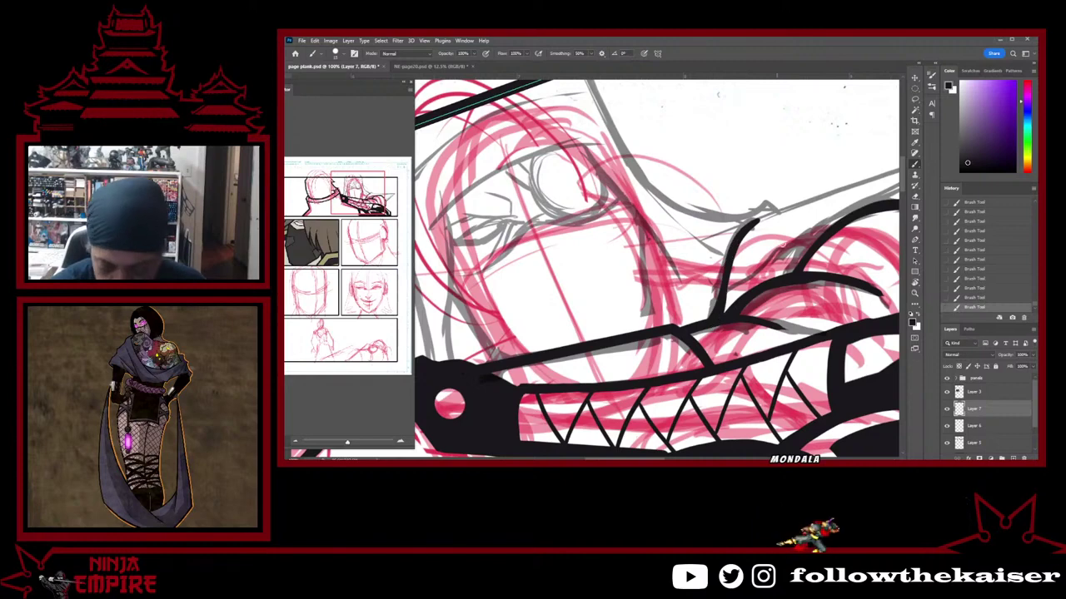
{"action": "left_click_drag", "start_coordinate": [782, 245], "coordinate": [733, 277]}
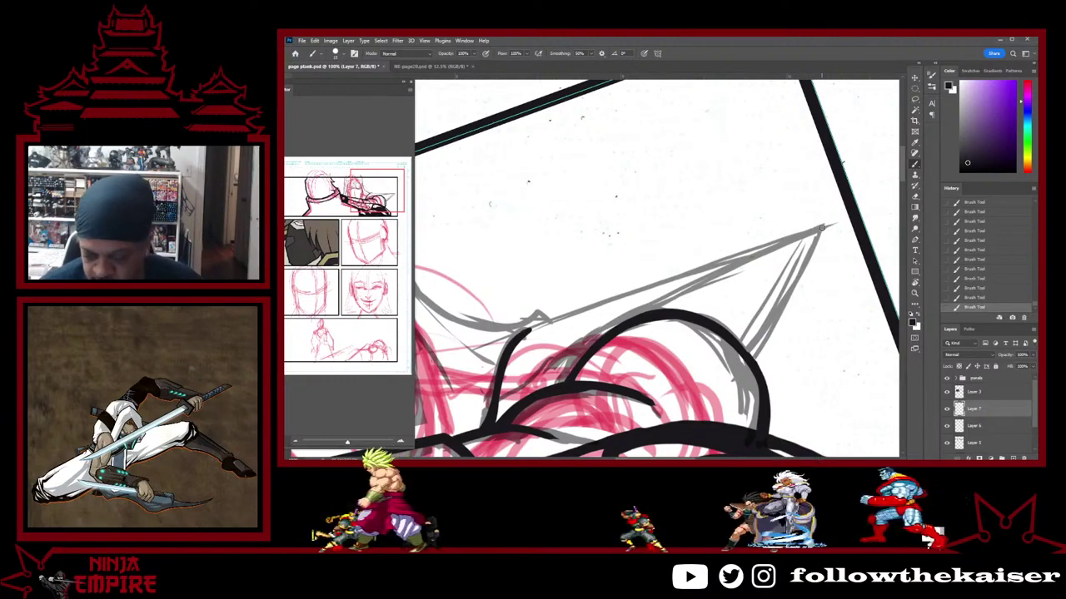
{"action": "left_click_drag", "start_coordinate": [821, 227], "coordinate": [521, 333]}
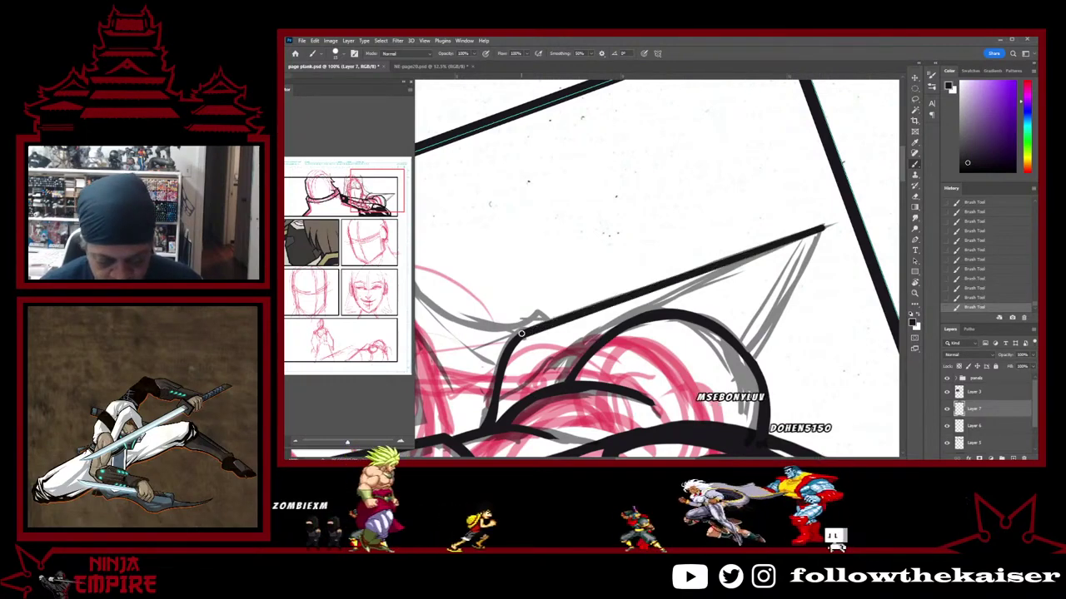
Ink the spike's outer edge from its tip down to the rounded shoulder
{"action": "key", "text": "r"}
{"action": "left_click_drag", "start_coordinate": [683, 349], "coordinate": [713, 284]}
{"action": "key", "text": "space"}
{"action": "left_click_drag", "start_coordinate": [647, 266], "coordinate": [723, 229]}
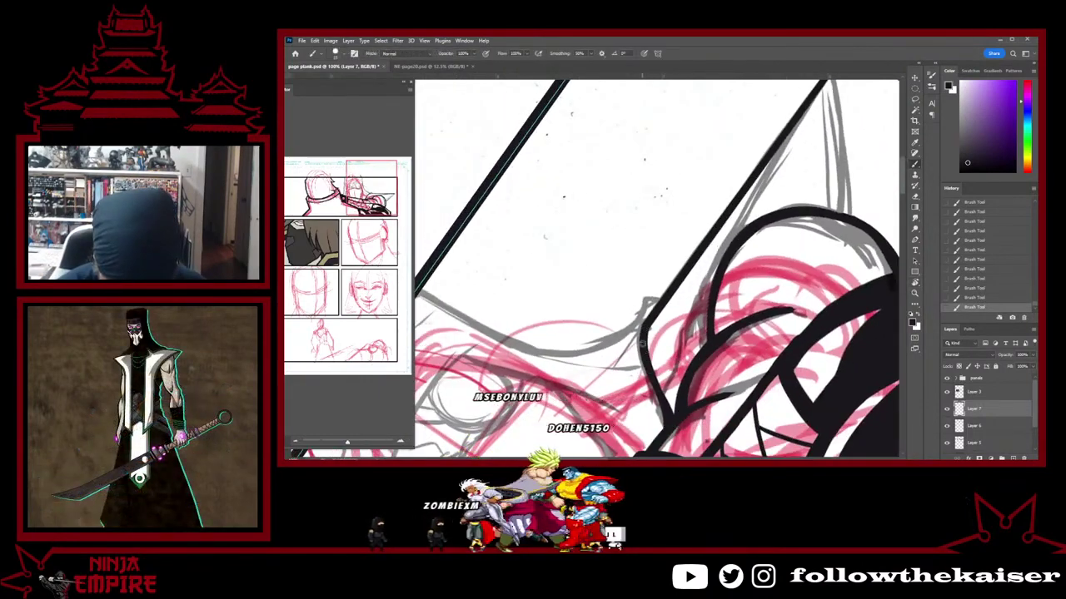
{"action": "key", "text": "space"}
{"action": "left_click_drag", "start_coordinate": [659, 319], "coordinate": [551, 445]}
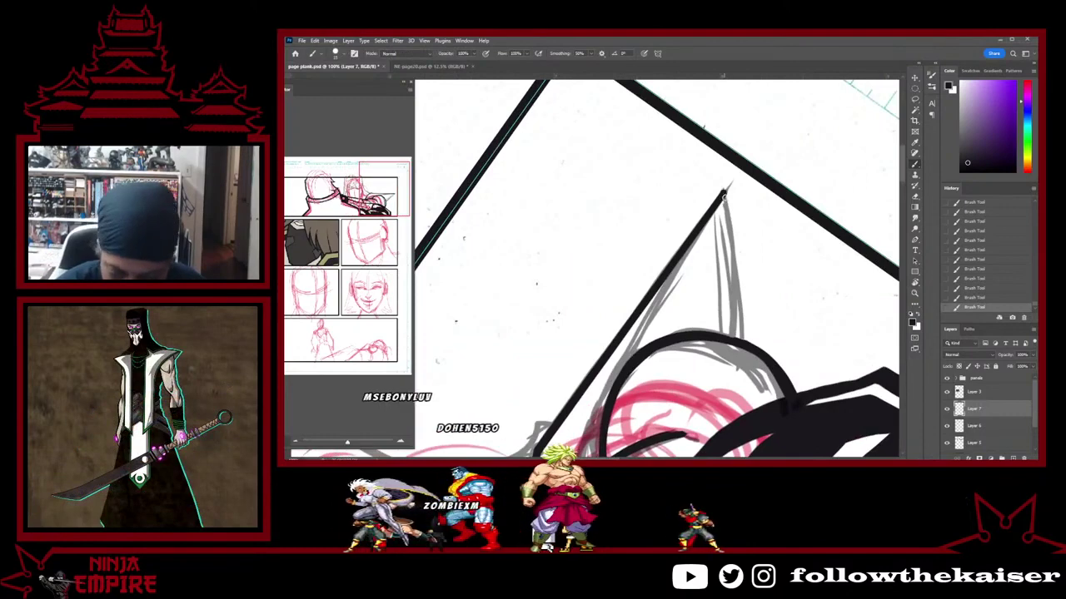
{"action": "left_click_drag", "start_coordinate": [725, 192], "coordinate": [740, 300]}
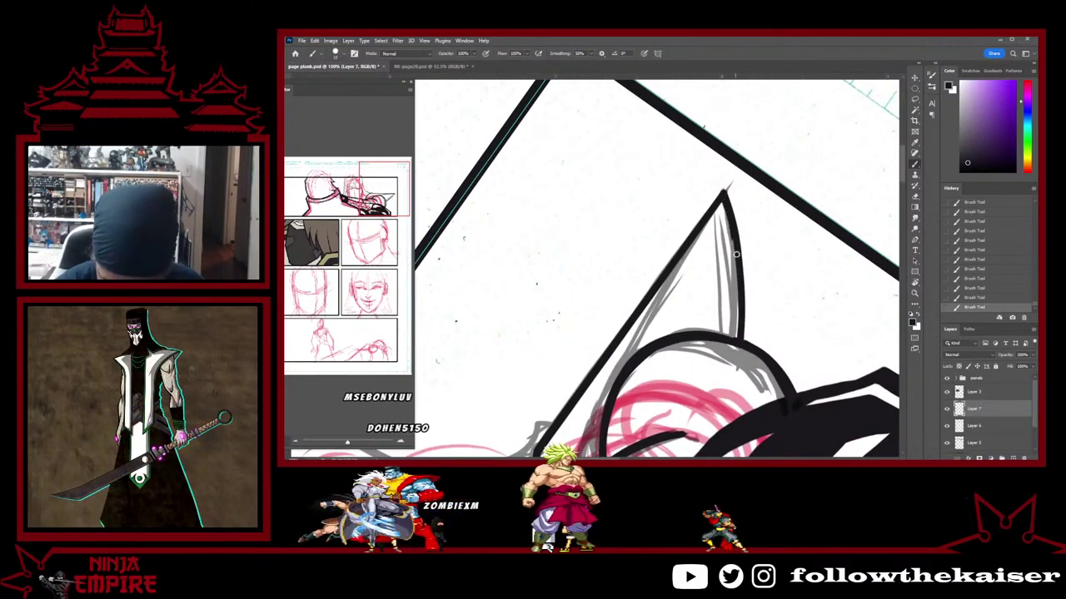
Ink the spike's inner edge beside the rounded shoulder and retouch its tip, undoing rejected strokes
{"action": "left_click_drag", "start_coordinate": [724, 307], "coordinate": [740, 223]}
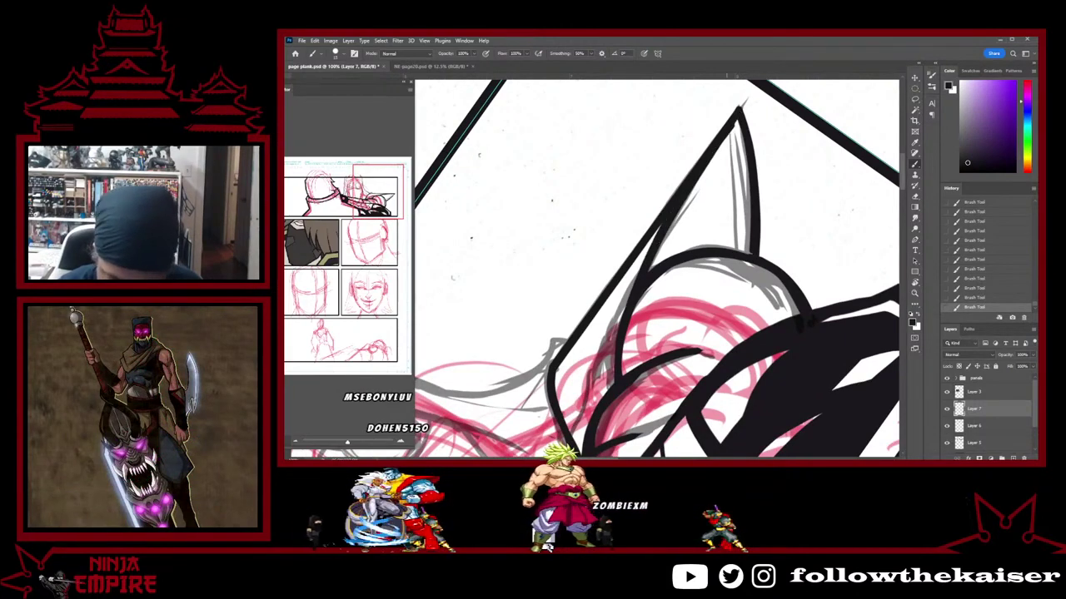
{"action": "key", "text": "ctrl+z"}
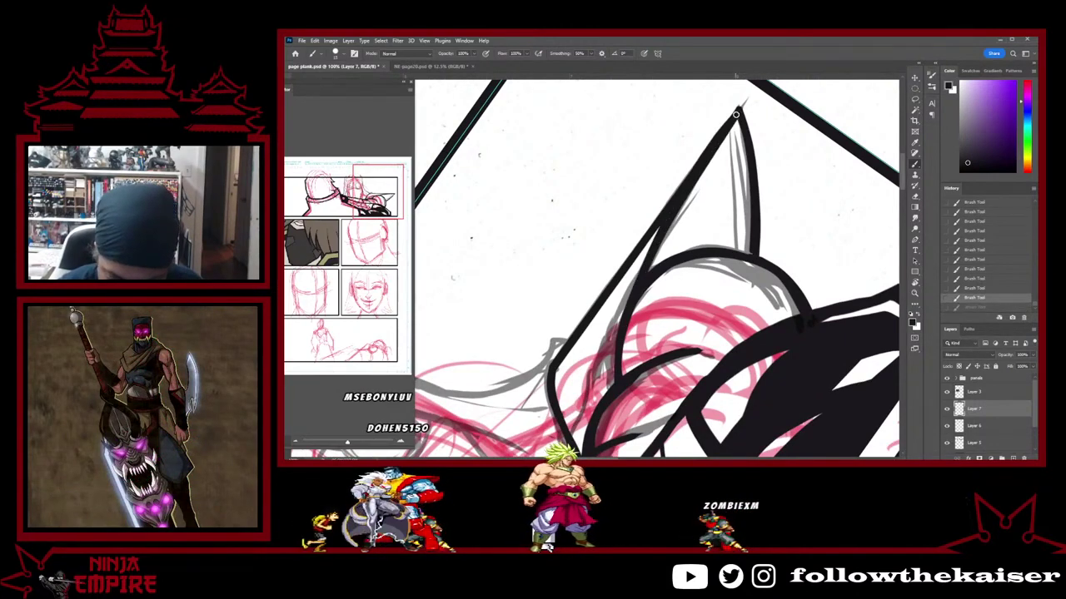
{"action": "mouse_move", "coordinate": [736, 114]}
{"action": "left_mouse_down"}
{"action": "mouse_move", "coordinate": [629, 311]}
{"action": "mouse_move", "coordinate": [672, 214]}
{"action": "mouse_move", "coordinate": [740, 108]}
{"action": "left_mouse_up"}
{"action": "key", "text": "ctrl+z"}
{"action": "scroll", "coordinate": [767, 319], "scroll_direction": "down", "scroll_amount": 3}
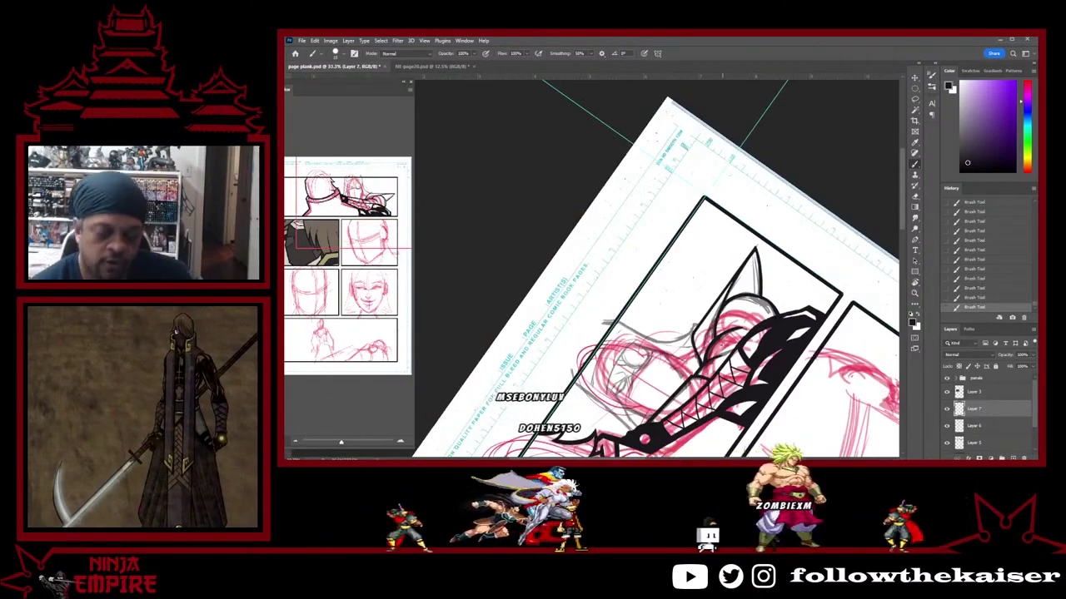
{"action": "key", "text": "ctrl+plus"}
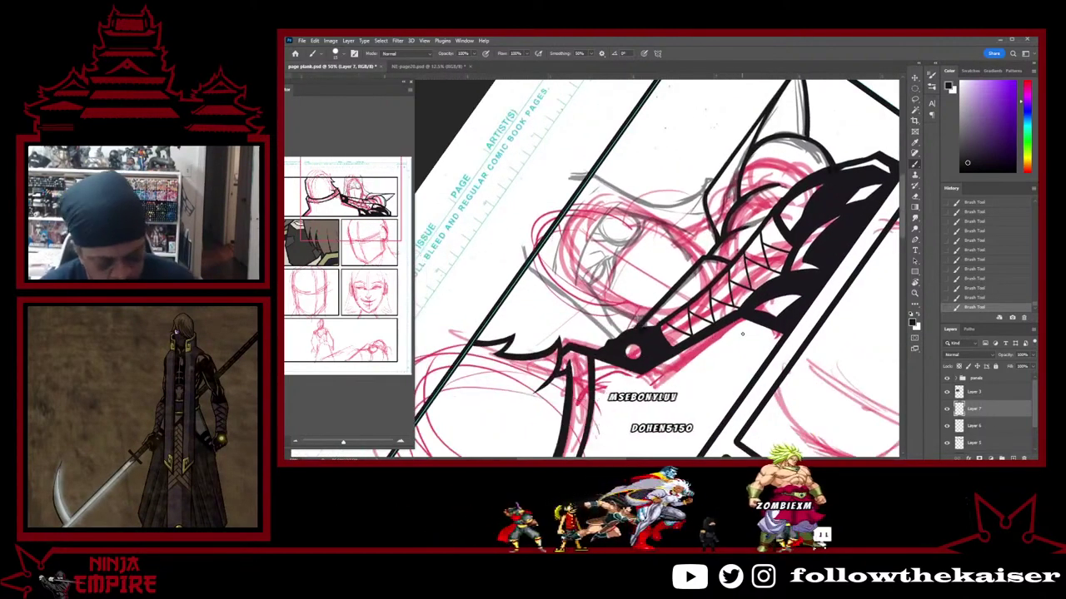
{"action": "key", "text": "r"}
{"action": "mouse_move", "coordinate": [736, 281]}
{"action": "left_mouse_down"}
{"action": "mouse_move", "coordinate": [739, 353]}
{"action": "mouse_move", "coordinate": [787, 382]}
{"action": "left_mouse_up"}
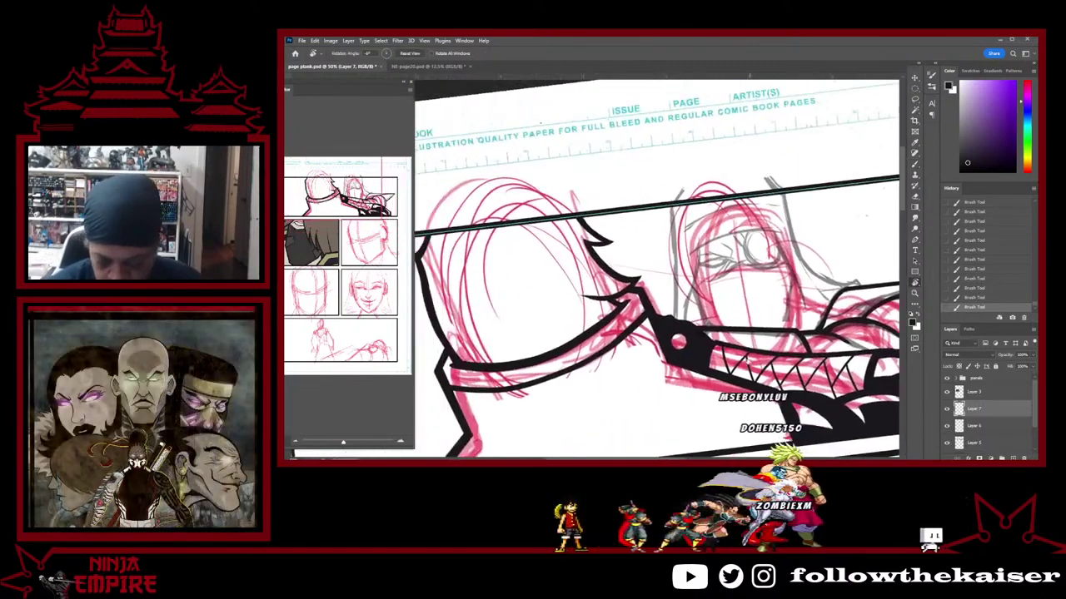
Ink the masked figure's outer hood edge beside the neighbouring figure and the opposite side line of the face
{"action": "key", "text": "ctrl+plus"}
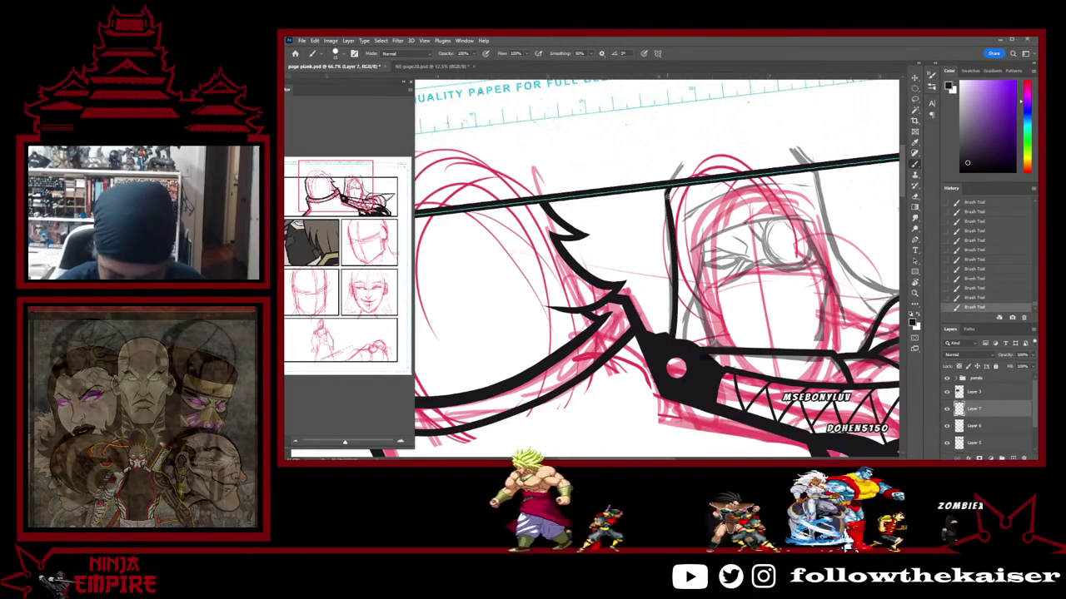
{"action": "mouse_move", "coordinate": [805, 315]}
{"action": "left_mouse_down"}
{"action": "mouse_move", "coordinate": [613, 322]}
{"action": "mouse_move", "coordinate": [582, 308]}
{"action": "left_mouse_up"}
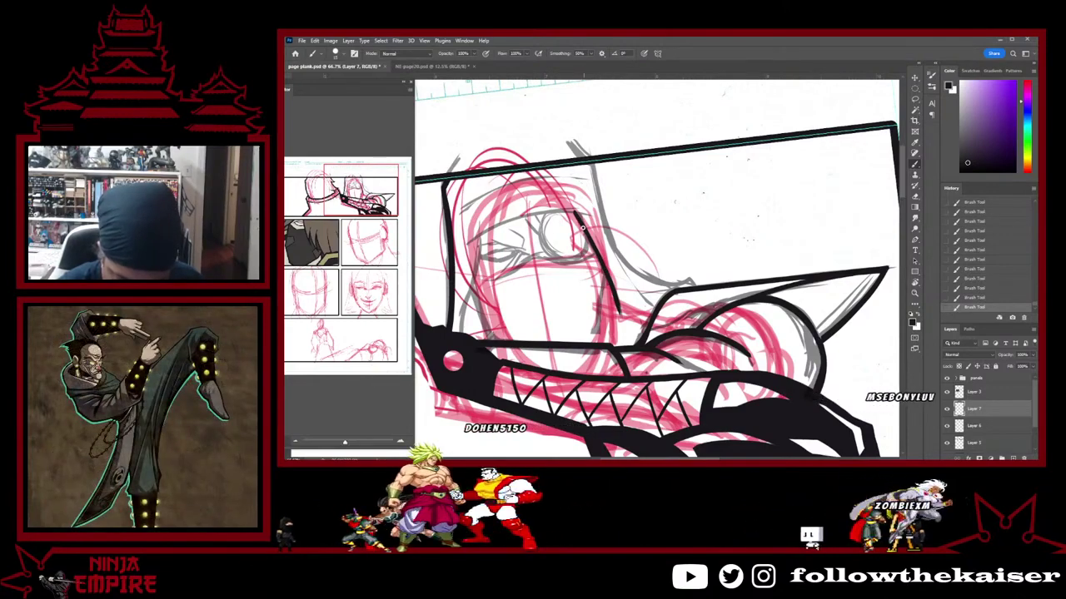
{"action": "left_click_drag", "start_coordinate": [646, 283], "coordinate": [740, 231]}
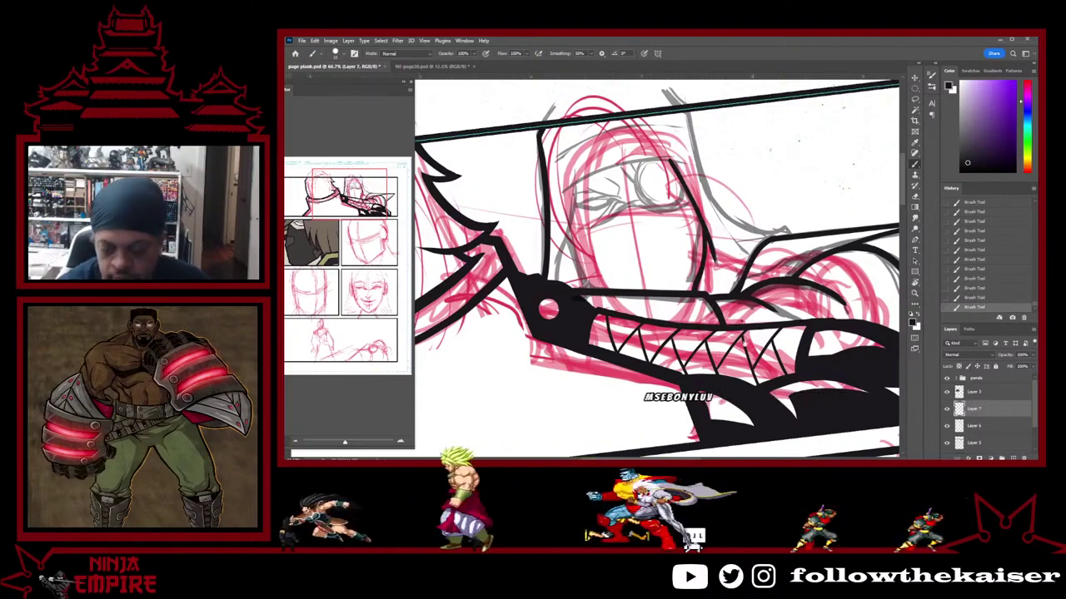
Ink the other outer hood edge from the panel border down to the shoulder spike, undoing rejected strokes
{"action": "left_click_drag", "start_coordinate": [699, 218], "coordinate": [584, 260]}
{"action": "left_click_drag", "start_coordinate": [573, 155], "coordinate": [611, 268]}
{"action": "key", "text": "ctrl+z"}
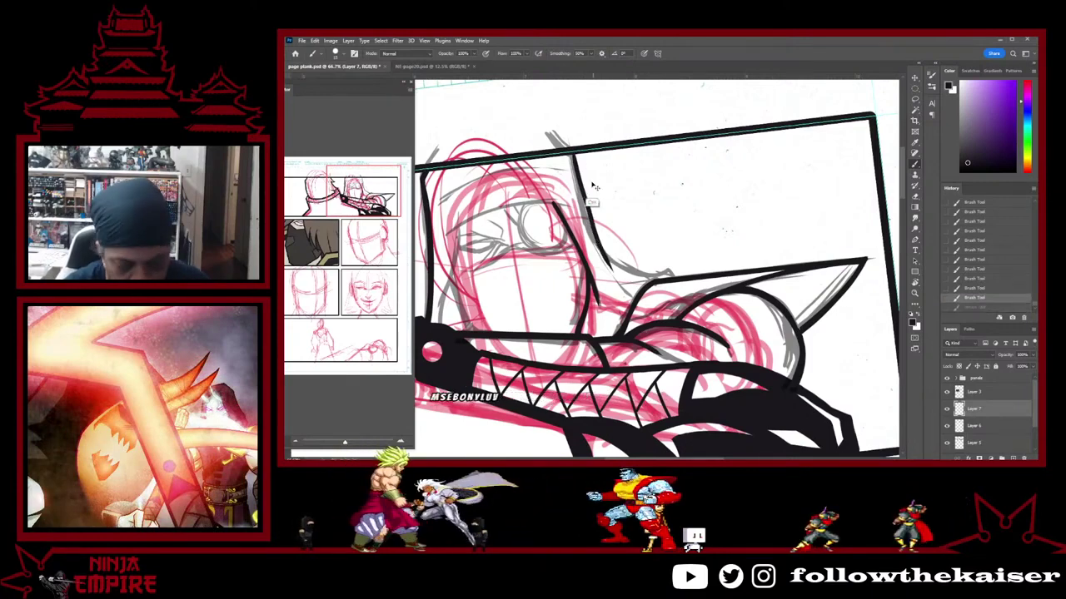
{"action": "left_click_drag", "start_coordinate": [574, 157], "coordinate": [612, 287]}
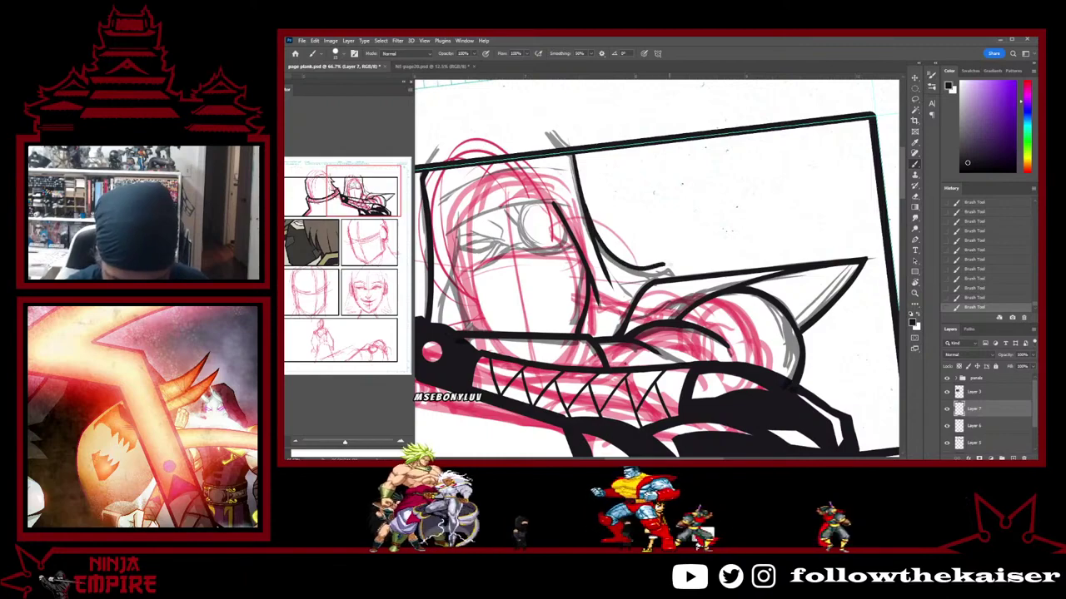
{"action": "key", "text": "ctrl+z"}
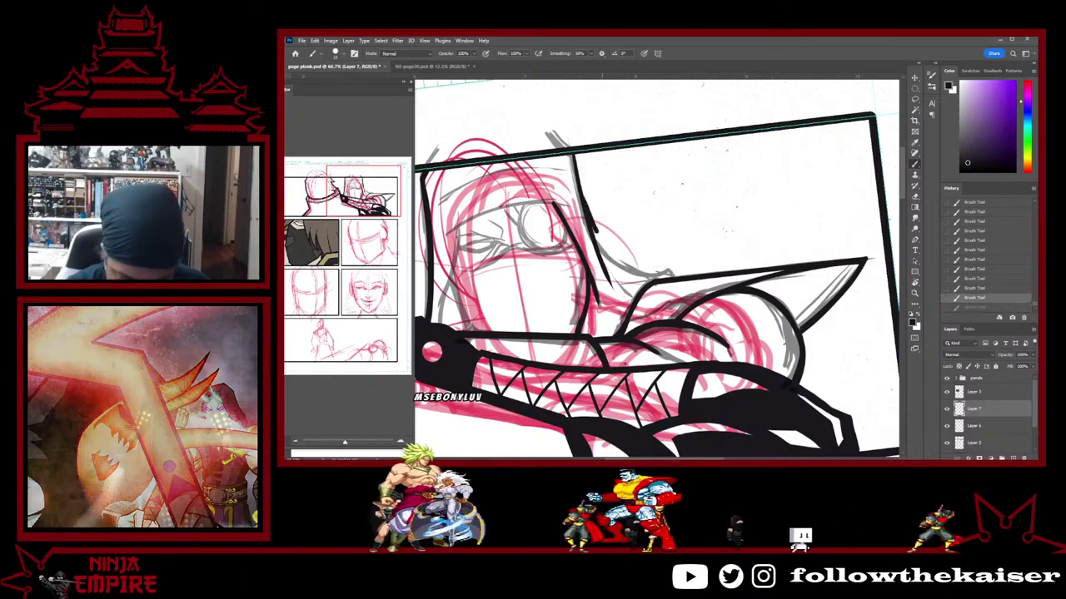
{"action": "mouse_move", "coordinate": [592, 235]}
{"action": "left_mouse_down"}
{"action": "mouse_move", "coordinate": [630, 268]}
{"action": "mouse_move", "coordinate": [671, 271]}
{"action": "left_mouse_up"}
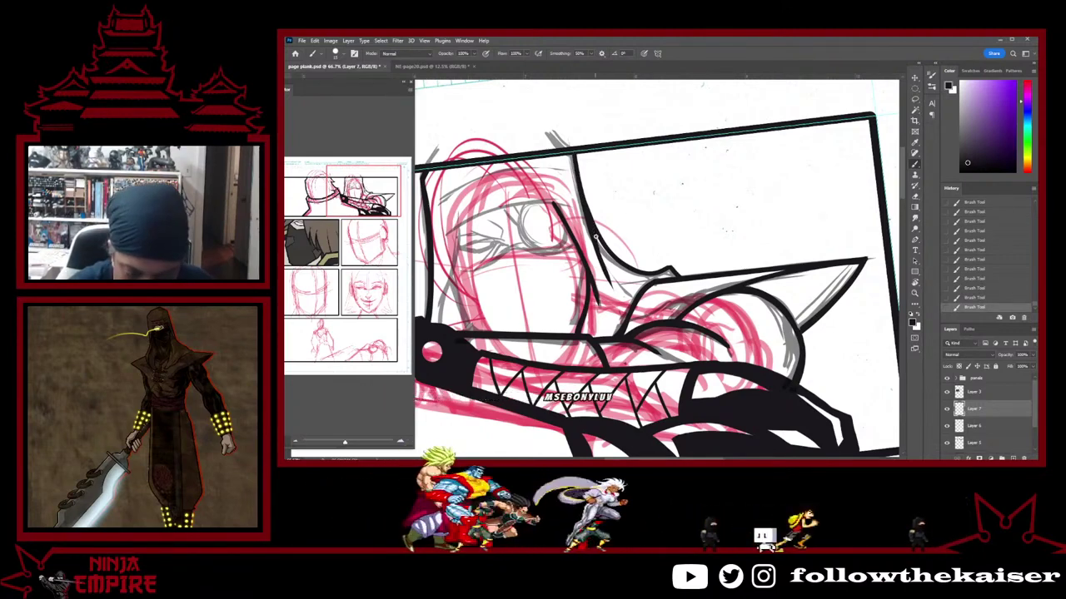
Refine the small pointed join between the hood's edge and the shoulder spike, erasing excess ink around its tip
{"action": "key", "text": "r"}
{"action": "left_click_drag", "start_coordinate": [739, 349], "coordinate": [612, 375]}
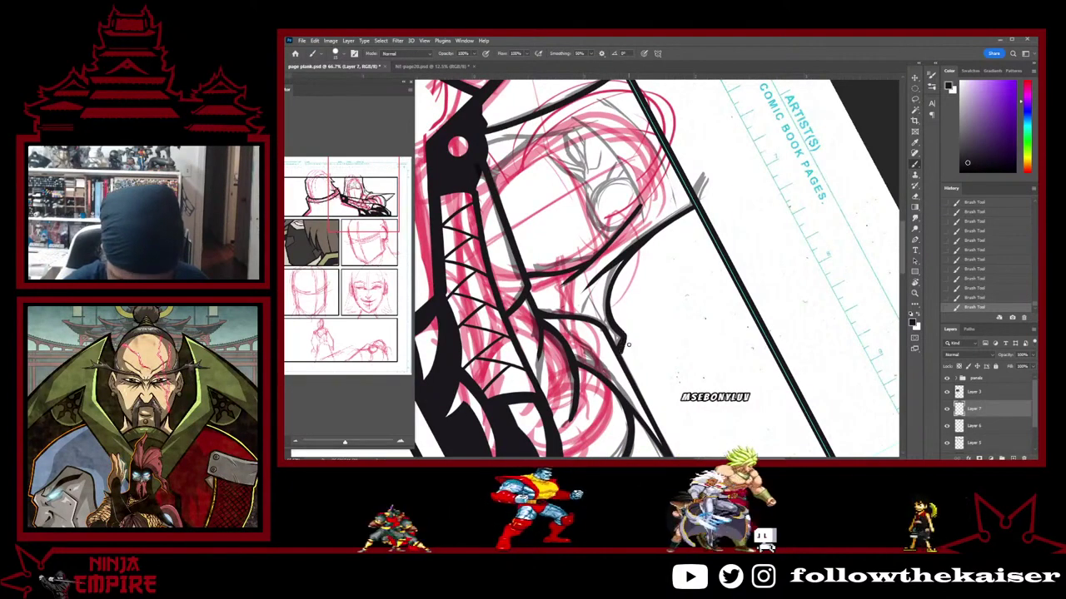
{"action": "key", "text": "r"}
{"action": "left_click_drag", "start_coordinate": [690, 304], "coordinate": [691, 235]}
{"action": "key", "text": "e"}
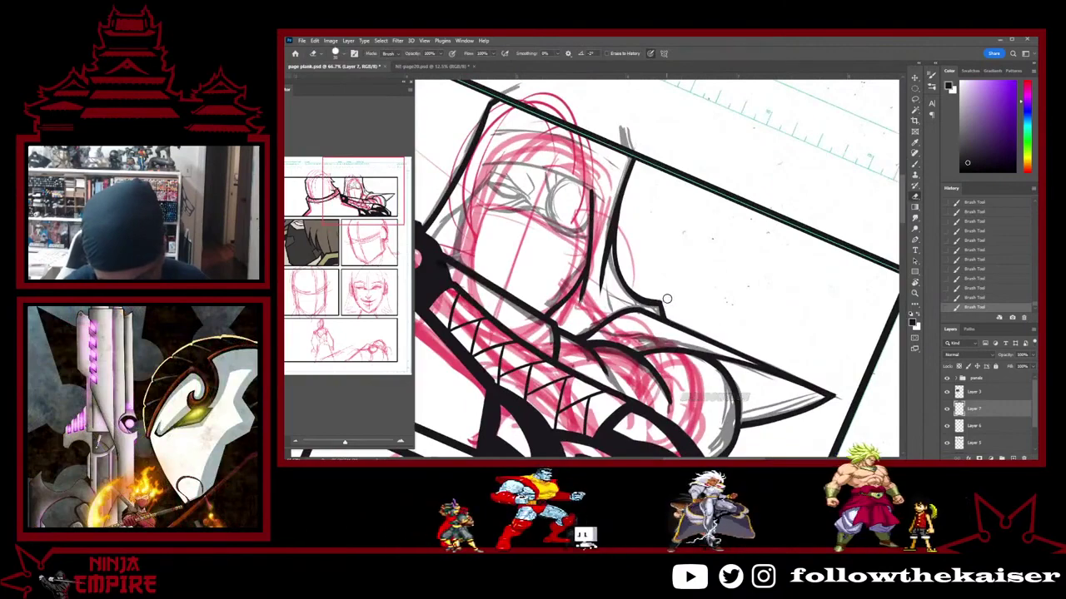
Retouch the upper part of the spike-side hood edge below the panel border, undoing a rejected stroke
{"action": "key", "text": "r"}
{"action": "left_click_drag", "start_coordinate": [727, 261], "coordinate": [635, 241]}
{"action": "key", "text": "b"}
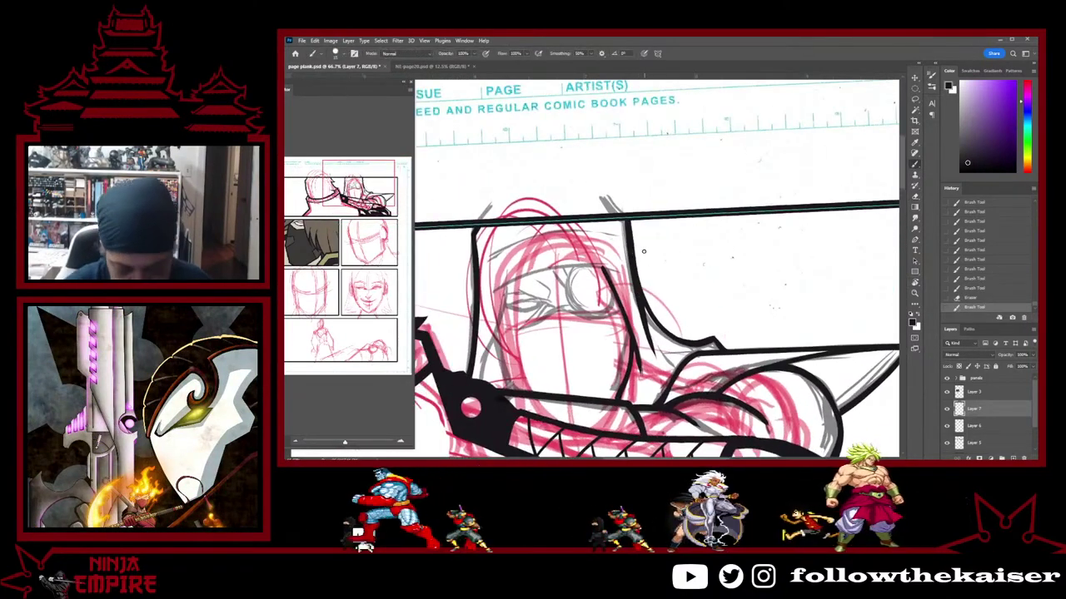
{"action": "key", "text": "ctrl+z"}
{"action": "left_click_drag", "start_coordinate": [635, 278], "coordinate": [638, 283]}
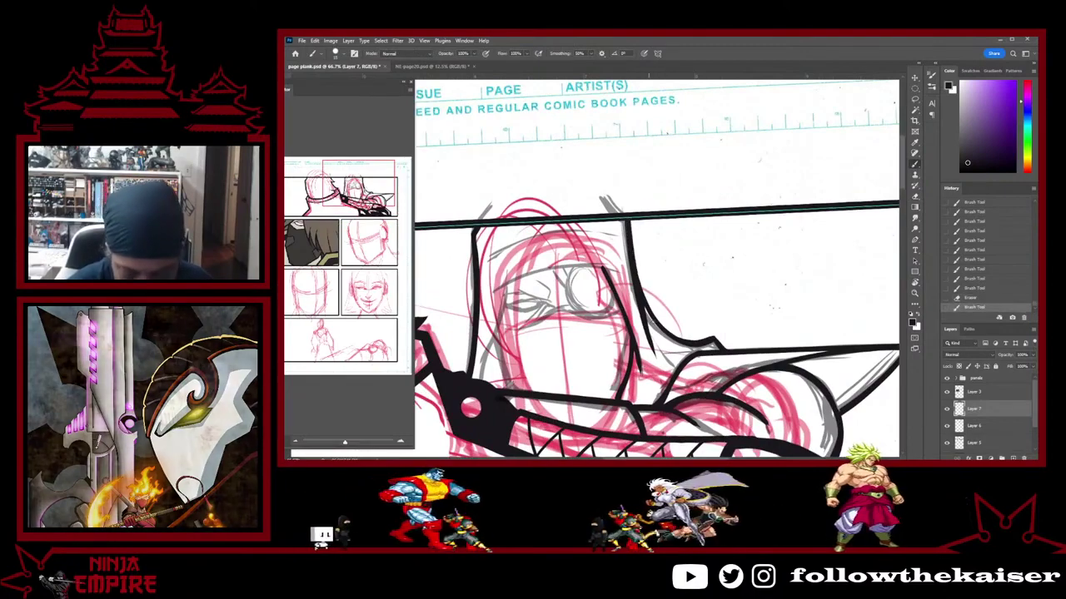
Trim the lower end of the line along the face with the eraser and reinforce the hood's curve toward the spike
{"action": "left_click_drag", "start_coordinate": [766, 267], "coordinate": [792, 219]}
{"action": "key", "text": "e"}
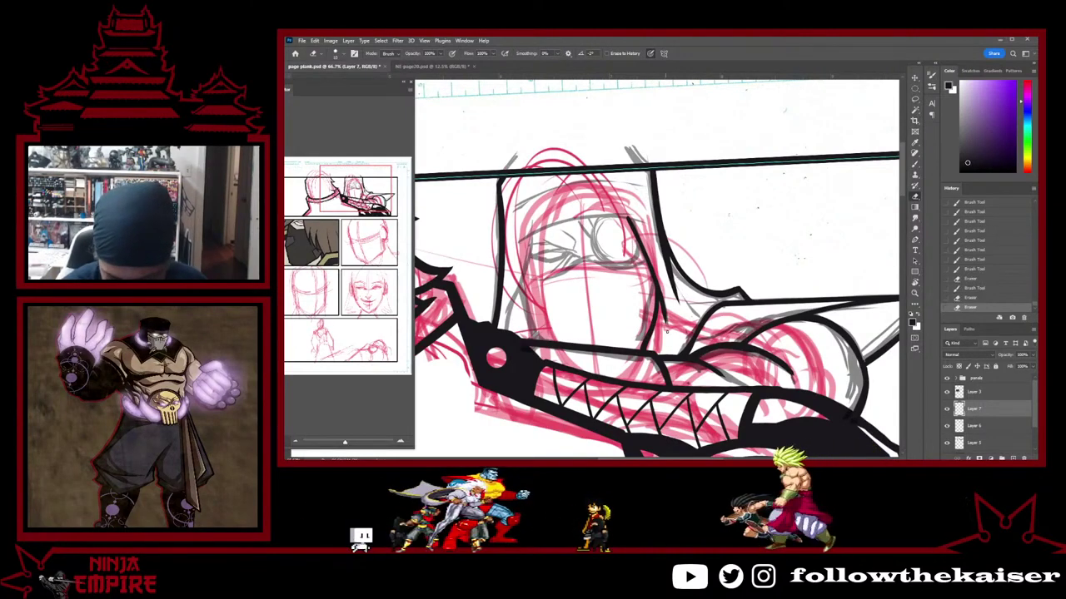
{"action": "left_click_drag", "start_coordinate": [660, 305], "coordinate": [663, 316]}
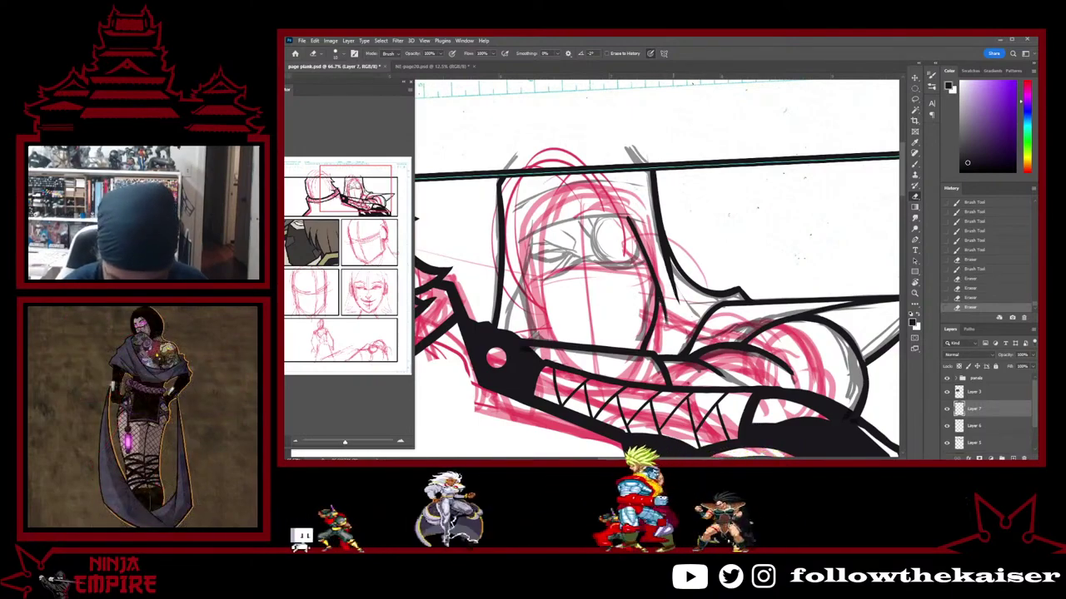
{"action": "key", "text": "r"}
{"action": "left_click_drag", "start_coordinate": [740, 278], "coordinate": [730, 213]}
{"action": "key", "text": "b"}
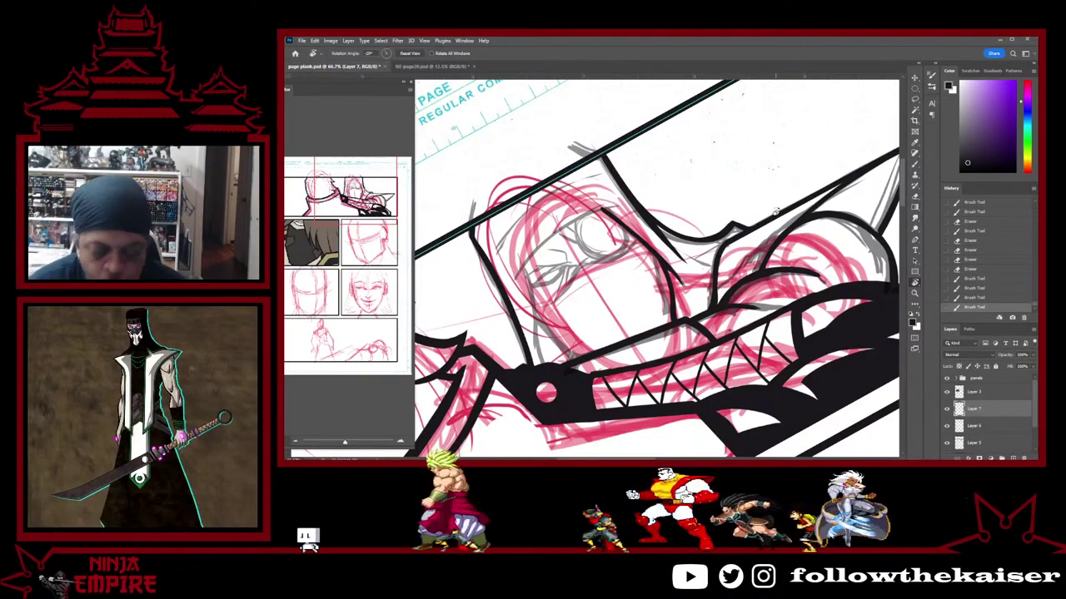
Ink the inner hood fold from beside the masked figure's sketched eye down to the solid black strap joint
{"action": "scroll", "coordinate": [546, 306], "scroll_direction": "up", "scroll_amount": 2}
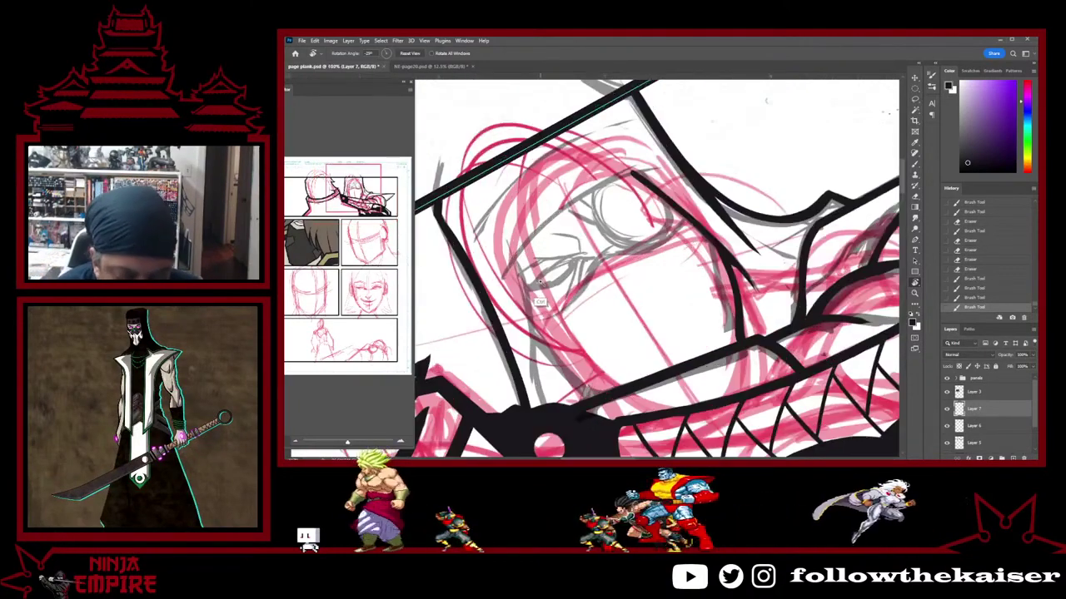
{"action": "left_click_drag", "start_coordinate": [546, 307], "coordinate": [642, 219]}
{"action": "scroll", "coordinate": [642, 219], "scroll_direction": "down", "scroll_amount": 1}
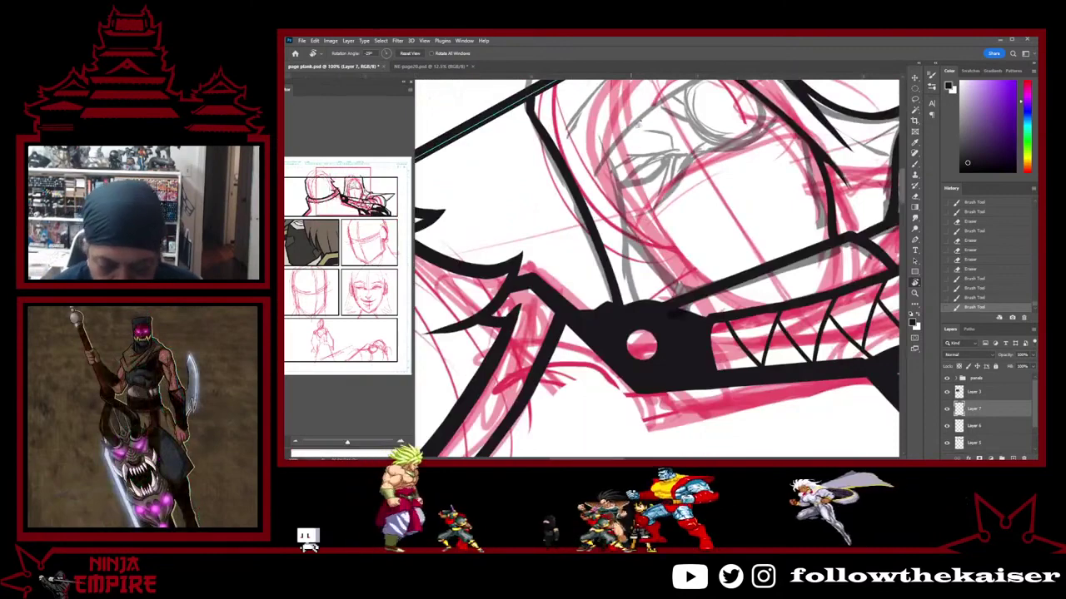
{"action": "key", "text": "b"}
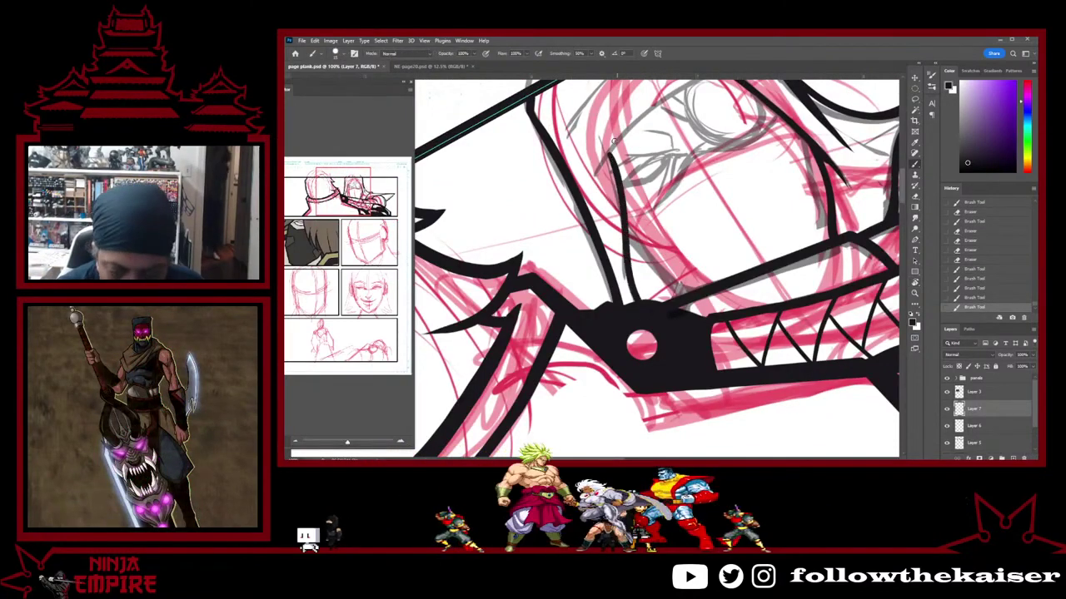
{"action": "left_click_drag", "start_coordinate": [614, 148], "coordinate": [633, 282]}
{"action": "left_click_drag", "start_coordinate": [622, 185], "coordinate": [639, 295]}
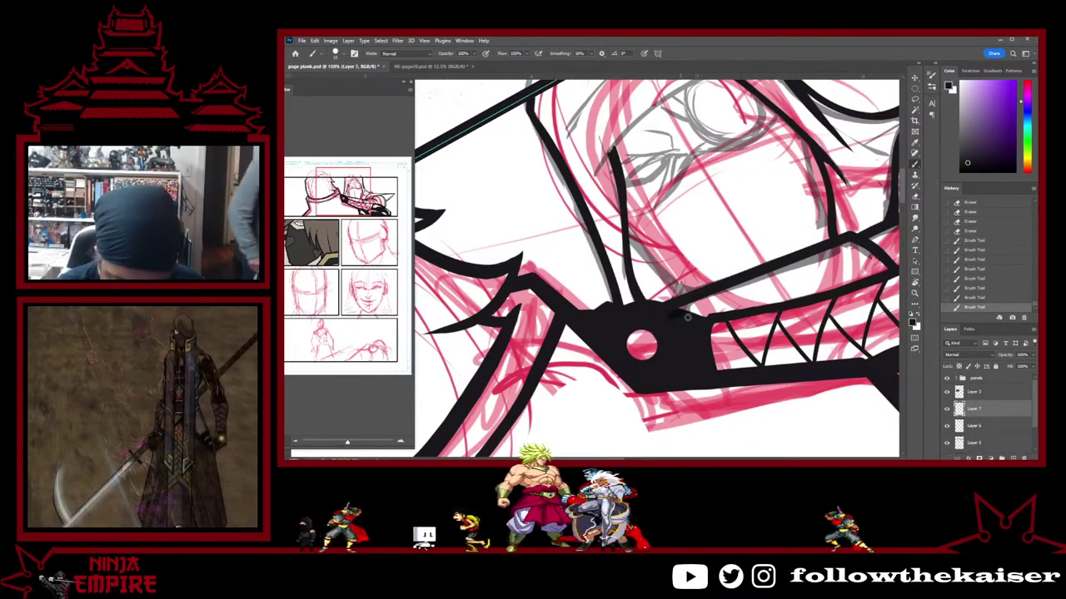
Ink a second fold line branching off the inner hood fold down to the strap's upper edge
{"action": "key", "text": "r"}
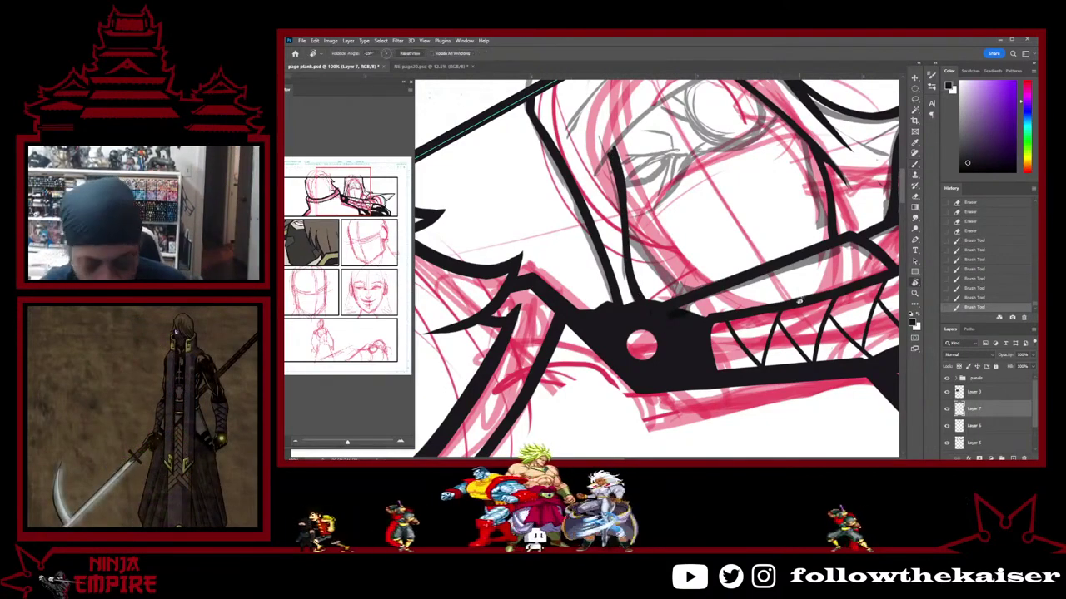
{"action": "left_click_drag", "start_coordinate": [798, 301], "coordinate": [823, 280]}
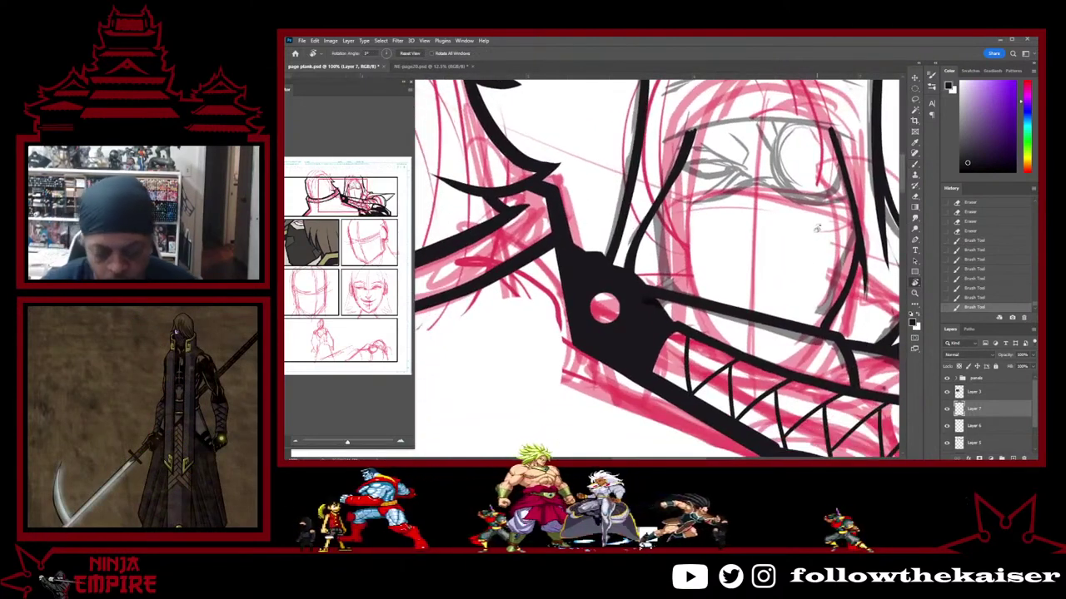
{"action": "key", "text": "b"}
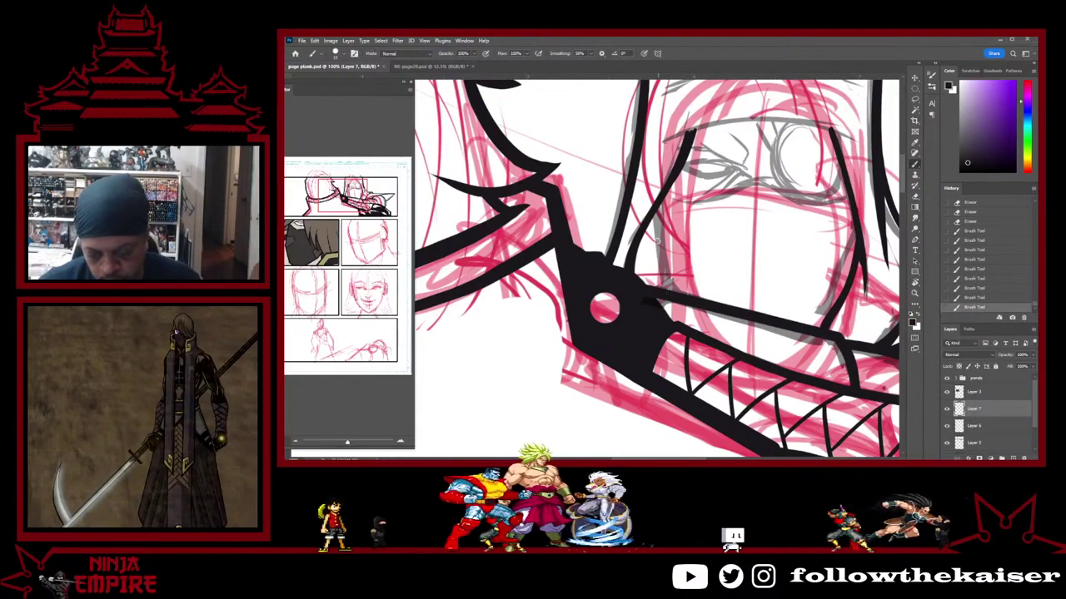
{"action": "left_click_drag", "start_coordinate": [657, 212], "coordinate": [666, 286]}
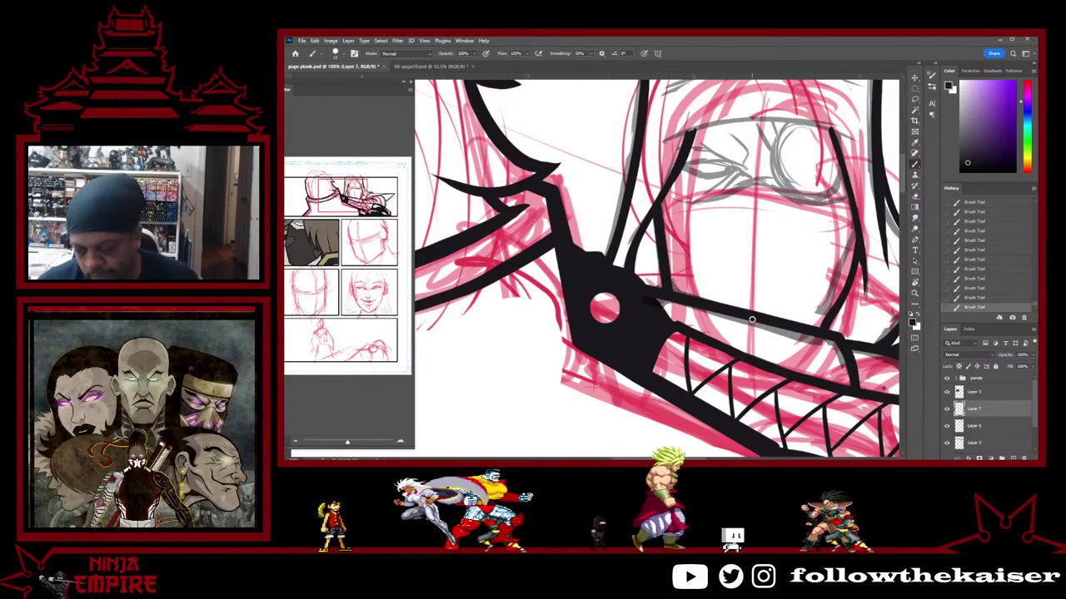
Make a circular selection on the strap below the face and fill it with black on a new layer
{"action": "scroll", "coordinate": [751, 319], "scroll_direction": "down", "scroll_amount": 2}
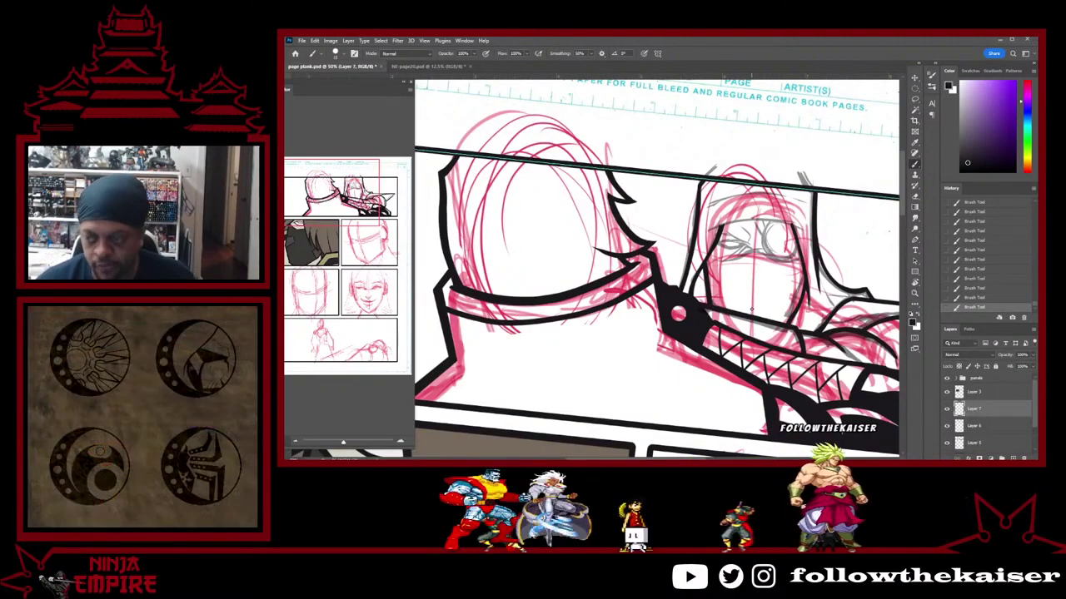
{"action": "scroll", "coordinate": [740, 265], "scroll_direction": "up", "scroll_amount": 1}
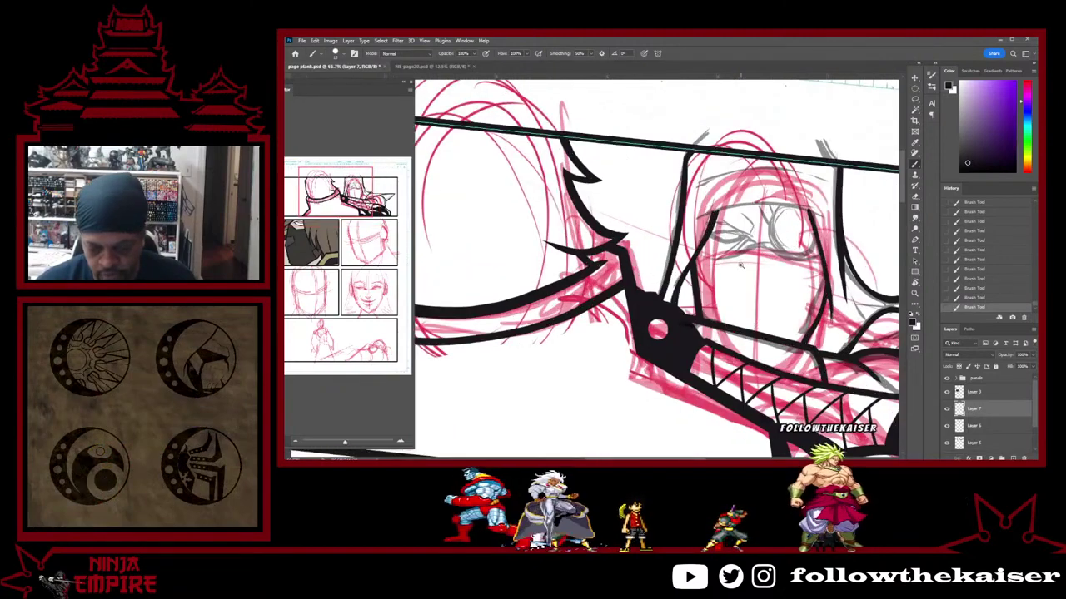
{"action": "scroll", "coordinate": [741, 265], "scroll_direction": "up", "scroll_amount": 1}
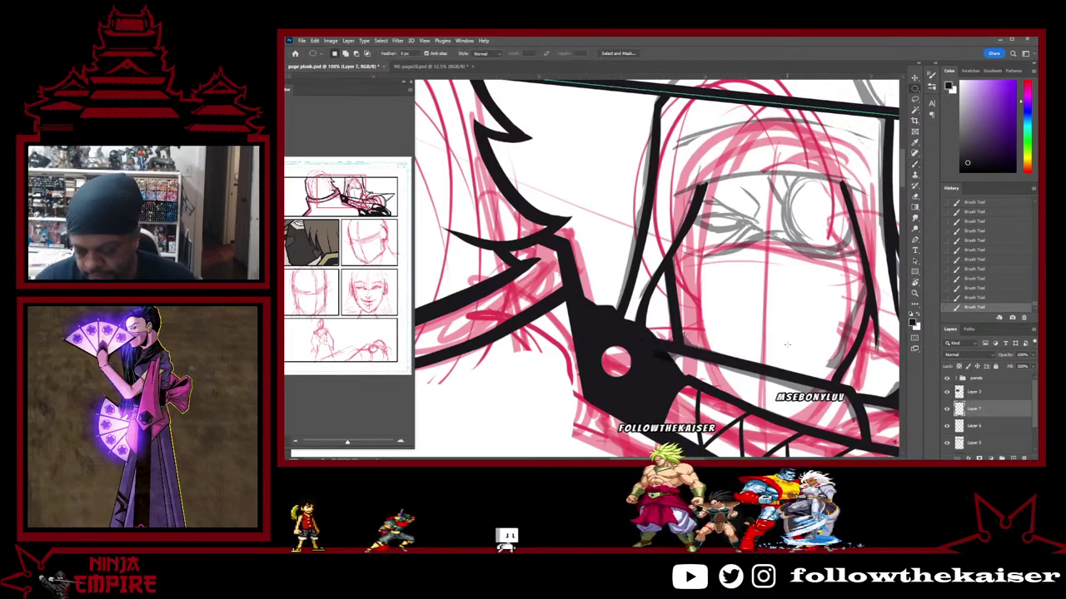
{"action": "key", "text": "m"}
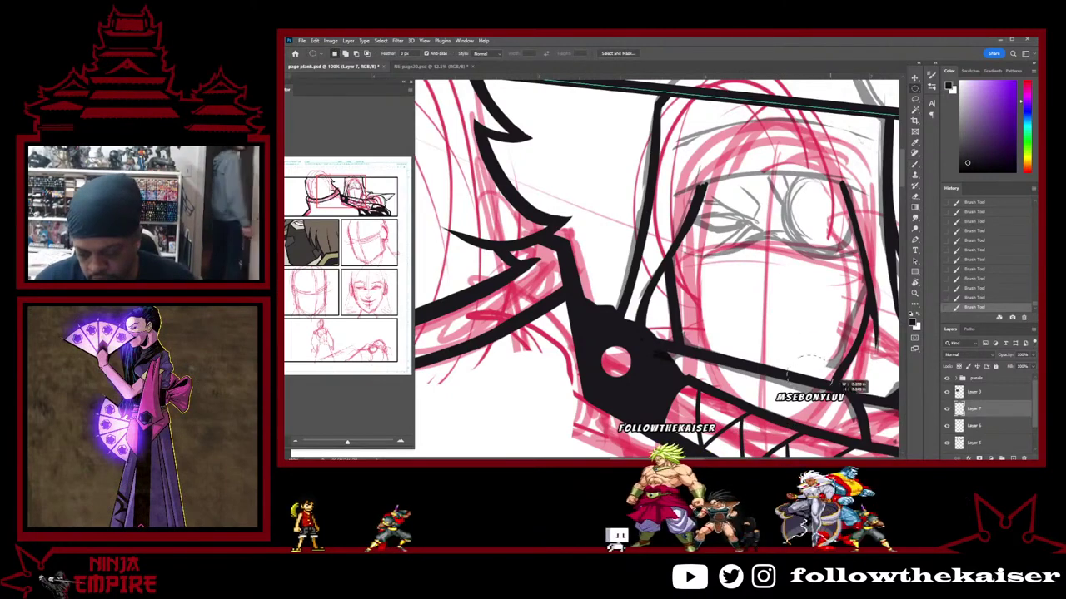
{"action": "left_click_drag", "start_coordinate": [798, 357], "coordinate": [830, 382]}
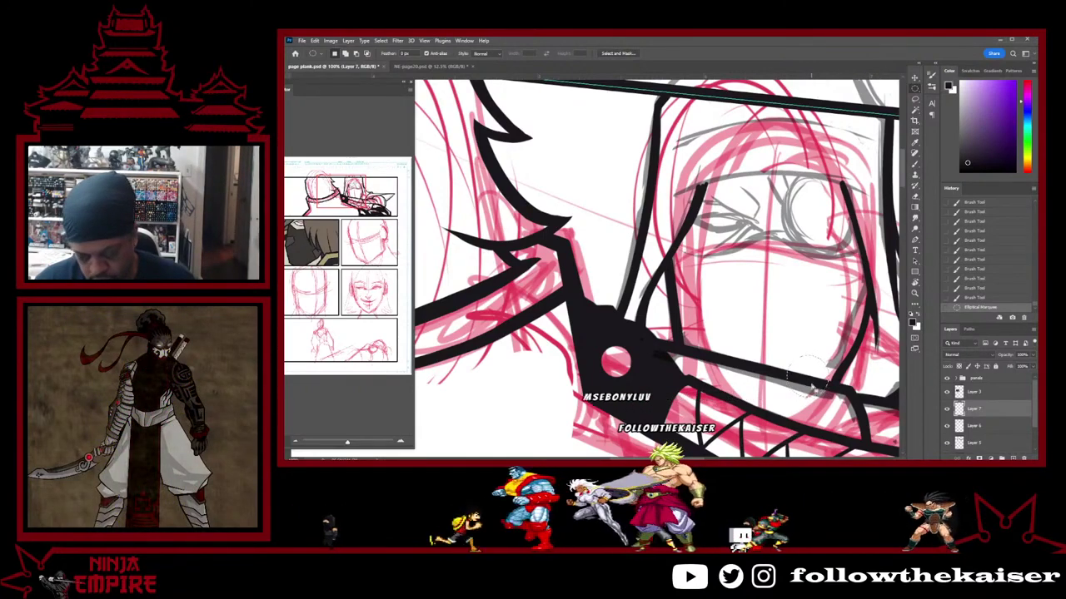
{"action": "left_click", "coordinate": [1014, 458]}
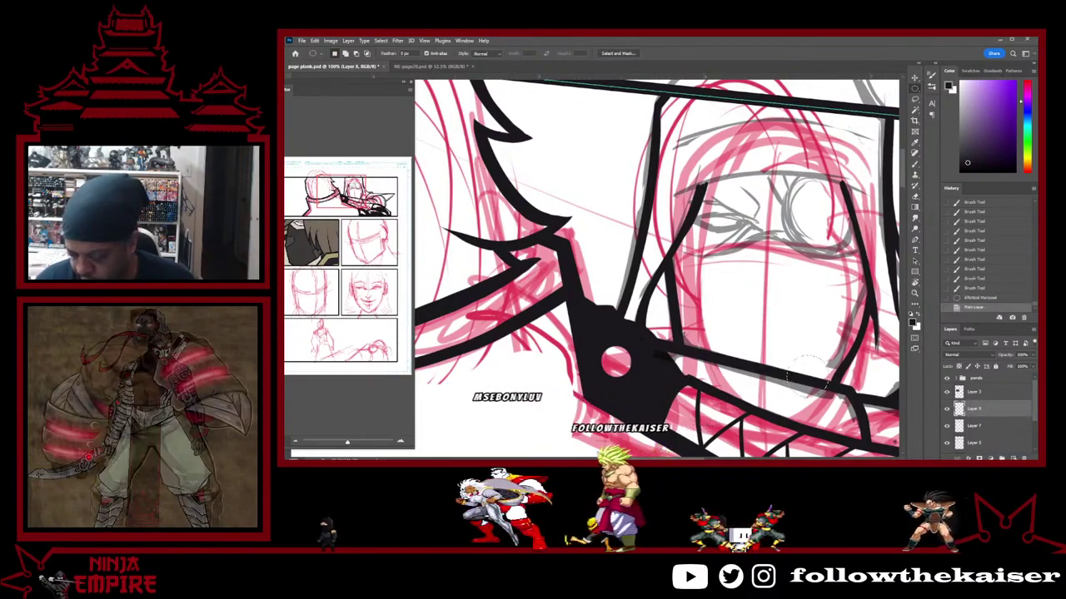
{"action": "key", "text": "alt+BackSpace"}
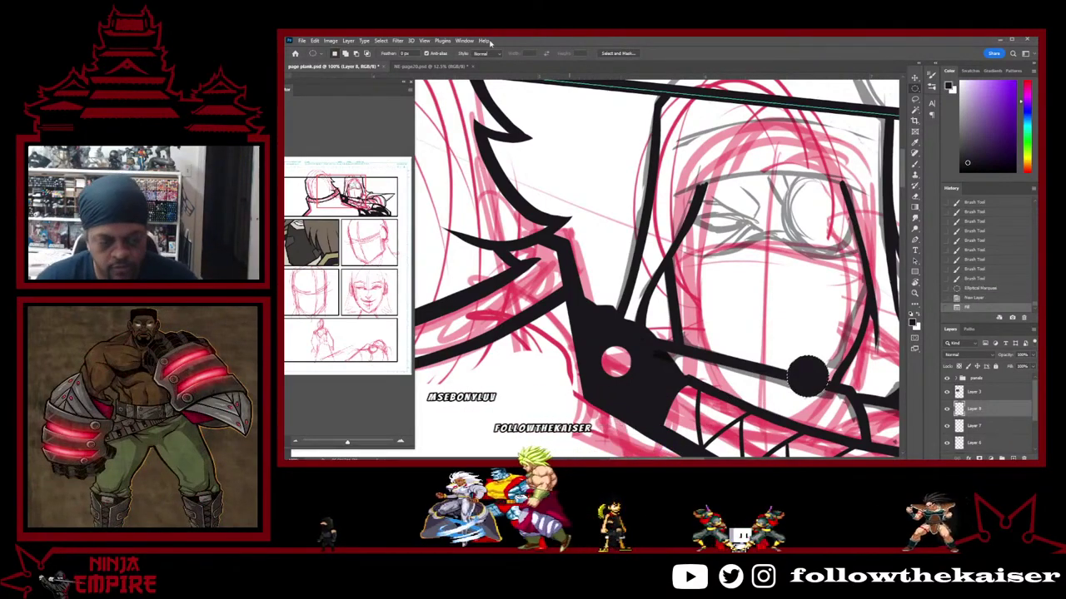
Contract the circular selection by 5 pixels twice in a row
{"action": "left_click", "coordinate": [383, 40]}
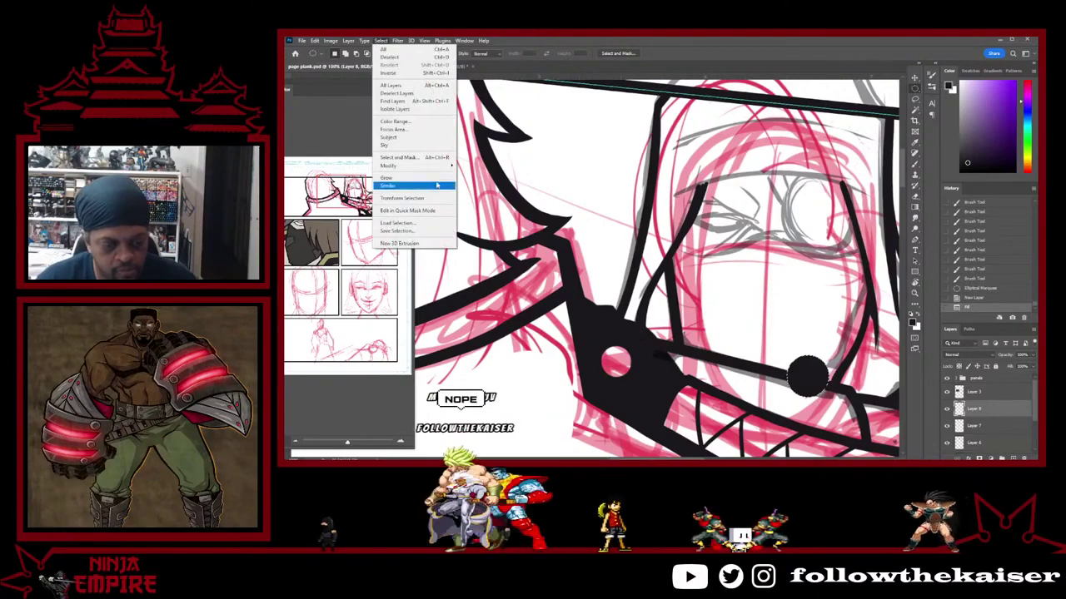
{"action": "mouse_move", "coordinate": [417, 166]}
{"action": "left_click", "coordinate": [467, 188]}
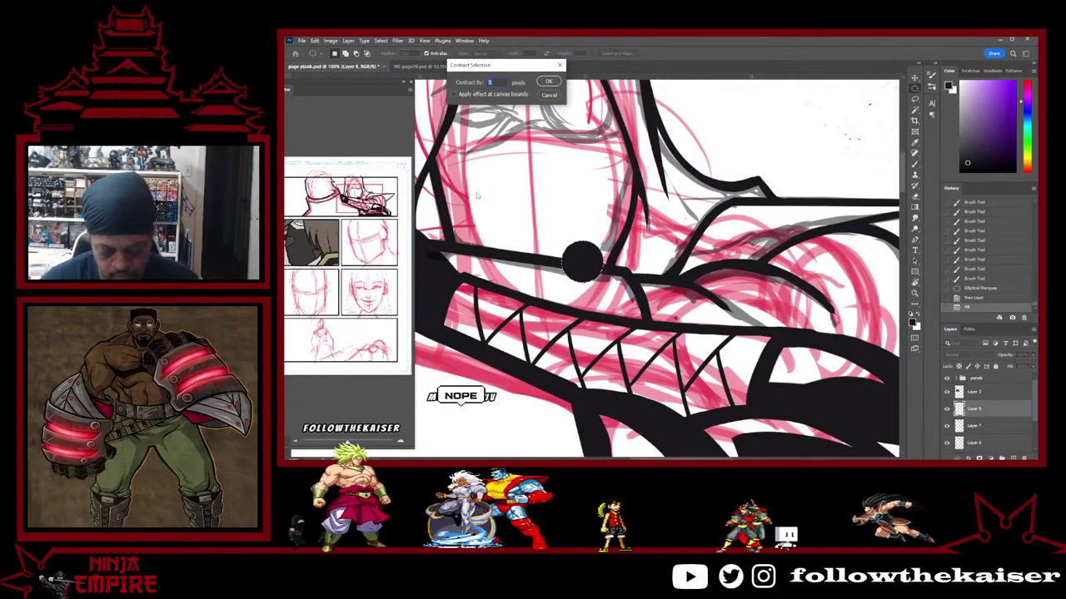
{"action": "key", "text": "Return"}
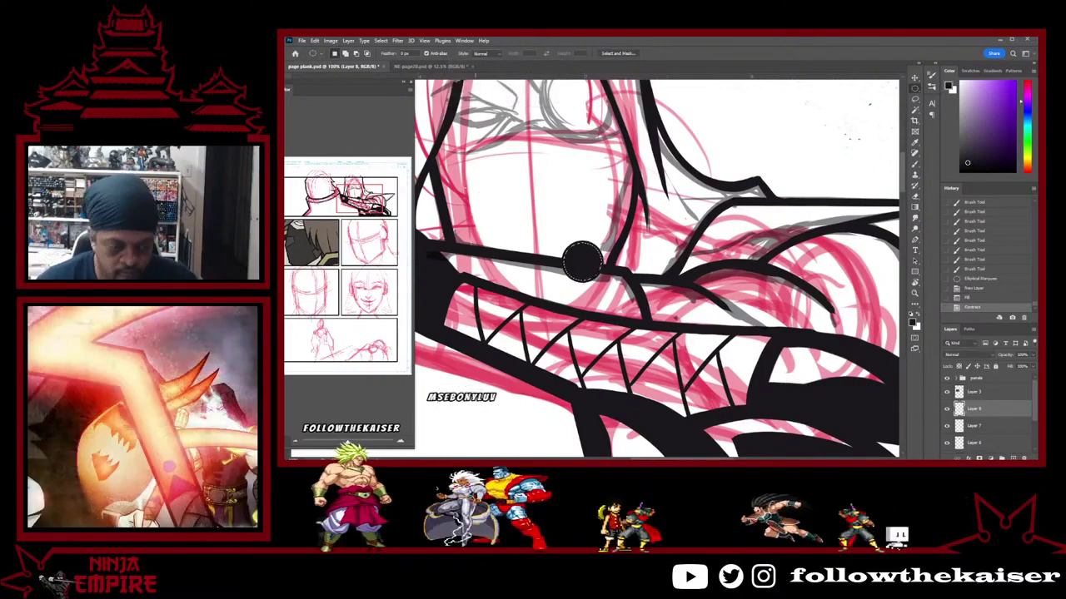
{"action": "left_click", "coordinate": [380, 41]}
{"action": "mouse_move", "coordinate": [408, 164]}
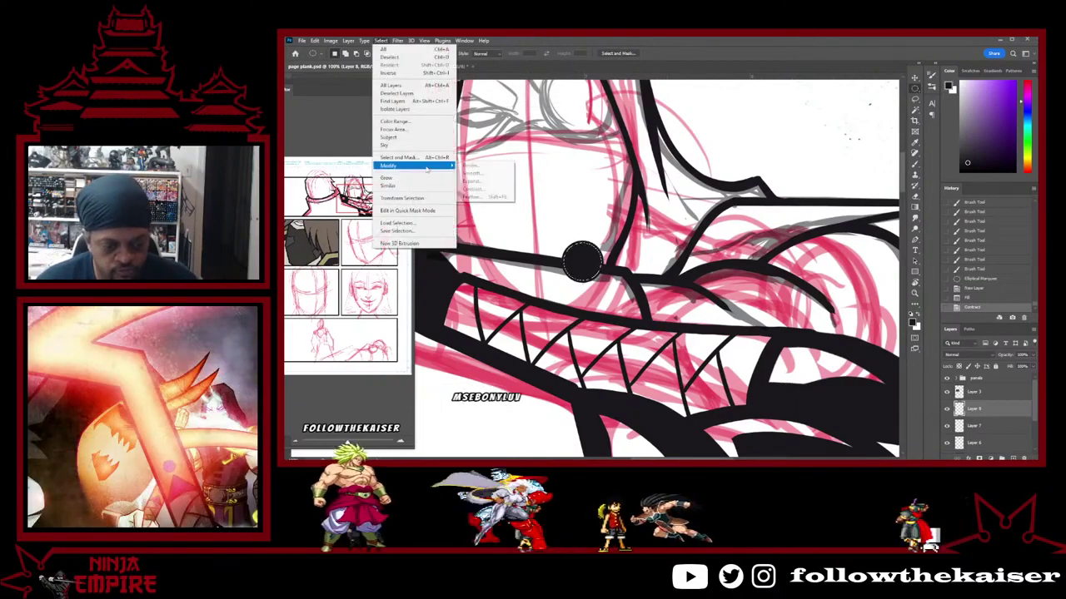
{"action": "left_click", "coordinate": [474, 190]}
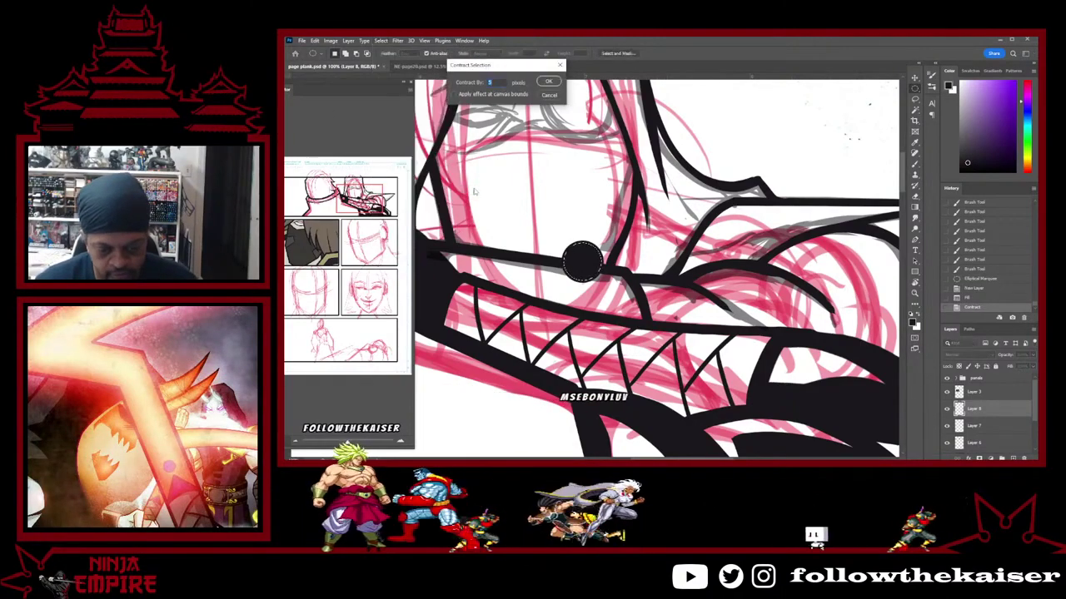
{"action": "key", "text": "Return"}
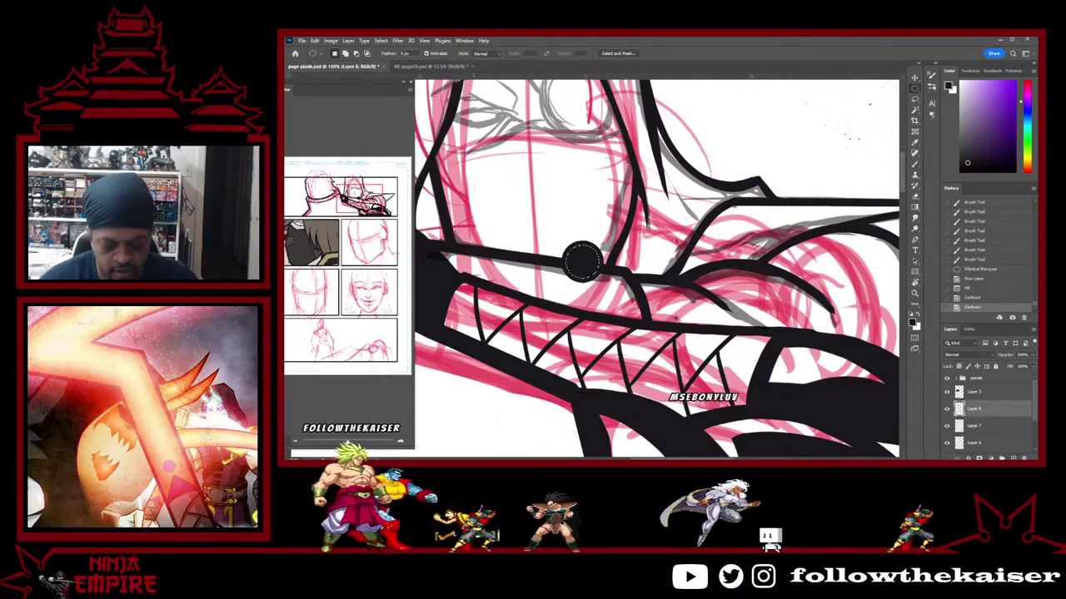
Clear the black fill inside the contracted circular selection to leave a ring outline on the strap, and deselect
{"action": "key", "text": "ctrl+x"}
{"action": "key", "text": "ctrl+z"}
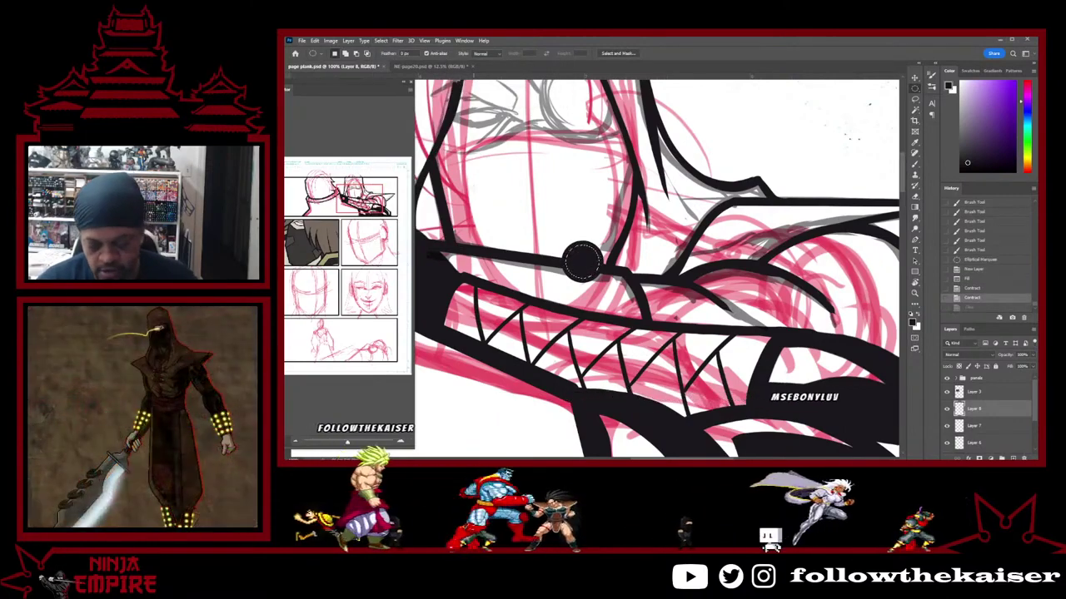
{"action": "key", "text": "Delete"}
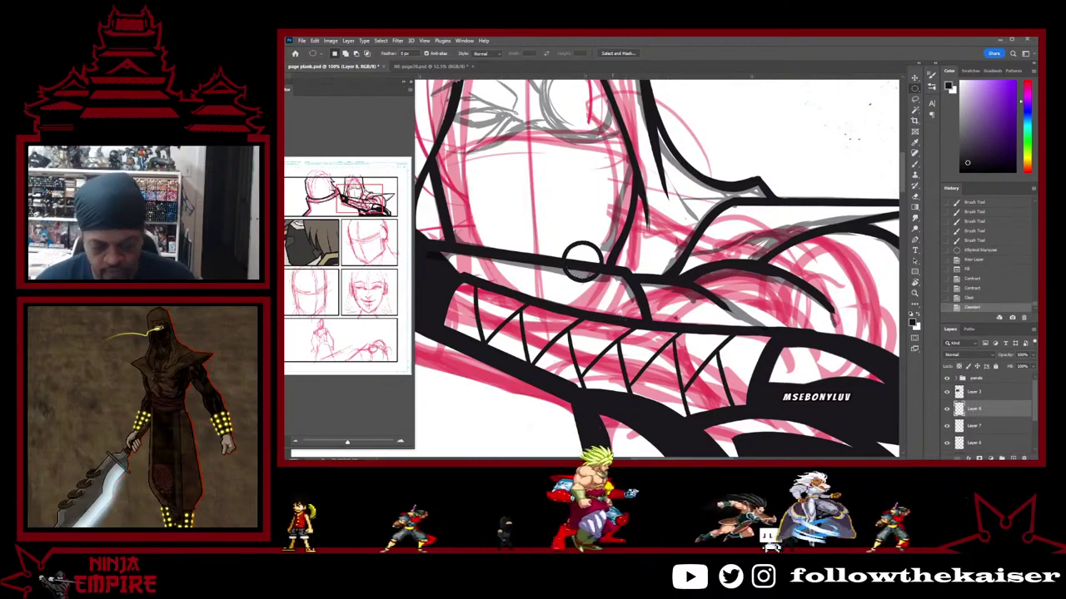
Duplicate the full ring onto a new layer and park the copy in the blank area above the masked figure's shoulder
{"action": "key", "text": "e"}
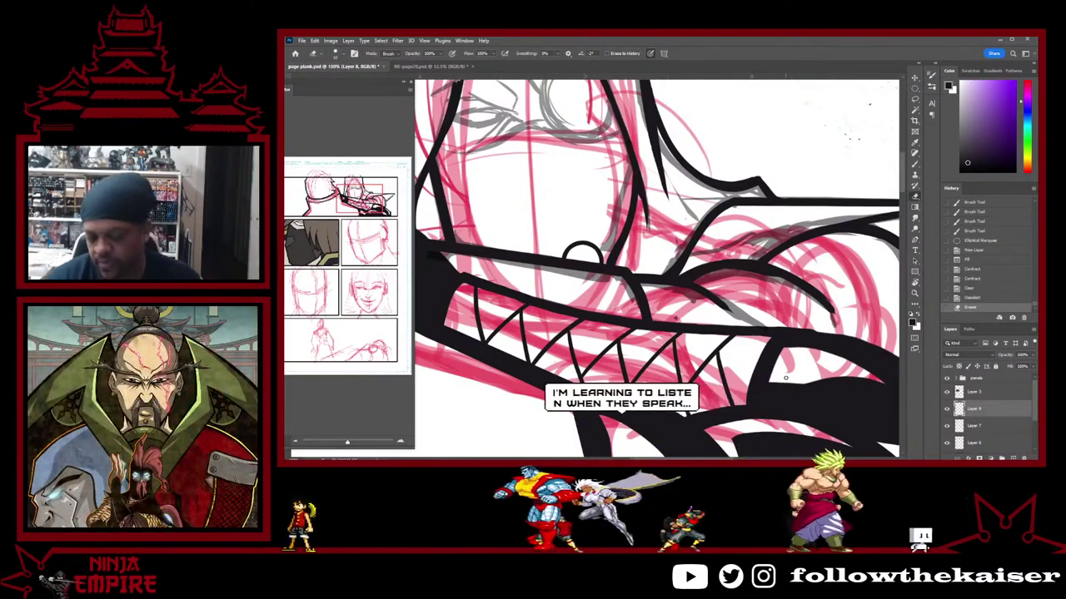
{"action": "key", "text": "ctrl+z"}
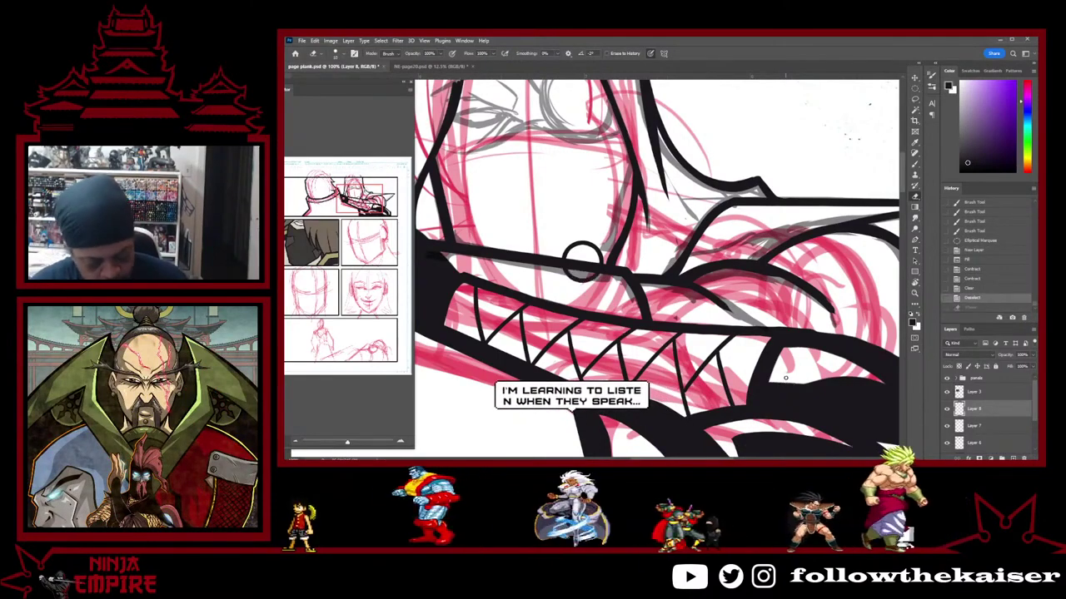
{"action": "key", "text": "ctrl+v"}
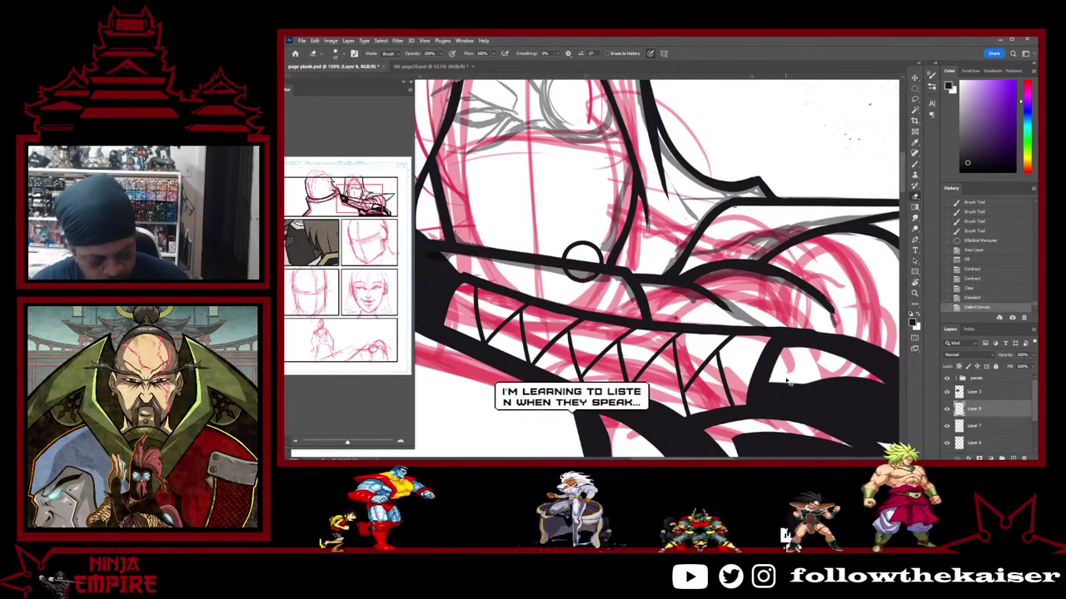
{"action": "key", "text": "v"}
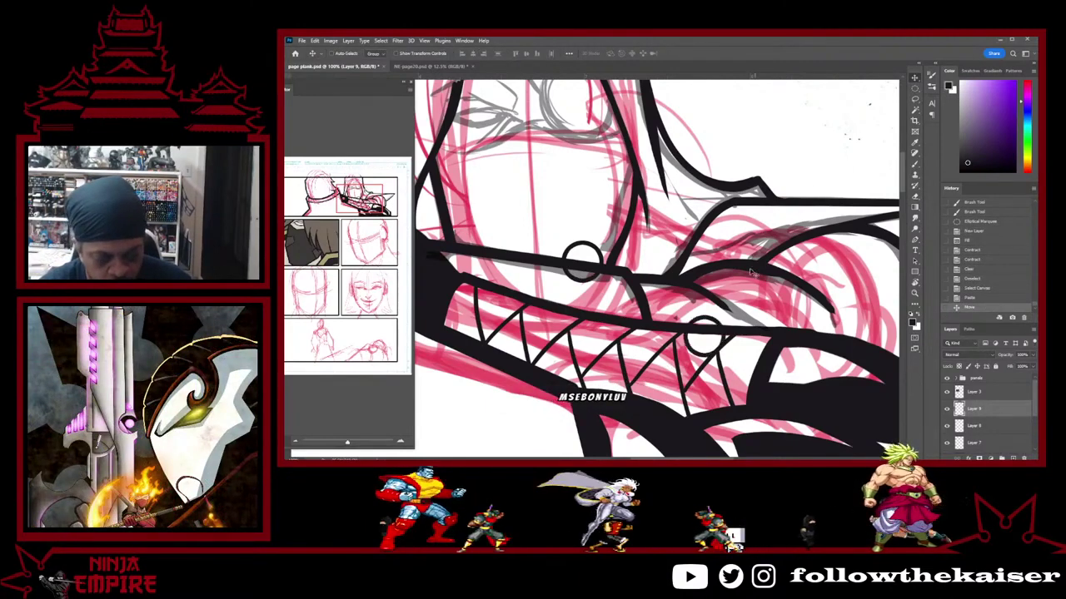
{"action": "left_click_drag", "start_coordinate": [749, 271], "coordinate": [776, 208]}
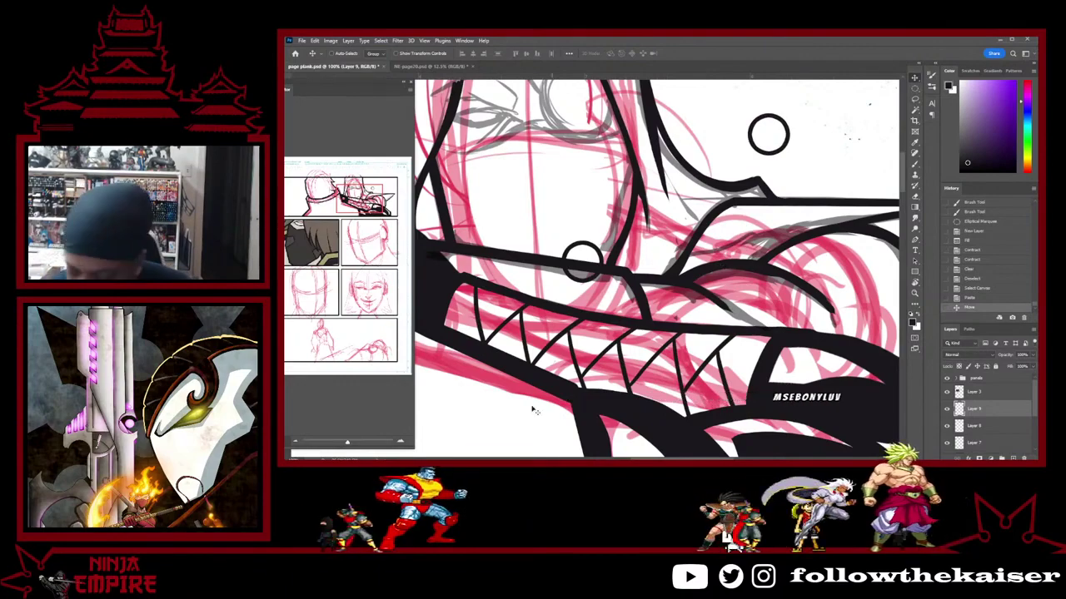
Erase the lower half of the original ring below the strap's upper edge line on its own layer
{"action": "key", "text": "e"}
{"action": "left_click", "coordinate": [582, 260]}
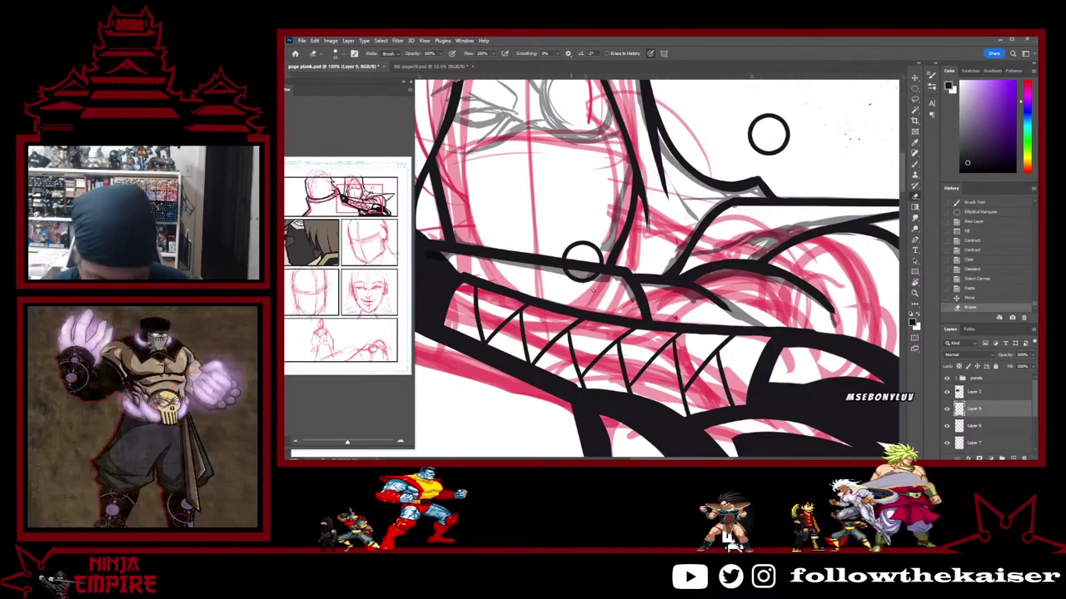
{"action": "left_click", "coordinate": [983, 426]}
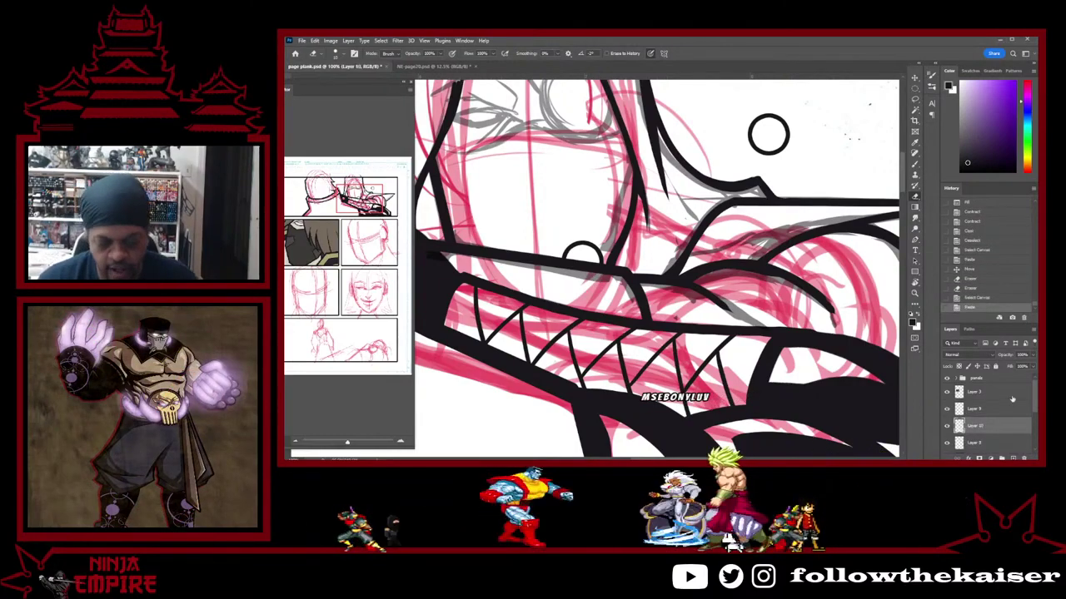
Add two copies of the half-ring stud along the strap's upper edge, one mid-strap and one beside the solid black joint
{"action": "key", "text": "ctrl+v"}
{"action": "key", "text": "v"}
{"action": "left_click_drag", "start_coordinate": [671, 284], "coordinate": [753, 162]}
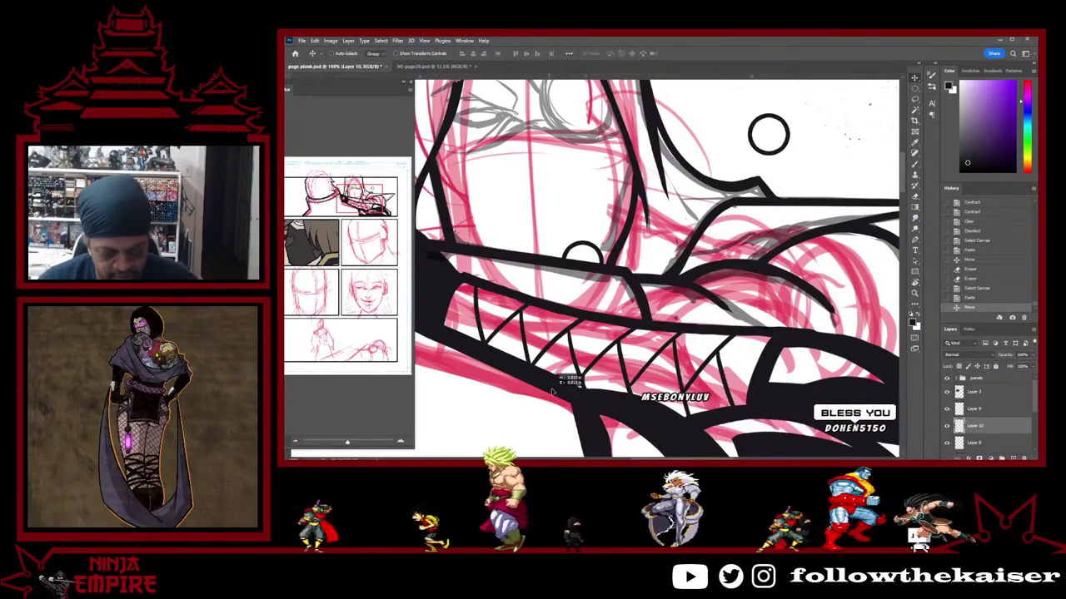
{"action": "left_click_drag", "start_coordinate": [564, 380], "coordinate": [641, 232]}
{"action": "left_click_drag", "start_coordinate": [539, 423], "coordinate": [715, 313]}
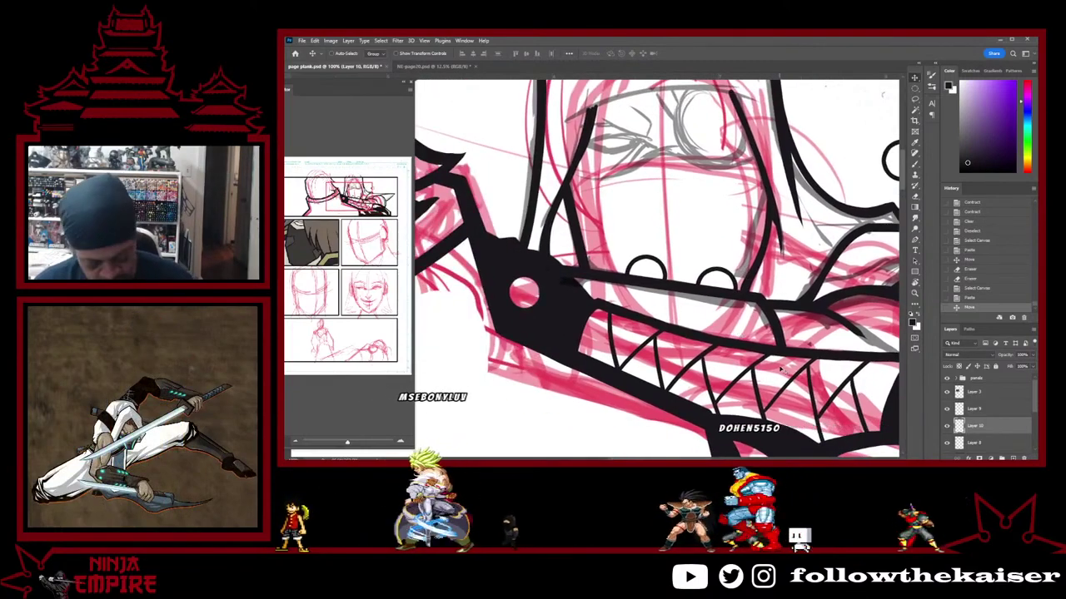
{"action": "key", "text": "ctrl+v"}
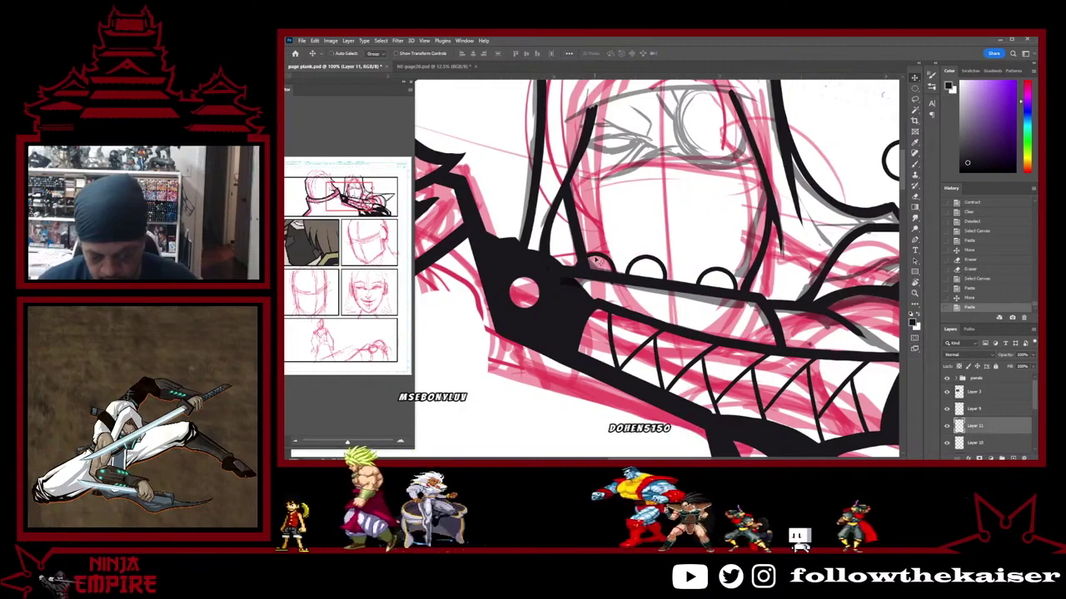
{"action": "left_click_drag", "start_coordinate": [596, 262], "coordinate": [584, 255]}
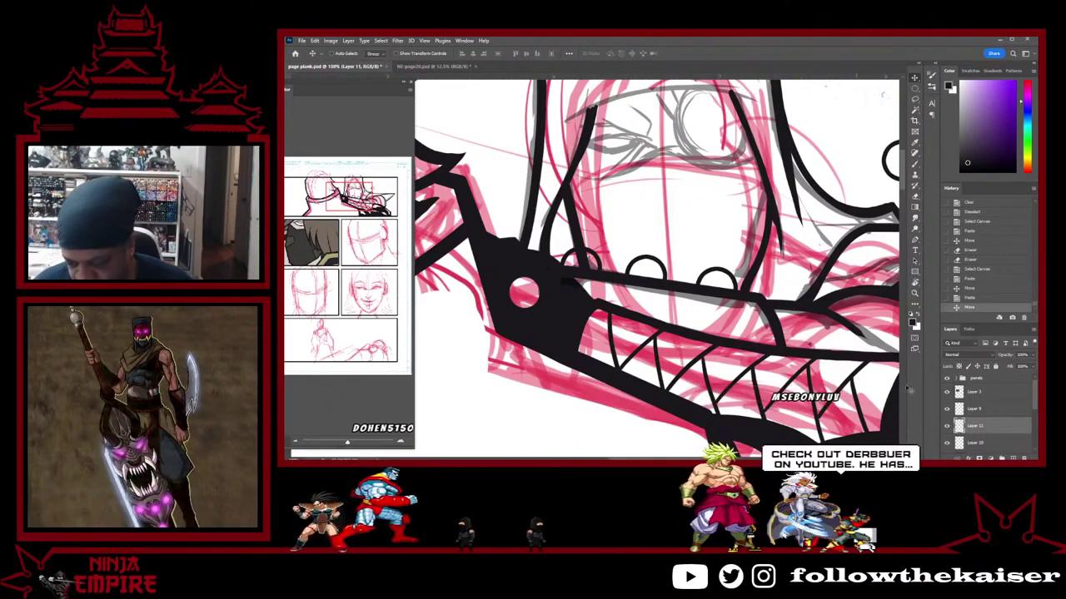
Move the spare full ring on Layer 9 onto the zigzag band's upper line, below the rightmost half-ring stud
{"action": "left_click", "coordinate": [947, 410]}
{"action": "left_click", "coordinate": [947, 410]}
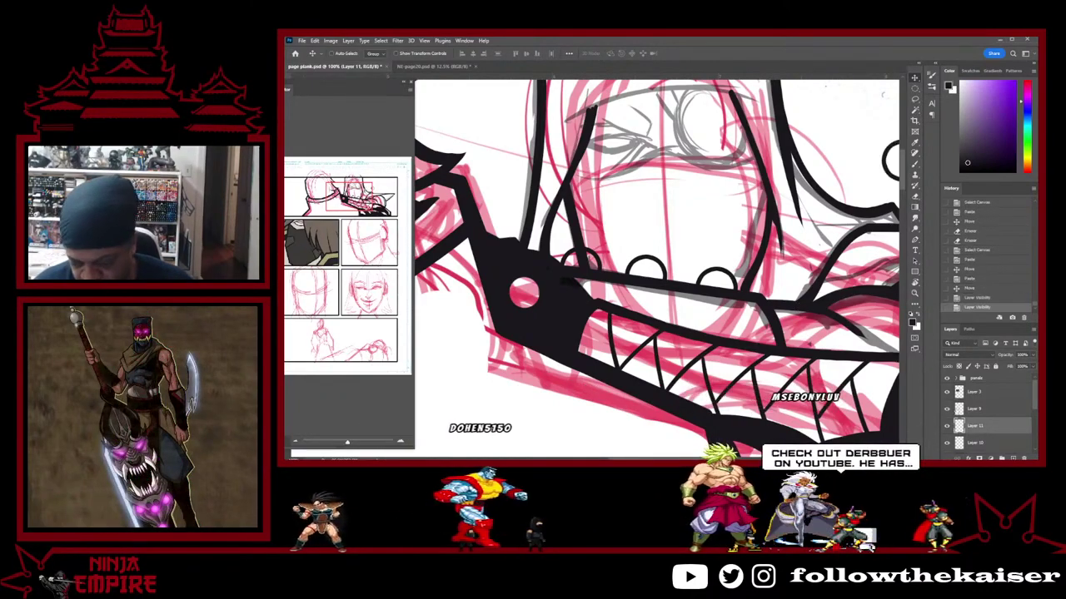
{"action": "left_click", "coordinate": [974, 409]}
{"action": "left_click_drag", "start_coordinate": [862, 184], "coordinate": [688, 363]}
Duplicate the full ring and place the copy nearer the black joint on the zigzag band's upper line
{"action": "key", "text": "ctrl+a"}
{"action": "key", "text": "ctrl+c"}
{"action": "key", "text": "ctrl+v"}
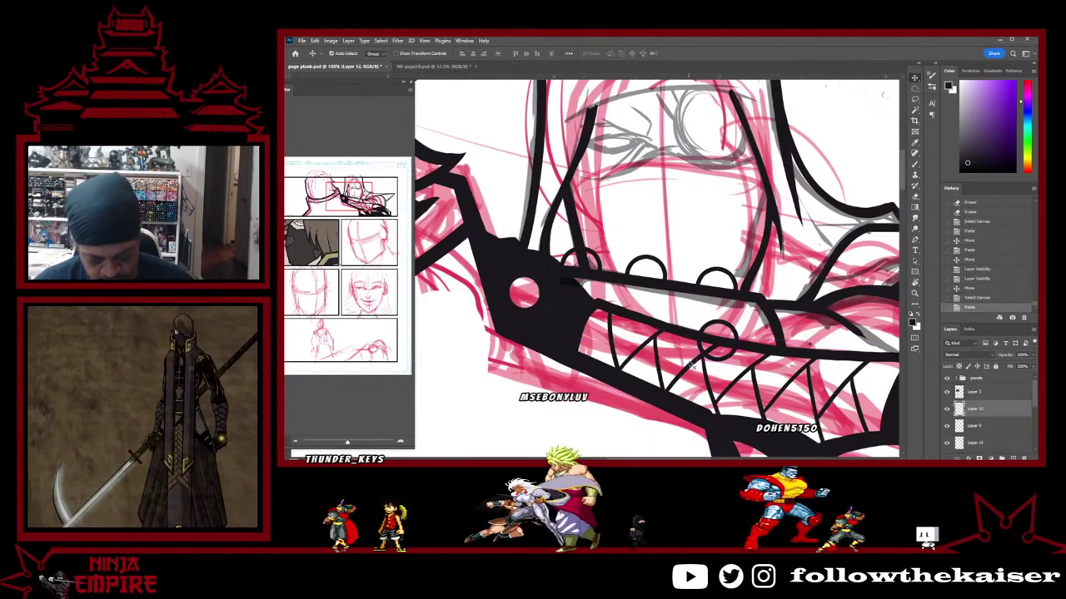
{"action": "left_click_drag", "start_coordinate": [640, 340], "coordinate": [831, 349]}
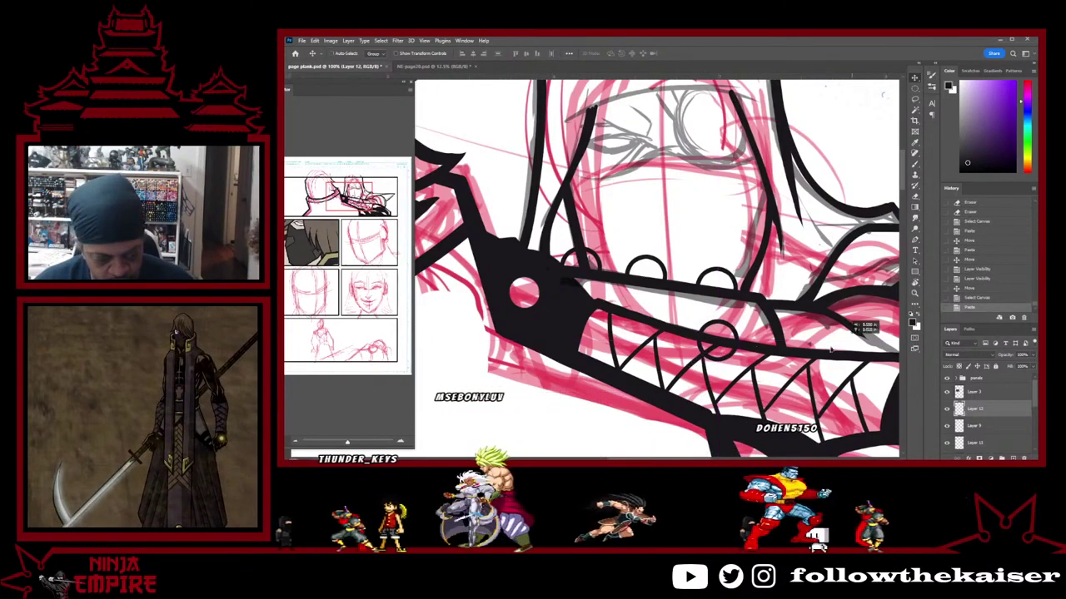
{"action": "left_click_drag", "start_coordinate": [872, 206], "coordinate": [872, 208]}
{"action": "left_click_drag", "start_coordinate": [682, 382], "coordinate": [635, 203]}
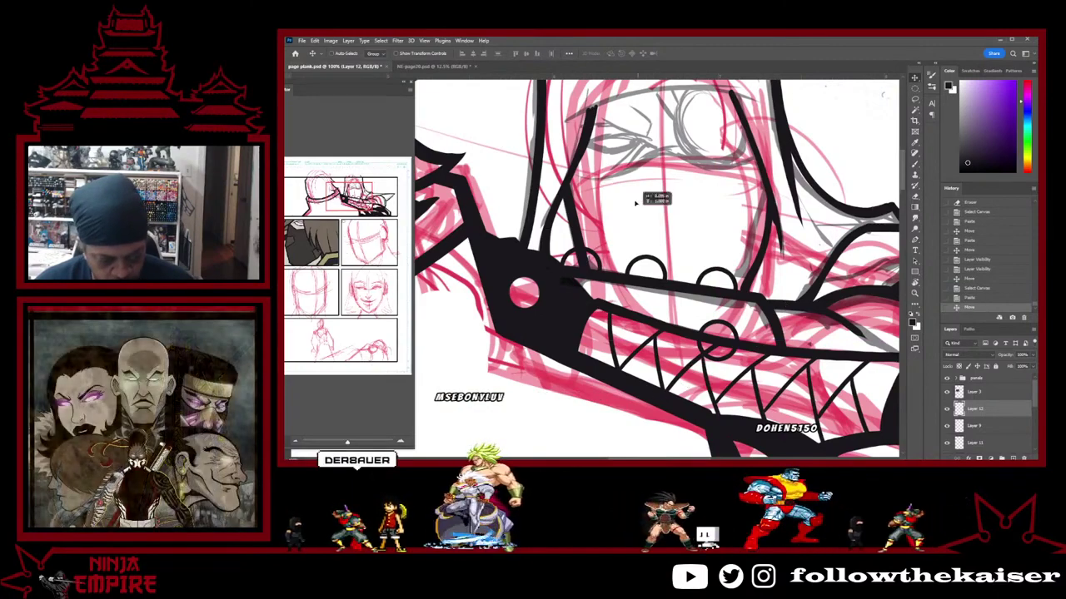
{"action": "left_click_drag", "start_coordinate": [630, 391], "coordinate": [738, 340]}
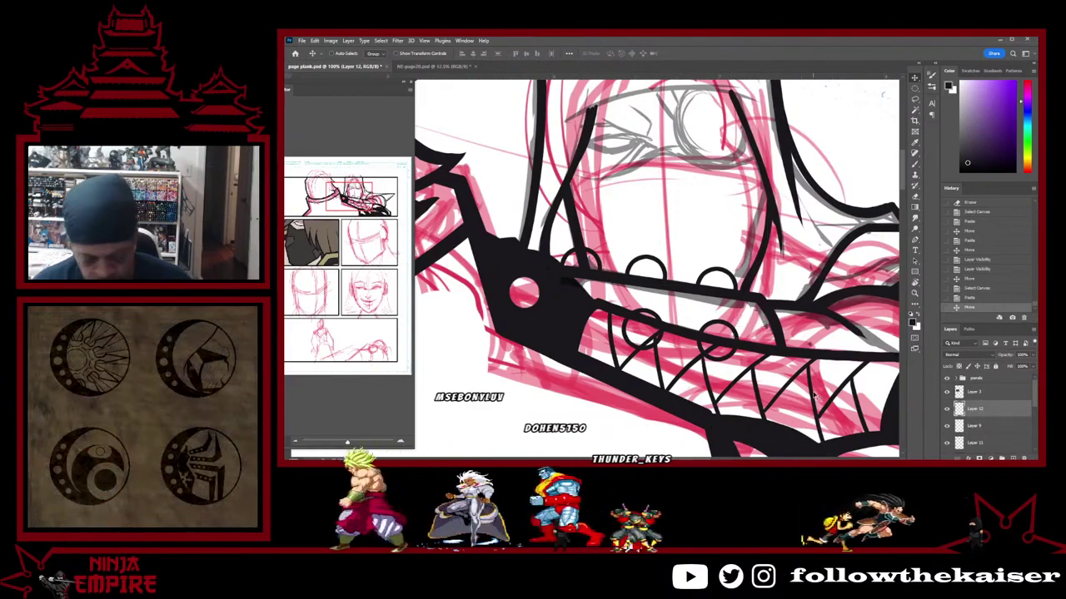
Erase the lower parts of both rings on the zigzag band's upper line and merge their two layers
{"action": "key", "text": "e"}
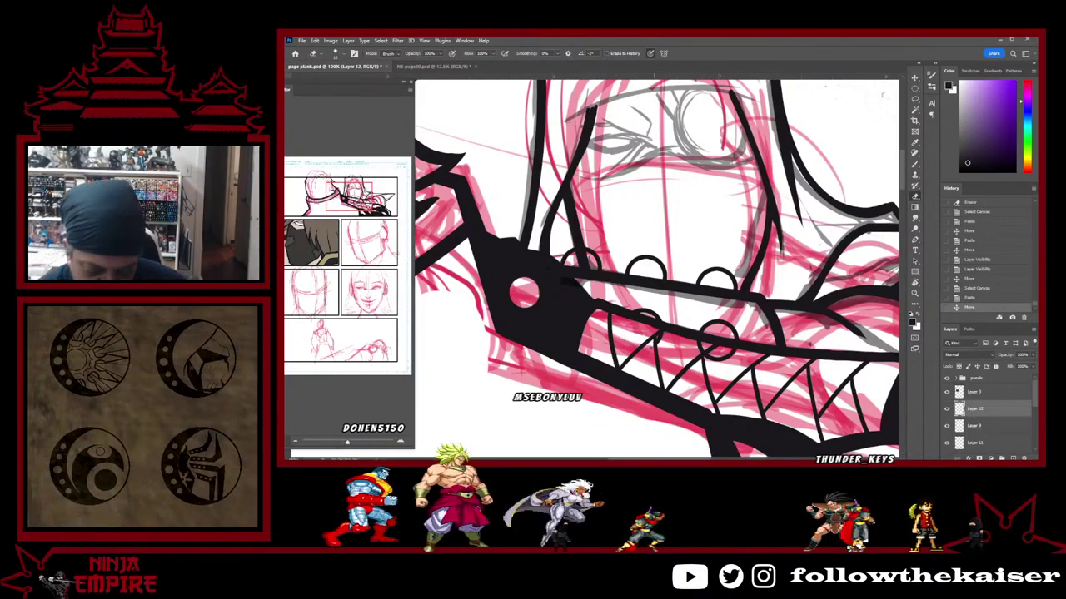
{"action": "left_click_drag", "start_coordinate": [655, 327], "coordinate": [644, 311]}
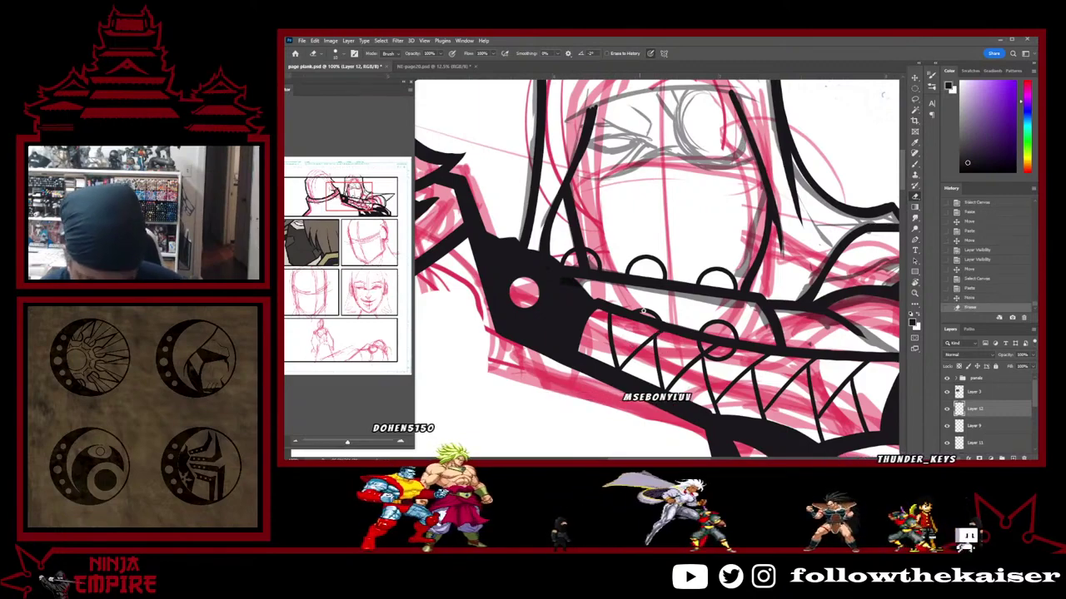
{"action": "key", "text": "ctrl+e"}
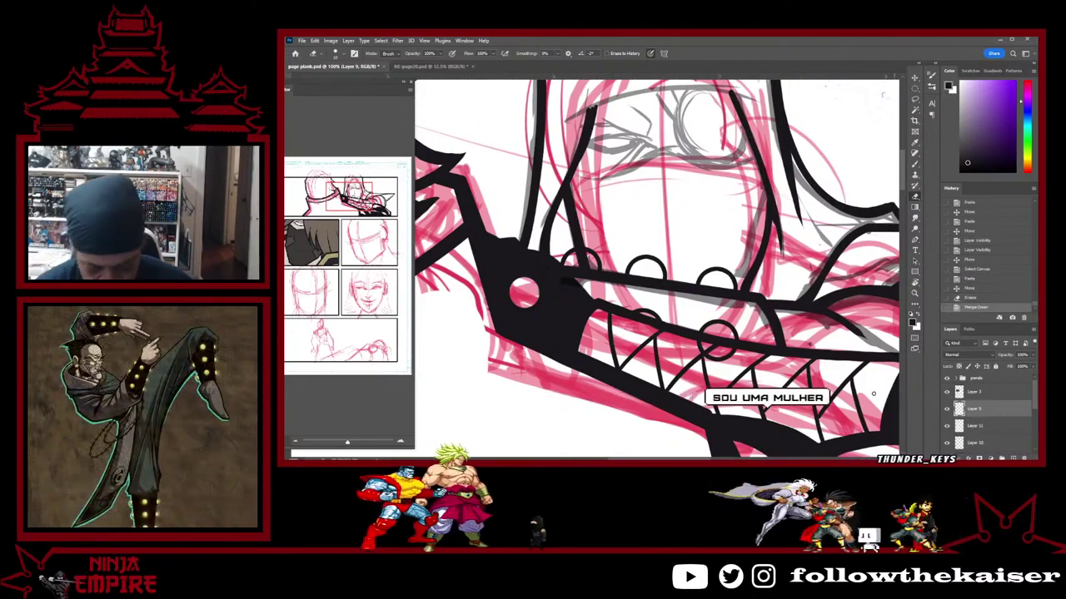
{"action": "left_click_drag", "start_coordinate": [701, 352], "coordinate": [736, 356]}
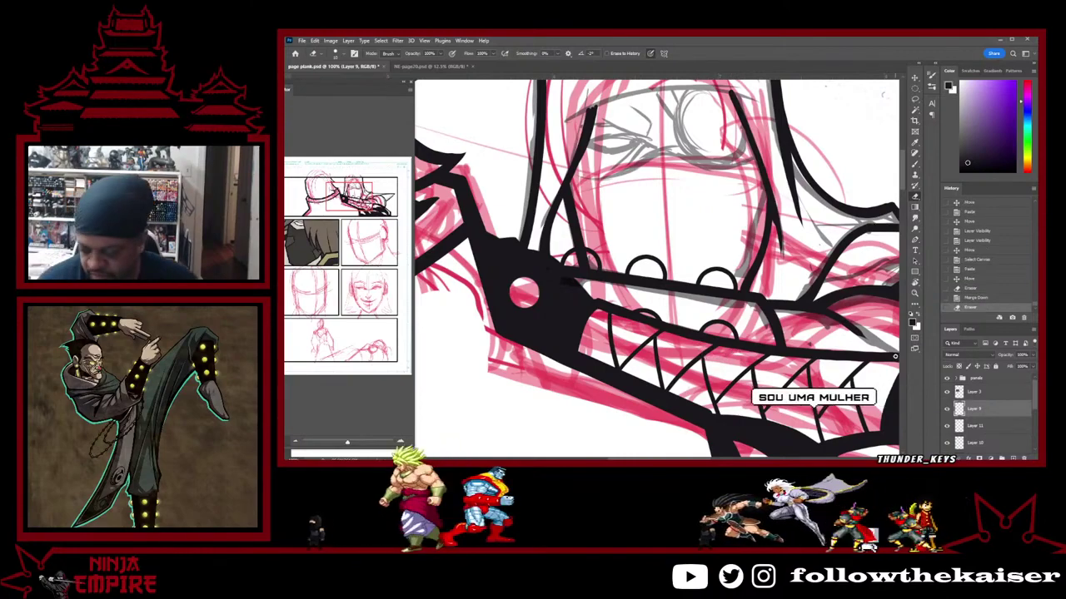
Merge the remaining stud layers down into Layer 8, toggling layer visibility to check which artwork each layer holds
{"action": "key", "text": "ctrl+e"}
{"action": "left_click", "coordinate": [946, 409]}
{"action": "left_click", "coordinate": [947, 408]}
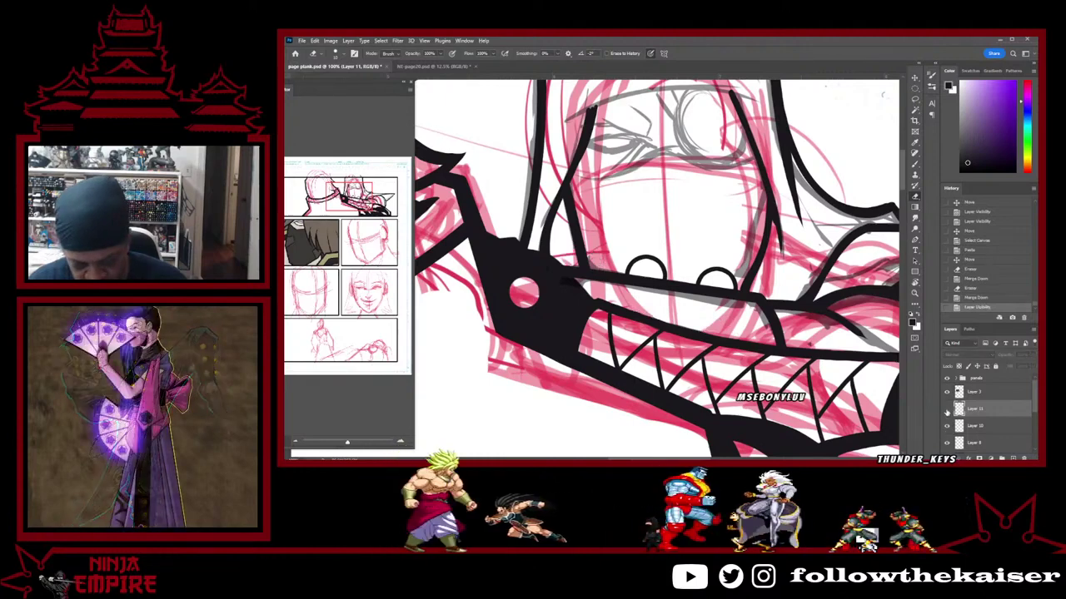
{"action": "key", "text": "ctrl+e"}
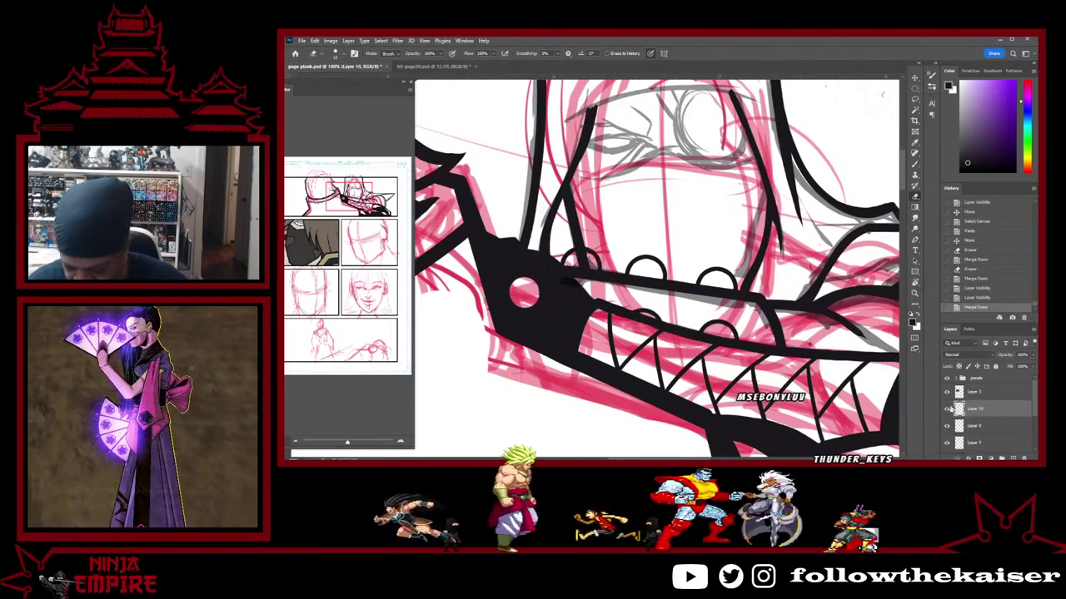
{"action": "left_click", "coordinate": [946, 409]}
{"action": "left_click", "coordinate": [946, 408]}
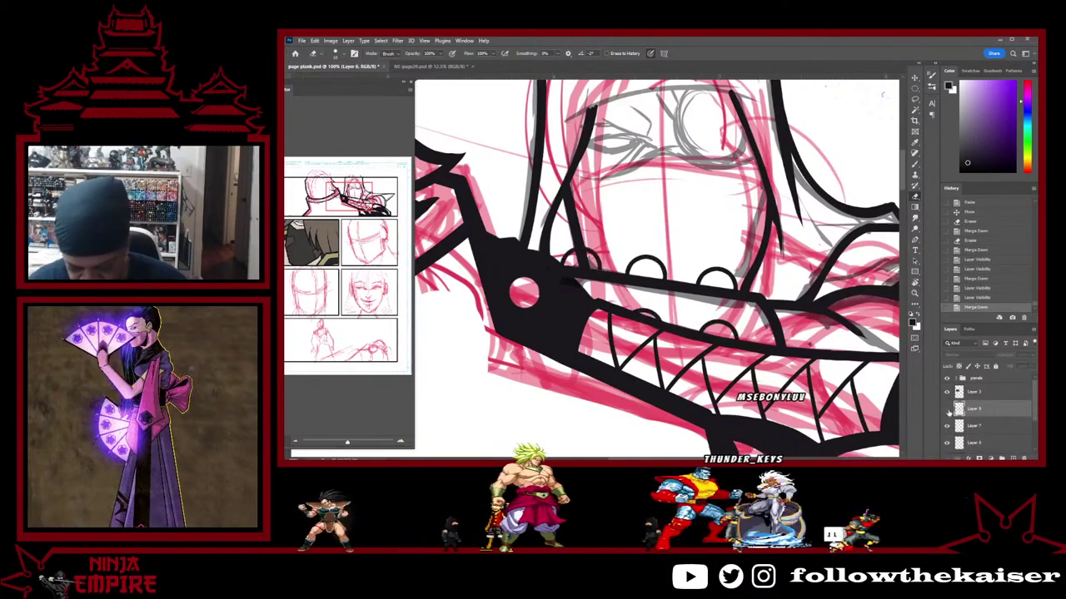
{"action": "left_click", "coordinate": [947, 409]}
{"action": "left_click", "coordinate": [947, 409]}
{"action": "left_click", "coordinate": [946, 425]}
{"action": "left_click", "coordinate": [947, 425]}
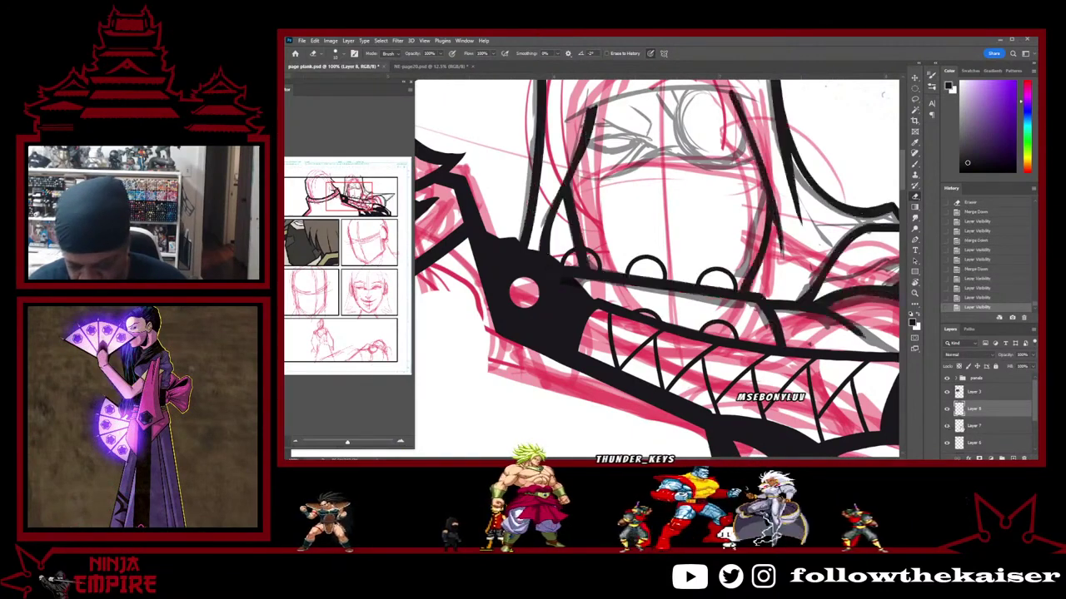
On Layer 7, erase the hood fold line that crosses the inside of the stud beside the black joint
{"action": "left_click", "coordinate": [972, 425]}
{"action": "left_click_drag", "start_coordinate": [579, 257], "coordinate": [583, 267]}
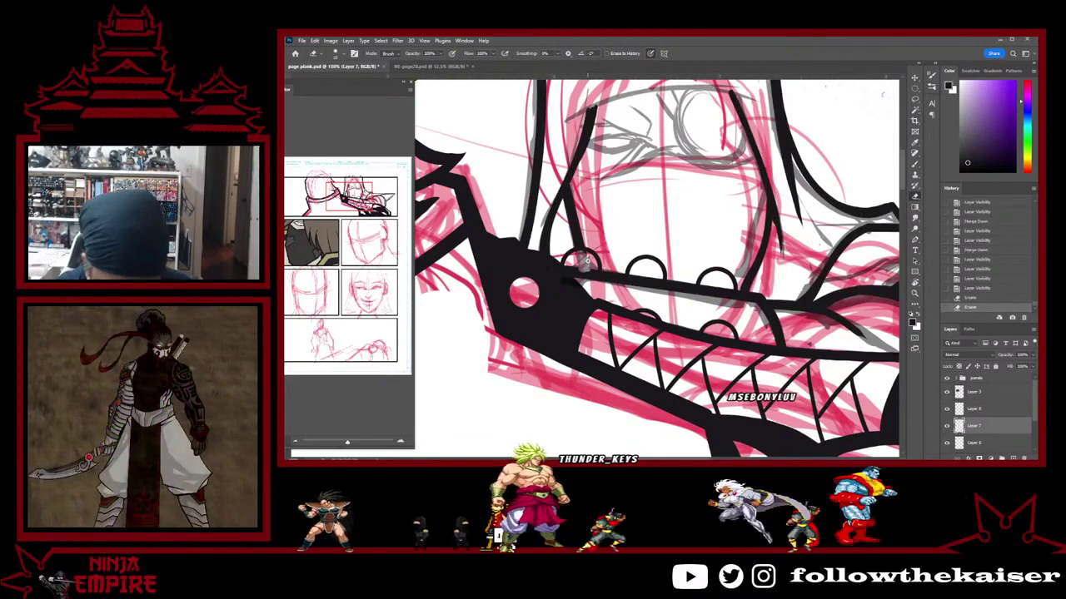
{"action": "key", "text": "ctrl+z"}
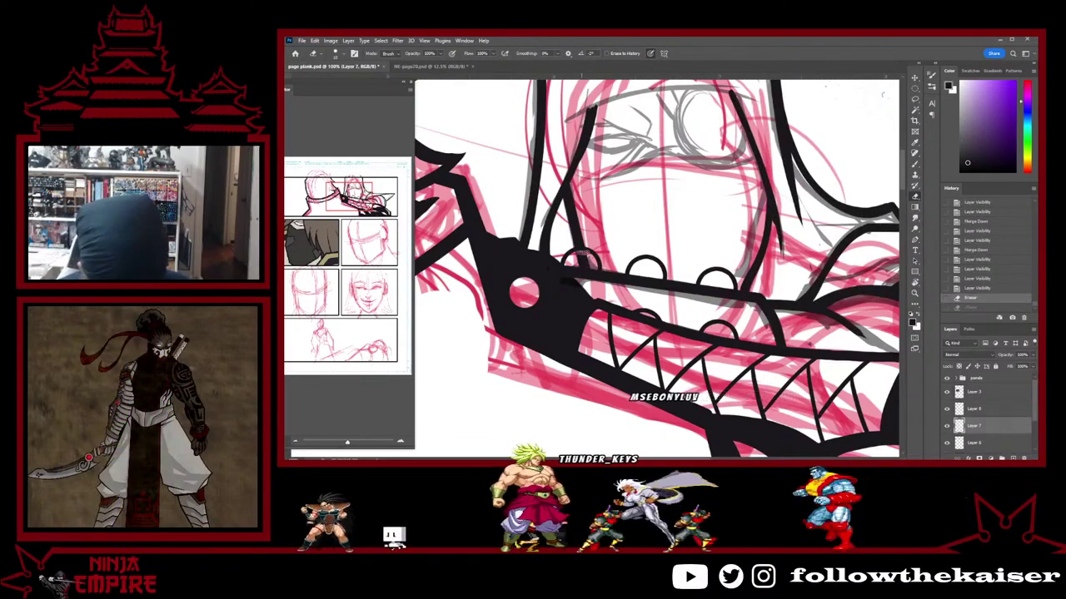
{"action": "left_click_drag", "start_coordinate": [580, 257], "coordinate": [583, 262]}
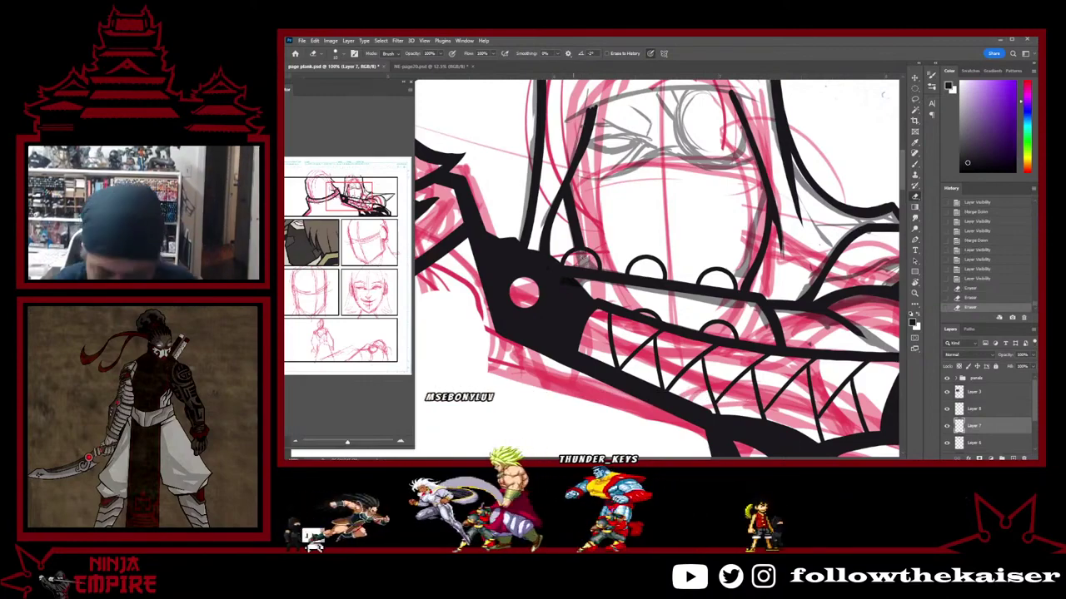
Lasso the three half-ring studs on the strap's upper edge on Layer 8 and nudge them slightly upward
{"action": "scroll", "coordinate": [862, 304], "scroll_direction": "down", "scroll_amount": 2}
{"action": "left_click_drag", "start_coordinate": [863, 305], "coordinate": [747, 376]}
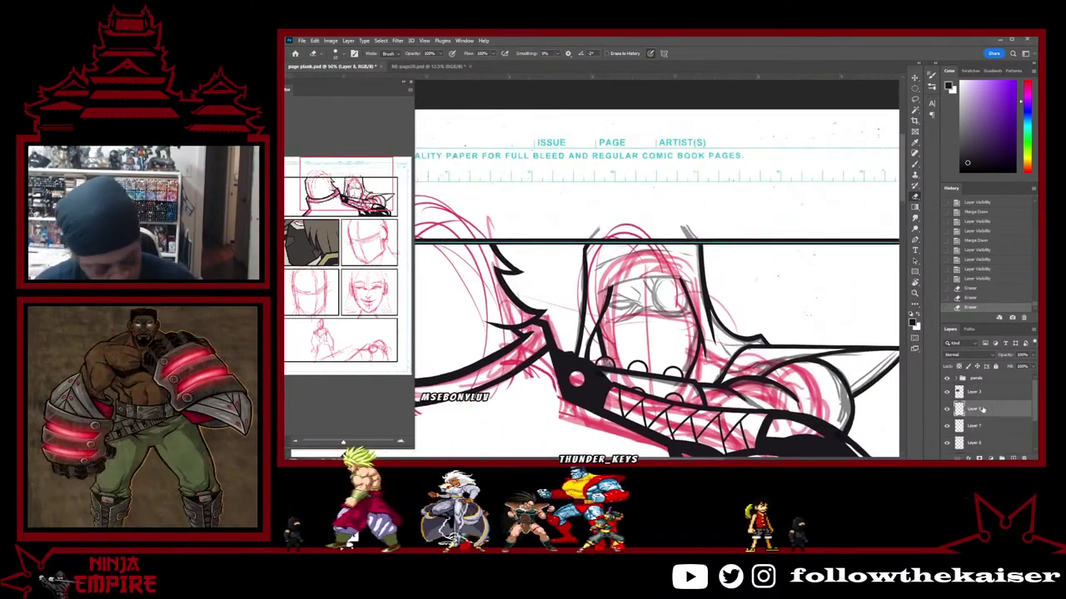
{"action": "key", "text": "ctrl+e"}
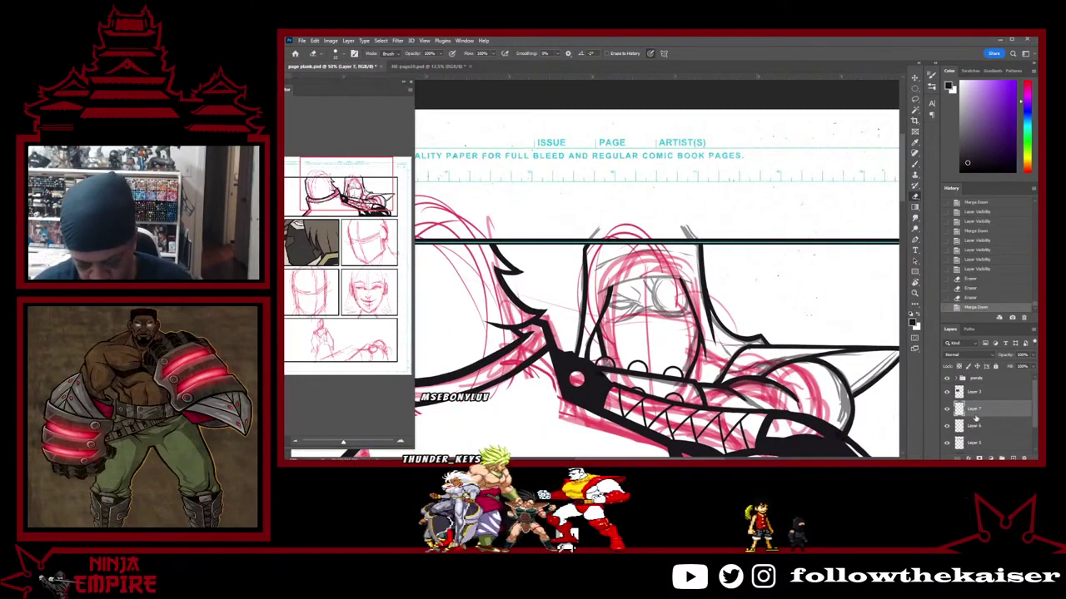
{"action": "key", "text": "ctrl+z"}
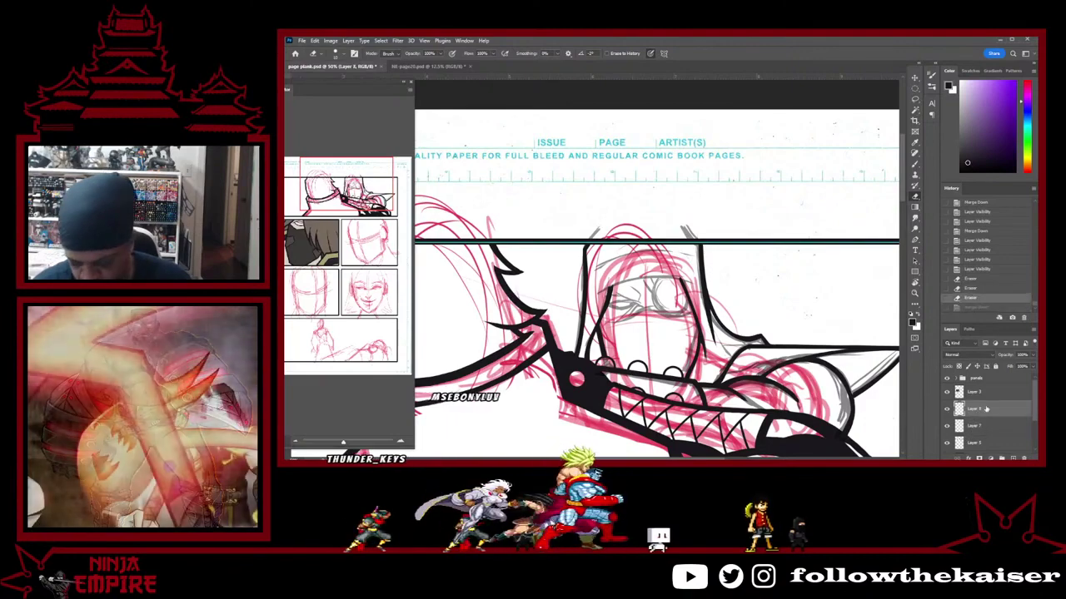
{"action": "key", "text": "l"}
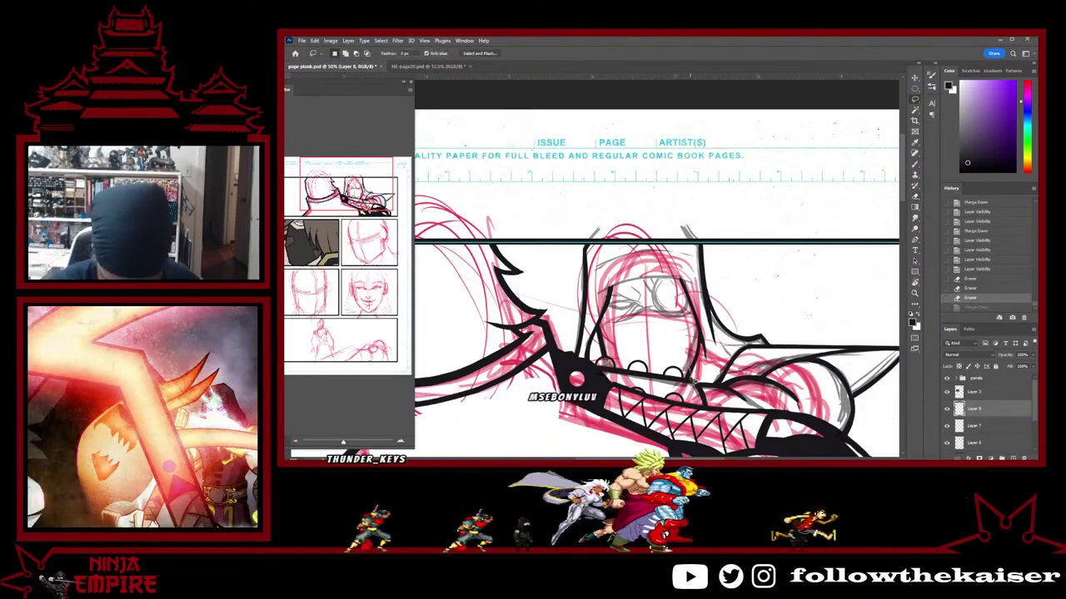
{"action": "left_click_drag", "start_coordinate": [675, 329], "coordinate": [697, 366]}
{"action": "key", "text": "v"}
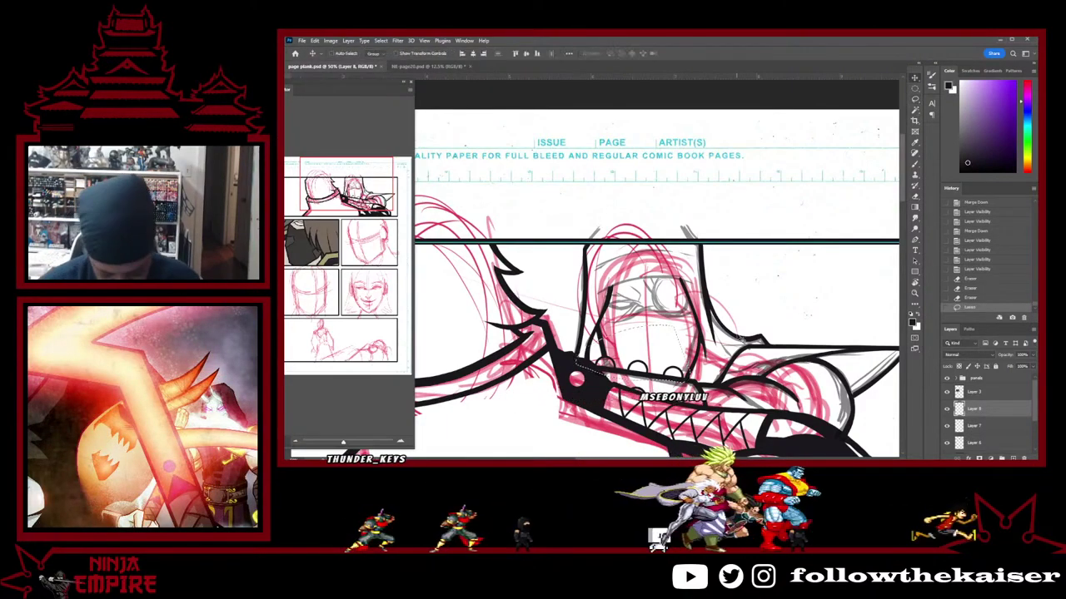
{"action": "key", "text": "Up"}
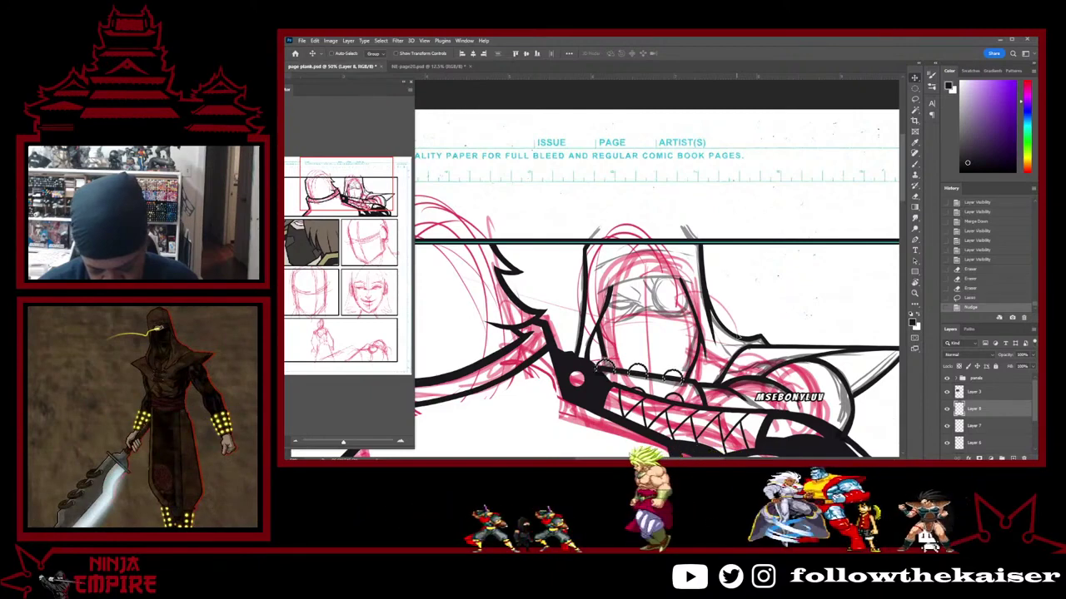
Erase the leftover line at the first upper strap stud, merge Layer 8 down into Layer 7, and check the layer's contents by toggling visibility
{"action": "key", "text": "e"}
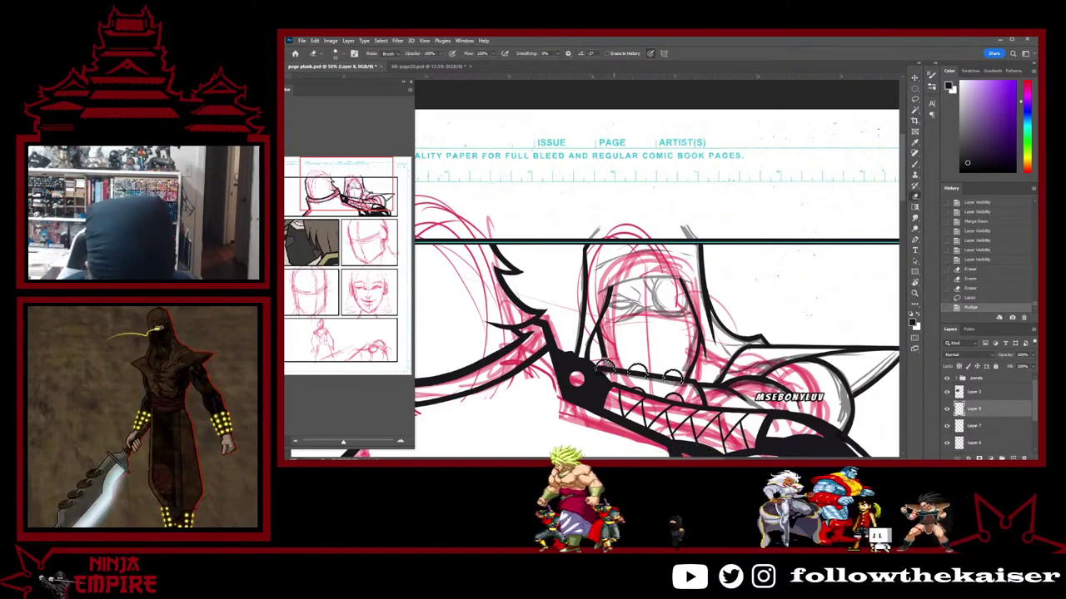
{"action": "left_click_drag", "start_coordinate": [614, 373], "coordinate": [606, 368]}
{"action": "key", "text": "ctrl+d"}
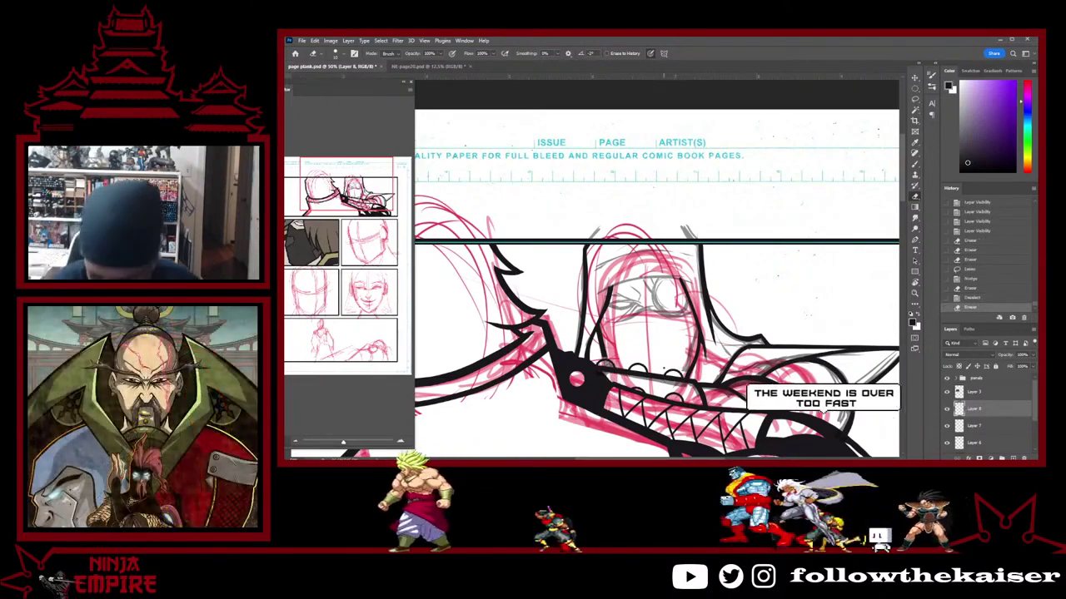
{"action": "key", "text": "ctrl+e"}
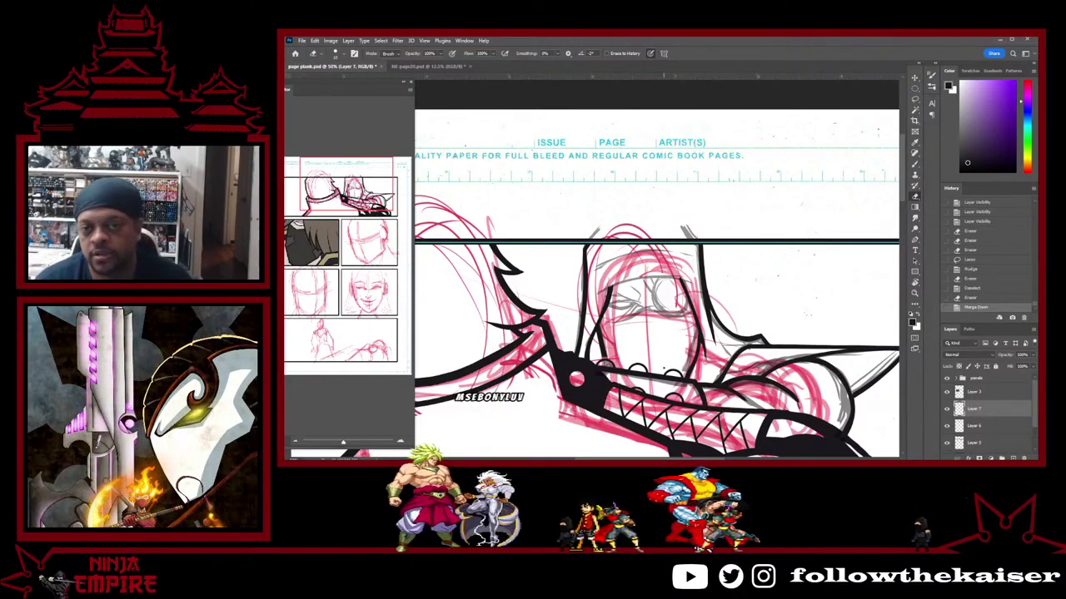
{"action": "left_click", "coordinate": [946, 425]}
{"action": "left_click", "coordinate": [946, 425]}
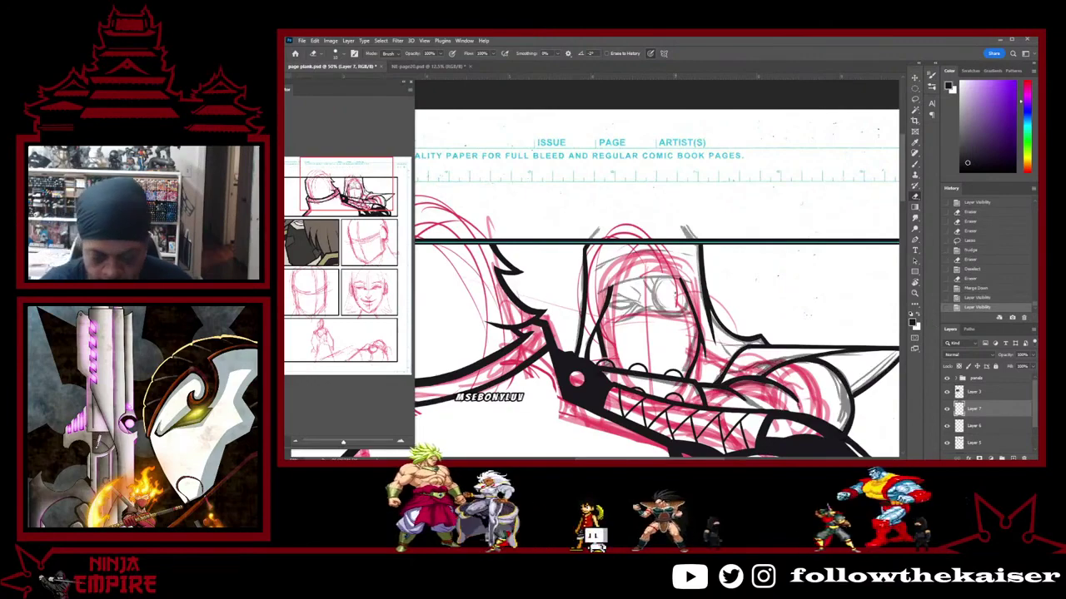
{"action": "left_click", "coordinate": [946, 409]}
{"action": "left_click", "coordinate": [946, 409]}
{"action": "left_click", "coordinate": [945, 409]}
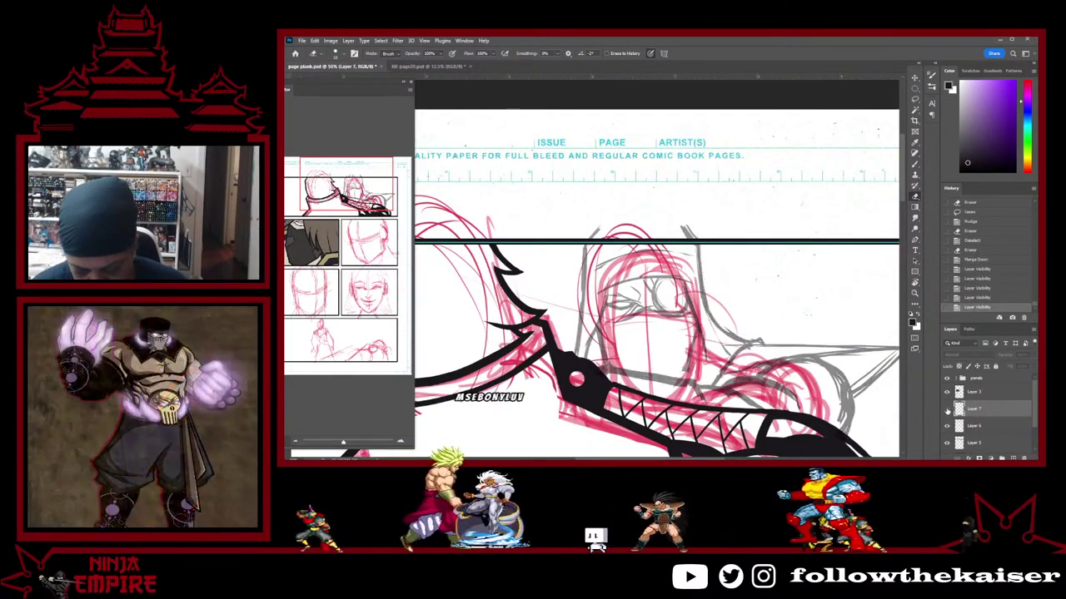
{"action": "left_click", "coordinate": [945, 409]}
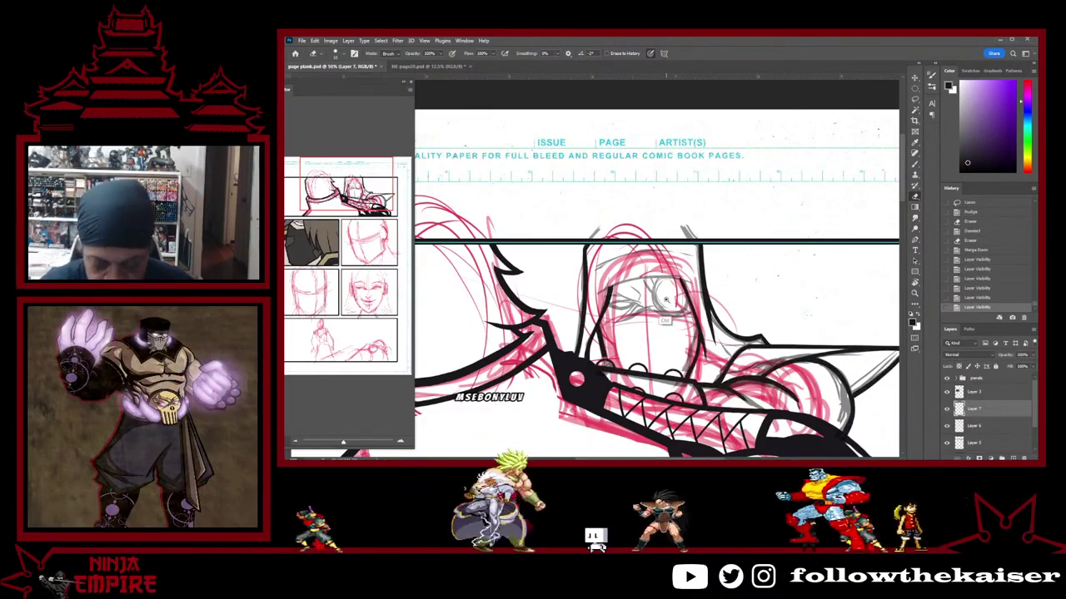
Copy the round eyepiece line art from the first panel of NE-page17 with a lasso selection and paste it into the page plank document
{"action": "left_click", "coordinate": [666, 300], "text": "ctrl"}
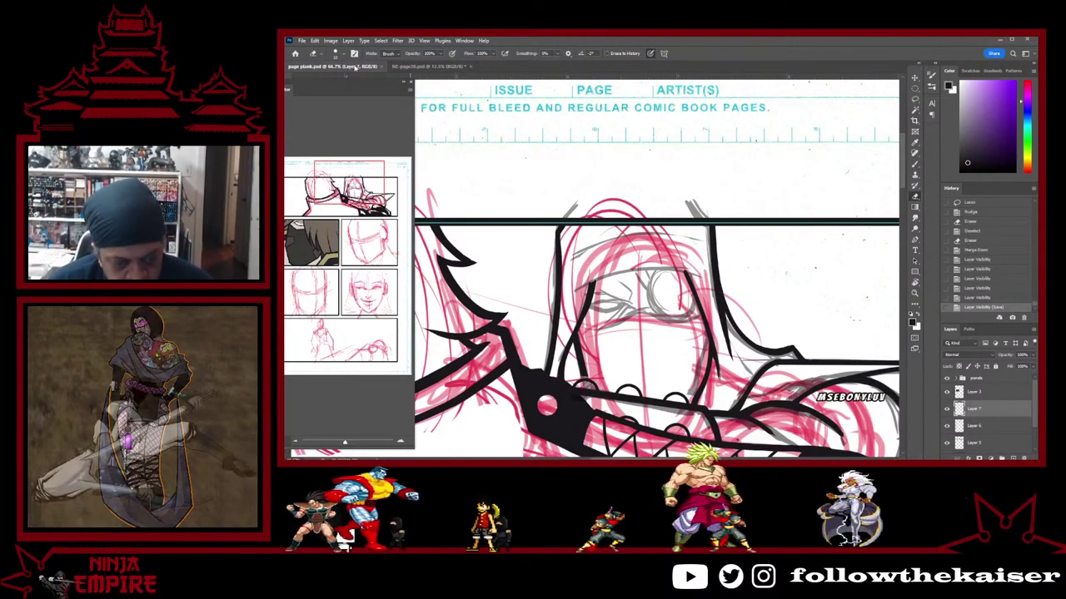
{"action": "left_click", "coordinate": [402, 67]}
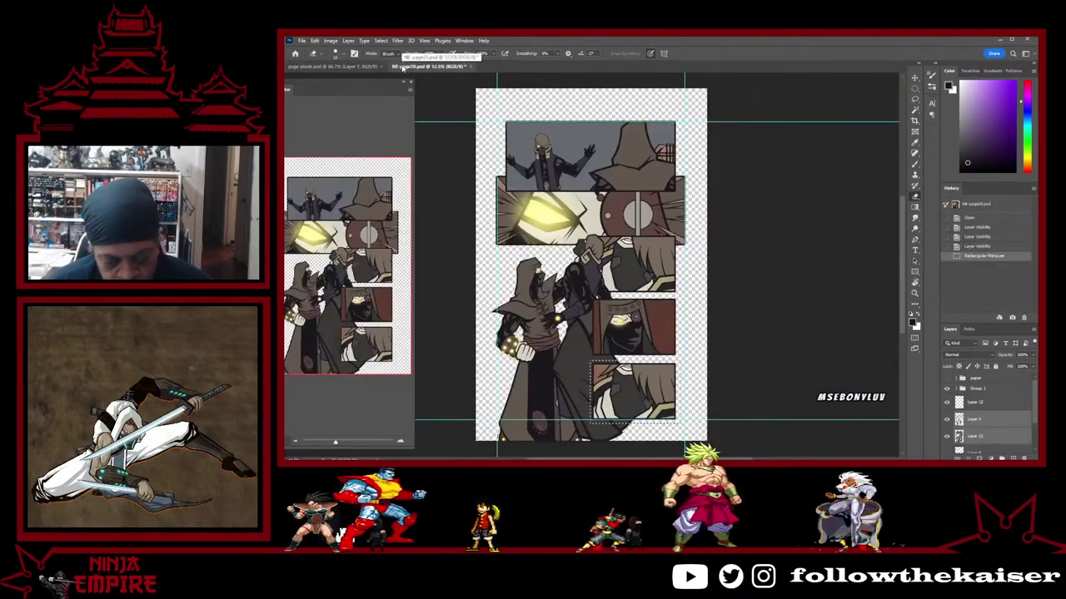
{"action": "left_click", "coordinate": [374, 67]}
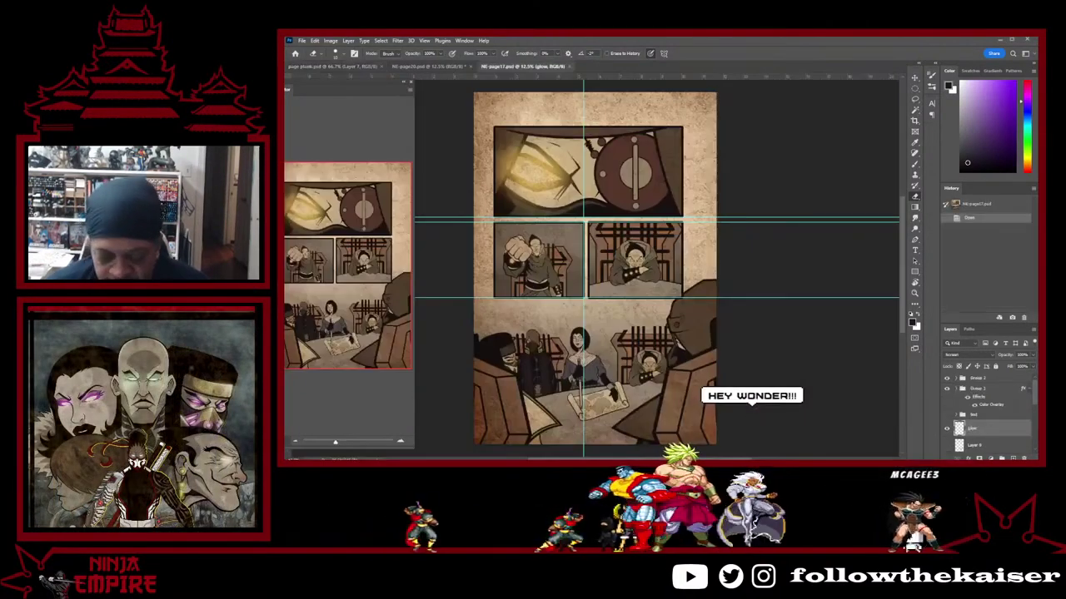
{"action": "scroll", "coordinate": [987, 417], "scroll_direction": "down", "scroll_amount": 3}
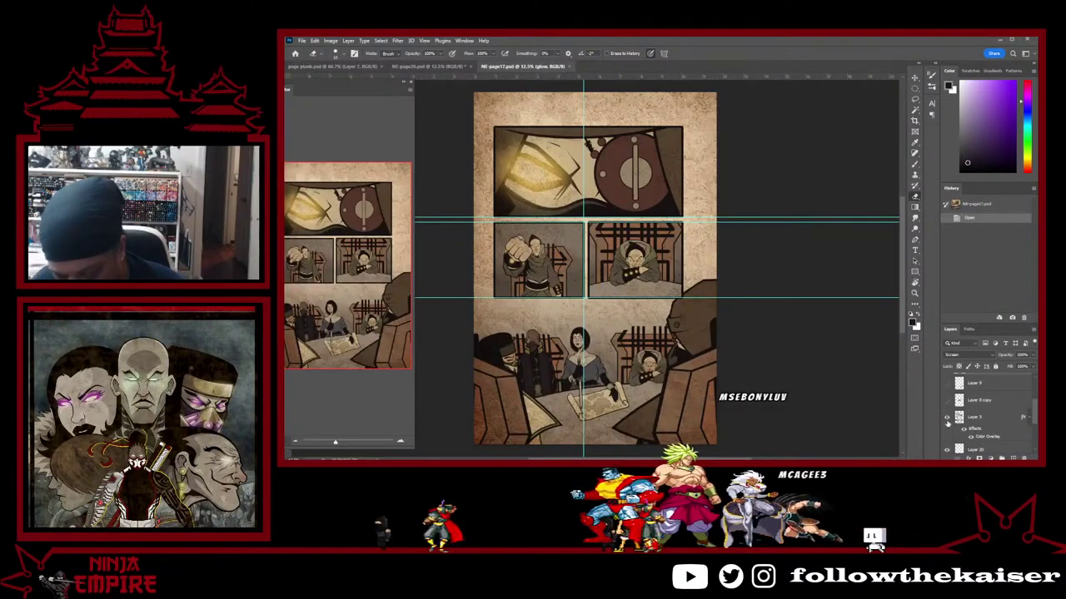
{"action": "left_click", "coordinate": [947, 418]}
{"action": "left_click", "coordinate": [947, 418]}
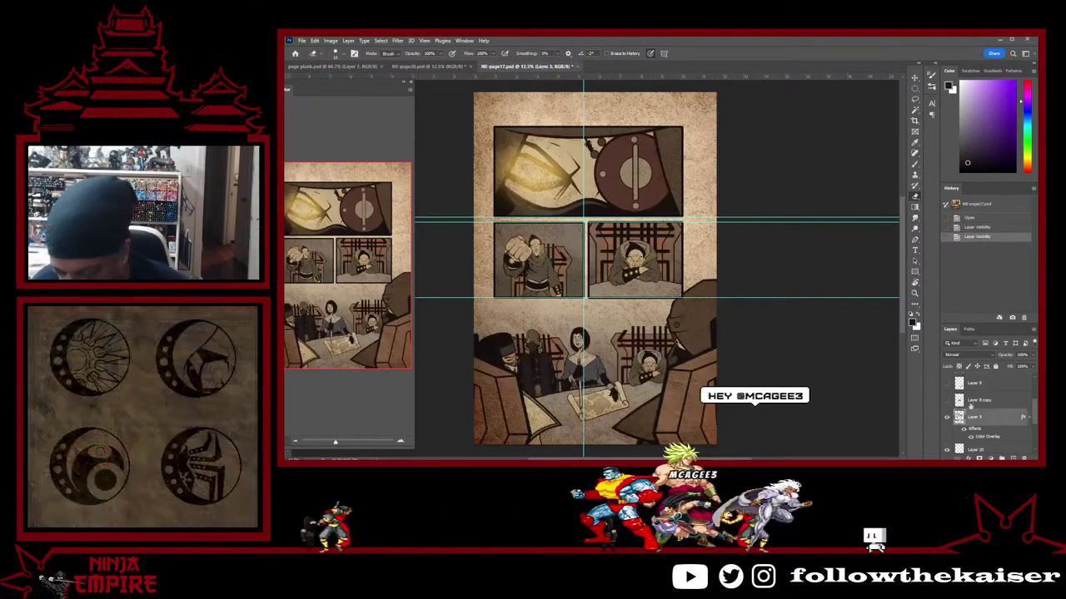
{"action": "key", "text": "l"}
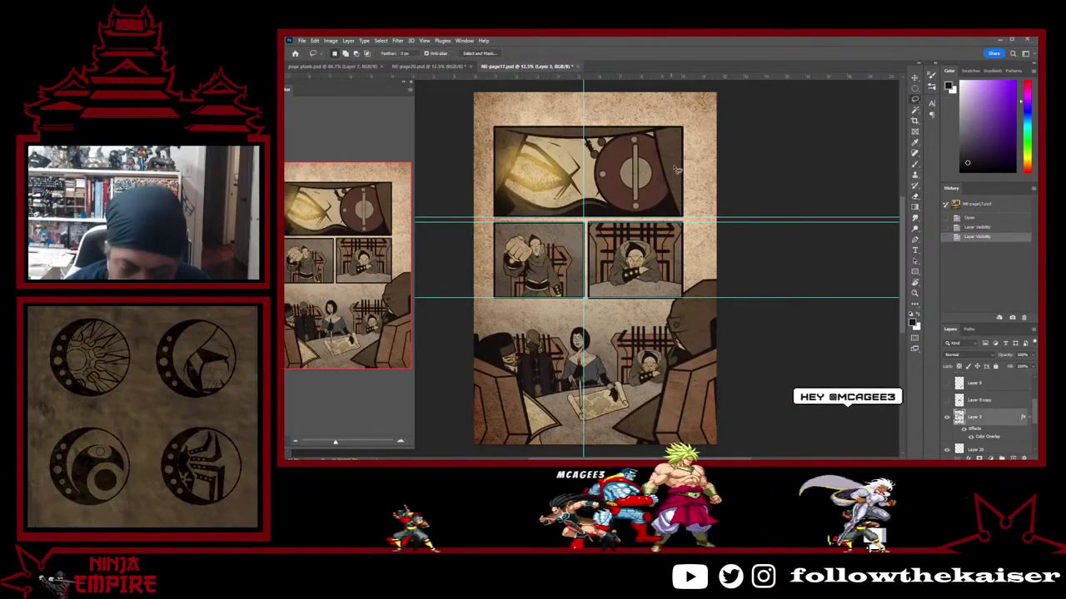
{"action": "mouse_move", "coordinate": [676, 169]}
{"action": "left_mouse_down"}
{"action": "mouse_move", "coordinate": [671, 204]}
{"action": "mouse_move", "coordinate": [593, 206]}
{"action": "mouse_move", "coordinate": [581, 171]}
{"action": "mouse_move", "coordinate": [587, 131]}
{"action": "left_mouse_up"}
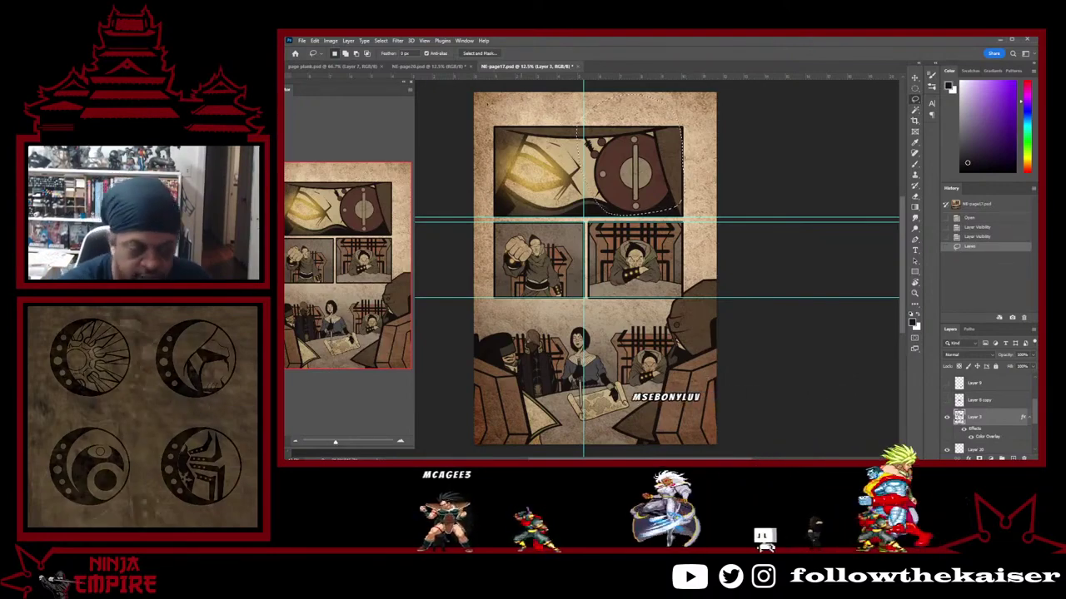
{"action": "left_click", "coordinate": [429, 66]}
{"action": "left_click", "coordinate": [357, 70]}
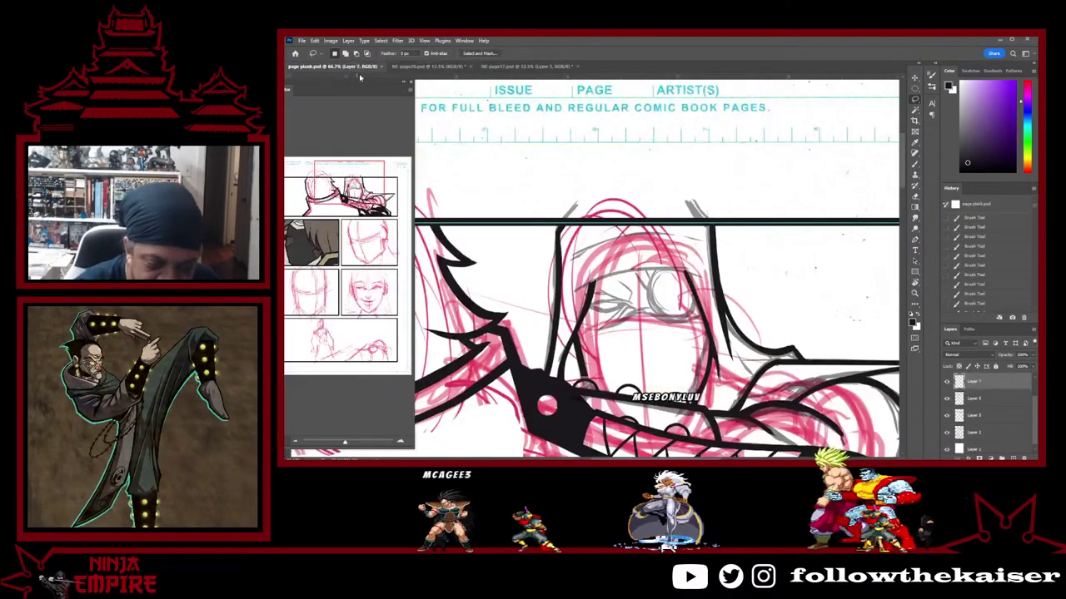
{"action": "key", "text": "ctrl+v"}
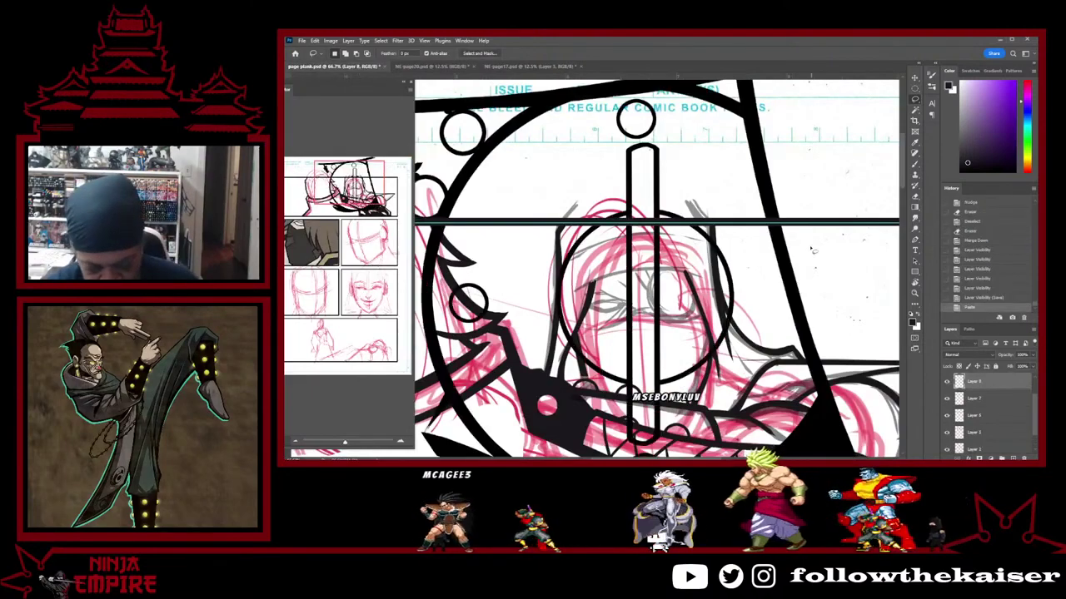
Scale the pasted eyepiece down to about 12.2% and place it over the sketched round eye on the masked face
{"action": "key", "text": "ctrl+t"}
{"action": "scroll", "coordinate": [802, 253], "scroll_direction": "down", "scroll_amount": 6}
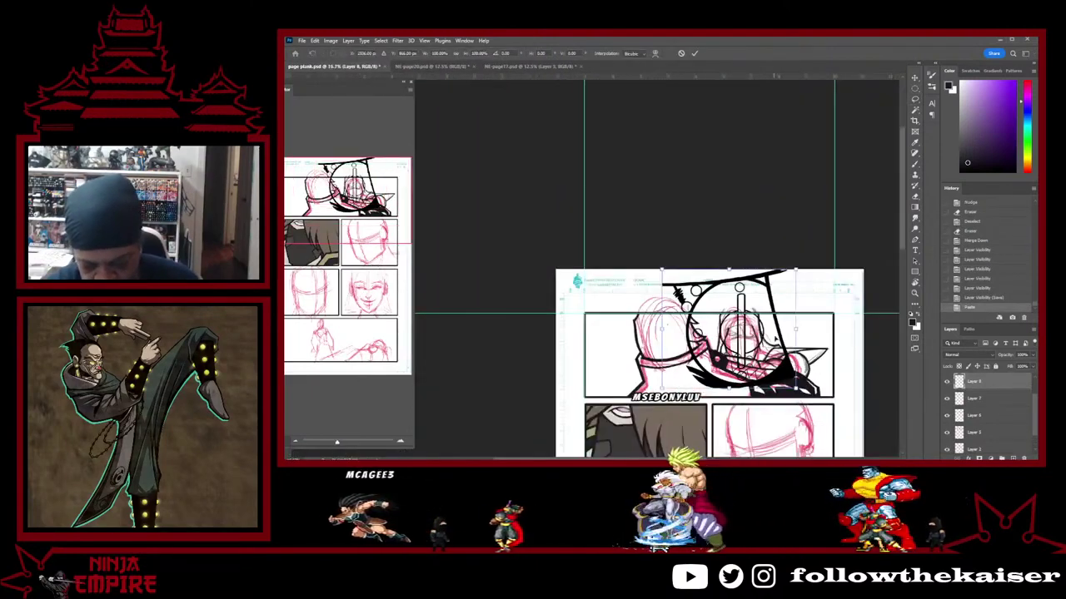
{"action": "left_click_drag", "start_coordinate": [796, 271], "coordinate": [759, 319]}
{"action": "scroll", "coordinate": [759, 320], "scroll_direction": "up", "scroll_amount": 5}
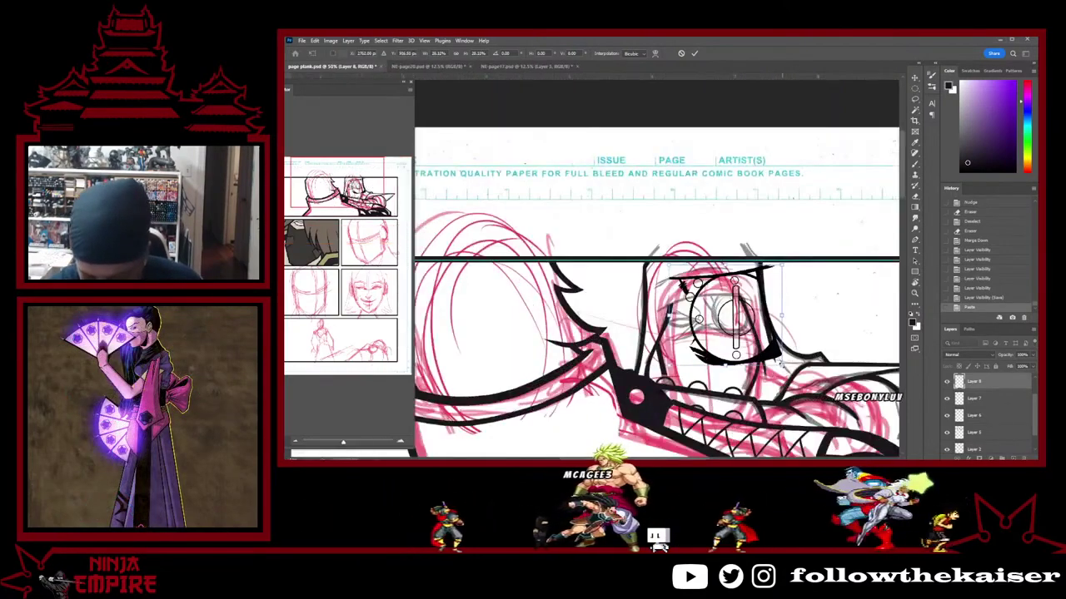
{"action": "left_click_drag", "start_coordinate": [779, 362], "coordinate": [755, 309]}
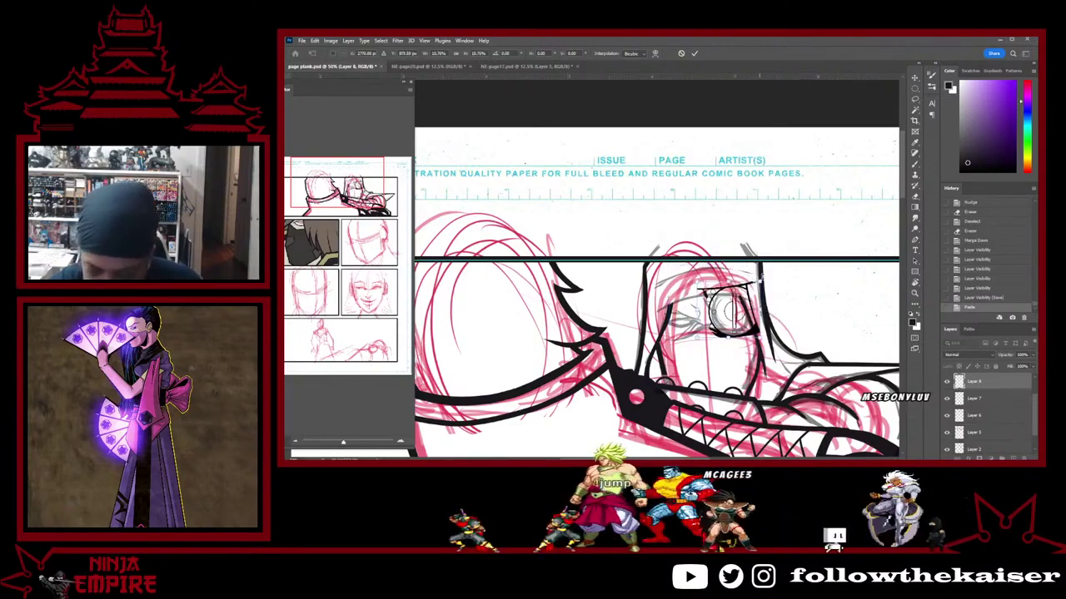
{"action": "left_click_drag", "start_coordinate": [760, 281], "coordinate": [751, 288]}
{"action": "left_click_drag", "start_coordinate": [749, 340], "coordinate": [701, 338]}
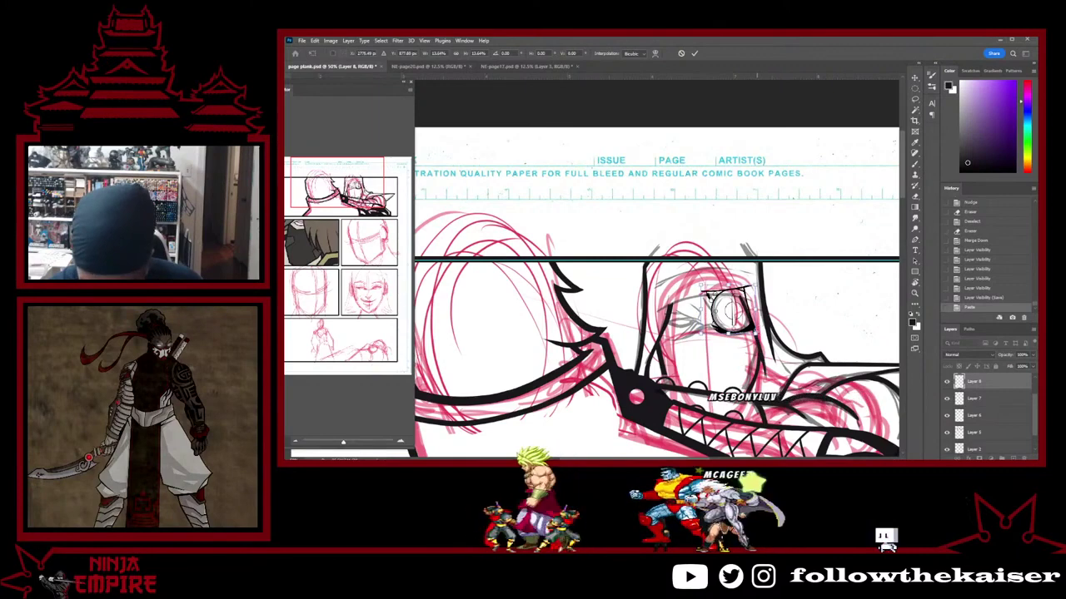
{"action": "mouse_move", "coordinate": [754, 287]}
{"action": "left_mouse_down"}
{"action": "mouse_move", "coordinate": [759, 267]}
{"action": "mouse_move", "coordinate": [747, 292]}
{"action": "left_mouse_up"}
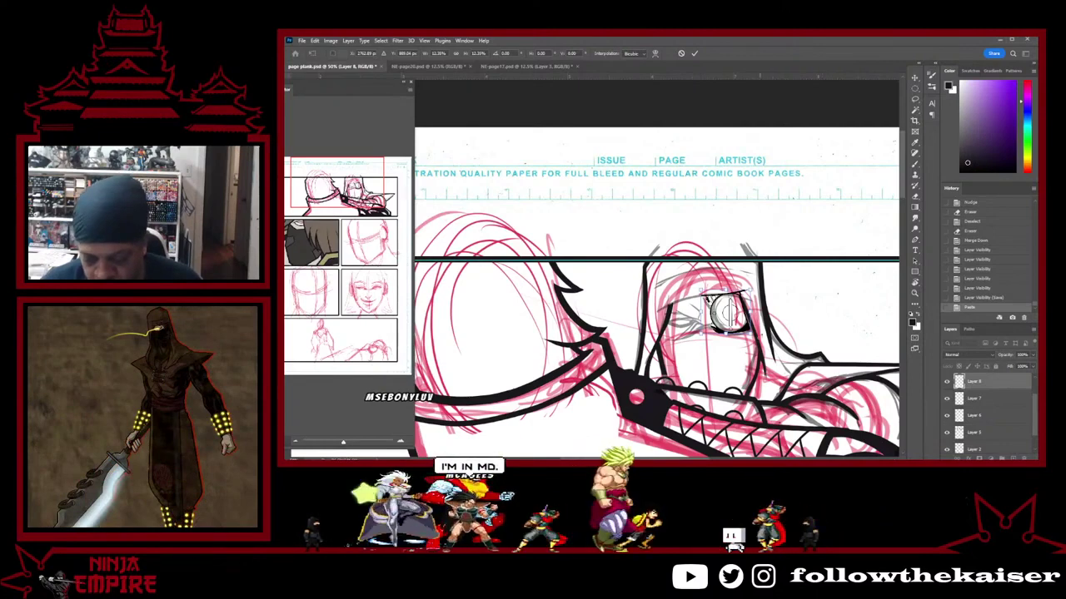
Rotate the eyepiece slightly counterclockwise, align it with the sketched eye circle, and apply the transform
{"action": "left_click_drag", "start_coordinate": [759, 304], "coordinate": [729, 321]}
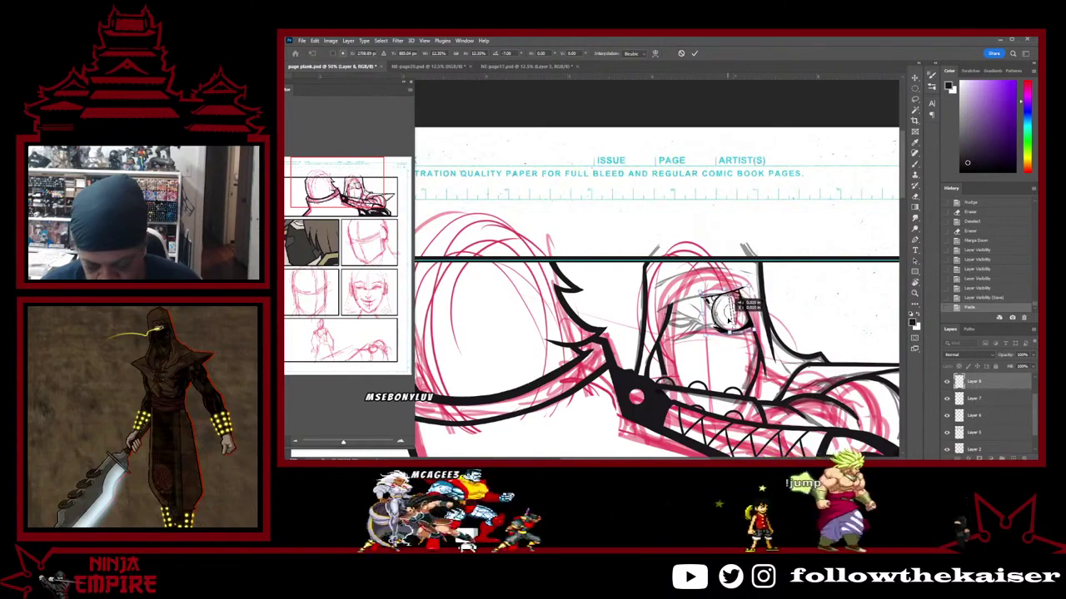
{"action": "scroll", "coordinate": [728, 321], "scroll_direction": "up", "scroll_amount": 2}
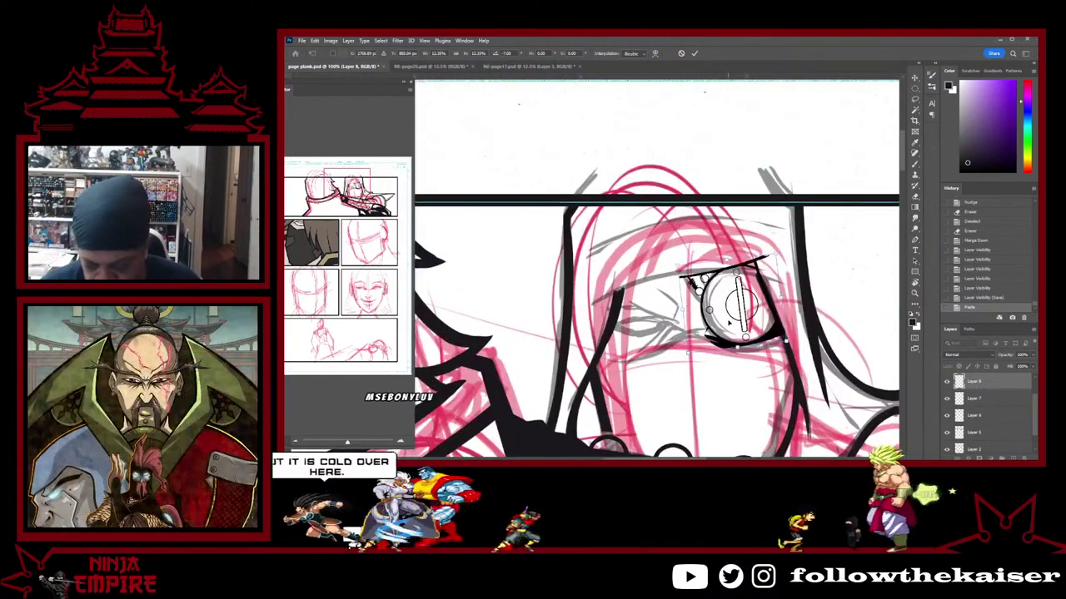
{"action": "left_click_drag", "start_coordinate": [729, 322], "coordinate": [728, 326]}
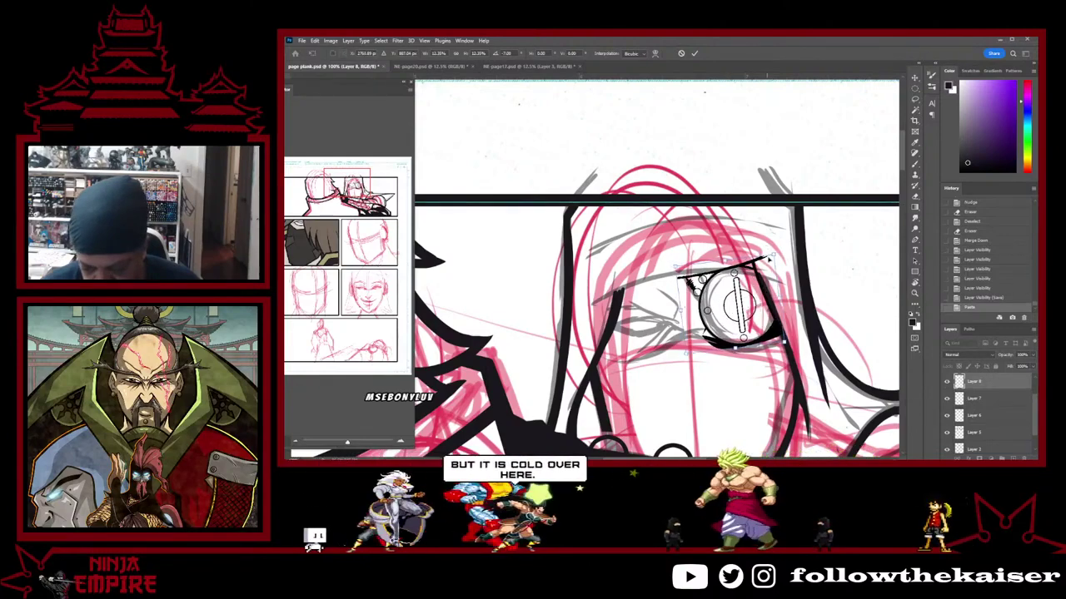
{"action": "left_click_drag", "start_coordinate": [809, 298], "coordinate": [757, 313]}
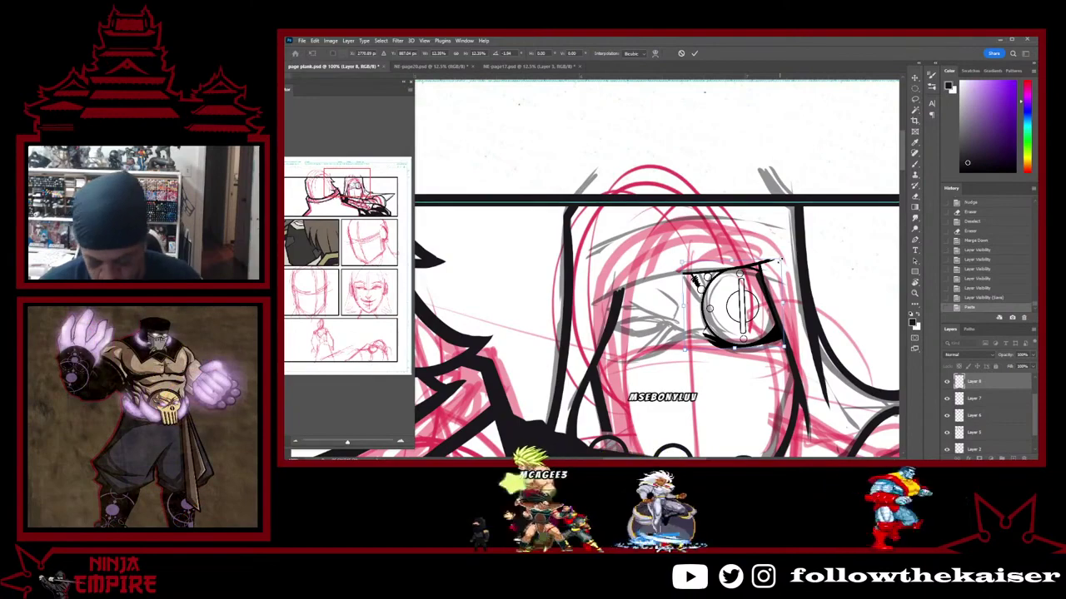
{"action": "key", "text": "Return"}
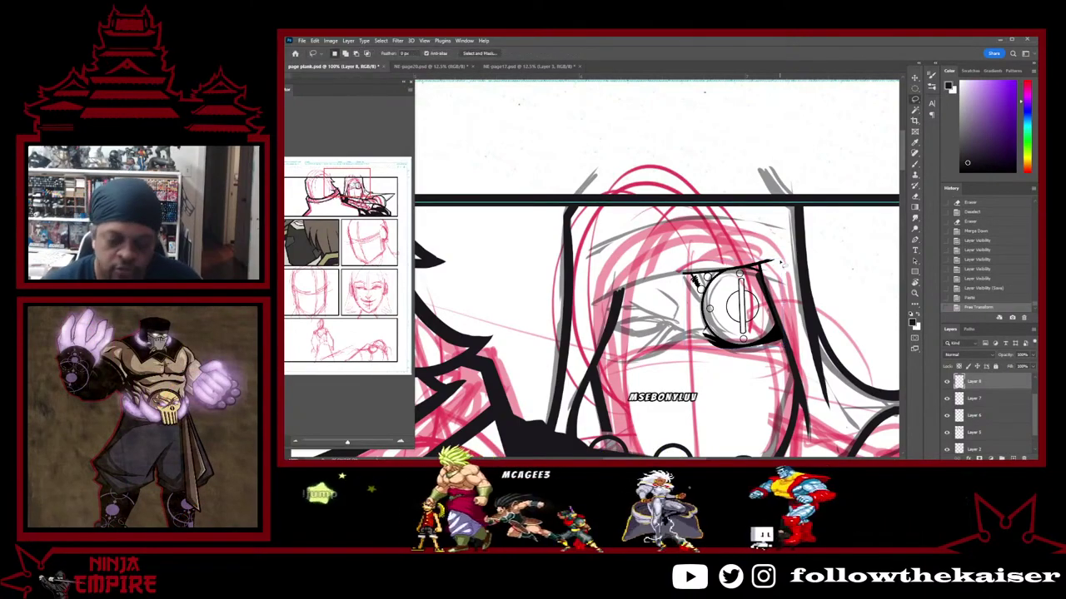
Erase the line ends overhanging the eyepiece's upper outer corner and scale the eyepiece down slightly
{"action": "key", "text": "e"}
{"action": "left_click_drag", "start_coordinate": [775, 257], "coordinate": [765, 270]}
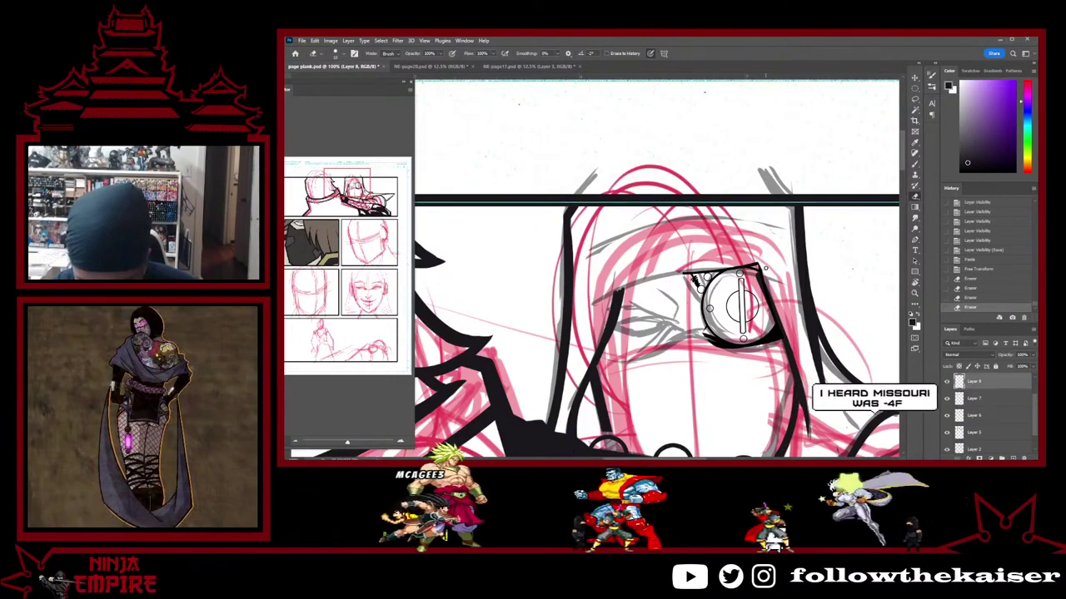
{"action": "key", "text": "ctrl+t"}
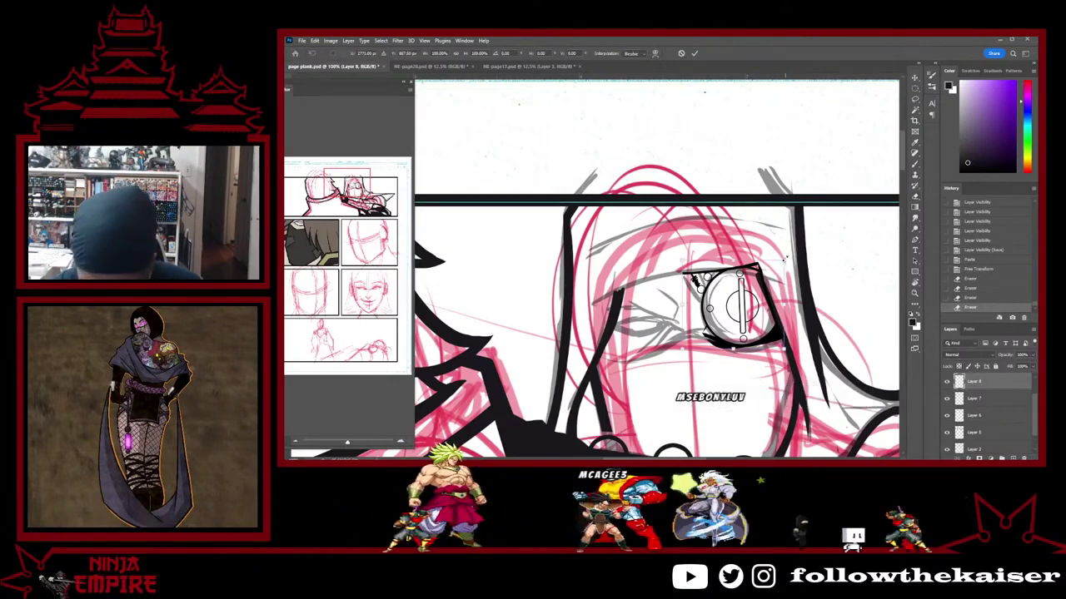
{"action": "left_click_drag", "start_coordinate": [783, 259], "coordinate": [784, 259]}
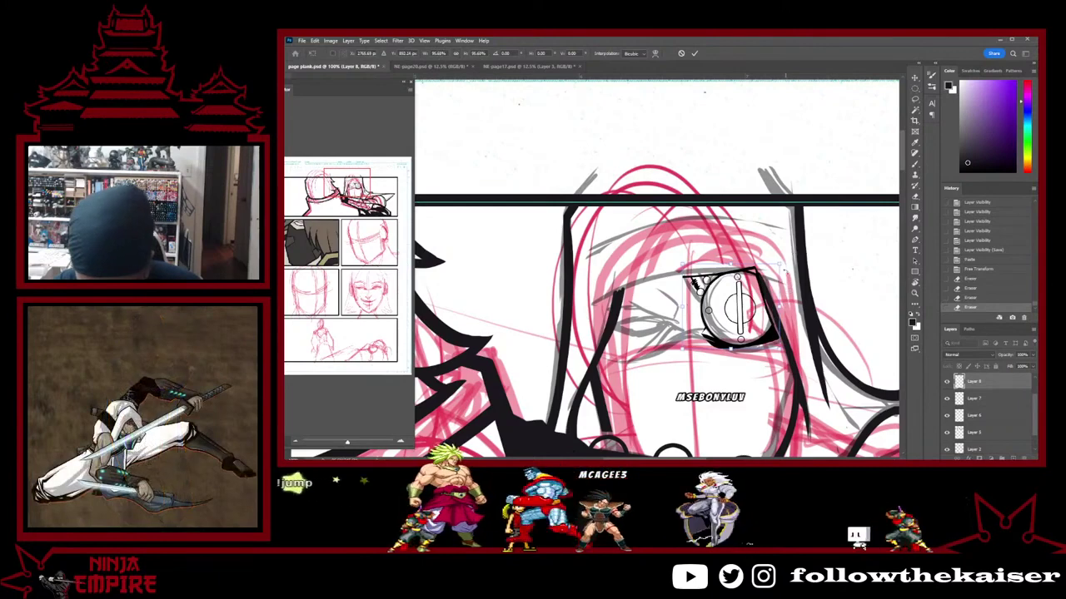
{"action": "key", "text": "Return"}
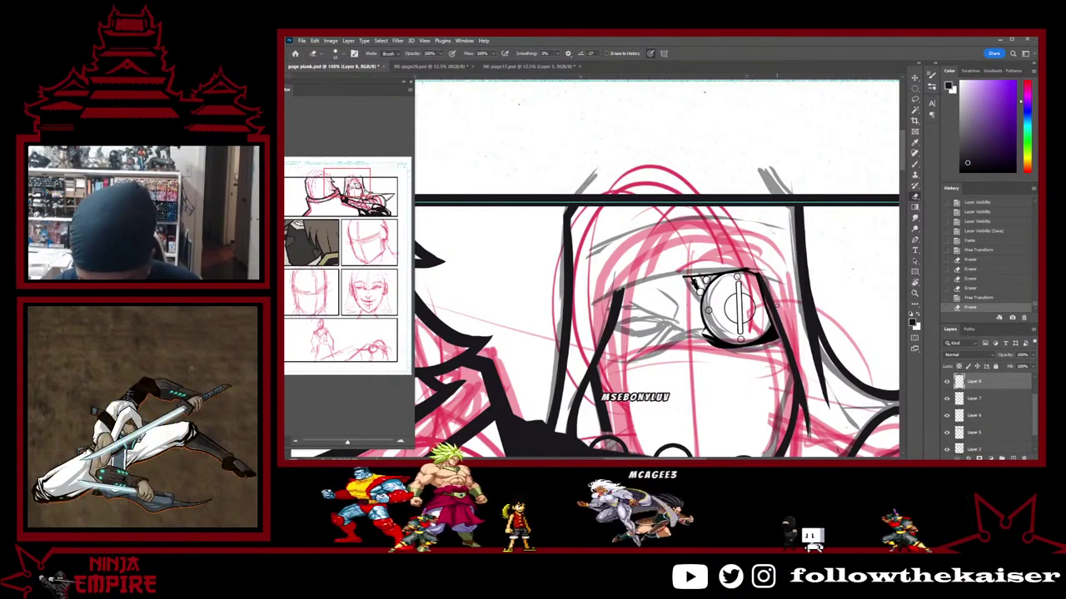
Nudge the eyepiece right toward the hood's inner edge and erase the excess line along its outer side
{"action": "key", "text": "v"}
{"action": "key", "text": "Right"}
{"action": "key", "text": "Right"}
{"action": "key", "text": "Right"}
{"action": "key", "text": "Right"}
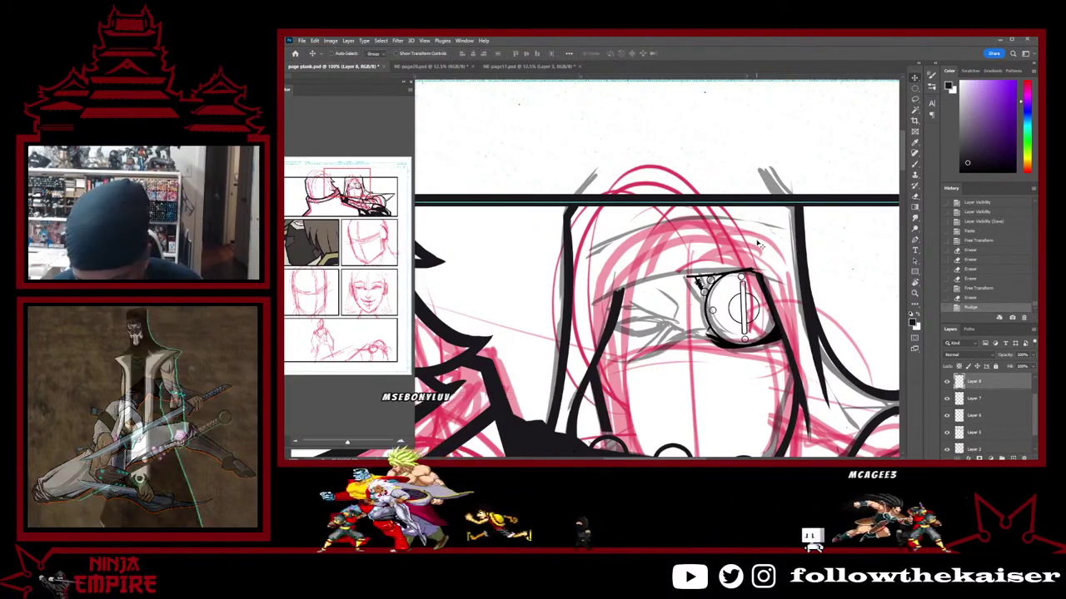
{"action": "key", "text": "Right"}
{"action": "key", "text": "Right"}
{"action": "key", "text": "e"}
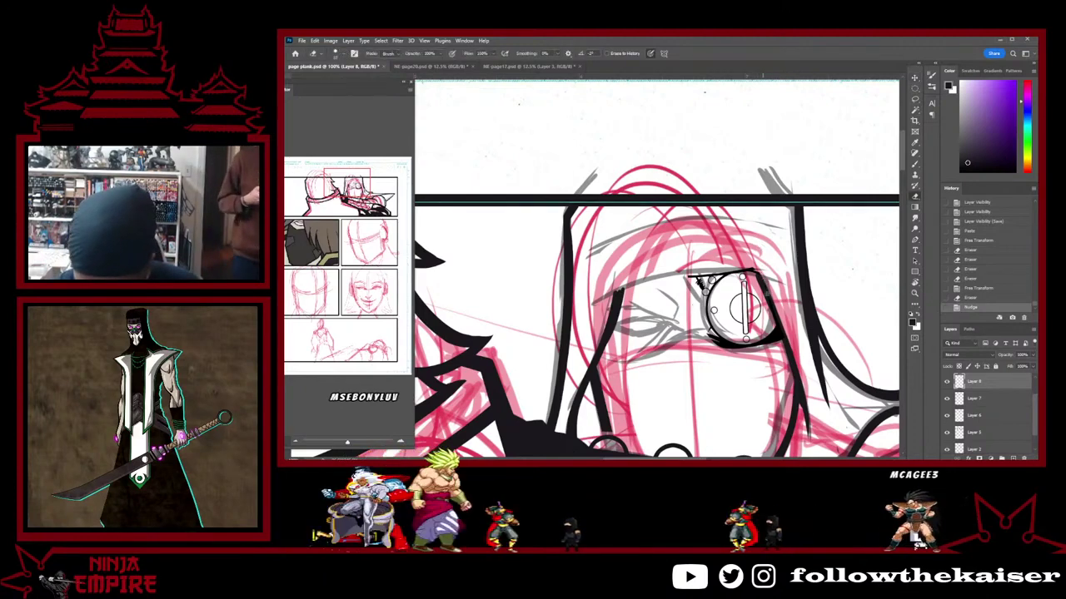
{"action": "left_click_drag", "start_coordinate": [775, 305], "coordinate": [772, 269]}
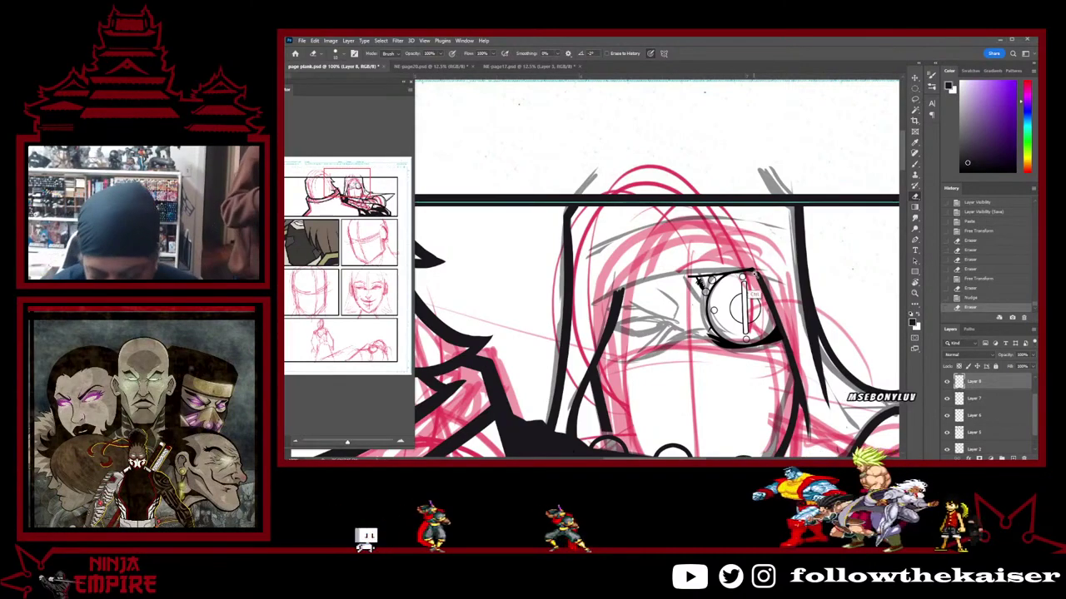
Rotate the canvas view and erase the straight top line extending past the eyepiece circle beside the small rivets
{"action": "scroll", "coordinate": [755, 276], "scroll_direction": "up", "scroll_amount": 2}
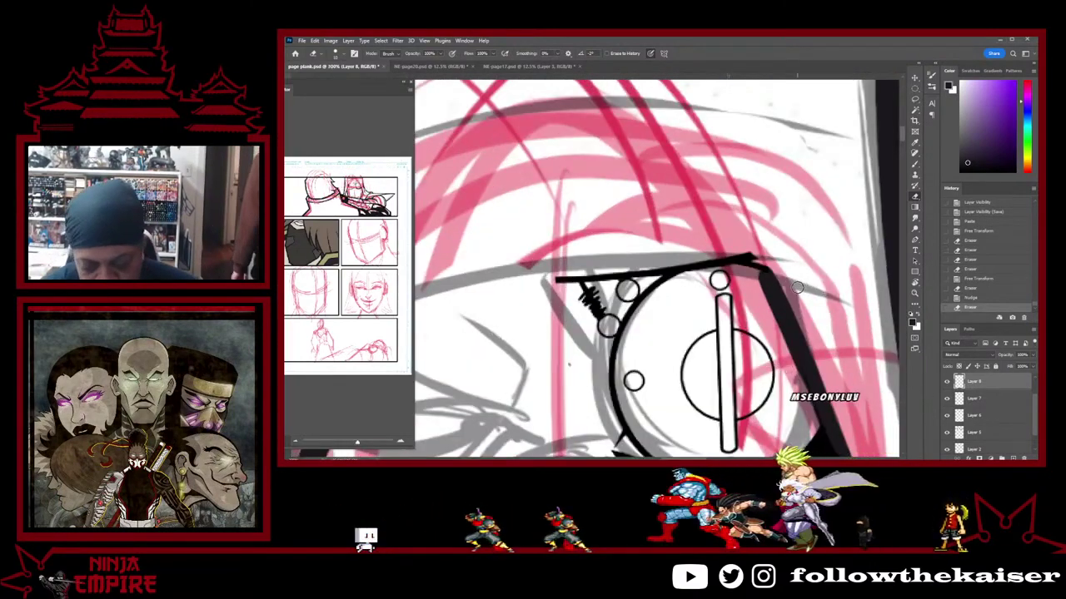
{"action": "key", "text": "r"}
{"action": "left_click_drag", "start_coordinate": [799, 241], "coordinate": [685, 368]}
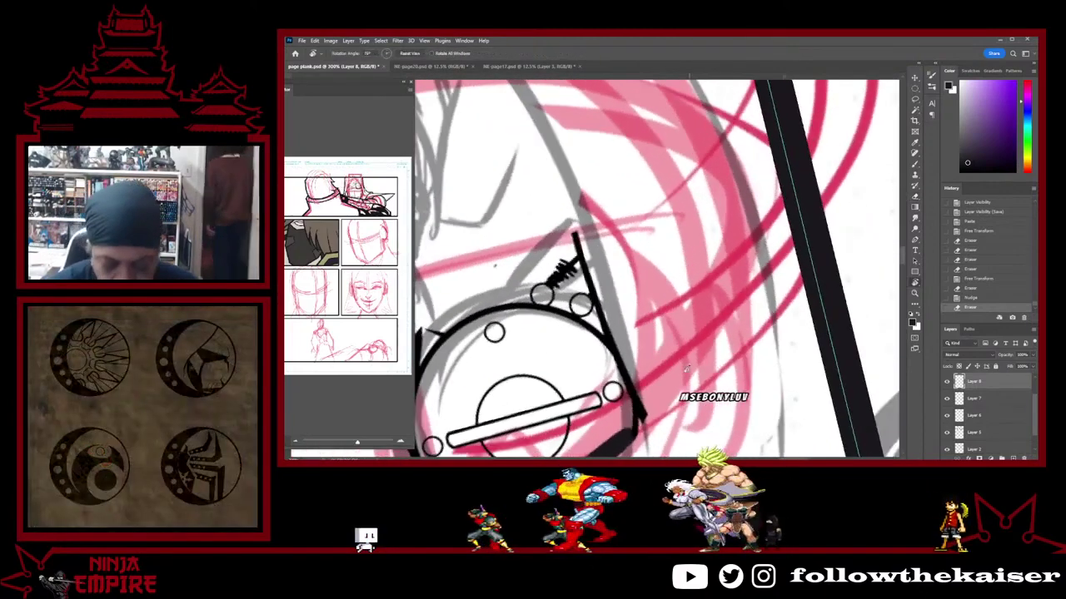
{"action": "key", "text": "e"}
{"action": "left_click_drag", "start_coordinate": [574, 233], "coordinate": [583, 249]}
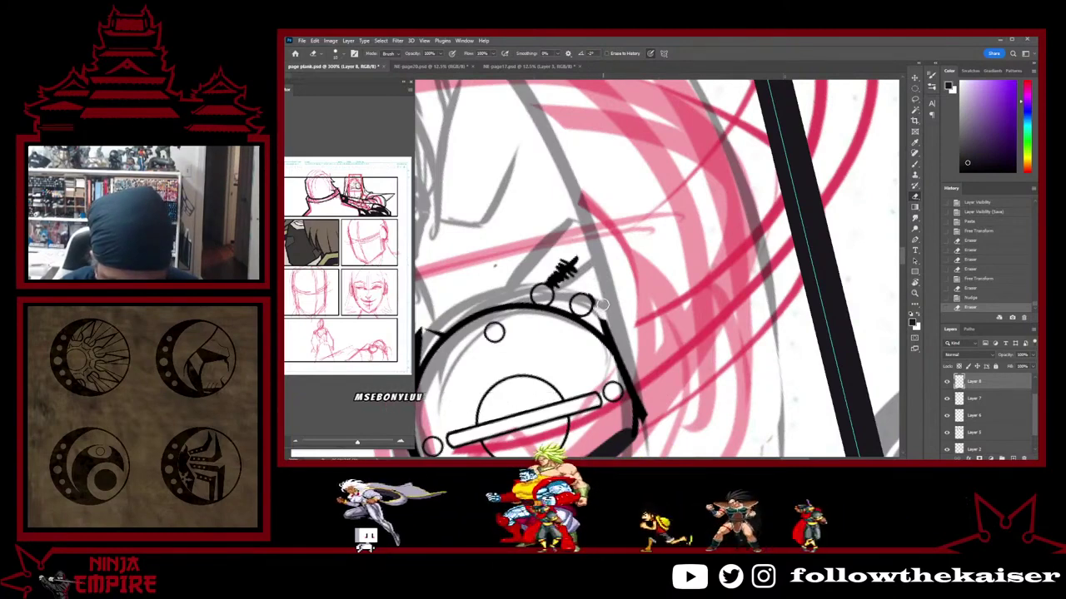
Erase the remaining line overhanging the eyepiece's outer side below the small rivets
{"action": "mouse_move", "coordinate": [603, 305]}
{"action": "left_mouse_down"}
{"action": "mouse_move", "coordinate": [666, 385]}
{"action": "mouse_move", "coordinate": [683, 381]}
{"action": "mouse_move", "coordinate": [666, 333]}
{"action": "left_mouse_up"}
{"action": "key", "text": "r"}
{"action": "key", "text": "e"}
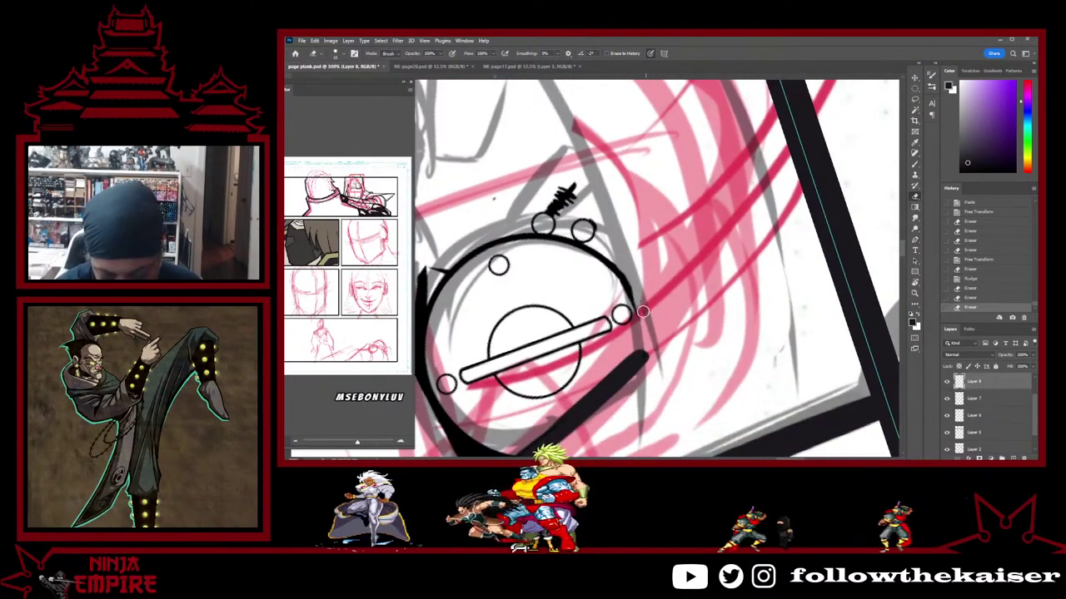
Ink a thin line extending the scribbled spike outward from the first small rivet on the eyepiece's rim
{"action": "key", "text": "r"}
{"action": "mouse_move", "coordinate": [646, 261]}
{"action": "left_mouse_down"}
{"action": "mouse_move", "coordinate": [735, 283]}
{"action": "mouse_move", "coordinate": [737, 304]}
{"action": "mouse_move", "coordinate": [718, 298]}
{"action": "left_mouse_up"}
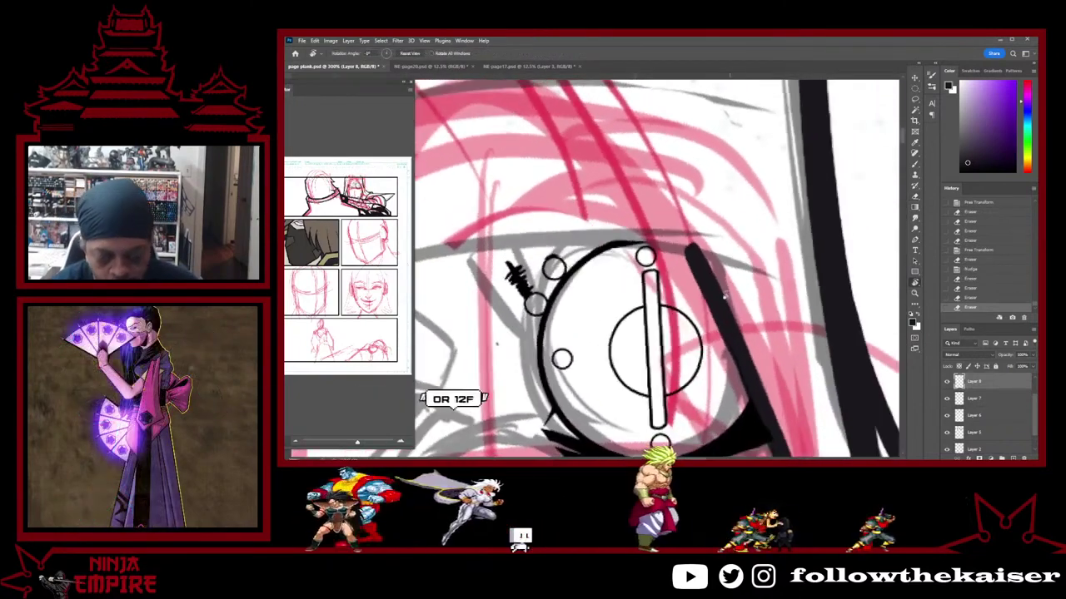
{"action": "key", "text": "b"}
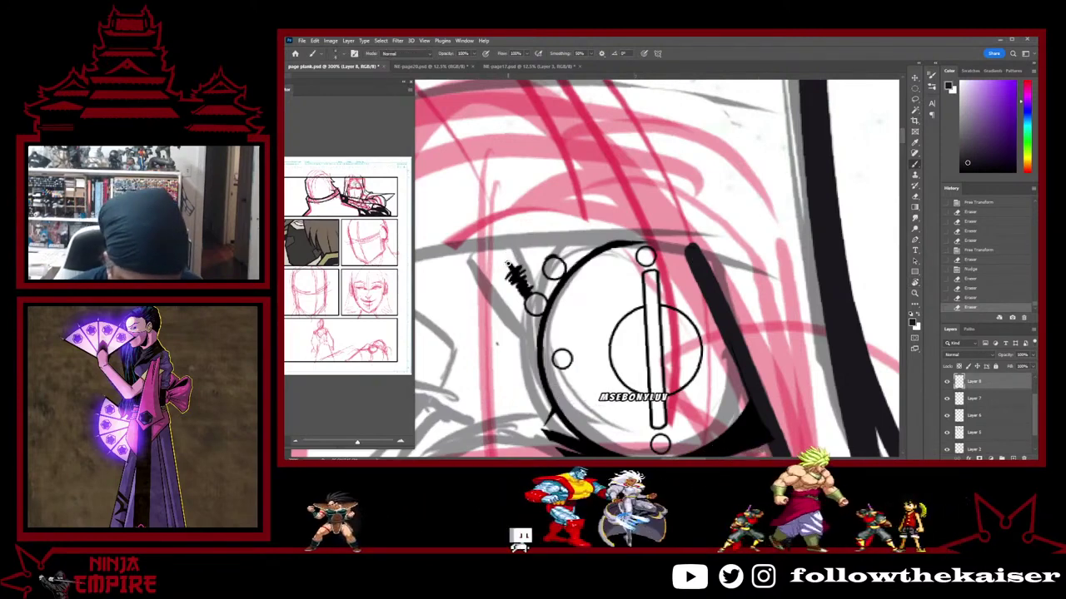
{"action": "left_click_drag", "start_coordinate": [515, 274], "coordinate": [522, 280]}
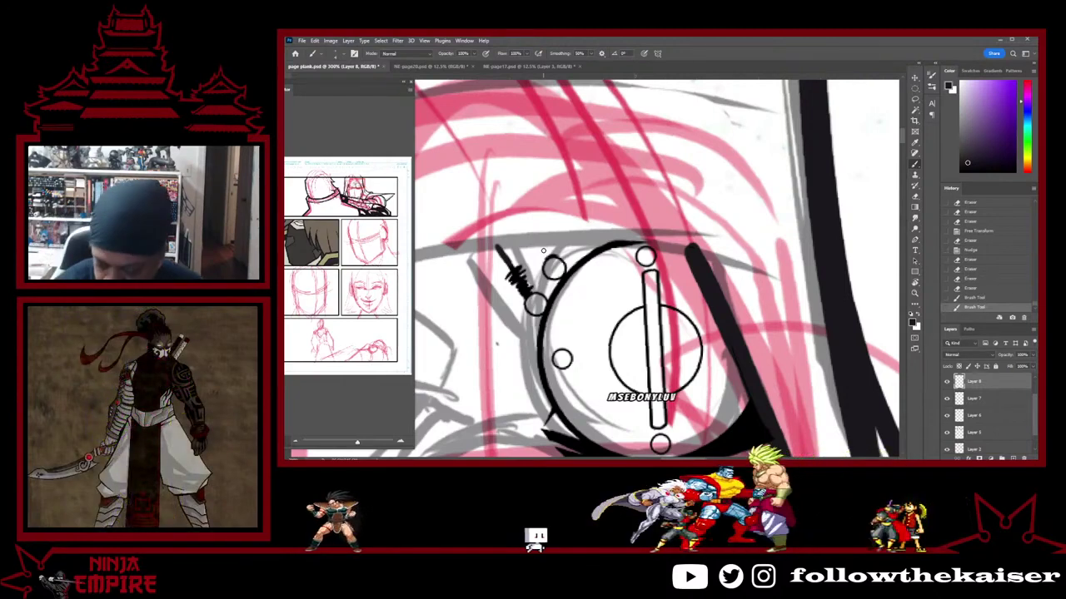
Add a Color Overlay effect in dark colour 1a181c to the eyepiece's layer
{"action": "left_click", "coordinate": [987, 457]}
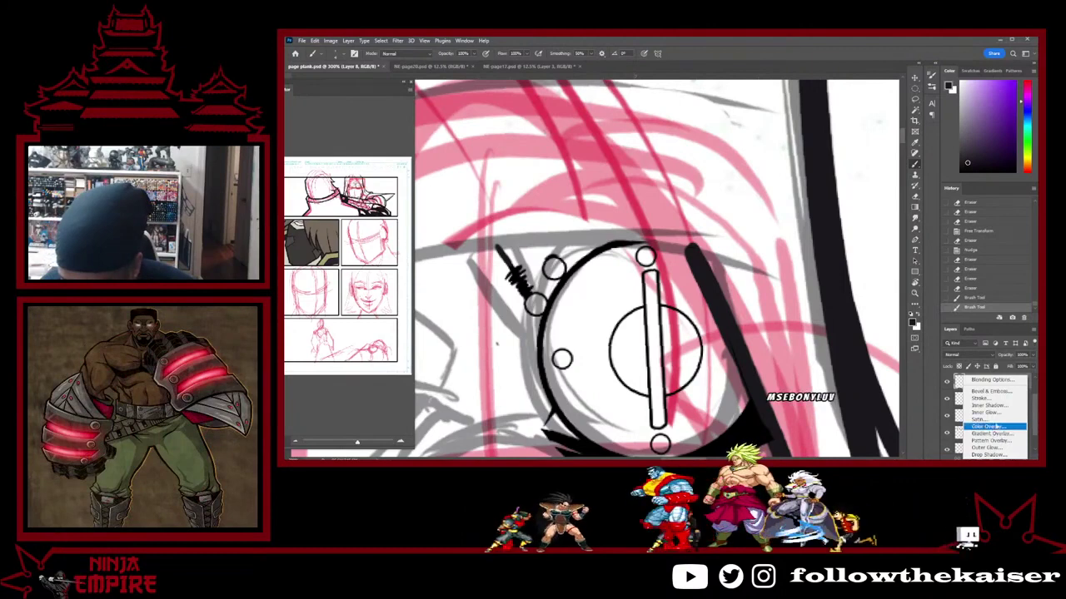
{"action": "left_click", "coordinate": [996, 428]}
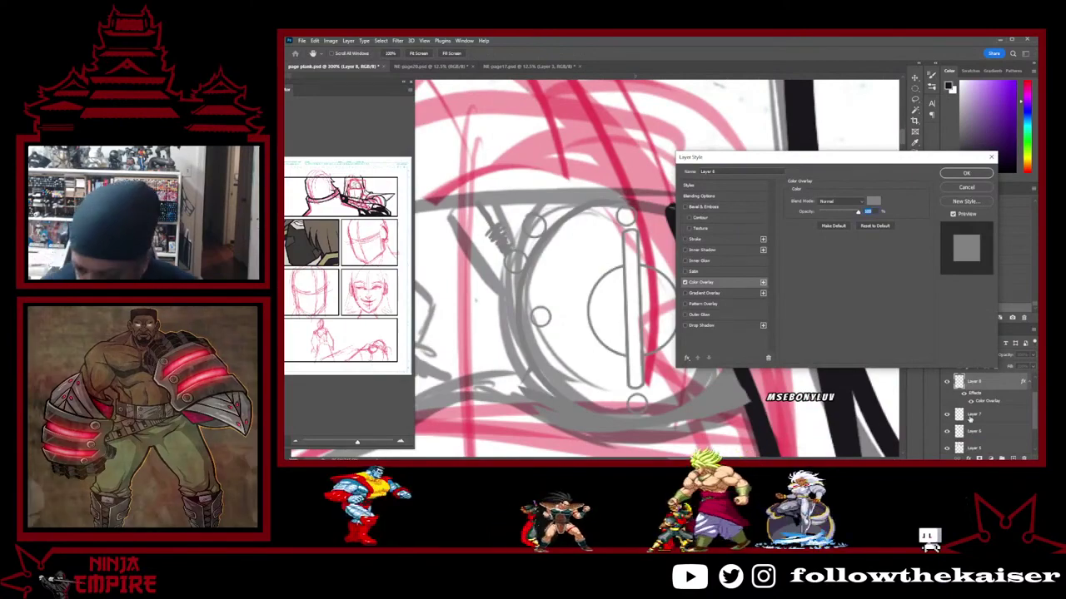
{"action": "left_click", "coordinate": [873, 200]}
{"action": "left_click", "coordinate": [845, 400]}
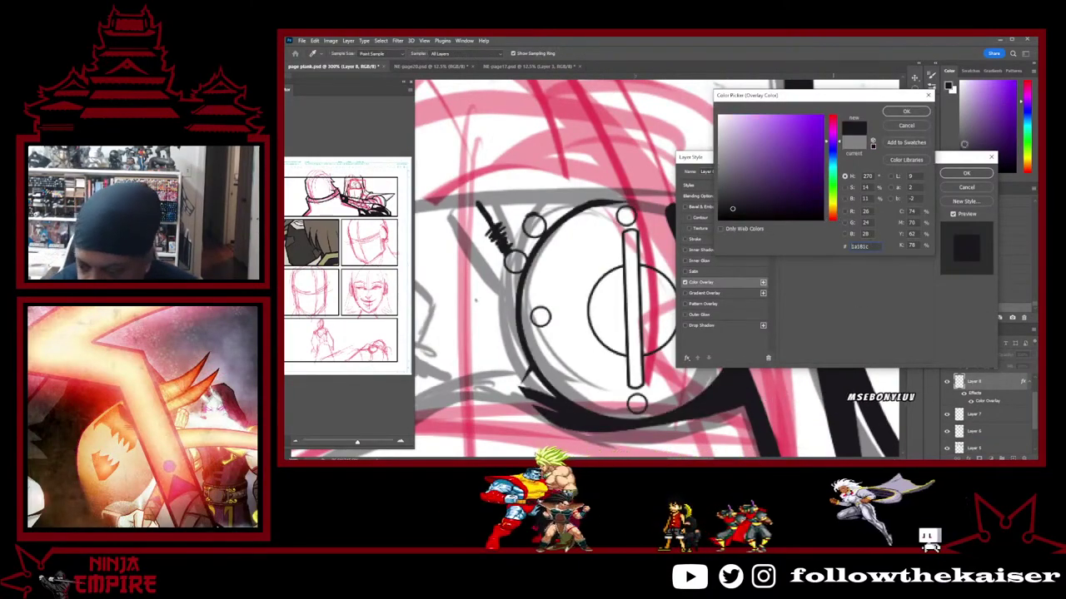
{"action": "key", "text": "Return"}
{"action": "left_click", "coordinate": [966, 173]}
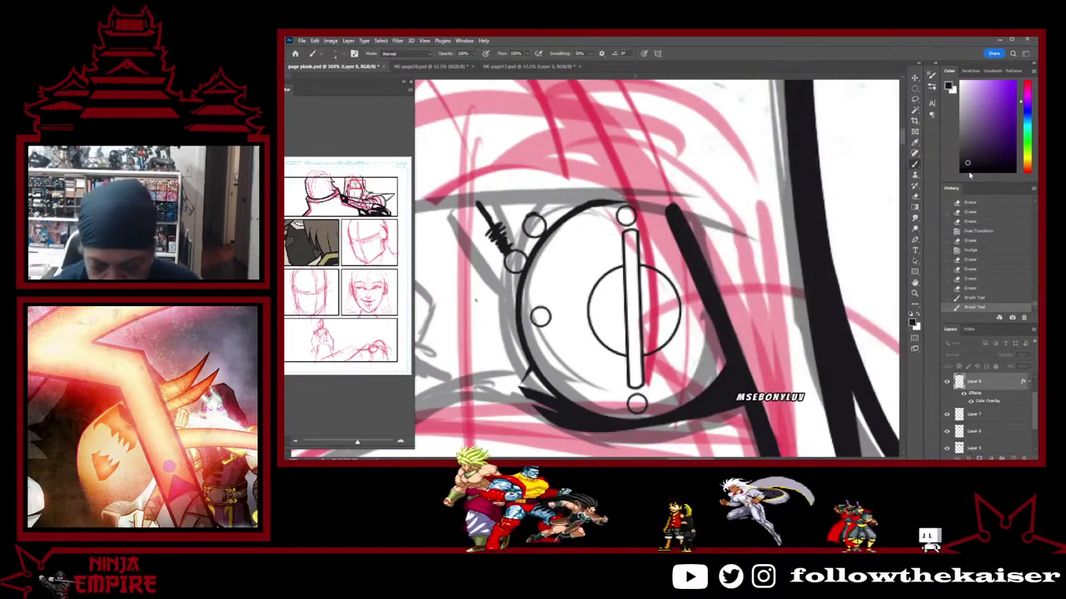
Ink a short tapered spike on the second rim rivet and a cross mark at the first spike's tip
{"action": "key", "text": "e"}
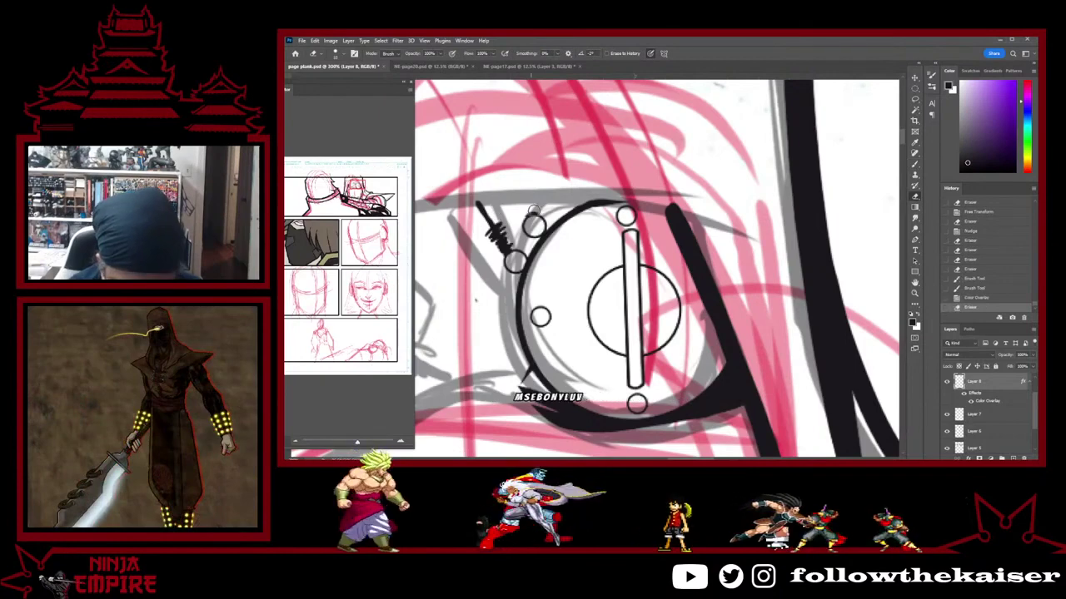
{"action": "key", "text": "b"}
{"action": "left_click_drag", "start_coordinate": [528, 211], "coordinate": [530, 218]}
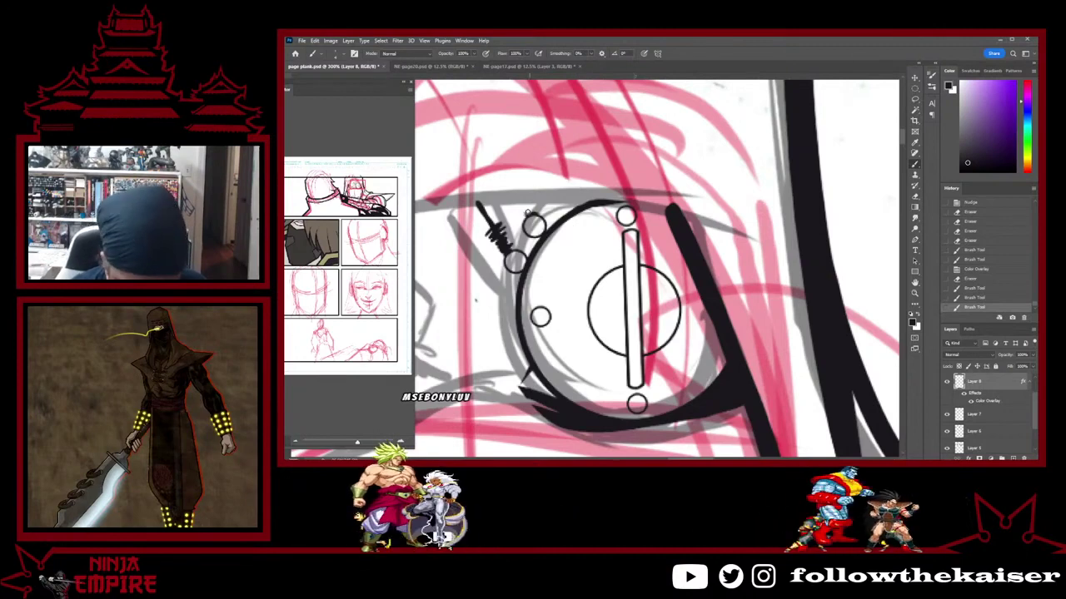
{"action": "left_click_drag", "start_coordinate": [528, 214], "coordinate": [514, 194]}
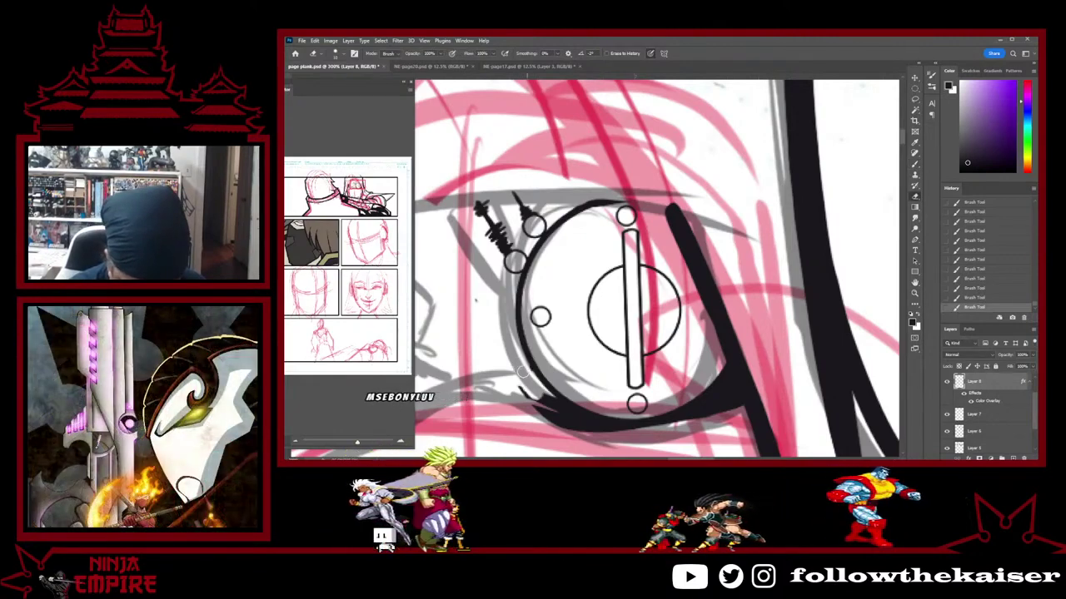
Erase the overhanging ink at the eyepiece's lower inner corner and where its rim meets the hood's edge line
{"action": "left_click_drag", "start_coordinate": [530, 389], "coordinate": [551, 414]}
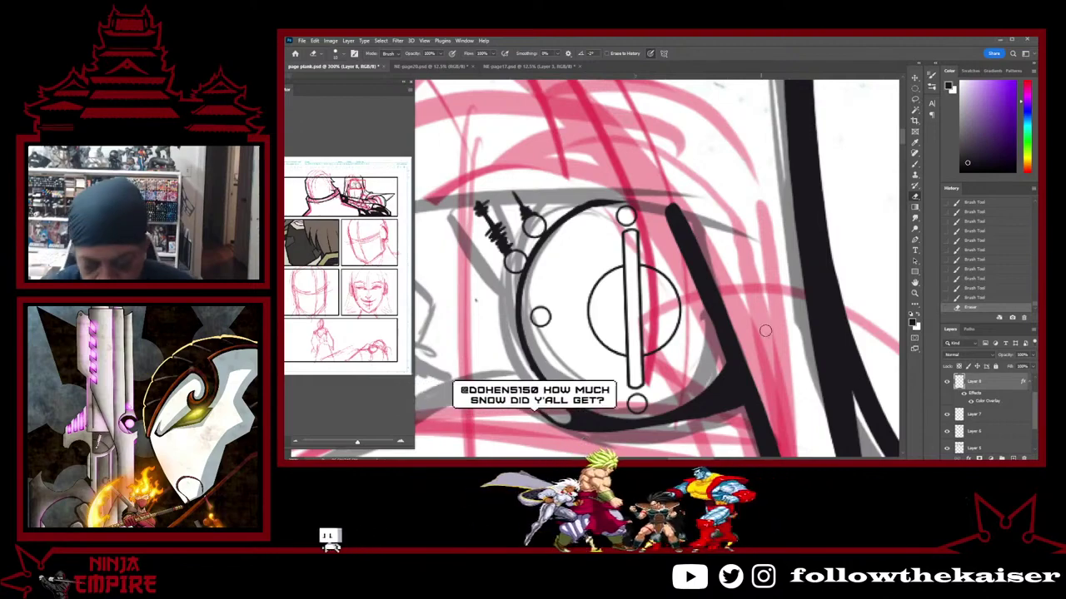
{"action": "key", "text": "r"}
{"action": "left_click_drag", "start_coordinate": [757, 366], "coordinate": [781, 265]}
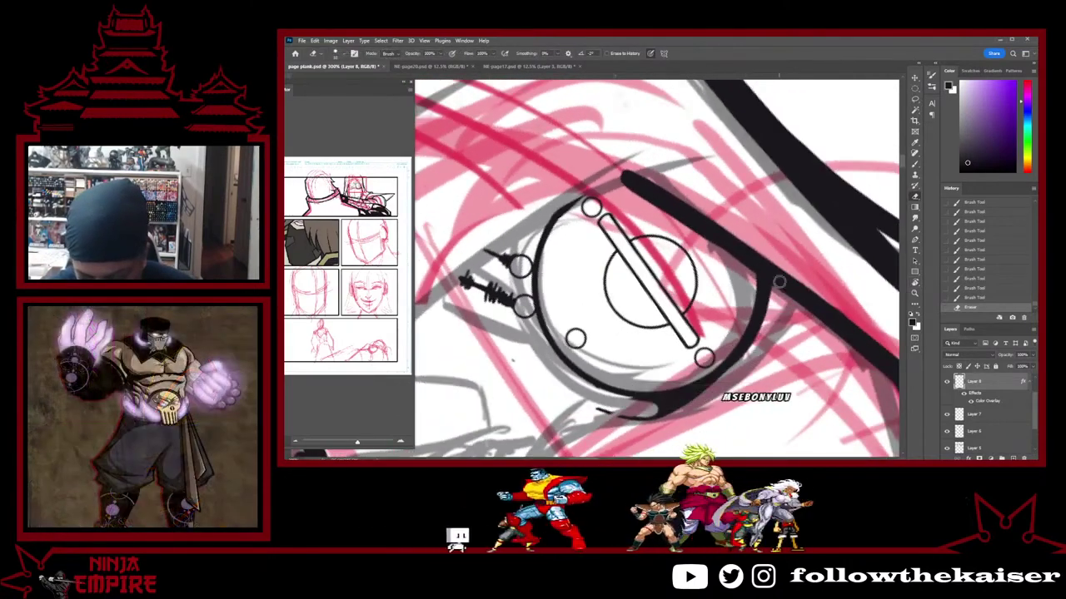
{"action": "key", "text": "r"}
{"action": "mouse_move", "coordinate": [740, 366]}
{"action": "left_mouse_down"}
{"action": "mouse_move", "coordinate": [742, 395]}
{"action": "mouse_move", "coordinate": [764, 342]}
{"action": "mouse_move", "coordinate": [858, 216]}
{"action": "left_mouse_up"}
{"action": "mouse_move", "coordinate": [813, 264]}
{"action": "left_mouse_down"}
{"action": "mouse_move", "coordinate": [811, 302]}
{"action": "mouse_move", "coordinate": [761, 408]}
{"action": "left_mouse_up"}
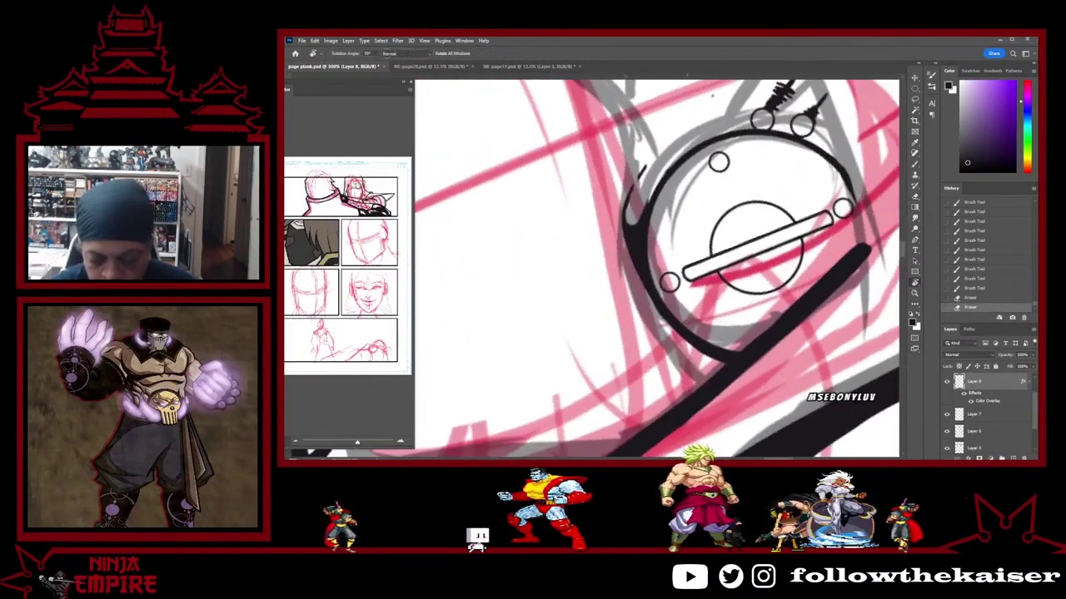
Thicken the eyepiece's lower rim with brush strokes up to the hood's edge line
{"action": "key", "text": "b"}
{"action": "left_click_drag", "start_coordinate": [629, 241], "coordinate": [673, 327]}
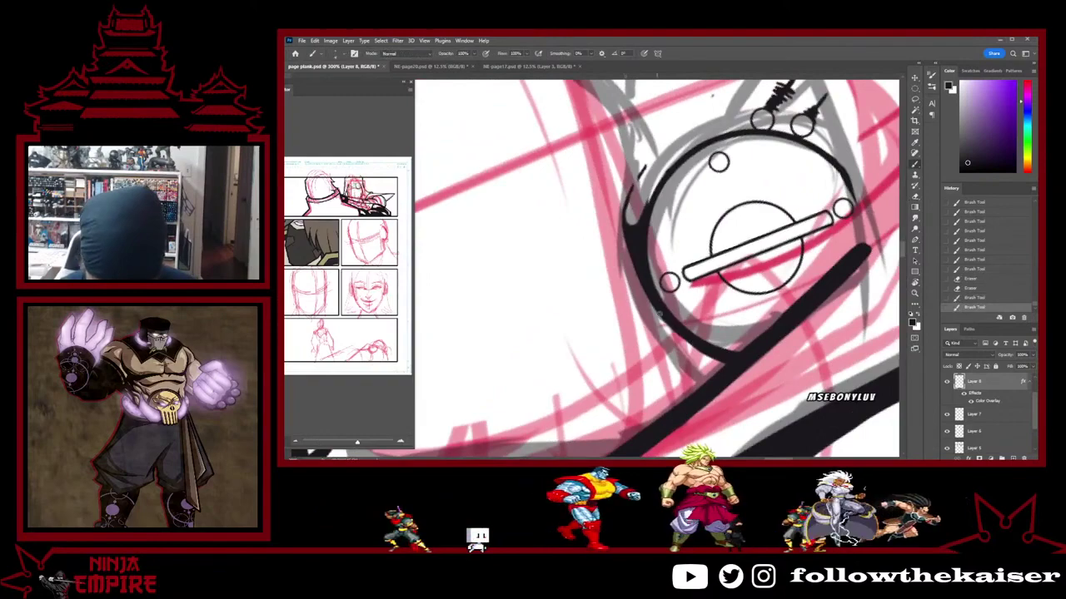
{"action": "key", "text": "r"}
{"action": "mouse_move", "coordinate": [718, 288]}
{"action": "left_mouse_down"}
{"action": "mouse_move", "coordinate": [716, 257]}
{"action": "mouse_move", "coordinate": [651, 322]}
{"action": "left_mouse_up"}
{"action": "left_click_drag", "start_coordinate": [721, 328], "coordinate": [734, 249]}
{"action": "key", "text": "b"}
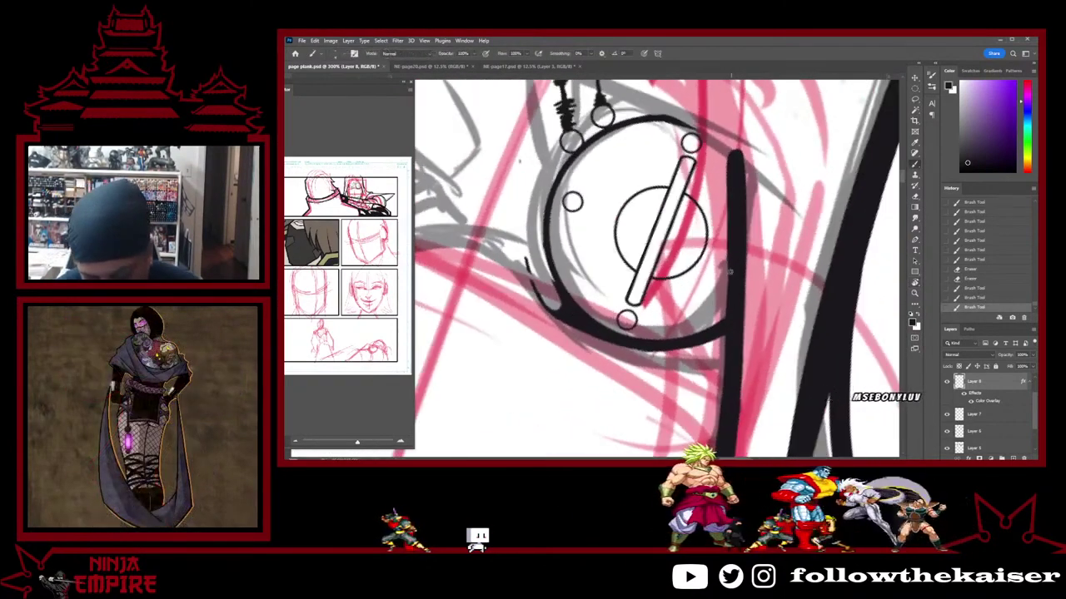
Ink the mask's upper edge as a thick curve from the eyepiece's lower rim across to the opposite side of the hood
{"action": "key", "text": "r"}
{"action": "left_click_drag", "start_coordinate": [774, 287], "coordinate": [771, 238]}
{"action": "left_click_drag", "start_coordinate": [663, 278], "coordinate": [771, 311]}
{"action": "left_click", "coordinate": [772, 310], "text": "alt"}
{"action": "left_click_drag", "start_coordinate": [816, 375], "coordinate": [798, 300]}
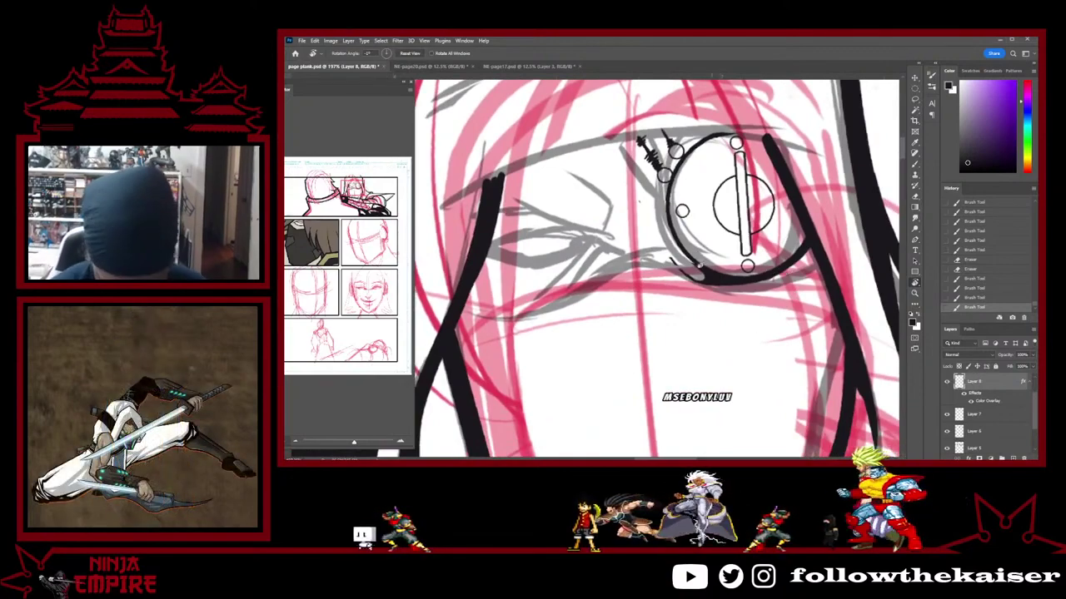
{"action": "left_click_drag", "start_coordinate": [761, 309], "coordinate": [633, 158]}
{"action": "key", "text": "b"}
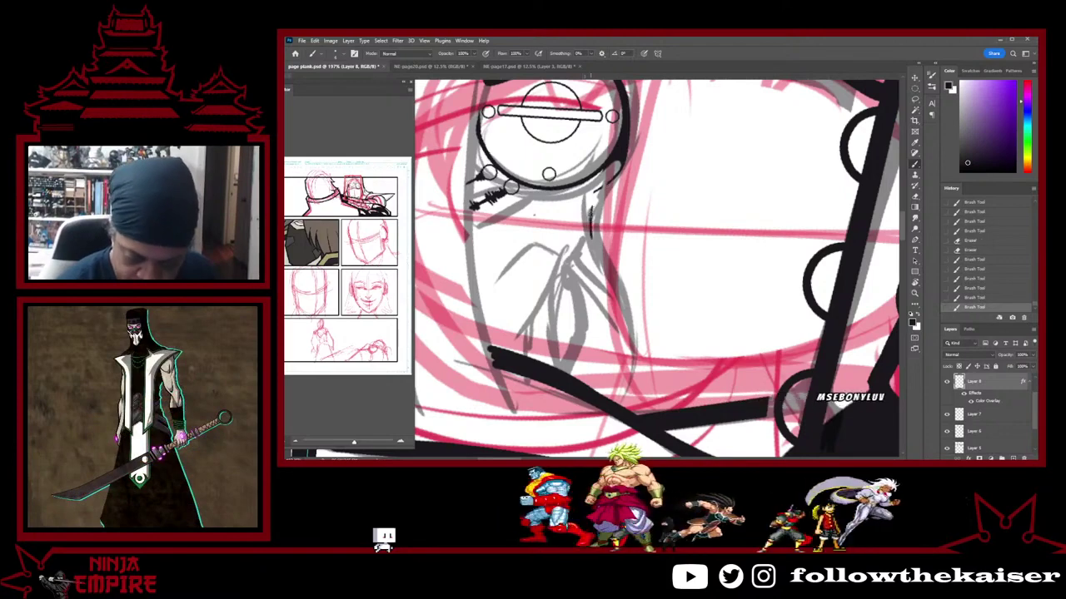
{"action": "left_click_drag", "start_coordinate": [601, 190], "coordinate": [592, 238]}
{"action": "left_click_drag", "start_coordinate": [619, 163], "coordinate": [593, 208]}
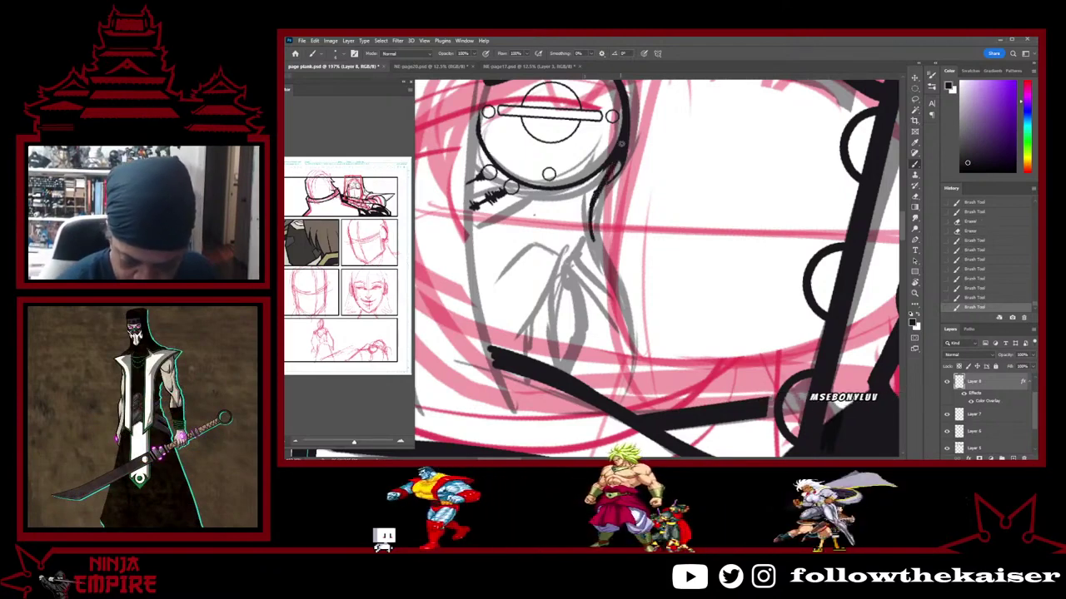
{"action": "left_click", "coordinate": [620, 146]}
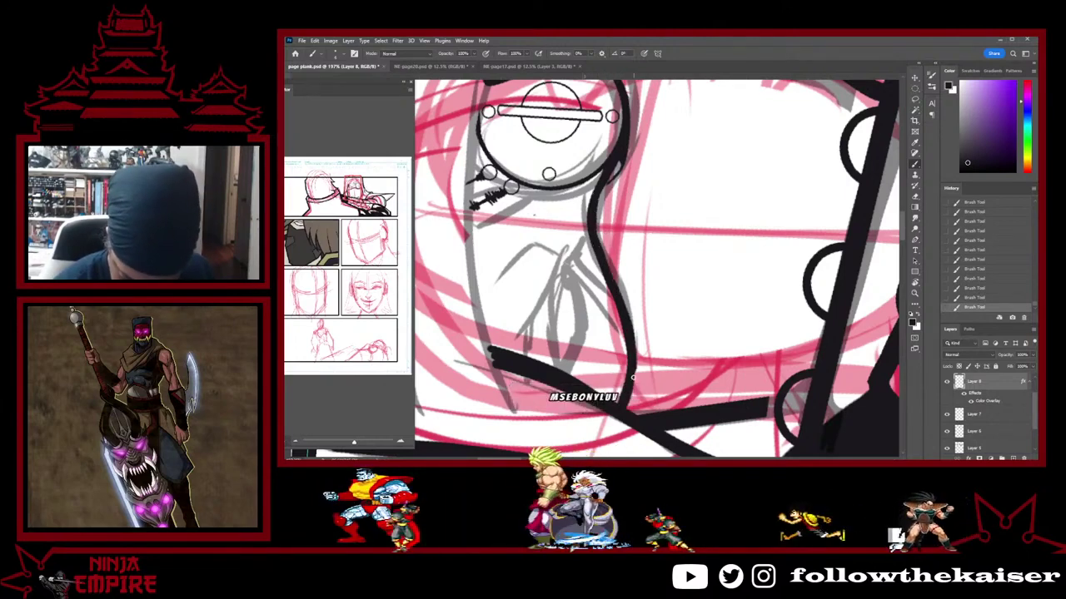
Erase the stray spur where the mask's edge curve joins the eyepiece and reinforce the lower rim
{"action": "key", "text": "r"}
{"action": "mouse_move", "coordinate": [633, 377]}
{"action": "left_mouse_down"}
{"action": "mouse_move", "coordinate": [631, 447]}
{"action": "mouse_move", "coordinate": [666, 331]}
{"action": "left_mouse_up"}
{"action": "mouse_move", "coordinate": [674, 165]}
{"action": "left_mouse_down"}
{"action": "mouse_move", "coordinate": [720, 236]}
{"action": "mouse_move", "coordinate": [725, 275]}
{"action": "left_mouse_up"}
{"action": "key", "text": "b"}
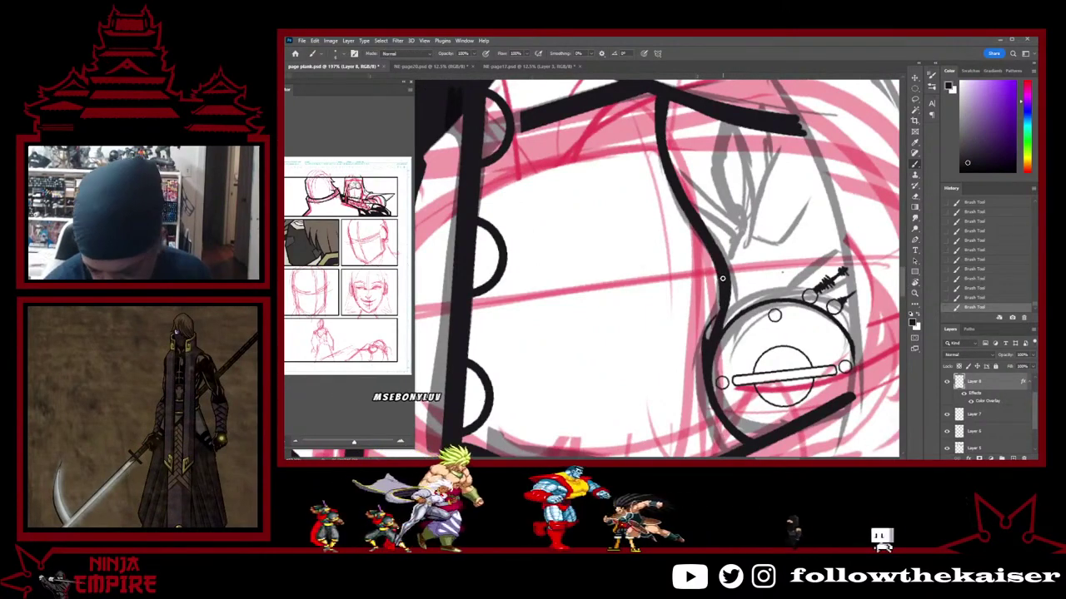
{"action": "key", "text": "e"}
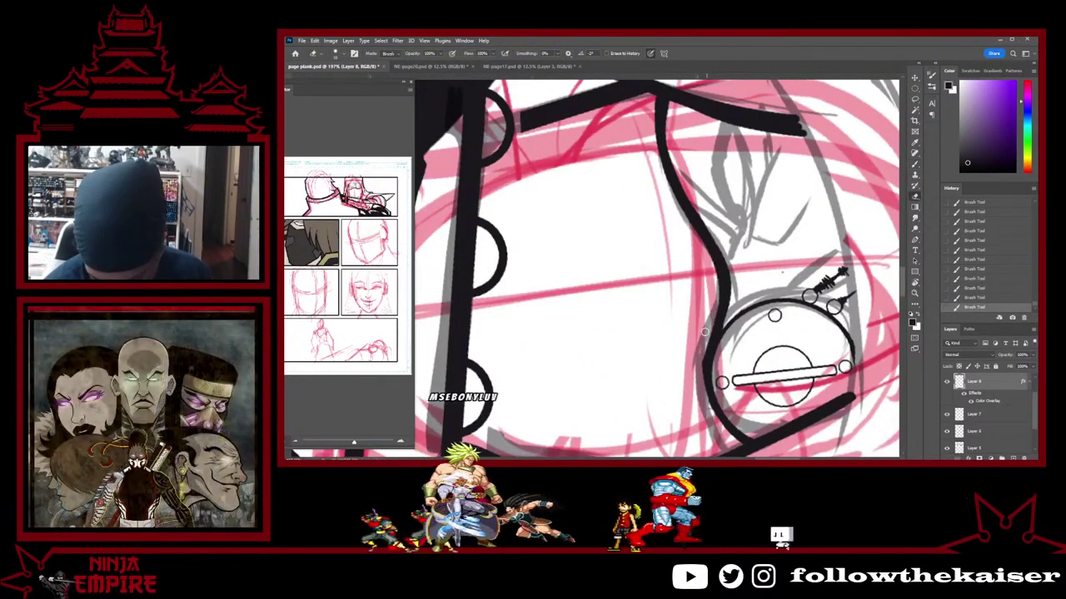
{"action": "left_click_drag", "start_coordinate": [704, 331], "coordinate": [711, 336]}
{"action": "key", "text": "b"}
{"action": "mouse_move", "coordinate": [728, 430]}
{"action": "left_mouse_down"}
{"action": "mouse_move", "coordinate": [719, 419]}
{"action": "mouse_move", "coordinate": [740, 442]}
{"action": "left_mouse_up"}
Ink the brow line over the uncovered eye from the hood's edge toward the nose, redrawing the first stroke
{"action": "key", "text": "r"}
{"action": "mouse_move", "coordinate": [724, 433]}
{"action": "left_mouse_down"}
{"action": "mouse_move", "coordinate": [768, 380]}
{"action": "mouse_move", "coordinate": [781, 195]}
{"action": "mouse_move", "coordinate": [753, 148]}
{"action": "left_mouse_up"}
{"action": "left_click_drag", "start_coordinate": [732, 258], "coordinate": [731, 414]}
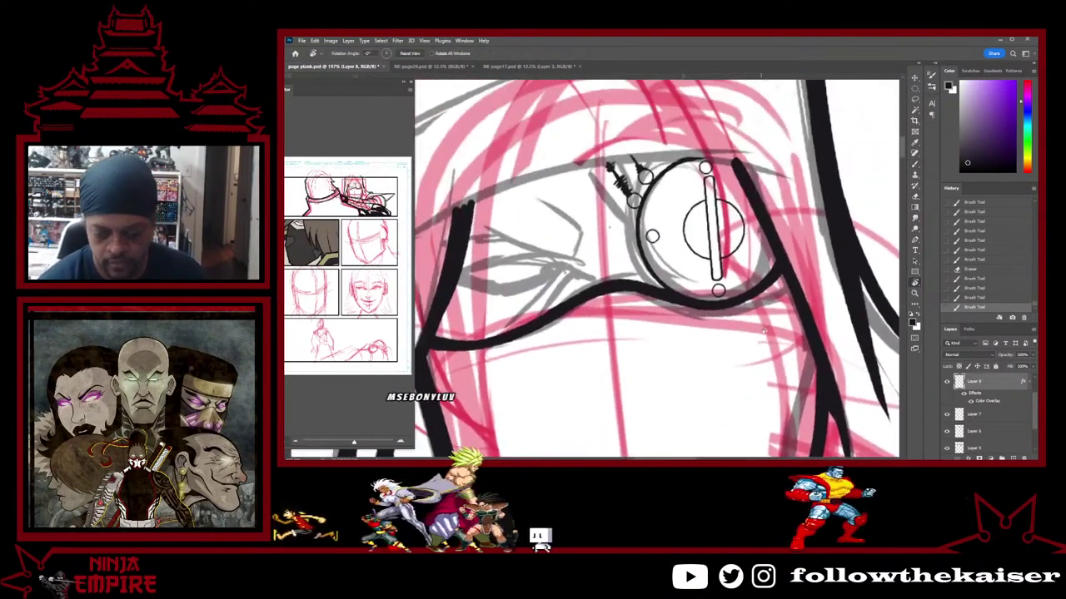
{"action": "left_click_drag", "start_coordinate": [621, 342], "coordinate": [766, 276]}
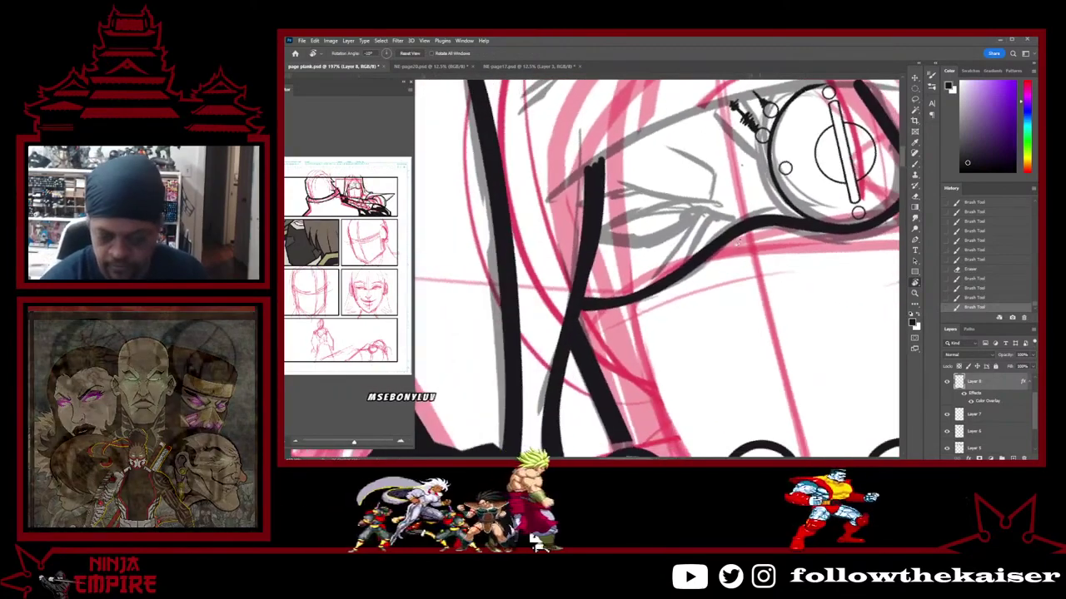
{"action": "left_click_drag", "start_coordinate": [786, 223], "coordinate": [795, 258]}
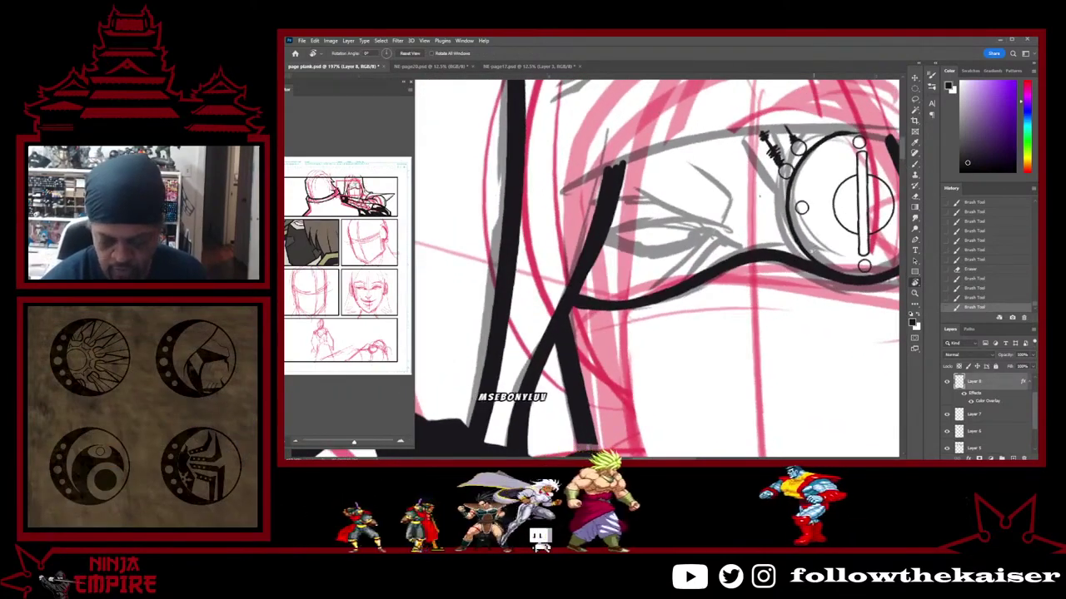
{"action": "left_click_drag", "start_coordinate": [758, 195], "coordinate": [748, 247]}
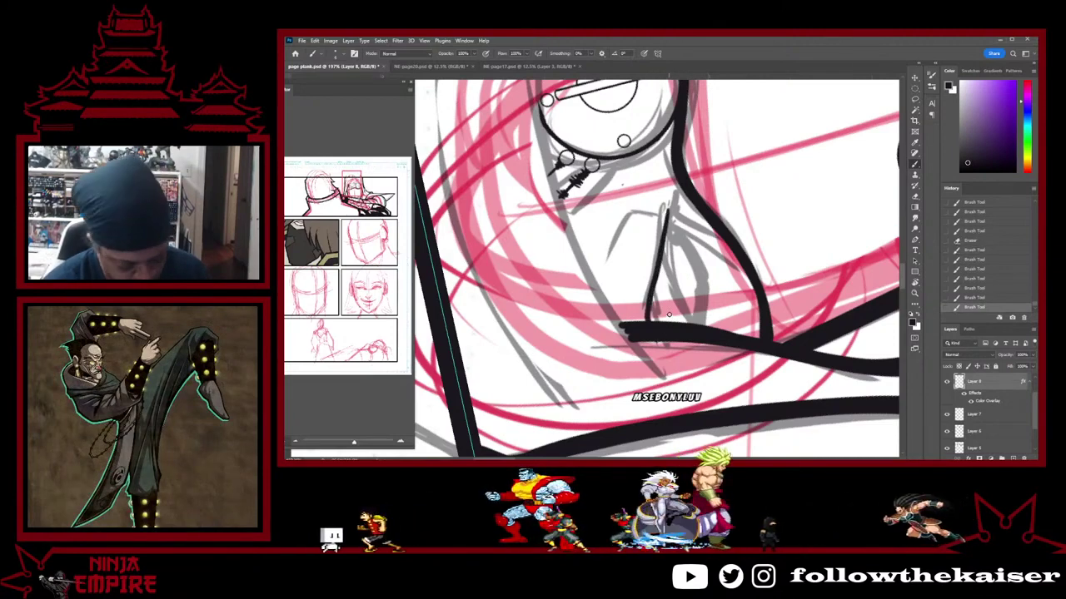
{"action": "key", "text": "ctrl+z"}
{"action": "left_click_drag", "start_coordinate": [668, 210], "coordinate": [655, 320]}
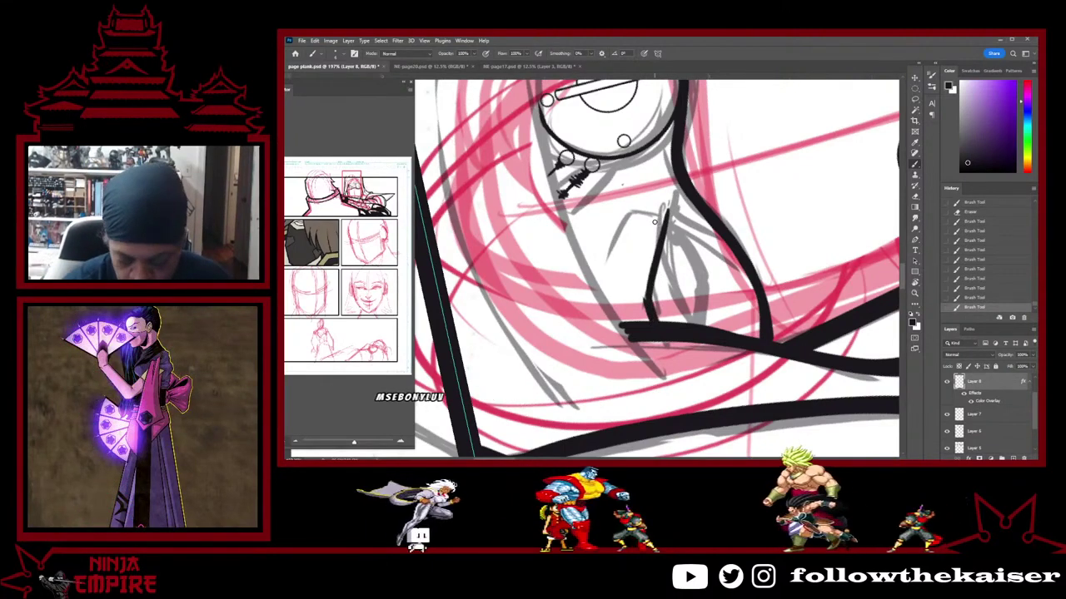
Thicken the brow line over the uncovered eye with repeated strokes toward the nose bridge
{"action": "key", "text": "r"}
{"action": "mouse_move", "coordinate": [739, 182]}
{"action": "left_mouse_down"}
{"action": "mouse_move", "coordinate": [682, 149]}
{"action": "mouse_move", "coordinate": [565, 298]}
{"action": "left_mouse_up"}
{"action": "key", "text": "b"}
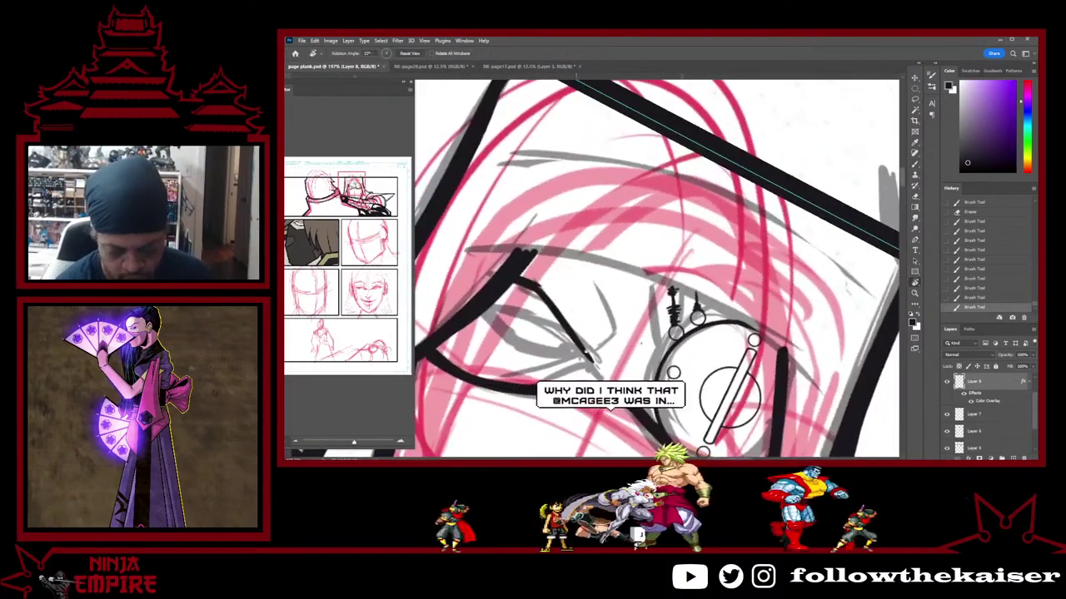
{"action": "left_click_drag", "start_coordinate": [568, 322], "coordinate": [592, 359]}
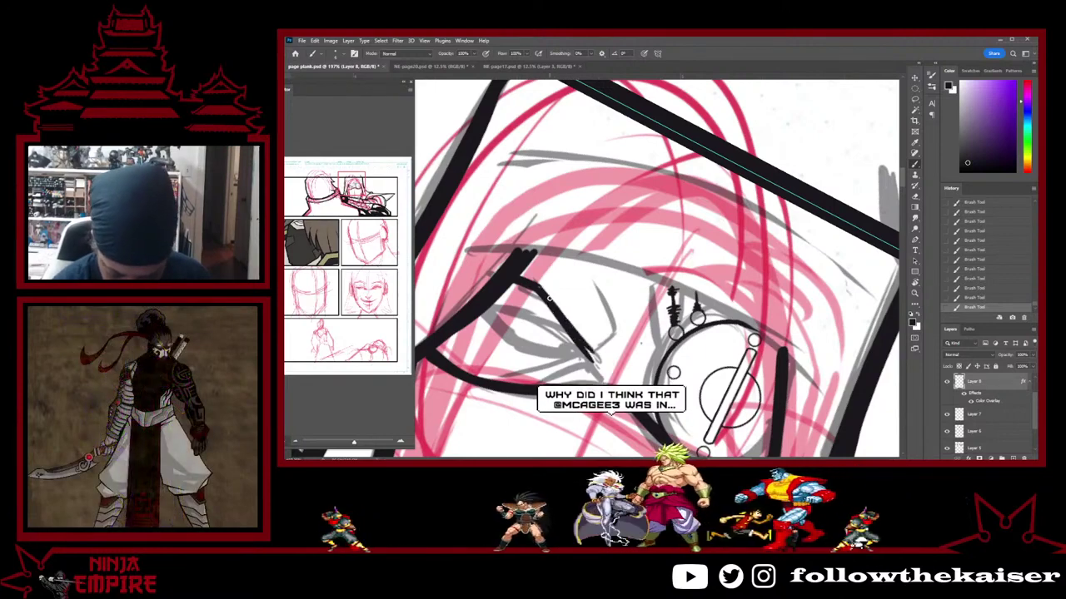
{"action": "mouse_move", "coordinate": [547, 295]}
{"action": "left_mouse_down"}
{"action": "mouse_move", "coordinate": [595, 357]}
{"action": "mouse_move", "coordinate": [538, 286]}
{"action": "mouse_move", "coordinate": [593, 358]}
{"action": "left_mouse_up"}
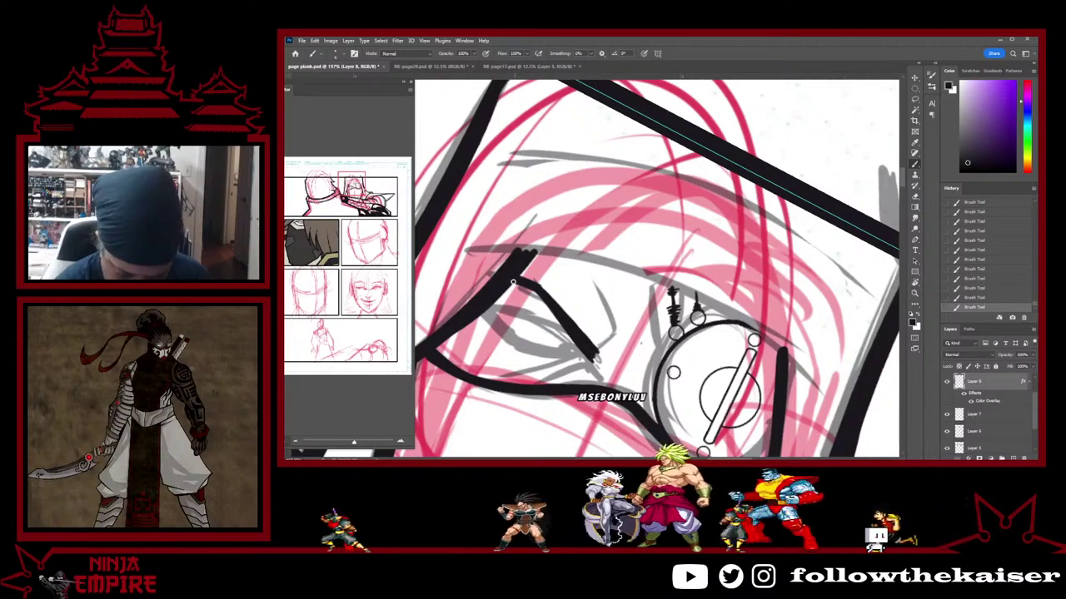
Trim the brow line's outer end and ink the upper eyelid line of the uncovered eye beneath it
{"action": "key", "text": "e"}
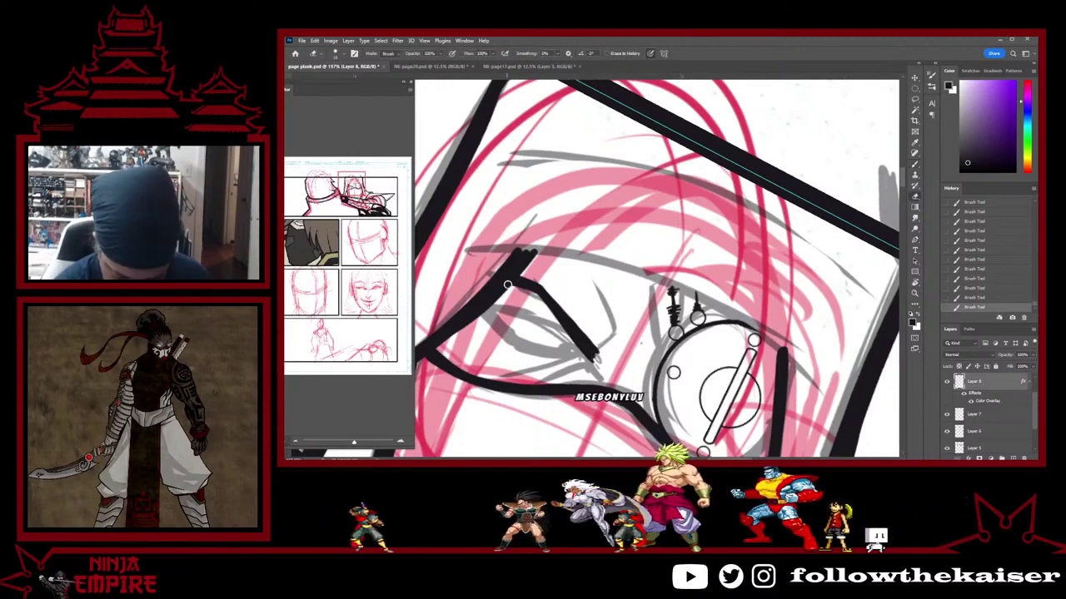
{"action": "left_click_drag", "start_coordinate": [509, 286], "coordinate": [531, 293]}
{"action": "mouse_move", "coordinate": [512, 286]}
{"action": "left_mouse_down"}
{"action": "mouse_move", "coordinate": [545, 291]}
{"action": "mouse_move", "coordinate": [586, 355]}
{"action": "mouse_move", "coordinate": [581, 167]}
{"action": "mouse_move", "coordinate": [717, 240]}
{"action": "left_mouse_up"}
{"action": "key", "text": "b"}
{"action": "key", "text": "r"}
{"action": "key", "text": "b"}
{"action": "key", "text": "r"}
{"action": "key", "text": "b"}
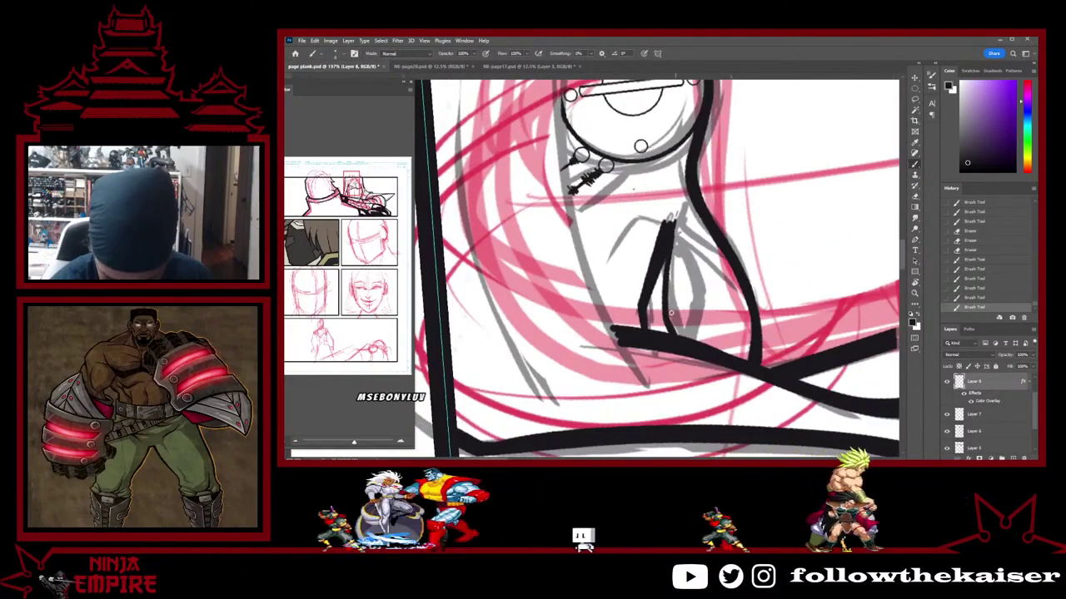
Ink the lower outline of the uncovered eye and join it to the brow at the inner corner
{"action": "key", "text": "r"}
{"action": "mouse_move", "coordinate": [691, 268]}
{"action": "left_mouse_down"}
{"action": "mouse_move", "coordinate": [616, 366]}
{"action": "mouse_move", "coordinate": [532, 345]}
{"action": "mouse_move", "coordinate": [544, 329]}
{"action": "left_mouse_up"}
{"action": "key", "text": "b"}
{"action": "key", "text": "r"}
{"action": "left_click_drag", "start_coordinate": [574, 366], "coordinate": [537, 350]}
{"action": "left_click_drag", "start_coordinate": [627, 277], "coordinate": [757, 267]}
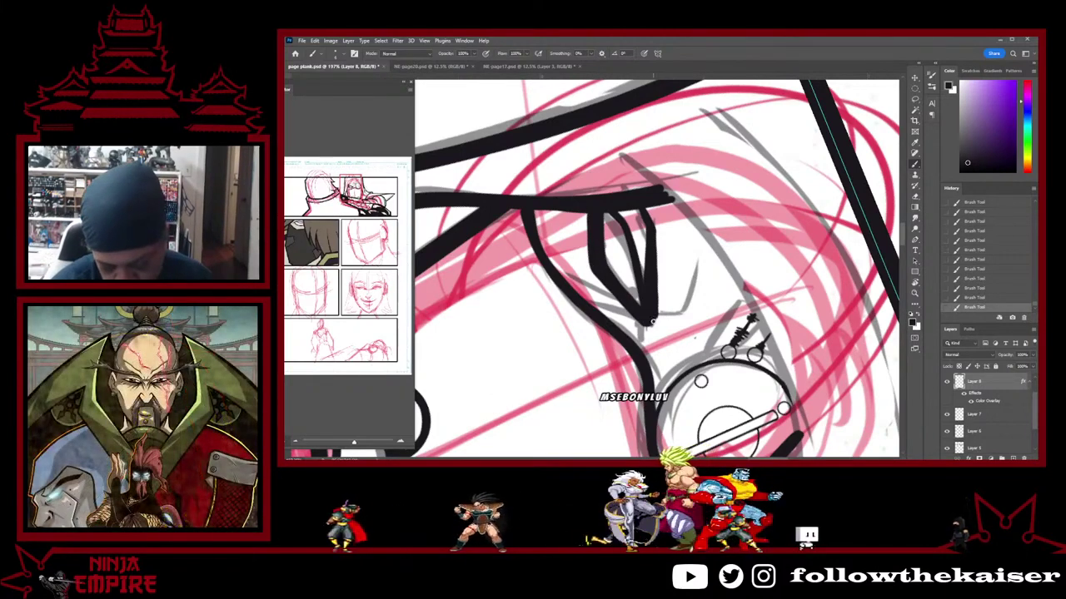
Ink the angled frown crease rising from the brow's inner end beside the nose bridge
{"action": "key", "text": "r"}
{"action": "mouse_move", "coordinate": [659, 314]}
{"action": "left_mouse_down"}
{"action": "mouse_move", "coordinate": [671, 257]}
{"action": "mouse_move", "coordinate": [677, 298]}
{"action": "left_mouse_up"}
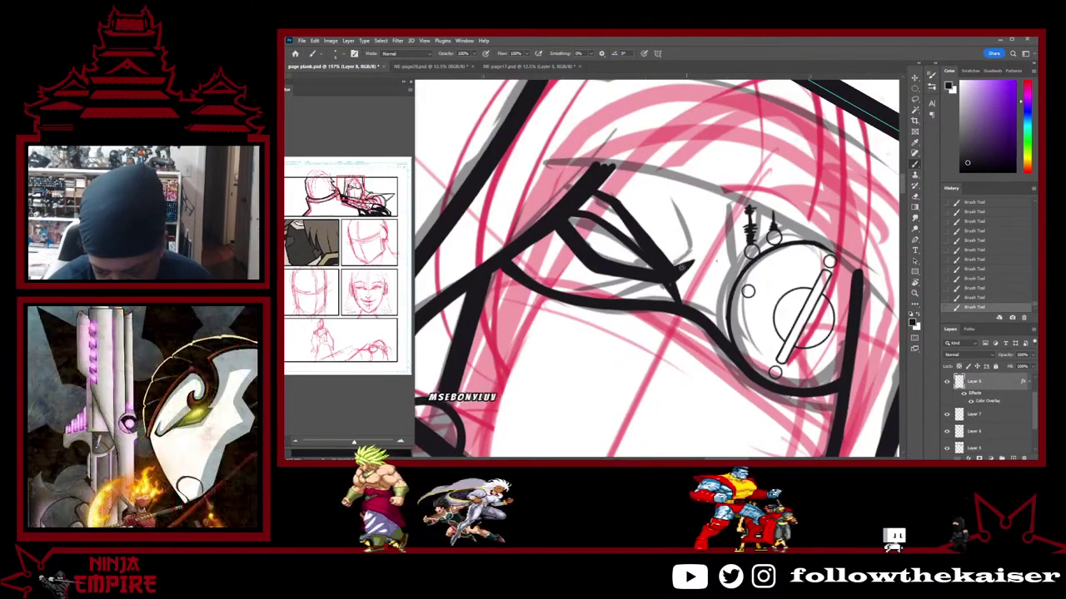
{"action": "left_click_drag", "start_coordinate": [690, 259], "coordinate": [673, 198]}
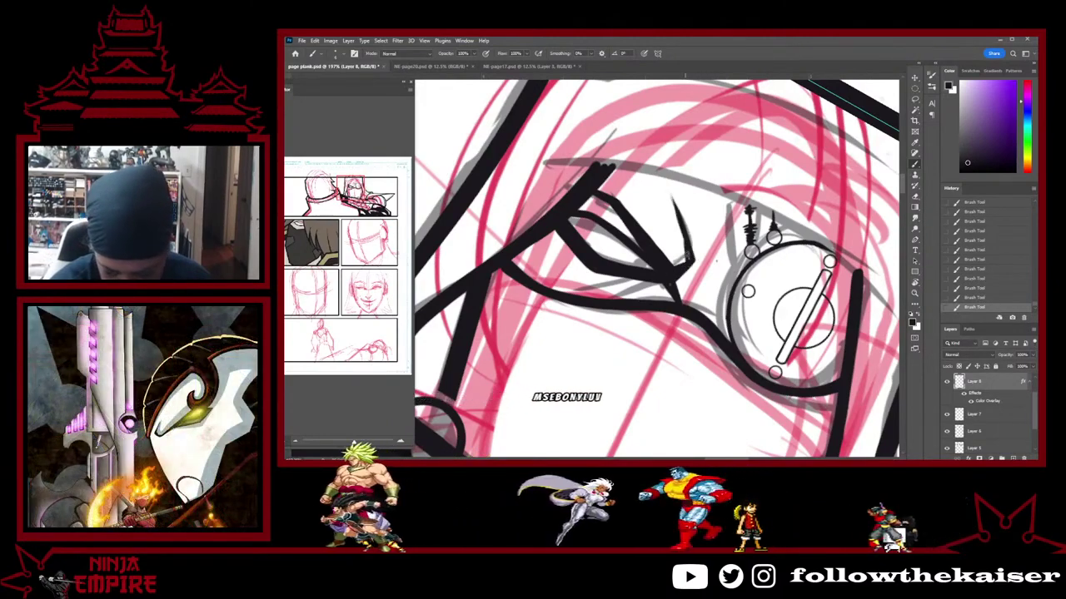
Clean up the frown crease's corner with the eraser and ink short crease lines below the uncovered eye's inner corner
{"action": "key", "text": "e"}
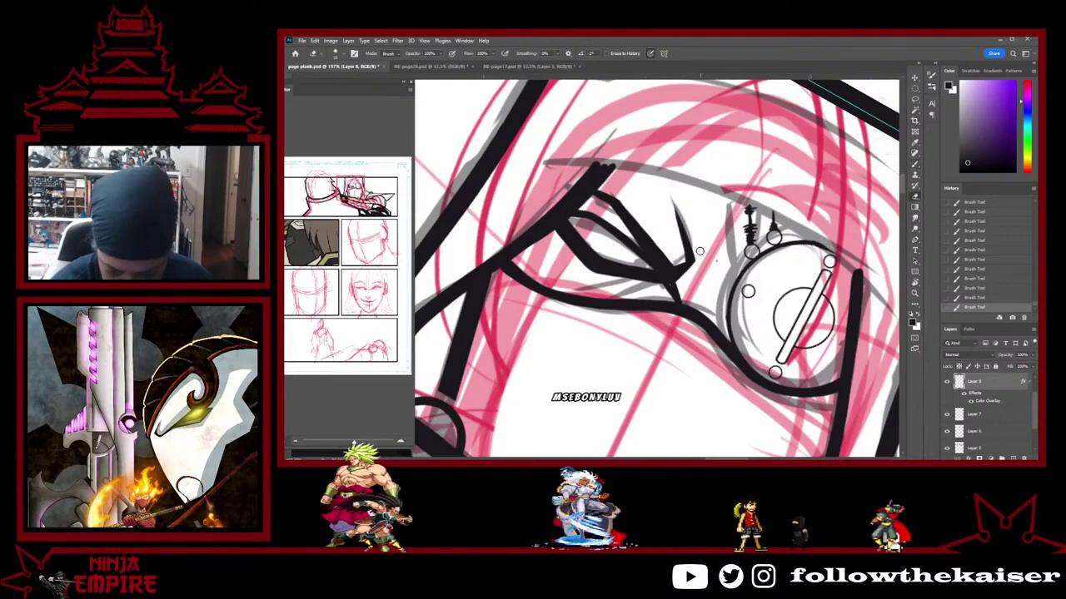
{"action": "left_click_drag", "start_coordinate": [699, 253], "coordinate": [694, 260]}
{"action": "key", "text": "r"}
{"action": "left_click_drag", "start_coordinate": [699, 252], "coordinate": [677, 202]}
{"action": "key", "text": "b"}
{"action": "mouse_move", "coordinate": [712, 296]}
{"action": "left_mouse_down"}
{"action": "mouse_move", "coordinate": [608, 230]}
{"action": "mouse_move", "coordinate": [615, 270]}
{"action": "left_mouse_up"}
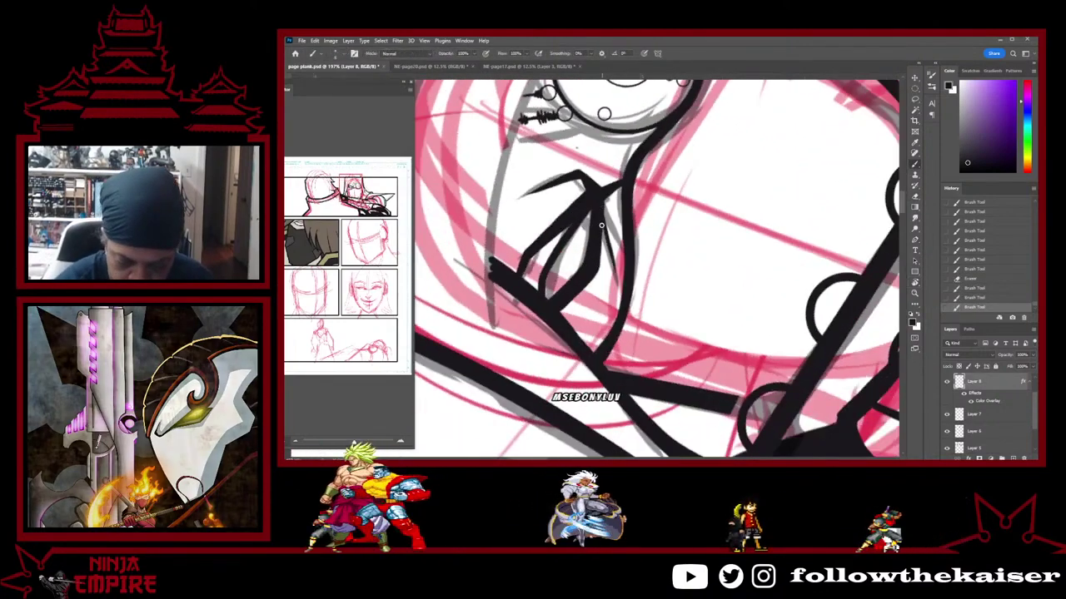
{"action": "mouse_move", "coordinate": [603, 210]}
{"action": "left_mouse_down"}
{"action": "mouse_move", "coordinate": [611, 260]}
{"action": "mouse_move", "coordinate": [605, 204]}
{"action": "mouse_move", "coordinate": [626, 265]}
{"action": "mouse_move", "coordinate": [601, 206]}
{"action": "mouse_move", "coordinate": [617, 242]}
{"action": "left_mouse_up"}
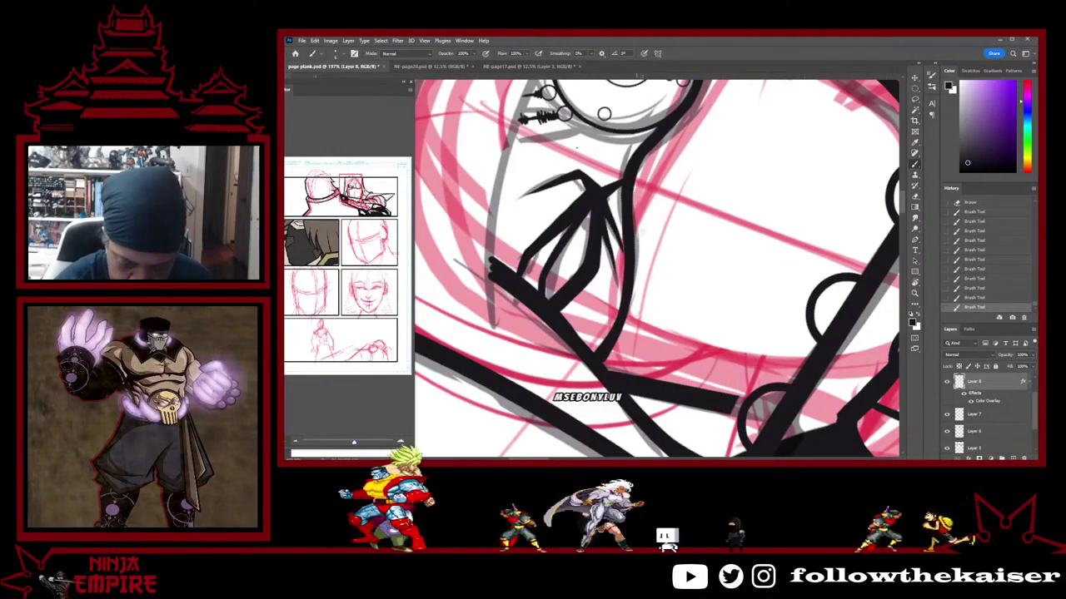
{"action": "key", "text": "r"}
{"action": "mouse_move", "coordinate": [703, 298]}
{"action": "left_mouse_down"}
{"action": "mouse_move", "coordinate": [654, 375]}
{"action": "mouse_move", "coordinate": [563, 386]}
{"action": "left_mouse_up"}
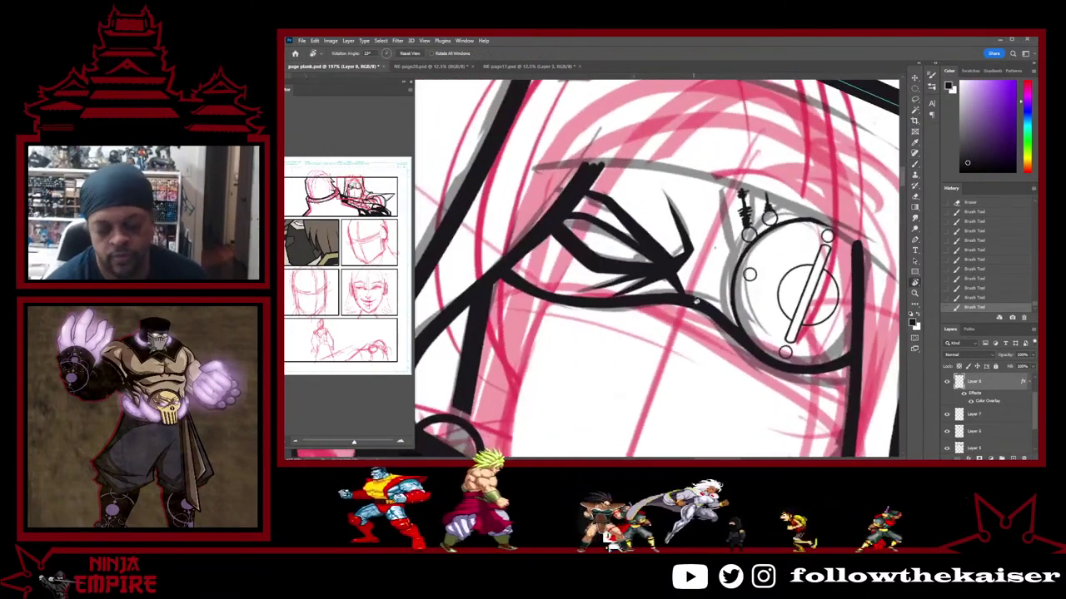
Try to ink the long curved forehead line from the brow's outer end over the round eyepiece on the existing ink layer
{"action": "left_click_drag", "start_coordinate": [736, 275], "coordinate": [760, 249]}
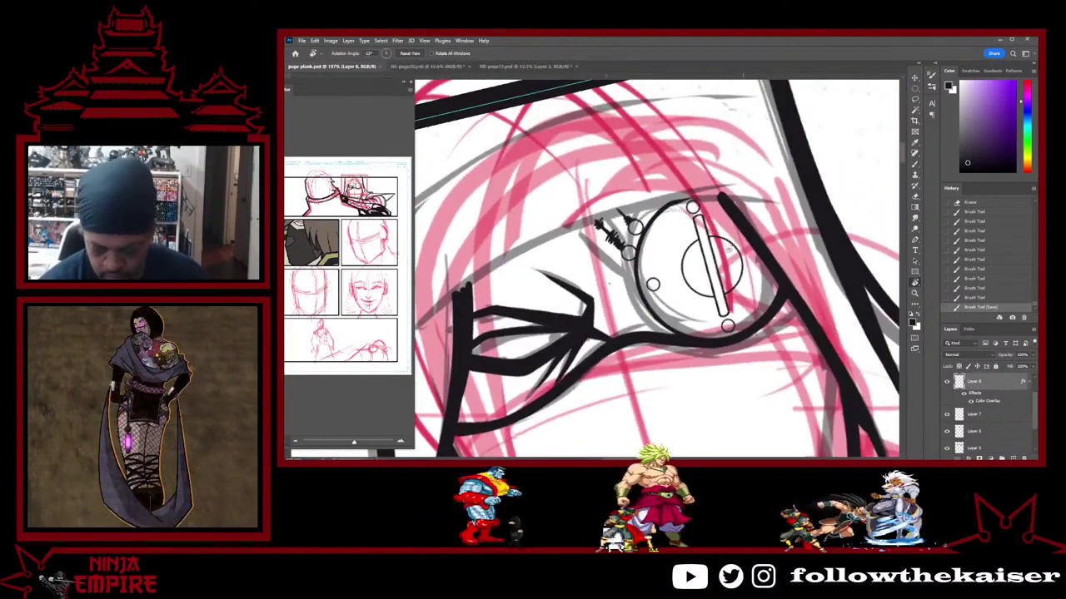
{"action": "left_click_drag", "start_coordinate": [692, 236], "coordinate": [785, 196]}
{"action": "mouse_move", "coordinate": [776, 248]}
{"action": "left_mouse_down"}
{"action": "mouse_move", "coordinate": [763, 199]}
{"action": "mouse_move", "coordinate": [713, 242]}
{"action": "left_mouse_up"}
{"action": "left_click_drag", "start_coordinate": [713, 241], "coordinate": [711, 228]}
{"action": "key", "text": "b"}
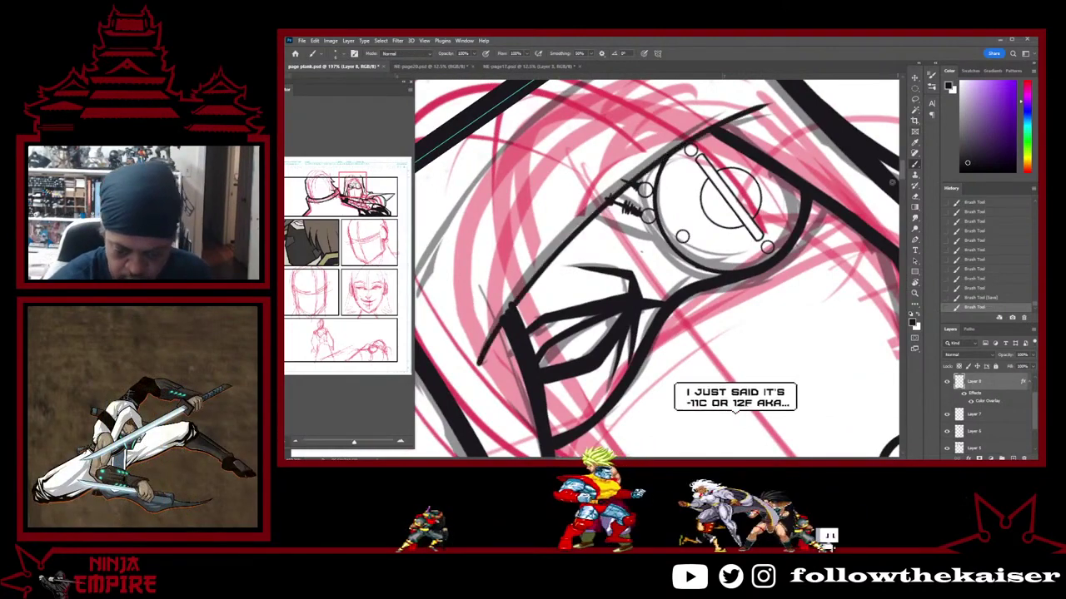
{"action": "key", "text": "ctrl+z"}
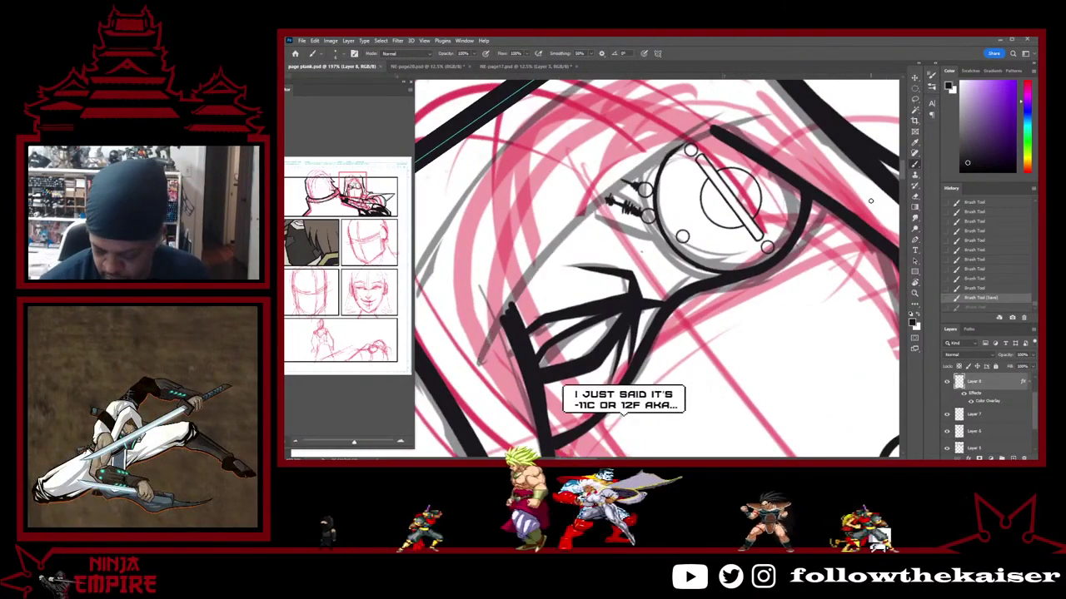
{"action": "mouse_move", "coordinate": [479, 363]}
{"action": "left_mouse_down"}
{"action": "mouse_move", "coordinate": [628, 179]}
{"action": "mouse_move", "coordinate": [757, 105]}
{"action": "left_mouse_up"}
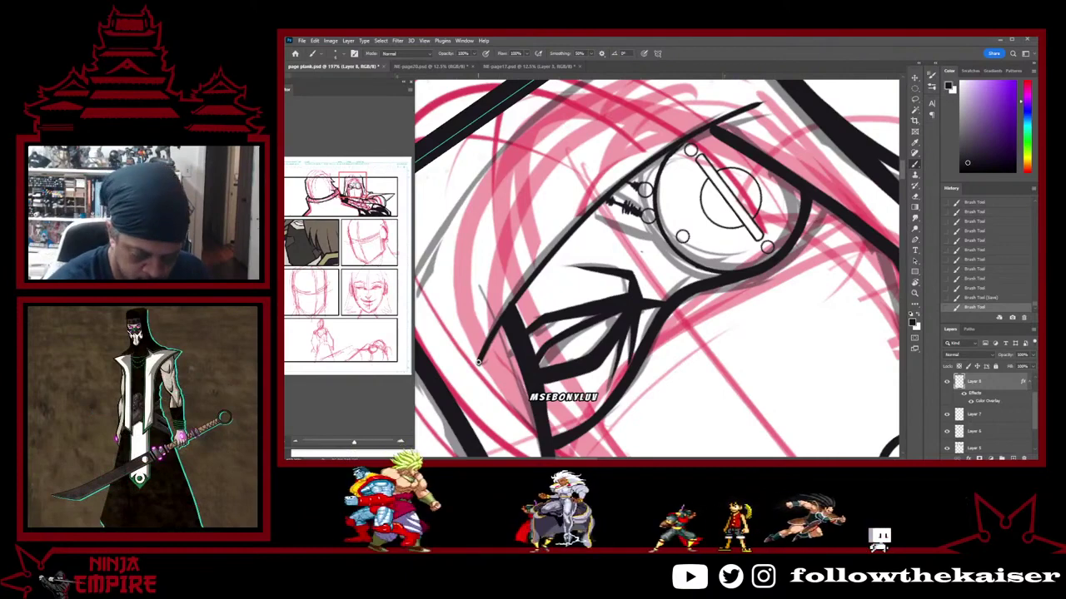
{"action": "mouse_move", "coordinate": [479, 363]}
{"action": "left_mouse_down"}
{"action": "mouse_move", "coordinate": [583, 215]}
{"action": "mouse_move", "coordinate": [749, 110]}
{"action": "left_mouse_up"}
{"action": "key", "text": "ctrl+z"}
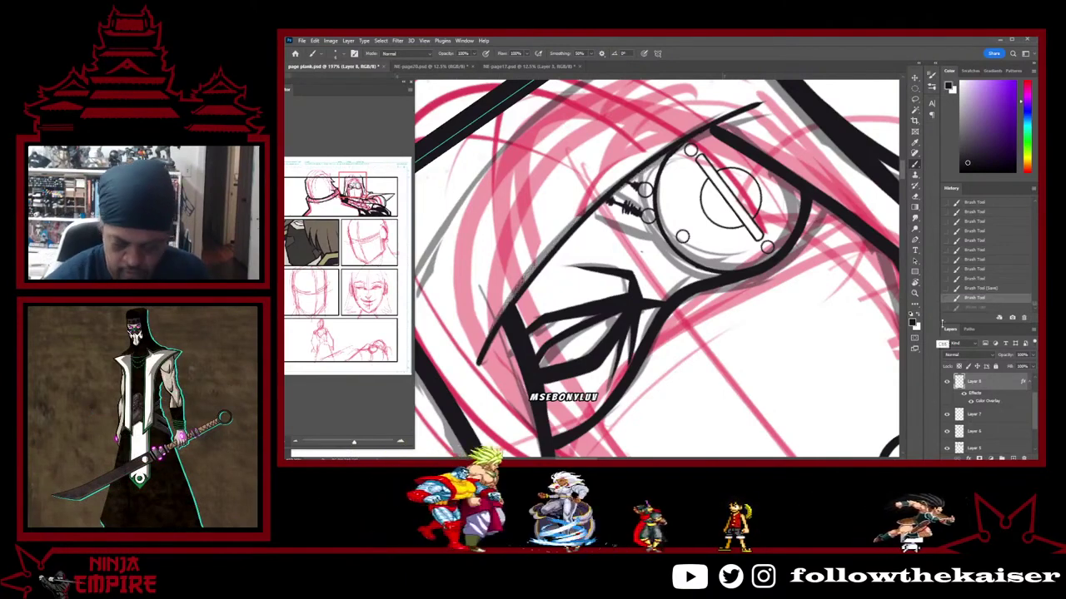
{"action": "mouse_move", "coordinate": [558, 239]}
{"action": "left_mouse_down"}
{"action": "mouse_move", "coordinate": [683, 139]}
{"action": "mouse_move", "coordinate": [770, 101]}
{"action": "left_mouse_up"}
{"action": "key", "text": "ctrl+z"}
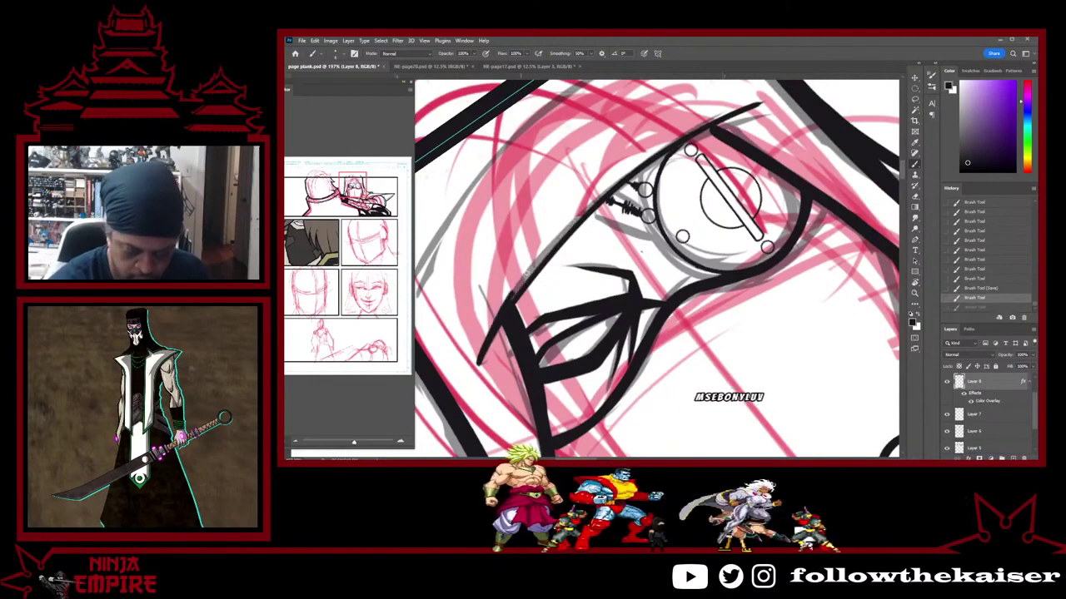
{"action": "mouse_move", "coordinate": [529, 272]}
{"action": "left_mouse_down"}
{"action": "mouse_move", "coordinate": [612, 185]}
{"action": "mouse_move", "coordinate": [732, 112]}
{"action": "left_mouse_up"}
{"action": "key", "text": "ctrl+z"}
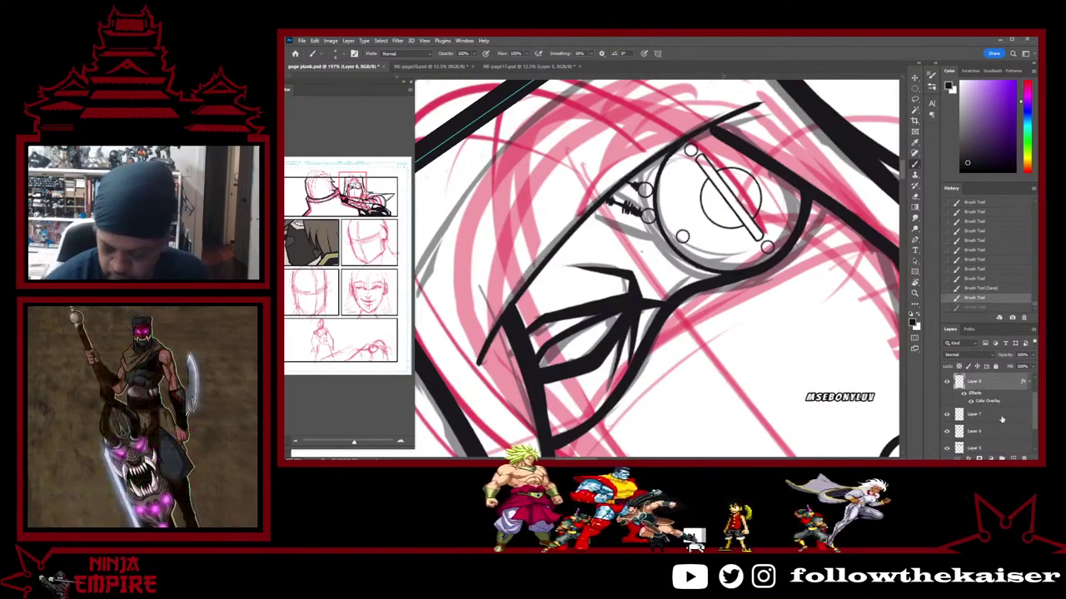
{"action": "key", "text": "ctrl+z"}
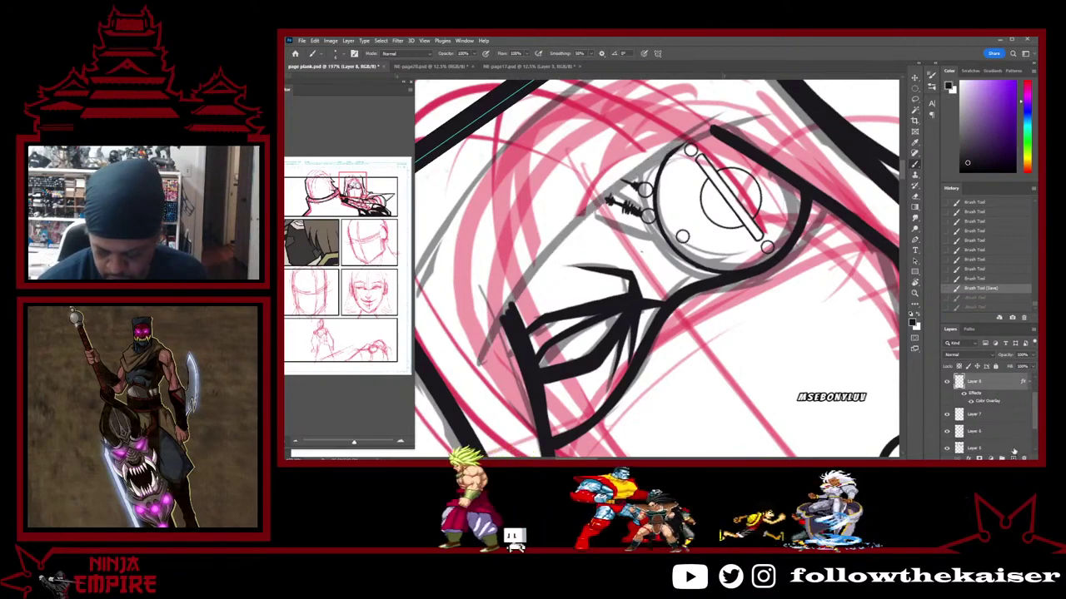
On a new layer, ink the long curved forehead line from beyond the brow's outer end over the eyepiece and trim its tip
{"action": "left_click", "coordinate": [1014, 454]}
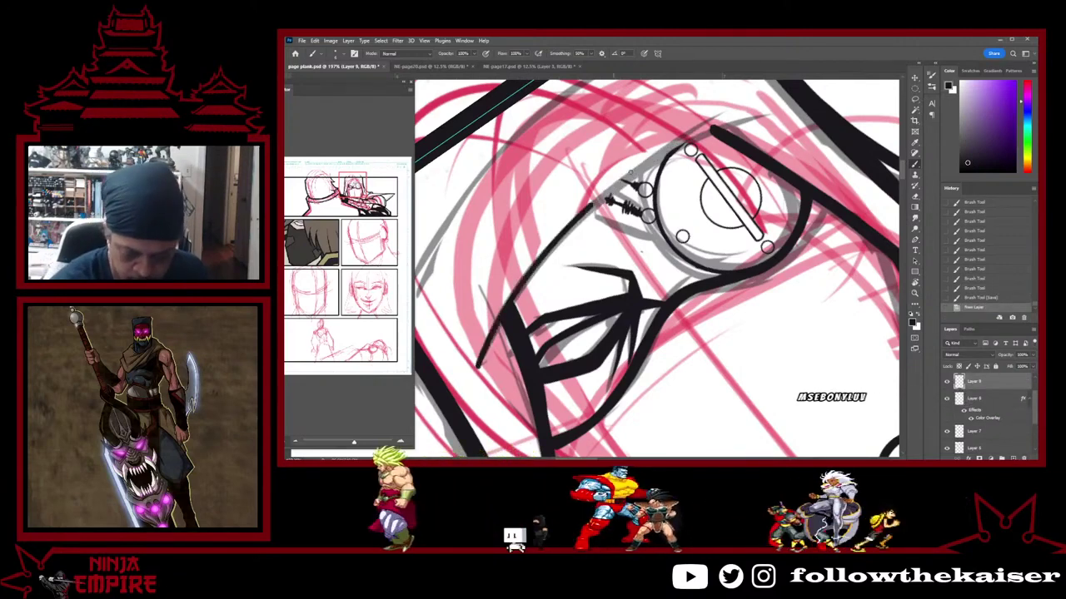
{"action": "key", "text": "ctrl+z"}
{"action": "mouse_move", "coordinate": [479, 367]}
{"action": "left_mouse_down"}
{"action": "mouse_move", "coordinate": [572, 232]}
{"action": "mouse_move", "coordinate": [756, 102]}
{"action": "left_mouse_up"}
{"action": "key", "text": "ctrl+z"}
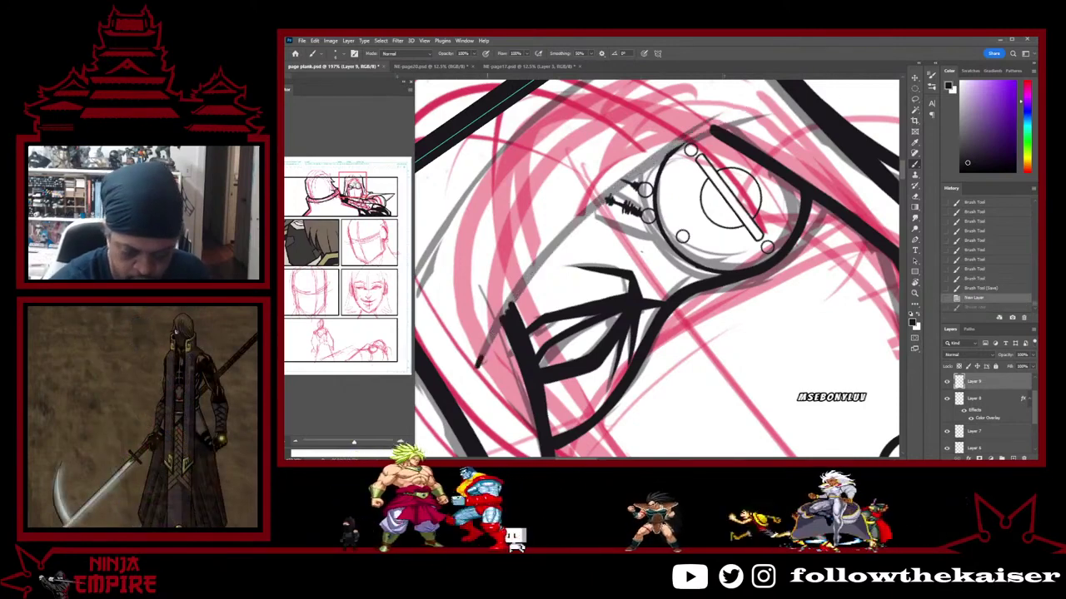
{"action": "left_click_drag", "start_coordinate": [661, 152], "coordinate": [780, 101]}
{"action": "key", "text": "ctrl+z"}
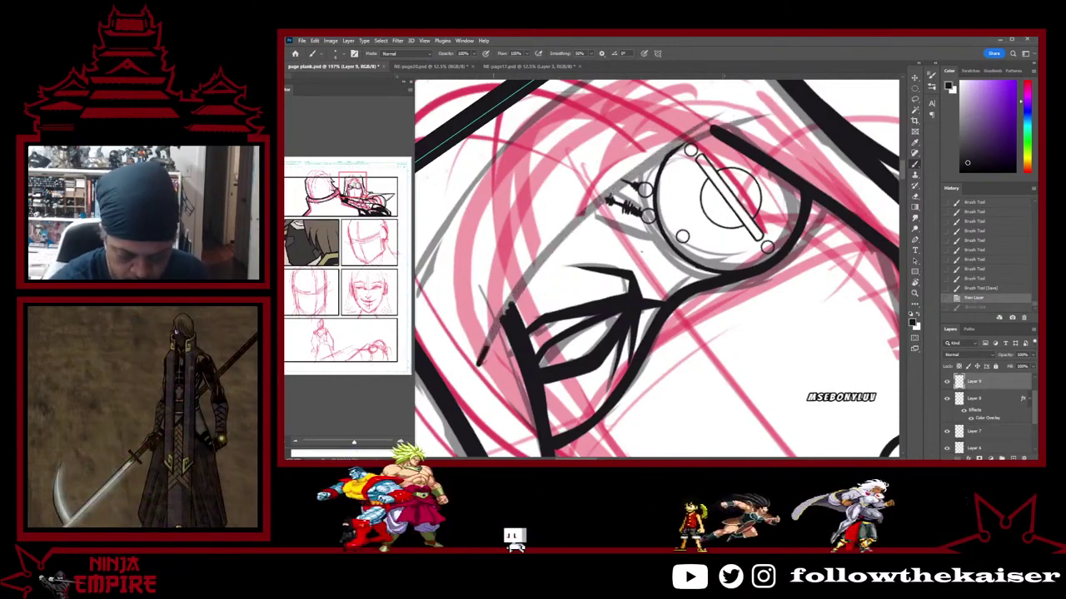
{"action": "mouse_move", "coordinate": [478, 365]}
{"action": "left_mouse_down"}
{"action": "mouse_move", "coordinate": [616, 184]}
{"action": "mouse_move", "coordinate": [799, 93]}
{"action": "left_mouse_up"}
{"action": "key", "text": "ctrl+z"}
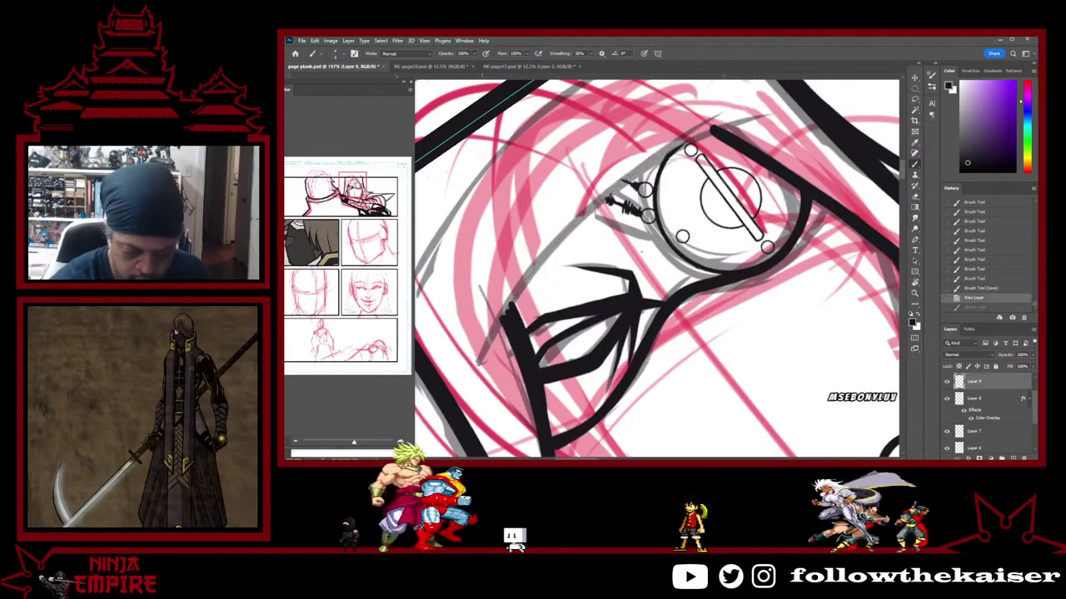
{"action": "mouse_move", "coordinate": [510, 308]}
{"action": "left_mouse_down"}
{"action": "mouse_move", "coordinate": [619, 188]}
{"action": "mouse_move", "coordinate": [795, 95]}
{"action": "left_mouse_up"}
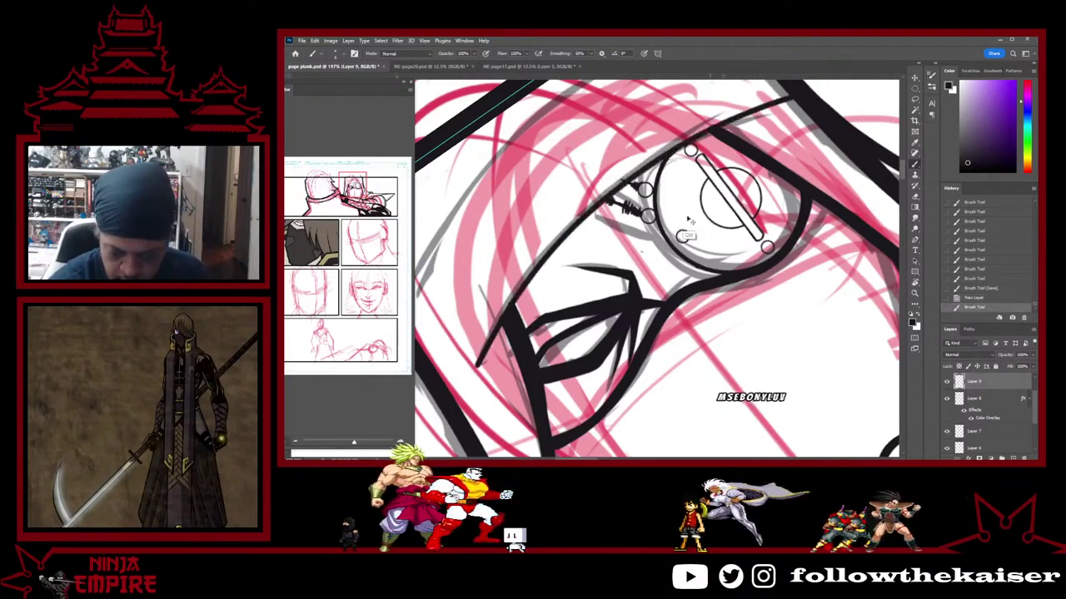
{"action": "key", "text": "ctrl+z"}
{"action": "mouse_move", "coordinate": [480, 363]}
{"action": "left_mouse_down"}
{"action": "mouse_move", "coordinate": [557, 242]}
{"action": "mouse_move", "coordinate": [621, 185]}
{"action": "mouse_move", "coordinate": [710, 129]}
{"action": "mouse_move", "coordinate": [795, 97]}
{"action": "left_mouse_up"}
{"action": "key", "text": "ctrl+z"}
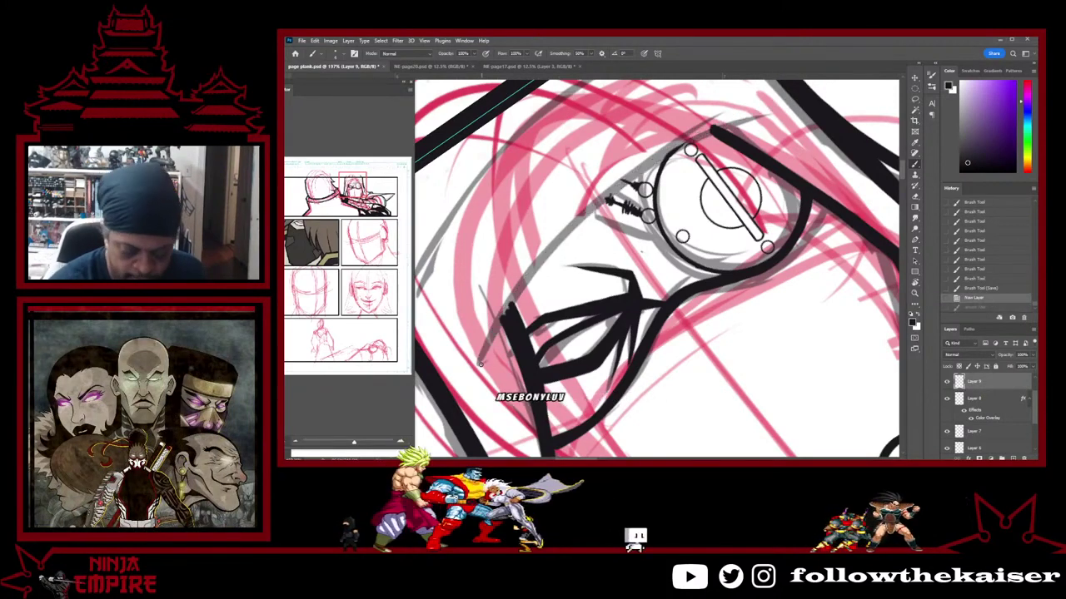
{"action": "mouse_move", "coordinate": [509, 304]}
{"action": "left_mouse_down"}
{"action": "mouse_move", "coordinate": [606, 190]}
{"action": "mouse_move", "coordinate": [785, 105]}
{"action": "left_mouse_up"}
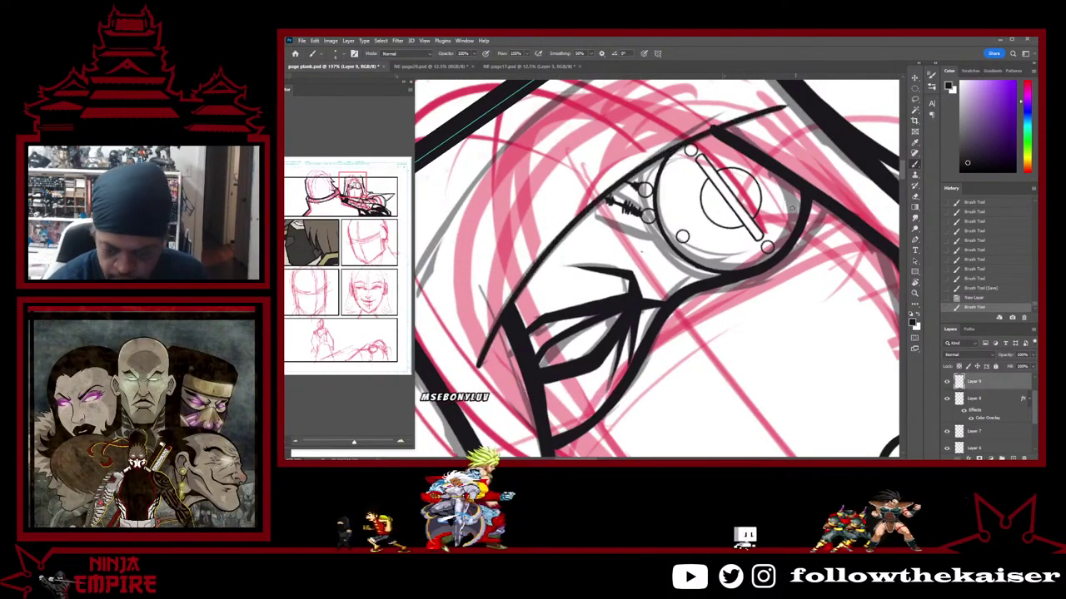
{"action": "key", "text": "e"}
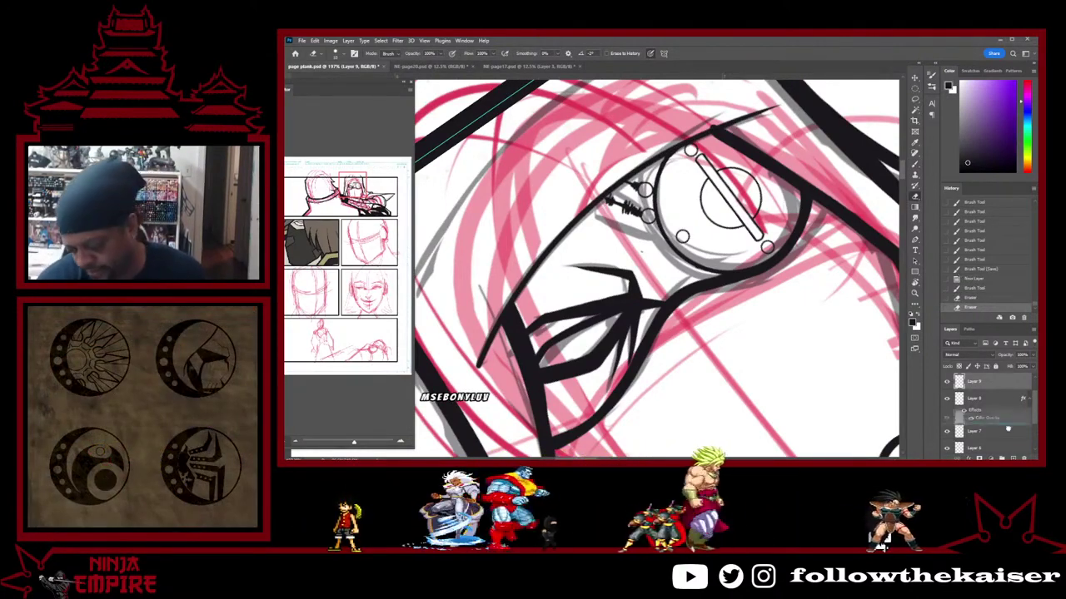
Duplicate the forehead line's layer and nudge the copy one step left and three steps up to thicken the line
{"action": "key", "text": "ctrl+j"}
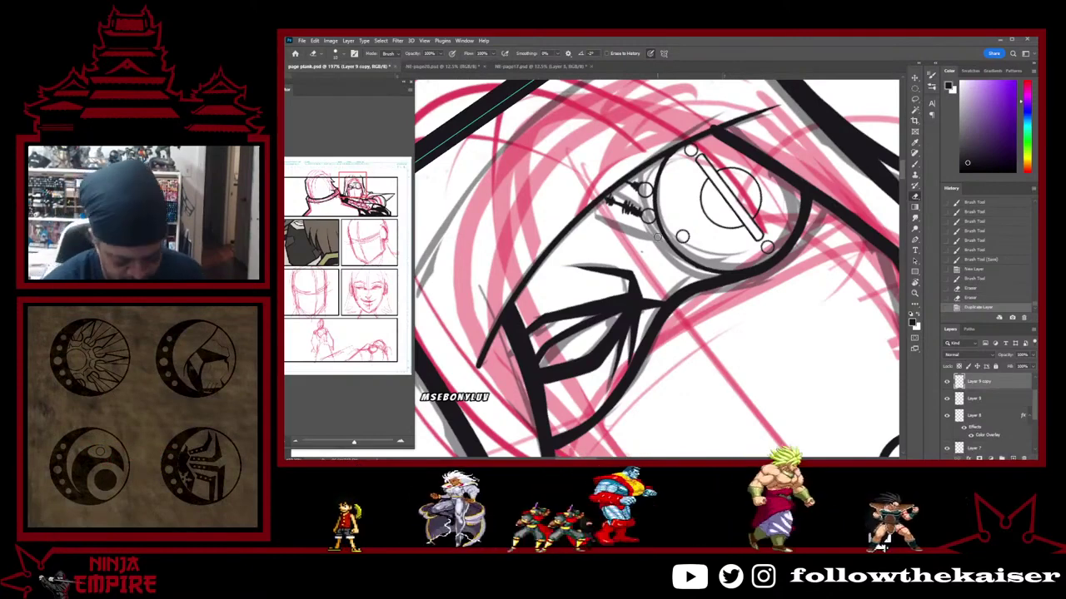
{"action": "key", "text": "v"}
{"action": "key", "text": "Left"}
{"action": "key", "text": "Up"}
{"action": "key", "text": "Up"}
{"action": "key", "text": "Up"}
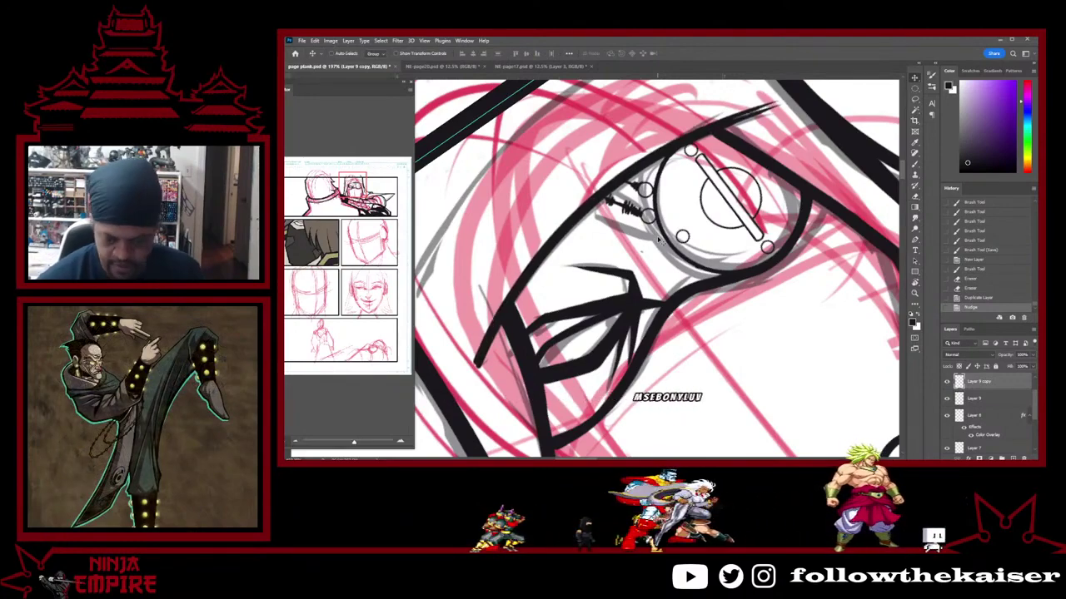
Erase the doubled forehead line's end beside the brow on both Layer 9 copy and Layer 9 so it tapers to a point
{"action": "scroll", "coordinate": [715, 335], "scroll_direction": "down", "scroll_amount": 5}
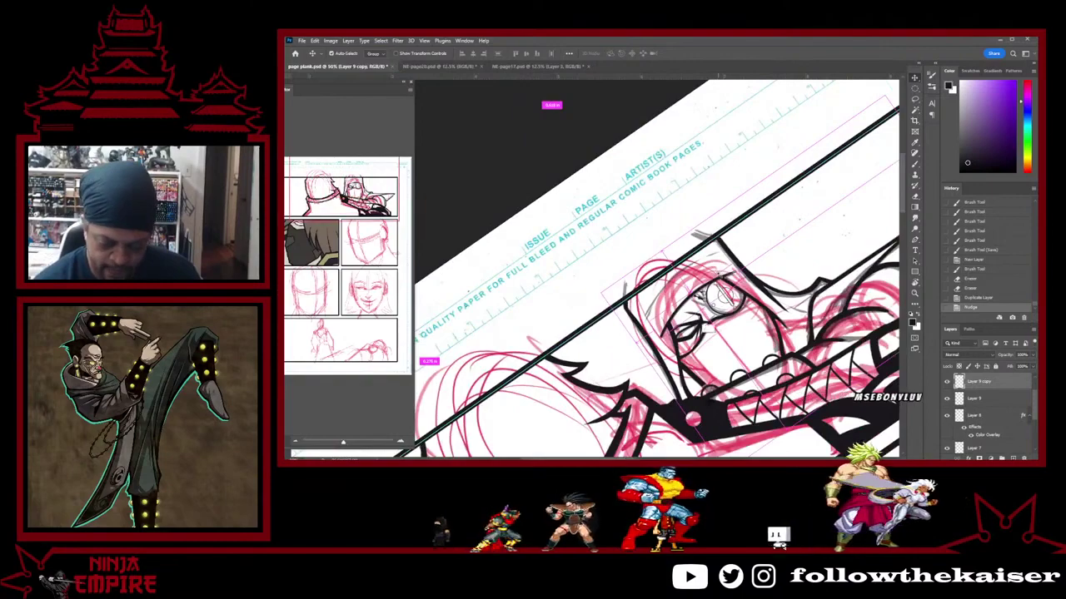
{"action": "scroll", "coordinate": [707, 336], "scroll_direction": "up", "scroll_amount": 5}
{"action": "scroll", "coordinate": [712, 300], "scroll_direction": "down", "scroll_amount": 1}
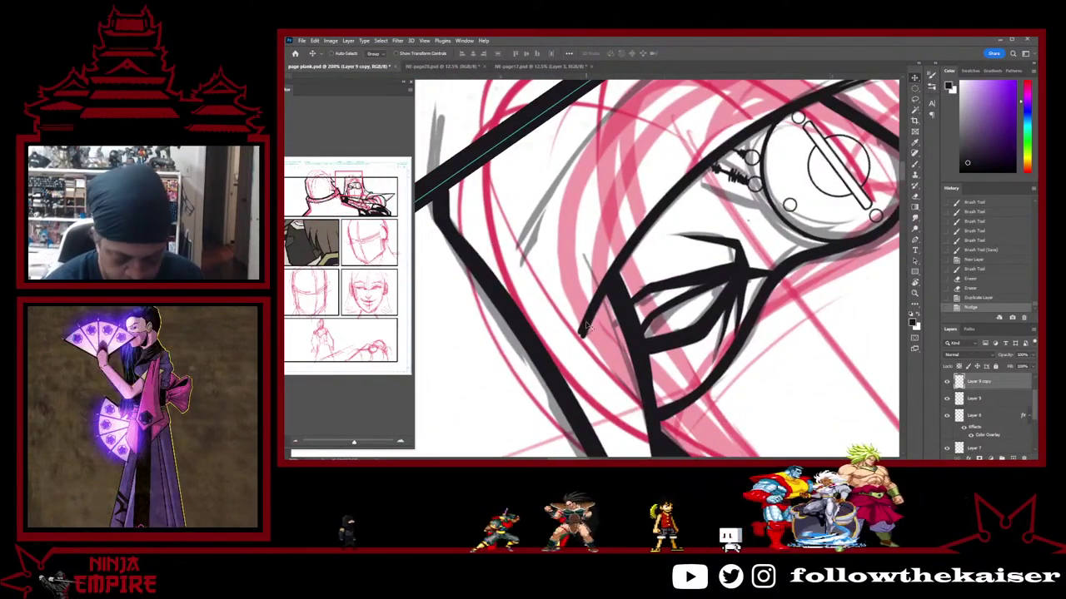
{"action": "key", "text": "e"}
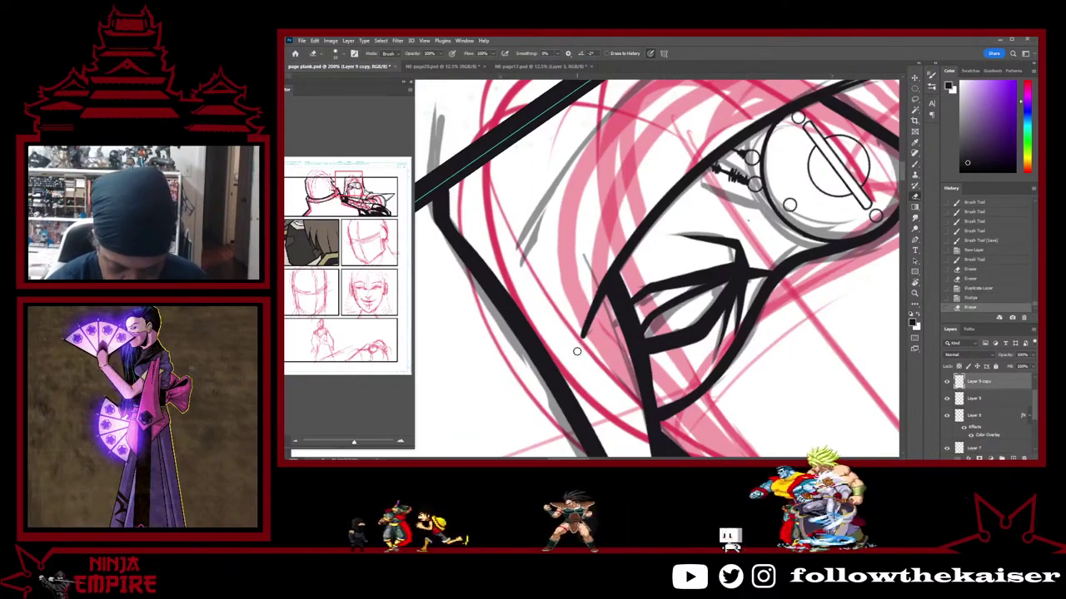
{"action": "left_click_drag", "start_coordinate": [577, 337], "coordinate": [585, 309]}
{"action": "left_click", "coordinate": [974, 399]}
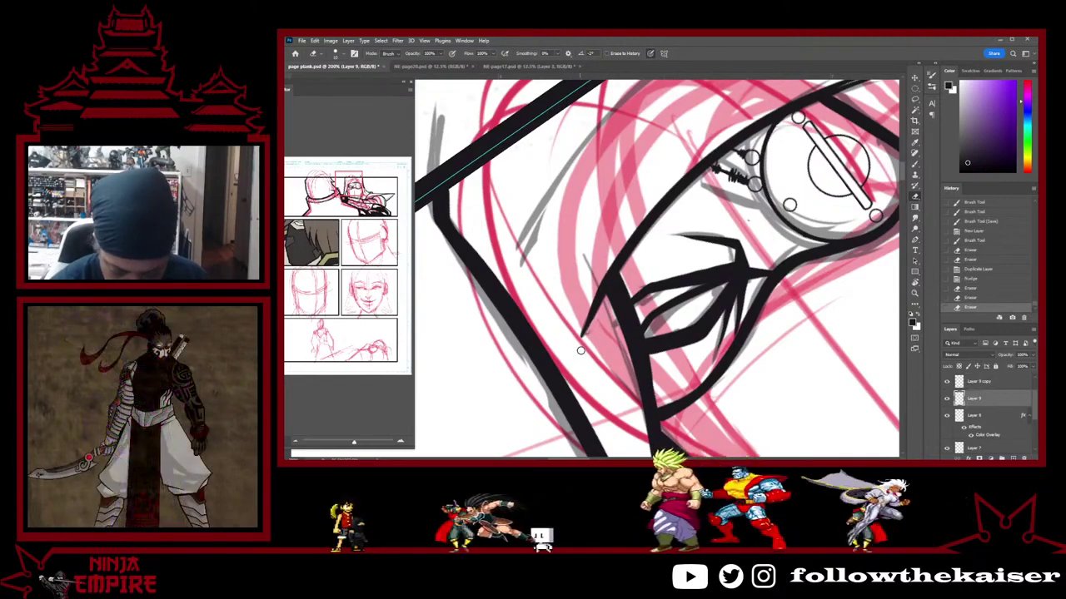
Trim the forehead line's other end past the eyepiece on both layers and fill the gap between the doubled strokes
{"action": "key", "text": "r"}
{"action": "mouse_move", "coordinate": [594, 326]}
{"action": "left_mouse_down"}
{"action": "mouse_move", "coordinate": [632, 366]}
{"action": "mouse_move", "coordinate": [699, 375]}
{"action": "mouse_move", "coordinate": [731, 359]}
{"action": "mouse_move", "coordinate": [703, 263]}
{"action": "left_mouse_up"}
{"action": "key", "text": "e"}
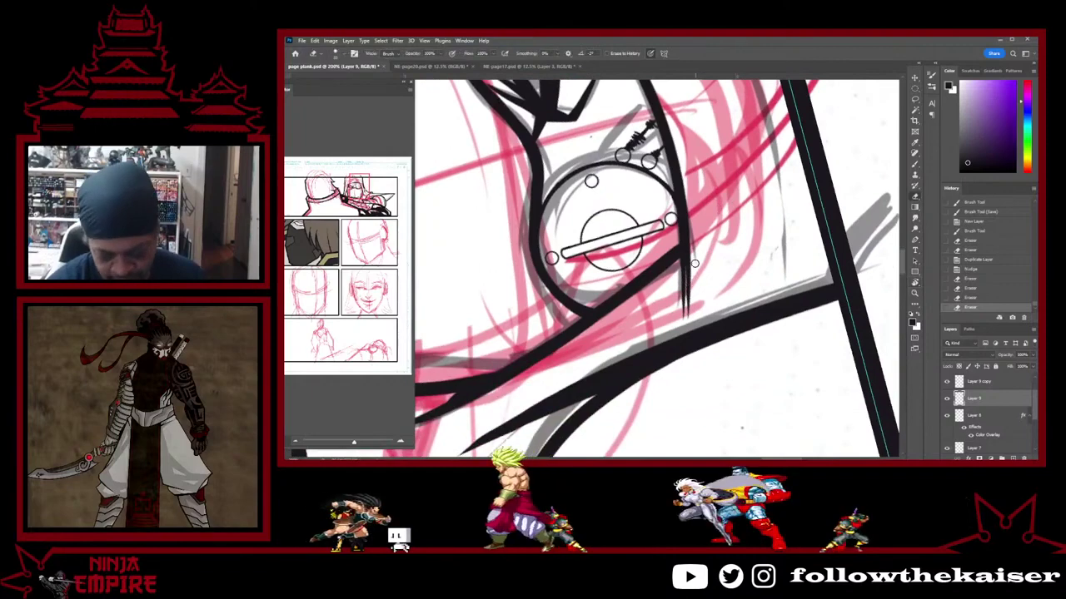
{"action": "key", "text": "alt+bracketright"}
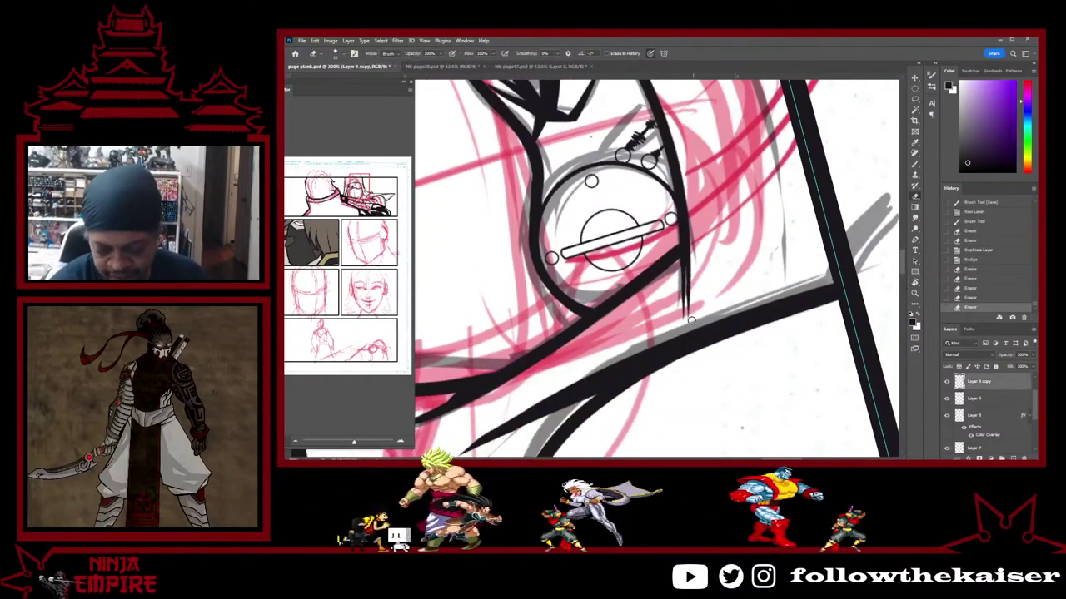
{"action": "key", "text": "b"}
{"action": "left_click", "coordinate": [687, 243]}
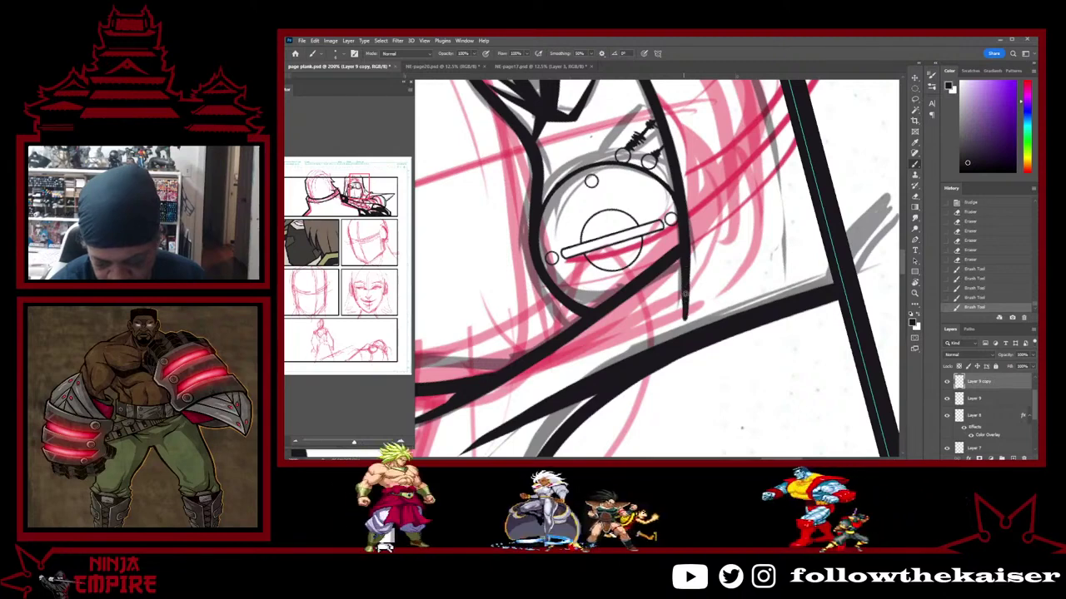
{"action": "left_click", "coordinate": [684, 298]}
Refine the forehead line's tapered tip past the eyepiece with the eraser and merge Layer 9 copy down into Layer 9
{"action": "key", "text": "e"}
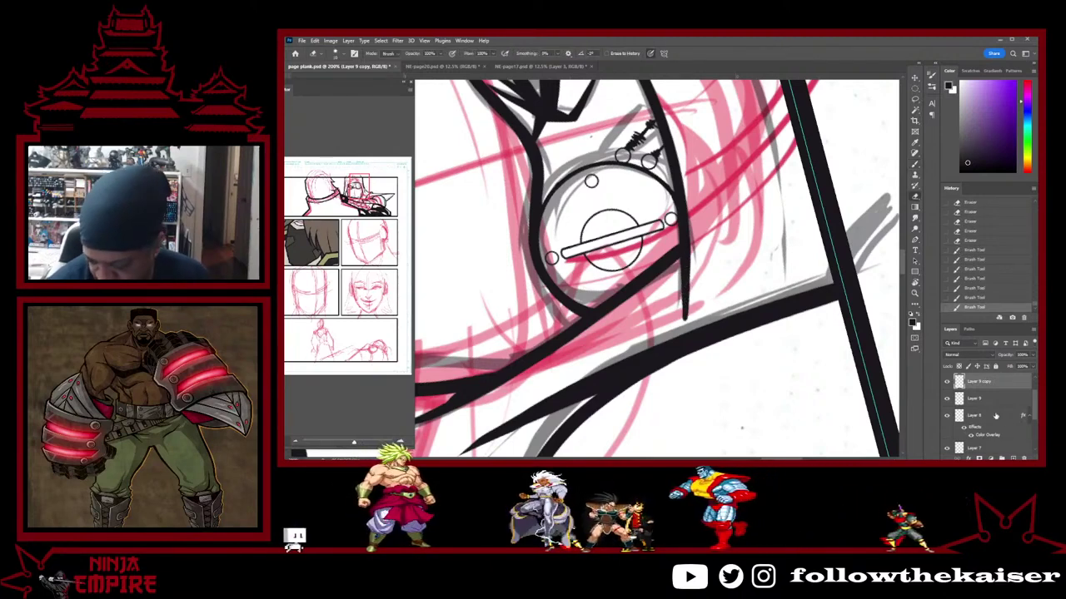
{"action": "left_click", "coordinate": [994, 400]}
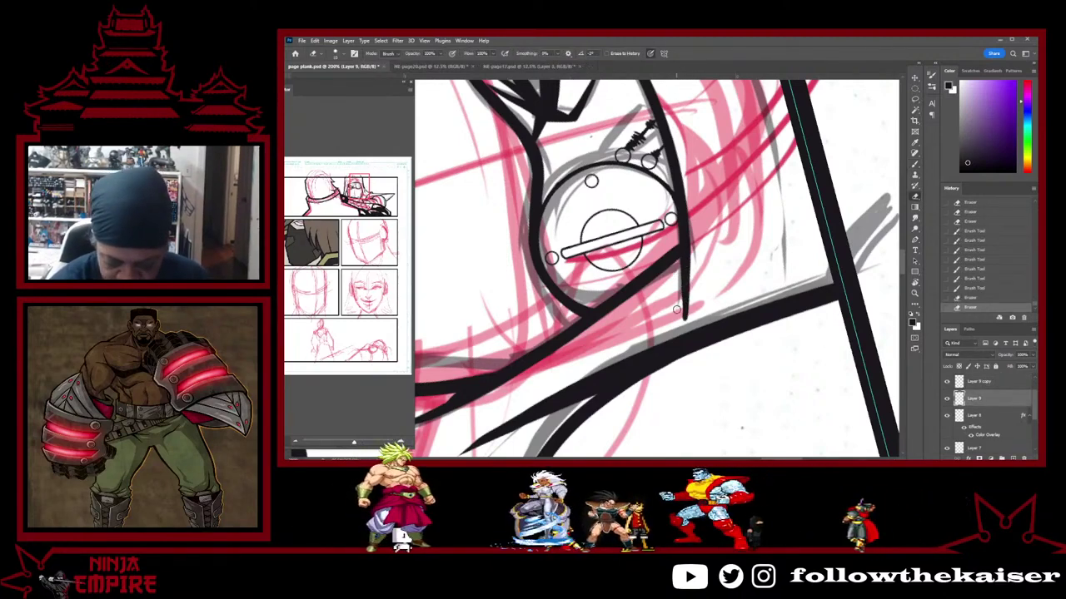
{"action": "left_click", "coordinate": [978, 381]}
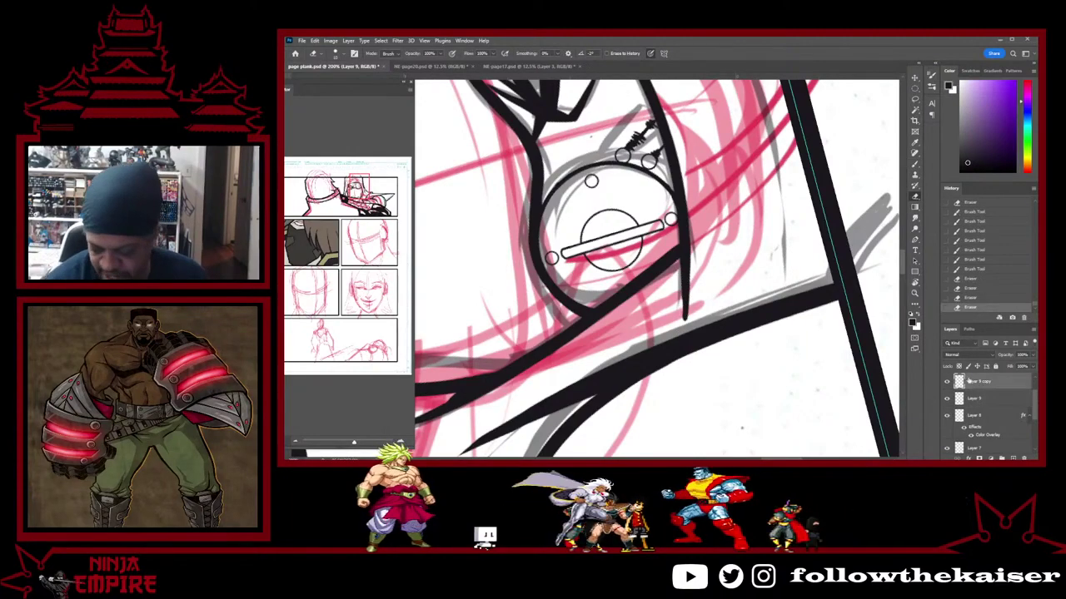
{"action": "left_click", "coordinate": [678, 295]}
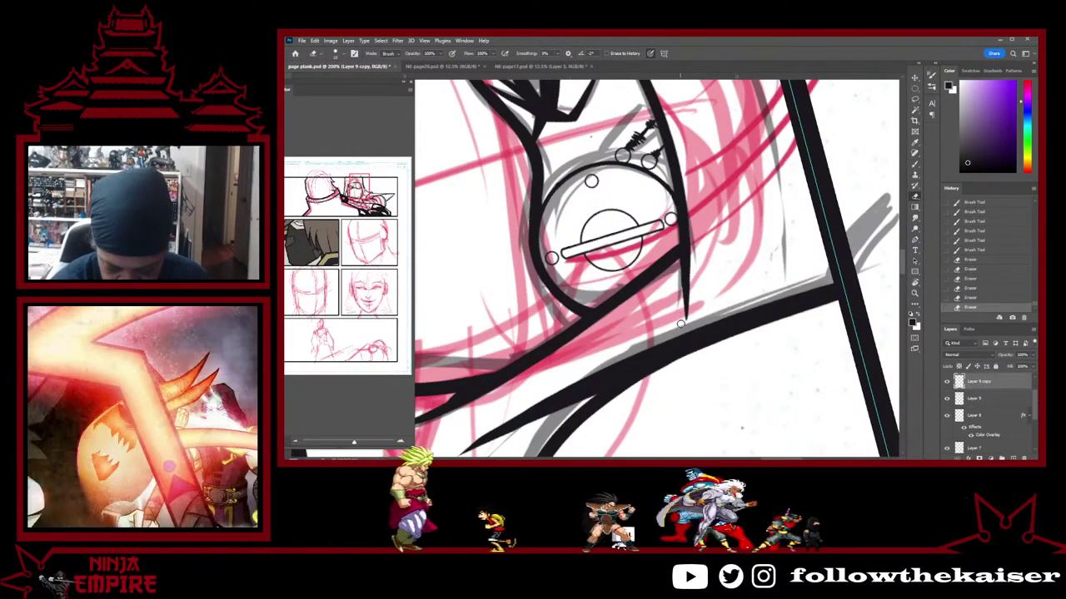
{"action": "key", "text": "r"}
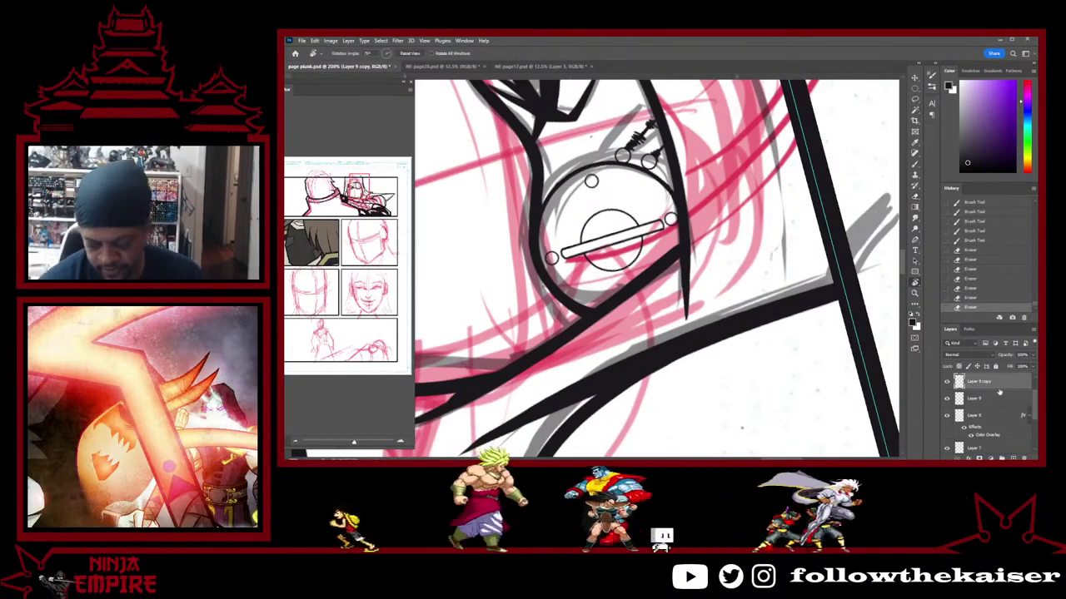
{"action": "key", "text": "ctrl+e"}
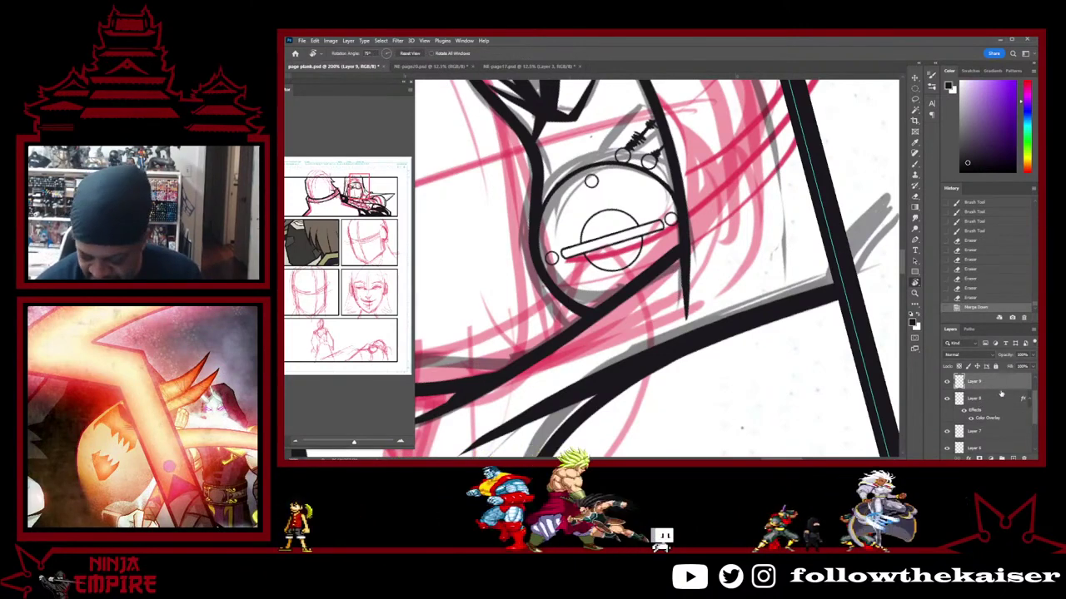
Copy the forehead line onto a new layer and nudge the copy slightly off the original to thicken the line
{"action": "key", "text": "ctrl+v"}
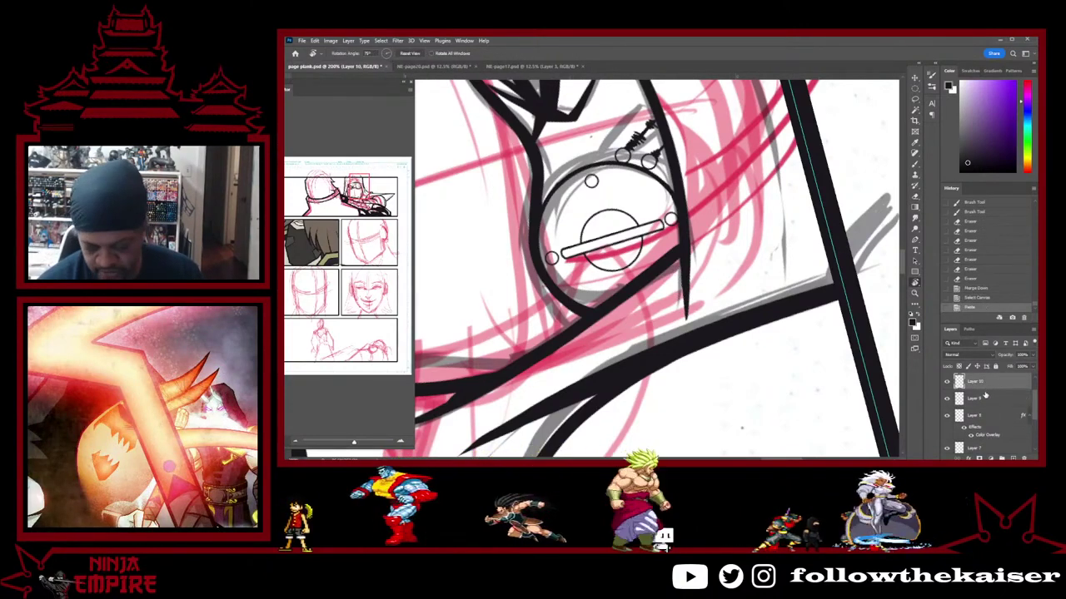
{"action": "left_click_drag", "start_coordinate": [639, 408], "coordinate": [709, 287]}
{"action": "left_click_drag", "start_coordinate": [693, 284], "coordinate": [866, 332]}
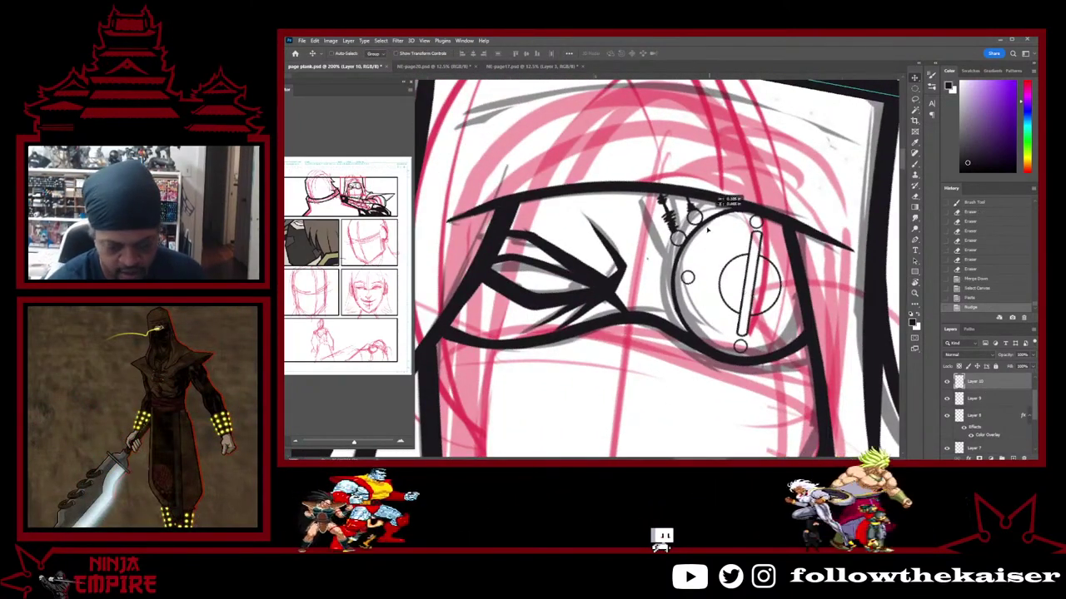
{"action": "key", "text": "Down"}
{"action": "key", "text": "Down"}
{"action": "key", "text": "Down"}
{"action": "key", "text": "Down"}
{"action": "key", "text": "Down"}
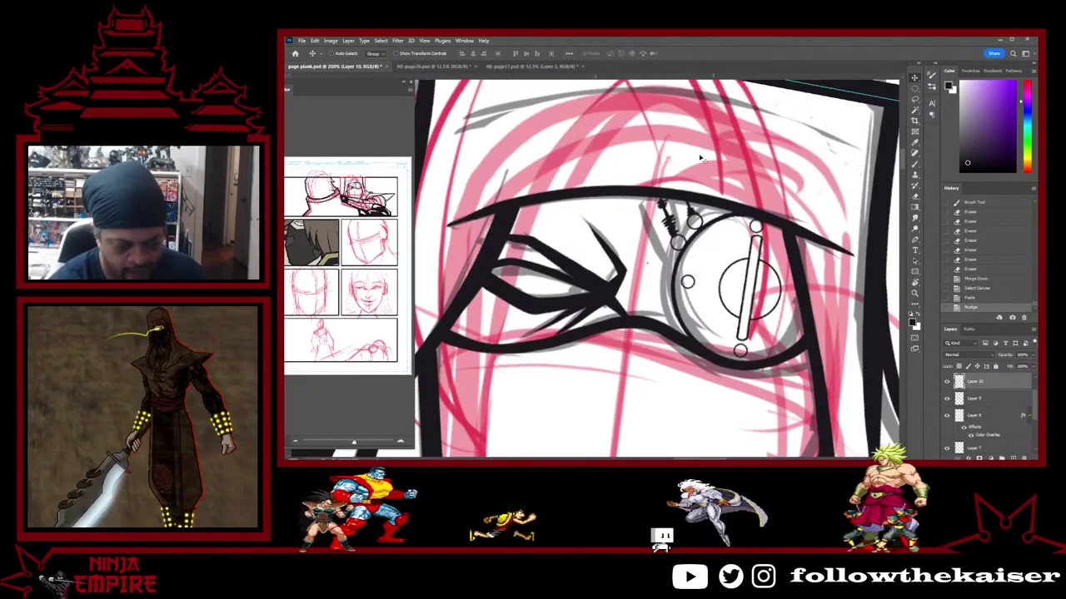
{"action": "left_click_drag", "start_coordinate": [729, 347], "coordinate": [689, 136]}
{"action": "left_click_drag", "start_coordinate": [720, 204], "coordinate": [717, 245]}
{"action": "mouse_move", "coordinate": [688, 288]}
{"action": "left_mouse_down"}
{"action": "mouse_move", "coordinate": [643, 312]}
{"action": "mouse_move", "coordinate": [744, 288]}
{"action": "mouse_move", "coordinate": [721, 264]}
{"action": "mouse_move", "coordinate": [729, 238]}
{"action": "mouse_move", "coordinate": [796, 263]}
{"action": "mouse_move", "coordinate": [821, 234]}
{"action": "mouse_move", "coordinate": [829, 243]}
{"action": "left_mouse_up"}
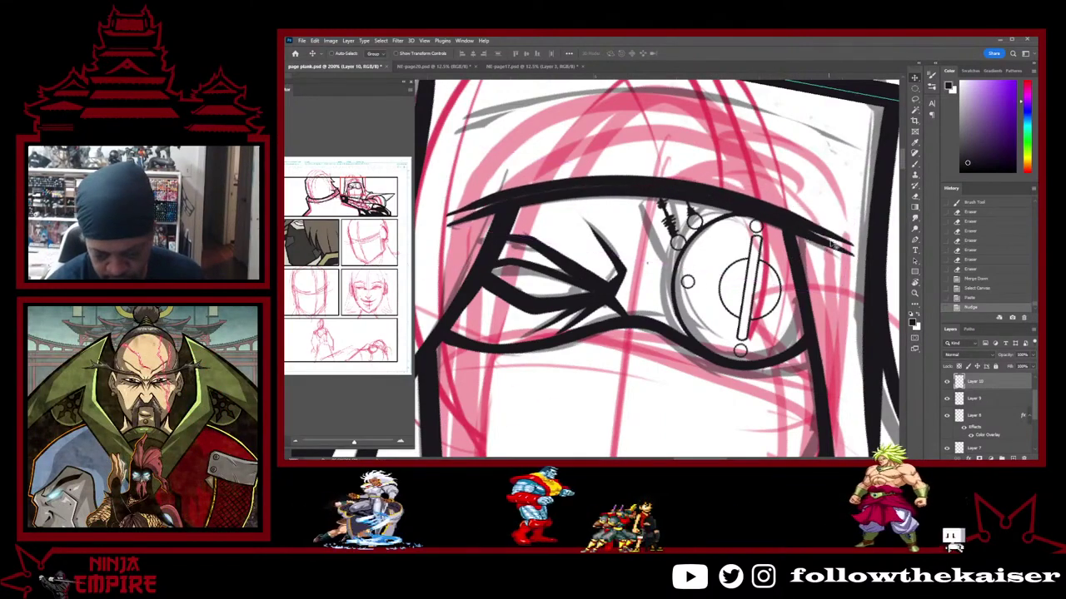
{"action": "scroll", "coordinate": [801, 282], "scroll_direction": "down", "scroll_amount": 3}
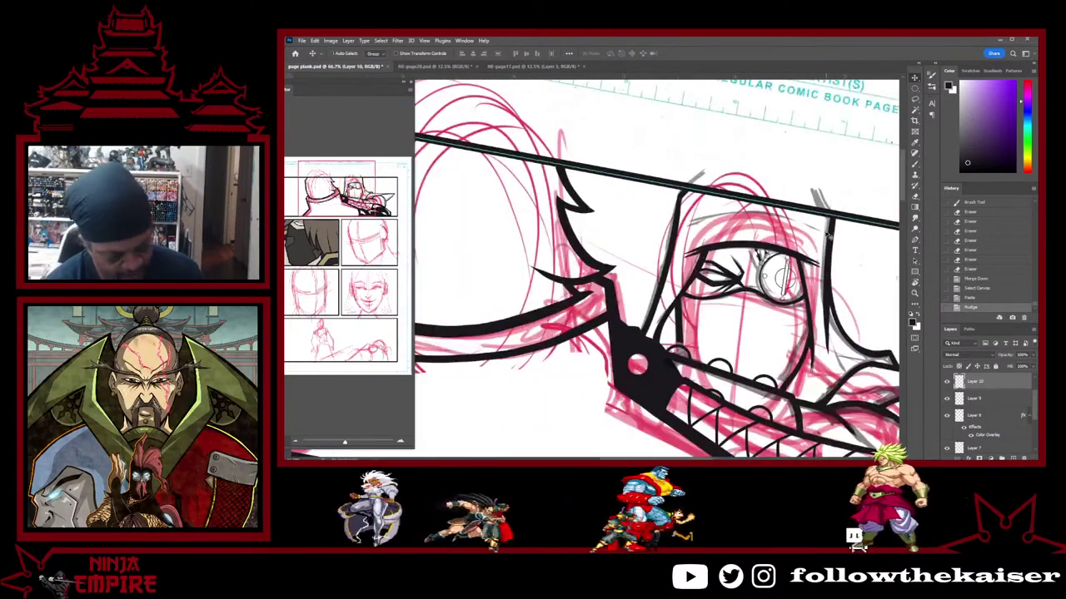
{"action": "key", "text": "r"}
{"action": "left_click_drag", "start_coordinate": [829, 238], "coordinate": [858, 143]}
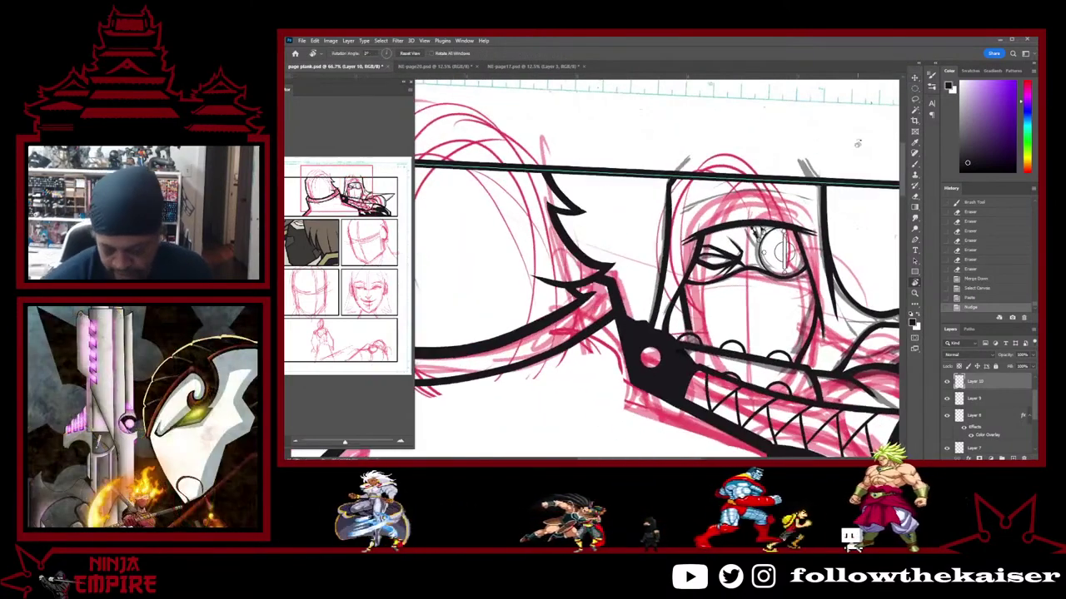
{"action": "key", "text": "v"}
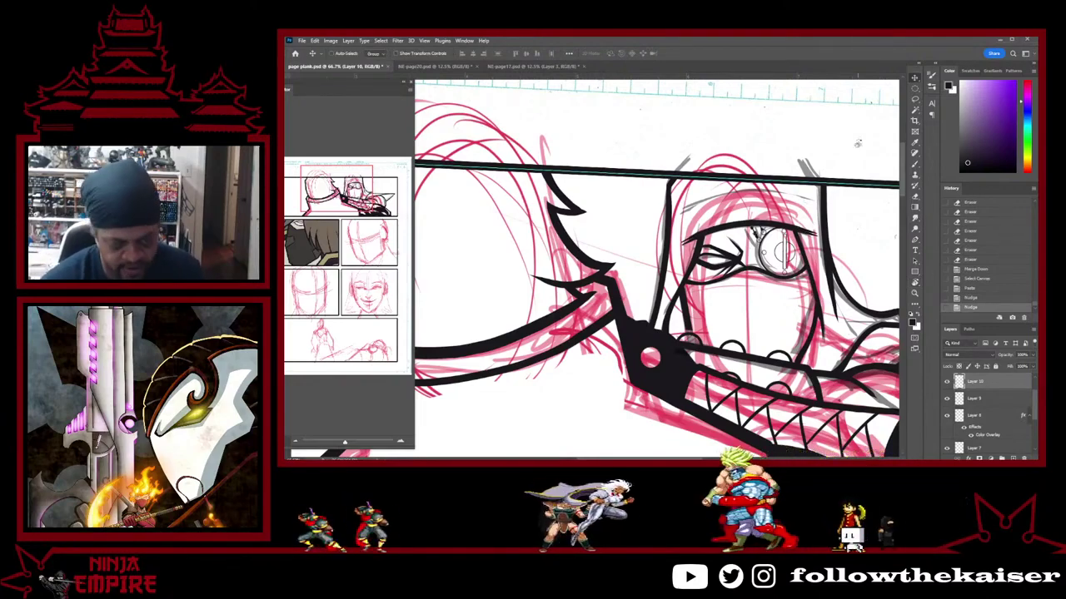
Erase the doubled end of the forehead line beside the uncovered eye's brow so it tapers to one point
{"action": "key", "text": "r"}
{"action": "left_click_drag", "start_coordinate": [858, 143], "coordinate": [711, 218]}
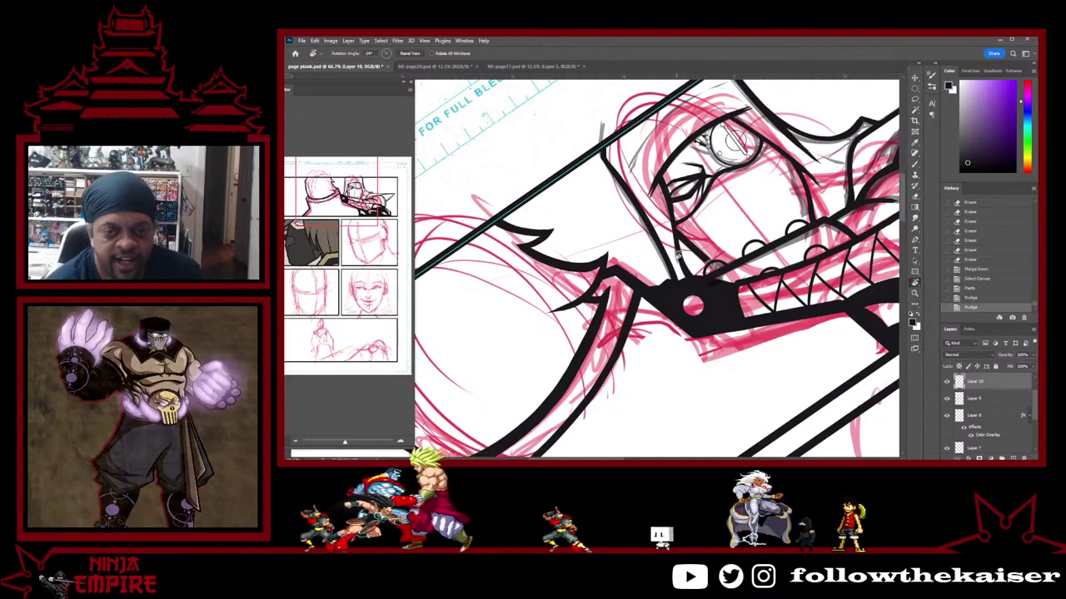
{"action": "left_click", "coordinate": [679, 240], "text": "ctrl"}
{"action": "left_click", "coordinate": [677, 239], "text": "ctrl"}
{"action": "left_click_drag", "start_coordinate": [675, 238], "coordinate": [682, 408]}
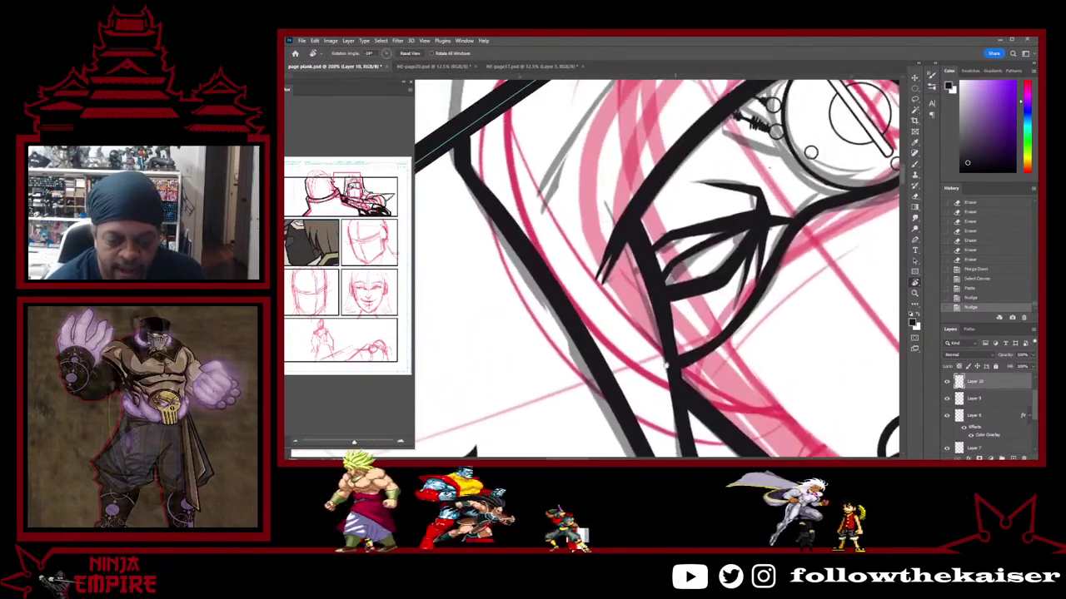
{"action": "mouse_move", "coordinate": [633, 230]}
{"action": "left_mouse_down"}
{"action": "mouse_move", "coordinate": [656, 317]}
{"action": "mouse_move", "coordinate": [620, 374]}
{"action": "left_mouse_up"}
{"action": "key", "text": "e"}
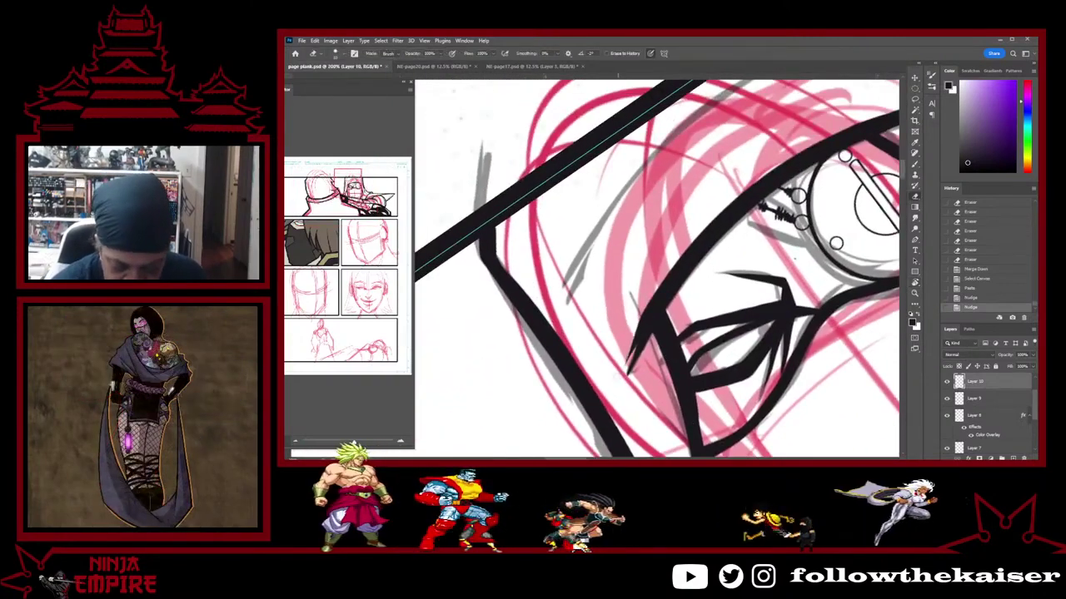
{"action": "left_click_drag", "start_coordinate": [643, 311], "coordinate": [626, 363]}
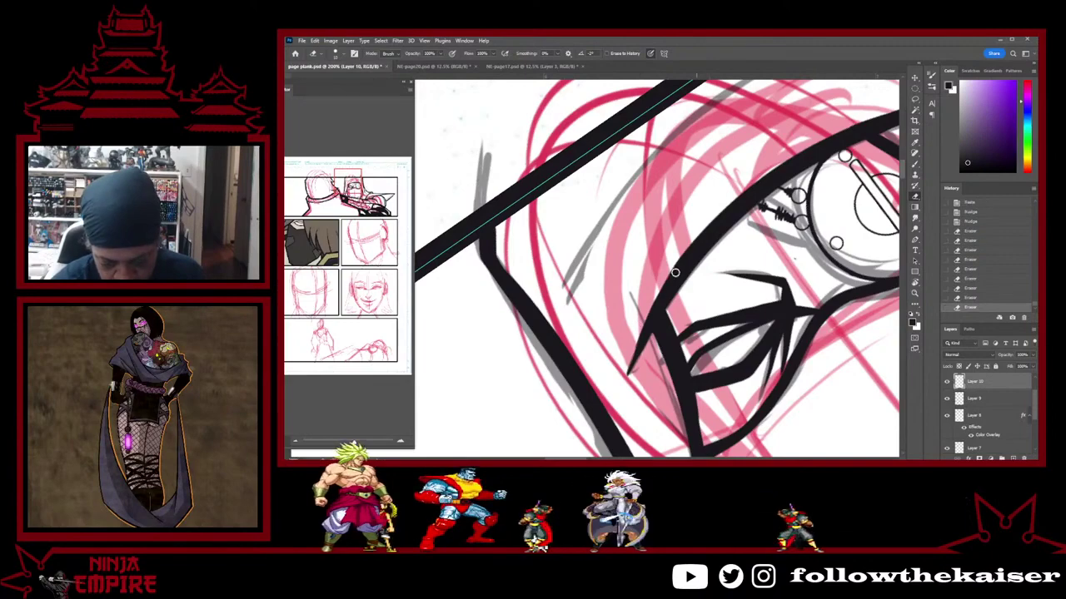
Erase the doubled tip of the forehead line past the eyepiece and smooth the line's edge there with the Brush
{"action": "key", "text": "r"}
{"action": "left_click_drag", "start_coordinate": [715, 258], "coordinate": [673, 349]}
{"action": "left_click_drag", "start_coordinate": [774, 375], "coordinate": [586, 245]}
{"action": "left_click_drag", "start_coordinate": [737, 279], "coordinate": [700, 375]}
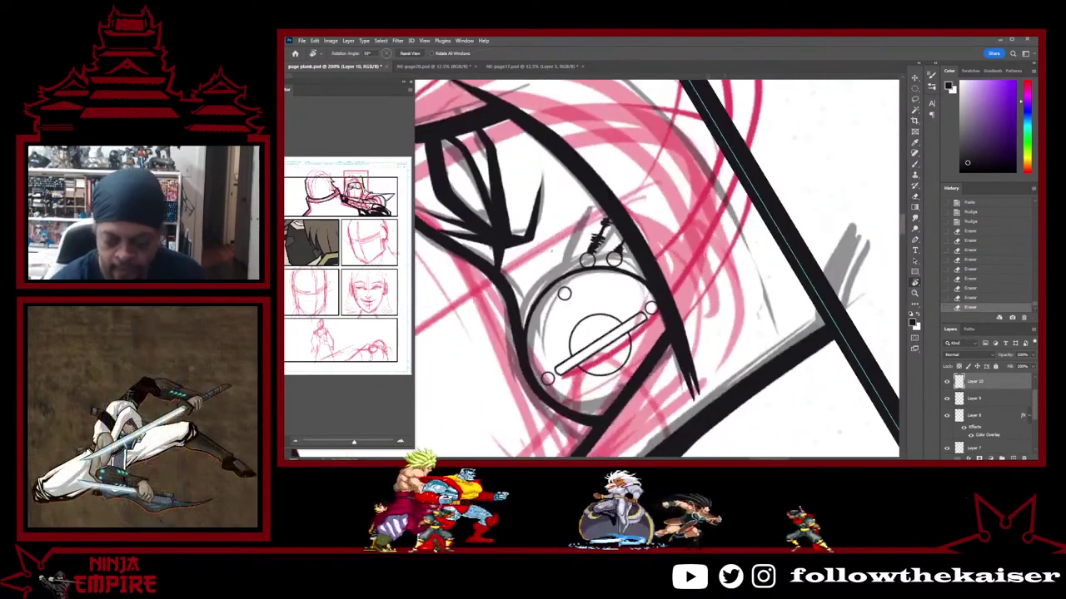
{"action": "key", "text": "e"}
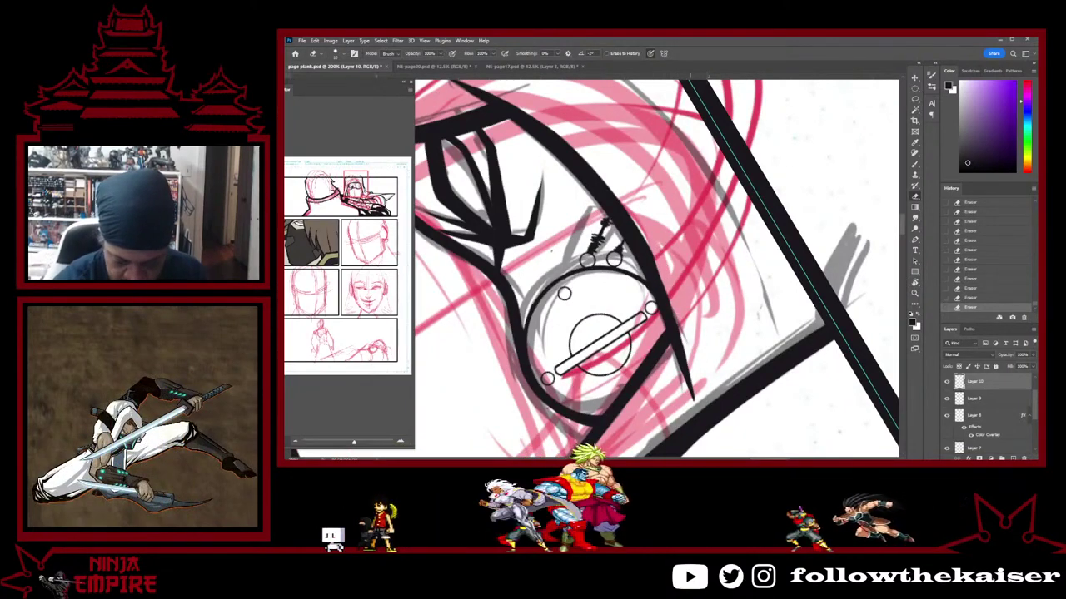
{"action": "key", "text": "b"}
{"action": "left_click_drag", "start_coordinate": [649, 258], "coordinate": [676, 349]}
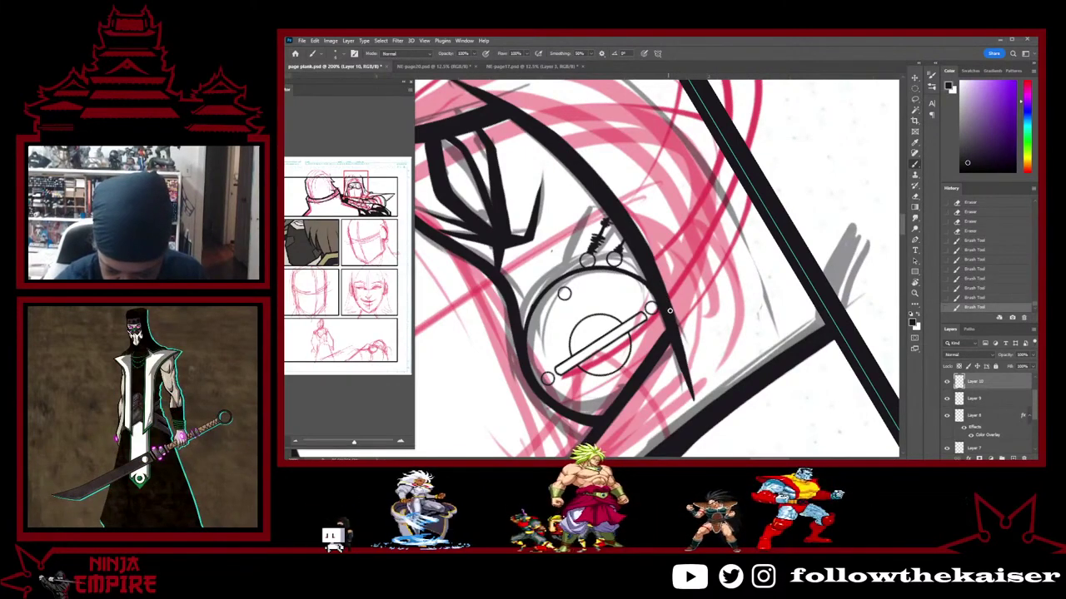
Paste another copy of the forehead line and place it higher on the forehead as the headband's upper edge
{"action": "key", "text": "r"}
{"action": "left_click_drag", "start_coordinate": [697, 367], "coordinate": [762, 284]}
{"action": "scroll", "coordinate": [762, 284], "scroll_direction": "down", "scroll_amount": 3}
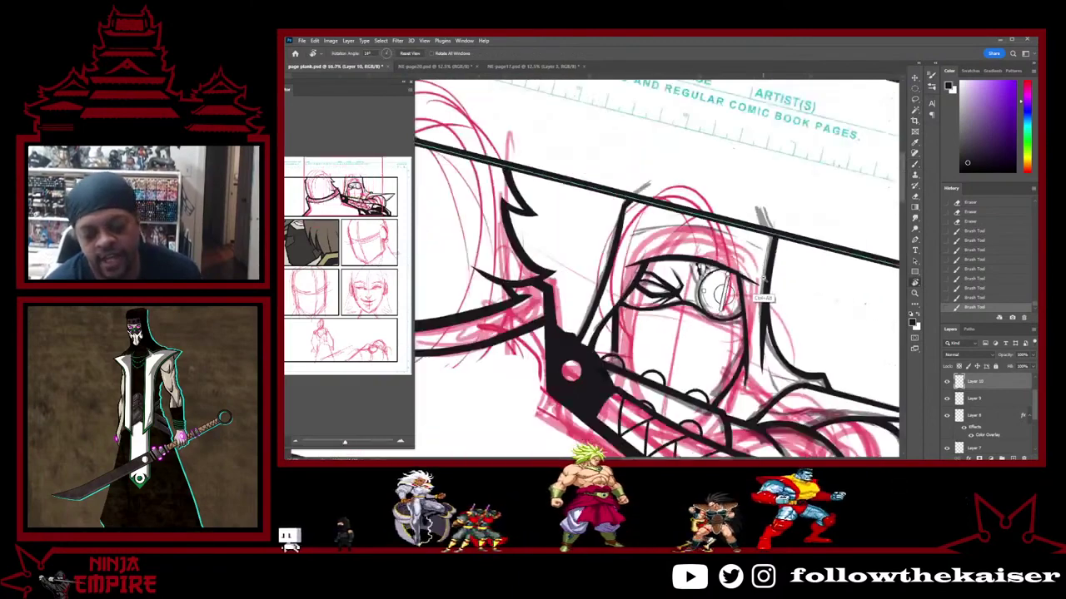
{"action": "left_click_drag", "start_coordinate": [813, 254], "coordinate": [802, 215]}
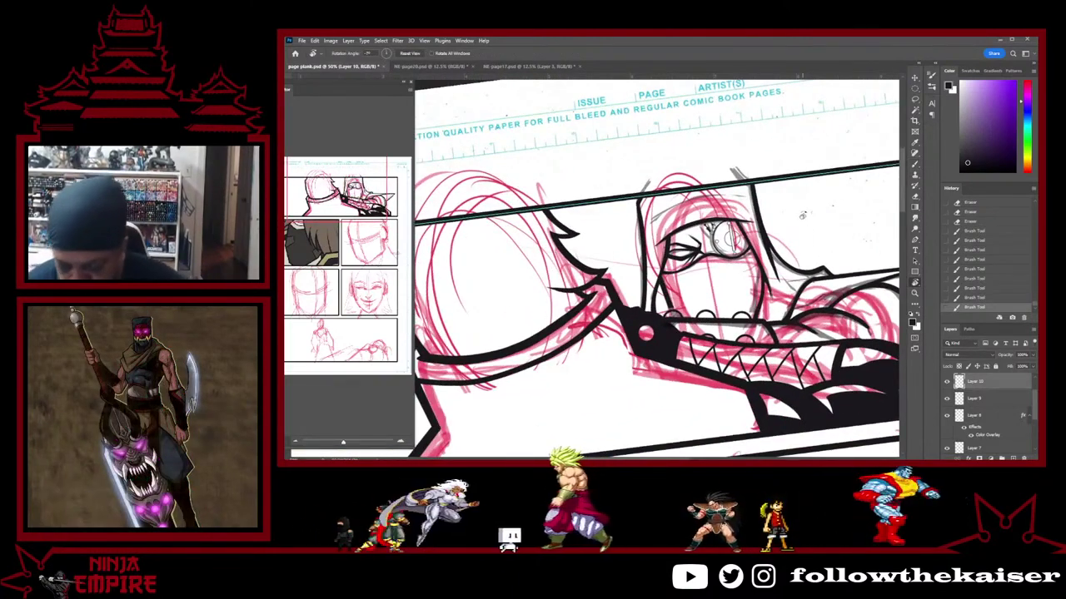
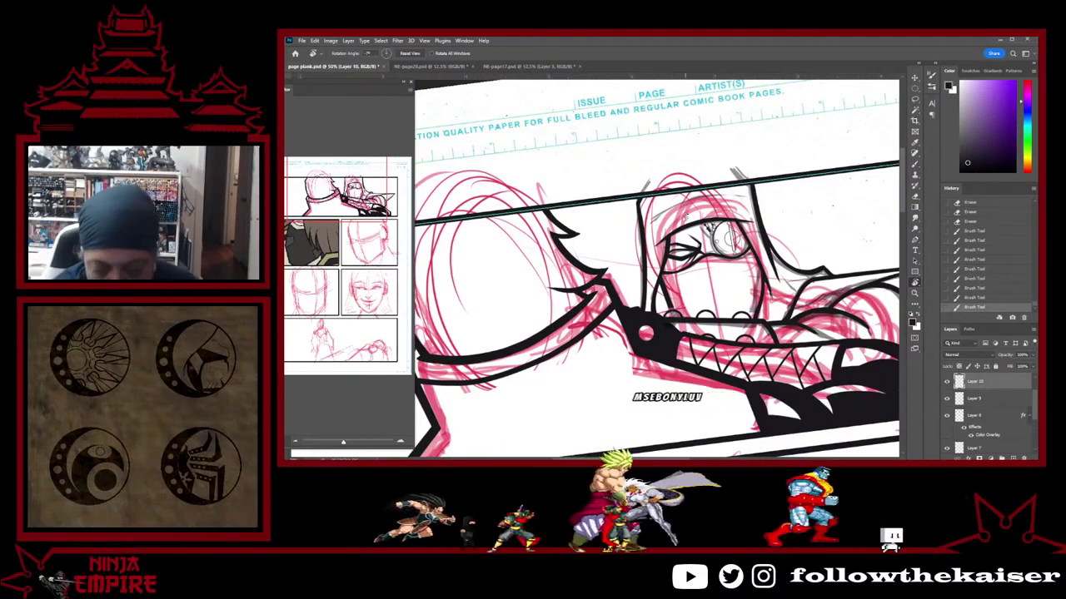
{"action": "key", "text": "ctrl+plus"}
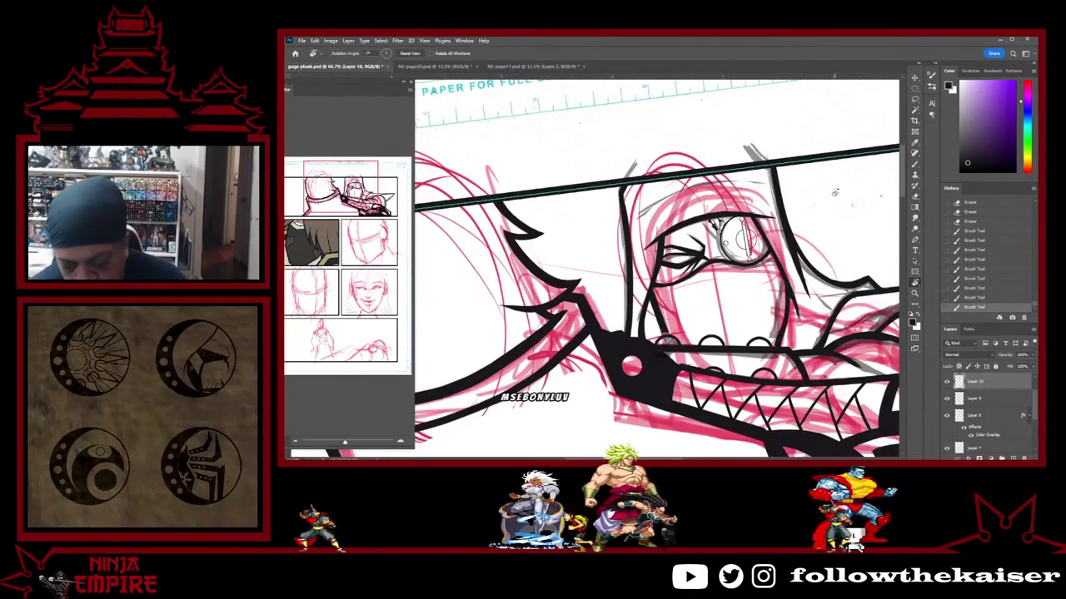
{"action": "key", "text": "ctrl+v"}
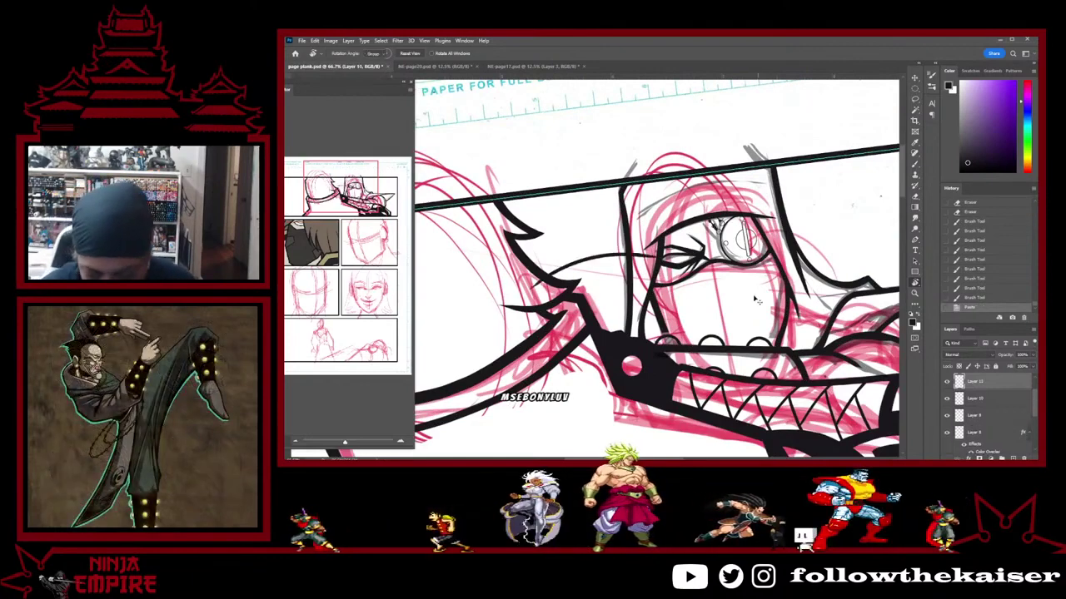
{"action": "key", "text": "v"}
{"action": "left_click_drag", "start_coordinate": [653, 261], "coordinate": [748, 194]}
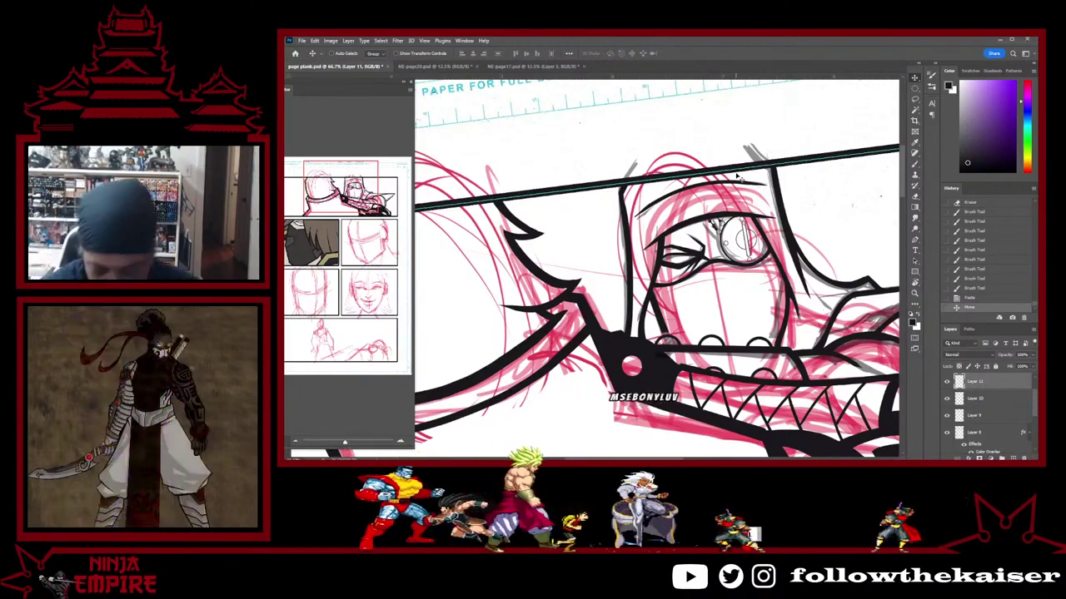
{"action": "key", "text": "b"}
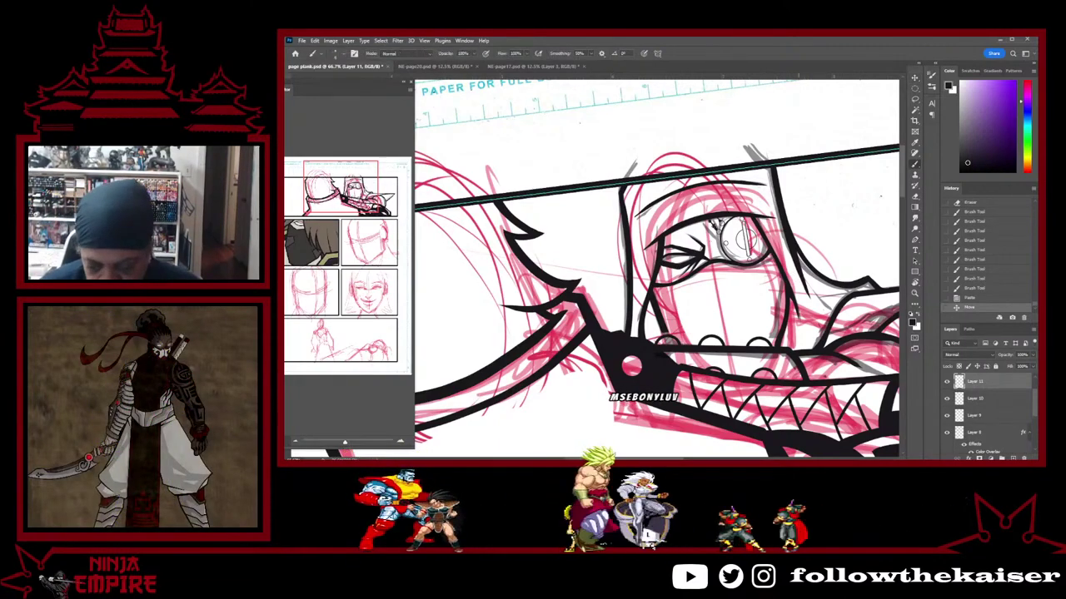
Make a small circular selection between the two headband lines, above the gap between eye and eyepiece, and fill it black
{"action": "key", "text": "m"}
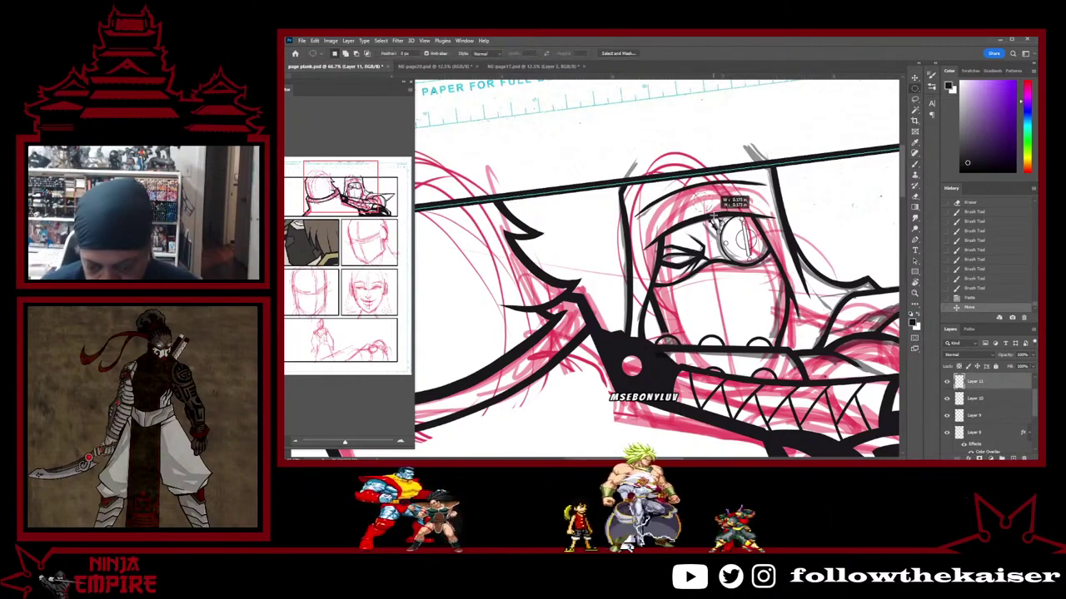
{"action": "left_click_drag", "start_coordinate": [714, 217], "coordinate": [716, 219]}
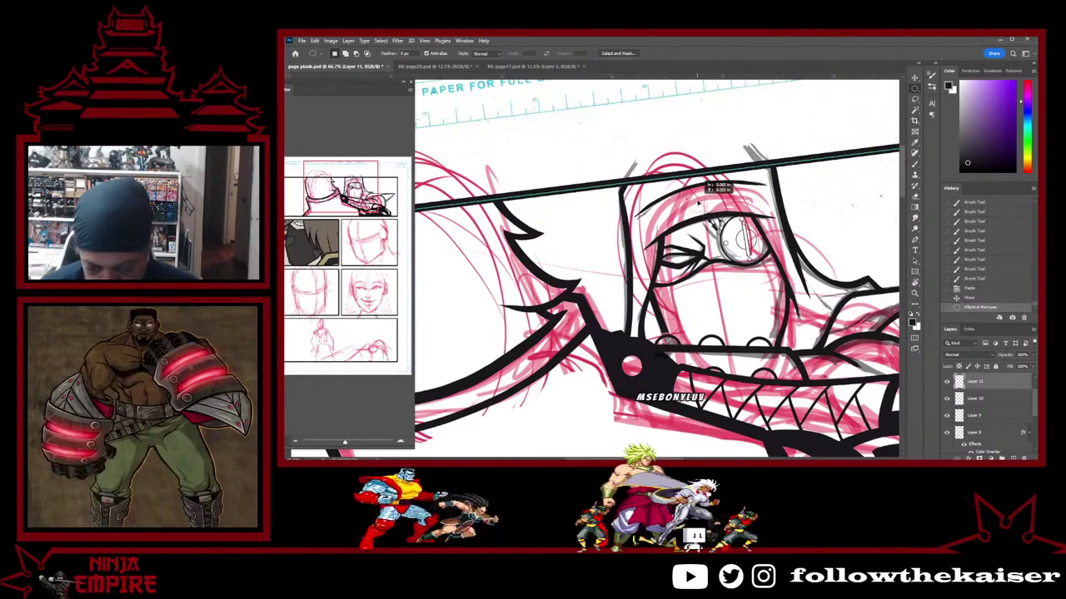
{"action": "left_click_drag", "start_coordinate": [700, 204], "coordinate": [704, 203]}
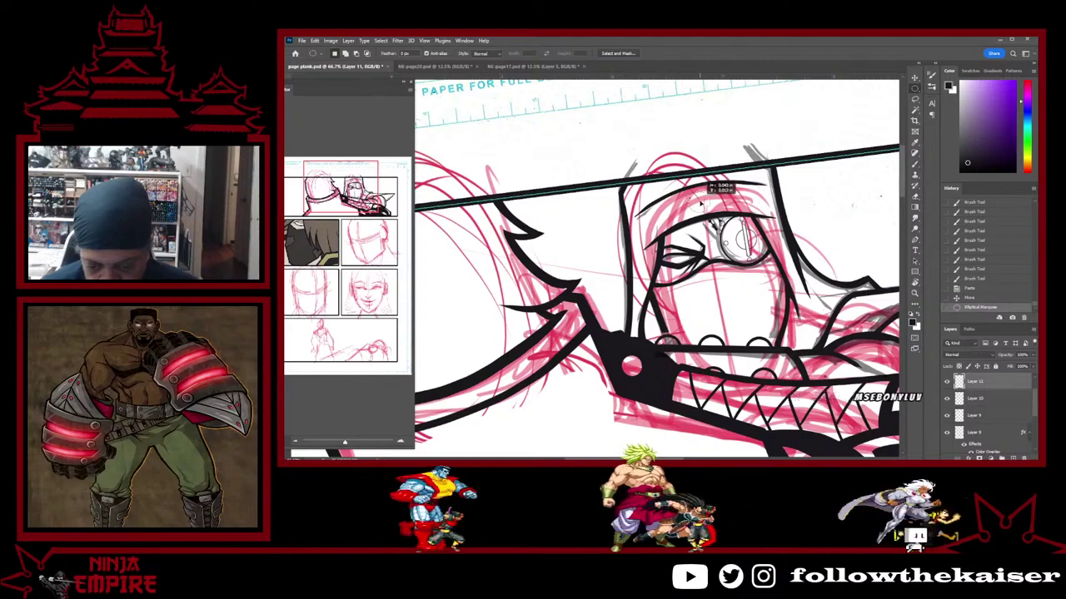
{"action": "key", "text": "alt+BackSpace"}
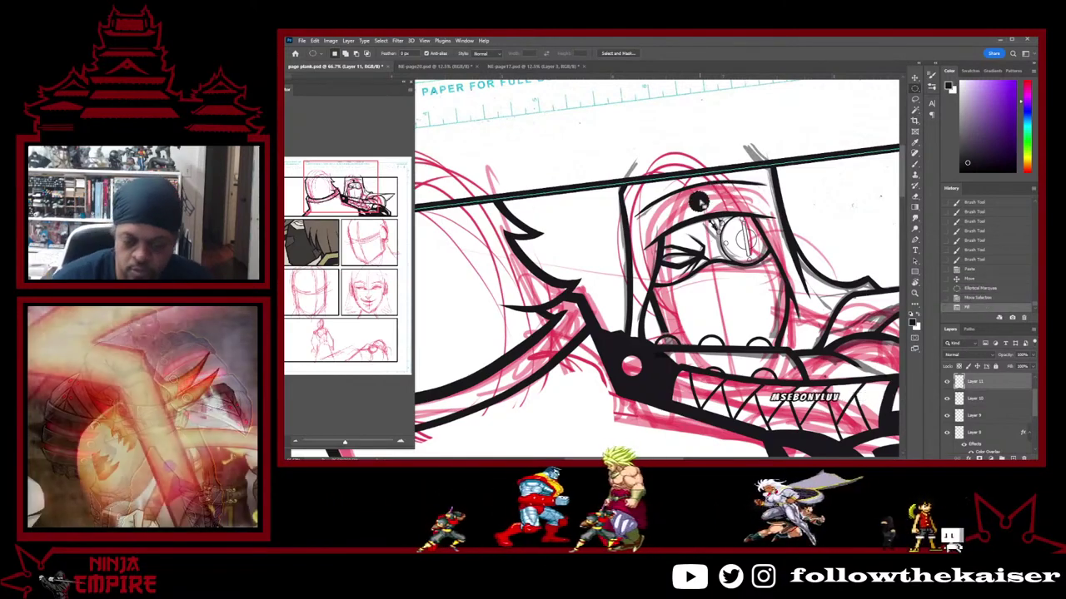
Hollow the black headband circle into a ring by contracting the selection twice and clearing its interior, then deselect
{"action": "left_click", "coordinate": [381, 41]}
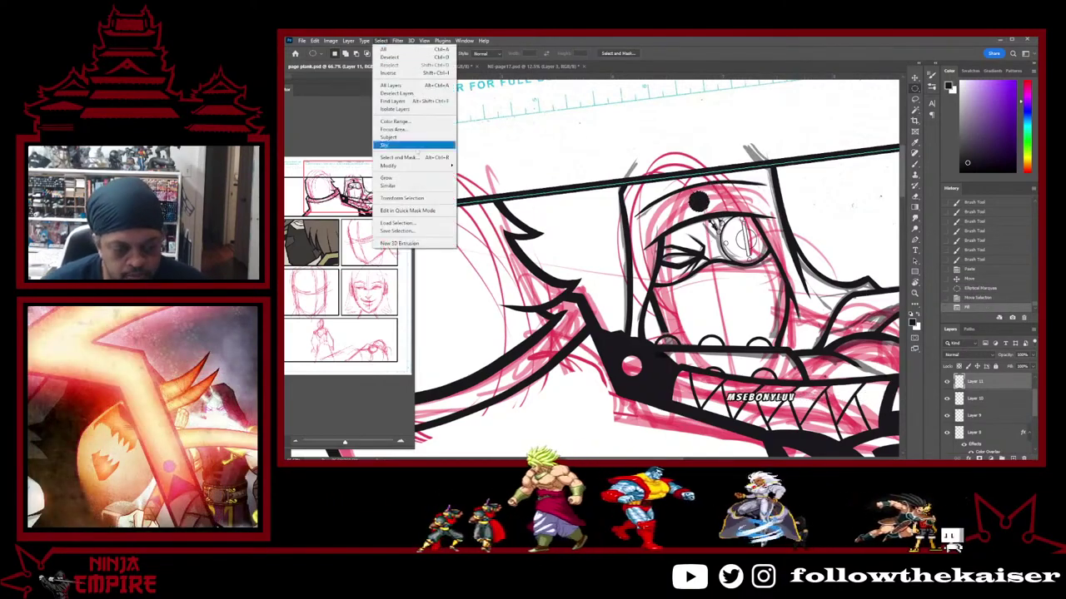
{"action": "mouse_move", "coordinate": [424, 166]}
{"action": "left_click", "coordinate": [473, 190]}
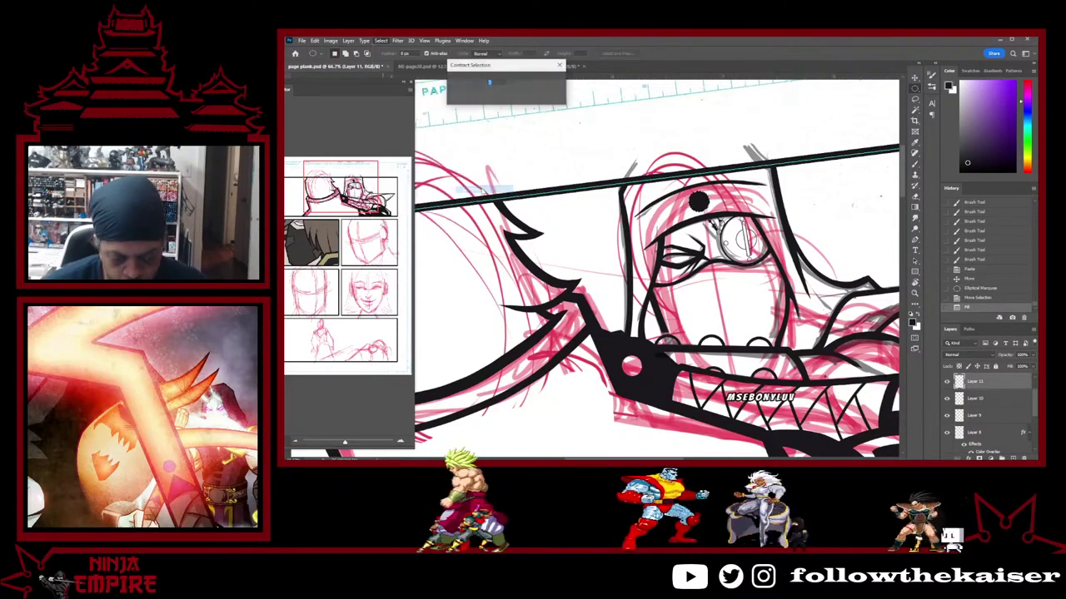
{"action": "key", "text": "Return"}
{"action": "key", "text": "Delete"}
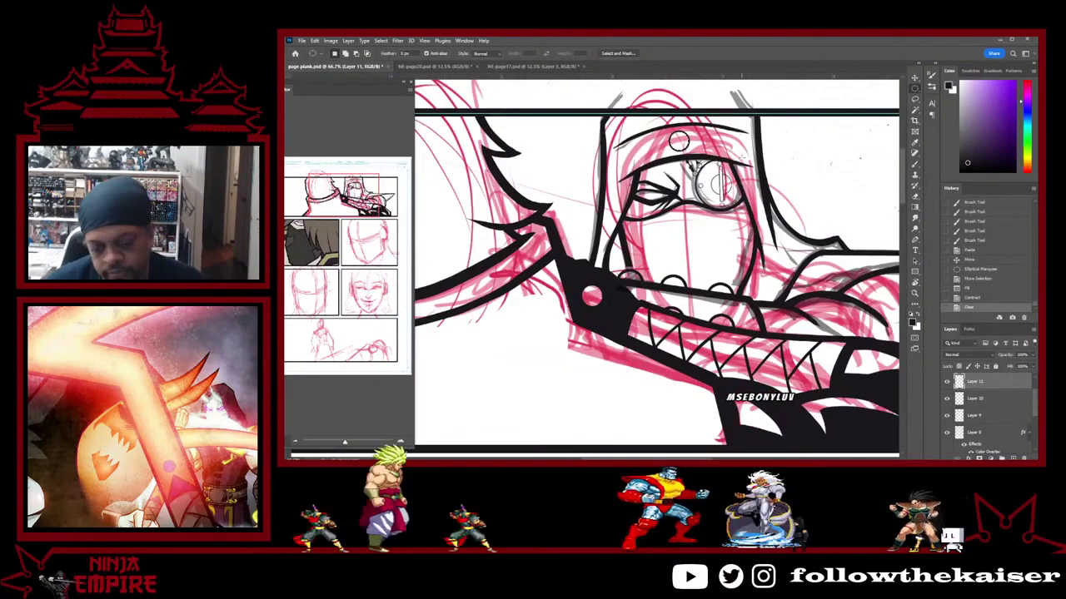
{"action": "key", "text": "ctrl+z"}
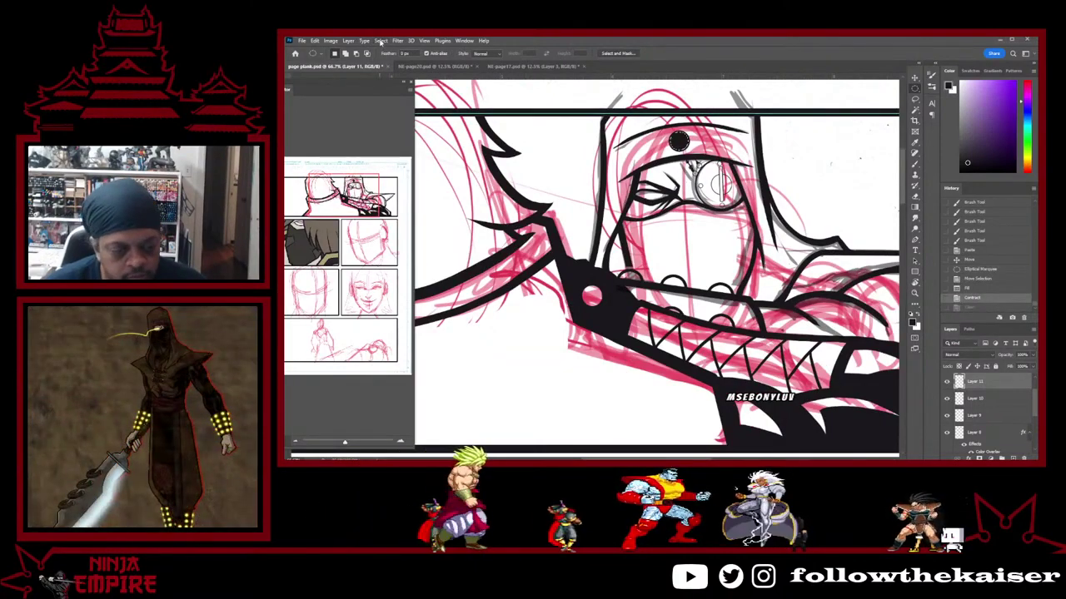
{"action": "left_click", "coordinate": [381, 40]}
{"action": "mouse_move", "coordinate": [430, 167]}
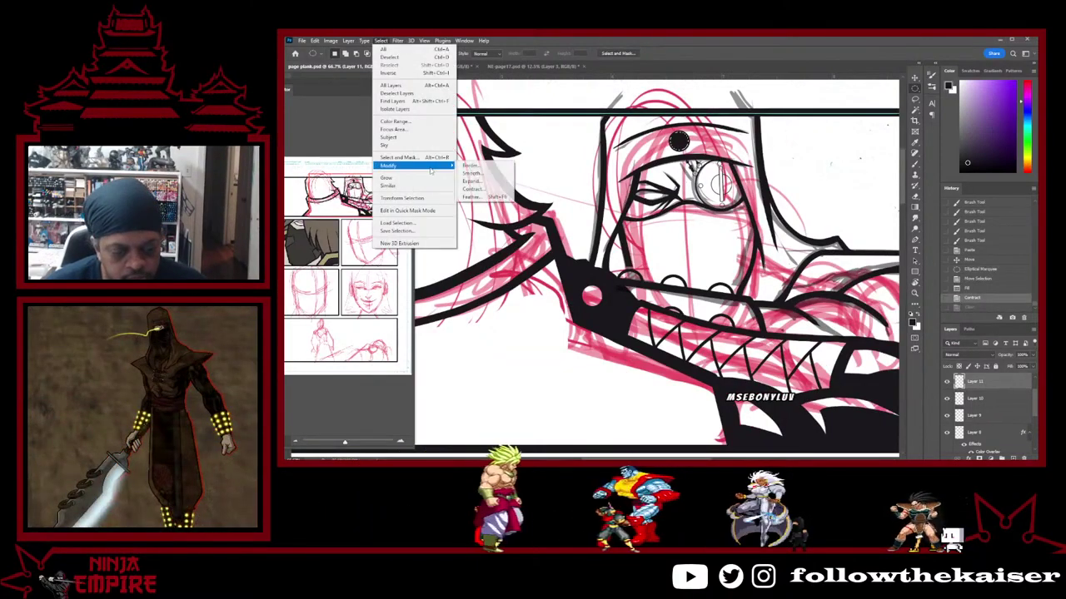
{"action": "left_click", "coordinate": [485, 189]}
{"action": "key", "text": "Return"}
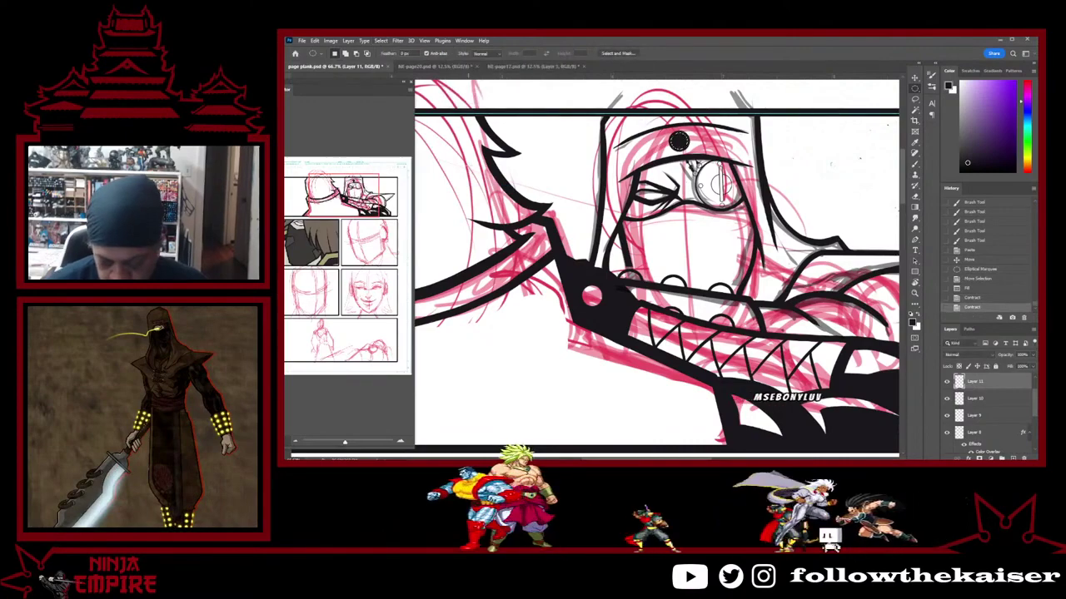
{"action": "key", "text": "Delete"}
{"action": "key", "text": "ctrl+d"}
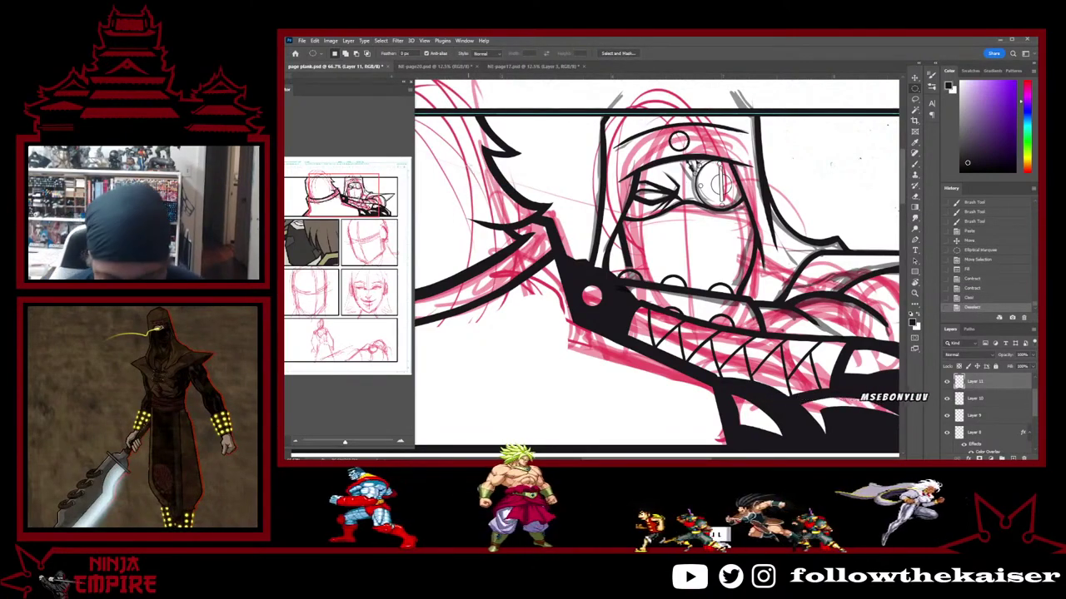
Paste four more copies of the headband ring and place two on each side of the centre ring between the headband lines
{"action": "key", "text": "l"}
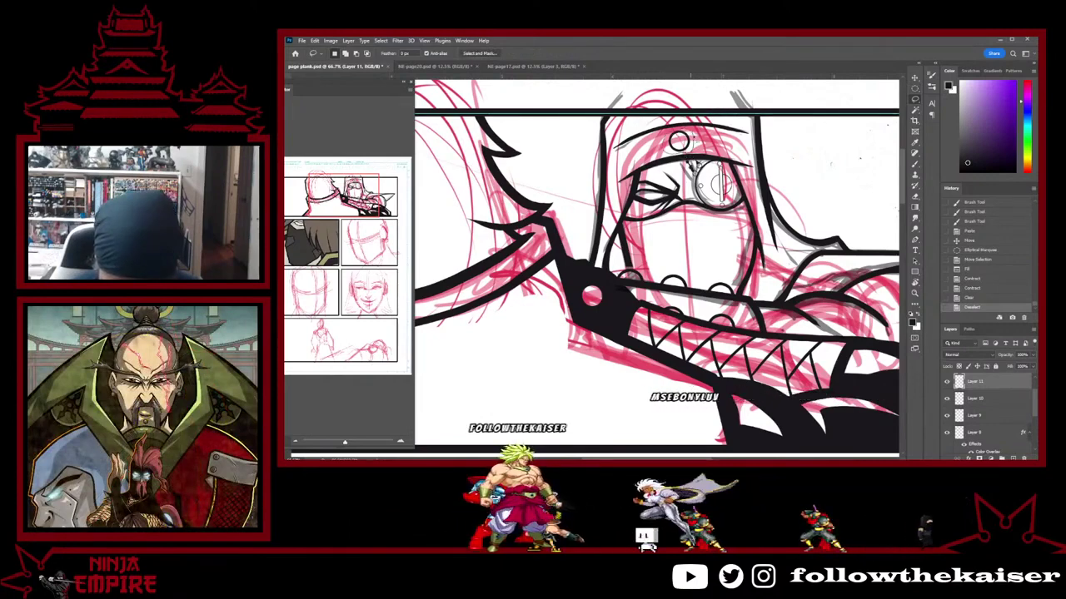
{"action": "key", "text": "ctrl+v"}
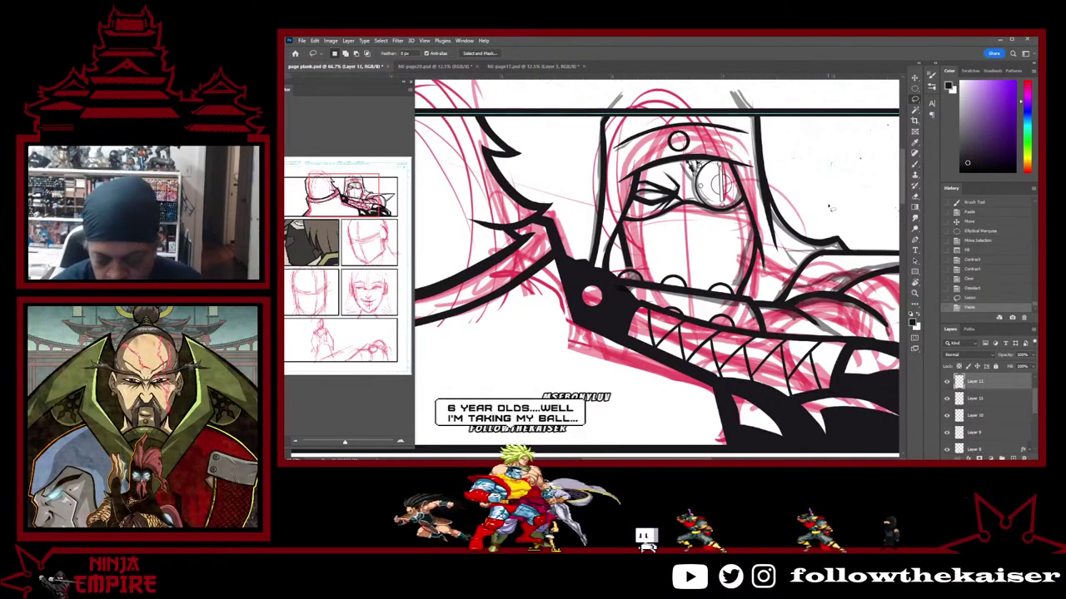
{"action": "key", "text": "v"}
{"action": "mouse_move", "coordinate": [685, 144]}
{"action": "left_mouse_down"}
{"action": "mouse_move", "coordinate": [776, 138]}
{"action": "mouse_move", "coordinate": [749, 158]}
{"action": "mouse_move", "coordinate": [757, 149]}
{"action": "left_mouse_up"}
{"action": "key", "text": "ctrl+v"}
{"action": "key", "text": "ctrl+v"}
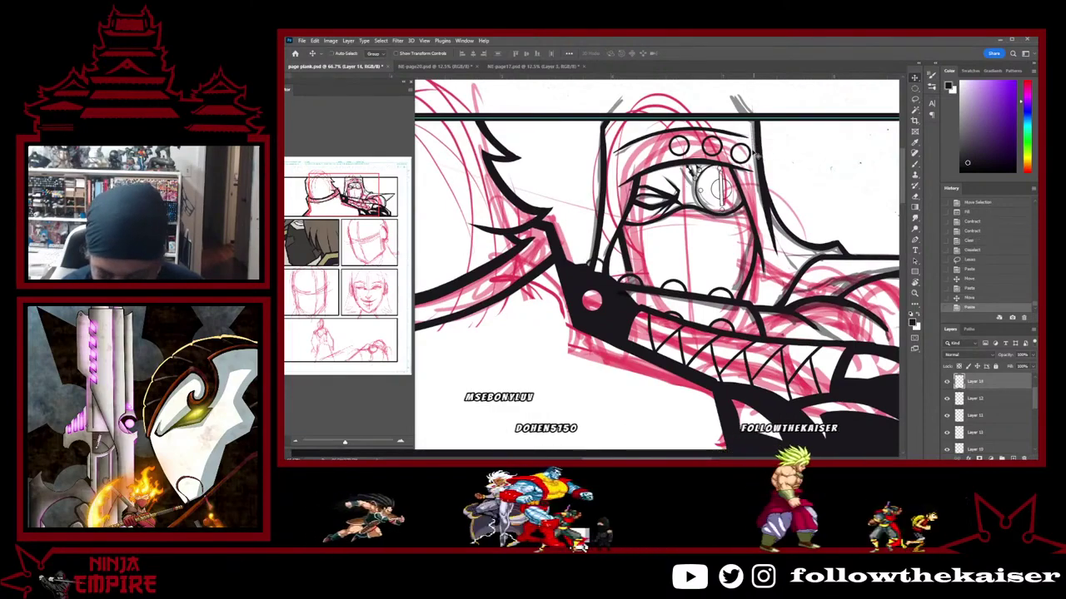
{"action": "left_click_drag", "start_coordinate": [606, 266], "coordinate": [661, 149]}
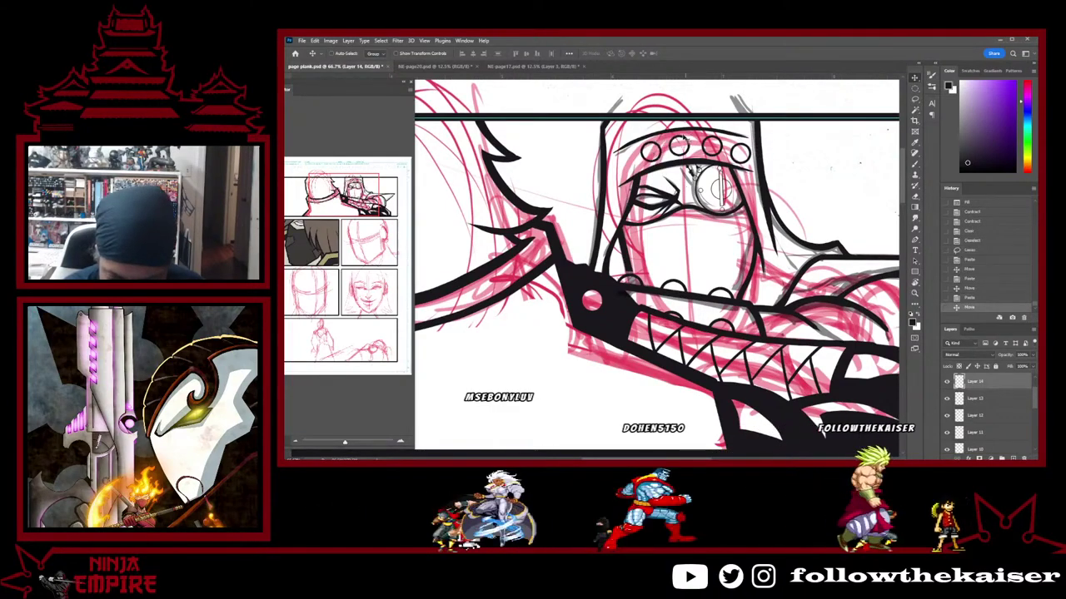
{"action": "key", "text": "ctrl+v"}
{"action": "left_click_drag", "start_coordinate": [600, 260], "coordinate": [646, 147]}
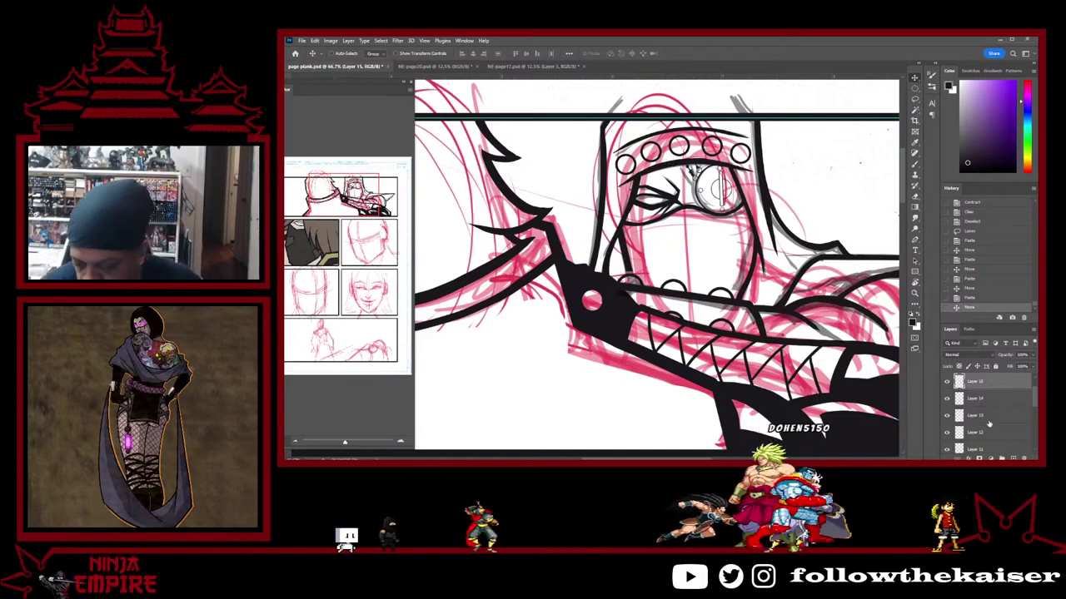
Nudge the ring copies on Layers 14, 13 and 12 for even spacing, shifting the two above the eyepiece toward the centre ring
{"action": "left_click", "coordinate": [985, 393]}
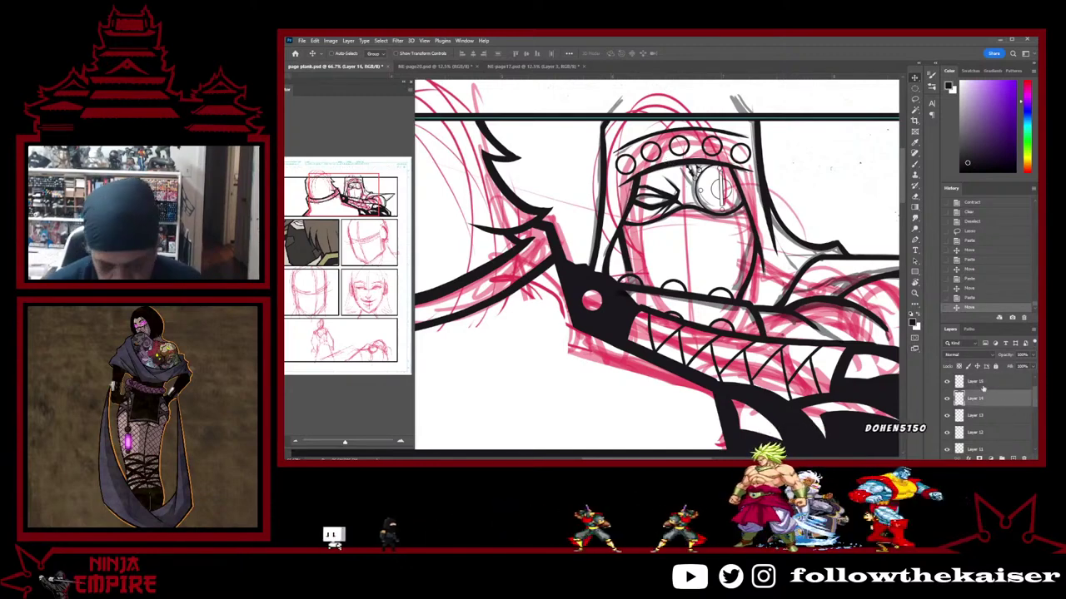
{"action": "key", "text": "Up"}
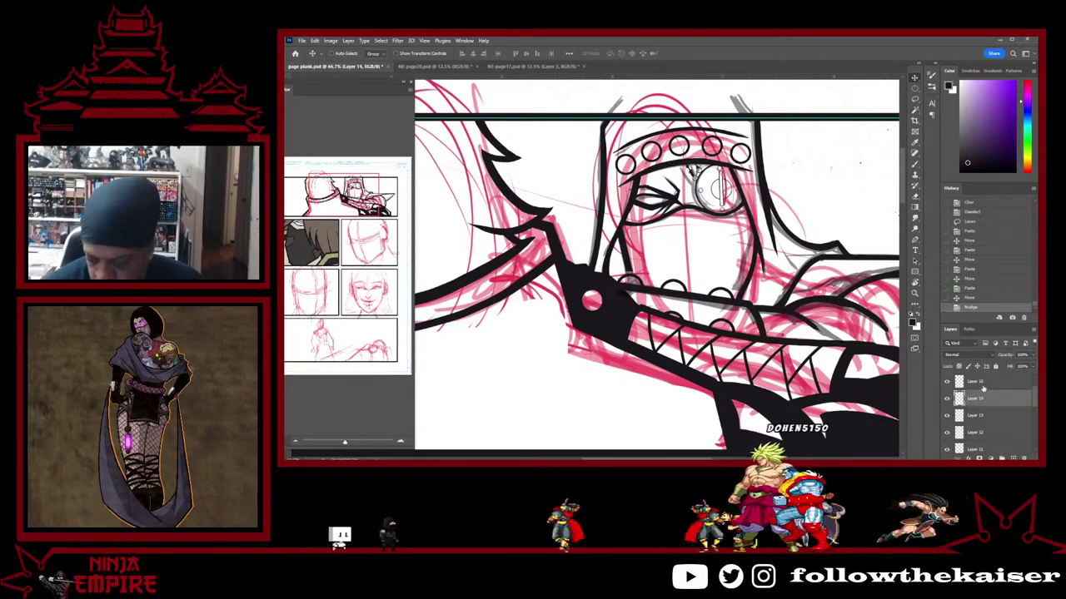
{"action": "left_click", "coordinate": [997, 419]}
{"action": "key", "text": "Up"}
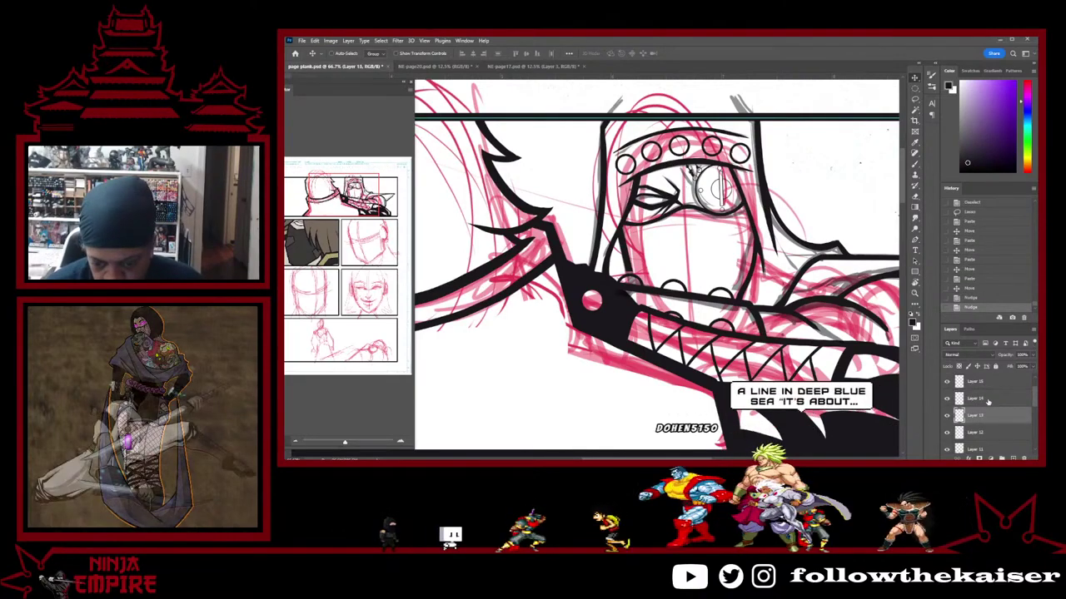
{"action": "left_click", "coordinate": [972, 430]}
{"action": "key", "text": "Up"}
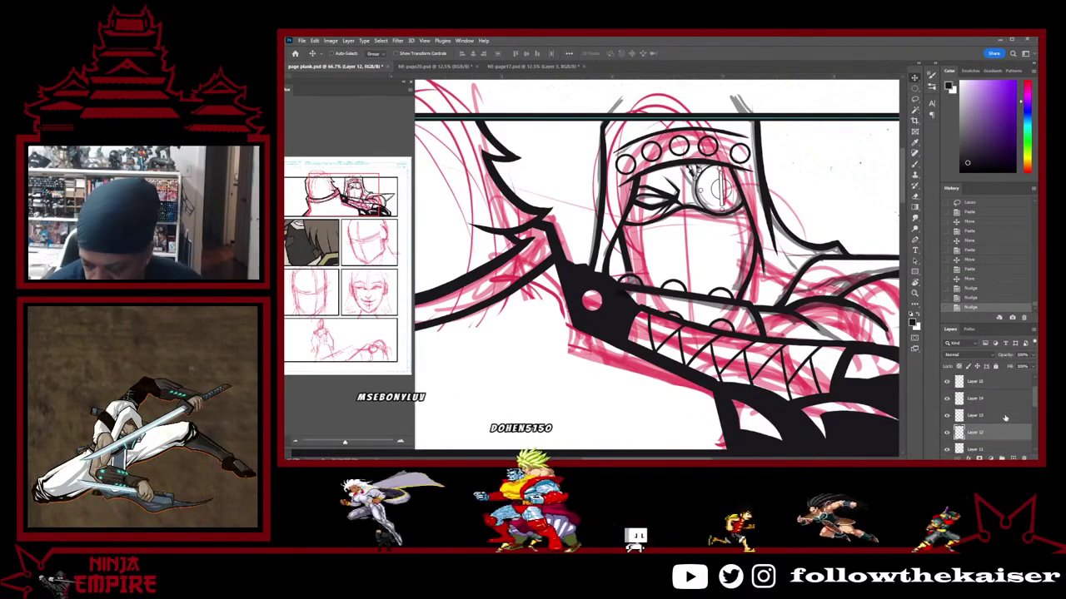
{"action": "left_click", "coordinate": [989, 413]}
{"action": "key", "text": "shift+Left"}
{"action": "key", "text": "shift+Left"}
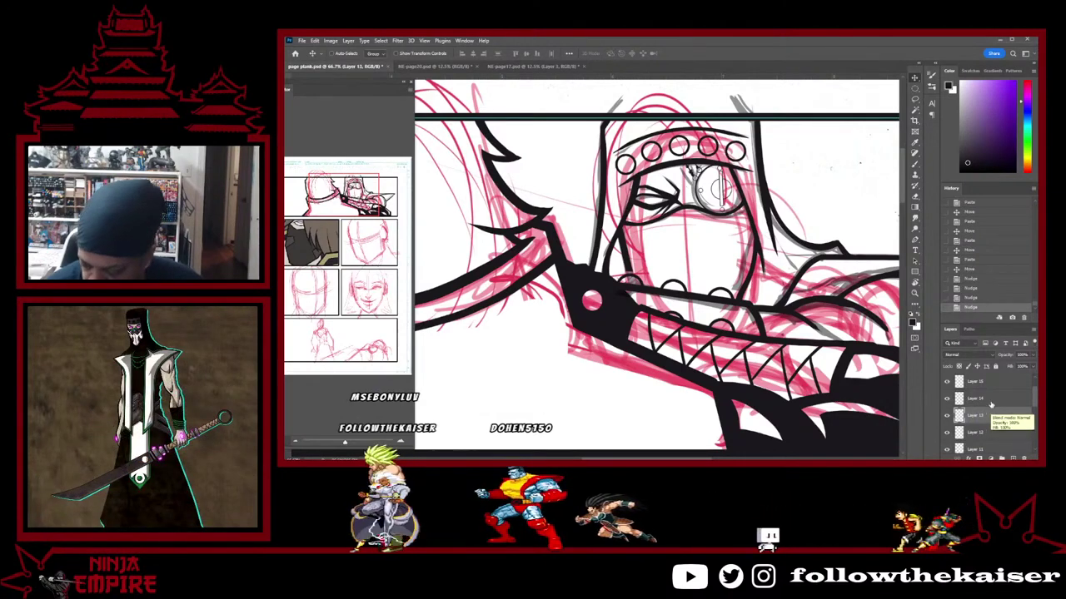
Nudge the outermost ring on the uncovered eye's side slightly toward the centre ring, leaving all ring layers unlocked
{"action": "left_click", "coordinate": [985, 396]}
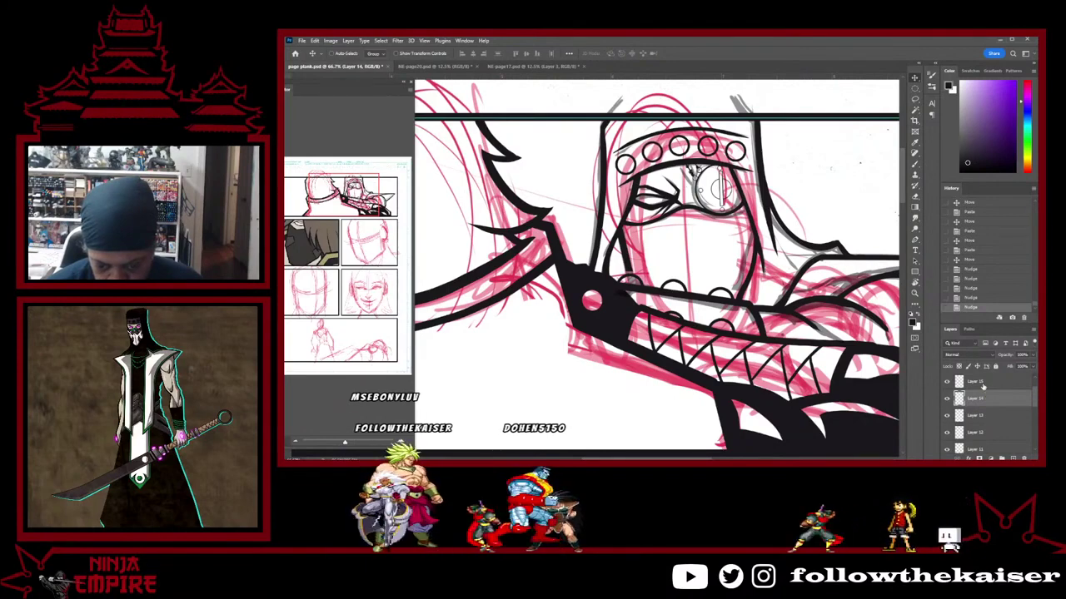
{"action": "left_click", "coordinate": [994, 366]}
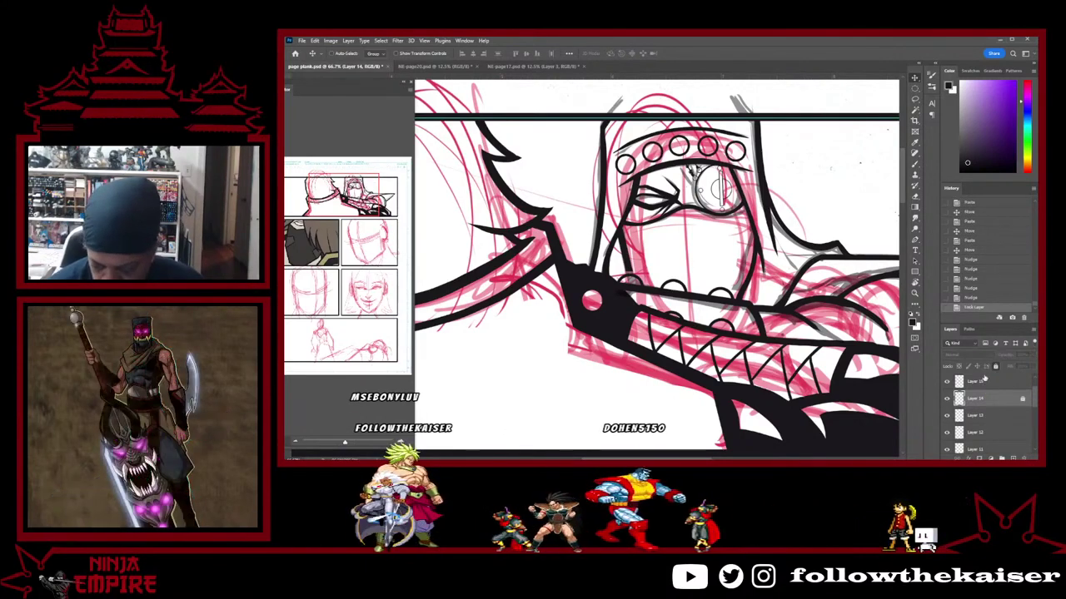
{"action": "left_click", "coordinate": [983, 380]}
{"action": "left_click", "coordinate": [1023, 400]}
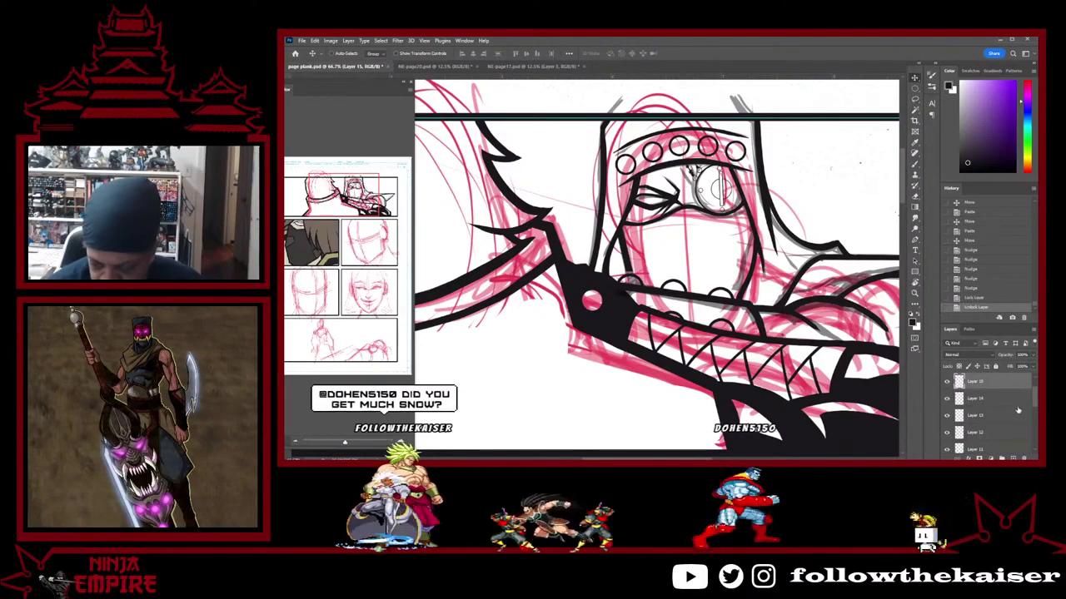
{"action": "key", "text": "Left"}
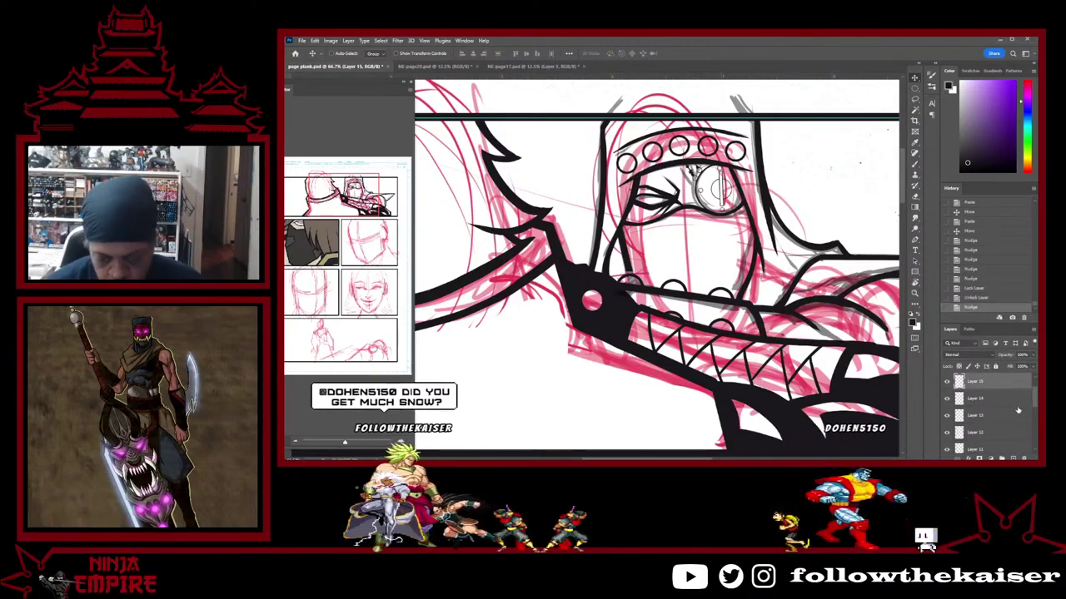
Merge the ring copies down into the first ring's layer, toggling the merged layer's visibility to check its contents
{"action": "scroll", "coordinate": [772, 326], "scroll_direction": "down", "scroll_amount": 3}
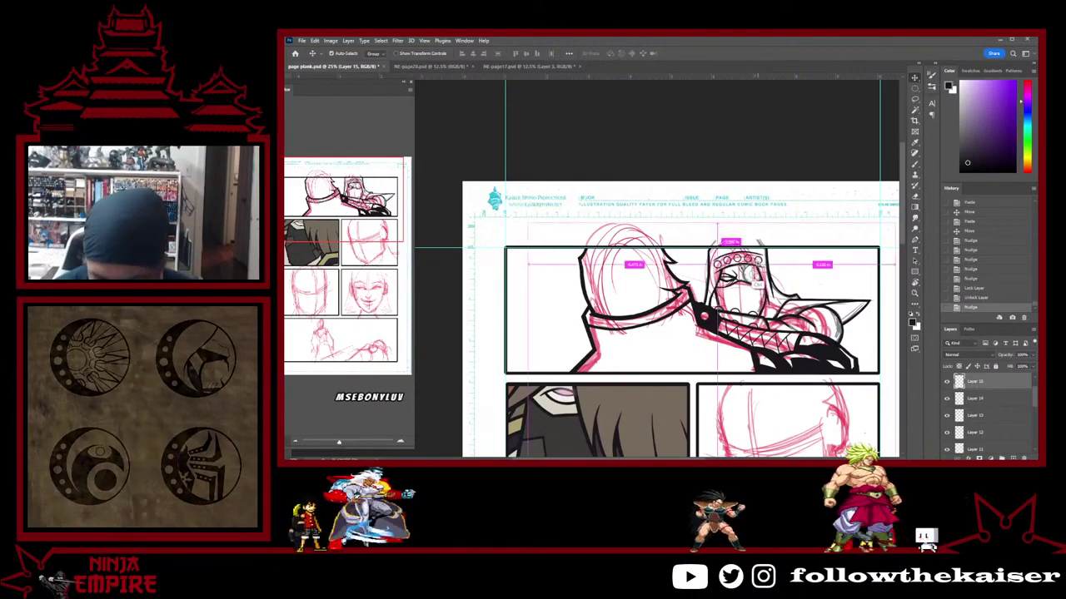
{"action": "scroll", "coordinate": [758, 265], "scroll_direction": "up", "scroll_amount": 3}
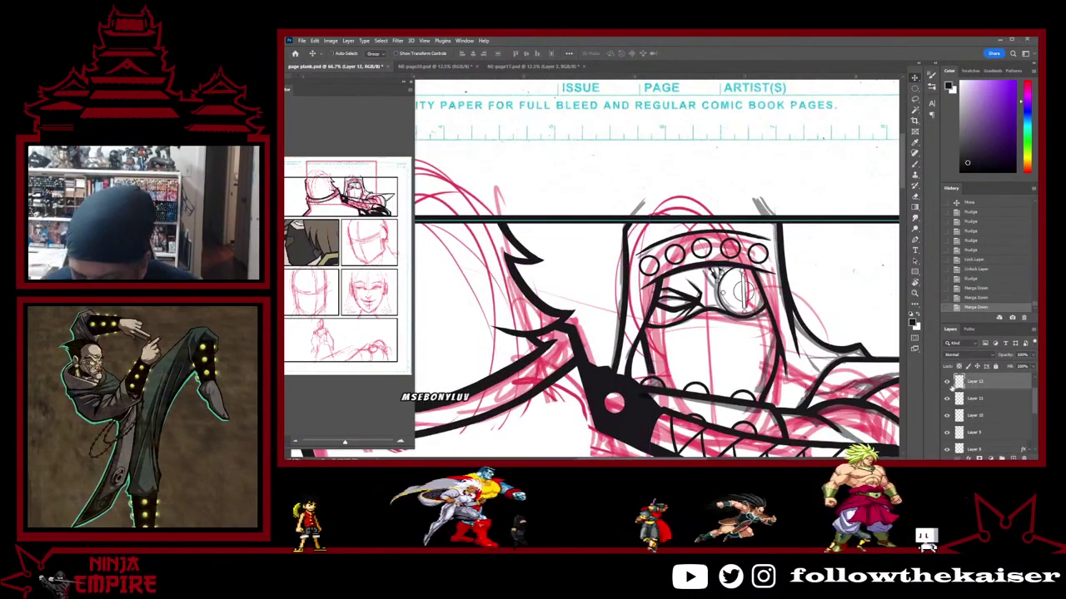
{"action": "left_click", "coordinate": [947, 383]}
{"action": "left_click", "coordinate": [947, 383]}
{"action": "key", "text": "ctrl+e"}
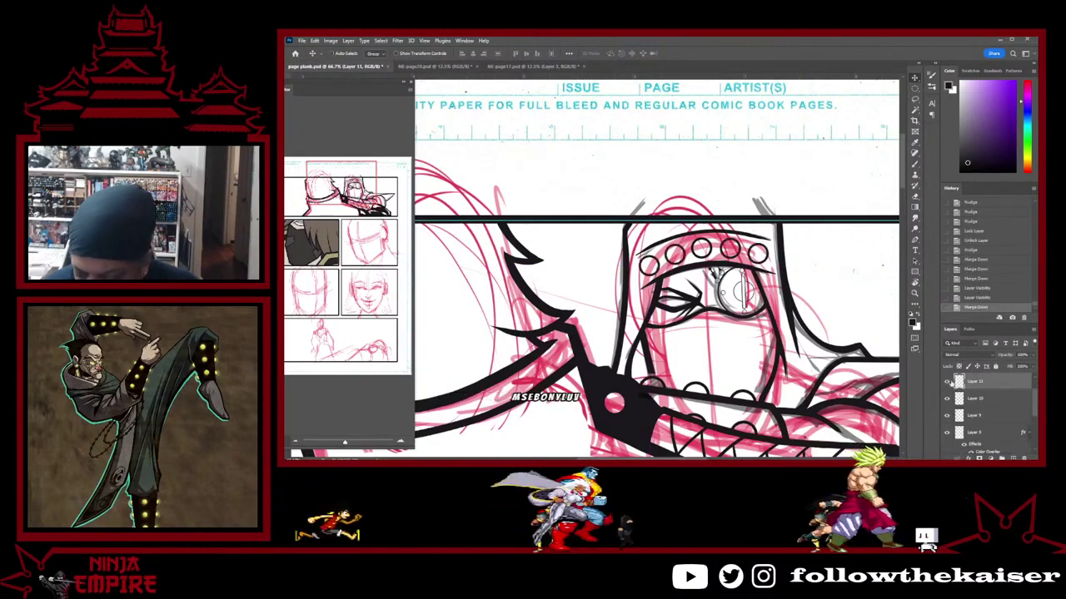
{"action": "left_click", "coordinate": [948, 382]}
{"action": "left_click", "coordinate": [948, 382]}
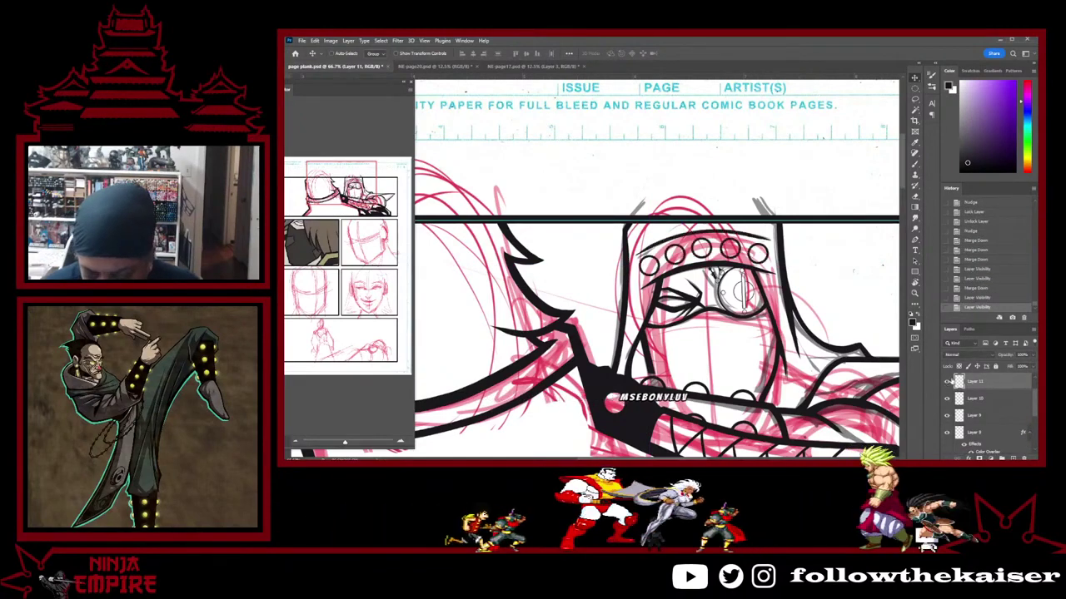
Free Transform the row of rings, scaling it to about 77% and rotating and centring it between the headband lines
{"action": "key", "text": "l"}
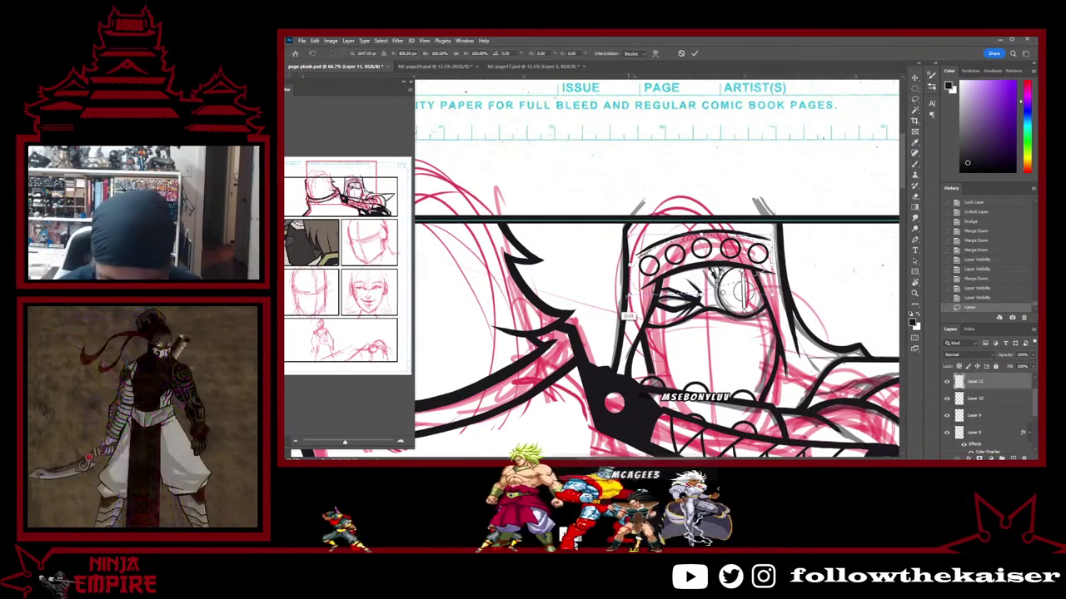
{"action": "left_click_drag", "start_coordinate": [630, 295], "coordinate": [638, 292]}
{"action": "left_click_drag", "start_coordinate": [770, 307], "coordinate": [779, 245]}
{"action": "left_click_drag", "start_coordinate": [634, 284], "coordinate": [641, 282]}
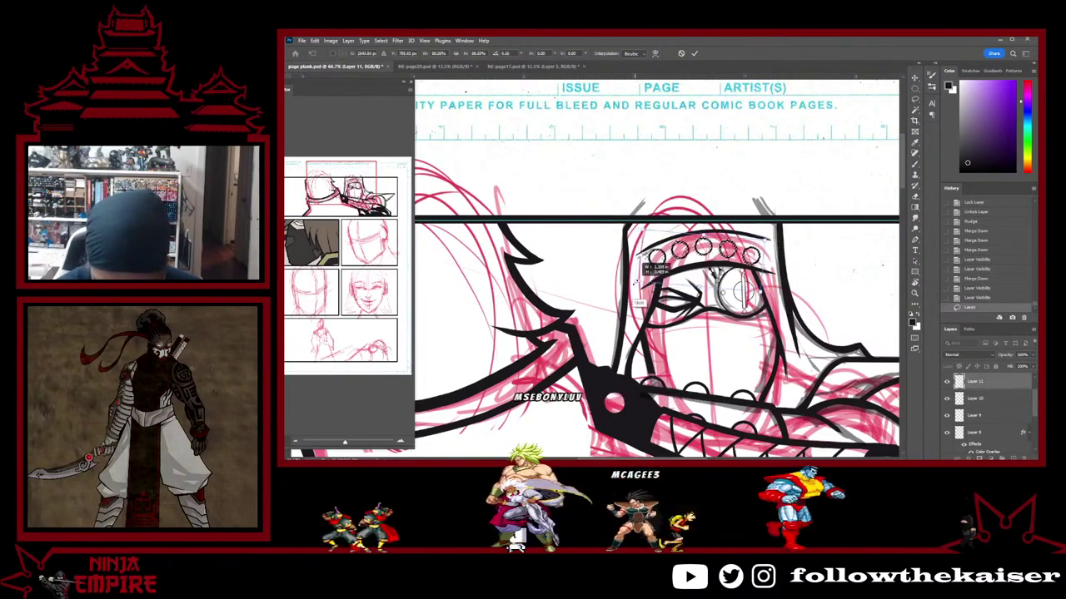
{"action": "left_click_drag", "start_coordinate": [762, 293], "coordinate": [734, 283]}
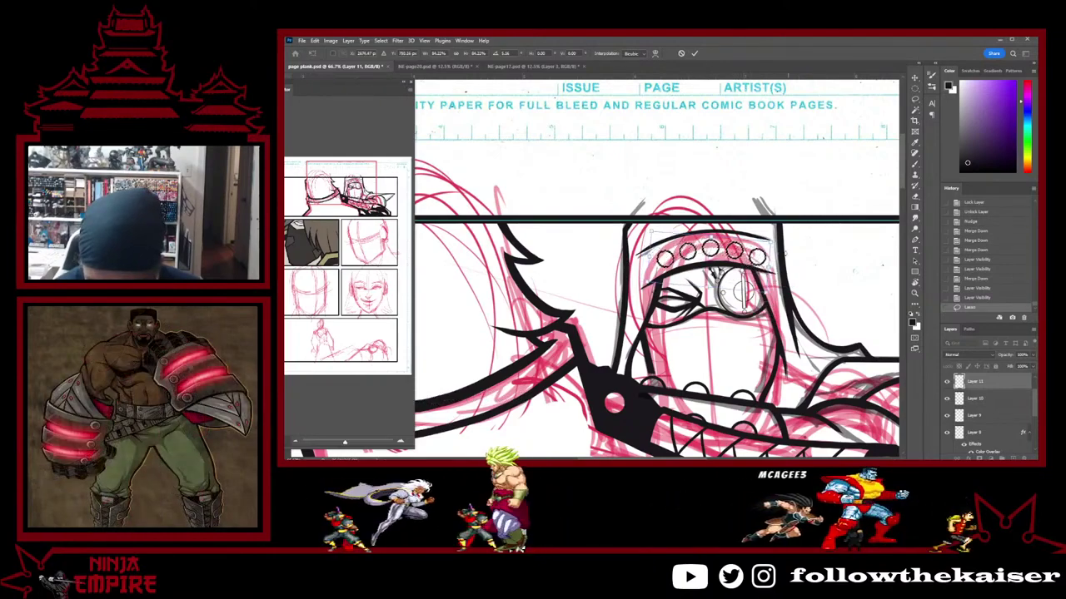
{"action": "left_click_drag", "start_coordinate": [789, 248], "coordinate": [757, 253]}
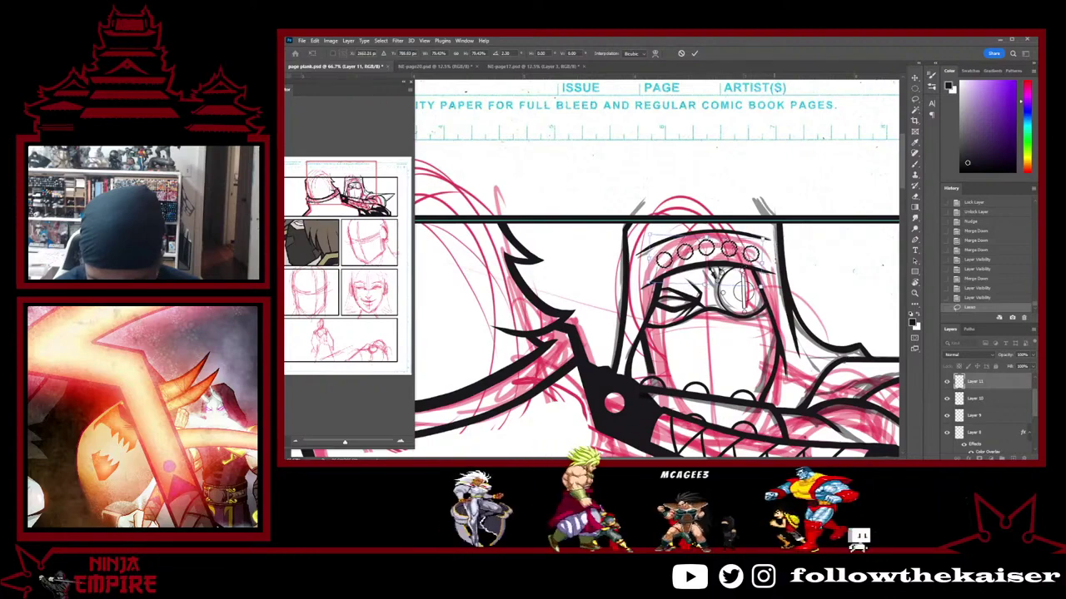
{"action": "left_click_drag", "start_coordinate": [764, 239], "coordinate": [762, 241]}
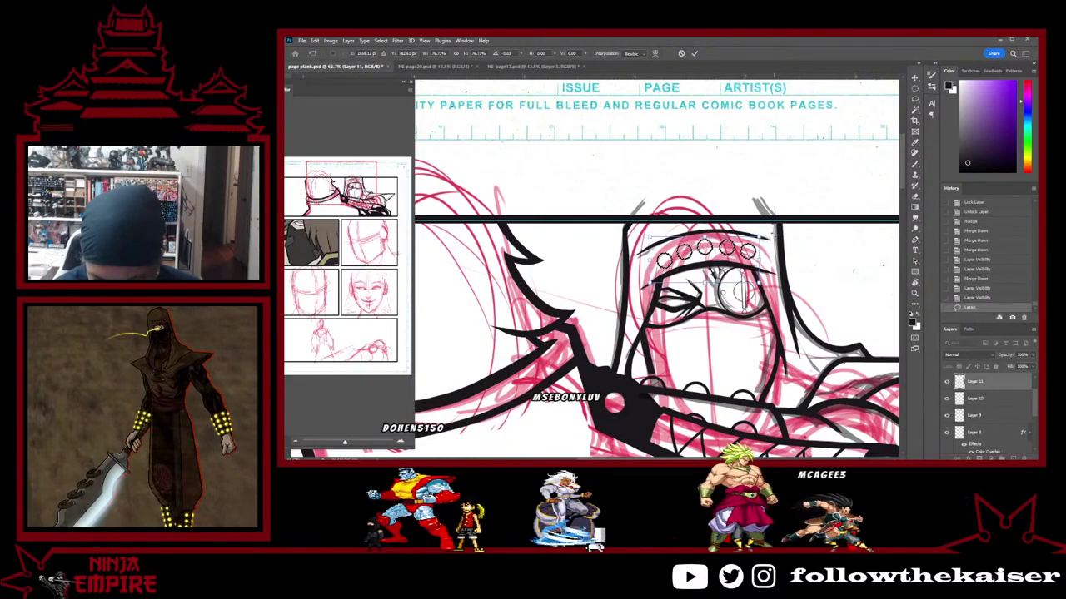
{"action": "key", "text": "Return"}
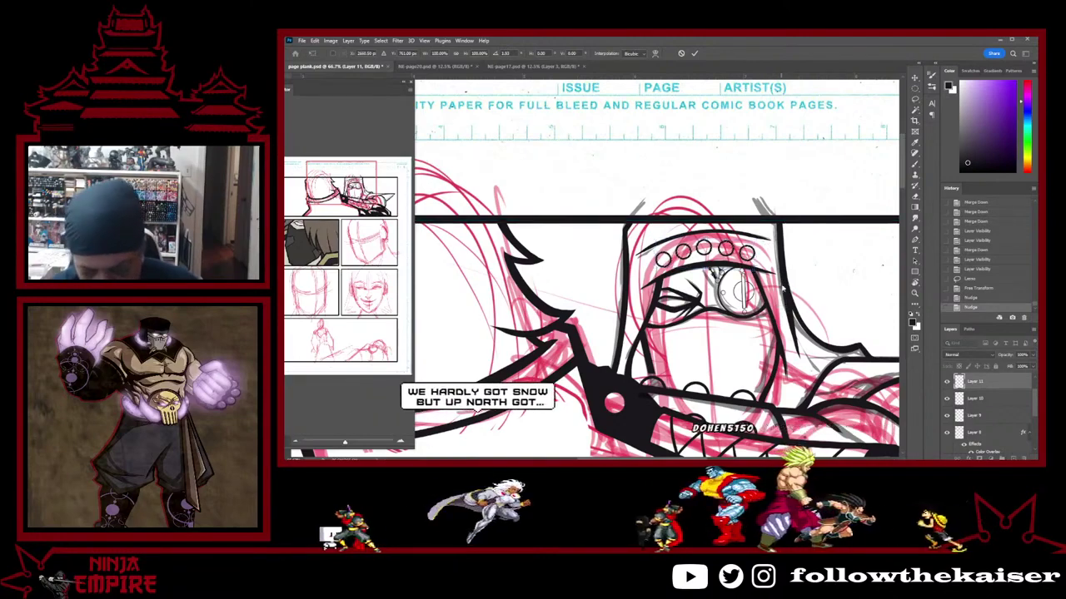
{"action": "key", "text": "Return"}
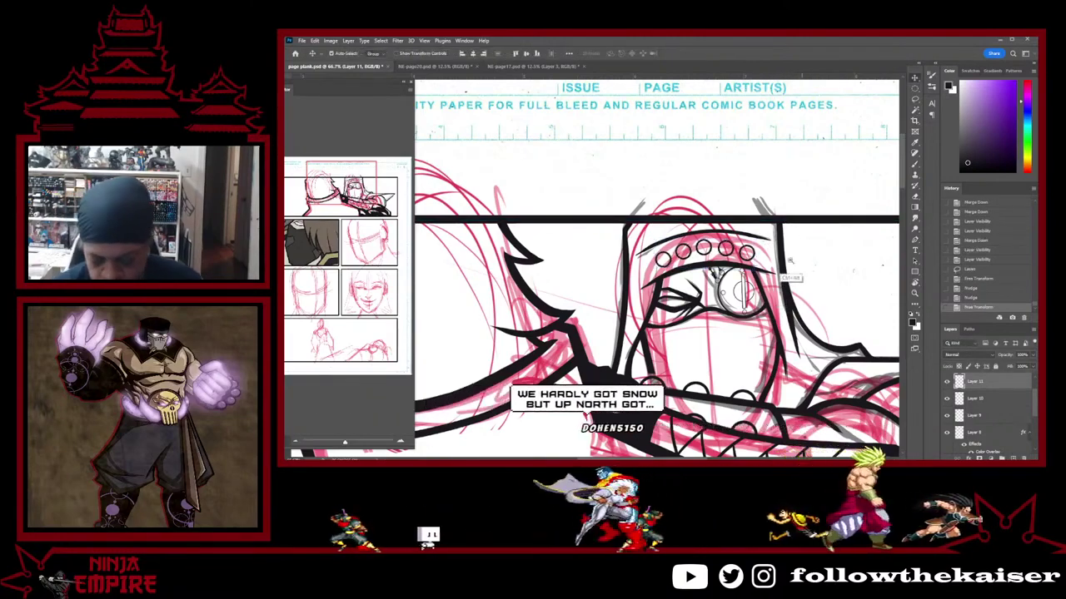
Toggle the visibility of Layers 10, 11 and 8 in turn to identify which one holds the eyepiece details
{"action": "scroll", "coordinate": [789, 262], "scroll_direction": "down", "scroll_amount": 4}
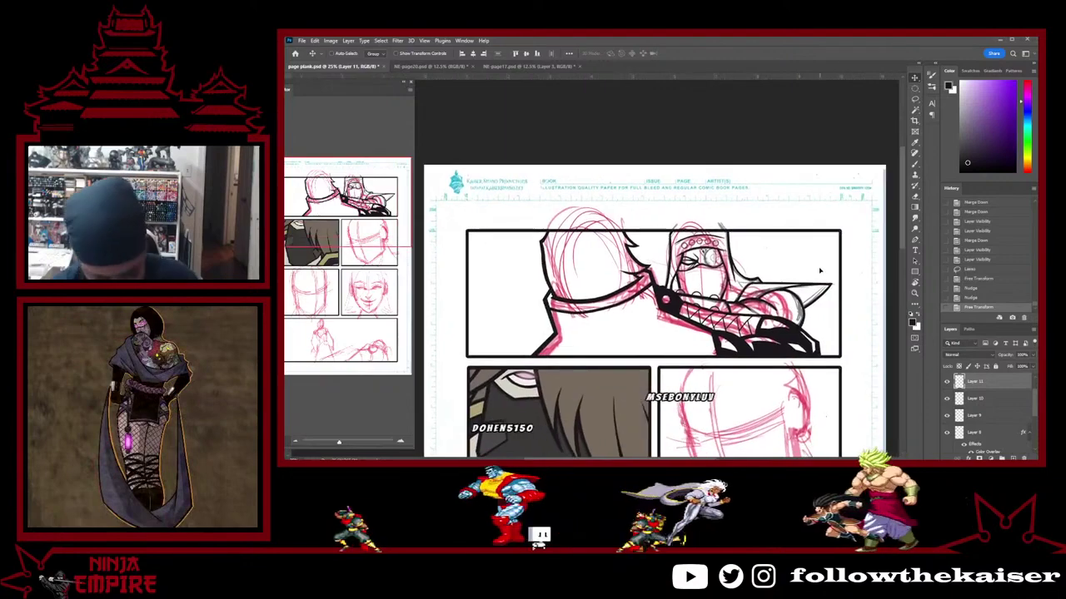
{"action": "scroll", "coordinate": [763, 263], "scroll_direction": "up", "scroll_amount": 5}
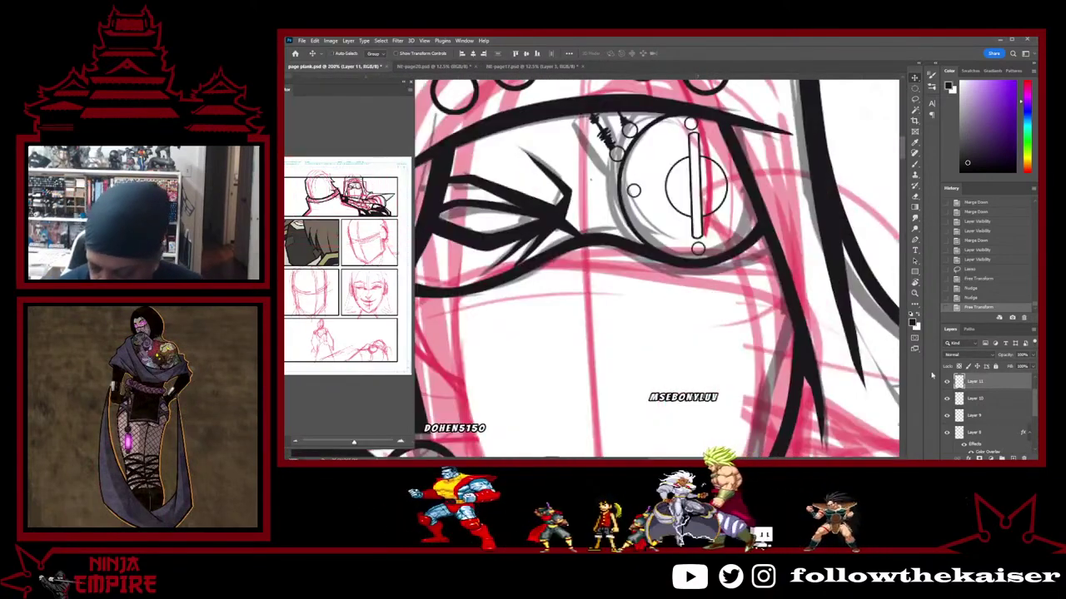
{"action": "left_click", "coordinate": [948, 399]}
{"action": "left_click", "coordinate": [947, 399]}
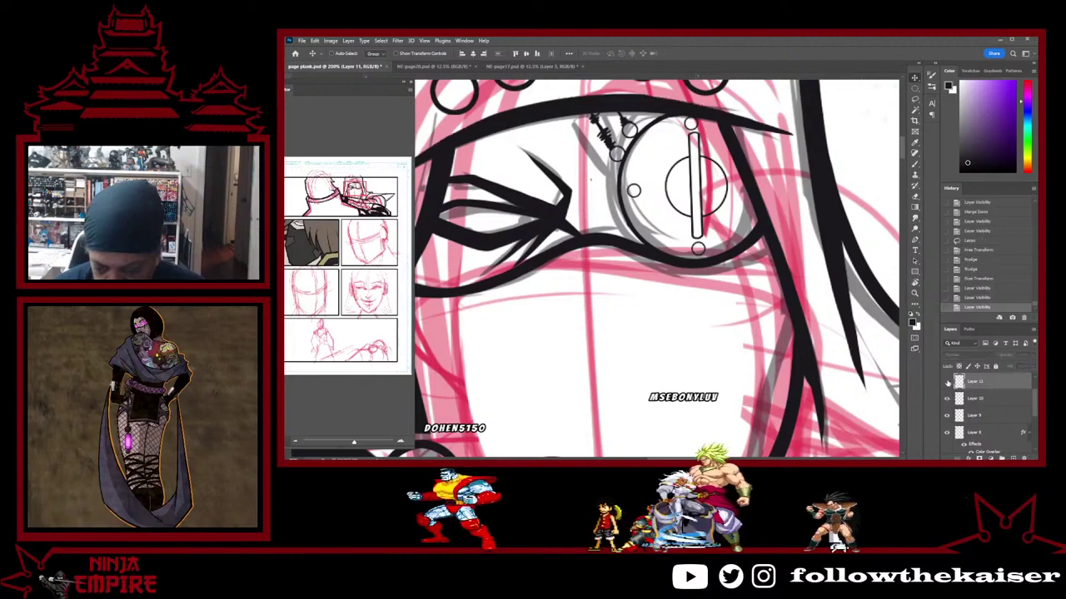
{"action": "left_click", "coordinate": [947, 381]}
{"action": "left_click", "coordinate": [946, 432]}
{"action": "left_click", "coordinate": [947, 432]}
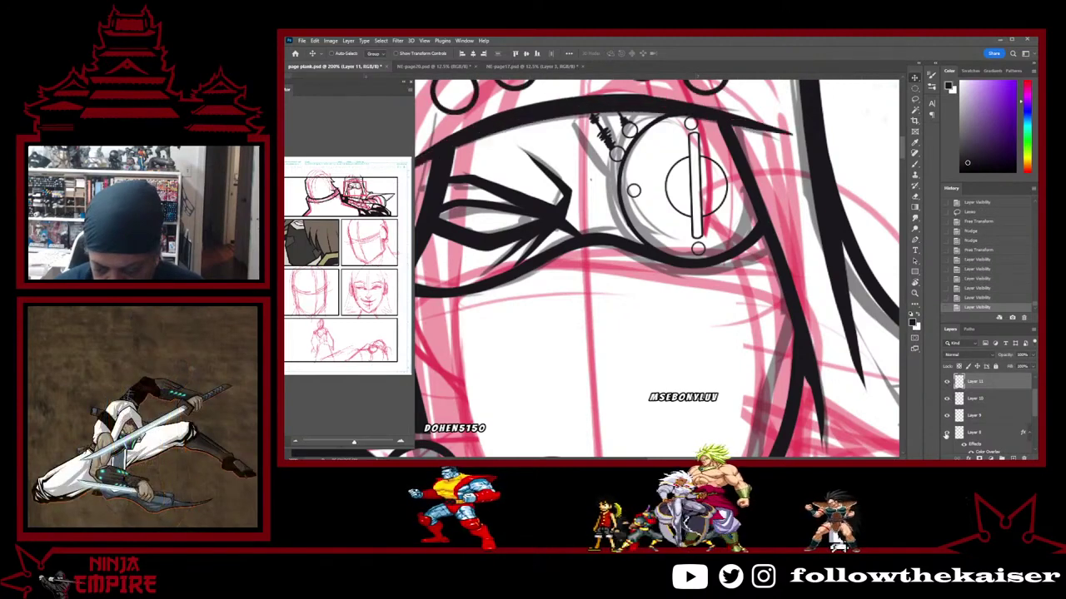
{"action": "left_click", "coordinate": [946, 433]}
{"action": "left_click", "coordinate": [947, 433]}
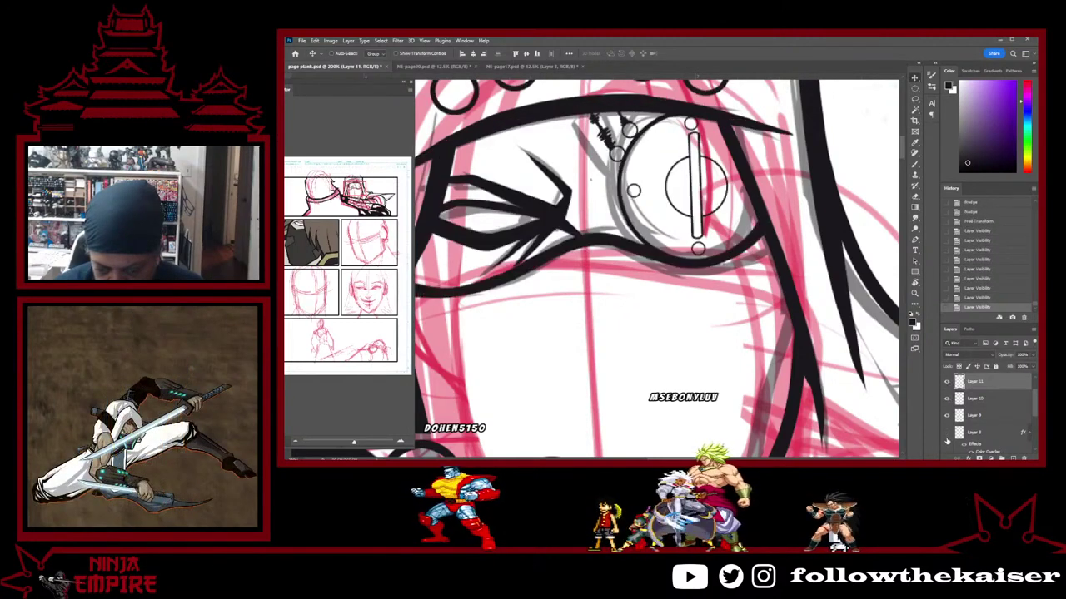
{"action": "left_click", "coordinate": [947, 433]}
{"action": "left_click", "coordinate": [946, 433]}
Copy the eyepiece details from Layer 8, paste them as a new layer and place the copy over the original to thicken the lines
{"action": "left_click", "coordinate": [976, 432]}
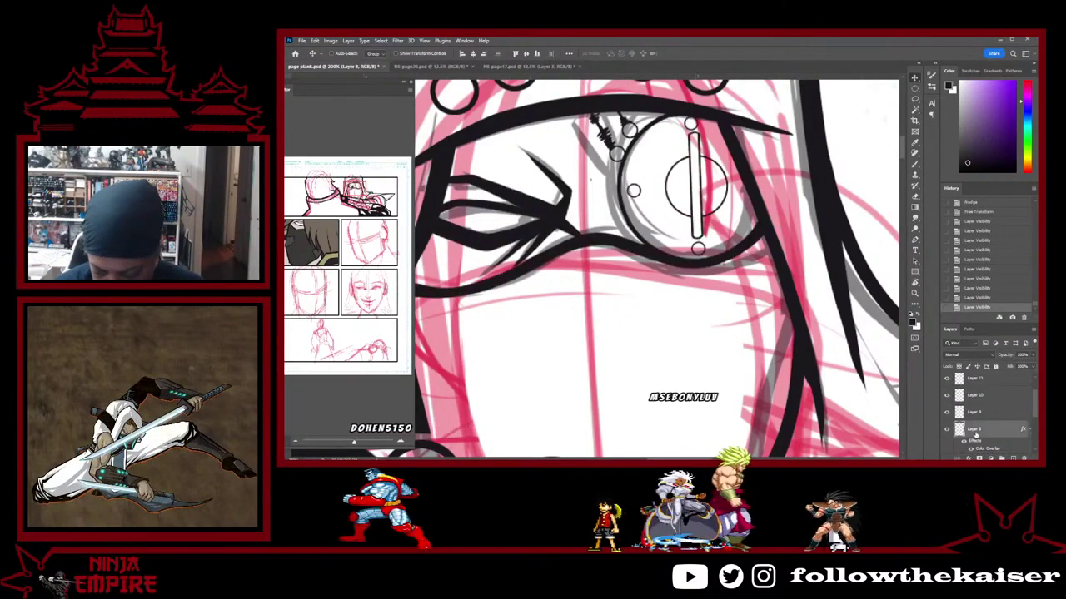
{"action": "key", "text": "ctrl+a"}
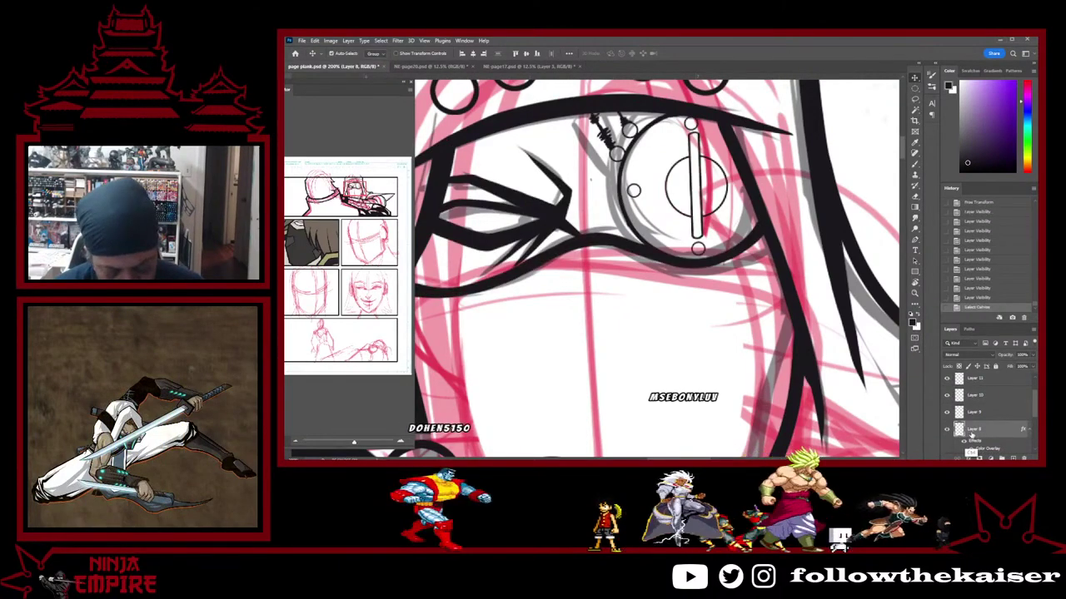
{"action": "key", "text": "ctrl+v"}
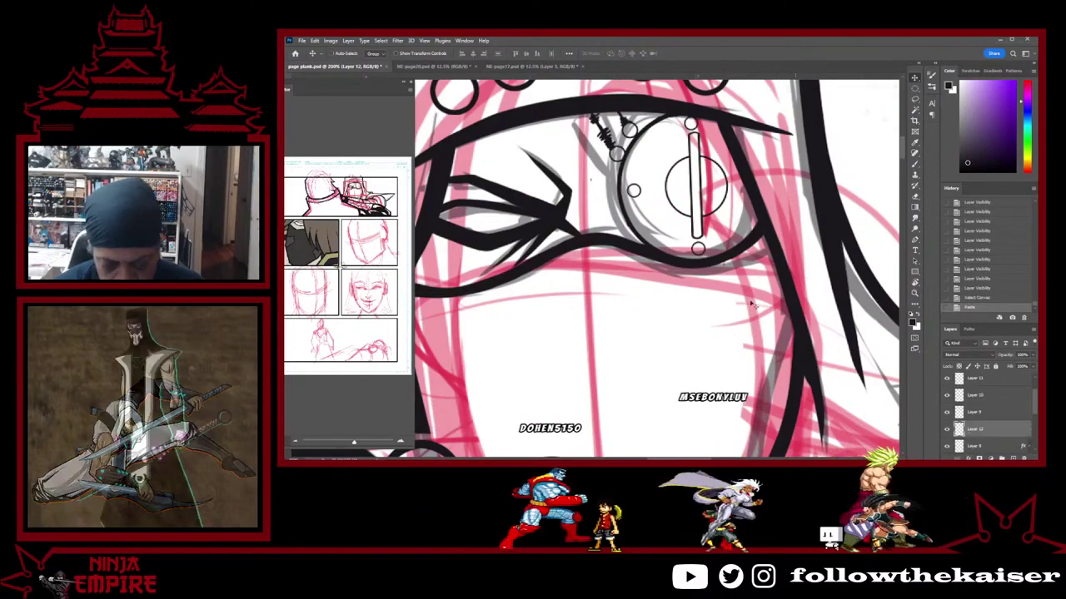
{"action": "left_click_drag", "start_coordinate": [750, 304], "coordinate": [740, 232]}
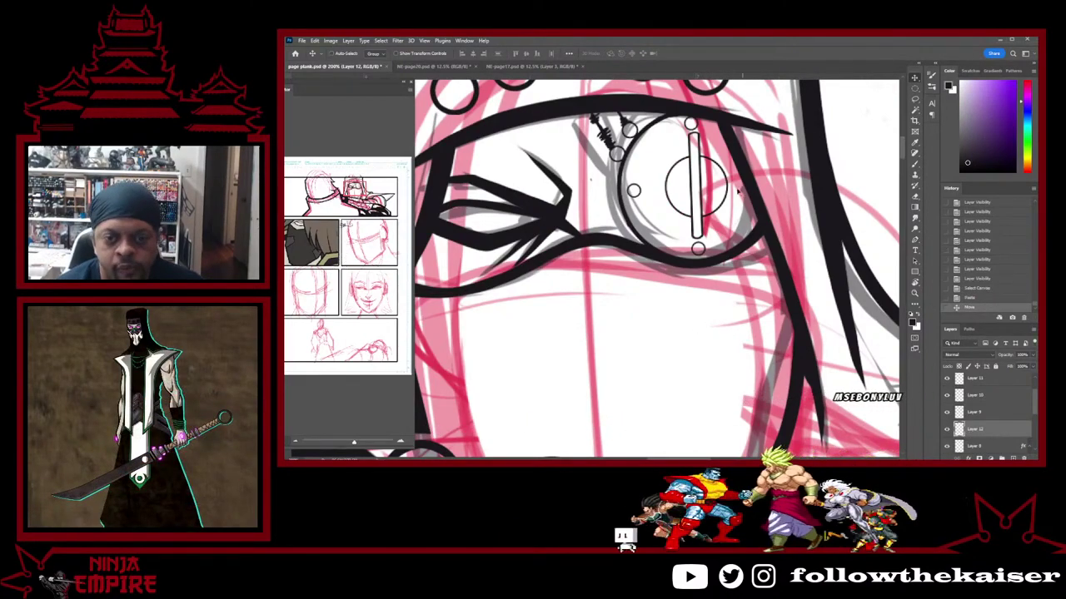
{"action": "left_click_drag", "start_coordinate": [733, 254], "coordinate": [822, 219]}
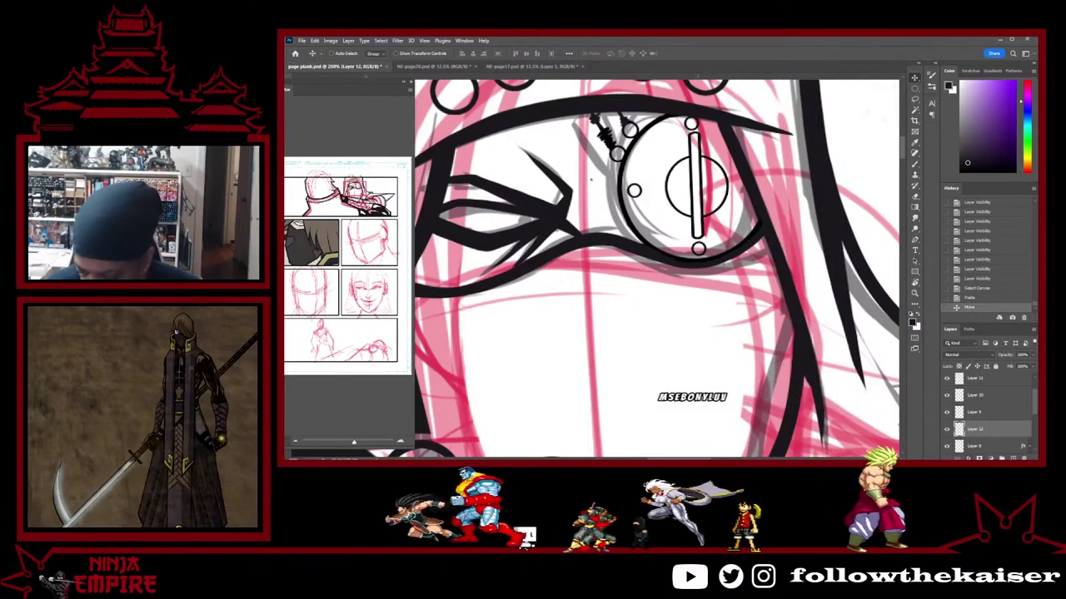
Add a Color Overlay effect to Layer 12, the copied eyepiece details, using the dark colour 1a181c in Normal blend mode
{"action": "left_click", "coordinate": [968, 457]}
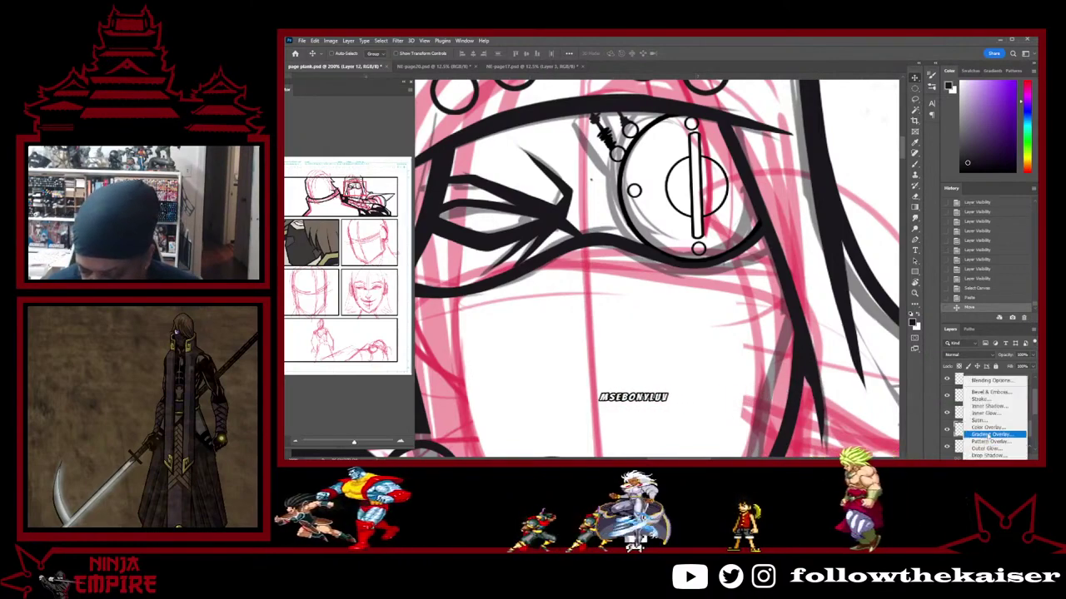
{"action": "left_click", "coordinate": [987, 427]}
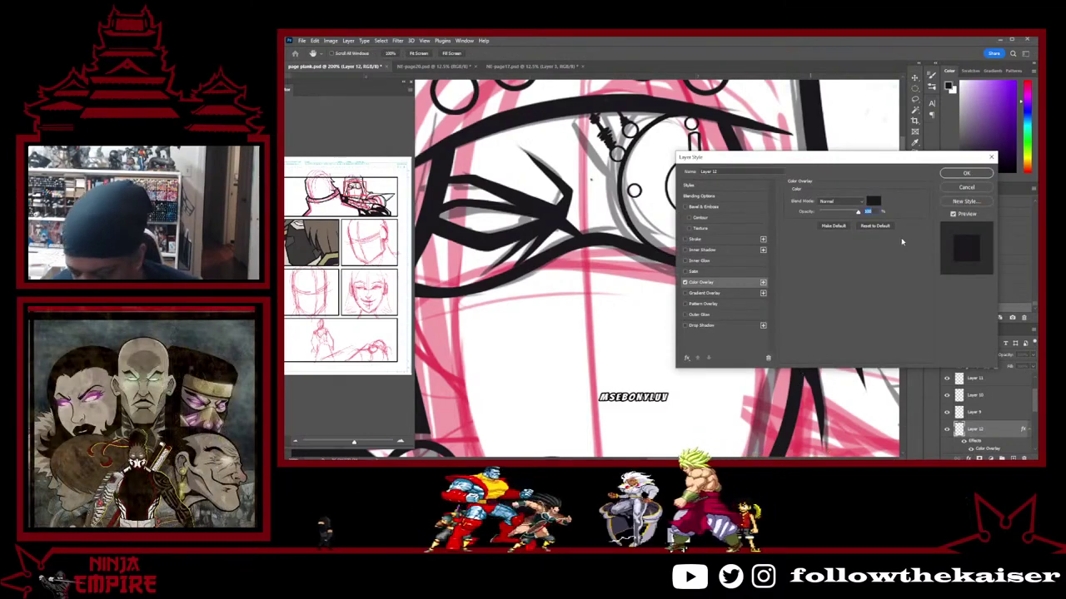
{"action": "left_click", "coordinate": [871, 202]}
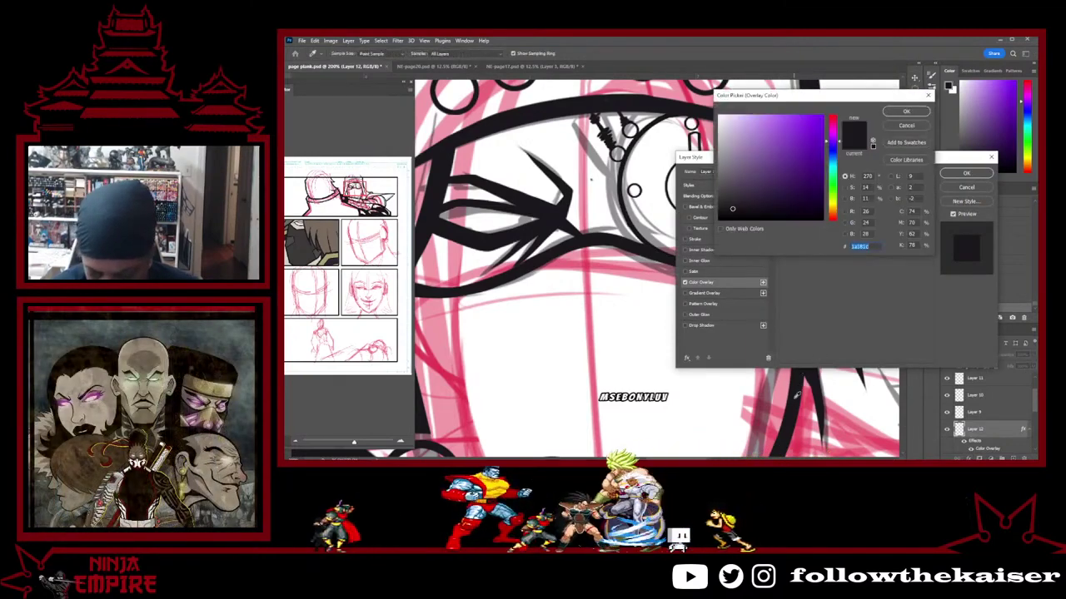
{"action": "left_click", "coordinate": [906, 111]}
{"action": "left_click", "coordinate": [965, 174]}
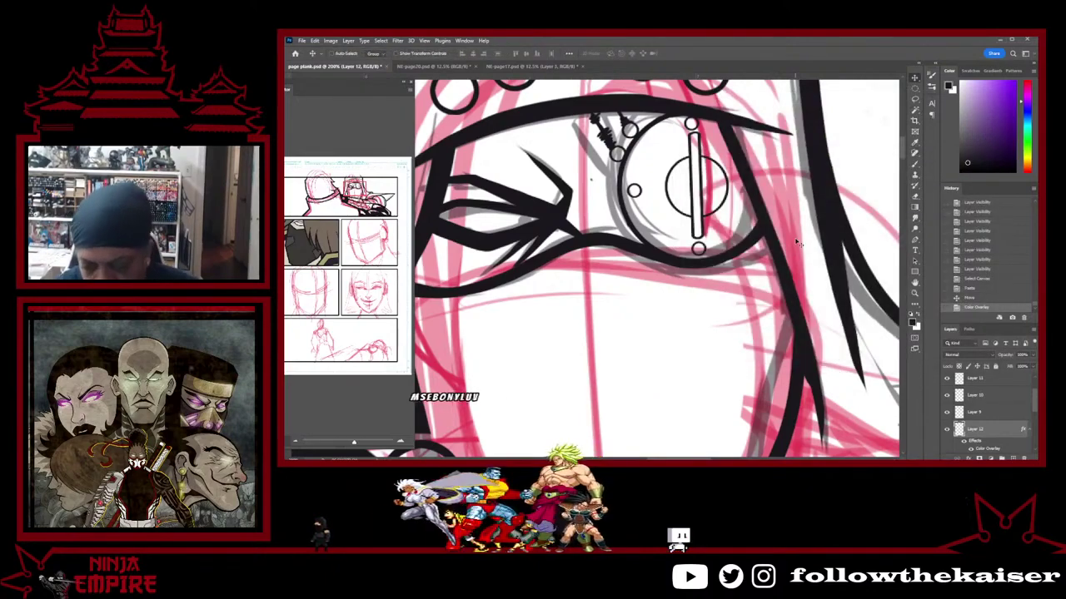
Erase the stray copied marks around the lower edge of the masked figure's eyepiece and save the file
{"action": "scroll", "coordinate": [797, 242], "scroll_direction": "down", "scroll_amount": 4}
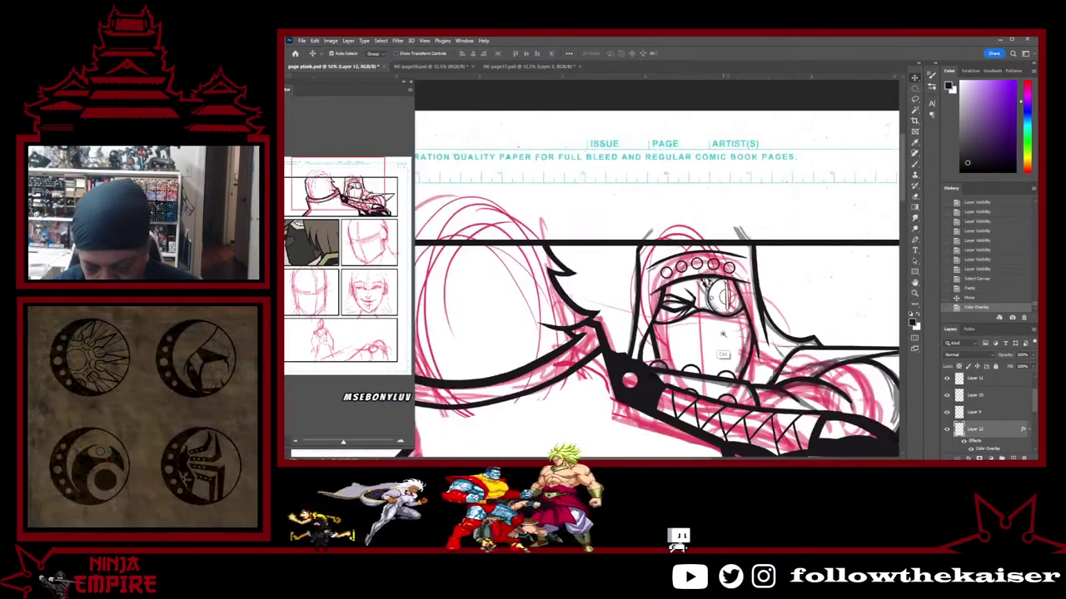
{"action": "scroll", "coordinate": [722, 334], "scroll_direction": "up", "scroll_amount": 4}
{"action": "left_click_drag", "start_coordinate": [703, 290], "coordinate": [749, 332]}
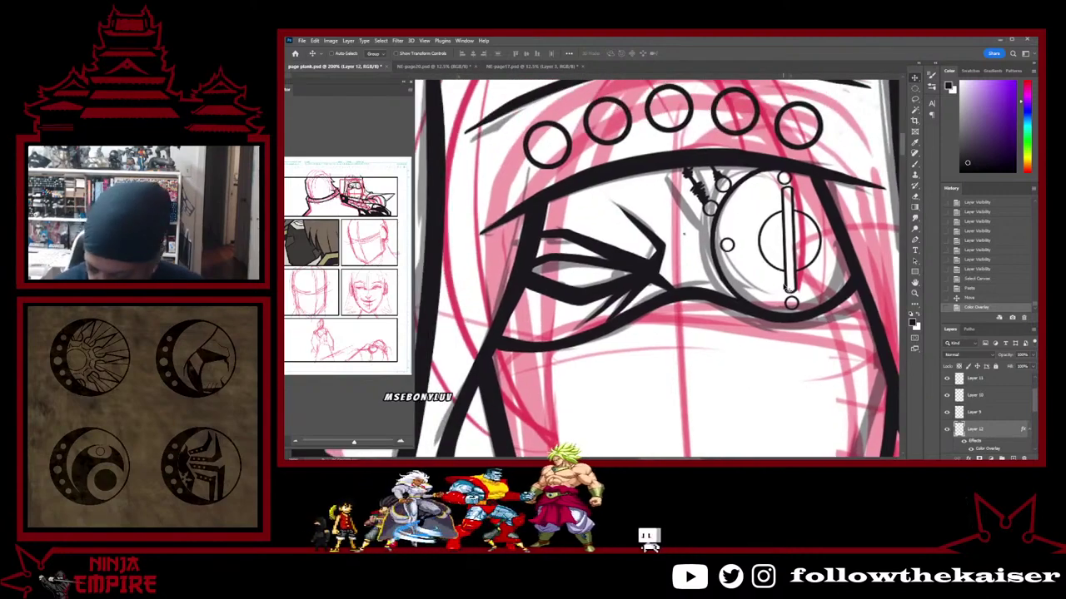
{"action": "key", "text": "b"}
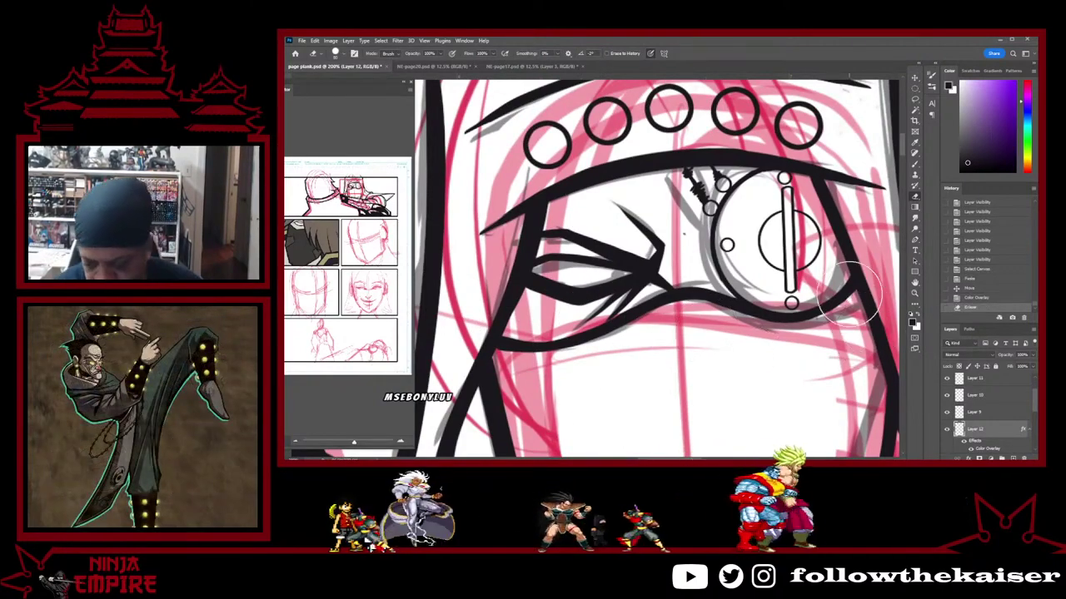
{"action": "scroll", "coordinate": [752, 357], "scroll_direction": "down", "scroll_amount": 3}
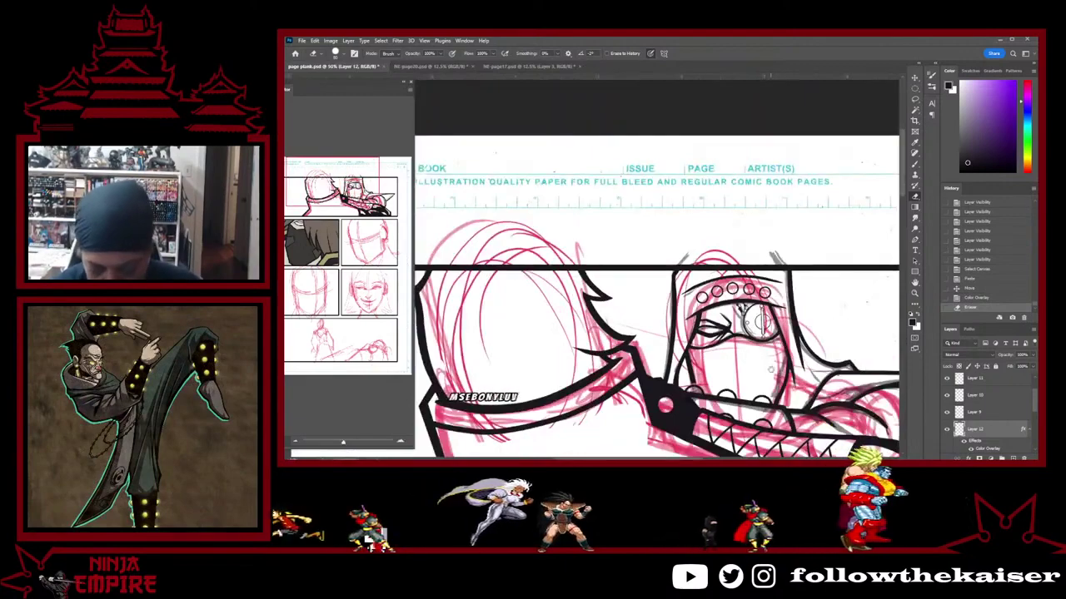
{"action": "key", "text": "ctrl+s"}
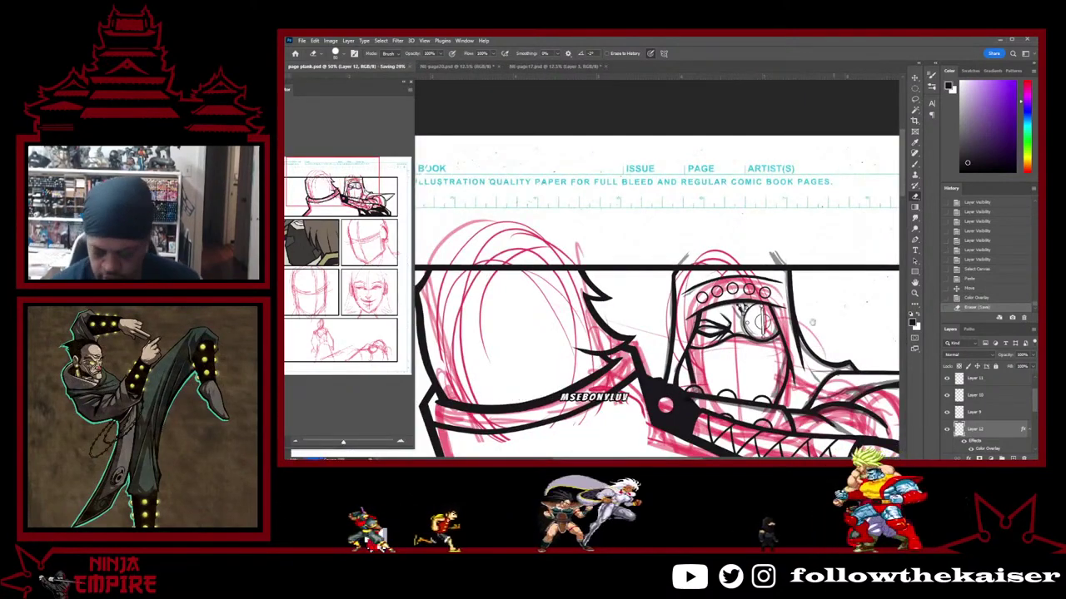
Ink a three-cornered shape with curved sides inside the rounded form below the blade, with the canvas view rotated
{"action": "left_click_drag", "start_coordinate": [813, 322], "coordinate": [674, 205]}
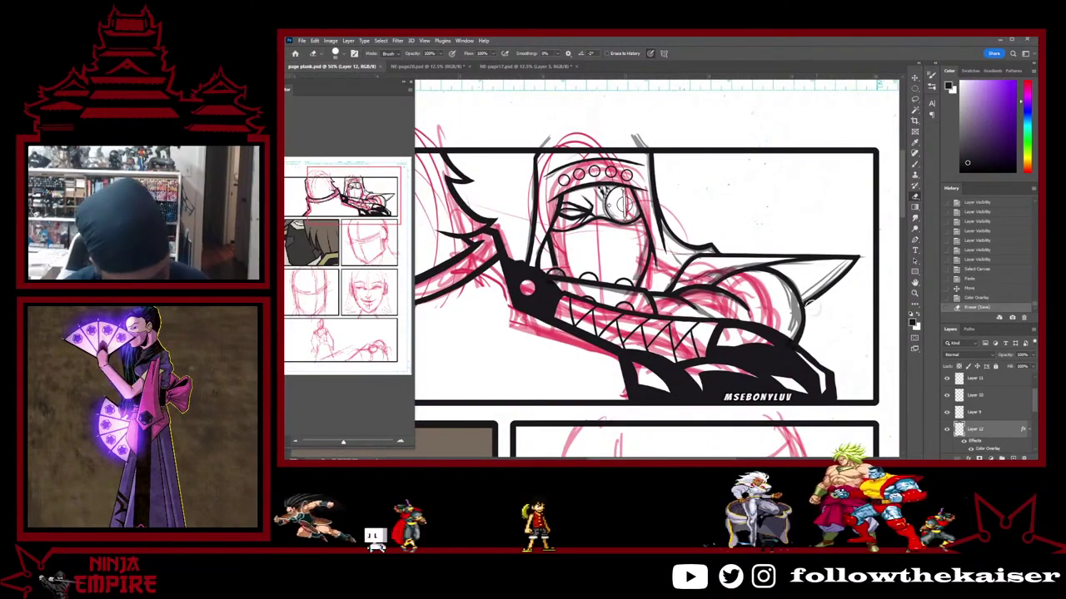
{"action": "key", "text": "r"}
{"action": "left_click_drag", "start_coordinate": [774, 346], "coordinate": [746, 198]}
{"action": "left_click", "coordinate": [746, 199], "text": "ctrl"}
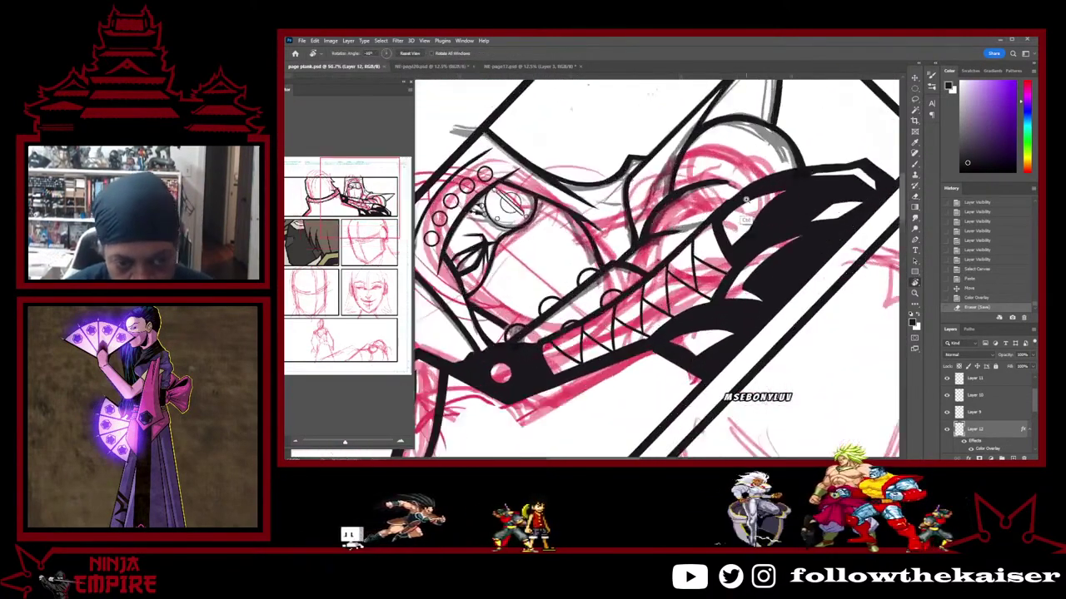
{"action": "scroll", "coordinate": [745, 200], "scroll_direction": "up", "scroll_amount": 5}
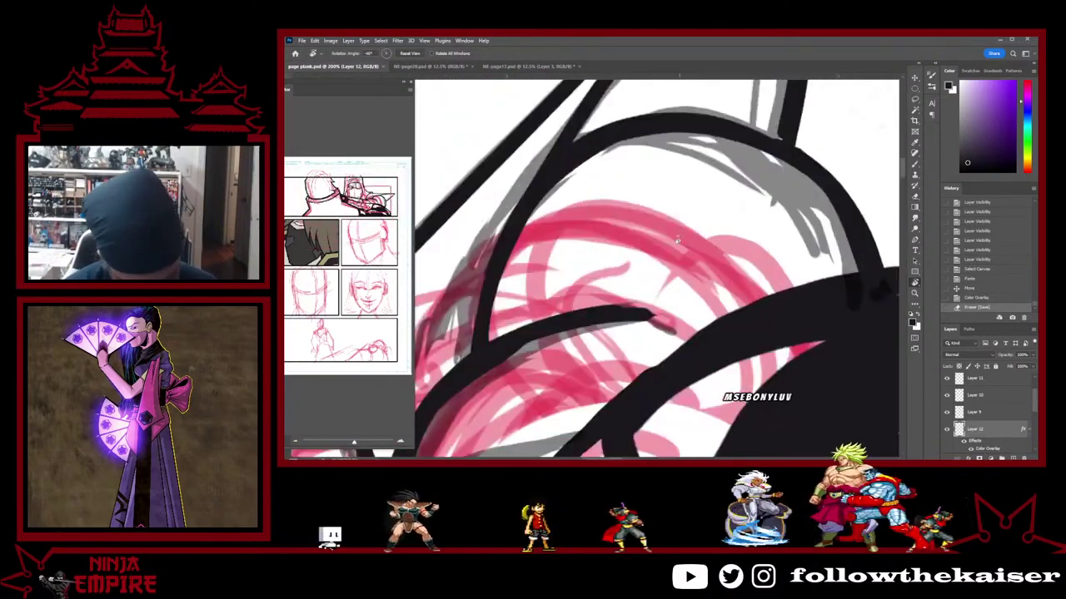
{"action": "key", "text": "b"}
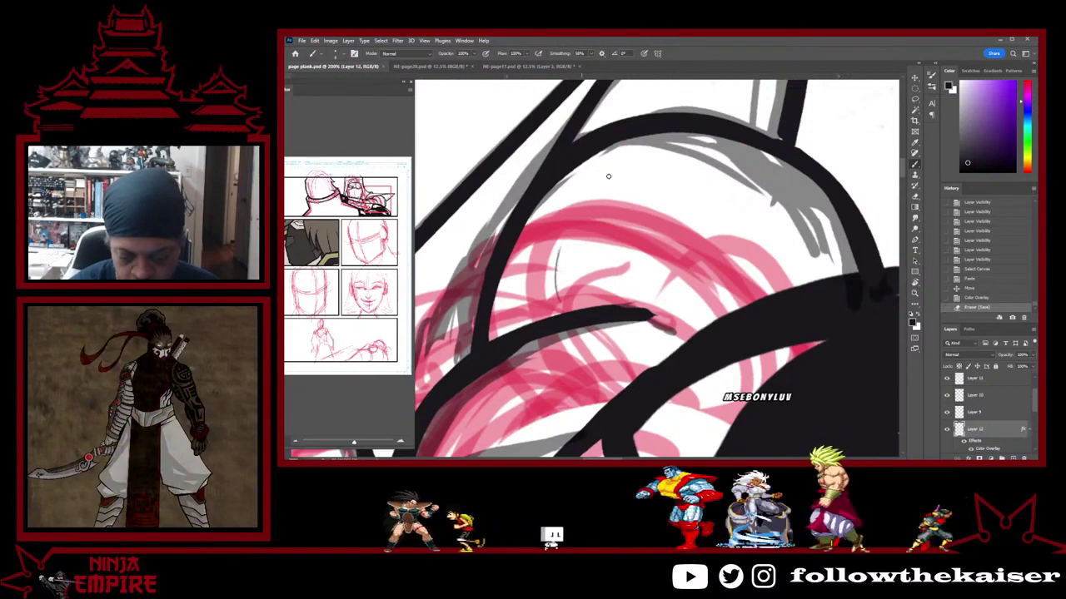
{"action": "mouse_move", "coordinate": [616, 174]}
{"action": "left_mouse_down"}
{"action": "mouse_move", "coordinate": [636, 185]}
{"action": "mouse_move", "coordinate": [645, 175]}
{"action": "mouse_move", "coordinate": [697, 296]}
{"action": "left_mouse_up"}
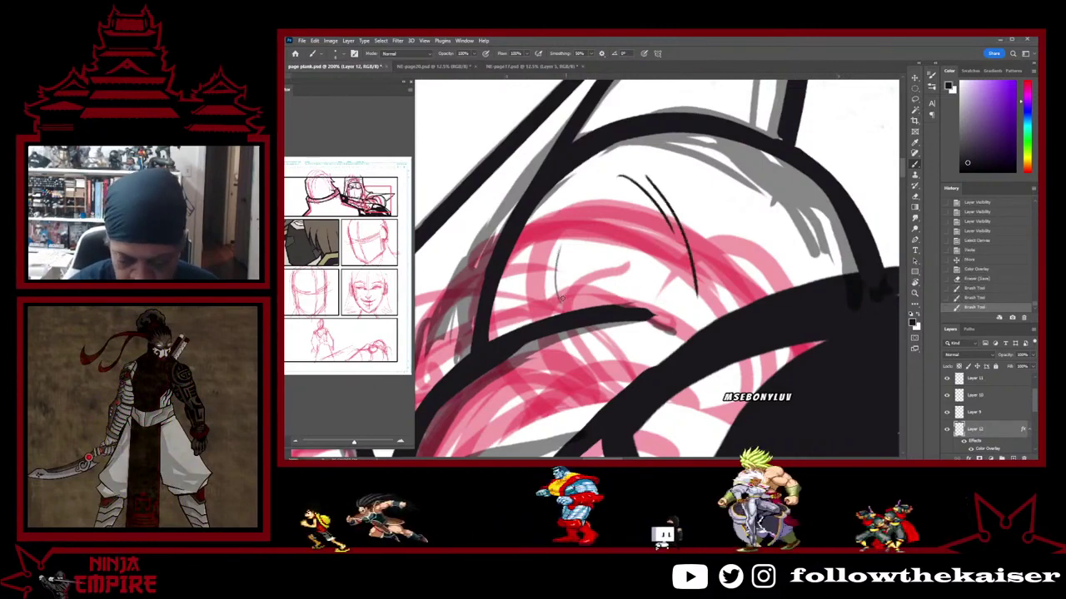
{"action": "mouse_move", "coordinate": [562, 297]}
{"action": "left_mouse_down"}
{"action": "mouse_move", "coordinate": [631, 280]}
{"action": "mouse_move", "coordinate": [695, 317]}
{"action": "left_mouse_up"}
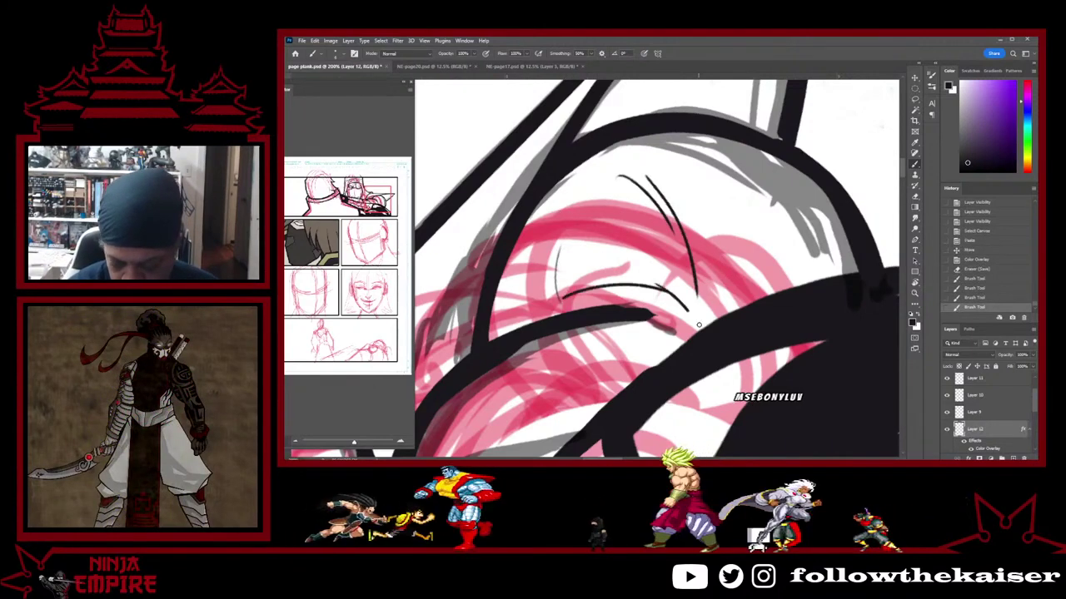
{"action": "left_click_drag", "start_coordinate": [632, 171], "coordinate": [696, 314]}
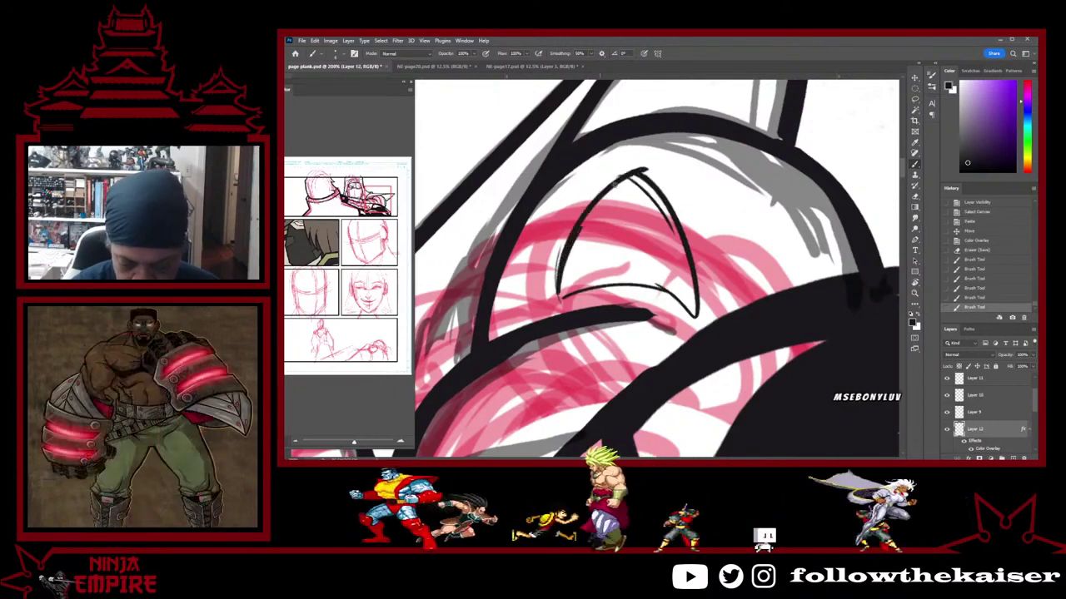
{"action": "left_click_drag", "start_coordinate": [559, 293], "coordinate": [641, 172]}
Ink a smaller D-shaped outline beside the three-cornered shape and thicken its outer curve
{"action": "mouse_move", "coordinate": [738, 186]}
{"action": "left_mouse_down"}
{"action": "mouse_move", "coordinate": [732, 253]}
{"action": "mouse_move", "coordinate": [797, 205]}
{"action": "mouse_move", "coordinate": [806, 245]}
{"action": "left_mouse_up"}
{"action": "left_click_drag", "start_coordinate": [734, 243], "coordinate": [789, 264]}
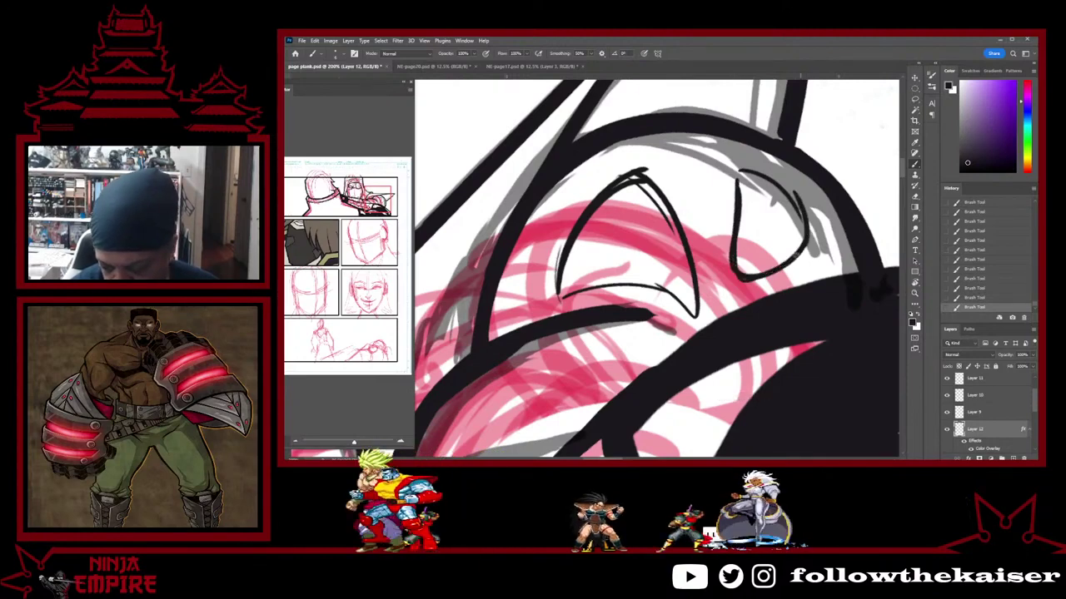
{"action": "left_click_drag", "start_coordinate": [737, 174], "coordinate": [747, 172]}
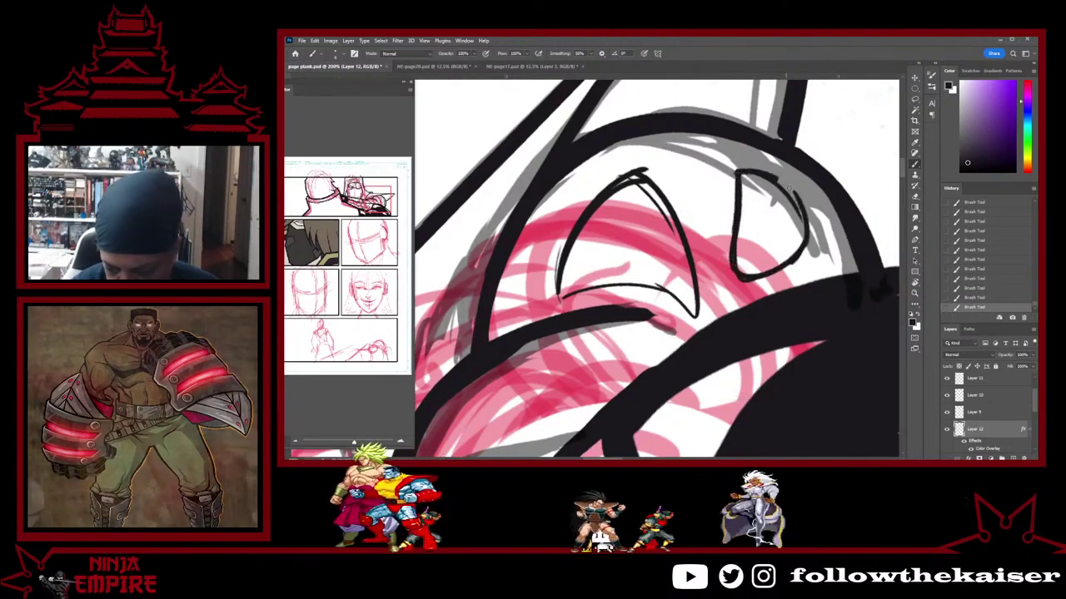
{"action": "left_click_drag", "start_coordinate": [802, 214], "coordinate": [808, 247]}
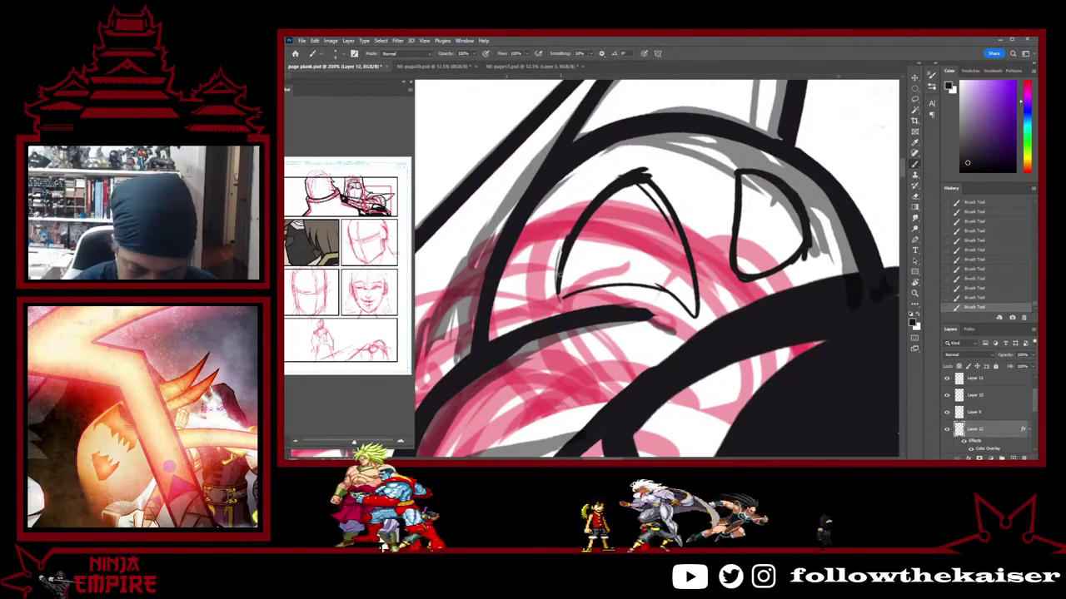
Thicken the three-cornered shape's lower edge, and erase its doubled peak and redraw it as one clean, heavier line
{"action": "mouse_move", "coordinate": [557, 303]}
{"action": "left_mouse_down"}
{"action": "mouse_move", "coordinate": [604, 286]}
{"action": "mouse_move", "coordinate": [662, 288]}
{"action": "mouse_move", "coordinate": [698, 318]}
{"action": "mouse_move", "coordinate": [554, 297]}
{"action": "left_mouse_up"}
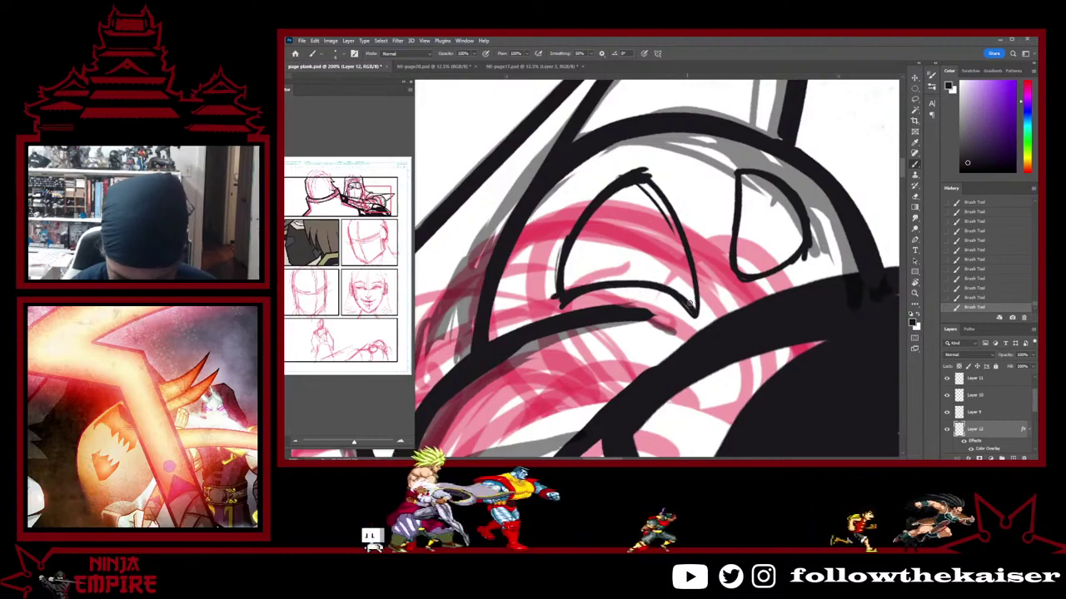
{"action": "key", "text": "e"}
{"action": "left_click_drag", "start_coordinate": [644, 177], "coordinate": [691, 243]}
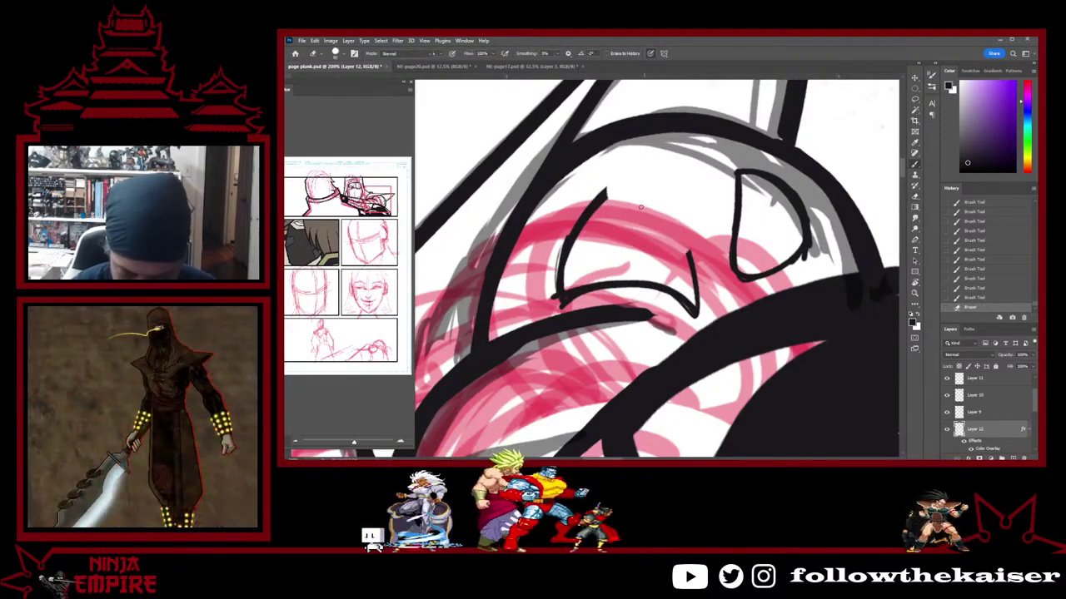
{"action": "mouse_move", "coordinate": [651, 169]}
{"action": "left_mouse_down"}
{"action": "mouse_move", "coordinate": [682, 220]}
{"action": "mouse_move", "coordinate": [697, 327]}
{"action": "left_mouse_up"}
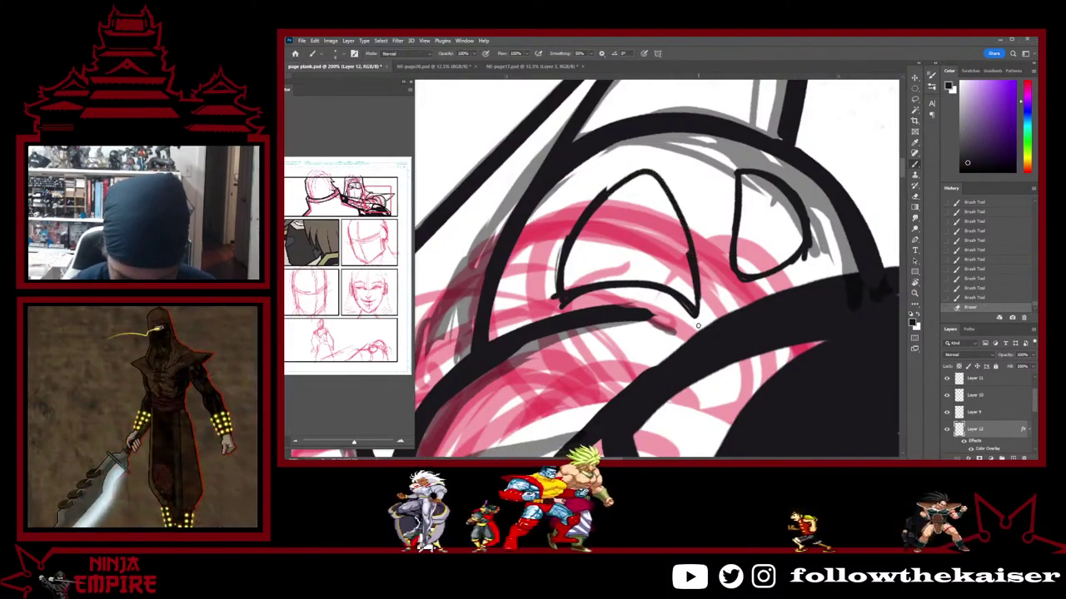
{"action": "left_click_drag", "start_coordinate": [671, 208], "coordinate": [696, 295]}
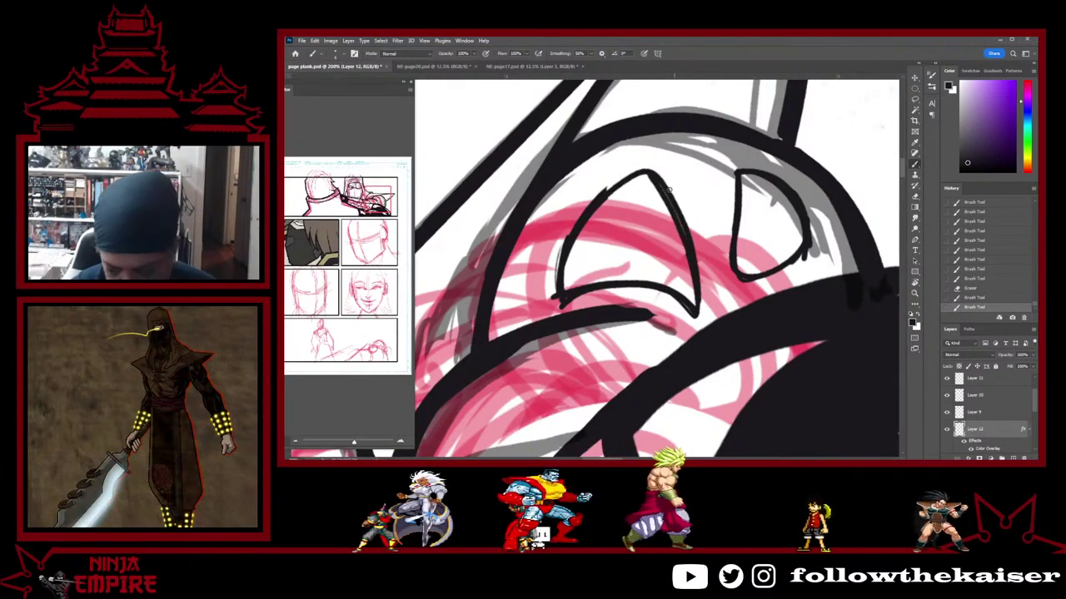
{"action": "left_click_drag", "start_coordinate": [686, 243], "coordinate": [696, 287]}
{"action": "left_click_drag", "start_coordinate": [660, 183], "coordinate": [686, 238]}
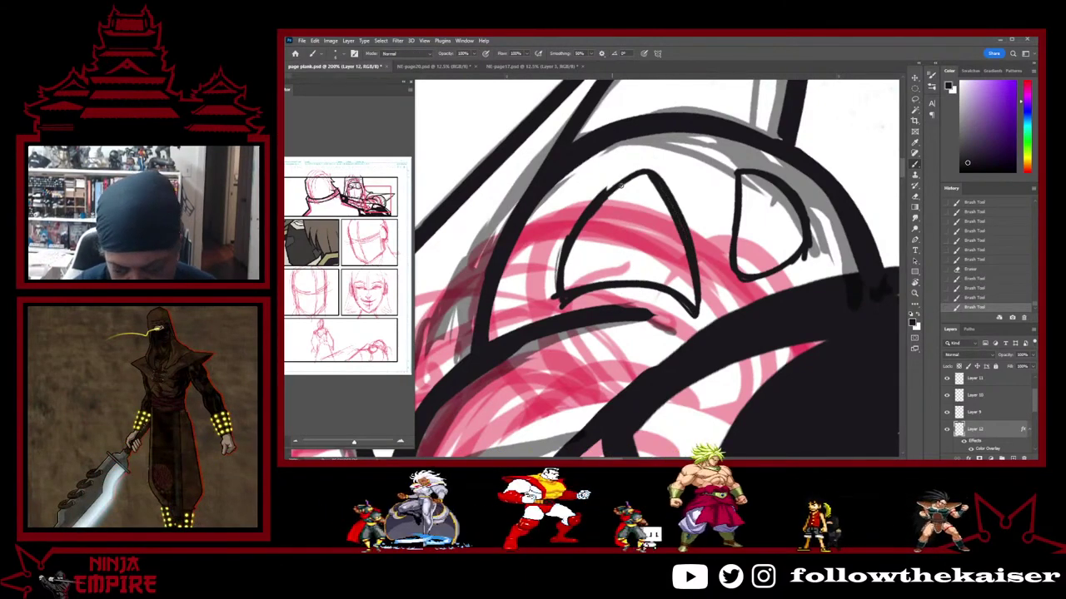
{"action": "left_click_drag", "start_coordinate": [621, 185], "coordinate": [802, 187]}
Try to erase the rough ends of the inked fold lines on the arm, with the canvas view rotated
{"action": "key", "text": "r"}
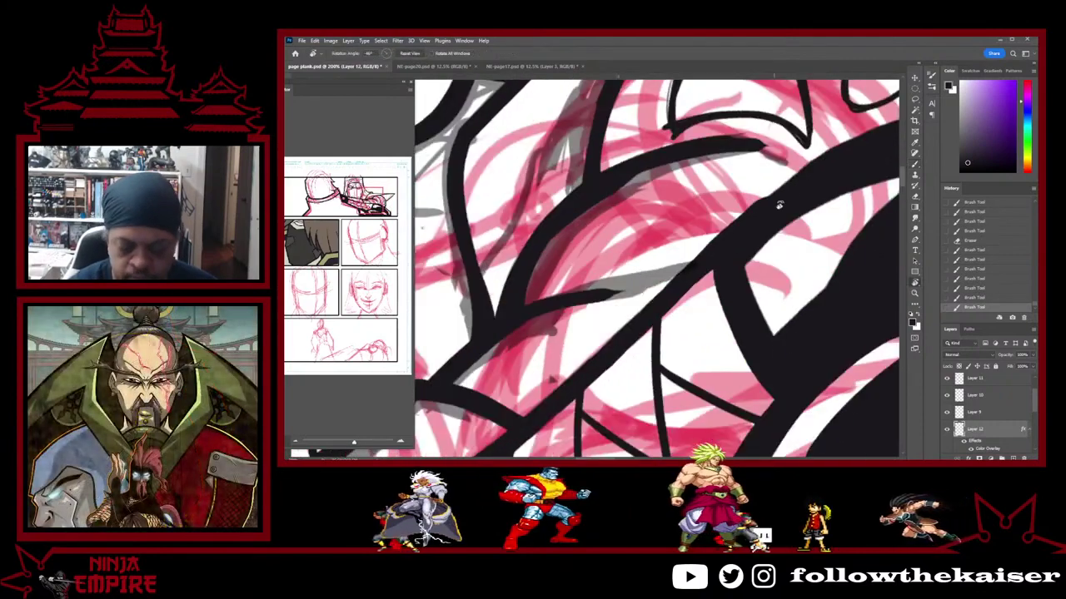
{"action": "mouse_move", "coordinate": [826, 151]}
{"action": "left_mouse_down"}
{"action": "mouse_move", "coordinate": [771, 138]}
{"action": "mouse_move", "coordinate": [645, 137]}
{"action": "left_mouse_up"}
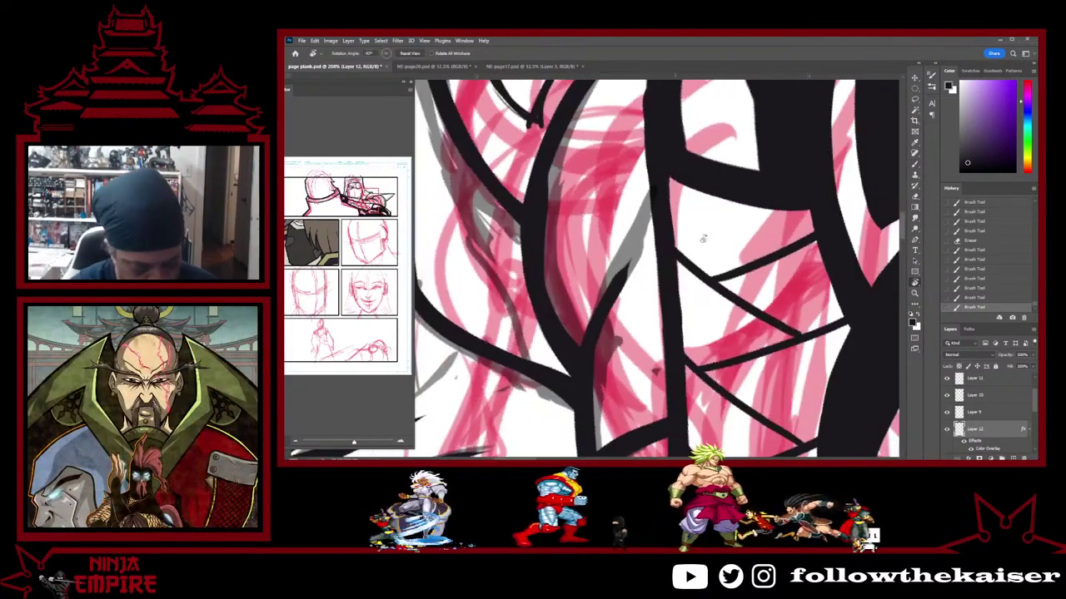
{"action": "key", "text": "e"}
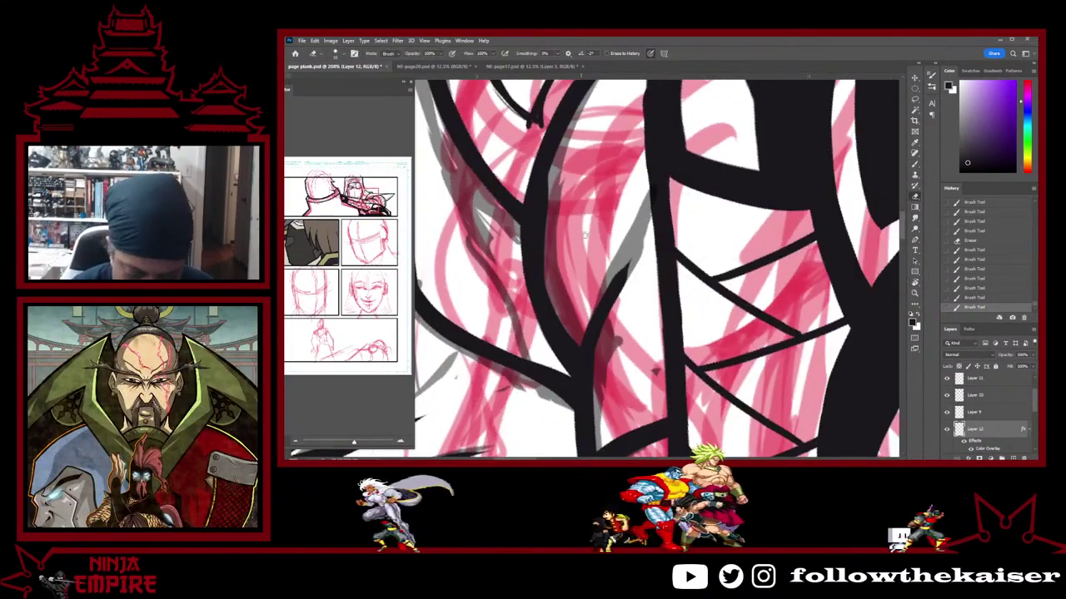
{"action": "left_click_drag", "start_coordinate": [585, 235], "coordinate": [654, 274]}
{"action": "left_click_drag", "start_coordinate": [626, 219], "coordinate": [622, 265]}
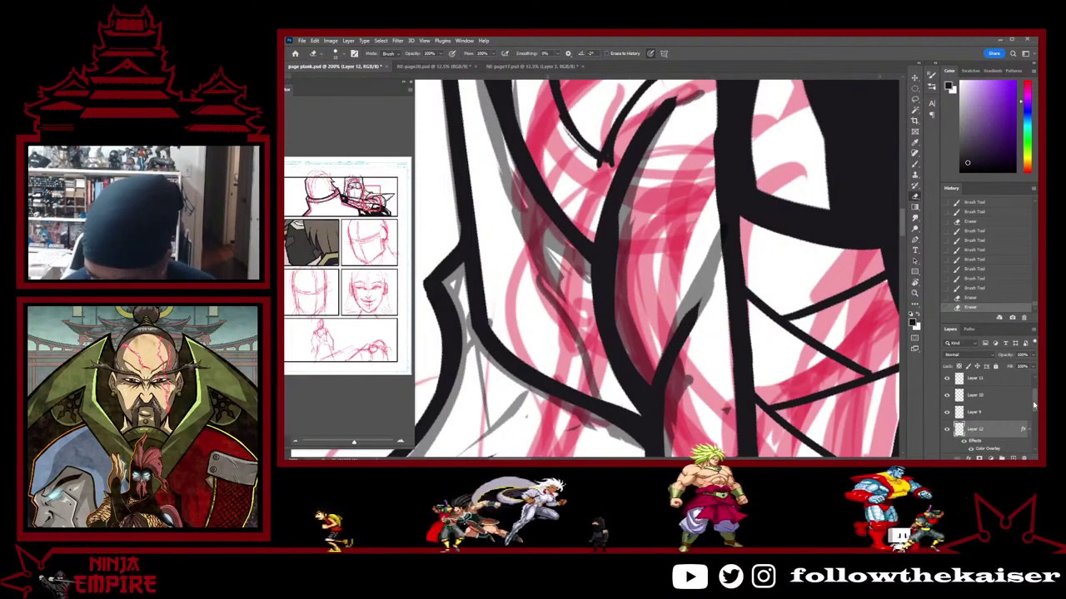
{"action": "left_click", "coordinate": [992, 405], "text": "ctrl"}
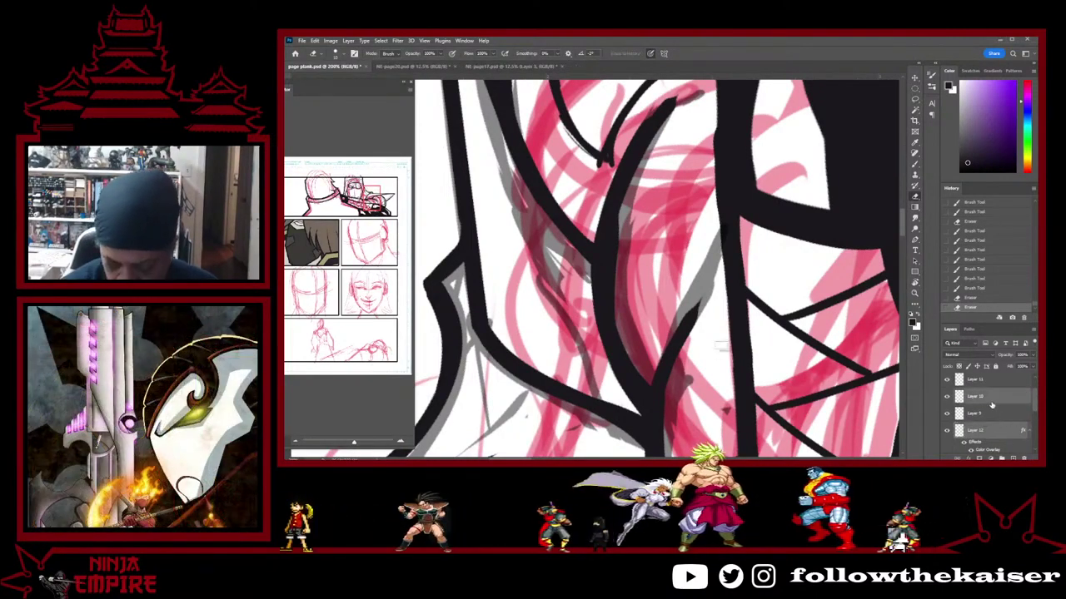
{"action": "double_click", "coordinate": [991, 400]}
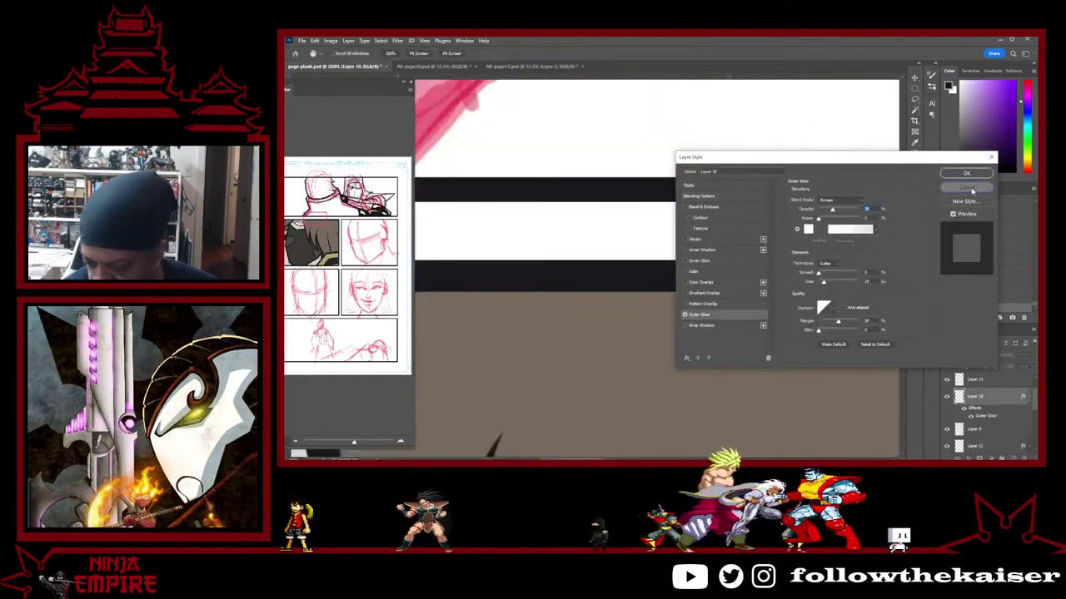
{"action": "left_click", "coordinate": [966, 187]}
Toggle Layer 10's visibility to check its contents, merge it down into Layer 9 and toggle the merged layer's visibility
{"action": "scroll", "coordinate": [647, 264], "scroll_direction": "down", "scroll_amount": 5}
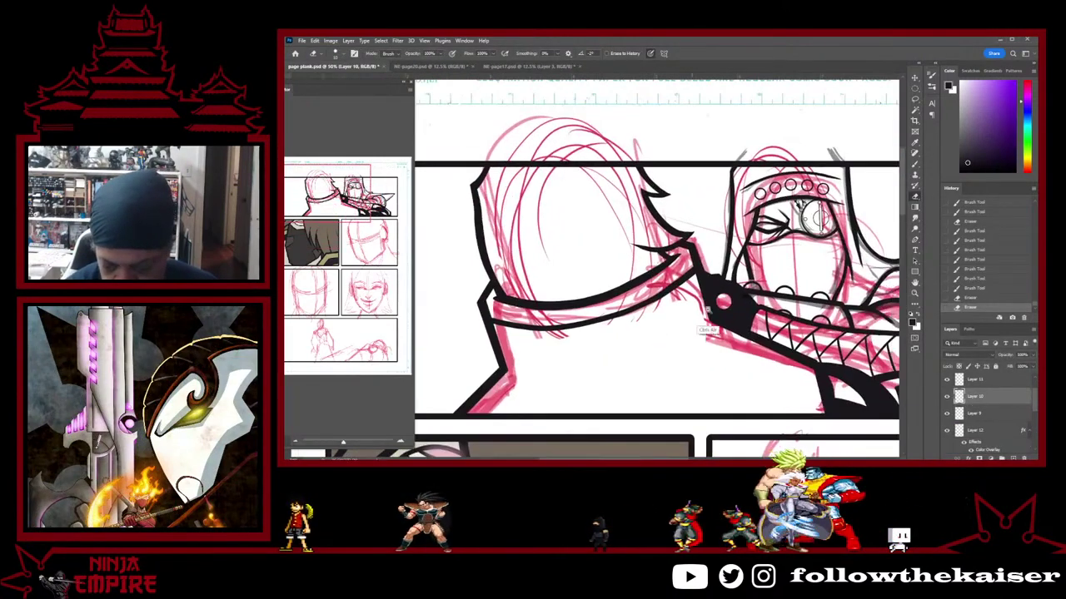
{"action": "scroll", "coordinate": [708, 310], "scroll_direction": "down", "scroll_amount": 2}
{"action": "left_click_drag", "start_coordinate": [881, 320], "coordinate": [623, 254]}
{"action": "scroll", "coordinate": [705, 323], "scroll_direction": "up", "scroll_amount": 2}
{"action": "key", "text": "ctrl+plus"}
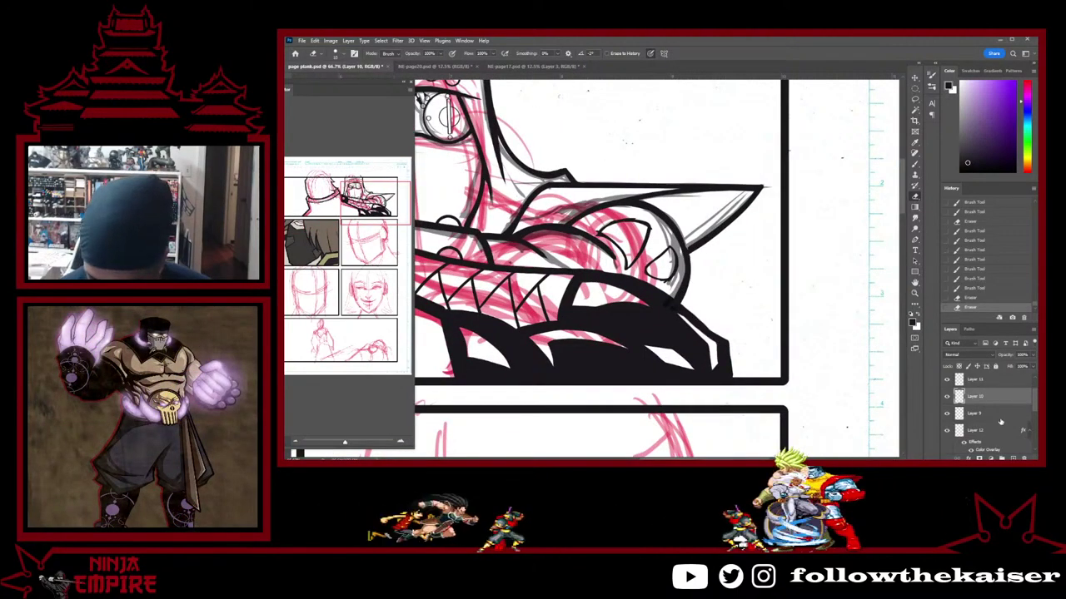
{"action": "left_click", "coordinate": [946, 398]}
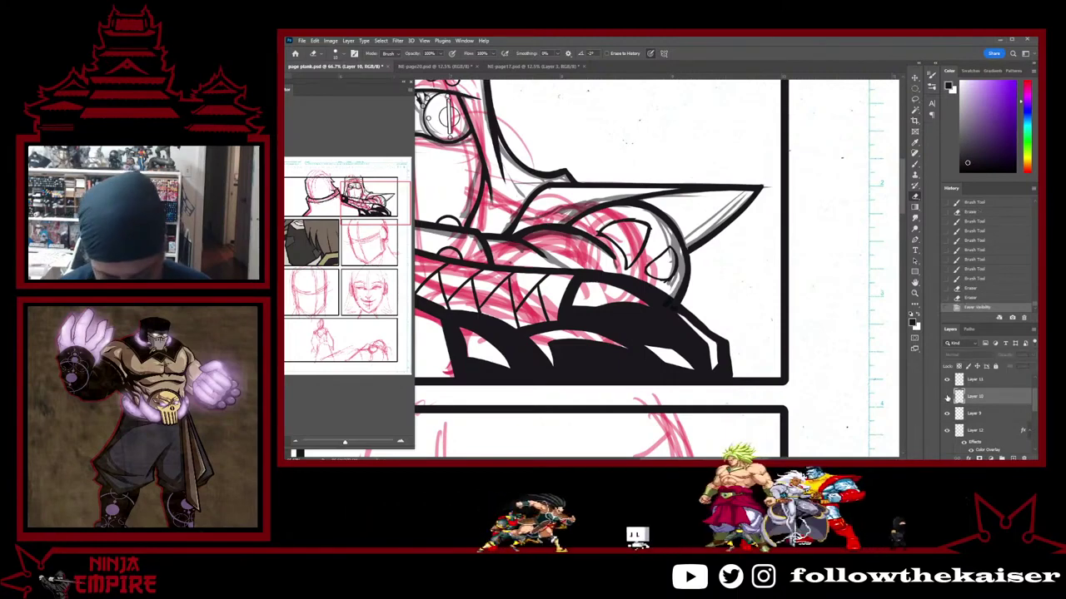
{"action": "left_click", "coordinate": [947, 397]}
{"action": "key", "text": "ctrl+e"}
{"action": "left_click", "coordinate": [947, 398]}
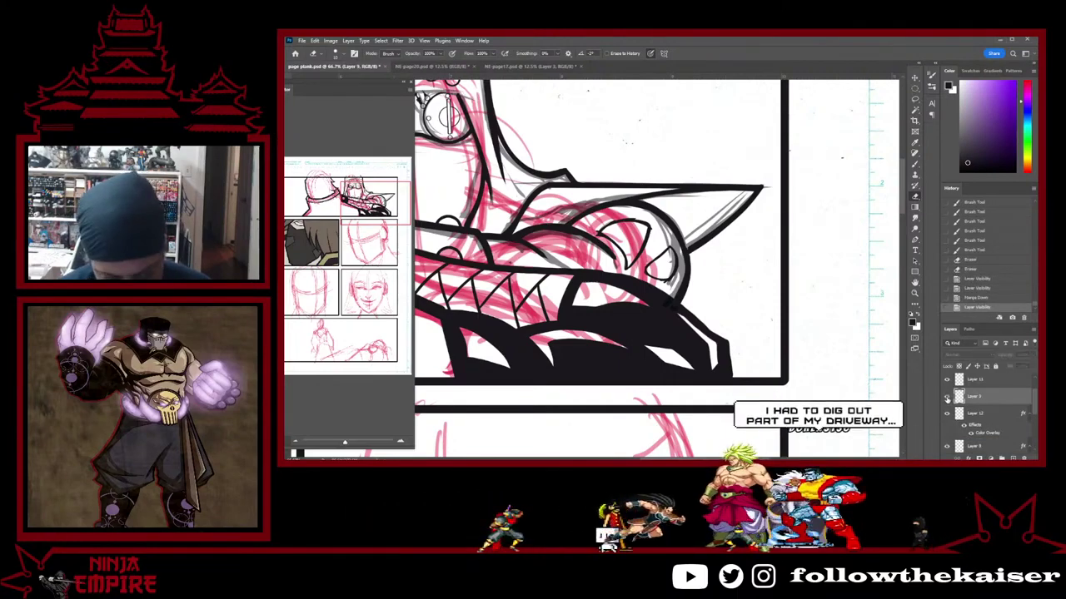
{"action": "left_click", "coordinate": [947, 398]}
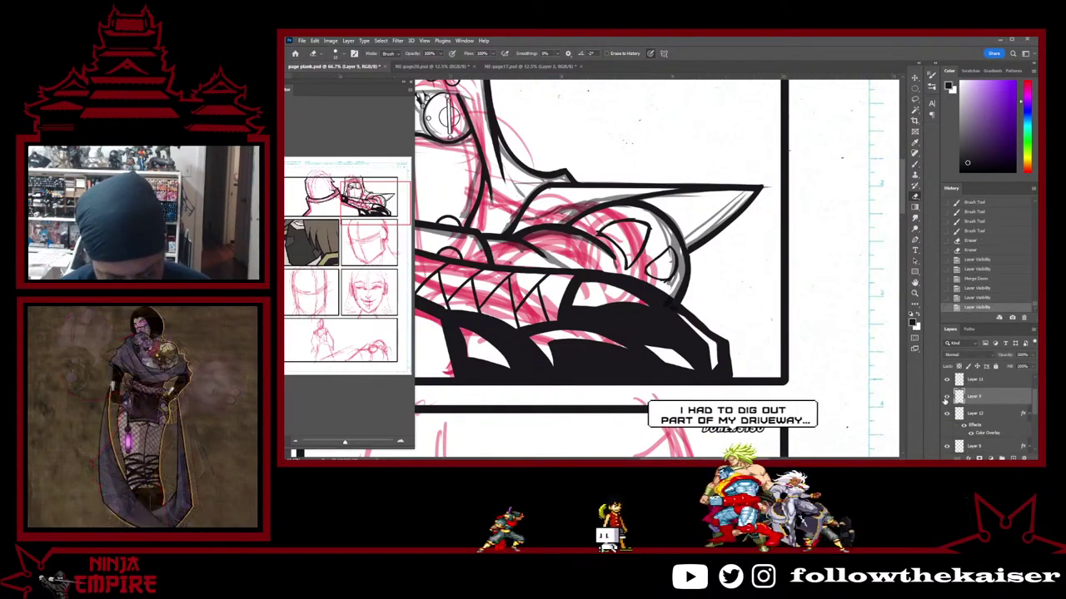
Merge Layer 9 down through Layers 12 and 8 into Layer 7, toggling each merged layer's visibility to check its contents
{"action": "key", "text": "ctrl+e"}
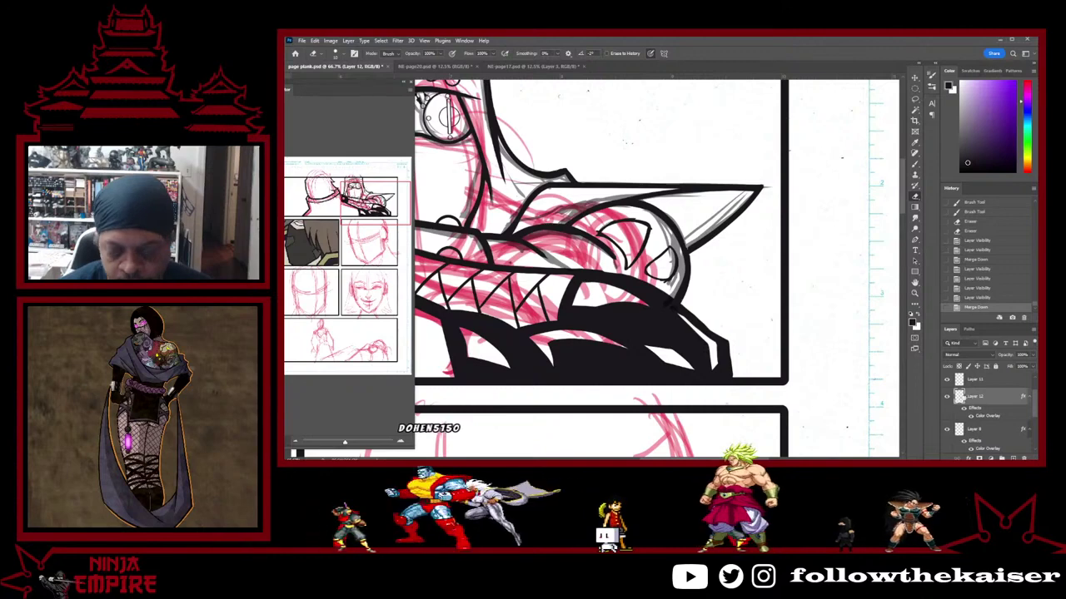
{"action": "left_click", "coordinate": [948, 397]}
{"action": "left_click", "coordinate": [948, 397]}
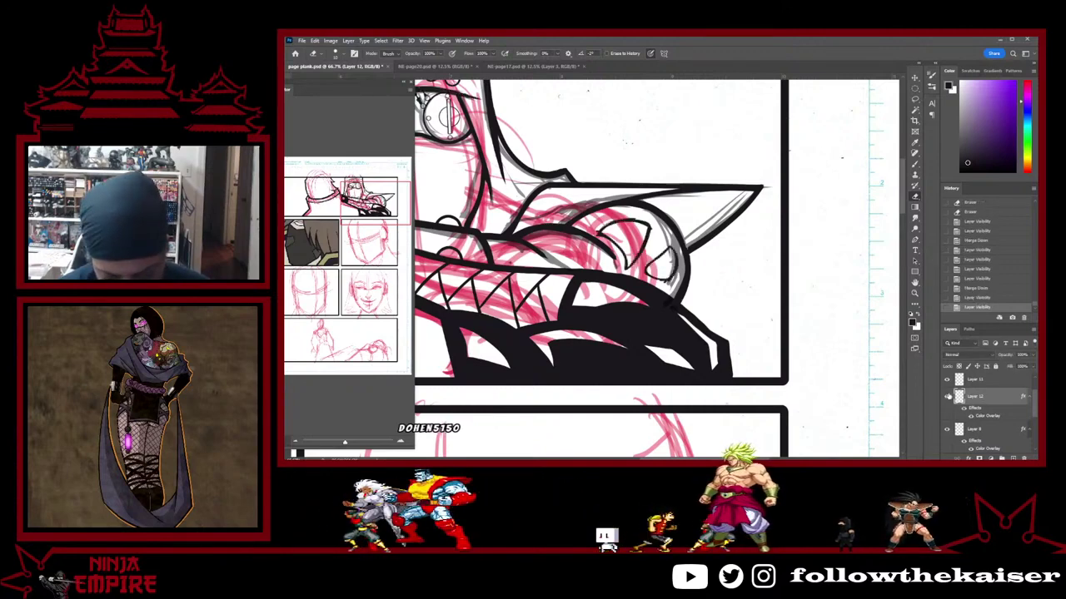
{"action": "key", "text": "ctrl+e"}
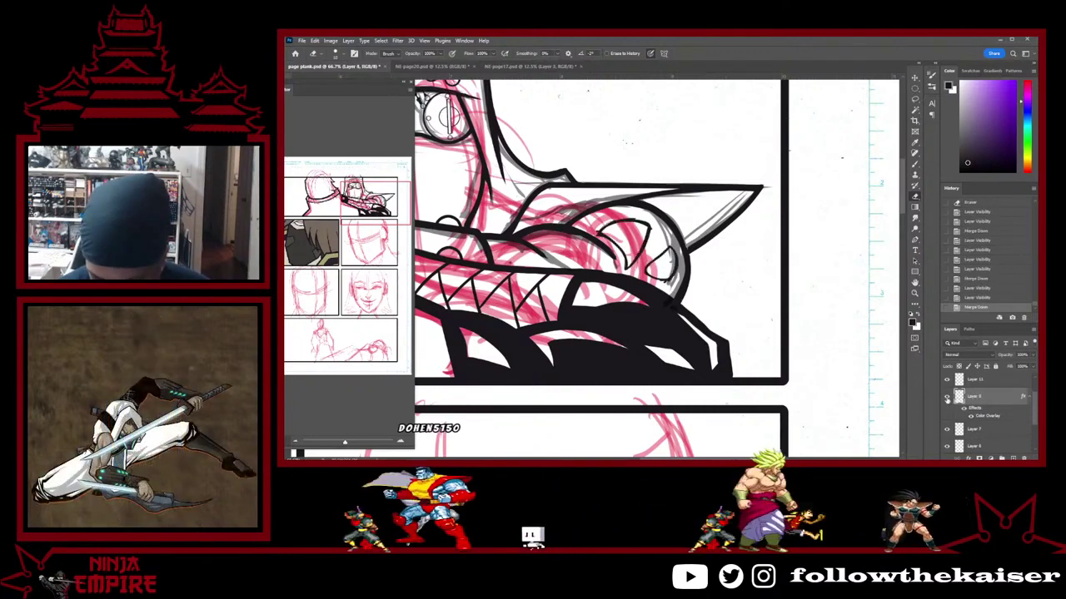
{"action": "left_click", "coordinate": [947, 398]}
{"action": "left_click", "coordinate": [946, 398]}
{"action": "key", "text": "ctrl+e"}
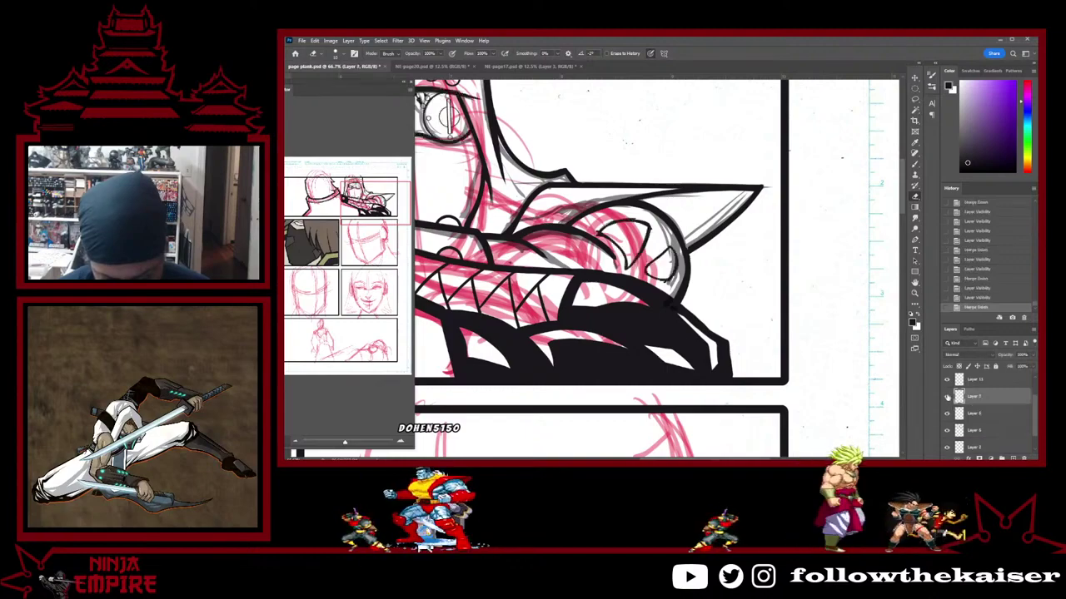
{"action": "left_click", "coordinate": [946, 397]}
{"action": "left_click", "coordinate": [947, 397]}
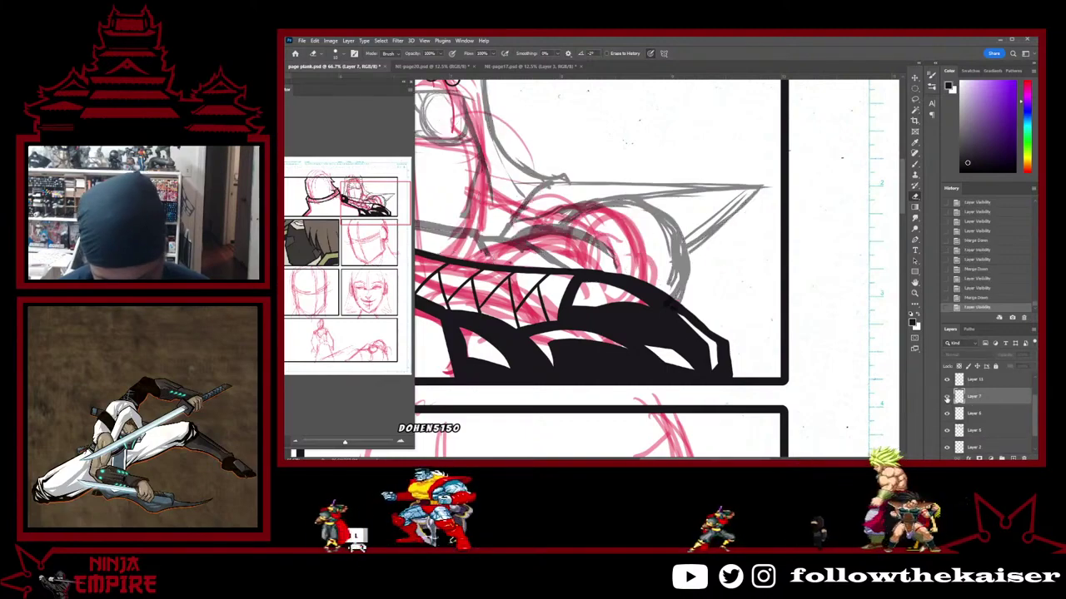
Erase along the inner edge of the arm's curved fold line to thin it and taper its upper end, with the canvas view rotated
{"action": "key", "text": "r"}
{"action": "left_click_drag", "start_coordinate": [739, 311], "coordinate": [643, 125]}
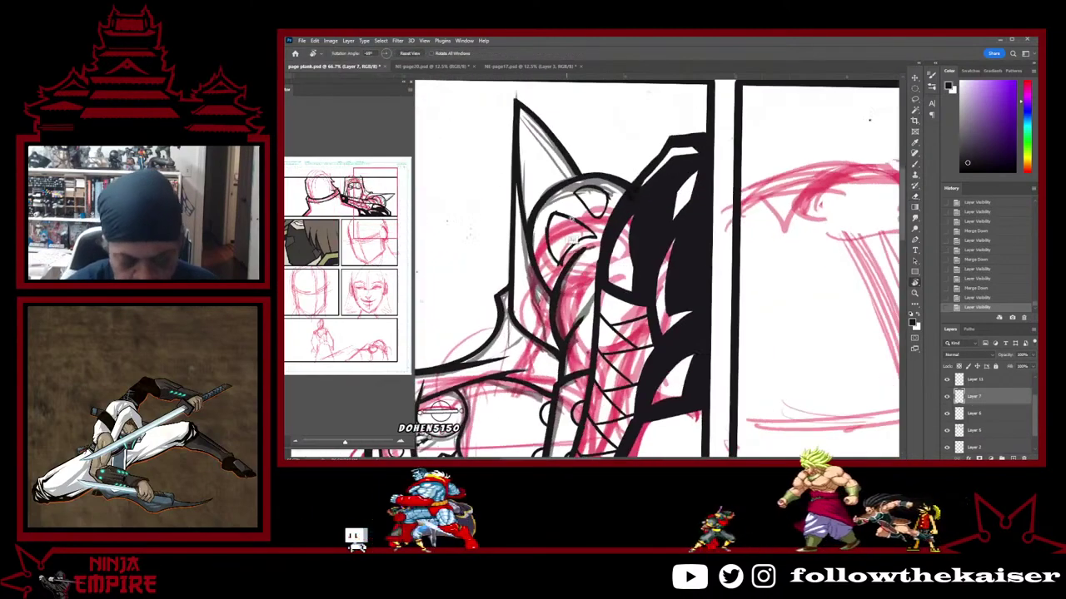
{"action": "key", "text": "ctrl+plus"}
{"action": "key", "text": "ctrl+plus"}
{"action": "left_click_drag", "start_coordinate": [583, 306], "coordinate": [704, 267]}
{"action": "key", "text": "e"}
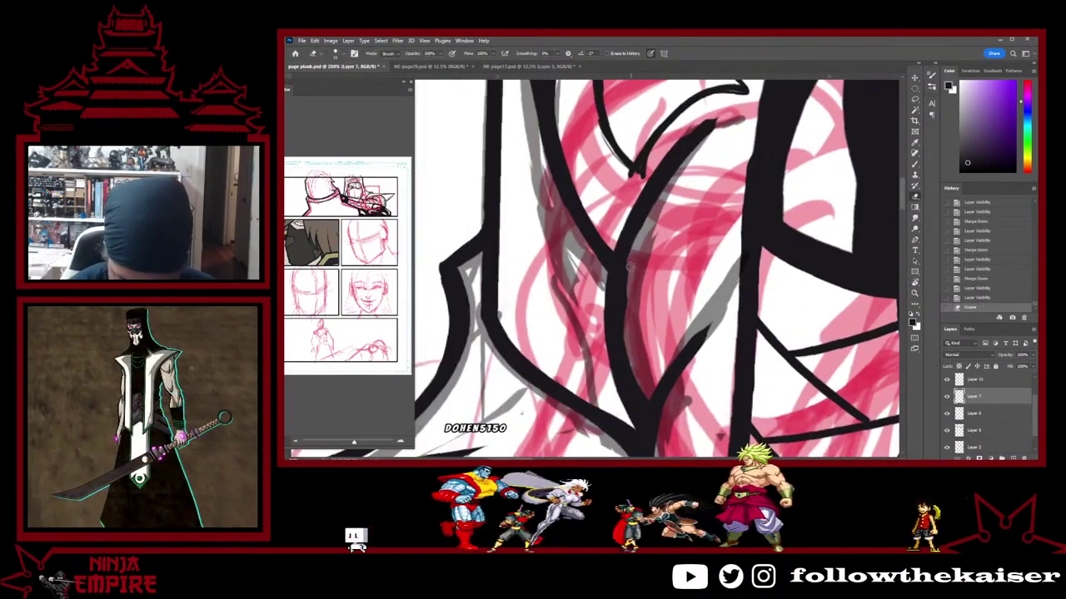
{"action": "mouse_move", "coordinate": [630, 265]}
{"action": "left_mouse_down"}
{"action": "mouse_move", "coordinate": [637, 368]}
{"action": "mouse_move", "coordinate": [624, 304]}
{"action": "mouse_move", "coordinate": [648, 393]}
{"action": "mouse_move", "coordinate": [630, 332]}
{"action": "mouse_move", "coordinate": [638, 258]}
{"action": "mouse_move", "coordinate": [694, 149]}
{"action": "mouse_move", "coordinate": [713, 125]}
{"action": "left_mouse_up"}
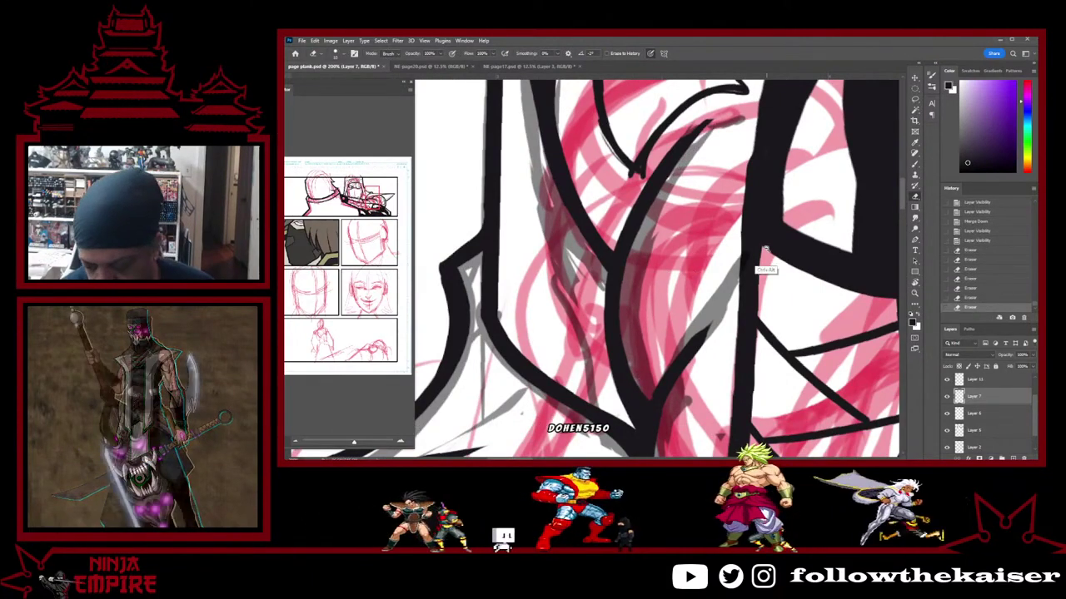
Touch up the edge of the thick outline where it meets the laced band with ink, and erase the excess
{"action": "key", "text": "ctrl+minus"}
{"action": "key", "text": "ctrl+minus"}
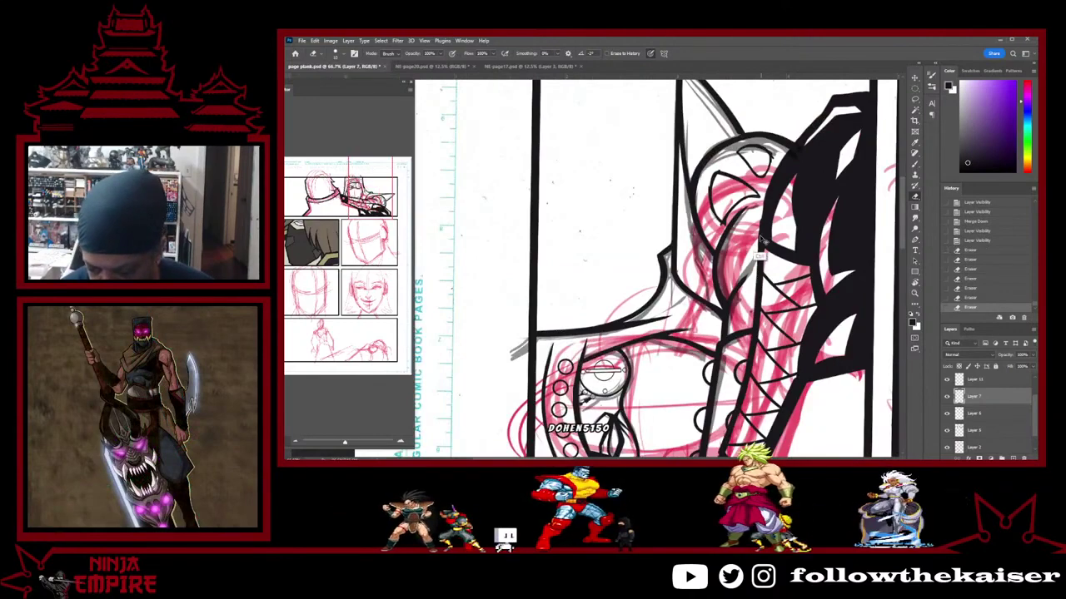
{"action": "scroll", "coordinate": [761, 241], "scroll_direction": "down", "scroll_amount": 2}
{"action": "scroll", "coordinate": [743, 249], "scroll_direction": "up", "scroll_amount": 4}
{"action": "left_click_drag", "start_coordinate": [743, 248], "coordinate": [650, 290]}
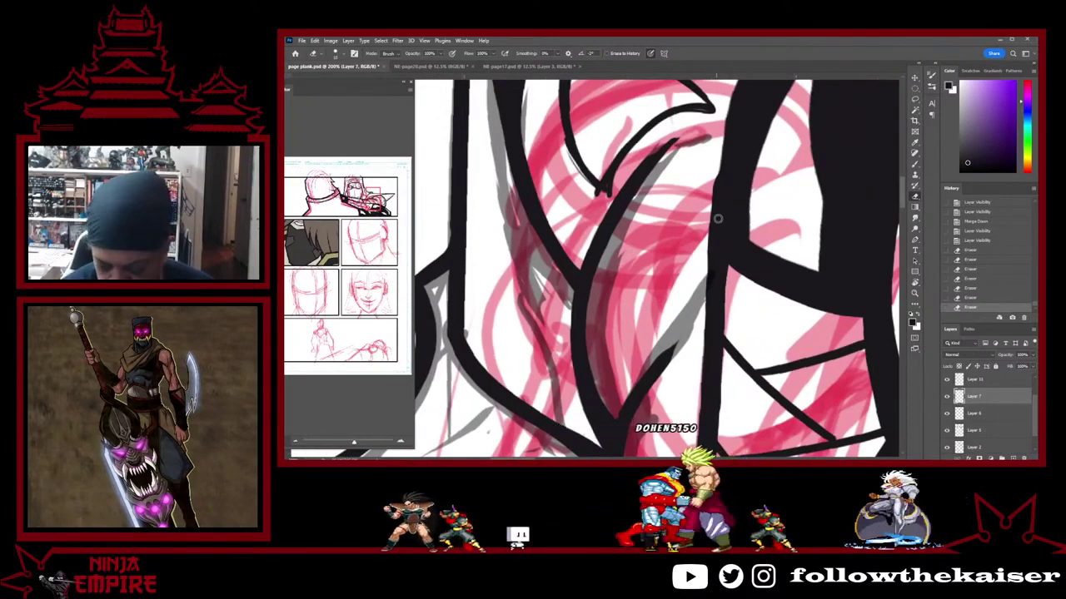
{"action": "key", "text": "b"}
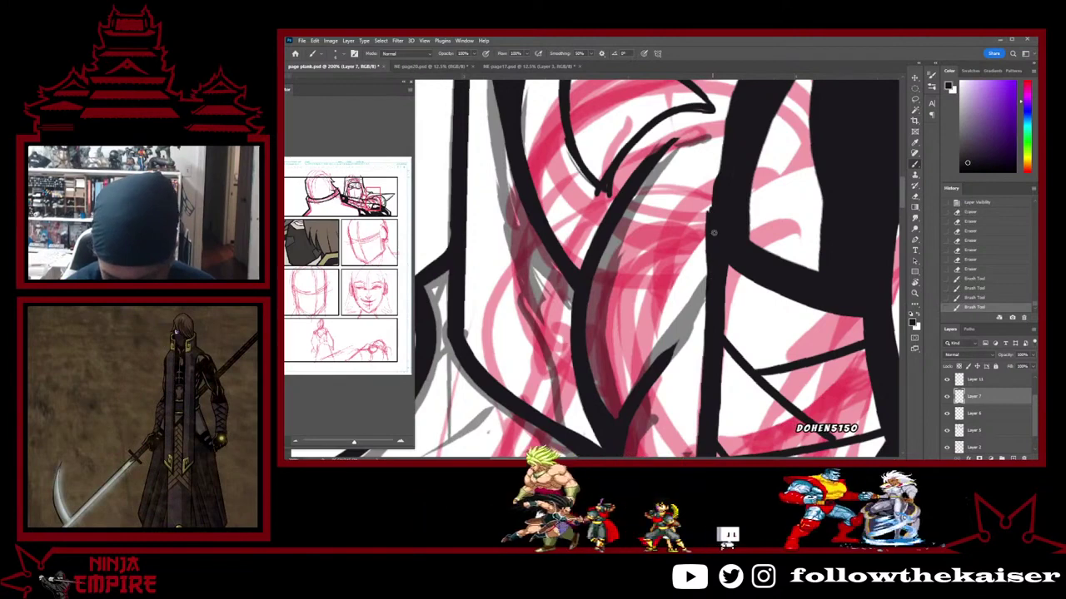
{"action": "key", "text": "e"}
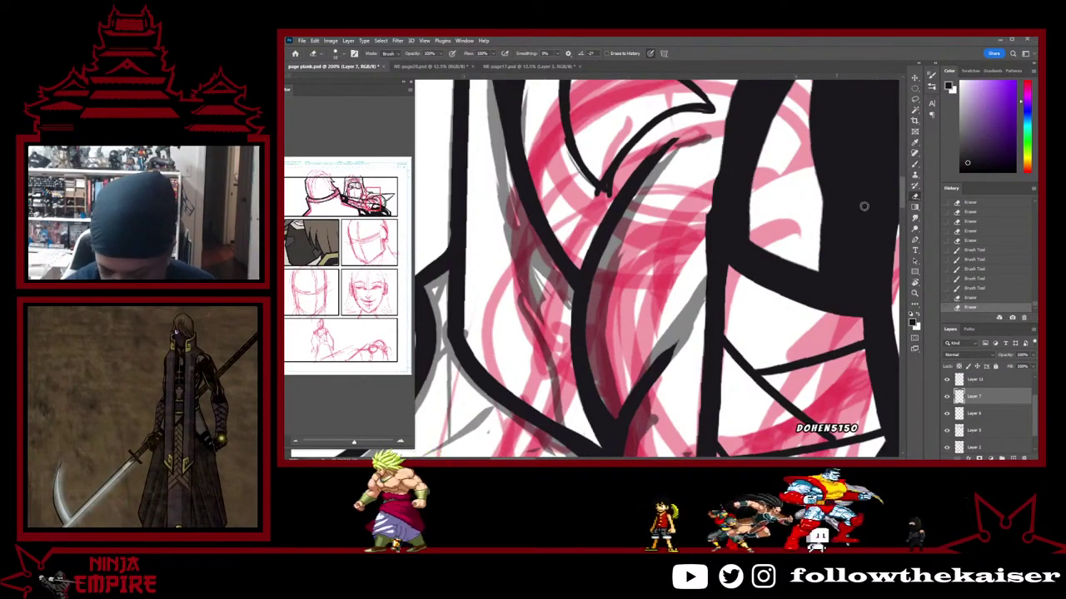
Toggle the visibility of the two layers directly below Layer 7 to check their contents
{"action": "left_click", "coordinate": [945, 430]}
{"action": "left_click", "coordinate": [946, 430]}
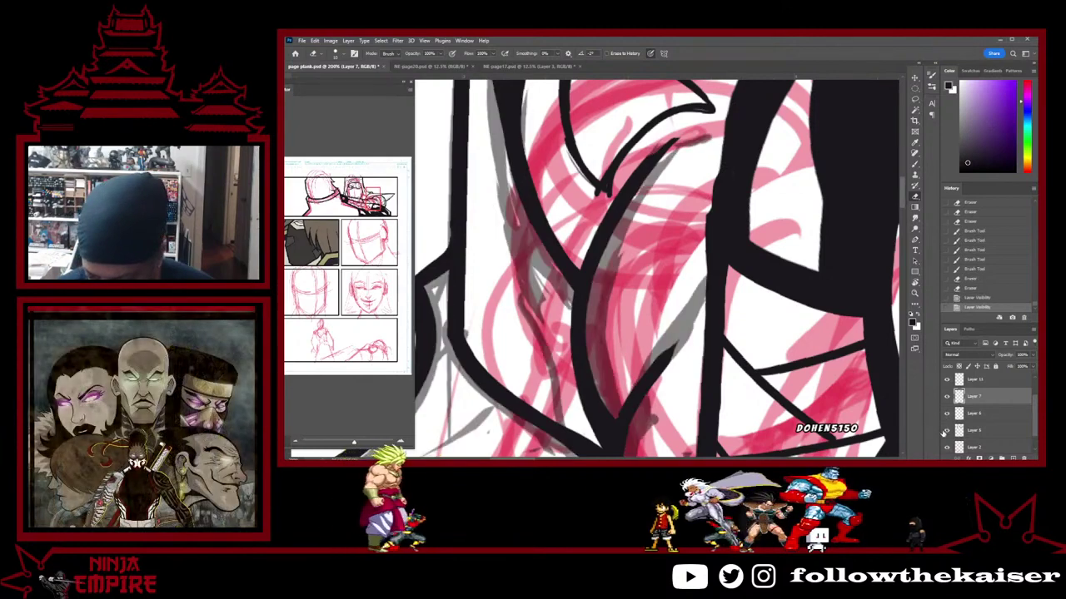
{"action": "left_click", "coordinate": [945, 431]}
{"action": "left_click", "coordinate": [946, 429]}
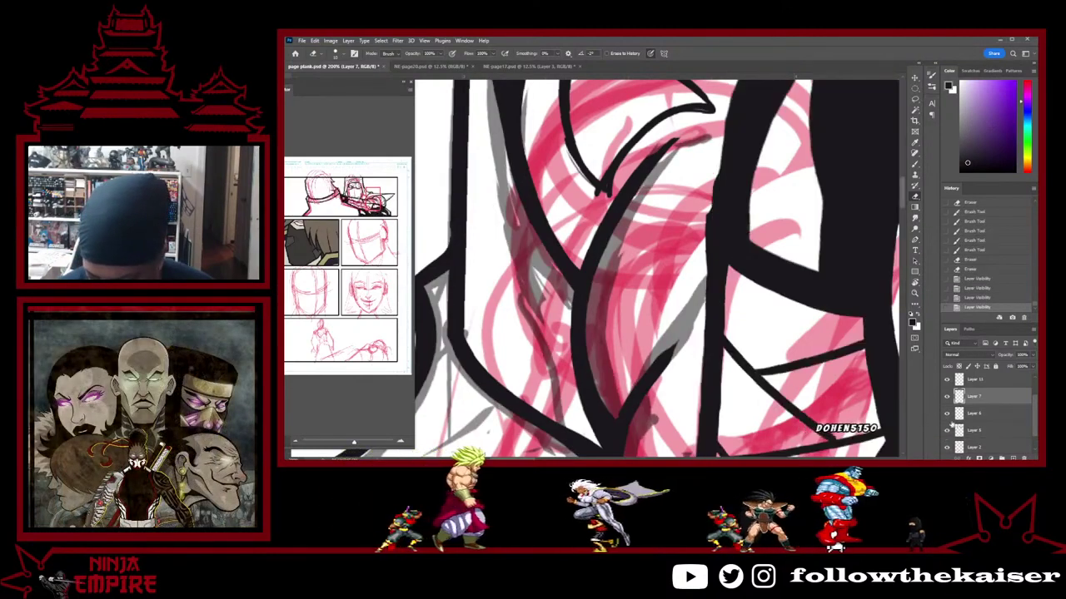
{"action": "left_click", "coordinate": [946, 414]}
{"action": "left_click", "coordinate": [946, 414]}
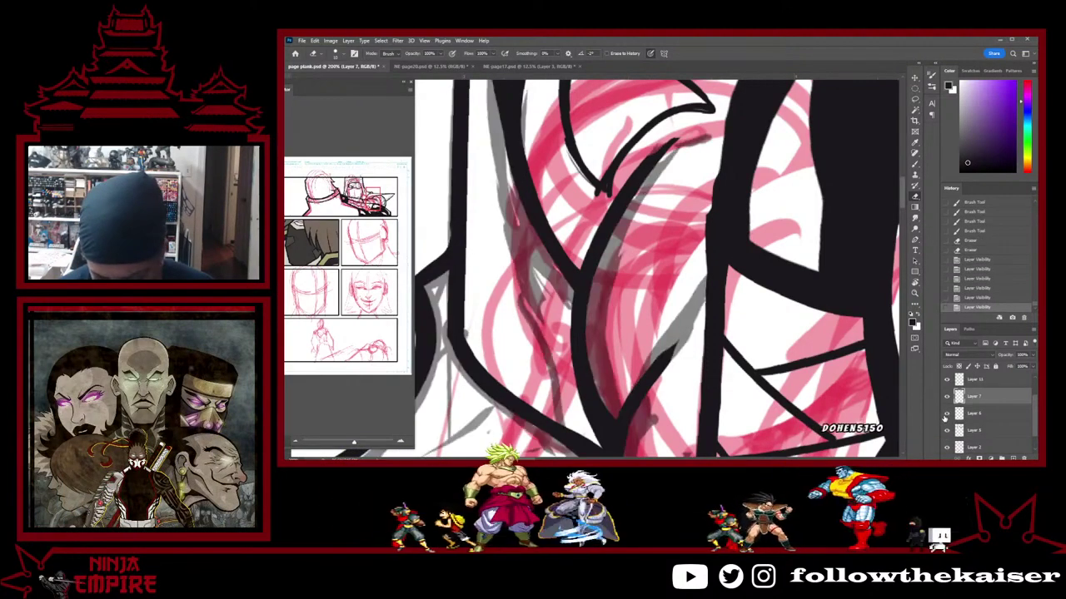
Ink a line on Layer 7 from the tip of the three-cornered shape down alongside the laced band's outer edge
{"action": "left_click", "coordinate": [618, 277], "text": "ctrl+alt"}
{"action": "left_click", "coordinate": [618, 277], "text": "ctrl+alt"}
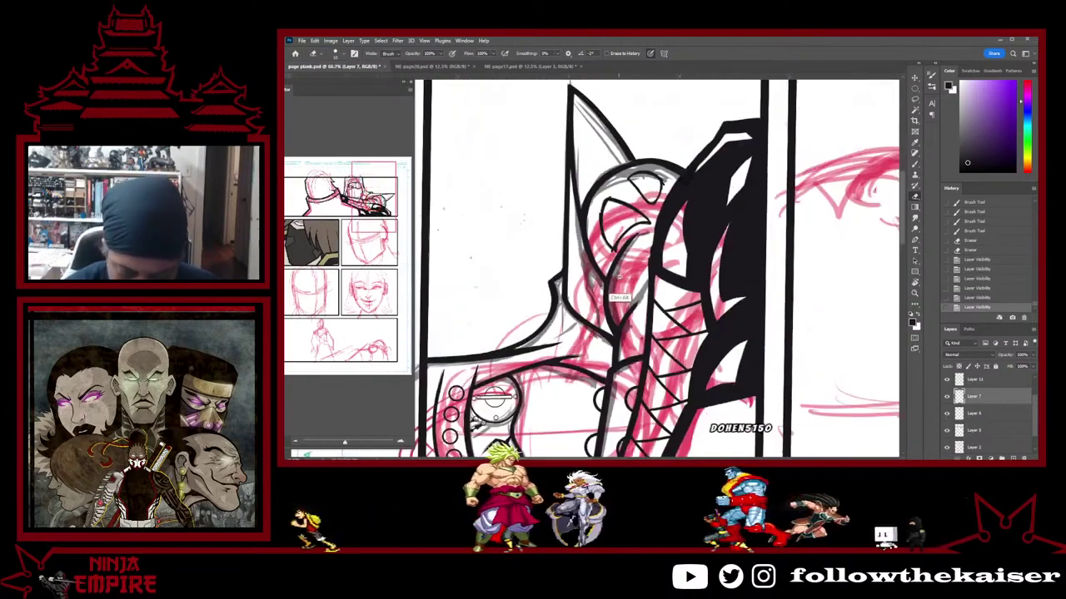
{"action": "scroll", "coordinate": [618, 290], "scroll_direction": "up", "scroll_amount": 4}
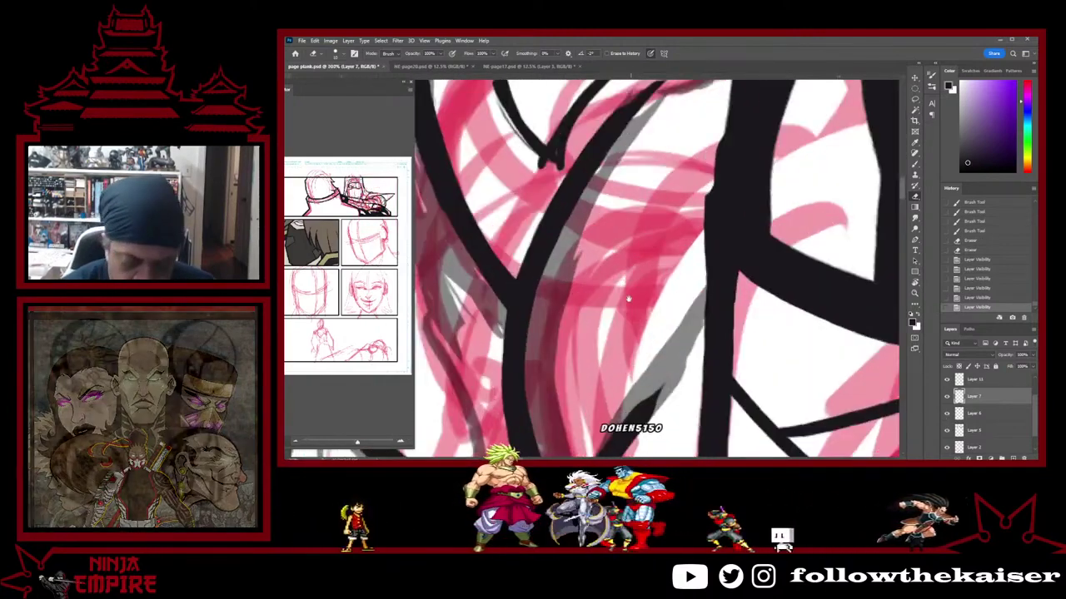
{"action": "scroll", "coordinate": [631, 283], "scroll_direction": "down", "scroll_amount": 2}
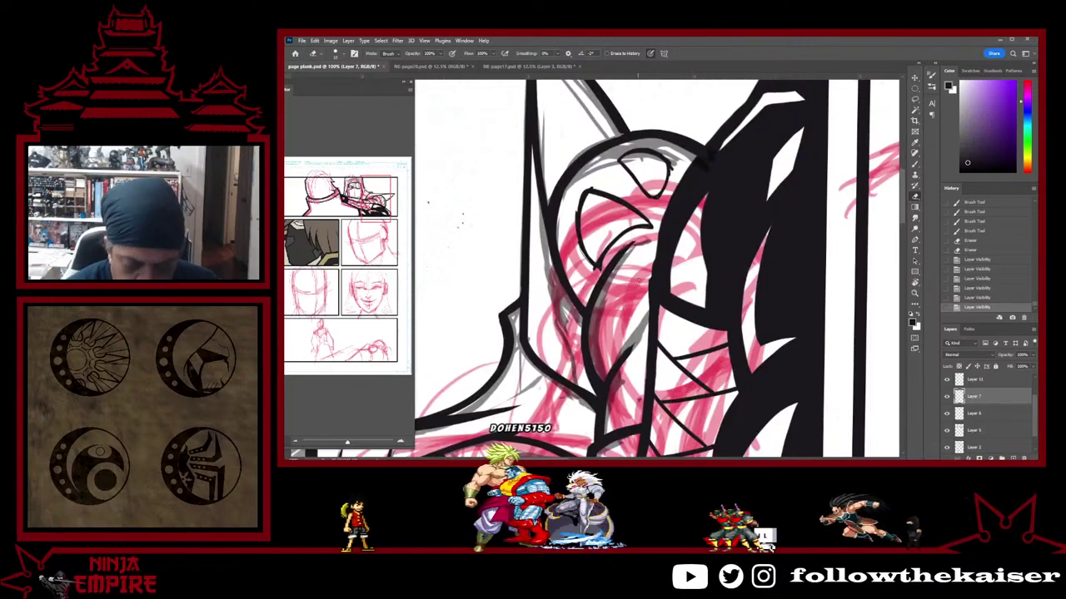
{"action": "key", "text": "b"}
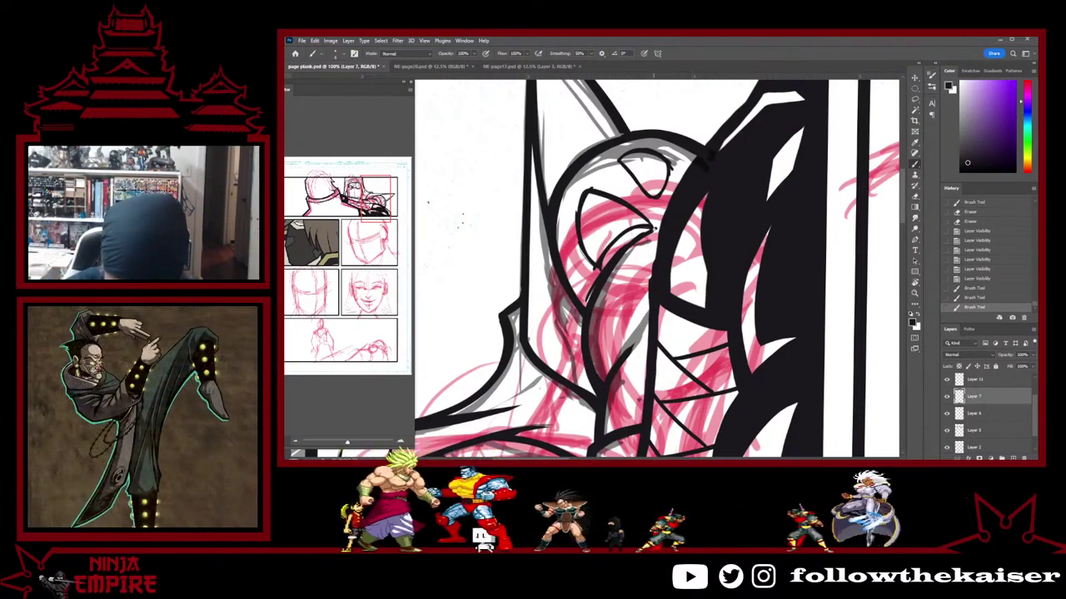
{"action": "left_click_drag", "start_coordinate": [653, 228], "coordinate": [648, 266]}
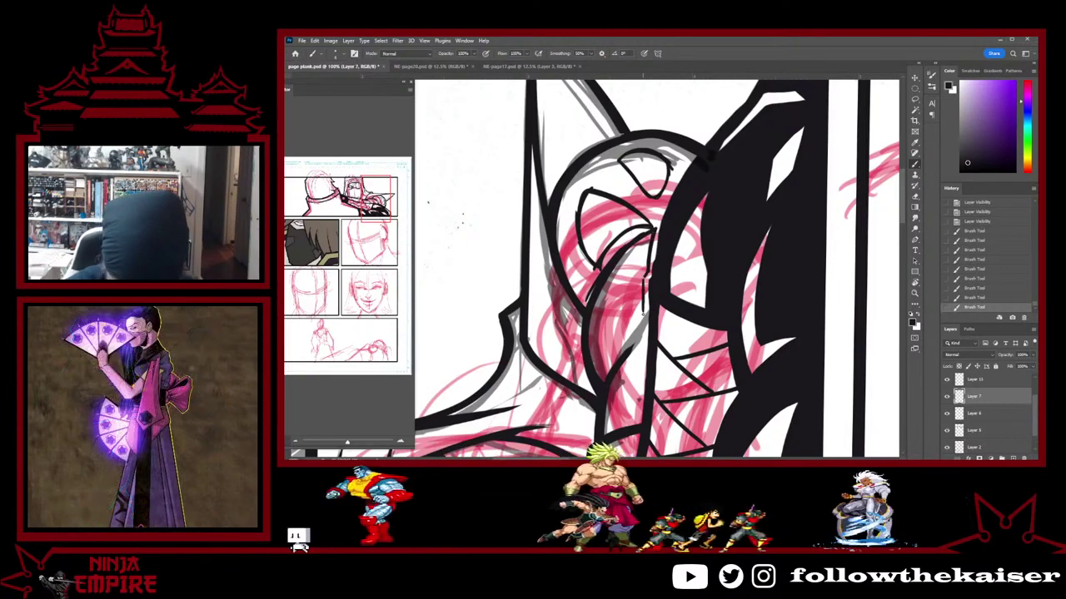
{"action": "left_click_drag", "start_coordinate": [643, 279], "coordinate": [637, 416]}
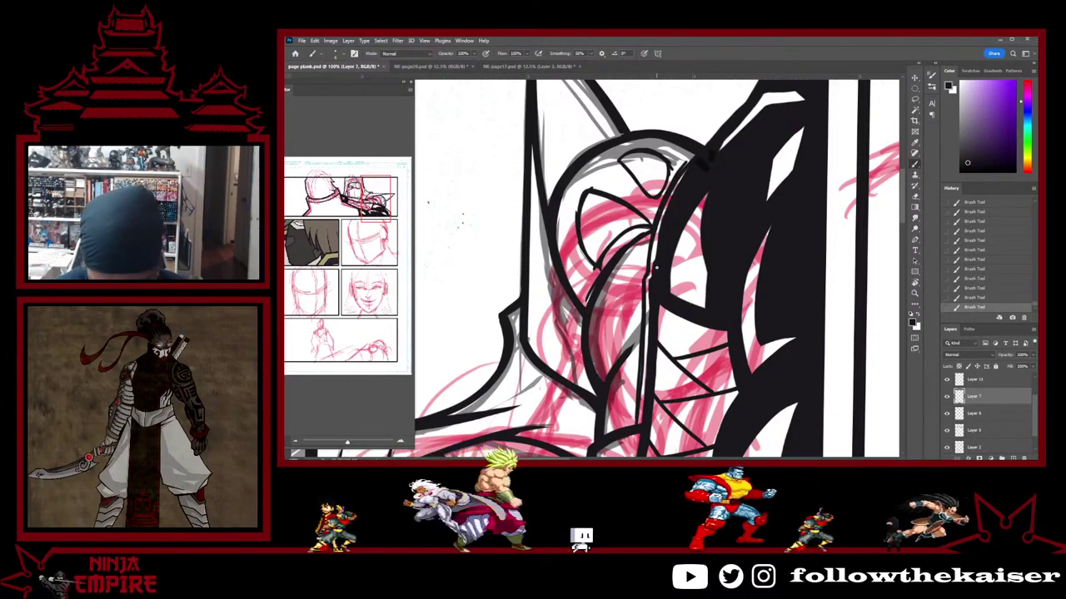
Clean up the long vertical contour beside the rounded form on Layer 5, and touch it up in black on Layer 7
{"action": "left_click", "coordinate": [976, 431]}
{"action": "key", "text": "e"}
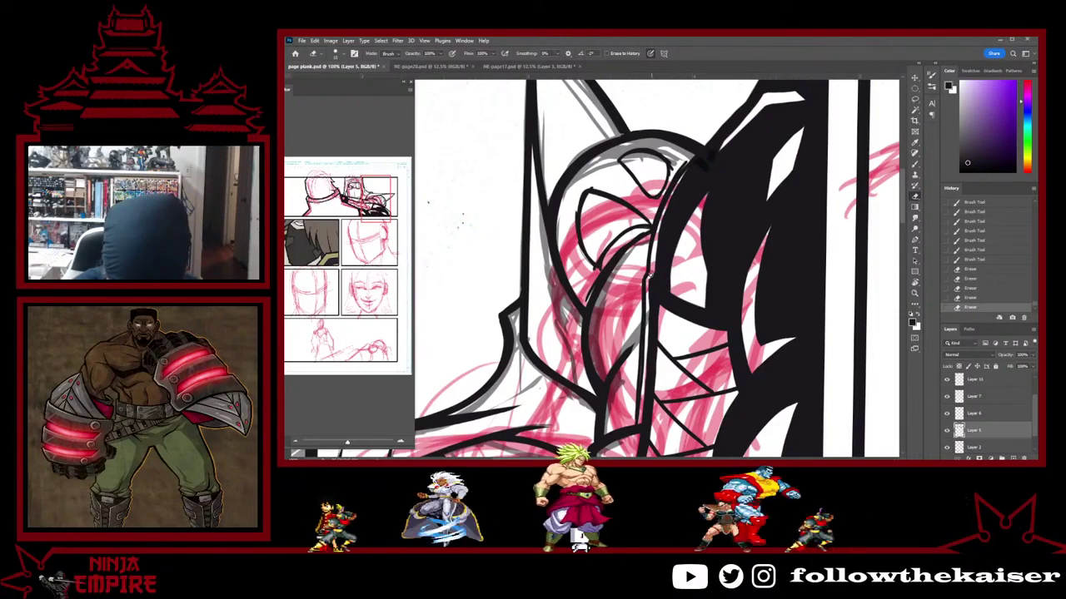
{"action": "key", "text": "b"}
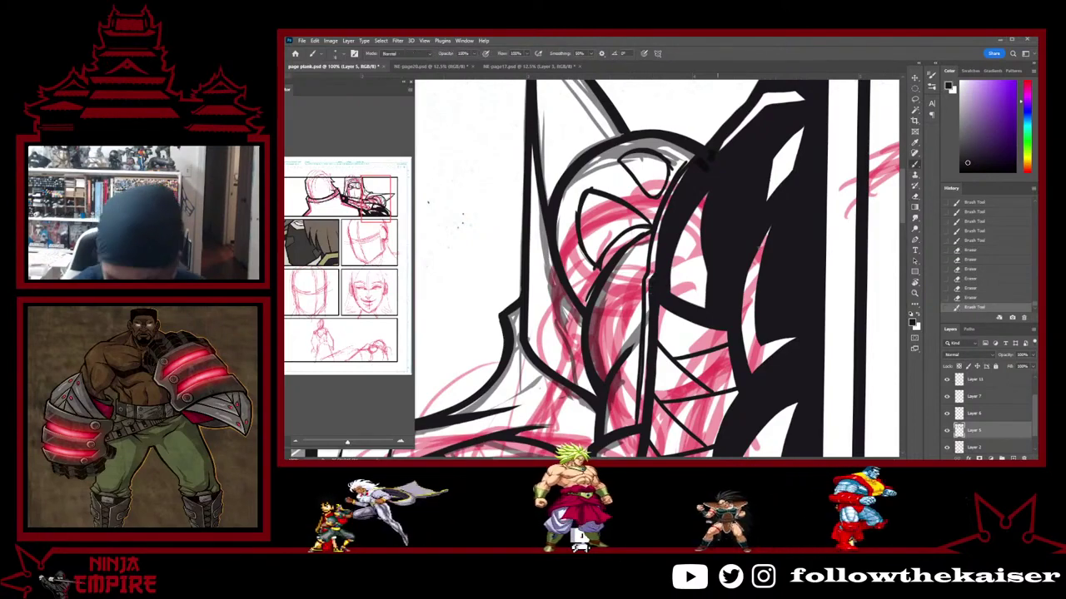
{"action": "left_click", "coordinate": [976, 398]}
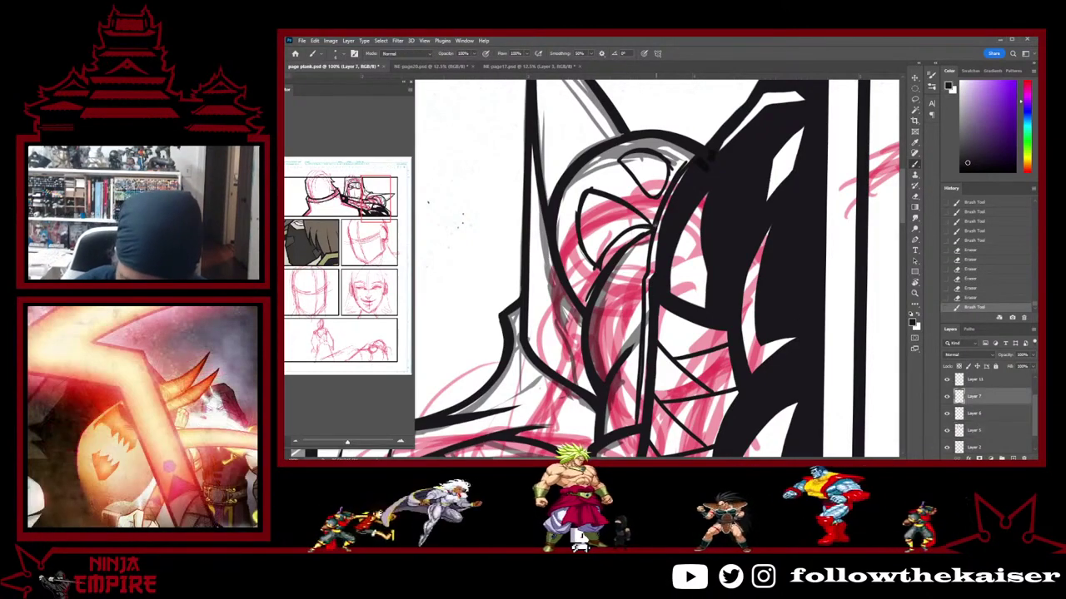
{"action": "left_click_drag", "start_coordinate": [656, 223], "coordinate": [651, 253]}
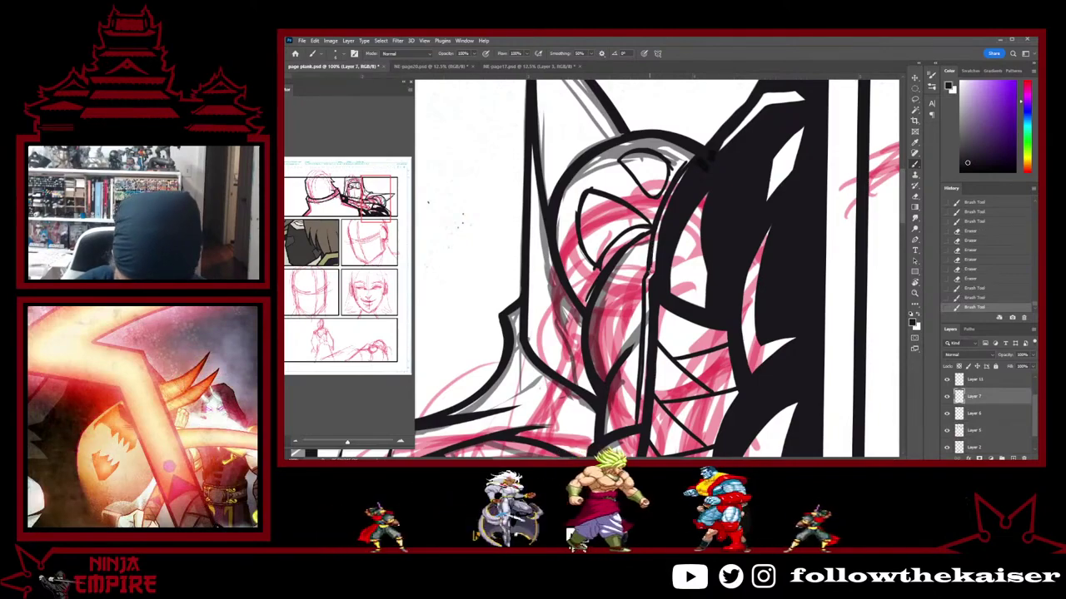
Ink solid black shadows into the inner folds of the rounded form beside the long contour, leaving a narrow oval highlight
{"action": "key", "text": "r"}
{"action": "mouse_move", "coordinate": [706, 156]}
{"action": "left_mouse_down"}
{"action": "mouse_move", "coordinate": [744, 400]}
{"action": "mouse_move", "coordinate": [702, 187]}
{"action": "left_mouse_up"}
{"action": "key", "text": "b"}
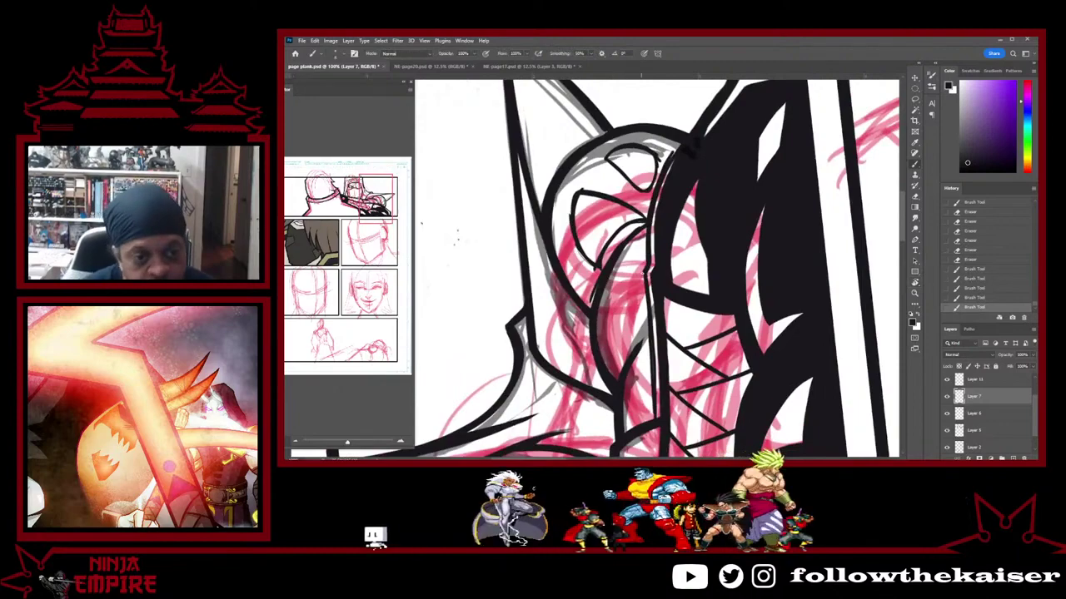
{"action": "mouse_move", "coordinate": [631, 239]}
{"action": "left_mouse_down"}
{"action": "mouse_move", "coordinate": [612, 266]}
{"action": "mouse_move", "coordinate": [619, 252]}
{"action": "left_mouse_up"}
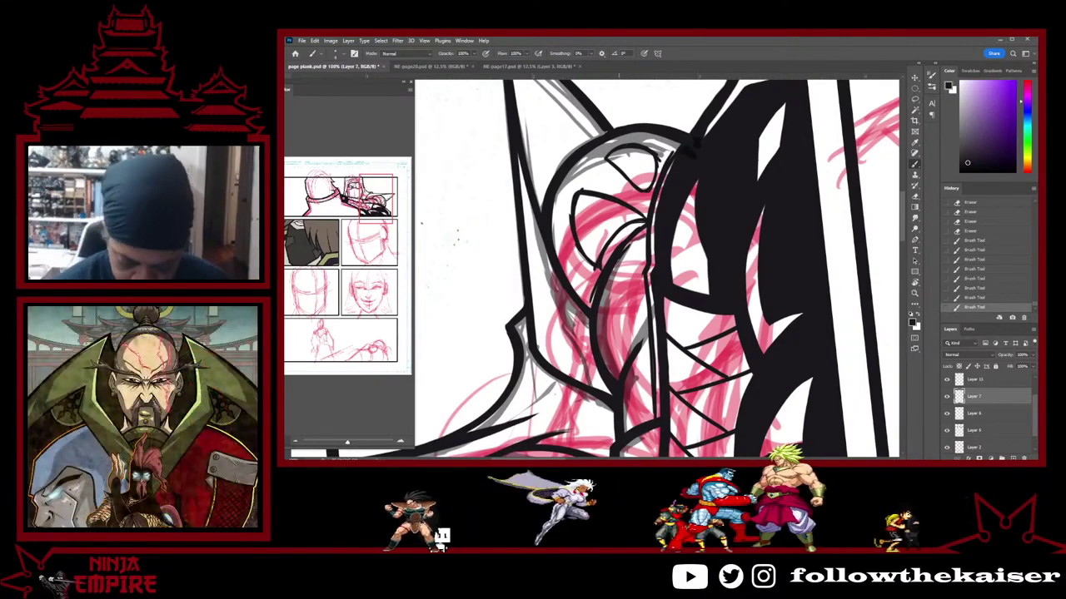
{"action": "left_click_drag", "start_coordinate": [609, 265], "coordinate": [606, 287]}
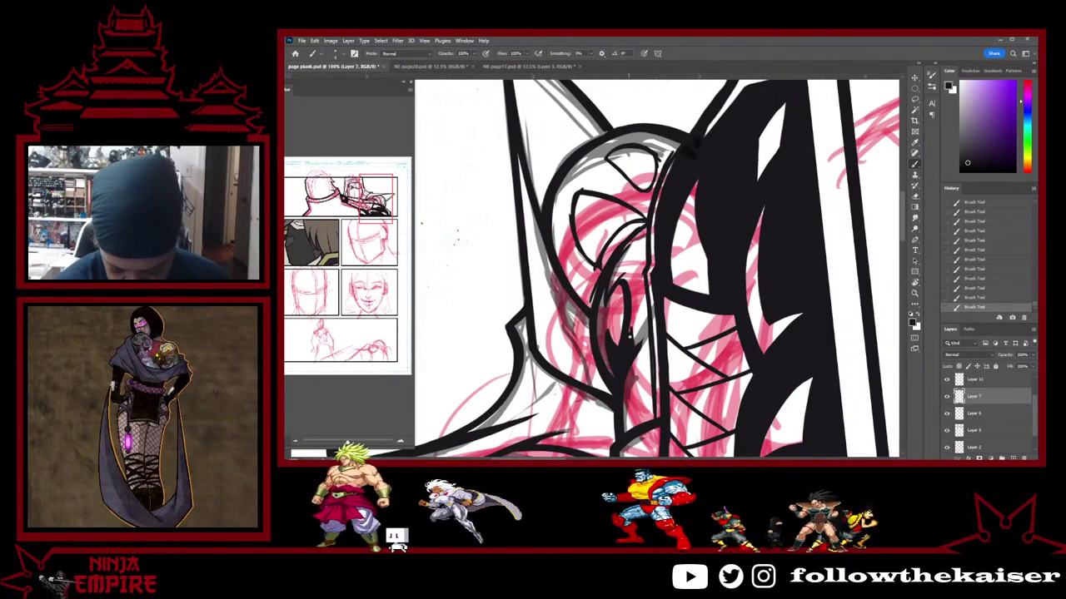
{"action": "left_click_drag", "start_coordinate": [643, 307], "coordinate": [643, 273]}
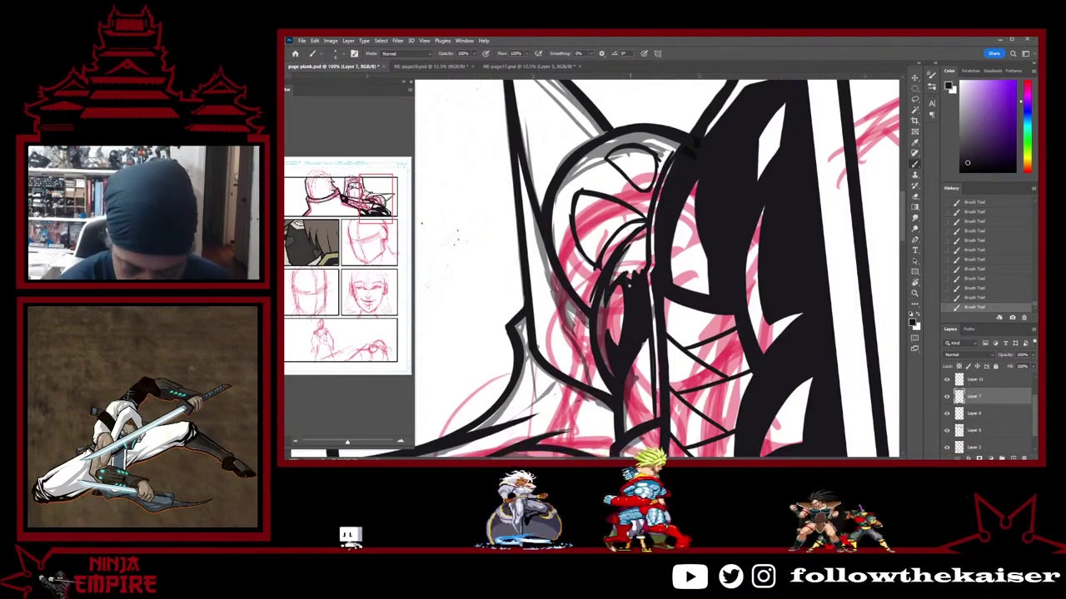
{"action": "mouse_move", "coordinate": [610, 284]}
{"action": "left_mouse_down"}
{"action": "mouse_move", "coordinate": [627, 247]}
{"action": "mouse_move", "coordinate": [631, 270]}
{"action": "mouse_move", "coordinate": [634, 239]}
{"action": "mouse_move", "coordinate": [641, 271]}
{"action": "mouse_move", "coordinate": [645, 226]}
{"action": "left_mouse_up"}
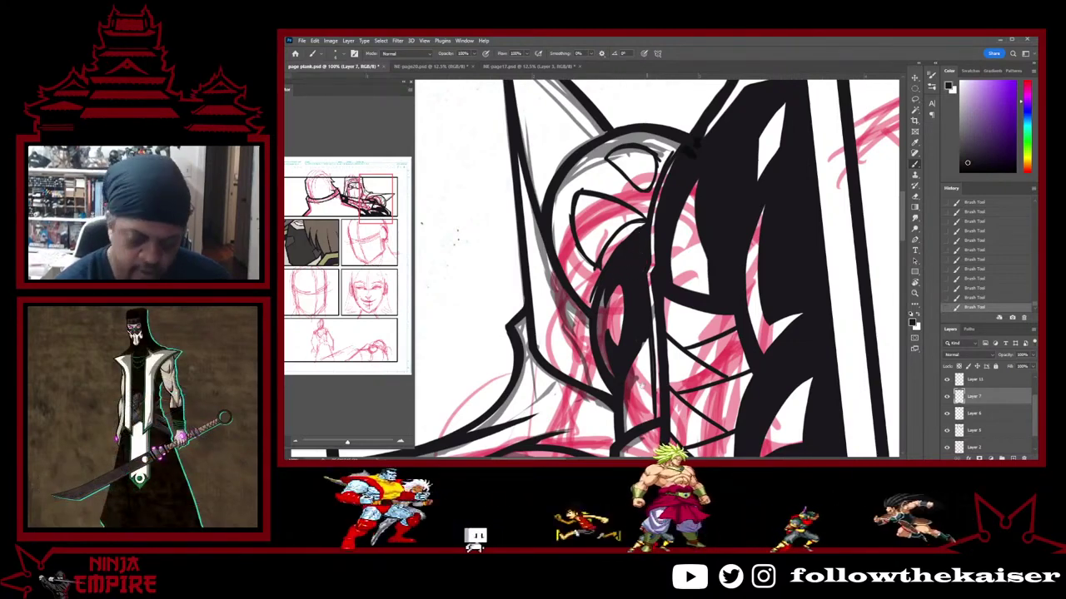
Extend the black shadow down the narrow strip beside the wrapped sword handle, and trim the inner highlight with the Eraser
{"action": "left_click_drag", "start_coordinate": [613, 278], "coordinate": [592, 127]}
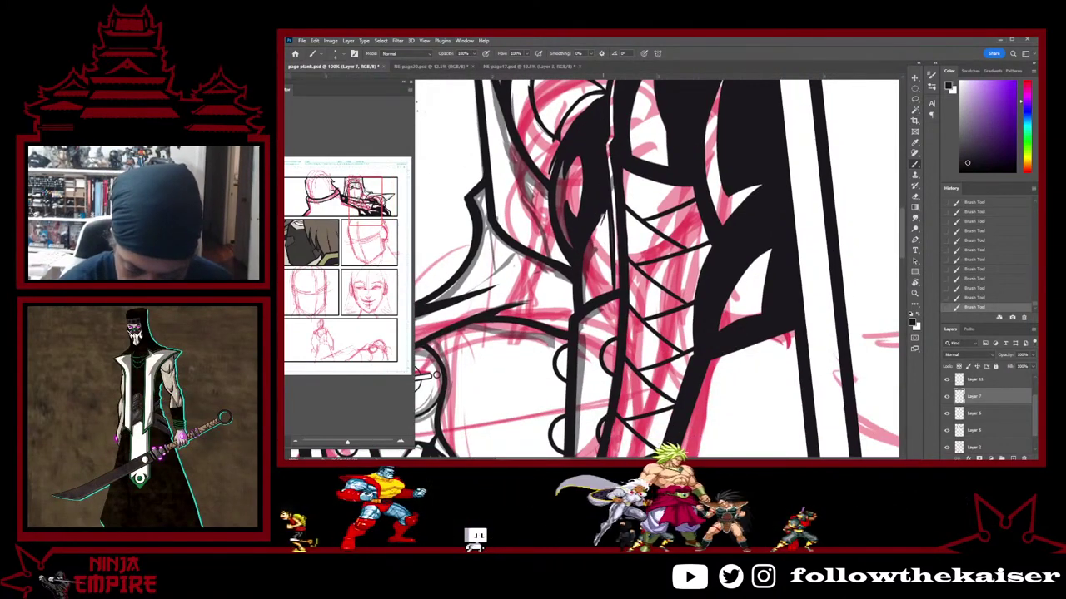
{"action": "left_click_drag", "start_coordinate": [603, 218], "coordinate": [590, 256]}
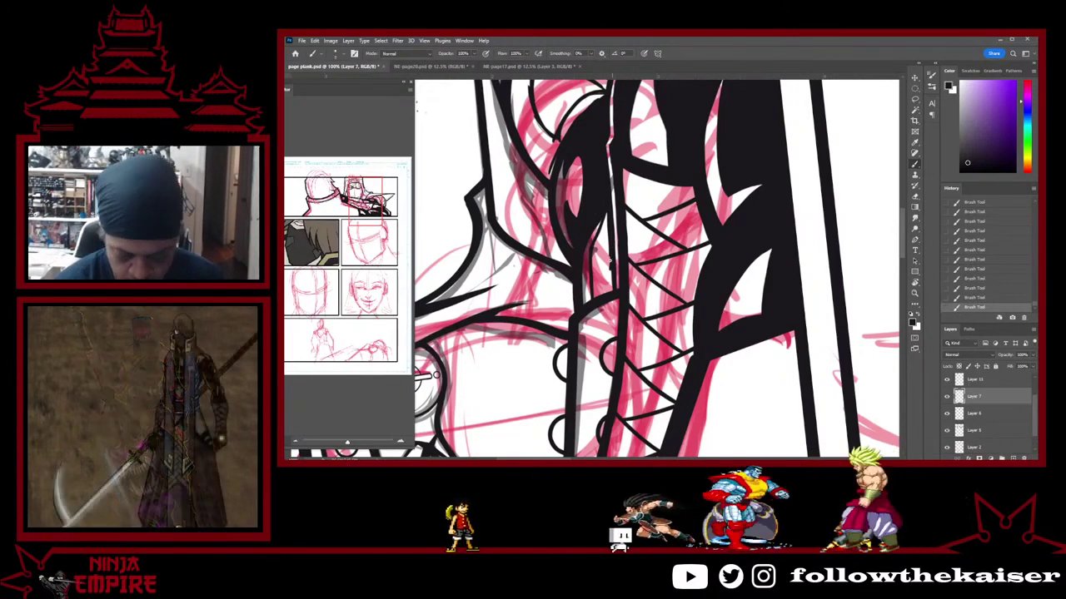
{"action": "left_click_drag", "start_coordinate": [604, 247], "coordinate": [598, 288]}
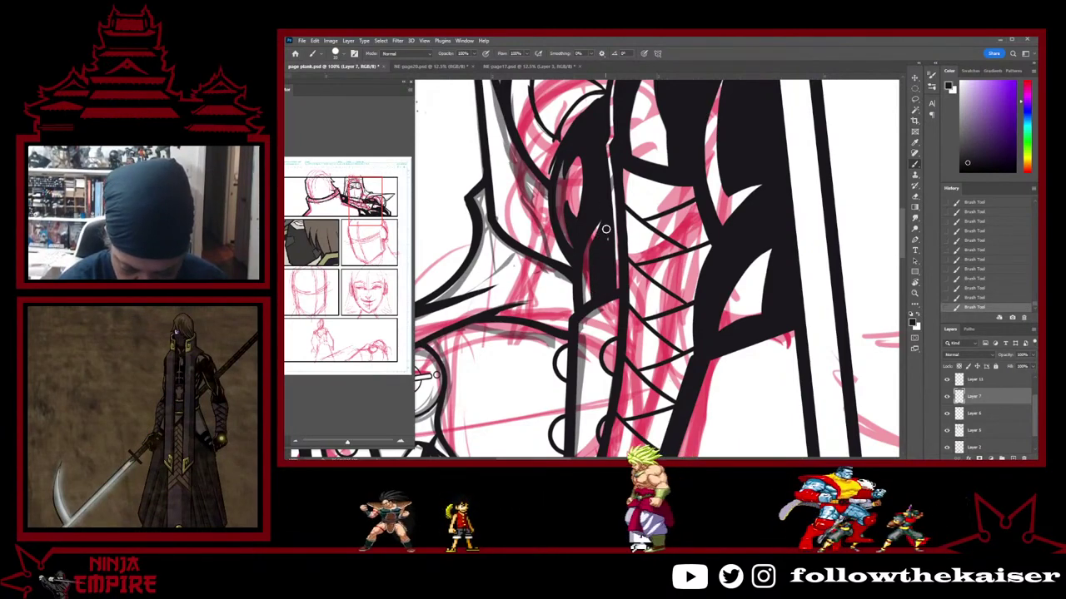
{"action": "key", "text": "e"}
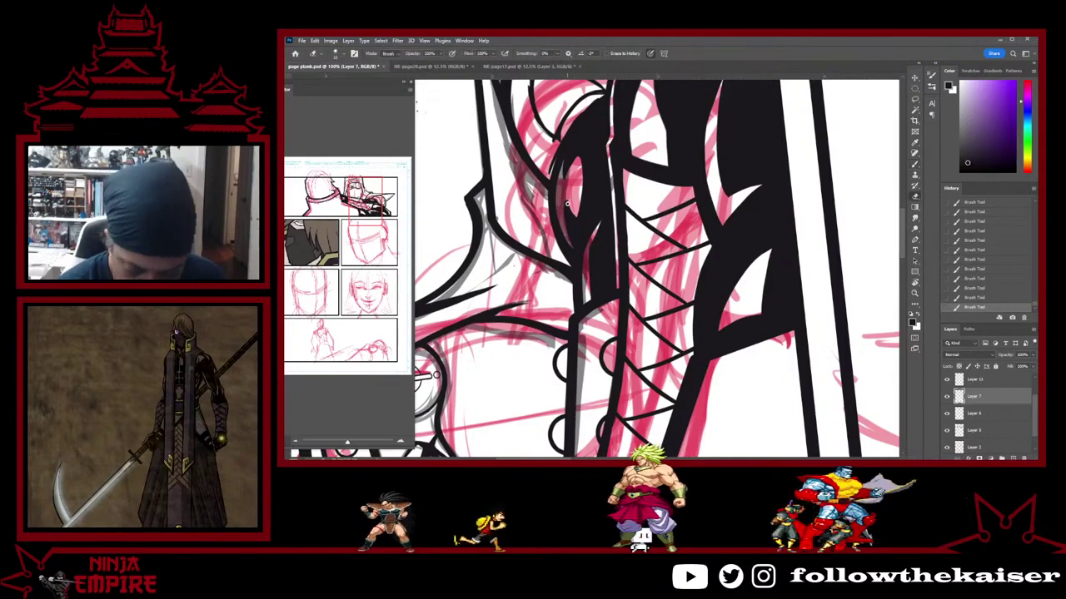
{"action": "mouse_move", "coordinate": [570, 193]}
{"action": "left_mouse_down"}
{"action": "mouse_move", "coordinate": [577, 219]}
{"action": "mouse_move", "coordinate": [589, 203]}
{"action": "left_mouse_up"}
Thicken the rounded form's outer contour into a heavy black shadow, fill the inner fold and erase stray edges
{"action": "key", "text": "b"}
{"action": "mouse_move", "coordinate": [590, 203]}
{"action": "left_mouse_down"}
{"action": "mouse_move", "coordinate": [694, 319]}
{"action": "mouse_move", "coordinate": [692, 292]}
{"action": "mouse_move", "coordinate": [661, 253]}
{"action": "mouse_move", "coordinate": [657, 307]}
{"action": "mouse_move", "coordinate": [599, 207]}
{"action": "mouse_move", "coordinate": [591, 226]}
{"action": "mouse_move", "coordinate": [629, 327]}
{"action": "mouse_move", "coordinate": [609, 296]}
{"action": "mouse_move", "coordinate": [617, 314]}
{"action": "mouse_move", "coordinate": [597, 226]}
{"action": "mouse_move", "coordinate": [627, 297]}
{"action": "left_mouse_up"}
{"action": "mouse_move", "coordinate": [616, 201]}
{"action": "left_mouse_down"}
{"action": "mouse_move", "coordinate": [630, 287]}
{"action": "mouse_move", "coordinate": [612, 250]}
{"action": "mouse_move", "coordinate": [614, 202]}
{"action": "left_mouse_up"}
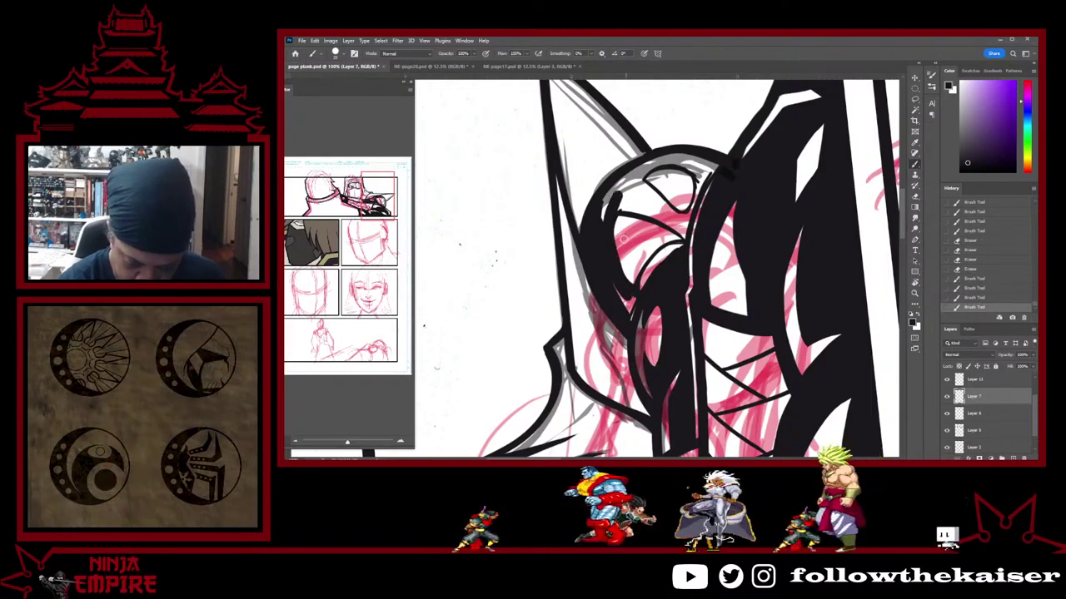
{"action": "key", "text": "e"}
{"action": "left_click_drag", "start_coordinate": [617, 247], "coordinate": [630, 309]}
{"action": "key", "text": "b"}
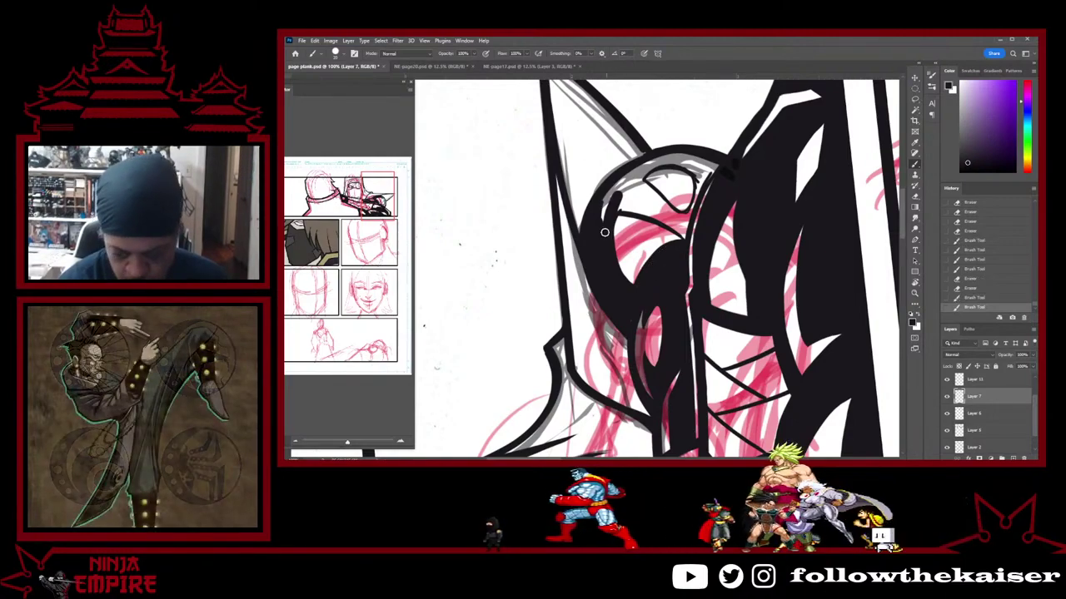
Rotate the canvas and fill the divider between the two highlights of the rounded form with a tapered black shadow
{"action": "mouse_move", "coordinate": [639, 171]}
{"action": "left_mouse_down"}
{"action": "mouse_move", "coordinate": [609, 191]}
{"action": "mouse_move", "coordinate": [668, 245]}
{"action": "mouse_move", "coordinate": [670, 278]}
{"action": "left_mouse_up"}
{"action": "key", "text": "r"}
{"action": "key", "text": "space"}
{"action": "left_click_drag", "start_coordinate": [662, 311], "coordinate": [653, 168]}
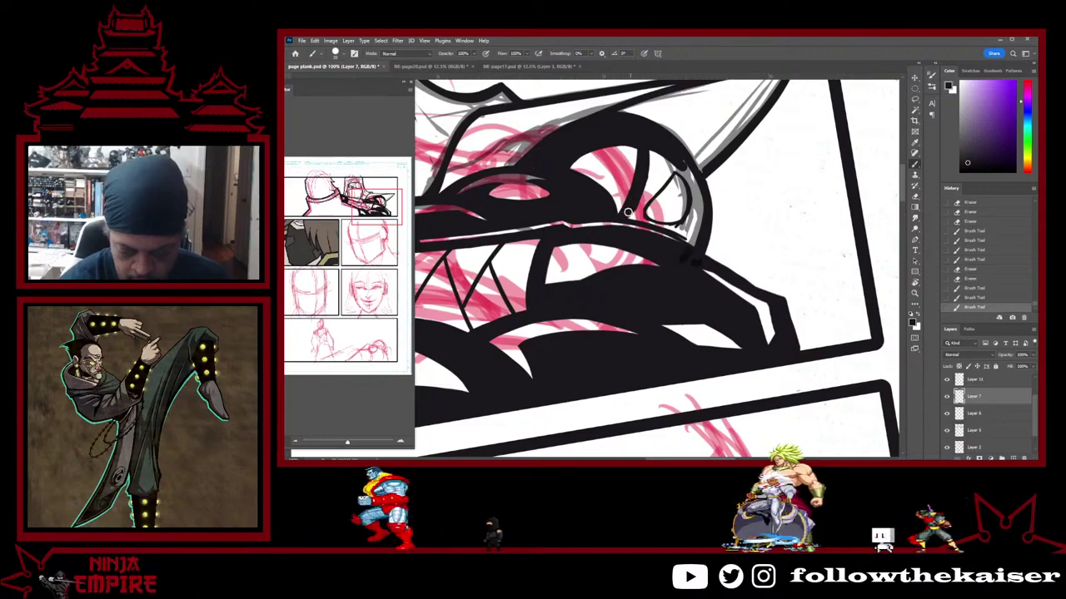
{"action": "mouse_move", "coordinate": [628, 213]}
{"action": "left_mouse_down"}
{"action": "mouse_move", "coordinate": [662, 176]}
{"action": "mouse_move", "coordinate": [638, 208]}
{"action": "left_mouse_up"}
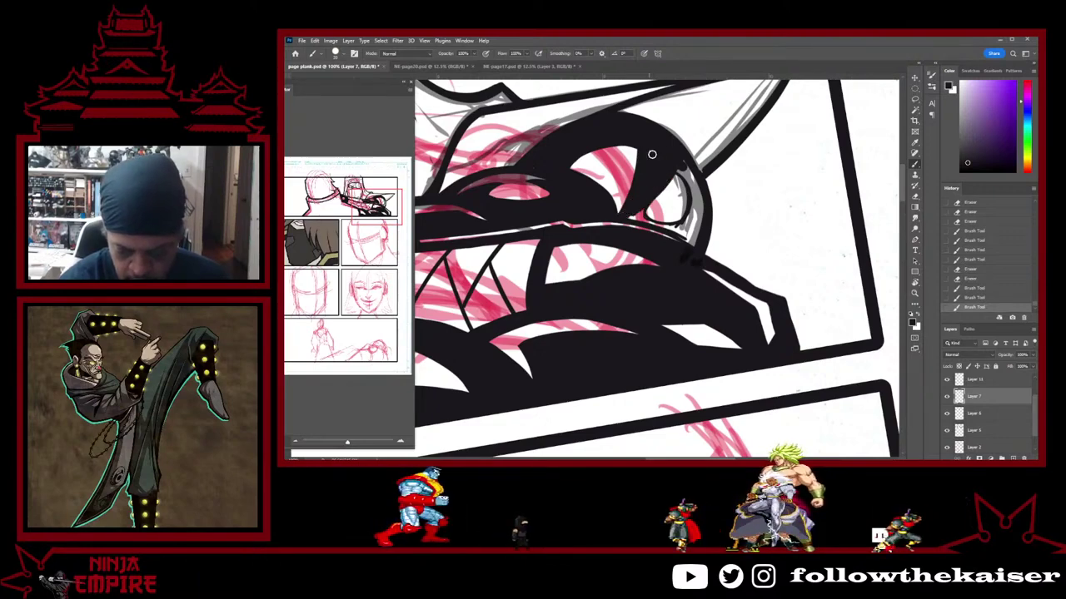
{"action": "left_click_drag", "start_coordinate": [651, 154], "coordinate": [655, 147]}
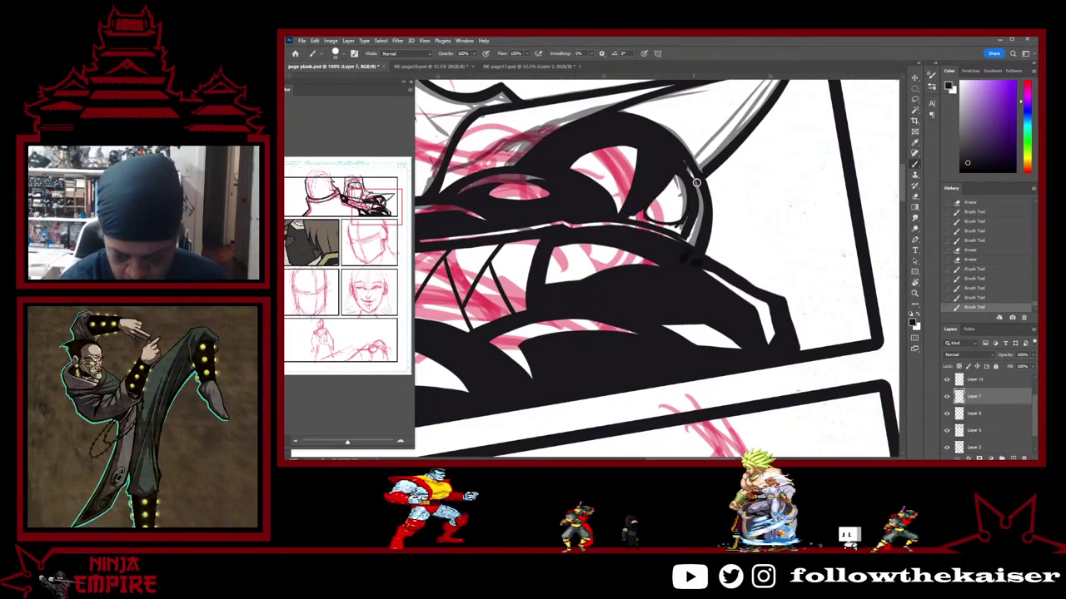
Fill the outer rim of the rounded form with black next to the blade, leaving a small pointed highlight
{"action": "mouse_move", "coordinate": [696, 182]}
{"action": "left_mouse_down"}
{"action": "mouse_move", "coordinate": [696, 220]}
{"action": "mouse_move", "coordinate": [683, 235]}
{"action": "left_mouse_up"}
{"action": "key", "text": "r"}
{"action": "mouse_move", "coordinate": [684, 233]}
{"action": "left_mouse_down"}
{"action": "mouse_move", "coordinate": [676, 288]}
{"action": "mouse_move", "coordinate": [649, 316]}
{"action": "mouse_move", "coordinate": [666, 357]}
{"action": "left_mouse_up"}
{"action": "key", "text": "r"}
{"action": "left_click_drag", "start_coordinate": [738, 311], "coordinate": [722, 185]}
{"action": "key", "text": "r"}
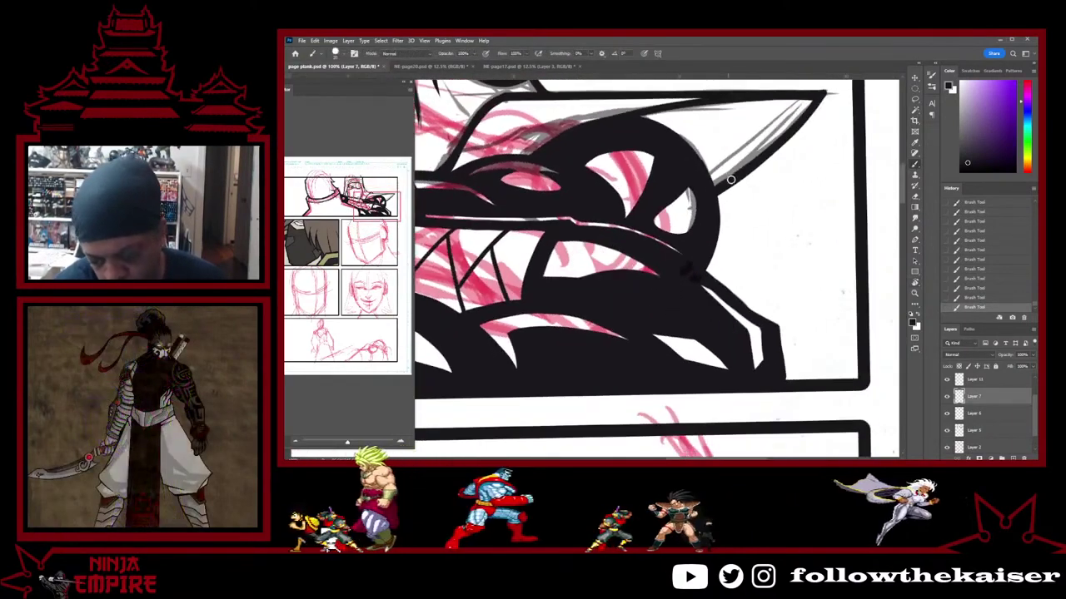
Ink the nose line below the eyepiece on the sword-wielding character's face, and clean its tip with the Eraser
{"action": "key", "text": "ctrl+minus"}
{"action": "key", "text": "ctrl+minus"}
{"action": "key", "text": "ctrl+minus"}
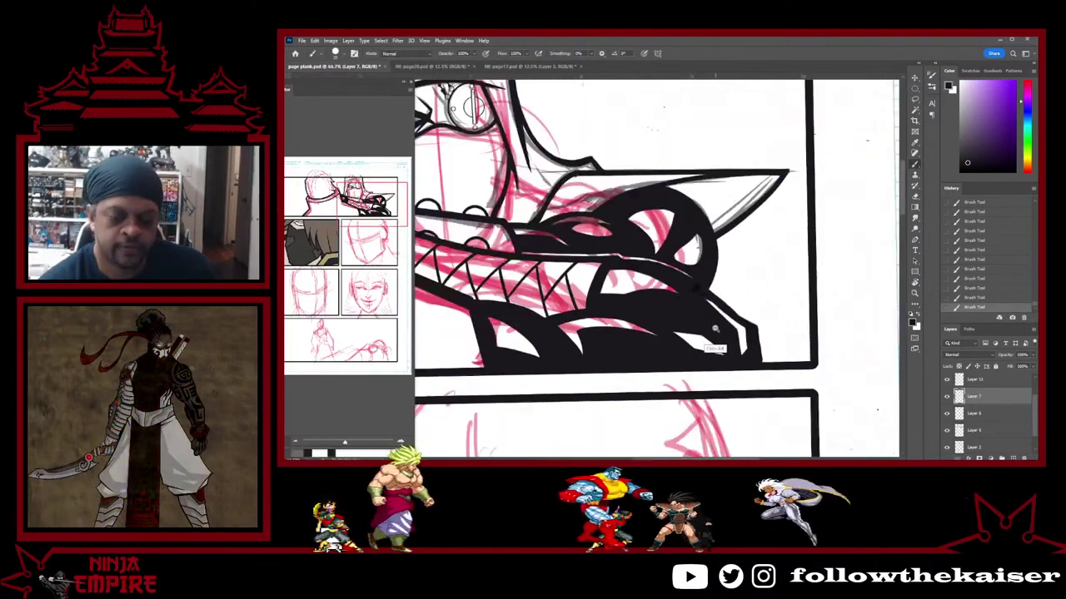
{"action": "left_click_drag", "start_coordinate": [690, 338], "coordinate": [722, 334]}
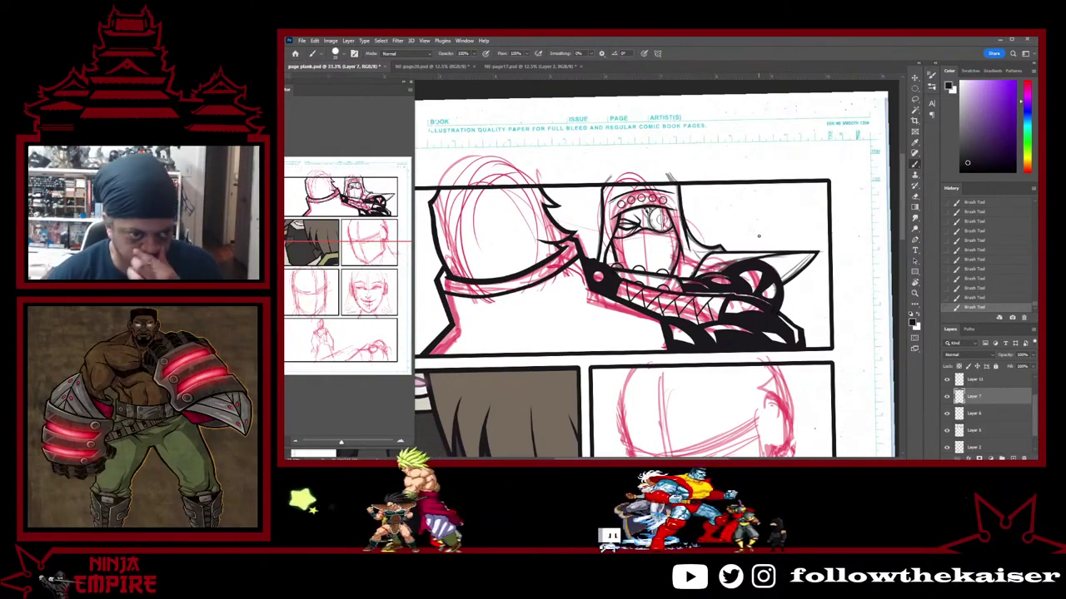
{"action": "scroll", "coordinate": [646, 248], "scroll_direction": "up", "scroll_amount": 3}
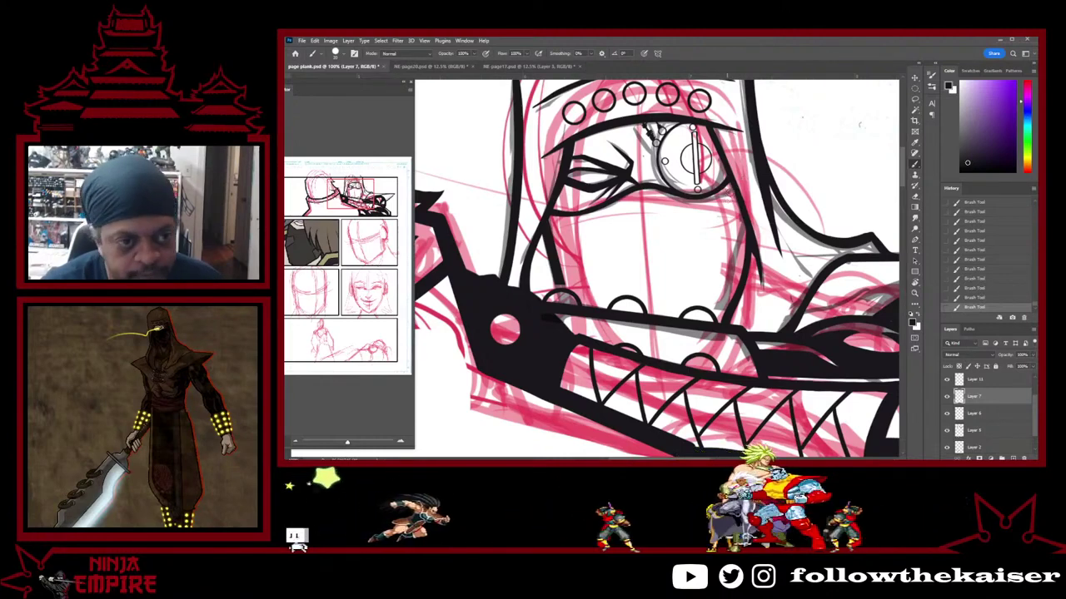
{"action": "mouse_move", "coordinate": [735, 195]}
{"action": "left_mouse_down"}
{"action": "mouse_move", "coordinate": [719, 230]}
{"action": "mouse_move", "coordinate": [695, 227]}
{"action": "left_mouse_up"}
{"action": "key", "text": "e"}
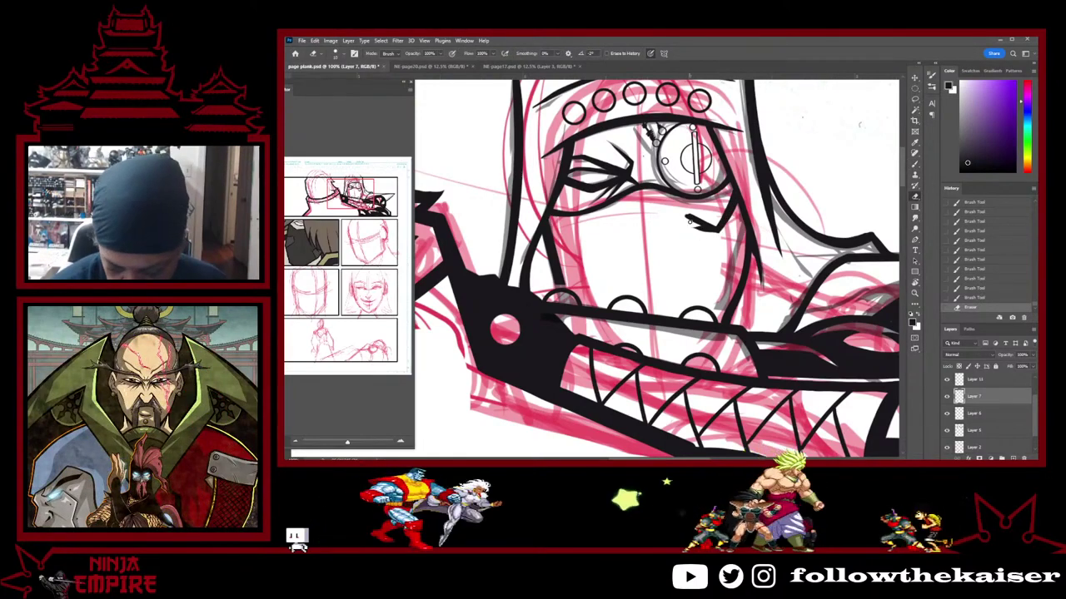
Draw the angular outline of the open mouth beneath the nose with the Brush, and tidy its corners
{"action": "key", "text": "b"}
{"action": "mouse_move", "coordinate": [688, 227]}
{"action": "left_mouse_down"}
{"action": "mouse_move", "coordinate": [671, 252]}
{"action": "mouse_move", "coordinate": [708, 273]}
{"action": "mouse_move", "coordinate": [733, 246]}
{"action": "left_mouse_up"}
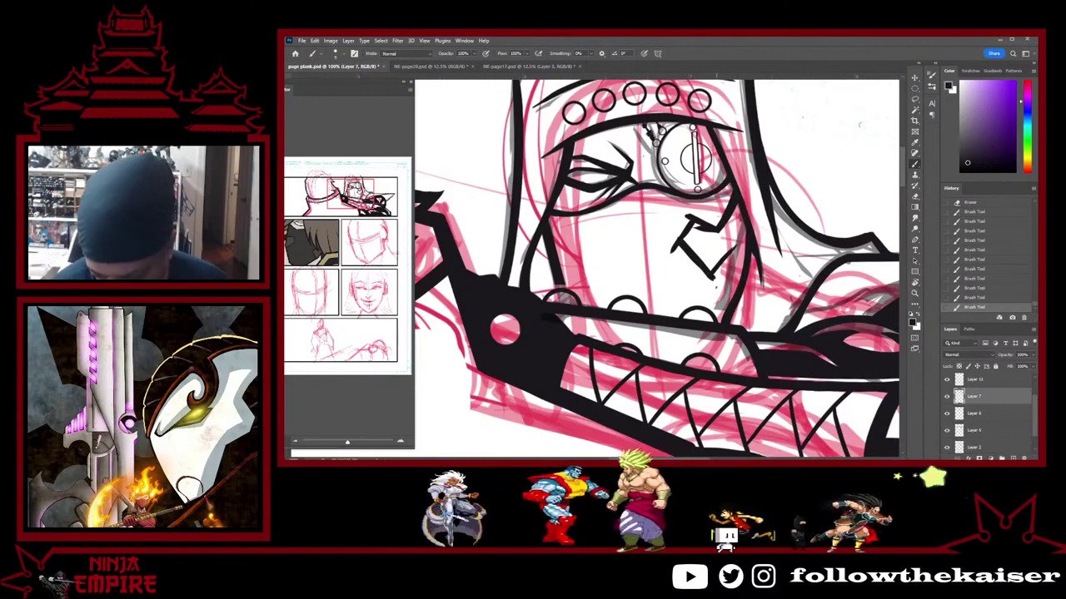
{"action": "mouse_move", "coordinate": [714, 284]}
{"action": "left_mouse_down"}
{"action": "mouse_move", "coordinate": [728, 256]}
{"action": "mouse_move", "coordinate": [689, 249]}
{"action": "left_mouse_up"}
{"action": "key", "text": "e"}
{"action": "key", "text": "b"}
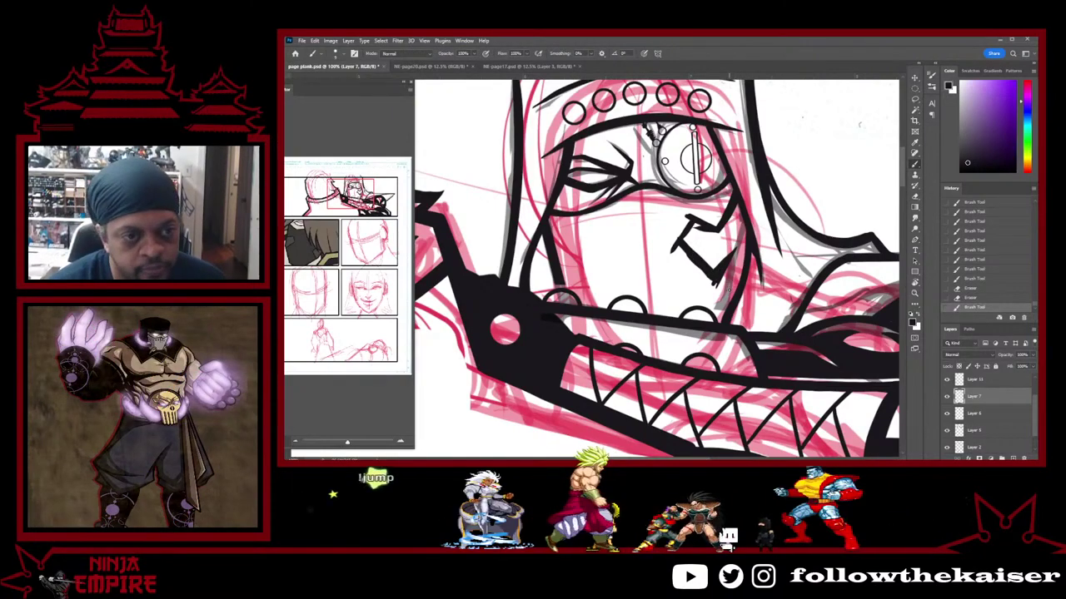
Fill the open mouth with solid black, leaving a jagged inner edge, and ink the lower lip line beneath it
{"action": "key", "text": "r"}
{"action": "mouse_move", "coordinate": [714, 261]}
{"action": "left_mouse_down"}
{"action": "mouse_move", "coordinate": [714, 281]}
{"action": "mouse_move", "coordinate": [663, 350]}
{"action": "left_mouse_up"}
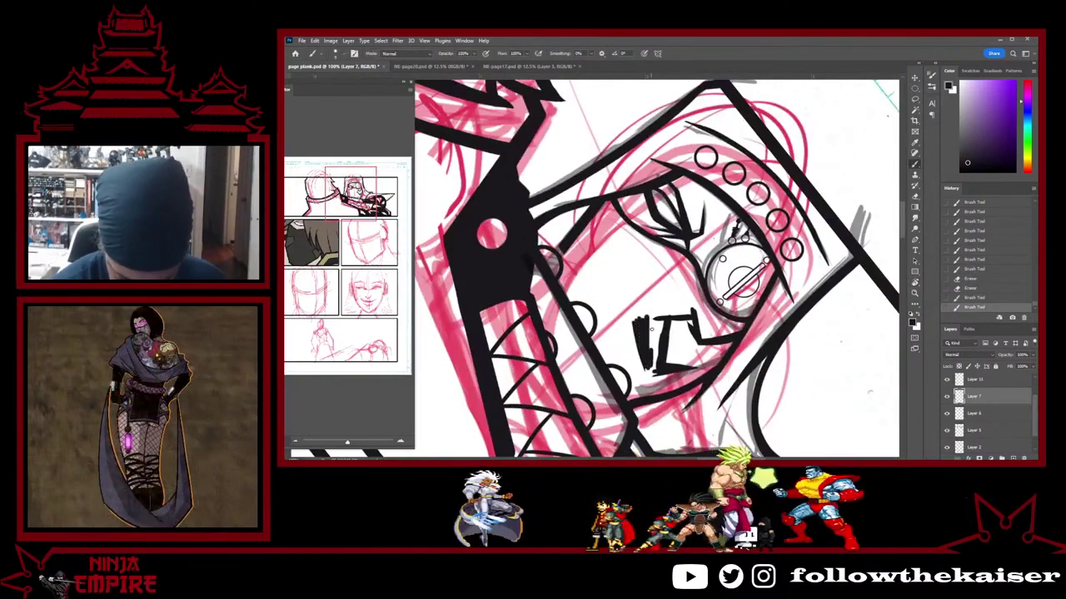
{"action": "key", "text": "r"}
{"action": "left_click_drag", "start_coordinate": [694, 315], "coordinate": [723, 142]}
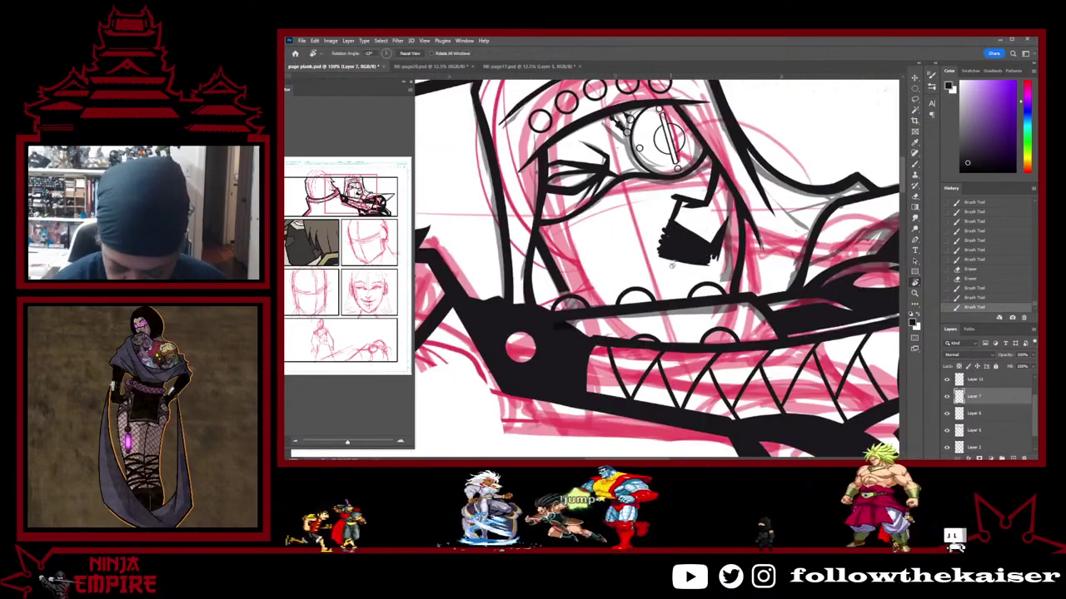
{"action": "key", "text": "b"}
{"action": "left_click_drag", "start_coordinate": [671, 263], "coordinate": [679, 278]}
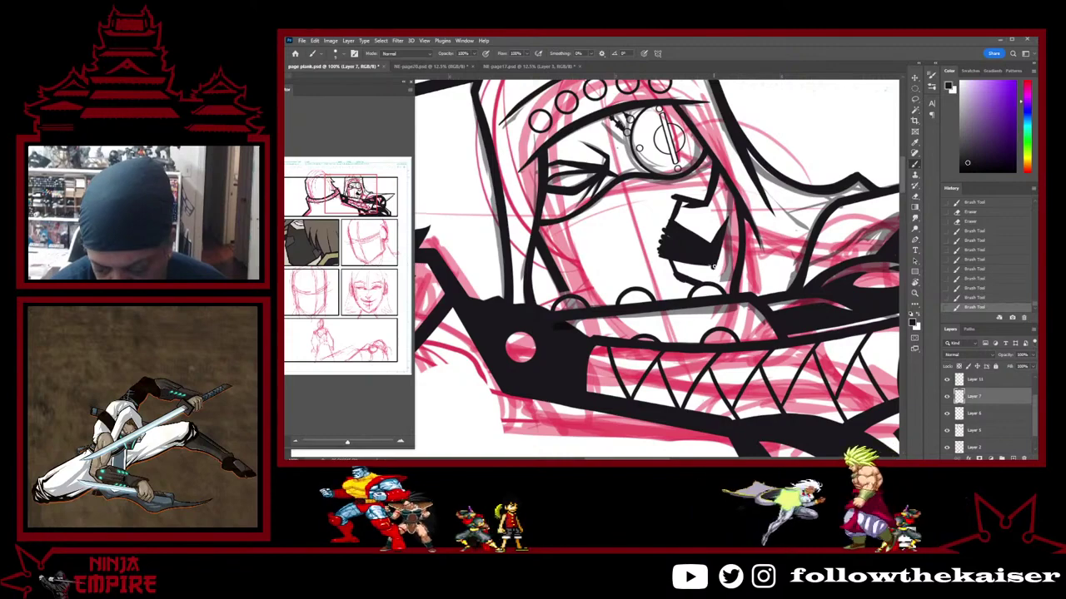
Ink the curved line at the inner corner of the mouth, and clean up stray marks beside the eyepiece with the Eraser
{"action": "key", "text": "r"}
{"action": "left_click_drag", "start_coordinate": [741, 244], "coordinate": [723, 339]}
{"action": "key", "text": "b"}
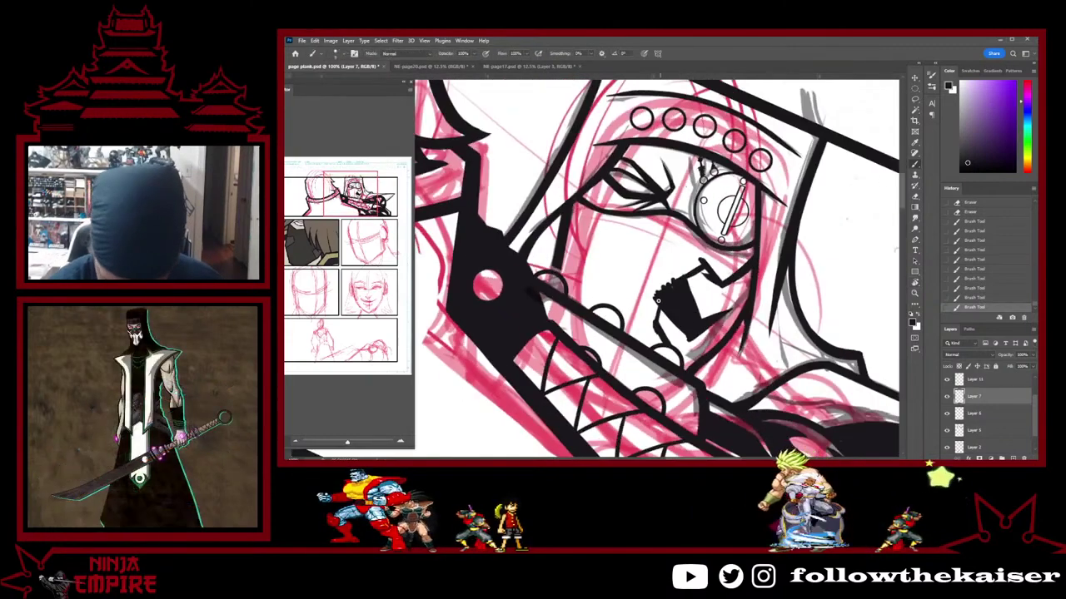
{"action": "key", "text": "e"}
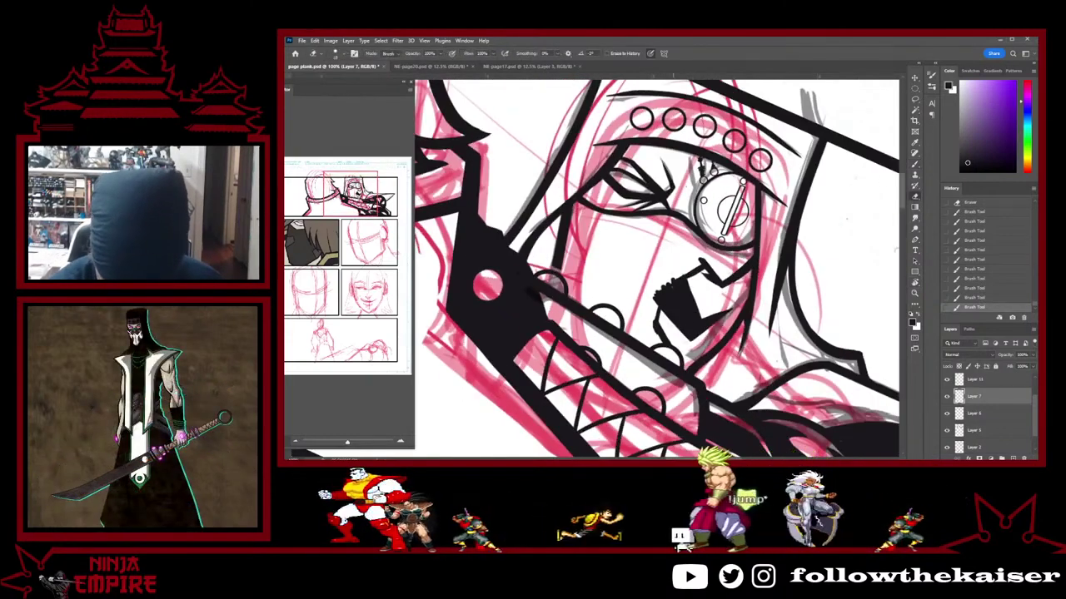
{"action": "left_click_drag", "start_coordinate": [691, 171], "coordinate": [698, 164]}
{"action": "key", "text": "b"}
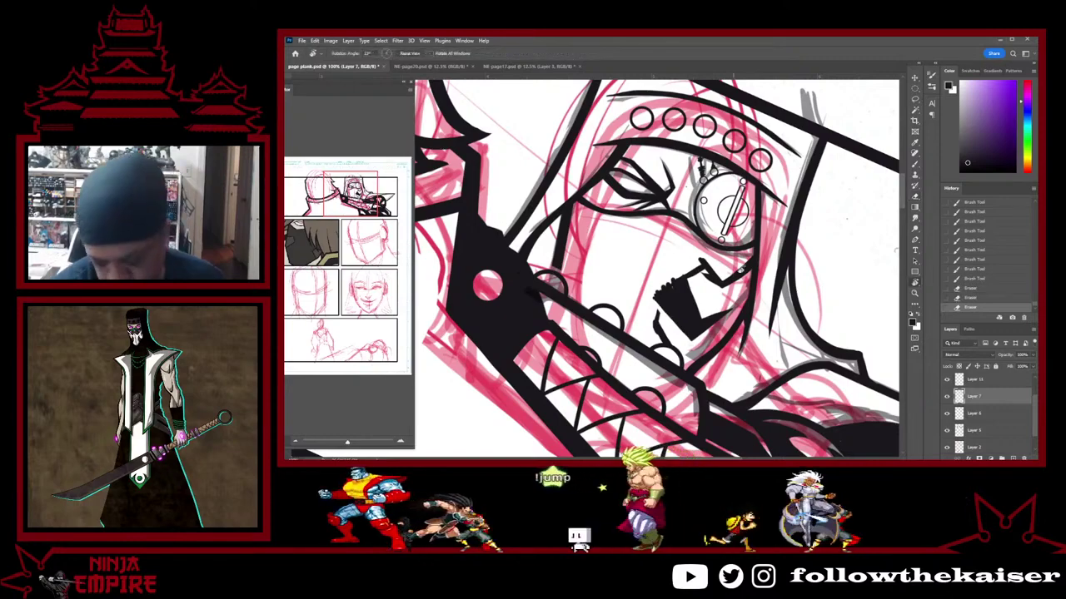
Darken the gap between the mouth and its inner corner line, and thicken the tip of the nose
{"action": "key", "text": "r"}
{"action": "left_click_drag", "start_coordinate": [706, 321], "coordinate": [715, 243]}
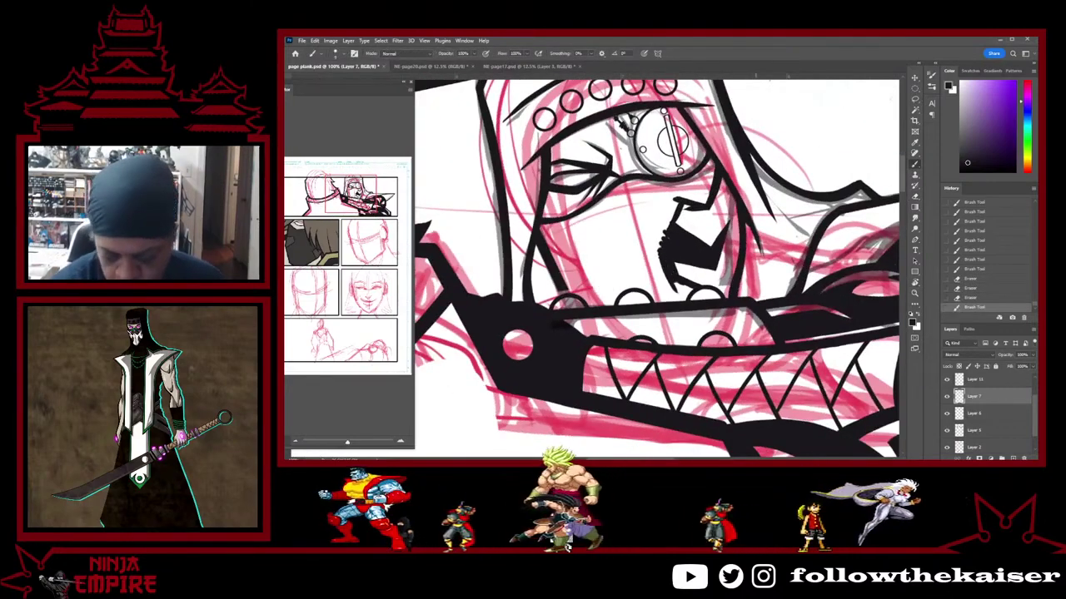
{"action": "key", "text": "r"}
{"action": "left_click_drag", "start_coordinate": [729, 216], "coordinate": [718, 340]}
{"action": "key", "text": "b"}
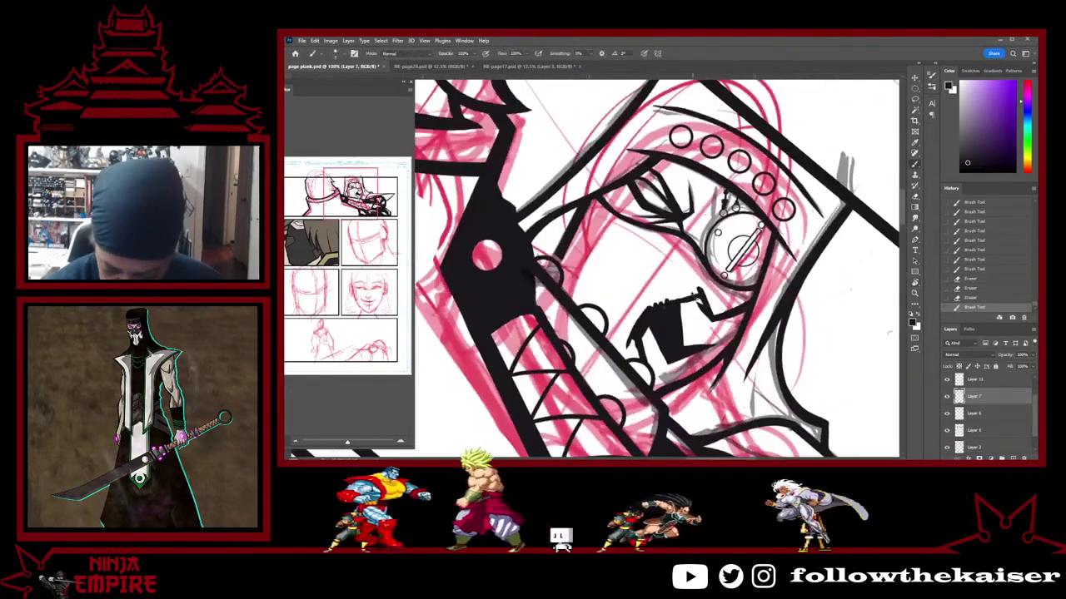
{"action": "left_click_drag", "start_coordinate": [697, 291], "coordinate": [690, 294]}
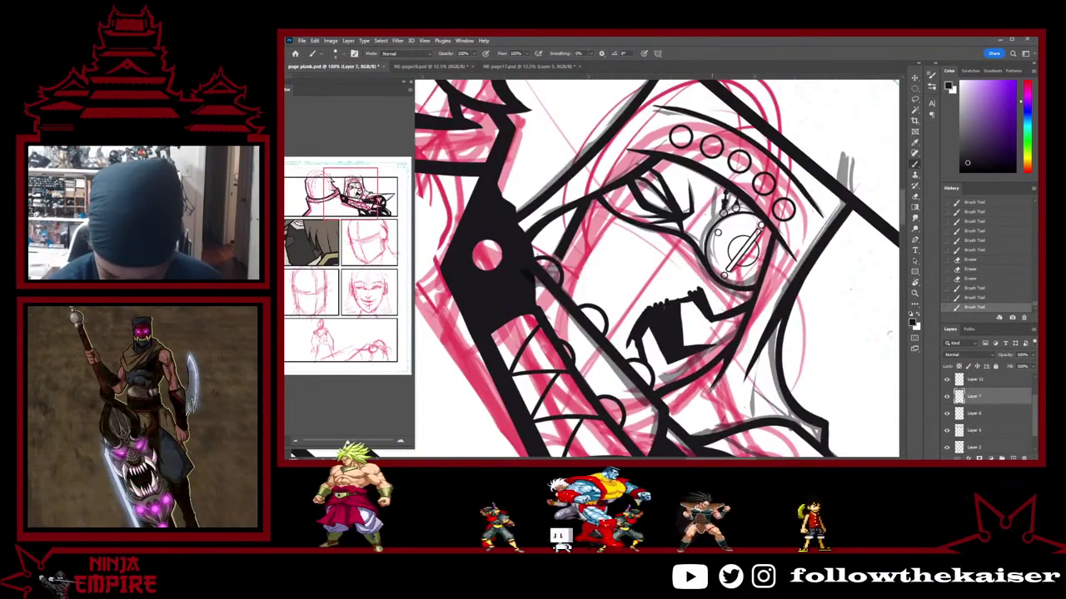
Refine the nose and mouth edges with the Eraser and Brush, and rotate the canvas back to nearly upright
{"action": "key", "text": "r"}
{"action": "mouse_move", "coordinate": [716, 326]}
{"action": "left_mouse_down"}
{"action": "mouse_move", "coordinate": [725, 303]}
{"action": "mouse_move", "coordinate": [715, 185]}
{"action": "left_mouse_up"}
{"action": "key", "text": "e"}
{"action": "key", "text": "b"}
{"action": "key", "text": "r"}
{"action": "left_click_drag", "start_coordinate": [774, 252], "coordinate": [773, 297]}
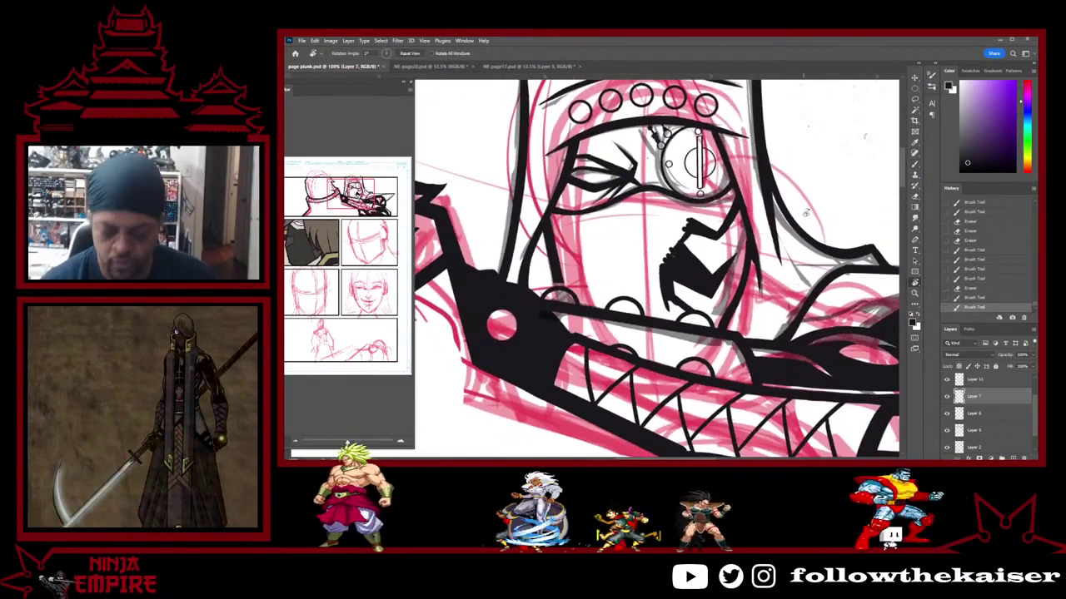
Undo the last brush stroke and block in solid black across the lower face above the weapon, working around the round studs
{"action": "key", "text": "b"}
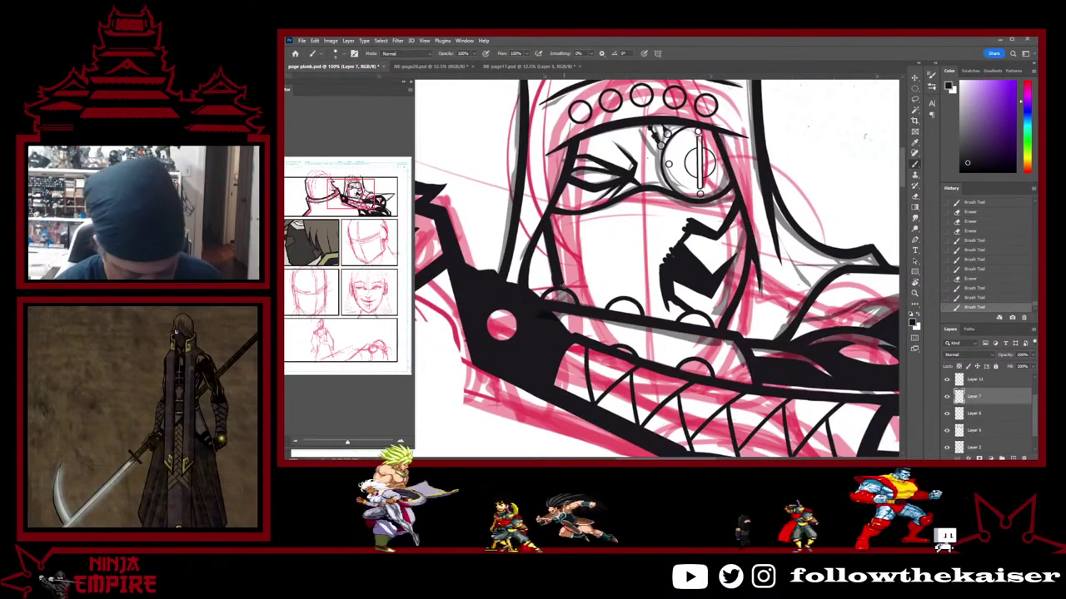
{"action": "key", "text": "ctrl+z"}
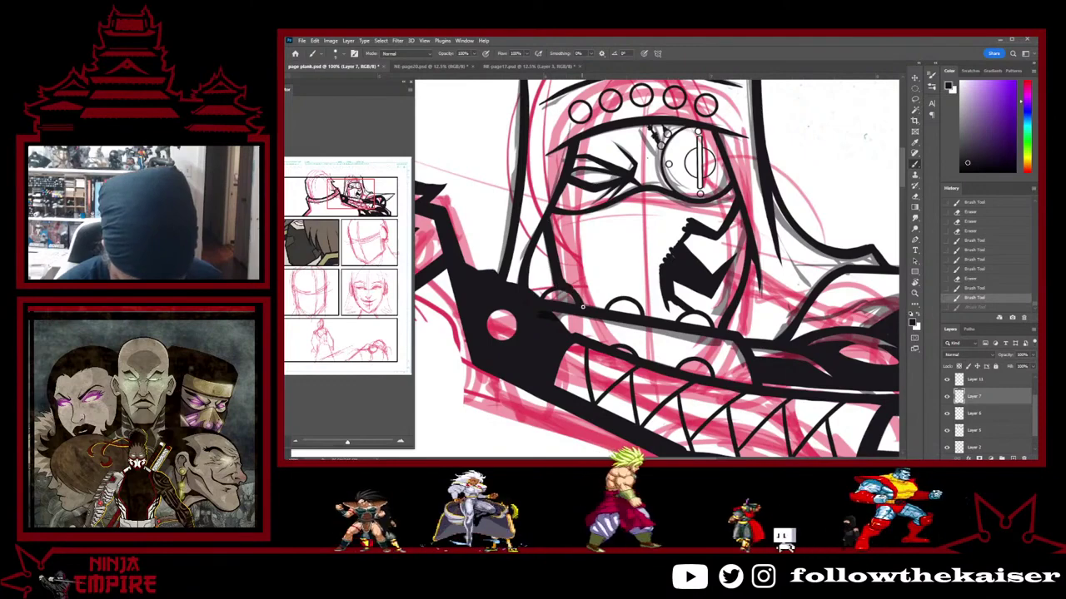
{"action": "left_click_drag", "start_coordinate": [588, 297], "coordinate": [641, 300]}
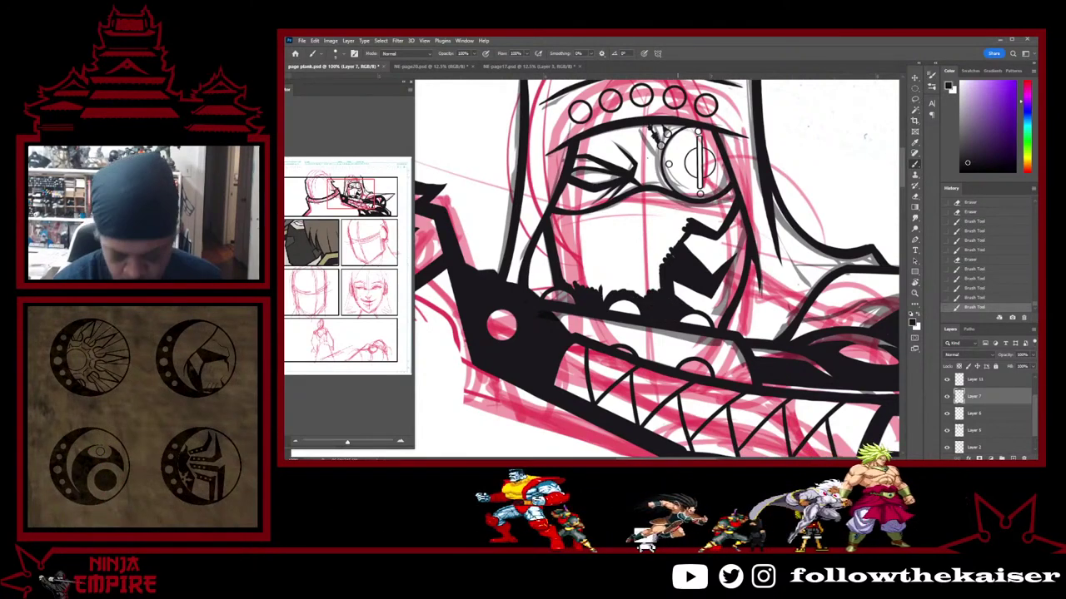
{"action": "left_click_drag", "start_coordinate": [579, 231], "coordinate": [596, 290]}
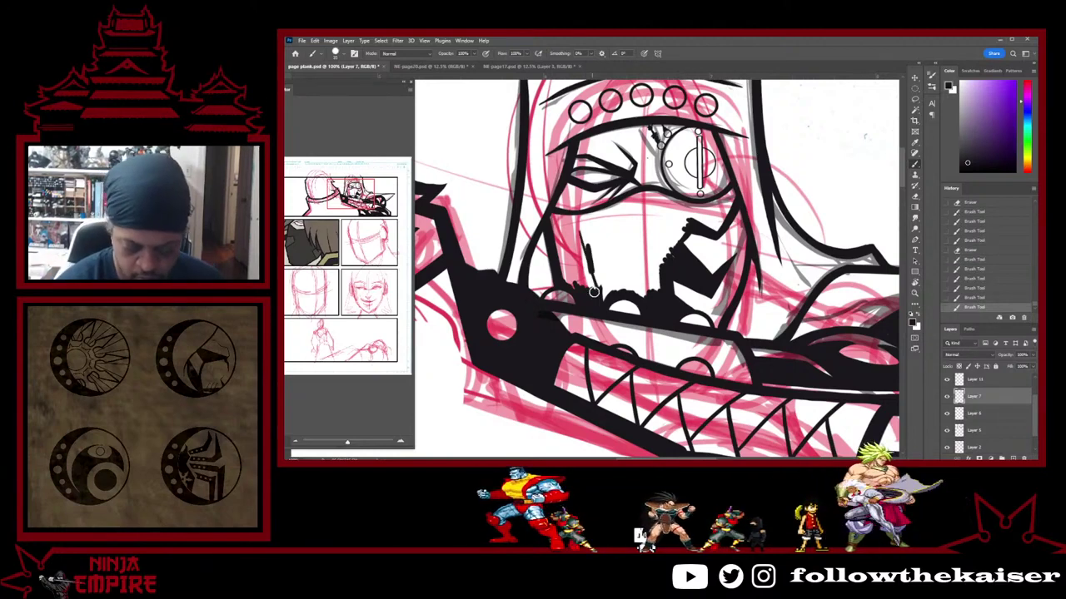
{"action": "mouse_move", "coordinate": [584, 240]}
{"action": "left_mouse_down"}
{"action": "mouse_move", "coordinate": [595, 296]}
{"action": "mouse_move", "coordinate": [565, 279]}
{"action": "left_mouse_up"}
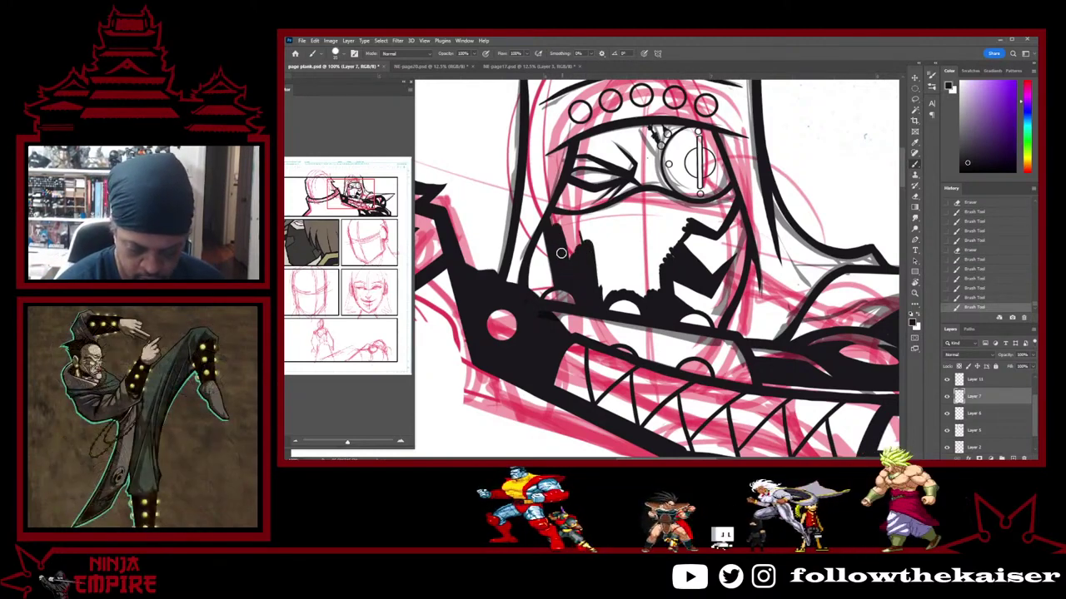
{"action": "mouse_move", "coordinate": [552, 219]}
{"action": "left_mouse_down"}
{"action": "mouse_move", "coordinate": [614, 235]}
{"action": "mouse_move", "coordinate": [559, 229]}
{"action": "mouse_move", "coordinate": [596, 285]}
{"action": "mouse_move", "coordinate": [610, 247]}
{"action": "mouse_move", "coordinate": [641, 278]}
{"action": "mouse_move", "coordinate": [672, 242]}
{"action": "left_mouse_up"}
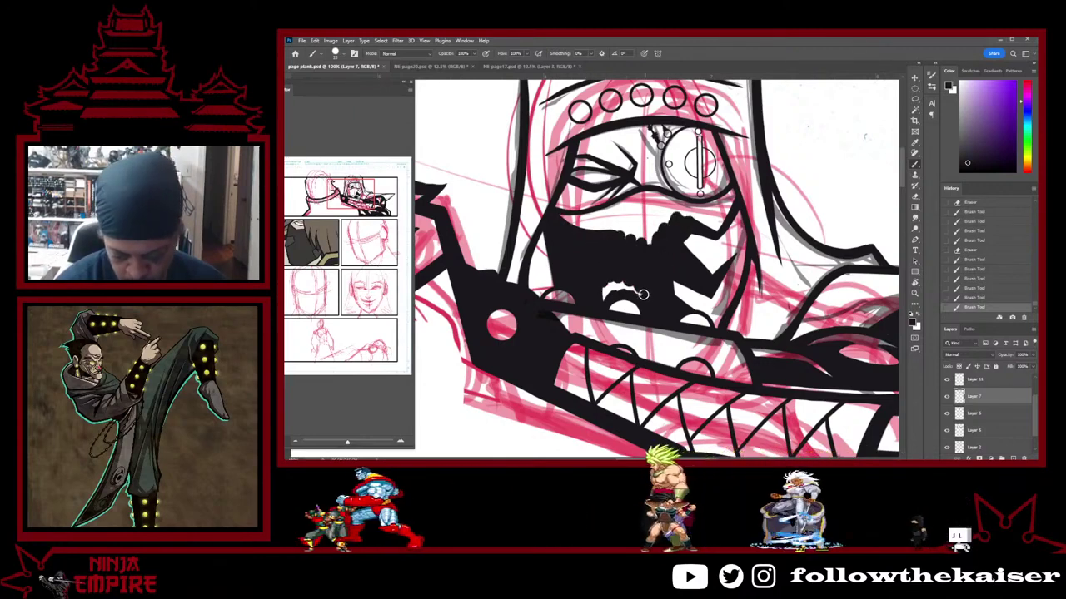
Extend the solid black up to the line beneath the eye and eyepiece, covering the remaining gap above the stud
{"action": "mouse_move", "coordinate": [638, 297]}
{"action": "left_mouse_down"}
{"action": "mouse_move", "coordinate": [603, 296]}
{"action": "mouse_move", "coordinate": [611, 279]}
{"action": "left_mouse_up"}
{"action": "mouse_move", "coordinate": [669, 238]}
{"action": "left_mouse_down"}
{"action": "mouse_move", "coordinate": [631, 214]}
{"action": "mouse_move", "coordinate": [696, 215]}
{"action": "left_mouse_up"}
{"action": "mouse_move", "coordinate": [716, 224]}
{"action": "left_mouse_down"}
{"action": "mouse_move", "coordinate": [720, 207]}
{"action": "mouse_move", "coordinate": [666, 208]}
{"action": "left_mouse_up"}
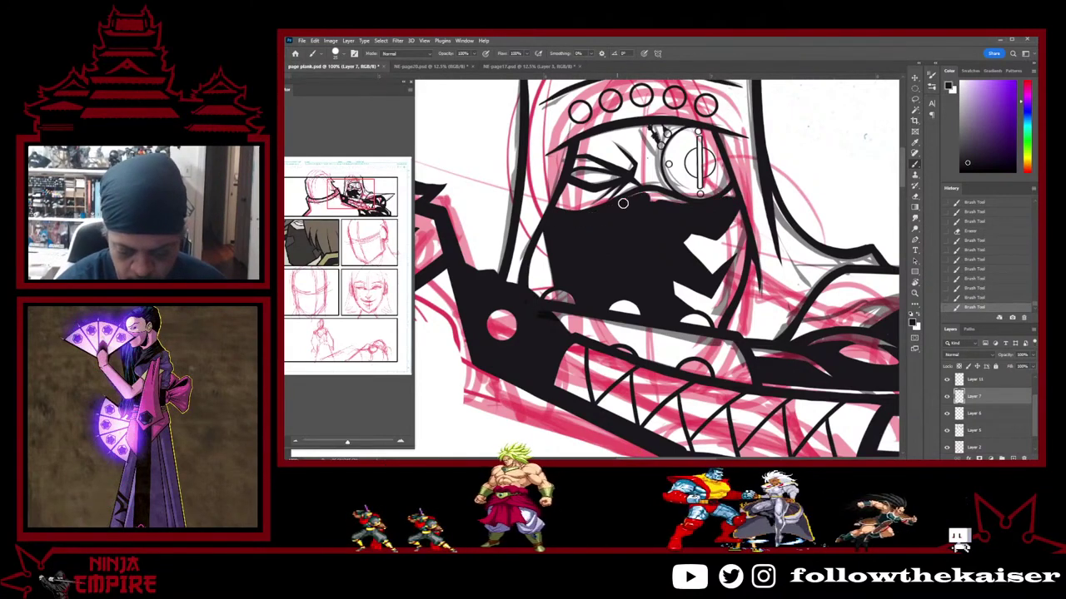
{"action": "mouse_move", "coordinate": [622, 203]}
{"action": "left_mouse_down"}
{"action": "mouse_move", "coordinate": [702, 212]}
{"action": "mouse_move", "coordinate": [729, 198]}
{"action": "left_mouse_up"}
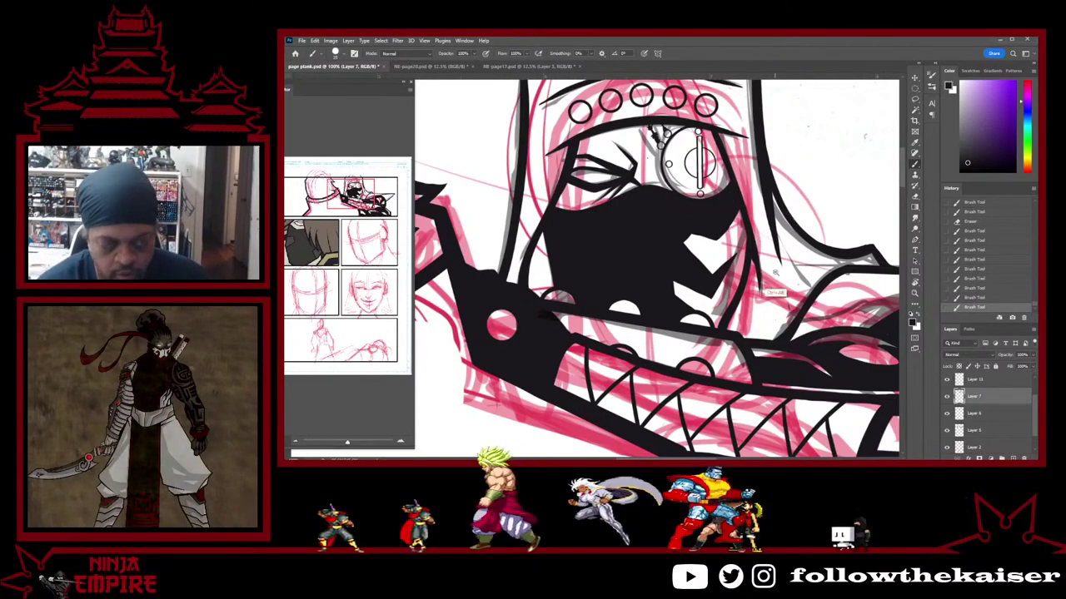
{"action": "scroll", "coordinate": [773, 323], "scroll_direction": "down", "scroll_amount": 3}
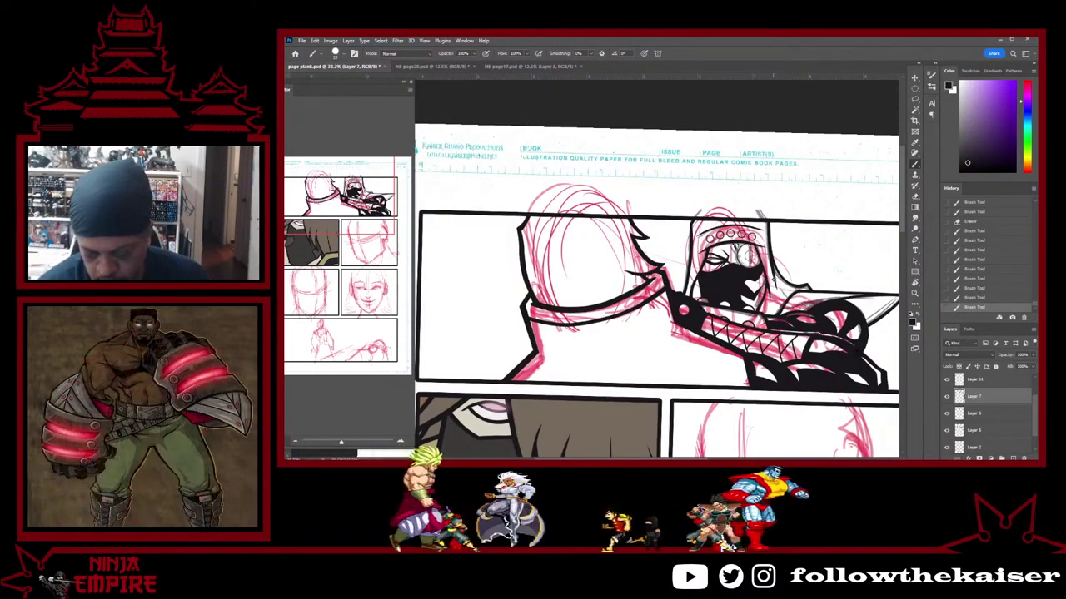
{"action": "scroll", "coordinate": [754, 309], "scroll_direction": "up", "scroll_amount": 4}
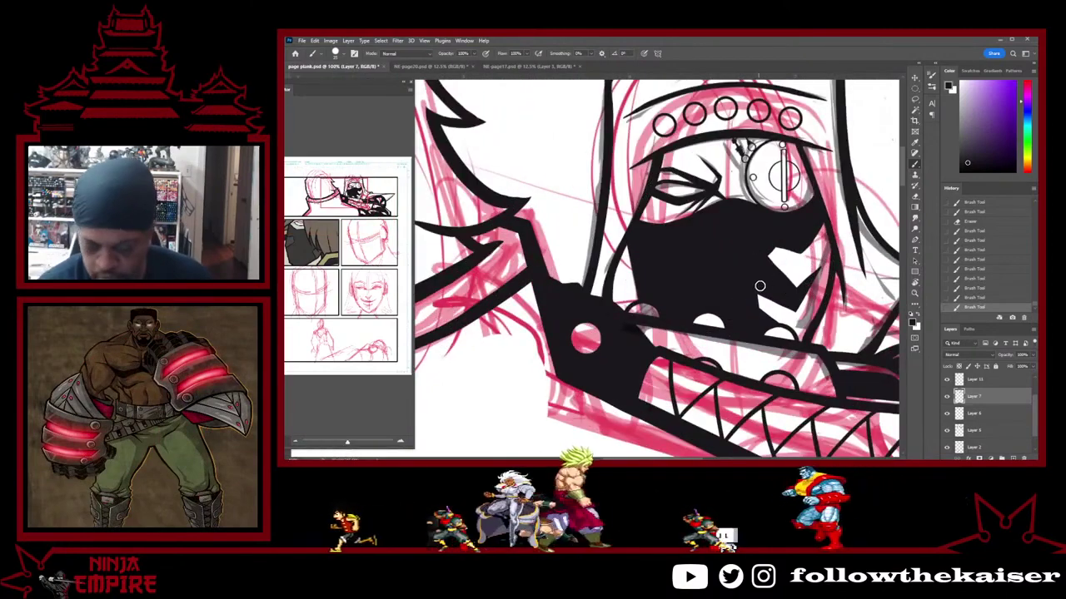
Erase a thin light line along the upper edge of the black face area, following the contour under the eye and eyepiece
{"action": "key", "text": "r"}
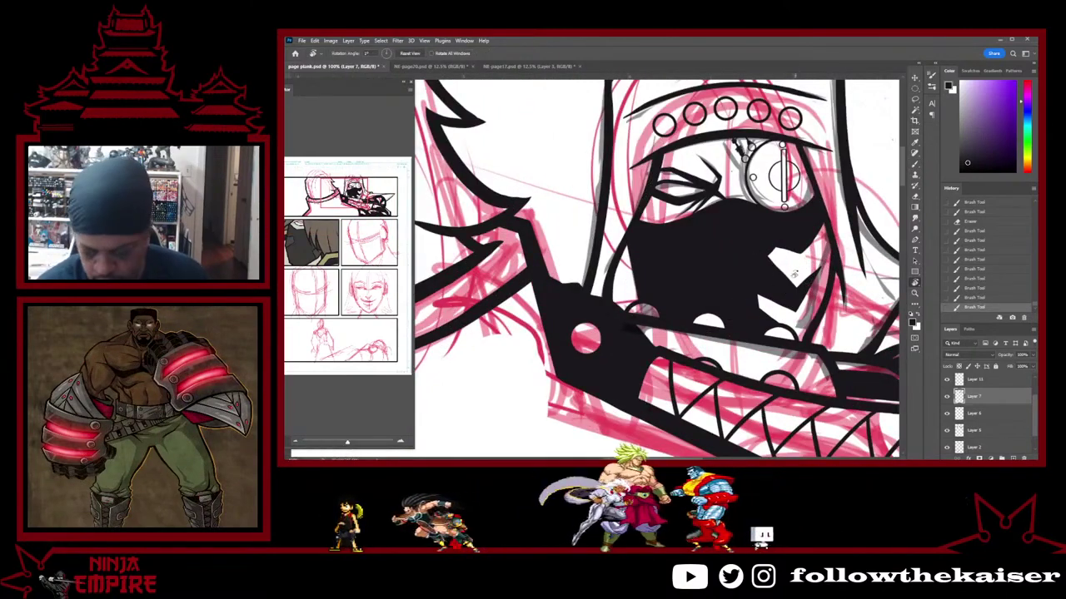
{"action": "left_click_drag", "start_coordinate": [794, 273], "coordinate": [683, 389]}
{"action": "left_click_drag", "start_coordinate": [683, 390], "coordinate": [634, 304]}
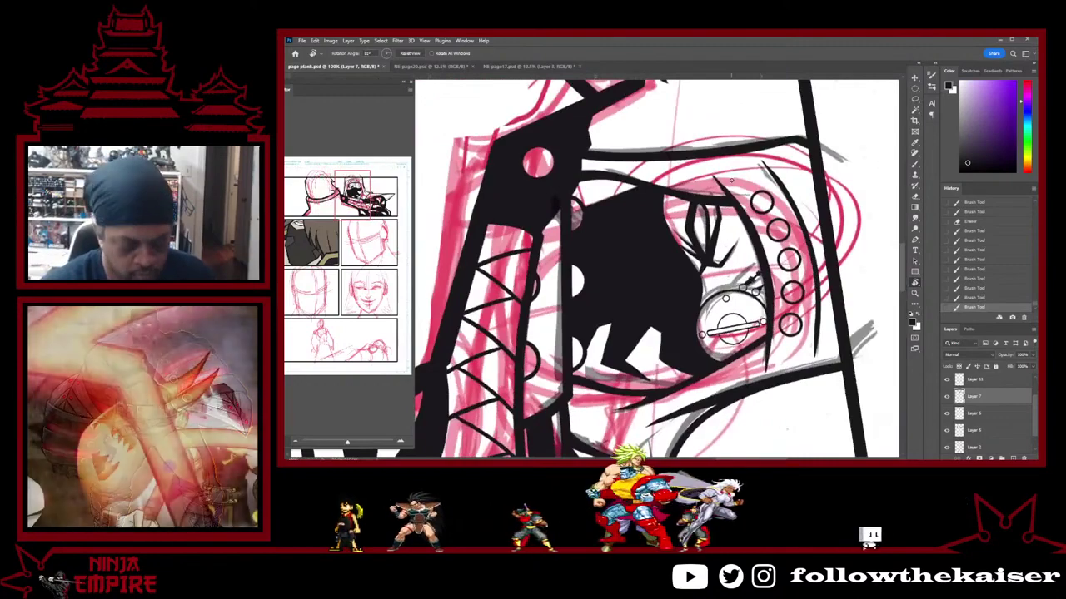
{"action": "key", "text": "e"}
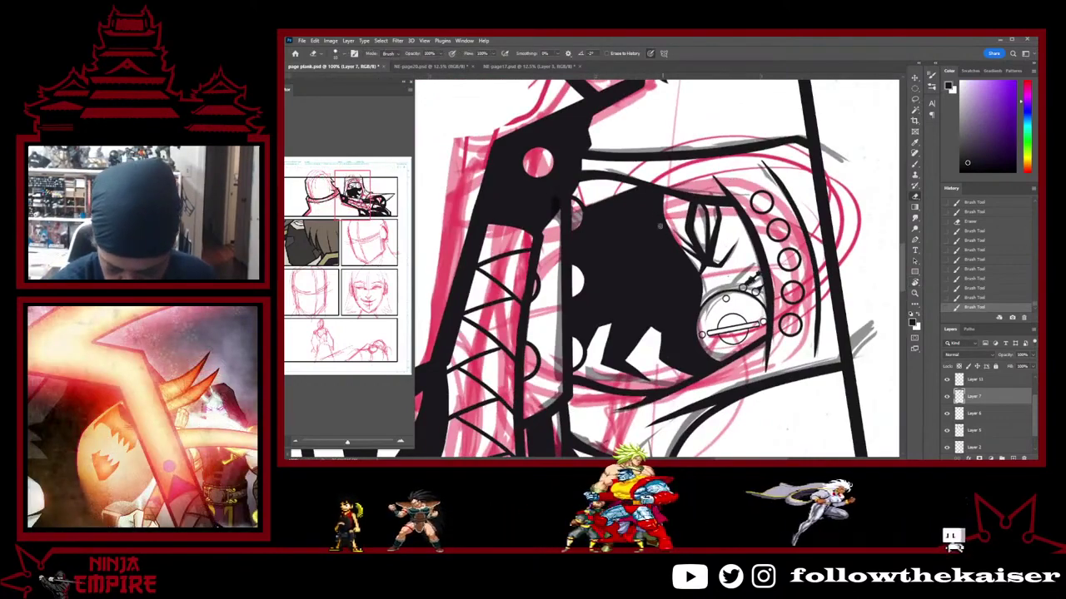
{"action": "left_click_drag", "start_coordinate": [663, 231], "coordinate": [688, 276]}
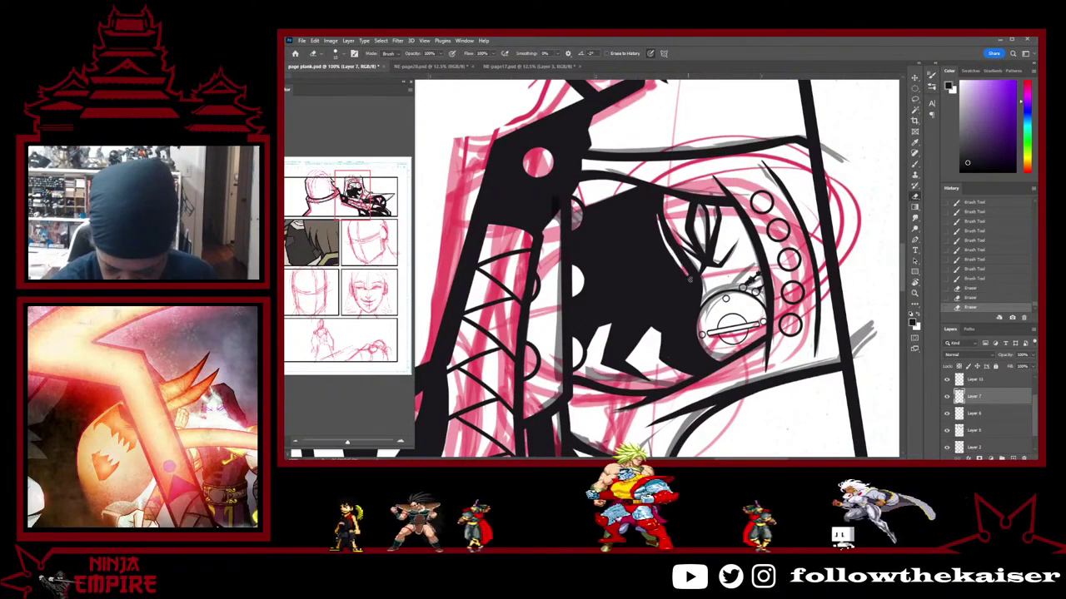
{"action": "mouse_move", "coordinate": [666, 240]}
{"action": "left_mouse_down"}
{"action": "mouse_move", "coordinate": [658, 217]}
{"action": "mouse_move", "coordinate": [680, 258]}
{"action": "mouse_move", "coordinate": [689, 324]}
{"action": "mouse_move", "coordinate": [692, 278]}
{"action": "mouse_move", "coordinate": [686, 335]}
{"action": "mouse_move", "coordinate": [696, 293]}
{"action": "mouse_move", "coordinate": [685, 343]}
{"action": "mouse_move", "coordinate": [690, 318]}
{"action": "mouse_move", "coordinate": [689, 348]}
{"action": "mouse_move", "coordinate": [704, 361]}
{"action": "mouse_move", "coordinate": [692, 332]}
{"action": "mouse_move", "coordinate": [710, 367]}
{"action": "left_mouse_up"}
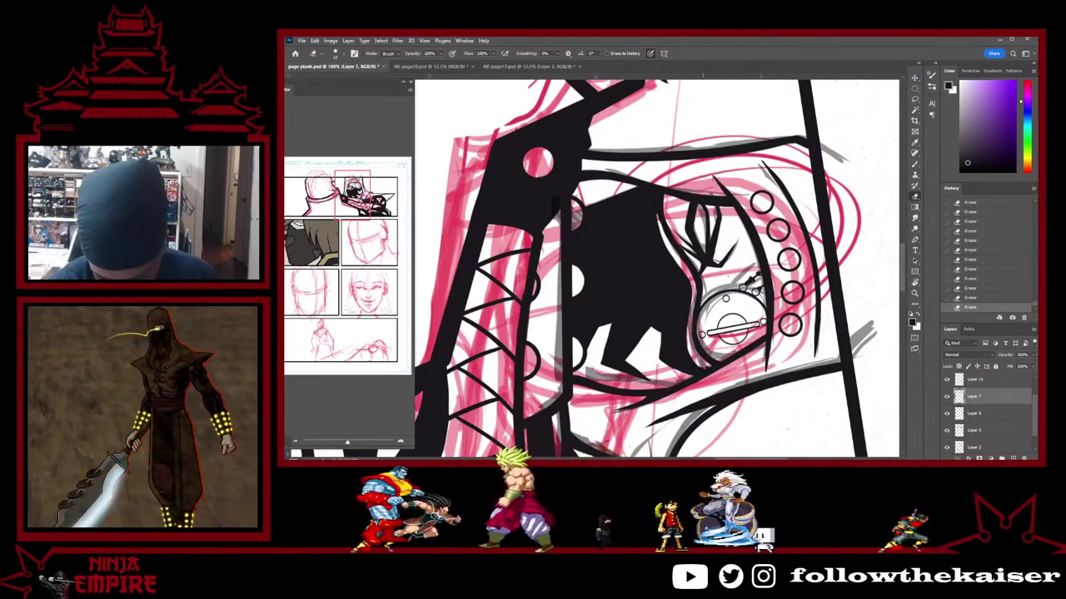
Erase a pointed notch into the black area below the closed eye and clean up its upper edge
{"action": "key", "text": "r"}
{"action": "mouse_move", "coordinate": [705, 374]}
{"action": "left_mouse_down"}
{"action": "mouse_move", "coordinate": [735, 348]}
{"action": "mouse_move", "coordinate": [745, 214]}
{"action": "mouse_move", "coordinate": [734, 178]}
{"action": "mouse_move", "coordinate": [758, 172]}
{"action": "mouse_move", "coordinate": [750, 158]}
{"action": "left_mouse_up"}
{"action": "key", "text": "b"}
{"action": "key", "text": "e"}
{"action": "left_click_drag", "start_coordinate": [603, 184], "coordinate": [663, 331]}
{"action": "key", "text": "r"}
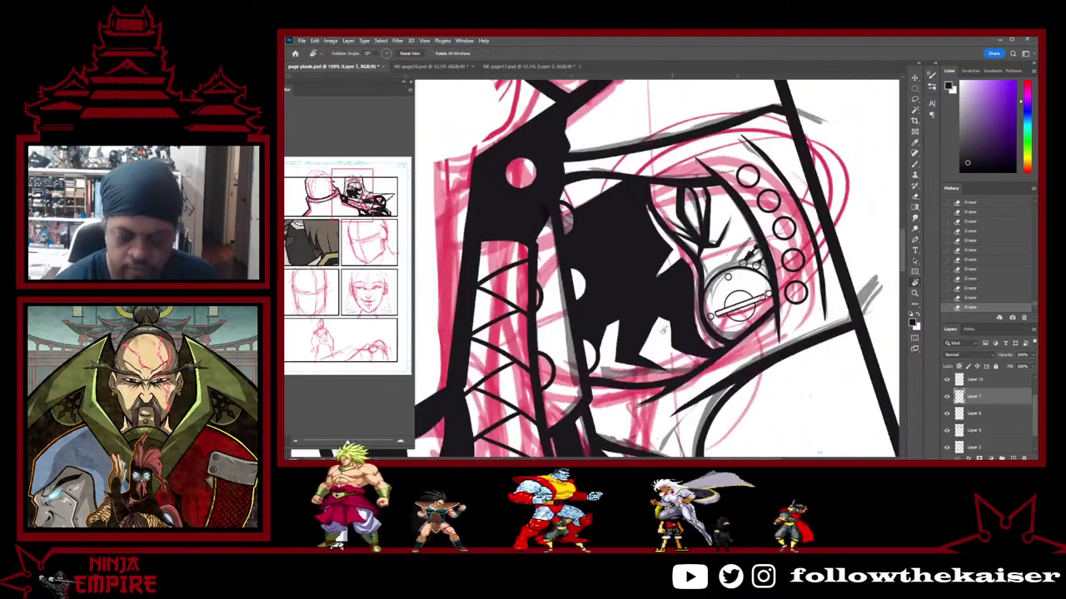
{"action": "key", "text": "b"}
{"action": "key", "text": "e"}
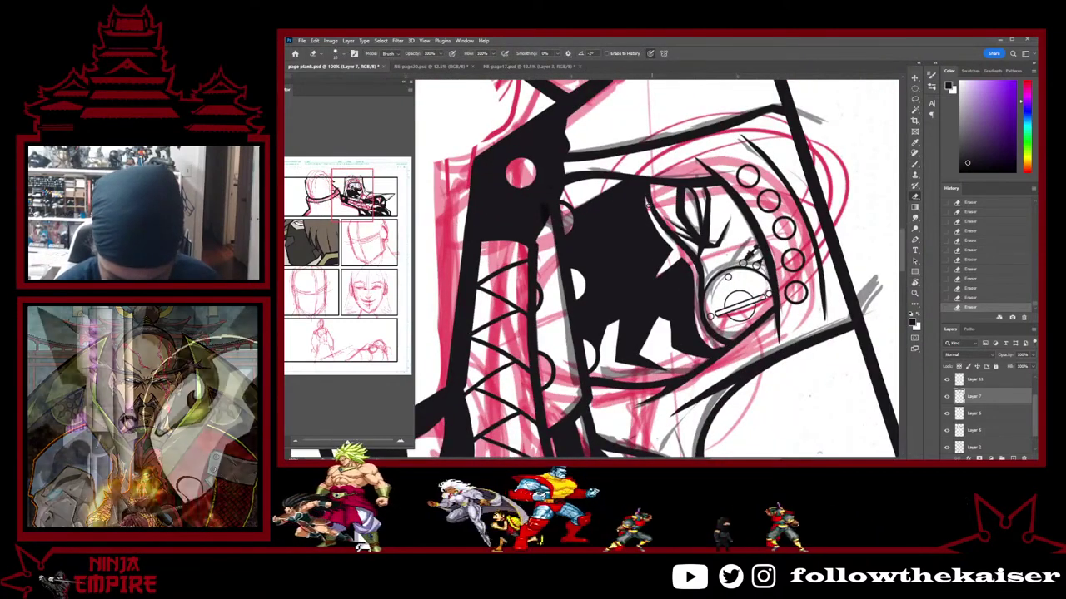
{"action": "key", "text": "r"}
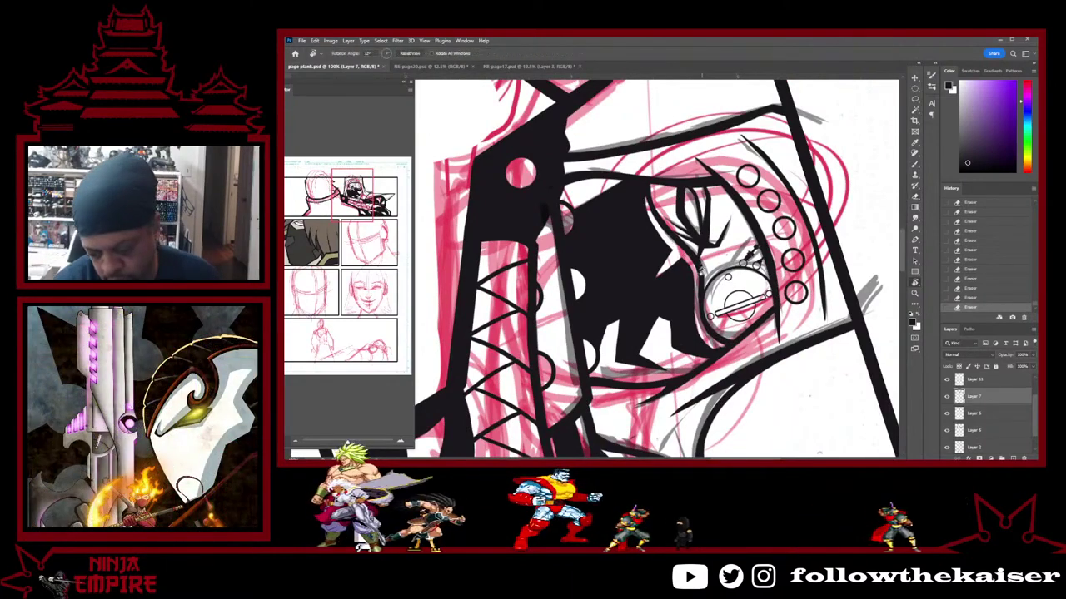
{"action": "key", "text": "e"}
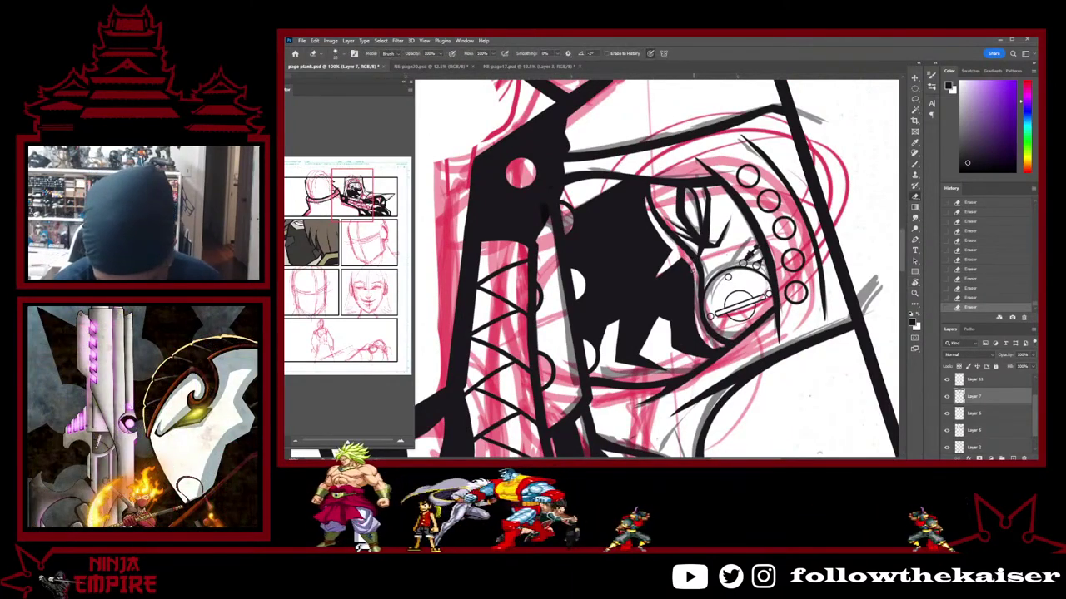
Touch up the black contour beside the eyepiece with a smaller brush
{"action": "key", "text": "r"}
{"action": "mouse_move", "coordinate": [712, 349]}
{"action": "left_mouse_down"}
{"action": "mouse_move", "coordinate": [723, 210]}
{"action": "mouse_move", "coordinate": [682, 158]}
{"action": "mouse_move", "coordinate": [527, 142]}
{"action": "left_mouse_up"}
{"action": "key", "text": "b"}
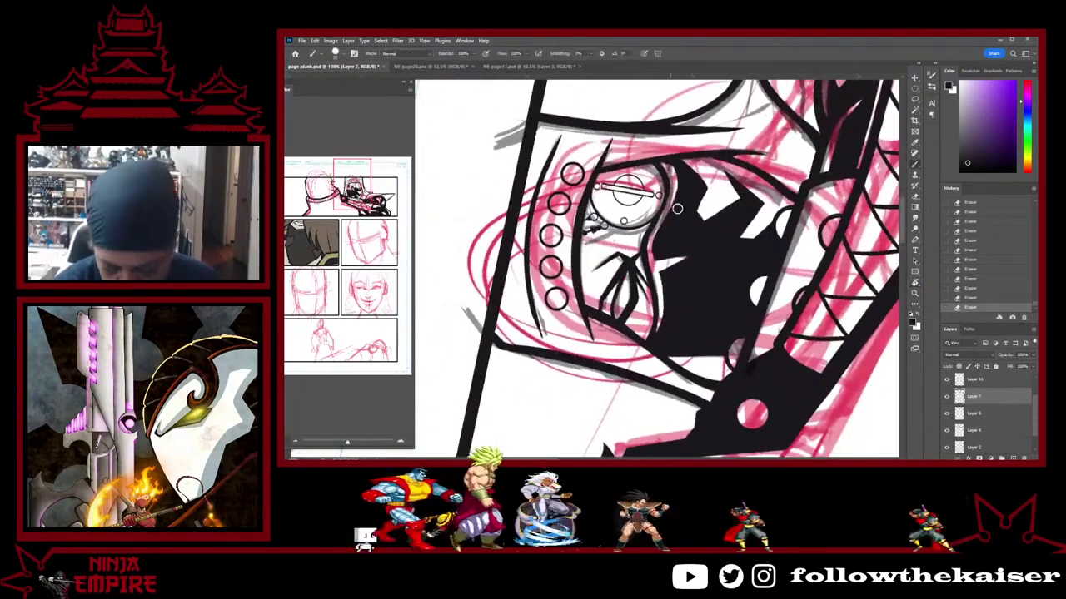
{"action": "mouse_move", "coordinate": [676, 198]}
{"action": "left_mouse_down"}
{"action": "mouse_move", "coordinate": [685, 180]}
{"action": "mouse_move", "coordinate": [673, 165]}
{"action": "mouse_move", "coordinate": [681, 186]}
{"action": "left_mouse_up"}
{"action": "key", "text": "bracketleft"}
{"action": "key", "text": "bracketleft"}
{"action": "key", "text": "bracketleft"}
{"action": "left_click_drag", "start_coordinate": [671, 163], "coordinate": [678, 185]}
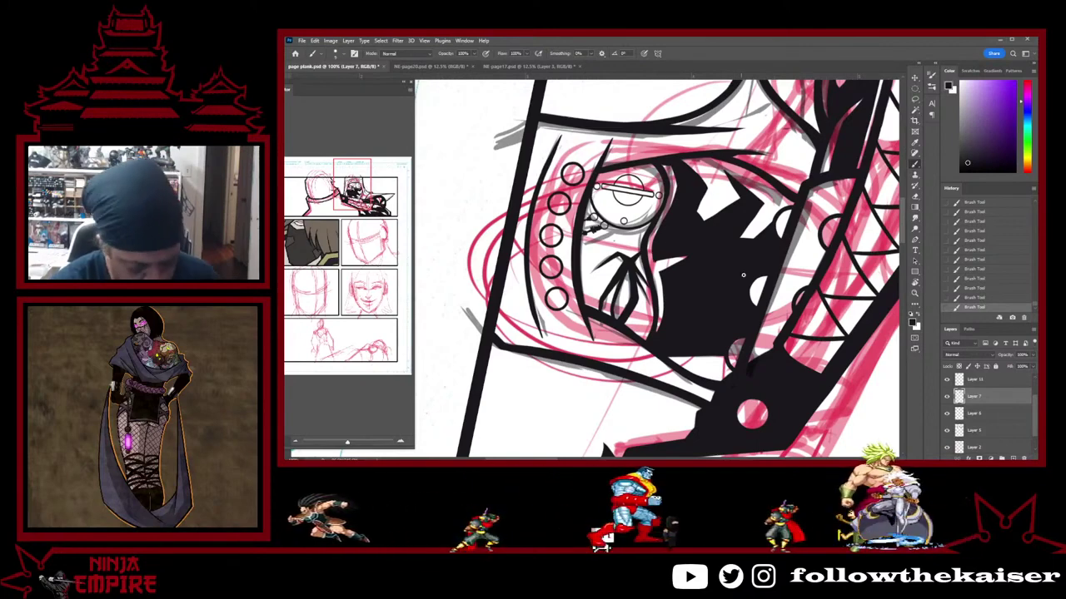
Trim the contour around the eyepiece's lower rim with the Eraser and rotate the canvas back toward upright
{"action": "key", "text": "e"}
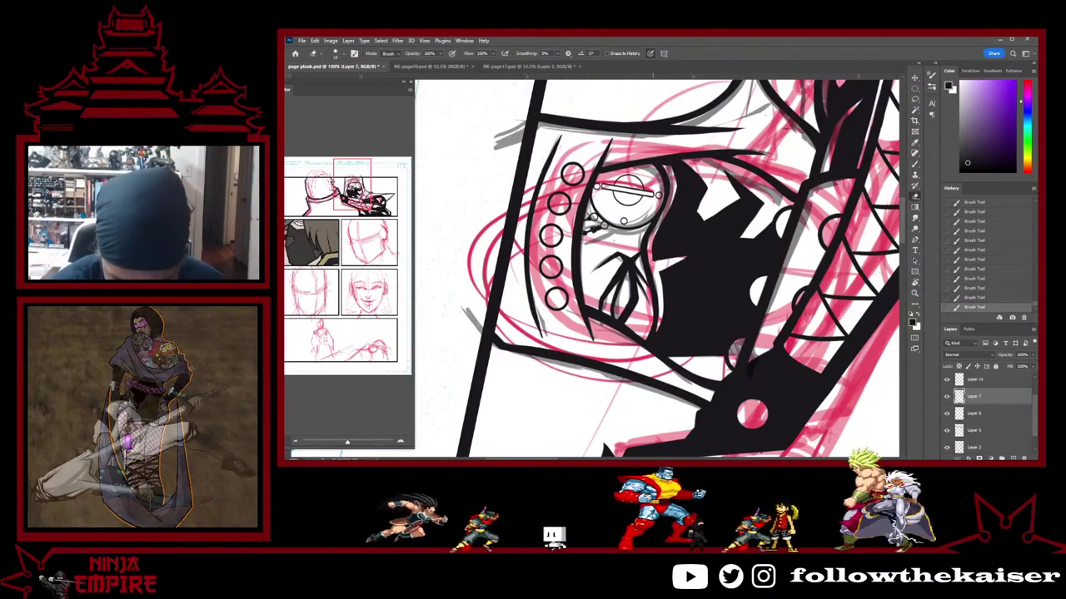
{"action": "left_click_drag", "start_coordinate": [657, 171], "coordinate": [665, 183]}
{"action": "key", "text": "r"}
{"action": "mouse_move", "coordinate": [723, 237]}
{"action": "left_mouse_down"}
{"action": "mouse_move", "coordinate": [714, 342]}
{"action": "mouse_move", "coordinate": [715, 244]}
{"action": "left_mouse_up"}
{"action": "left_click_drag", "start_coordinate": [606, 292], "coordinate": [603, 261]}
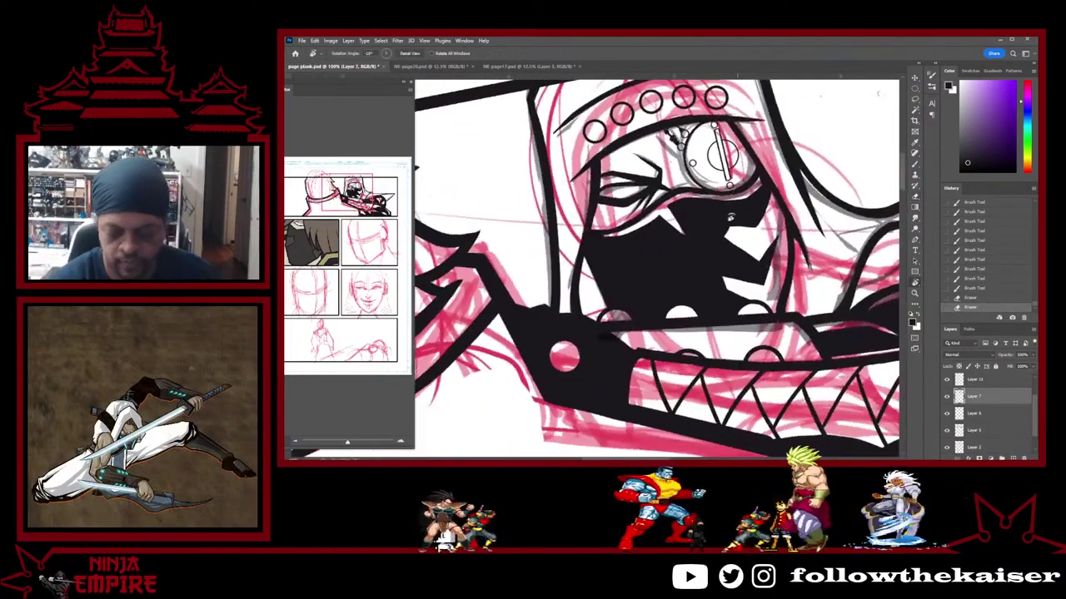
Erase a thin highlight line down the outer cheek edge of the black area, and tidy it with the Brush
{"action": "key", "text": "b"}
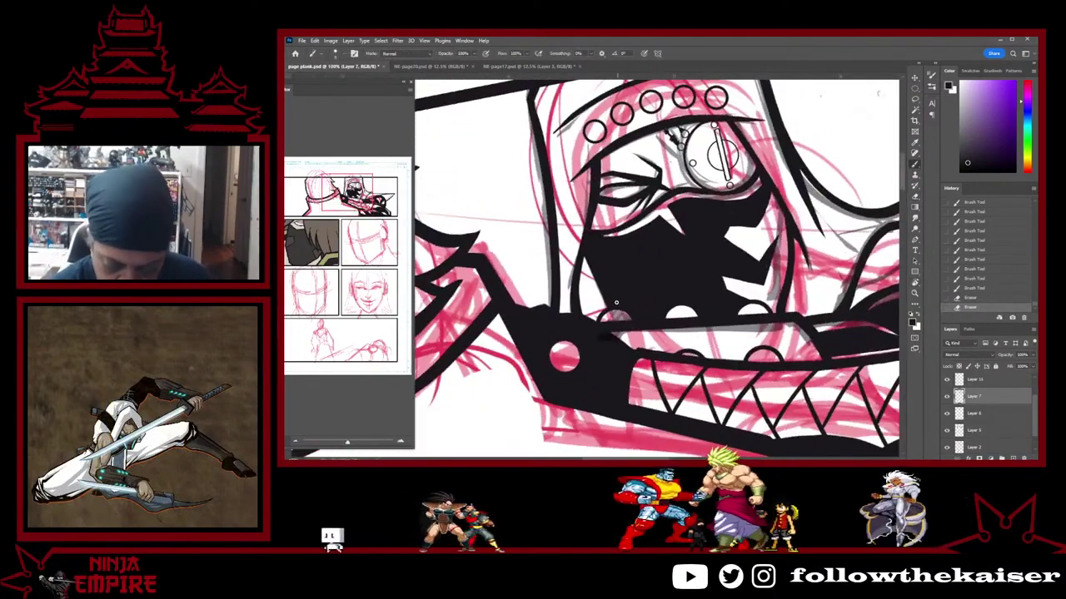
{"action": "key", "text": "e"}
{"action": "left_click_drag", "start_coordinate": [615, 310], "coordinate": [611, 299]}
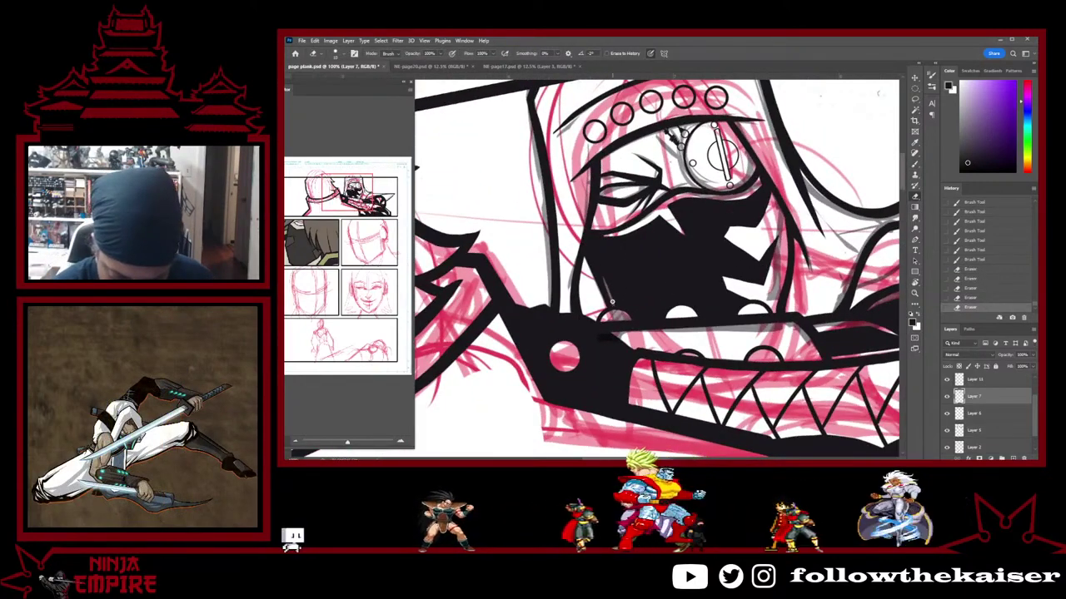
{"action": "left_click_drag", "start_coordinate": [598, 272], "coordinate": [615, 303]}
{"action": "key", "text": "b"}
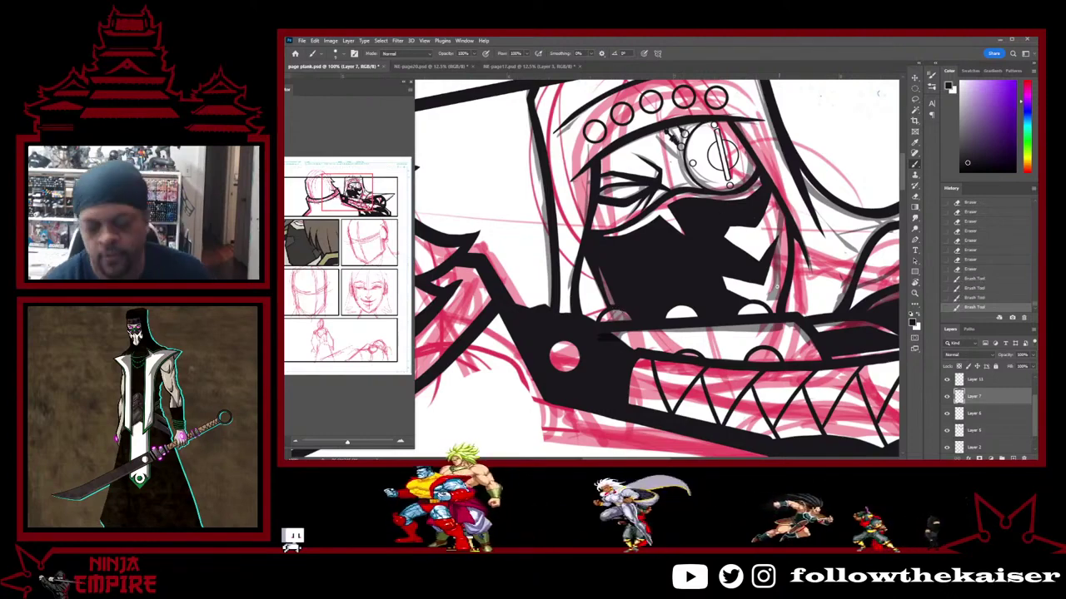
Reinforce the black contour line beneath the closed eye with short brush strokes
{"action": "scroll", "coordinate": [776, 314], "scroll_direction": "down", "scroll_amount": 3}
{"action": "left_click_drag", "start_coordinate": [799, 321], "coordinate": [727, 317]}
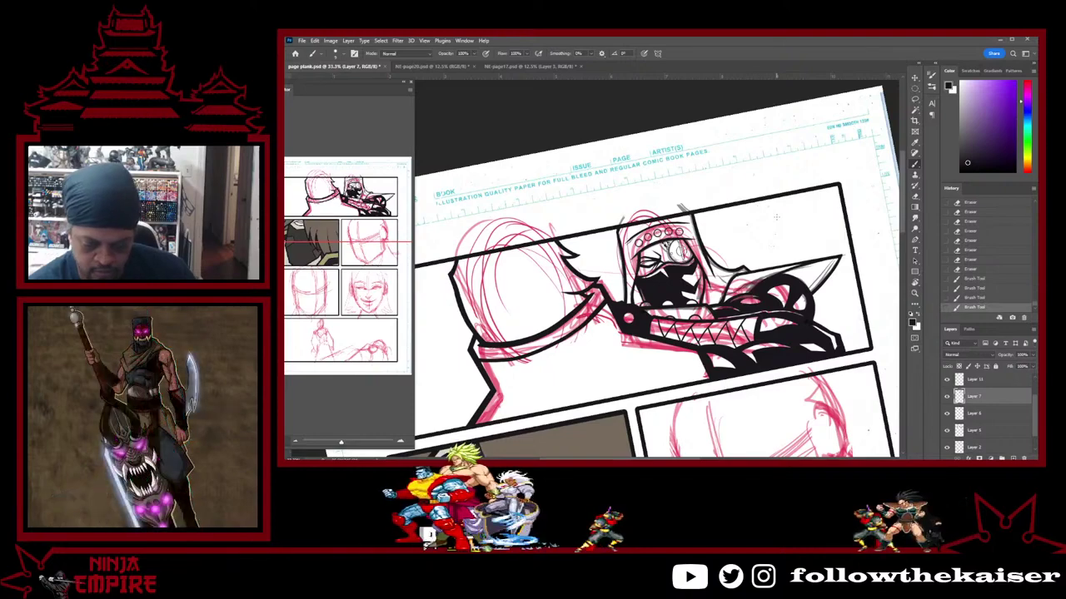
{"action": "key", "text": "r"}
{"action": "left_click_drag", "start_coordinate": [775, 218], "coordinate": [643, 306]}
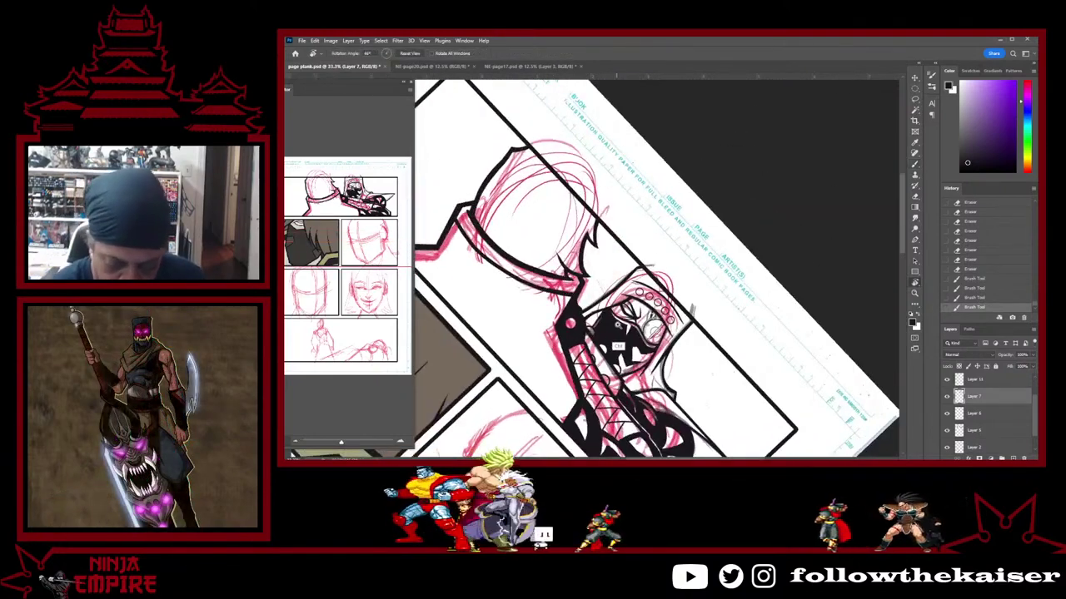
{"action": "scroll", "coordinate": [617, 345], "scroll_direction": "up", "scroll_amount": 6}
{"action": "key", "text": "b"}
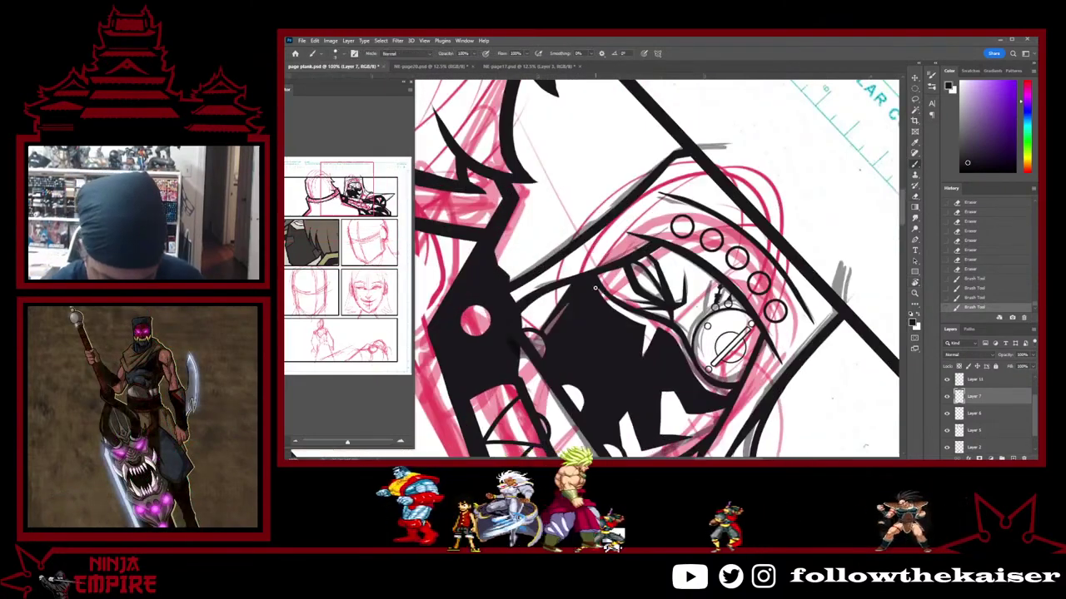
{"action": "left_click_drag", "start_coordinate": [633, 322], "coordinate": [627, 319]}
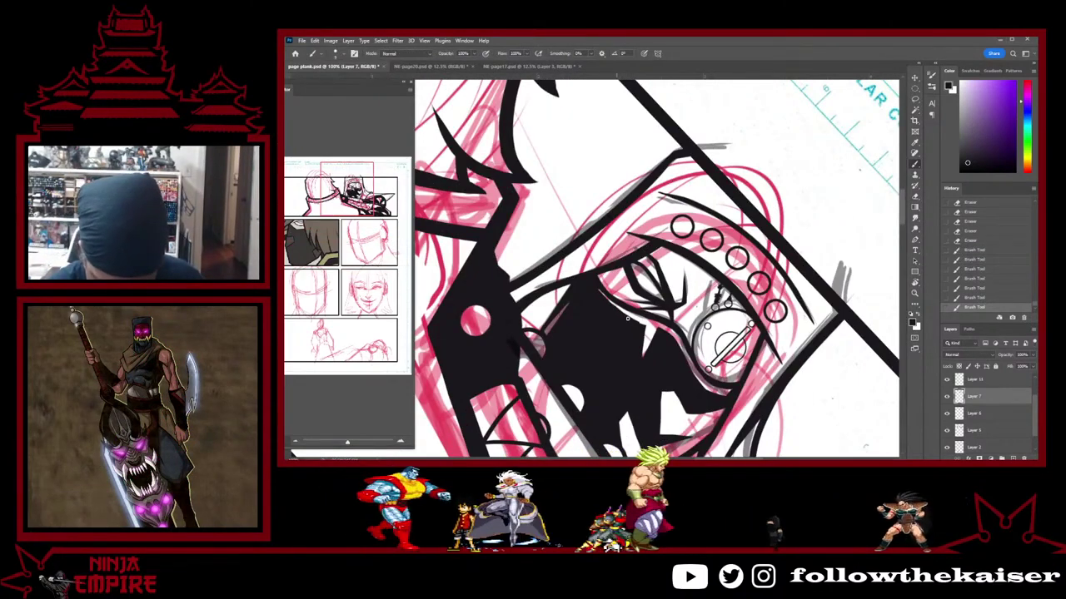
{"action": "mouse_move", "coordinate": [595, 287]}
{"action": "left_mouse_down"}
{"action": "mouse_move", "coordinate": [633, 321]}
{"action": "mouse_move", "coordinate": [667, 226]}
{"action": "mouse_move", "coordinate": [656, 188]}
{"action": "left_mouse_up"}
Refine the black mask's contour beside the round eyepiece, alternating short Brush strokes with Eraser trims
{"action": "key", "text": "r"}
{"action": "mouse_move", "coordinate": [696, 241]}
{"action": "left_mouse_down"}
{"action": "mouse_move", "coordinate": [721, 352]}
{"action": "mouse_move", "coordinate": [718, 292]}
{"action": "left_mouse_up"}
{"action": "key", "text": "b"}
{"action": "key", "text": "e"}
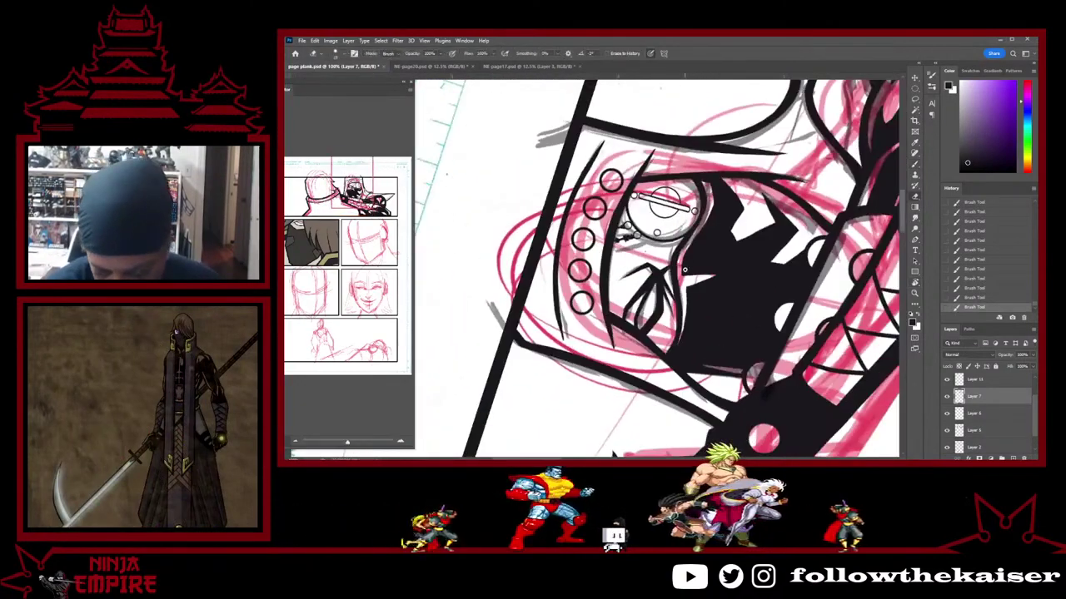
{"action": "key", "text": "b"}
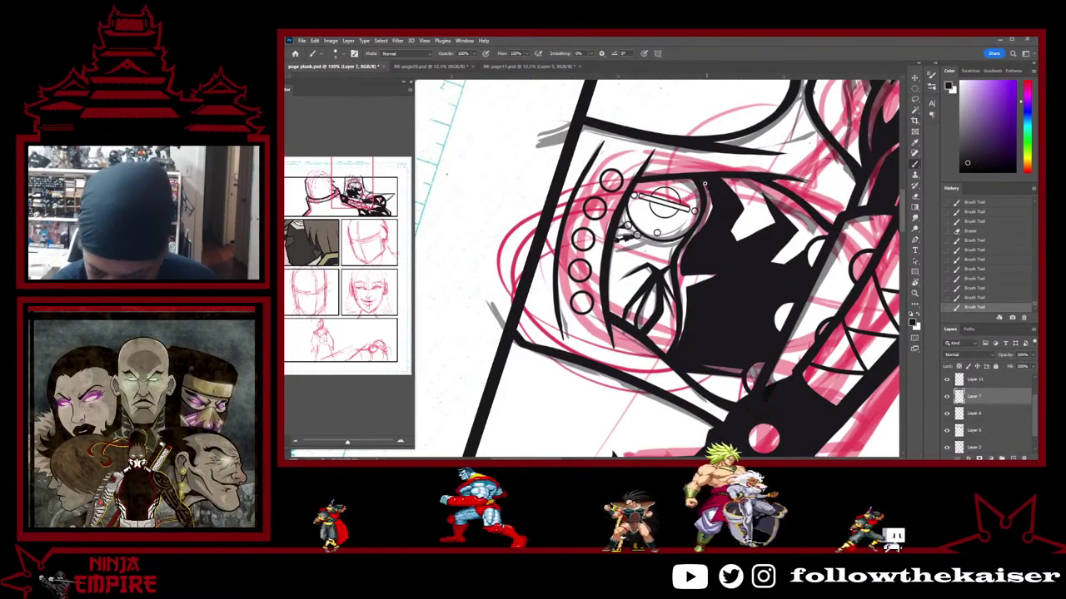
{"action": "left_click_drag", "start_coordinate": [705, 184], "coordinate": [706, 186]}
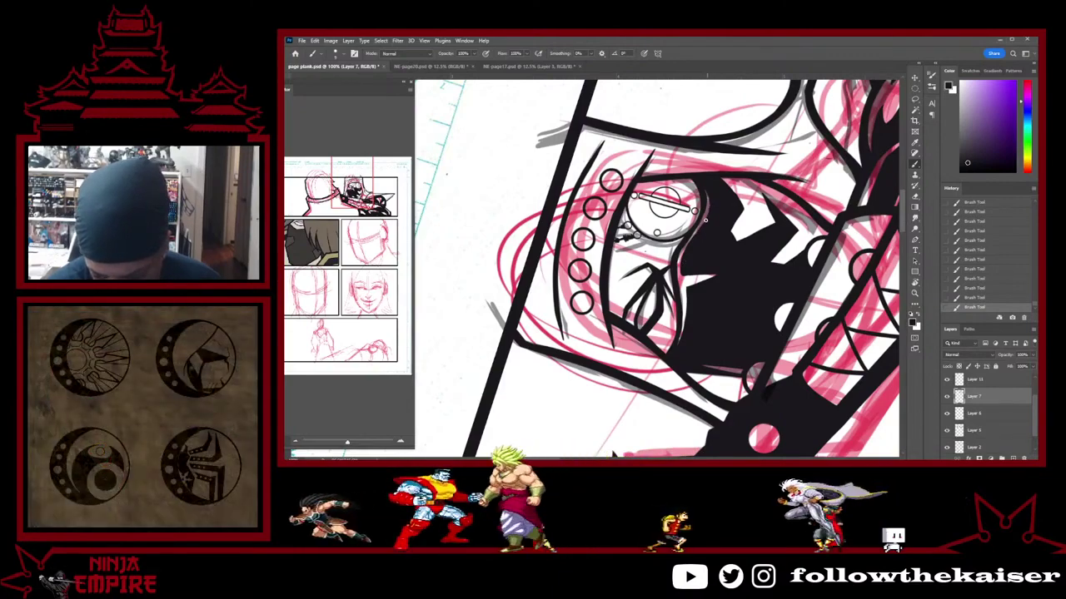
{"action": "key", "text": "e"}
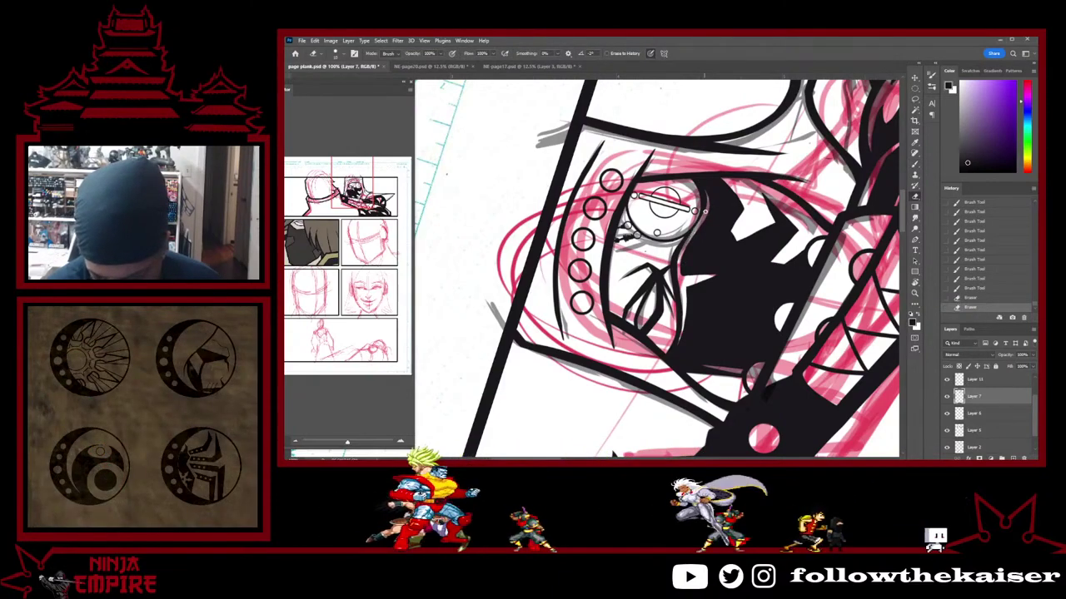
{"action": "key", "text": "b"}
{"action": "key", "text": "e"}
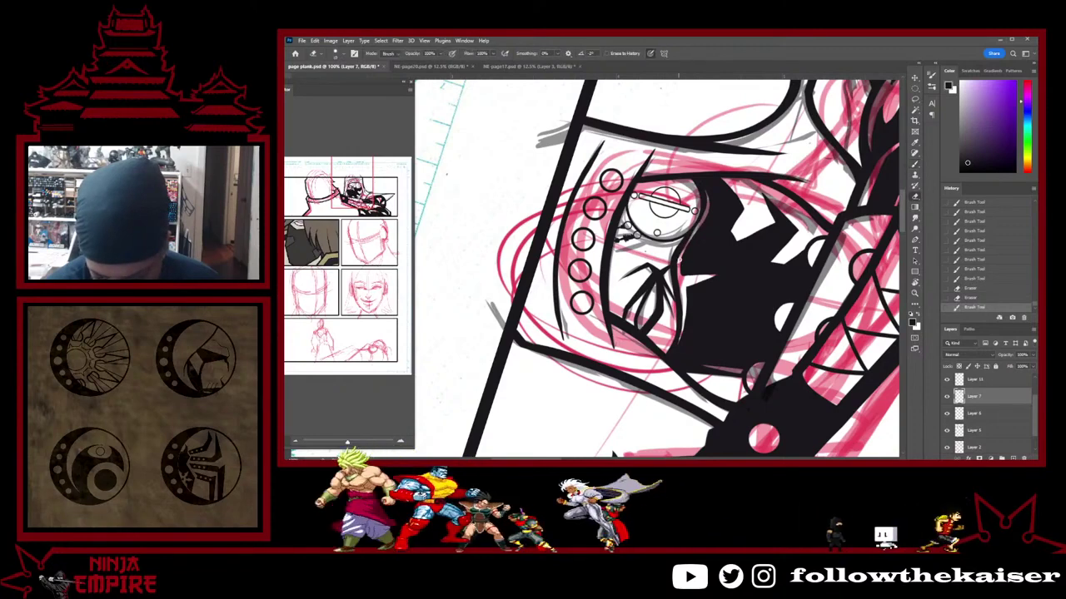
Clean up the mask's upper edge beneath the closed eye with alternating Eraser and Brush strokes
{"action": "mouse_move", "coordinate": [680, 262]}
{"action": "left_mouse_down"}
{"action": "mouse_move", "coordinate": [684, 241]}
{"action": "mouse_move", "coordinate": [683, 312]}
{"action": "left_mouse_up"}
{"action": "key", "text": "b"}
{"action": "key", "text": "e"}
{"action": "key", "text": "b"}
{"action": "key", "text": "e"}
{"action": "key", "text": "b"}
{"action": "key", "text": "e"}
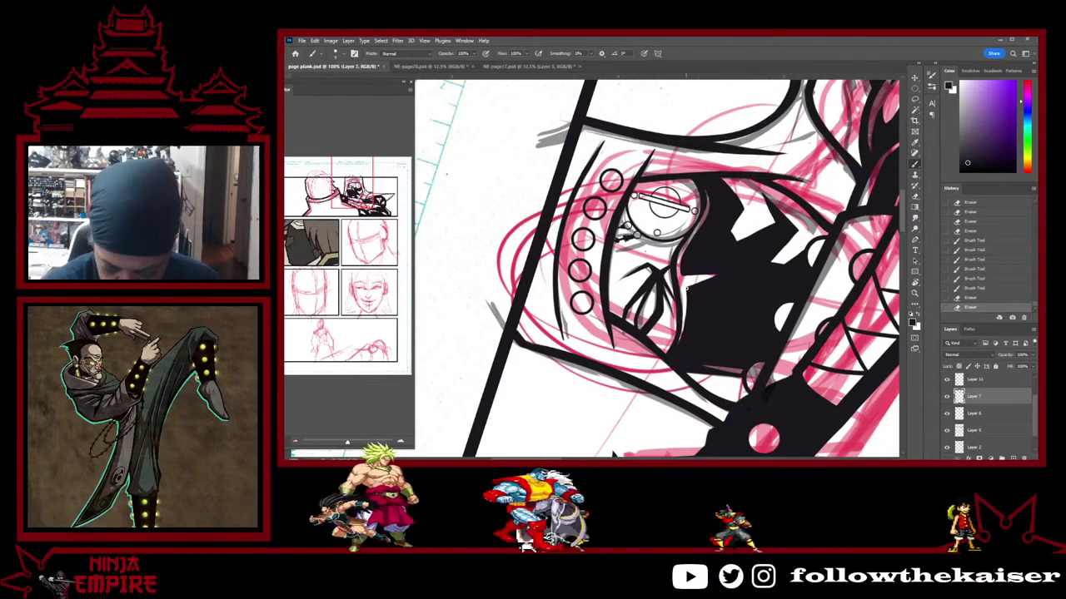
{"action": "left_click", "coordinate": [685, 286]}
{"action": "key", "text": "b"}
{"action": "left_click_drag", "start_coordinate": [685, 279], "coordinate": [684, 323]}
Reshape the small white highlight notch on the mask near the closed eye and smooth the black edge beside it
{"action": "key", "text": "r"}
{"action": "left_click_drag", "start_coordinate": [722, 307], "coordinate": [659, 315]}
{"action": "mouse_move", "coordinate": [658, 310]}
{"action": "left_mouse_down"}
{"action": "mouse_move", "coordinate": [586, 310]}
{"action": "mouse_move", "coordinate": [581, 298]}
{"action": "left_mouse_up"}
{"action": "key", "text": "b"}
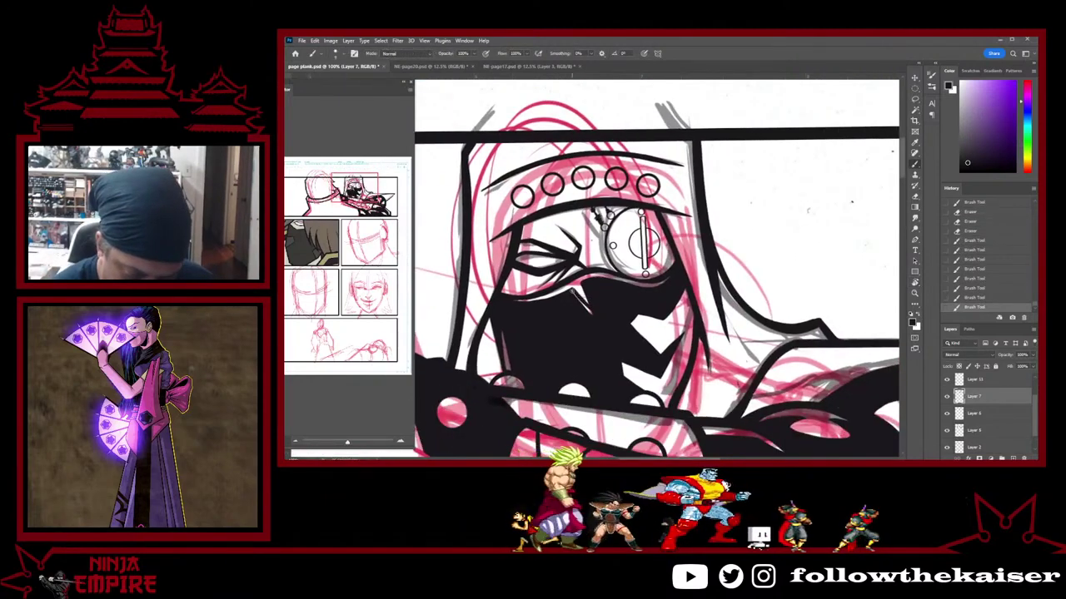
{"action": "mouse_move", "coordinate": [572, 290]}
{"action": "left_mouse_down"}
{"action": "mouse_move", "coordinate": [591, 307]}
{"action": "mouse_move", "coordinate": [708, 301]}
{"action": "left_mouse_up"}
{"action": "key", "text": "r"}
{"action": "key", "text": "b"}
{"action": "key", "text": "e"}
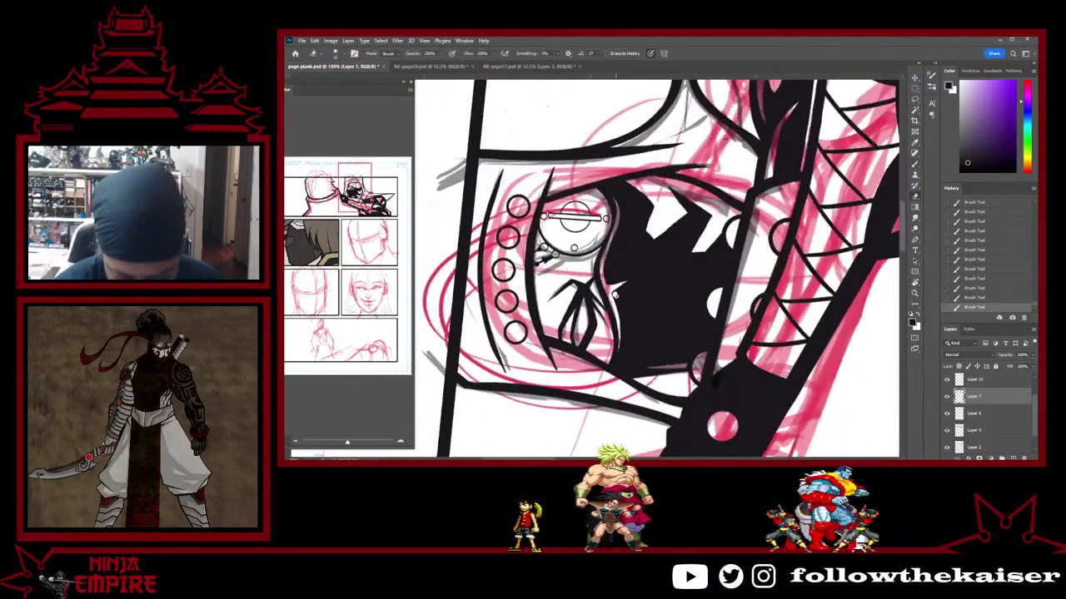
{"action": "key", "text": "b"}
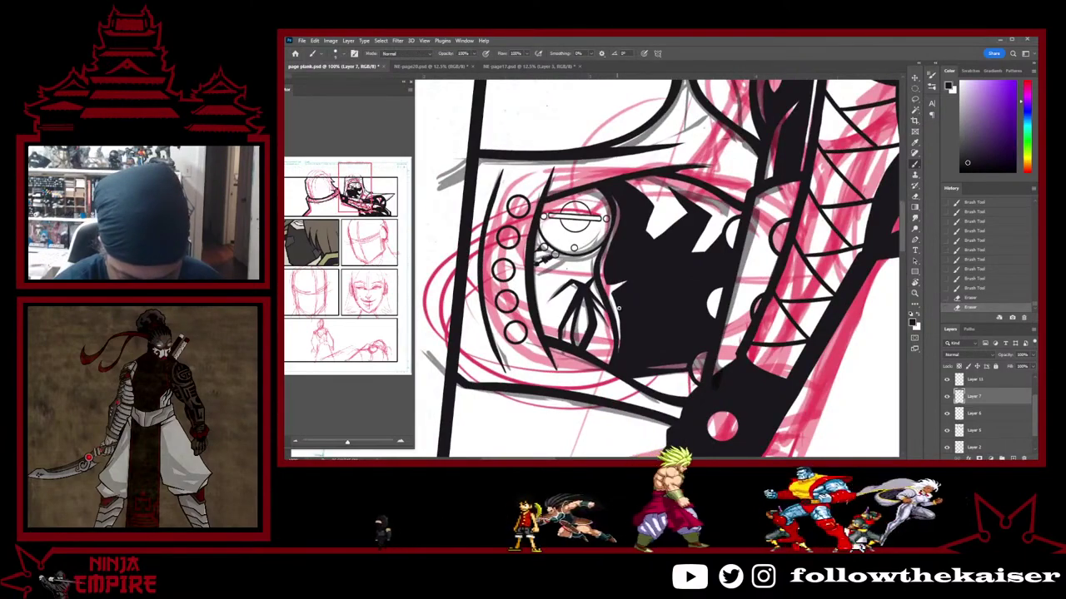
{"action": "left_click_drag", "start_coordinate": [615, 295], "coordinate": [619, 333]}
Trim the mask's lower outer cheek edge with the Eraser and touch up the inking with the Brush
{"action": "key", "text": "r"}
{"action": "mouse_move", "coordinate": [708, 301]}
{"action": "left_mouse_down"}
{"action": "mouse_move", "coordinate": [698, 347]}
{"action": "mouse_move", "coordinate": [760, 220]}
{"action": "left_mouse_up"}
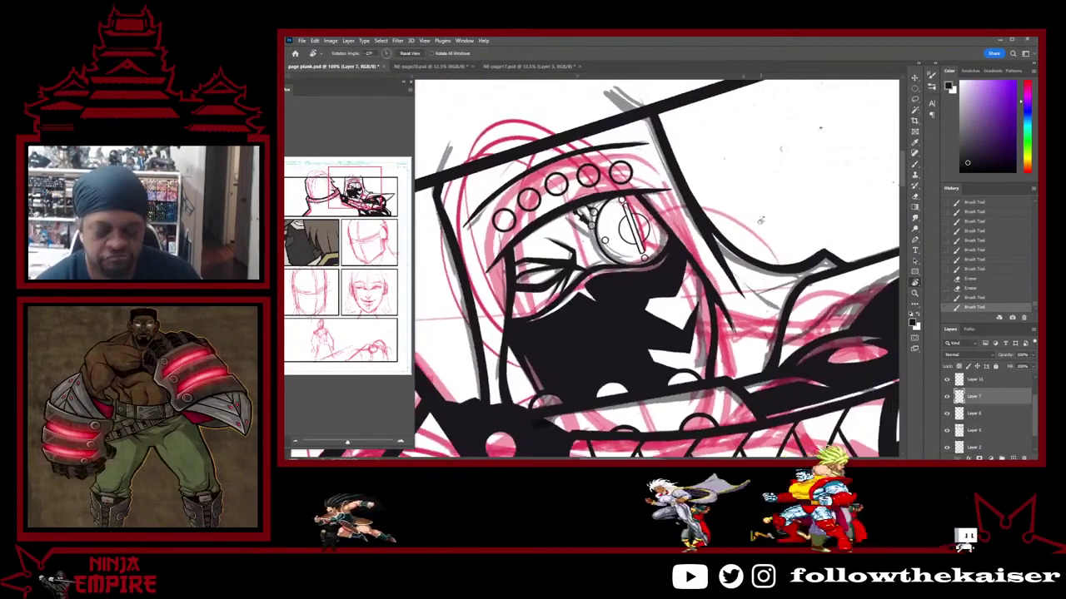
{"action": "key", "text": "e"}
{"action": "left_click_drag", "start_coordinate": [527, 362], "coordinate": [540, 386]}
{"action": "left_click_drag", "start_coordinate": [526, 358], "coordinate": [546, 391]}
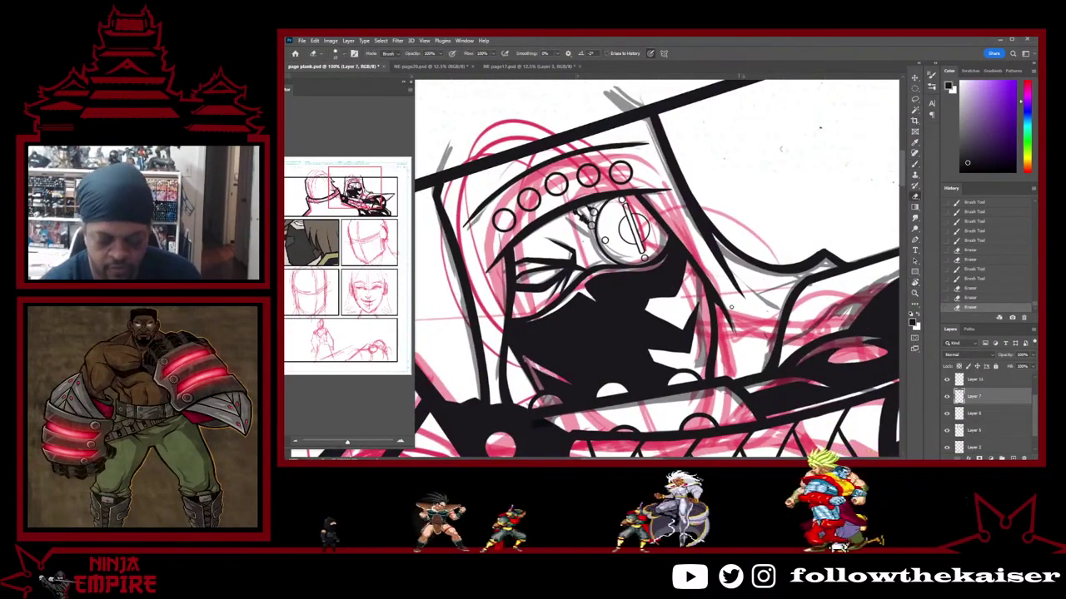
{"action": "key", "text": "b"}
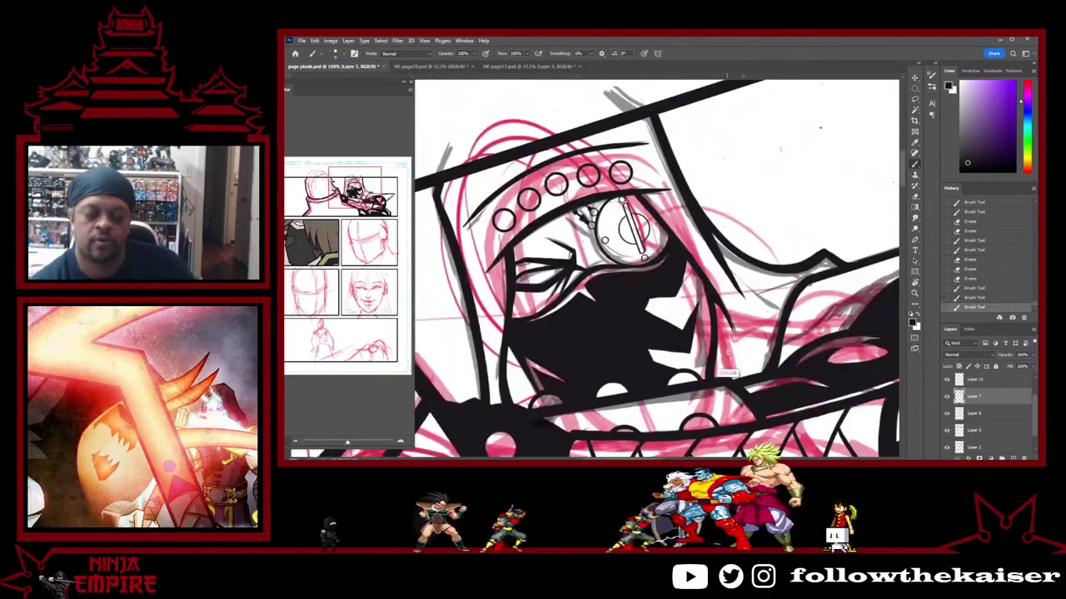
{"action": "scroll", "coordinate": [722, 358], "scroll_direction": "down", "scroll_amount": 2}
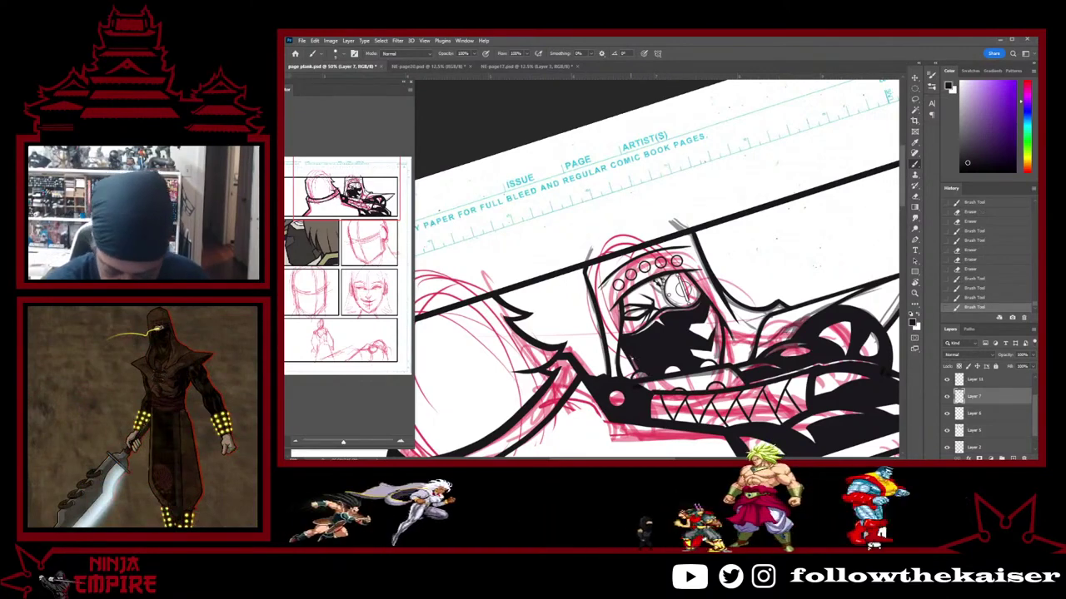
{"action": "left_click_drag", "start_coordinate": [644, 364], "coordinate": [640, 373]}
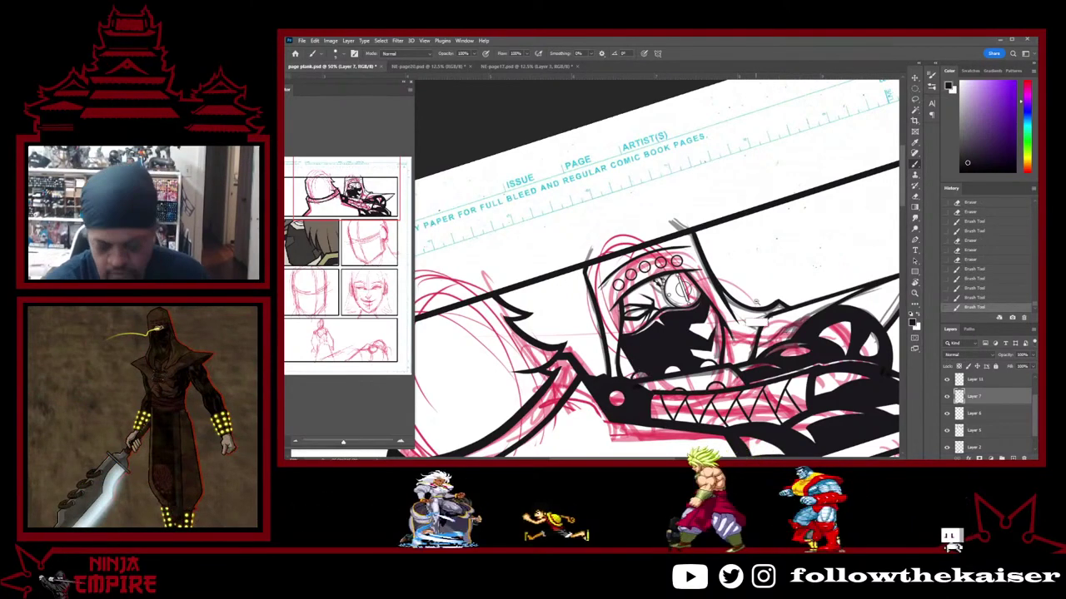
Check the layer directly beneath Layer 7 by toggling its visibility, and delete the unneeded layer
{"action": "scroll", "coordinate": [730, 283], "scroll_direction": "down", "scroll_amount": 3}
{"action": "mouse_move", "coordinate": [826, 269]}
{"action": "left_mouse_down"}
{"action": "mouse_move", "coordinate": [731, 253]}
{"action": "mouse_move", "coordinate": [774, 321]}
{"action": "mouse_move", "coordinate": [769, 309]}
{"action": "left_mouse_up"}
{"action": "key", "text": "r"}
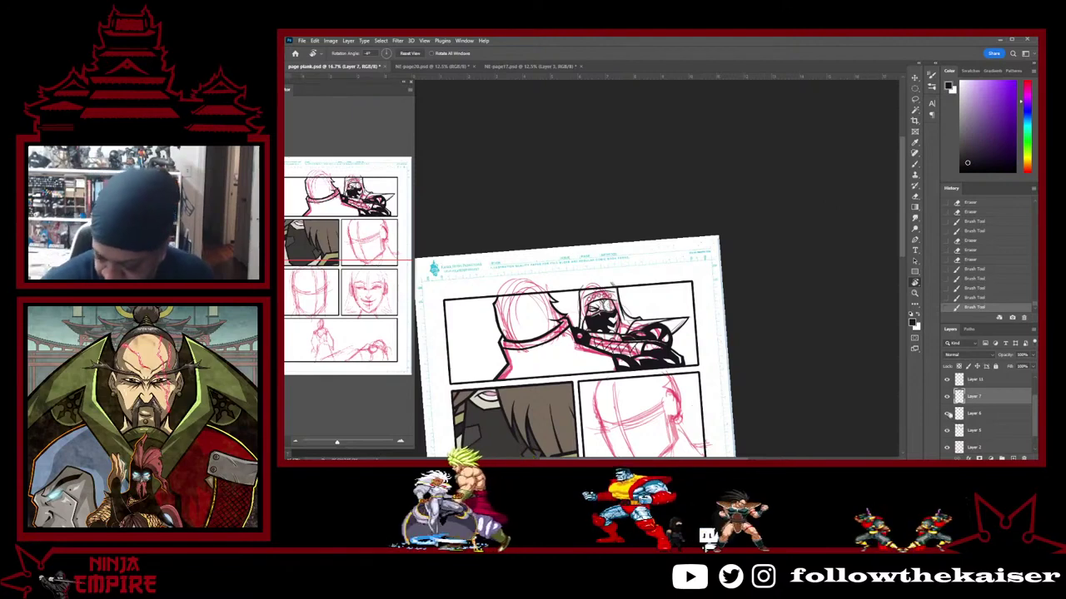
{"action": "left_click", "coordinate": [947, 413]}
{"action": "left_click", "coordinate": [947, 413]}
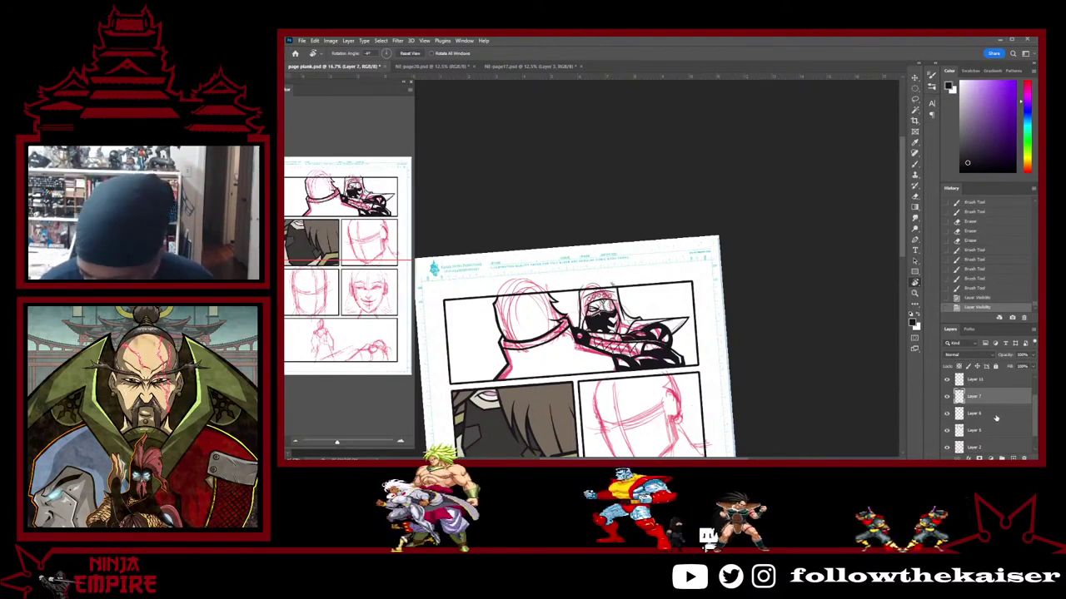
{"action": "left_click_drag", "start_coordinate": [996, 430], "coordinate": [1024, 458]}
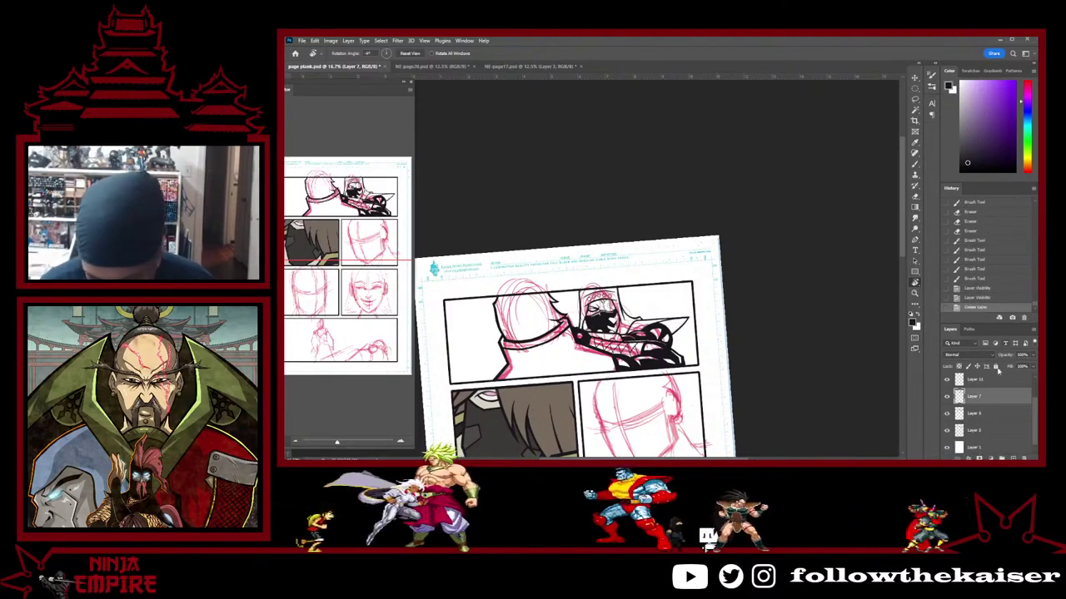
Check the sketch and ink layers by toggling their visibility, and merge Layer 11 down into Layer 7
{"action": "left_click", "coordinate": [947, 431]}
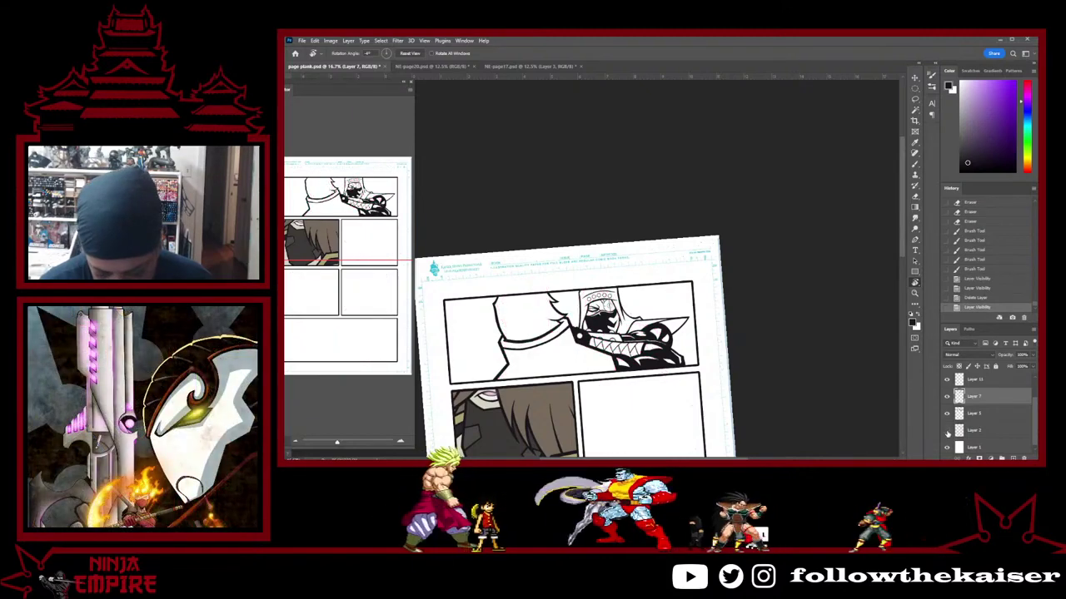
{"action": "left_click", "coordinate": [947, 431]}
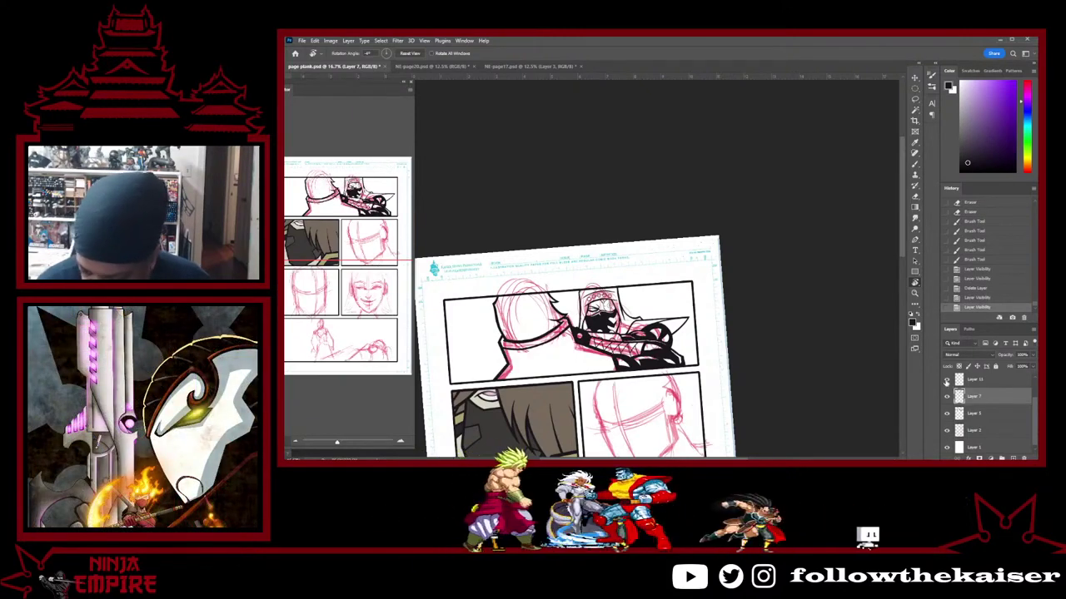
{"action": "left_click", "coordinate": [947, 381]}
{"action": "left_click", "coordinate": [981, 382]}
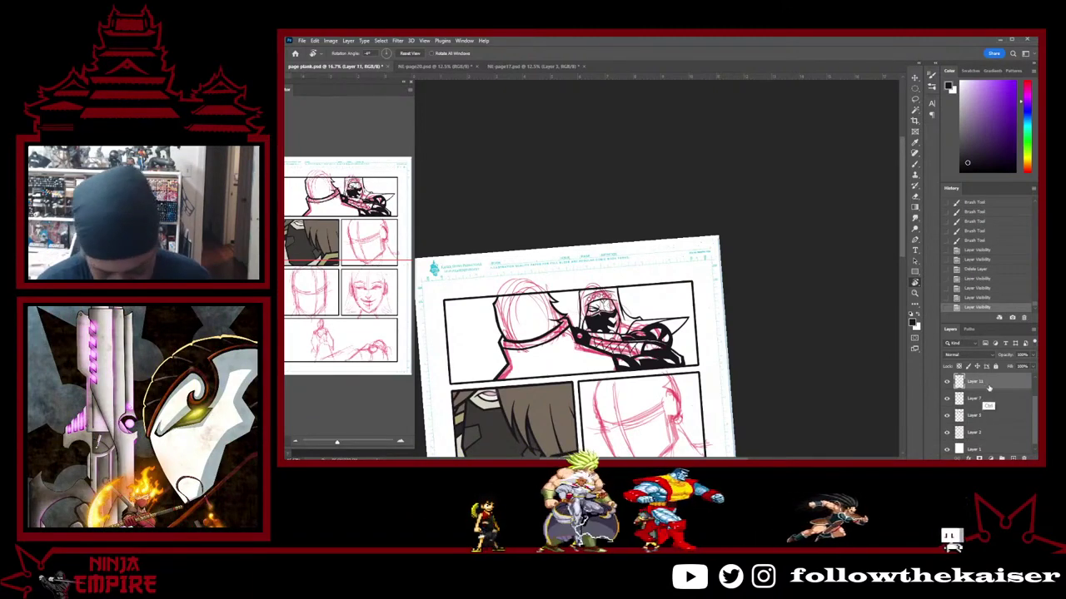
{"action": "key", "text": "ctrl+e"}
Merge Layer 7 down into Layer 5 and check the combined inks by toggling the layer's visibility
{"action": "left_click", "coordinate": [947, 378]}
{"action": "left_click", "coordinate": [947, 378]}
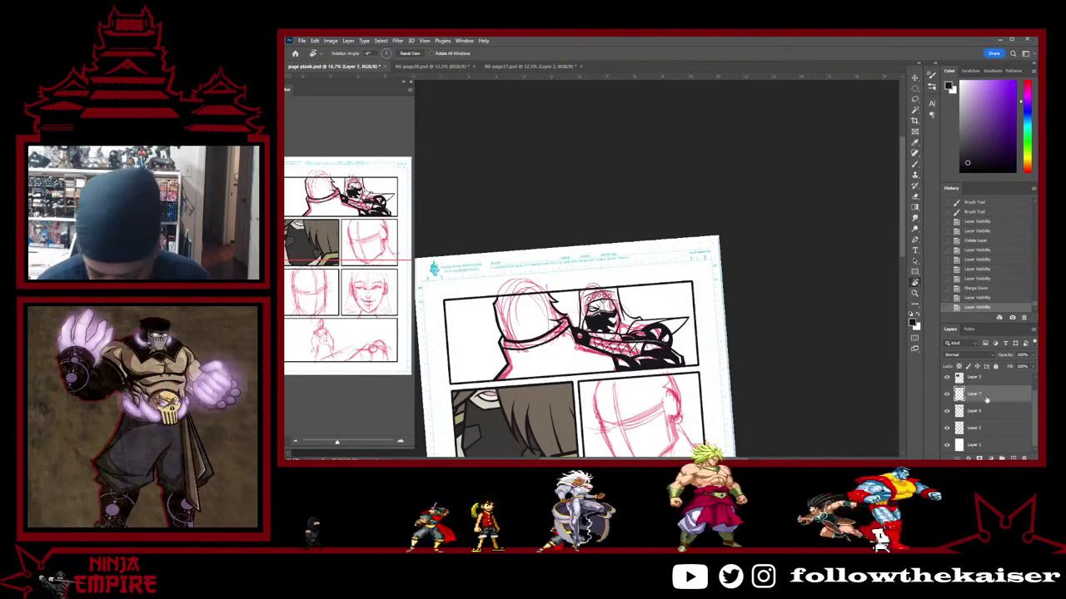
{"action": "key", "text": "ctrl+e"}
{"action": "left_click", "coordinate": [947, 409]}
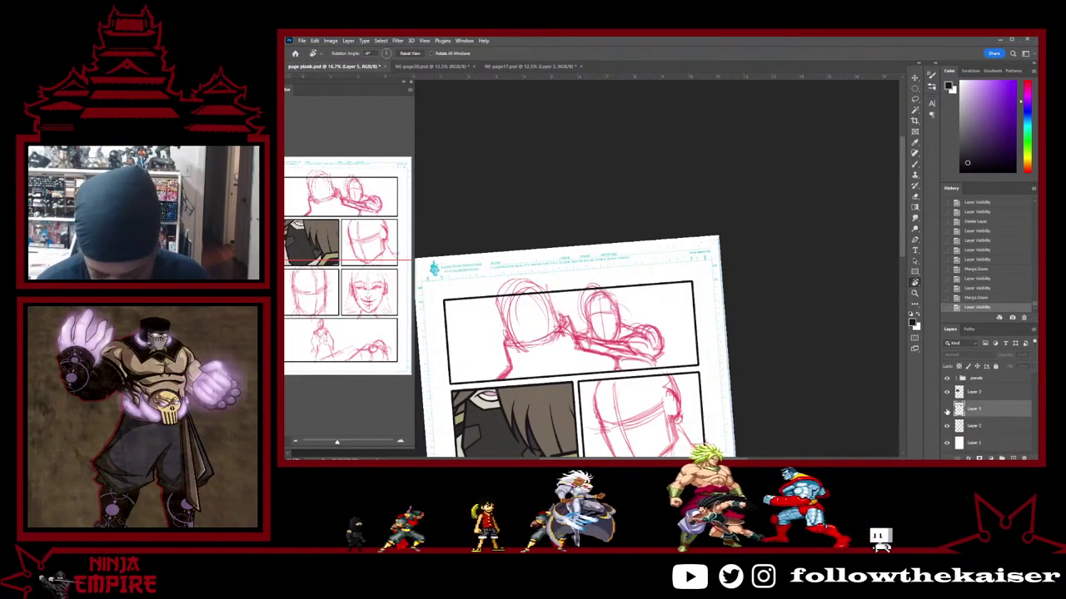
{"action": "left_click", "coordinate": [947, 409]}
Bring the whole comic page into view and save the document
{"action": "scroll", "coordinate": [713, 355], "scroll_direction": "down", "scroll_amount": 2}
{"action": "left_click_drag", "start_coordinate": [718, 296], "coordinate": [717, 288]}
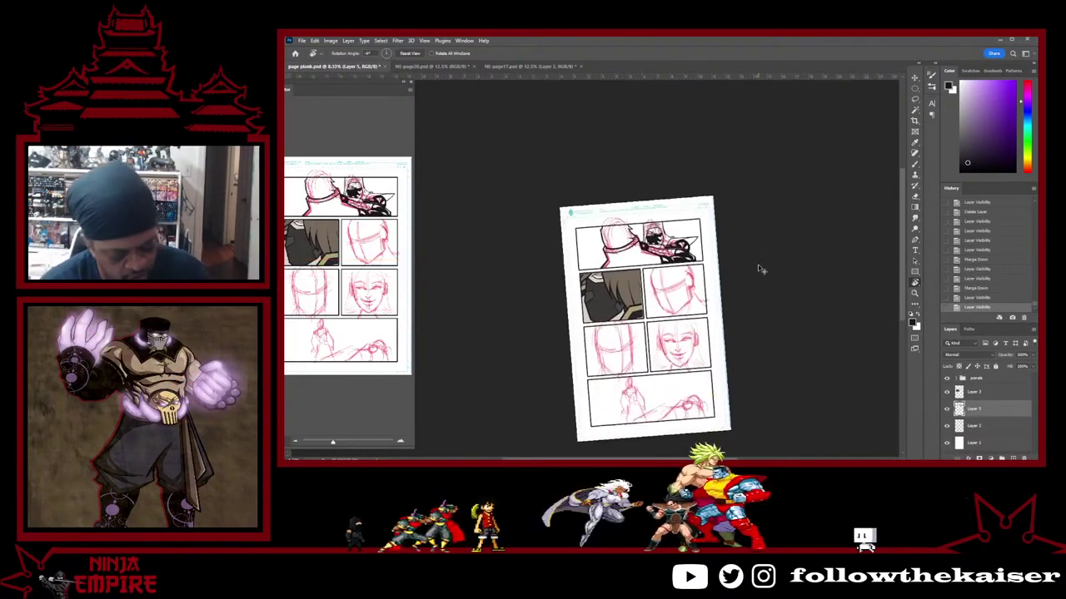
{"action": "key", "text": "ctrl+s"}
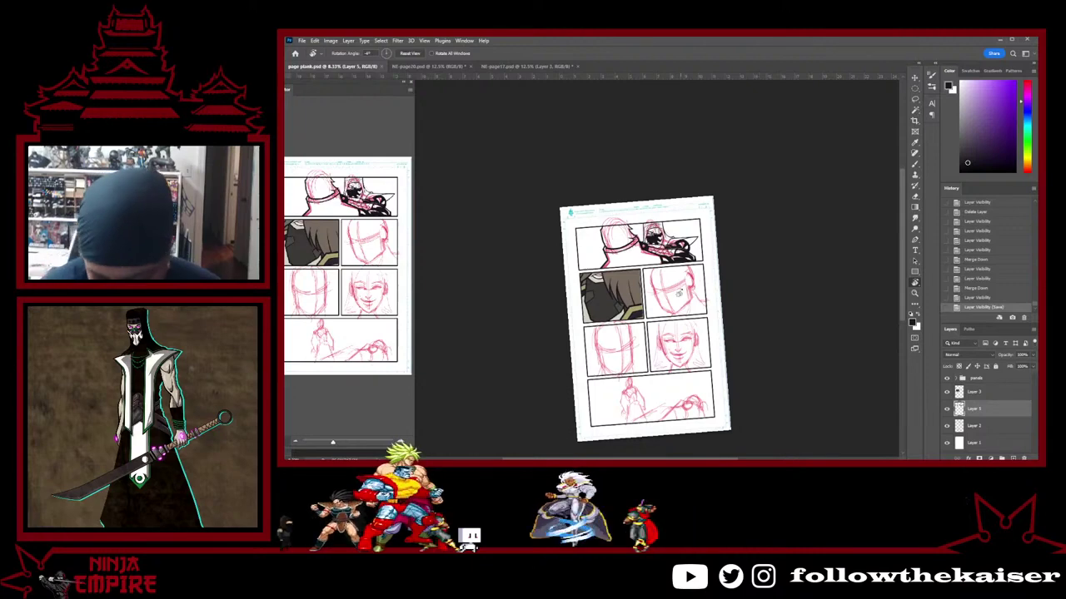
Sample the sketch's red from the second-row head panel and set the Brush opacity to 34%
{"action": "scroll", "coordinate": [679, 298], "scroll_direction": "up", "scroll_amount": 4}
{"action": "key", "text": "b"}
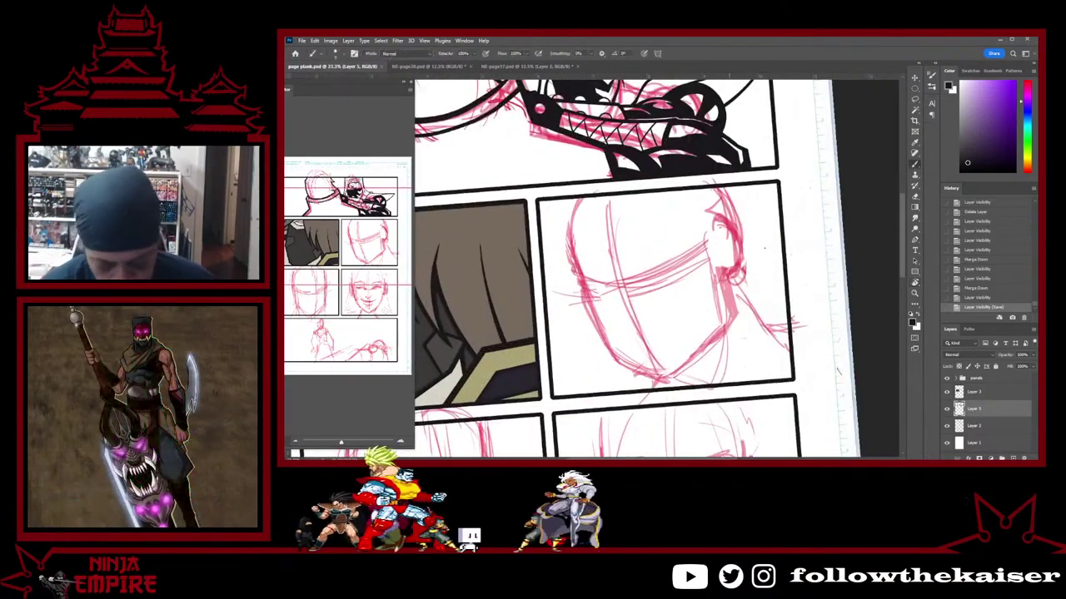
{"action": "left_click", "coordinate": [726, 298], "text": "alt"}
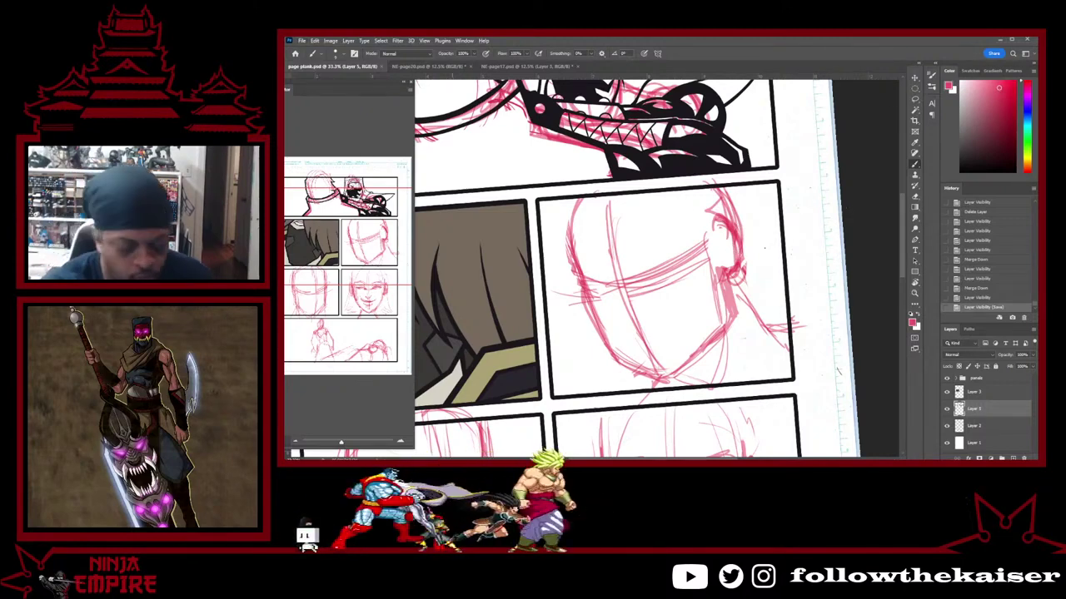
{"action": "left_click", "coordinate": [474, 53]}
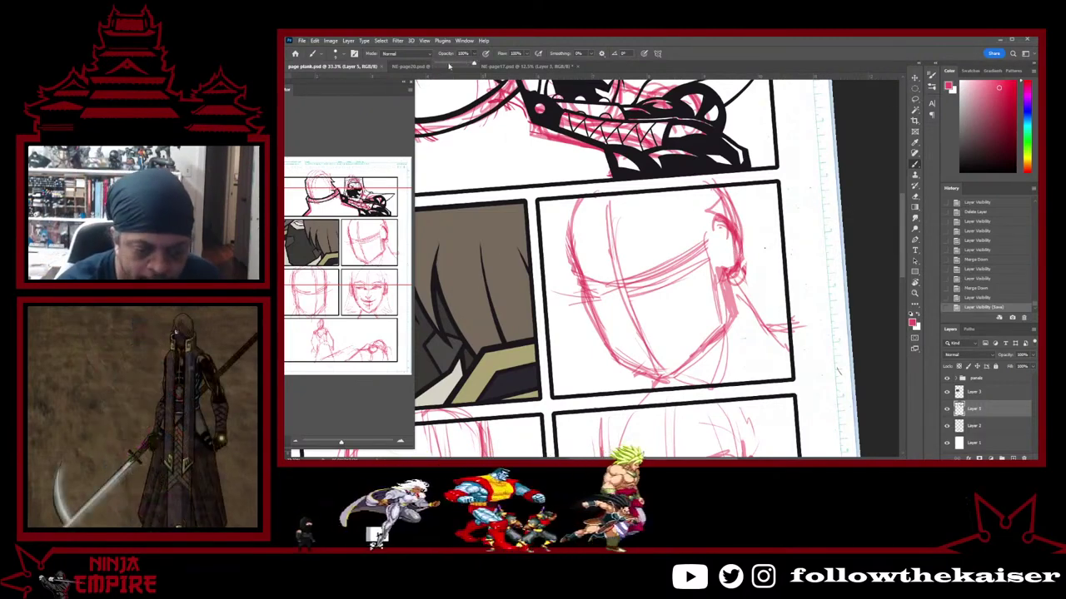
{"action": "left_click_drag", "start_coordinate": [474, 64], "coordinate": [449, 63]}
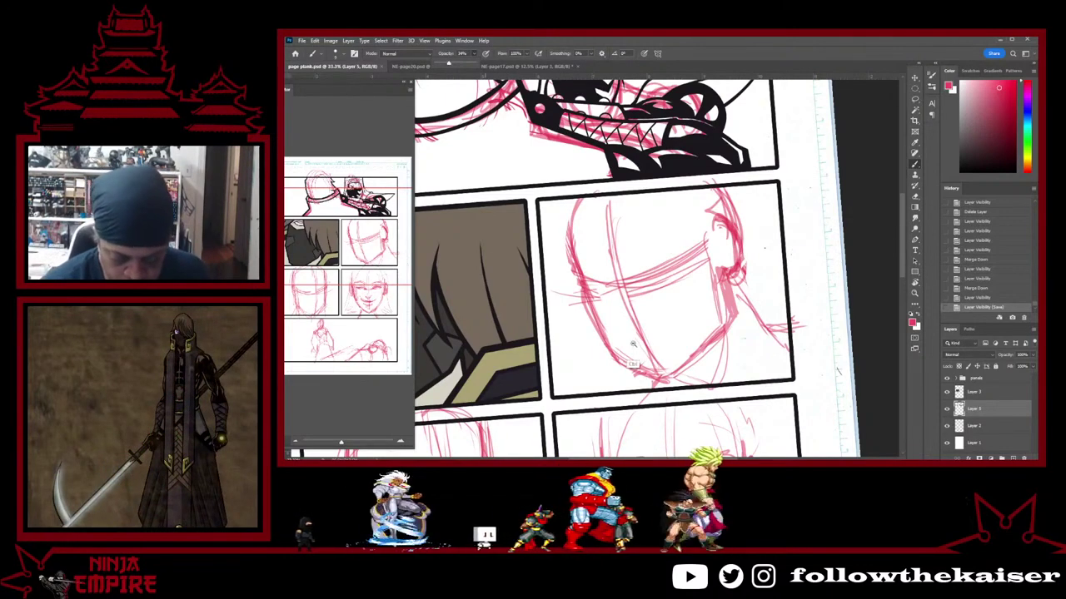
Sketch light red strokes for the nose and the eye line on the blank head in the second-row panel
{"action": "scroll", "coordinate": [633, 344], "scroll_direction": "down", "scroll_amount": 2}
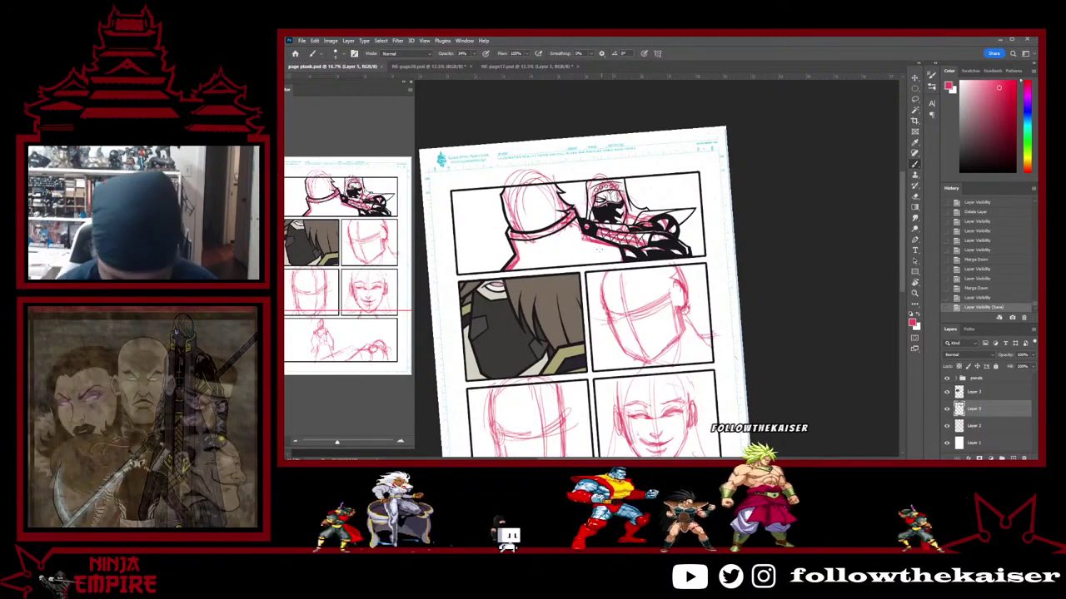
{"action": "scroll", "coordinate": [626, 333], "scroll_direction": "up", "scroll_amount": 1}
{"action": "scroll", "coordinate": [627, 338], "scroll_direction": "up", "scroll_amount": 1}
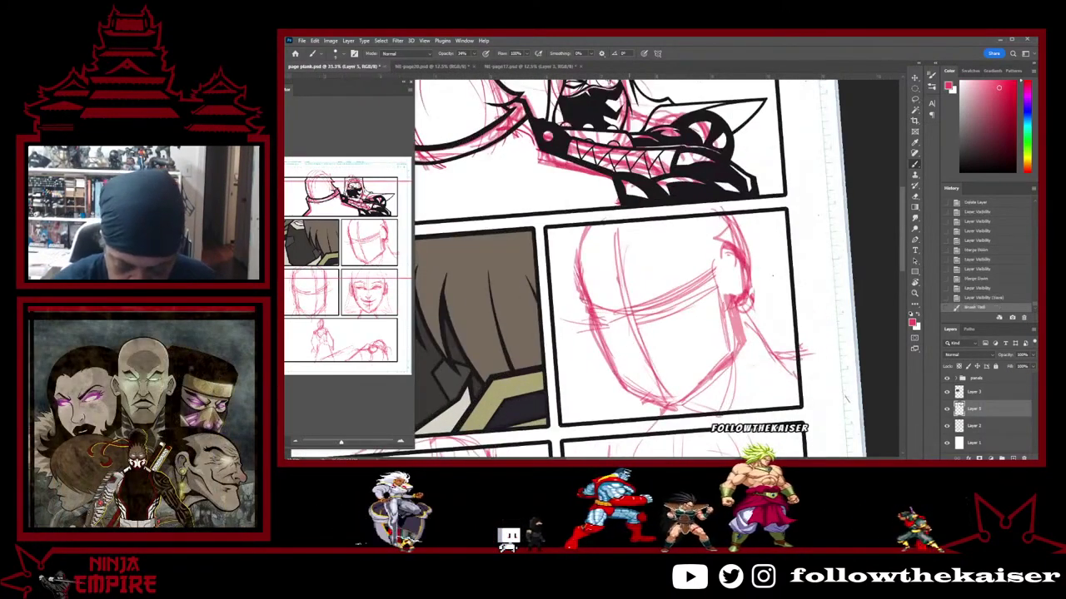
{"action": "left_click_drag", "start_coordinate": [627, 331], "coordinate": [631, 350]}
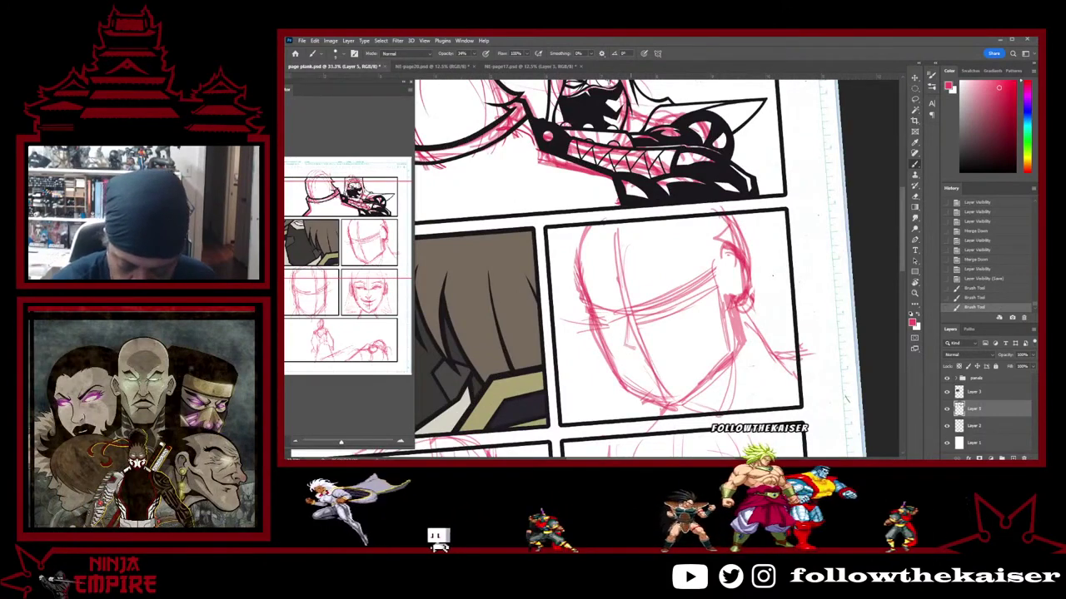
{"action": "left_click_drag", "start_coordinate": [596, 305], "coordinate": [616, 309]}
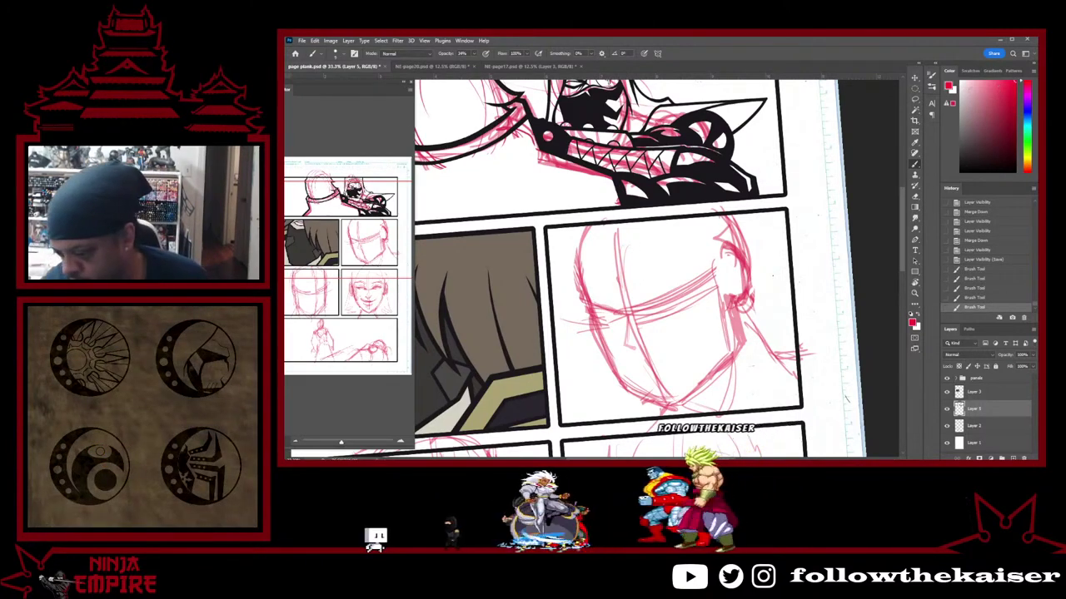
Choose a darker red and sketch narrowed, angry eyes, slanted eyebrows, the nose and the mouth on the second-row head
{"action": "left_click_drag", "start_coordinate": [718, 239], "coordinate": [742, 258]}
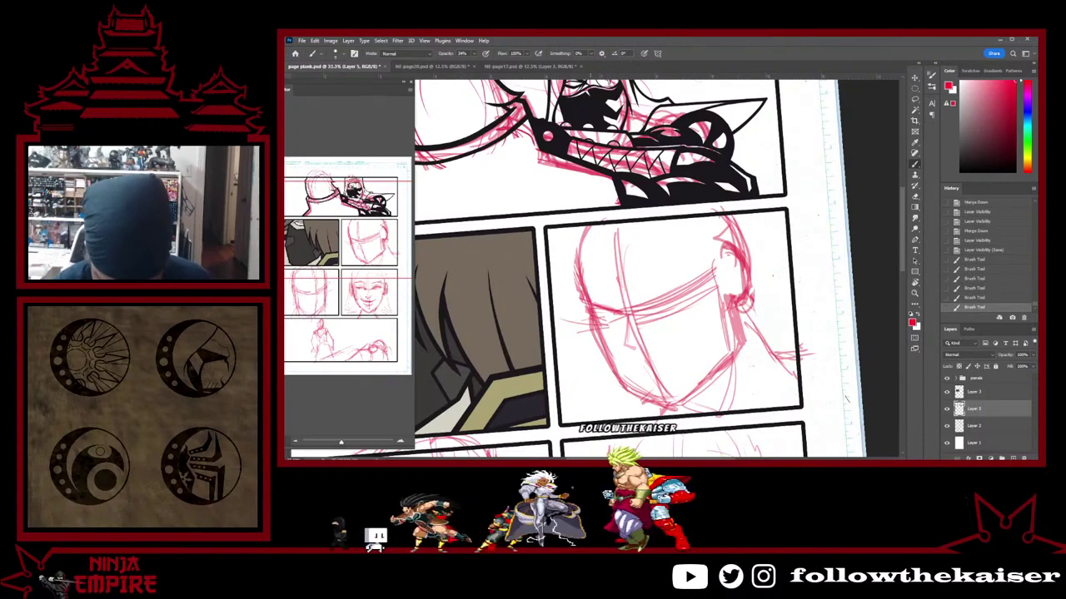
{"action": "left_click", "coordinate": [1012, 109]}
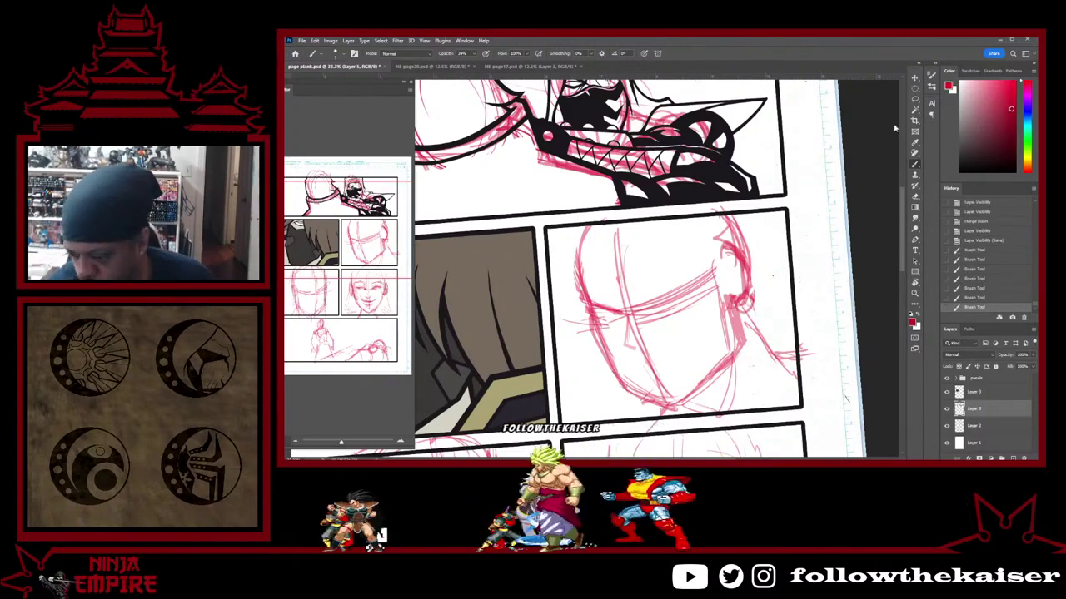
{"action": "left_click_drag", "start_coordinate": [607, 309], "coordinate": [624, 315]}
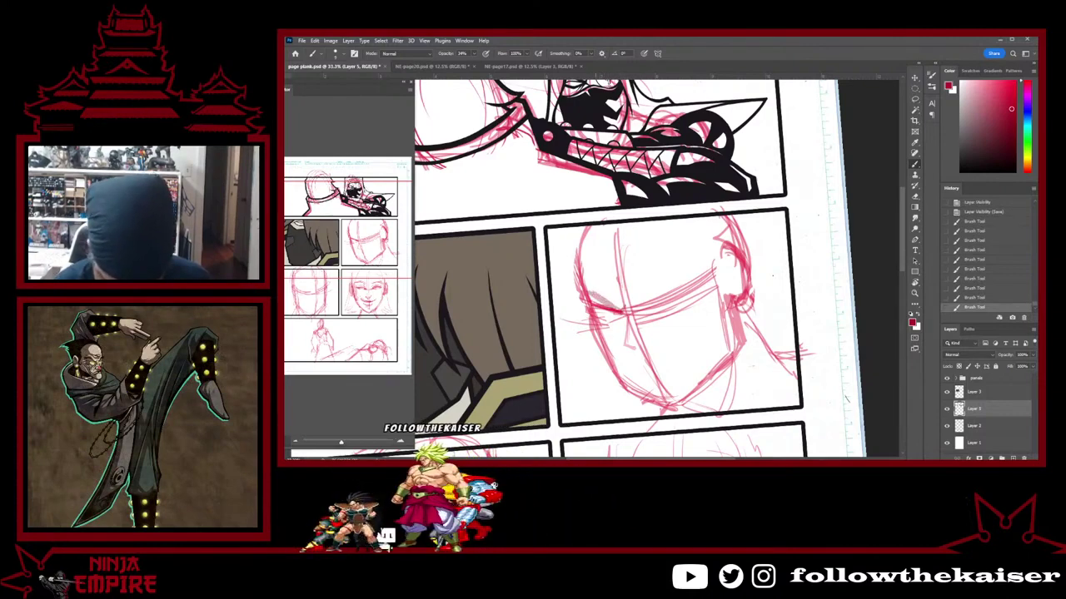
{"action": "mouse_move", "coordinate": [591, 293]}
{"action": "left_mouse_down"}
{"action": "mouse_move", "coordinate": [620, 312]}
{"action": "mouse_move", "coordinate": [608, 319]}
{"action": "left_mouse_up"}
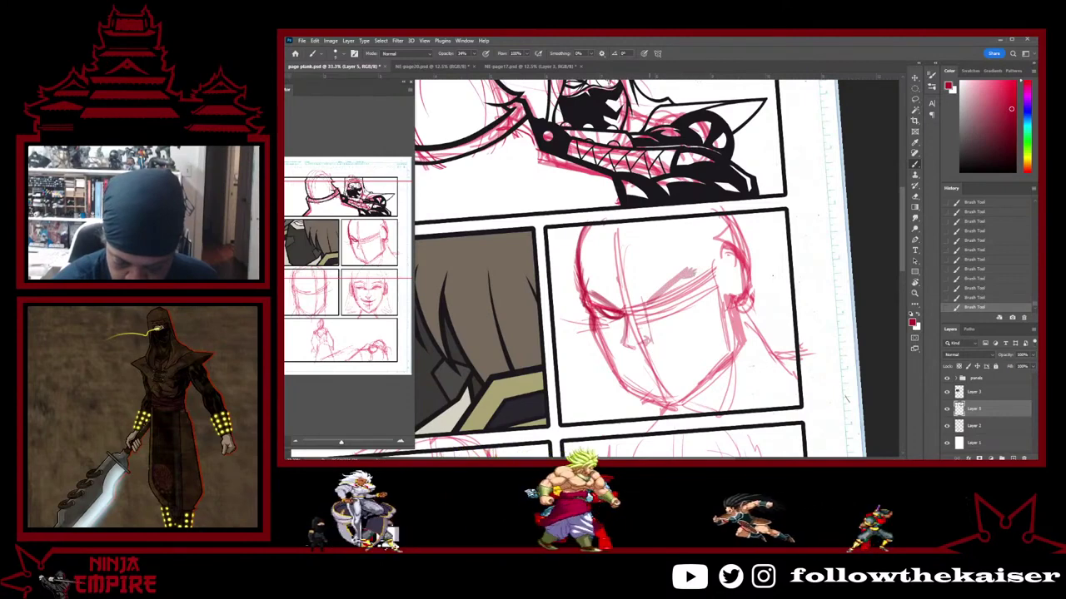
{"action": "left_click_drag", "start_coordinate": [652, 280], "coordinate": [641, 299]}
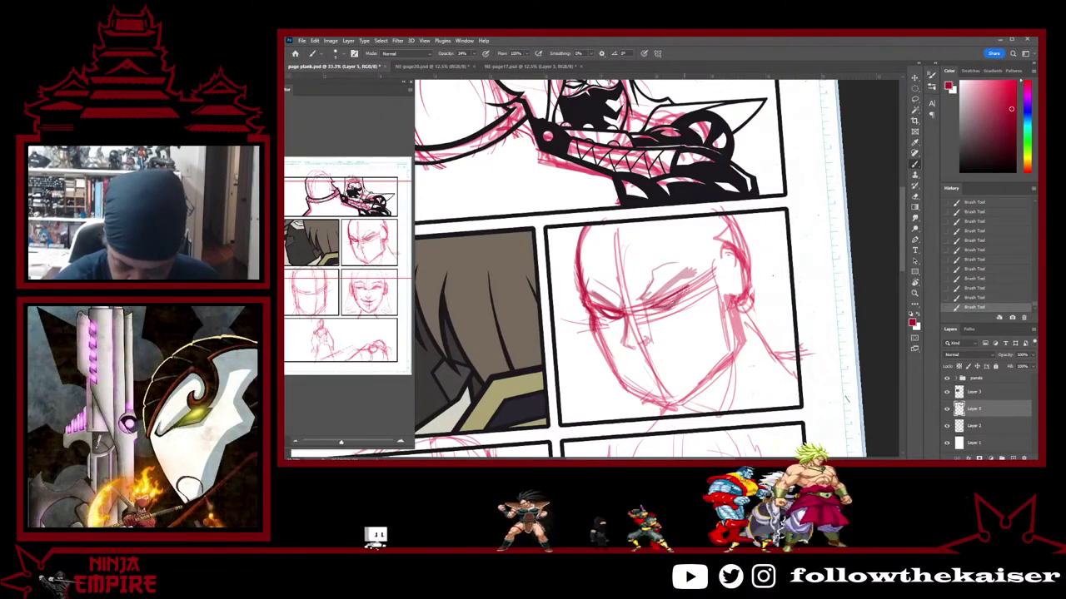
{"action": "mouse_move", "coordinate": [665, 310]}
{"action": "left_mouse_down"}
{"action": "mouse_move", "coordinate": [685, 295]}
{"action": "mouse_move", "coordinate": [680, 303]}
{"action": "left_mouse_up"}
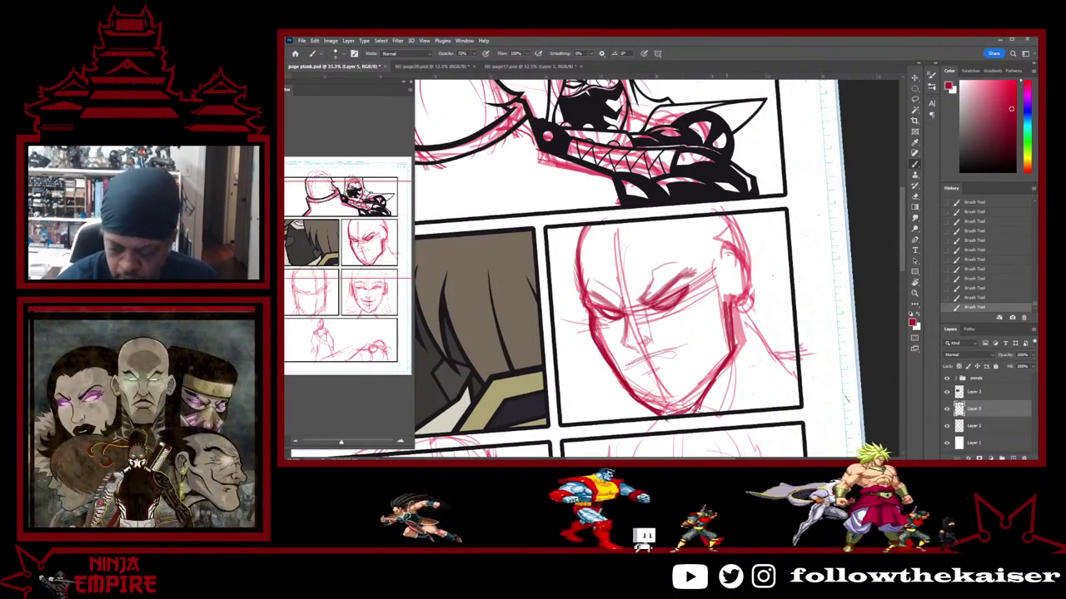
Strengthen the head's jaw, neck and ear with bolder dark red strokes
{"action": "left_click_drag", "start_coordinate": [731, 311], "coordinate": [698, 414]}
{"action": "mouse_move", "coordinate": [734, 353]}
{"action": "left_mouse_down"}
{"action": "mouse_move", "coordinate": [726, 368]}
{"action": "mouse_move", "coordinate": [730, 352]}
{"action": "left_mouse_up"}
{"action": "mouse_move", "coordinate": [728, 305]}
{"action": "left_mouse_down"}
{"action": "mouse_move", "coordinate": [723, 331]}
{"action": "mouse_move", "coordinate": [726, 253]}
{"action": "mouse_move", "coordinate": [737, 272]}
{"action": "mouse_move", "coordinate": [732, 308]}
{"action": "left_mouse_up"}
{"action": "left_click_drag", "start_coordinate": [725, 252], "coordinate": [742, 304]}
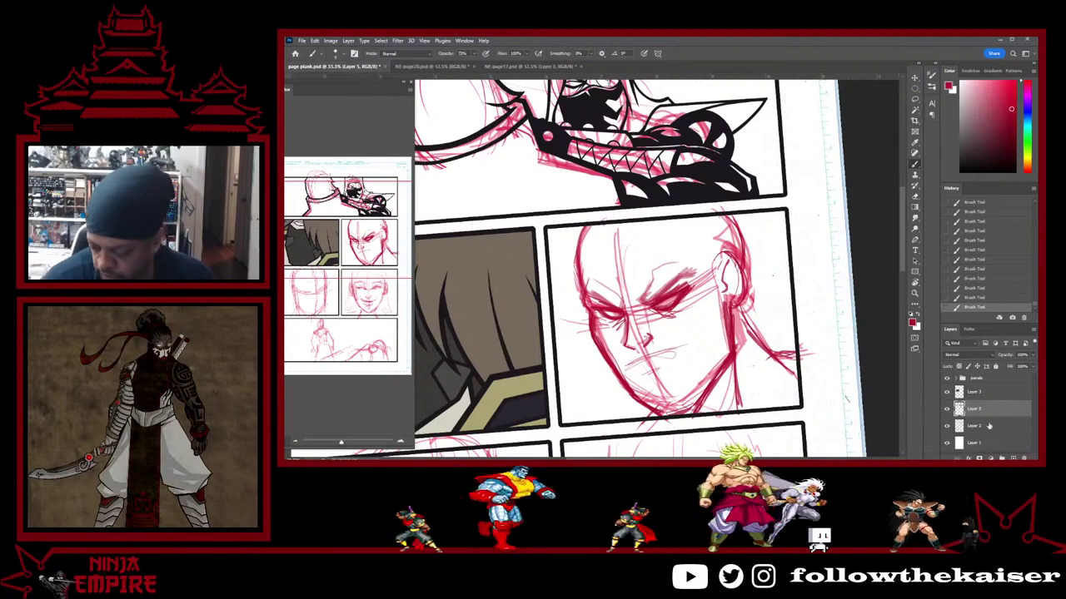
Toggle Layer 5's visibility to compare the detailed face sketch with the rough underneath
{"action": "left_click", "coordinate": [945, 409]}
{"action": "left_click", "coordinate": [945, 409]}
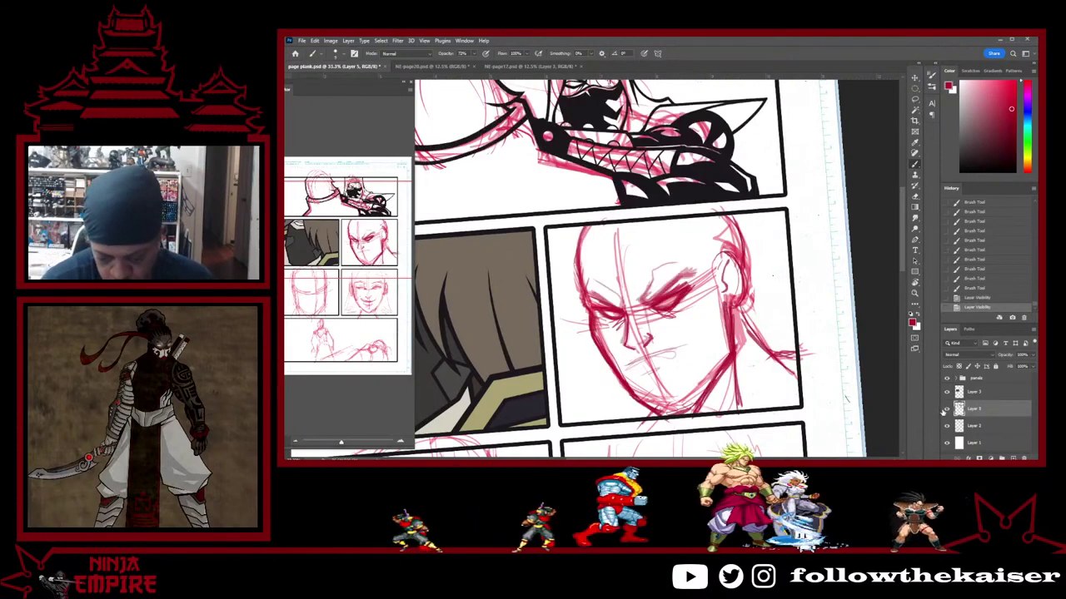
{"action": "left_click", "coordinate": [945, 410]}
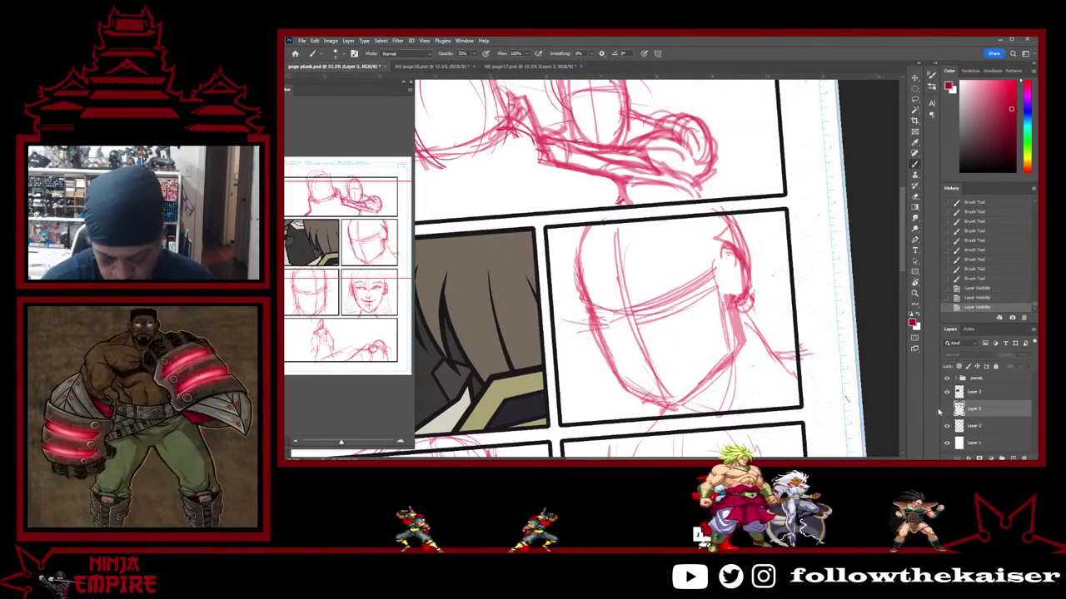
{"action": "left_click", "coordinate": [945, 410]}
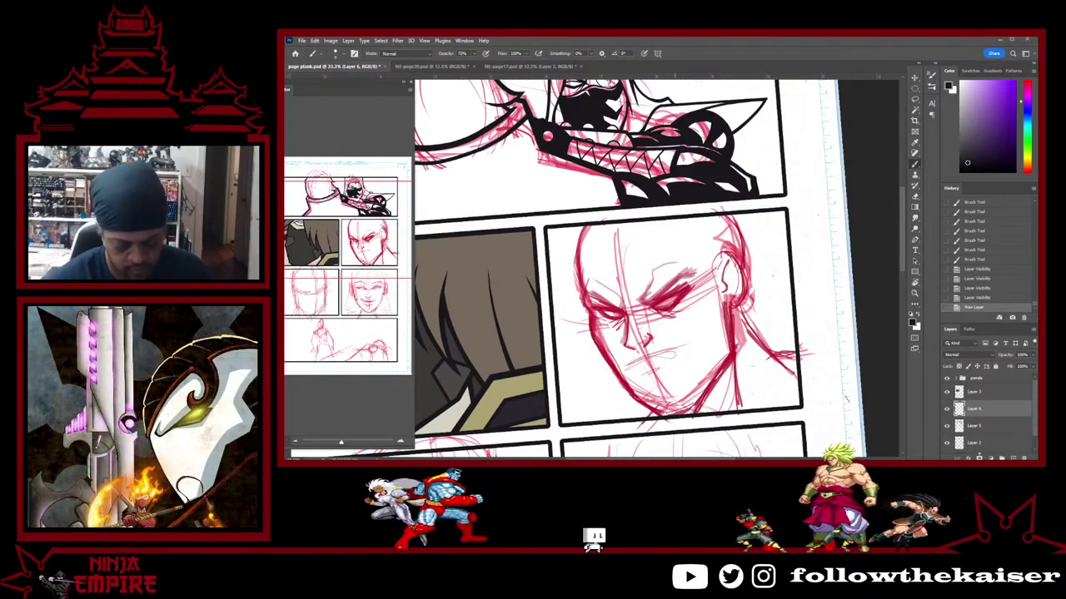
Lasso the angry head sketch and stretch it taller on Layer 5 with Free Transform so it overfills the panel
{"action": "key", "text": "l"}
{"action": "mouse_move", "coordinate": [779, 301]}
{"action": "left_mouse_down"}
{"action": "mouse_move", "coordinate": [795, 412]}
{"action": "mouse_move", "coordinate": [562, 298]}
{"action": "mouse_move", "coordinate": [599, 218]}
{"action": "mouse_move", "coordinate": [682, 206]}
{"action": "left_mouse_up"}
{"action": "key", "text": "ctrl+t"}
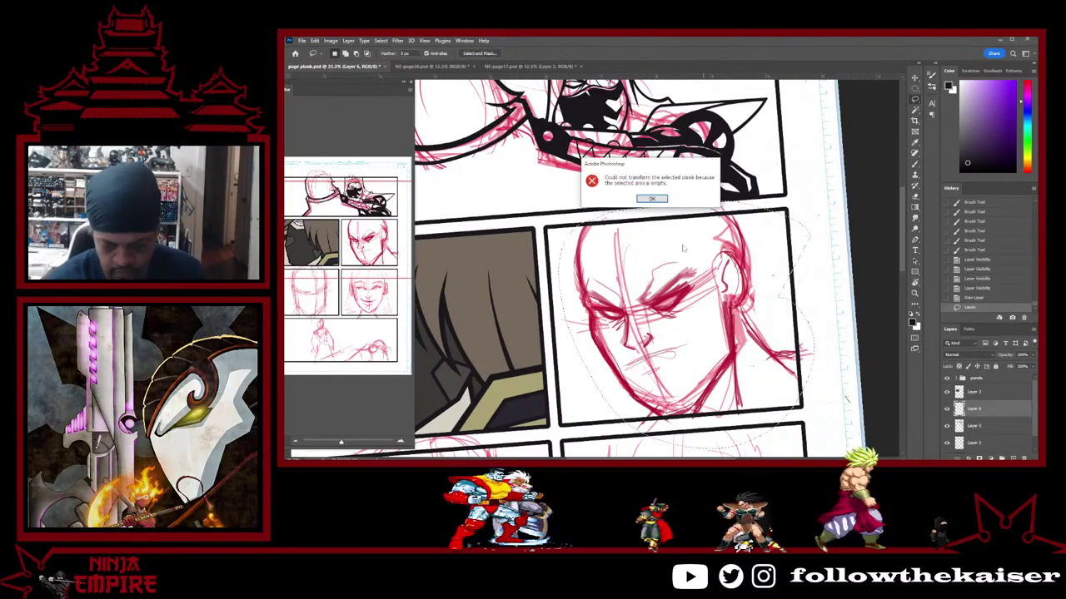
{"action": "left_click", "coordinate": [650, 198]}
{"action": "left_click", "coordinate": [988, 425]}
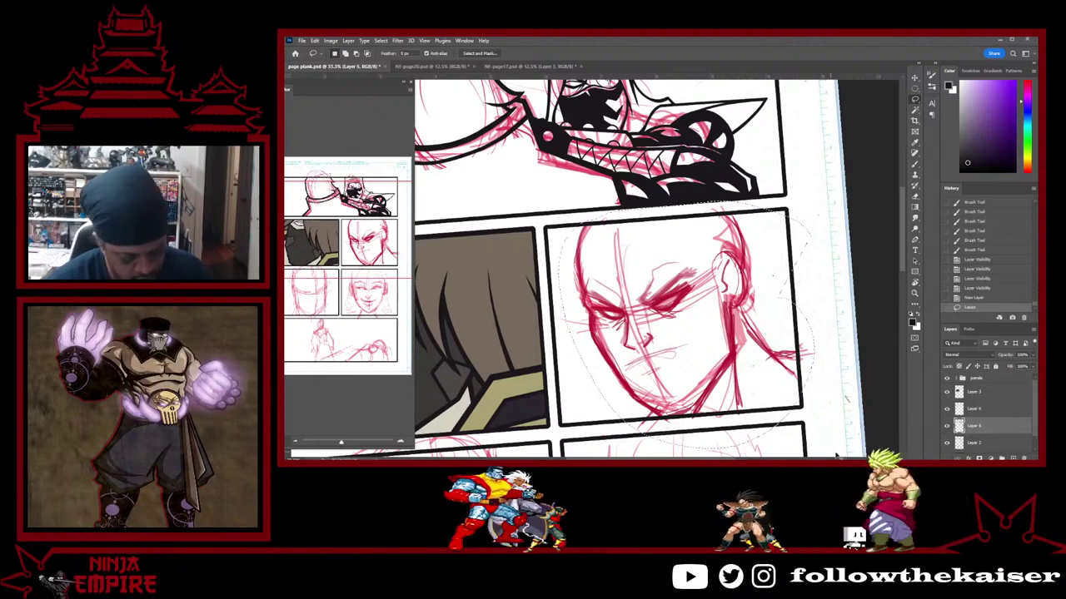
{"action": "key", "text": "ctrl+t"}
{"action": "scroll", "coordinate": [714, 325], "scroll_direction": "down", "scroll_amount": 2}
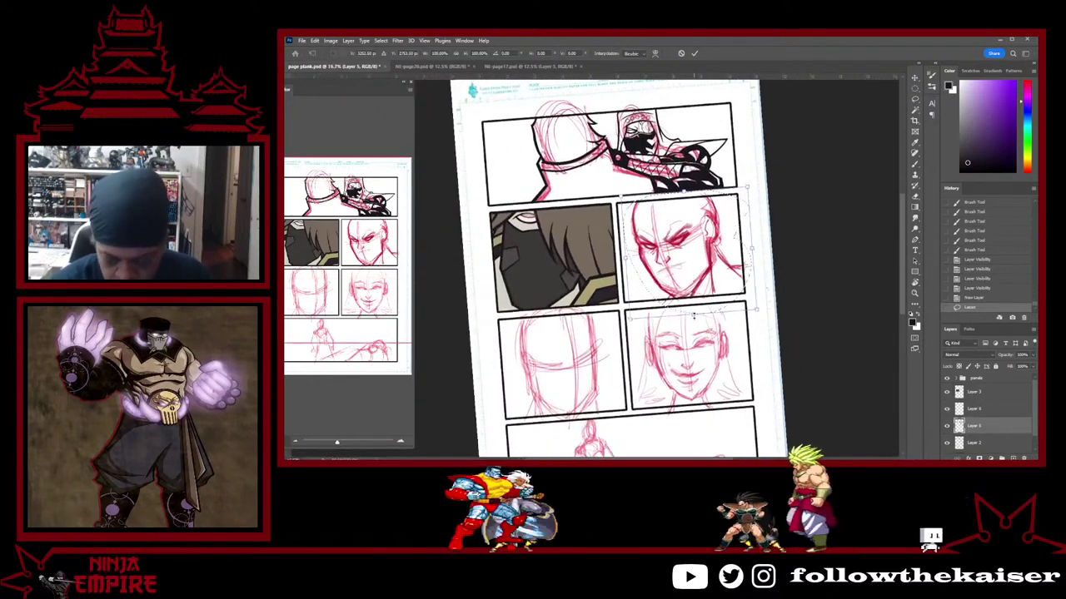
{"action": "left_click_drag", "start_coordinate": [692, 313], "coordinate": [708, 329]}
{"action": "left_click_drag", "start_coordinate": [683, 191], "coordinate": [682, 178]}
{"action": "left_click_drag", "start_coordinate": [721, 291], "coordinate": [736, 278]}
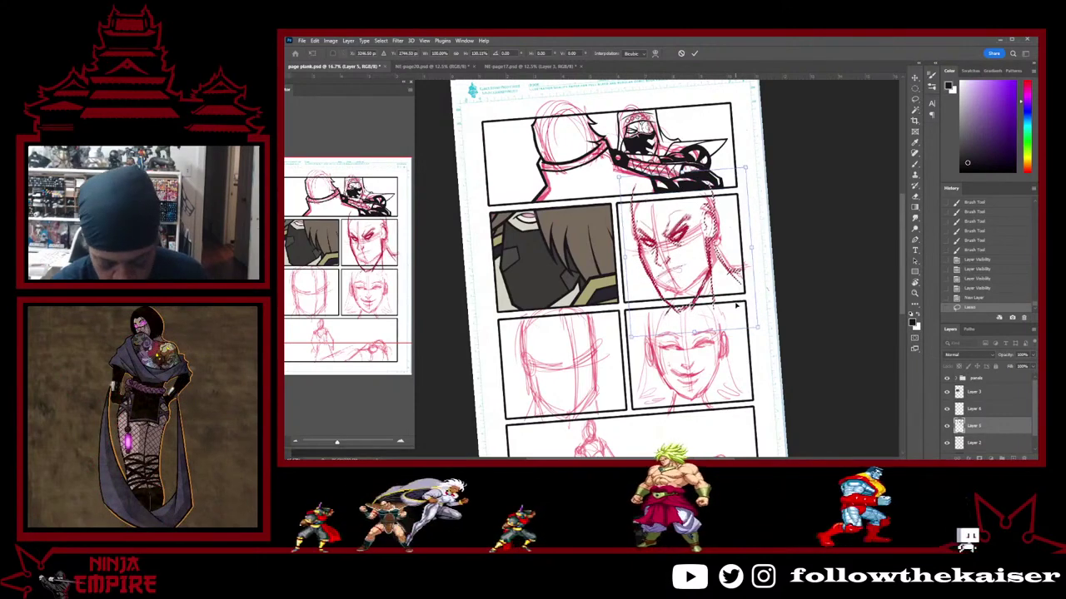
{"action": "key", "text": "Return"}
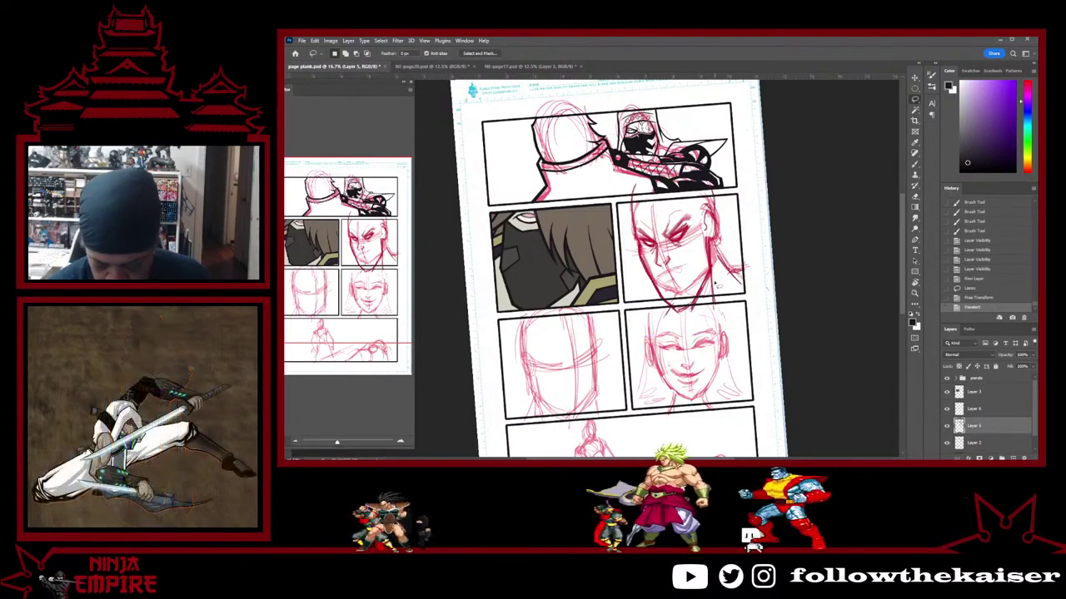
Try to reposition the stretched head sketch slightly lower with the Move tool
{"action": "key", "text": "ctrl+z"}
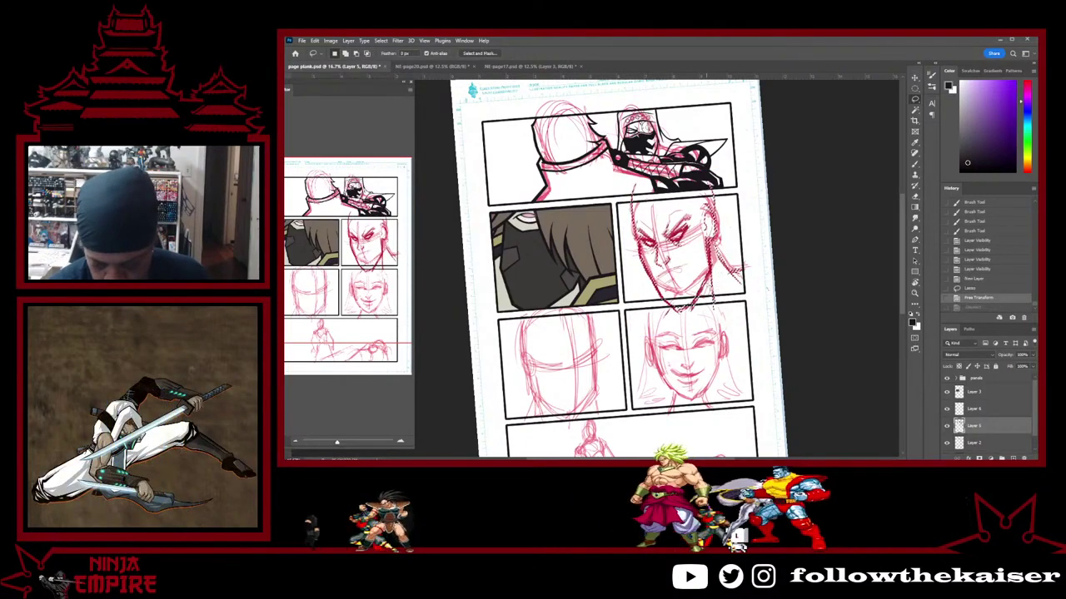
{"action": "mouse_move", "coordinate": [707, 281]}
{"action": "left_mouse_down"}
{"action": "mouse_move", "coordinate": [700, 301]}
{"action": "mouse_move", "coordinate": [701, 287]}
{"action": "left_mouse_up"}
{"action": "key", "text": "ctrl+z"}
{"action": "key", "text": "v"}
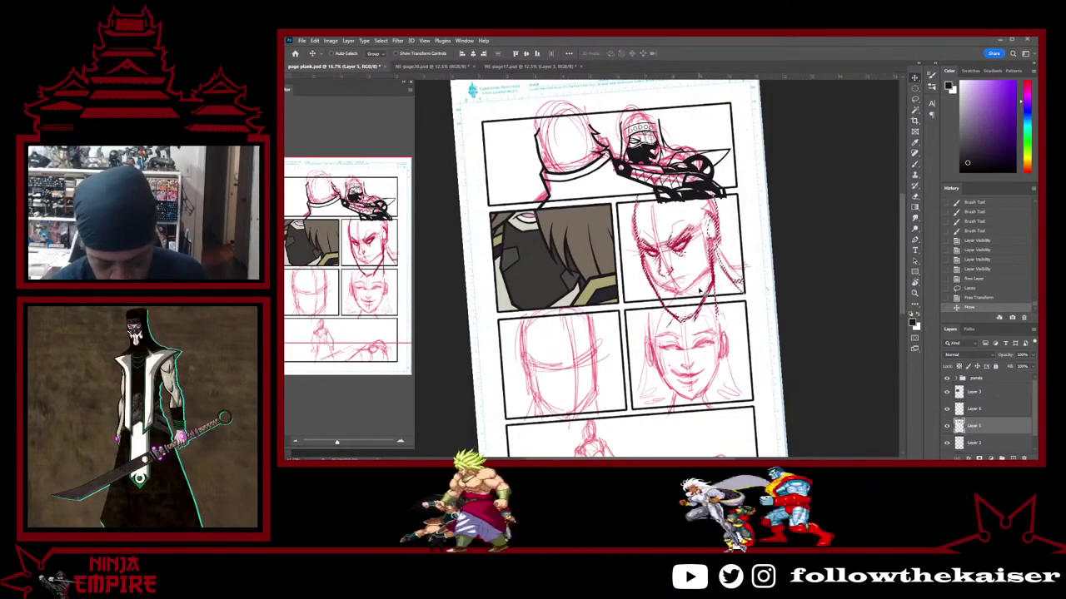
{"action": "key", "text": "l"}
{"action": "key", "text": "ctrl+z"}
{"action": "left_click_drag", "start_coordinate": [710, 308], "coordinate": [706, 308]}
{"action": "key", "text": "m"}
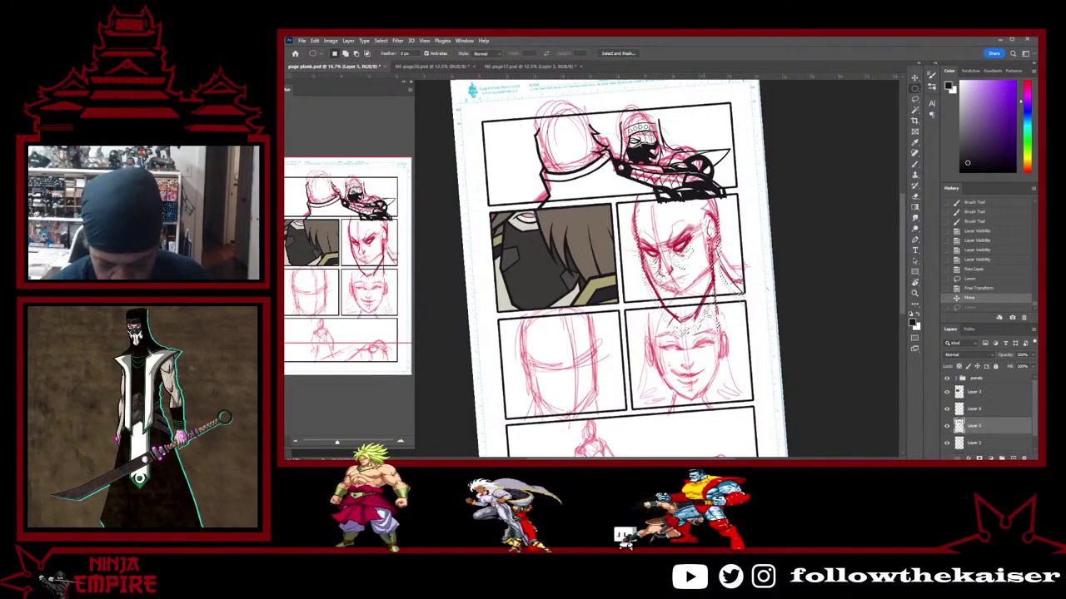
{"action": "key", "text": "ctrl+z"}
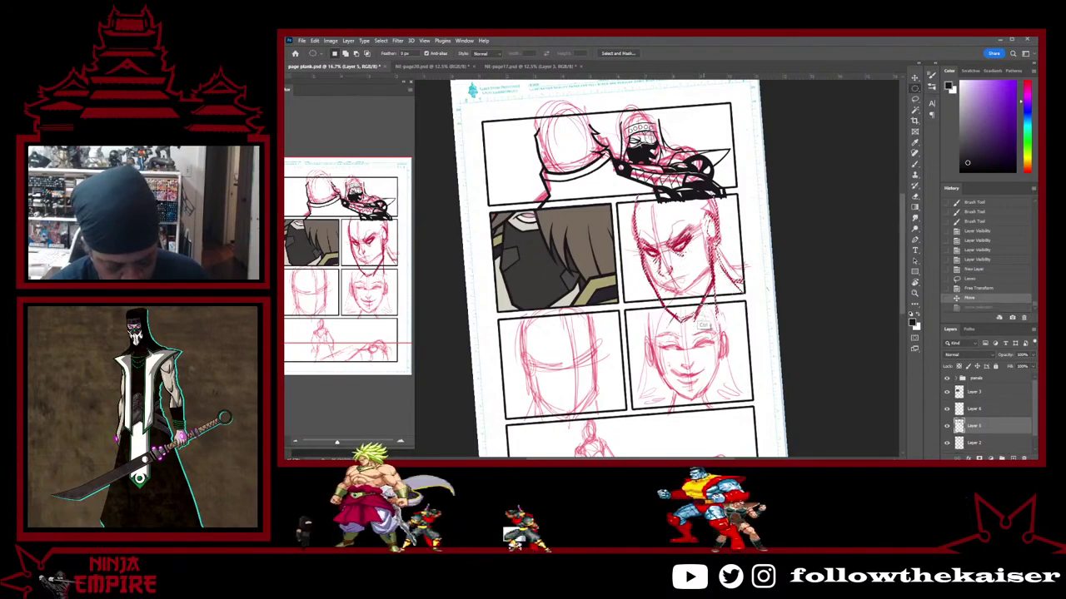
{"action": "key", "text": "v"}
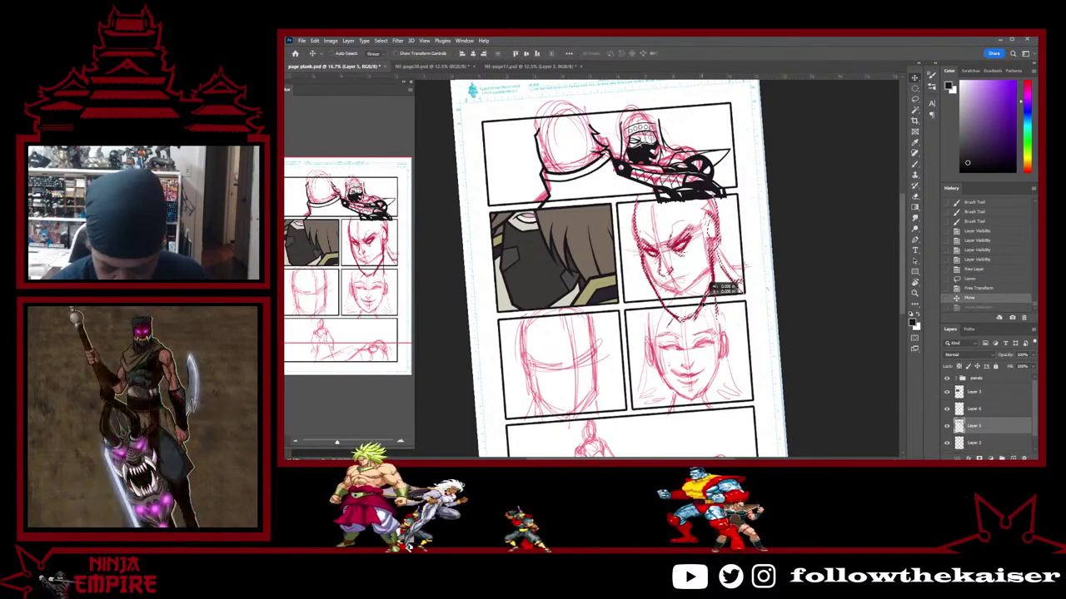
{"action": "left_click_drag", "start_coordinate": [718, 287], "coordinate": [727, 305]}
{"action": "key", "text": "ctrl+z"}
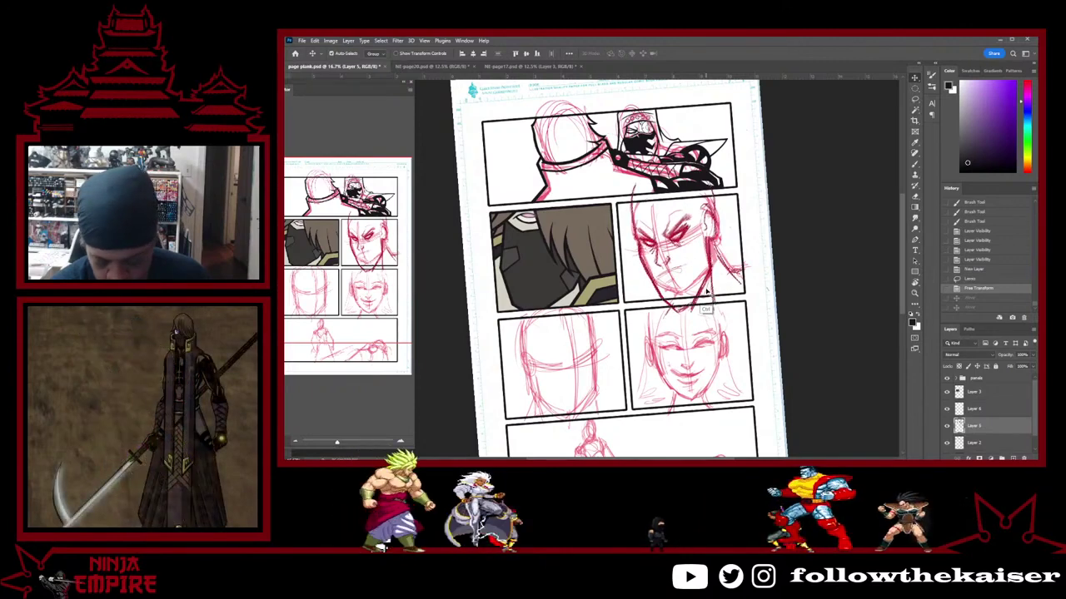
Try pasting a copy onto a new layer, compare the layers' visibility, and undo back to the selected, transformed head
{"action": "key", "text": "ctrl+v"}
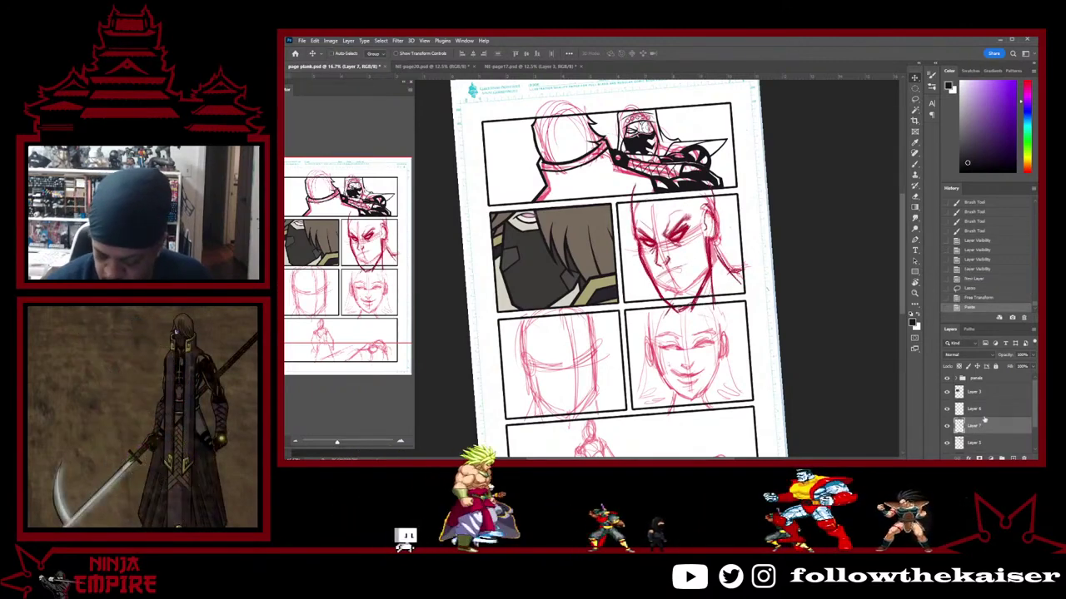
{"action": "left_click", "coordinate": [947, 409]}
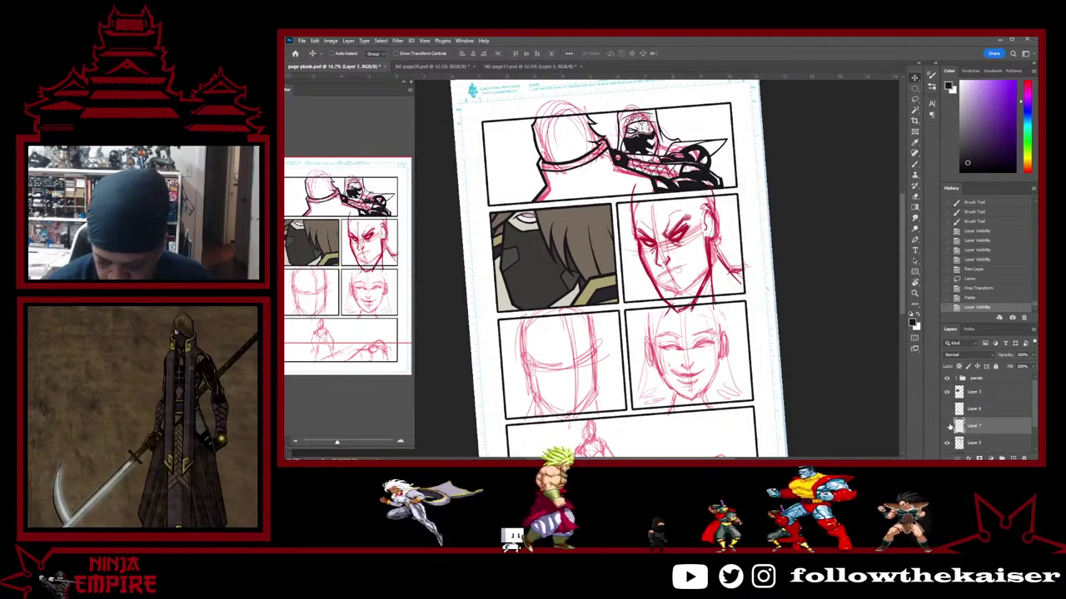
{"action": "left_click", "coordinate": [948, 426]}
{"action": "left_click", "coordinate": [947, 443]}
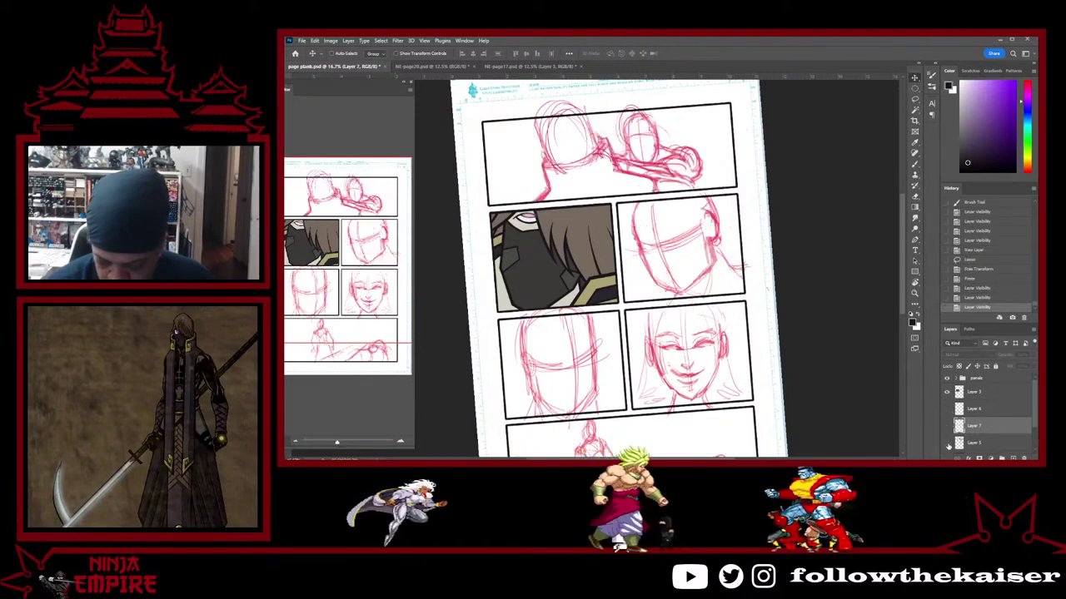
{"action": "left_click", "coordinate": [948, 443]}
{"action": "left_click", "coordinate": [979, 443]}
{"action": "key", "text": "b"}
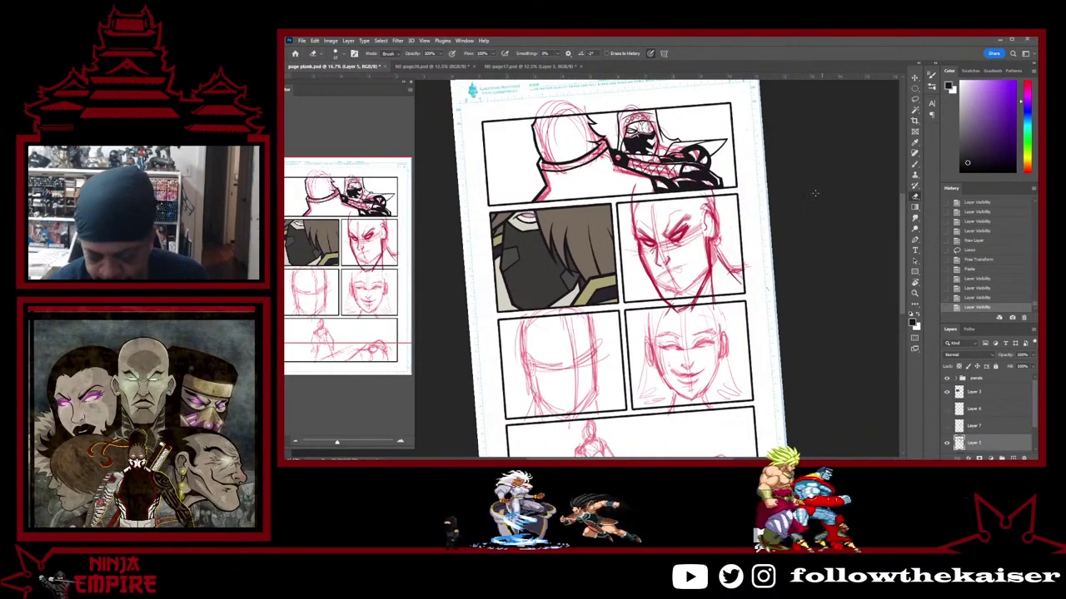
{"action": "key", "text": "ctrl+z"}
{"action": "key", "text": "ctrl+z"}
{"action": "key", "text": "ctrl+z"}
{"action": "key", "text": "ctrl+z"}
{"action": "key", "text": "ctrl+z"}
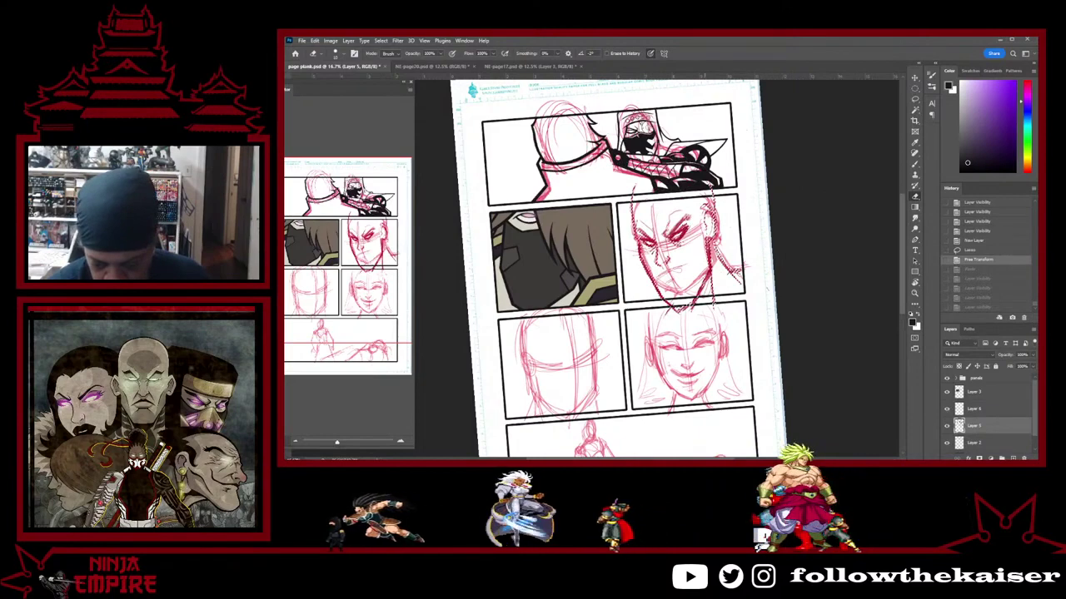
Move the selected head sketch down, clear of the first-row inks, and paste a copy of it onto a new layer
{"action": "key", "text": "v"}
{"action": "left_click_drag", "start_coordinate": [724, 258], "coordinate": [721, 288]}
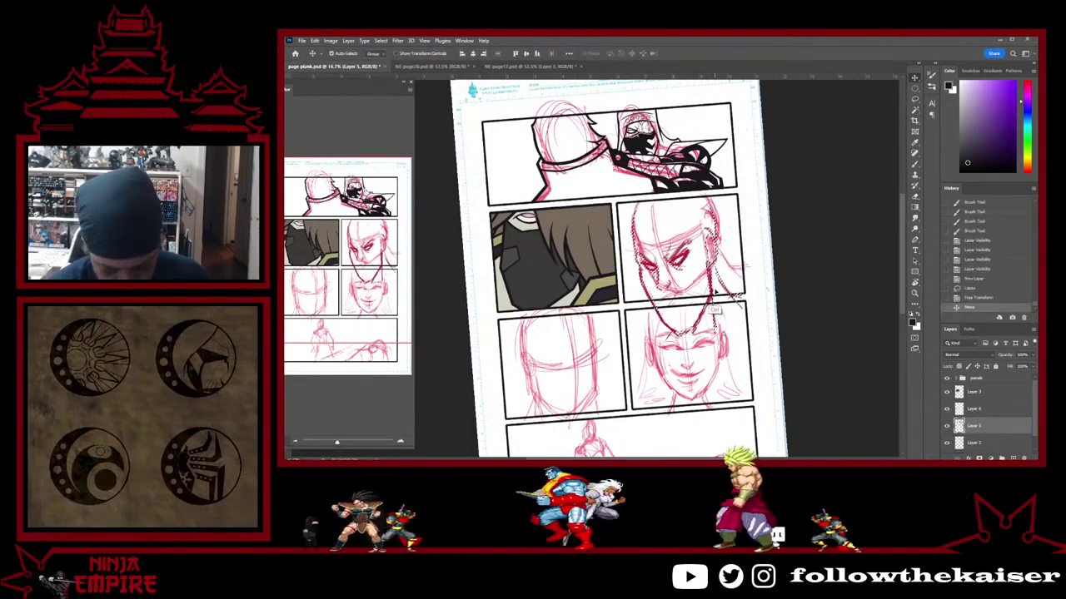
{"action": "key", "text": "ctrl+c"}
{"action": "key", "text": "ctrl+v"}
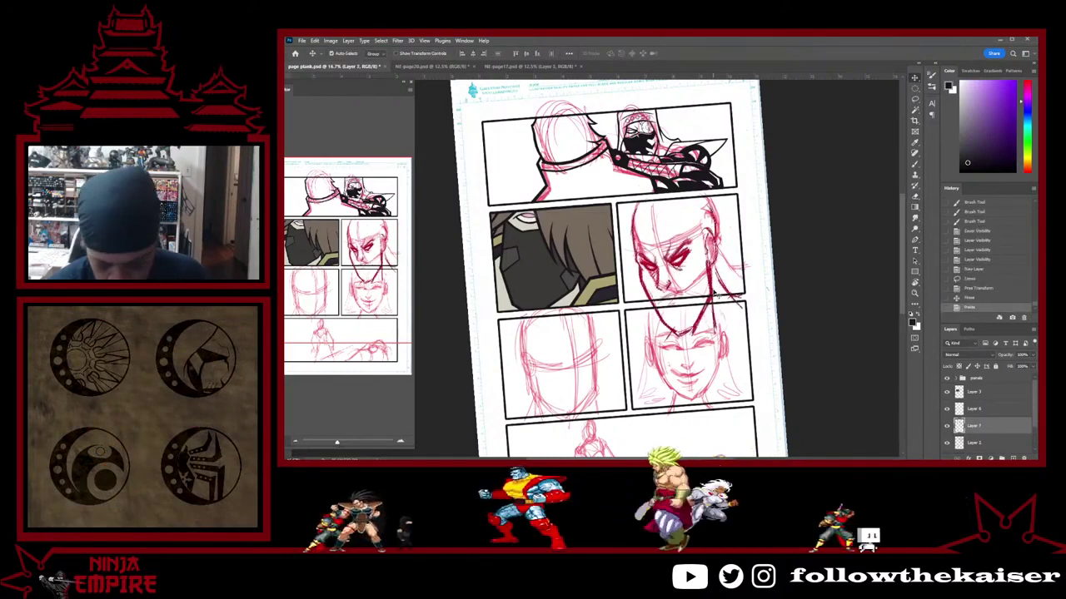
Erase the original head sketch from Layer 5 and check the removal by toggling Layer 7's visibility
{"action": "left_click", "coordinate": [950, 444]}
{"action": "key", "text": "b"}
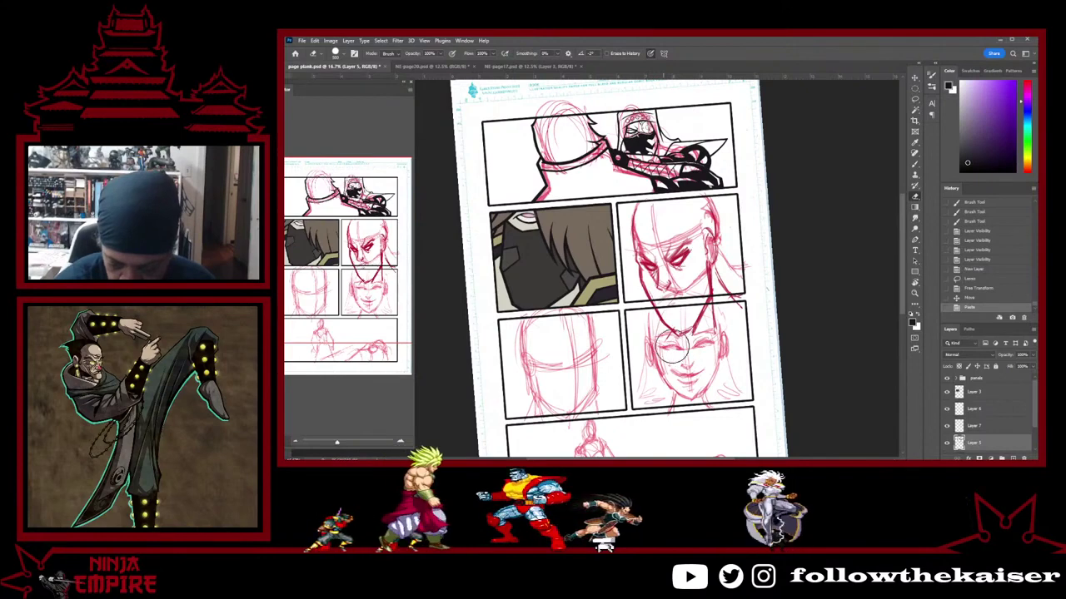
{"action": "left_click_drag", "start_coordinate": [674, 346], "coordinate": [699, 383]}
{"action": "left_click", "coordinate": [946, 426]}
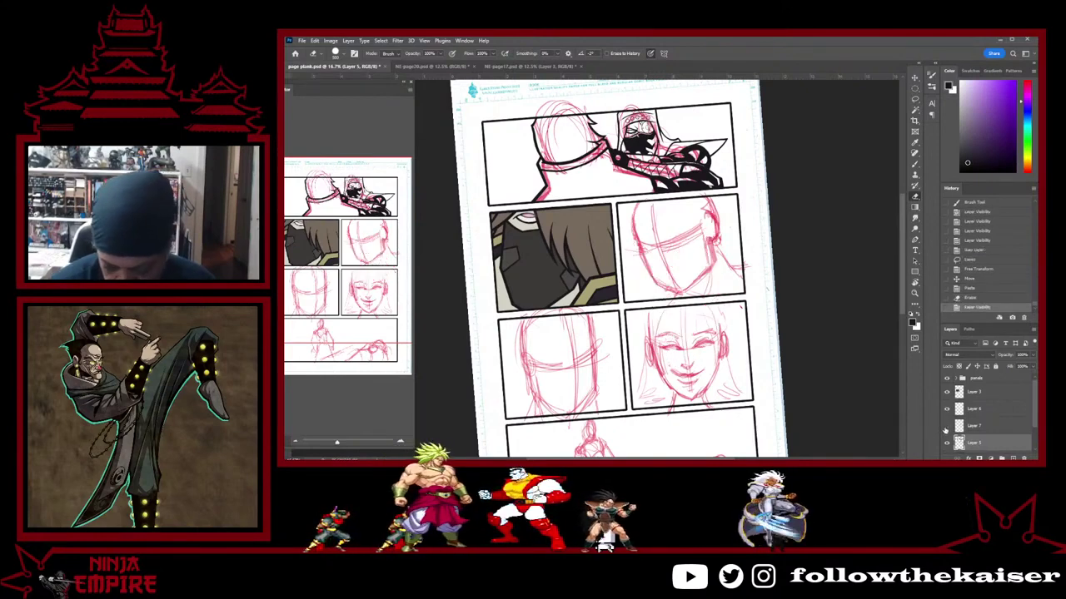
{"action": "left_click", "coordinate": [946, 426]}
Move the head sketch on Layer 7 back up into the second-row panel
{"action": "left_click", "coordinate": [979, 429]}
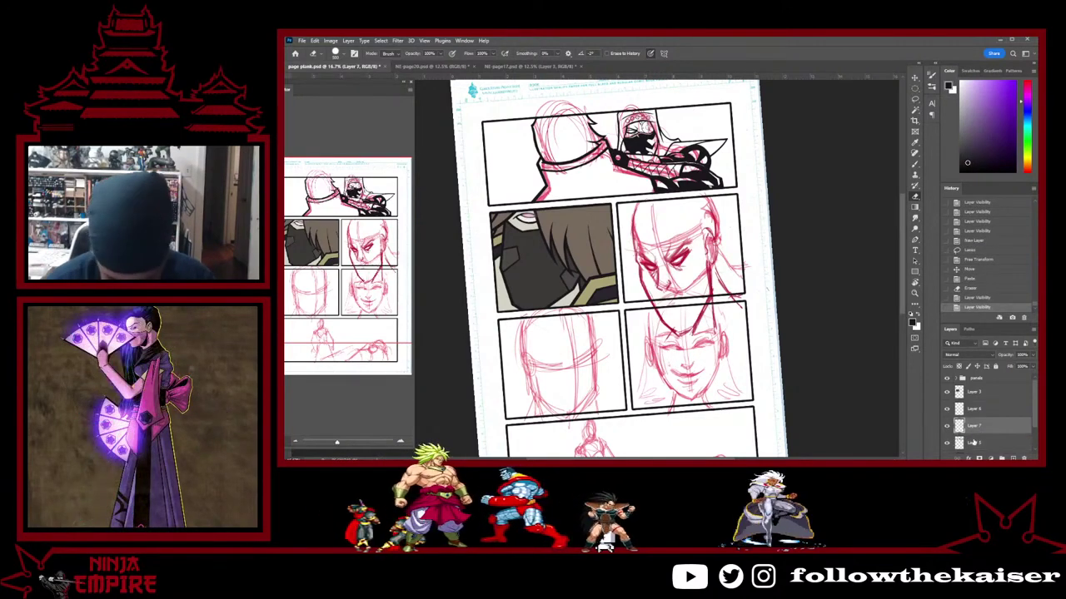
{"action": "key", "text": "v"}
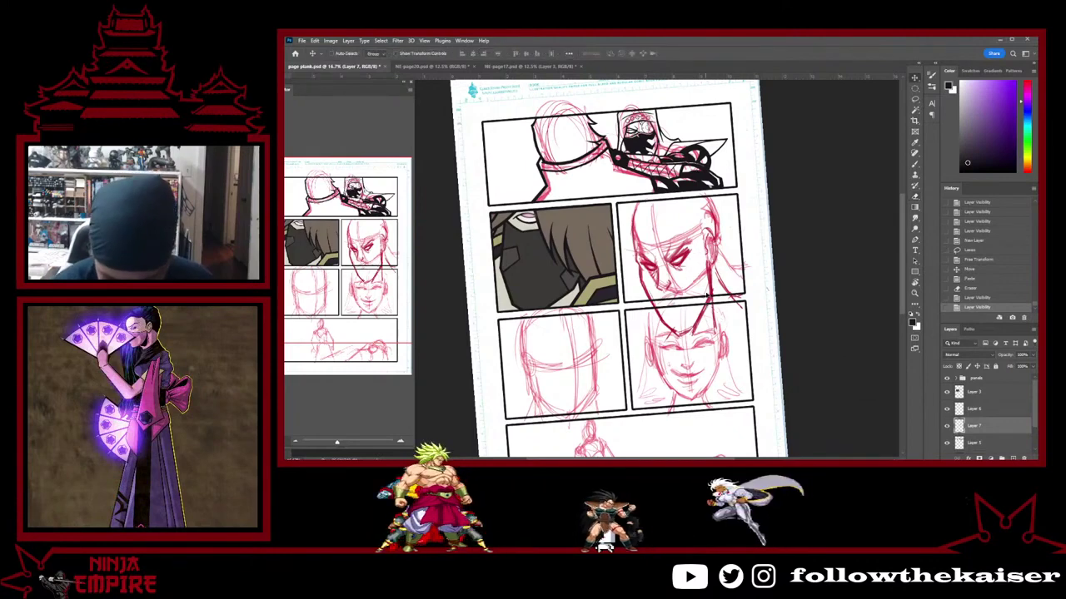
{"action": "left_click_drag", "start_coordinate": [706, 295], "coordinate": [724, 273]}
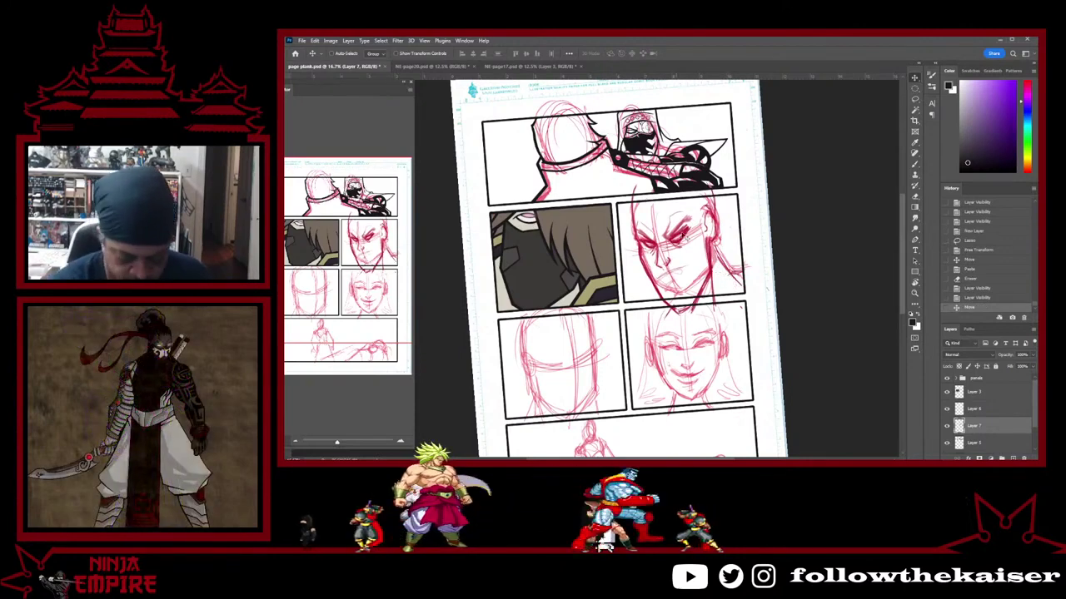
Lasso the nose and mouth area of the angry face on Layer 7, shift it slightly down with Free Transform, and deselect
{"action": "key", "text": "l"}
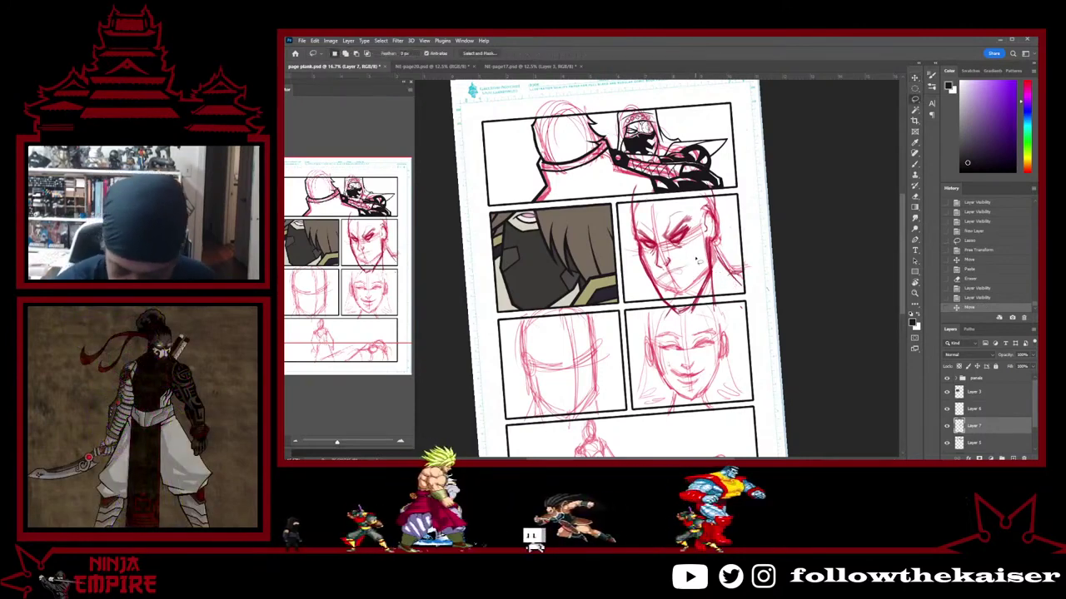
{"action": "left_click_drag", "start_coordinate": [670, 250], "coordinate": [691, 293]}
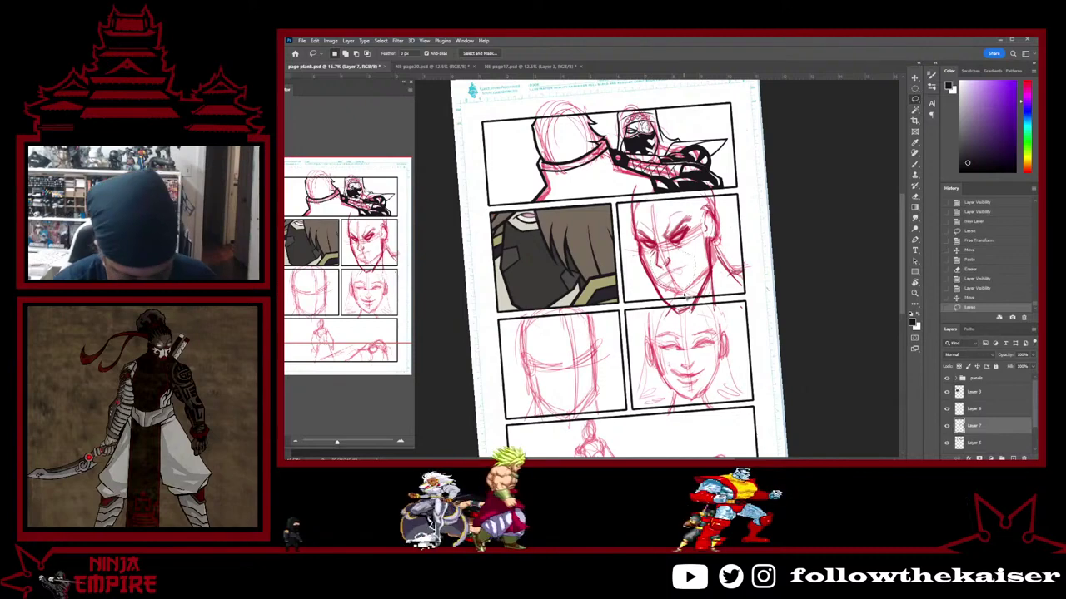
{"action": "key", "text": "ctrl+t"}
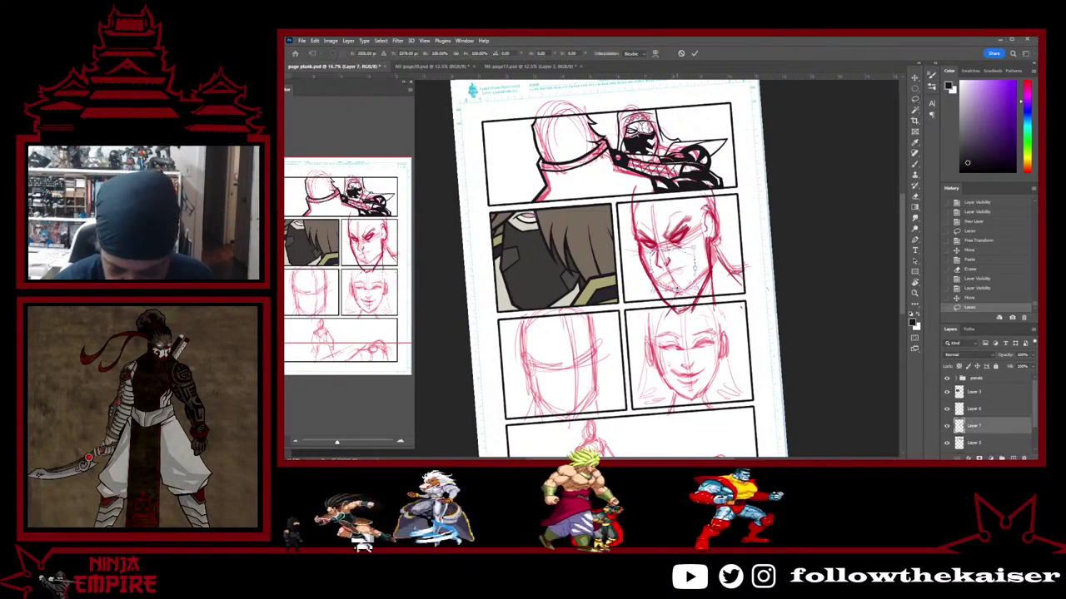
{"action": "left_click_drag", "start_coordinate": [691, 276], "coordinate": [690, 292]}
{"action": "key", "text": "Return"}
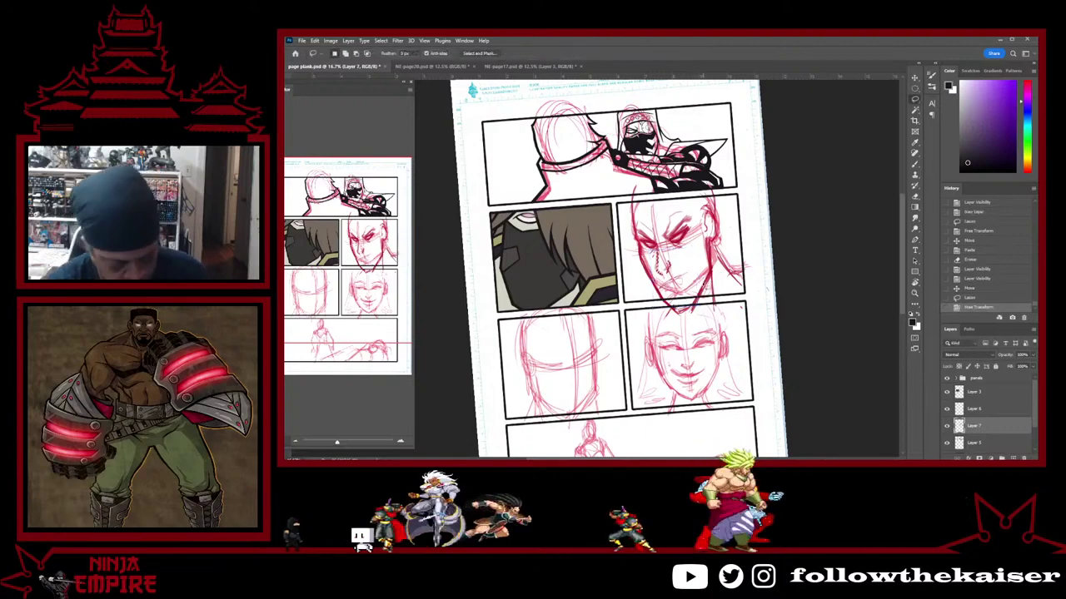
{"action": "key", "text": "ctrl+d"}
Compare Layer 7 and Layer 5 by toggling their visibility, leave Layer 7 hidden, and make Layer 5 active
{"action": "key", "text": "ctrl+plus"}
{"action": "key", "text": "ctrl+plus"}
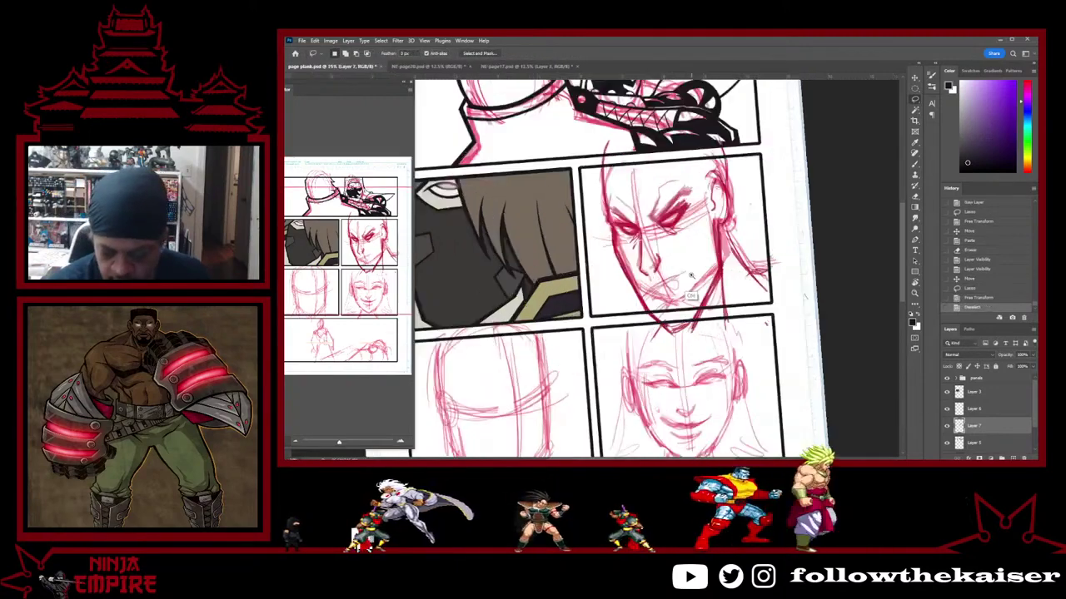
{"action": "left_click_drag", "start_coordinate": [705, 93], "coordinate": [710, 207]}
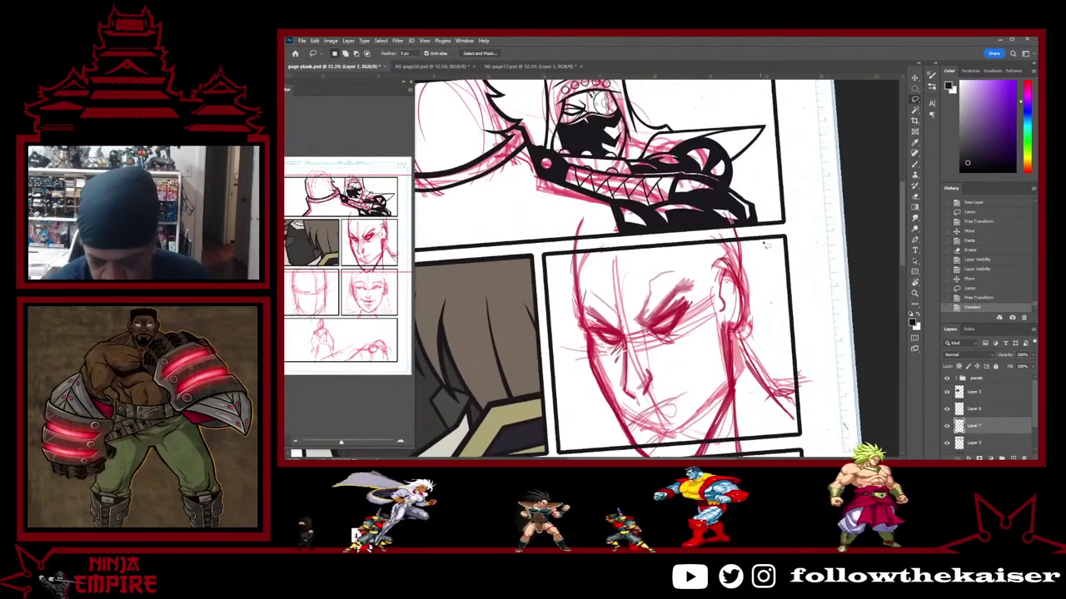
{"action": "left_click", "coordinate": [946, 426]}
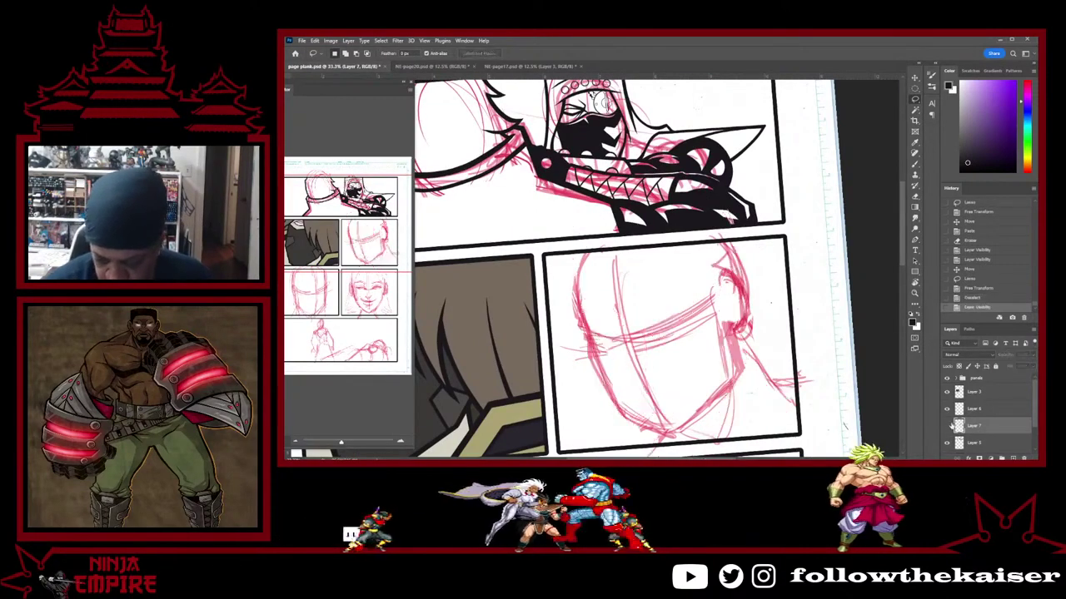
{"action": "left_click", "coordinate": [946, 425]}
{"action": "left_click", "coordinate": [946, 426]}
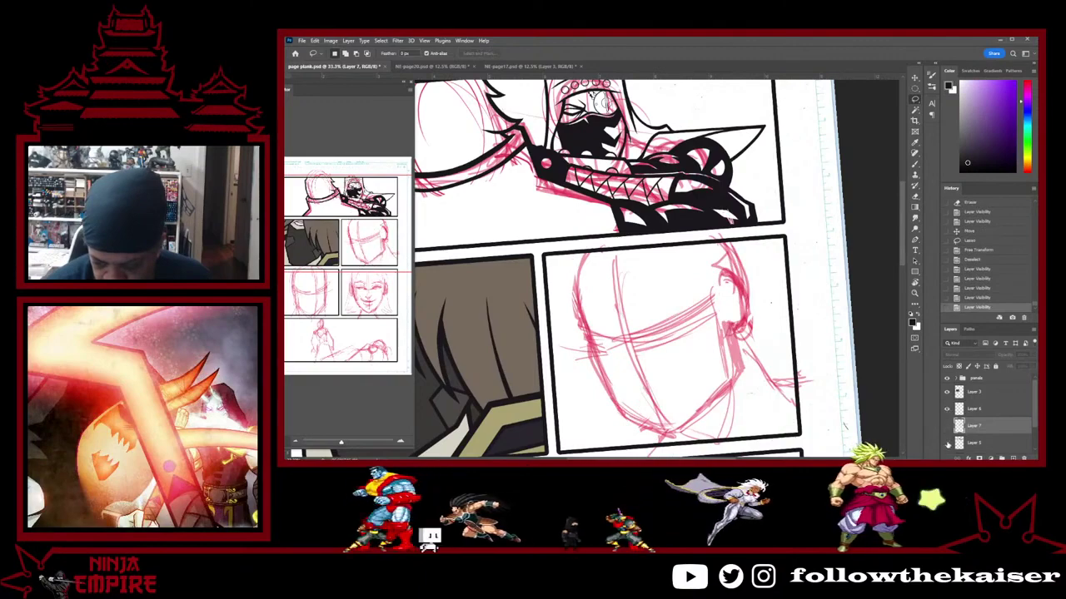
{"action": "left_click", "coordinate": [946, 443]}
{"action": "left_click", "coordinate": [946, 443]}
{"action": "left_click", "coordinate": [986, 444]}
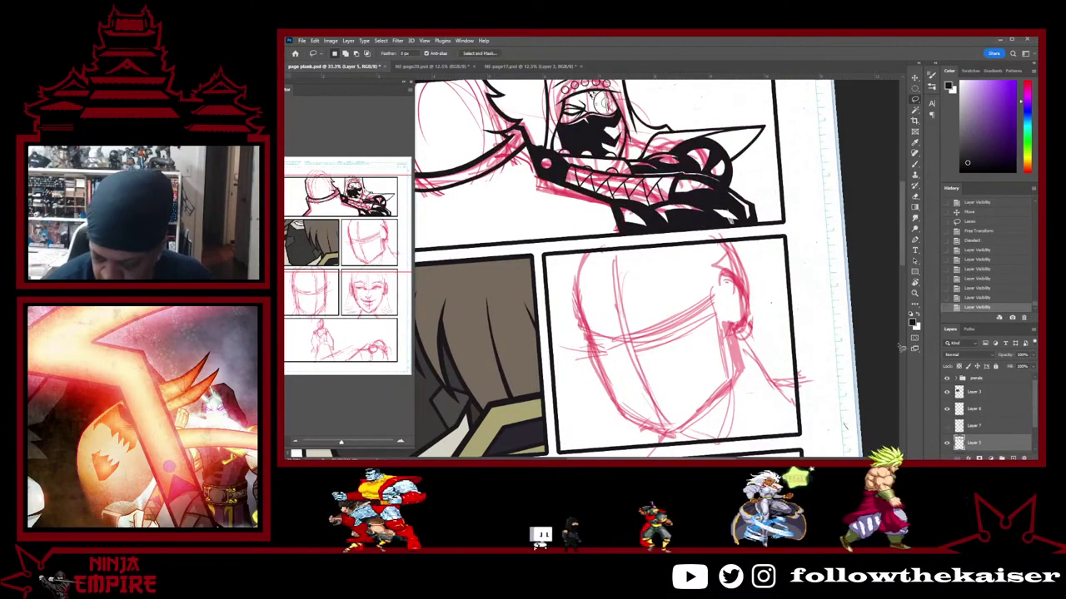
Refine the black brush inks on the masked figure's arm along the lower edge of the first-row panel
{"action": "scroll", "coordinate": [708, 200], "scroll_direction": "up", "scroll_amount": 2}
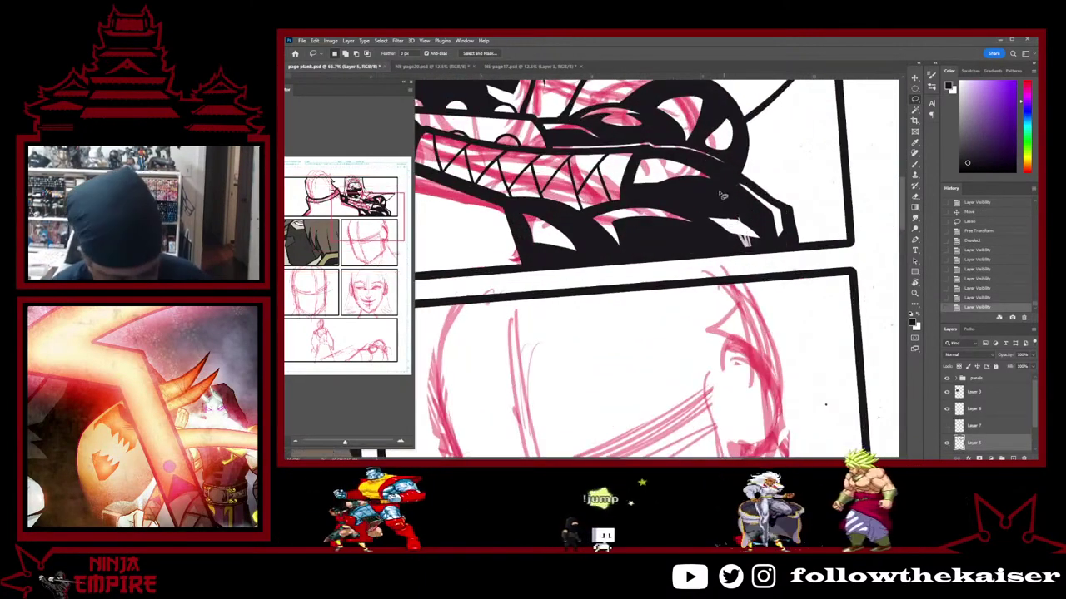
{"action": "key", "text": "b"}
{"action": "left_click_drag", "start_coordinate": [727, 214], "coordinate": [733, 328]}
{"action": "key", "text": "r"}
{"action": "key", "text": "b"}
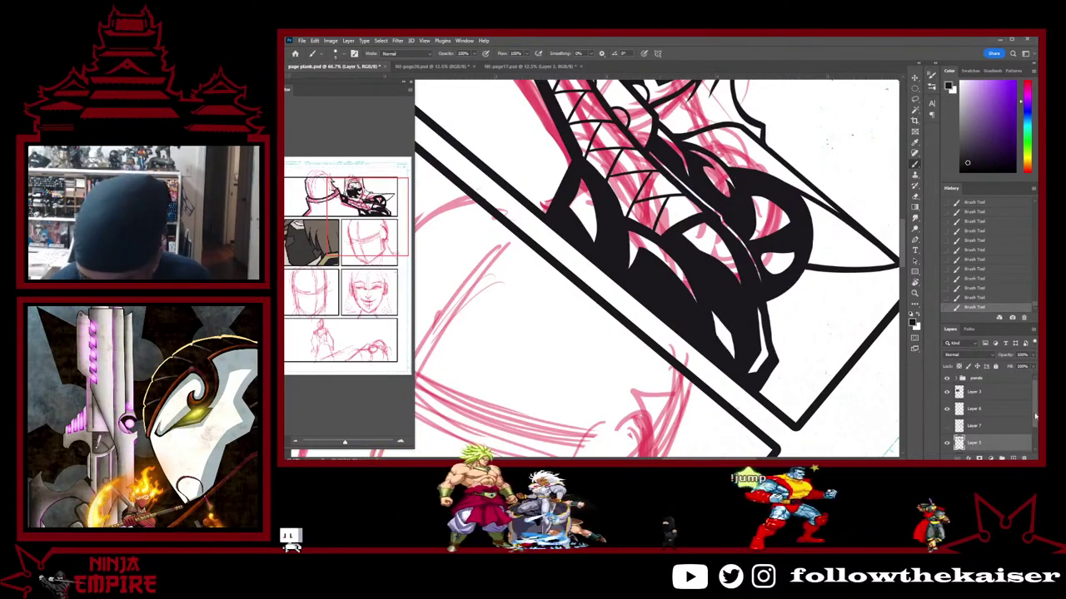
Place Layer 6 between Layer 7 and Layer 5, and toggle Layers 5, 6 and 2 to check what each contains
{"action": "left_click_drag", "start_coordinate": [1030, 415], "coordinate": [1035, 432]}
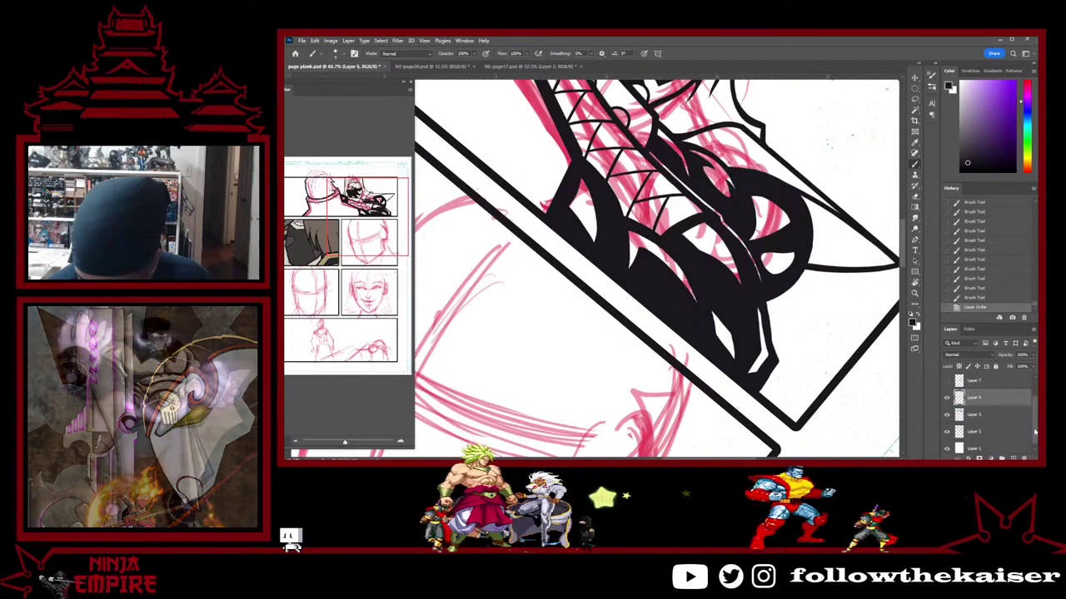
{"action": "left_click", "coordinate": [947, 416]}
{"action": "left_click", "coordinate": [946, 416]}
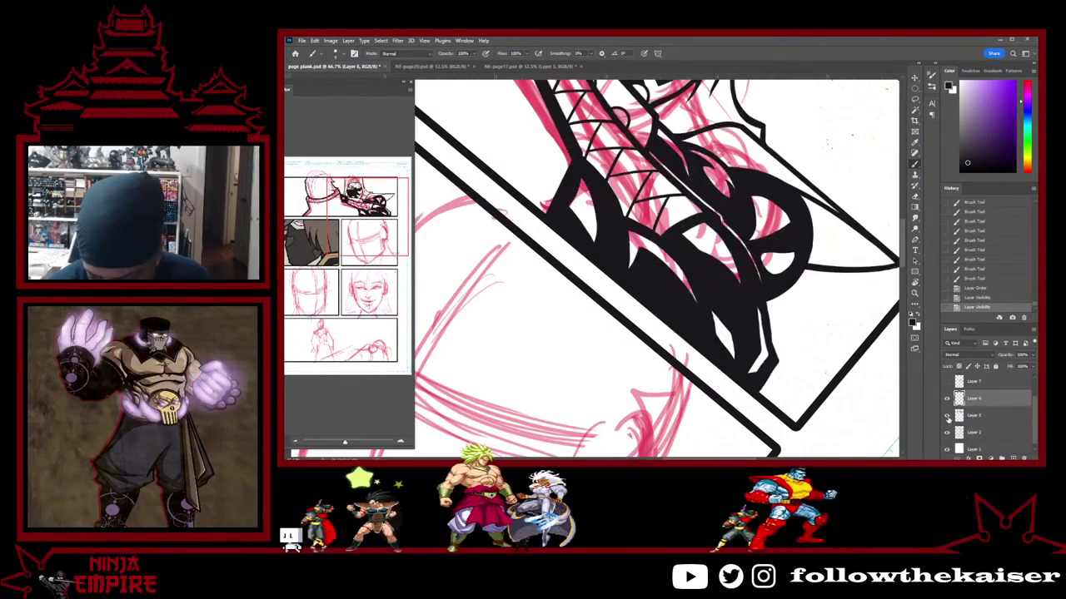
{"action": "left_click", "coordinate": [947, 433]}
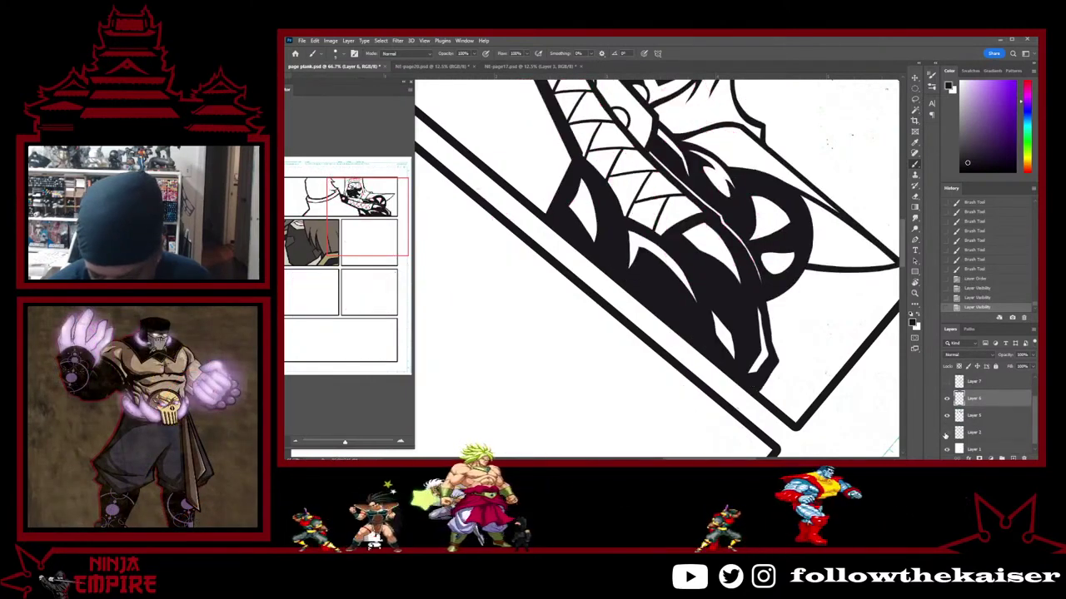
{"action": "left_click", "coordinate": [947, 433]}
{"action": "left_click", "coordinate": [946, 400]}
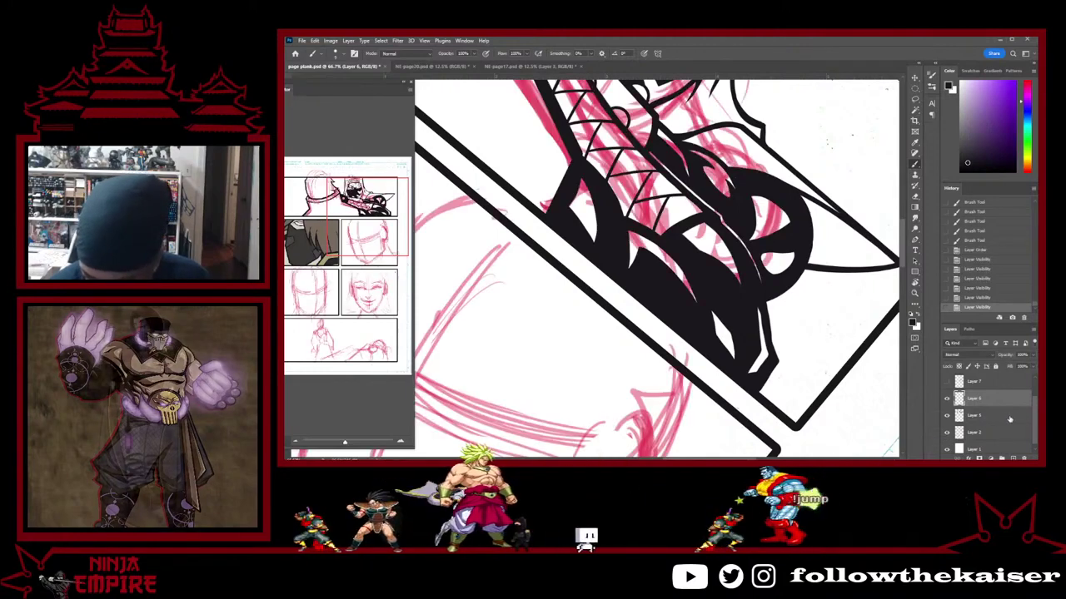
{"action": "left_click", "coordinate": [947, 416]}
{"action": "left_click", "coordinate": [947, 417]}
{"action": "left_click", "coordinate": [947, 433]}
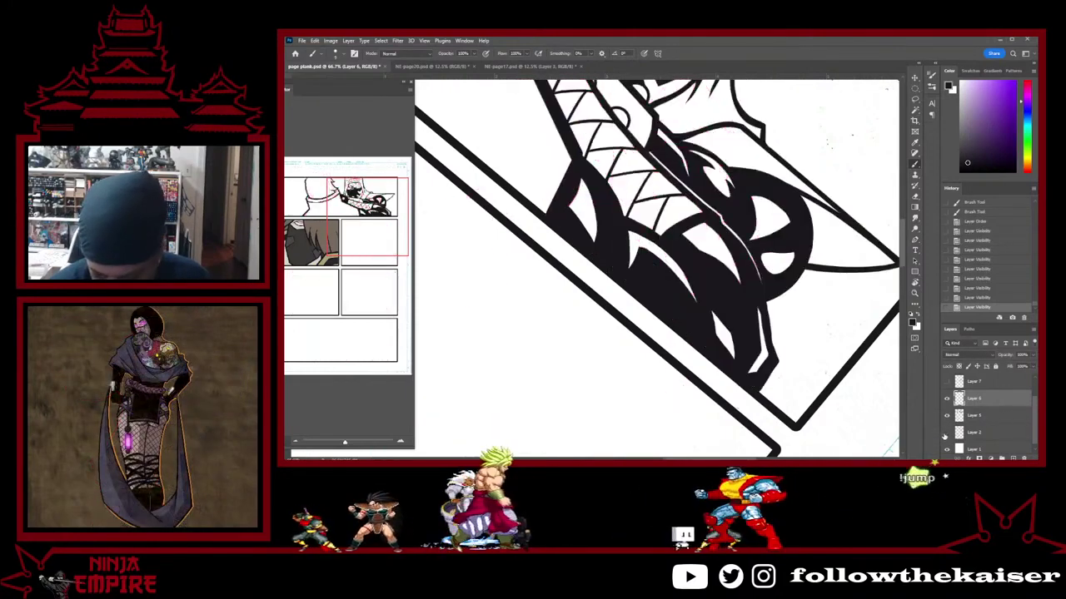
{"action": "left_click", "coordinate": [947, 433]}
Move Layer 5 above Layer 6, check the lower layers by toggling their visibility, and show Layer 7 again
{"action": "left_click_drag", "start_coordinate": [980, 443], "coordinate": [984, 401]}
{"action": "left_click", "coordinate": [946, 415]}
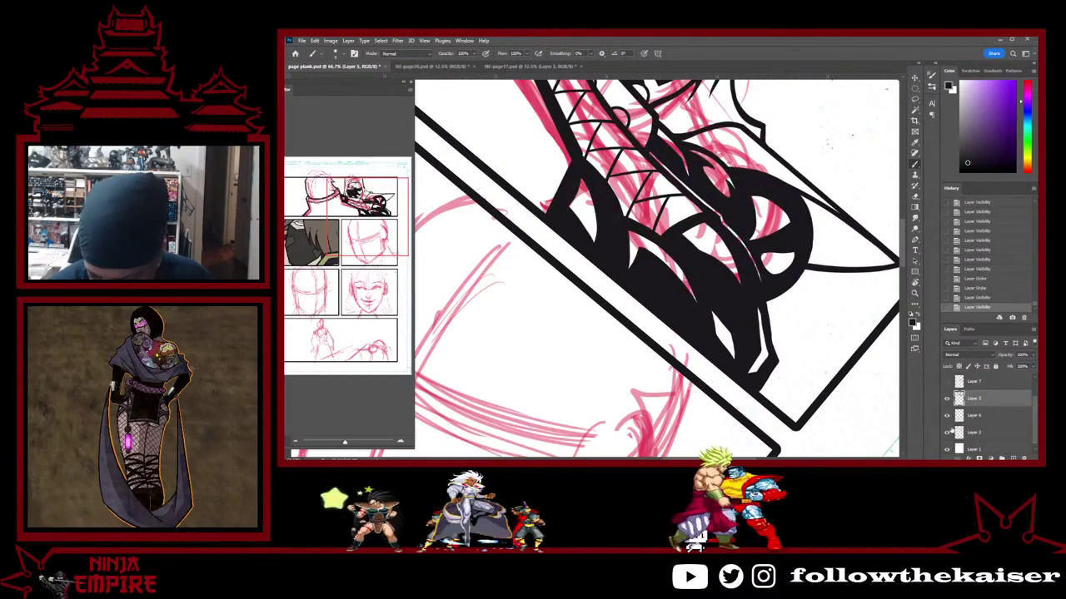
{"action": "left_click", "coordinate": [948, 432]}
{"action": "left_click", "coordinate": [947, 432]}
{"action": "left_click", "coordinate": [947, 416]}
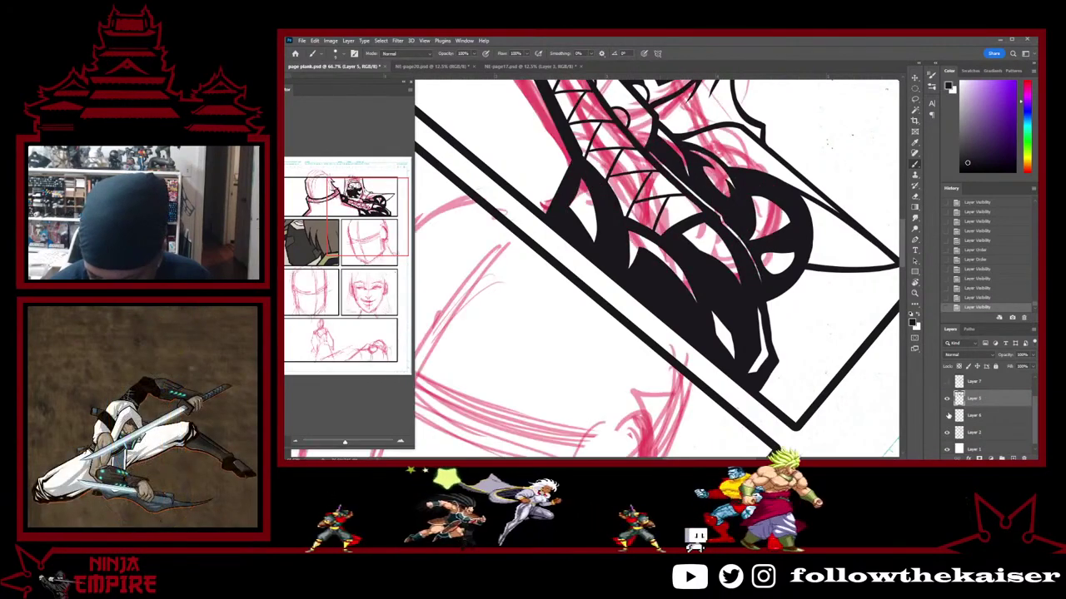
{"action": "left_click", "coordinate": [947, 415]}
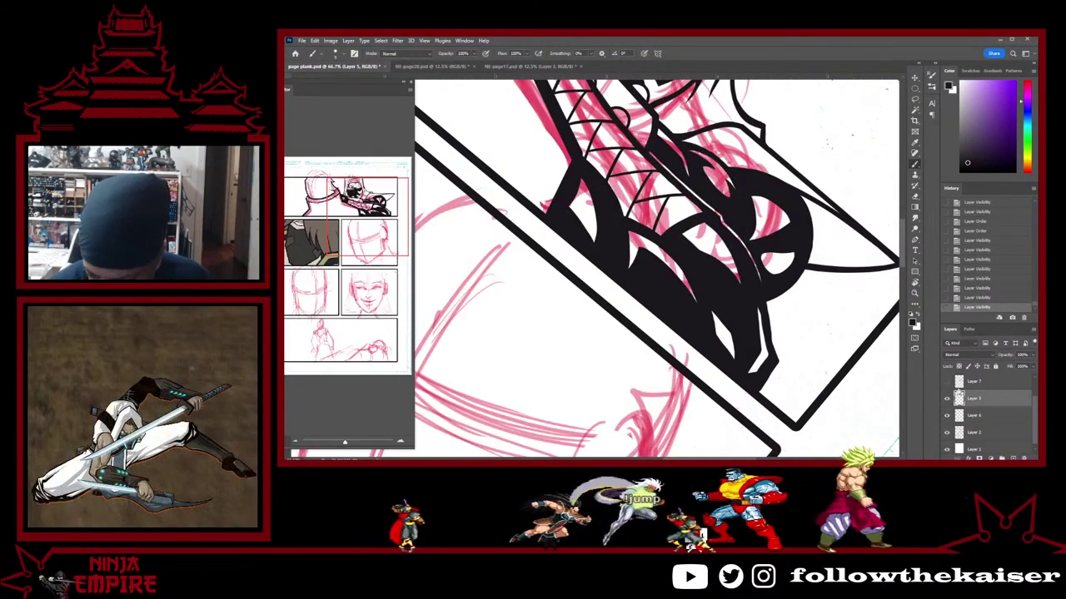
{"action": "left_click", "coordinate": [947, 381]}
{"action": "left_click", "coordinate": [947, 381]}
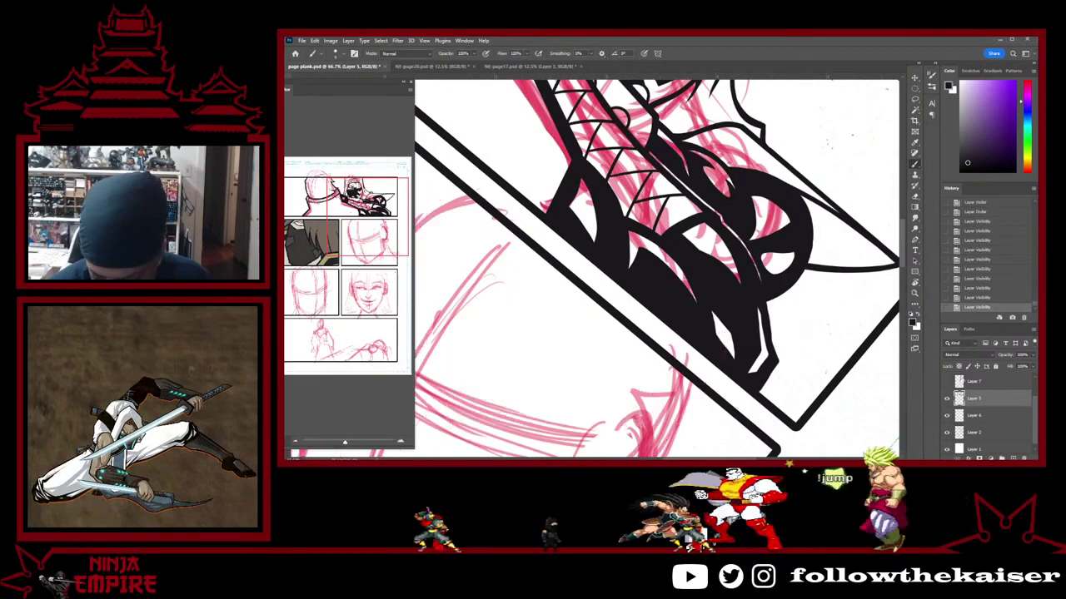
{"action": "left_click", "coordinate": [947, 381]}
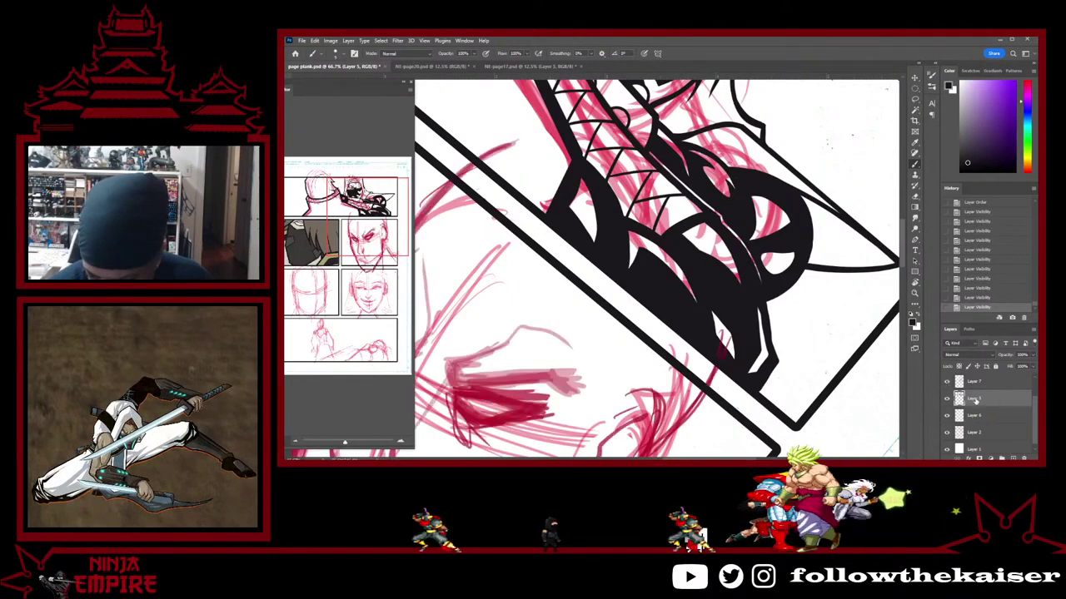
Move Layer 5 above Layer 7, check the layers beneath it by toggling their visibility, and leave Layer 7 hidden
{"action": "left_click_drag", "start_coordinate": [978, 380], "coordinate": [979, 381]}
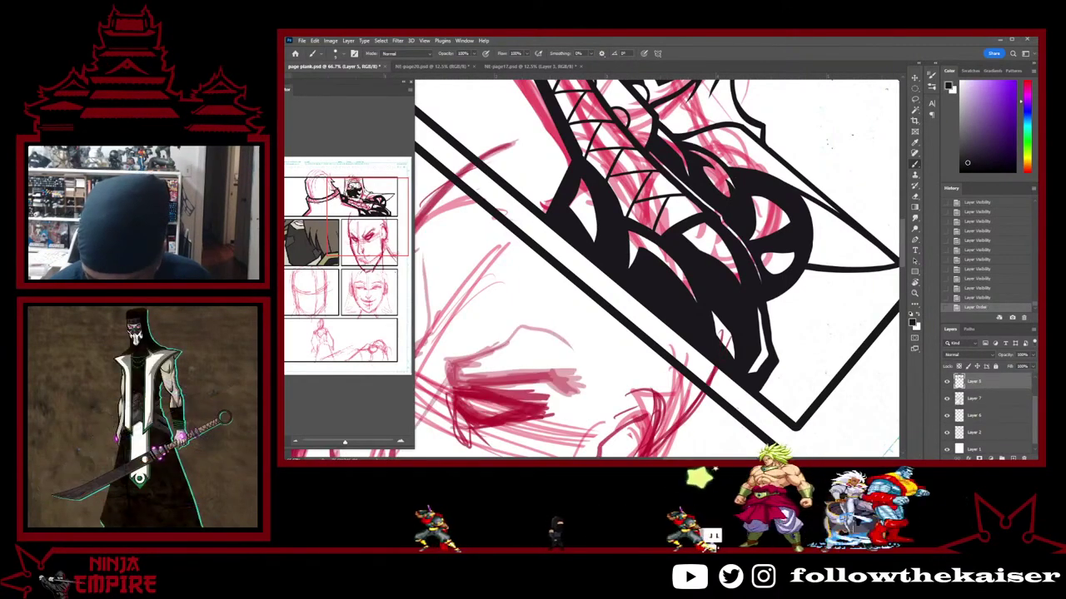
{"action": "left_click", "coordinate": [947, 416]}
{"action": "left_click", "coordinate": [948, 417]}
{"action": "left_click", "coordinate": [946, 434]}
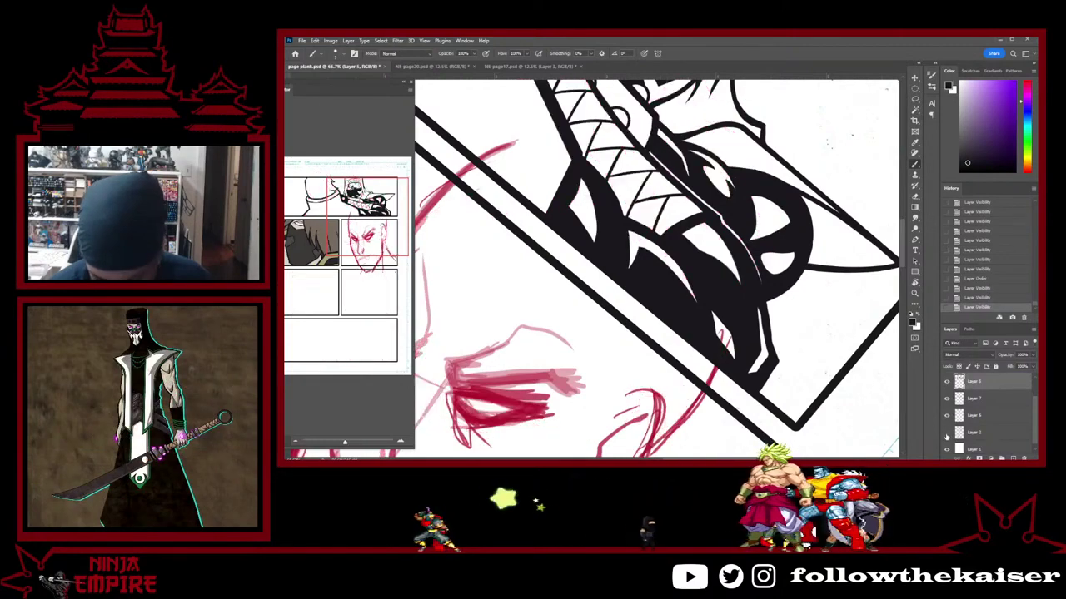
{"action": "left_click", "coordinate": [946, 434]}
{"action": "left_click", "coordinate": [947, 416]}
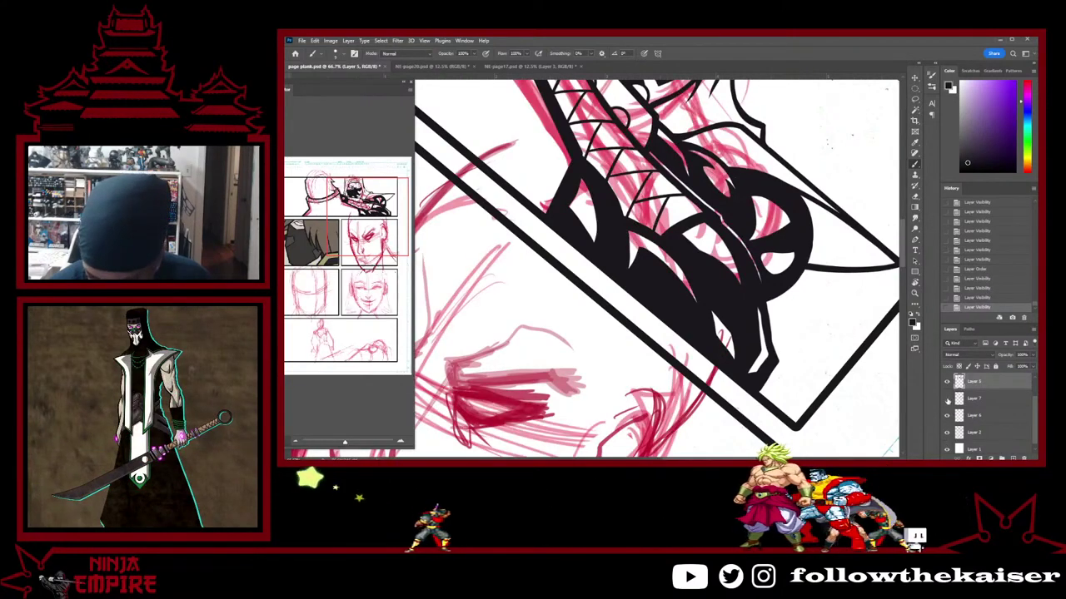
{"action": "left_click", "coordinate": [947, 400]}
{"action": "left_click", "coordinate": [947, 400]}
{"action": "left_click", "coordinate": [947, 400]}
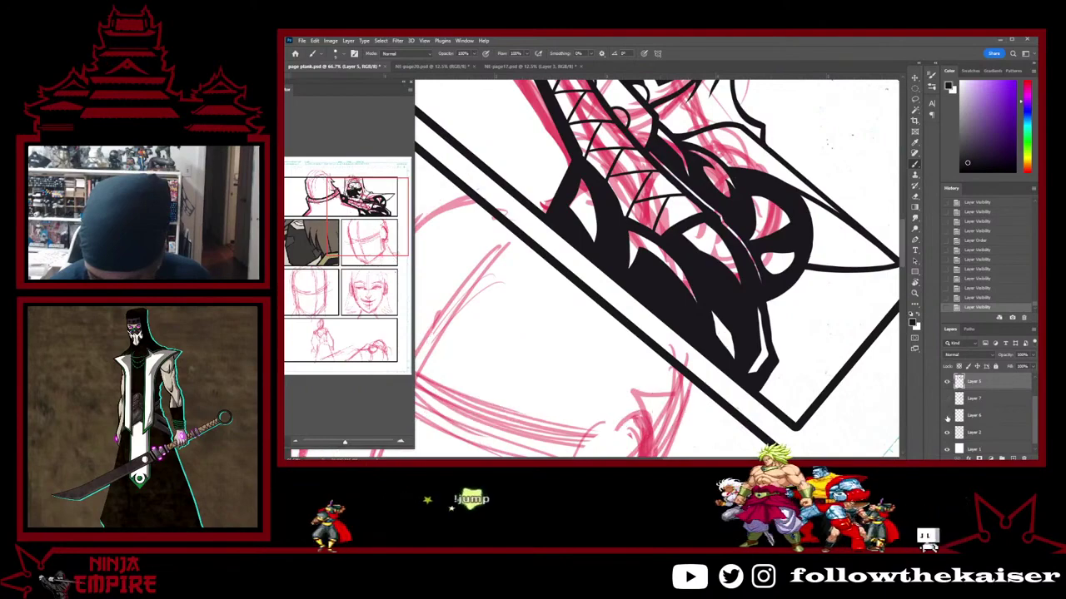
Move Layer 7 below Layer 6, make it visible, and compare the angry face with Layer 2 hidden and shown
{"action": "left_click_drag", "start_coordinate": [970, 400], "coordinate": [978, 420]}
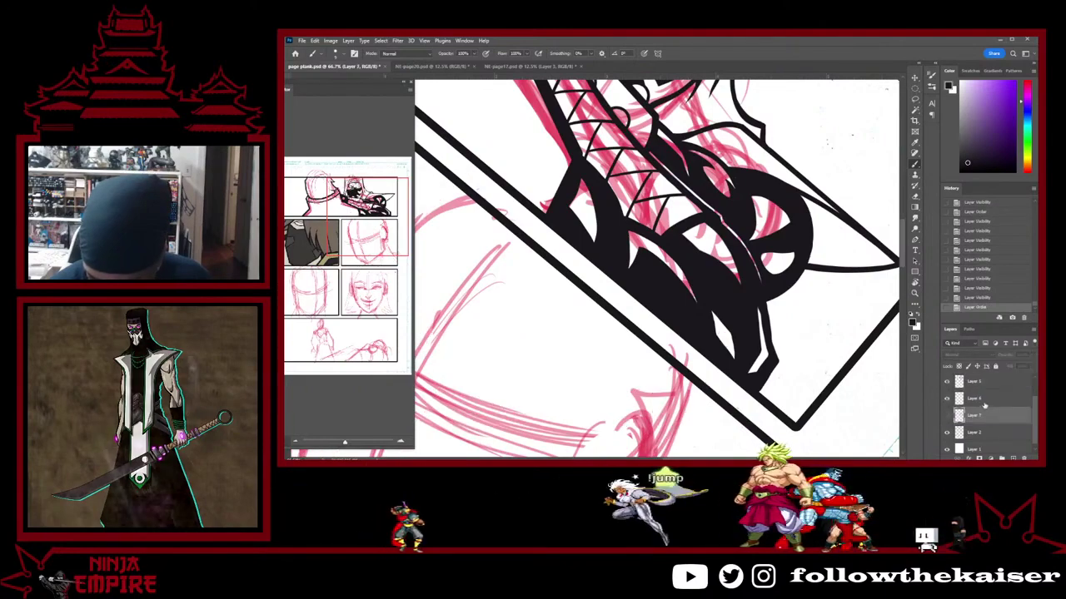
{"action": "left_click", "coordinate": [946, 415]}
{"action": "key", "text": "r"}
{"action": "left_click_drag", "start_coordinate": [859, 388], "coordinate": [860, 151]}
{"action": "scroll", "coordinate": [737, 416], "scroll_direction": "down", "scroll_amount": 1}
{"action": "left_click_drag", "start_coordinate": [740, 420], "coordinate": [738, 290]}
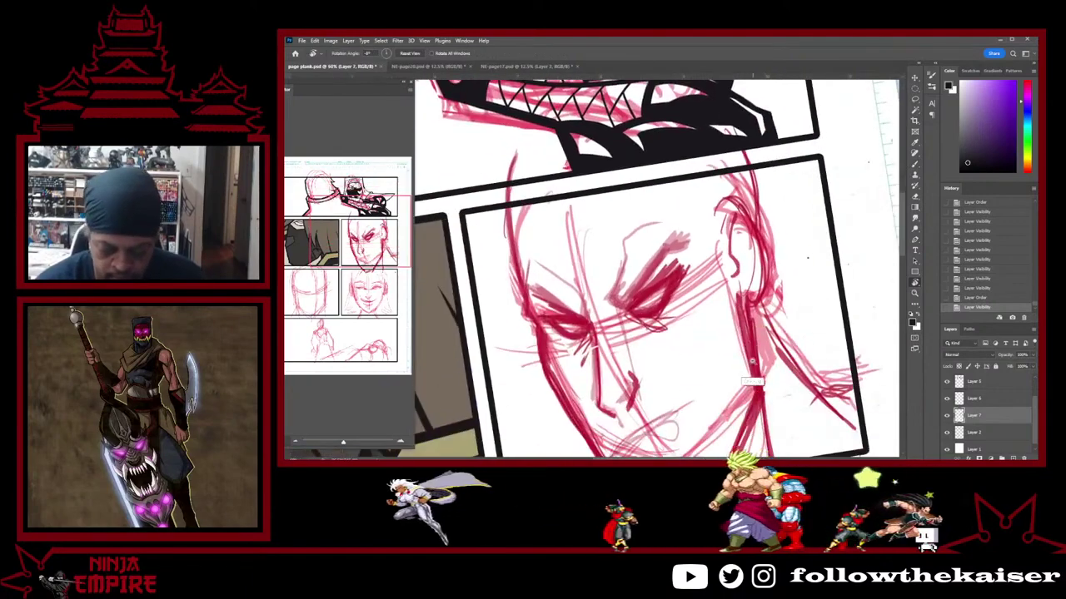
{"action": "key", "text": "ctrl+minus"}
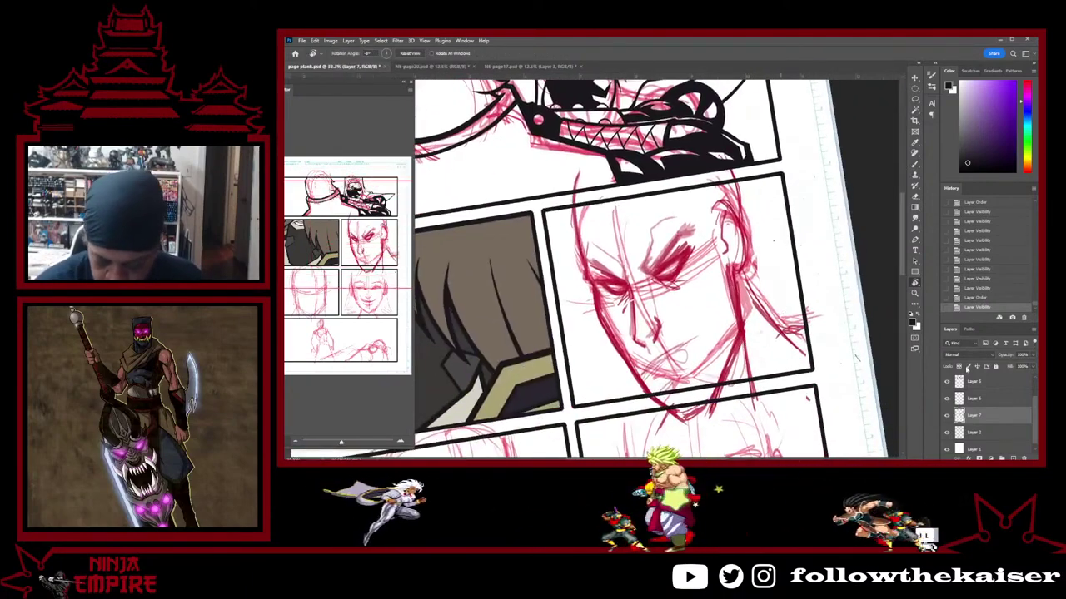
{"action": "left_click", "coordinate": [946, 432]}
{"action": "left_click", "coordinate": [946, 432]}
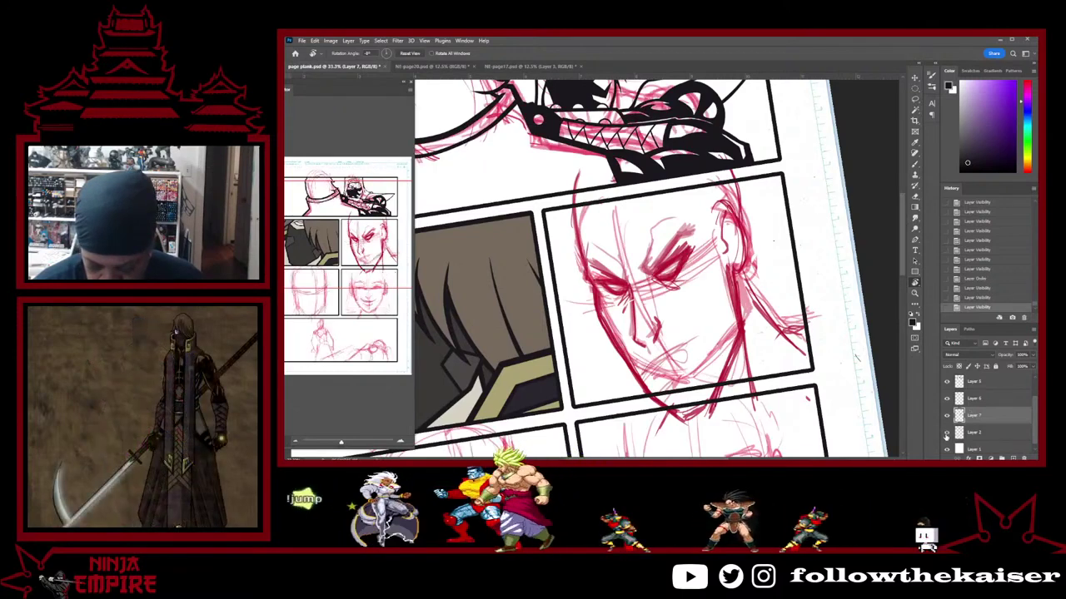
Draw thin black brush lines on Layer 6 for the band across the forehead and the lines beneath the angry face's eyes
{"action": "left_click", "coordinate": [974, 399]}
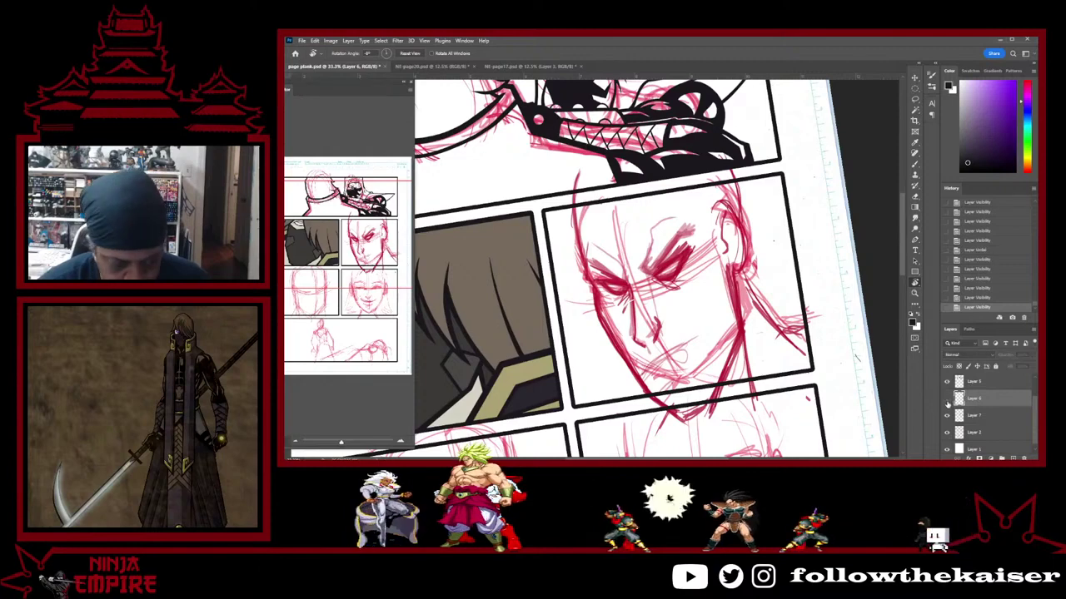
{"action": "key", "text": "b"}
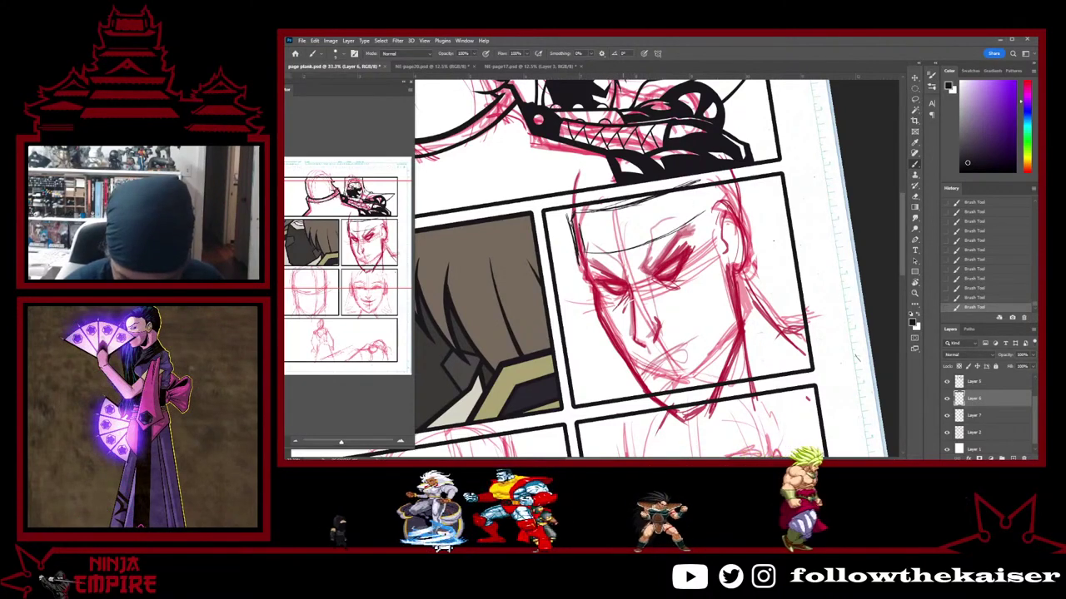
{"action": "left_click_drag", "start_coordinate": [630, 292], "coordinate": [614, 310]}
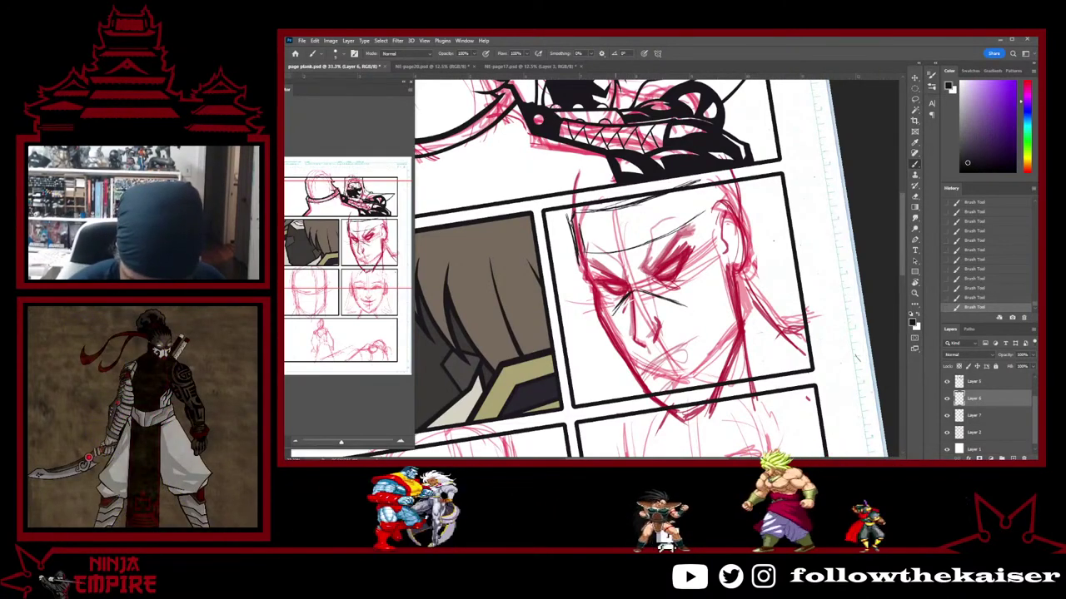
{"action": "left_click_drag", "start_coordinate": [633, 290], "coordinate": [612, 317]}
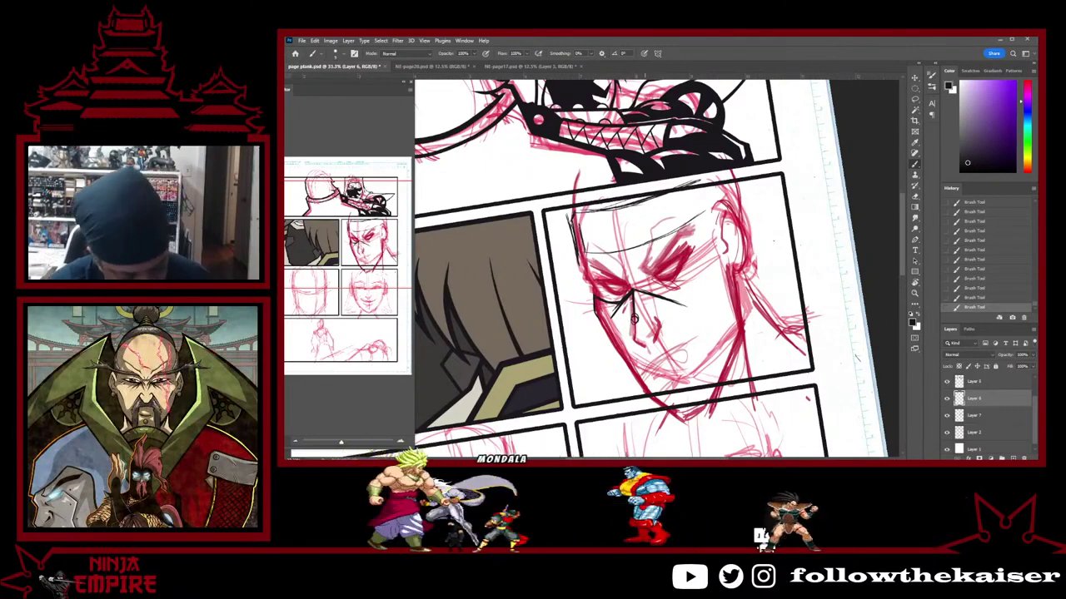
Undo the trial brush strokes around the angry face's nose and paste the copied head sketch onto a new layer
{"action": "key", "text": "ctrl+z"}
{"action": "left_click_drag", "start_coordinate": [642, 346], "coordinate": [655, 339]}
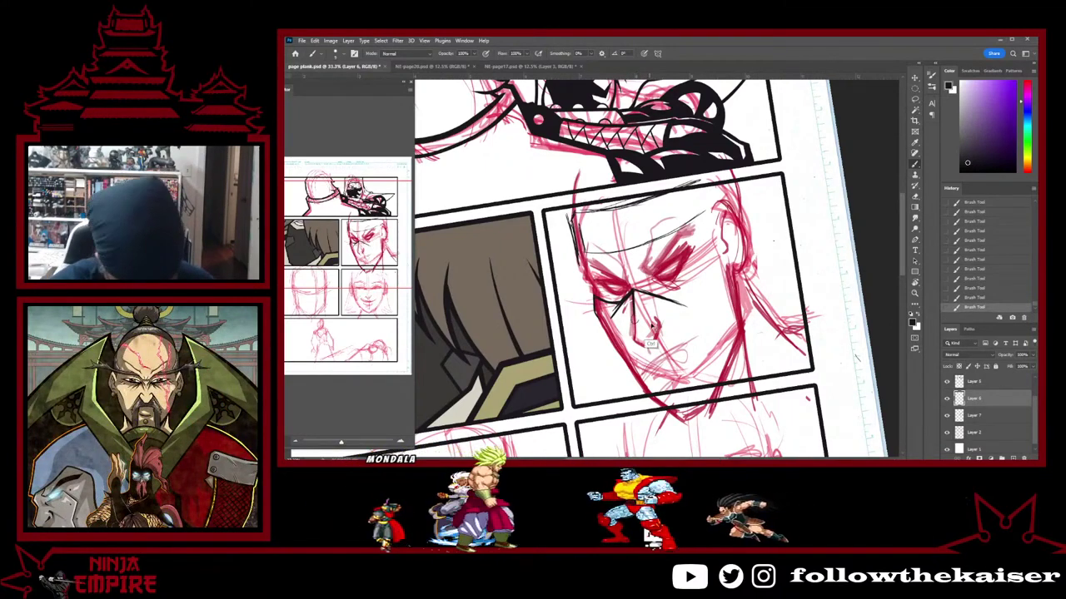
{"action": "key", "text": "ctrl+z"}
{"action": "key", "text": "ctrl+v"}
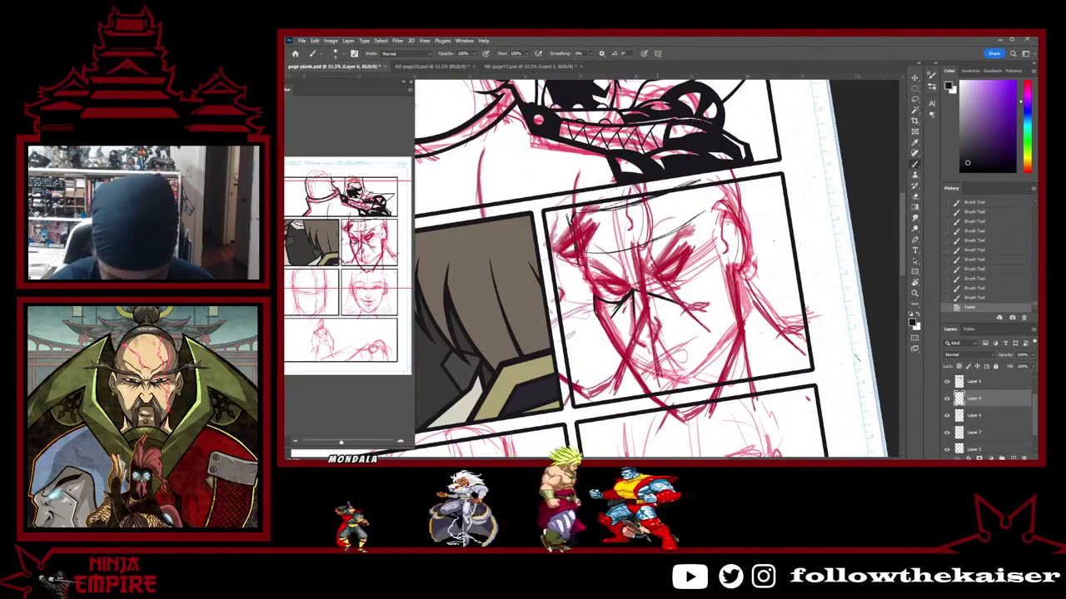
Undo the pasted head sketch and draw the black mask lines across the angry face's nose on Layer 6, erasing stray ends
{"action": "key", "text": "ctrl+z"}
{"action": "key", "text": "ctrl+shift+z"}
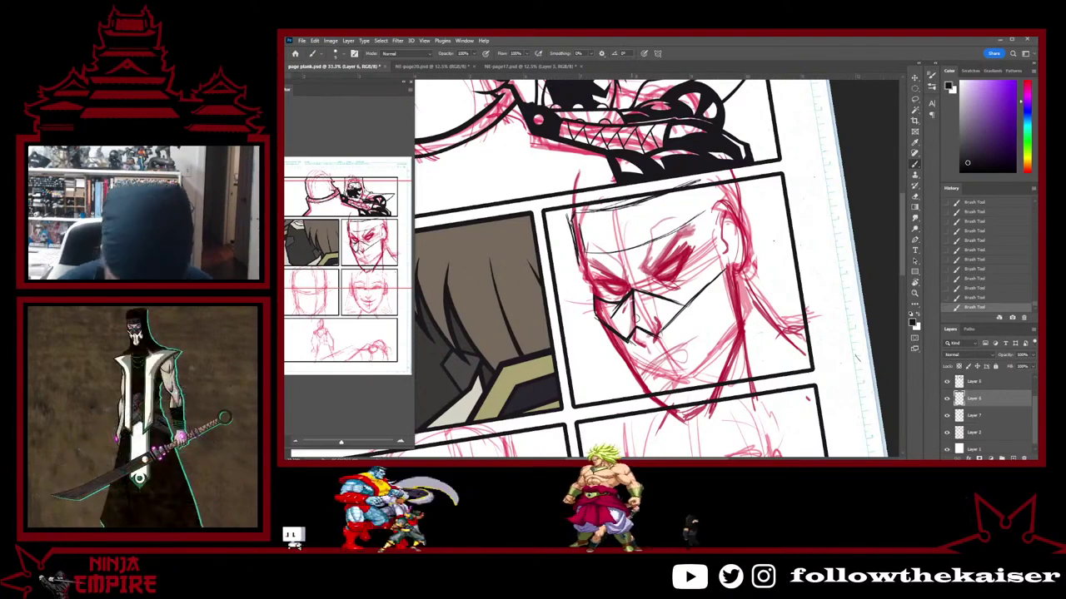
{"action": "key", "text": "e"}
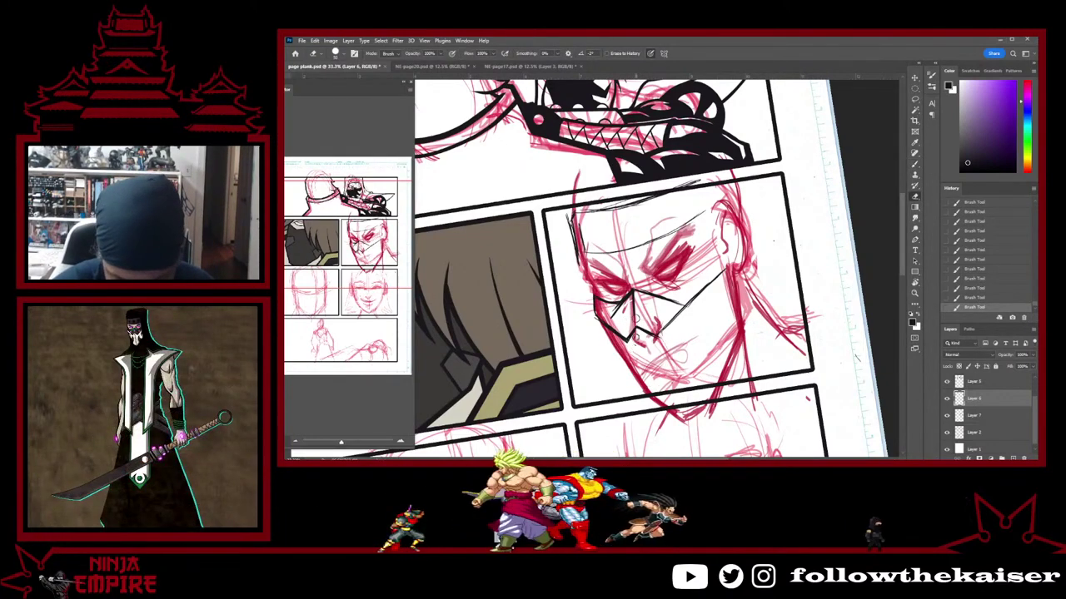
{"action": "key", "text": "b"}
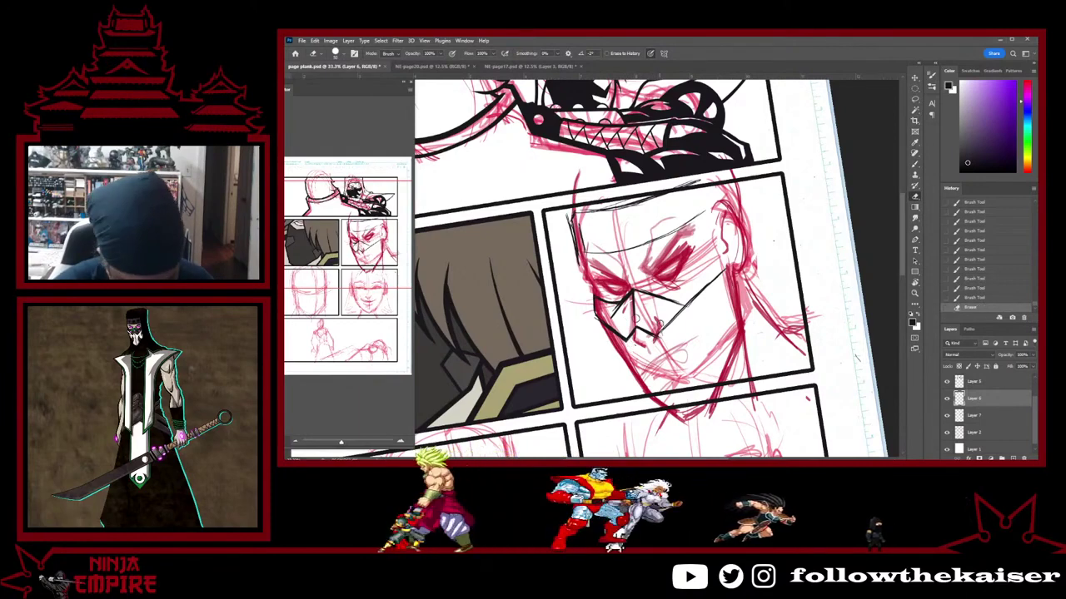
{"action": "mouse_move", "coordinate": [636, 326]}
{"action": "left_mouse_down"}
{"action": "mouse_move", "coordinate": [627, 339]}
{"action": "mouse_move", "coordinate": [656, 336]}
{"action": "mouse_move", "coordinate": [627, 339]}
{"action": "left_mouse_up"}
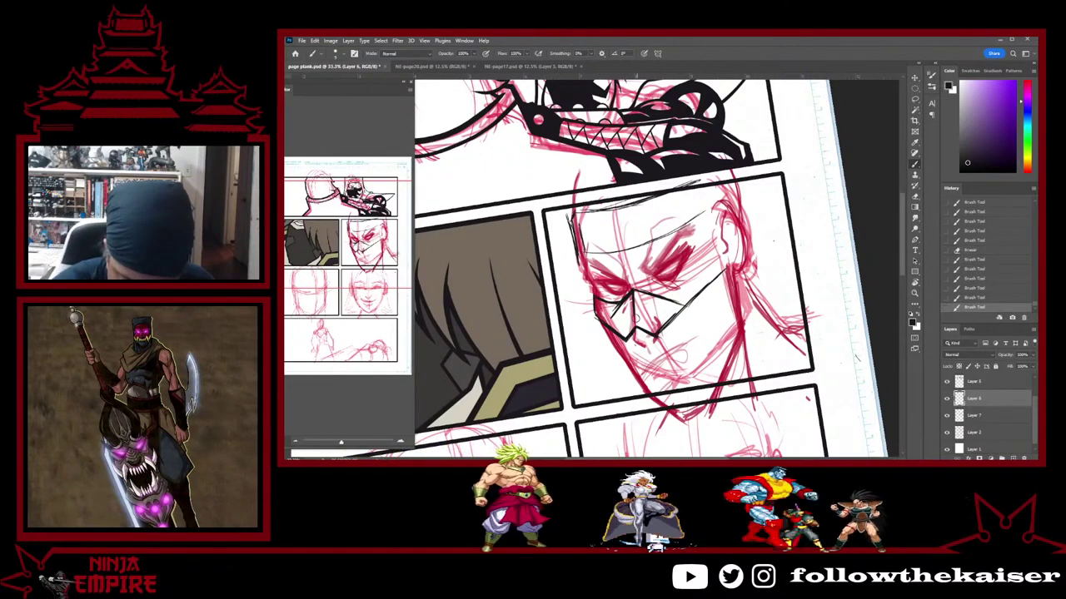
{"action": "key", "text": "e"}
{"action": "left_click_drag", "start_coordinate": [630, 343], "coordinate": [637, 335]}
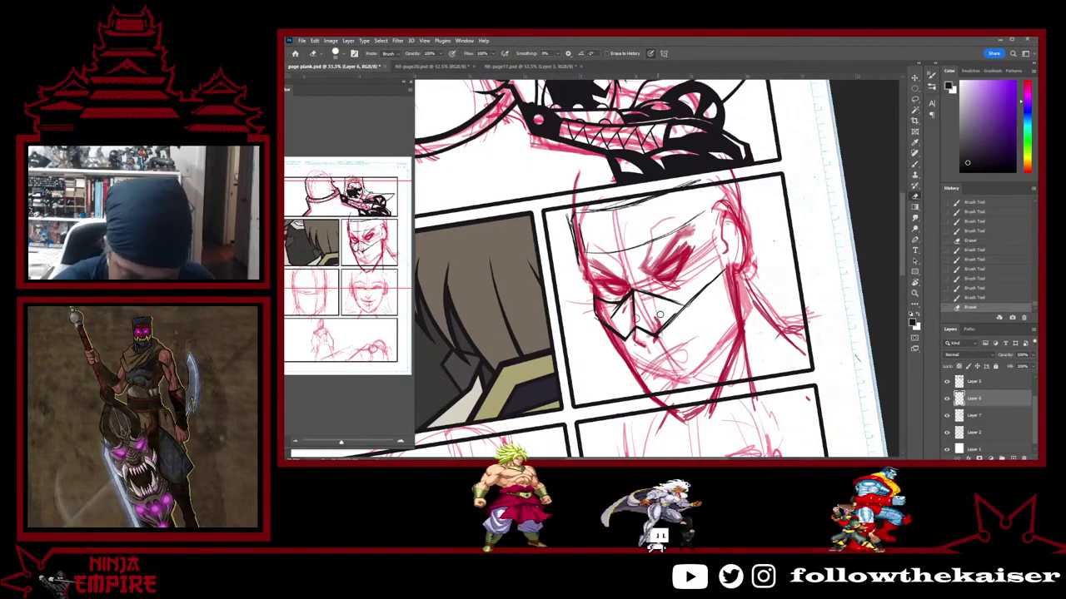
Clean up the mask's pointed upper edge from the nose to the far cheek by alternately redrawing and erasing its black line
{"action": "key", "text": "b"}
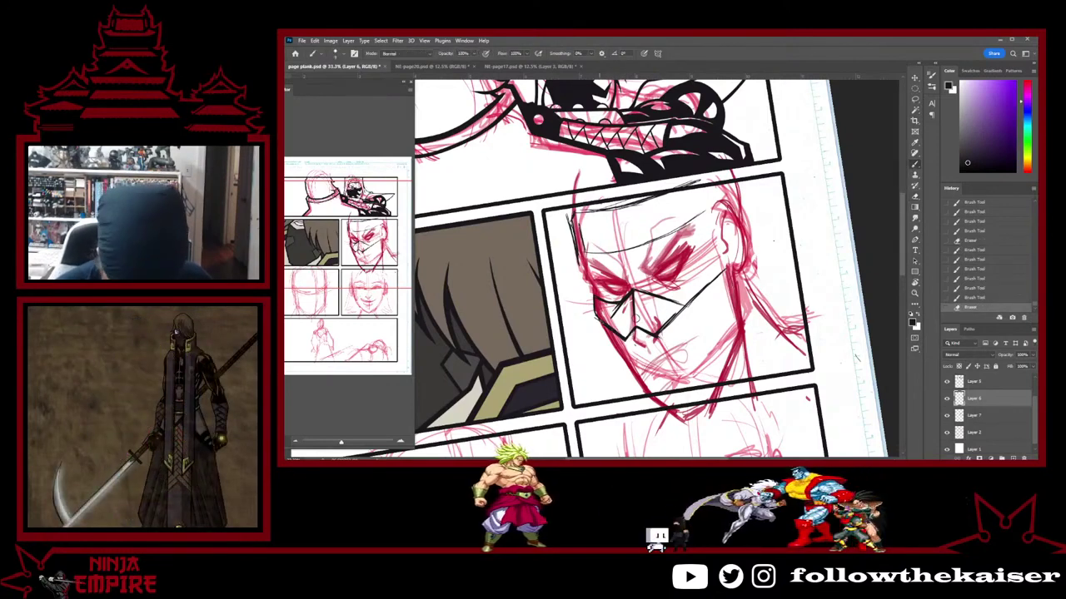
{"action": "mouse_move", "coordinate": [601, 322]}
{"action": "left_mouse_down"}
{"action": "mouse_move", "coordinate": [621, 339]}
{"action": "mouse_move", "coordinate": [629, 295]}
{"action": "left_mouse_up"}
{"action": "key", "text": "e"}
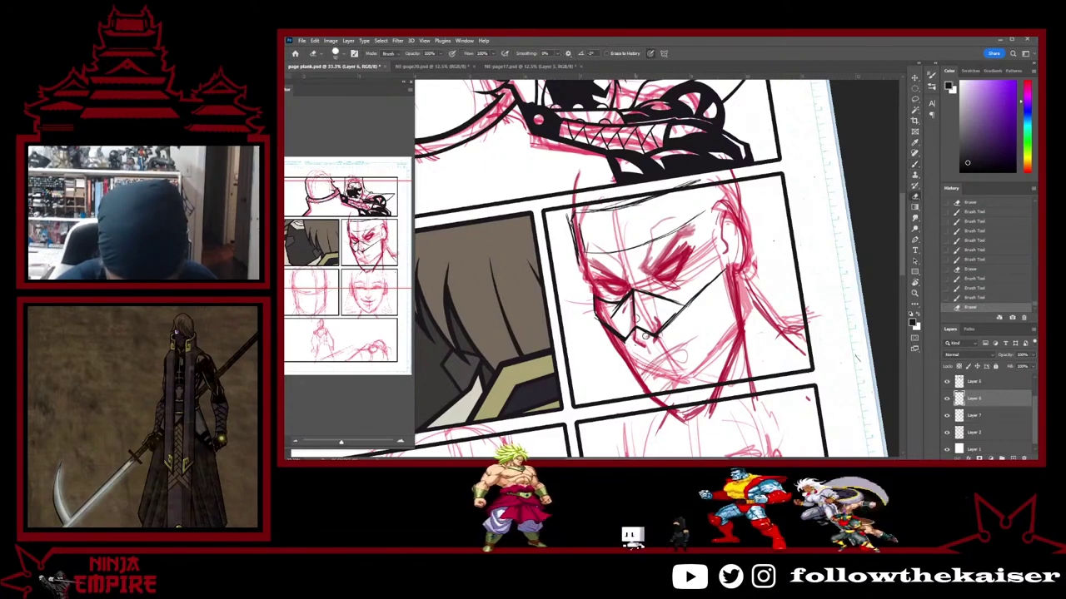
{"action": "left_click_drag", "start_coordinate": [654, 340], "coordinate": [723, 272]}
{"action": "key", "text": "b"}
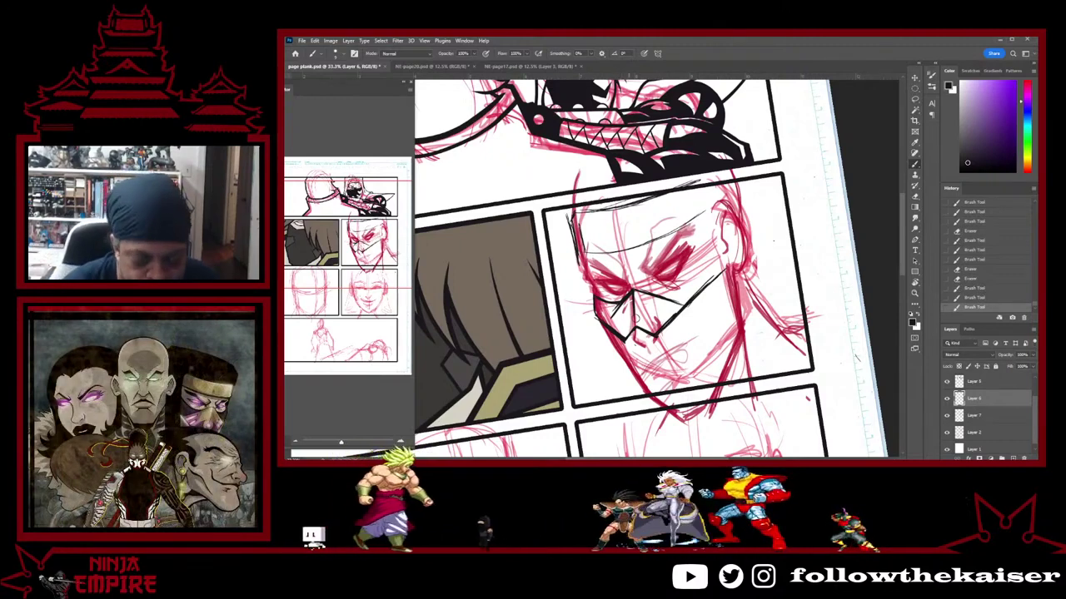
{"action": "left_click", "coordinate": [855, 358]}
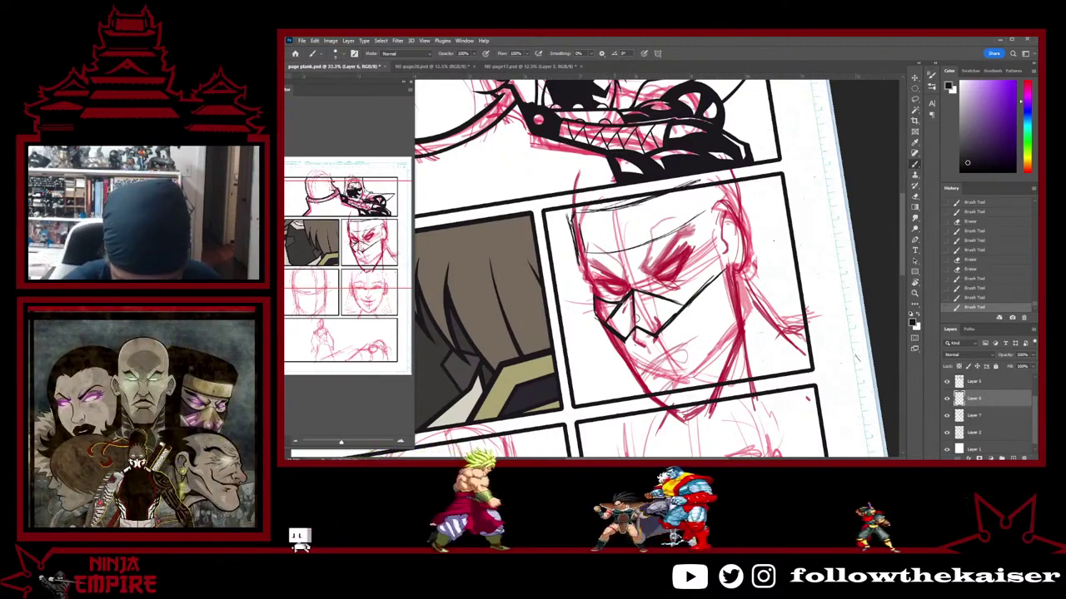
{"action": "left_click", "coordinate": [855, 358]}
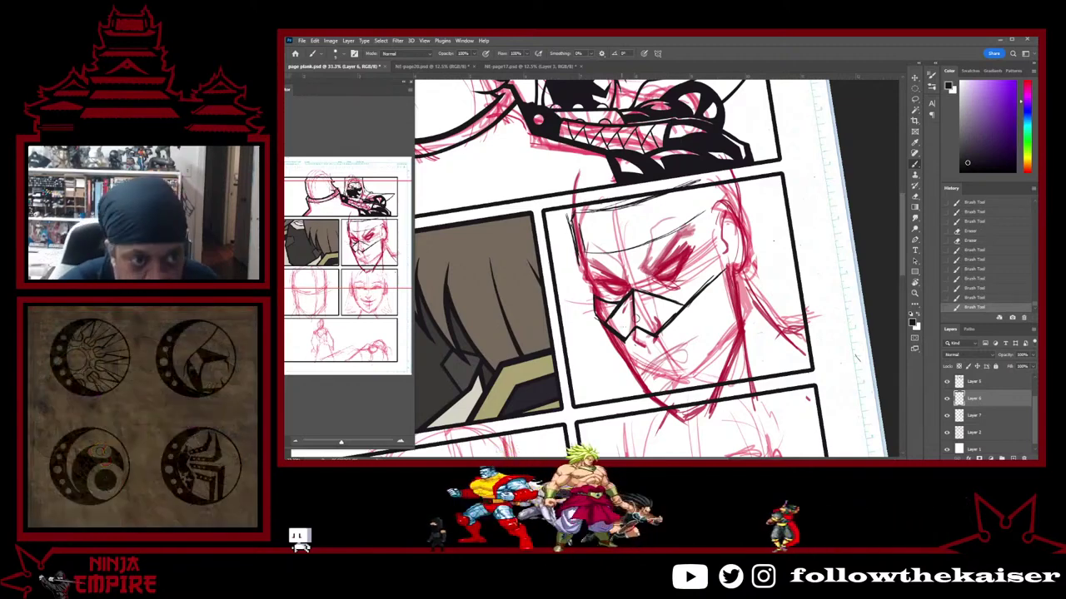
Add thin black fold lines inside the mask's nose section and strengthen its edges along both cheeks
{"action": "mouse_move", "coordinate": [626, 316]}
{"action": "left_mouse_down"}
{"action": "mouse_move", "coordinate": [615, 333]}
{"action": "mouse_move", "coordinate": [663, 316]}
{"action": "left_mouse_up"}
{"action": "key", "text": "e"}
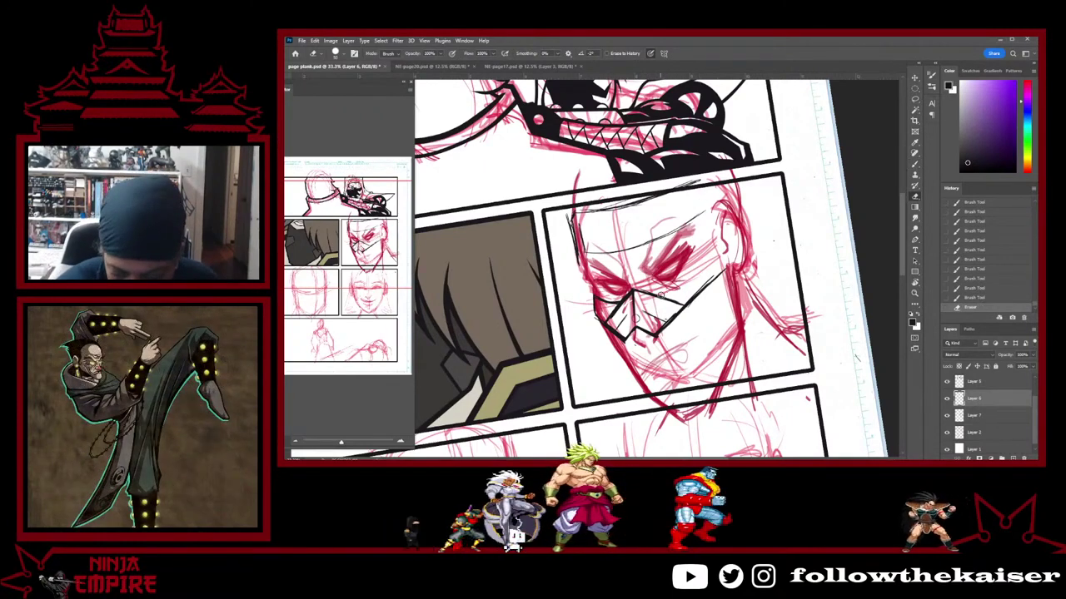
{"action": "key", "text": "b"}
{"action": "mouse_move", "coordinate": [656, 295]}
{"action": "left_mouse_down"}
{"action": "mouse_move", "coordinate": [676, 300]}
{"action": "mouse_move", "coordinate": [723, 273]}
{"action": "left_mouse_up"}
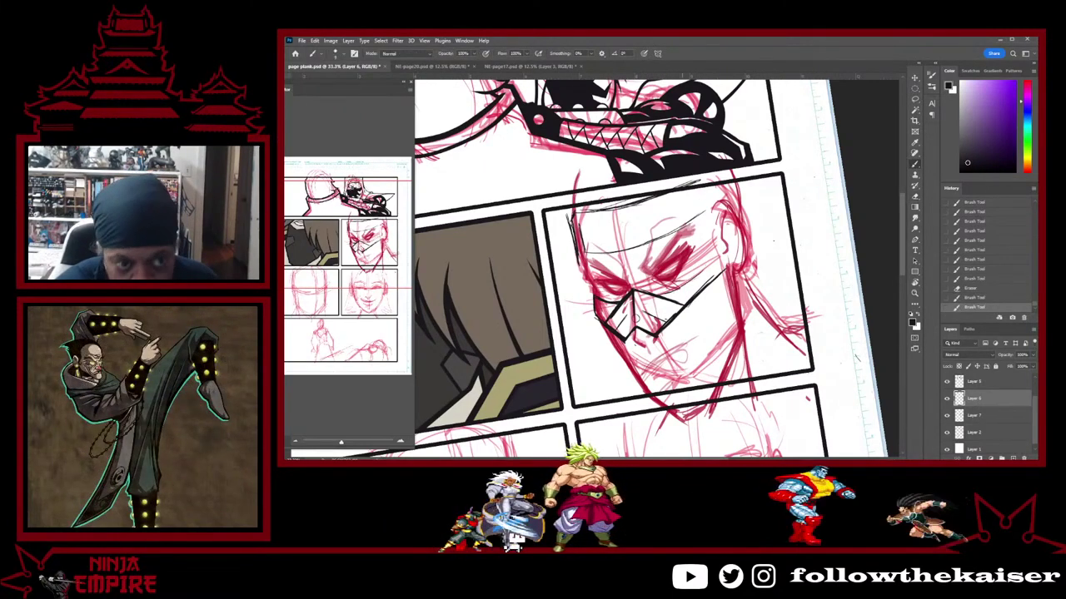
{"action": "left_click_drag", "start_coordinate": [686, 304], "coordinate": [707, 286]}
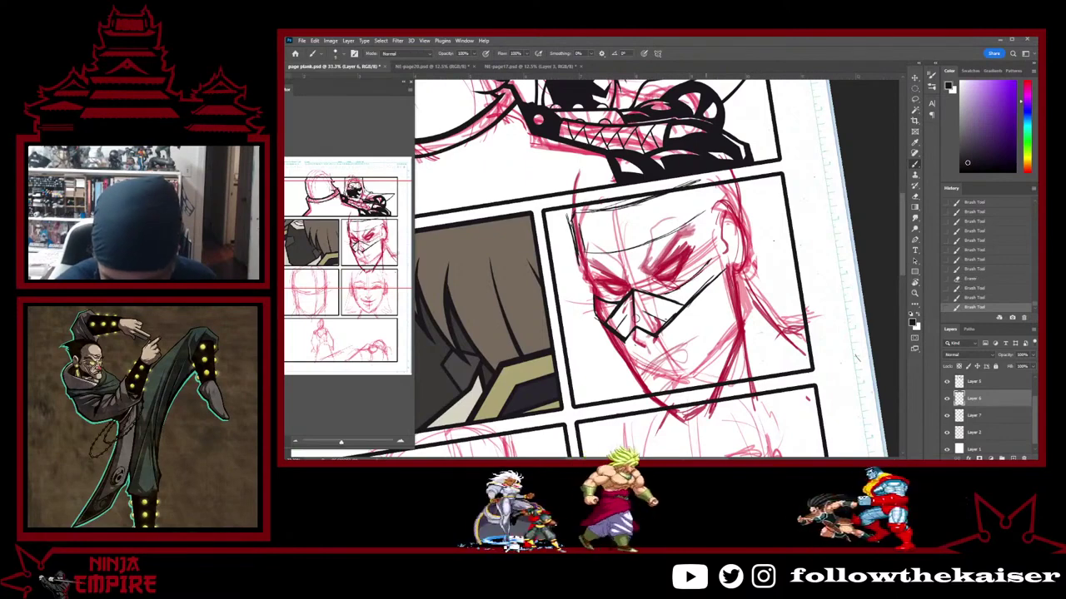
{"action": "left_click_drag", "start_coordinate": [629, 338], "coordinate": [596, 295]}
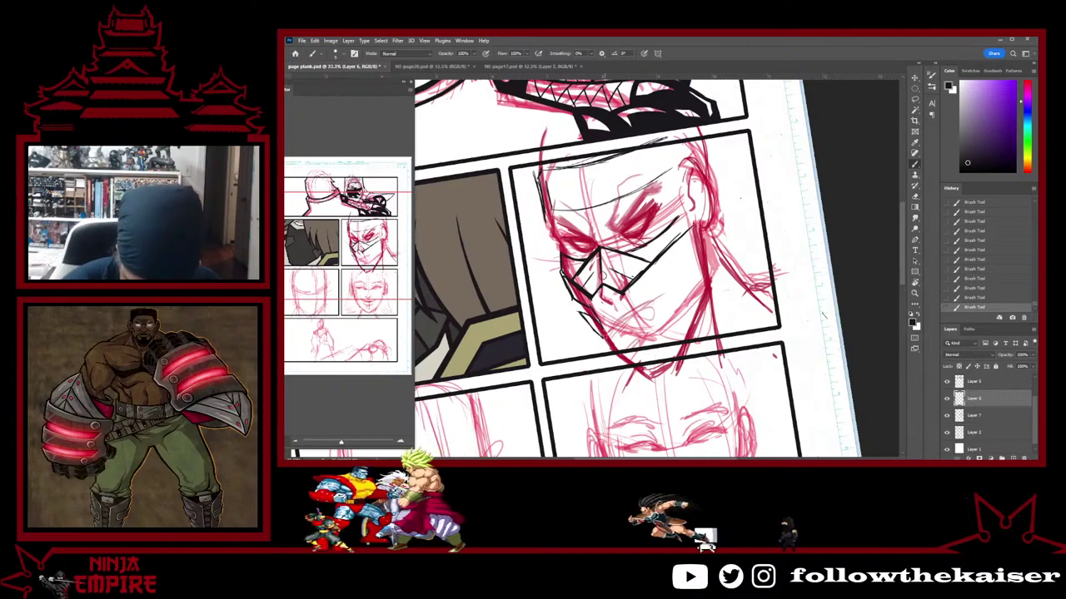
Draw a jagged black outline down the near cheek and jaw of the angry face, and touch up the mask's lower point
{"action": "key", "text": "e"}
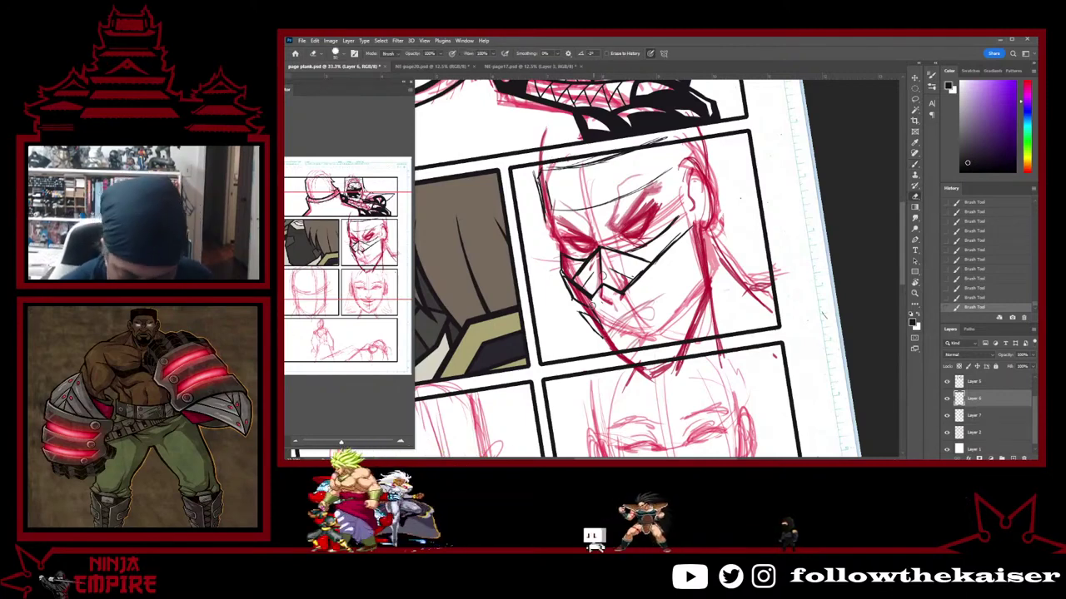
{"action": "key", "text": "b"}
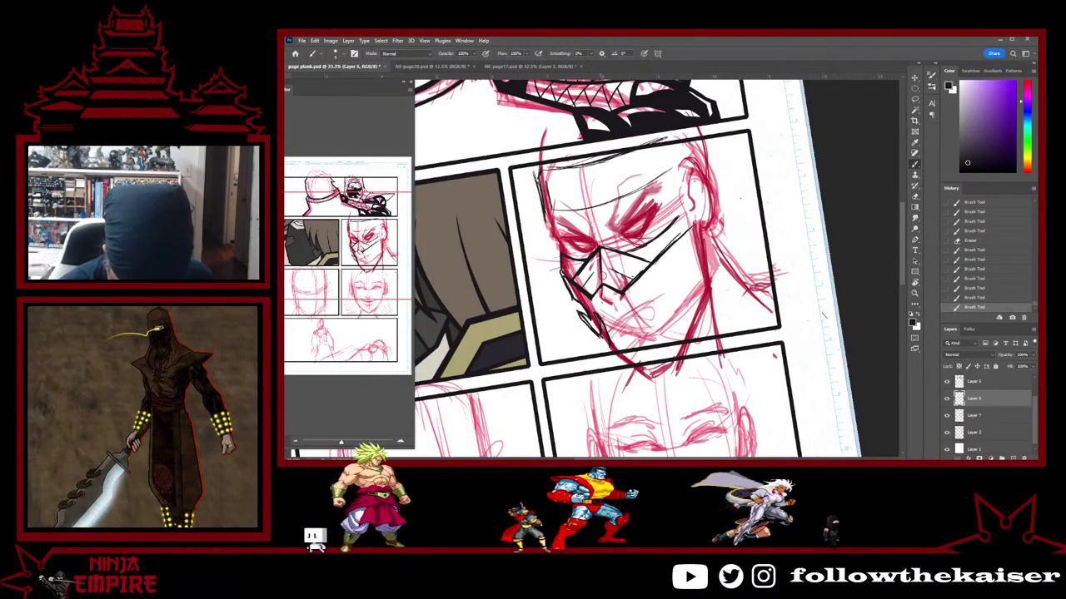
{"action": "left_click_drag", "start_coordinate": [579, 313], "coordinate": [615, 356]}
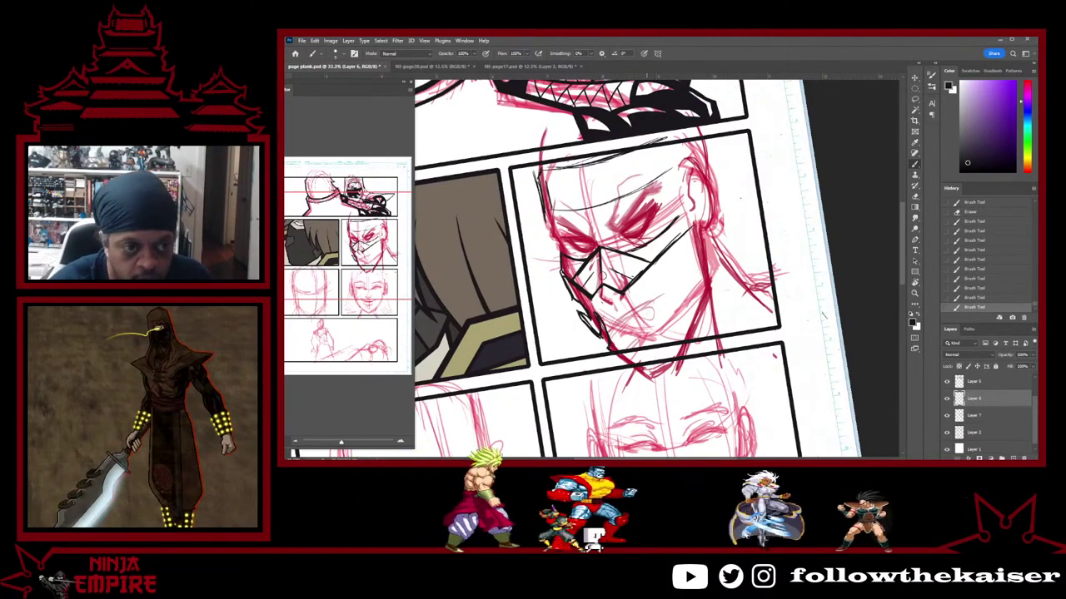
{"action": "left_click_drag", "start_coordinate": [641, 275], "coordinate": [622, 295]}
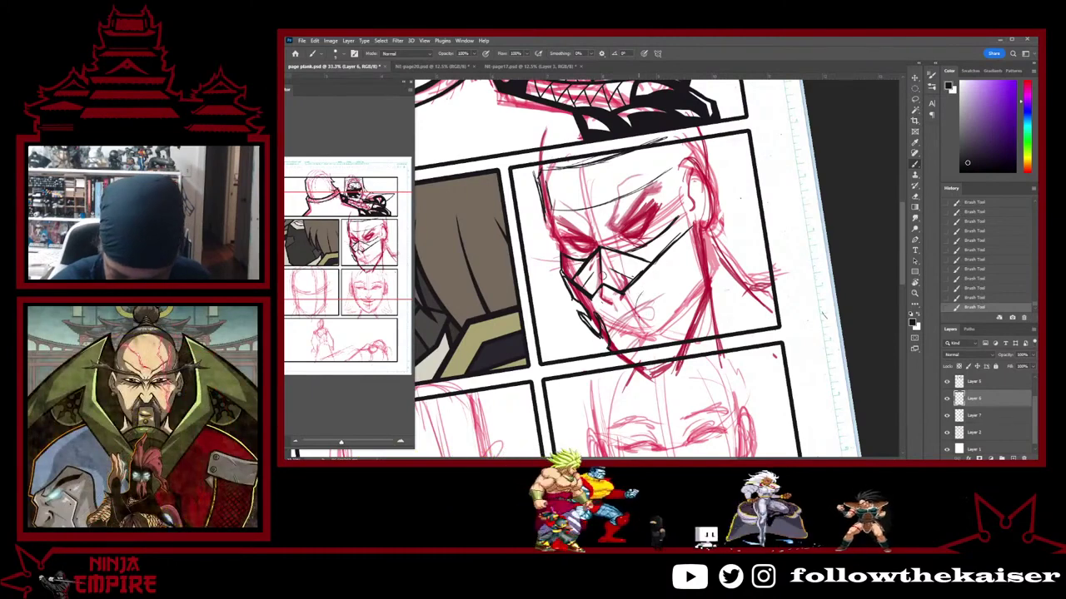
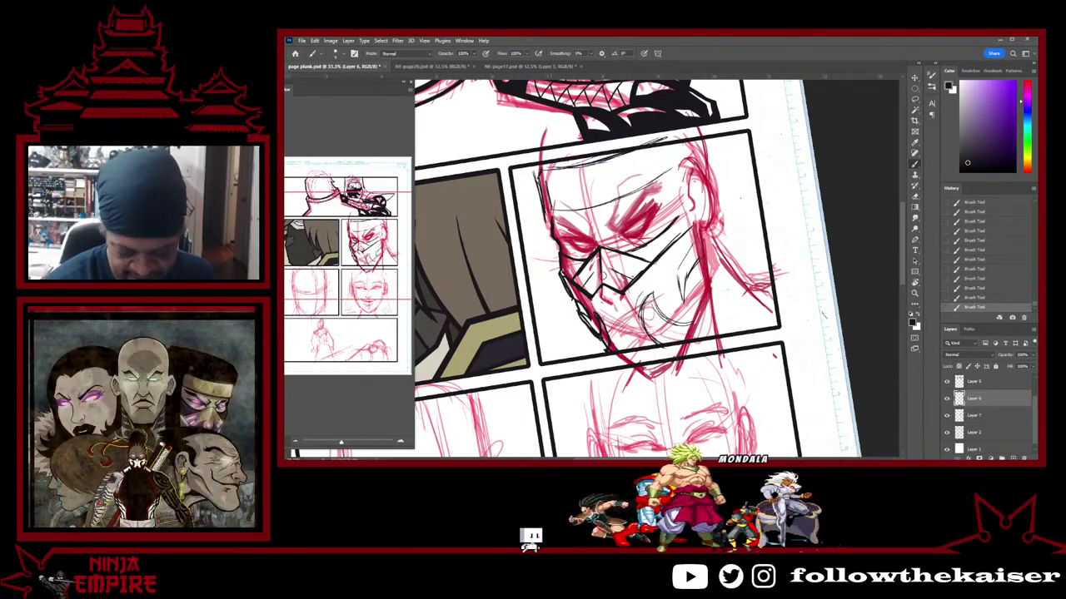
Draw a second black line along the forehead band's lower edge and clean up the lines at the side of the head
{"action": "mouse_move", "coordinate": [567, 213]}
{"action": "left_mouse_down"}
{"action": "mouse_move", "coordinate": [629, 202]}
{"action": "mouse_move", "coordinate": [679, 167]}
{"action": "left_mouse_up"}
{"action": "left_click_drag", "start_coordinate": [551, 206], "coordinate": [640, 199]}
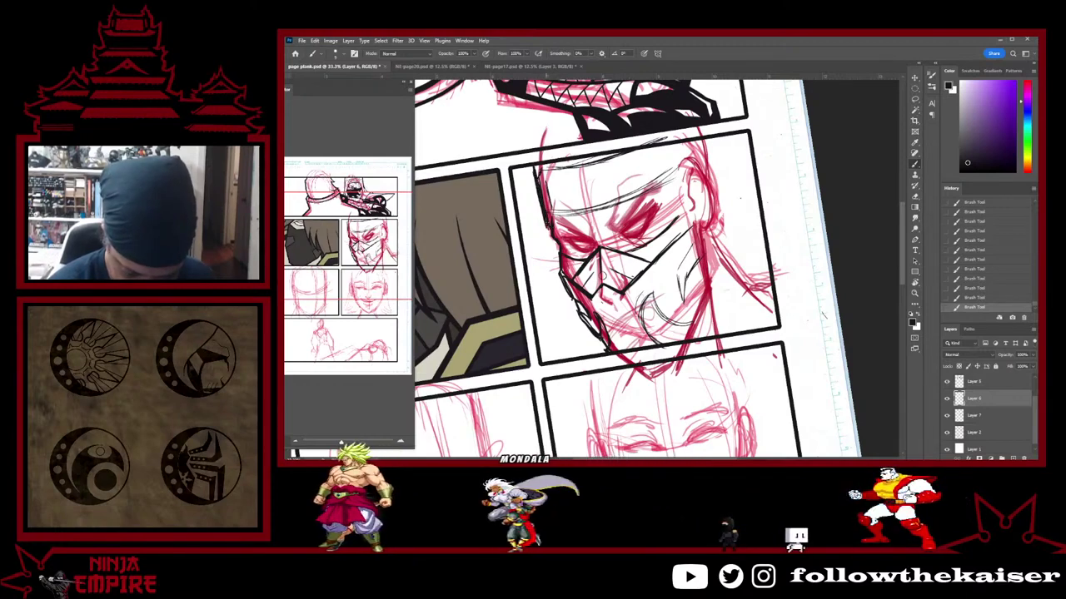
{"action": "key", "text": "e"}
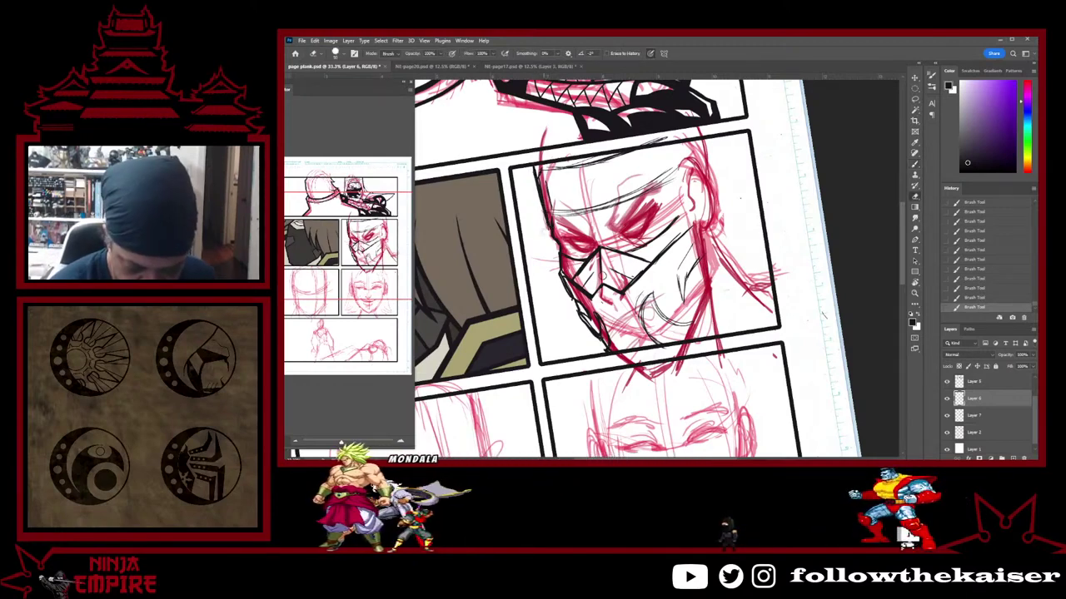
{"action": "key", "text": "b"}
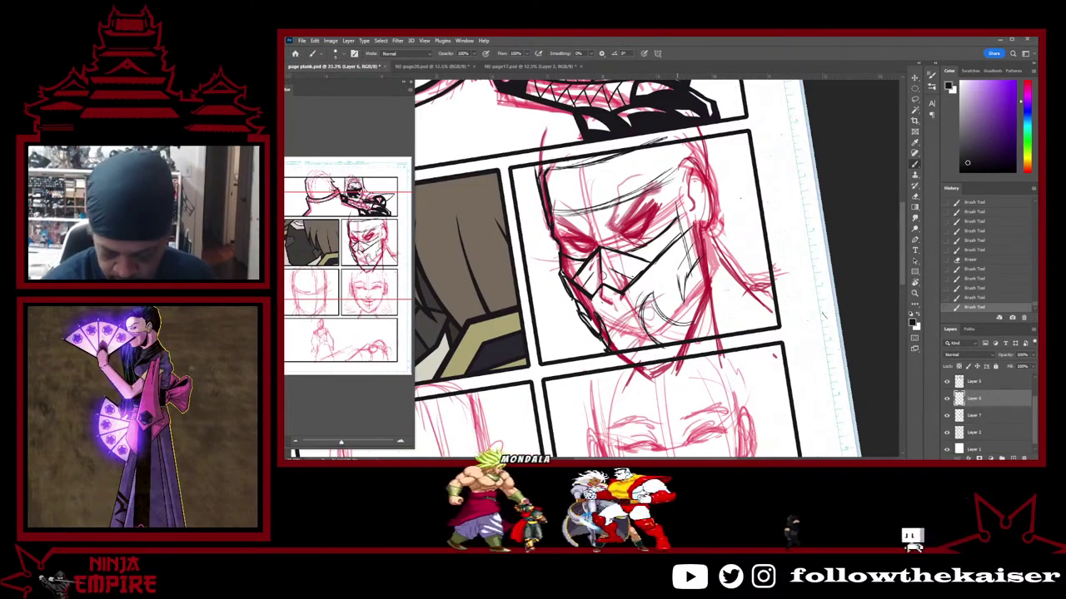
Draw a long black line from the forehead band down to the jaw, an outer line behind the ear, and a neck line
{"action": "mouse_move", "coordinate": [686, 231]}
{"action": "left_mouse_down"}
{"action": "mouse_move", "coordinate": [691, 268]}
{"action": "mouse_move", "coordinate": [680, 280]}
{"action": "mouse_move", "coordinate": [704, 335]}
{"action": "left_mouse_up"}
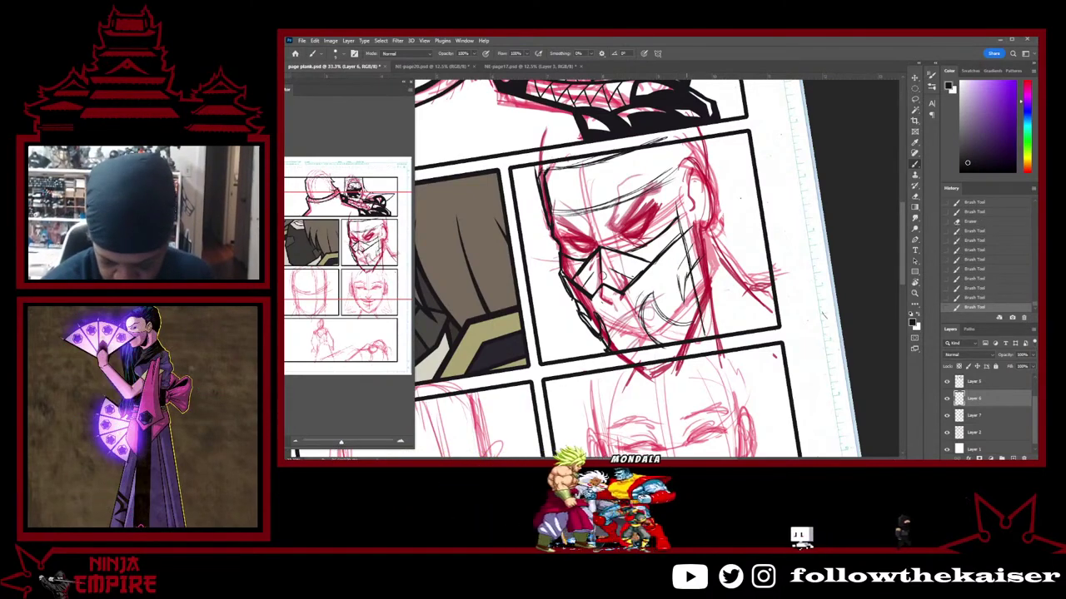
{"action": "left_click_drag", "start_coordinate": [665, 168], "coordinate": [702, 337]}
{"action": "mouse_move", "coordinate": [677, 215]}
{"action": "left_mouse_down"}
{"action": "mouse_move", "coordinate": [662, 148]}
{"action": "mouse_move", "coordinate": [673, 203]}
{"action": "left_mouse_up"}
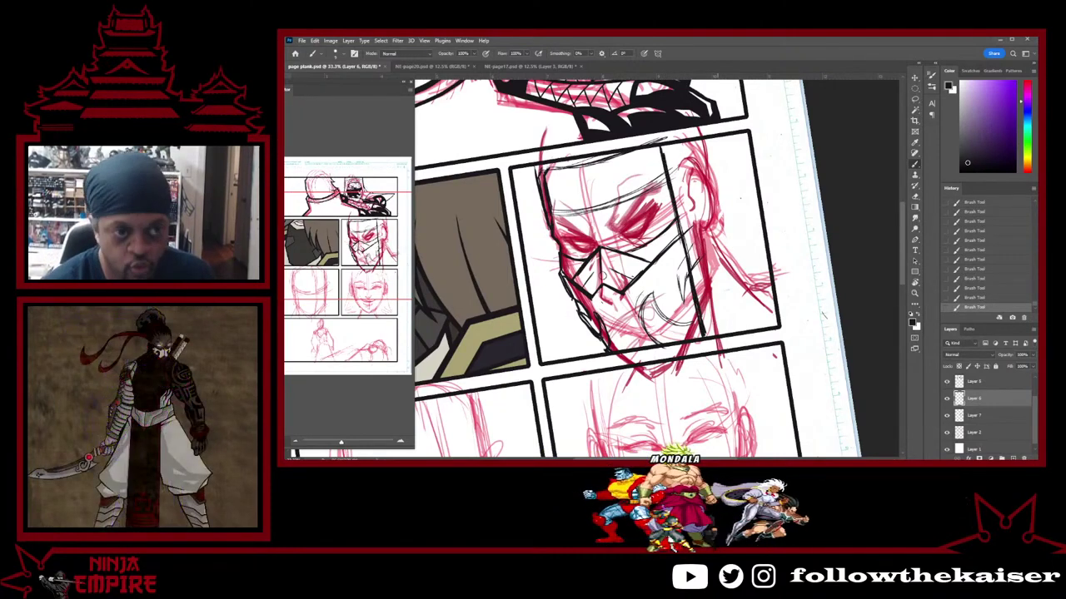
{"action": "left_click_drag", "start_coordinate": [714, 136], "coordinate": [729, 227]}
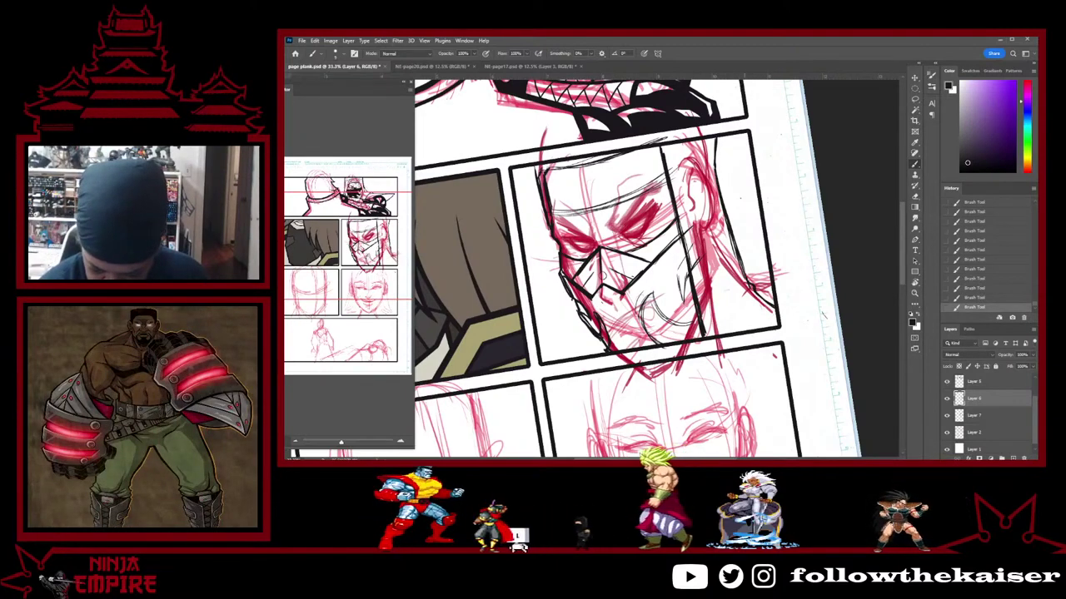
{"action": "left_click_drag", "start_coordinate": [616, 325], "coordinate": [656, 267]}
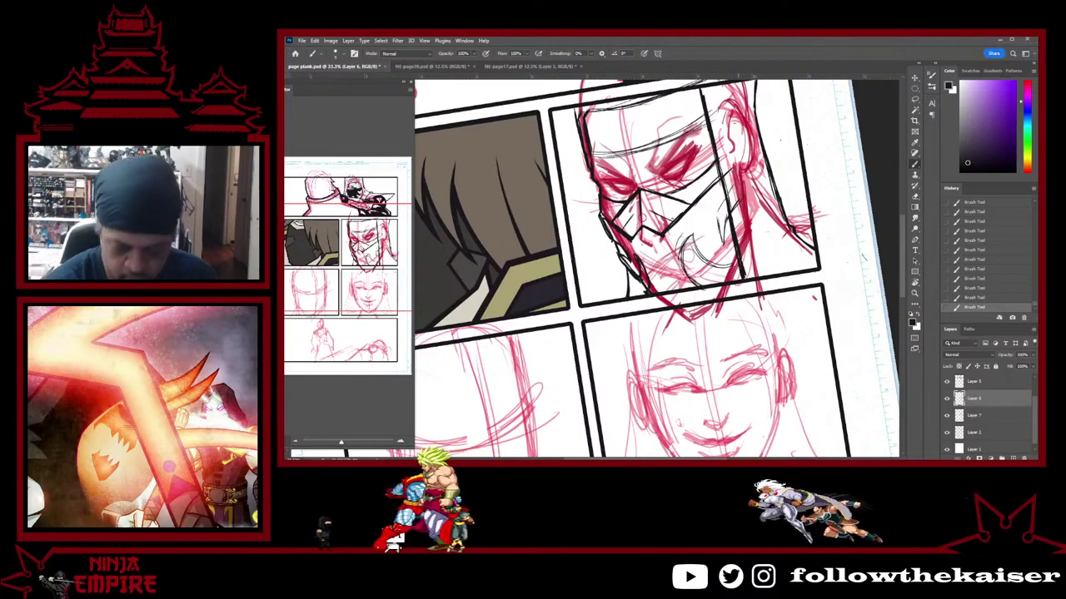
{"action": "left_click_drag", "start_coordinate": [776, 249], "coordinate": [765, 316]}
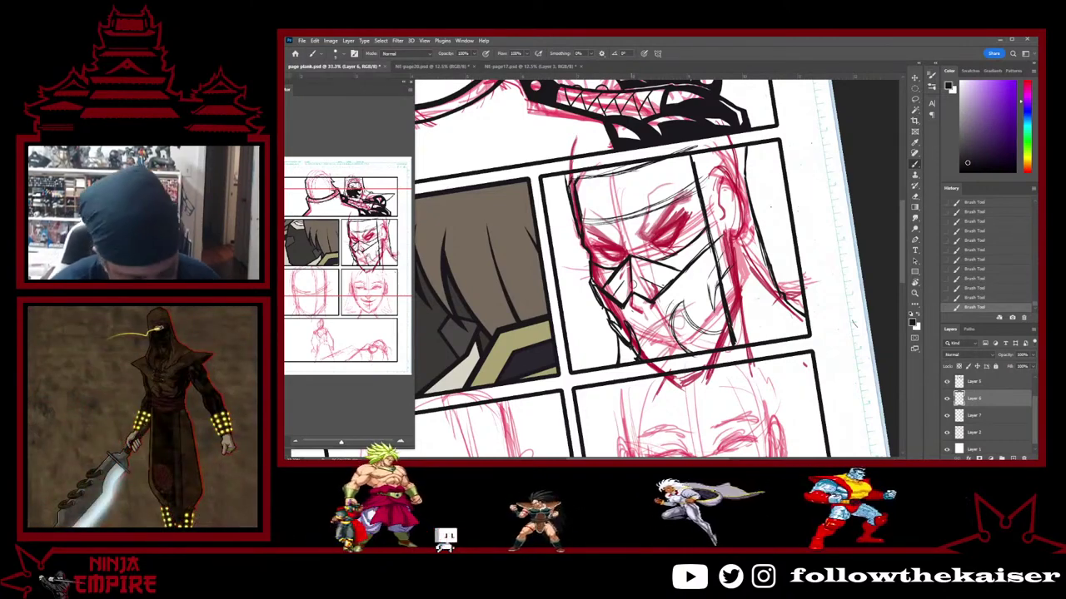
Refine the small black lines of the mask around the nose by repeatedly erasing and redrawing short strokes
{"action": "key", "text": "e"}
{"action": "left_click_drag", "start_coordinate": [632, 291], "coordinate": [621, 301]}
{"action": "key", "text": "b"}
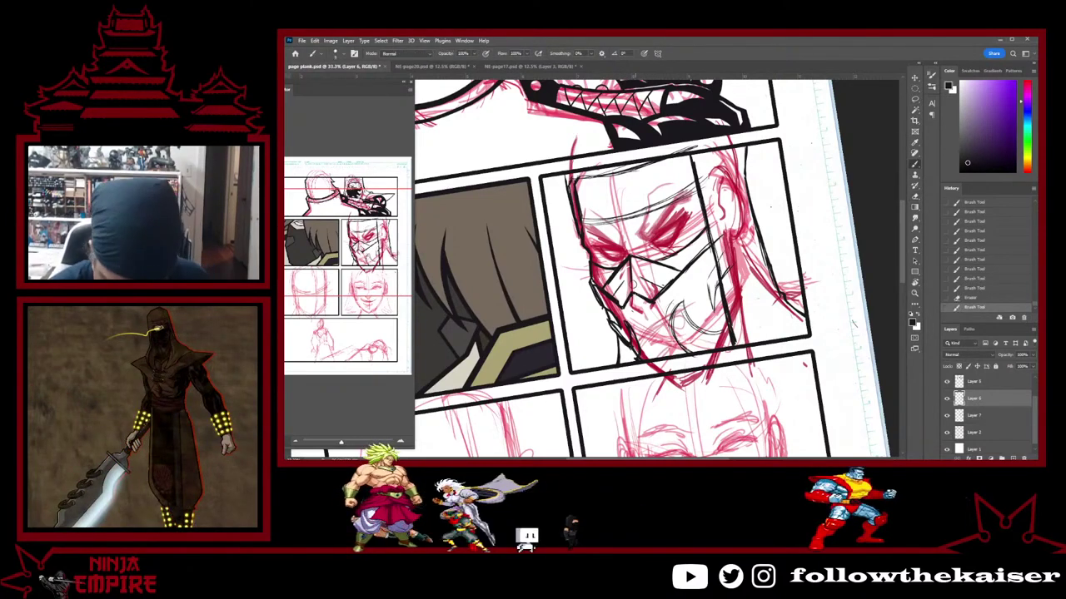
{"action": "left_click_drag", "start_coordinate": [631, 292], "coordinate": [655, 306]}
{"action": "key", "text": "e"}
{"action": "key", "text": "b"}
{"action": "left_click_drag", "start_coordinate": [640, 295], "coordinate": [653, 302]}
{"action": "key", "text": "e"}
{"action": "key", "text": "b"}
{"action": "key", "text": "b"}
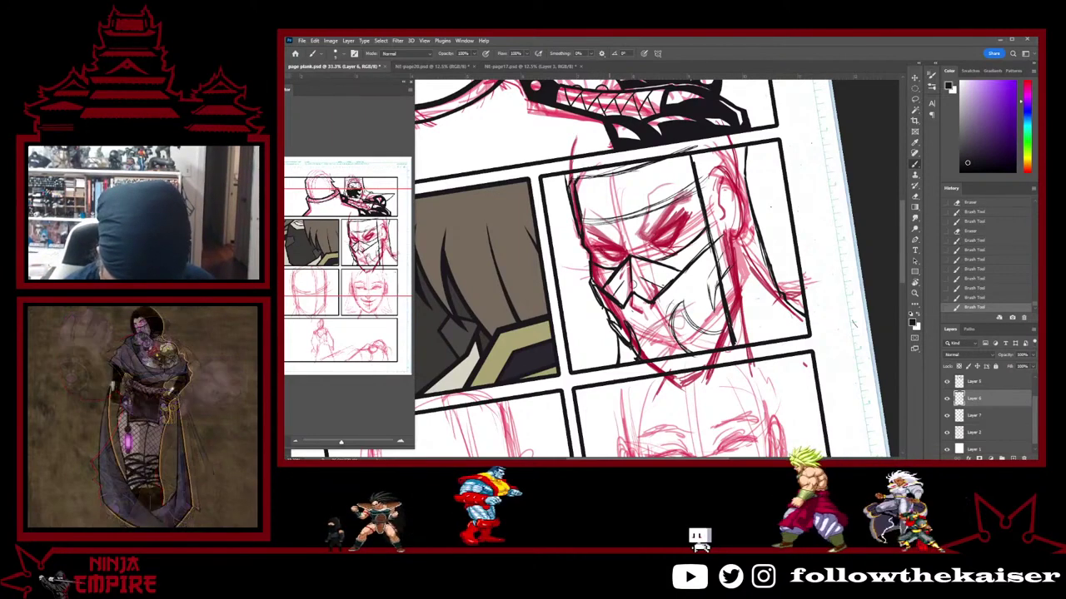
Draw the angry face's eyes and slanted brows in black, and rework the detail inside the far eye
{"action": "left_click_drag", "start_coordinate": [614, 272], "coordinate": [628, 257]}
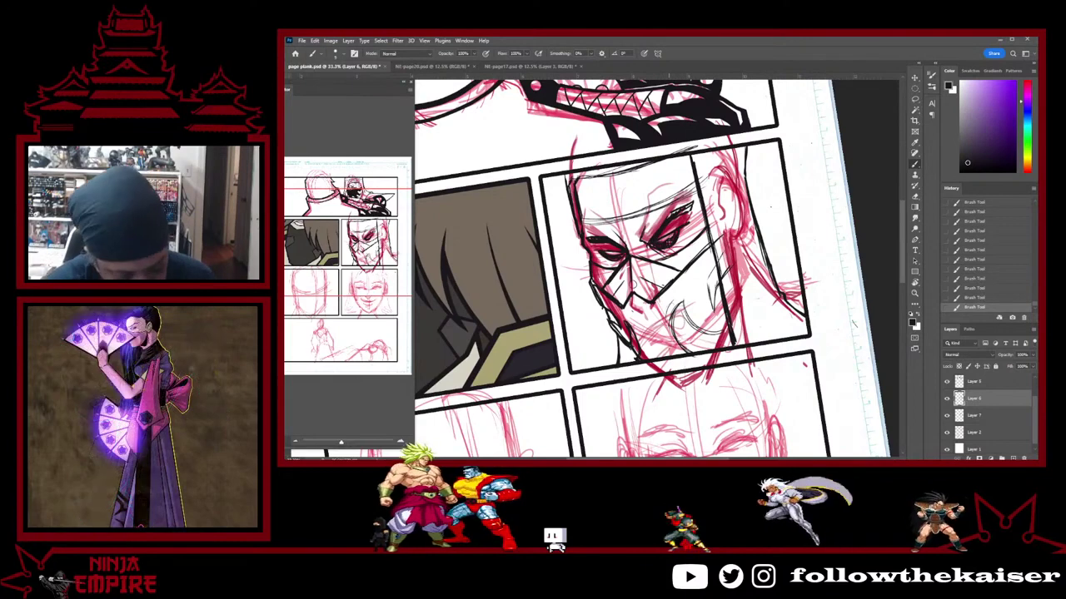
{"action": "key", "text": "e"}
{"action": "left_click_drag", "start_coordinate": [669, 233], "coordinate": [665, 240]}
{"action": "mouse_move", "coordinate": [670, 234]}
{"action": "left_mouse_down"}
{"action": "mouse_move", "coordinate": [664, 242]}
{"action": "mouse_move", "coordinate": [674, 238]}
{"action": "left_mouse_up"}
{"action": "key", "text": "b"}
{"action": "left_click_drag", "start_coordinate": [669, 242], "coordinate": [677, 235]}
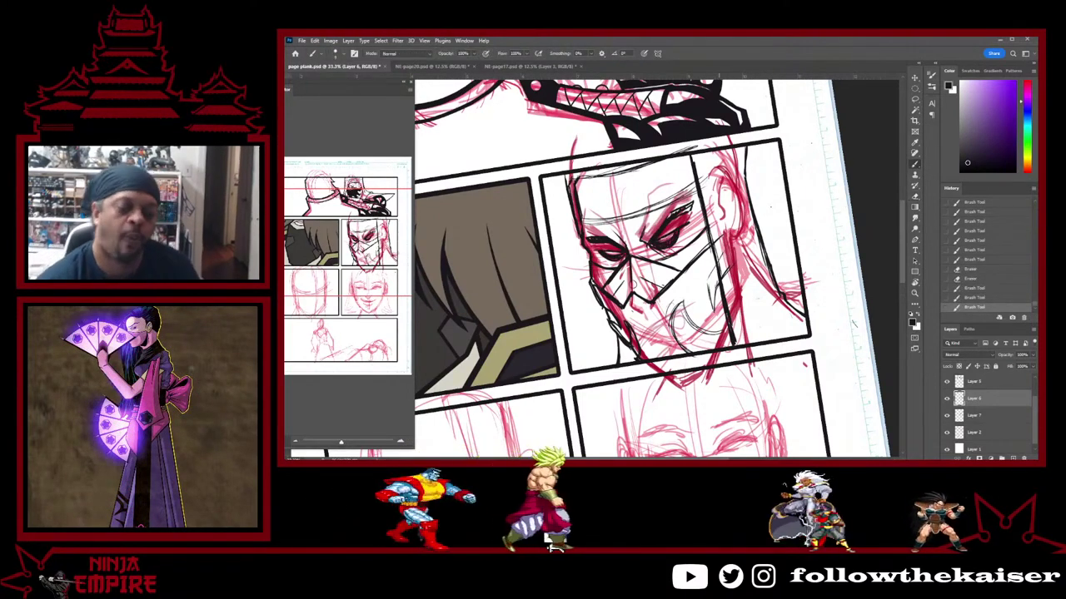
Hide Layer 7 and add black strokes beside the long vertical line along the face's far cheek and jaw
{"action": "scroll", "coordinate": [703, 309], "scroll_direction": "down", "scroll_amount": 1}
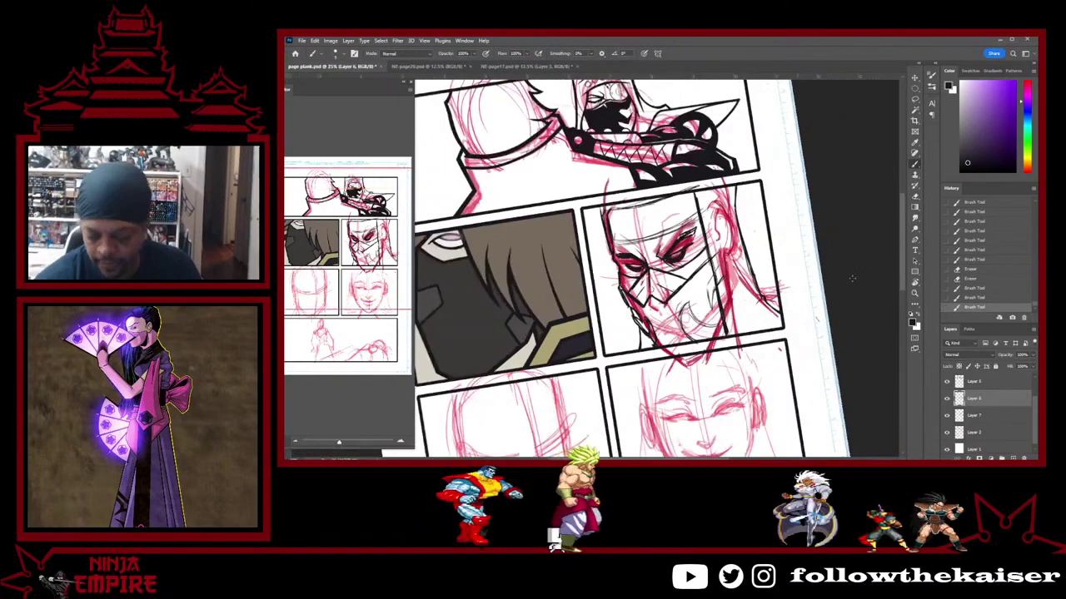
{"action": "left_click", "coordinate": [946, 416]}
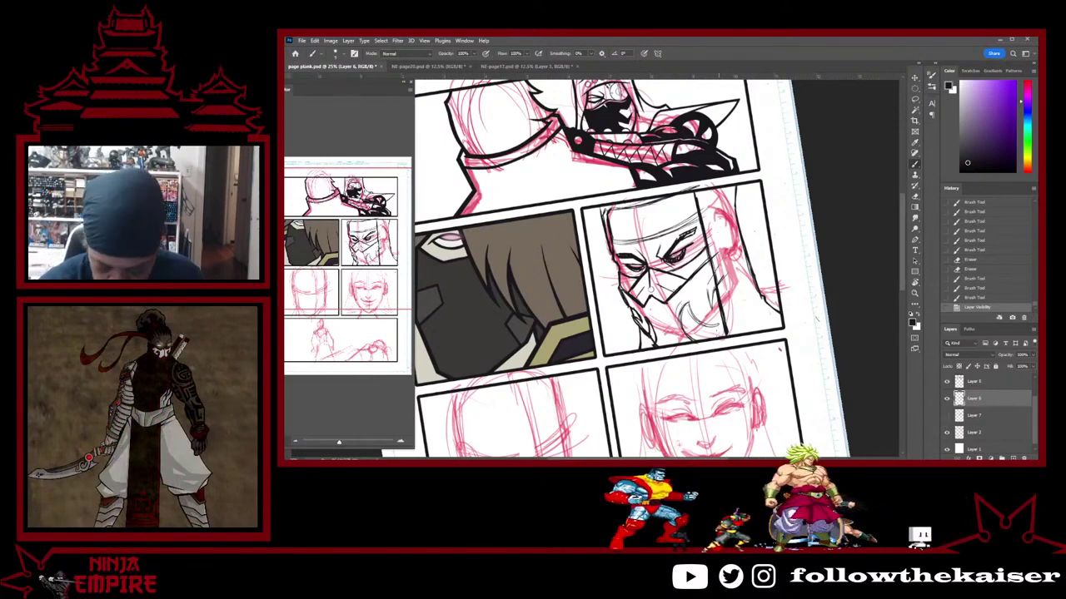
{"action": "left_click_drag", "start_coordinate": [708, 292], "coordinate": [722, 283]}
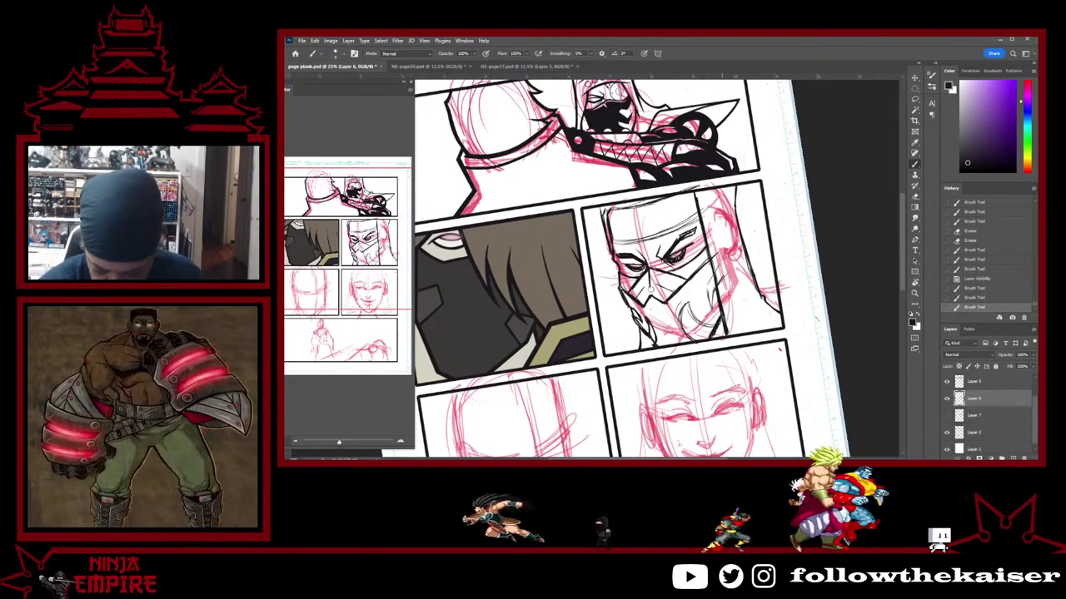
{"action": "left_click_drag", "start_coordinate": [716, 336], "coordinate": [725, 328]}
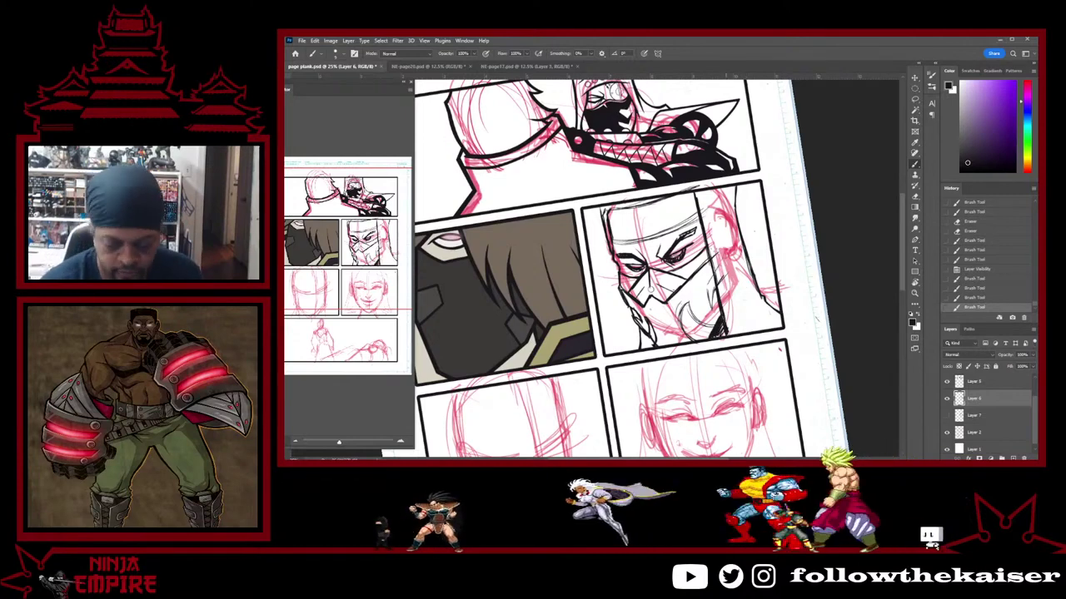
Lasso the eye and brow nearest the long vertical line, nudge them slightly, and deselect
{"action": "key", "text": "l"}
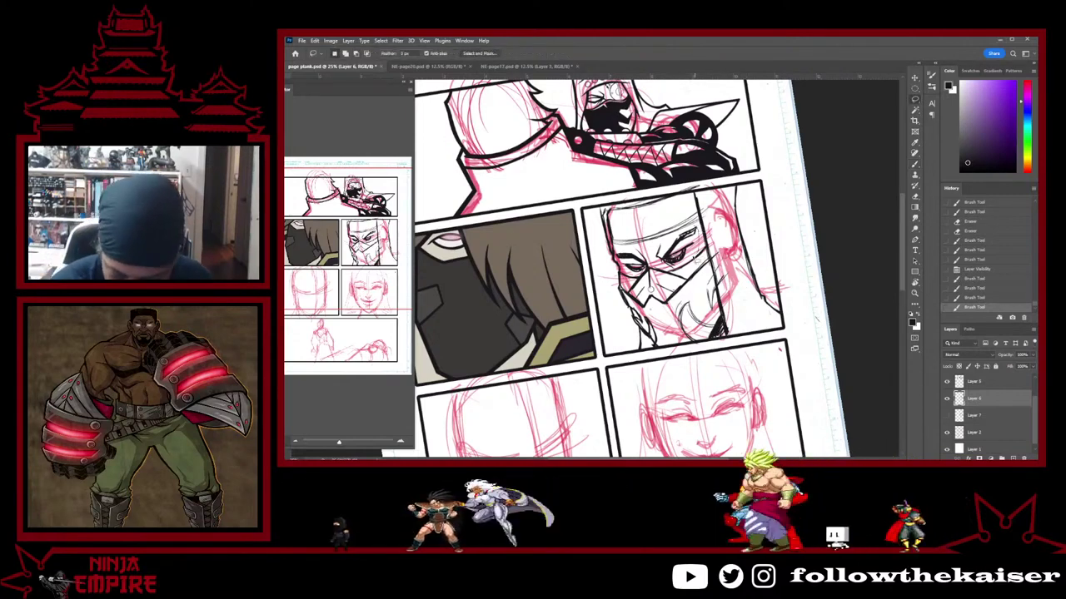
{"action": "mouse_move", "coordinate": [696, 259]}
{"action": "left_mouse_down"}
{"action": "mouse_move", "coordinate": [669, 273]}
{"action": "mouse_move", "coordinate": [654, 249]}
{"action": "mouse_move", "coordinate": [696, 250]}
{"action": "left_mouse_up"}
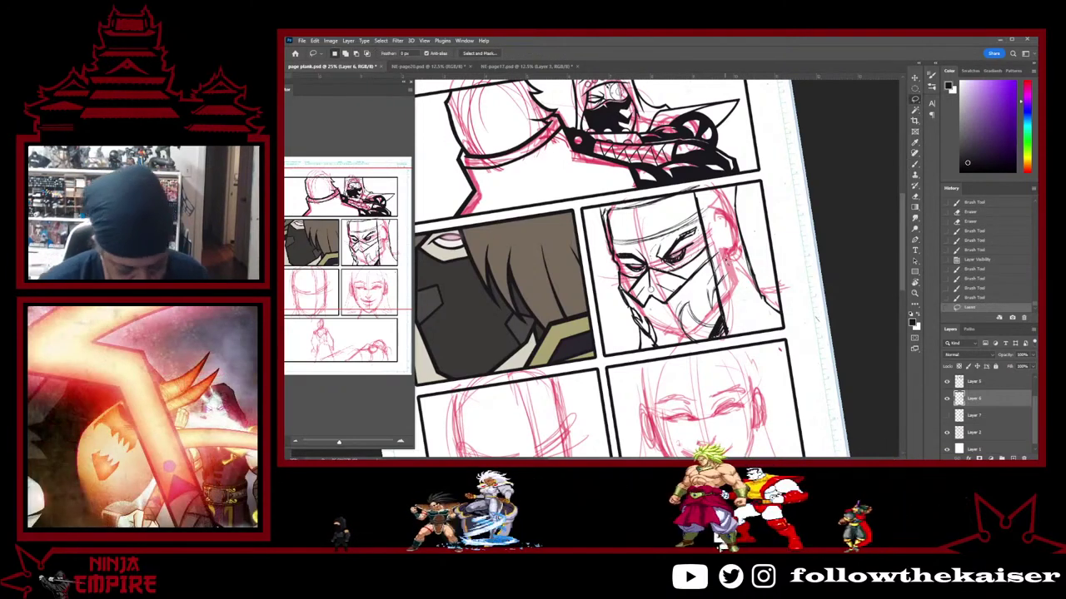
{"action": "key", "text": "v"}
{"action": "key", "text": "Left"}
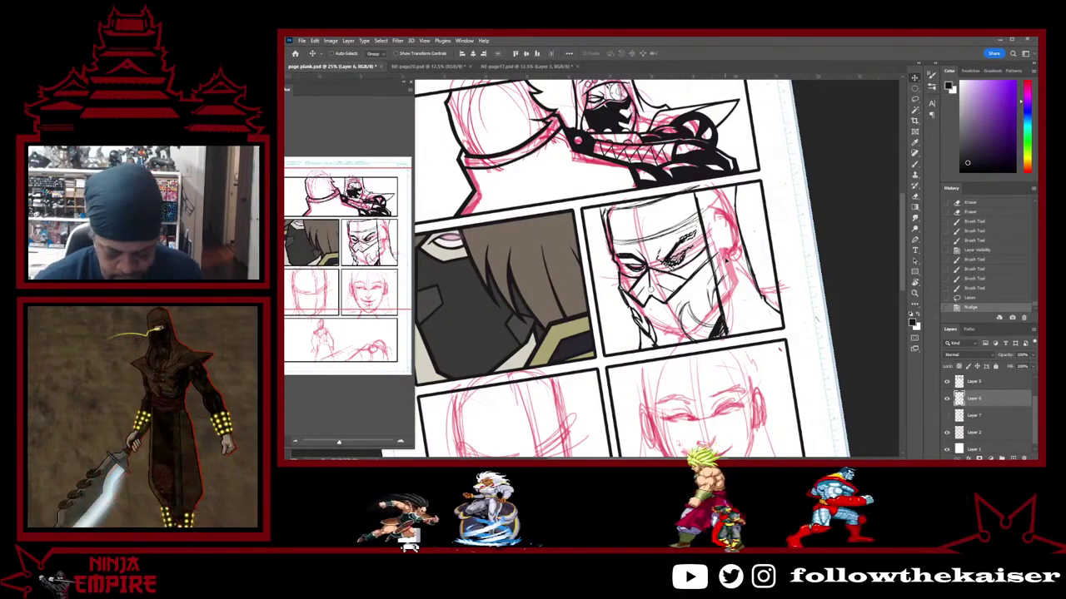
{"action": "key", "text": "ctrl+d"}
Refine the black lines of both eyes and brows by alternately drawing short strokes and erasing stray bits
{"action": "key", "text": "b"}
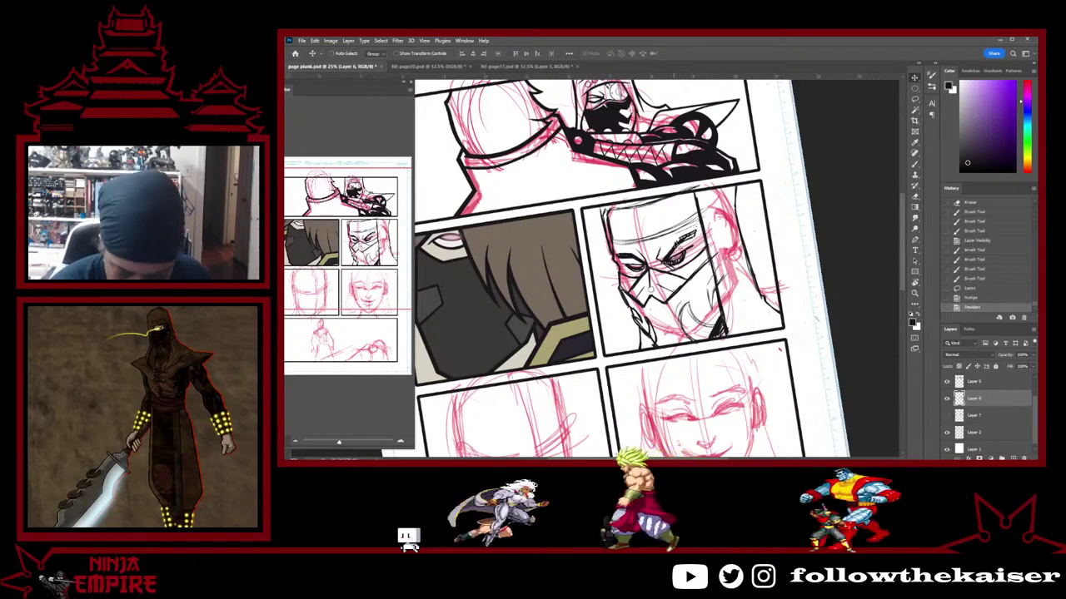
{"action": "left_click_drag", "start_coordinate": [653, 273], "coordinate": [642, 301]}
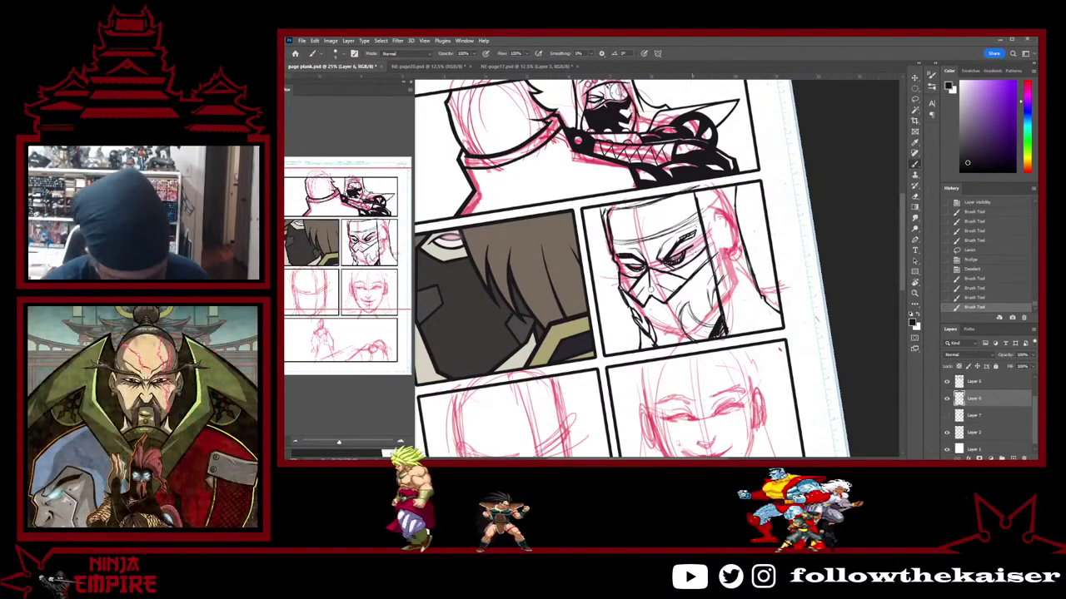
{"action": "key", "text": "e"}
{"action": "left_click_drag", "start_coordinate": [696, 245], "coordinate": [681, 261]}
{"action": "key", "text": "b"}
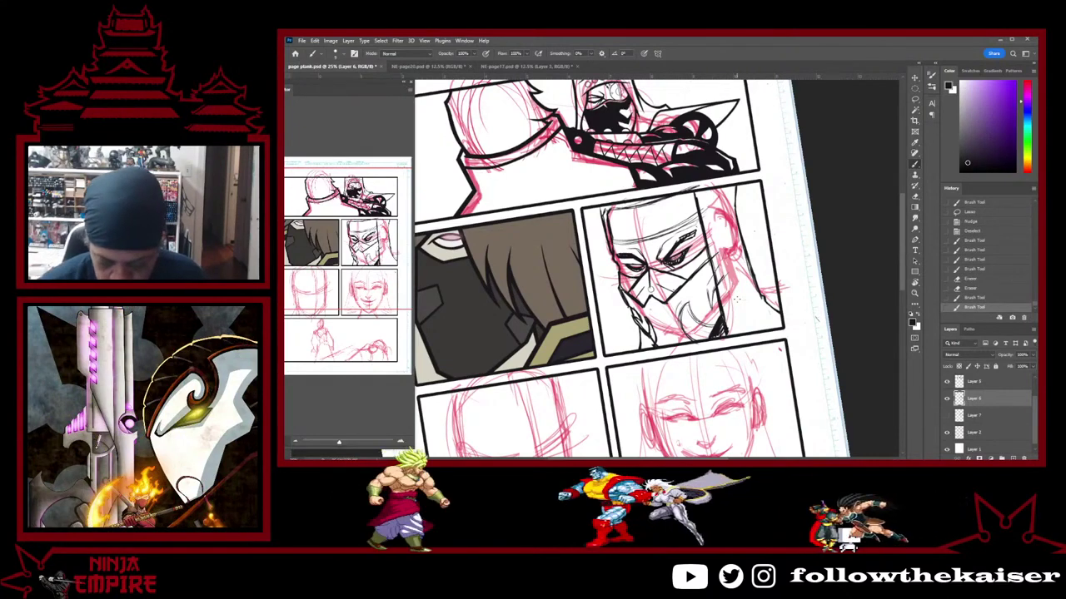
{"action": "left_click_drag", "start_coordinate": [625, 262], "coordinate": [633, 271]}
{"action": "left_click_drag", "start_coordinate": [641, 268], "coordinate": [634, 270]}
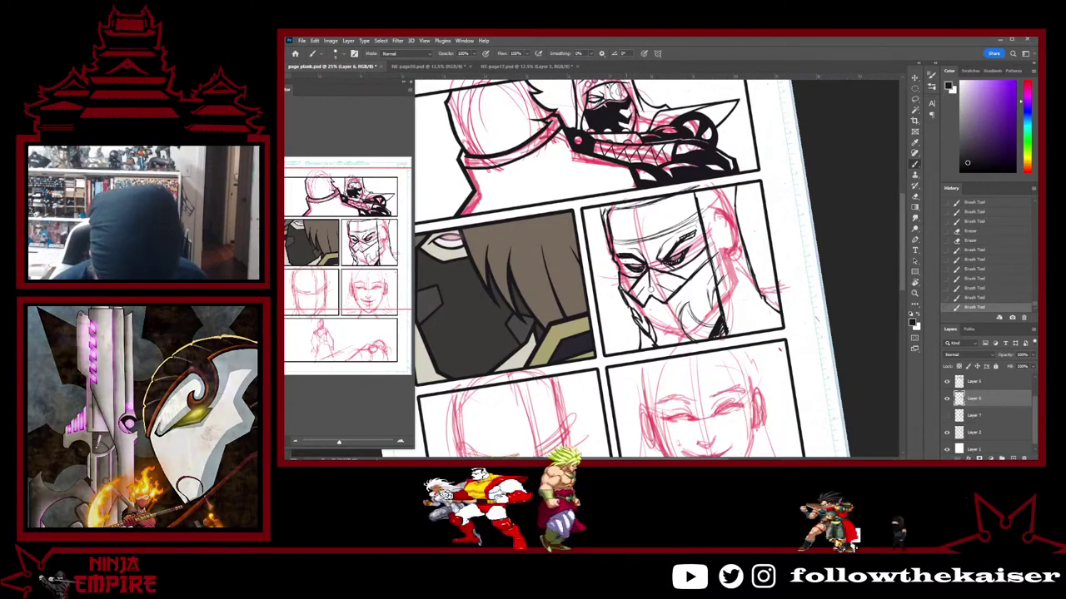
{"action": "key", "text": "e"}
{"action": "left_click_drag", "start_coordinate": [671, 267], "coordinate": [677, 264]}
{"action": "left_click_drag", "start_coordinate": [673, 268], "coordinate": [691, 245]}
{"action": "key", "text": "b"}
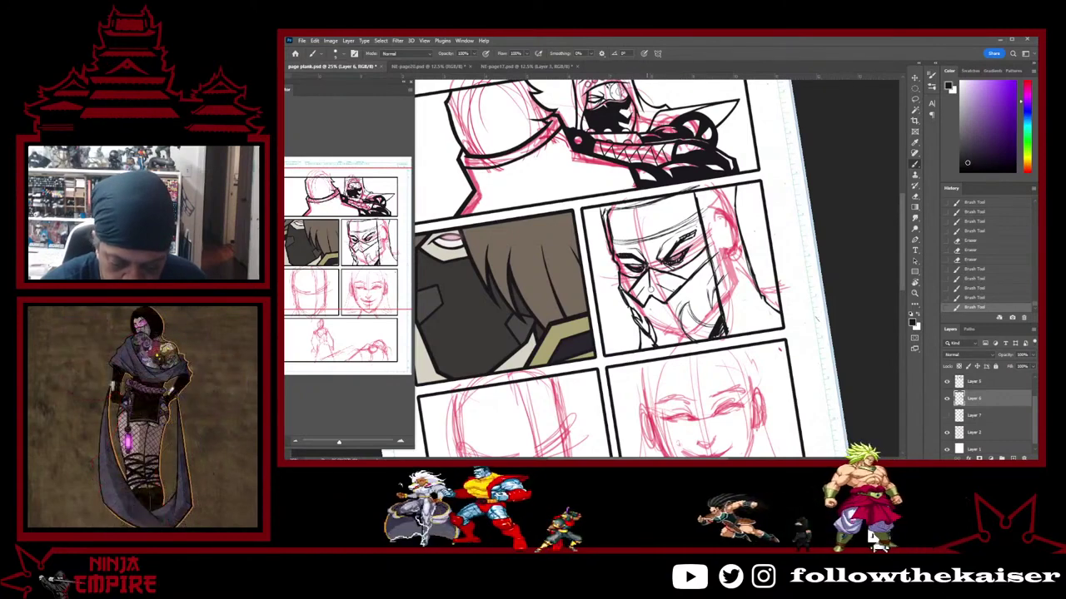
Touch up the nose detail on the mask, then clean and redraw the black lines along both sides of the jaw
{"action": "left_click", "coordinate": [651, 289]}
{"action": "key", "text": "e"}
{"action": "left_click", "coordinate": [650, 289]}
{"action": "key", "text": "b"}
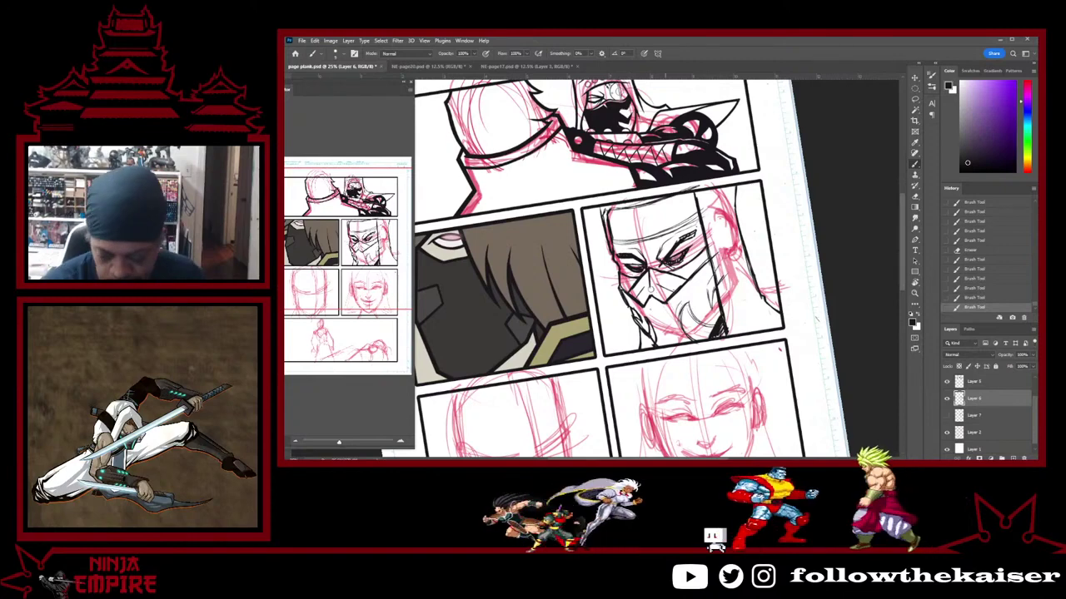
{"action": "key", "text": "e"}
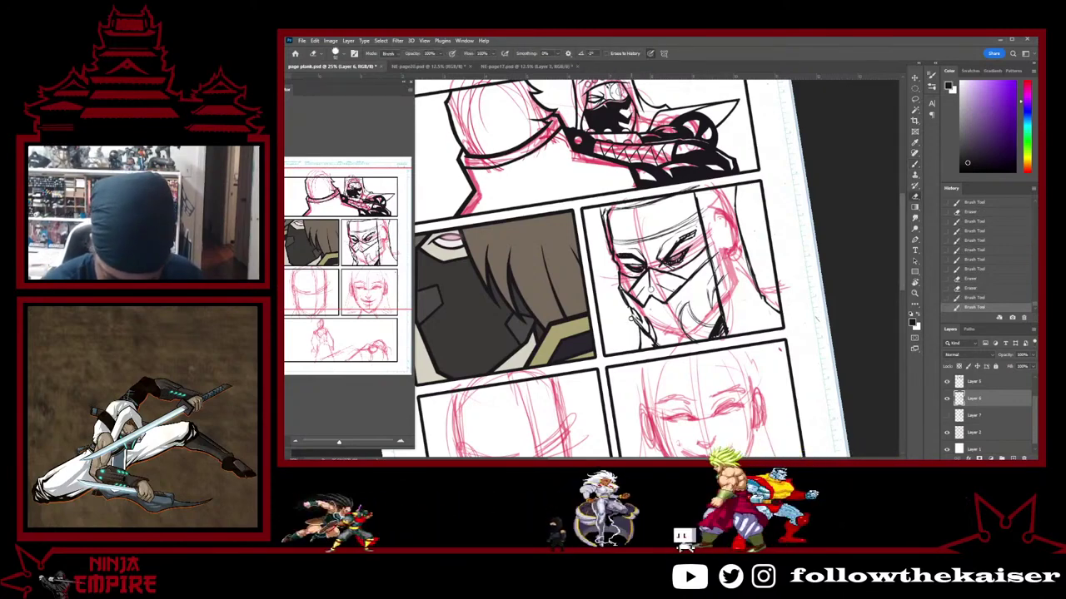
{"action": "left_click_drag", "start_coordinate": [631, 317], "coordinate": [654, 344]}
{"action": "key", "text": "b"}
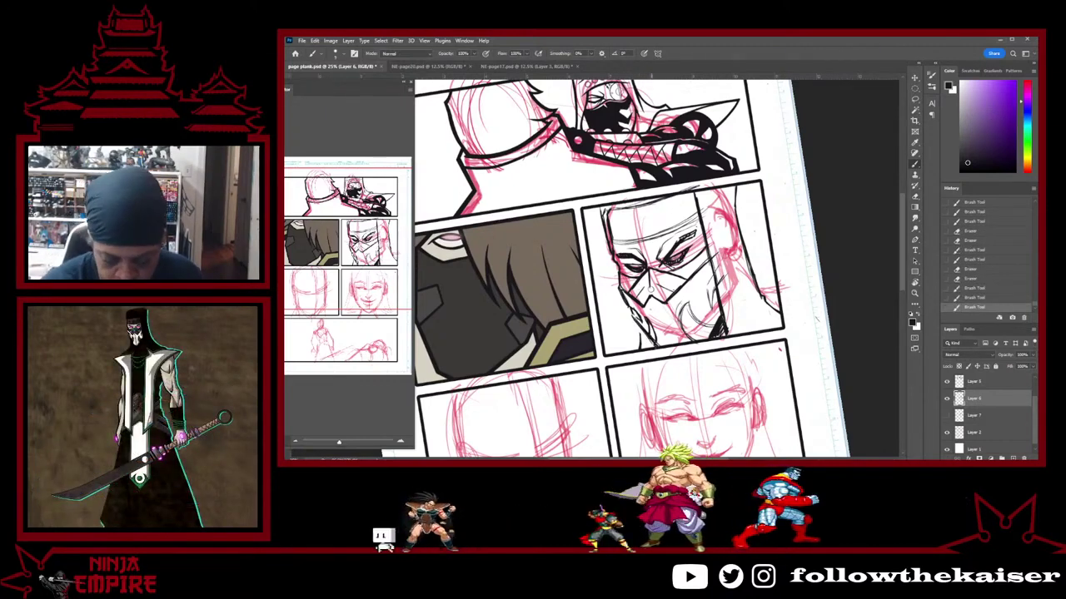
{"action": "left_click_drag", "start_coordinate": [724, 316], "coordinate": [719, 334]}
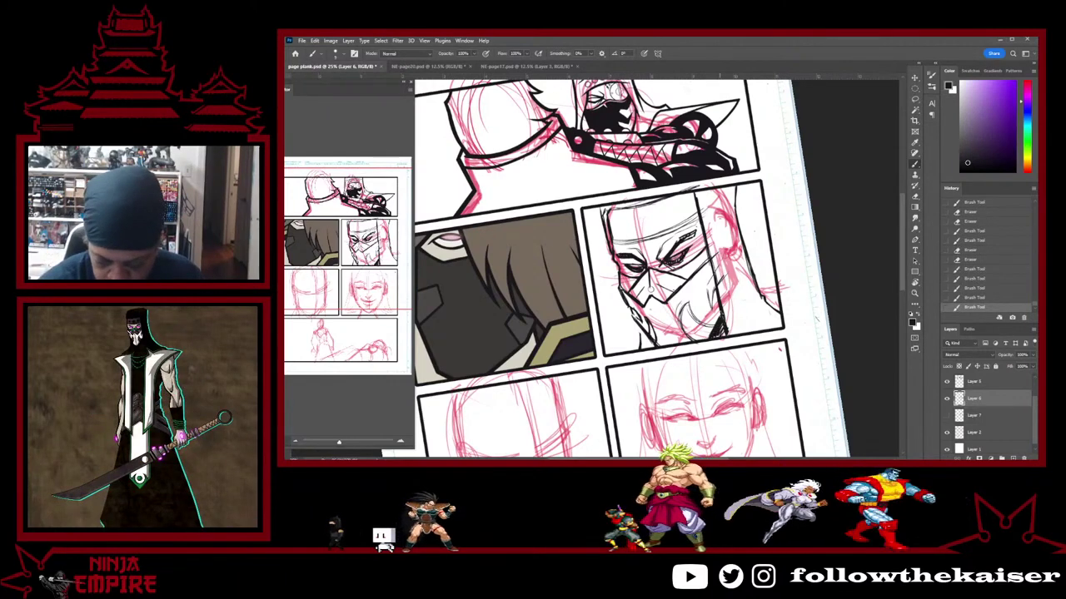
Thicken the long outer line behind the ear and clean up its upper end near the panel border
{"action": "left_click_drag", "start_coordinate": [738, 218], "coordinate": [757, 293]}
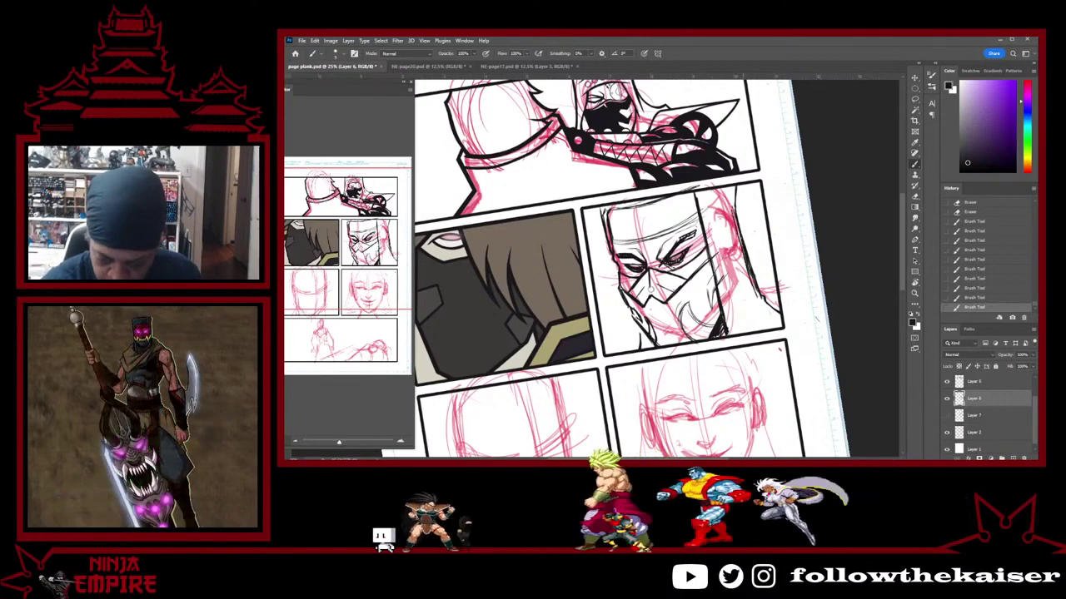
{"action": "key", "text": "e"}
{"action": "left_click_drag", "start_coordinate": [738, 210], "coordinate": [745, 239]}
{"action": "key", "text": "b"}
{"action": "mouse_move", "coordinate": [735, 192]}
{"action": "left_mouse_down"}
{"action": "mouse_move", "coordinate": [732, 214]}
{"action": "mouse_move", "coordinate": [732, 194]}
{"action": "left_mouse_up"}
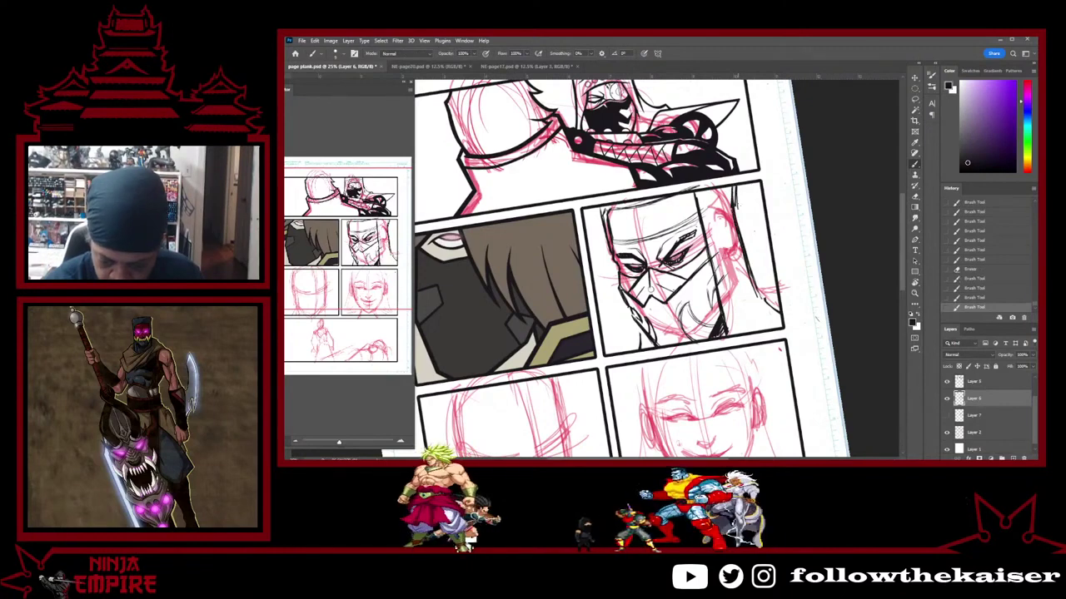
{"action": "key", "text": "e"}
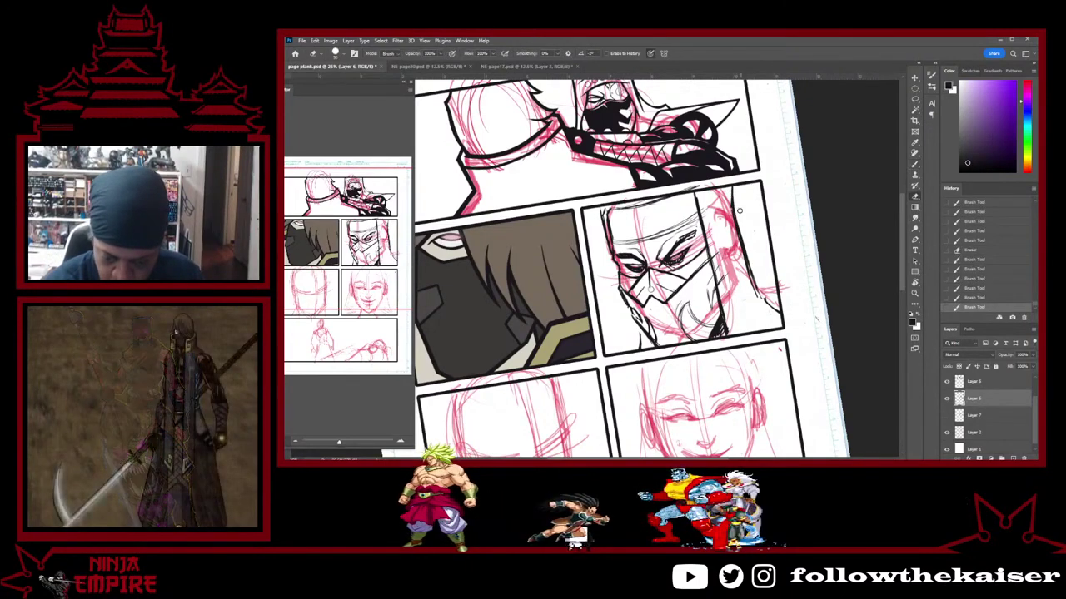
{"action": "left_click_drag", "start_coordinate": [731, 184], "coordinate": [732, 192]}
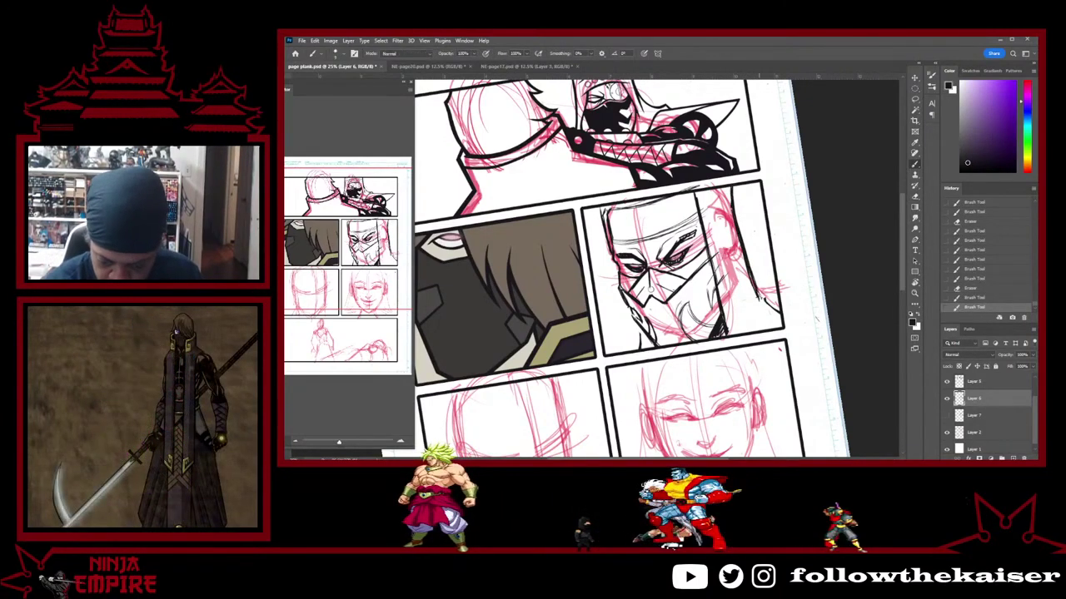
Erase and redraw the lower end of the outer line where it flares toward the panel's edge
{"action": "mouse_move", "coordinate": [762, 299]}
{"action": "left_mouse_down"}
{"action": "mouse_move", "coordinate": [766, 309]}
{"action": "mouse_move", "coordinate": [749, 273]}
{"action": "mouse_move", "coordinate": [779, 315]}
{"action": "left_mouse_up"}
{"action": "key", "text": "e"}
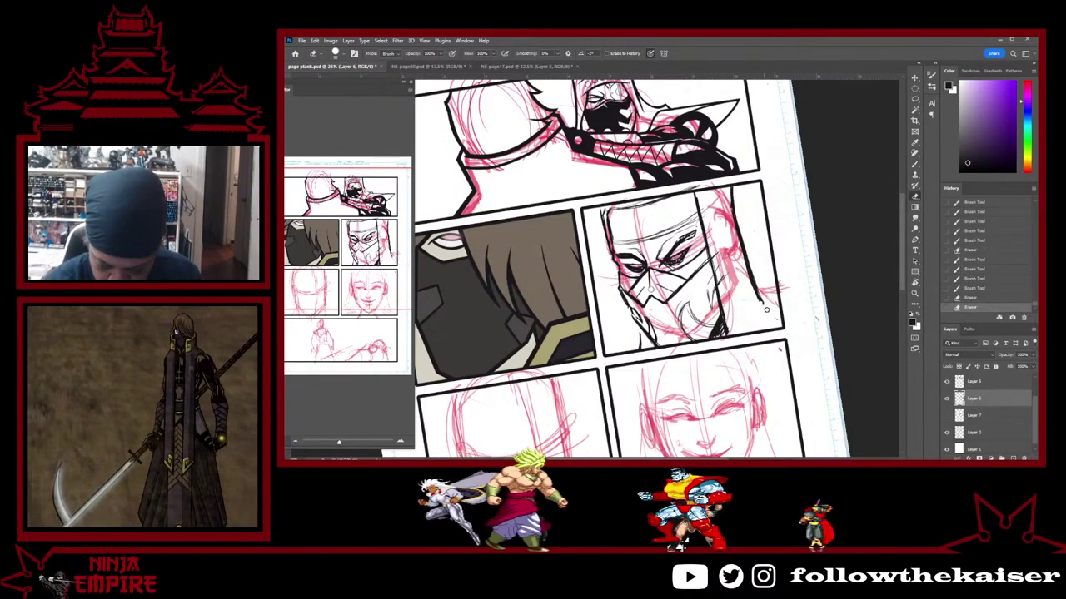
{"action": "key", "text": "b"}
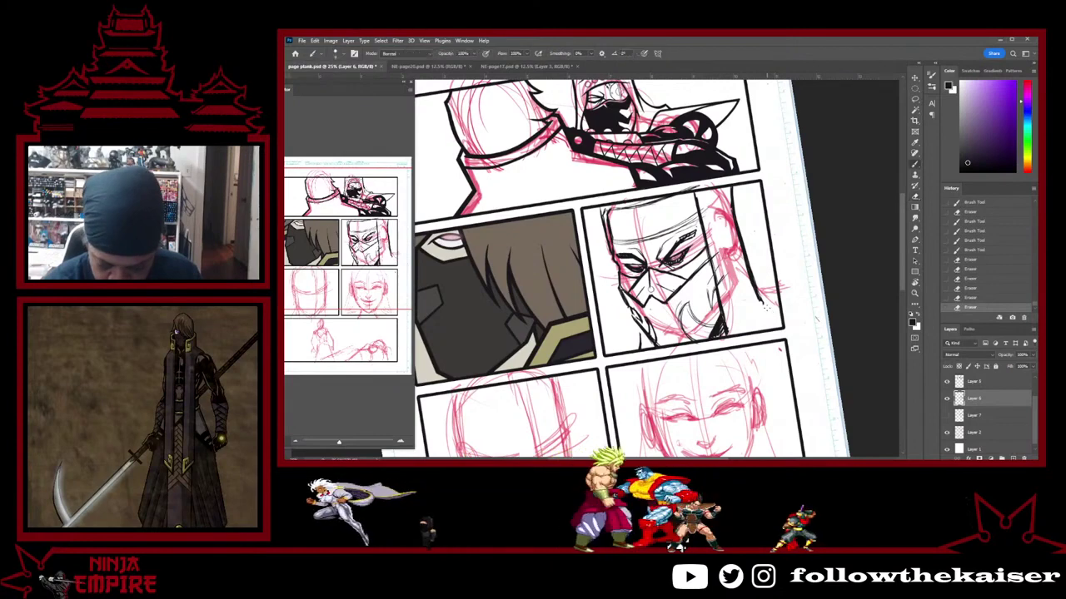
{"action": "left_click_drag", "start_coordinate": [770, 313], "coordinate": [778, 321]}
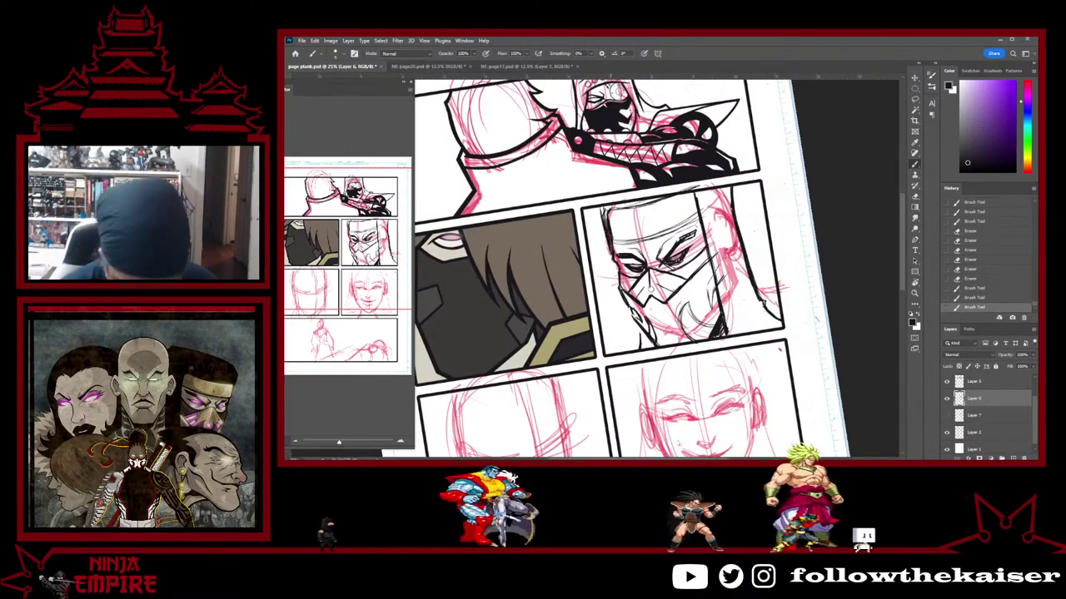
Lasso the eye and brow nearest the long vertical line, nudge them, and hide the red sketch on Layer 2
{"action": "key", "text": "e"}
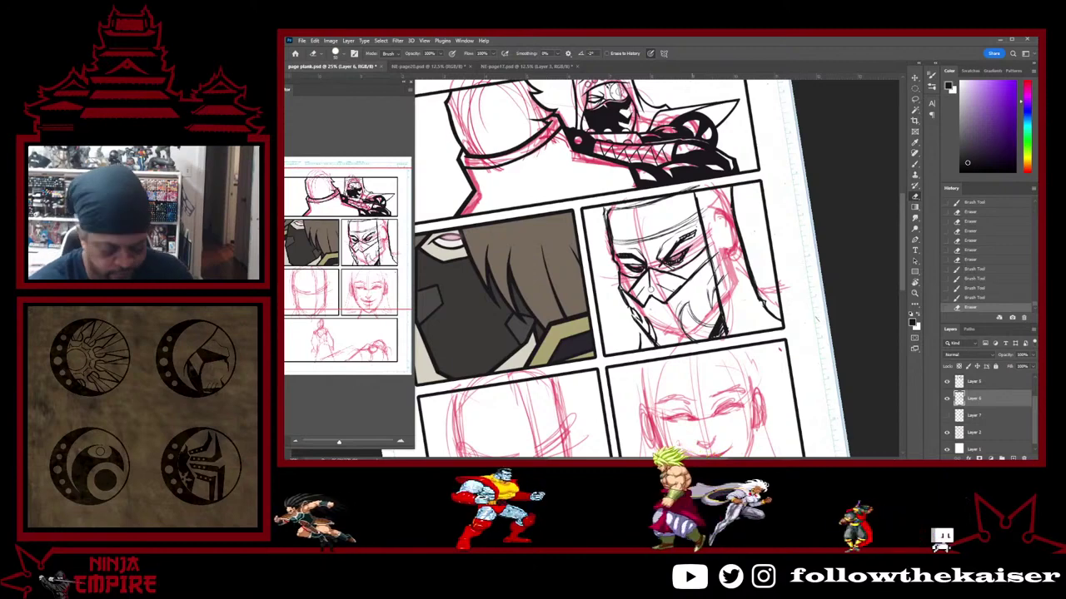
{"action": "key", "text": "l"}
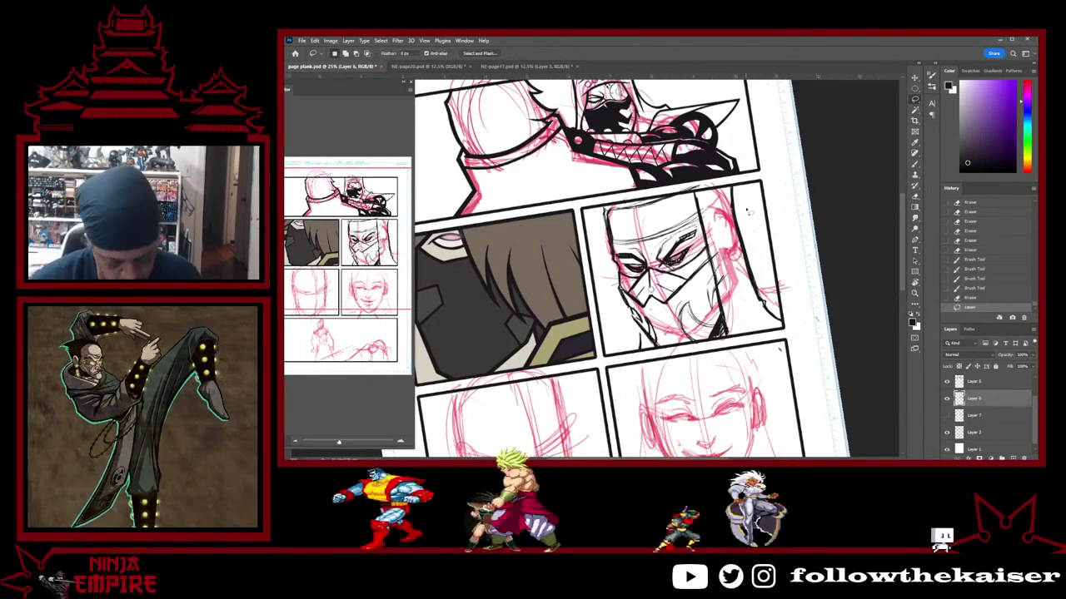
{"action": "key", "text": "v"}
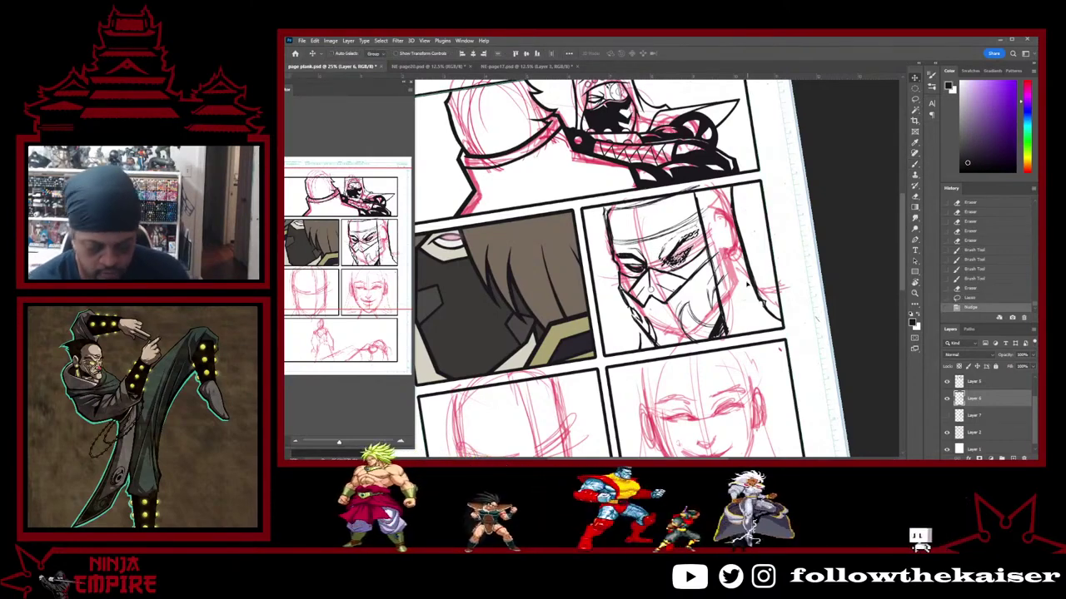
{"action": "scroll", "coordinate": [747, 287], "scroll_direction": "down", "scroll_amount": 1}
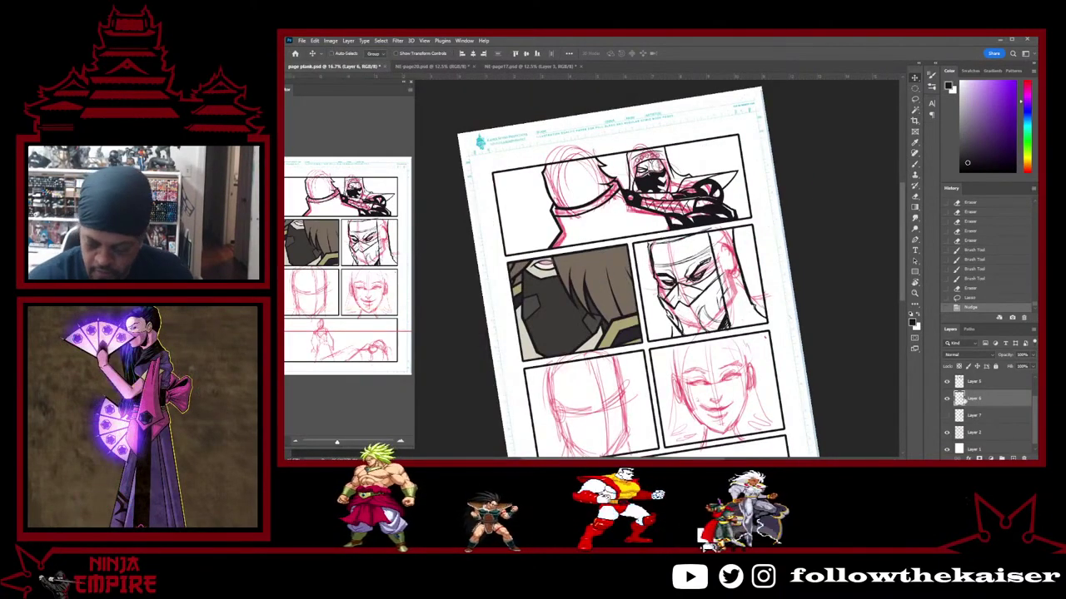
{"action": "left_click", "coordinate": [946, 432]}
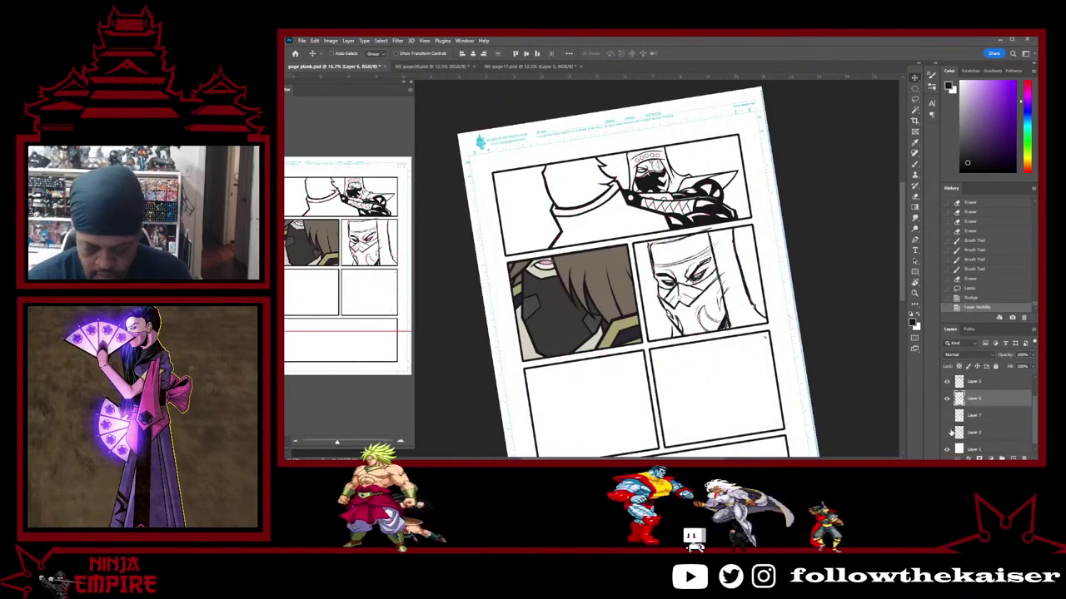
{"action": "key", "text": "Left"}
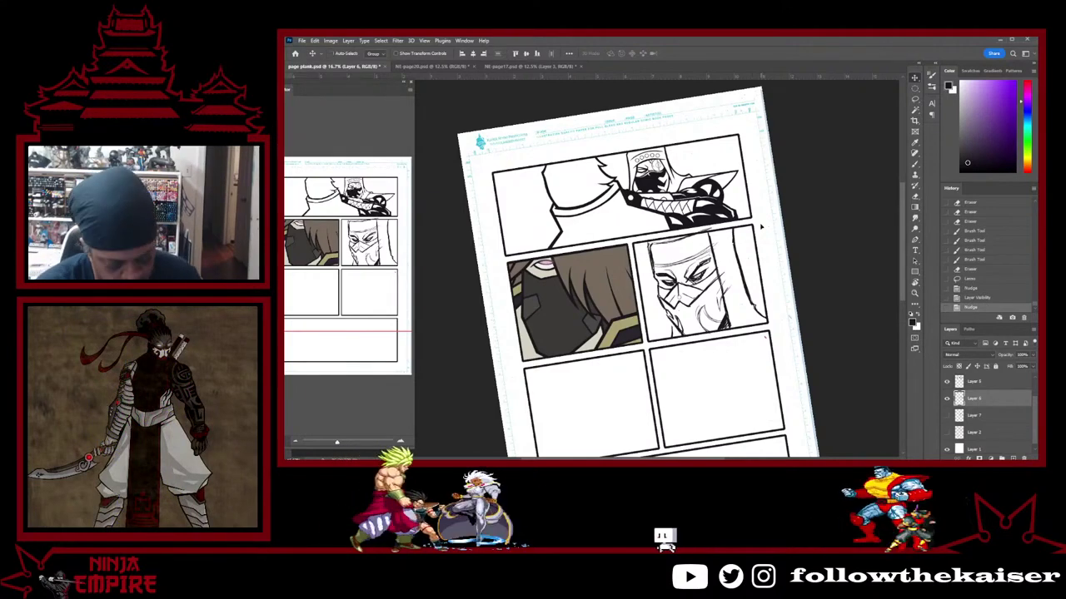
{"action": "mouse_move", "coordinate": [844, 263]}
{"action": "left_mouse_down"}
{"action": "mouse_move", "coordinate": [790, 256]}
{"action": "mouse_move", "coordinate": [783, 299]}
{"action": "left_mouse_up"}
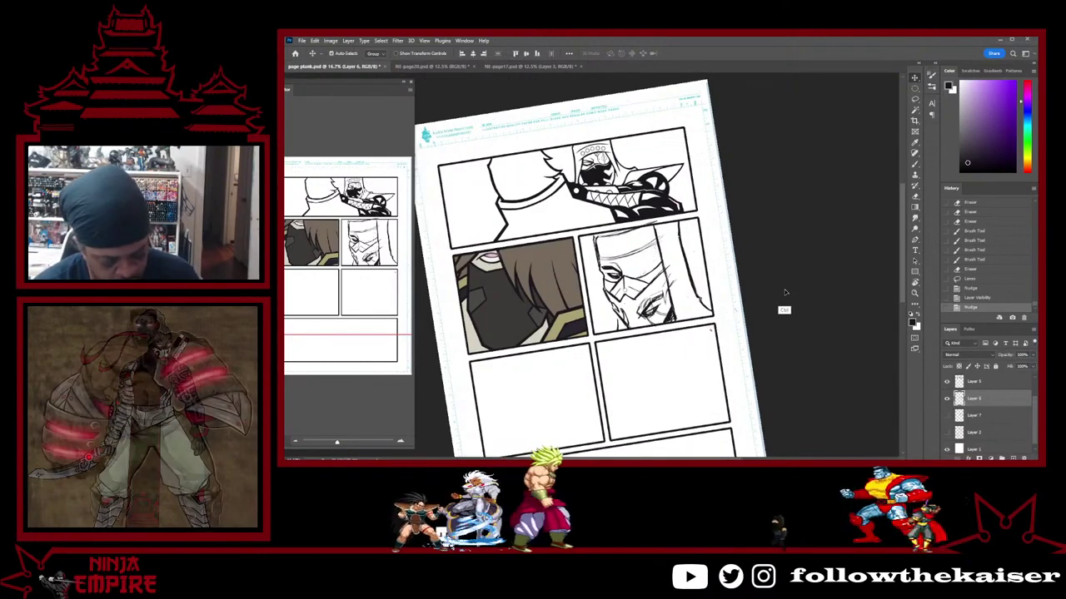
{"action": "key", "text": "ctrl+z"}
Rotate the selected eye and brow by about 7 degrees with Free Transform and nudge them into place
{"action": "key", "text": "r"}
{"action": "left_click_drag", "start_coordinate": [780, 267], "coordinate": [780, 291]}
{"action": "left_click_drag", "start_coordinate": [700, 347], "coordinate": [787, 312]}
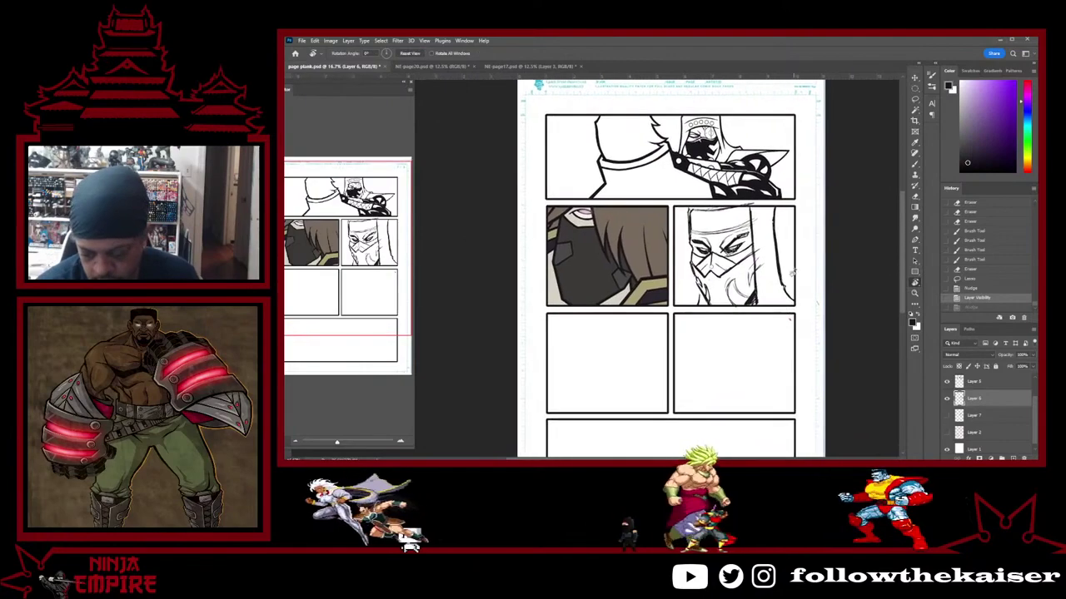
{"action": "scroll", "coordinate": [770, 268], "scroll_direction": "up", "scroll_amount": 1}
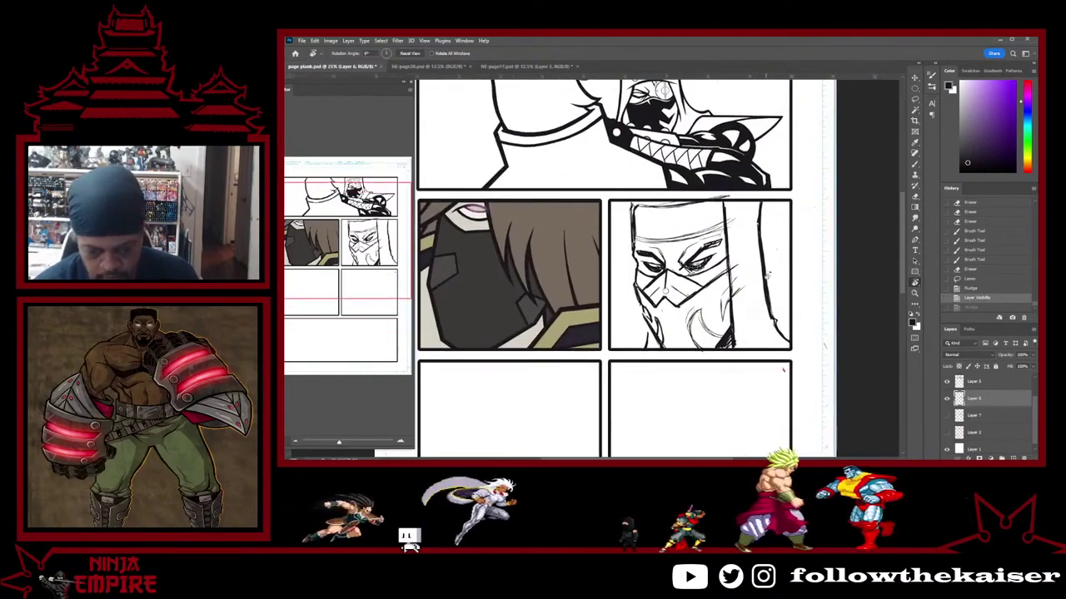
{"action": "left_click_drag", "start_coordinate": [781, 209], "coordinate": [779, 205]}
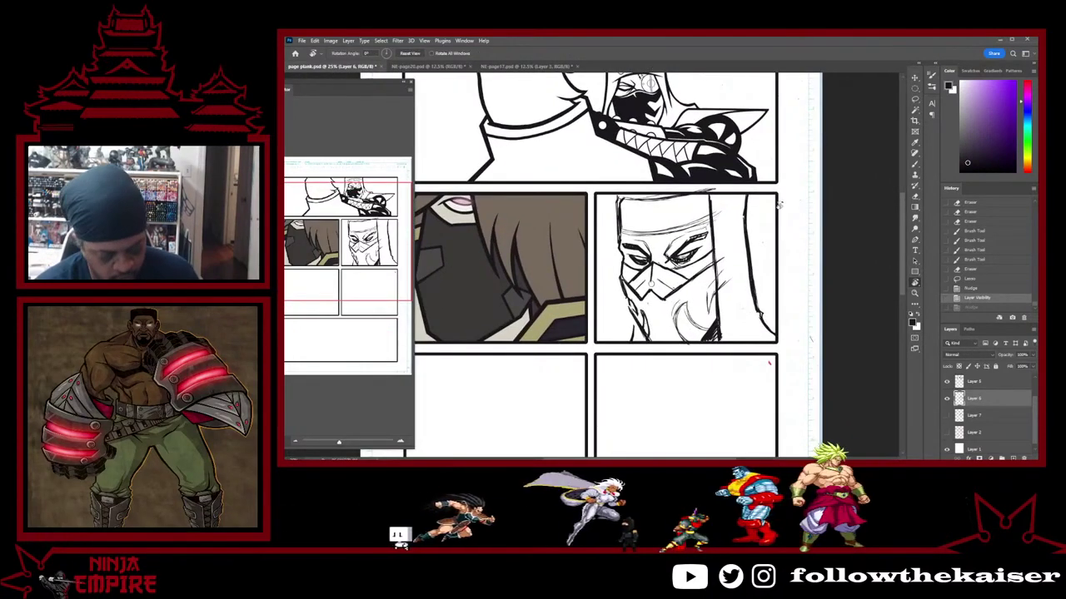
{"action": "key", "text": "ctrl+r"}
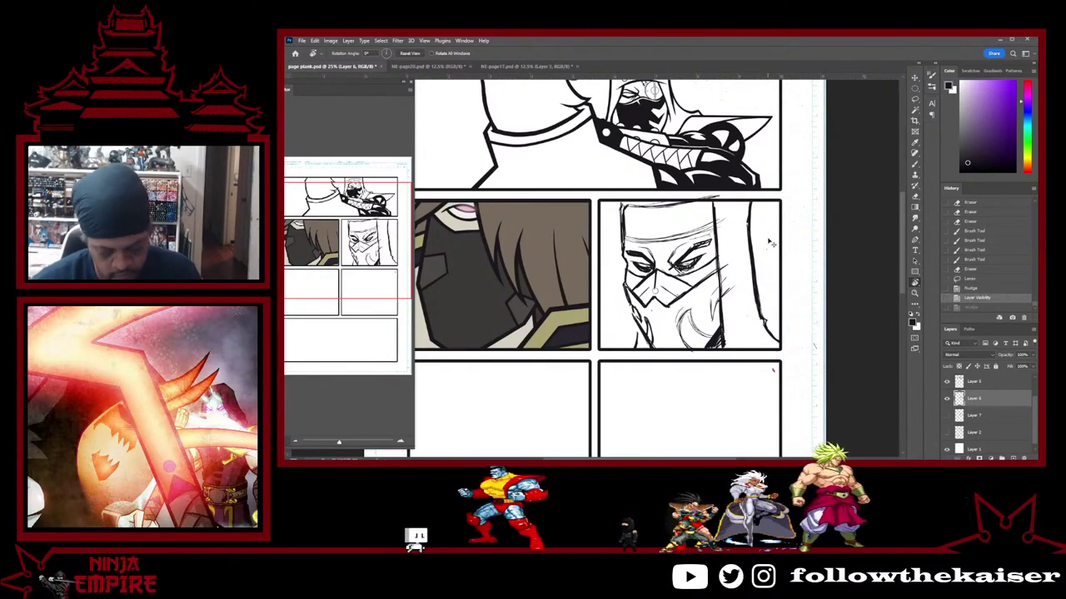
{"action": "key", "text": "ctrl+t"}
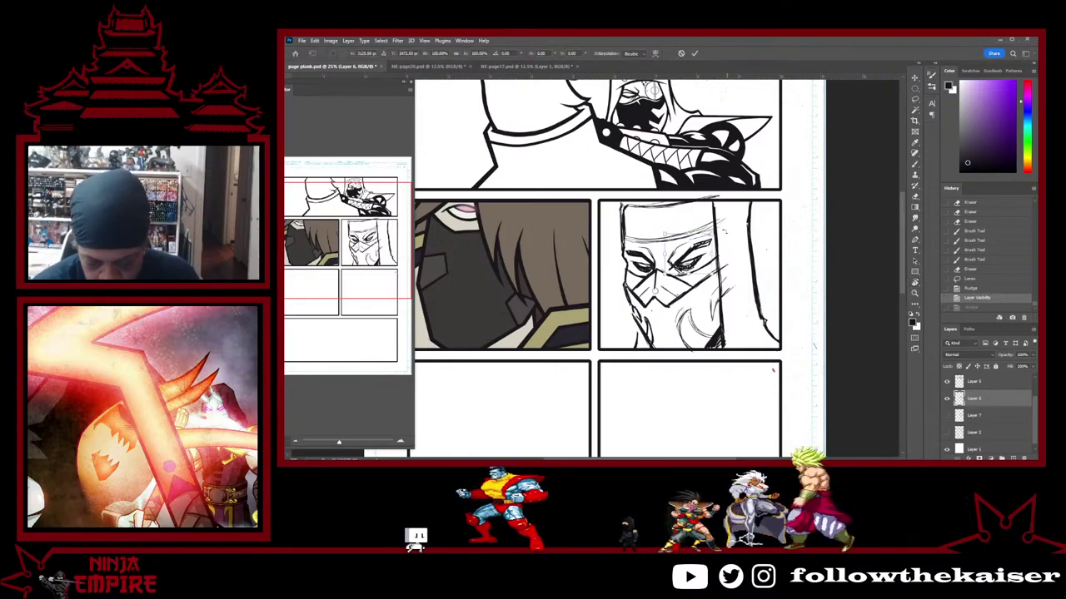
{"action": "left_click_drag", "start_coordinate": [718, 230], "coordinate": [722, 234]}
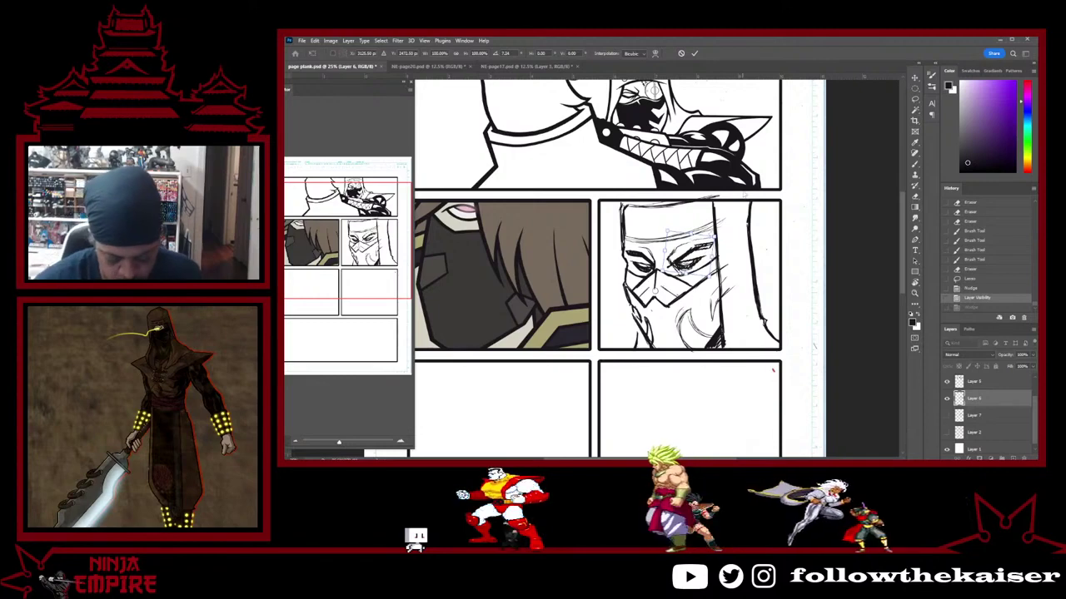
{"action": "key", "text": "Return"}
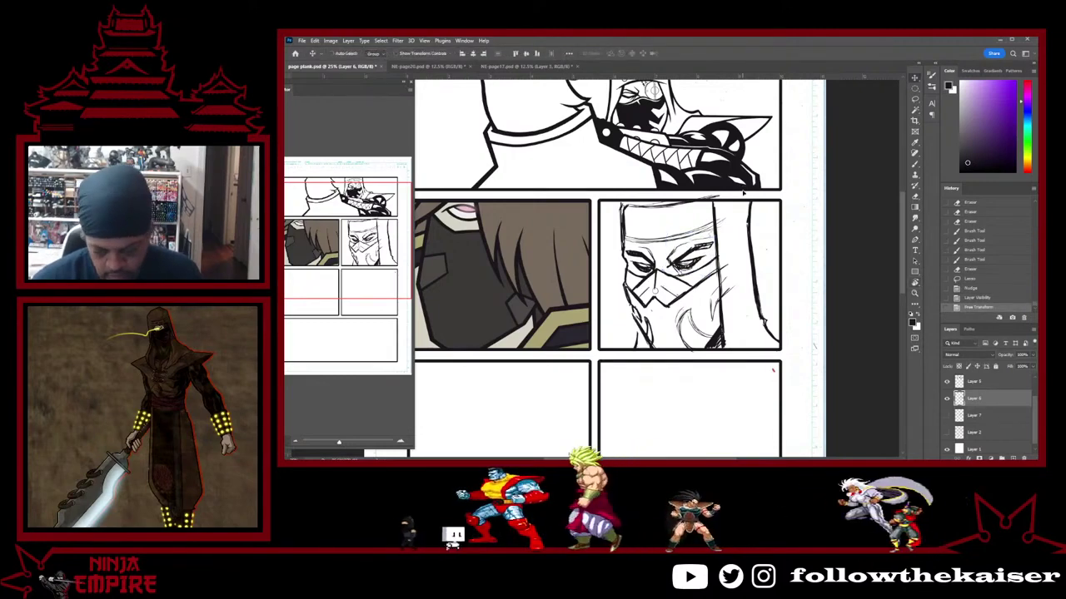
{"action": "key", "text": "v"}
{"action": "key", "text": "Left"}
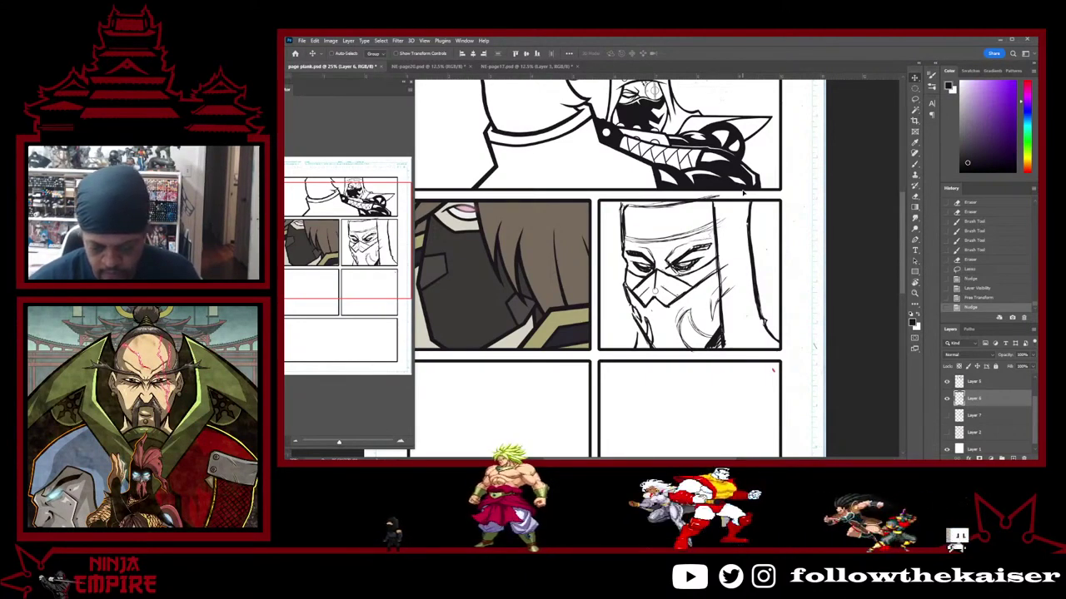
{"action": "scroll", "coordinate": [721, 326], "scroll_direction": "down", "scroll_amount": 3}
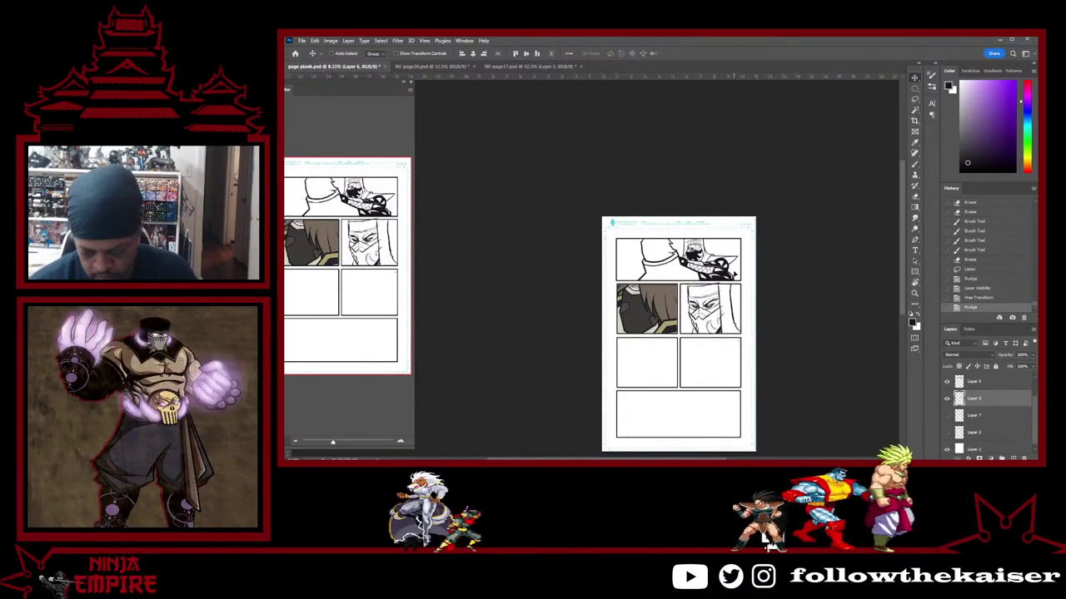
Rotate the selected eye and brow slightly with Free Transform and nudge them into their final position
{"action": "scroll", "coordinate": [691, 327], "scroll_direction": "up", "scroll_amount": 4}
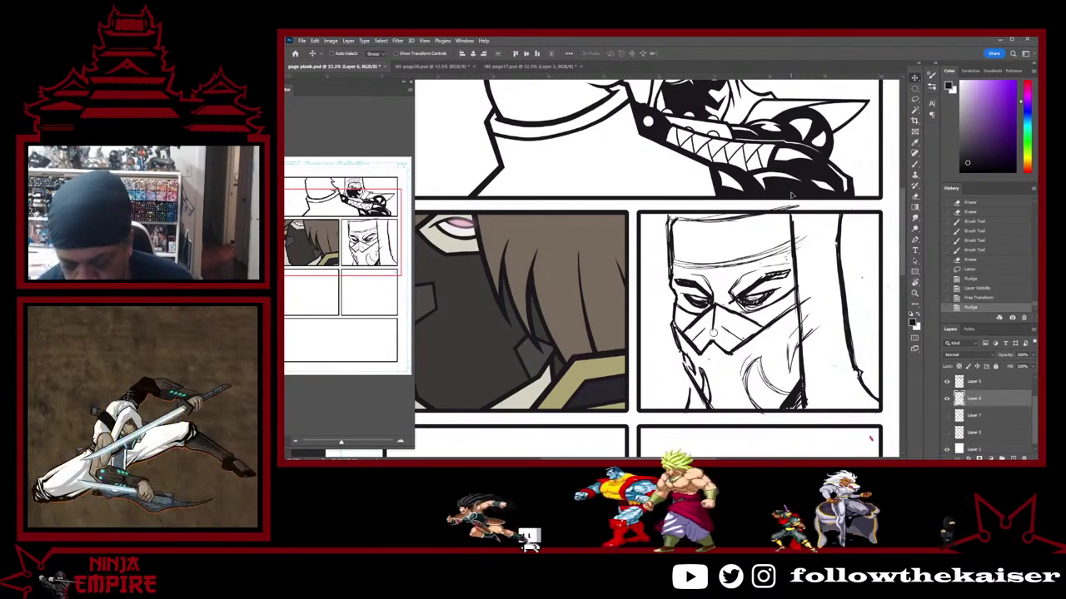
{"action": "key", "text": "ctrl+minus"}
{"action": "key", "text": "ctrl+minus"}
{"action": "key", "text": "ctrl+minus"}
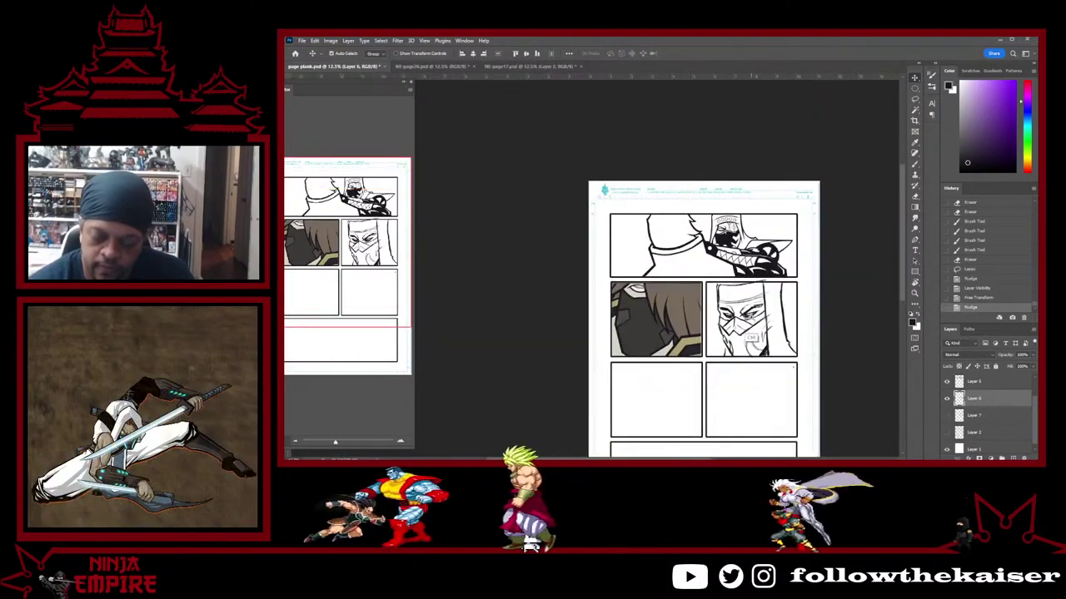
{"action": "key", "text": "ctrl+plus"}
{"action": "key", "text": "ctrl+plus"}
{"action": "left_click", "coordinate": [752, 319], "text": "ctrl"}
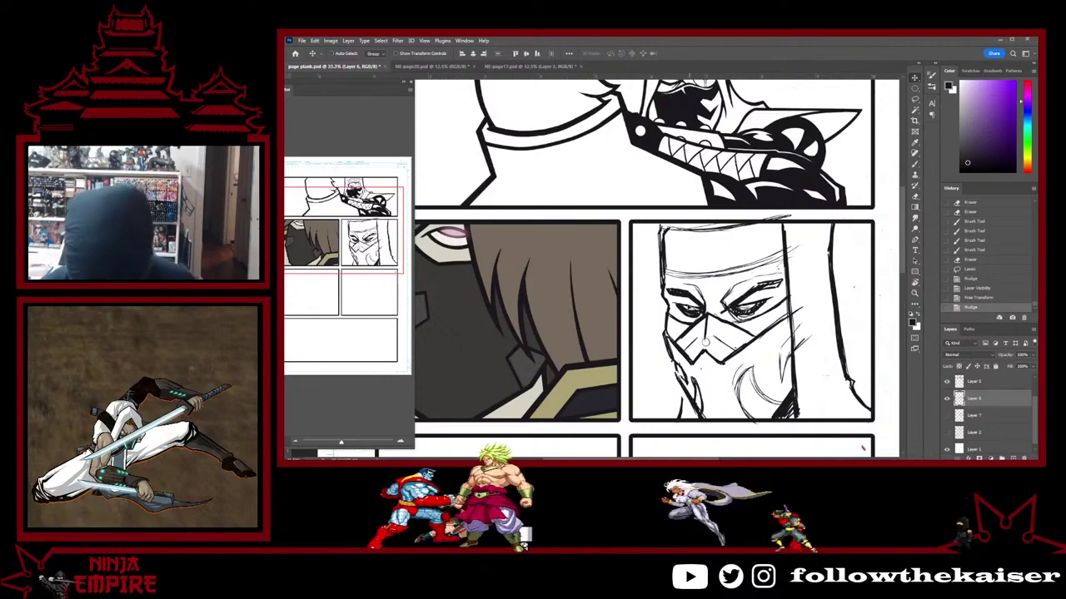
{"action": "key", "text": "b"}
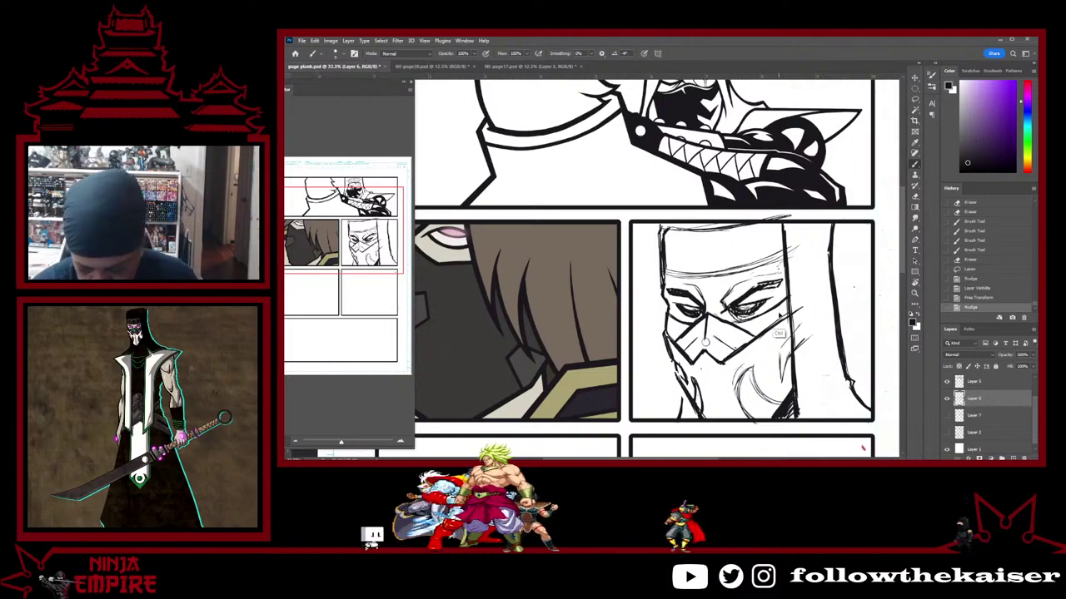
{"action": "key", "text": "ctrl+t"}
{"action": "left_click_drag", "start_coordinate": [794, 280], "coordinate": [798, 271]}
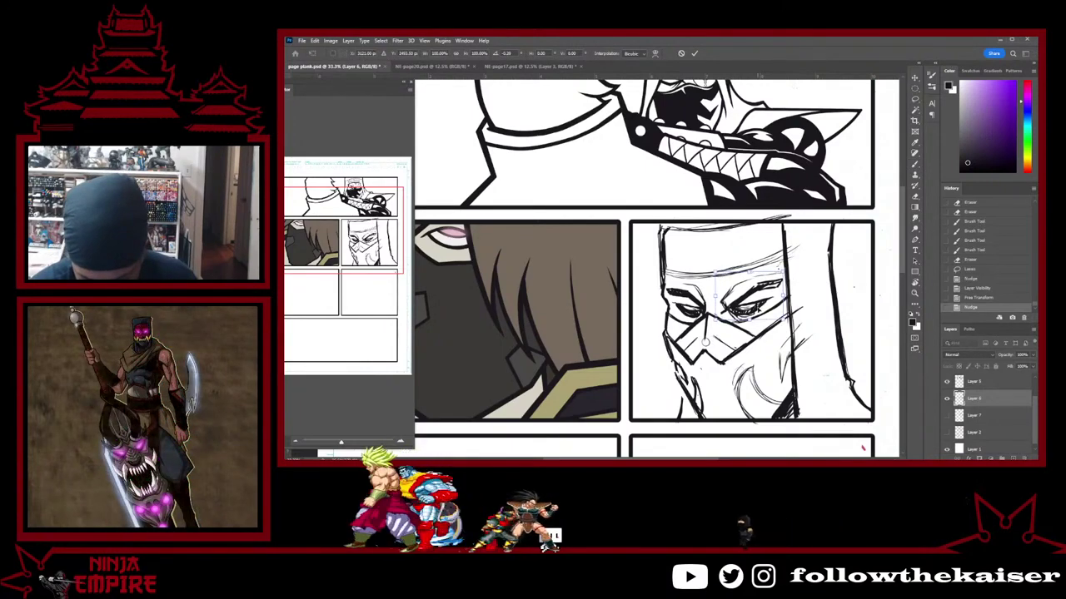
{"action": "key", "text": "Return"}
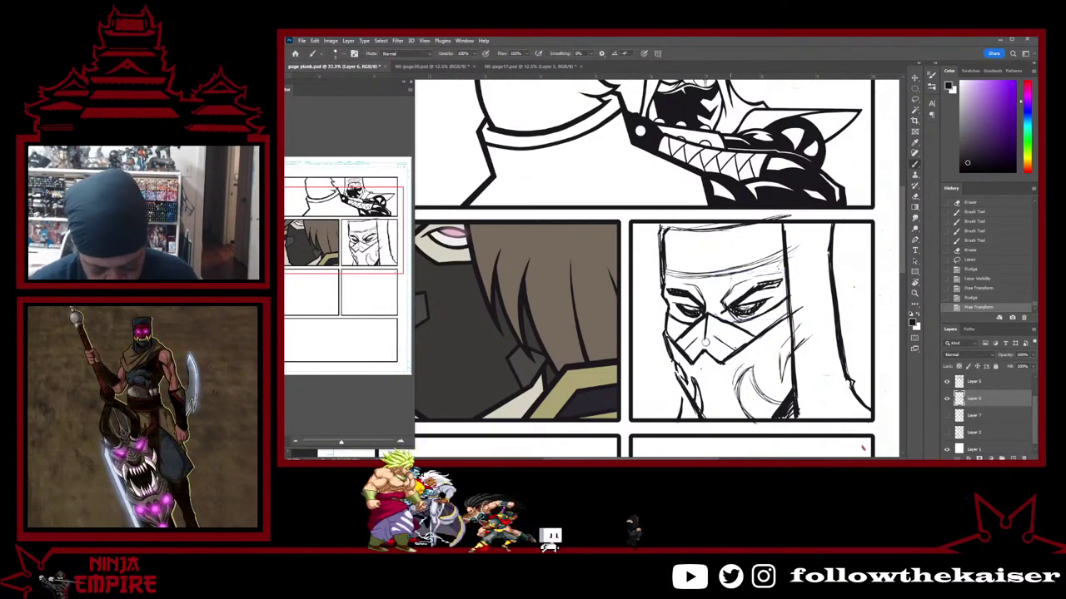
{"action": "key", "text": "v"}
{"action": "key", "text": "Up"}
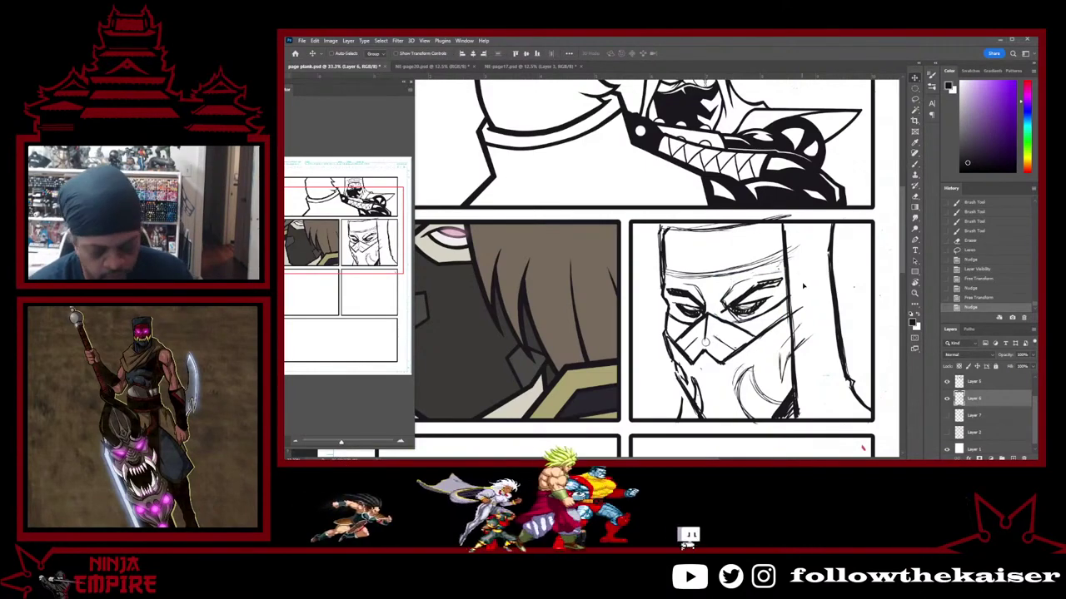
Redraw the headband's lower edge across the forehead with the Brush and erase the stray sketch lines beside it
{"action": "key", "text": "r"}
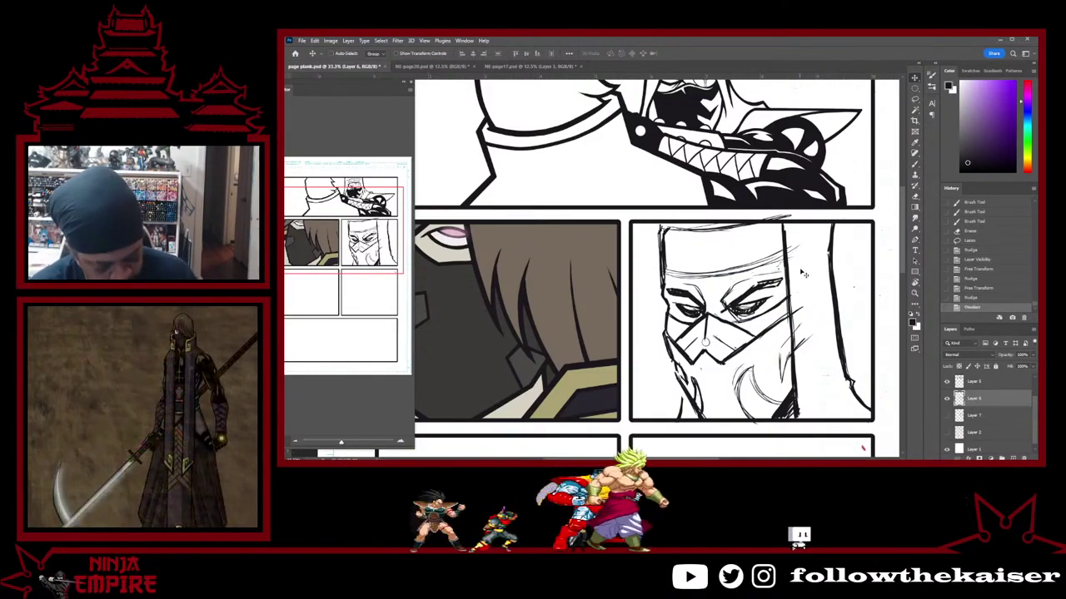
{"action": "mouse_move", "coordinate": [851, 281]}
{"action": "left_mouse_down"}
{"action": "mouse_move", "coordinate": [671, 436]}
{"action": "mouse_move", "coordinate": [627, 432]}
{"action": "mouse_move", "coordinate": [644, 338]}
{"action": "mouse_move", "coordinate": [630, 326]}
{"action": "left_mouse_up"}
{"action": "key", "text": "b"}
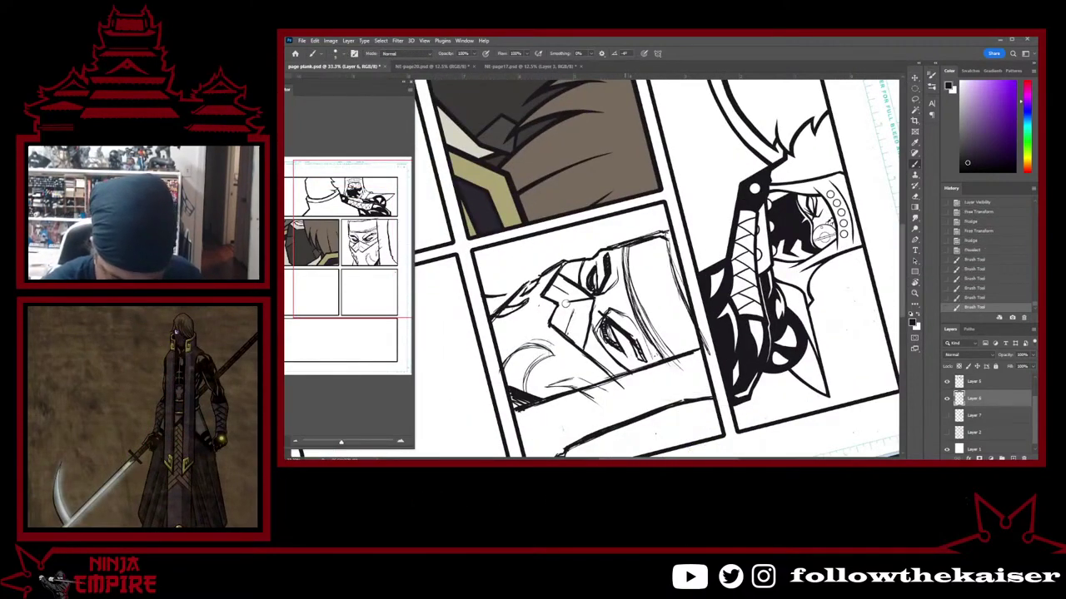
{"action": "key", "text": "e"}
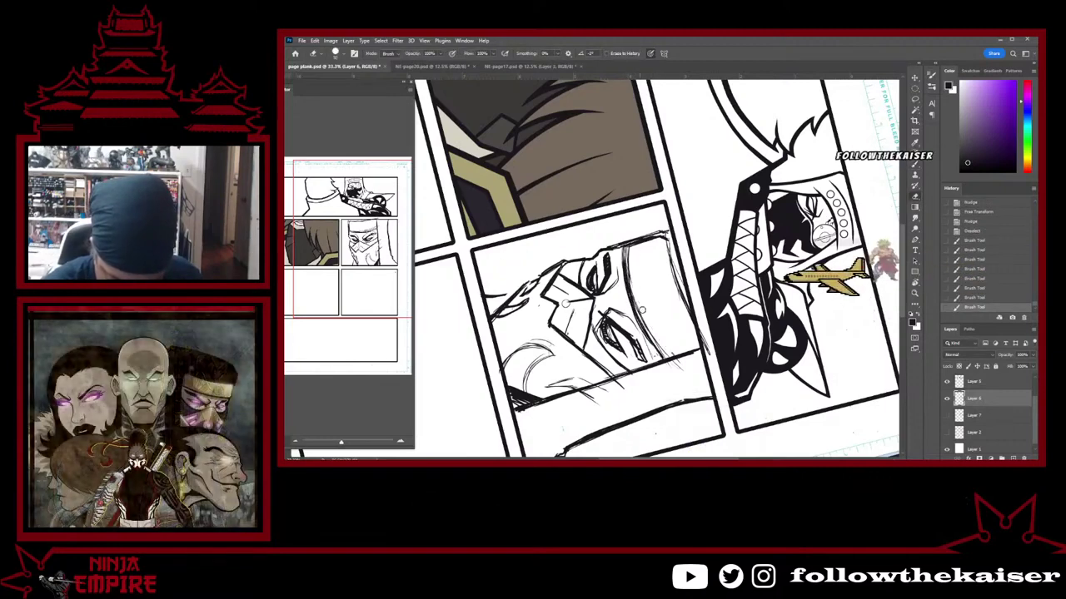
{"action": "left_click_drag", "start_coordinate": [646, 293], "coordinate": [668, 343]}
{"action": "key", "text": "b"}
{"action": "left_click_drag", "start_coordinate": [625, 248], "coordinate": [651, 333]}
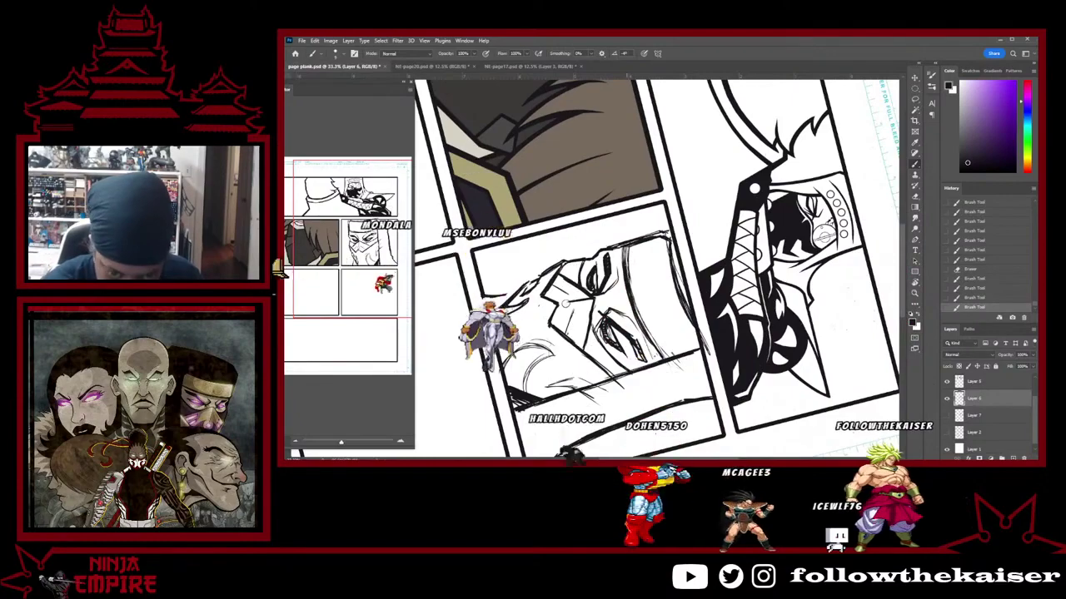
{"action": "key", "text": "e"}
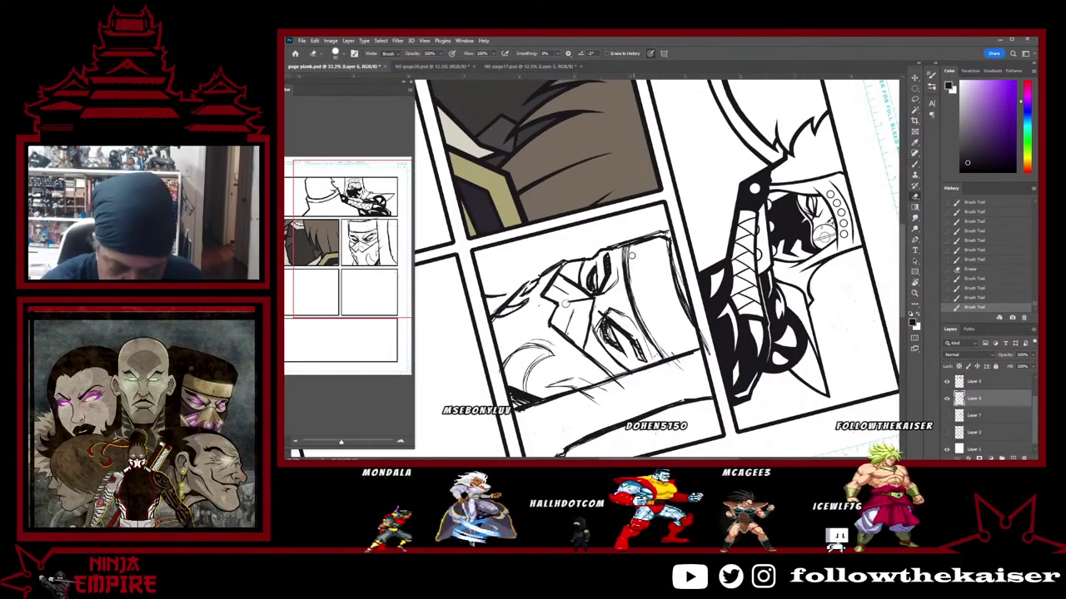
{"action": "left_click_drag", "start_coordinate": [653, 336], "coordinate": [659, 349]}
Toggle the hidden layers below Layer 6 to check their contents, and delete the unneeded Layer 7
{"action": "key", "text": "r"}
{"action": "left_click_drag", "start_coordinate": [645, 391], "coordinate": [784, 264]}
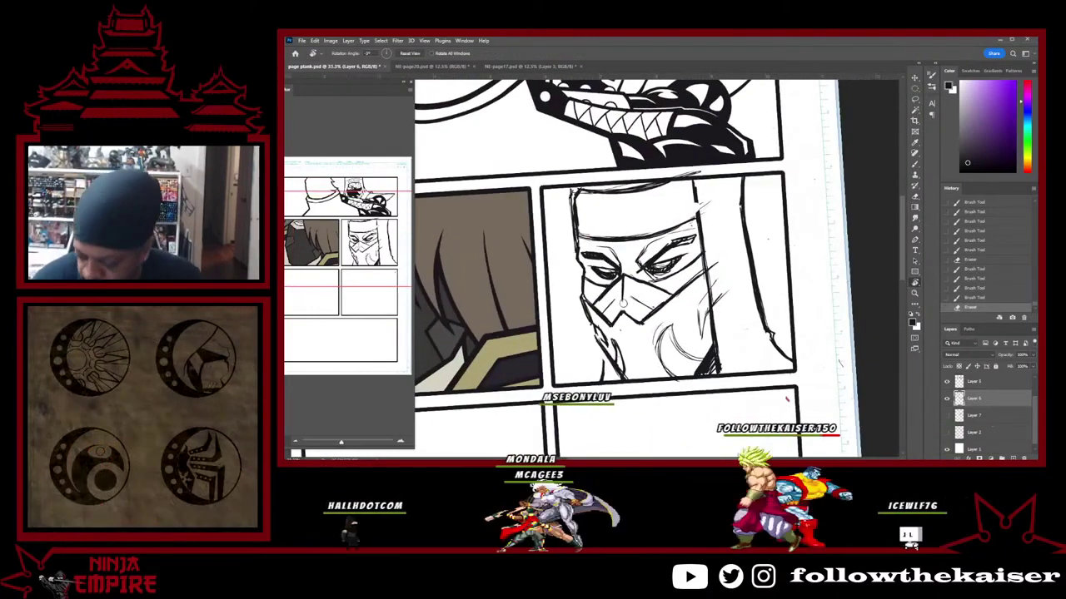
{"action": "left_click", "coordinate": [947, 416]}
{"action": "left_click", "coordinate": [947, 415]}
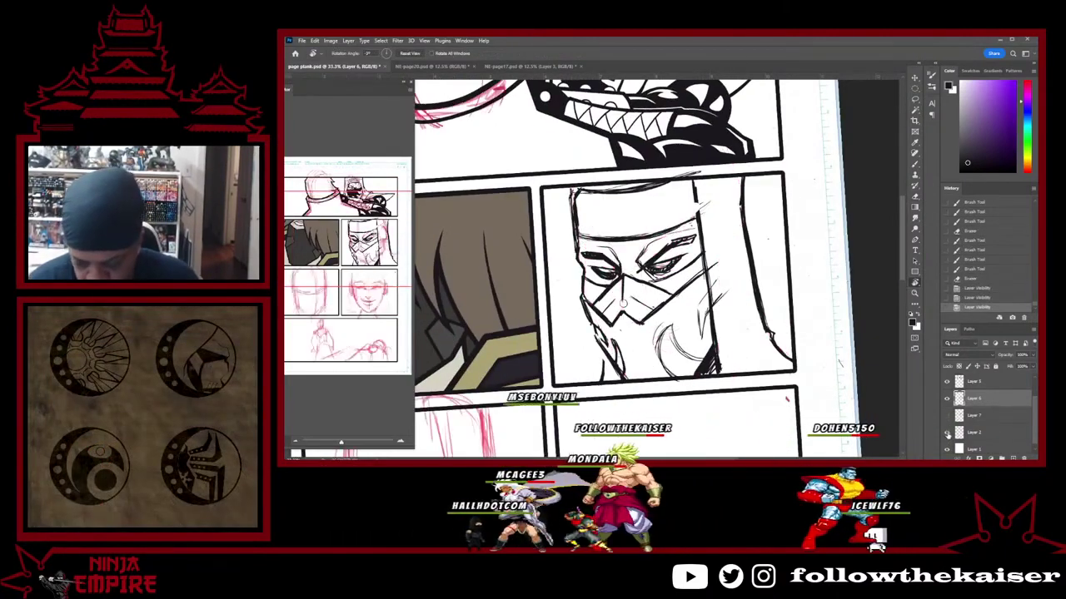
{"action": "left_click", "coordinate": [947, 415]}
{"action": "left_click", "coordinate": [947, 415]}
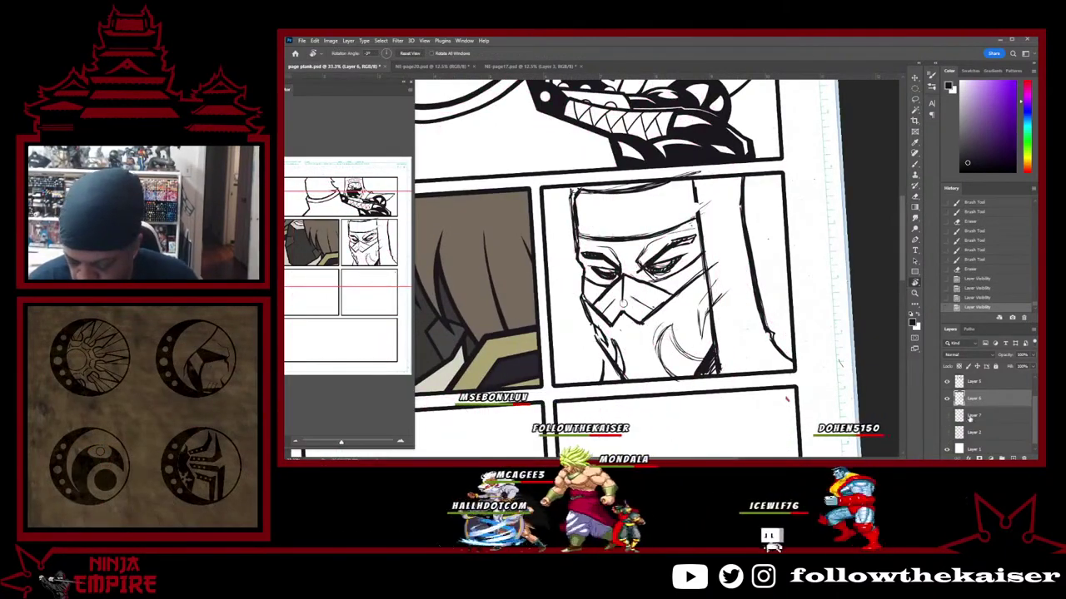
{"action": "left_click_drag", "start_coordinate": [991, 421], "coordinate": [1024, 458]}
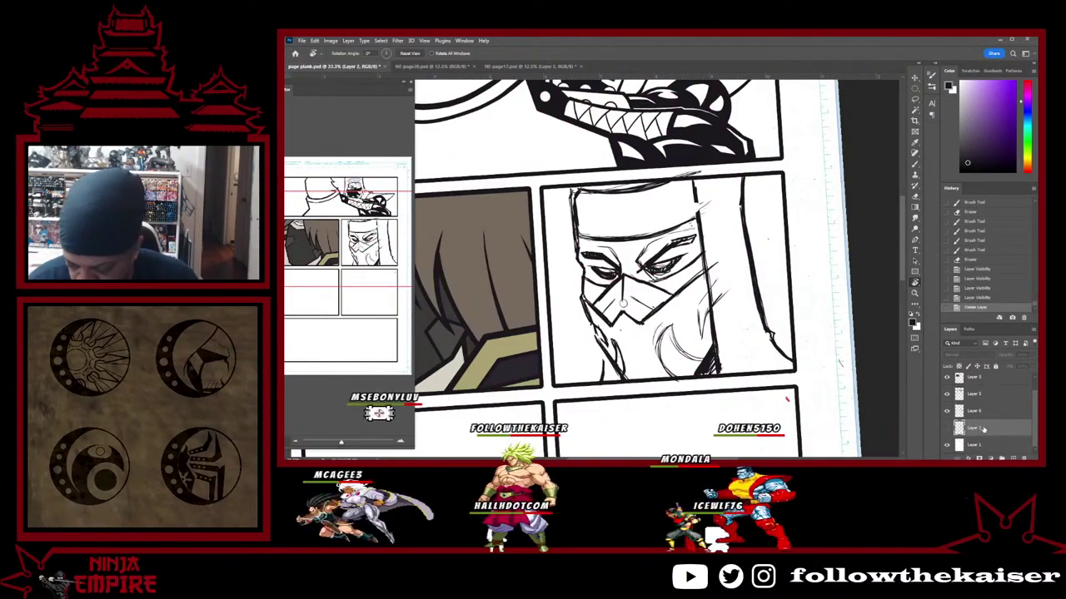
Lower the opacity of Layer 6 so the face drawing becomes a gray guide, and add a new layer above it
{"action": "left_click", "coordinate": [947, 427]}
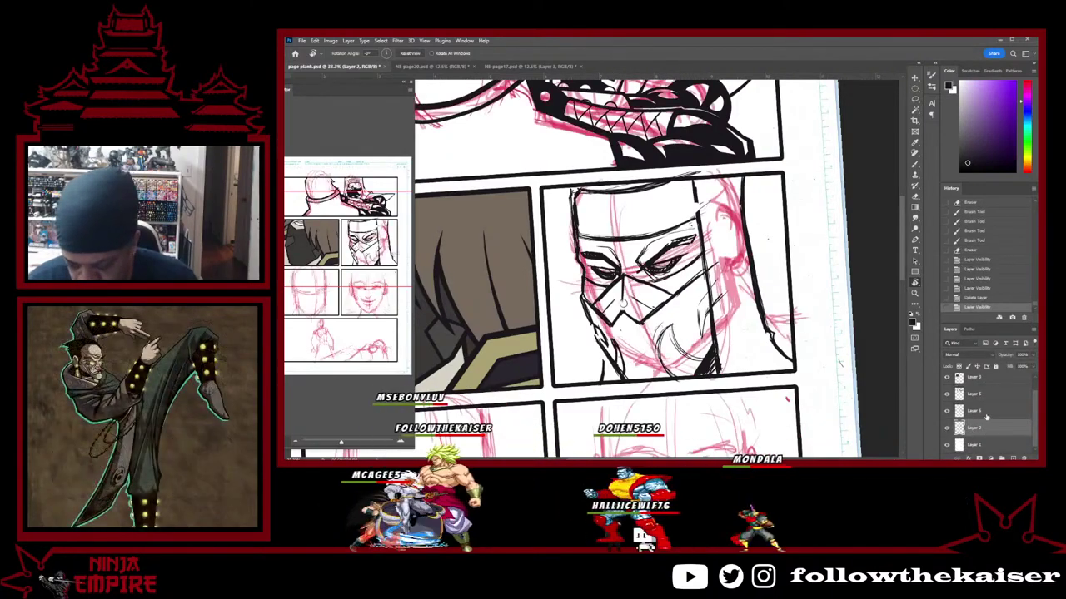
{"action": "left_click", "coordinate": [946, 427]}
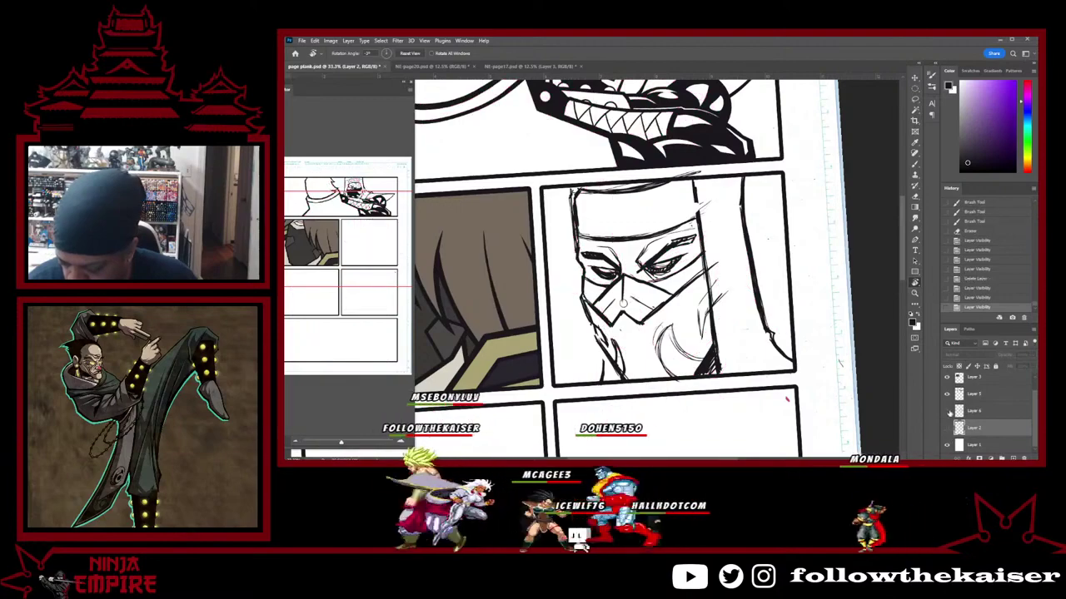
{"action": "left_click", "coordinate": [946, 410]}
{"action": "left_click", "coordinate": [946, 411]}
{"action": "left_click", "coordinate": [987, 411]}
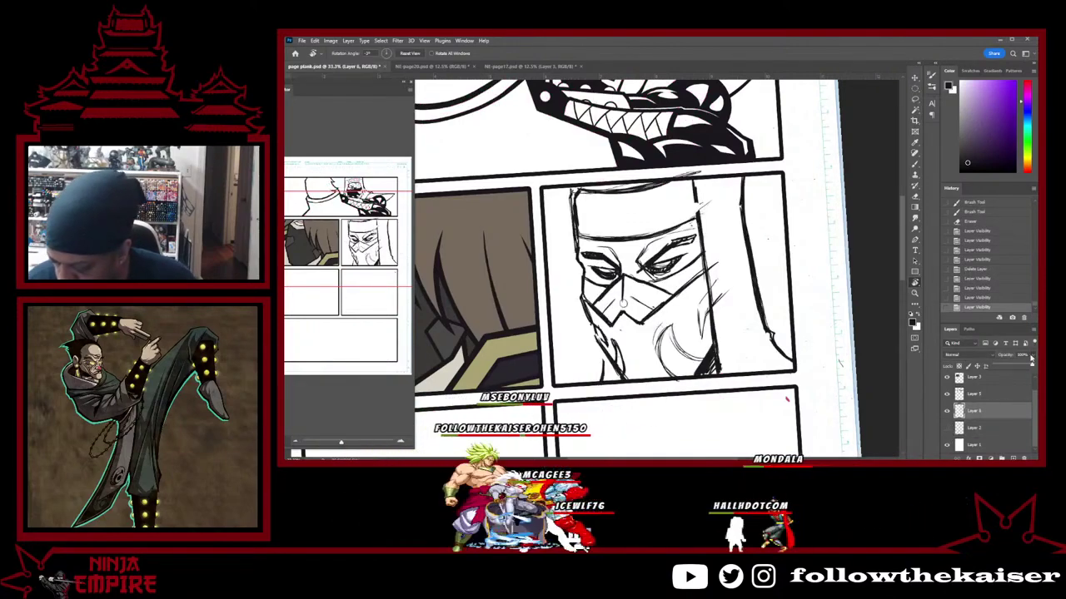
{"action": "left_click", "coordinate": [1011, 367]}
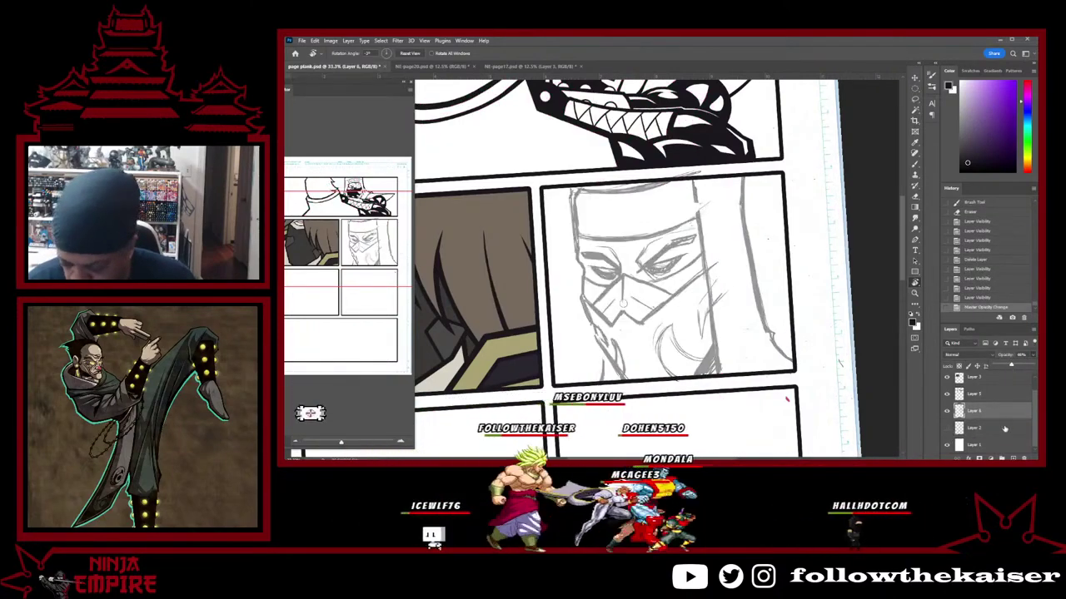
{"action": "left_click", "coordinate": [1014, 458]}
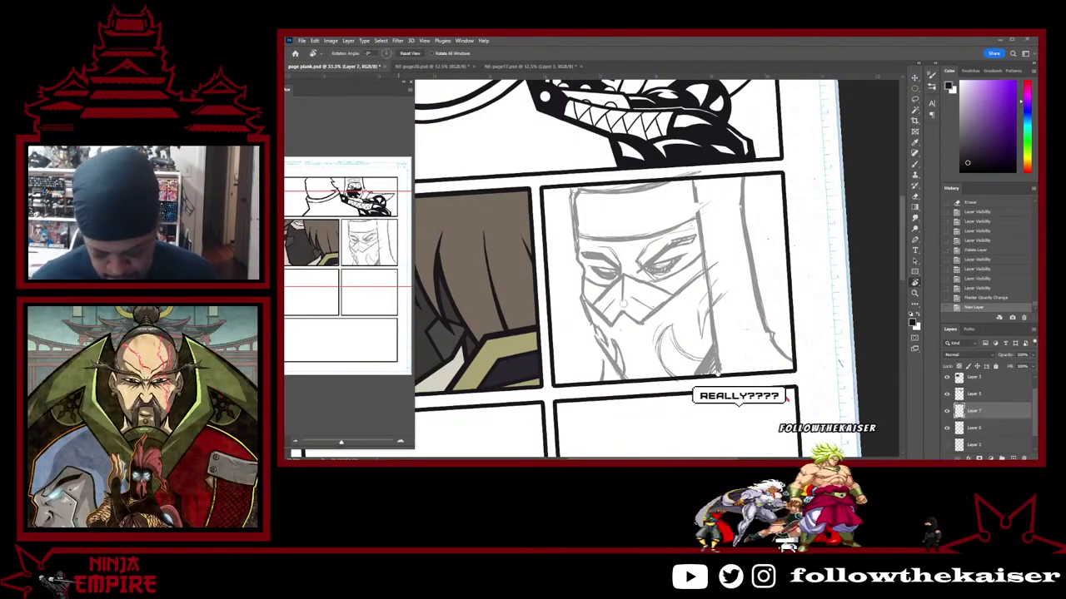
Ink the long straight line beside the face in black on the new layer, from the panel's upper border to its lower border
{"action": "key", "text": "b"}
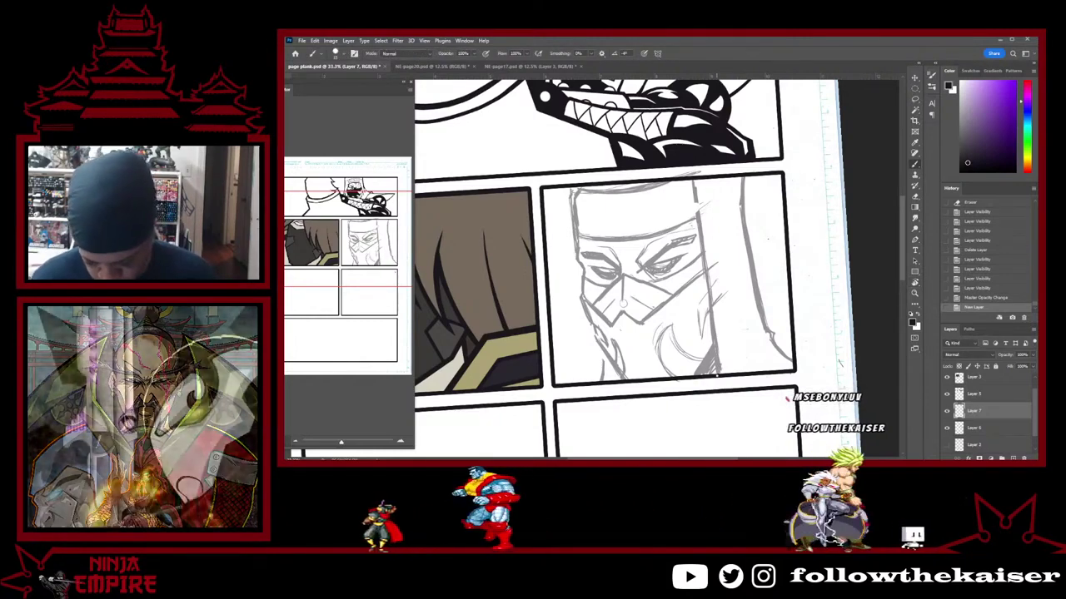
{"action": "left_click", "coordinate": [717, 374]}
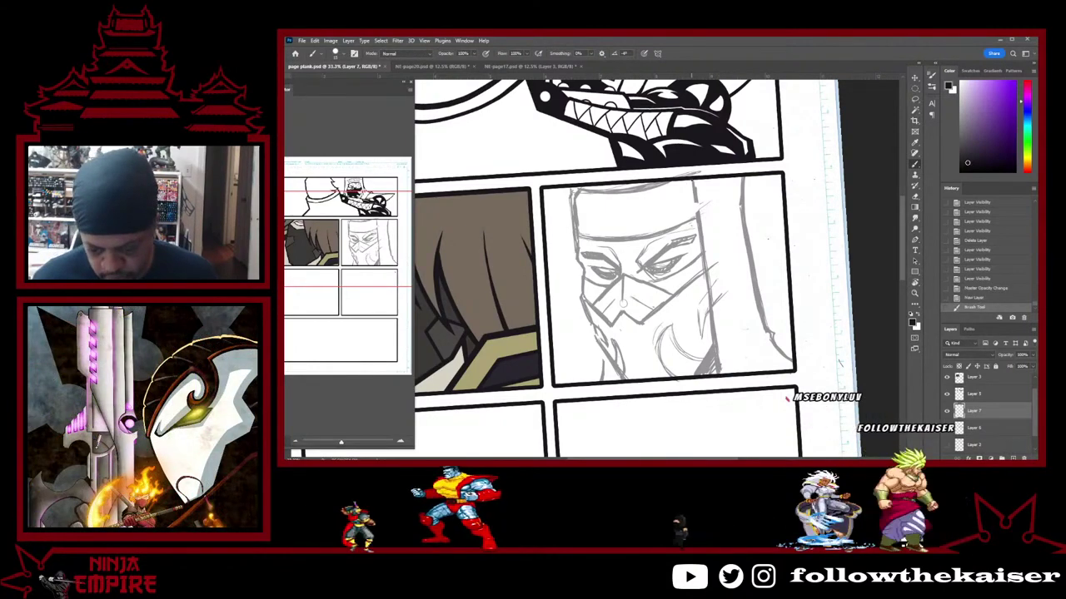
{"action": "left_click_drag", "start_coordinate": [693, 180], "coordinate": [718, 375]}
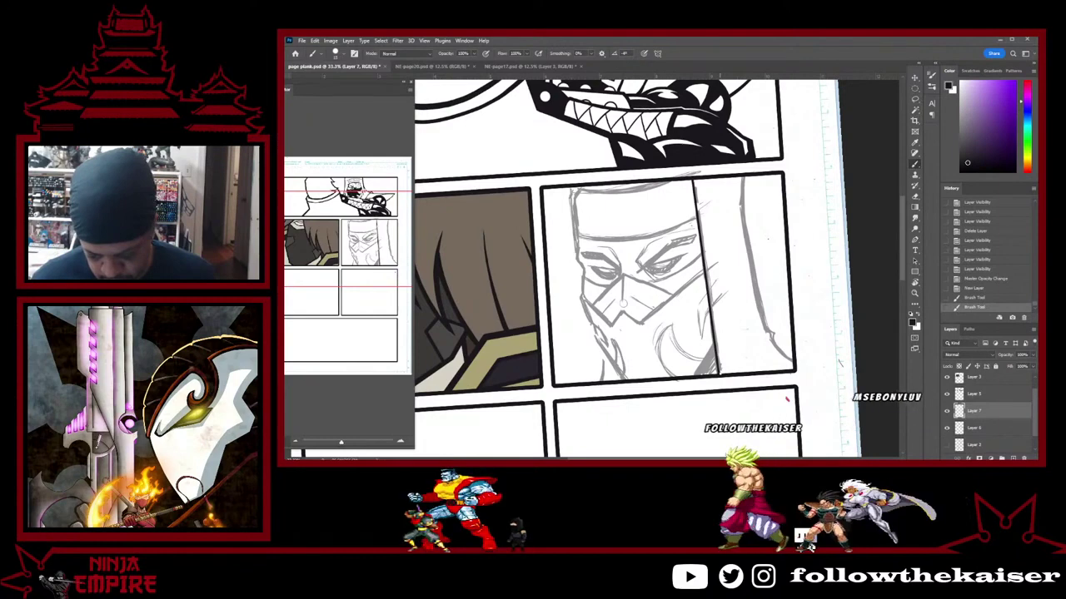
{"action": "left_click", "coordinate": [694, 180], "text": "shift"}
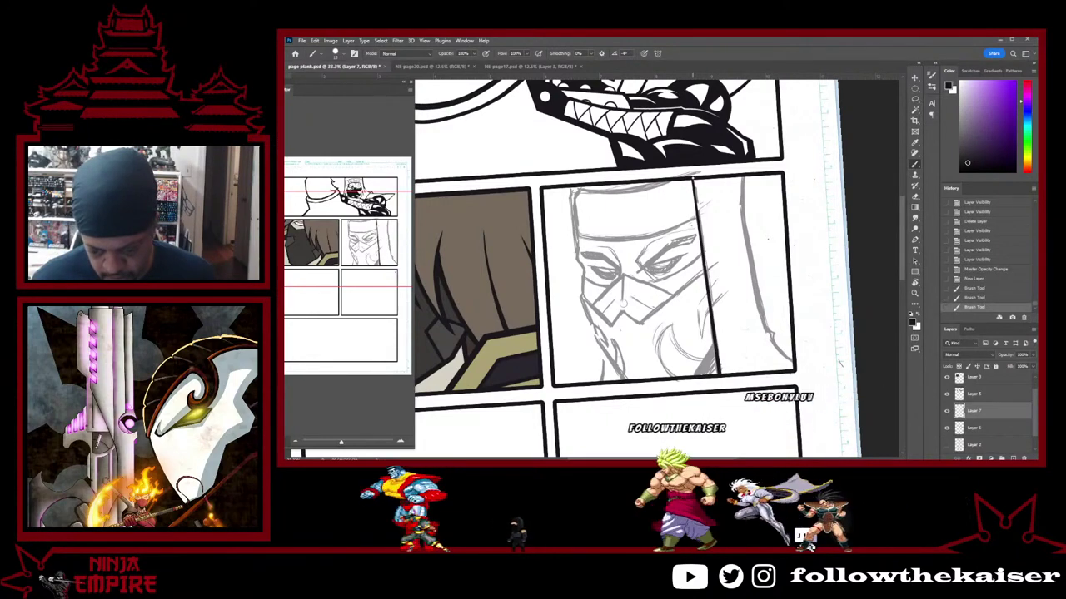
{"action": "left_click", "coordinate": [692, 179]}
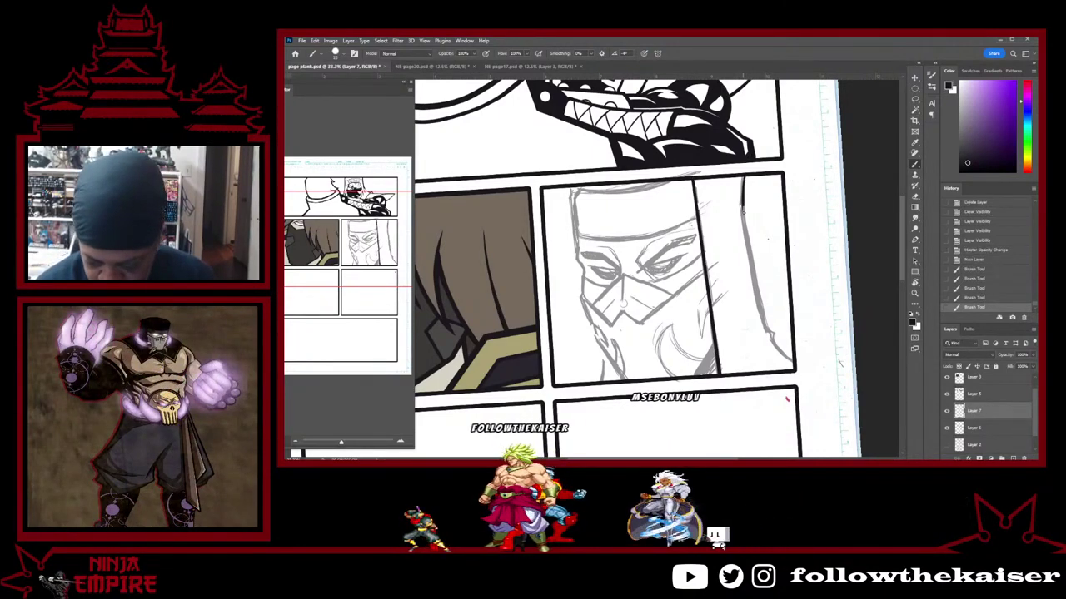
Ink the thick curved outer line behind the face, including its flare toward the panel's lower corner, and clean up its end
{"action": "mouse_move", "coordinate": [750, 270]}
{"action": "left_mouse_down"}
{"action": "mouse_move", "coordinate": [767, 333]}
{"action": "mouse_move", "coordinate": [740, 225]}
{"action": "mouse_move", "coordinate": [742, 179]}
{"action": "left_mouse_up"}
{"action": "left_click_drag", "start_coordinate": [741, 219], "coordinate": [769, 334]}
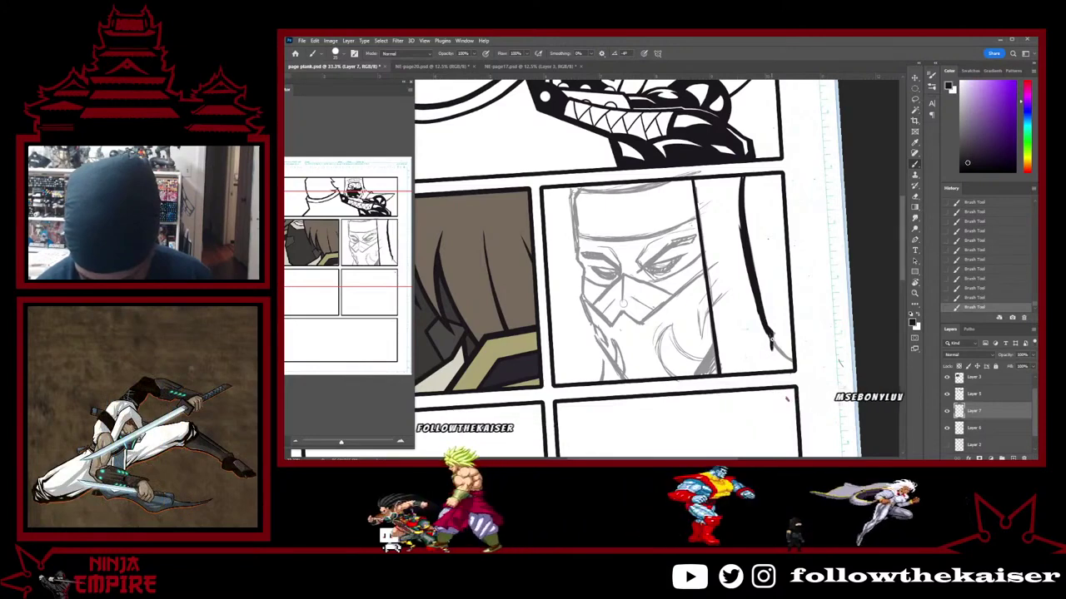
{"action": "left_click_drag", "start_coordinate": [772, 340], "coordinate": [790, 368]}
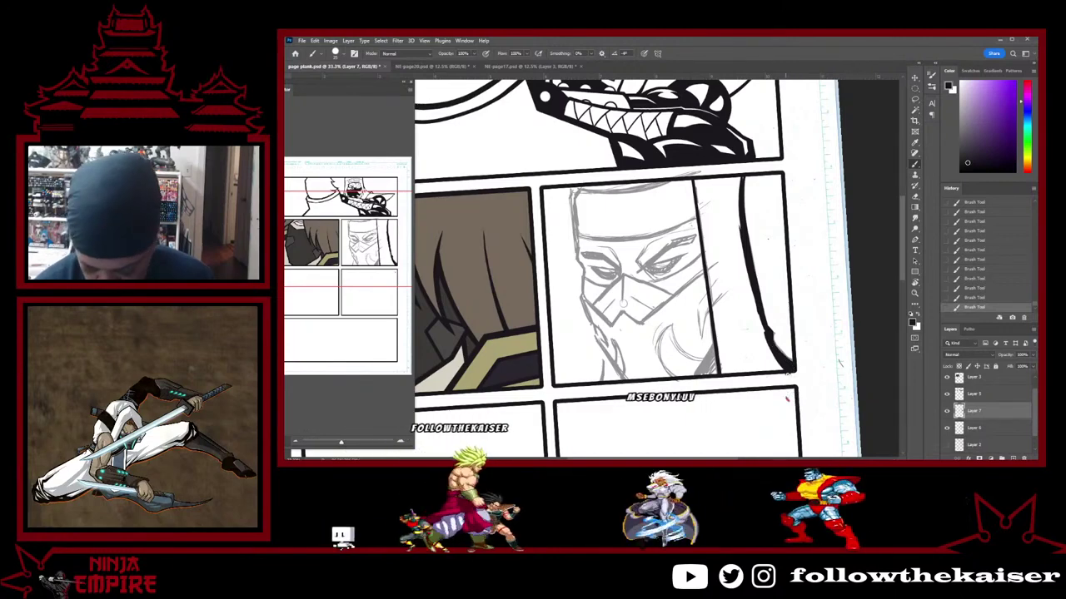
{"action": "key", "text": "e"}
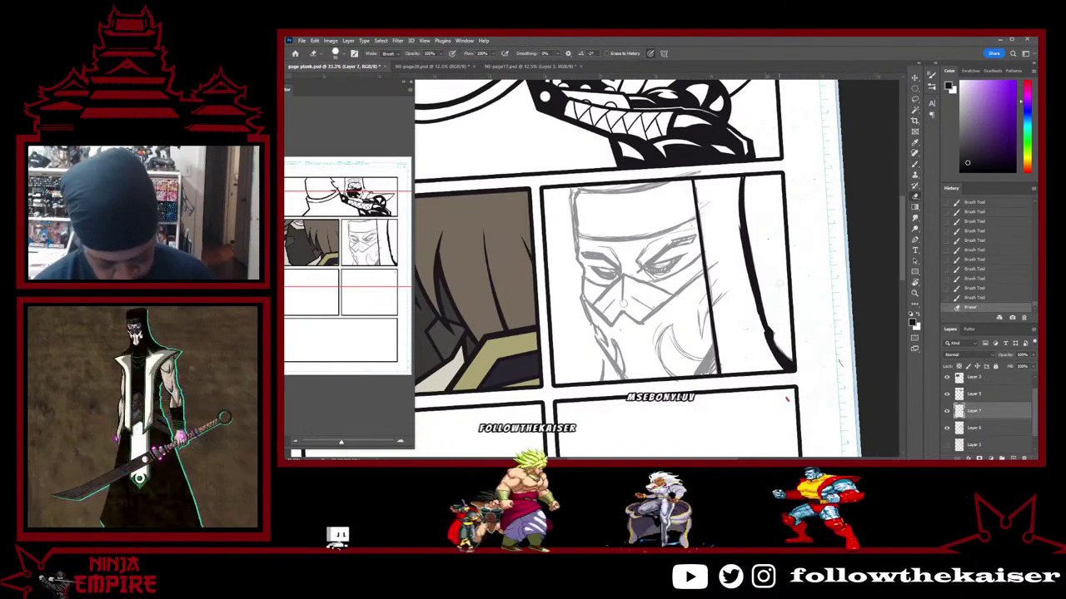
Close the area between the two inked lines with strokes along the panel's upper and lower borders, undoing a stray stroke
{"action": "key", "text": "b"}
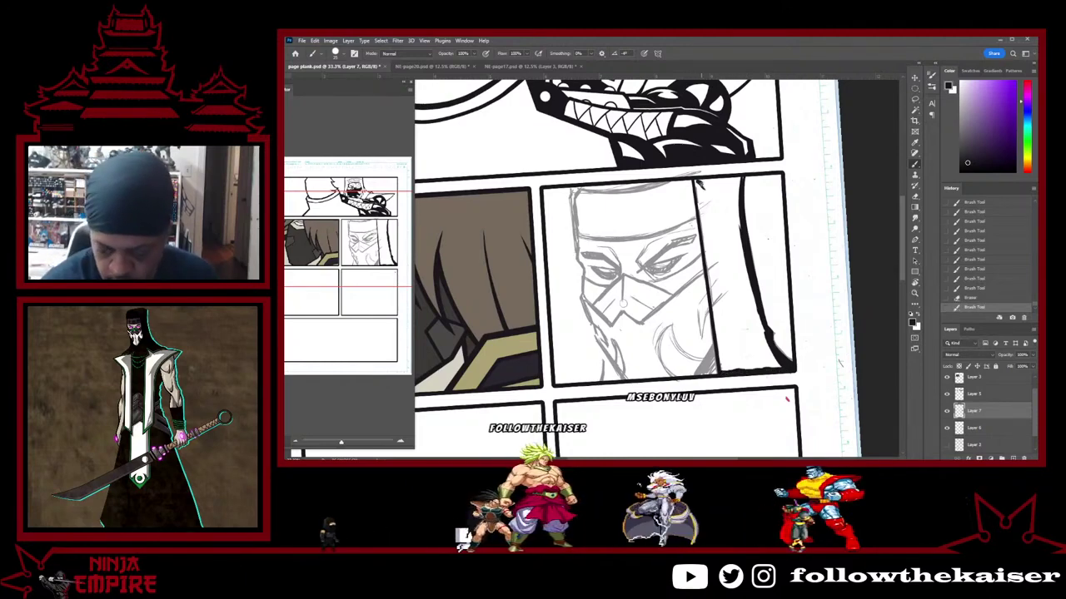
{"action": "key", "text": "ctrl+z"}
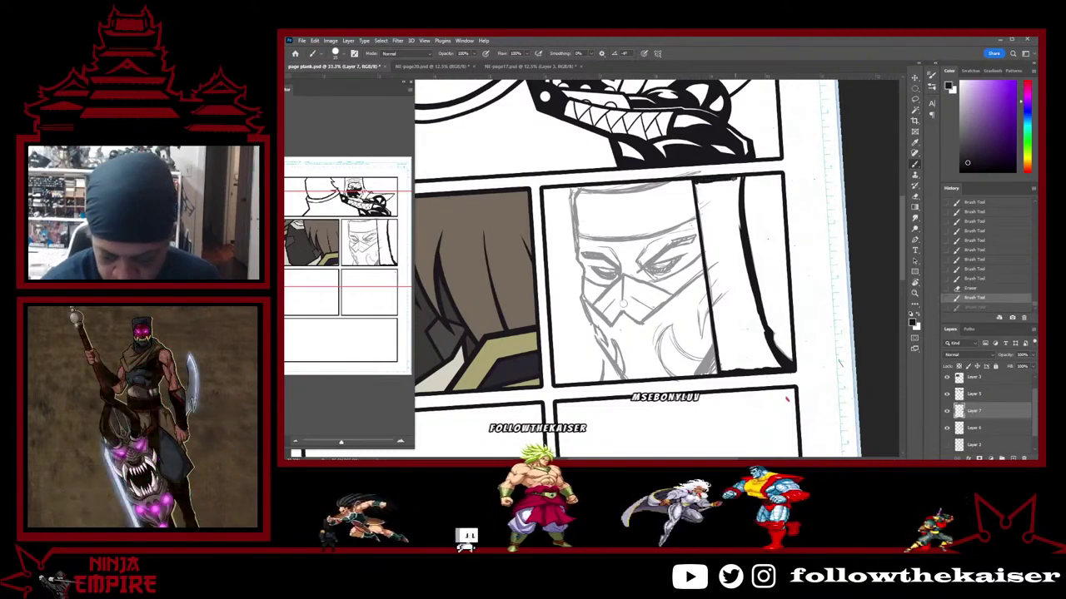
{"action": "left_click_drag", "start_coordinate": [698, 180], "coordinate": [739, 179]}
Select the enclosed area between the two lines with the Magic Wand, expand the selection, fill it with black, and deselect
{"action": "key", "text": "w"}
{"action": "left_click", "coordinate": [726, 250]}
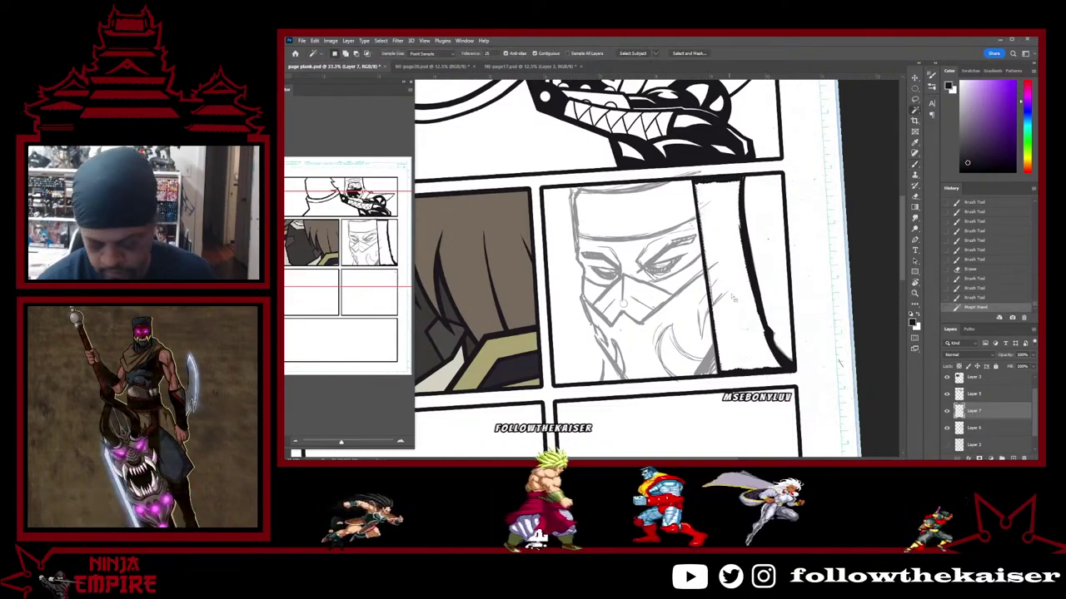
{"action": "left_click", "coordinate": [380, 40]}
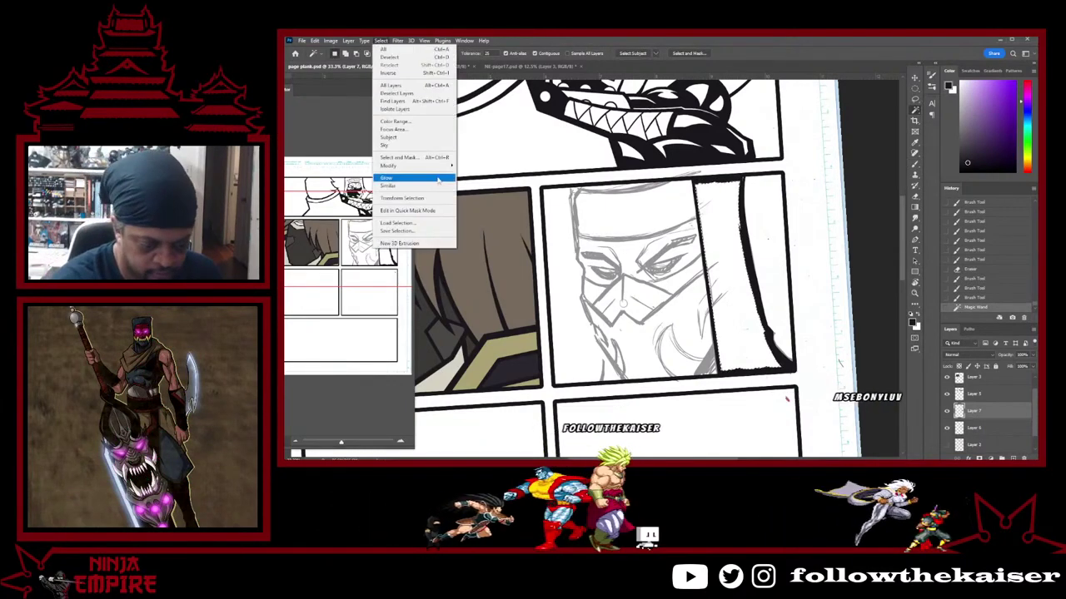
{"action": "left_click", "coordinate": [331, 180]}
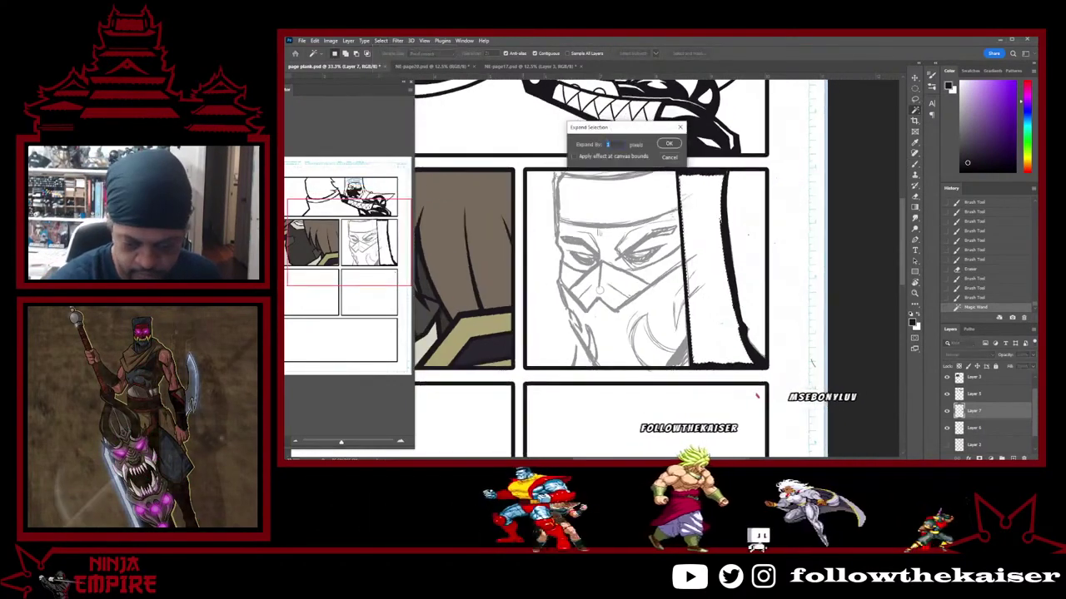
{"action": "left_click", "coordinate": [669, 145]}
{"action": "key", "text": "alt+BackSpace"}
{"action": "key", "text": "ctrl+d"}
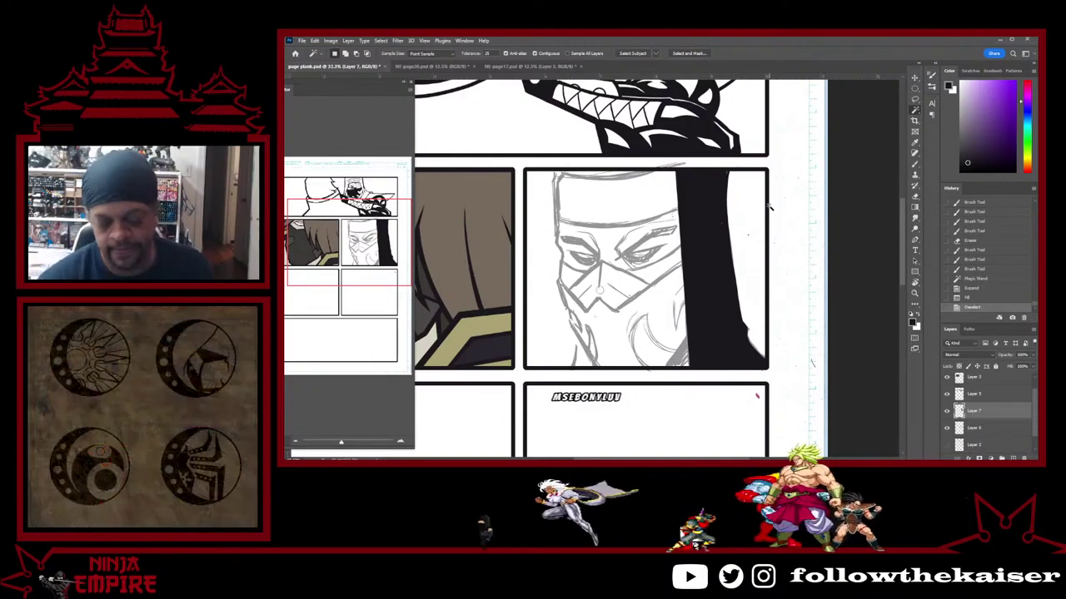
Ink a diagonal black line from the black band's inner edge to the panel's lower border, enclosing the small shaded triangle
{"action": "left_click", "coordinate": [693, 342], "text": "ctrl"}
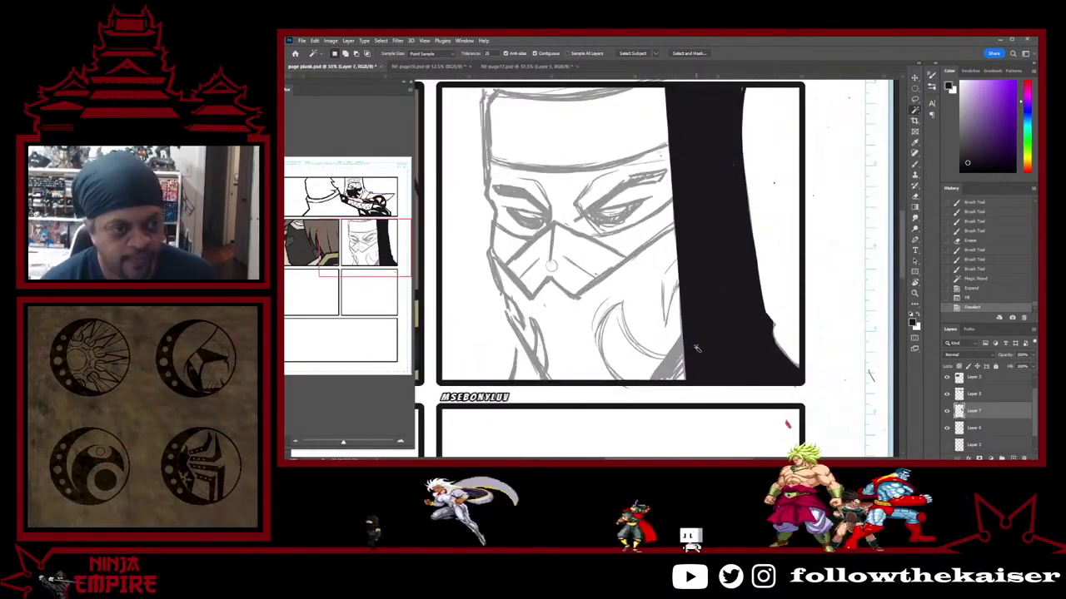
{"action": "left_click", "coordinate": [695, 340], "text": "ctrl"}
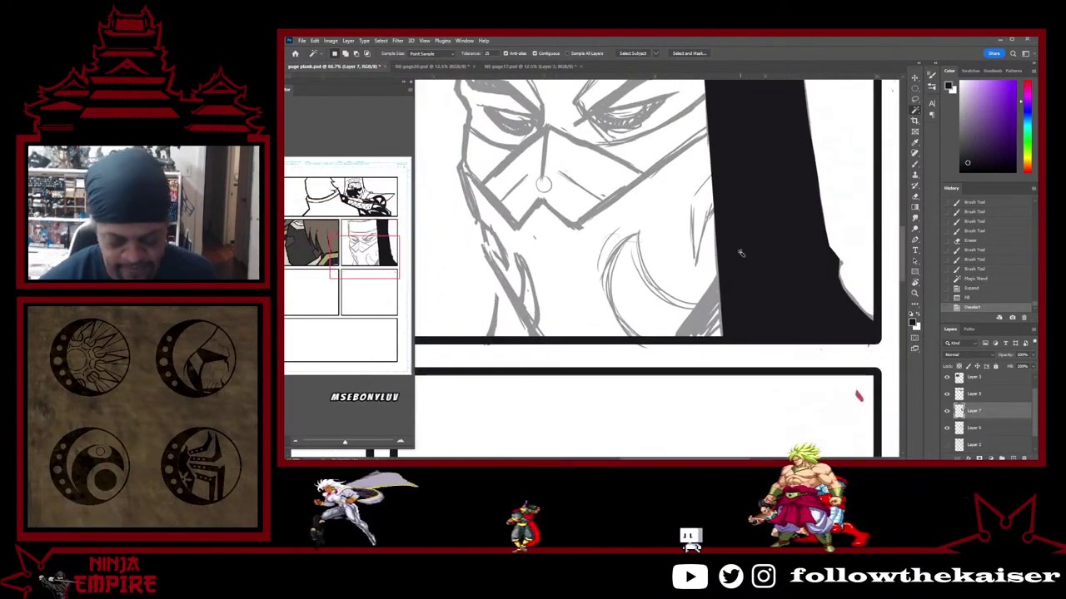
{"action": "key", "text": "b"}
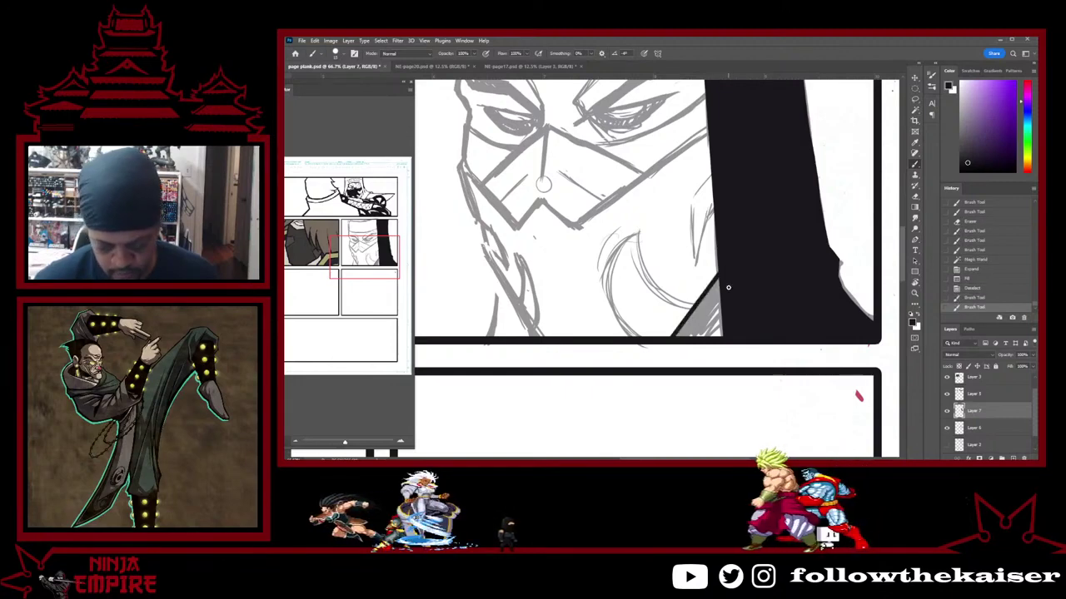
{"action": "left_click", "coordinate": [684, 339]}
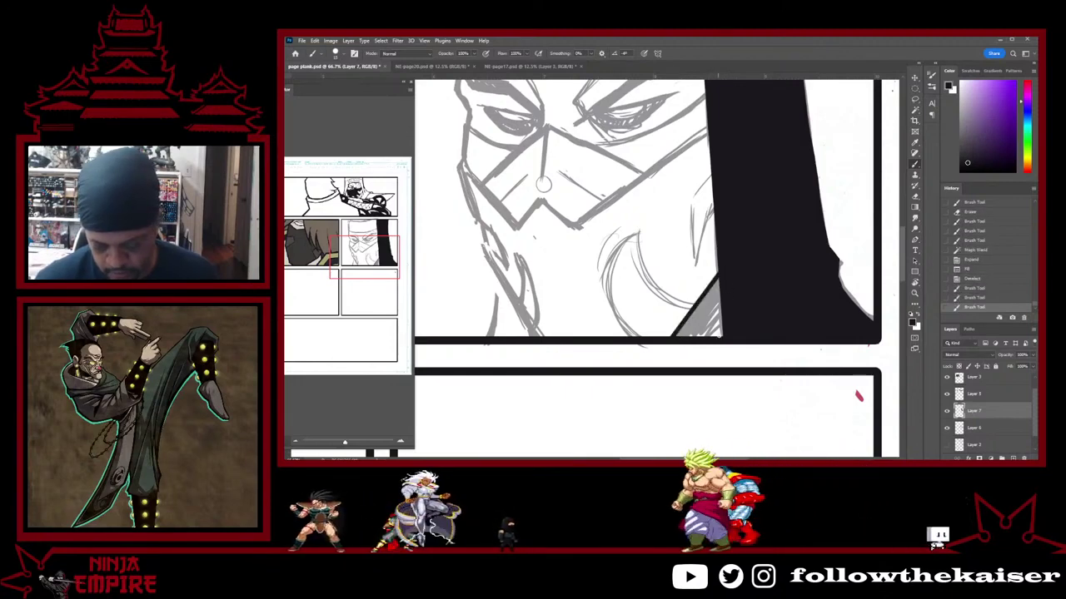
Select the enclosed triangle beside the black band with the Magic Wand, expand the selection by 2 pixels, fill it with black, and deselect
{"action": "key", "text": "w"}
{"action": "left_click", "coordinate": [725, 336]}
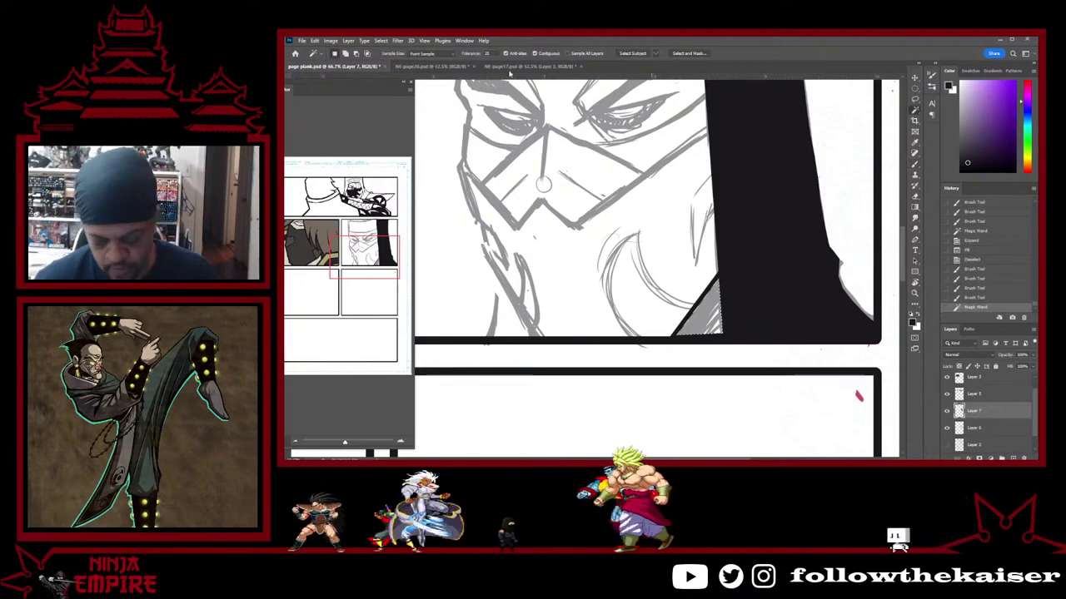
{"action": "left_click", "coordinate": [381, 40]}
{"action": "mouse_move", "coordinate": [414, 166]}
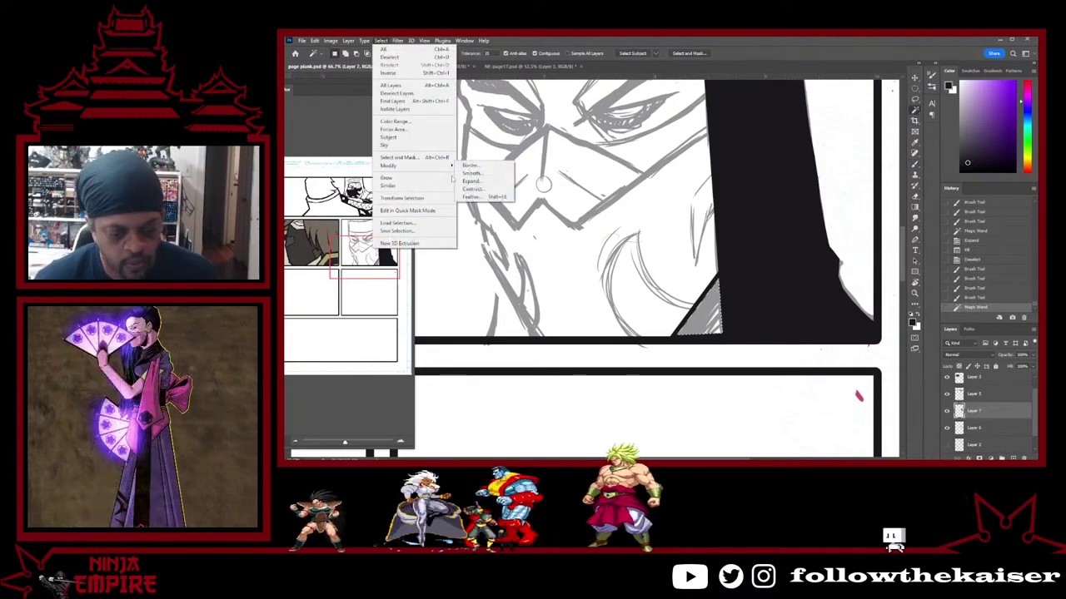
{"action": "left_click", "coordinate": [471, 181]}
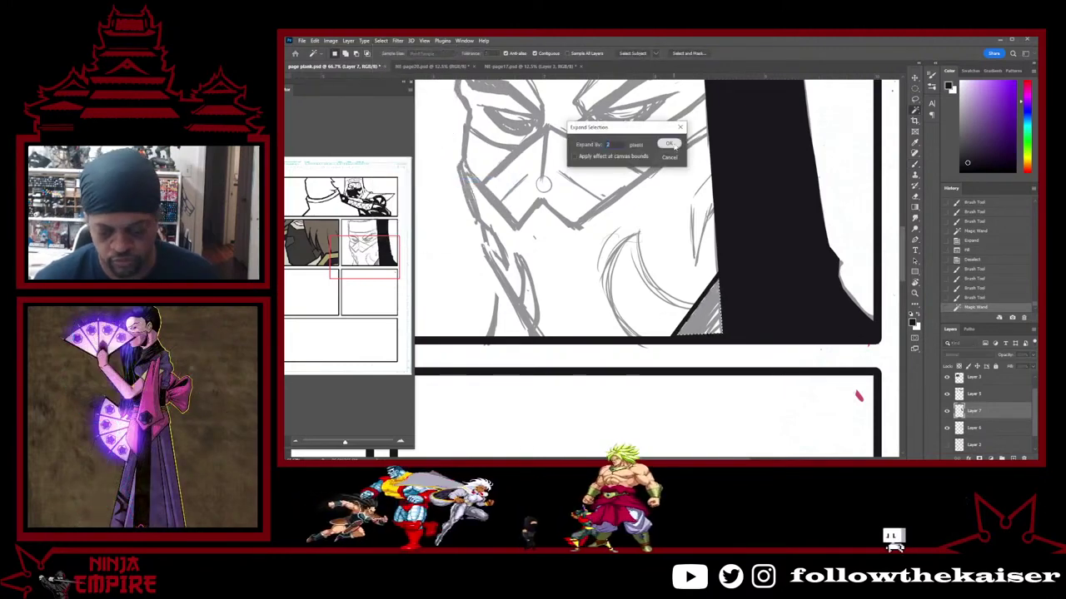
{"action": "left_click", "coordinate": [669, 144]}
{"action": "key", "text": "alt+BackSpace"}
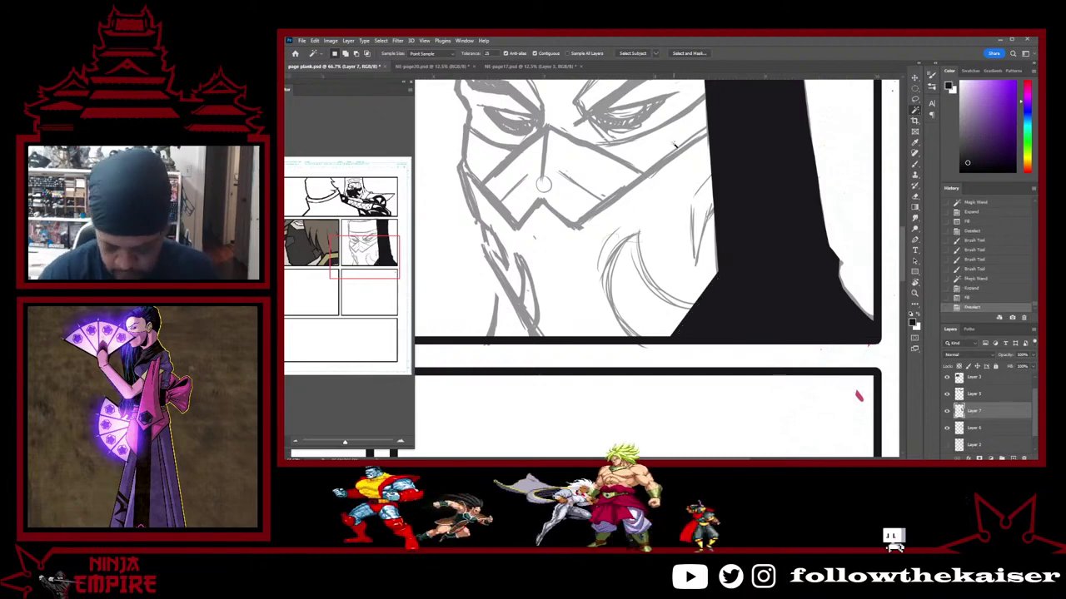
Ink the mask's upper edge in black as two thick straight lines meeting in a peak at the nose
{"action": "left_click", "coordinate": [733, 317], "text": "alt"}
{"action": "left_click", "coordinate": [733, 318], "text": "alt"}
{"action": "left_click", "coordinate": [734, 318], "text": "alt"}
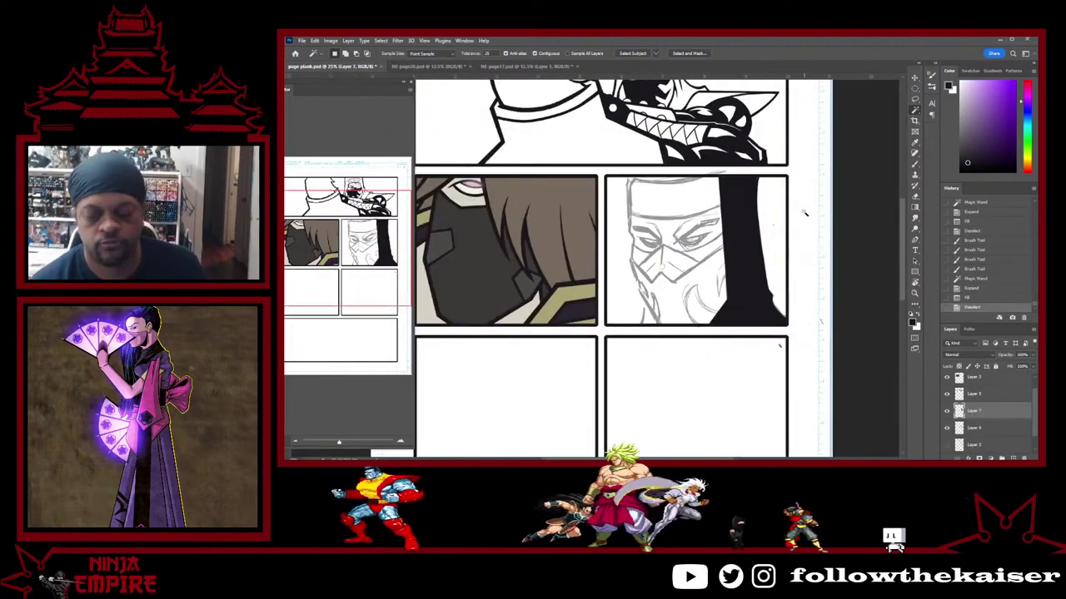
{"action": "left_click_drag", "start_coordinate": [779, 342], "coordinate": [829, 311]}
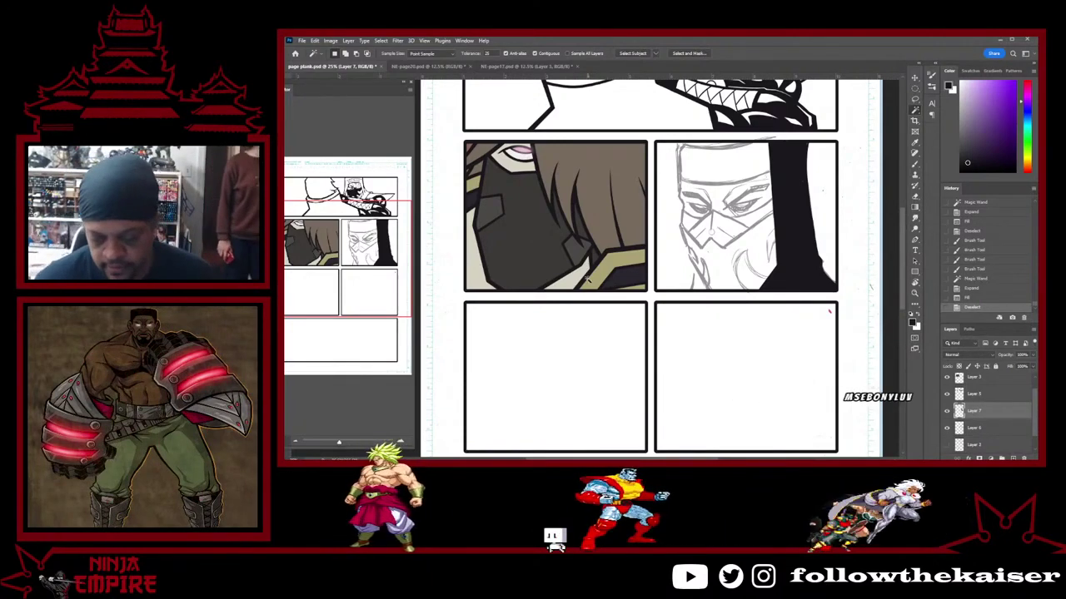
{"action": "scroll", "coordinate": [689, 219], "scroll_direction": "up", "scroll_amount": 2}
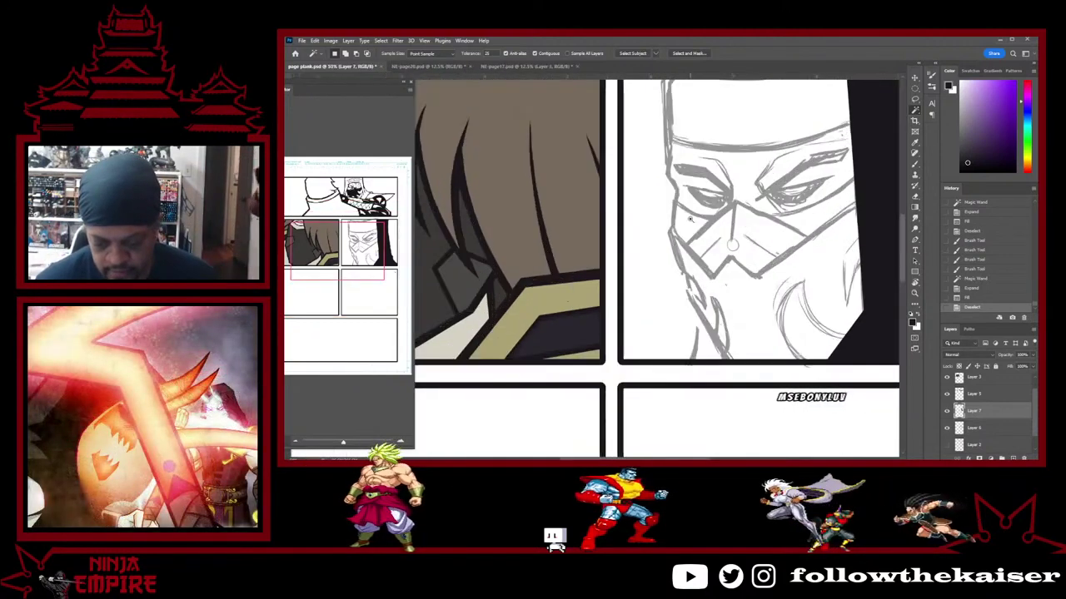
{"action": "key", "text": "b"}
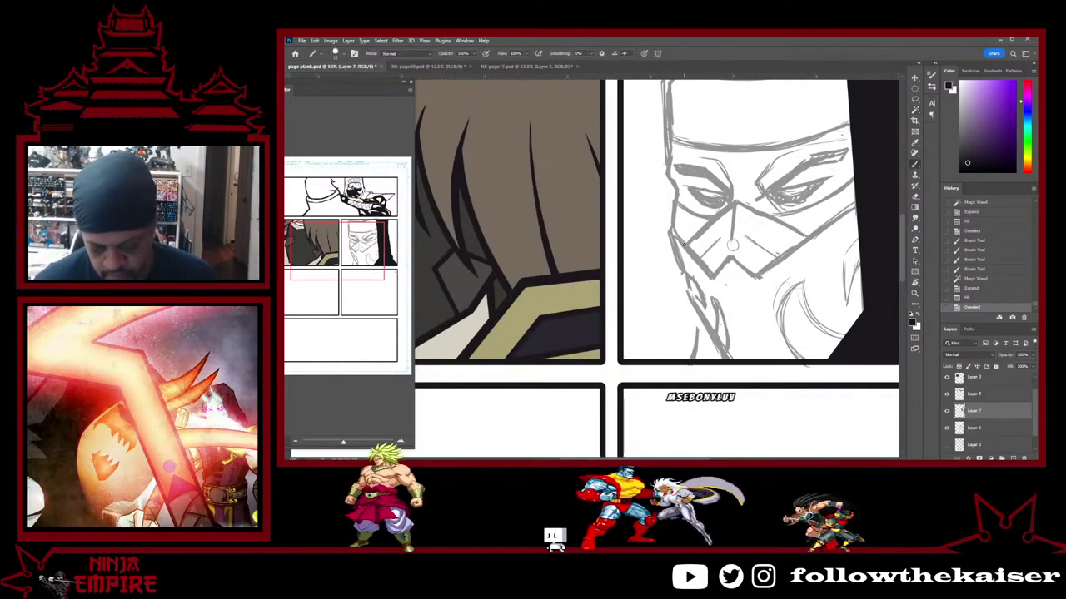
{"action": "left_click", "coordinate": [734, 206], "text": "shift"}
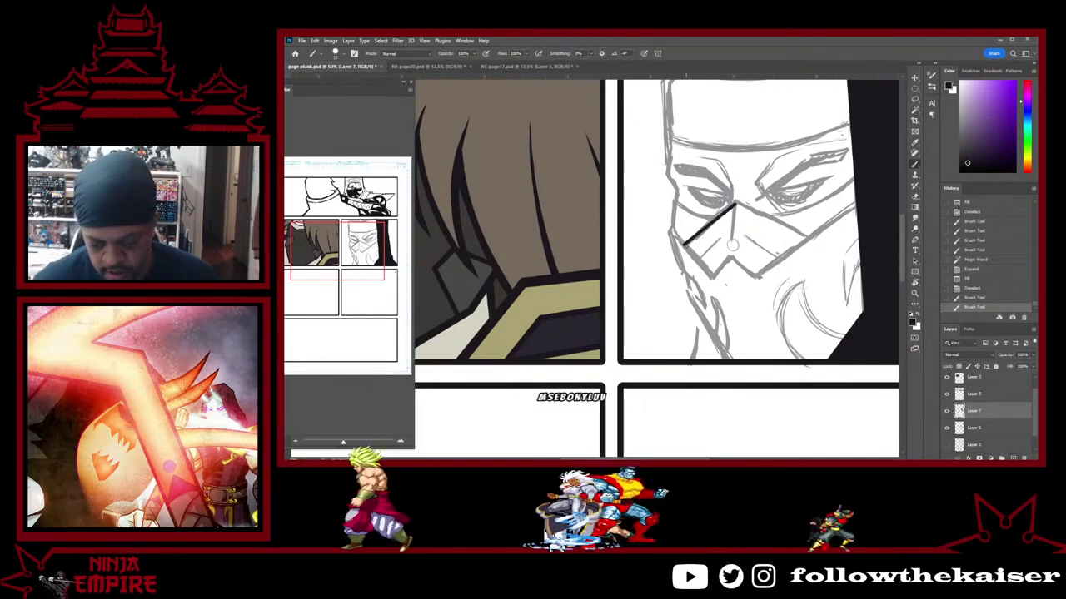
{"action": "left_click_drag", "start_coordinate": [698, 236], "coordinate": [736, 204]}
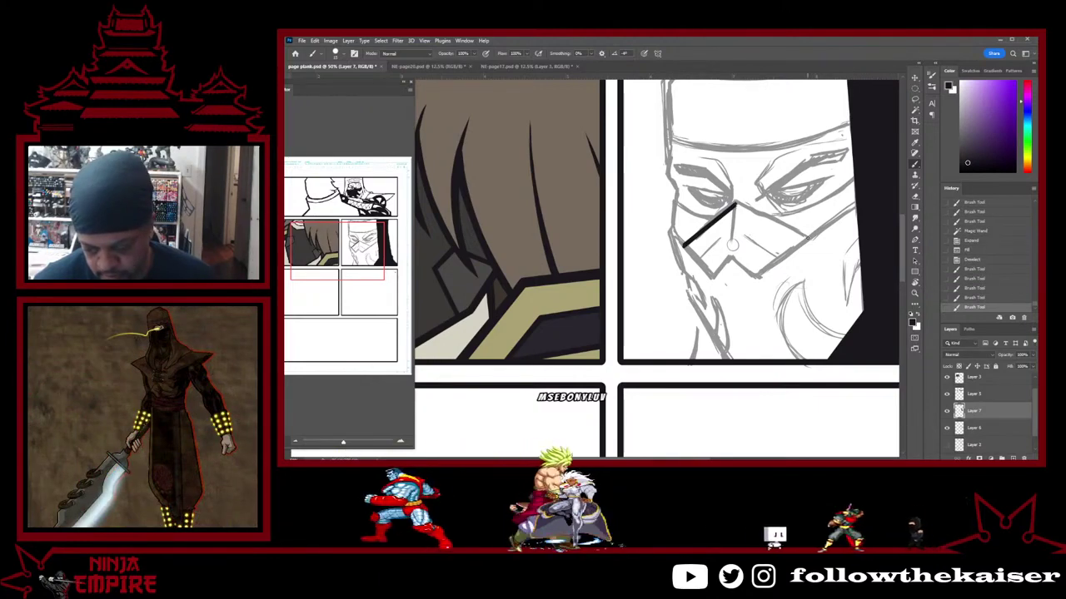
{"action": "left_click", "coordinate": [806, 239], "text": "shift"}
{"action": "left_click", "coordinate": [734, 205], "text": "shift"}
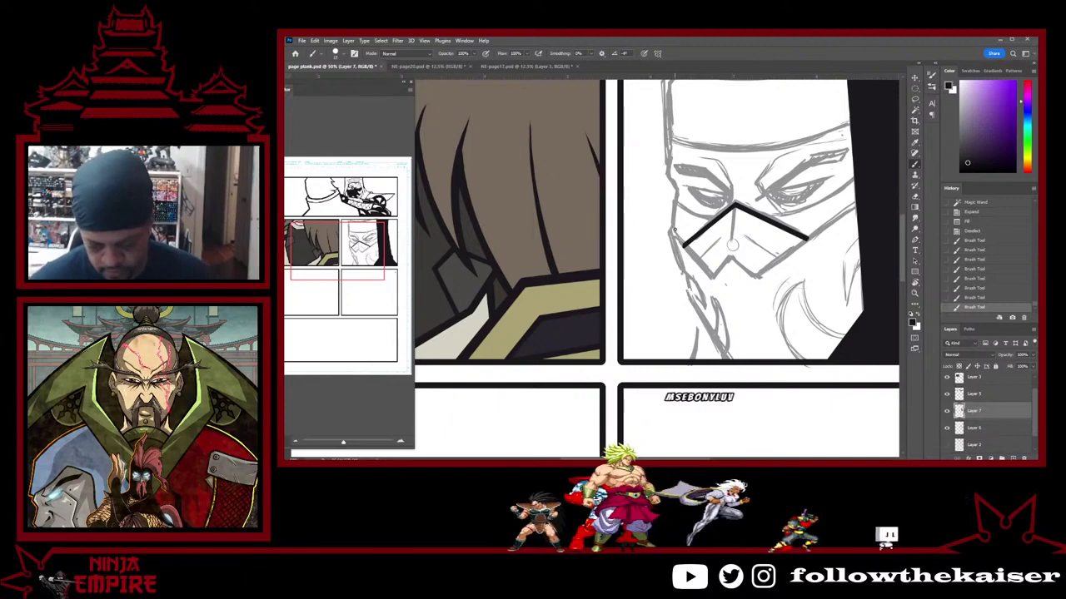
Ink the mask's left edge from the cheek down to its lower corner, and trim the line with the Eraser
{"action": "left_click", "coordinate": [674, 229]}
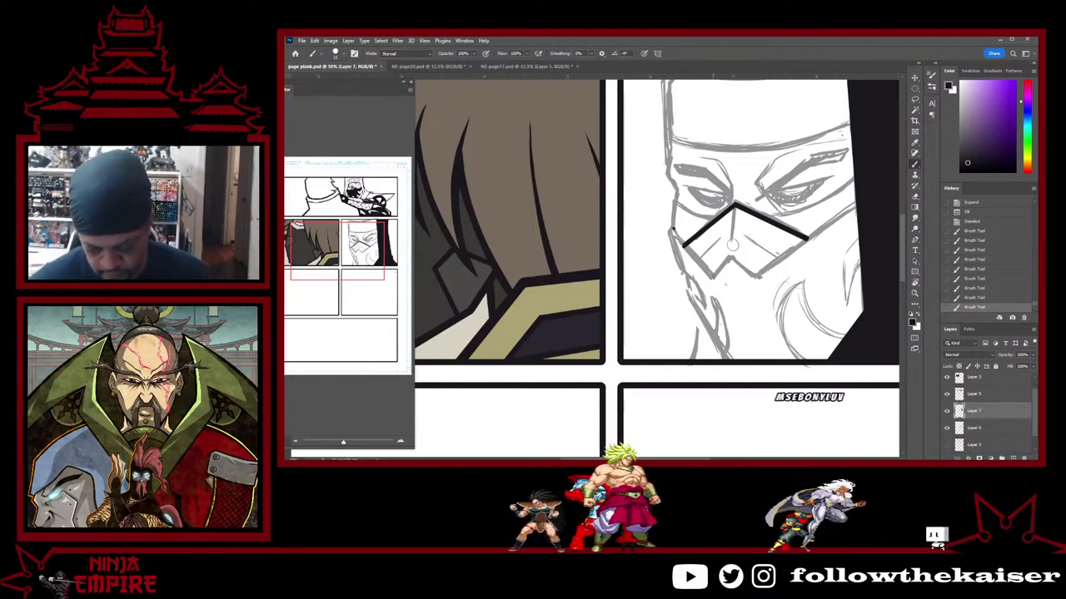
{"action": "left_click_drag", "start_coordinate": [674, 233], "coordinate": [710, 273]}
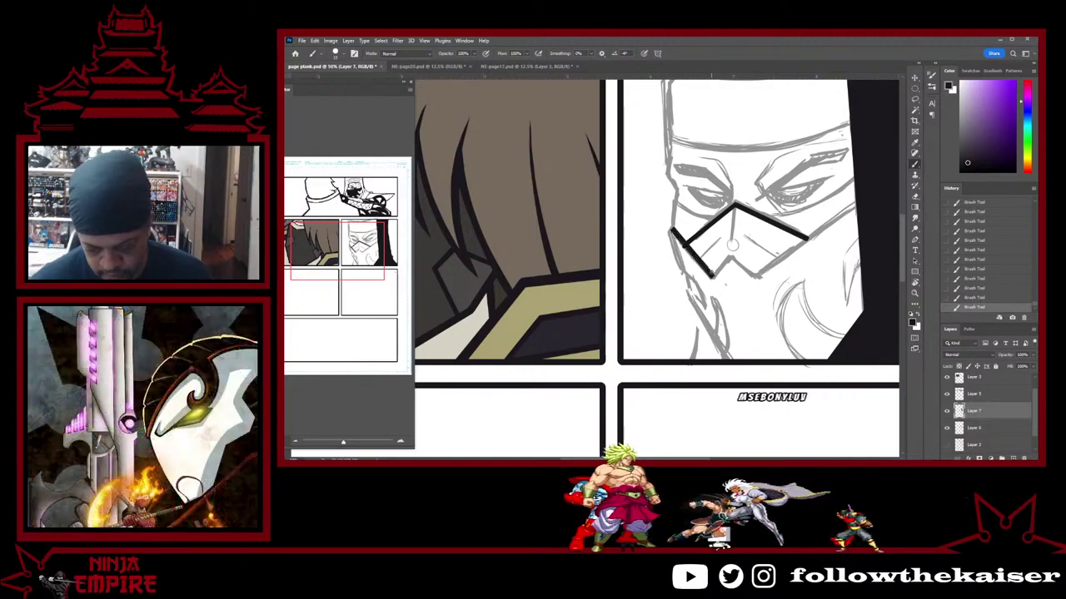
{"action": "key", "text": "e"}
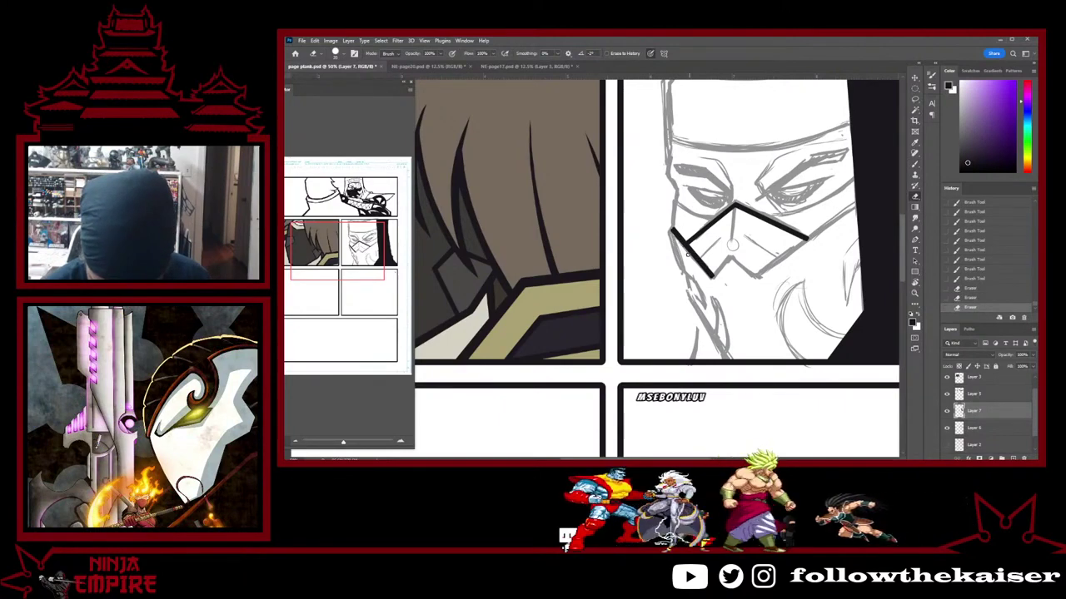
{"action": "left_click_drag", "start_coordinate": [687, 254], "coordinate": [682, 243]}
Ink the mask's notched lower edge and its line up to the black band, plus a short jaw line below the left corner
{"action": "key", "text": "b"}
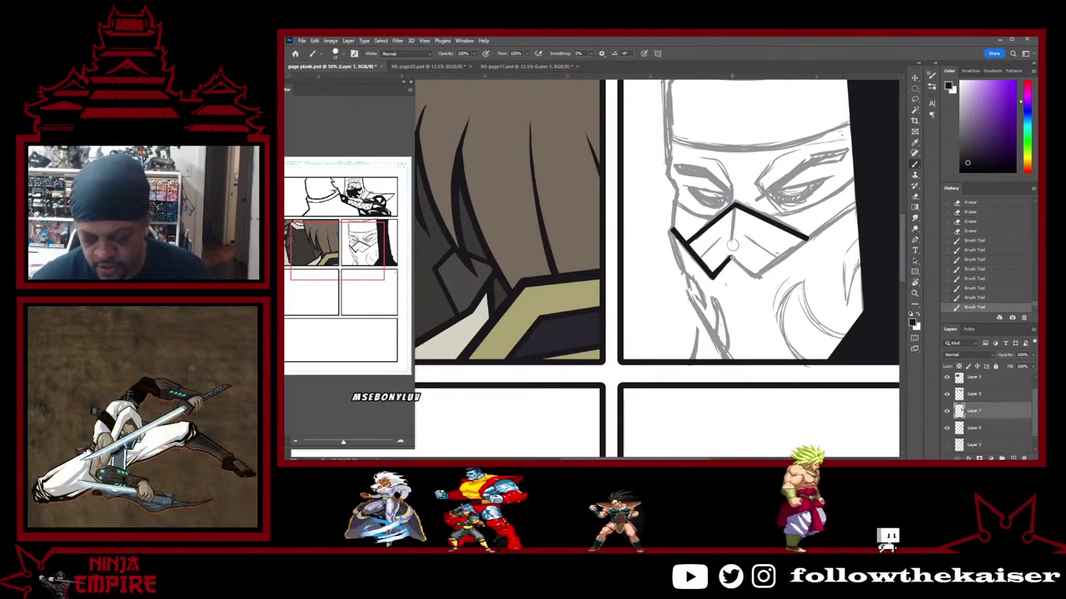
{"action": "left_click", "coordinate": [731, 258]}
{"action": "left_click", "coordinate": [755, 273], "text": "shift"}
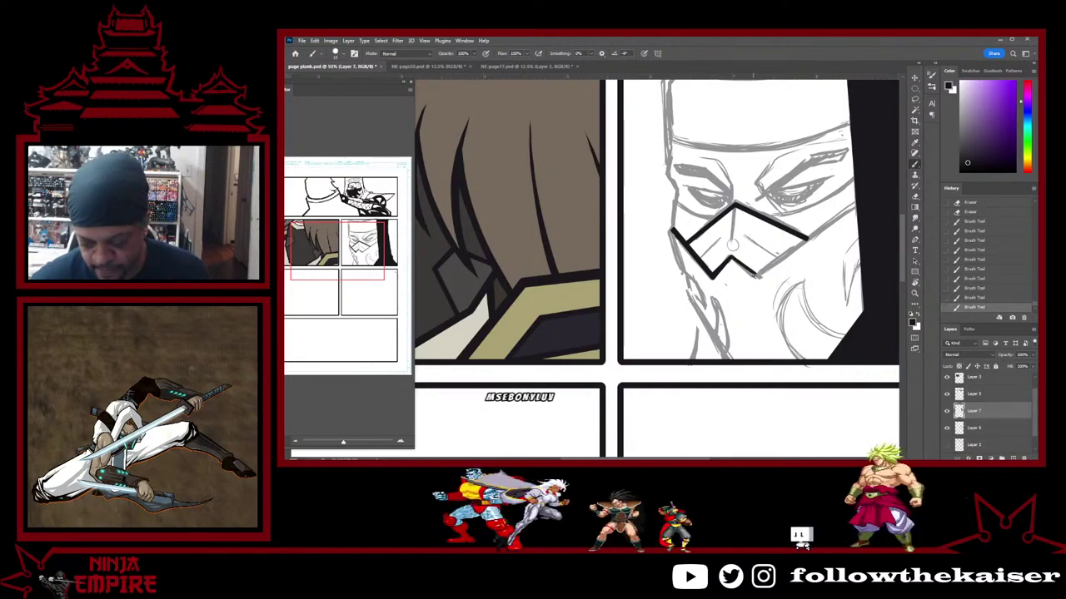
{"action": "left_click", "coordinate": [731, 258]}
{"action": "left_click", "coordinate": [754, 274], "text": "shift"}
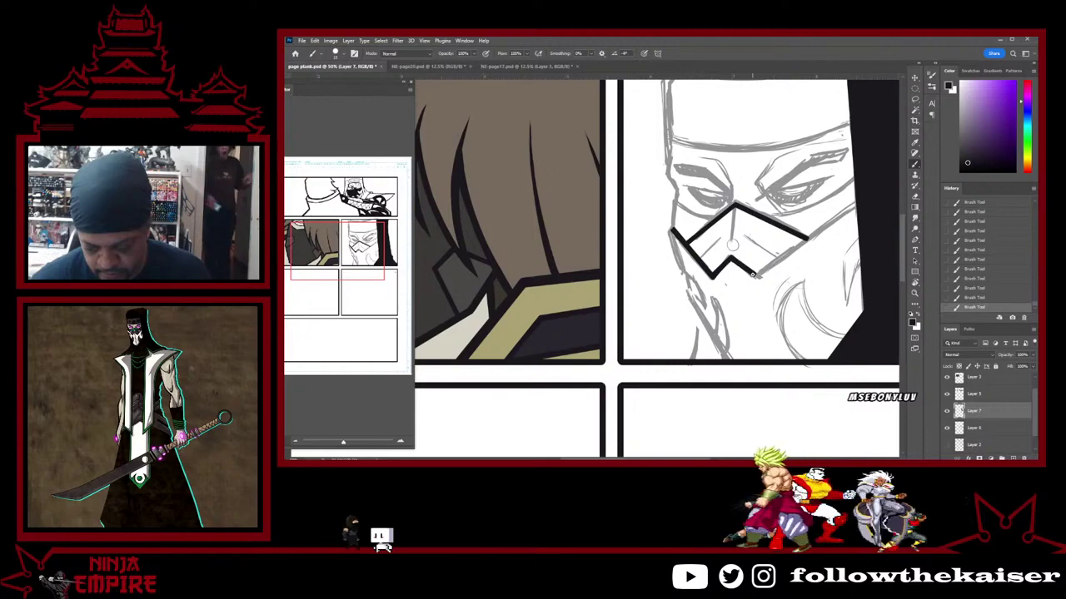
{"action": "left_click_drag", "start_coordinate": [756, 277], "coordinate": [687, 293]}
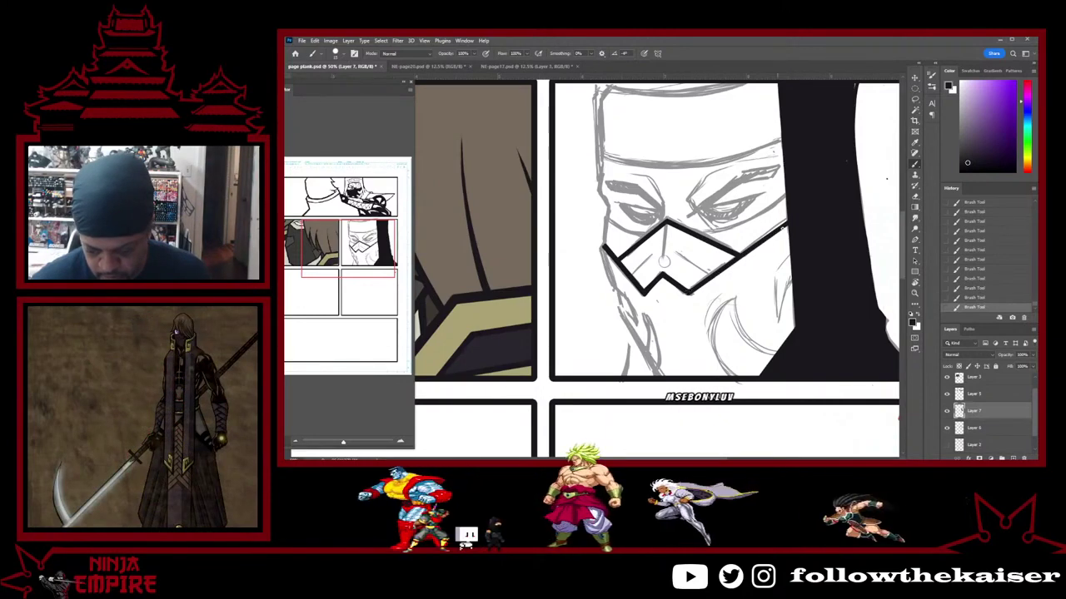
{"action": "left_click", "coordinate": [790, 221], "text": "shift"}
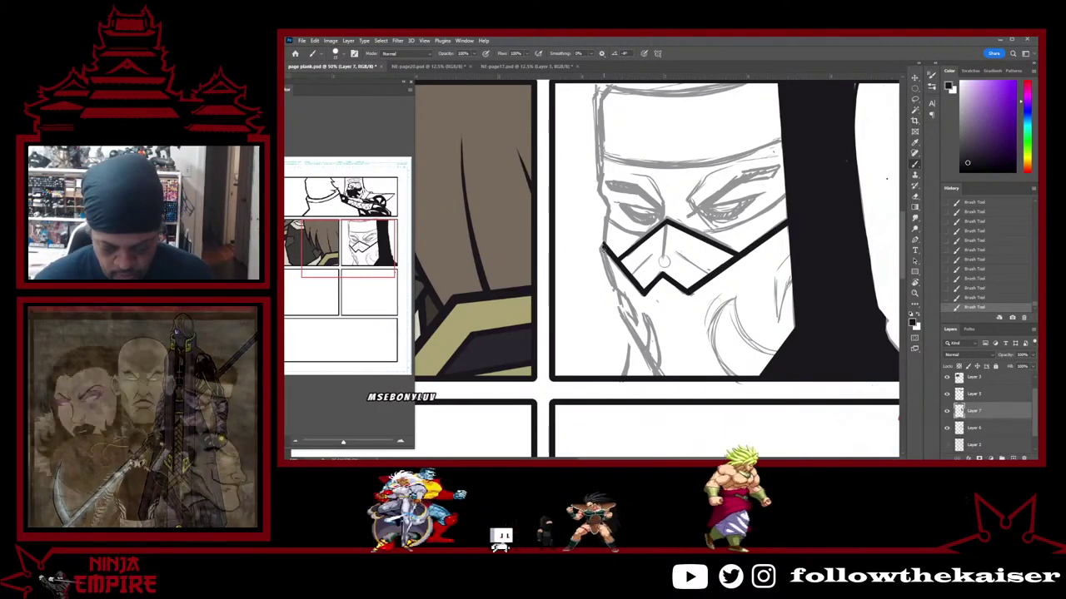
{"action": "left_click_drag", "start_coordinate": [613, 291], "coordinate": [607, 243]}
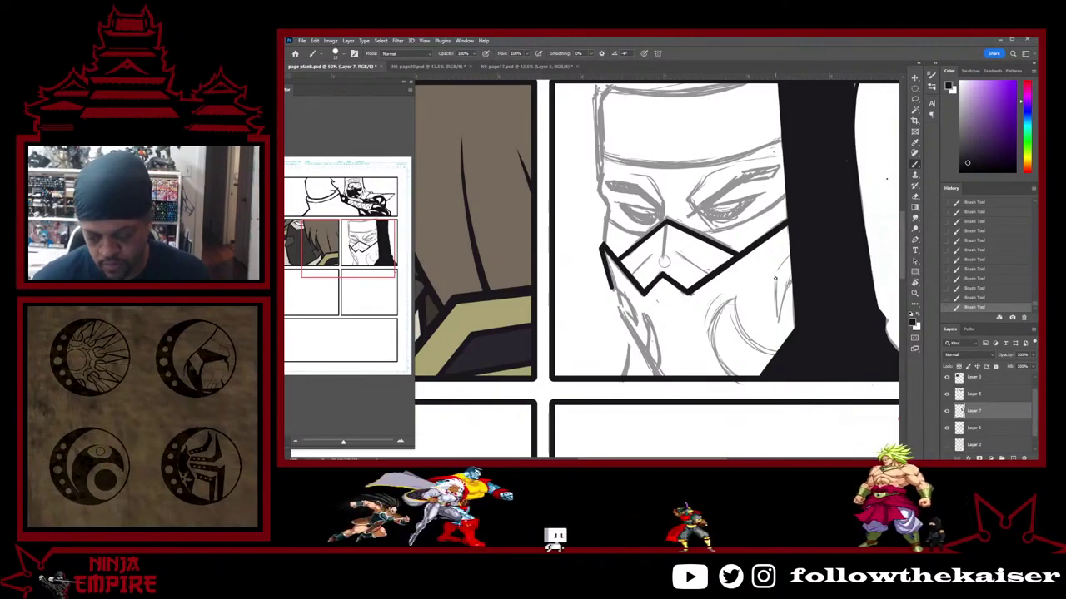
Ink the outline of the pointed hair lock against the black band's inner edge, redoing its first short diagonal stroke
{"action": "left_click_drag", "start_coordinate": [792, 254], "coordinate": [775, 279]}
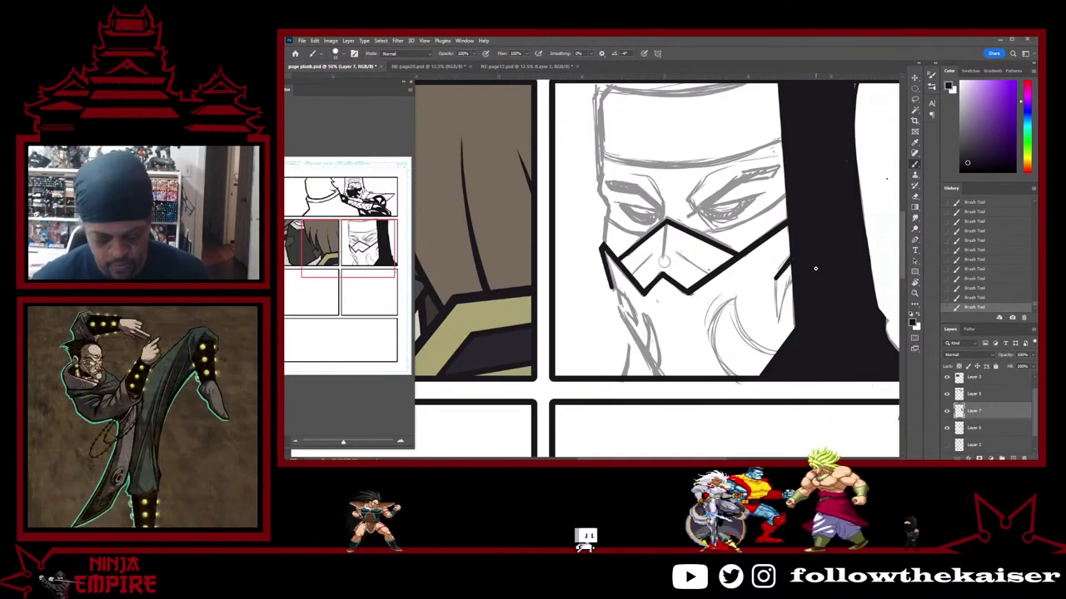
{"action": "key", "text": "ctrl+z"}
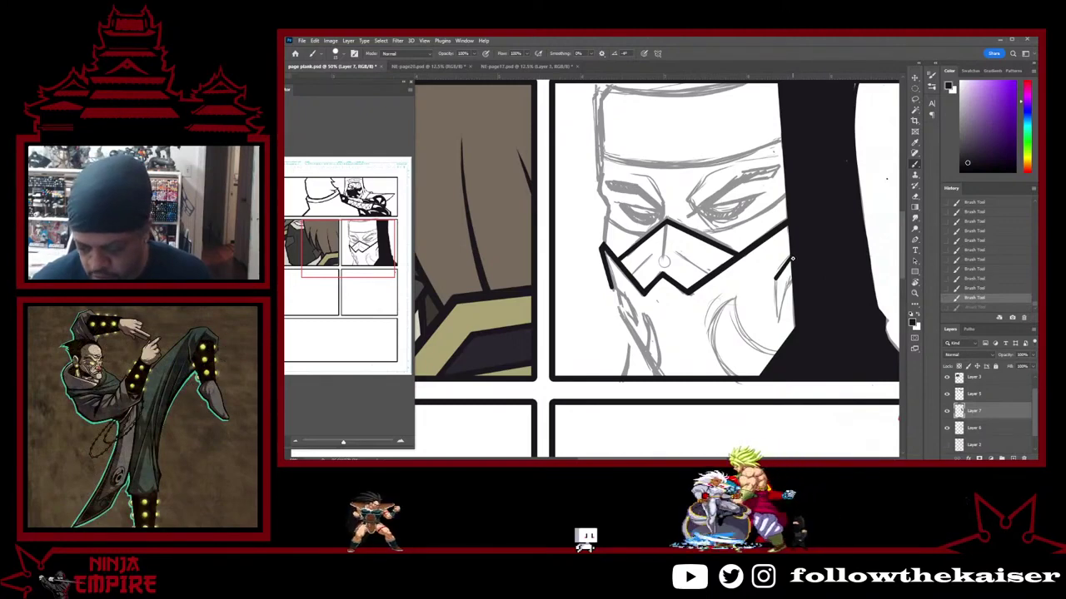
{"action": "left_click_drag", "start_coordinate": [791, 259], "coordinate": [774, 279]}
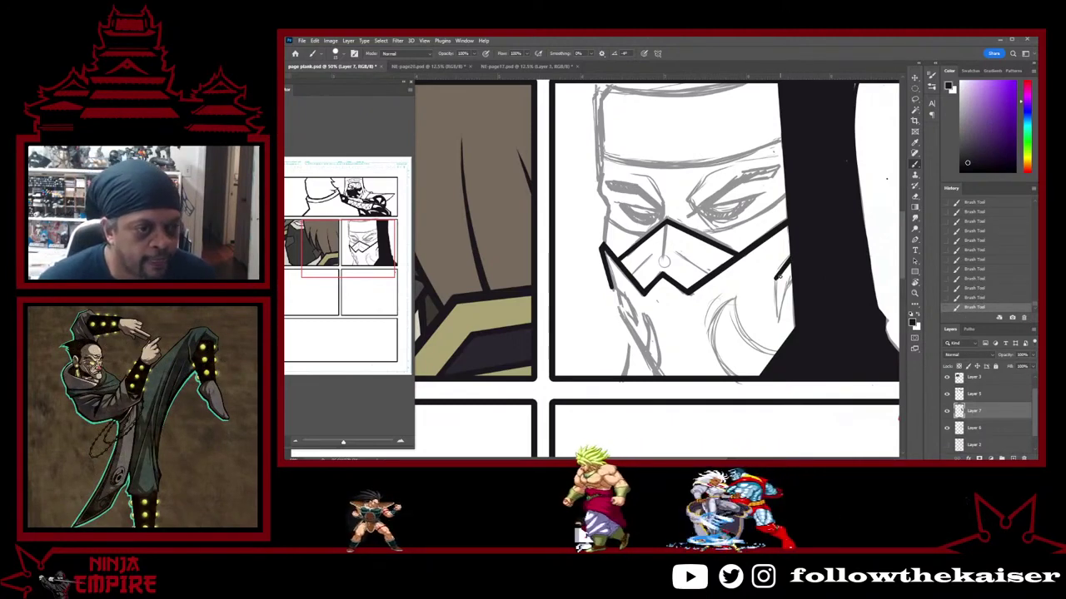
{"action": "mouse_move", "coordinate": [778, 322]}
{"action": "left_mouse_down"}
{"action": "mouse_move", "coordinate": [776, 279]}
{"action": "mouse_move", "coordinate": [780, 322]}
{"action": "left_mouse_up"}
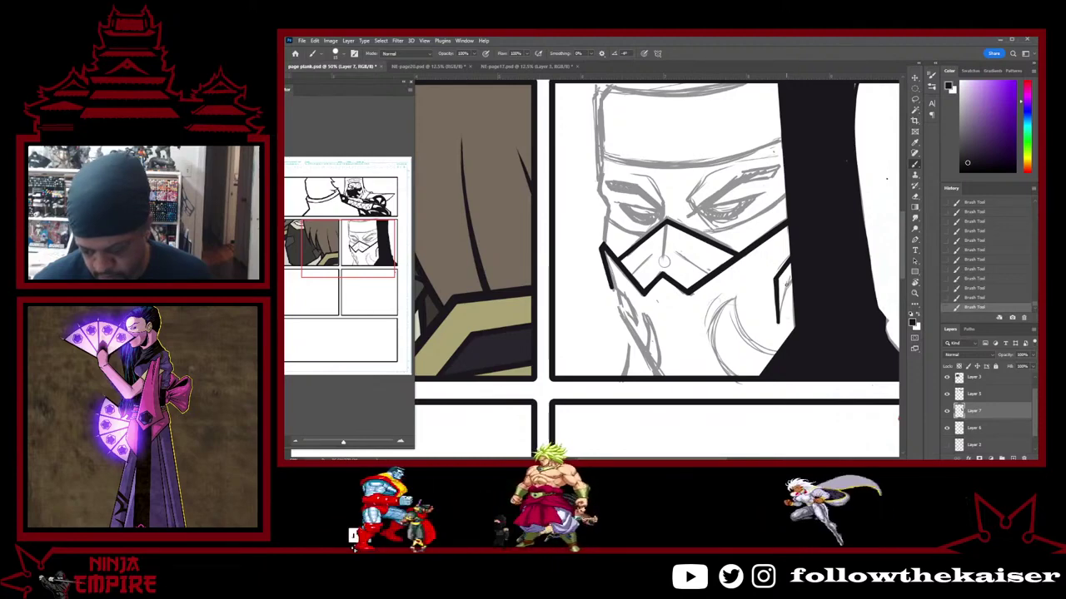
{"action": "left_click_drag", "start_coordinate": [786, 285], "coordinate": [779, 322]}
{"action": "left_click_drag", "start_coordinate": [786, 284], "coordinate": [797, 277]}
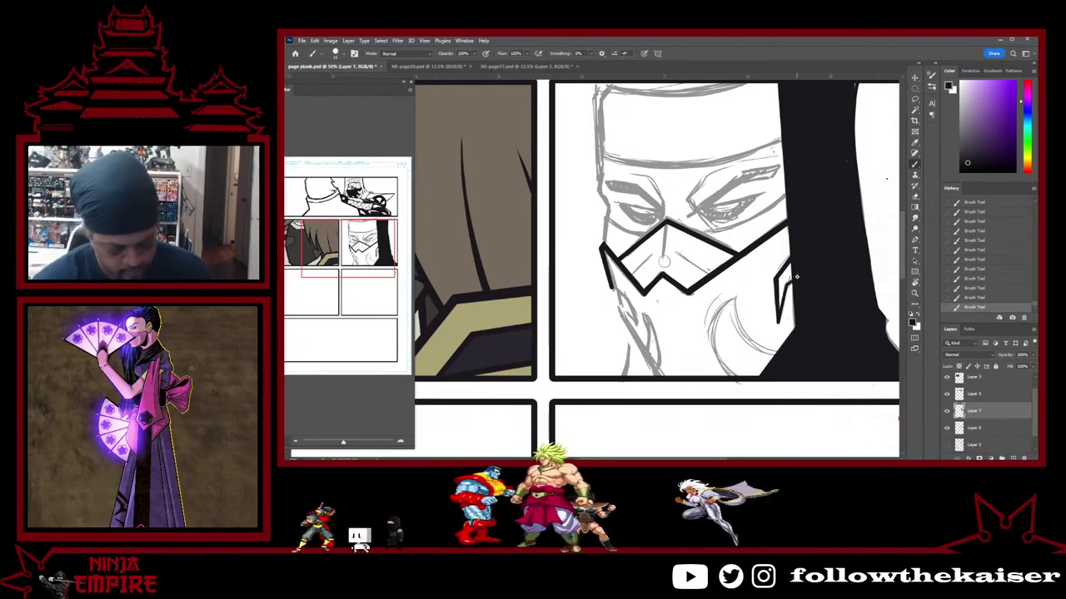
Refine the pointed lock beside the black band, thinning its lines and sharpening its tip with Eraser and Brush strokes
{"action": "key", "text": "e"}
{"action": "left_click_drag", "start_coordinate": [776, 329], "coordinate": [774, 310]}
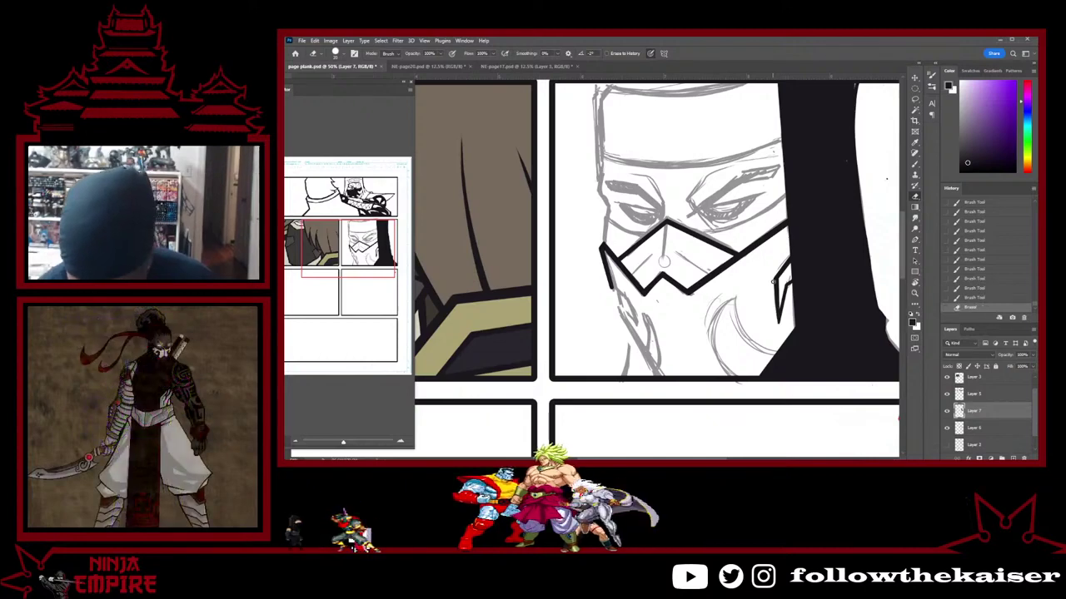
{"action": "key", "text": "ctrl+z"}
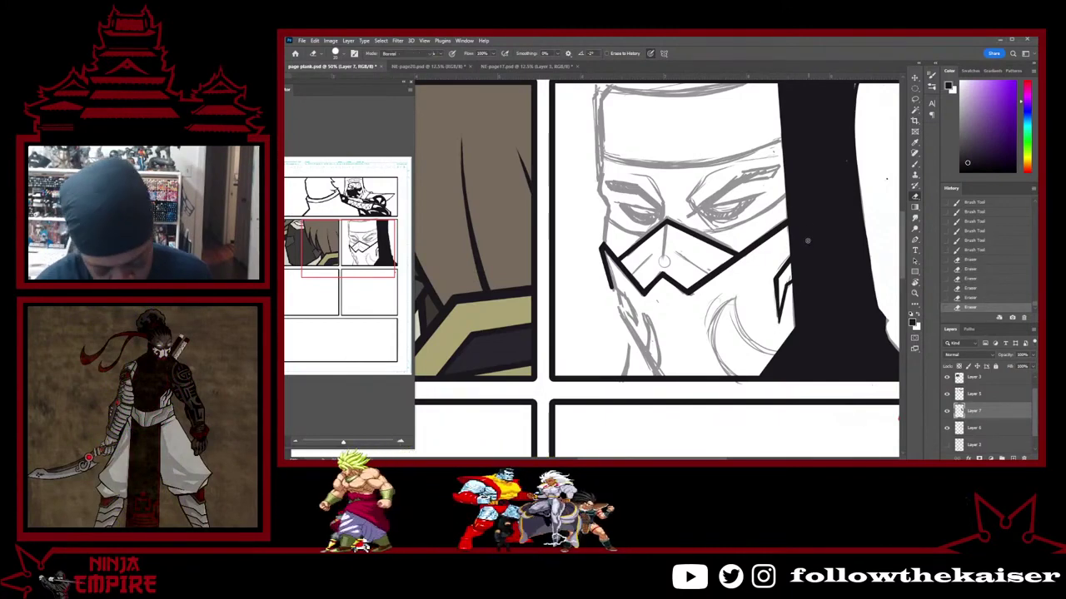
{"action": "key", "text": "b"}
{"action": "mouse_move", "coordinate": [788, 285]}
{"action": "left_mouse_down"}
{"action": "mouse_move", "coordinate": [779, 328]}
{"action": "mouse_move", "coordinate": [785, 313]}
{"action": "left_mouse_up"}
{"action": "key", "text": "e"}
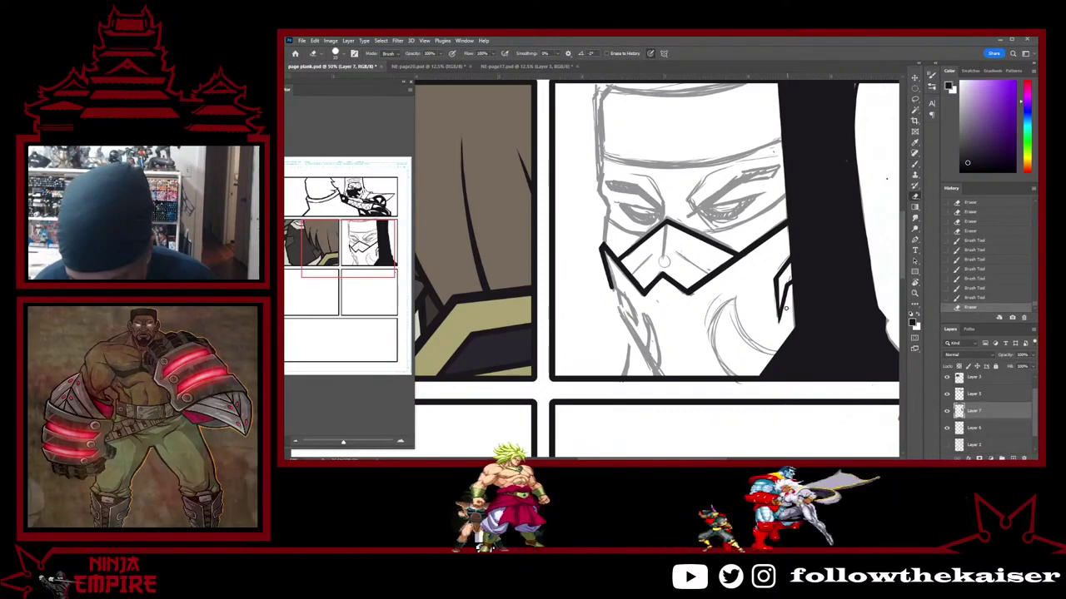
{"action": "left_click_drag", "start_coordinate": [786, 308], "coordinate": [781, 323]}
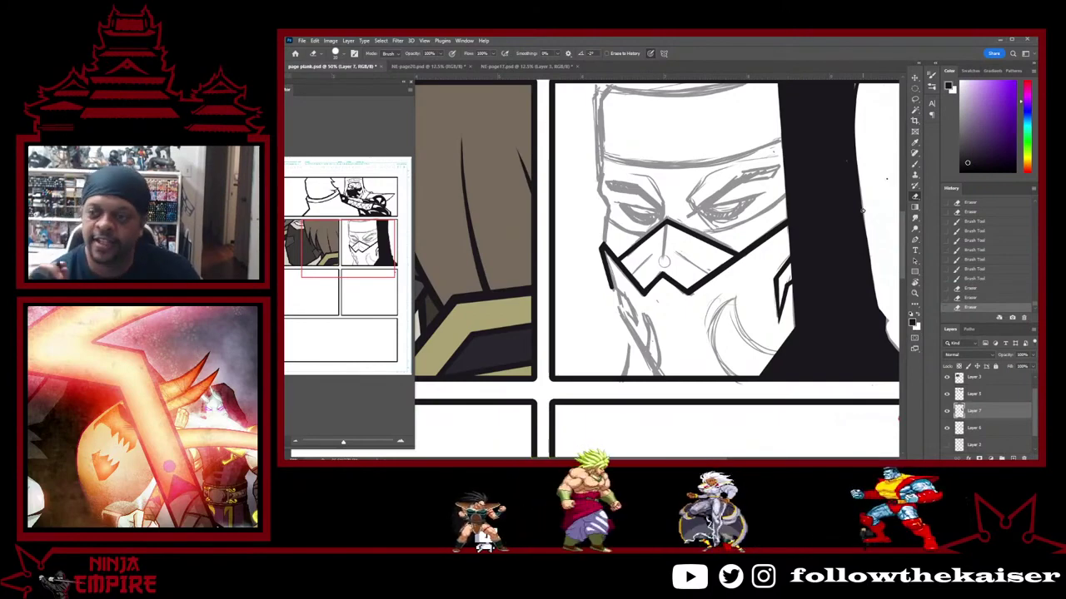
Ink the small pointed lock below the mask's left corner along the jaw, cleaning its upper end with the Eraser
{"action": "key", "text": "b"}
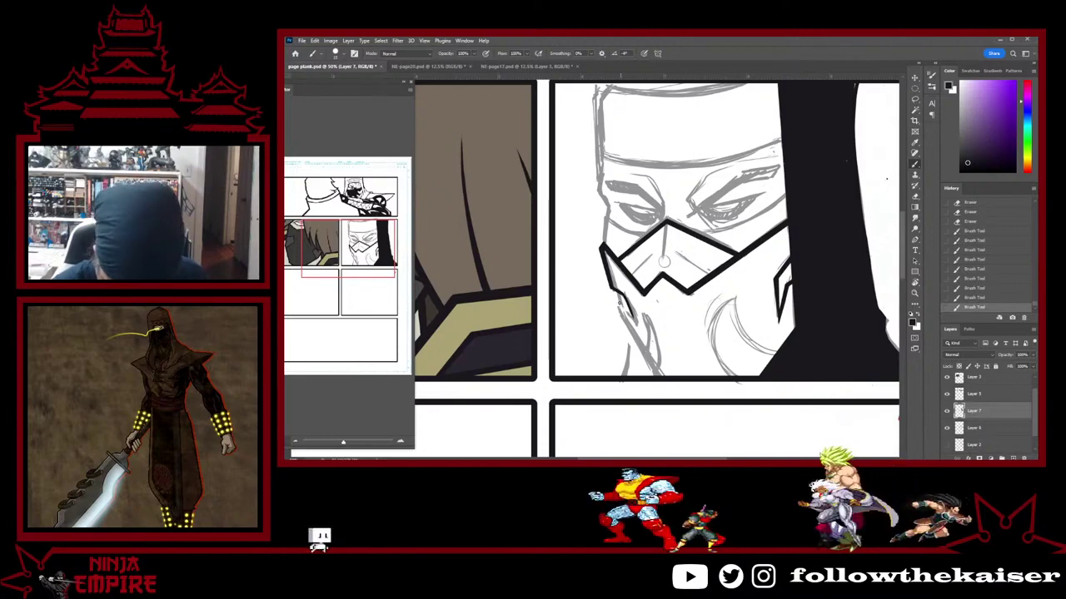
{"action": "left_click_drag", "start_coordinate": [619, 296], "coordinate": [631, 314]}
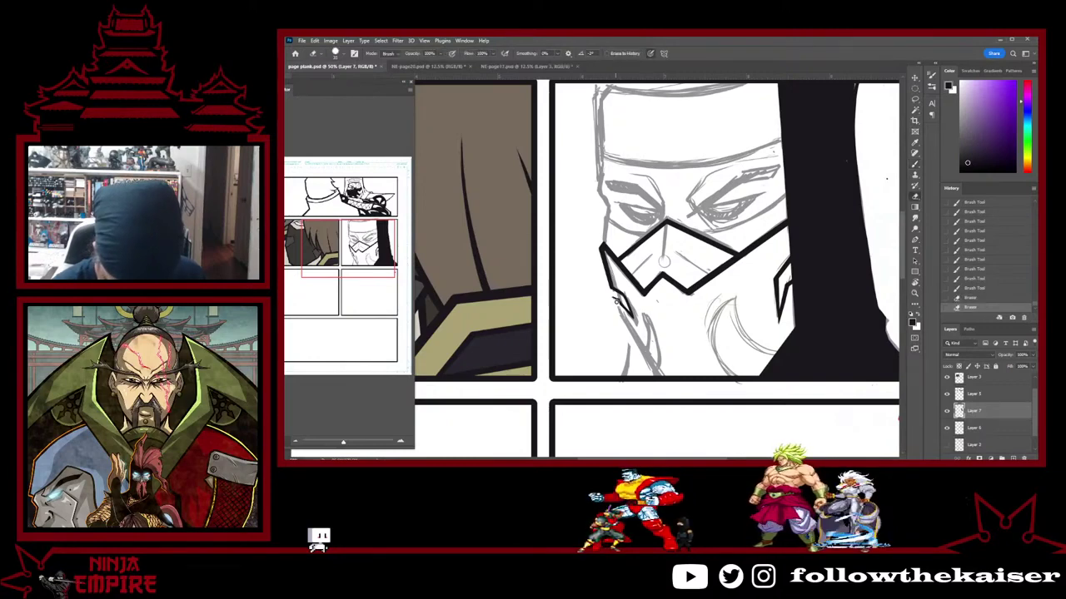
{"action": "left_click_drag", "start_coordinate": [616, 301], "coordinate": [618, 303]}
{"action": "key", "text": "b"}
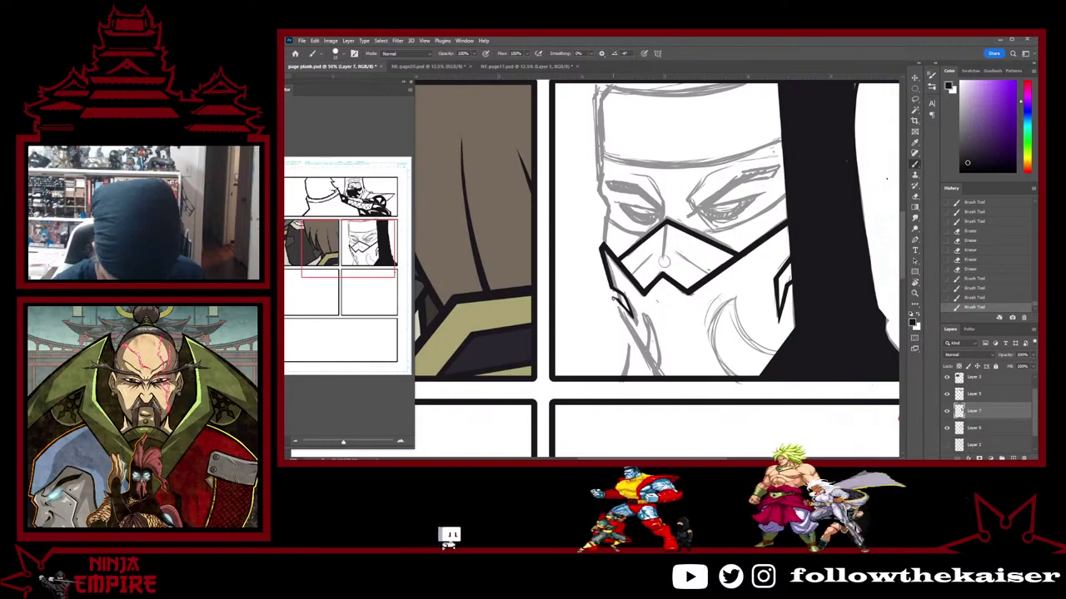
{"action": "left_click_drag", "start_coordinate": [613, 298], "coordinate": [619, 301]}
{"action": "left_click_drag", "start_coordinate": [614, 297], "coordinate": [618, 299]}
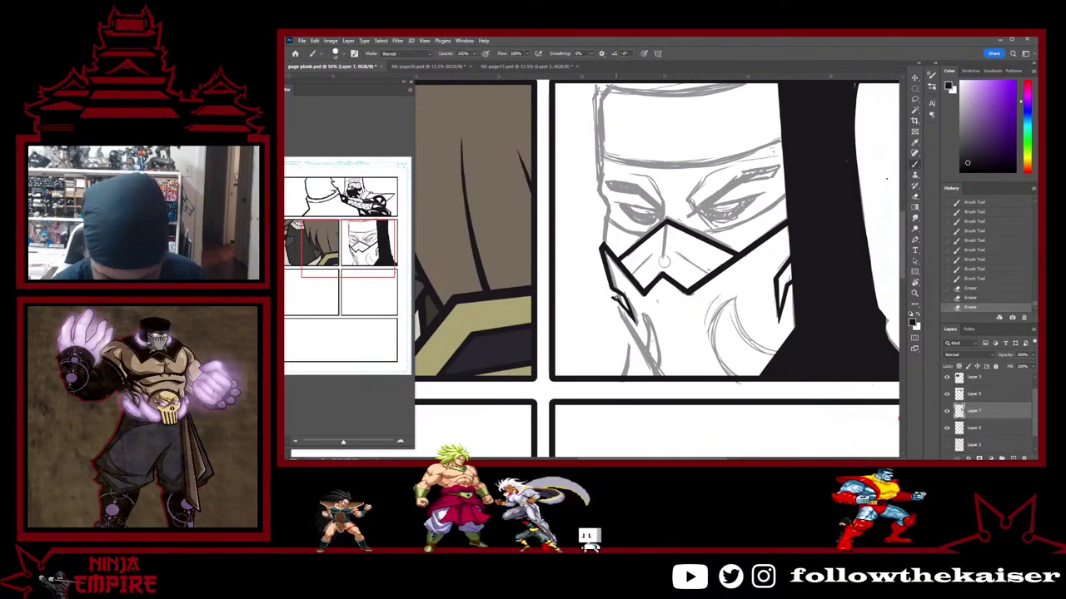
{"action": "left_click_drag", "start_coordinate": [613, 297], "coordinate": [624, 307]}
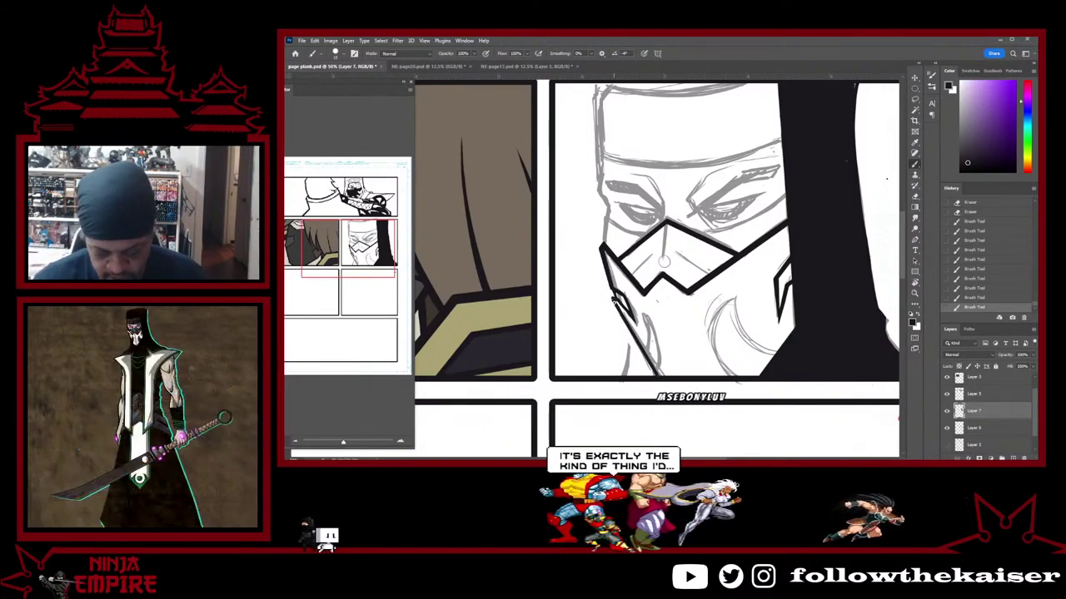
Ink the long diagonal jaw line from the small pointed lock down to the panel's bottom border
{"action": "left_click_drag", "start_coordinate": [612, 292], "coordinate": [657, 378]}
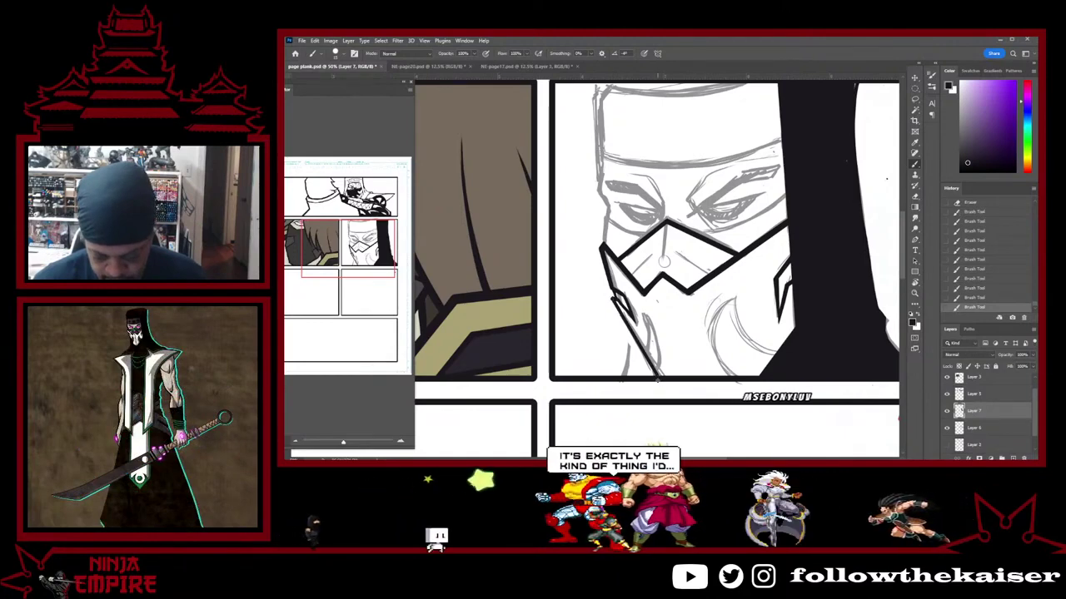
{"action": "left_click", "coordinate": [656, 376]}
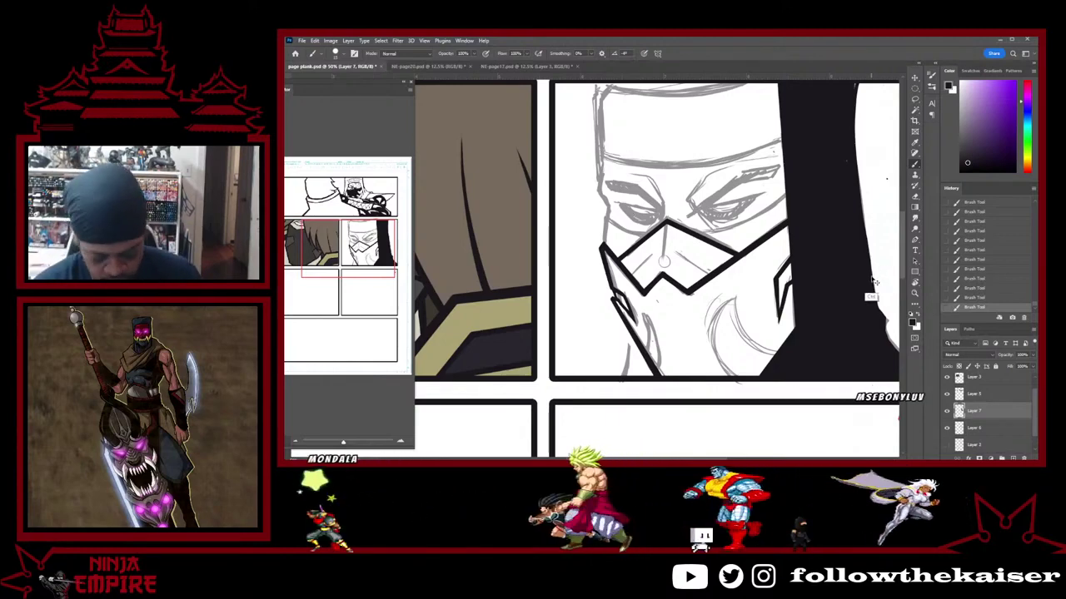
{"action": "key", "text": "ctrl+z"}
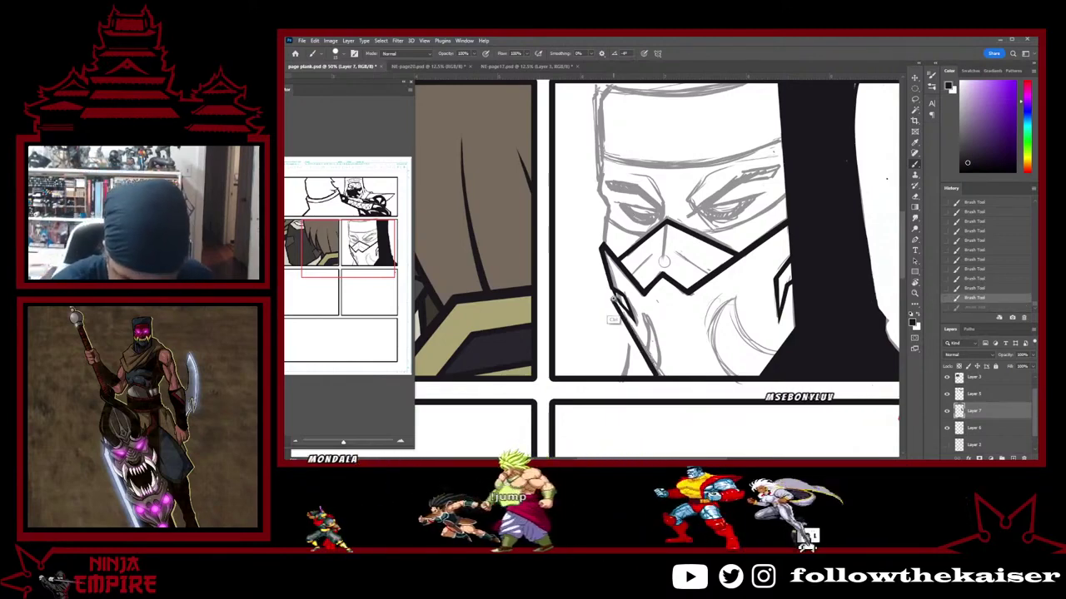
{"action": "left_click", "coordinate": [614, 298], "text": "ctrl"}
{"action": "left_click_drag", "start_coordinate": [615, 284], "coordinate": [617, 298]}
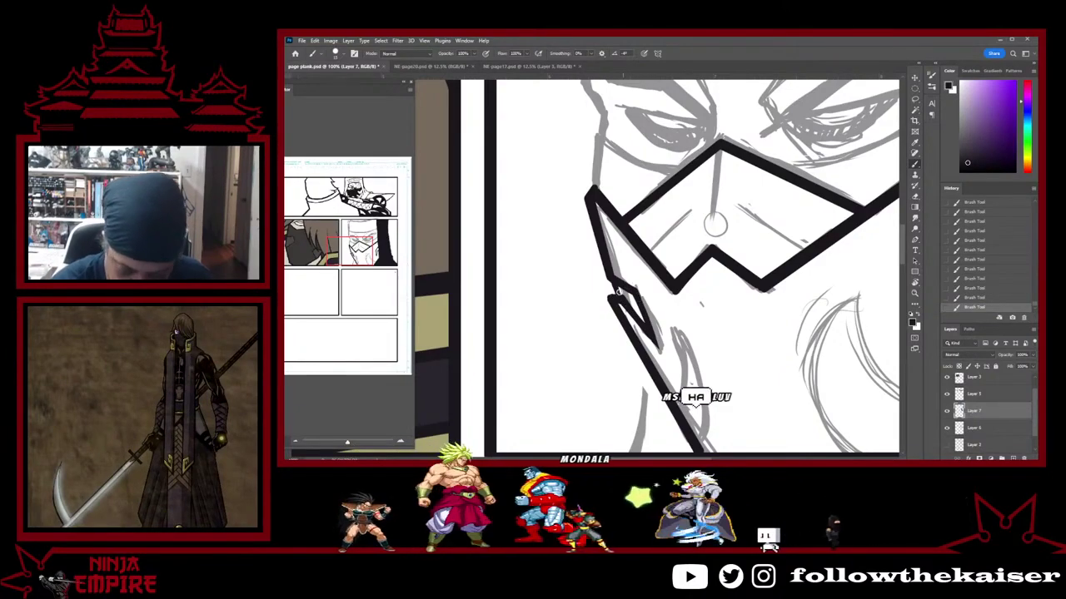
Clean up the joint between the small pointed lock and the diagonal jaw line with Eraser and Brush touches
{"action": "key", "text": "r"}
{"action": "left_click_drag", "start_coordinate": [716, 225], "coordinate": [716, 309]}
{"action": "key", "text": "e"}
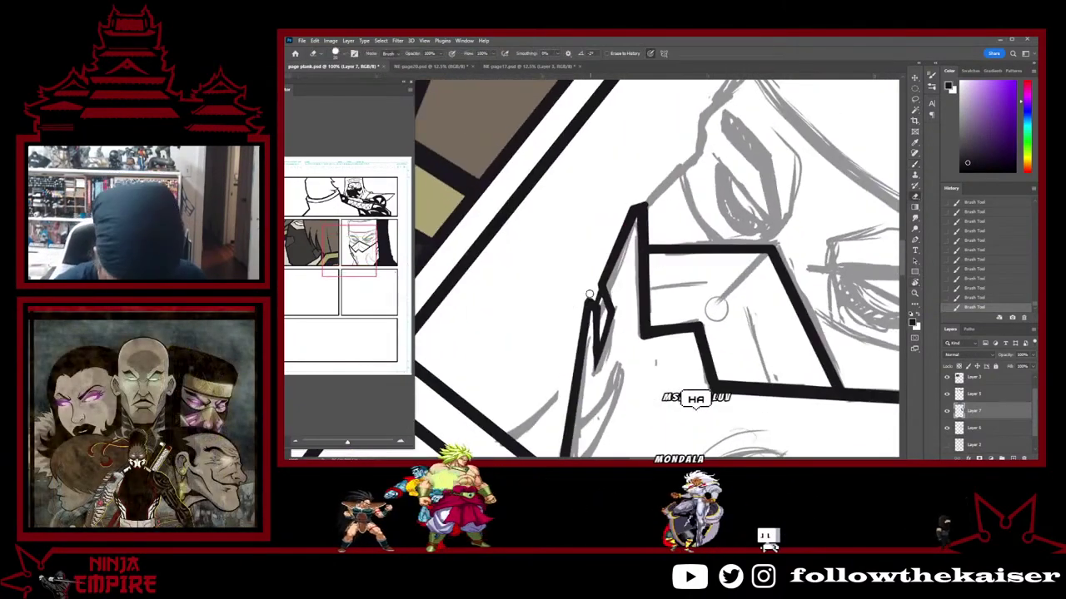
{"action": "key", "text": "r"}
{"action": "mouse_move", "coordinate": [601, 295]}
{"action": "left_mouse_down"}
{"action": "mouse_move", "coordinate": [620, 271]}
{"action": "mouse_move", "coordinate": [623, 292]}
{"action": "mouse_move", "coordinate": [640, 286]}
{"action": "mouse_move", "coordinate": [675, 350]}
{"action": "left_mouse_up"}
{"action": "key", "text": "b"}
{"action": "key", "text": "e"}
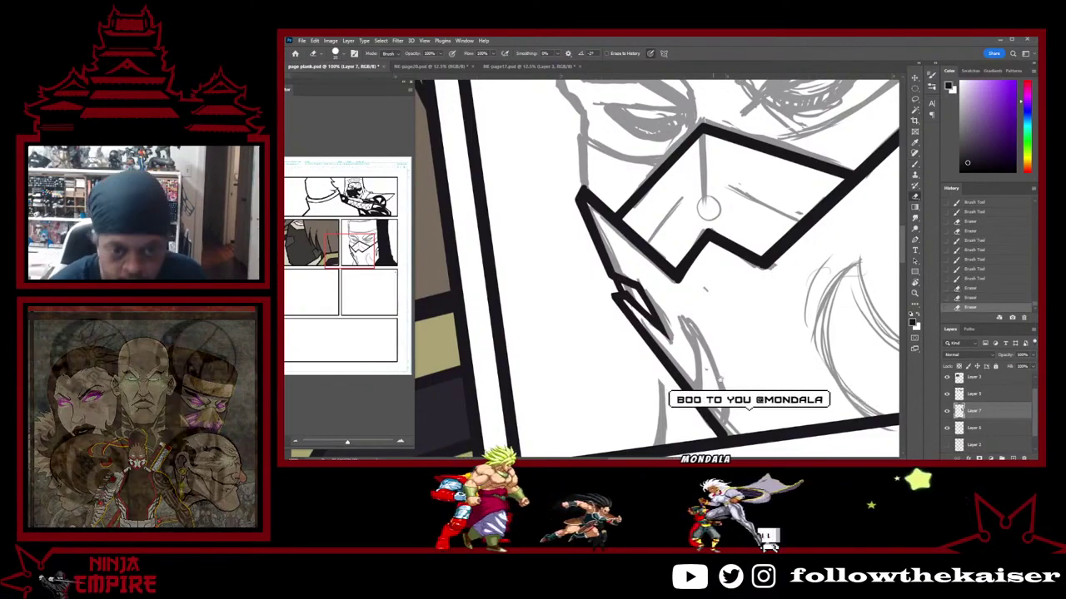
Ink a curved neck line from the jaw line to the panel's bottom border and fill the wedge between them black
{"action": "left_click_drag", "start_coordinate": [737, 379], "coordinate": [718, 309]}
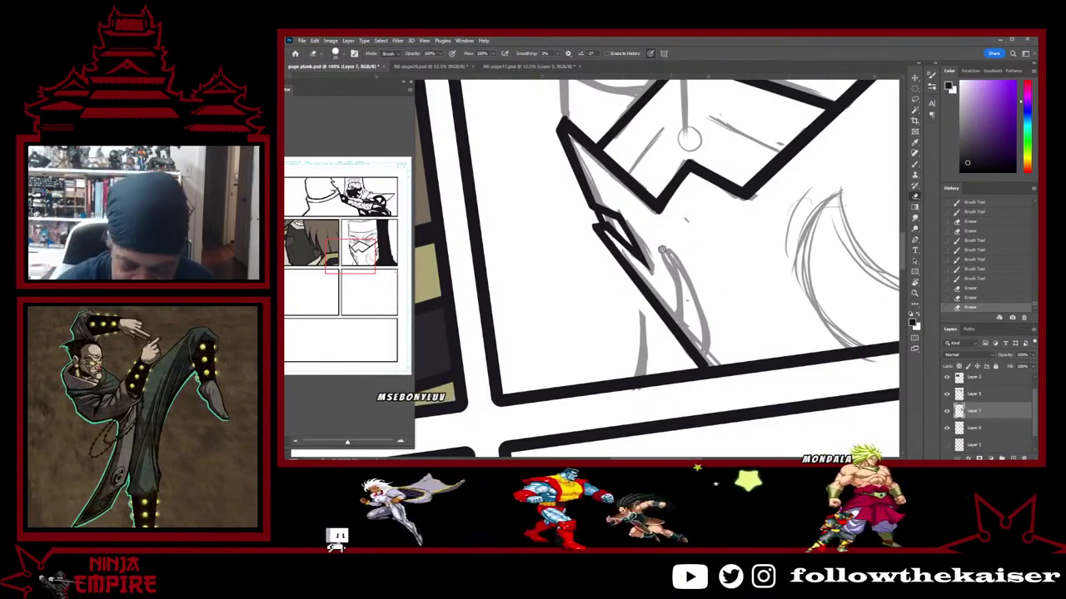
{"action": "left_click_drag", "start_coordinate": [597, 238], "coordinate": [629, 284]}
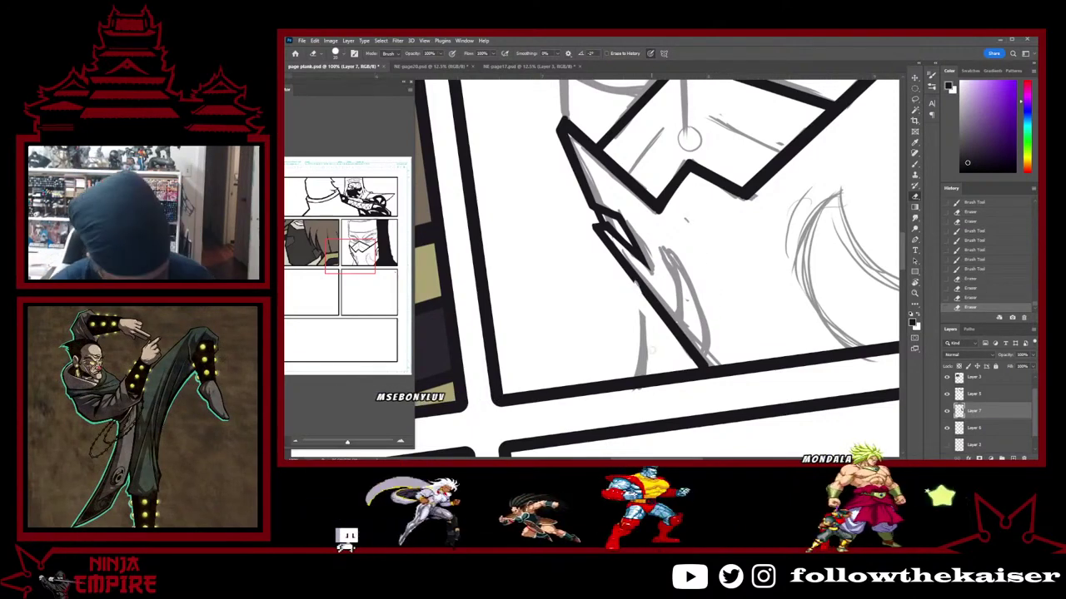
{"action": "key", "text": "ctrl+z"}
{"action": "key", "text": "b"}
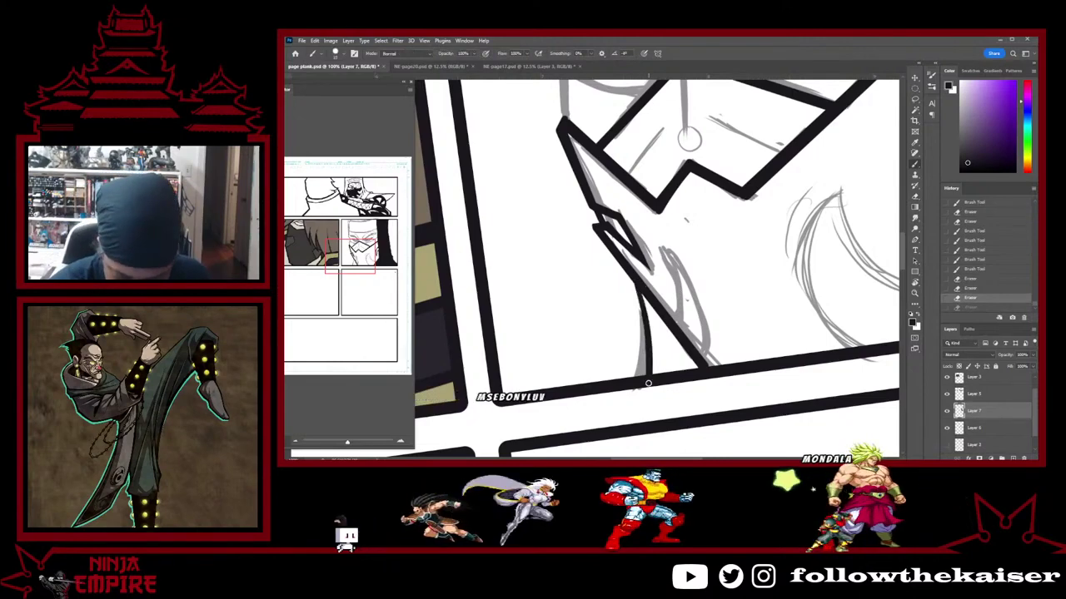
{"action": "left_click_drag", "start_coordinate": [647, 383], "coordinate": [640, 288]}
{"action": "mouse_move", "coordinate": [647, 377]}
{"action": "left_mouse_down"}
{"action": "mouse_move", "coordinate": [646, 298]}
{"action": "mouse_move", "coordinate": [651, 361]}
{"action": "mouse_move", "coordinate": [649, 335]}
{"action": "mouse_move", "coordinate": [653, 357]}
{"action": "mouse_move", "coordinate": [657, 332]}
{"action": "mouse_move", "coordinate": [656, 356]}
{"action": "mouse_move", "coordinate": [665, 349]}
{"action": "mouse_move", "coordinate": [657, 323]}
{"action": "mouse_move", "coordinate": [673, 378]}
{"action": "mouse_move", "coordinate": [668, 346]}
{"action": "left_mouse_up"}
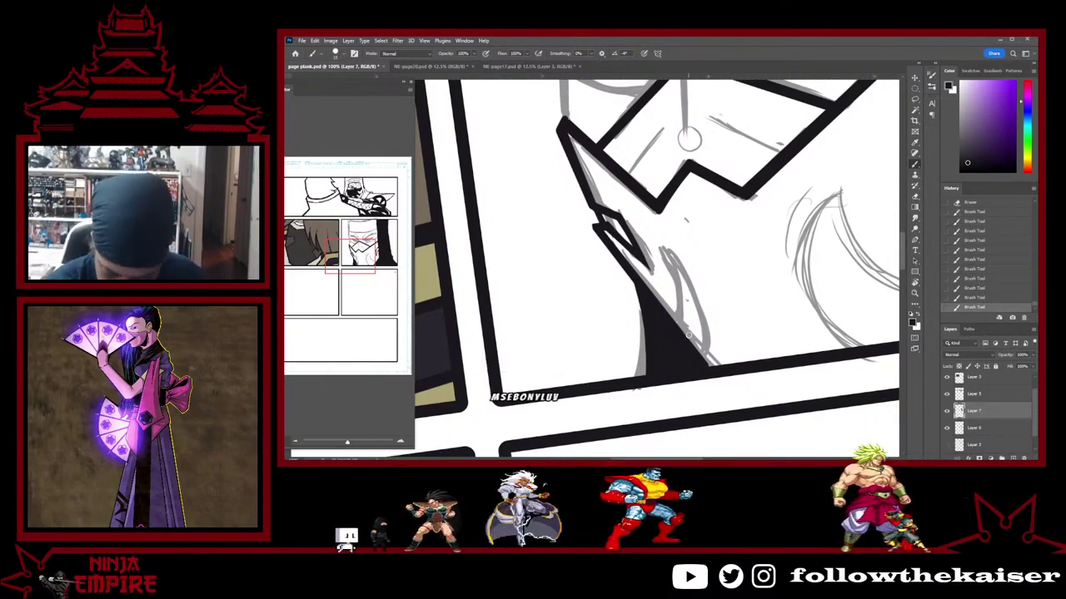
Ink the slim curved shape on the inner side of the black wedge, tapering its pointed end with the Eraser
{"action": "left_click_drag", "start_coordinate": [769, 284], "coordinate": [702, 255]}
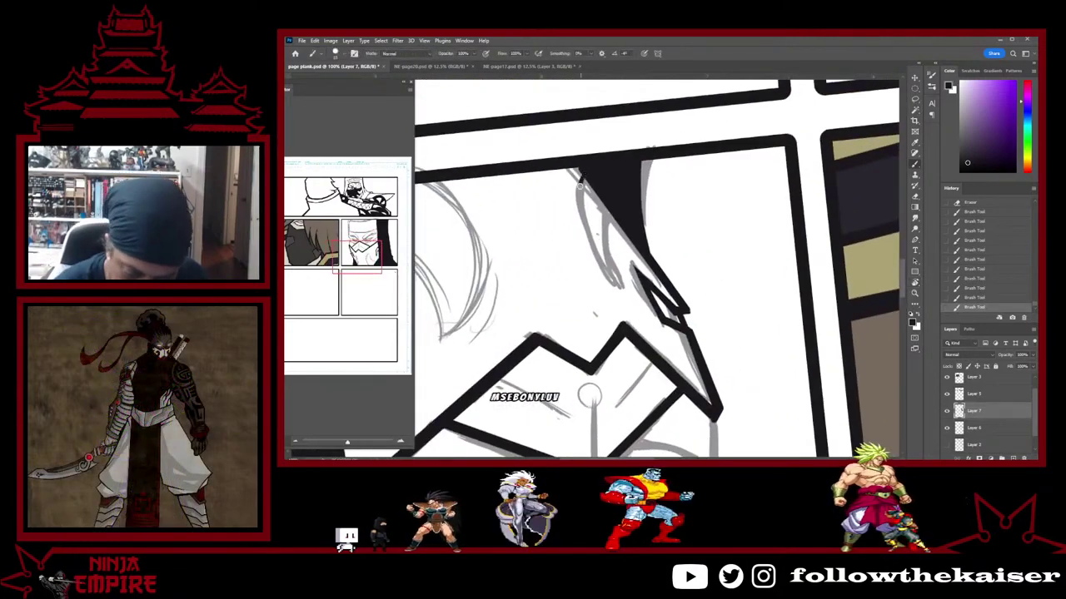
{"action": "key", "text": "ctrl+z"}
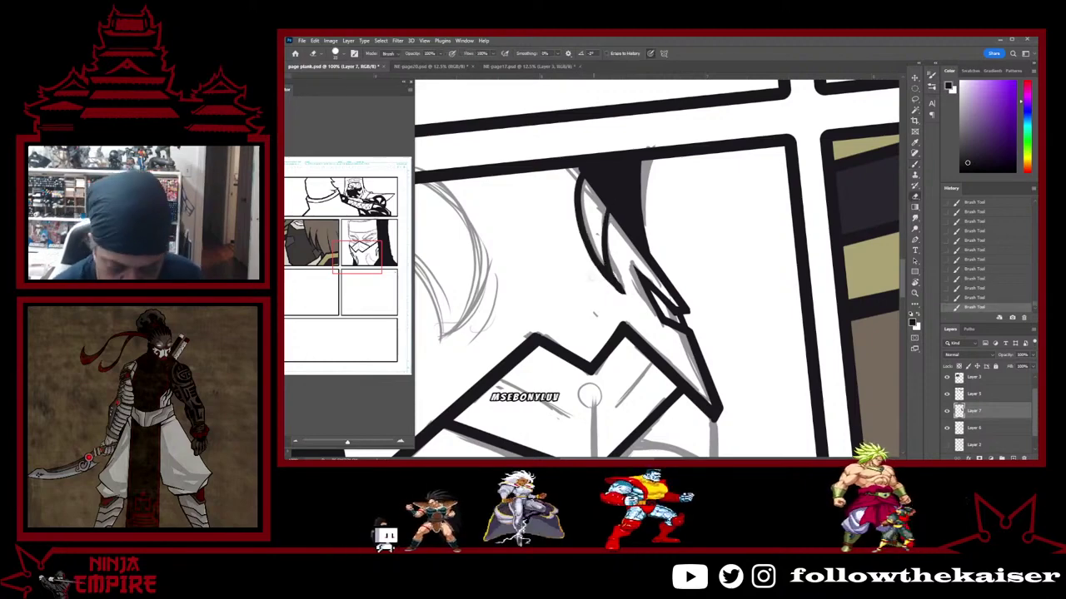
{"action": "mouse_move", "coordinate": [629, 302]}
{"action": "left_mouse_down"}
{"action": "mouse_move", "coordinate": [612, 232]}
{"action": "mouse_move", "coordinate": [635, 174]}
{"action": "left_mouse_up"}
{"action": "key", "text": "b"}
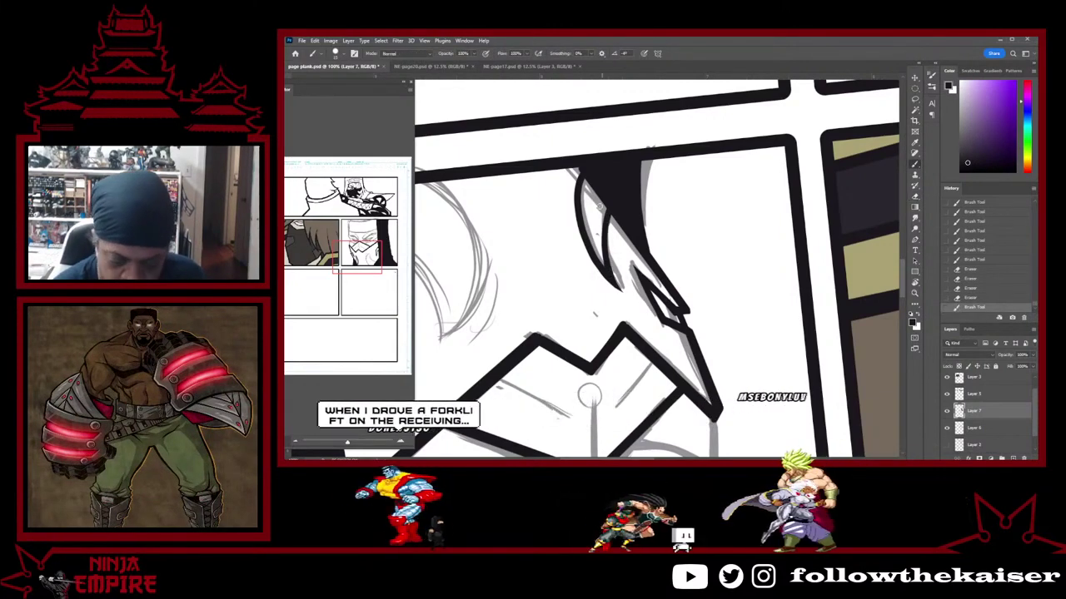
{"action": "left_click_drag", "start_coordinate": [603, 208], "coordinate": [586, 186]}
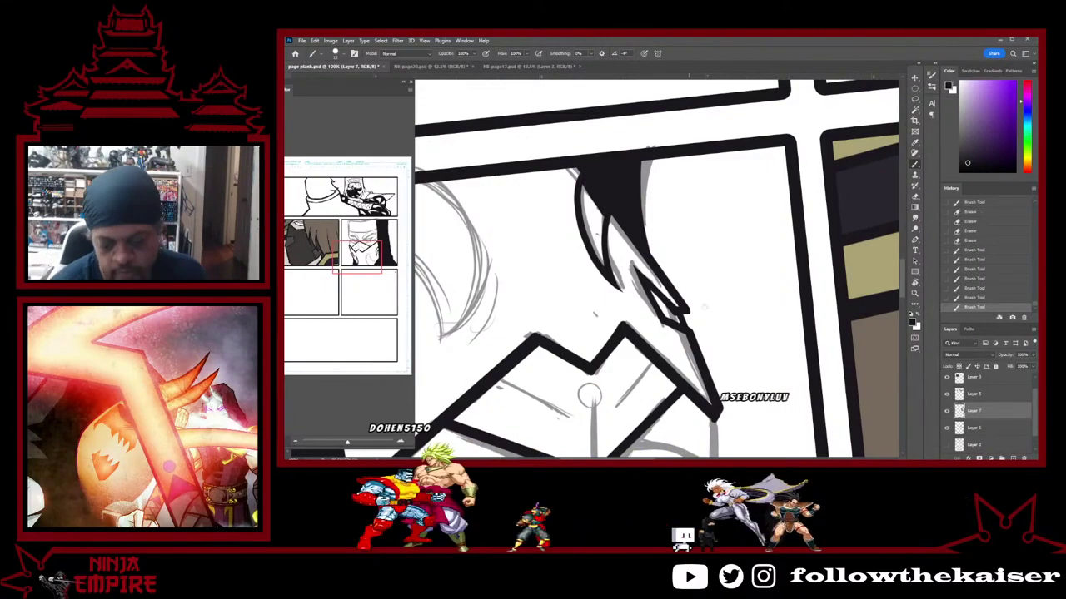
Ink the two curves of the large crescent between the panel's bottom border and the black band
{"action": "key", "text": "r"}
{"action": "left_click_drag", "start_coordinate": [592, 426], "coordinate": [734, 183]}
{"action": "left_click_drag", "start_coordinate": [720, 378], "coordinate": [688, 234]}
{"action": "left_click_drag", "start_coordinate": [792, 311], "coordinate": [792, 135]}
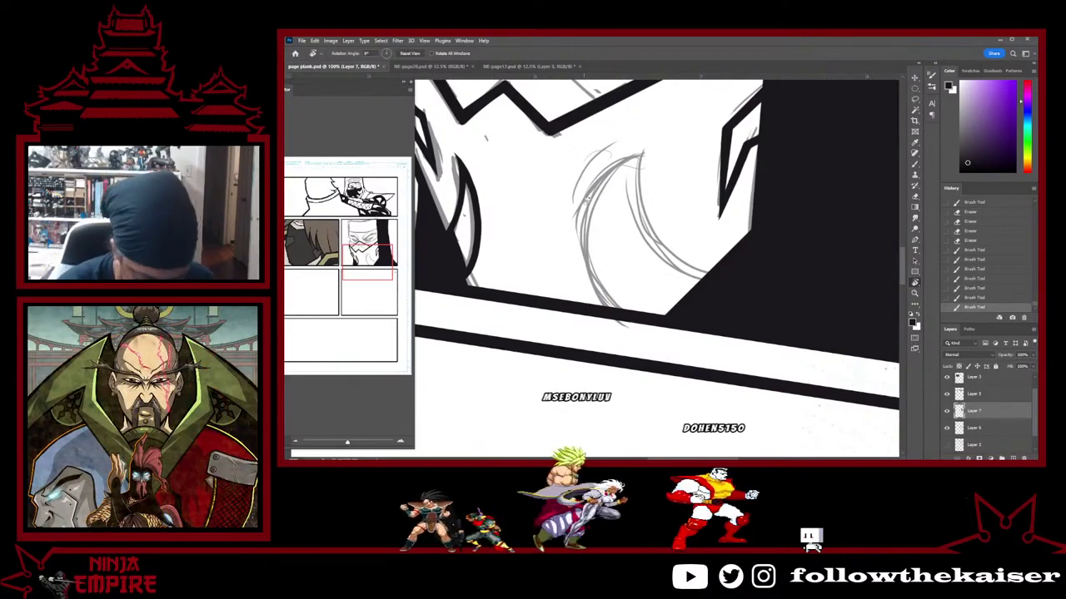
{"action": "key", "text": "b"}
{"action": "mouse_move", "coordinate": [608, 308]}
{"action": "left_mouse_down"}
{"action": "mouse_move", "coordinate": [584, 258]}
{"action": "mouse_move", "coordinate": [630, 144]}
{"action": "mouse_move", "coordinate": [664, 131]}
{"action": "left_mouse_up"}
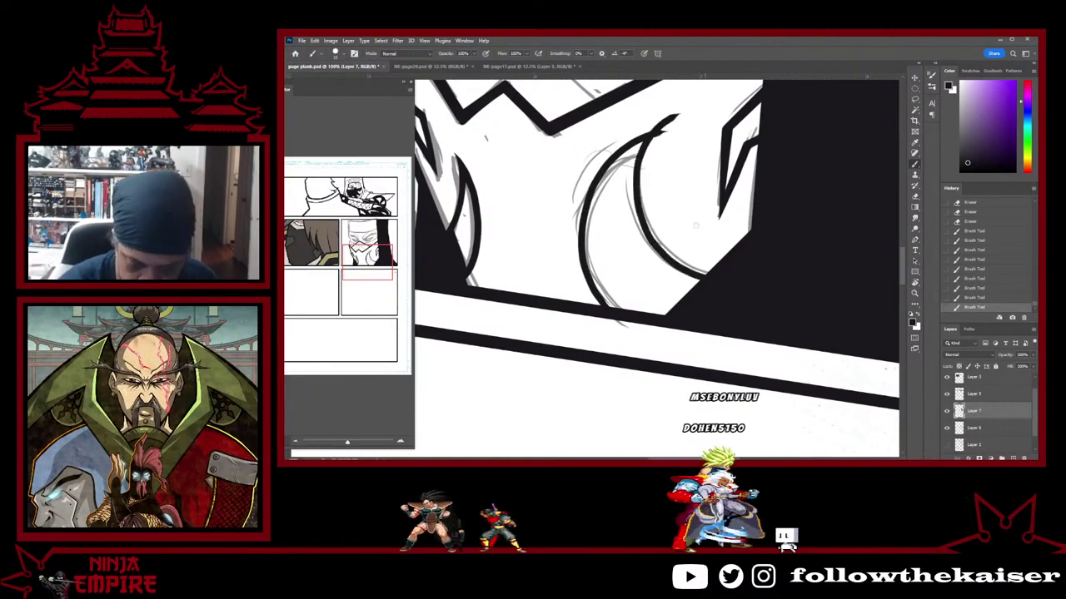
Trim the overshooting lines at the large crescent's upper tip to a clean point with the Eraser
{"action": "key", "text": "e"}
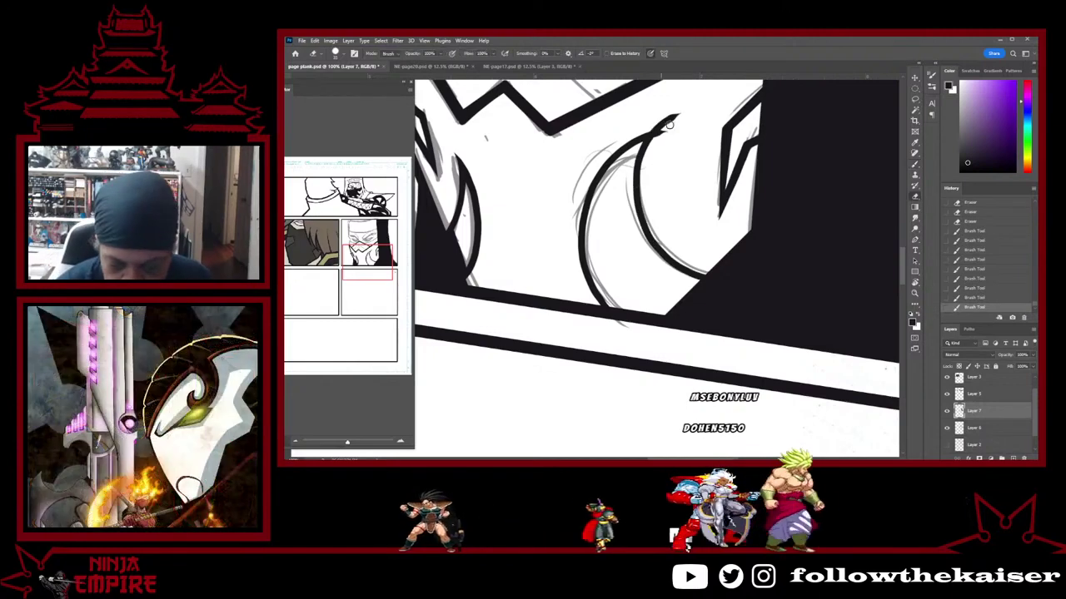
{"action": "key", "text": "r"}
{"action": "mouse_move", "coordinate": [683, 113]}
{"action": "left_mouse_down"}
{"action": "mouse_move", "coordinate": [583, 129]}
{"action": "mouse_move", "coordinate": [614, 252]}
{"action": "mouse_move", "coordinate": [612, 235]}
{"action": "mouse_move", "coordinate": [597, 252]}
{"action": "mouse_move", "coordinate": [616, 223]}
{"action": "left_mouse_up"}
{"action": "key", "text": "e"}
{"action": "left_click", "coordinate": [612, 254]}
Thicken the large crescent's outer curve down to the panel's bottom border, redoing the first stroke
{"action": "key", "text": "r"}
{"action": "mouse_move", "coordinate": [797, 252]}
{"action": "left_mouse_down"}
{"action": "mouse_move", "coordinate": [757, 329]}
{"action": "mouse_move", "coordinate": [753, 213]}
{"action": "left_mouse_up"}
{"action": "key", "text": "b"}
{"action": "left_click_drag", "start_coordinate": [592, 264], "coordinate": [614, 305]}
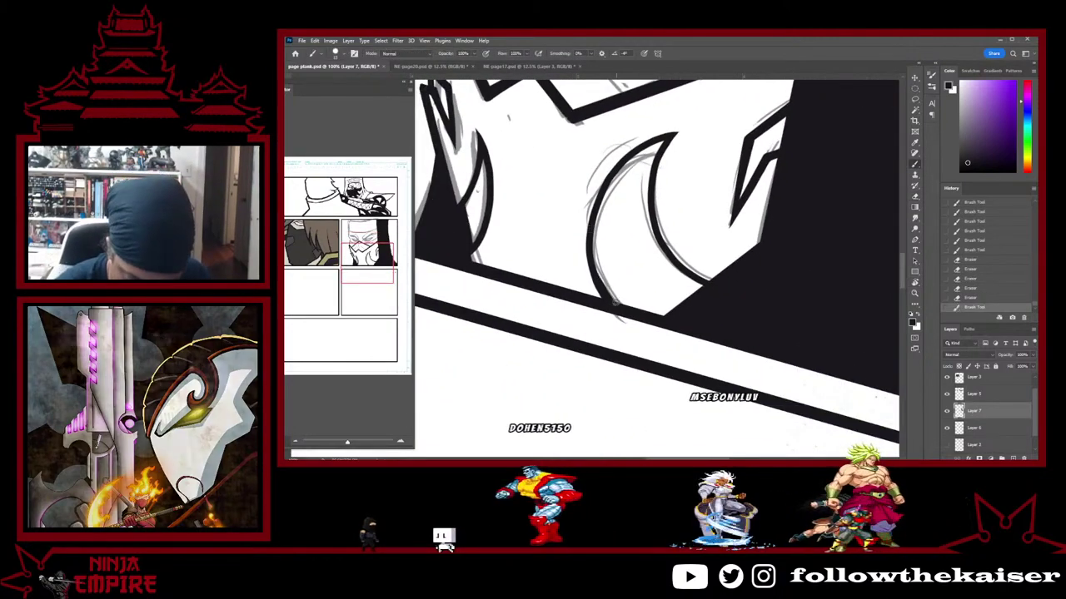
{"action": "key", "text": "ctrl+z"}
{"action": "left_click_drag", "start_coordinate": [589, 248], "coordinate": [619, 308]}
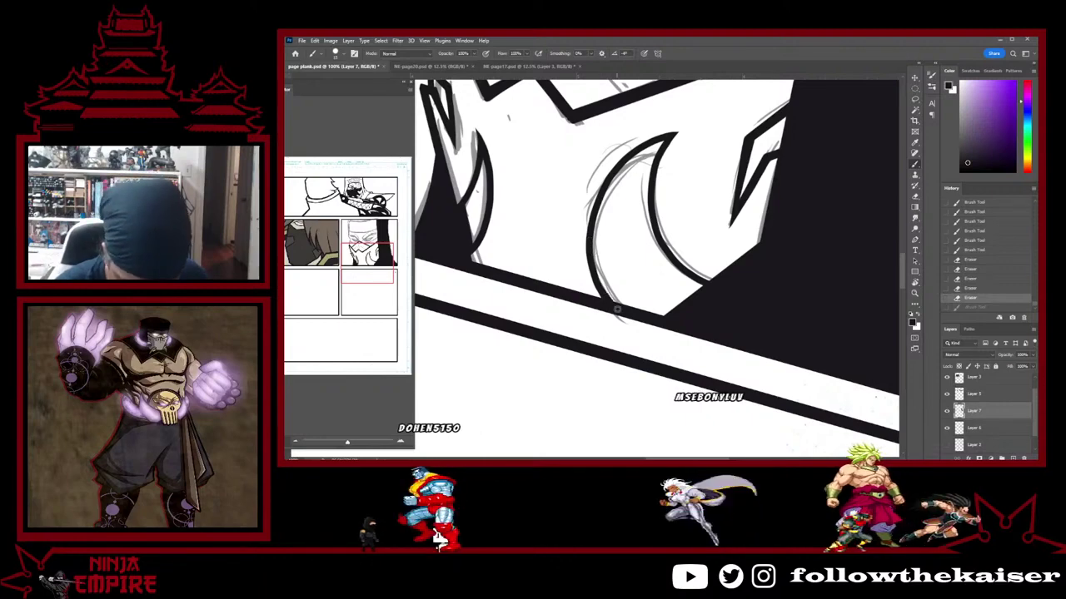
{"action": "left_click_drag", "start_coordinate": [592, 223], "coordinate": [593, 268]}
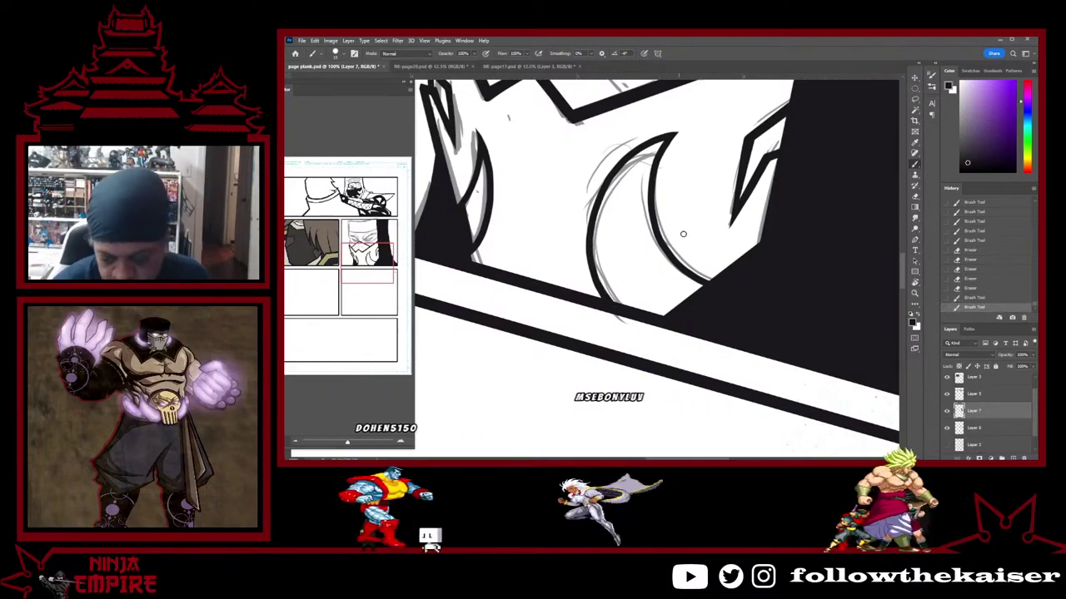
Refine the large crescent's inner curve up to the black band with Brush and Eraser strokes
{"action": "key", "text": "r"}
{"action": "left_click_drag", "start_coordinate": [768, 306], "coordinate": [730, 401]}
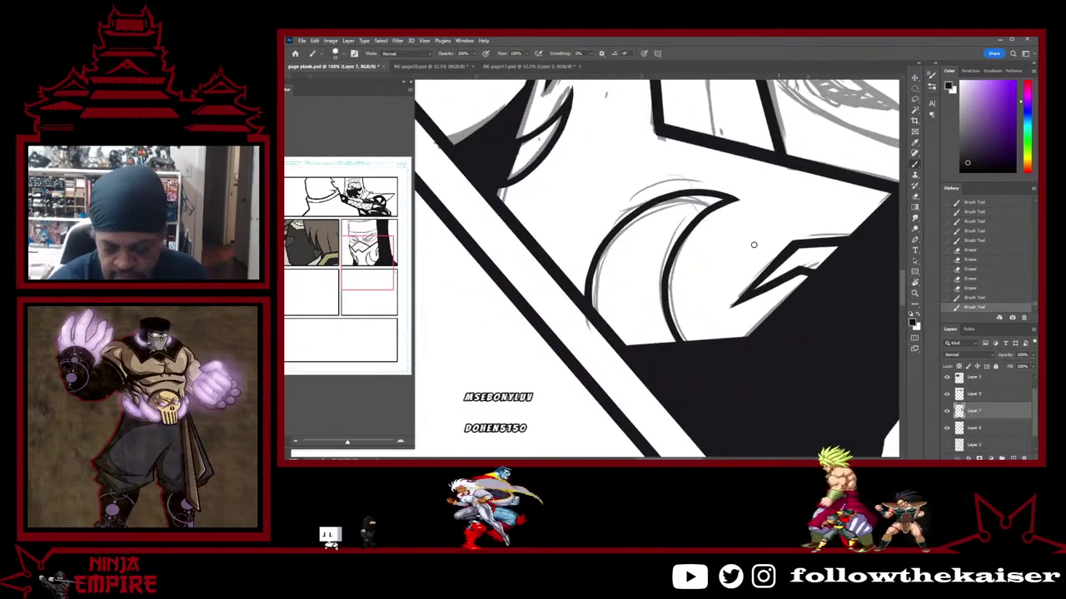
{"action": "key", "text": "r"}
{"action": "key", "text": "b"}
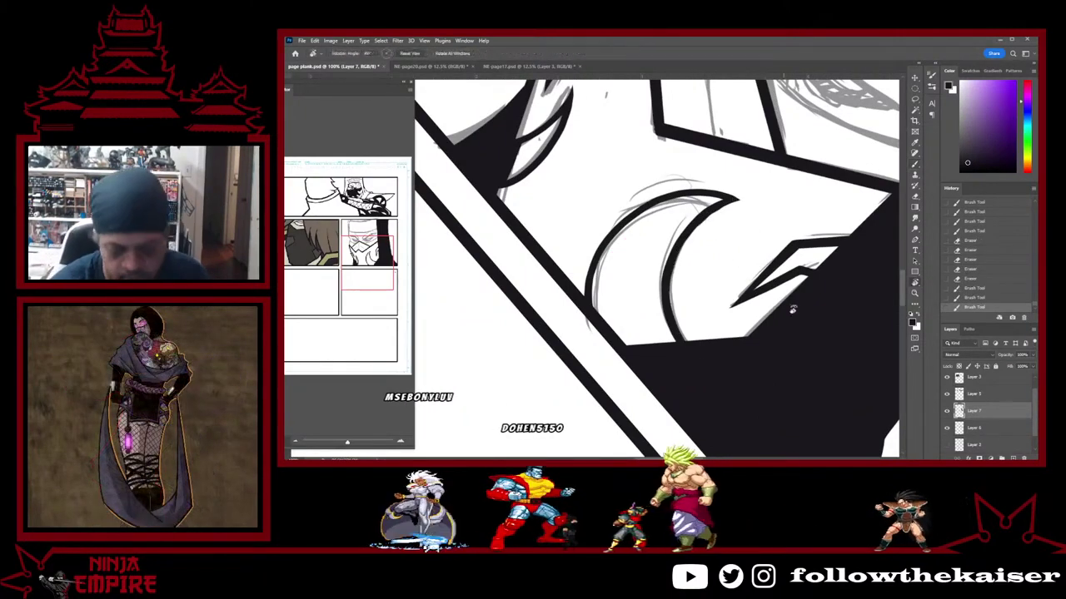
{"action": "mouse_move", "coordinate": [793, 308]}
{"action": "left_mouse_down"}
{"action": "mouse_move", "coordinate": [788, 232]}
{"action": "mouse_move", "coordinate": [709, 176]}
{"action": "mouse_move", "coordinate": [733, 180]}
{"action": "mouse_move", "coordinate": [699, 118]}
{"action": "mouse_move", "coordinate": [667, 322]}
{"action": "mouse_move", "coordinate": [706, 254]}
{"action": "mouse_move", "coordinate": [672, 205]}
{"action": "mouse_move", "coordinate": [662, 237]}
{"action": "mouse_move", "coordinate": [656, 190]}
{"action": "left_mouse_up"}
{"action": "key", "text": "b"}
{"action": "key", "text": "e"}
{"action": "key", "text": "b"}
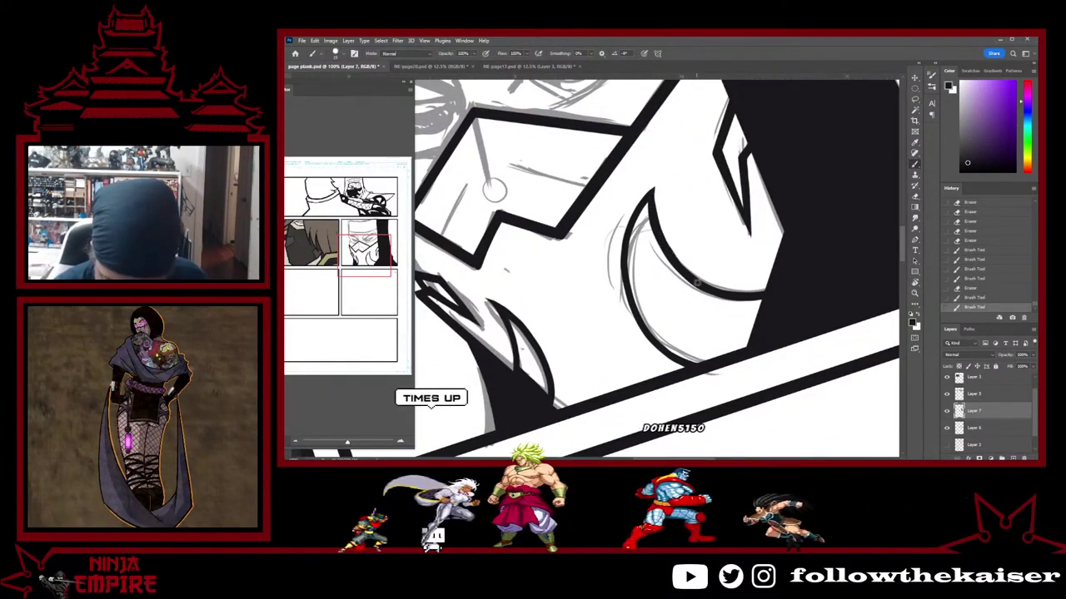
{"action": "key", "text": "e"}
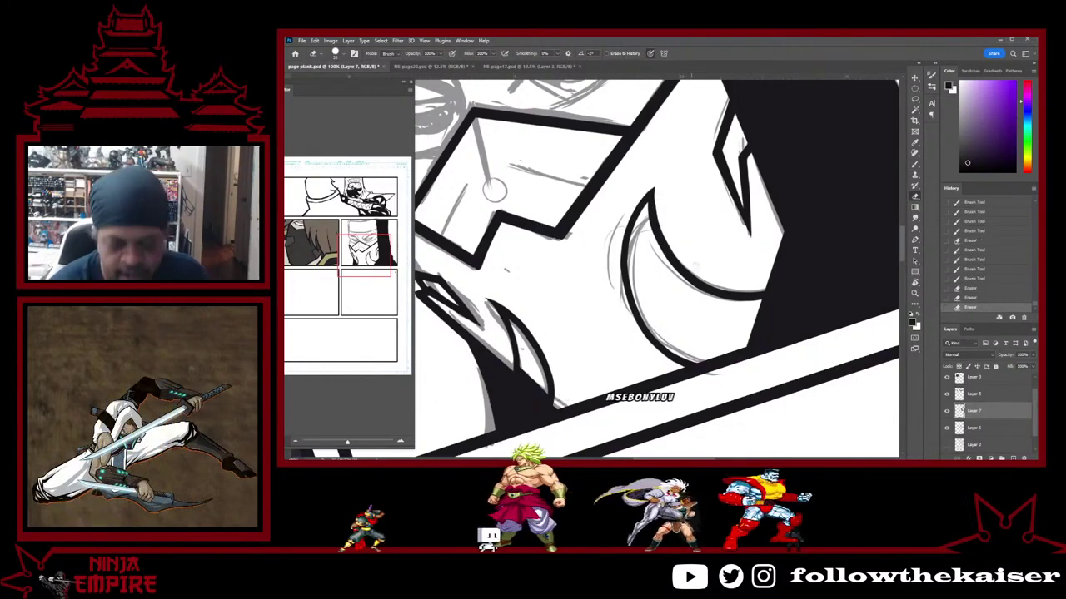
Try new strokes thickening the large crescent's outer curve from its upper tip, undoing each one
{"action": "key", "text": "r"}
{"action": "mouse_move", "coordinate": [795, 285]}
{"action": "left_mouse_down"}
{"action": "mouse_move", "coordinate": [752, 349]}
{"action": "mouse_move", "coordinate": [821, 289]}
{"action": "mouse_move", "coordinate": [829, 222]}
{"action": "left_mouse_up"}
{"action": "key", "text": "b"}
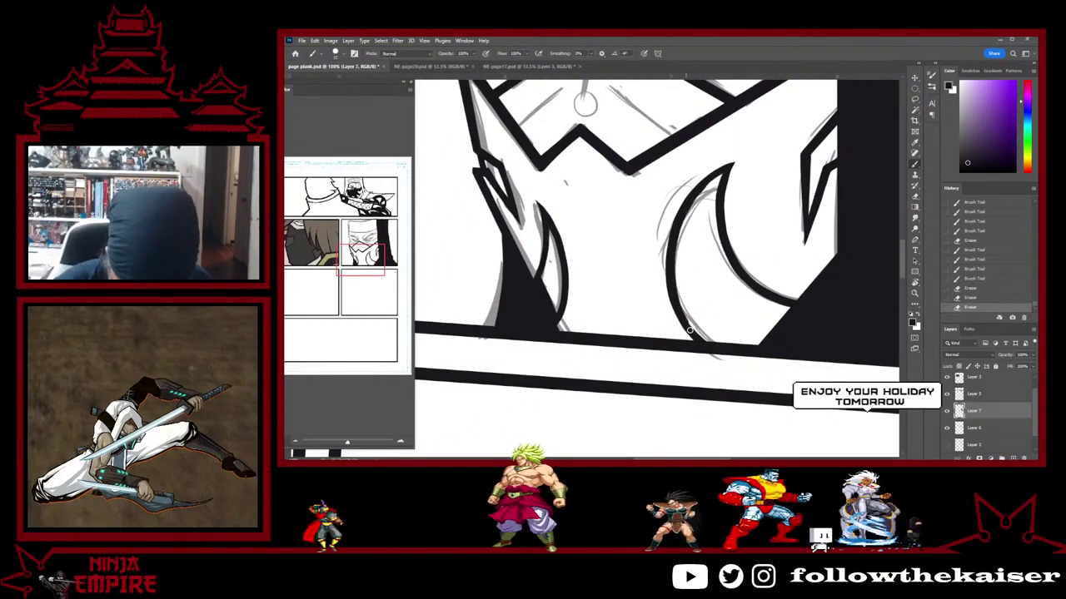
{"action": "key", "text": "ctrl+z"}
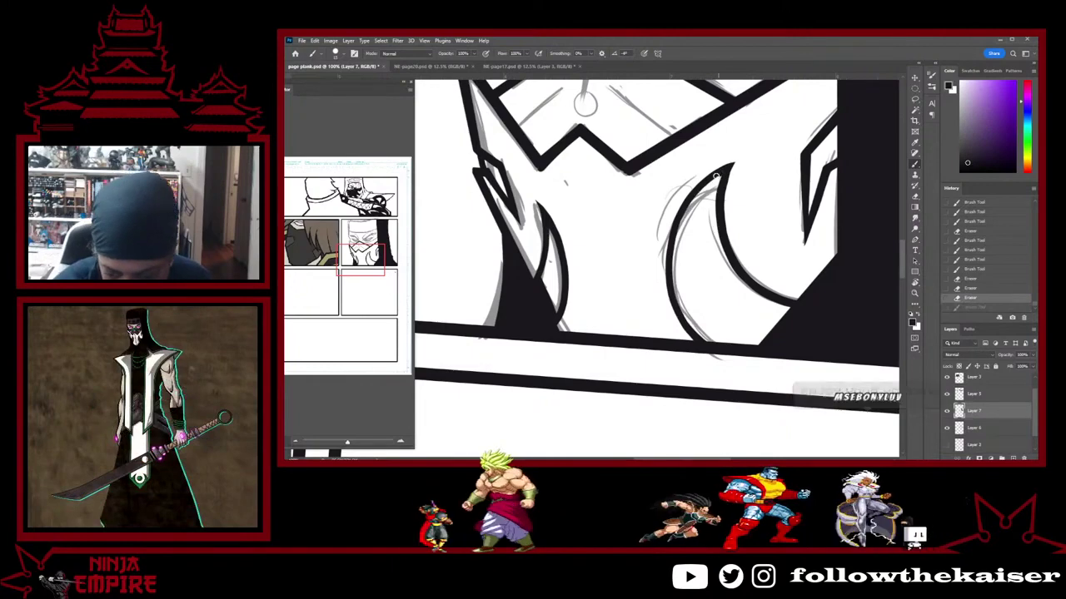
{"action": "mouse_move", "coordinate": [716, 176]}
{"action": "left_mouse_down"}
{"action": "mouse_move", "coordinate": [692, 198]}
{"action": "mouse_move", "coordinate": [672, 246]}
{"action": "left_mouse_up"}
{"action": "key", "text": "ctrl+z"}
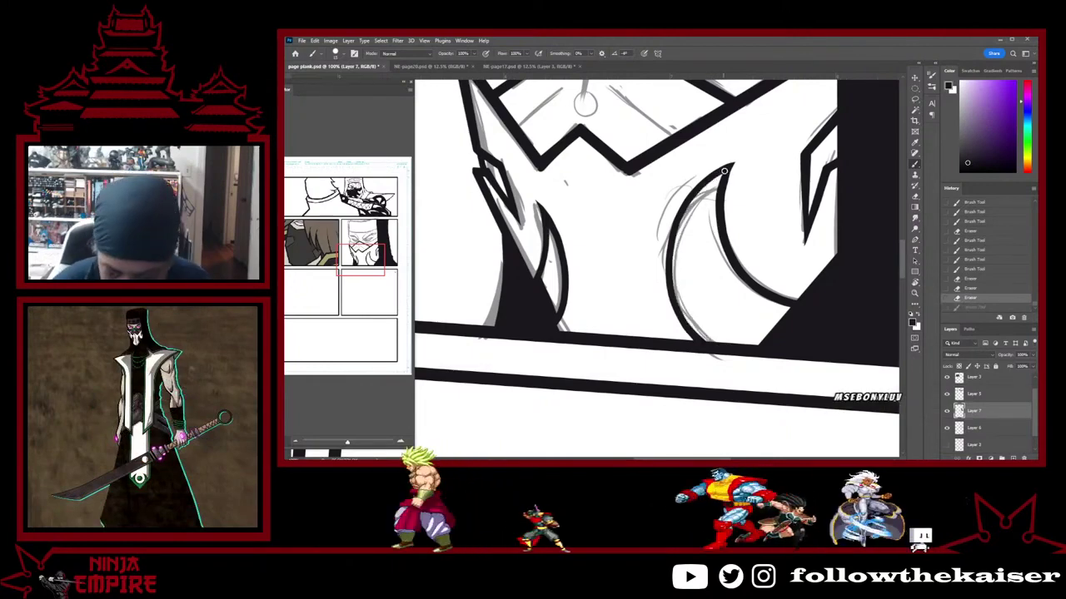
{"action": "key", "text": "ctrl+z"}
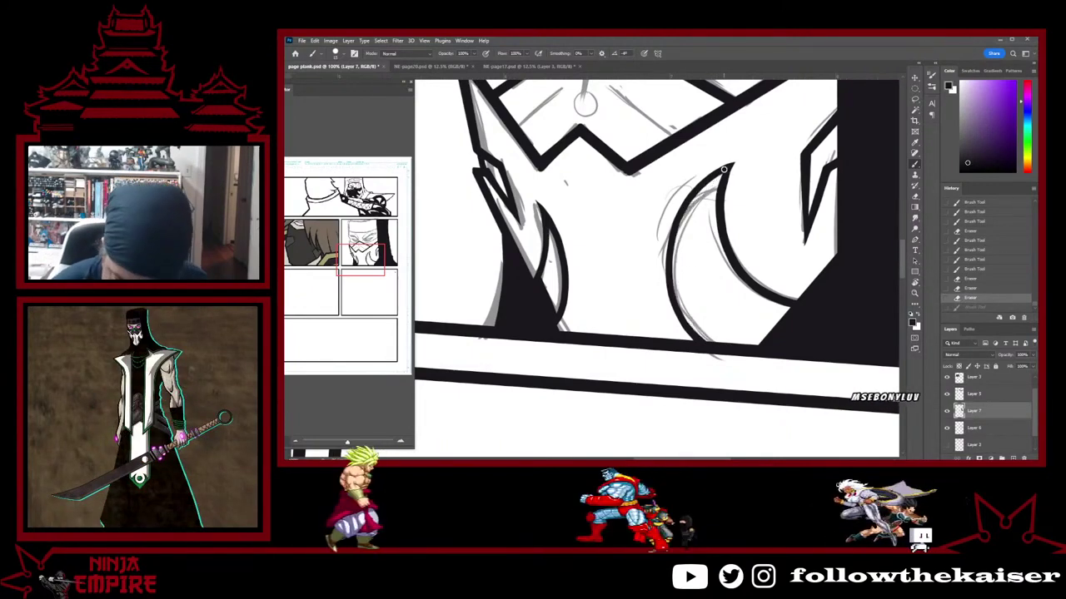
{"action": "mouse_move", "coordinate": [694, 195]}
{"action": "left_mouse_down"}
{"action": "mouse_move", "coordinate": [671, 266]}
{"action": "mouse_move", "coordinate": [677, 303]}
{"action": "mouse_move", "coordinate": [722, 358]}
{"action": "left_mouse_up"}
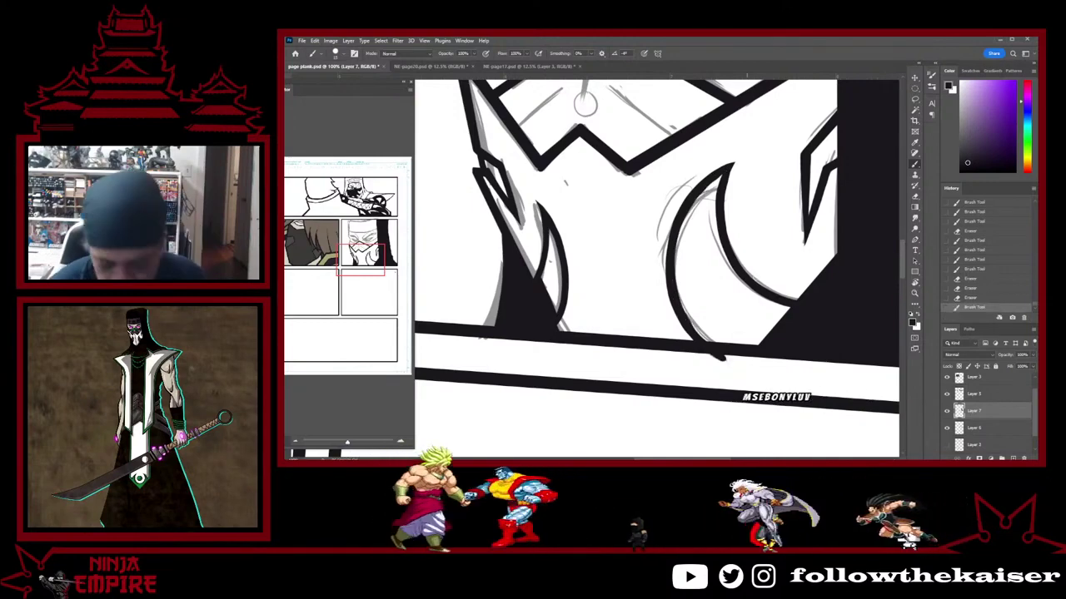
{"action": "key", "text": "ctrl+z"}
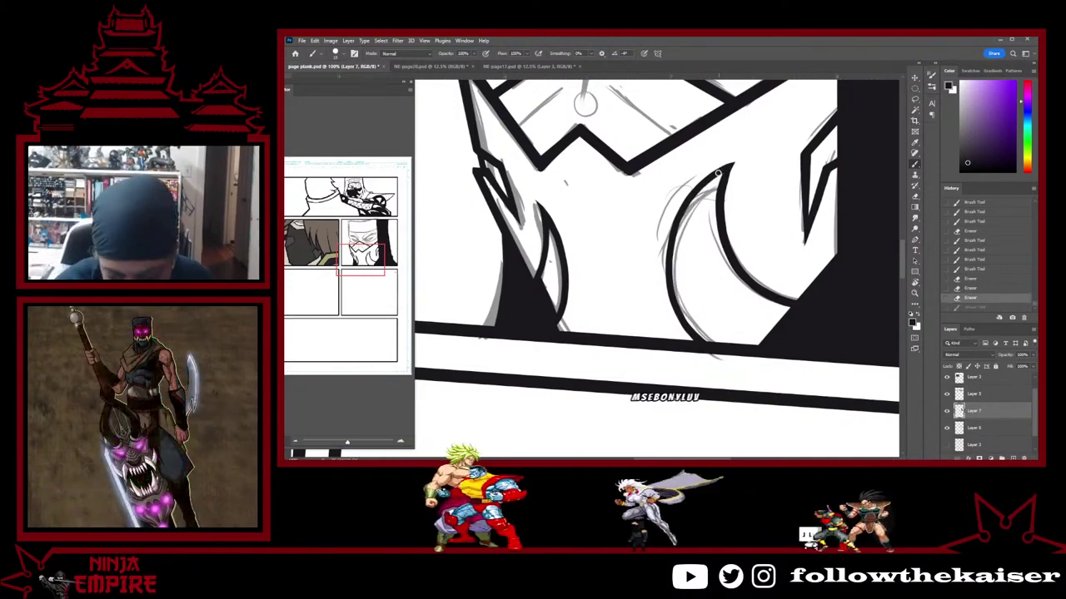
{"action": "key", "text": "ctrl+z"}
Thicken the lower part of the large crescent's outer curve and erase the overshoot at the panel's bottom border
{"action": "mouse_move", "coordinate": [673, 281]}
{"action": "left_mouse_down"}
{"action": "mouse_move", "coordinate": [716, 177]}
{"action": "mouse_move", "coordinate": [686, 210]}
{"action": "mouse_move", "coordinate": [673, 281]}
{"action": "mouse_move", "coordinate": [684, 316]}
{"action": "mouse_move", "coordinate": [741, 362]}
{"action": "left_mouse_up"}
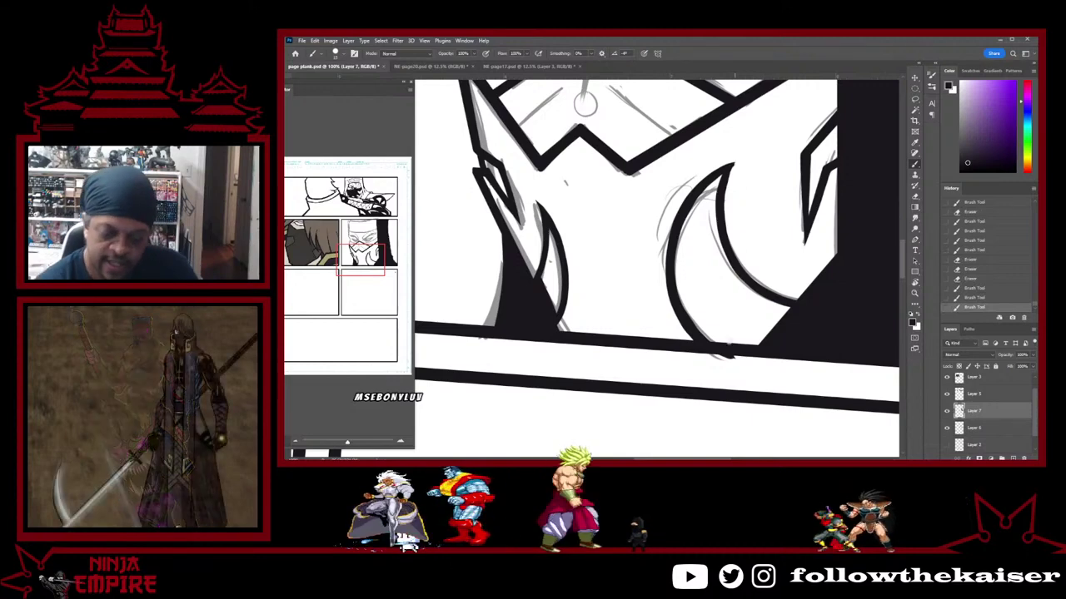
{"action": "mouse_move", "coordinate": [684, 315]}
{"action": "left_mouse_down"}
{"action": "mouse_move", "coordinate": [730, 360]}
{"action": "mouse_move", "coordinate": [741, 356]}
{"action": "left_mouse_up"}
{"action": "key", "text": "e"}
{"action": "left_click", "coordinate": [813, 317], "text": "alt"}
{"action": "left_click", "coordinate": [819, 319], "text": "alt"}
{"action": "left_click_drag", "start_coordinate": [846, 310], "coordinate": [765, 357]}
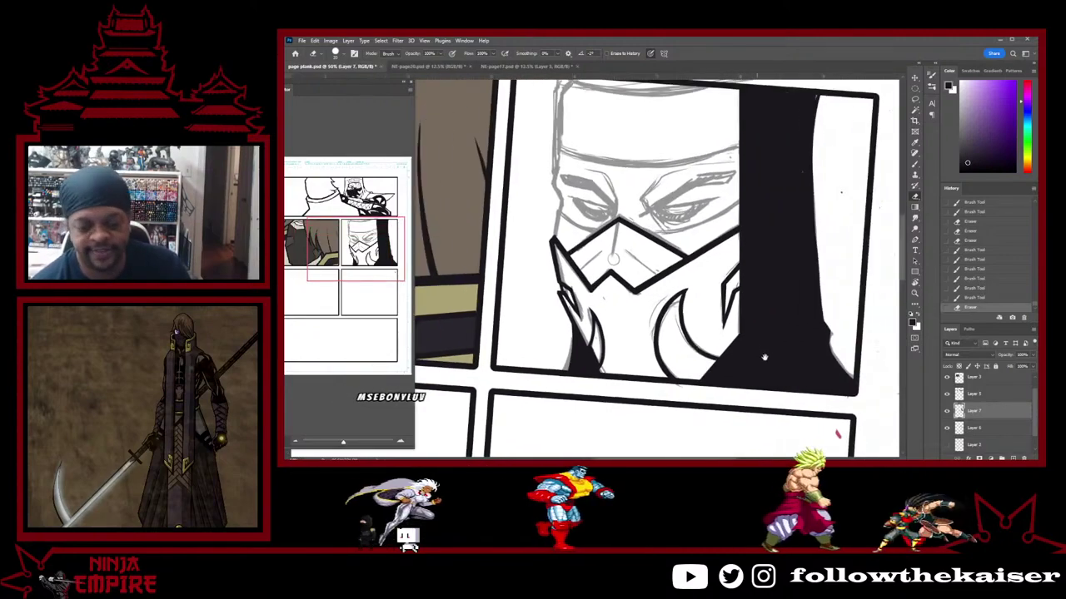
Ink the face's outer contour from the brow to the mask corner, plus the curve under the nearby eye to the mask's top edge
{"action": "scroll", "coordinate": [764, 358], "scroll_direction": "down", "scroll_amount": 1}
{"action": "scroll", "coordinate": [787, 317], "scroll_direction": "down", "scroll_amount": 1}
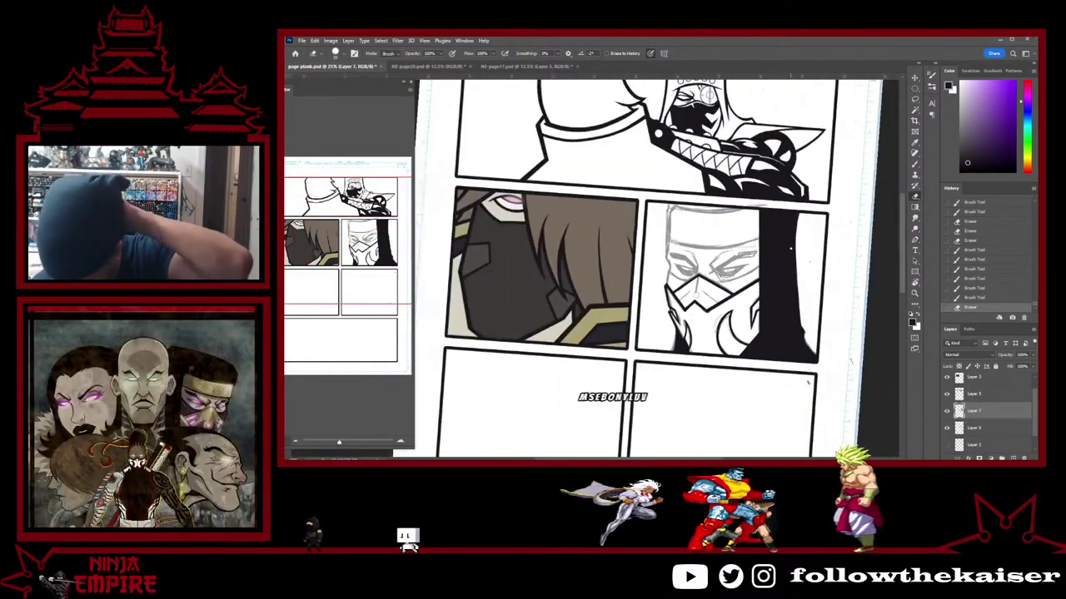
{"action": "scroll", "coordinate": [679, 296], "scroll_direction": "up", "scroll_amount": 3}
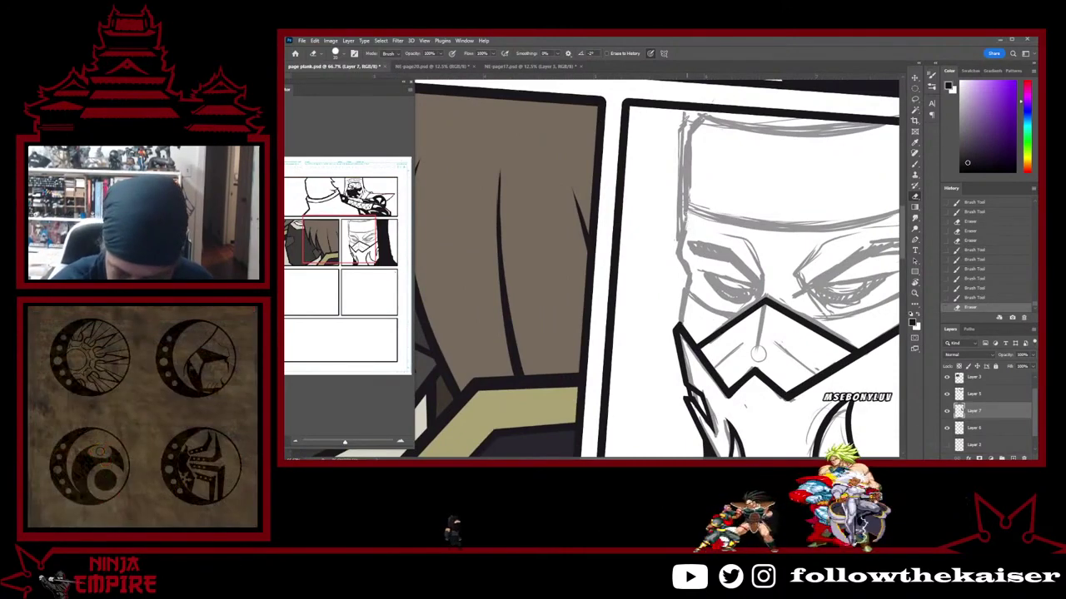
{"action": "key", "text": "b"}
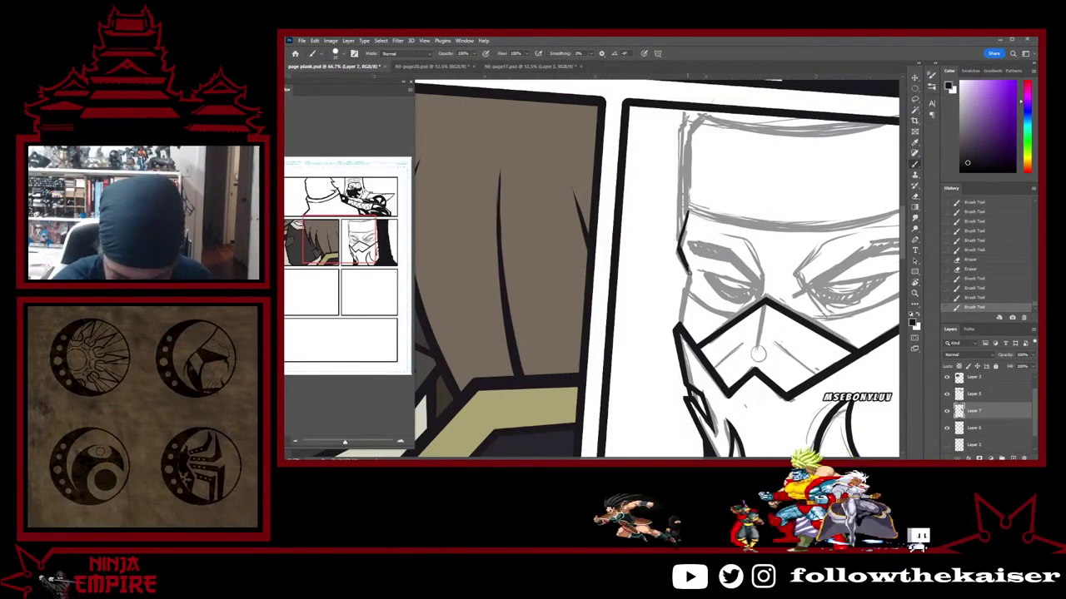
{"action": "left_click_drag", "start_coordinate": [689, 273], "coordinate": [690, 290]}
{"action": "mouse_move", "coordinate": [689, 213]}
{"action": "left_mouse_down"}
{"action": "mouse_move", "coordinate": [689, 316]}
{"action": "mouse_move", "coordinate": [654, 254]}
{"action": "mouse_move", "coordinate": [658, 317]}
{"action": "left_mouse_up"}
{"action": "key", "text": "r"}
{"action": "key", "text": "space"}
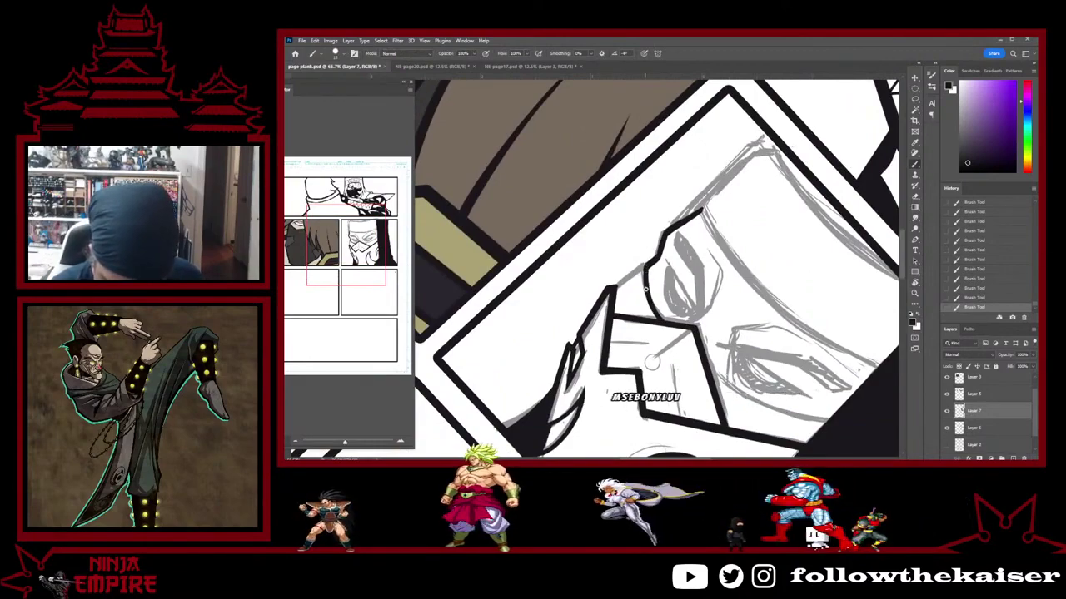
{"action": "left_click_drag", "start_coordinate": [696, 281], "coordinate": [645, 180]}
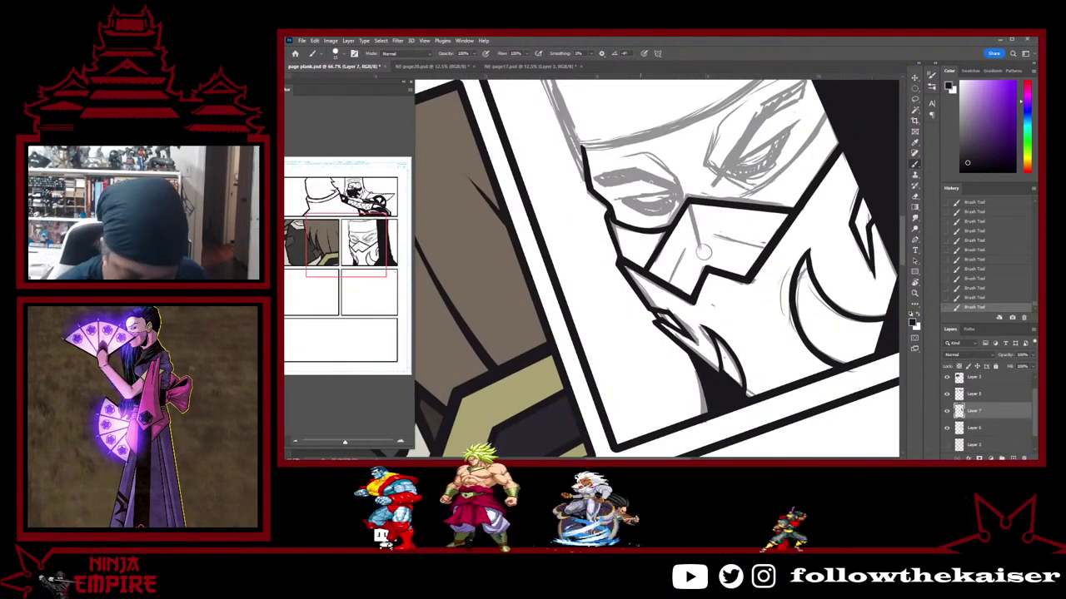
Thicken the large crescent's upper outer curve and erase its outer edge and overshooting tip to a shorter point
{"action": "key", "text": "r"}
{"action": "left_click_drag", "start_coordinate": [823, 235], "coordinate": [713, 343]}
{"action": "left_click", "coordinate": [822, 314], "text": "ctrl+alt"}
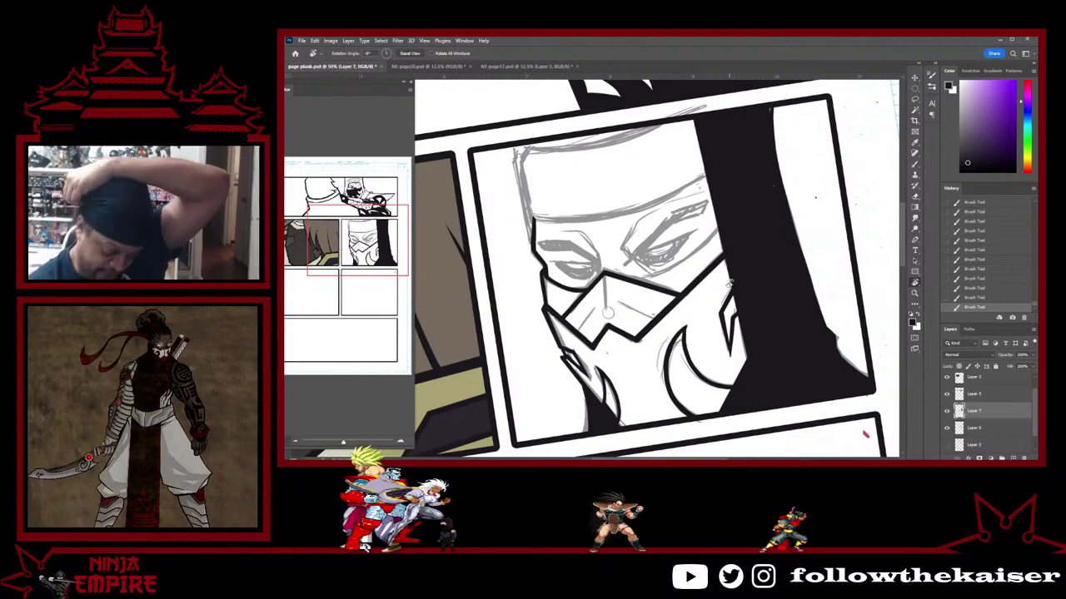
{"action": "key", "text": "ctrl+plus"}
{"action": "key", "text": "ctrl+plus"}
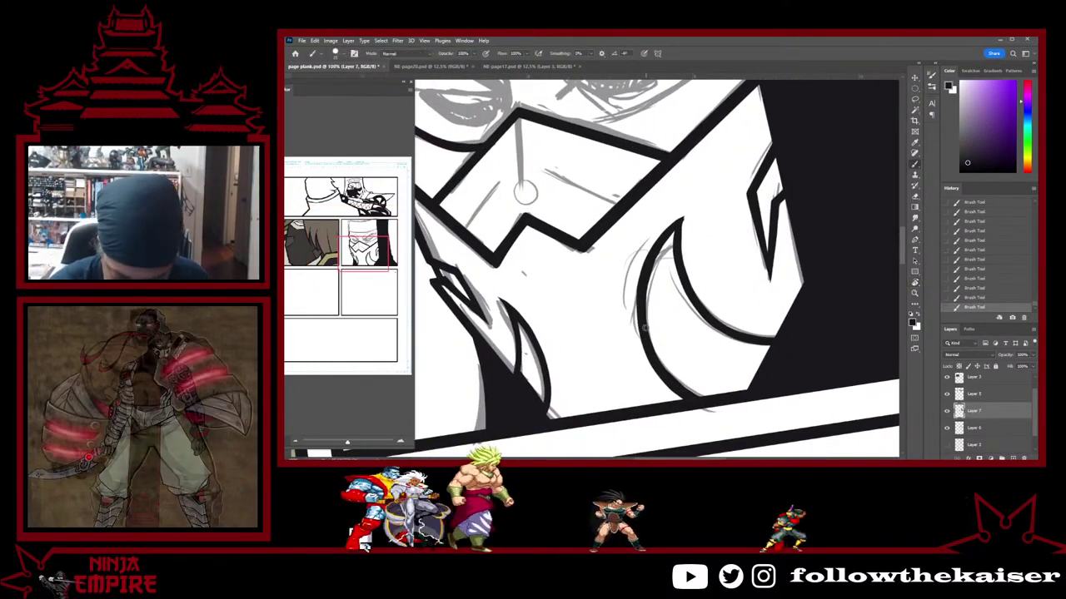
{"action": "left_click_drag", "start_coordinate": [655, 269], "coordinate": [696, 227]}
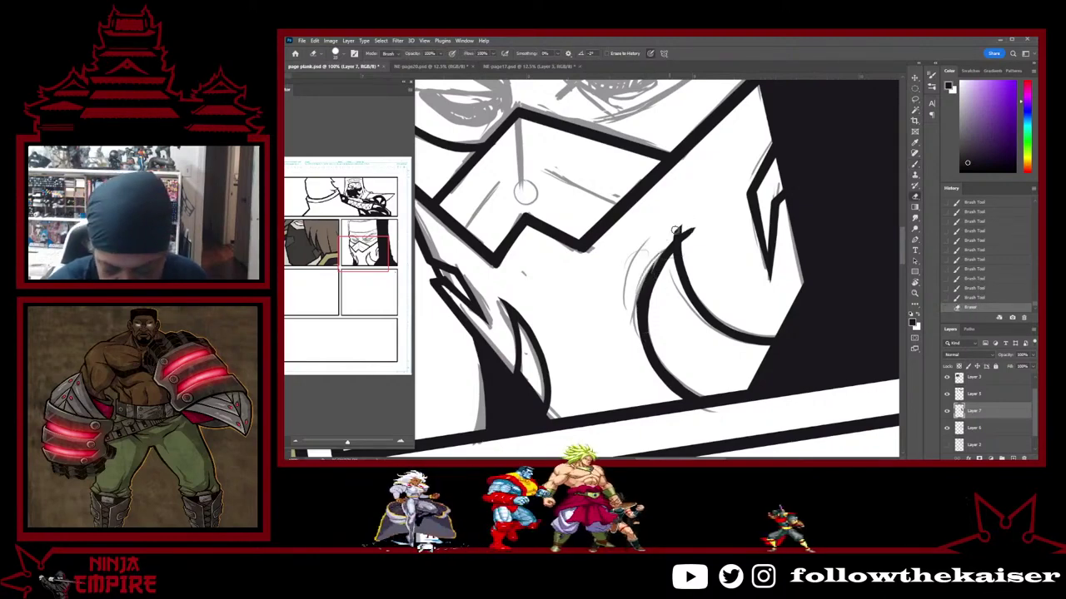
{"action": "left_click_drag", "start_coordinate": [660, 247], "coordinate": [631, 344]}
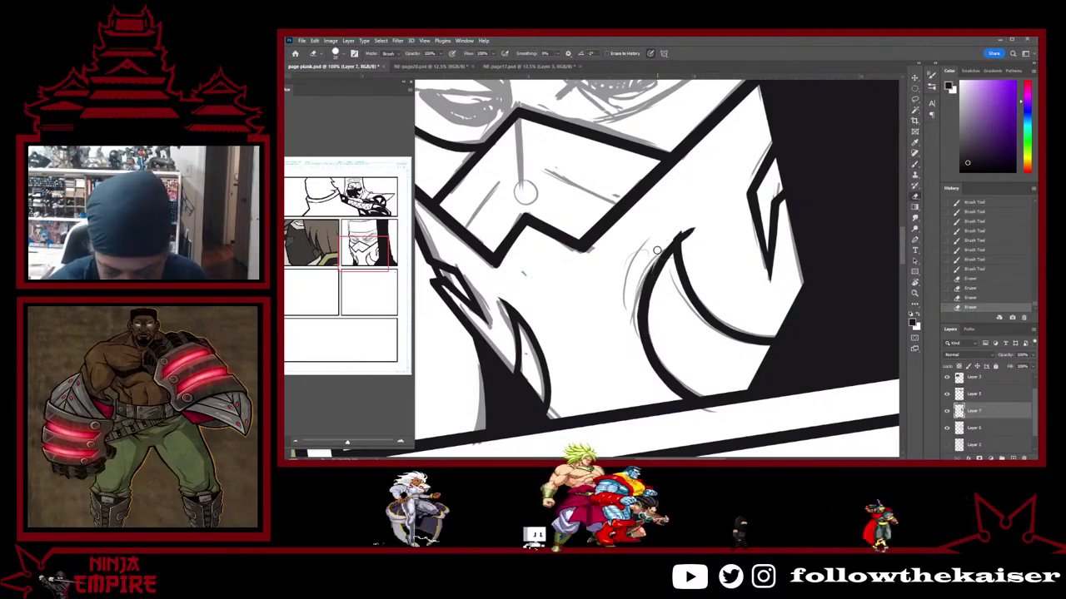
{"action": "mouse_move", "coordinate": [657, 248]}
{"action": "left_mouse_down"}
{"action": "mouse_move", "coordinate": [634, 344]}
{"action": "mouse_move", "coordinate": [637, 289]}
{"action": "mouse_move", "coordinate": [637, 358]}
{"action": "mouse_move", "coordinate": [634, 303]}
{"action": "mouse_move", "coordinate": [636, 345]}
{"action": "mouse_move", "coordinate": [634, 308]}
{"action": "mouse_move", "coordinate": [634, 334]}
{"action": "left_mouse_up"}
{"action": "mouse_move", "coordinate": [692, 220]}
{"action": "left_mouse_down"}
{"action": "mouse_move", "coordinate": [642, 281]}
{"action": "mouse_move", "coordinate": [714, 211]}
{"action": "mouse_move", "coordinate": [683, 237]}
{"action": "left_mouse_up"}
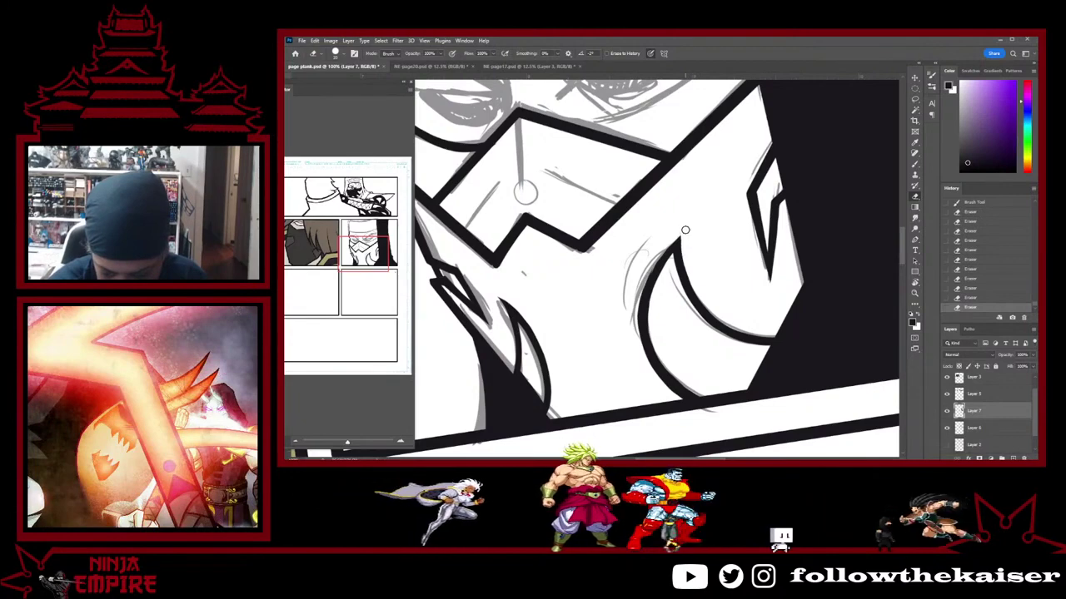
Refine the large crescent's shortened tip and adjoining curves with small Brush and Eraser strokes, undoing two unwanted erasures
{"action": "key", "text": "b"}
{"action": "left_click_drag", "start_coordinate": [647, 292], "coordinate": [659, 267]}
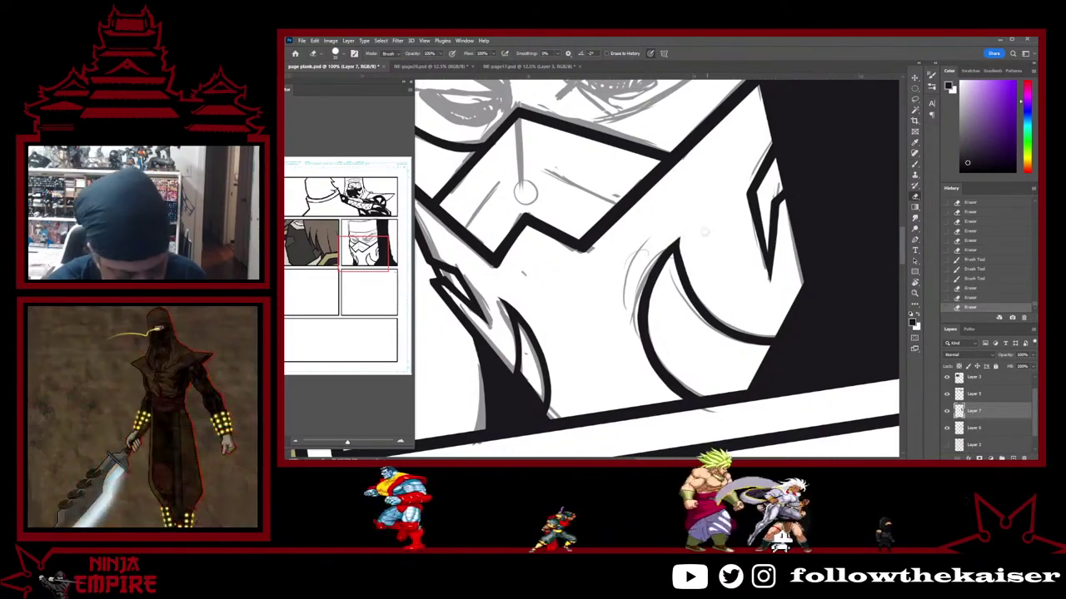
{"action": "key", "text": "ctrl+z"}
{"action": "key", "text": "ctrl+z"}
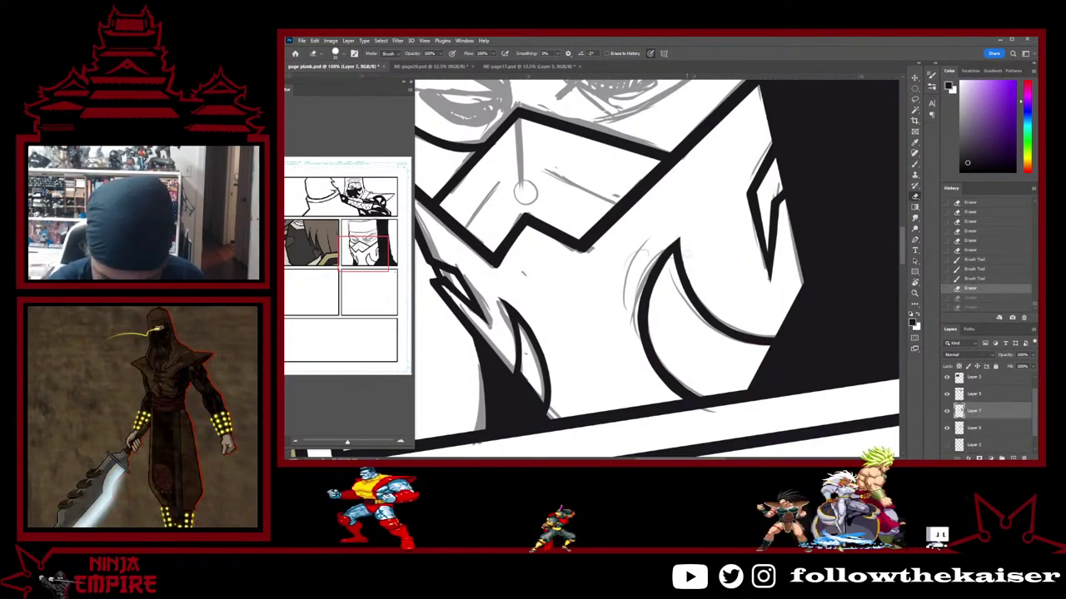
{"action": "mouse_move", "coordinate": [692, 276]}
{"action": "left_mouse_down"}
{"action": "mouse_move", "coordinate": [717, 304]}
{"action": "mouse_move", "coordinate": [698, 281]}
{"action": "left_mouse_up"}
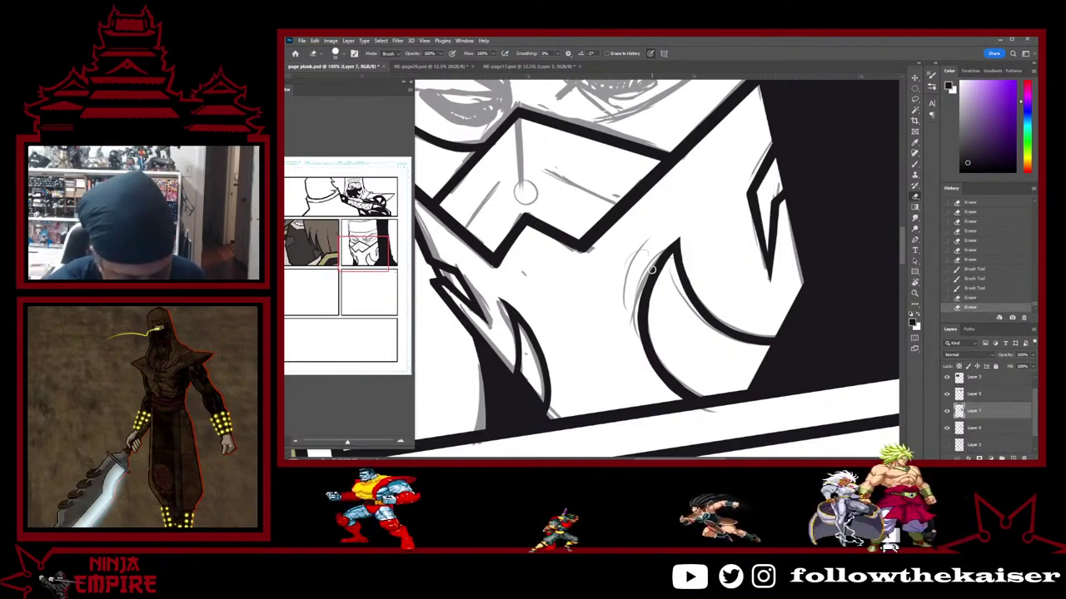
{"action": "left_click", "coordinate": [525, 192]}
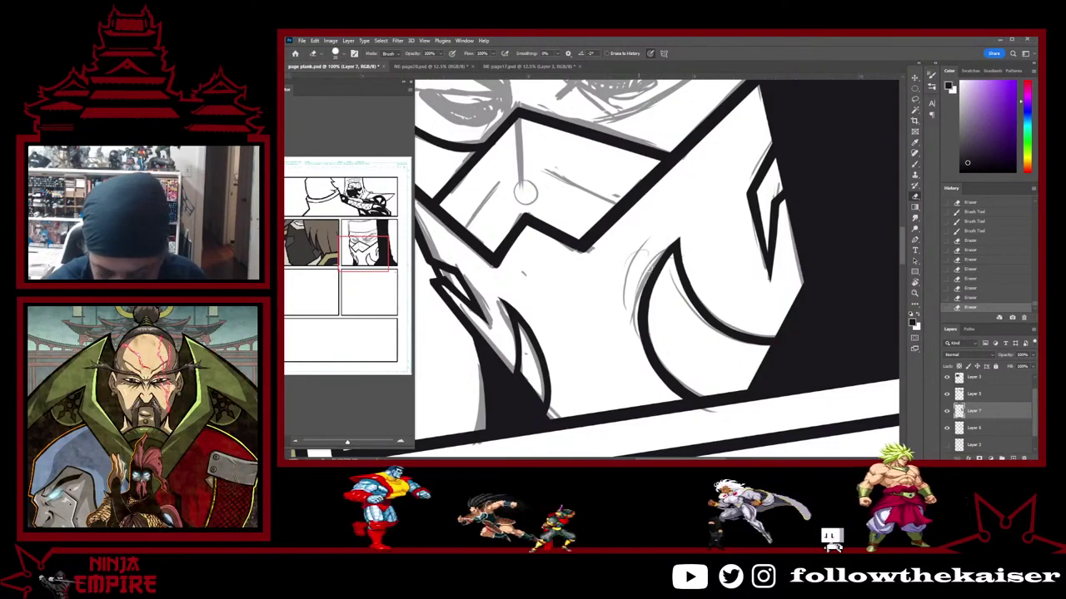
{"action": "left_click", "coordinate": [696, 219]}
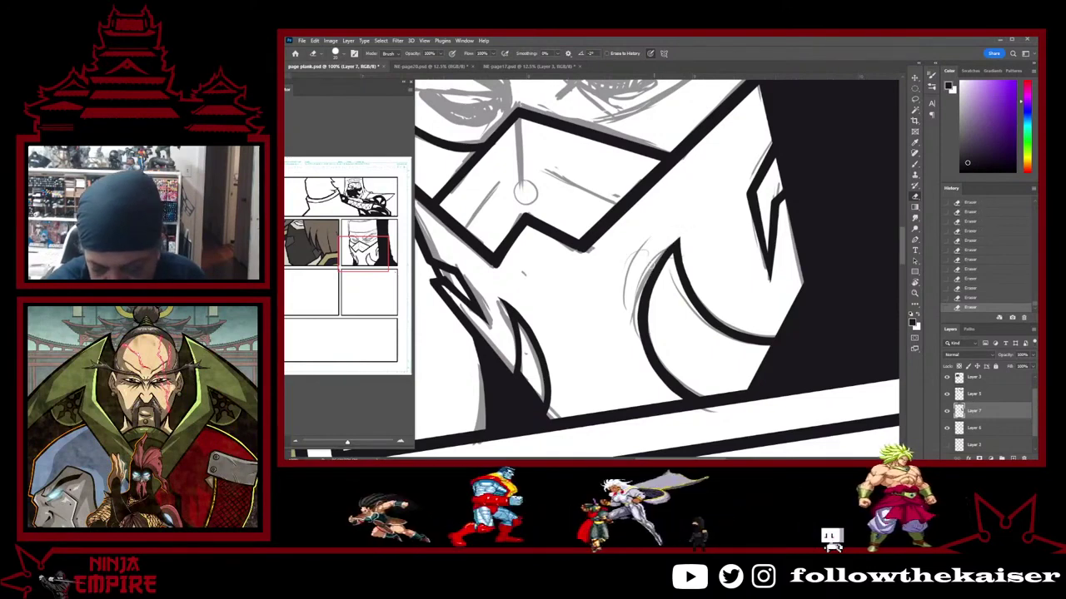
{"action": "left_click", "coordinate": [732, 192]}
Thicken the large crescent's inner curve with Brush strokes from near the tip to the black band
{"action": "key", "text": "r"}
{"action": "left_click_drag", "start_coordinate": [733, 192], "coordinate": [753, 222]}
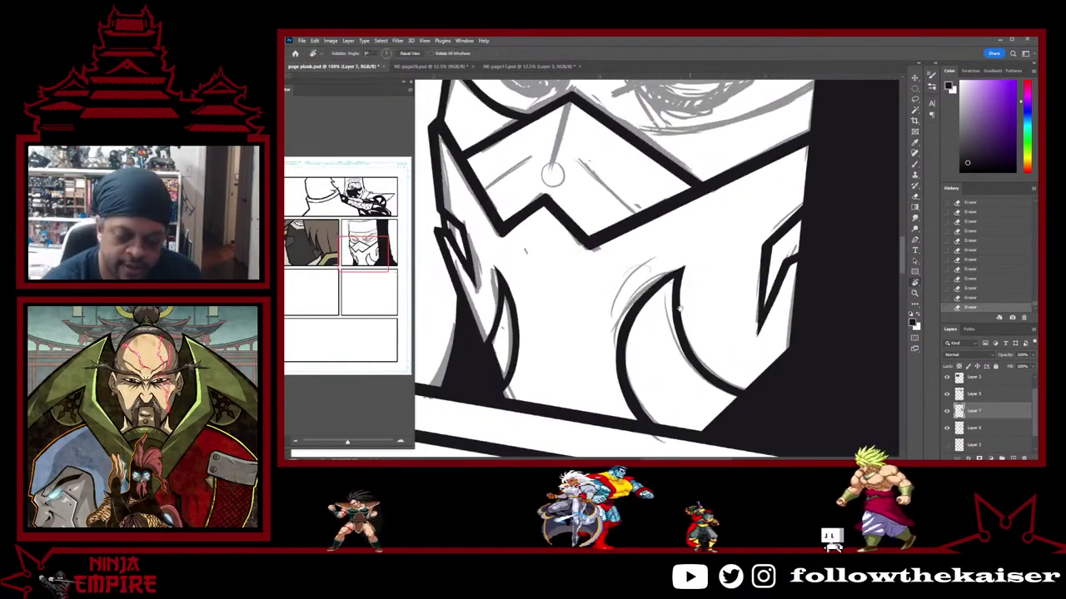
{"action": "left_click_drag", "start_coordinate": [678, 305], "coordinate": [673, 229]}
{"action": "key", "text": "b"}
{"action": "mouse_move", "coordinate": [615, 264]}
{"action": "left_mouse_down"}
{"action": "mouse_move", "coordinate": [630, 322]}
{"action": "mouse_move", "coordinate": [620, 299]}
{"action": "mouse_move", "coordinate": [649, 344]}
{"action": "mouse_move", "coordinate": [630, 322]}
{"action": "mouse_move", "coordinate": [659, 349]}
{"action": "mouse_move", "coordinate": [684, 338]}
{"action": "mouse_move", "coordinate": [738, 365]}
{"action": "left_mouse_up"}
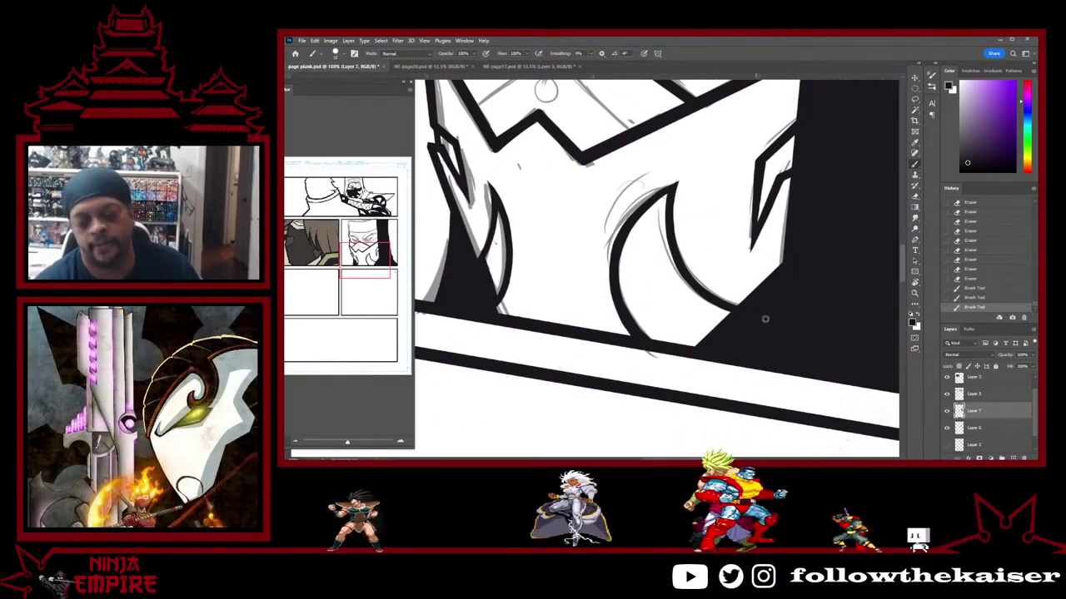
{"action": "mouse_move", "coordinate": [795, 316]}
{"action": "left_mouse_down"}
{"action": "mouse_move", "coordinate": [703, 404]}
{"action": "mouse_move", "coordinate": [657, 318]}
{"action": "left_mouse_up"}
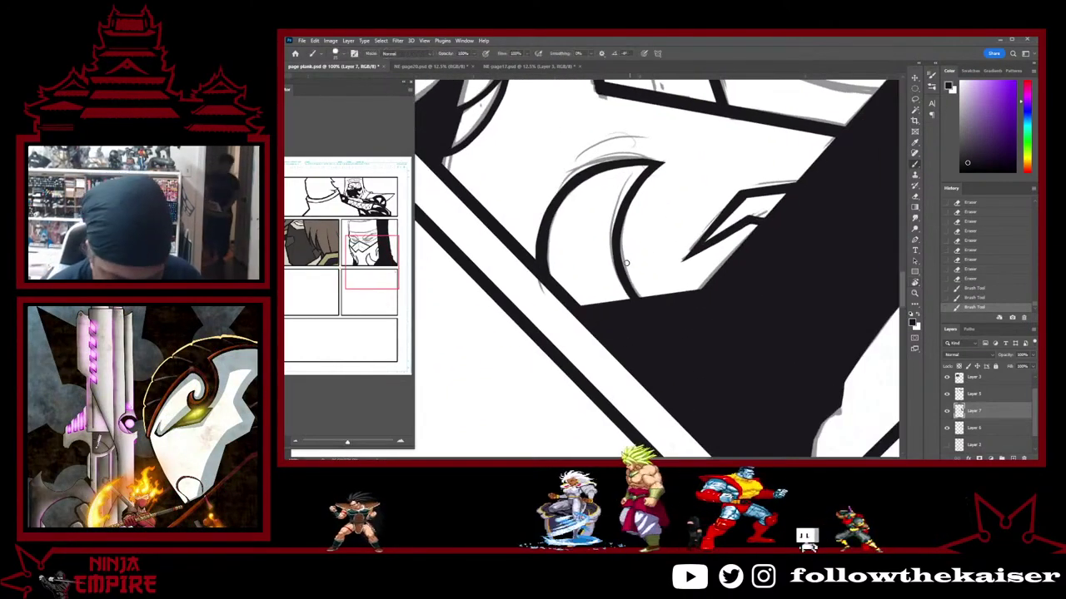
{"action": "left_click_drag", "start_coordinate": [631, 280], "coordinate": [639, 295]}
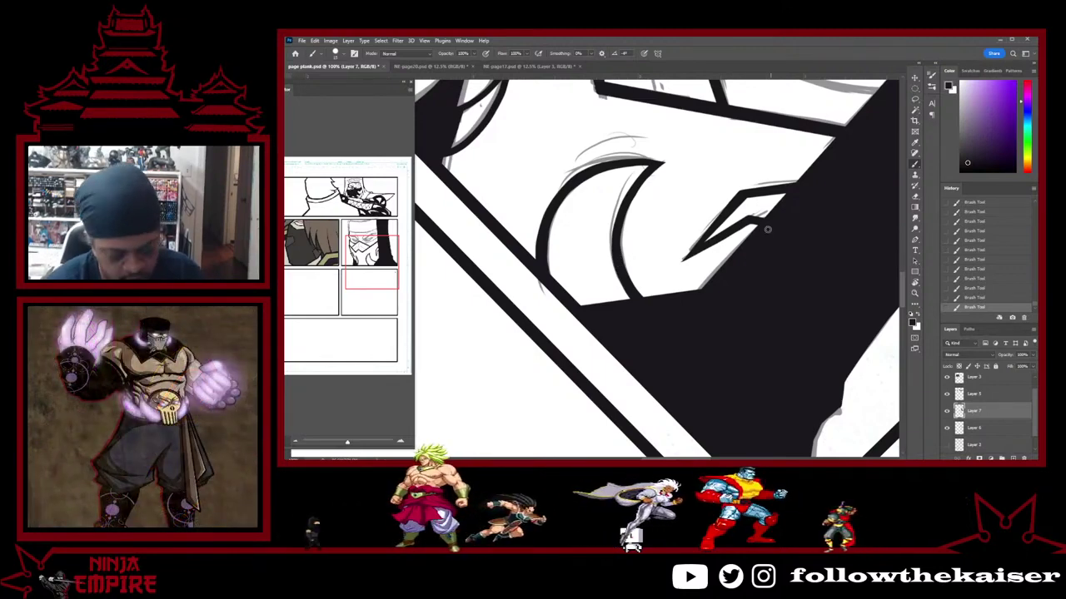
Save the comic page and bring the whole upright page into view to review the inked panels
{"action": "scroll", "coordinate": [757, 248], "scroll_direction": "down", "scroll_amount": 3}
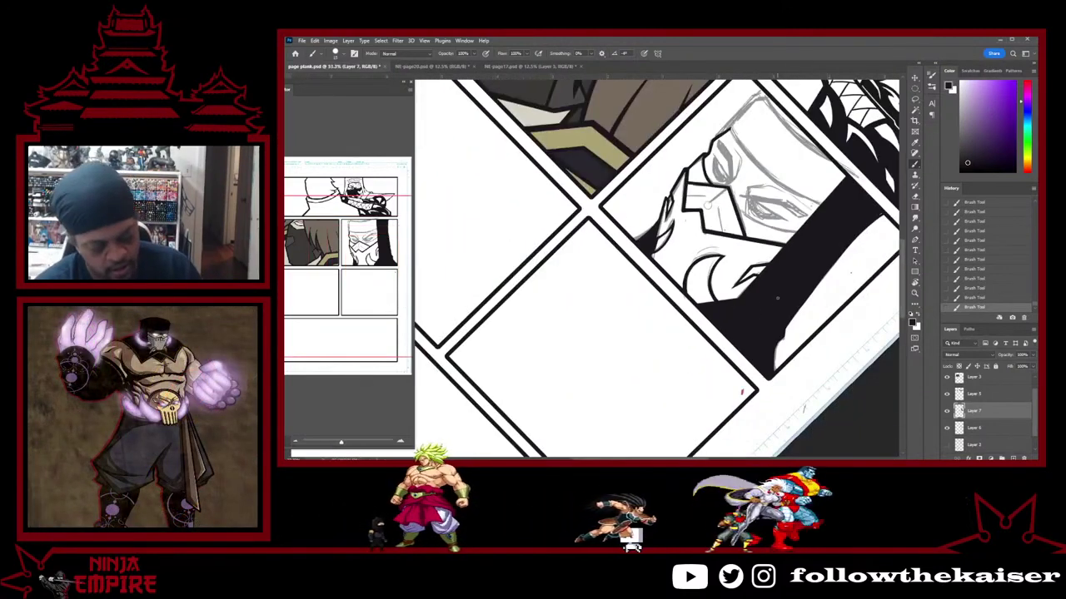
{"action": "key", "text": "r"}
{"action": "left_click_drag", "start_coordinate": [777, 298], "coordinate": [793, 164]}
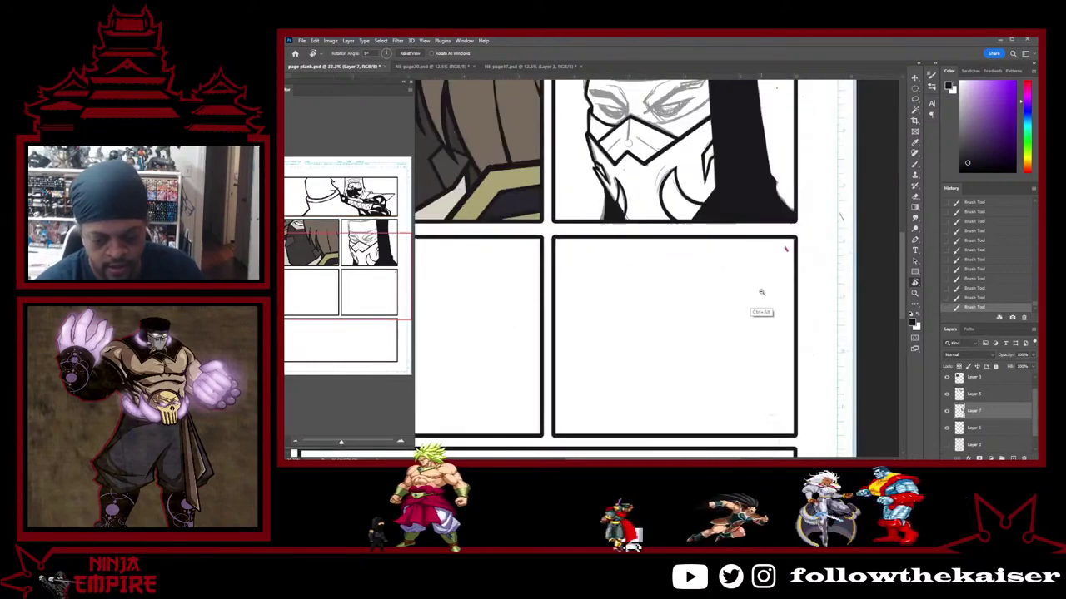
{"action": "scroll", "coordinate": [761, 292], "scroll_direction": "down", "scroll_amount": 2}
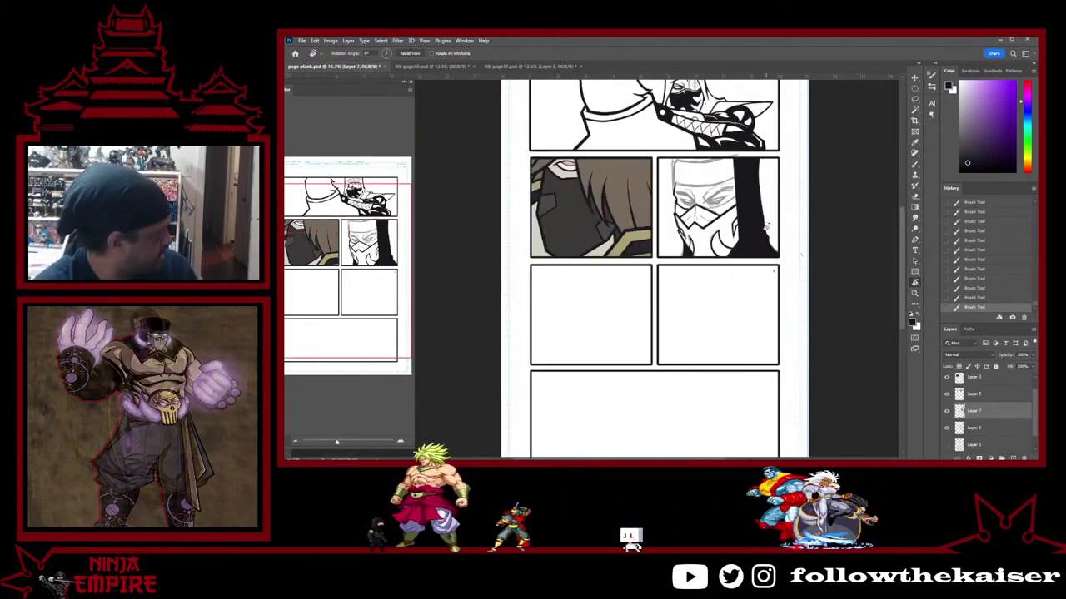
{"action": "scroll", "coordinate": [727, 313], "scroll_direction": "up", "scroll_amount": 2}
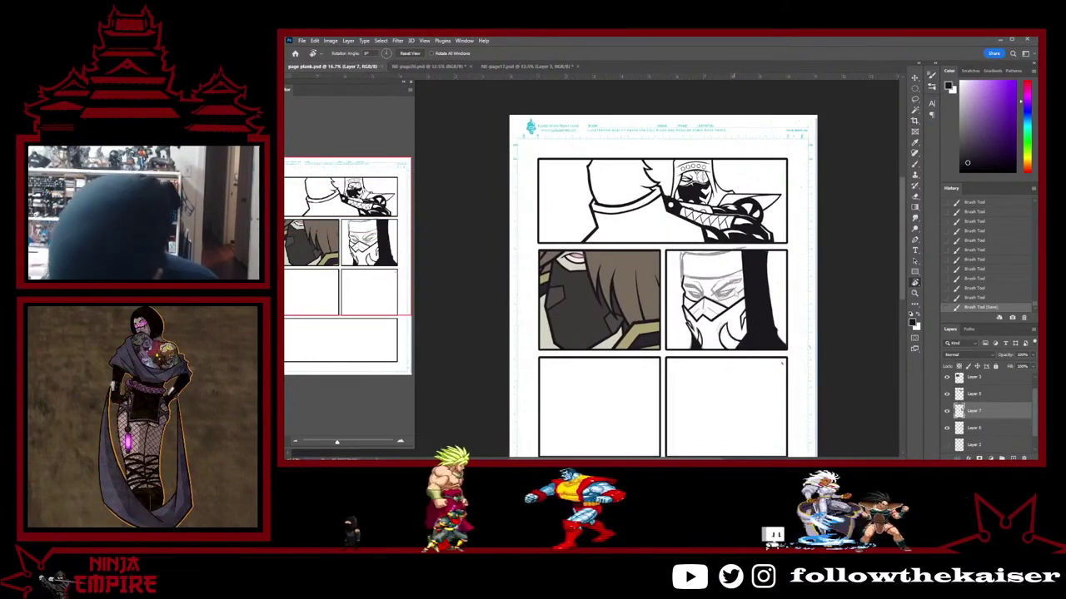
{"action": "scroll", "coordinate": [761, 300], "scroll_direction": "down", "scroll_amount": 1}
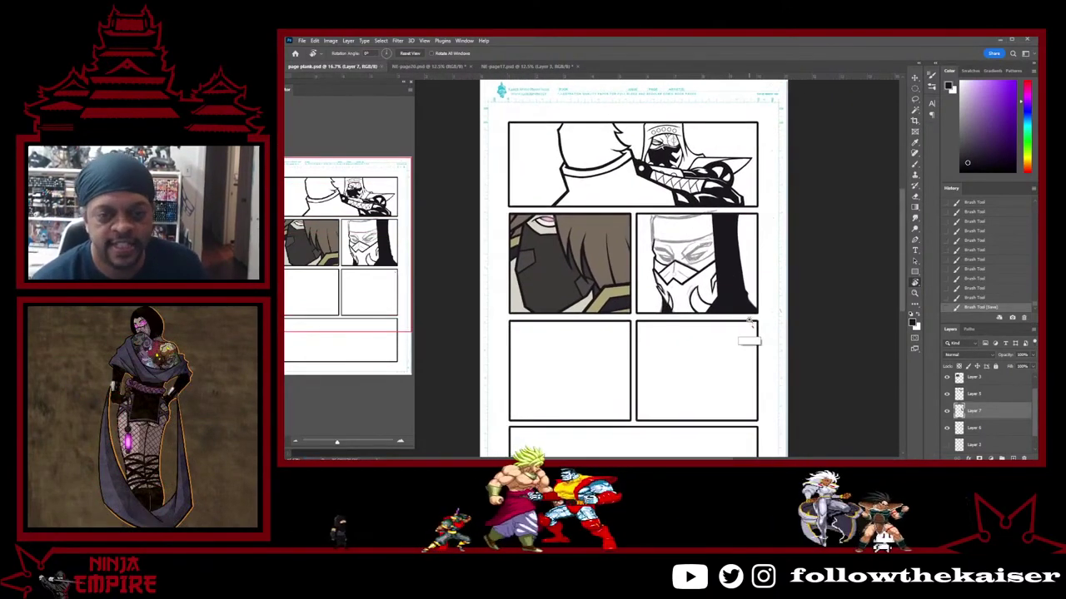
{"action": "scroll", "coordinate": [748, 348], "scroll_direction": "down", "scroll_amount": 1}
{"action": "left_click_drag", "start_coordinate": [739, 300], "coordinate": [730, 297]}
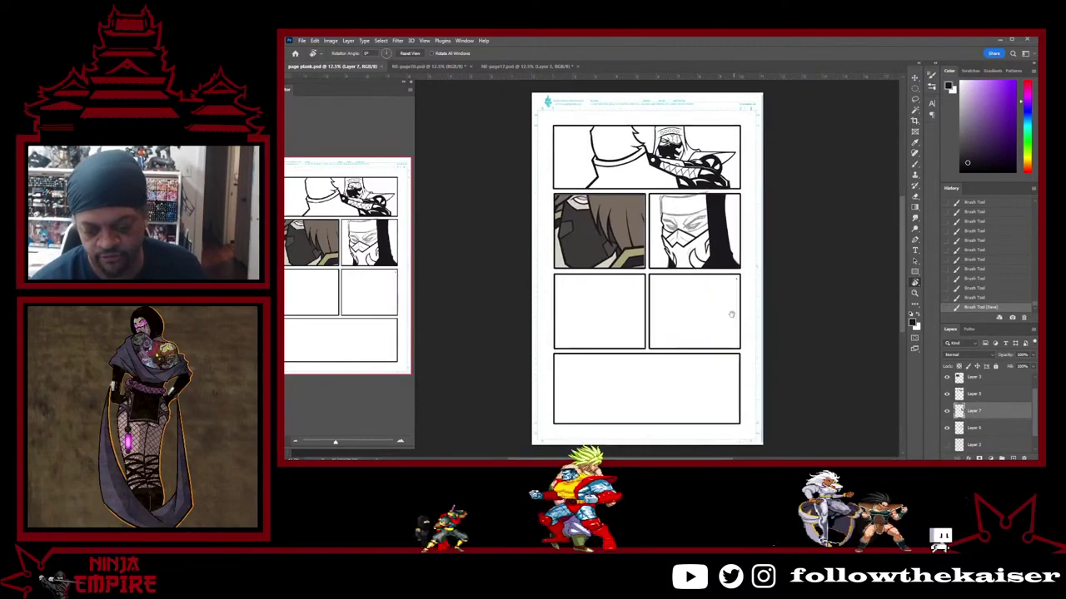
Make Layer 2 visible to show the red rough sketches across the page, leaving Layer 6 visible
{"action": "left_click", "coordinate": [946, 427]}
{"action": "left_click", "coordinate": [948, 445]}
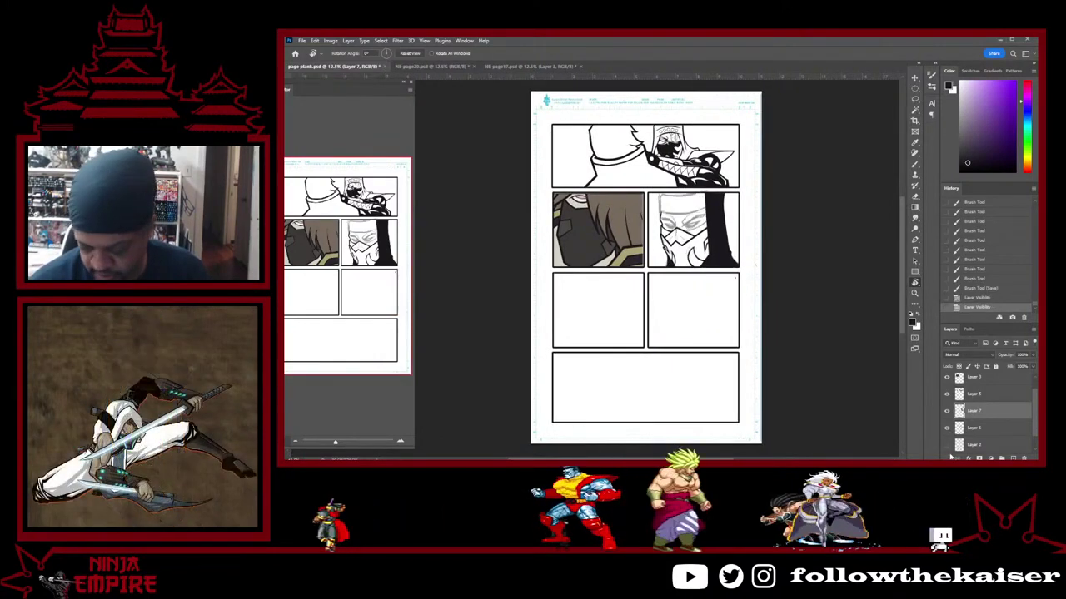
{"action": "left_click", "coordinate": [946, 445]}
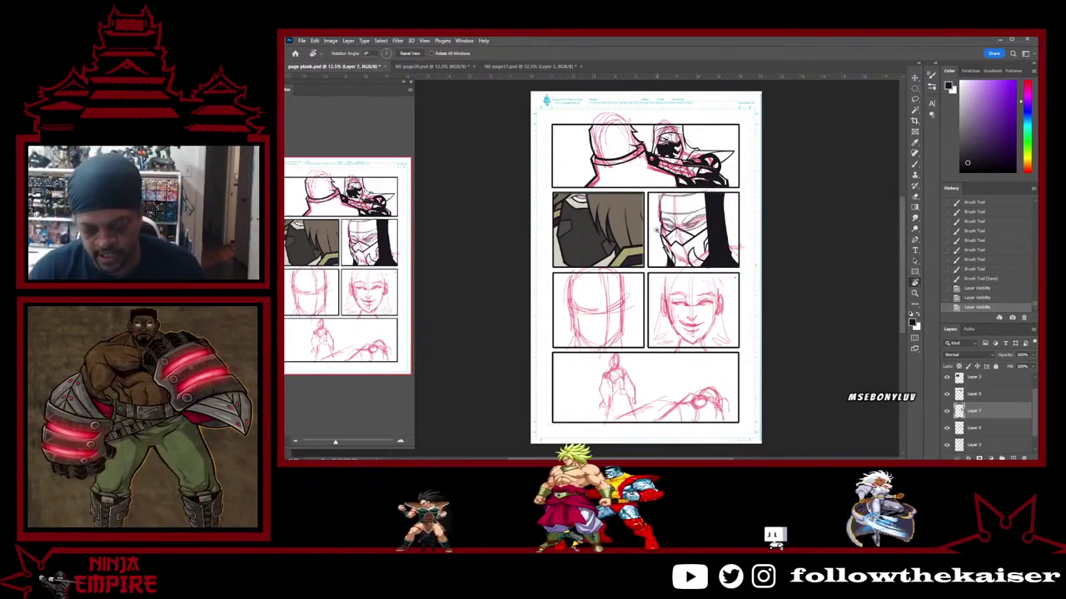
{"action": "scroll", "coordinate": [656, 230], "scroll_direction": "up", "scroll_amount": 3}
{"action": "scroll", "coordinate": [638, 239], "scroll_direction": "down", "scroll_amount": 4}
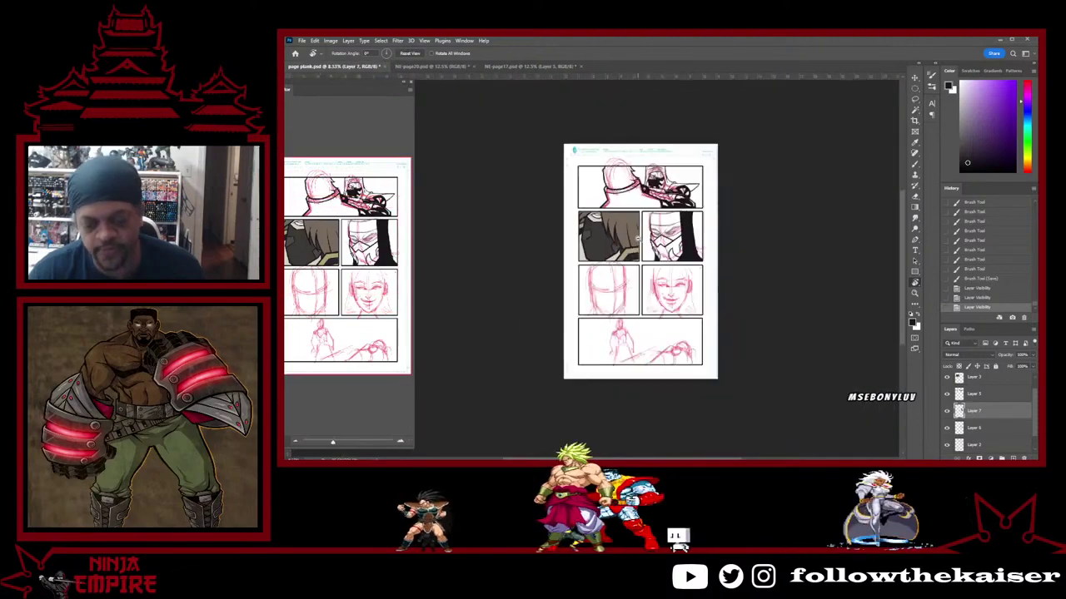